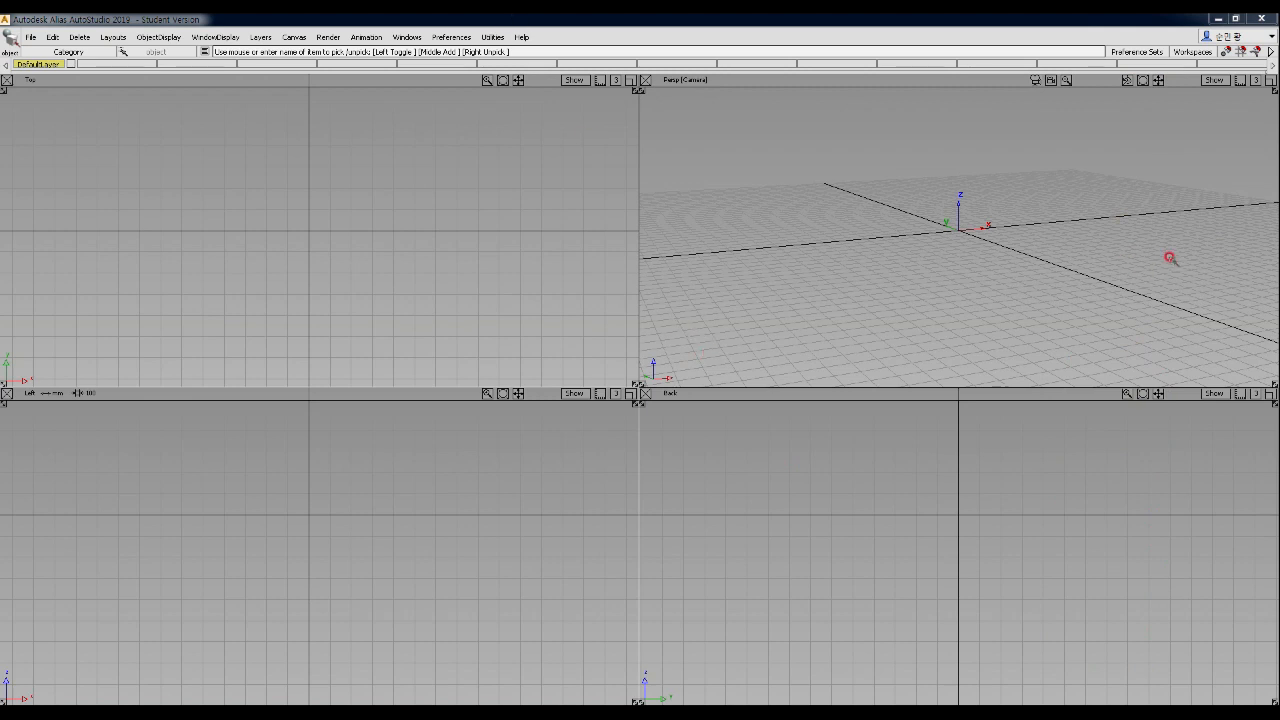
# - Show the Control Panel and the Diagnostic Shading window, and place the Diagnostic Shade window beside the Control Panel
pyautogui.click(407, 37)
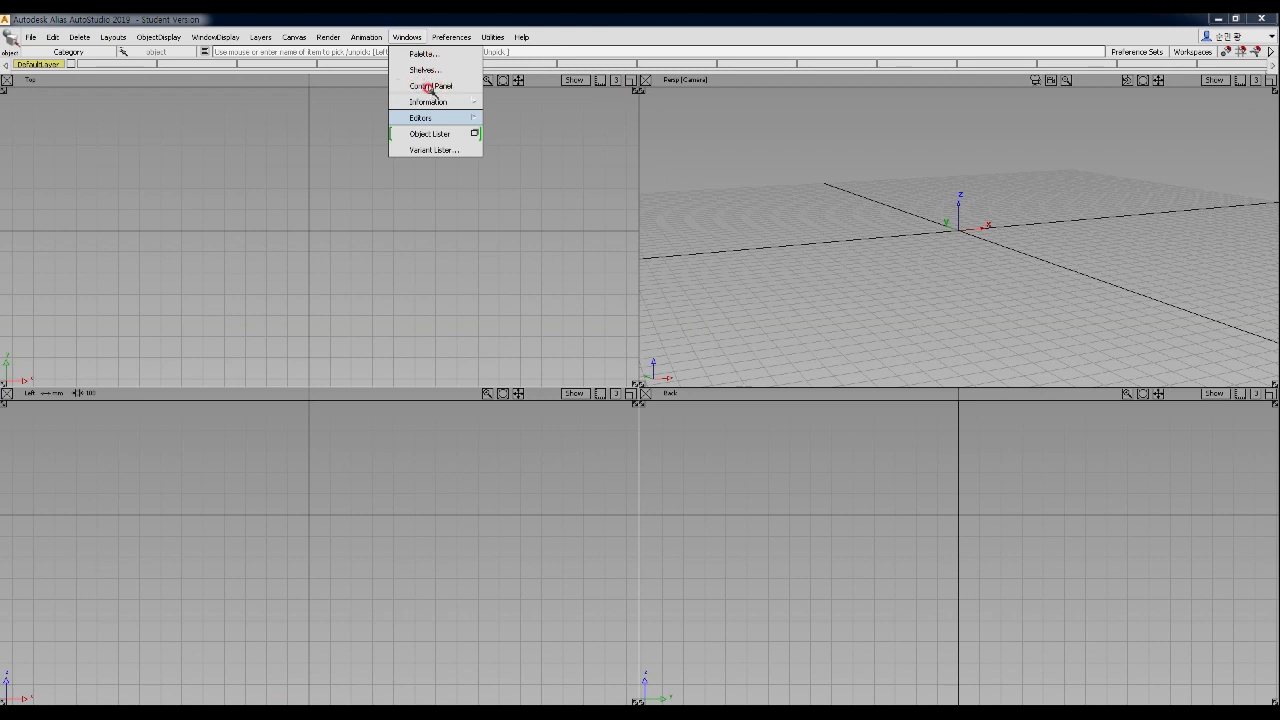
pyautogui.click(432, 86)
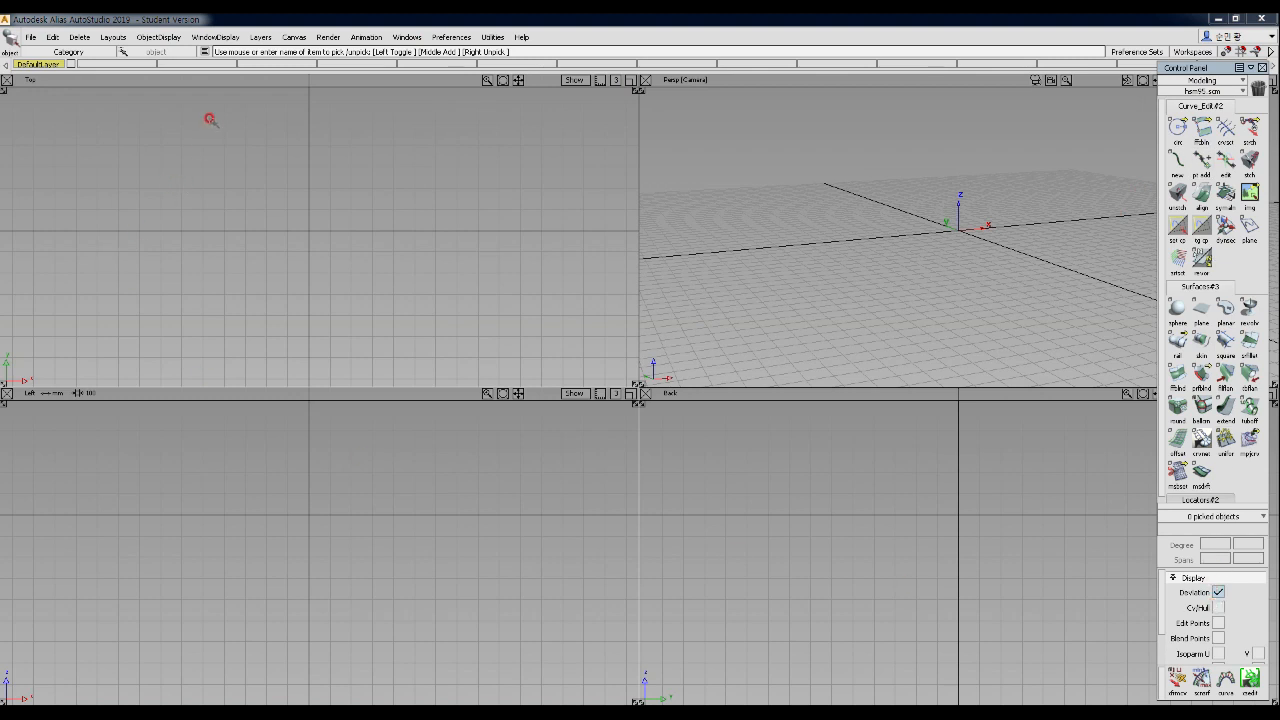
pyautogui.click(150, 38)
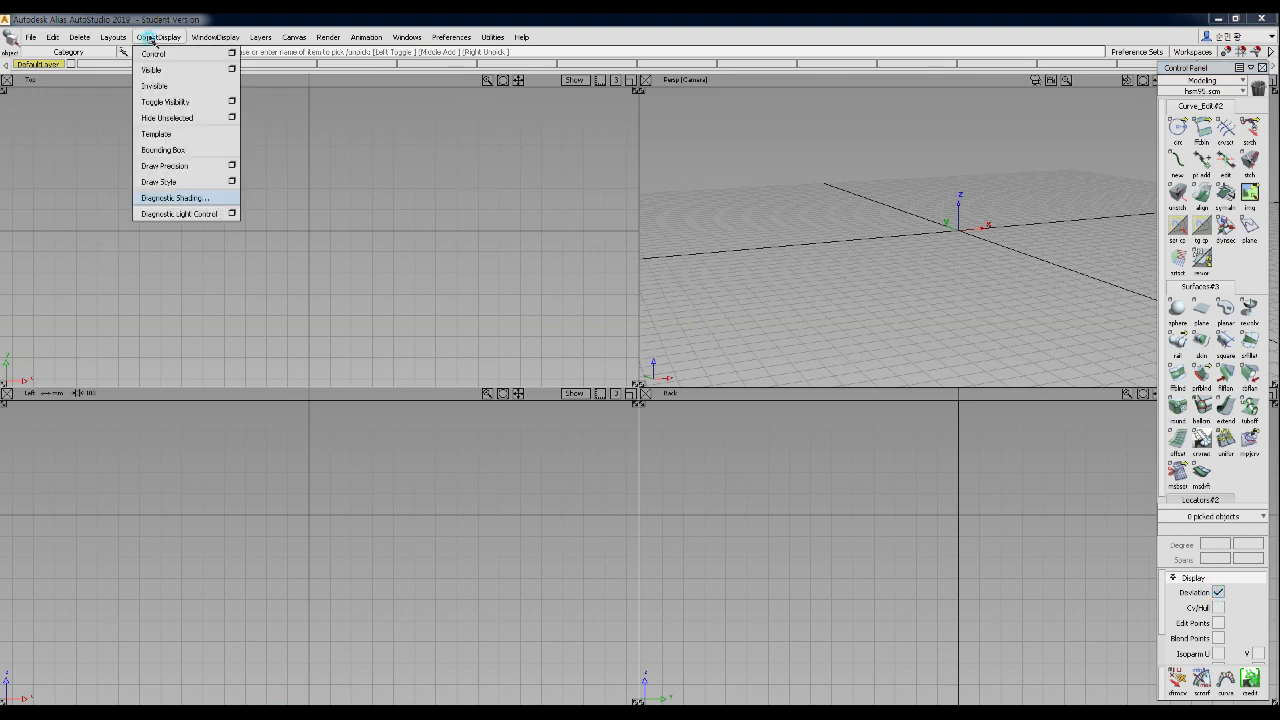
pyautogui.click(186, 197)
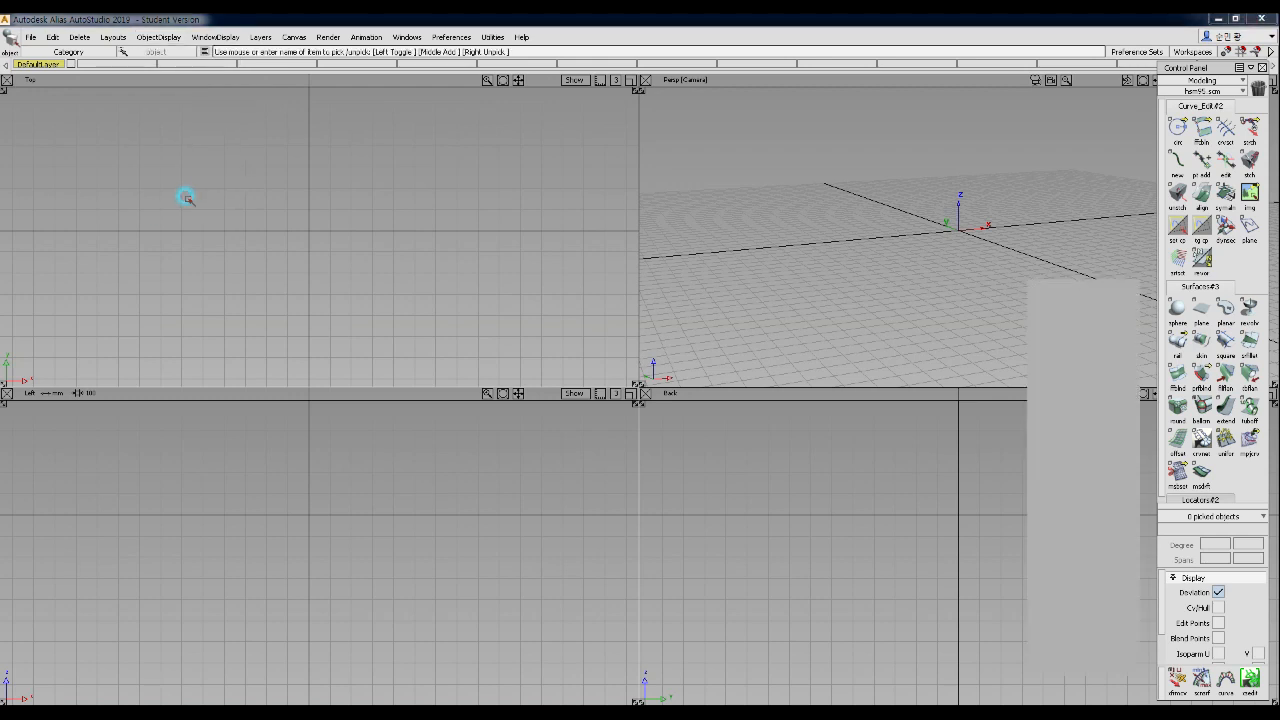
pyautogui.moveTo(1070, 287); pyautogui.dragTo(1087, 311)
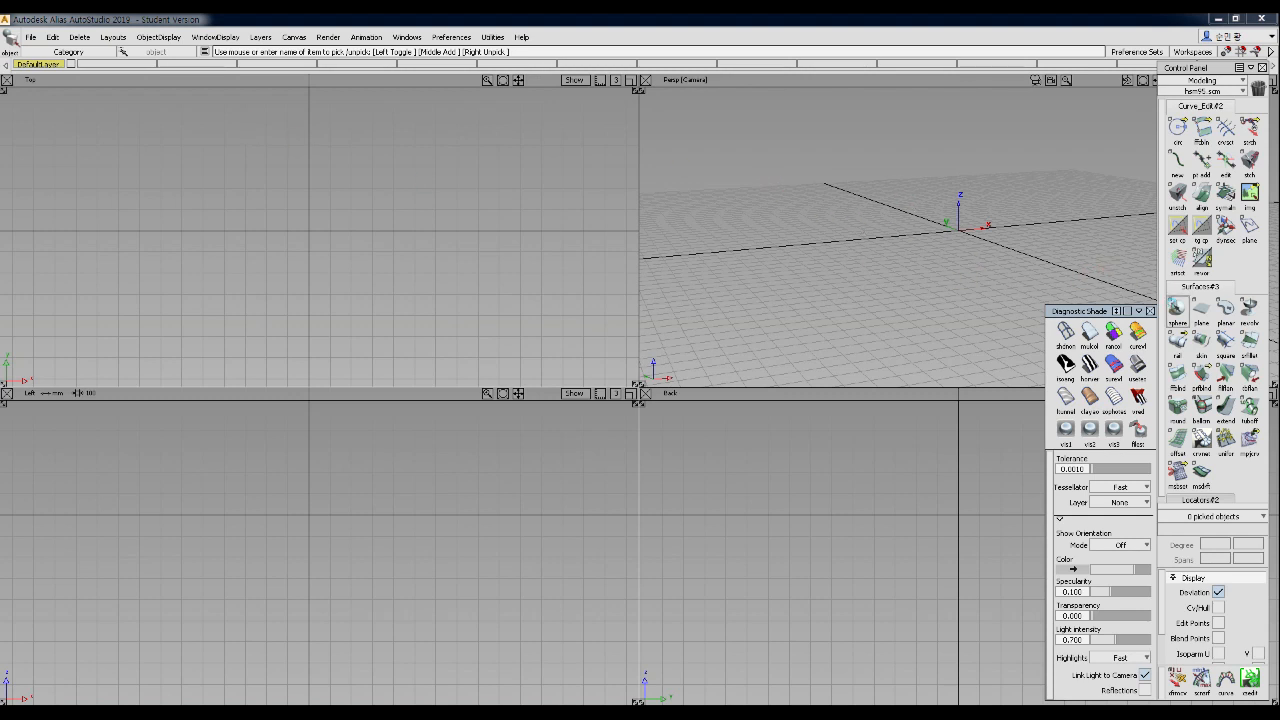
# - Place a primitive sphere on the grid in the perspective view, away from the origin, and pick it
pyautogui.click(1176, 306)
pyautogui.keyDown('ctrl'); pyautogui.keyDown('shift'); pyautogui.click(866, 225); pyautogui.keyUp('shift'); pyautogui.keyUp('ctrl')
pyautogui.keyDown('ctrl'); pyautogui.keyDown('shift'); pyautogui.moveTo(866, 225); pyautogui.dragTo(862, 283); pyautogui.keyUp('shift'); pyautogui.keyUp('ctrl')
# - Tumble, track and dolly the perspective camera around the scene, ending with the sphere out of view
pyautogui.keyDown('alt'); pyautogui.keyDown('shift'); pyautogui.moveTo(903, 288); pyautogui.dragTo(963, 154, button='right'); pyautogui.keyUp('shift'); pyautogui.keyUp('alt')
pyautogui.keyDown('alt'); pyautogui.keyDown('shift'); pyautogui.click(868, 256); pyautogui.keyUp('shift'); pyautogui.keyUp('alt')
pyautogui.keyDown('alt'); pyautogui.keyDown('shift'); pyautogui.moveTo(894, 343); pyautogui.dragTo(878, 292, button='right'); pyautogui.keyUp('shift'); pyautogui.keyUp('alt')
pyautogui.keyDown('alt'); pyautogui.keyDown('shift'); pyautogui.moveTo(878, 300); pyautogui.dragTo(961, 212, button='middle'); pyautogui.keyUp('shift'); pyautogui.keyUp('alt')
pyautogui.keyDown('alt'); pyautogui.keyDown('shift'); pyautogui.moveTo(961, 212); pyautogui.dragTo(931, 307, button='right'); pyautogui.keyUp('shift'); pyautogui.keyUp('alt')
pyautogui.keyDown('alt'); pyautogui.keyDown('shift'); pyautogui.moveTo(931, 307); pyautogui.dragTo(889, 277); pyautogui.keyUp('shift'); pyautogui.keyUp('alt')
pyautogui.keyDown('alt'); pyautogui.keyDown('shift'); pyautogui.moveTo(930, 234); pyautogui.dragTo(876, 246, button='middle'); pyautogui.keyUp('shift'); pyautogui.keyUp('alt')
pyautogui.keyDown('alt'); pyautogui.keyDown('shift'); pyautogui.moveTo(876, 246); pyautogui.dragTo(943, 205, button='right'); pyautogui.keyUp('shift'); pyautogui.keyUp('alt')
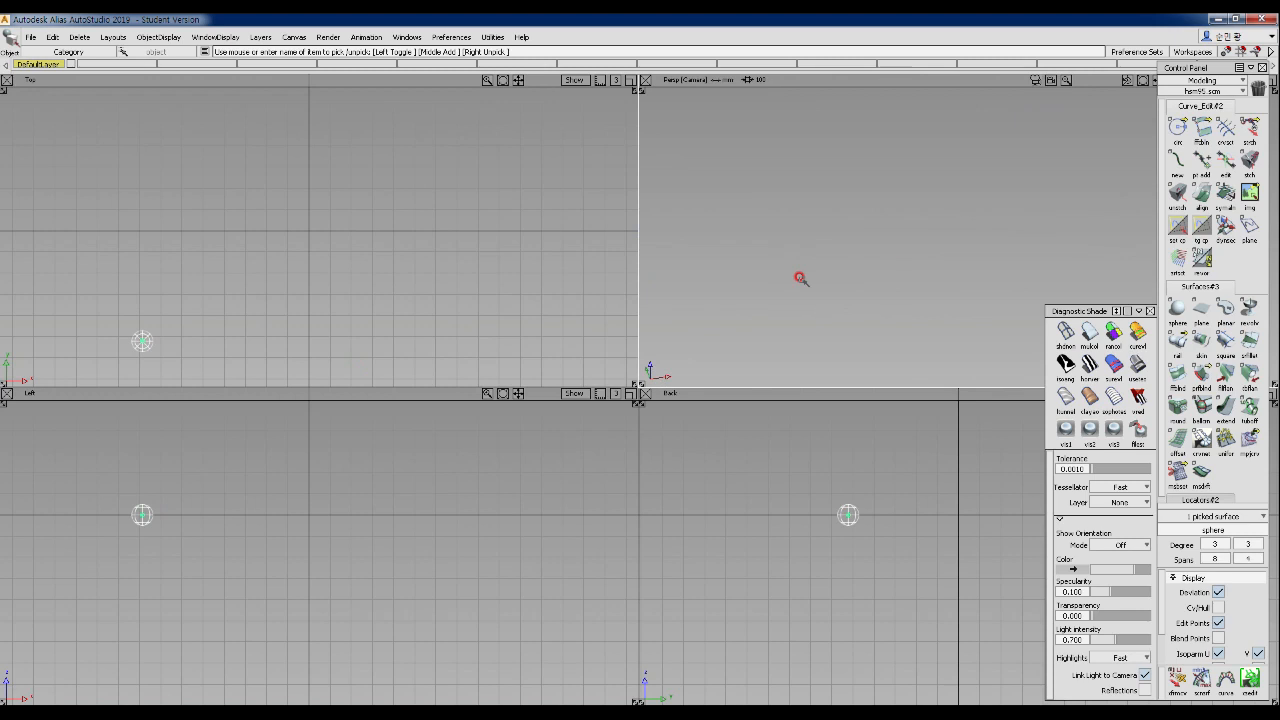
# - Open the tool Palette and bring its View tools into sight
pyautogui.click(408, 37)
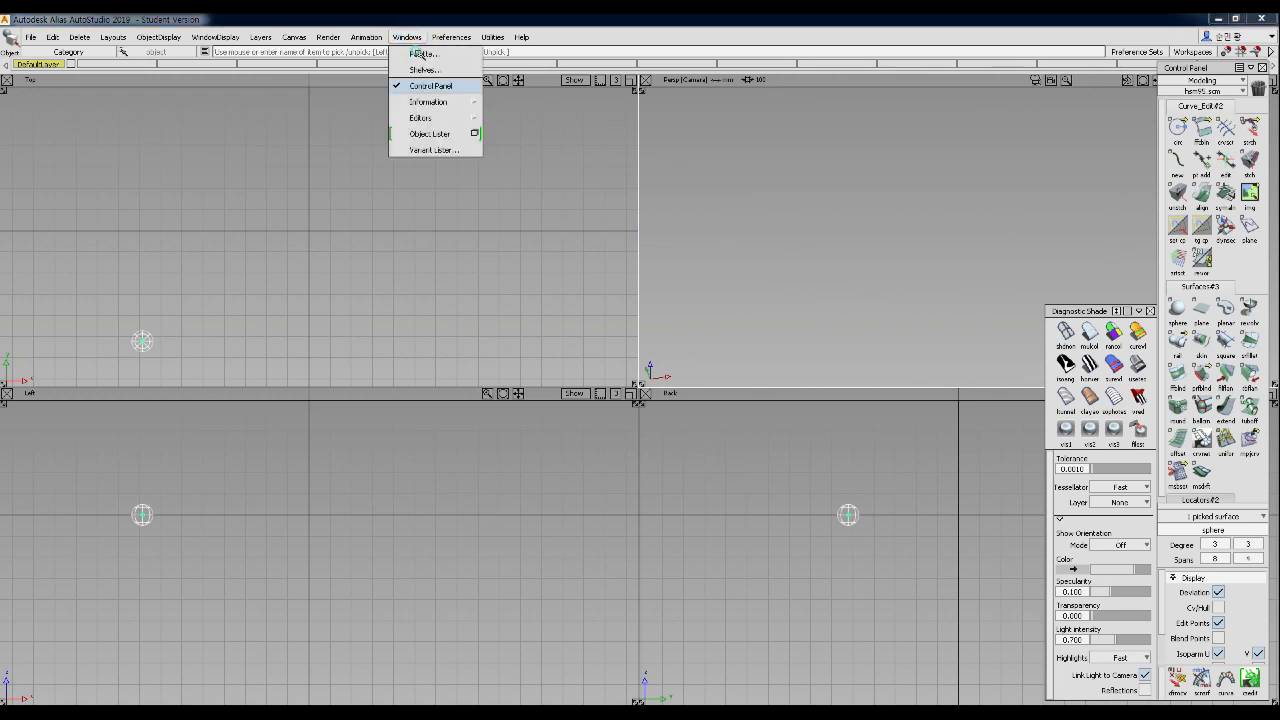
pyautogui.click(418, 49)
pyautogui.moveTo(130, 100); pyautogui.dragTo(106, 20)
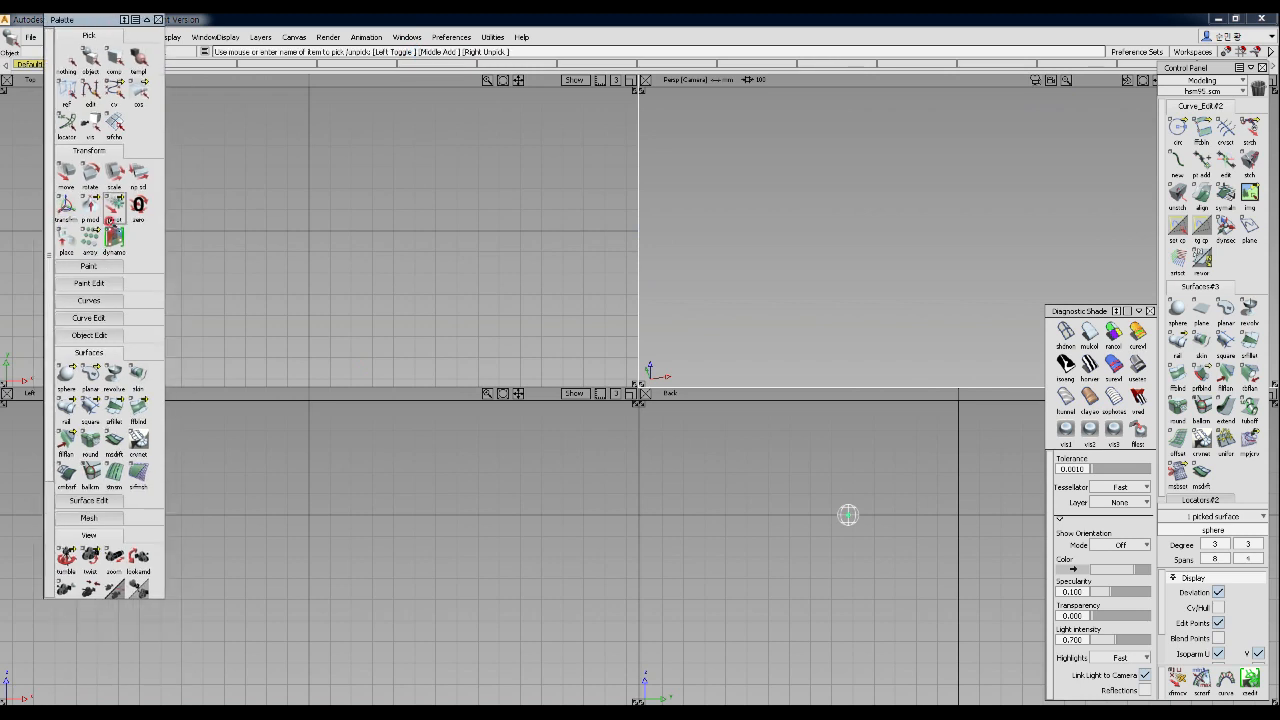
pyautogui.moveTo(48, 215); pyautogui.dragTo(41, 303)
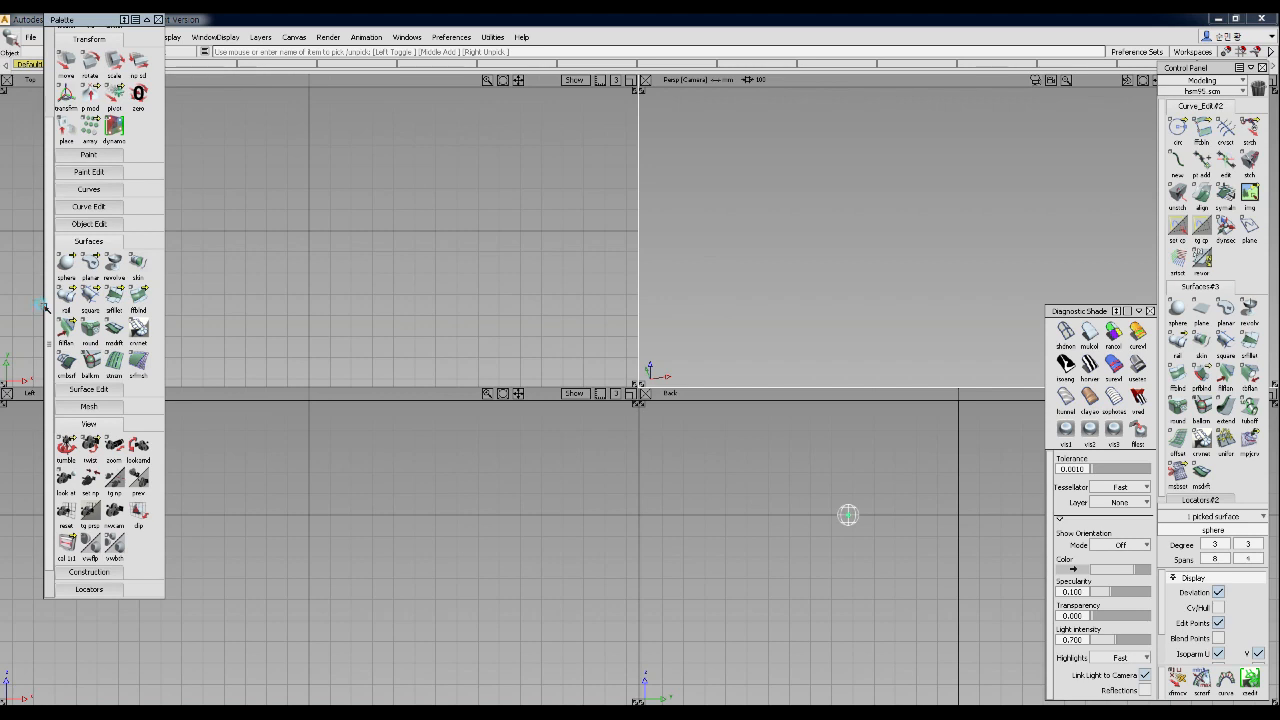
pyautogui.moveTo(43, 304); pyautogui.dragTo(42, 391)
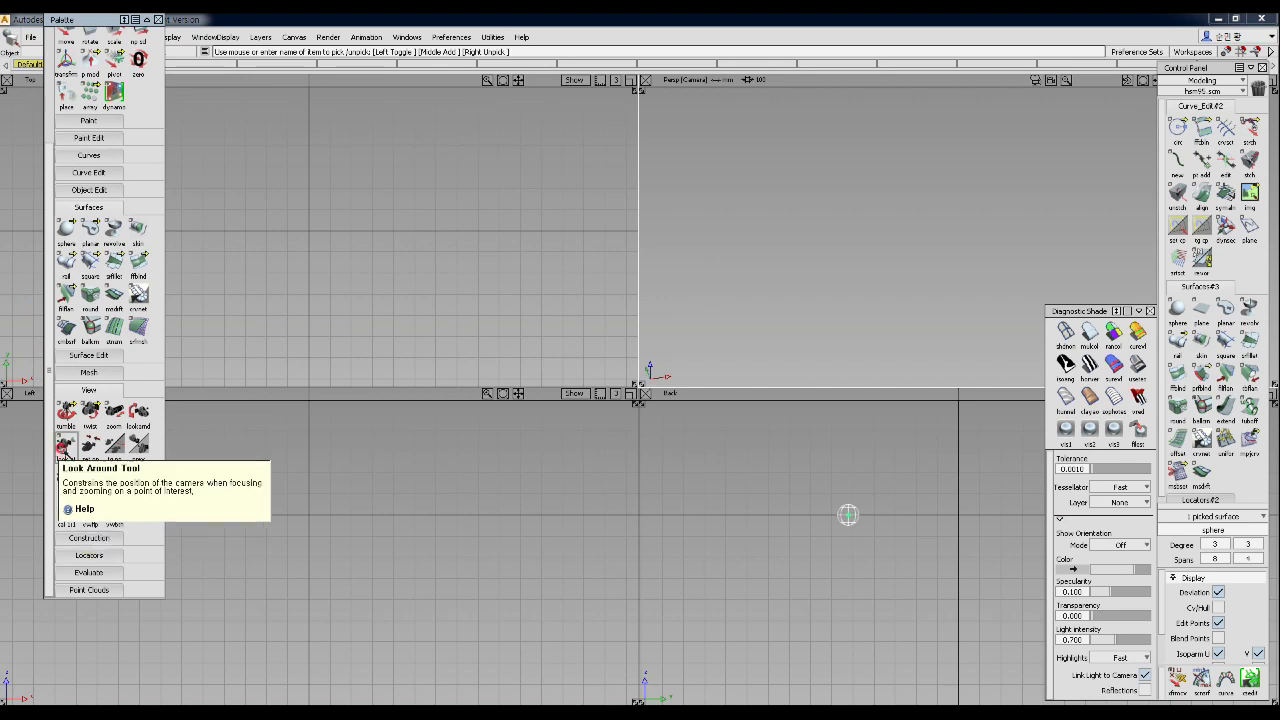
# - Frame the picked sphere in the perspective view with the Look At tool, and unpick it
pyautogui.click(64, 447)
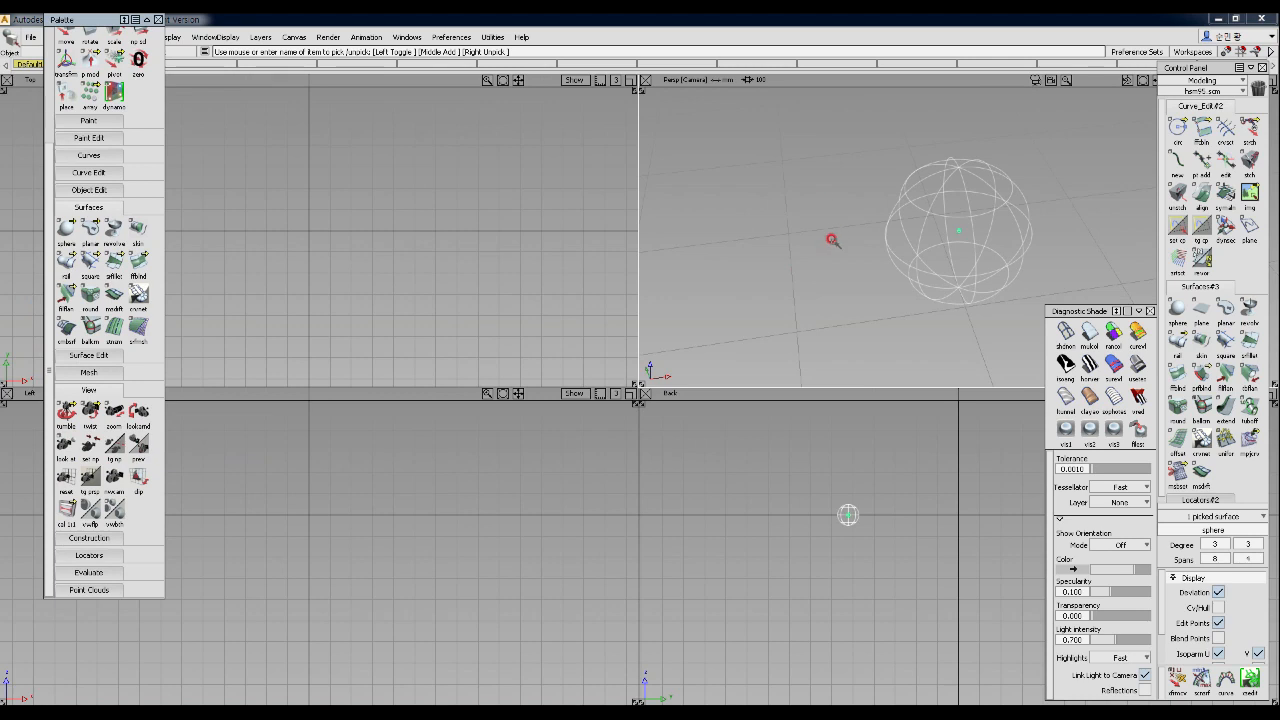
pyautogui.click(832, 240)
pyautogui.keyDown('ctrl'); pyautogui.keyDown('shift'); pyautogui.moveTo(943, 136); pyautogui.dragTo(940, 192); pyautogui.keyUp('shift'); pyautogui.keyUp('ctrl')
pyautogui.click(971, 303)
pyautogui.click(923, 210)
# - Dolly the perspective view off the sphere, pick the sphere in the Top view and reframe it in perspective with Look At
pyautogui.moveTo(923, 210)
pyautogui.keyDown('alt'); pyautogui.keyDown('shift'); pyautogui.mouseDown(button='right')
pyautogui.moveTo(553, 337)
pyautogui.moveTo(849, 246)
pyautogui.moveTo(790, 261)
pyautogui.mouseUp(button='right'); pyautogui.keyUp('shift'); pyautogui.keyUp('alt')
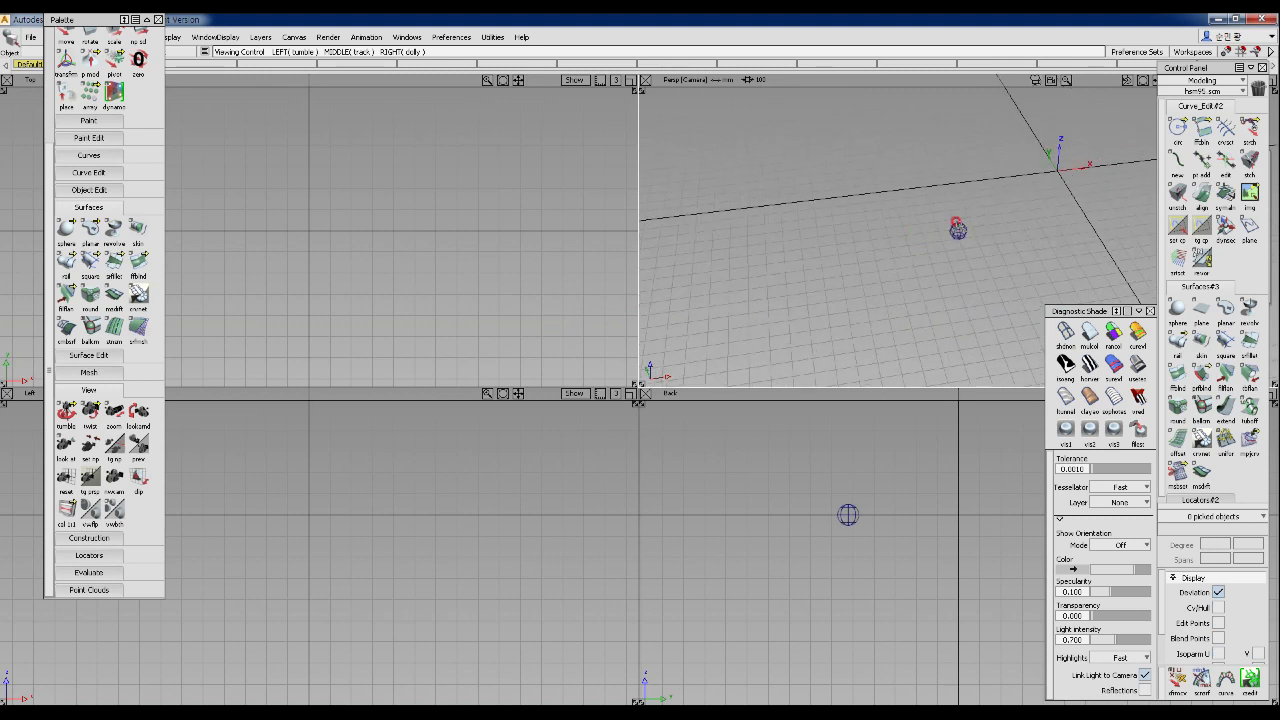
pyautogui.keyDown('alt'); pyautogui.keyDown('shift'); pyautogui.moveTo(957, 223); pyautogui.dragTo(514, 354, button='right'); pyautogui.keyUp('shift'); pyautogui.keyUp('alt')
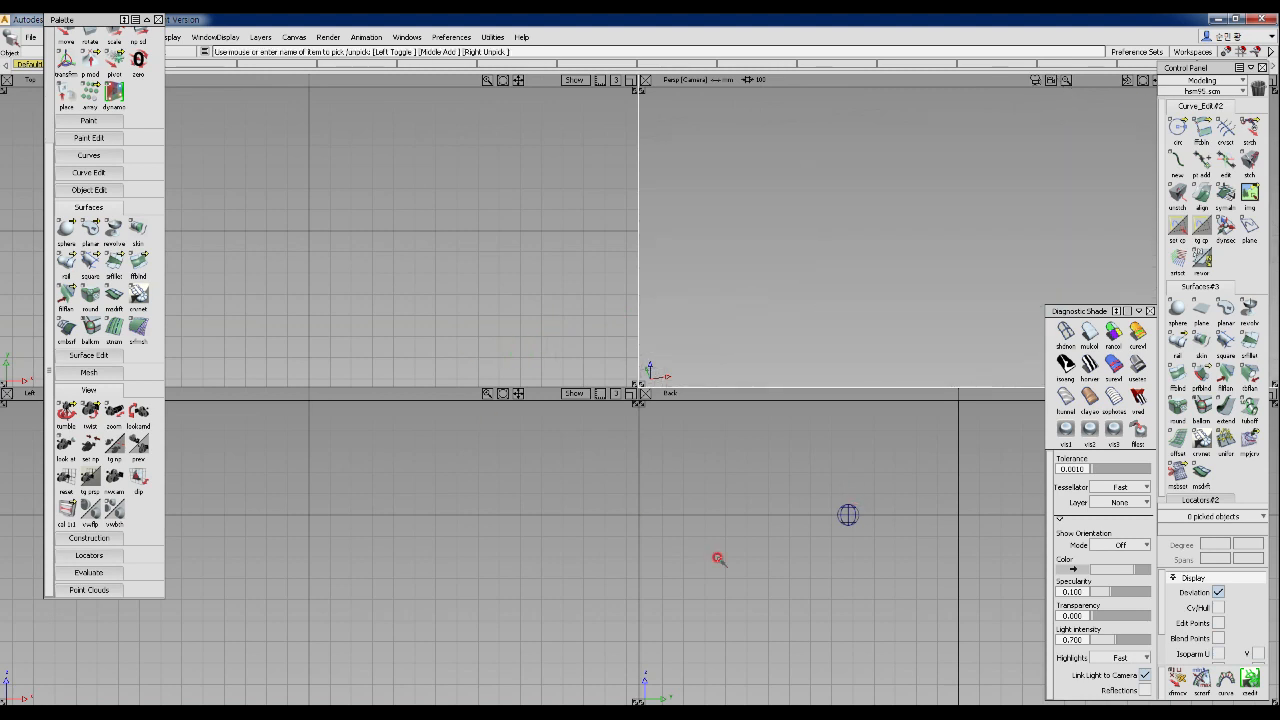
pyautogui.keyDown('alt'); pyautogui.keyDown('shift'); pyautogui.moveTo(389, 280); pyautogui.dragTo(463, 268, button='middle'); pyautogui.keyUp('shift'); pyautogui.keyUp('alt')
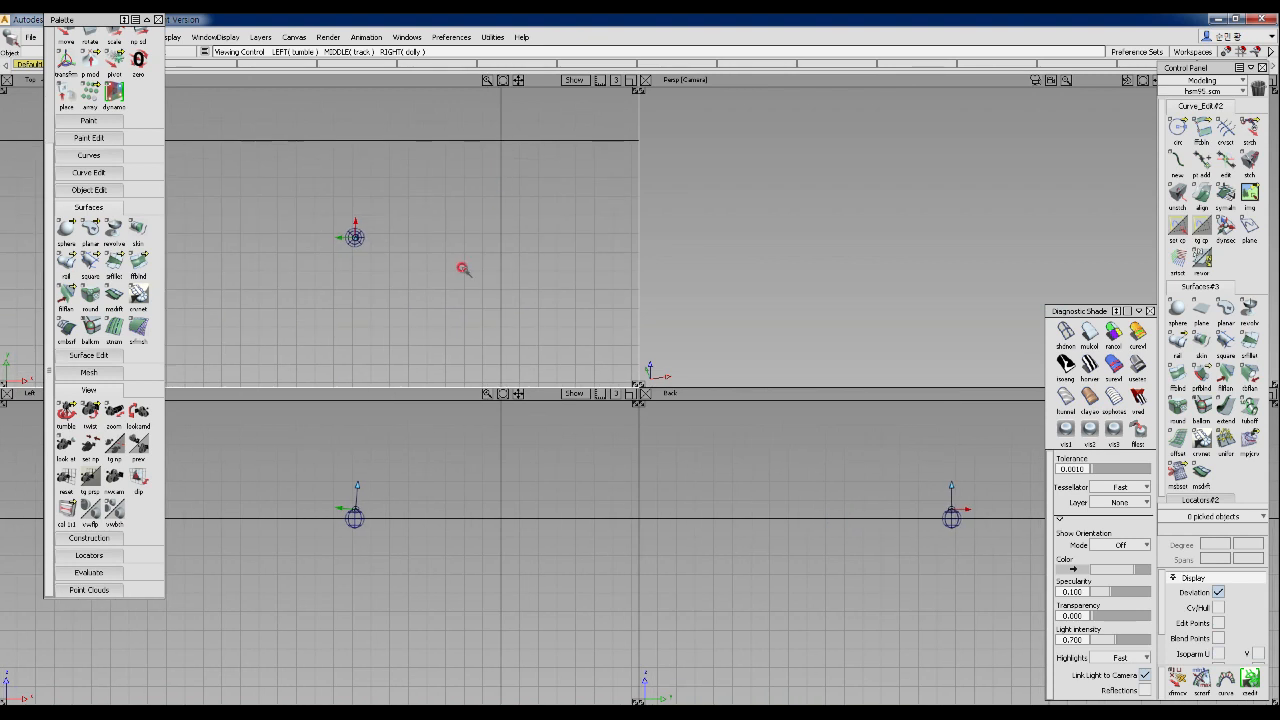
pyautogui.keyDown('ctrl'); pyautogui.keyDown('shift'); pyautogui.moveTo(343, 210); pyautogui.dragTo(390, 268); pyautogui.keyUp('shift'); pyautogui.keyUp('ctrl')
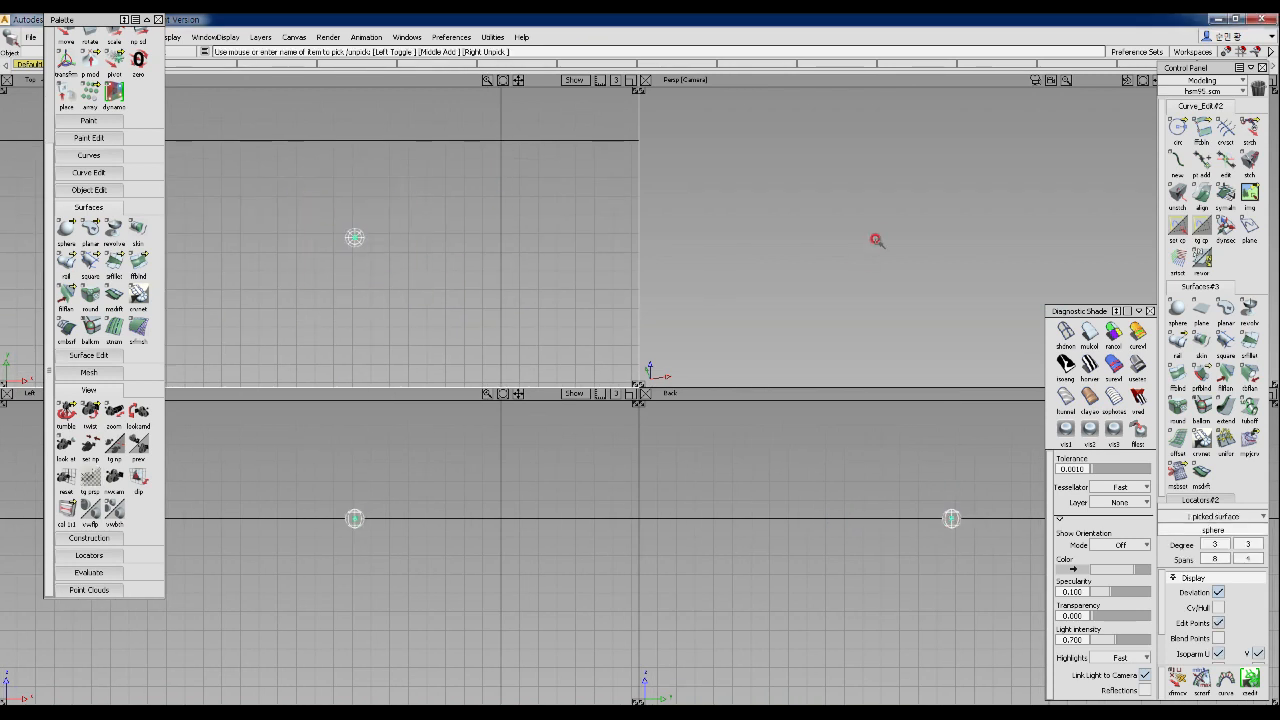
pyautogui.click(913, 226)
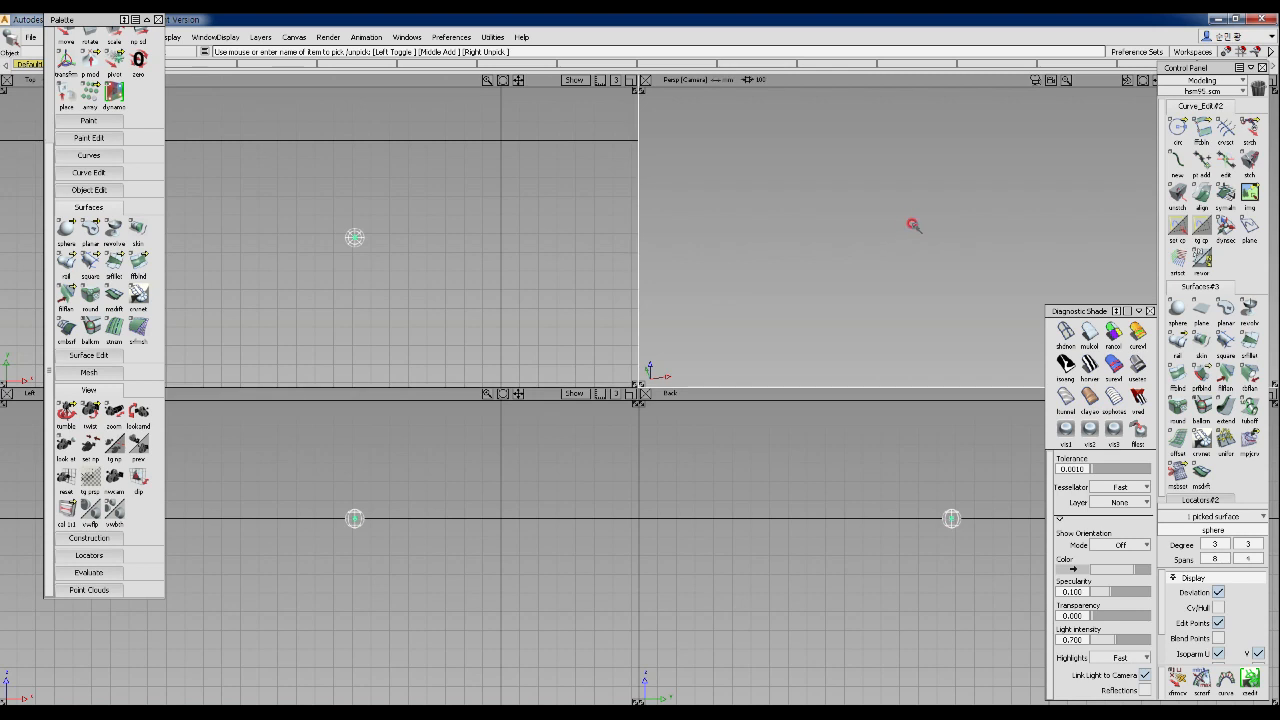
pyautogui.click(64, 446)
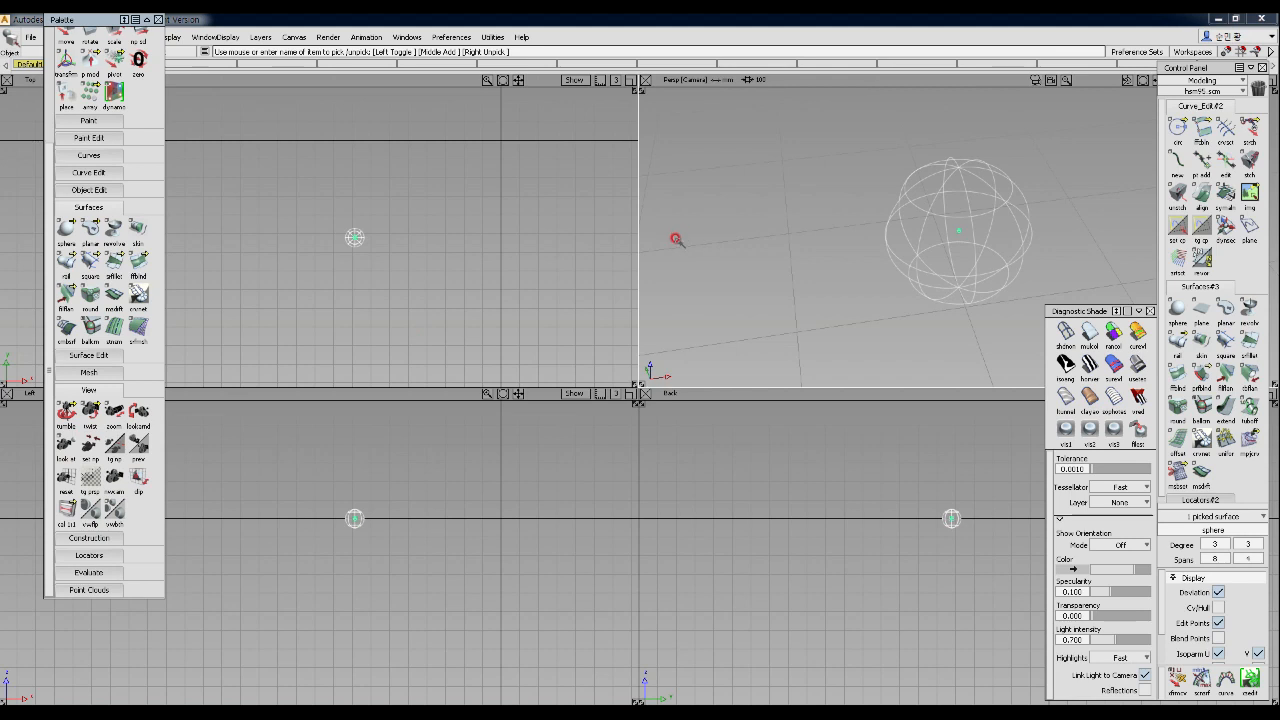
# - Unpick the sphere, zoom the Top view in away from it, and pick the sphere again in the perspective view
pyautogui.click(858, 246)
pyautogui.keyDown('ctrl'); pyautogui.keyDown('shift'); pyautogui.moveTo(333, 217); pyautogui.dragTo(331, 232); pyautogui.keyUp('shift'); pyautogui.keyUp('ctrl')
pyautogui.keyDown('alt'); pyautogui.keyDown('shift'); pyautogui.moveTo(391, 223); pyautogui.dragTo(207, 296, button='right'); pyautogui.keyUp('shift'); pyautogui.keyUp('alt')
pyautogui.keyDown('alt'); pyautogui.keyDown('shift'); pyautogui.moveTo(363, 311); pyautogui.dragTo(371, 269, button='middle'); pyautogui.keyUp('shift'); pyautogui.keyUp('alt')
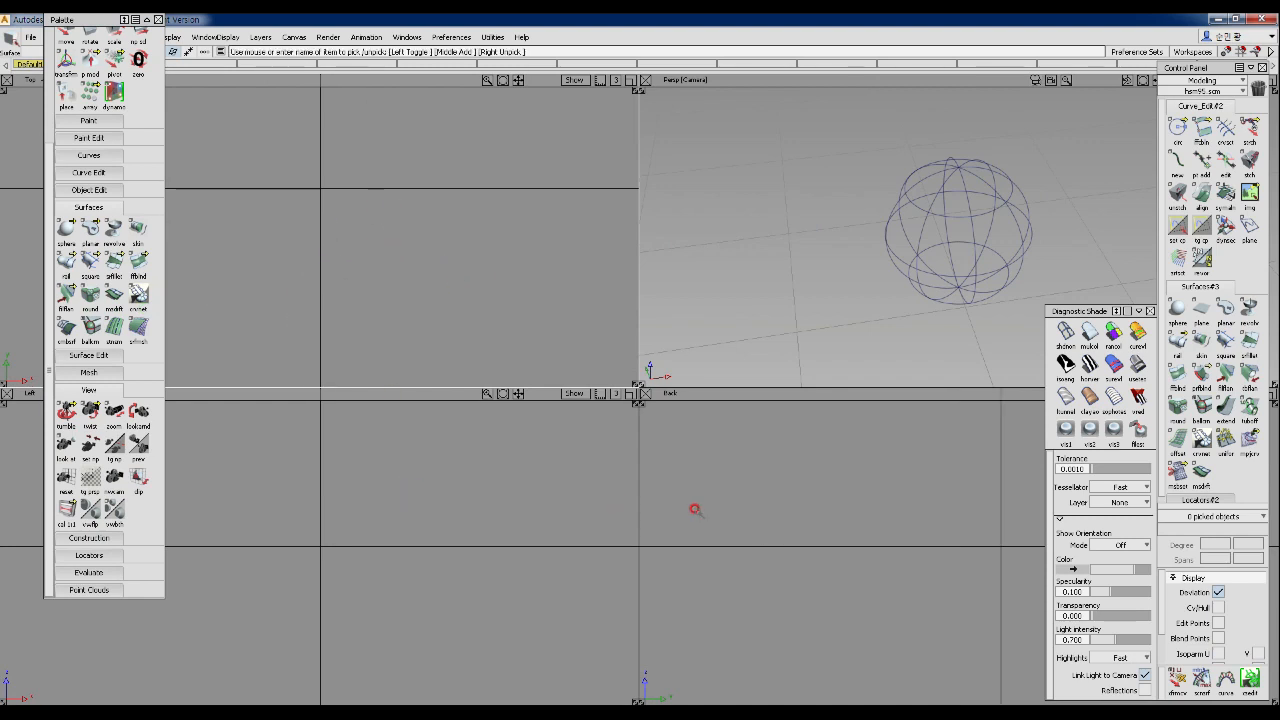
pyautogui.keyDown('alt'); pyautogui.keyDown('shift'); pyautogui.moveTo(400, 306); pyautogui.dragTo(294, 290, button='right'); pyautogui.keyUp('shift'); pyautogui.keyUp('alt')
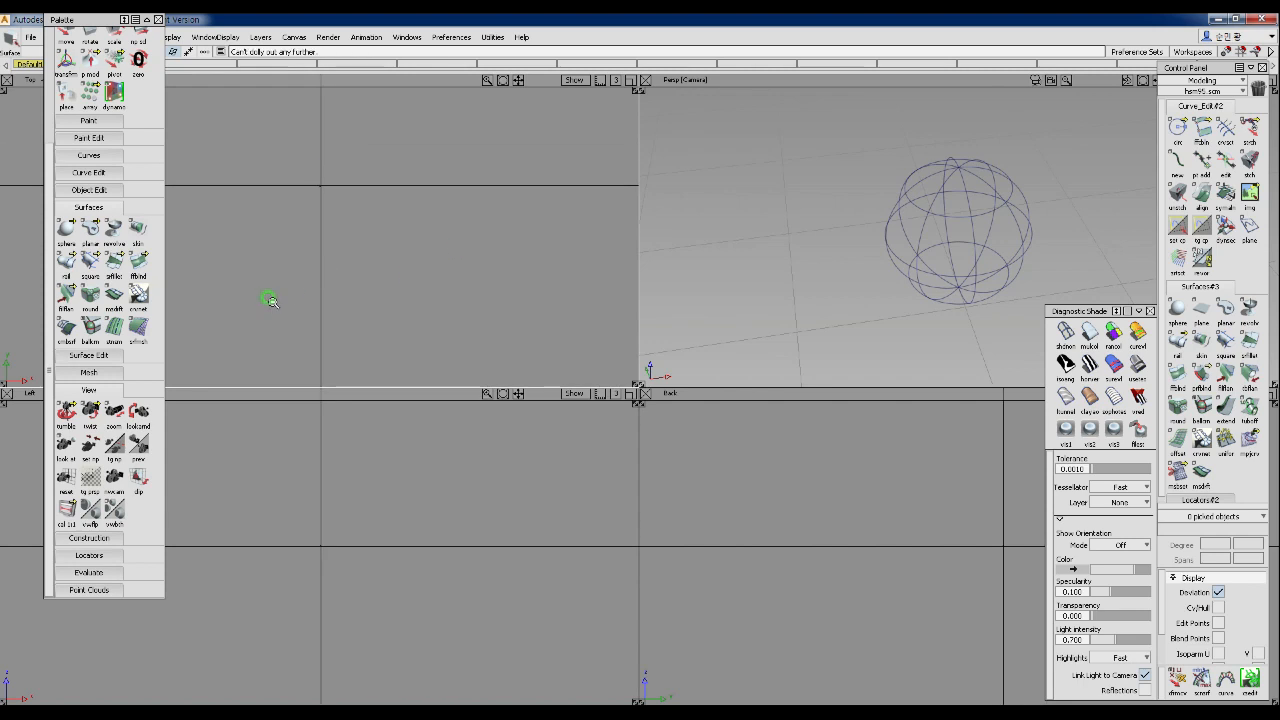
pyautogui.keyDown('ctrl'); pyautogui.keyDown('shift'); pyautogui.click(941, 149); pyautogui.keyUp('shift'); pyautogui.keyUp('ctrl')
pyautogui.keyDown('ctrl'); pyautogui.keyDown('shift'); pyautogui.moveTo(941, 149); pyautogui.dragTo(937, 209); pyautogui.keyUp('shift'); pyautogui.keyUp('ctrl')
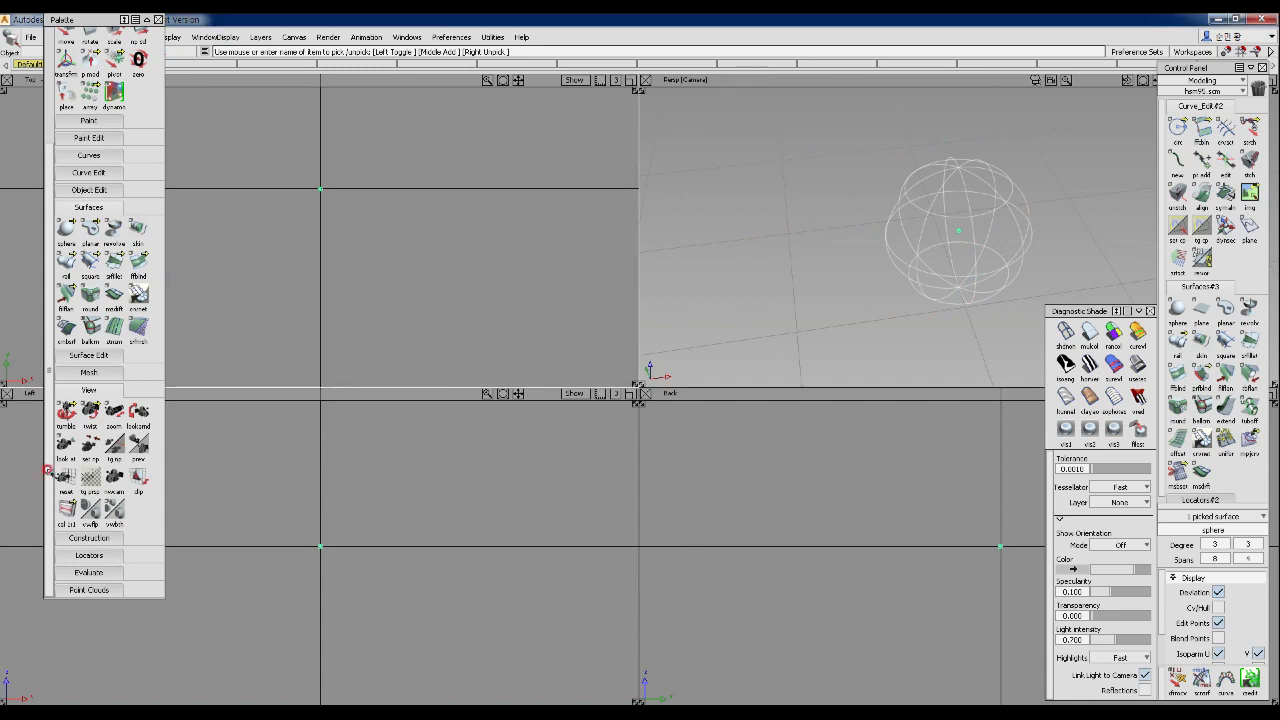
# - Bring the picked sphere into the Top view with Look At, and close the tool Palette
pyautogui.click(66, 446)
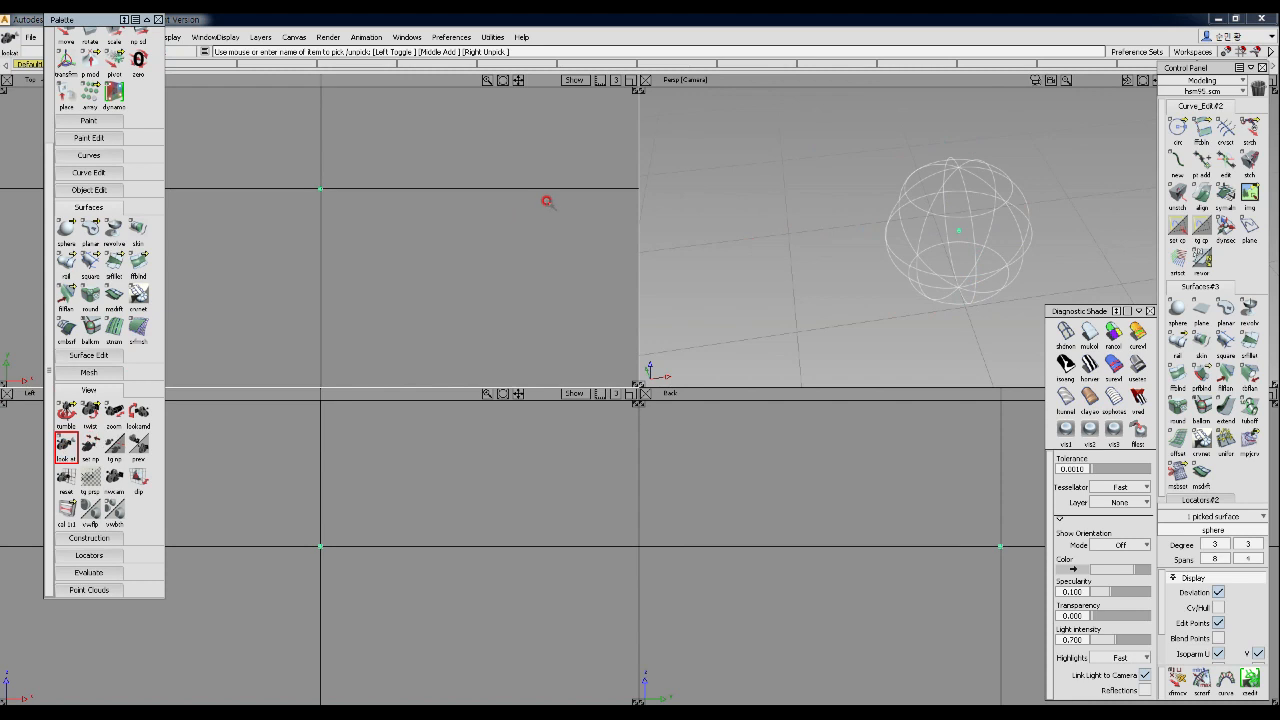
pyautogui.click(547, 202)
pyautogui.click(497, 223)
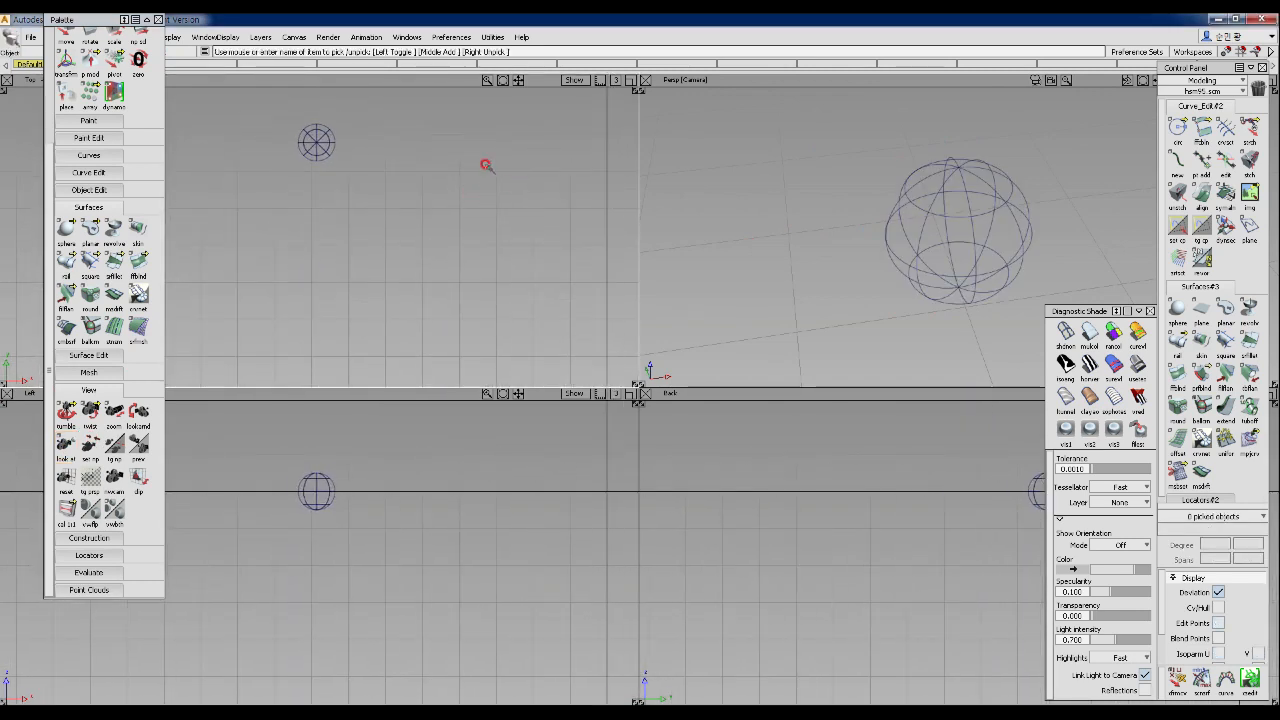
pyautogui.moveTo(100, 20); pyautogui.dragTo(66, 105)
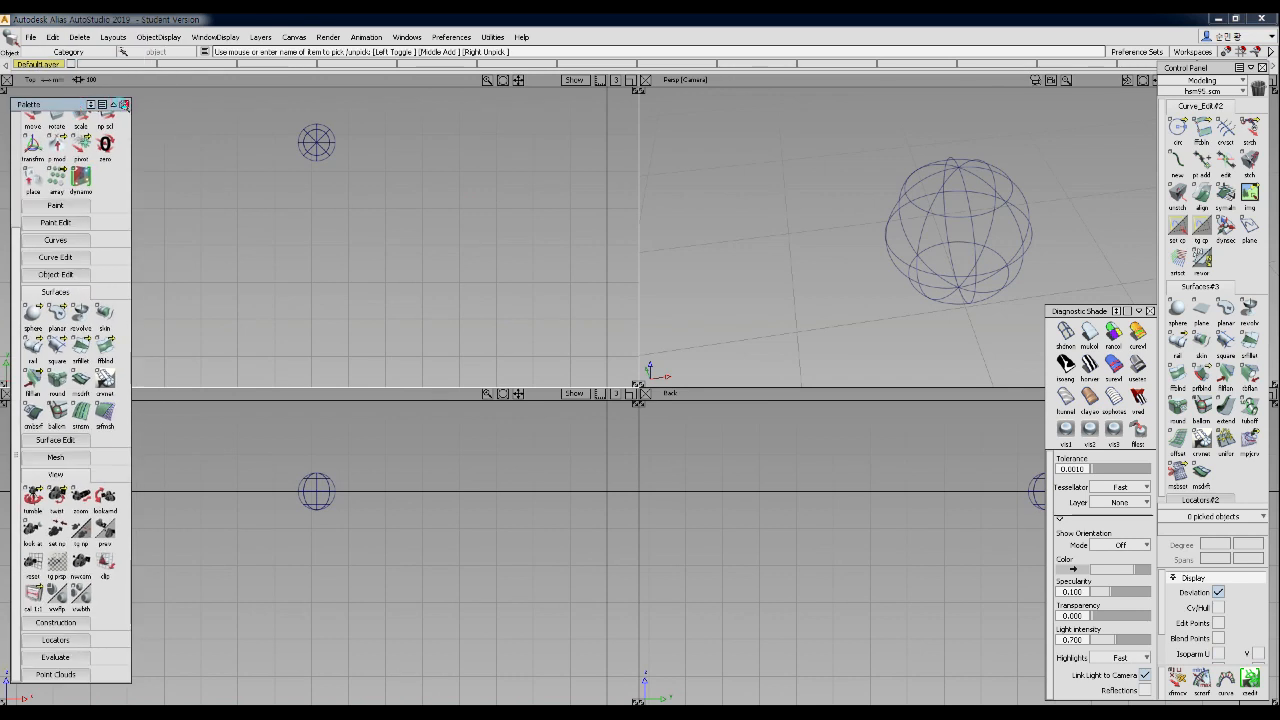
pyautogui.click(124, 104)
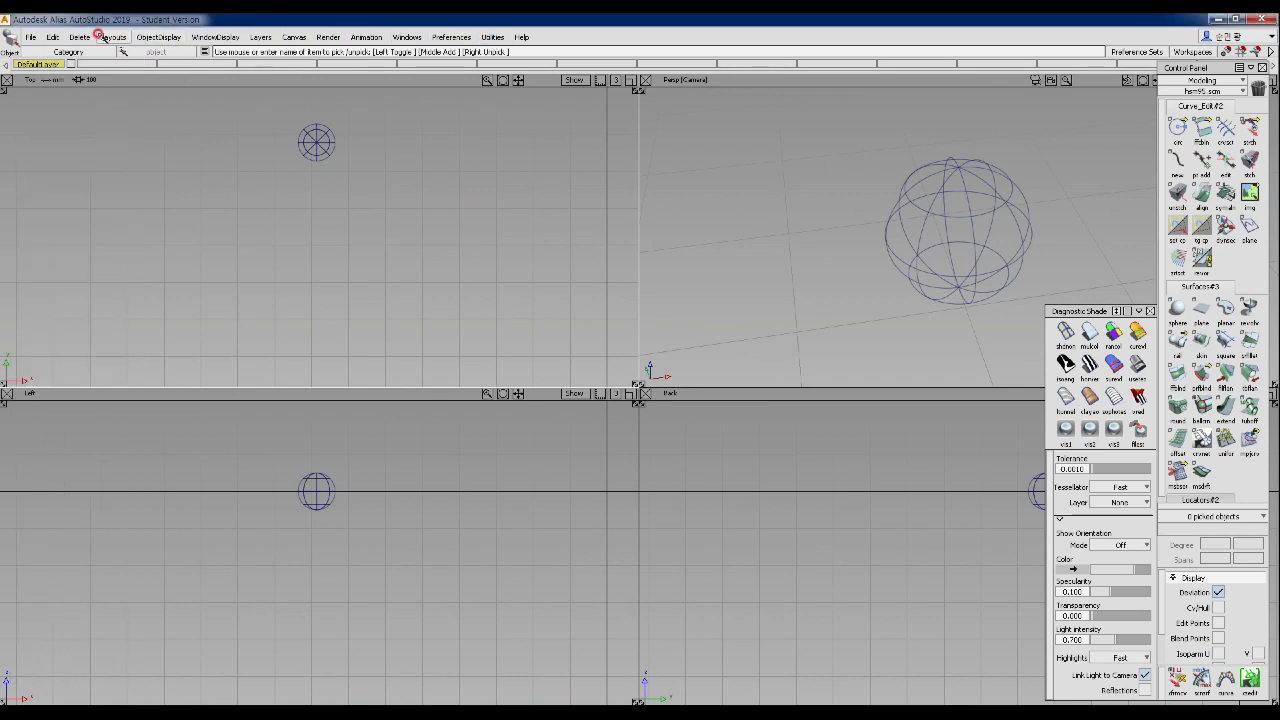
# - Switch the menu display preference to Short Menus
pyautogui.click(112, 37)
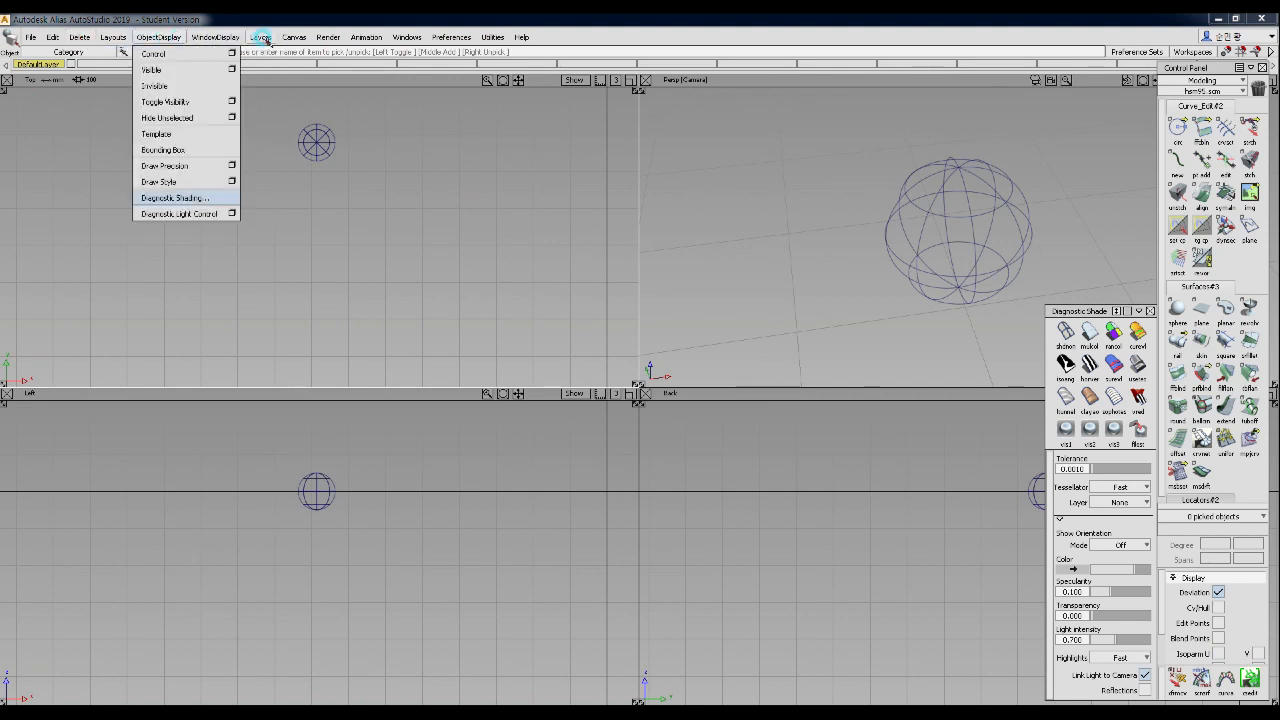
pyautogui.click(455, 38)
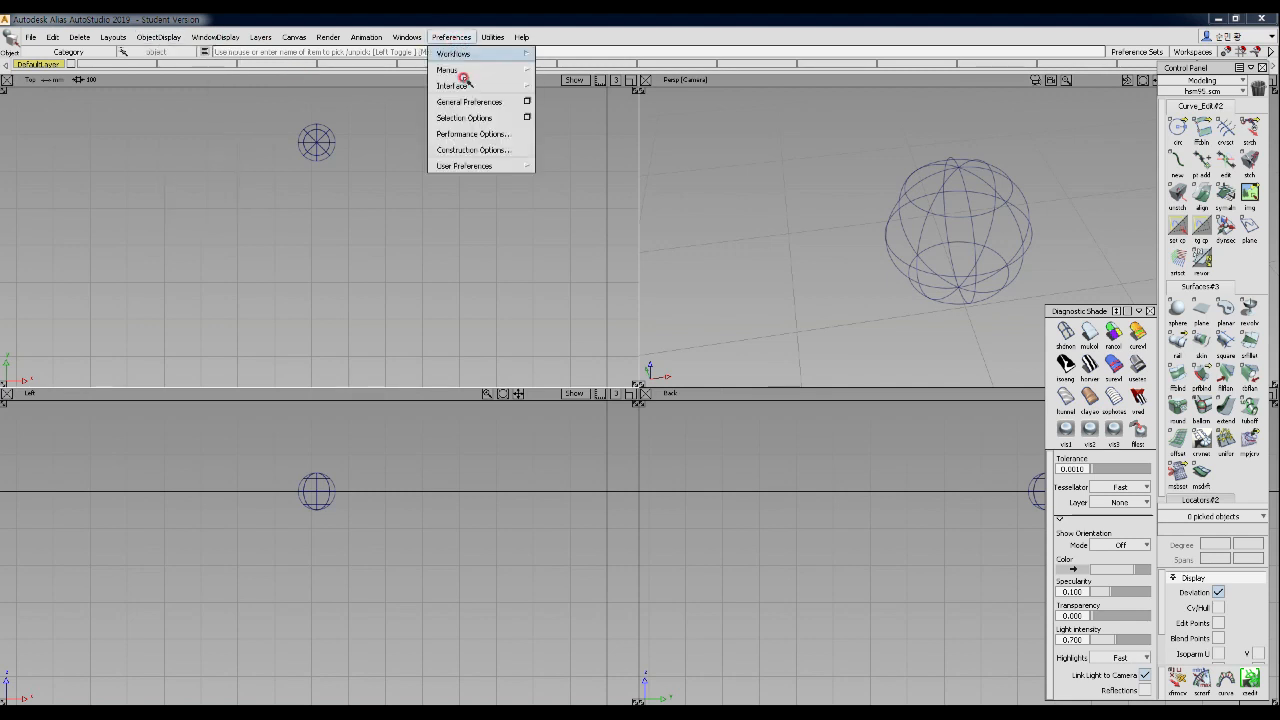
pyautogui.moveTo(450, 70)
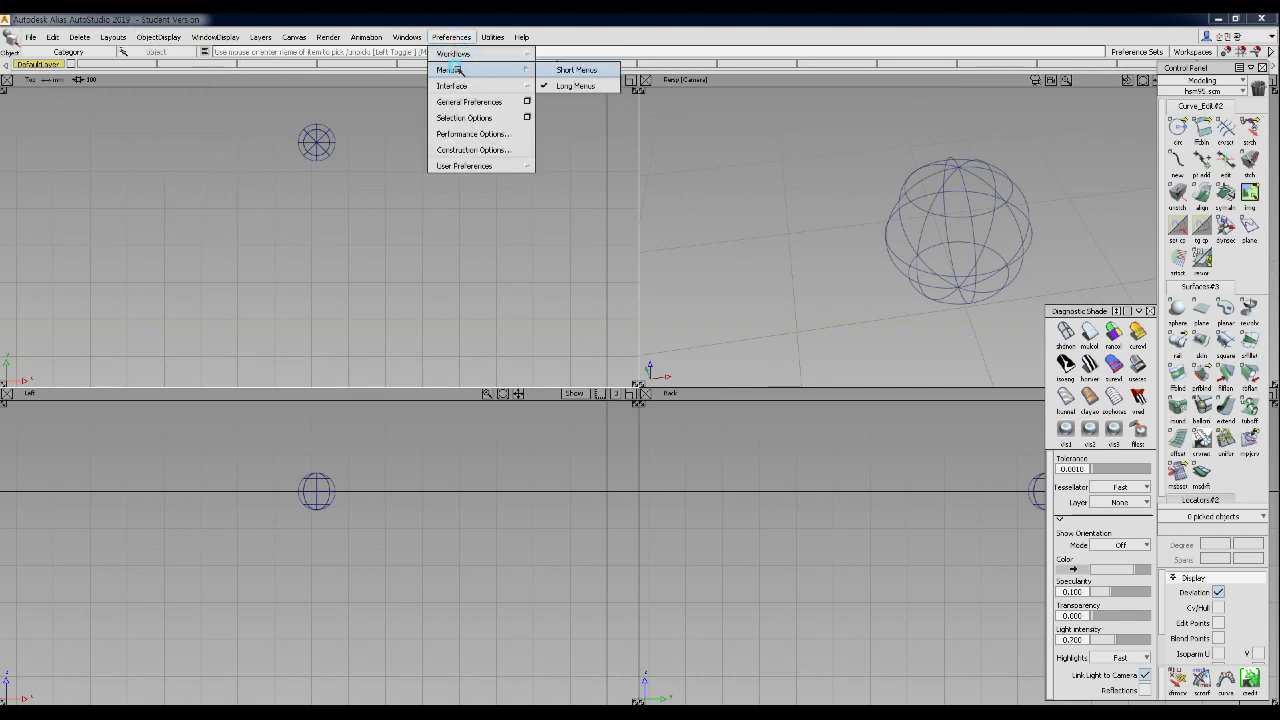
pyautogui.click(577, 72)
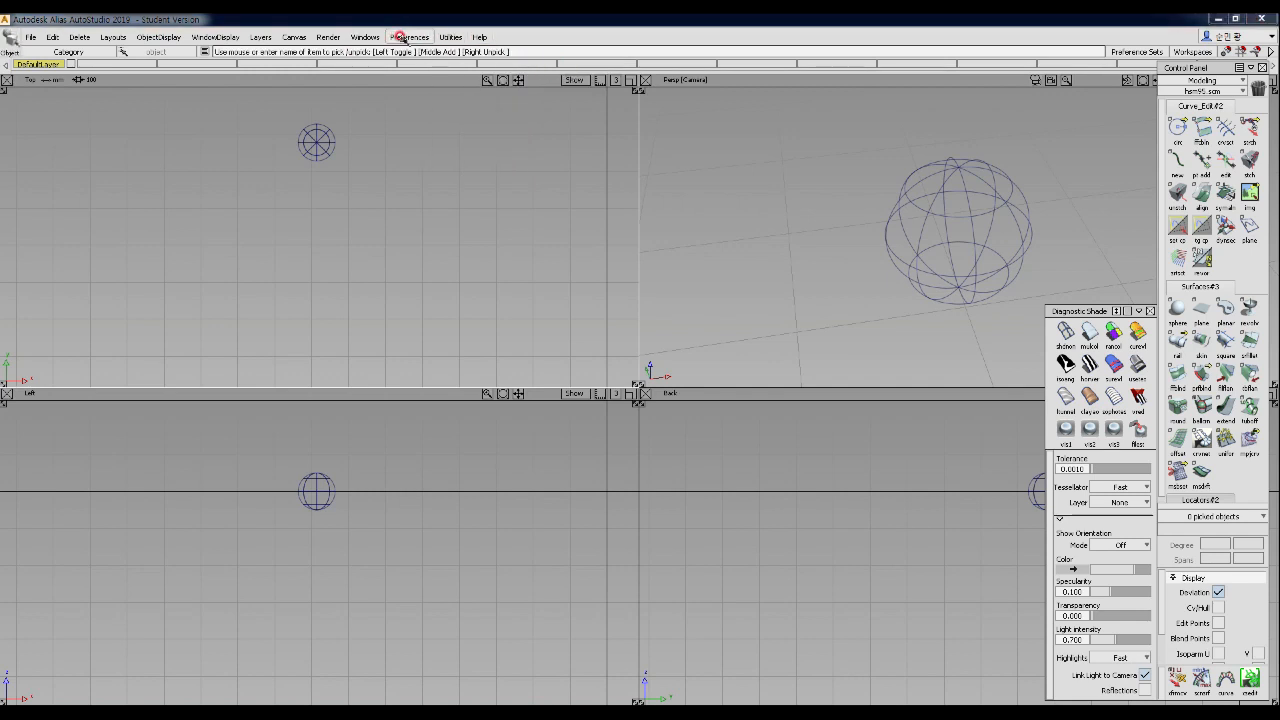
# - Restore the menu display preference to Long Menus
pyautogui.click(400, 37)
pyautogui.moveTo(420, 68)
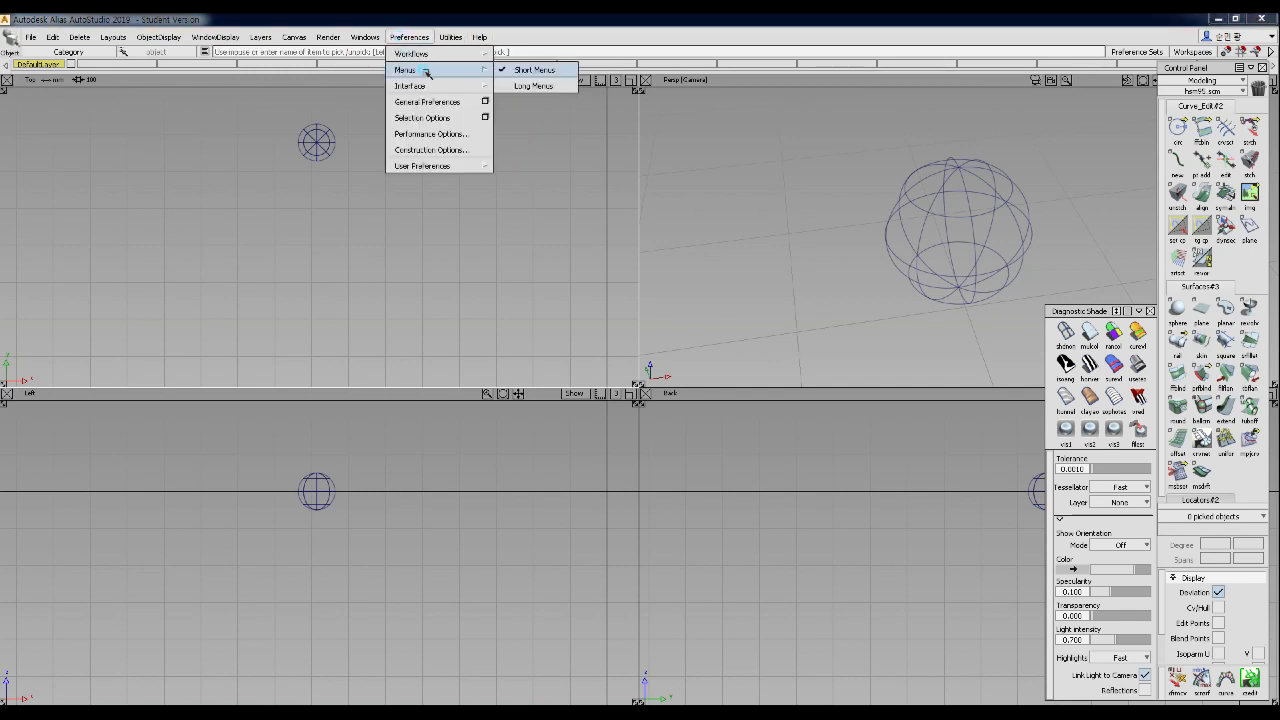
pyautogui.click(507, 85)
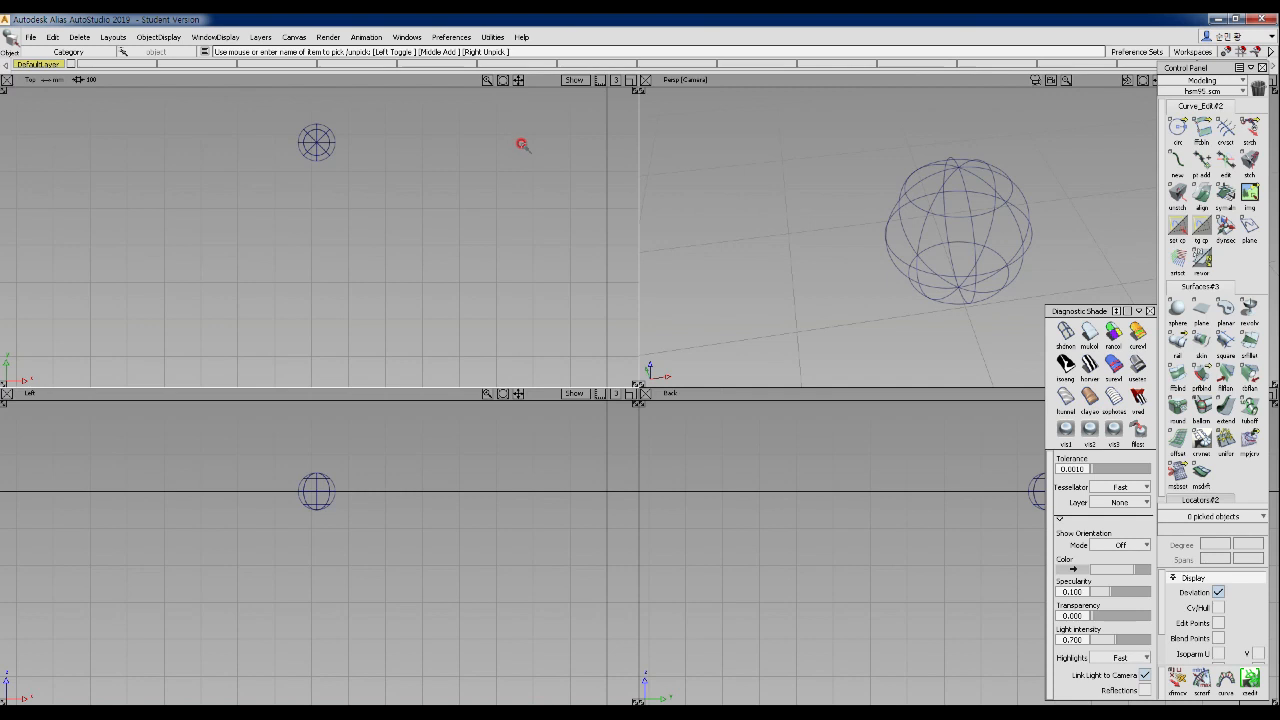
# - Set the Tolerance in the Diagnostic Shade window to 0.0010
pyautogui.click(450, 37)
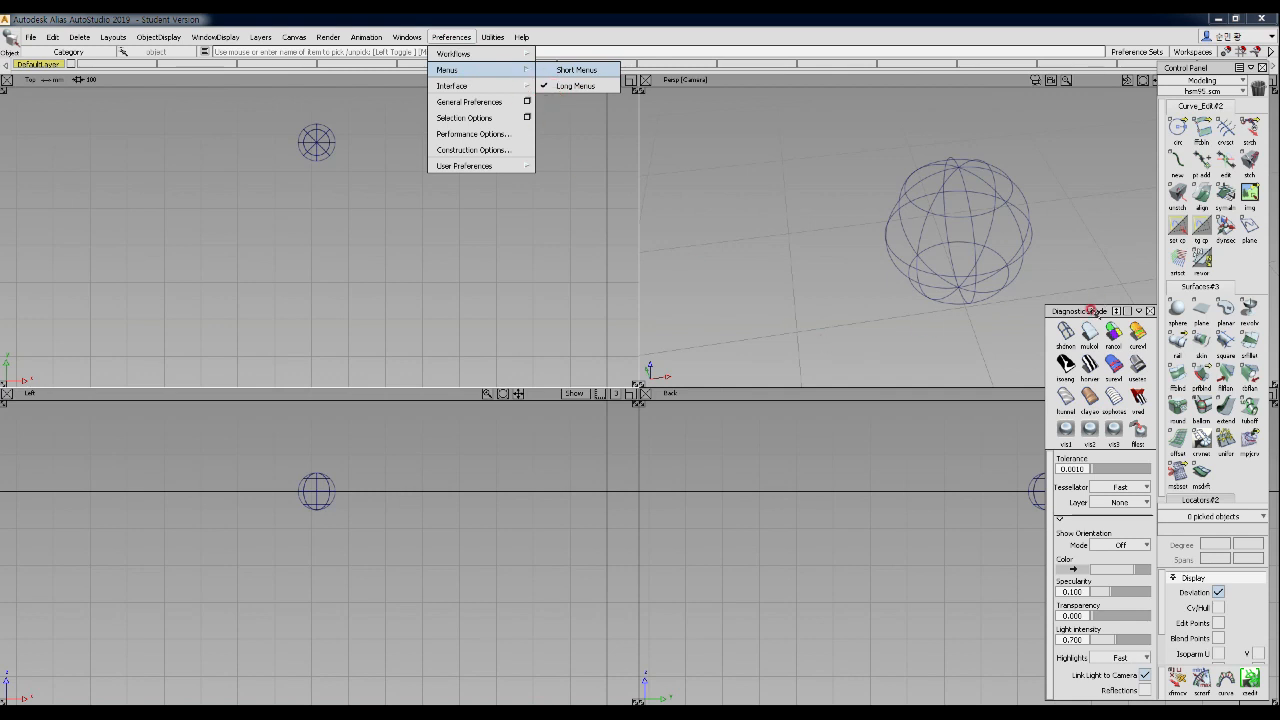
pyautogui.click(1085, 467)
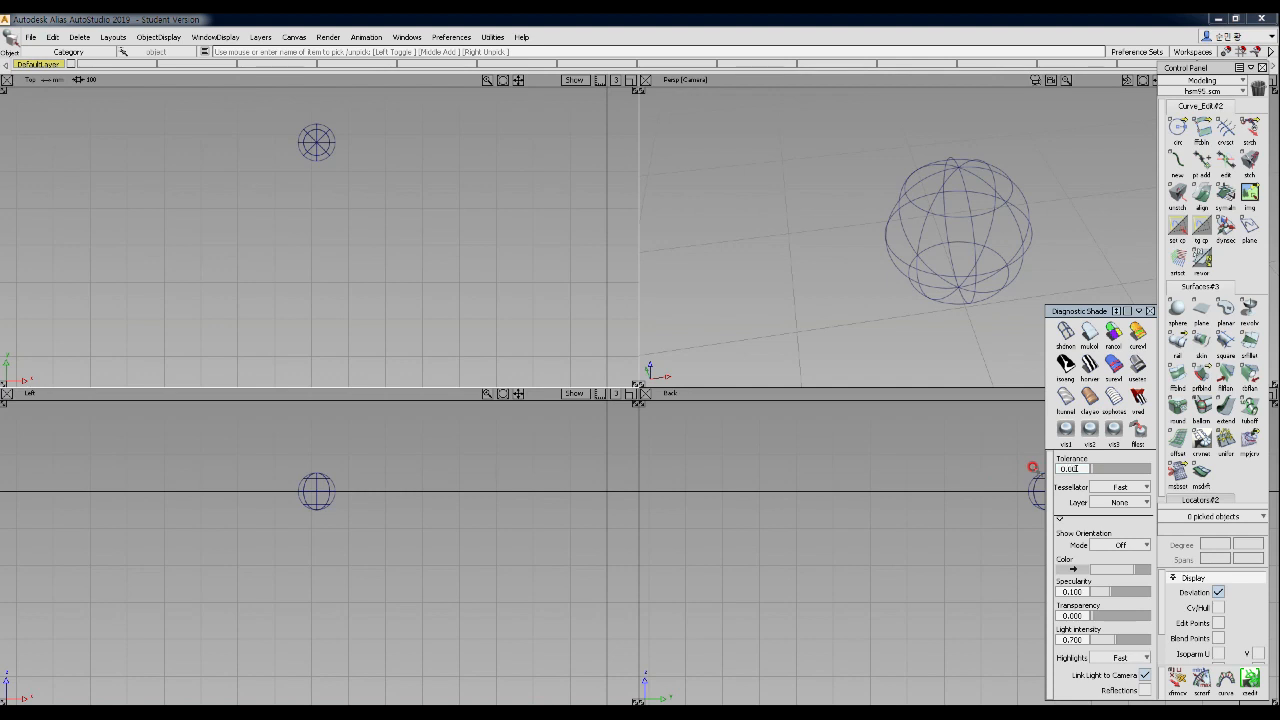
pyautogui.press('Return')
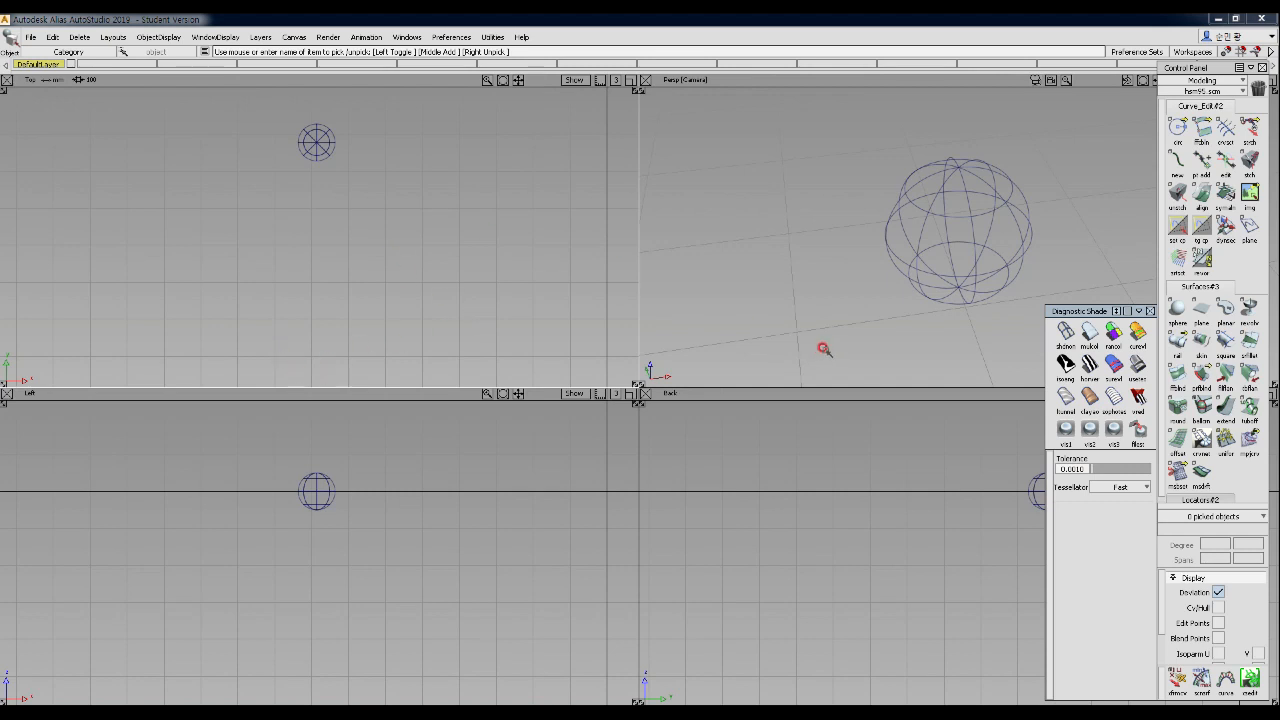
pyautogui.click(440, 40)
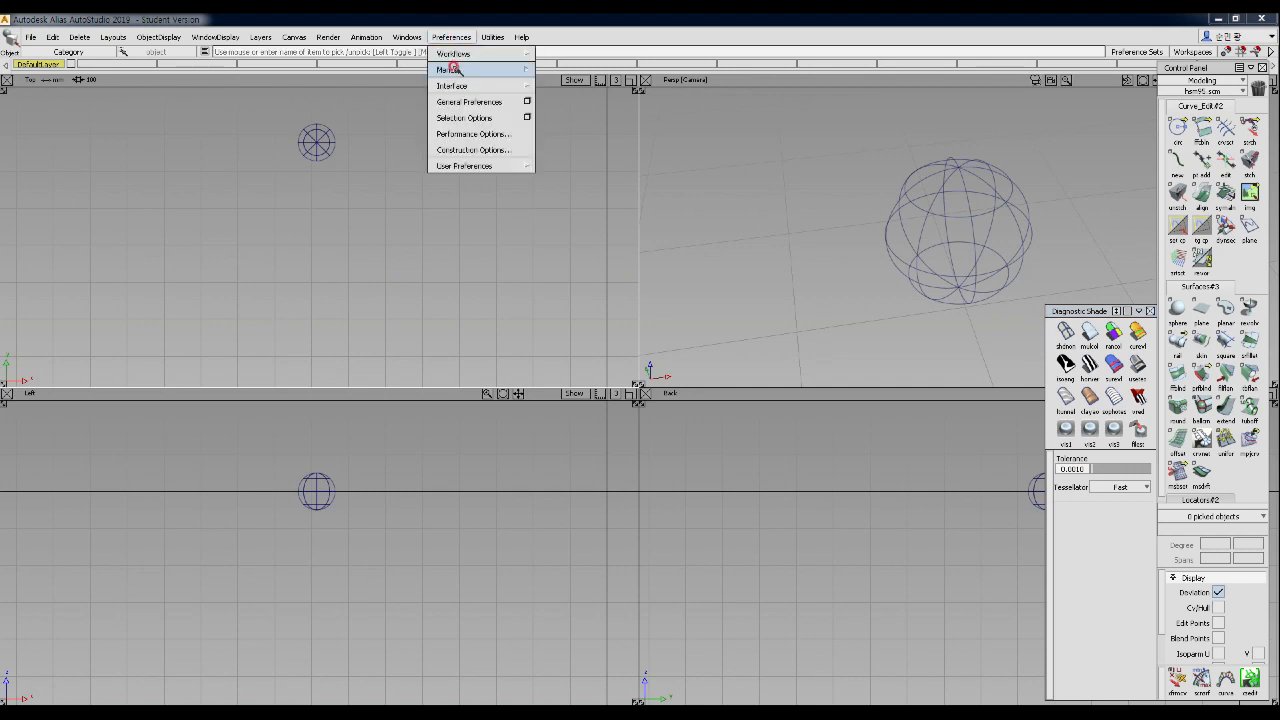
pyautogui.click(447, 70)
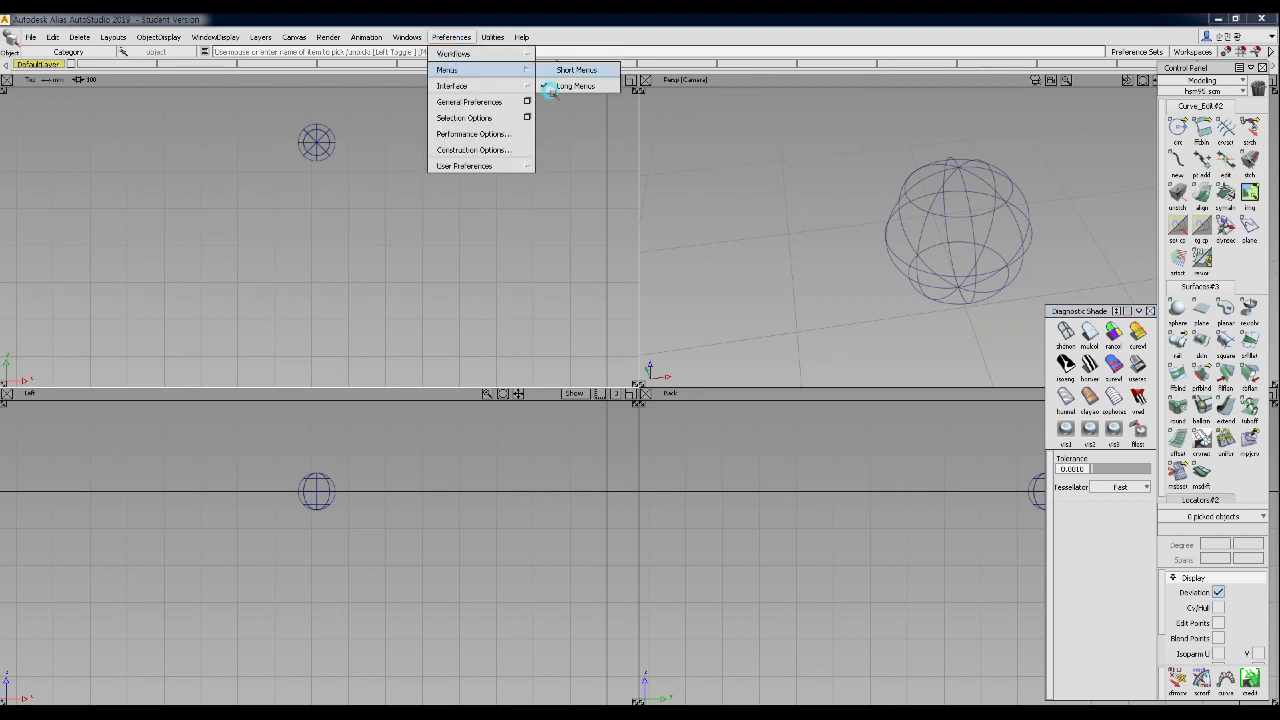
pyautogui.click(407, 38)
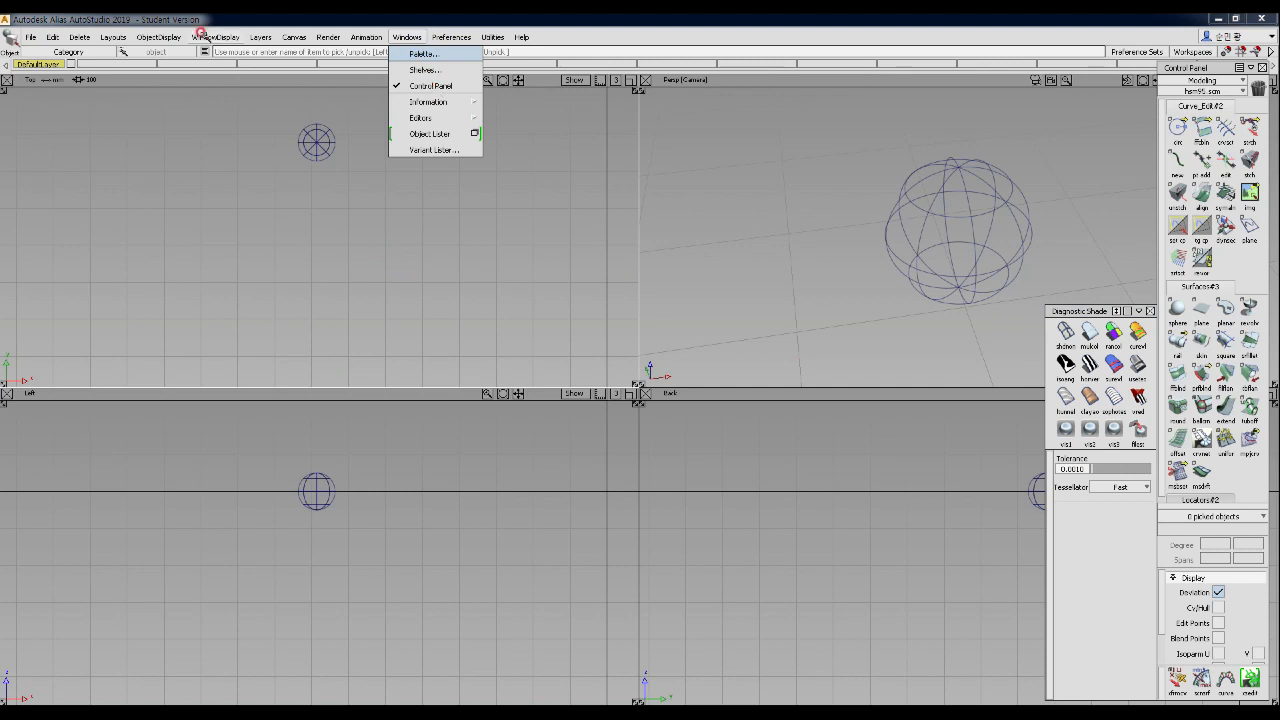
pyautogui.click(158, 37)
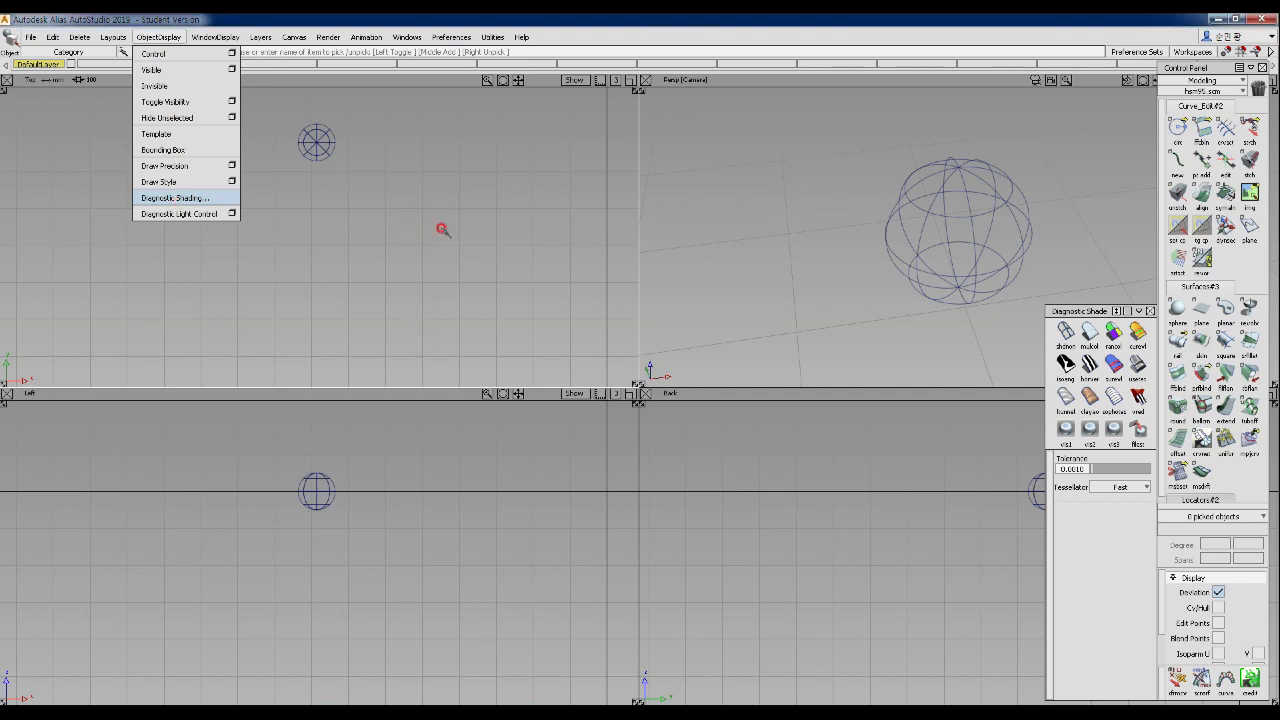
pyautogui.click(453, 258)
# - Pan the Top view, and try to tumble the orthographic views
pyautogui.keyDown('alt'); pyautogui.keyDown('shift'); pyautogui.moveTo(478, 257); pyautogui.dragTo(435, 275, button='middle'); pyautogui.keyUp('shift'); pyautogui.keyUp('alt')
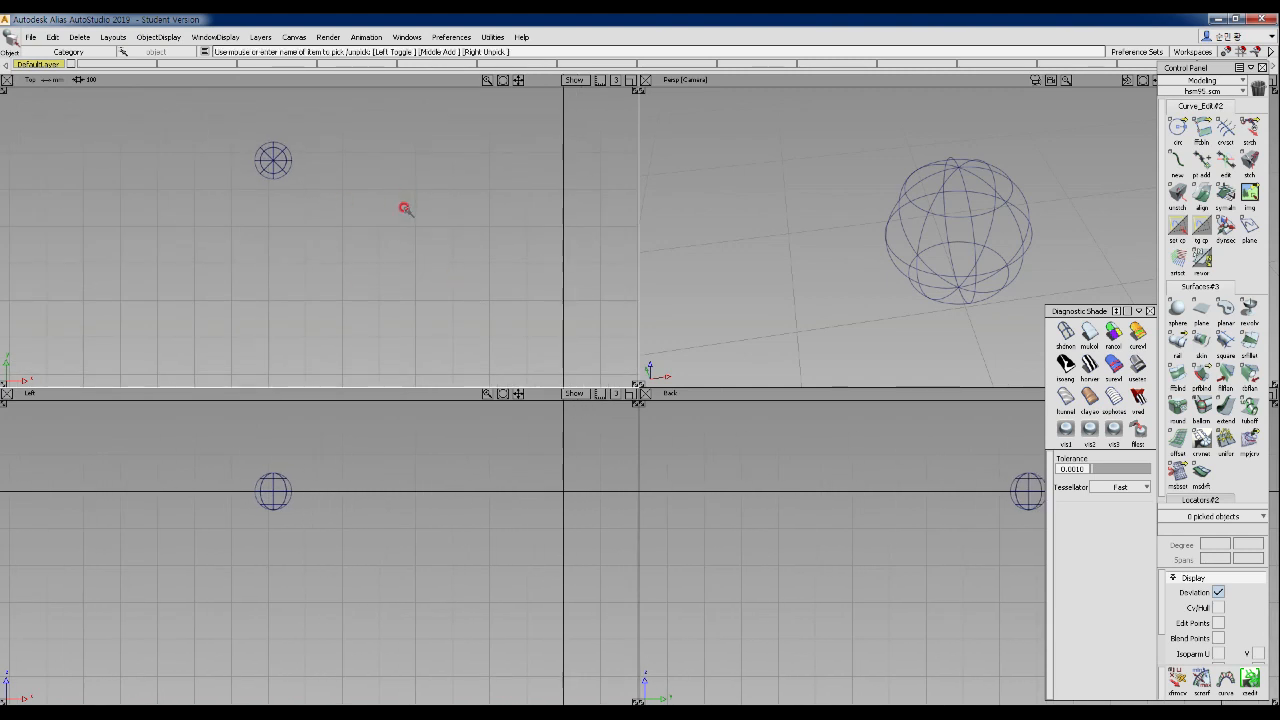
pyautogui.hotkey('alt', 'shift')
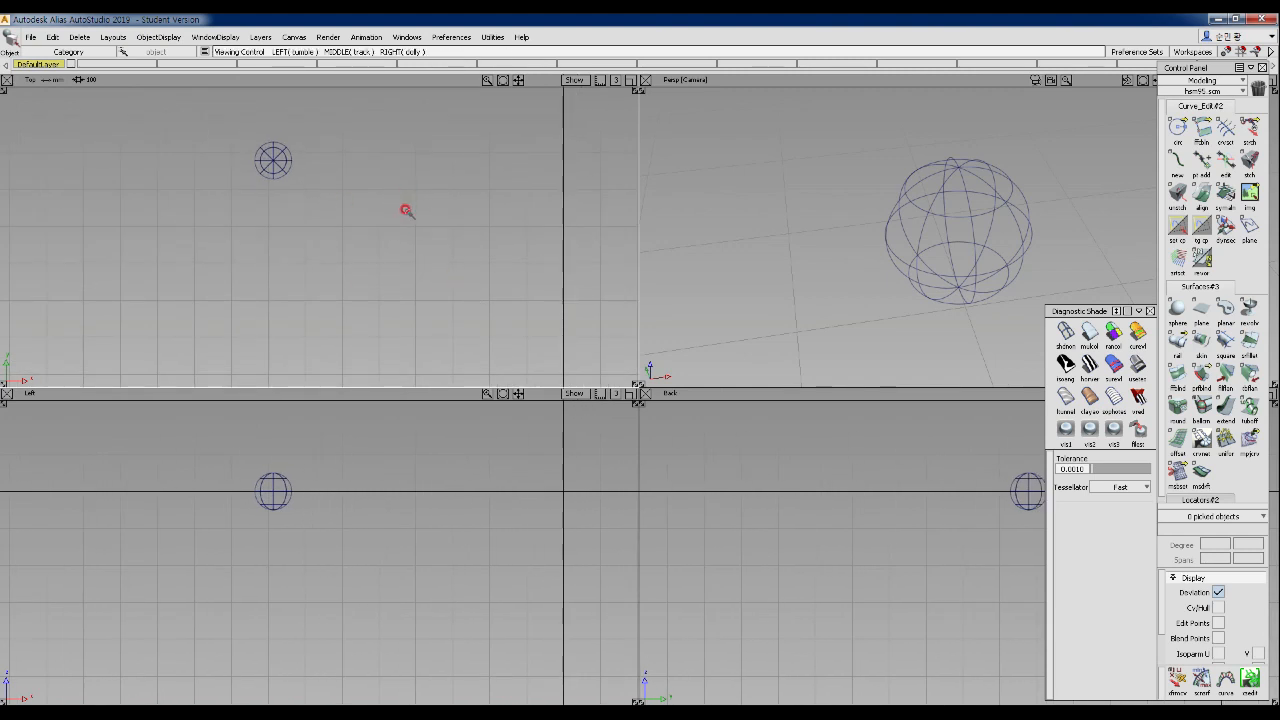
pyautogui.keyDown('alt'); pyautogui.keyDown('shift'); pyautogui.moveTo(379, 214); pyautogui.dragTo(400, 193); pyautogui.keyUp('shift'); pyautogui.keyUp('alt')
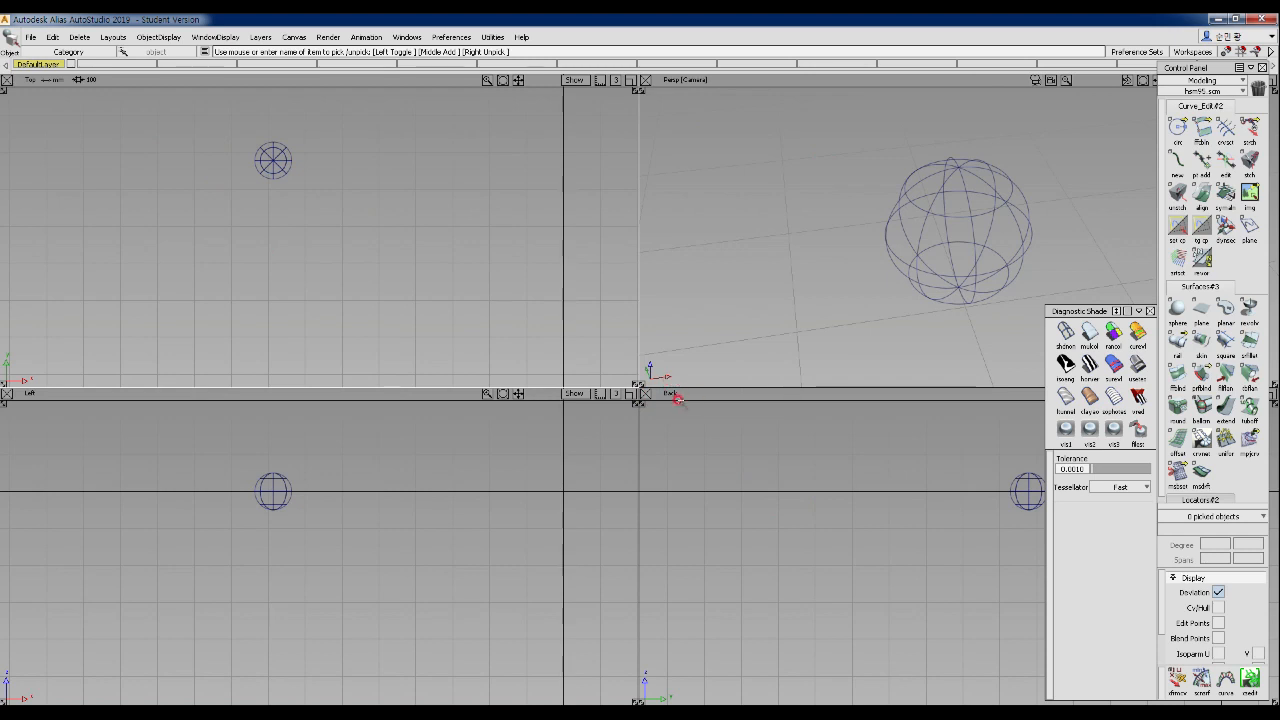
pyautogui.hotkey('shift', 'alt')
pyautogui.keyDown('alt'); pyautogui.keyDown('shift'); pyautogui.click(351, 237); pyautogui.keyUp('shift'); pyautogui.keyUp('alt')
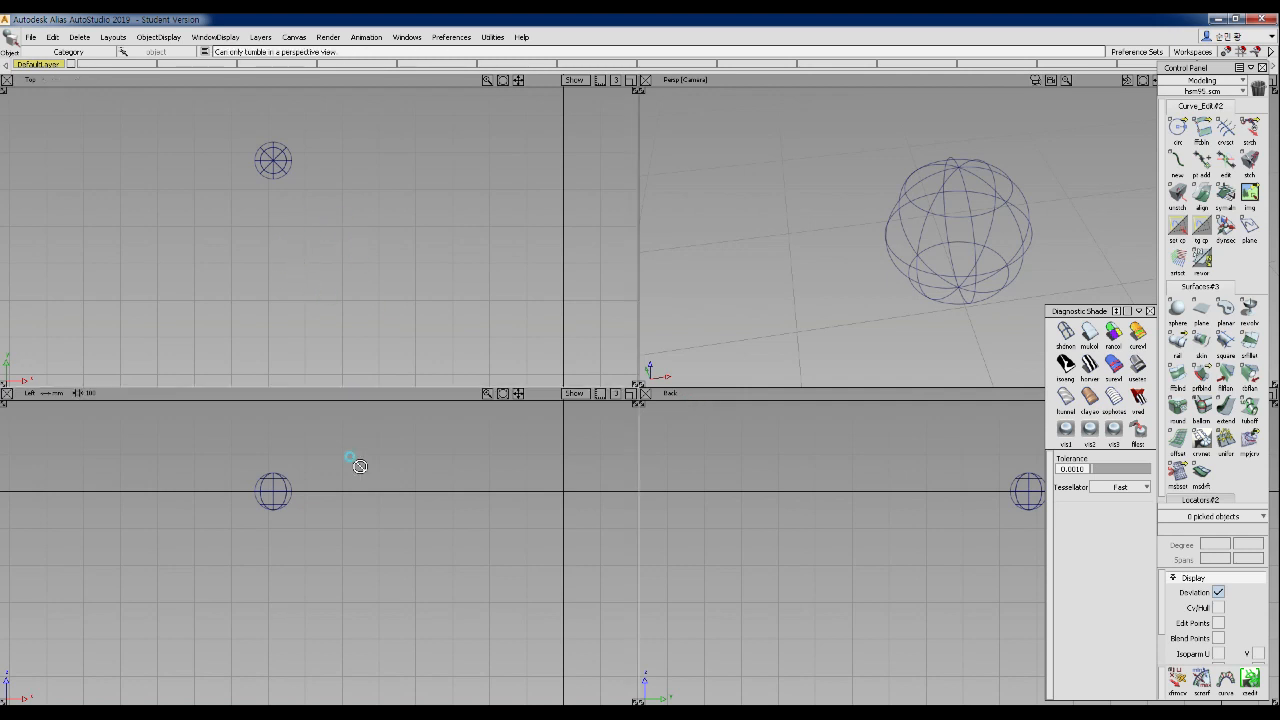
pyautogui.click(795, 548)
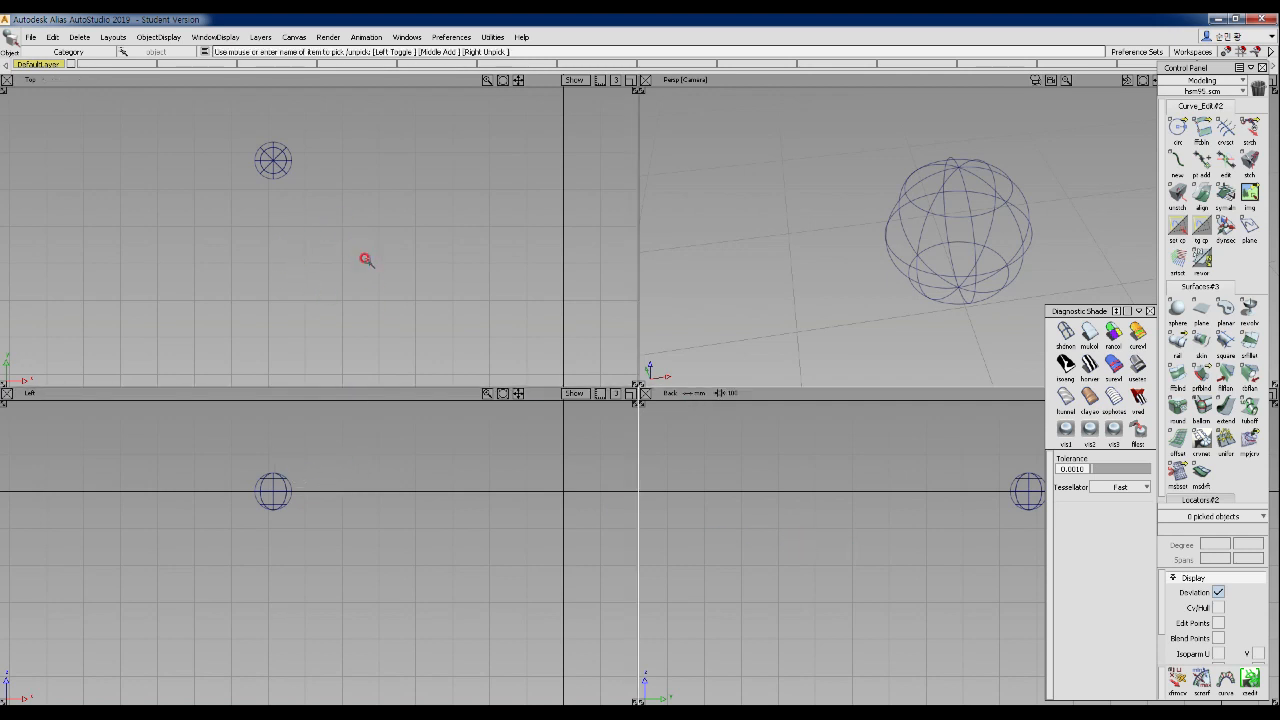
# - Pan and dolly the Top view to bring the sphere closer, near the centre of the orthographic views
pyautogui.hotkey('shift', 'alt')
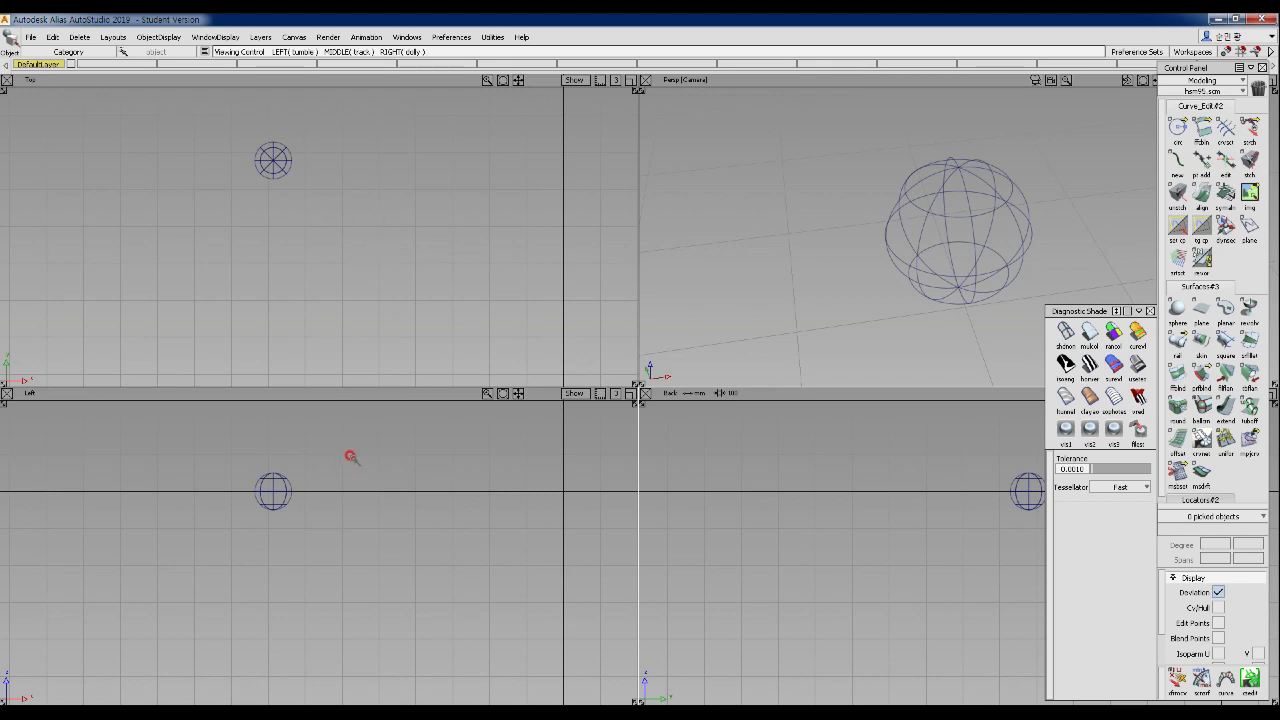
pyautogui.keyDown('alt'); pyautogui.keyDown('shift'); pyautogui.moveTo(251, 194); pyautogui.dragTo(576, 528, button='middle'); pyautogui.keyUp('shift'); pyautogui.keyUp('alt')
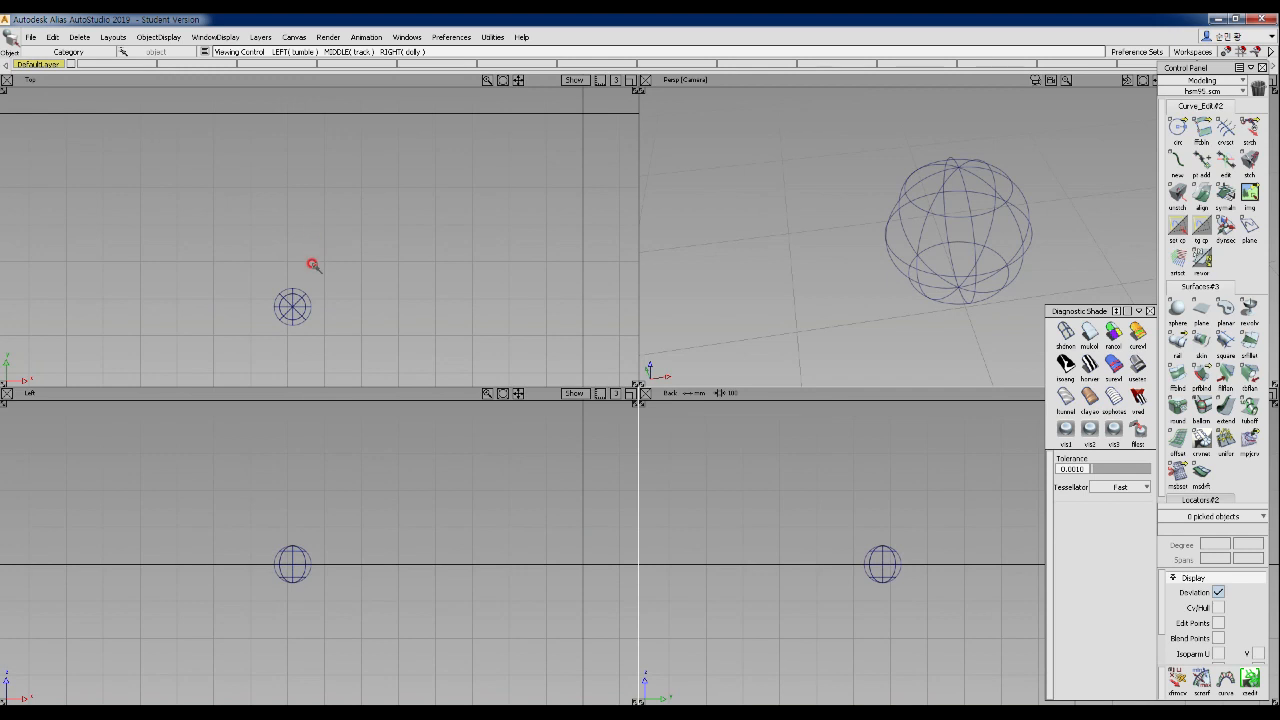
pyautogui.keyDown('alt'); pyautogui.keyDown('shift'); pyautogui.moveTo(417, 170); pyautogui.dragTo(447, 134, button='right'); pyautogui.keyUp('shift'); pyautogui.keyUp('alt')
pyautogui.keyDown('alt'); pyautogui.keyDown('shift'); pyautogui.moveTo(404, 212); pyautogui.dragTo(420, 121, button='middle'); pyautogui.keyUp('shift'); pyautogui.keyUp('alt')
pyautogui.keyDown('alt'); pyautogui.keyDown('shift'); pyautogui.moveTo(408, 248); pyautogui.dragTo(424, 180, button='right'); pyautogui.keyUp('shift'); pyautogui.keyUp('alt')
pyautogui.keyDown('alt'); pyautogui.keyDown('shift'); pyautogui.moveTo(431, 214); pyautogui.dragTo(436, 246, button='middle'); pyautogui.keyUp('shift'); pyautogui.keyUp('alt')
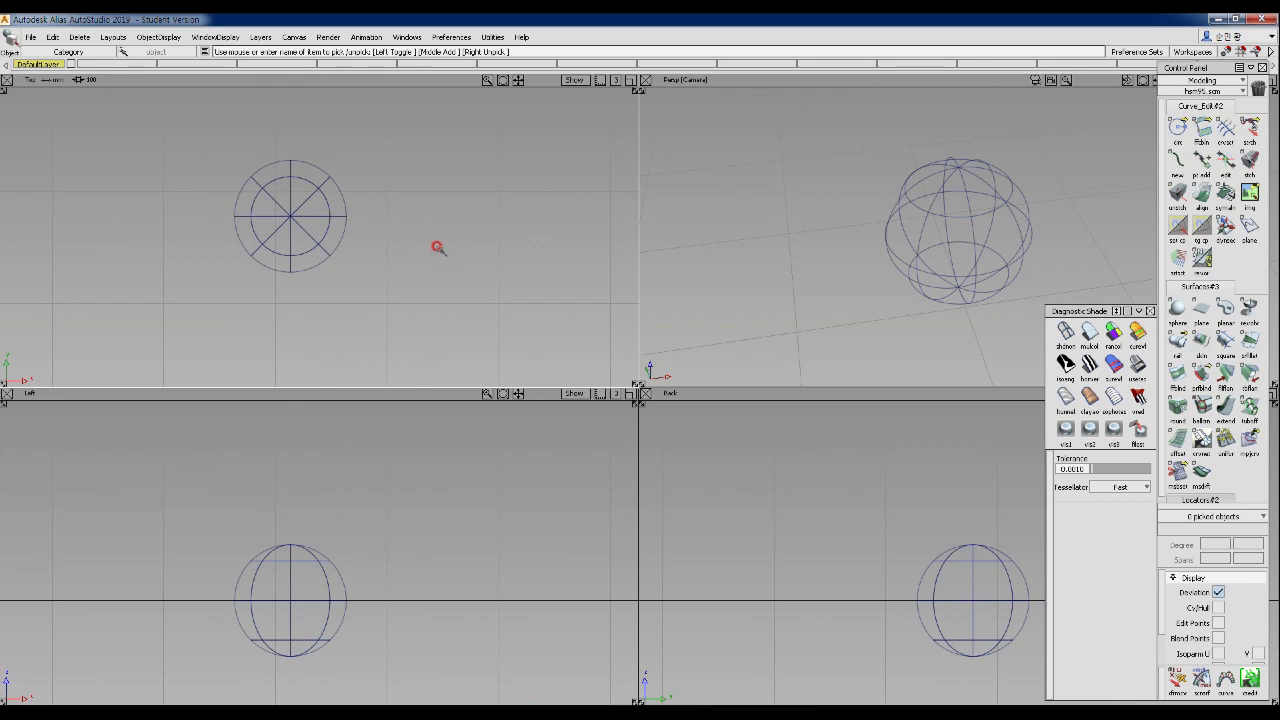
# - Tumble, track and dolly the Perspective view to look at the sphere from different angles
pyautogui.hotkey('shift', 'alt')
pyautogui.keyDown('alt'); pyautogui.keyDown('shift'); pyautogui.moveTo(786, 168); pyautogui.dragTo(830, 212); pyautogui.keyUp('shift'); pyautogui.keyUp('alt')
pyautogui.keyDown('alt'); pyautogui.keyDown('shift'); pyautogui.moveTo(868, 219); pyautogui.dragTo(860, 270, button='right'); pyautogui.keyUp('shift'); pyautogui.keyUp('alt')
pyautogui.keyDown('alt'); pyautogui.keyDown('shift'); pyautogui.moveTo(787, 242); pyautogui.dragTo(872, 193); pyautogui.keyUp('shift'); pyautogui.keyUp('alt')
pyautogui.keyDown('alt'); pyautogui.keyDown('shift'); pyautogui.moveTo(931, 212); pyautogui.dragTo(837, 214, button='middle'); pyautogui.keyUp('shift'); pyautogui.keyUp('alt')
pyautogui.keyDown('alt'); pyautogui.keyDown('shift'); pyautogui.moveTo(837, 214); pyautogui.dragTo(937, 221); pyautogui.keyUp('shift'); pyautogui.keyUp('alt')
pyautogui.keyDown('alt'); pyautogui.keyDown('shift'); pyautogui.moveTo(937, 221); pyautogui.dragTo(790, 278, button='right'); pyautogui.keyUp('shift'); pyautogui.keyUp('alt')
pyautogui.keyDown('alt'); pyautogui.keyDown('shift'); pyautogui.moveTo(790, 278); pyautogui.dragTo(1055, 218); pyautogui.keyUp('shift'); pyautogui.keyUp('alt')
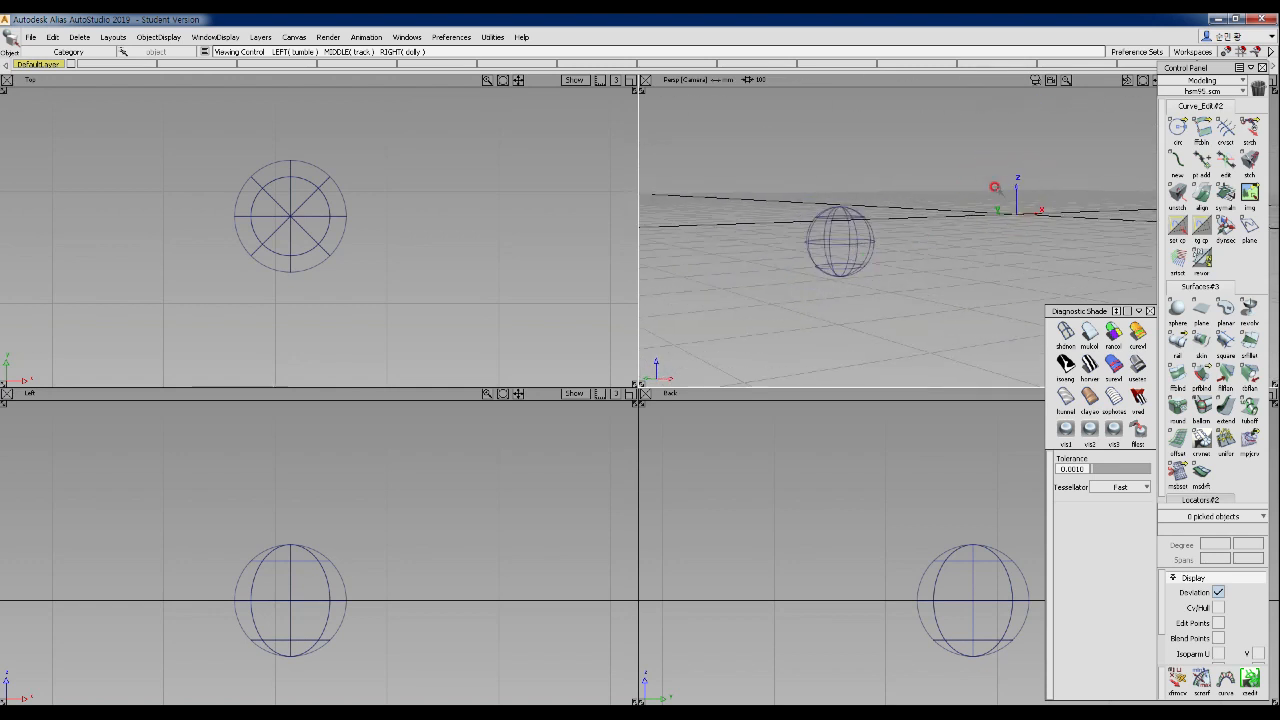
pyautogui.keyDown('alt'); pyautogui.keyDown('shift'); pyautogui.moveTo(994, 187); pyautogui.dragTo(986, 186); pyautogui.keyUp('shift'); pyautogui.keyUp('alt')
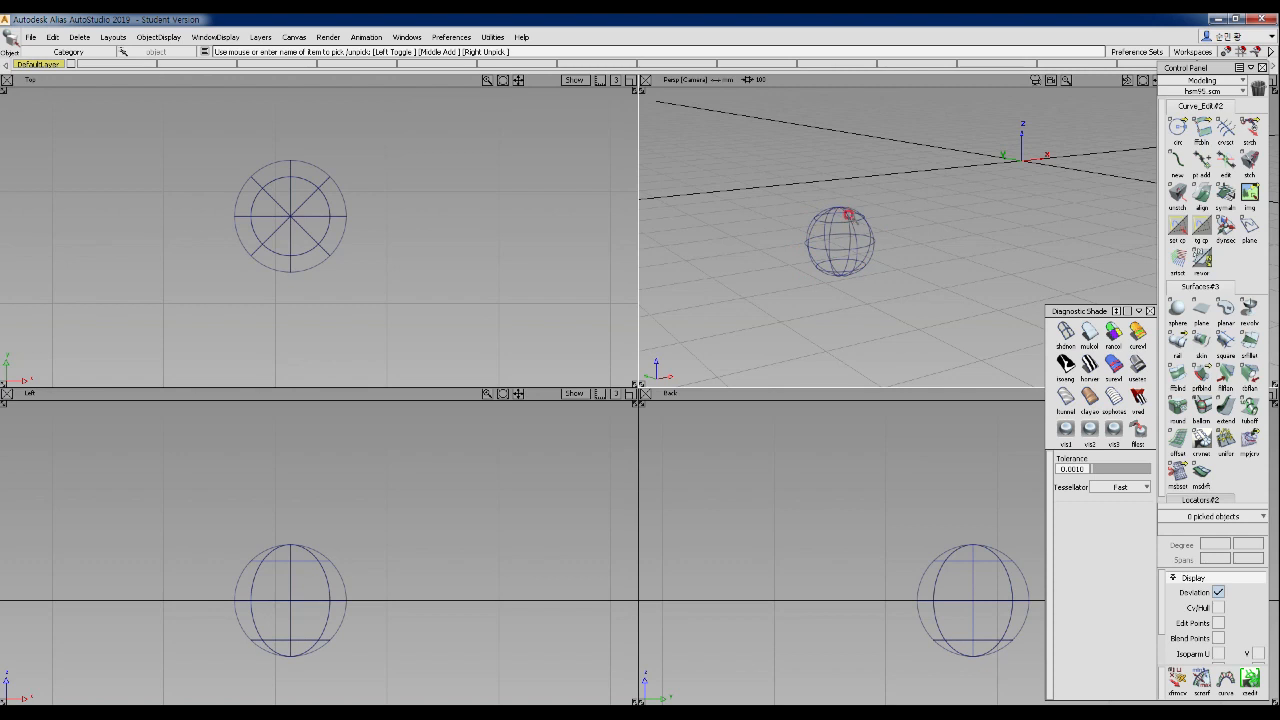
# - Zoom in on the sphere and enlarge the Perspective view to fill the workspace
pyautogui.scroll(5, 825, 200)
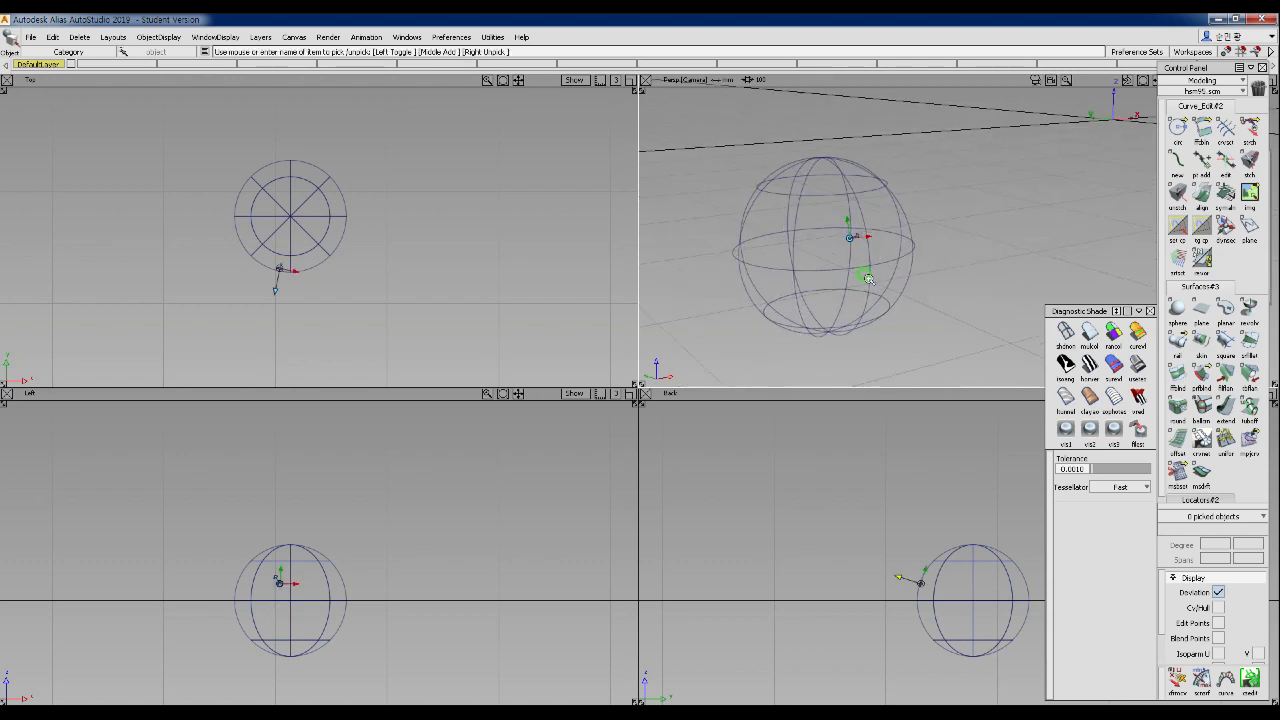
pyautogui.keyDown('ctrl'); pyautogui.keyDown('shift'); pyautogui.moveTo(823, 214); pyautogui.dragTo(843, 203, button='right'); pyautogui.keyUp('shift'); pyautogui.keyUp('ctrl')
pyautogui.keyDown('alt'); pyautogui.keyDown('shift'); pyautogui.moveTo(464, 339); pyautogui.dragTo(663, 360, button='right'); pyautogui.keyUp('shift'); pyautogui.keyUp('alt')
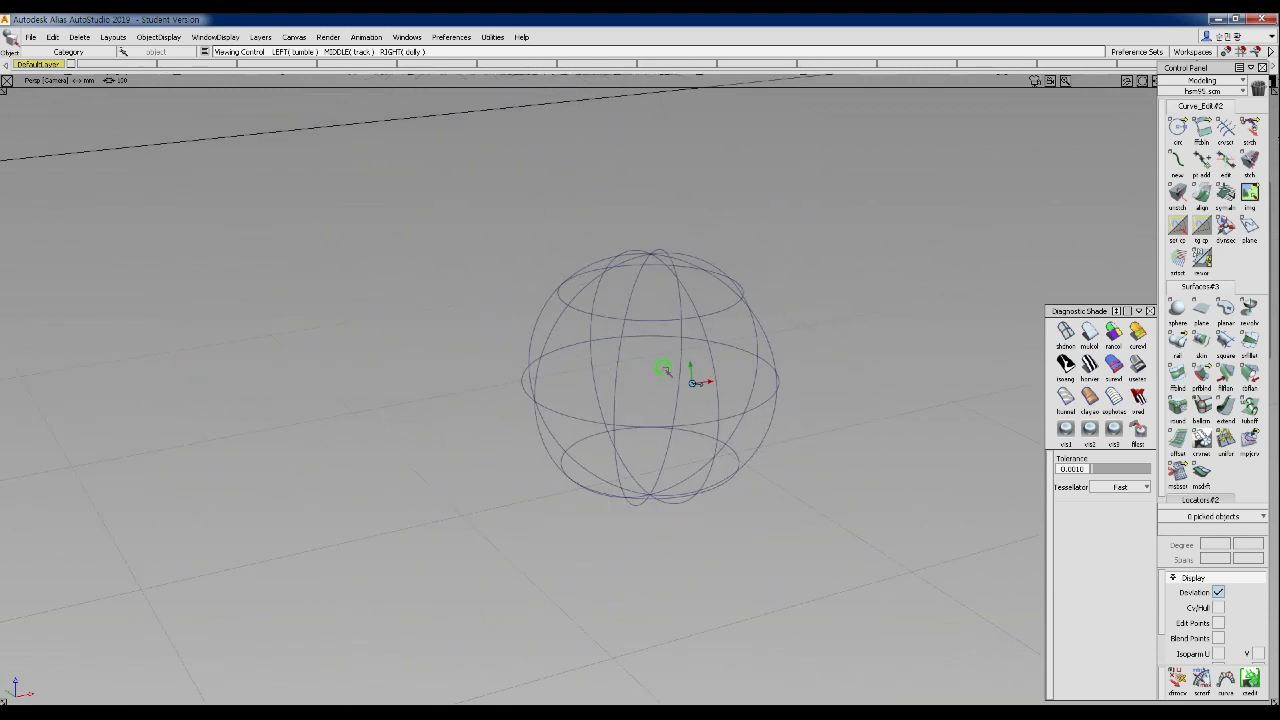
# - Pick the sphere in the Perspective view, and unpick it again
pyautogui.click(699, 400)
pyautogui.keyDown('ctrl'); pyautogui.keyDown('shift'); pyautogui.moveTo(646, 406); pyautogui.dragTo(650, 320); pyautogui.keyUp('shift'); pyautogui.keyUp('ctrl')
pyautogui.moveTo(733, 253)
pyautogui.keyDown('ctrl'); pyautogui.keyDown('shift'); pyautogui.mouseDown()
pyautogui.moveTo(710, 267)
pyautogui.moveTo(735, 236)
pyautogui.mouseUp(); pyautogui.keyUp('shift'); pyautogui.keyUp('ctrl')
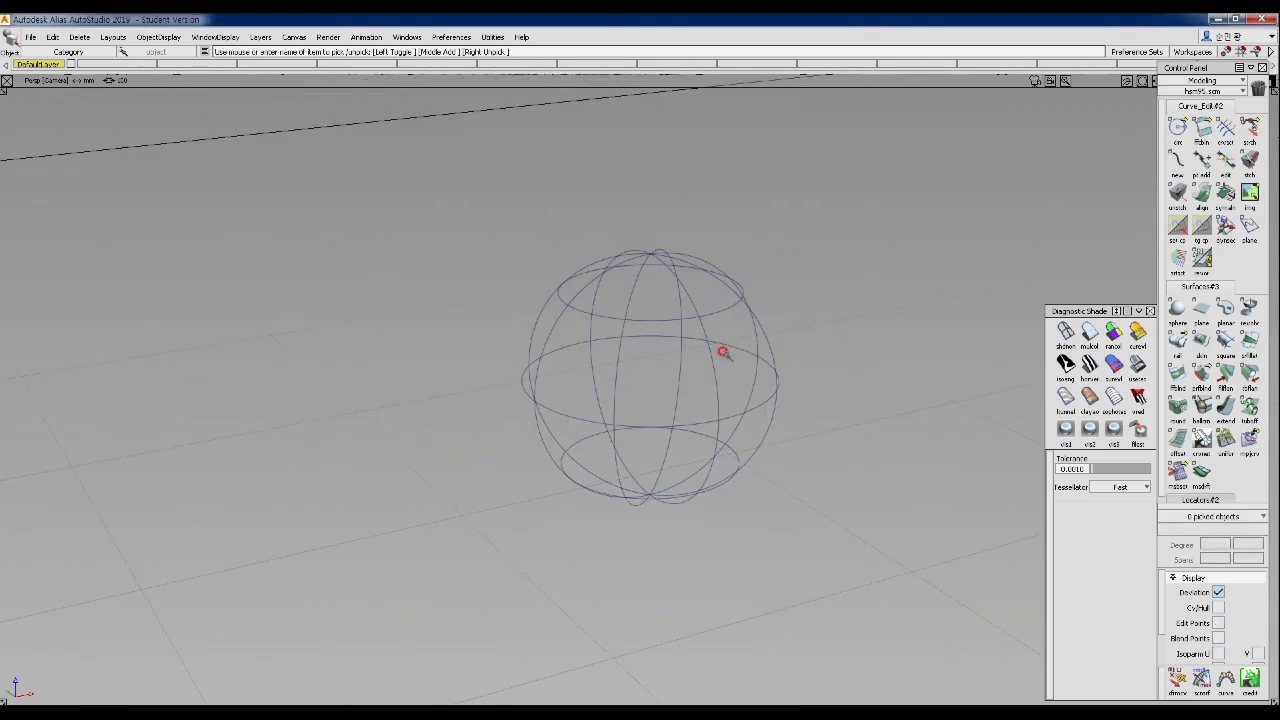
pyautogui.click(716, 370)
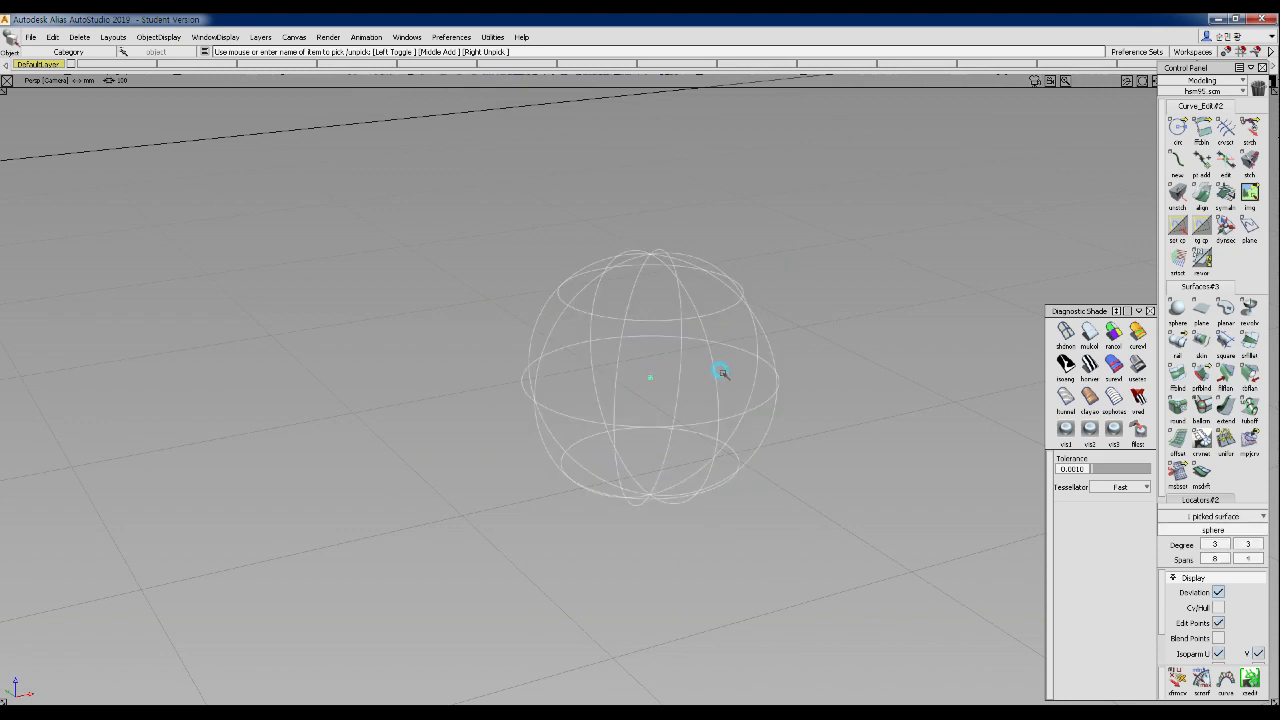
pyautogui.click(720, 338)
# - Tumble and dolly the enlarged Perspective view around the sphere
pyautogui.keyDown('alt'); pyautogui.keyDown('shift'); pyautogui.moveTo(723, 340); pyautogui.dragTo(800, 294); pyautogui.keyUp('shift'); pyautogui.keyUp('alt')
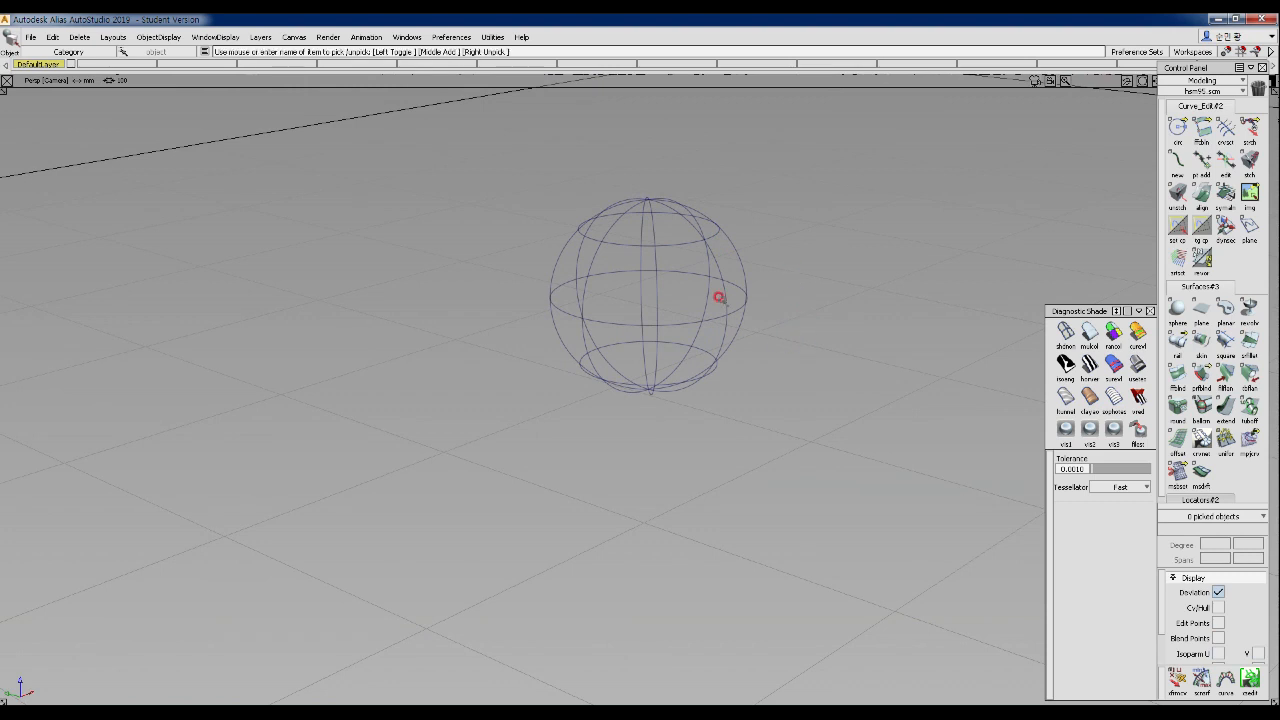
pyautogui.keyDown('alt'); pyautogui.keyDown('shift'); pyautogui.moveTo(717, 268); pyautogui.dragTo(600, 308); pyautogui.keyUp('shift'); pyautogui.keyUp('alt')
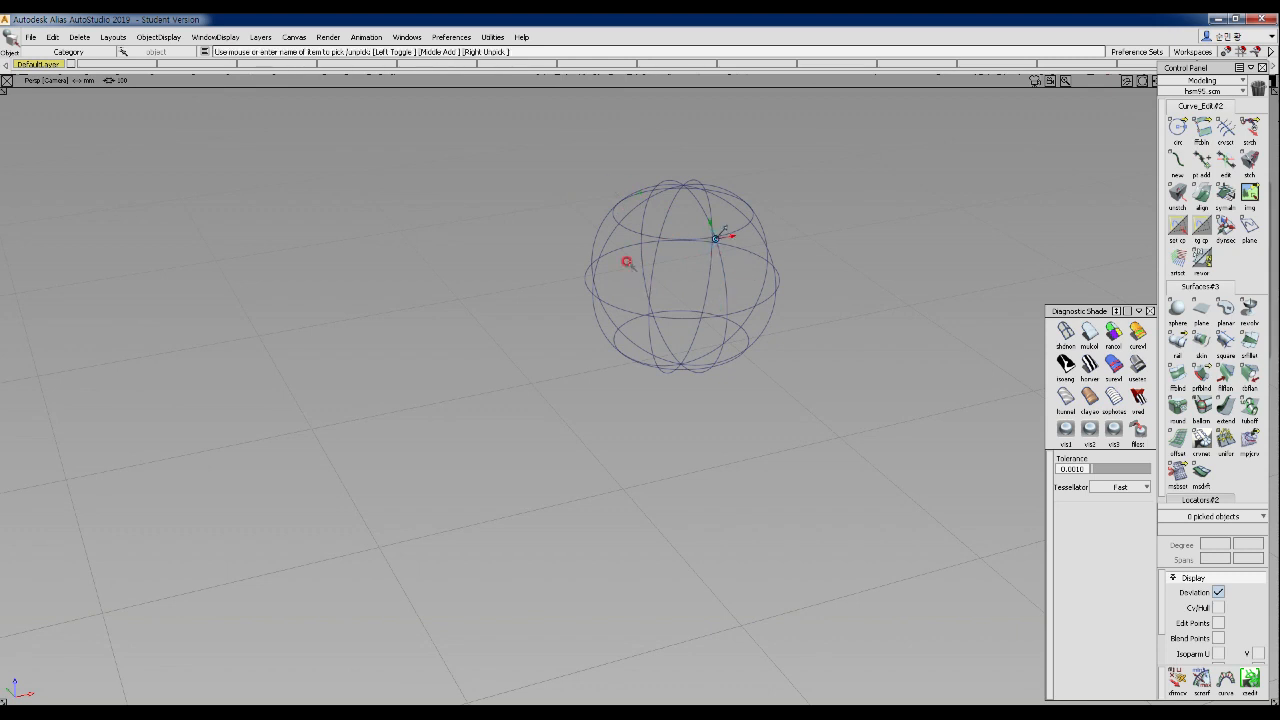
pyautogui.click(711, 203)
pyautogui.moveTo(610, 240)
pyautogui.keyDown('alt'); pyautogui.keyDown('shift'); pyautogui.mouseDown()
pyautogui.moveTo(697, 316)
pyautogui.moveTo(787, 239)
pyautogui.mouseUp(); pyautogui.keyUp('shift'); pyautogui.keyUp('alt')
pyautogui.moveTo(787, 239)
pyautogui.keyDown('alt'); pyautogui.keyDown('shift'); pyautogui.mouseDown(button='right')
pyautogui.moveTo(713, 288)
pyautogui.moveTo(731, 242)
pyautogui.moveTo(673, 191)
pyautogui.mouseUp(button='right'); pyautogui.keyUp('shift'); pyautogui.keyUp('alt')
pyautogui.keyDown('alt'); pyautogui.keyDown('shift'); pyautogui.moveTo(673, 191); pyautogui.dragTo(596, 206); pyautogui.keyUp('shift'); pyautogui.keyUp('alt')
pyautogui.keyDown('alt'); pyautogui.keyDown('shift'); pyautogui.moveTo(672, 258); pyautogui.dragTo(590, 300); pyautogui.keyUp('shift'); pyautogui.keyUp('alt')
# - Zoom the Perspective view out to the grid and origin, and tumble around the whole scene
pyautogui.scroll(-10, 588, 351)
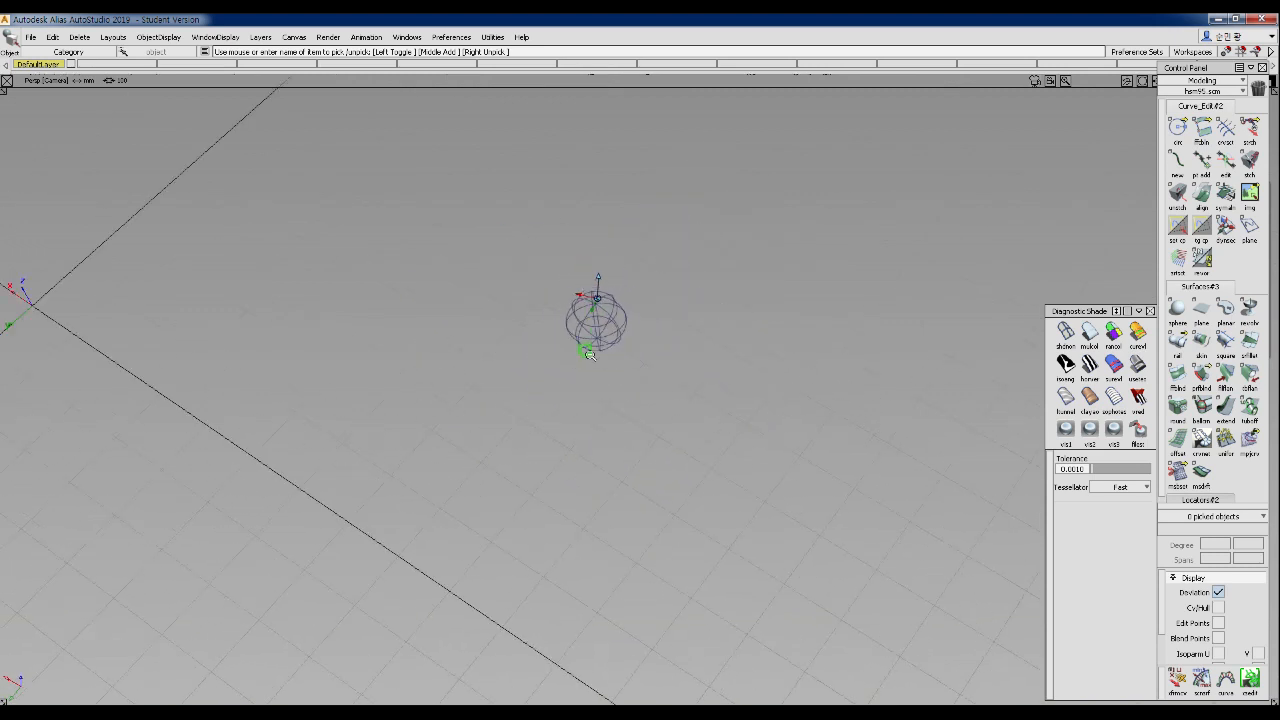
pyautogui.keyDown('alt'); pyautogui.keyDown('shift'); pyautogui.moveTo(537, 336); pyautogui.dragTo(414, 309); pyautogui.keyUp('shift'); pyautogui.keyUp('alt')
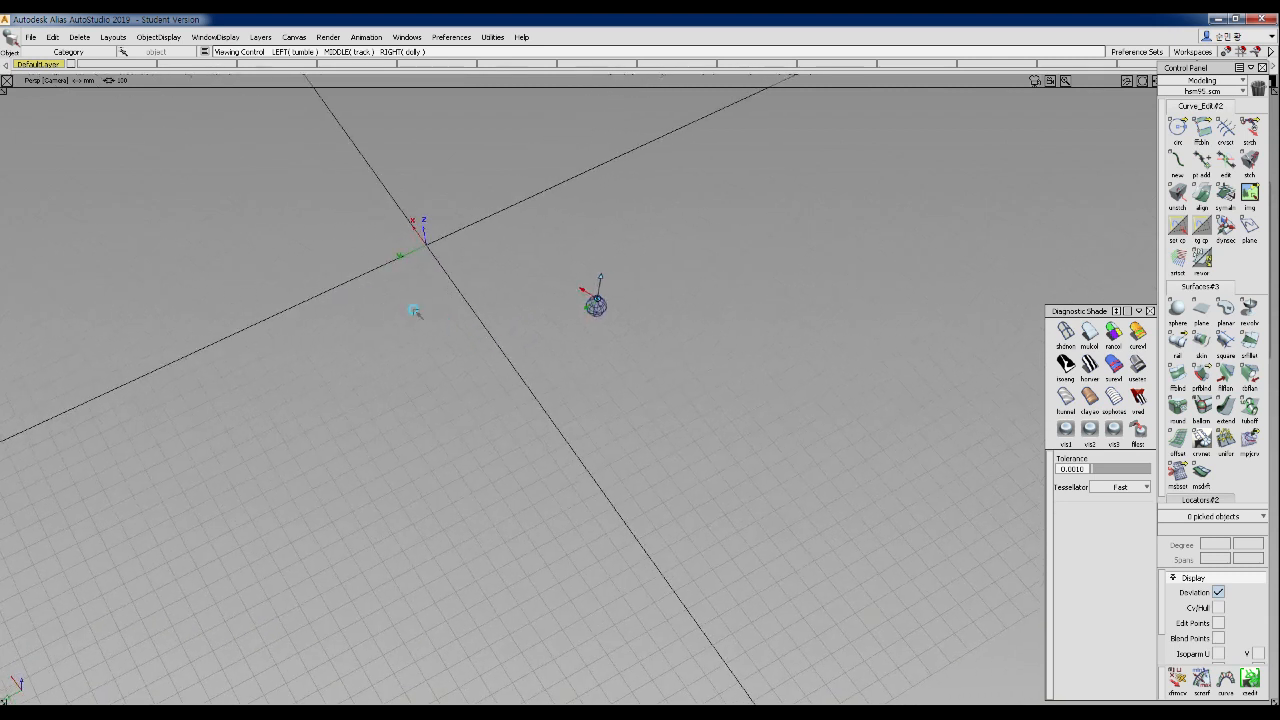
pyautogui.keyDown('alt'); pyautogui.keyDown('shift'); pyautogui.moveTo(597, 387); pyautogui.dragTo(346, 291); pyautogui.keyUp('shift'); pyautogui.keyUp('alt')
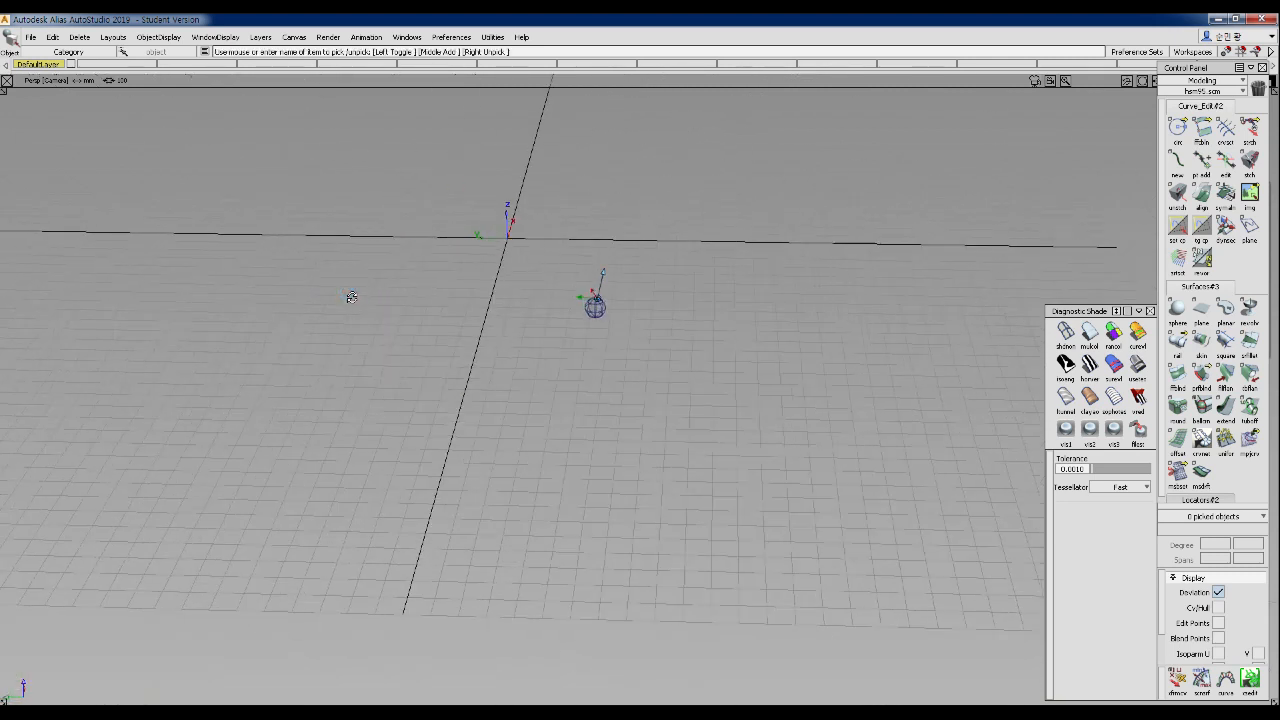
pyautogui.keyDown('alt'); pyautogui.keyDown('shift'); pyautogui.moveTo(595, 302); pyautogui.dragTo(511, 291); pyautogui.keyUp('shift'); pyautogui.keyUp('alt')
pyautogui.keyDown('ctrl'); pyautogui.keyDown('shift'); pyautogui.click(611, 220); pyautogui.keyUp('shift'); pyautogui.keyUp('ctrl')
pyautogui.keyDown('ctrl'); pyautogui.keyDown('shift'); pyautogui.moveTo(611, 220); pyautogui.dragTo(905, 229); pyautogui.keyUp('shift'); pyautogui.keyUp('ctrl')
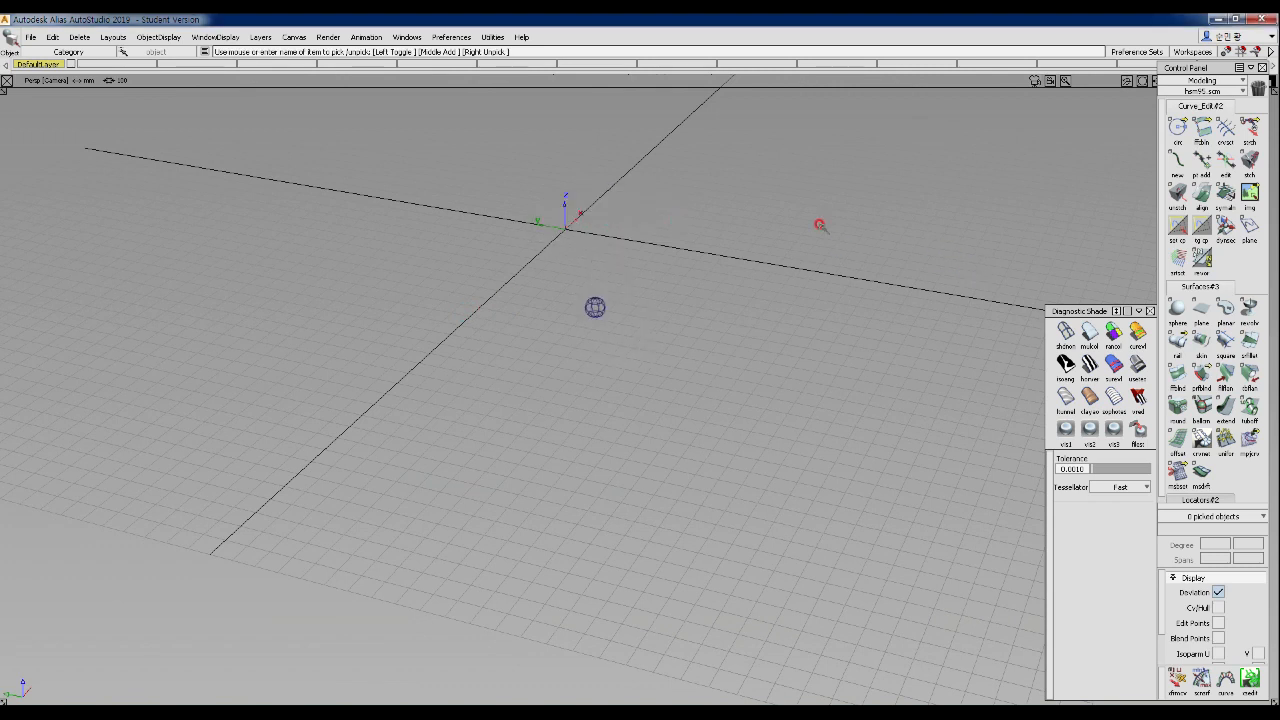
# - Place a second sphere near the origin in the Perspective view
pyautogui.click(1177, 309)
pyautogui.keyDown('ctrl'); pyautogui.keyDown('shift'); pyautogui.moveTo(640, 288); pyautogui.dragTo(552, 188); pyautogui.keyUp('shift'); pyautogui.keyUp('ctrl')
pyautogui.keyDown('alt'); pyautogui.keyDown('shift'); pyautogui.click(537, 183); pyautogui.keyUp('shift'); pyautogui.keyUp('alt')
# - Tumble, track and dolly the Perspective view to examine both spheres from different angles
pyautogui.keyDown('alt'); pyautogui.keyDown('shift'); pyautogui.moveTo(556, 242); pyautogui.dragTo(649, 295); pyautogui.keyUp('shift'); pyautogui.keyUp('alt')
pyautogui.keyDown('alt'); pyautogui.keyDown('shift'); pyautogui.click(446, 308); pyautogui.keyUp('shift'); pyautogui.keyUp('alt')
pyautogui.keyDown('alt'); pyautogui.keyDown('shift'); pyautogui.moveTo(549, 377); pyautogui.dragTo(523, 378); pyautogui.keyUp('shift'); pyautogui.keyUp('alt')
pyautogui.keyDown('alt'); pyautogui.keyDown('shift'); pyautogui.moveTo(523, 378); pyautogui.dragTo(566, 296, button='right'); pyautogui.keyUp('shift'); pyautogui.keyUp('alt')
pyautogui.keyDown('alt'); pyautogui.keyDown('shift'); pyautogui.moveTo(566, 296); pyautogui.dragTo(840, 366, button='middle'); pyautogui.keyUp('shift'); pyautogui.keyUp('alt')
pyautogui.keyDown('alt'); pyautogui.keyDown('shift'); pyautogui.moveTo(840, 366); pyautogui.dragTo(809, 379, button='right'); pyautogui.keyUp('shift'); pyautogui.keyUp('alt')
pyautogui.keyDown('alt'); pyautogui.keyDown('shift'); pyautogui.moveTo(651, 423); pyautogui.dragTo(712, 356); pyautogui.keyUp('shift'); pyautogui.keyUp('alt')
pyautogui.keyDown('alt'); pyautogui.keyDown('shift'); pyautogui.moveTo(711, 401); pyautogui.dragTo(864, 245); pyautogui.keyUp('shift'); pyautogui.keyUp('alt')
pyautogui.keyDown('alt'); pyautogui.keyDown('shift'); pyautogui.click(856, 246); pyautogui.keyUp('shift'); pyautogui.keyUp('alt')
pyautogui.keyDown('alt'); pyautogui.keyDown('shift'); pyautogui.moveTo(845, 366); pyautogui.dragTo(678, 384, button='right'); pyautogui.keyUp('shift'); pyautogui.keyUp('alt')
pyautogui.keyDown('alt'); pyautogui.keyDown('shift'); pyautogui.moveTo(794, 303); pyautogui.dragTo(823, 354, button='right'); pyautogui.keyUp('shift'); pyautogui.keyUp('alt')
pyautogui.keyDown('alt'); pyautogui.keyDown('shift'); pyautogui.moveTo(823, 354); pyautogui.dragTo(790, 366, button='middle'); pyautogui.keyUp('shift'); pyautogui.keyUp('alt')
pyautogui.click(1262, 527)
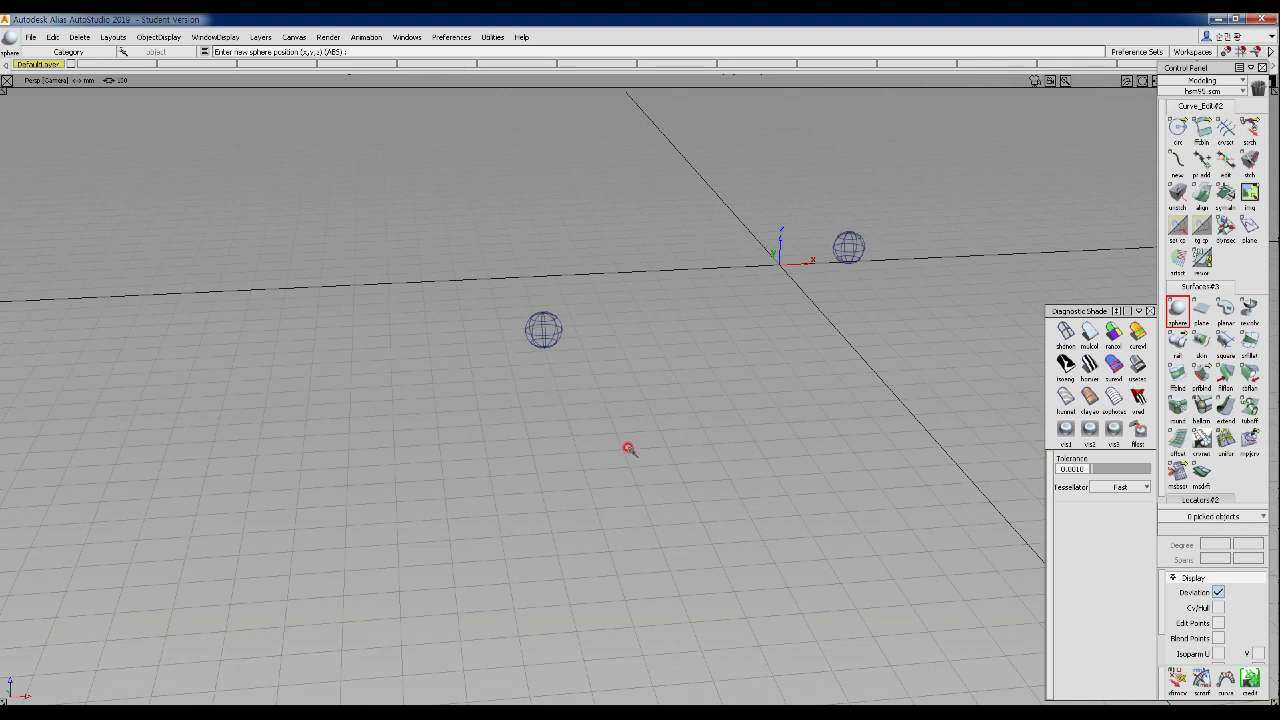
# - Restore the four-window layout with All Windows
pyautogui.keyDown('alt'); pyautogui.keyDown('shift'); pyautogui.moveTo(614, 400); pyautogui.dragTo(566, 423, button='right'); pyautogui.keyUp('shift'); pyautogui.keyUp('alt')
pyautogui.keyDown('ctrl'); pyautogui.keyDown('shift'); pyautogui.rightClick(571, 403); pyautogui.keyUp('shift'); pyautogui.keyUp('ctrl')
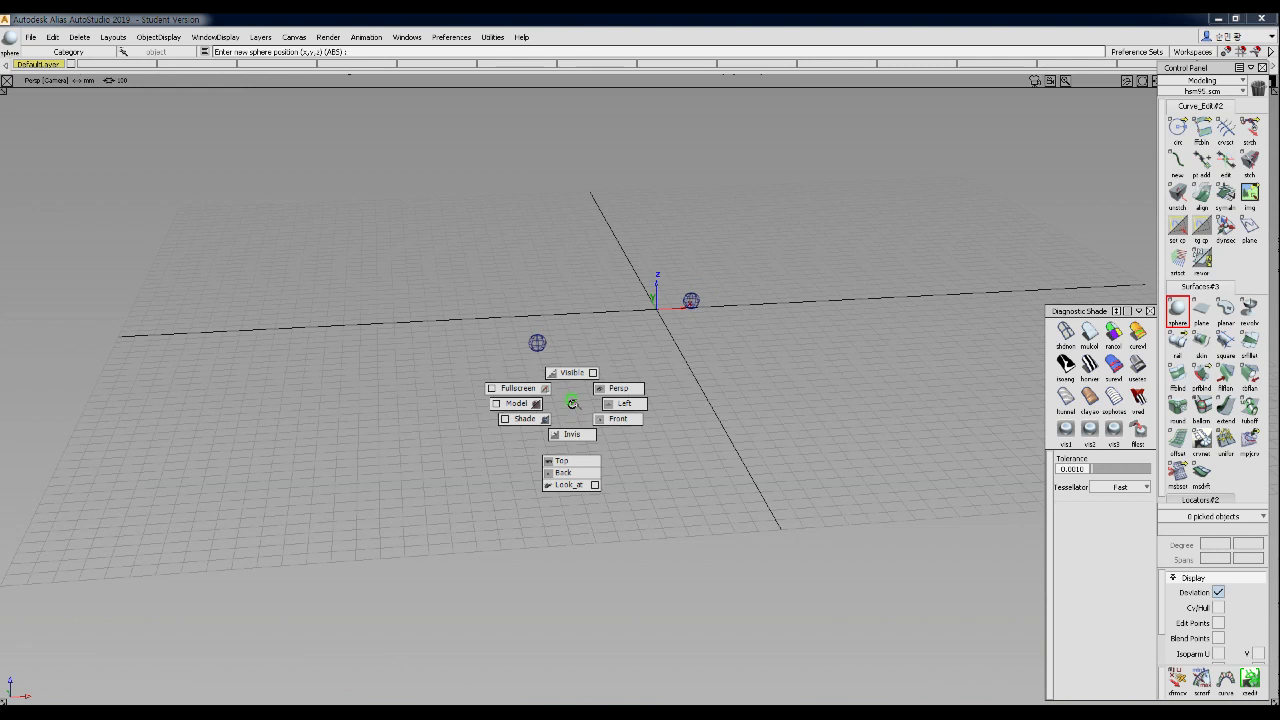
pyautogui.click(113, 37)
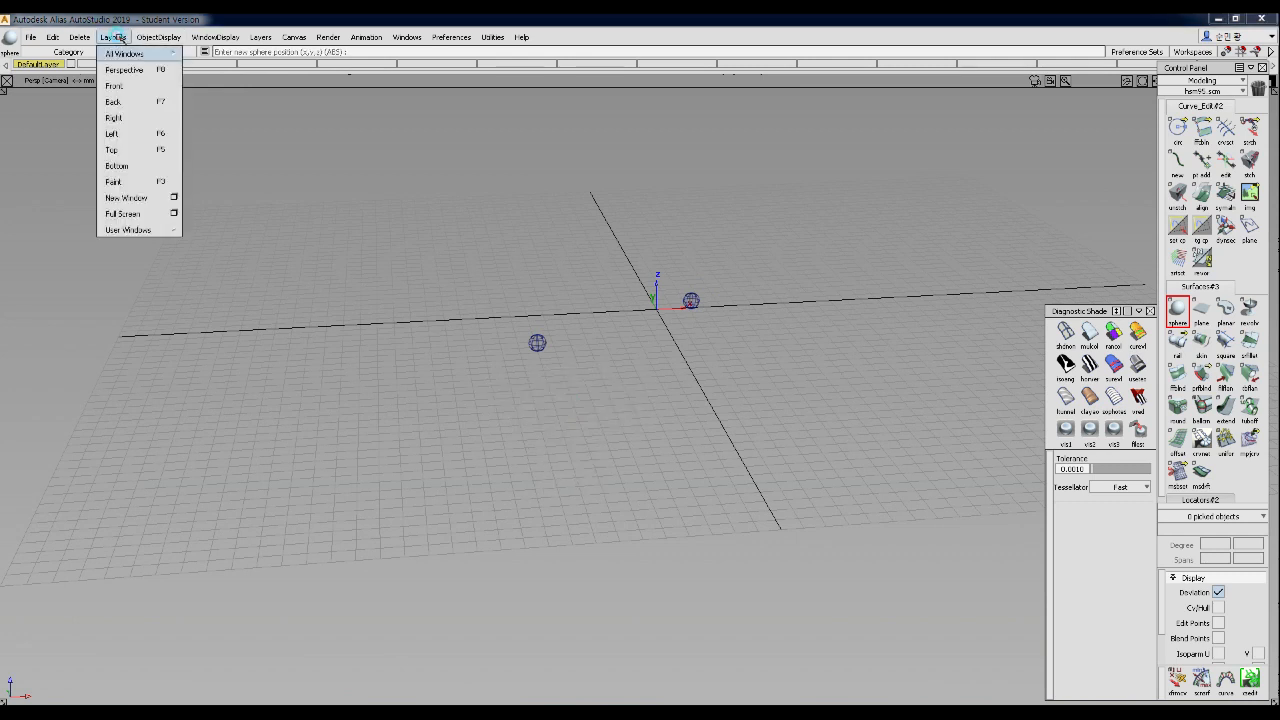
pyautogui.moveTo(118, 53)
pyautogui.click(210, 53)
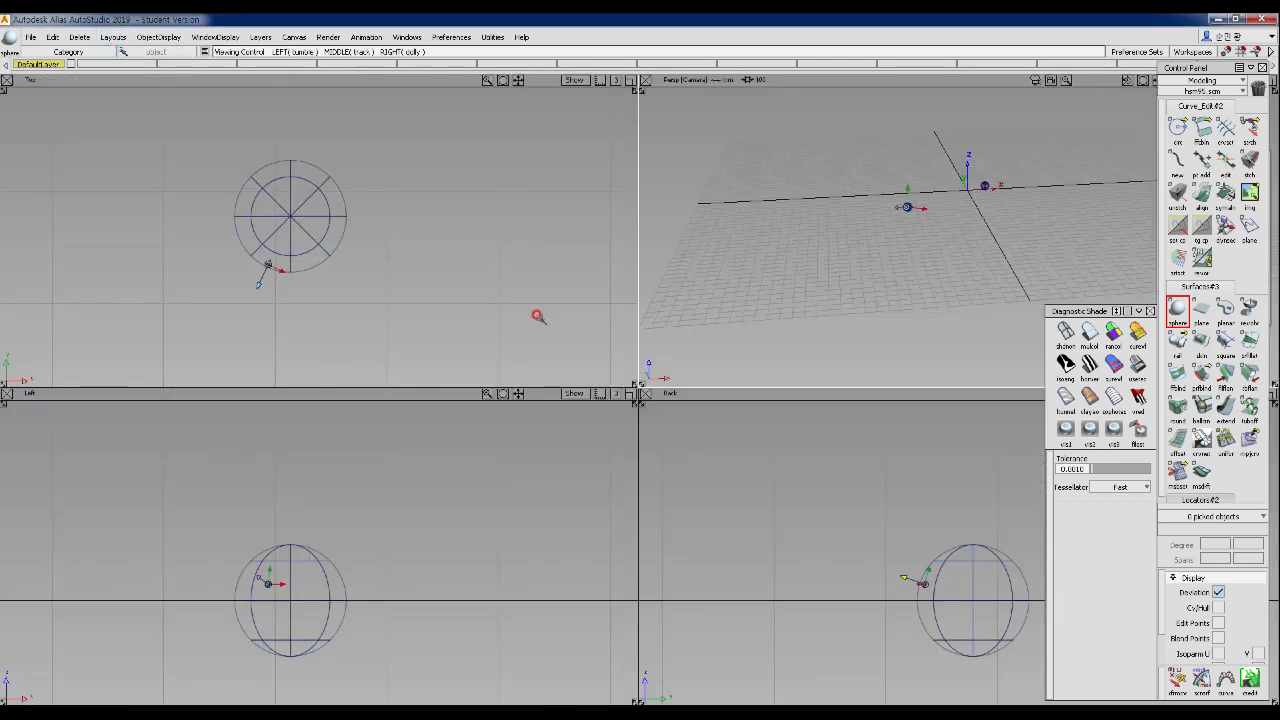
# - Pick the first sphere with a pick box in the Top view
pyautogui.keyDown('alt'); pyautogui.keyDown('shift'); pyautogui.moveTo(912, 327); pyautogui.dragTo(831, 346, button='middle'); pyautogui.keyUp('shift'); pyautogui.keyUp('alt')
pyautogui.scroll(6, 849, 366)
pyautogui.keyDown('alt'); pyautogui.keyDown('shift'); pyautogui.moveTo(887, 303); pyautogui.dragTo(957, 251, button='right'); pyautogui.keyUp('shift'); pyautogui.keyUp('alt')
pyautogui.keyDown('alt'); pyautogui.keyDown('shift'); pyautogui.moveTo(926, 285); pyautogui.dragTo(955, 241, button='middle'); pyautogui.keyUp('shift'); pyautogui.keyUp('alt')
pyautogui.keyDown('alt'); pyautogui.keyDown('shift'); pyautogui.moveTo(955, 241); pyautogui.dragTo(934, 259, button='right'); pyautogui.keyUp('shift'); pyautogui.keyUp('alt')
pyautogui.keyDown('alt'); pyautogui.keyDown('shift'); pyautogui.moveTo(412, 312); pyautogui.dragTo(406, 312, button='middle'); pyautogui.keyUp('shift'); pyautogui.keyUp('alt')
pyautogui.keyDown('alt'); pyautogui.keyDown('shift'); pyautogui.moveTo(444, 312); pyautogui.dragTo(363, 318, button='right'); pyautogui.keyUp('shift'); pyautogui.keyUp('alt')
pyautogui.keyDown('ctrl'); pyautogui.keyDown('shift'); pyautogui.moveTo(228, 189); pyautogui.dragTo(229, 250); pyautogui.keyUp('shift'); pyautogui.keyUp('ctrl')
pyautogui.moveTo(126, 166); pyautogui.dragTo(392, 341)
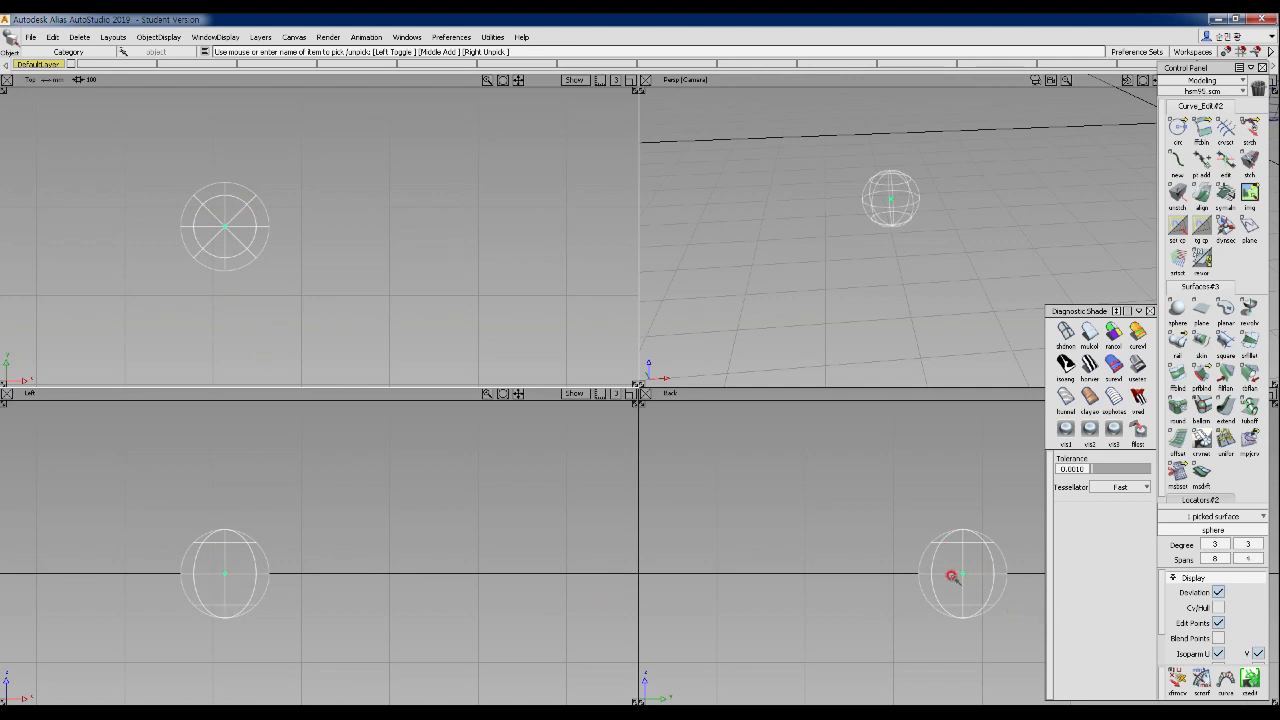
# - Bring up the marking menus in the Top view one after another to examine their tools
pyautogui.moveTo(360, 229)
pyautogui.keyDown('ctrl'); pyautogui.keyDown('shift'); pyautogui.mouseDown(button='middle')
pyautogui.moveTo(359, 187)
pyautogui.moveTo(352, 244)
pyautogui.mouseUp(button='middle'); pyautogui.keyUp('shift'); pyautogui.keyUp('ctrl')
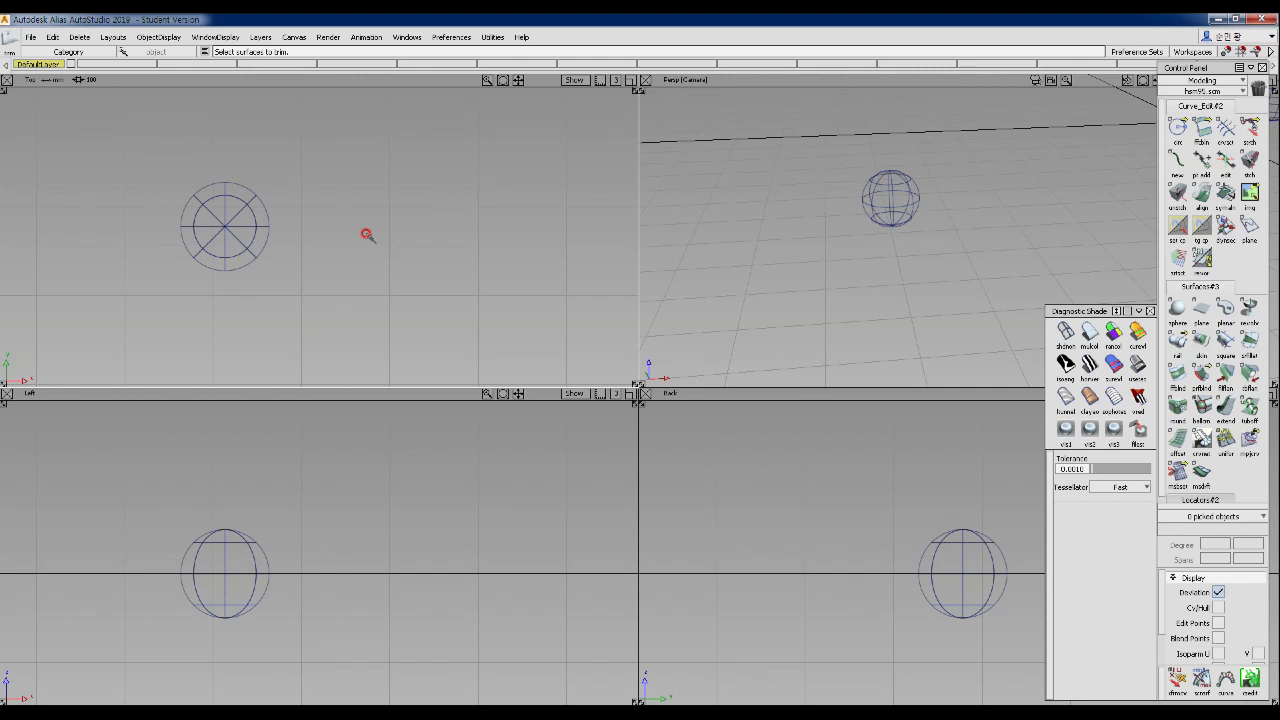
pyautogui.keyDown('ctrl'); pyautogui.keyDown('shift'); pyautogui.moveTo(367, 234); pyautogui.dragTo(367, 234); pyautogui.keyUp('shift'); pyautogui.keyUp('ctrl')
pyautogui.keyDown('ctrl'); pyautogui.keyDown('shift'); pyautogui.moveTo(367, 234); pyautogui.dragTo(367, 234, button='middle'); pyautogui.keyUp('shift'); pyautogui.keyUp('ctrl')
pyautogui.keyDown('ctrl'); pyautogui.keyDown('shift'); pyautogui.moveTo(367, 234); pyautogui.dragTo(367, 234, button='right'); pyautogui.keyUp('shift'); pyautogui.keyUp('ctrl')
pyautogui.keyDown('ctrl'); pyautogui.keyDown('shift'); pyautogui.click(367, 234); pyautogui.keyUp('shift'); pyautogui.keyUp('ctrl')
pyautogui.keyDown('ctrl'); pyautogui.keyDown('shift'); pyautogui.middleClick(368, 234); pyautogui.keyUp('shift'); pyautogui.keyUp('ctrl')
pyautogui.keyDown('ctrl'); pyautogui.keyDown('shift'); pyautogui.rightClick(370, 235); pyautogui.keyUp('shift'); pyautogui.keyUp('ctrl')
pyautogui.keyDown('ctrl'); pyautogui.keyDown('shift'); pyautogui.click(371, 235); pyautogui.keyUp('shift'); pyautogui.keyUp('ctrl')
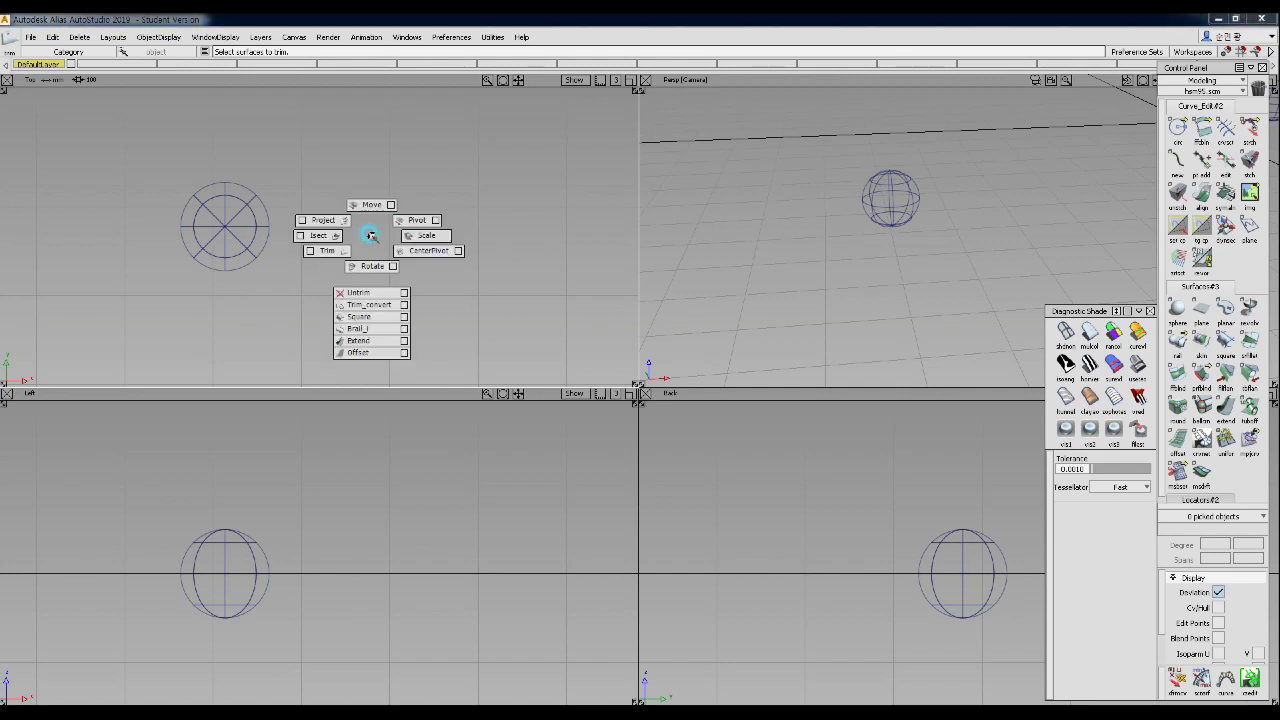
pyautogui.keyDown('ctrl'); pyautogui.keyDown('shift'); pyautogui.click(377, 232); pyautogui.keyUp('shift'); pyautogui.keyUp('ctrl')
pyautogui.keyDown('ctrl'); pyautogui.keyDown('shift'); pyautogui.middleClick(378, 232); pyautogui.keyUp('shift'); pyautogui.keyUp('ctrl')
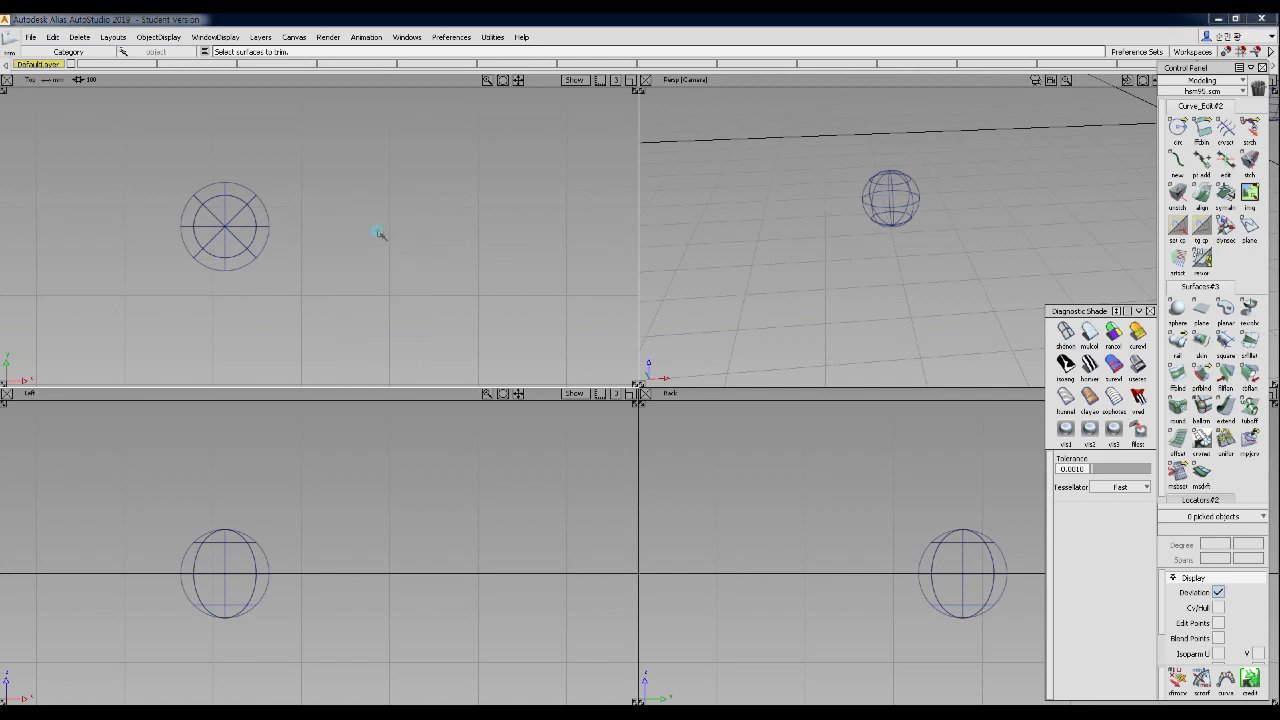
pyautogui.keyDown('ctrl'); pyautogui.keyDown('shift'); pyautogui.click(378, 233); pyautogui.keyUp('shift'); pyautogui.keyUp('ctrl')
# - Pick the first sphere again and move it freely up and to the left in the Top view
pyautogui.keyDown('ctrl'); pyautogui.keyDown('shift'); pyautogui.moveTo(380, 237); pyautogui.dragTo(375, 289); pyautogui.keyUp('shift'); pyautogui.keyUp('ctrl')
pyautogui.moveTo(160, 166); pyautogui.dragTo(387, 305)
pyautogui.keyDown('ctrl'); pyautogui.keyDown('shift'); pyautogui.moveTo(402, 260); pyautogui.dragTo(399, 199); pyautogui.keyUp('shift'); pyautogui.keyUp('ctrl')
pyautogui.moveTo(326, 244); pyautogui.dragTo(277, 190)
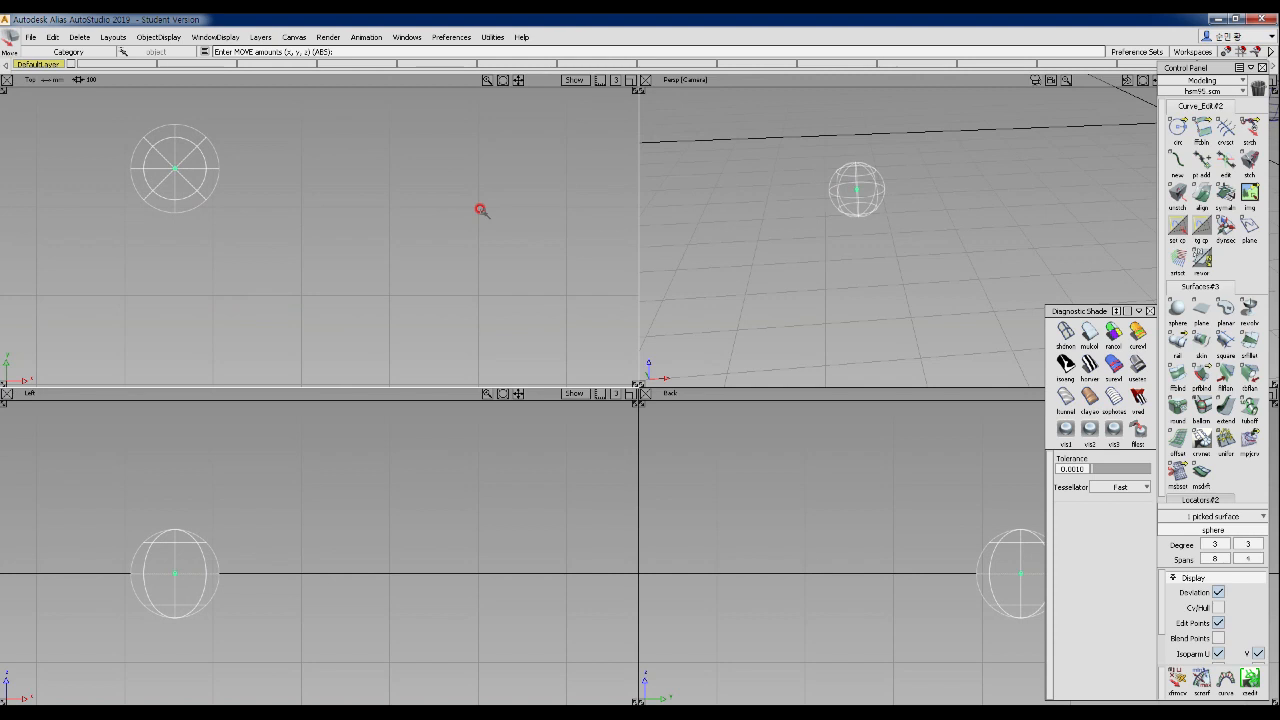
# - Move the sphere with grid snapping to position -800, -500, 0 in the Top view
pyautogui.keyDown('alt'); pyautogui.click(394, 220); pyautogui.keyUp('alt')
pyautogui.keyDown('alt'); pyautogui.moveTo(331, 233); pyautogui.dragTo(480, 183); pyautogui.keyUp('alt')
pyautogui.moveTo(505, 229)
pyautogui.keyDown('alt'); pyautogui.mouseDown()
pyautogui.moveTo(314, 266)
pyautogui.moveTo(180, 223)
pyautogui.moveTo(260, 200)
pyautogui.moveTo(436, 205)
pyautogui.moveTo(508, 222)
pyautogui.moveTo(506, 286)
pyautogui.moveTo(255, 272)
pyautogui.moveTo(280, 176)
pyautogui.moveTo(530, 180)
pyautogui.moveTo(522, 226)
pyautogui.moveTo(355, 275)
pyautogui.moveTo(256, 226)
pyautogui.moveTo(248, 186)
pyautogui.moveTo(140, 162)
pyautogui.moveTo(97, 275)
pyautogui.moveTo(330, 312)
pyautogui.moveTo(511, 219)
pyautogui.mouseUp(); pyautogui.keyUp('alt')
pyautogui.keyDown('alt'); pyautogui.moveTo(438, 171); pyautogui.dragTo(232, 170); pyautogui.keyUp('alt')
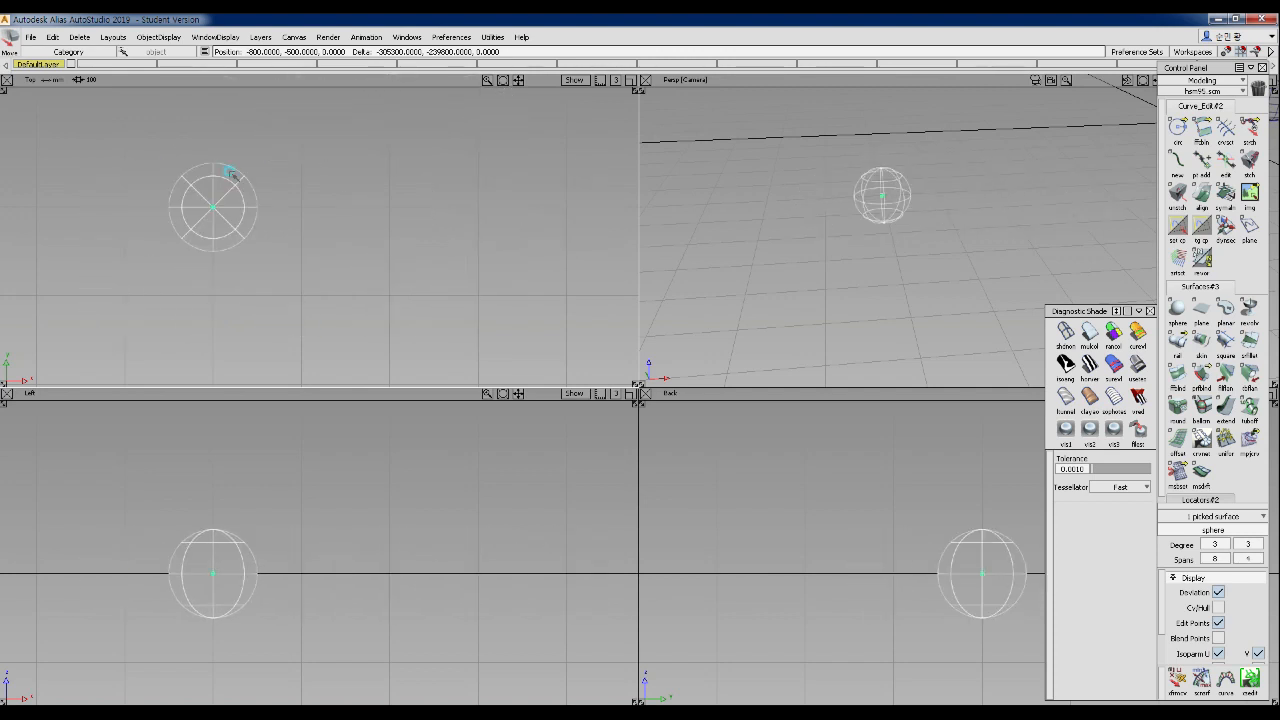
# - Duplicate the sphere by copy and paste, and move the copy up and to the right in the Left view
pyautogui.hotkey('ctrl', 'c')
pyautogui.hotkey('ctrl', 'v')
pyautogui.keyDown('ctrl'); pyautogui.keyDown('shift'); pyautogui.moveTo(363, 595); pyautogui.dragTo(360, 526, button='right'); pyautogui.keyUp('shift'); pyautogui.keyUp('ctrl')
pyautogui.moveTo(360, 526); pyautogui.dragTo(585, 487)
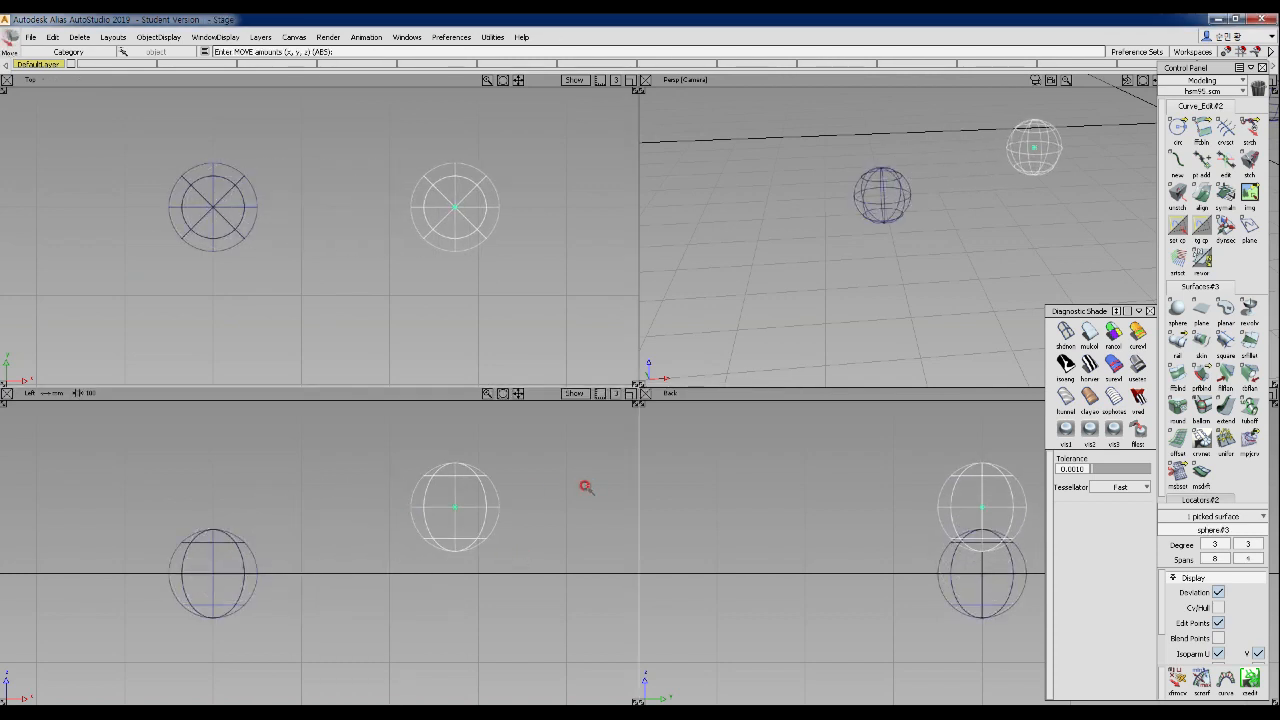
# - Move the copied sphere in the Top and Left views, snapping it to different points on the original sphere
pyautogui.keyDown('ctrl'); pyautogui.keyDown('shift'); pyautogui.moveTo(333, 513); pyautogui.dragTo(333, 474, button='right'); pyautogui.keyUp('shift'); pyautogui.keyUp('ctrl')
pyautogui.moveTo(254, 555); pyautogui.dragTo(346, 597)
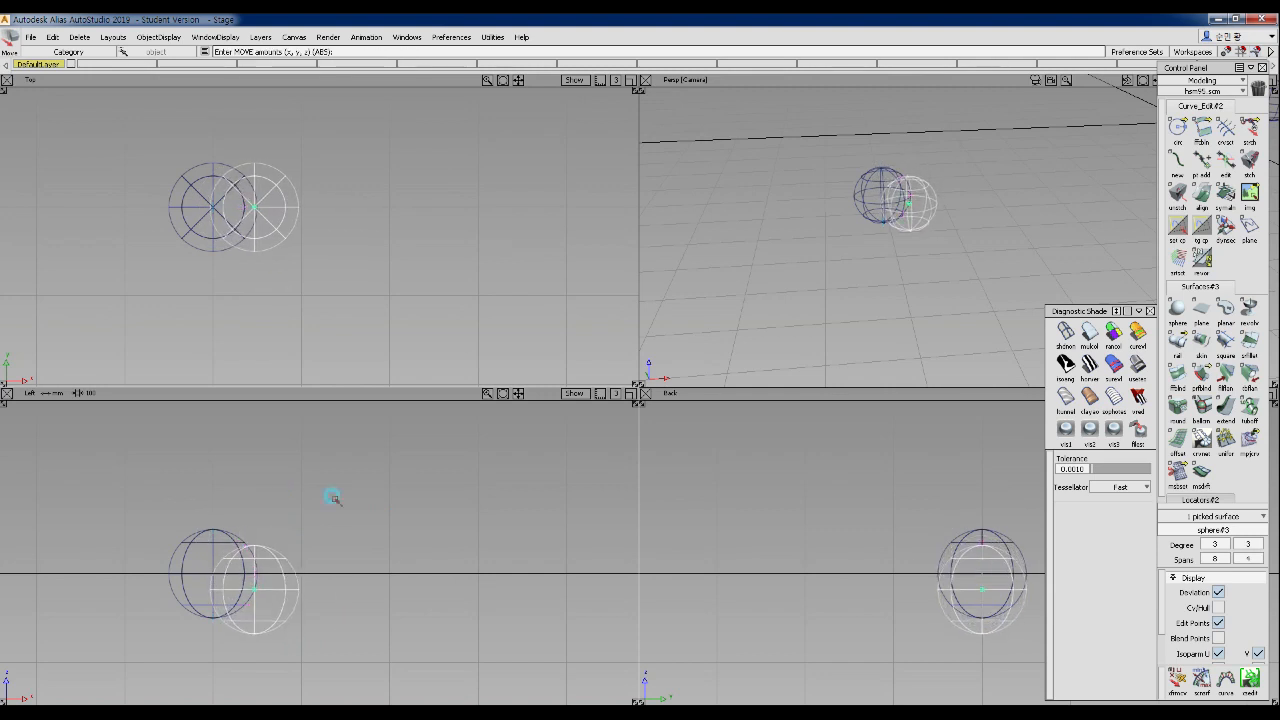
pyautogui.moveTo(200, 233); pyautogui.dragTo(139, 203)
pyautogui.hotkey('ctrl', 'z')
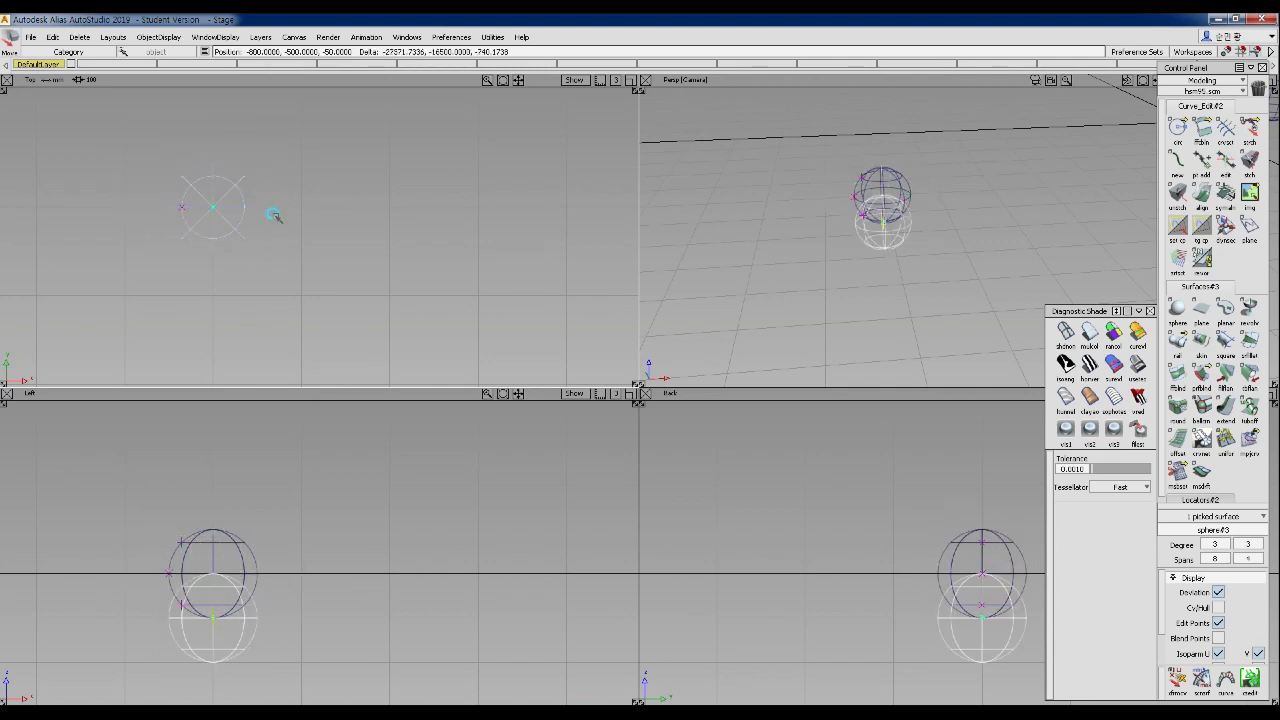
pyautogui.moveTo(209, 562); pyautogui.dragTo(234, 540)
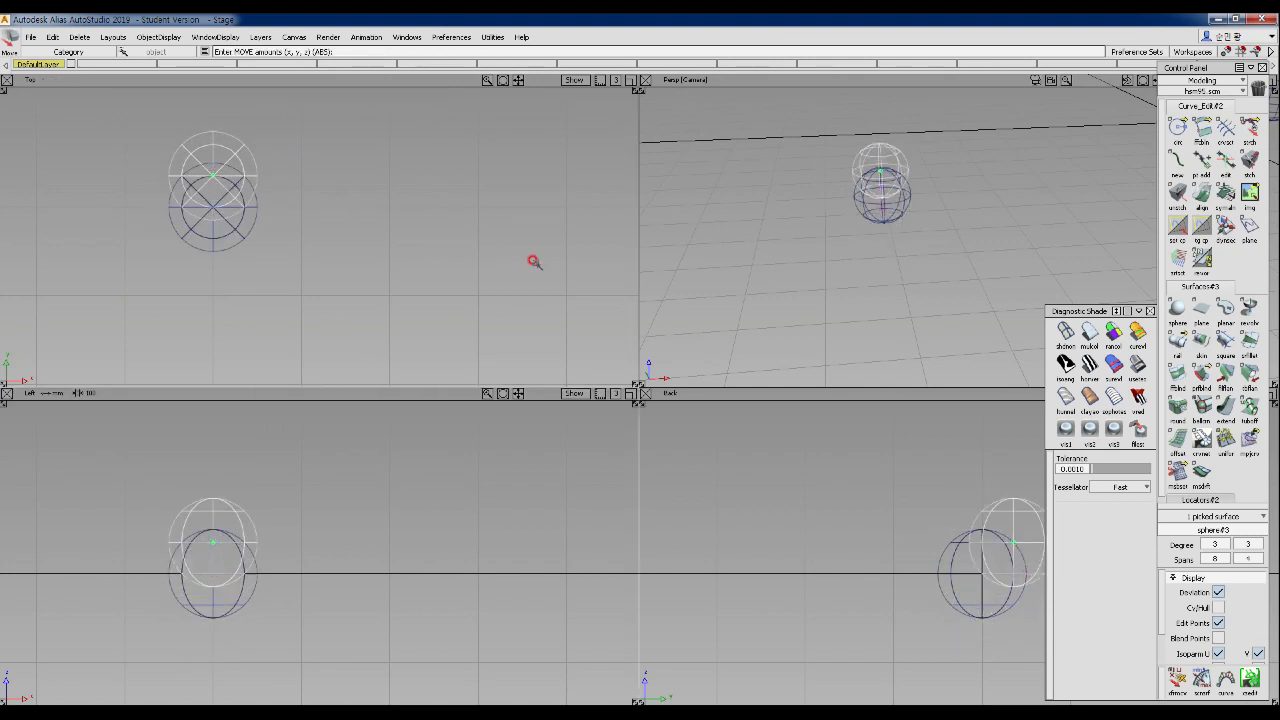
# - Maximize the perspective view and move the copied sphere's pivot from its centre onto its upper surface
pyautogui.keyDown('ctrl'); pyautogui.keyDown('shift'); pyautogui.rightClick(408, 229); pyautogui.keyUp('shift'); pyautogui.keyUp('ctrl')
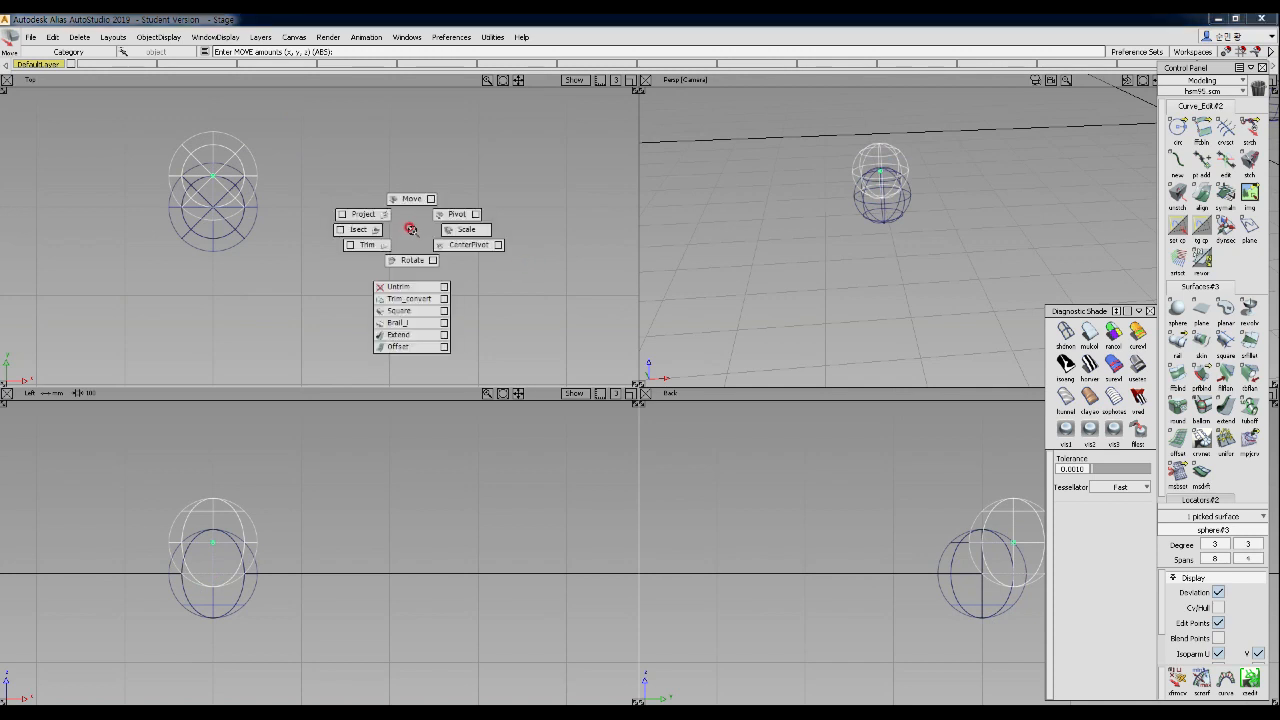
pyautogui.keyDown('ctrl'); pyautogui.keyDown('shift'); pyautogui.rightClick(757, 247); pyautogui.keyUp('shift'); pyautogui.keyUp('ctrl')
pyautogui.keyDown('ctrl'); pyautogui.keyDown('shift'); pyautogui.moveTo(757, 247); pyautogui.dragTo(700, 231, button='right'); pyautogui.keyUp('shift'); pyautogui.keyUp('ctrl')
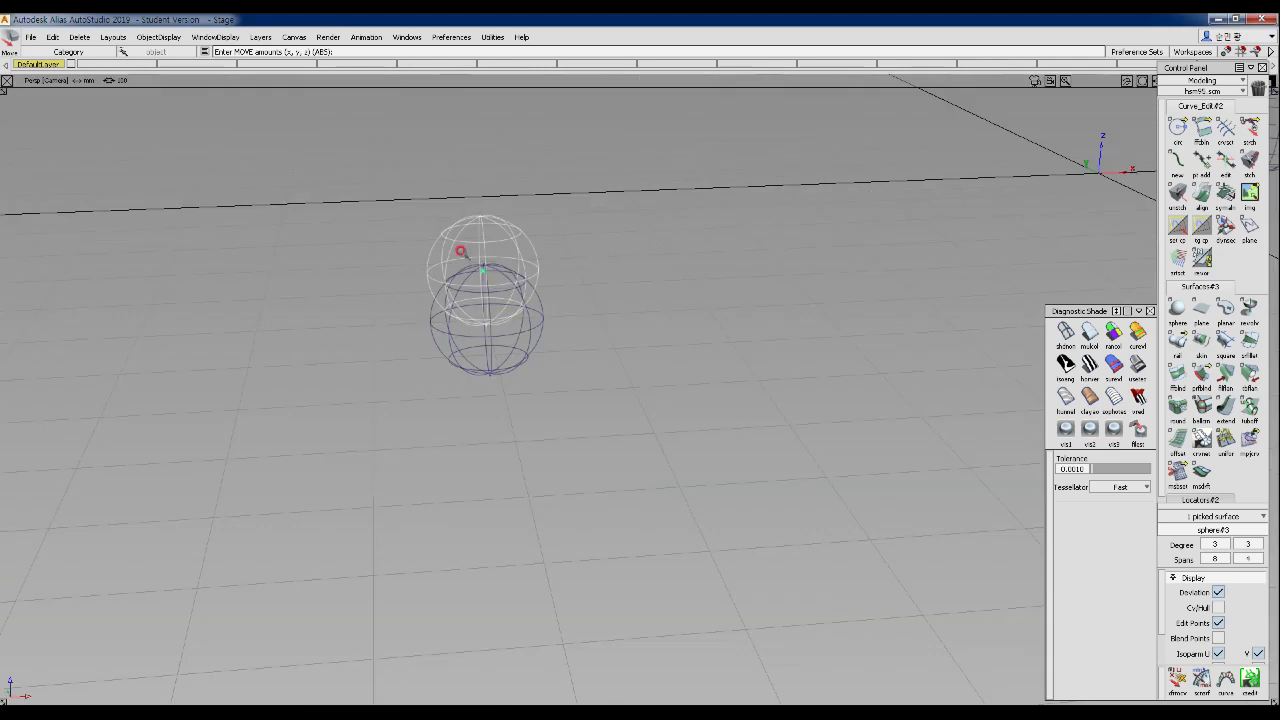
pyautogui.keyDown('alt'); pyautogui.keyDown('shift'); pyautogui.moveTo(614, 271); pyautogui.dragTo(627, 374, button='right'); pyautogui.keyUp('shift'); pyautogui.keyUp('alt')
pyautogui.keyDown('alt'); pyautogui.keyDown('shift'); pyautogui.moveTo(627, 374); pyautogui.dragTo(489, 360); pyautogui.keyUp('shift'); pyautogui.keyUp('alt')
pyautogui.keyDown('ctrl'); pyautogui.keyDown('shift'); pyautogui.moveTo(457, 284); pyautogui.dragTo(490, 271); pyautogui.keyUp('shift'); pyautogui.keyUp('ctrl')
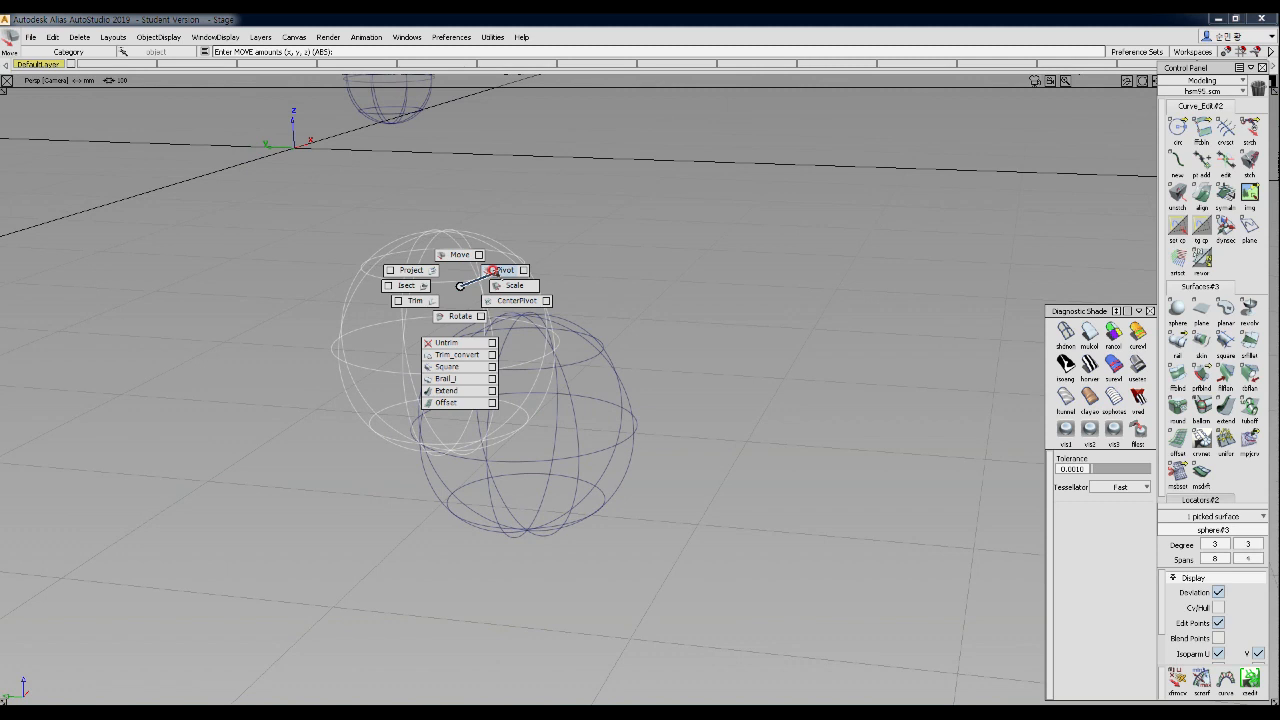
pyautogui.moveTo(493, 269)
pyautogui.keyDown('ctrl'); pyautogui.keyDown('shift'); pyautogui.mouseDown()
pyautogui.moveTo(460, 257)
pyautogui.moveTo(414, 317)
pyautogui.mouseUp(); pyautogui.keyUp('shift'); pyautogui.keyUp('ctrl')
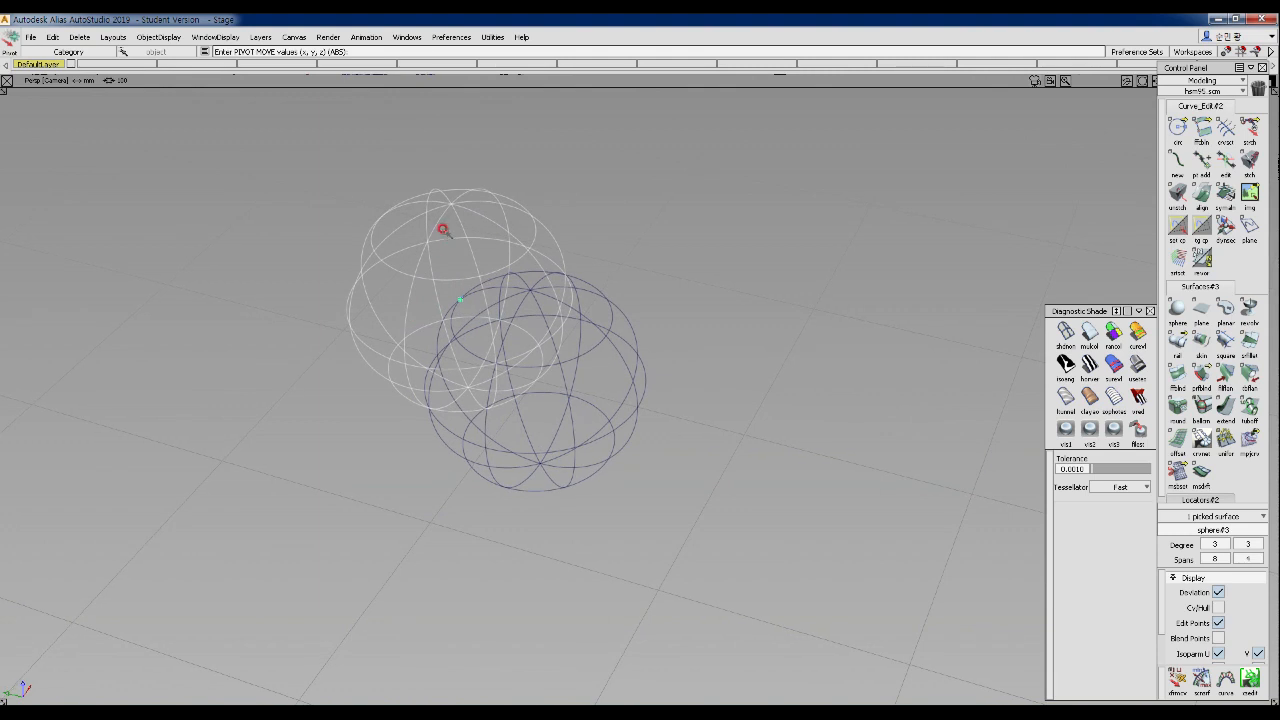
pyautogui.moveTo(437, 227)
pyautogui.mouseDown()
pyautogui.moveTo(434, 214)
pyautogui.moveTo(503, 203)
pyautogui.moveTo(389, 264)
pyautogui.moveTo(391, 208)
pyautogui.moveTo(374, 237)
pyautogui.moveTo(391, 299)
pyautogui.moveTo(577, 277)
pyautogui.moveTo(603, 200)
pyautogui.moveTo(543, 149)
pyautogui.moveTo(455, 181)
pyautogui.moveTo(465, 203)
pyautogui.moveTo(491, 202)
pyautogui.mouseUp()
# - Move the copied sphere by its new pivot, snapping it to points on the original sphere and placing it beside the original
pyautogui.keyDown('alt'); pyautogui.keyDown('shift'); pyautogui.moveTo(592, 385); pyautogui.dragTo(550, 282); pyautogui.keyUp('shift'); pyautogui.keyUp('alt')
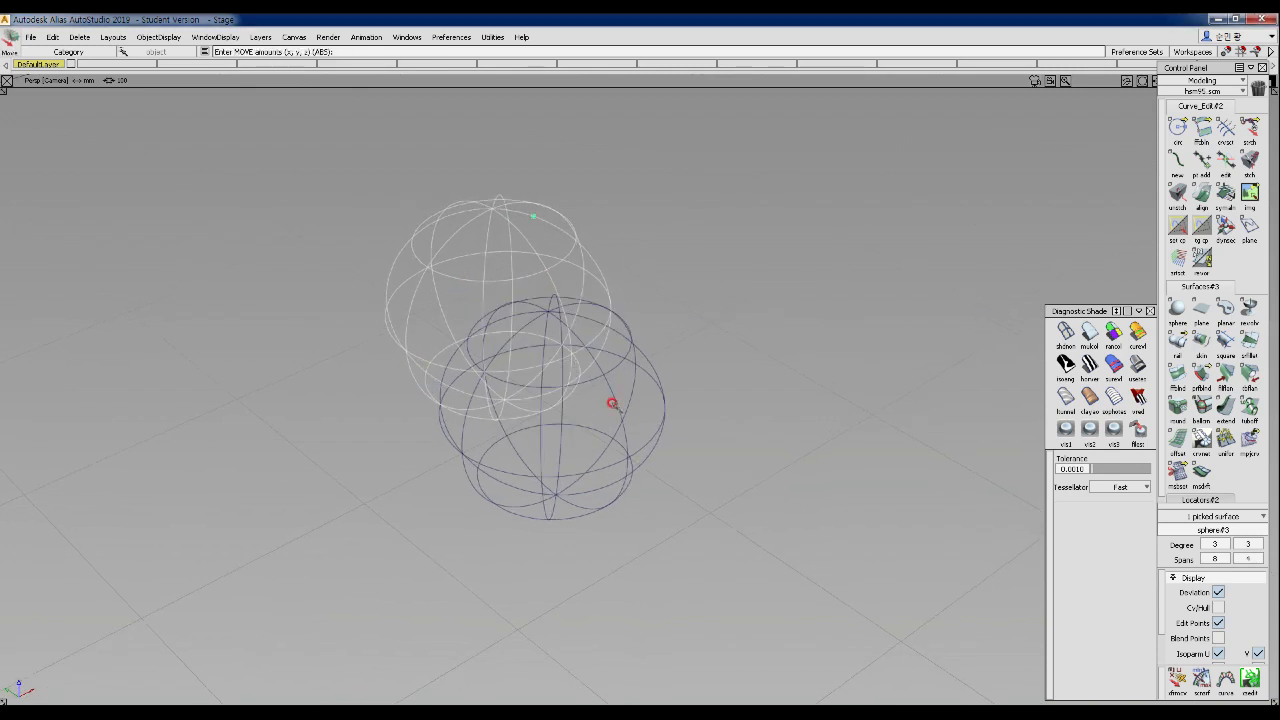
pyautogui.moveTo(612, 402); pyautogui.dragTo(571, 480)
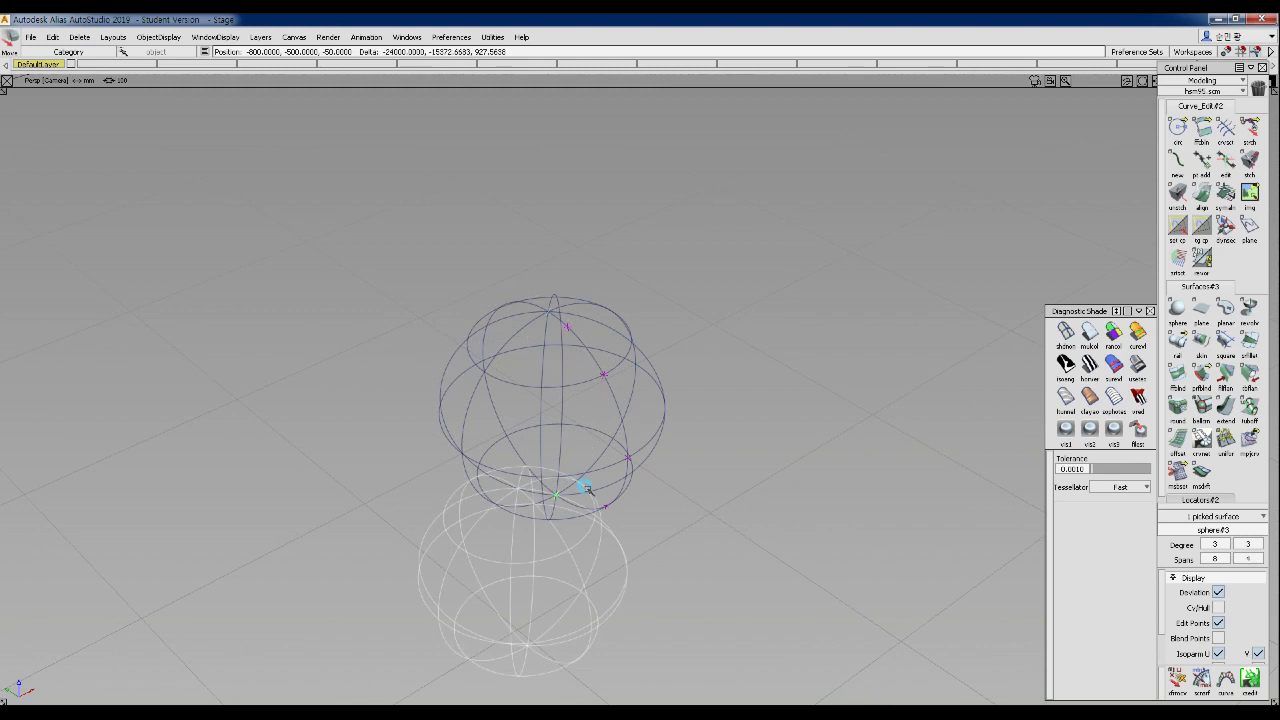
pyautogui.moveTo(468, 404); pyautogui.dragTo(271, 306)
pyautogui.keyDown('alt'); pyautogui.keyDown('shift'); pyautogui.moveTo(545, 387); pyautogui.dragTo(922, 430); pyautogui.keyUp('shift'); pyautogui.keyUp('alt')
pyautogui.keyDown('ctrl'); pyautogui.keyDown('shift'); pyautogui.moveTo(637, 437); pyautogui.dragTo(135, 497); pyautogui.keyUp('shift'); pyautogui.keyUp('ctrl')
pyautogui.moveTo(253, 491); pyautogui.dragTo(525, 548)
pyautogui.keyDown('alt'); pyautogui.keyDown('shift'); pyautogui.moveTo(480, 428); pyautogui.dragTo(554, 466, button='middle'); pyautogui.keyUp('shift'); pyautogui.keyUp('alt')
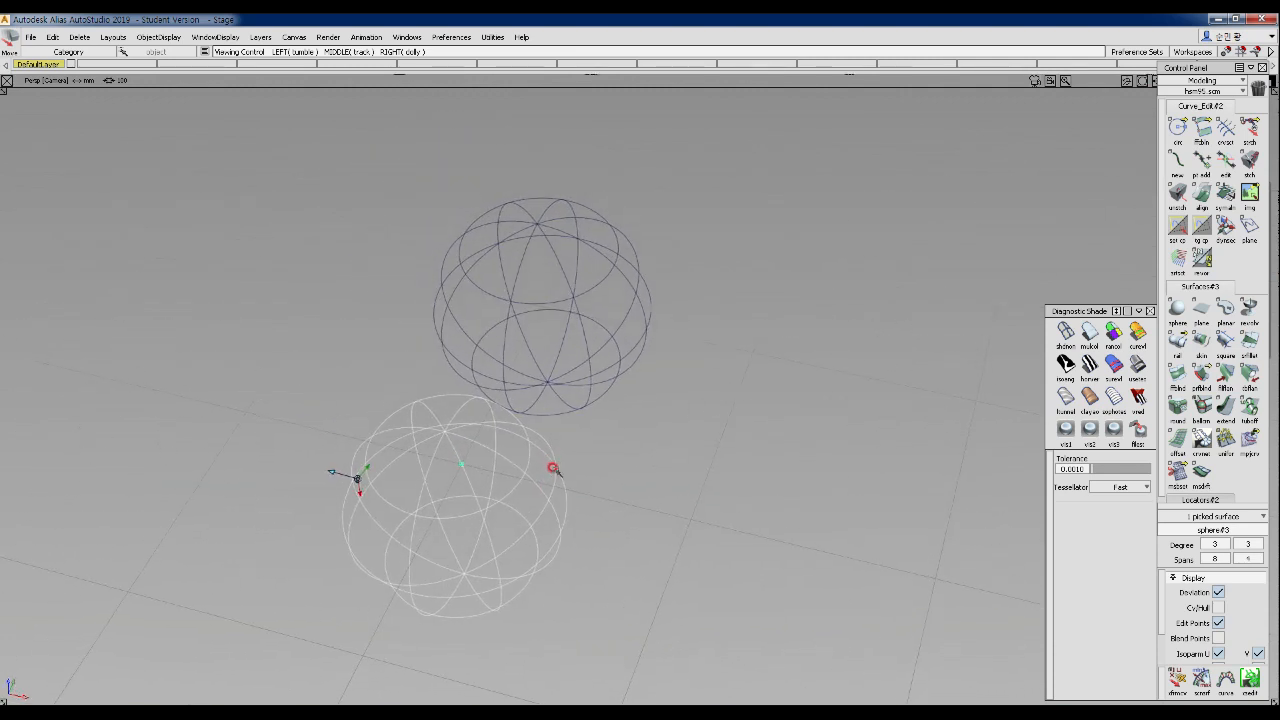
# - Rotate the copied sphere about its relocated pivot in the perspective view
pyautogui.keyDown('ctrl'); pyautogui.keyDown('shift'); pyautogui.click(662, 398); pyautogui.keyUp('shift'); pyautogui.keyUp('ctrl')
pyautogui.moveTo(662, 398)
pyautogui.keyDown('ctrl'); pyautogui.keyDown('shift'); pyautogui.mouseDown()
pyautogui.moveTo(661, 451)
pyautogui.moveTo(686, 143)
pyautogui.moveTo(694, 477)
pyautogui.moveTo(697, 253)
pyautogui.moveTo(654, 486)
pyautogui.moveTo(637, 480)
pyautogui.mouseUp(); pyautogui.keyUp('shift'); pyautogui.keyUp('ctrl')
pyautogui.moveTo(637, 480); pyautogui.dragTo(345, 456, button='right')
pyautogui.moveTo(345, 456)
pyautogui.keyDown('alt'); pyautogui.keyDown('shift'); pyautogui.mouseDown()
pyautogui.moveTo(952, 470)
pyautogui.moveTo(358, 466)
pyautogui.mouseUp(); pyautogui.keyUp('shift'); pyautogui.keyUp('alt')
pyautogui.keyDown('alt'); pyautogui.keyDown('shift'); pyautogui.moveTo(358, 466); pyautogui.dragTo(573, 508, button='middle'); pyautogui.keyUp('shift'); pyautogui.keyUp('alt')
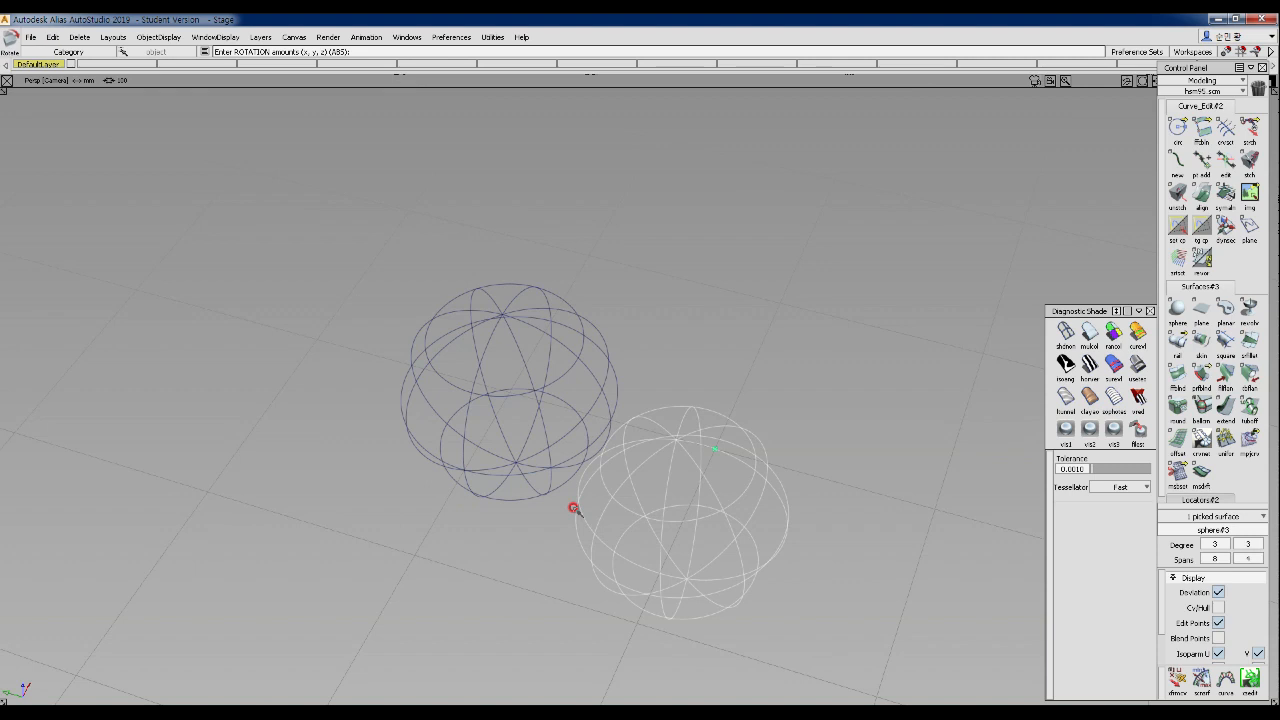
# - Rotate the original sphere about its own centre, and move the copied sphere to the original's other side
pyautogui.click(486, 357)
pyautogui.keyDown('ctrl'); pyautogui.keyDown('shift'); pyautogui.moveTo(686, 363); pyautogui.dragTo(704, 387); pyautogui.keyUp('shift'); pyautogui.keyUp('ctrl')
pyautogui.click(666, 486)
pyautogui.keyDown('ctrl'); pyautogui.keyDown('shift'); pyautogui.moveTo(666, 486); pyautogui.dragTo(348, 387); pyautogui.keyUp('shift'); pyautogui.keyUp('ctrl')
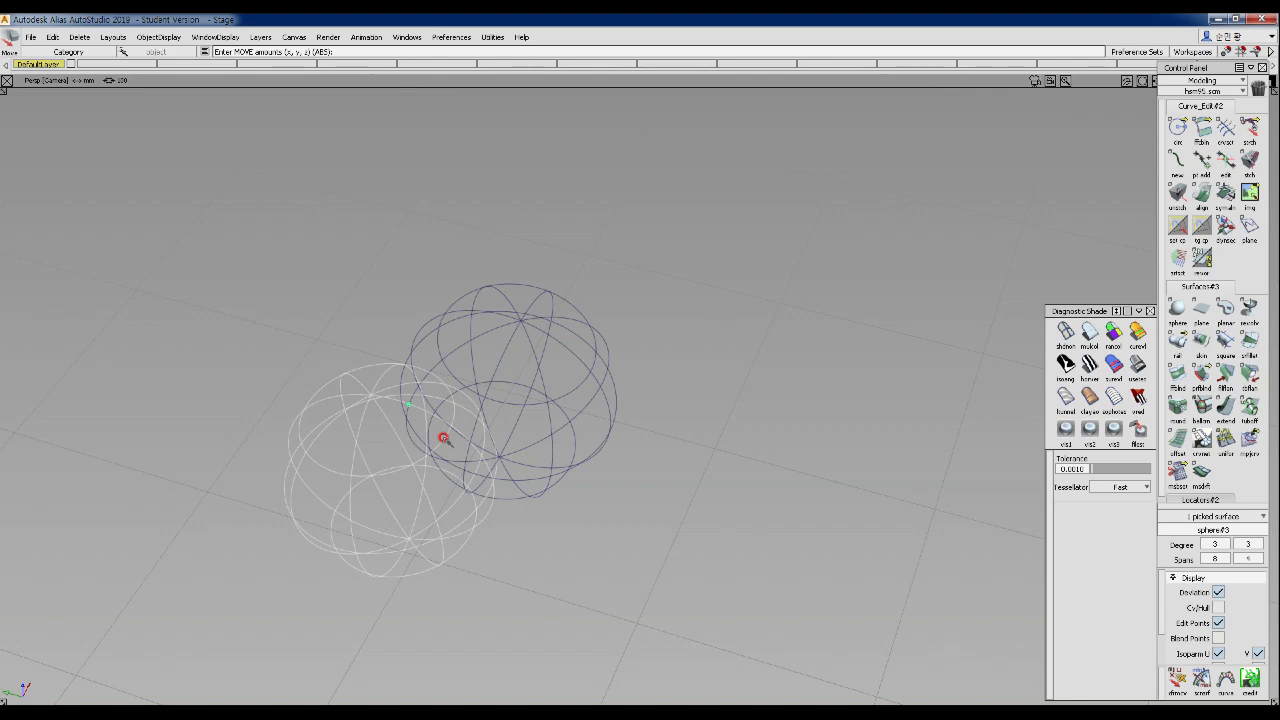
# - Pick all three spheres in the perspective view and delete them
pyautogui.hotkey('ctrl', 'shift', 'n')
pyautogui.keyDown('ctrl'); pyautogui.keyDown('shift'); pyautogui.moveTo(365, 286); pyautogui.dragTo(394, 263); pyautogui.keyUp('shift'); pyautogui.keyUp('ctrl')
pyautogui.keyDown('ctrl'); pyautogui.keyDown('shift'); pyautogui.moveTo(334, 294); pyautogui.dragTo(331, 358); pyautogui.keyUp('shift'); pyautogui.keyUp('ctrl')
pyautogui.moveTo(277, 290); pyautogui.dragTo(456, 622)
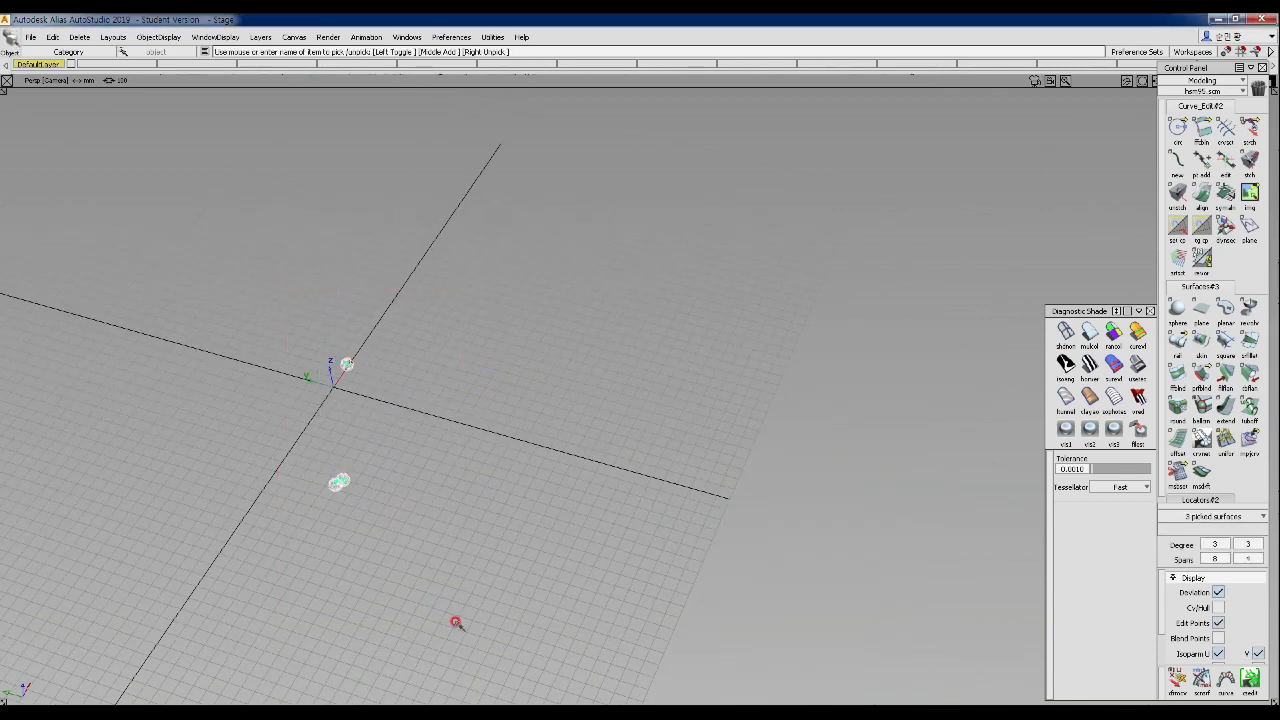
pyautogui.press('Delete')
pyautogui.click(583, 417)
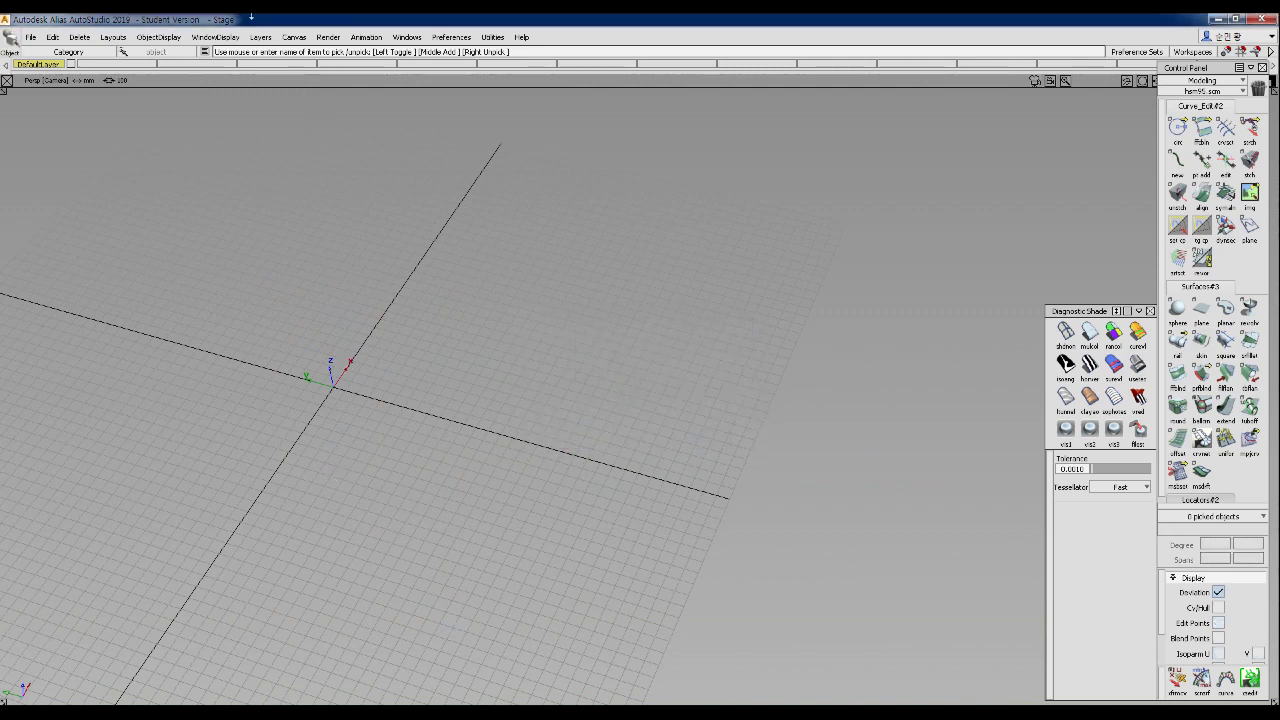
# - Examine the available delete commands, including Delete Active, and return to the four-view layout
pyautogui.click(84, 38)
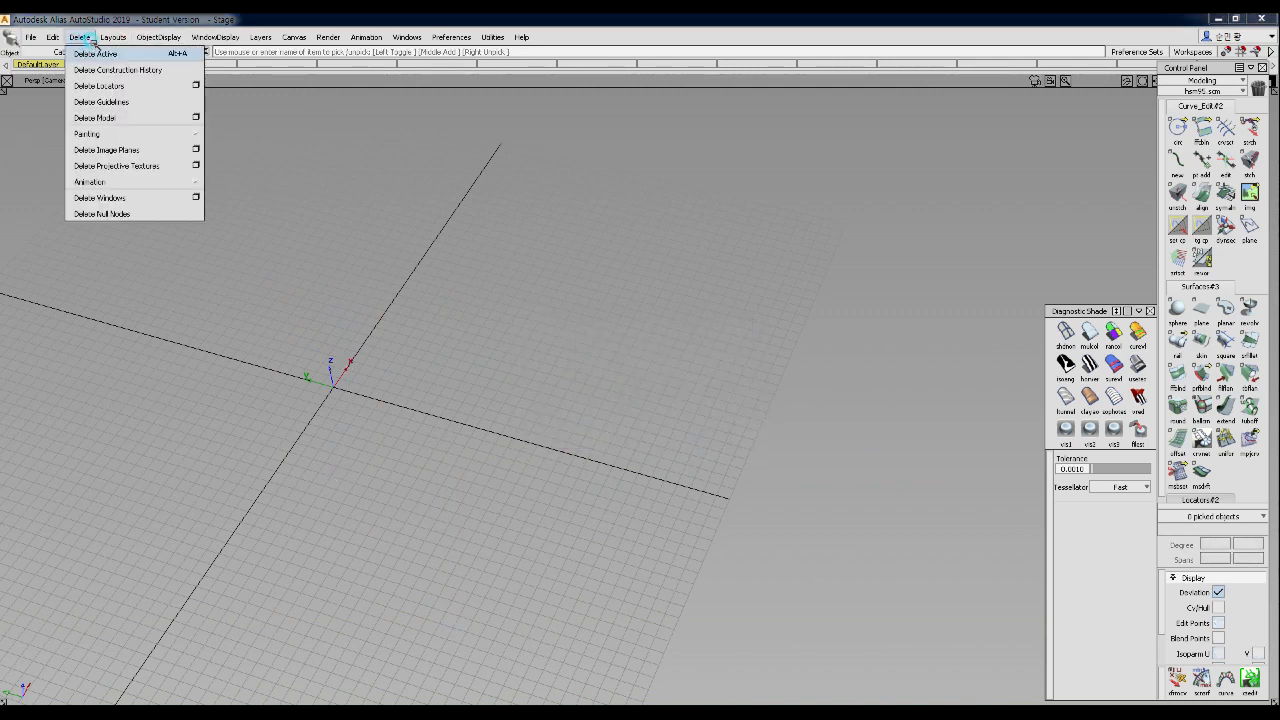
pyautogui.moveTo(140, 53)
pyautogui.click(203, 55)
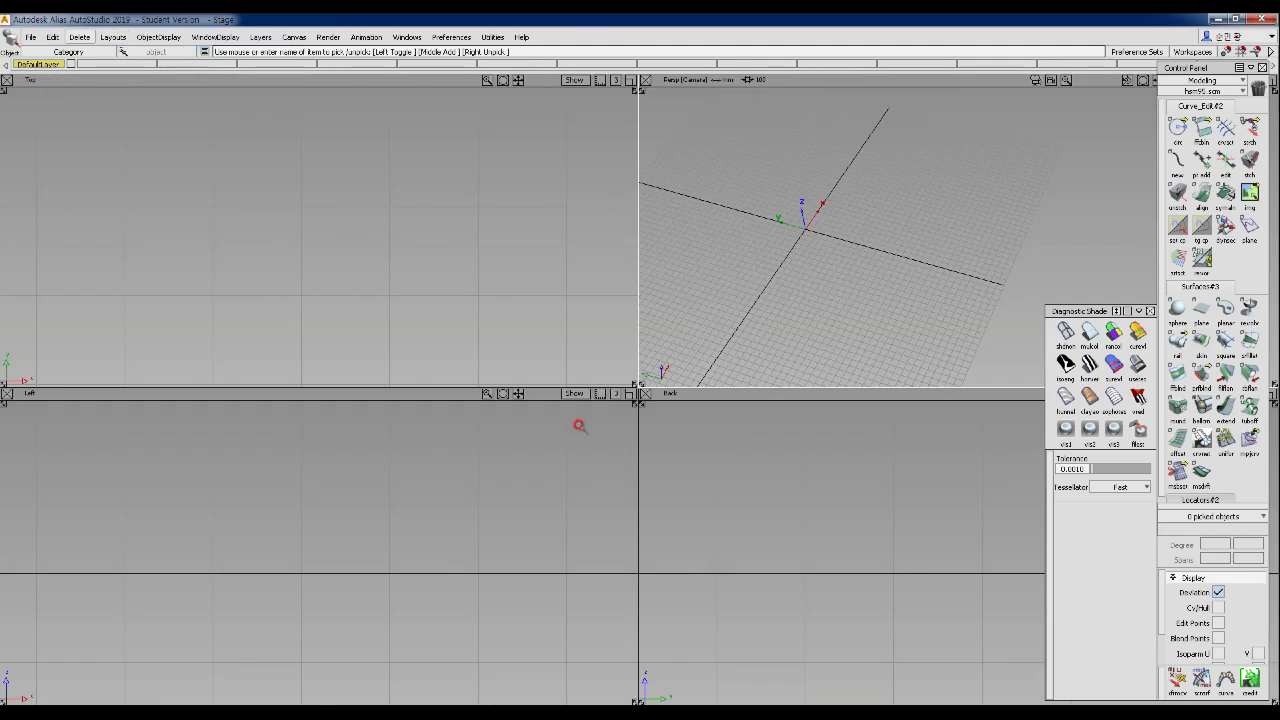
# - Maximize the Left view and frame the grid with its axes crossing near the middle
pyautogui.keyDown('alt'); pyautogui.keyDown('shift'); pyautogui.moveTo(543, 457); pyautogui.dragTo(503, 523, button='right'); pyautogui.keyUp('shift'); pyautogui.keyUp('alt')
pyautogui.keyDown('alt'); pyautogui.keyDown('shift'); pyautogui.moveTo(503, 523); pyautogui.dragTo(520, 480, button='middle'); pyautogui.keyUp('shift'); pyautogui.keyUp('alt')
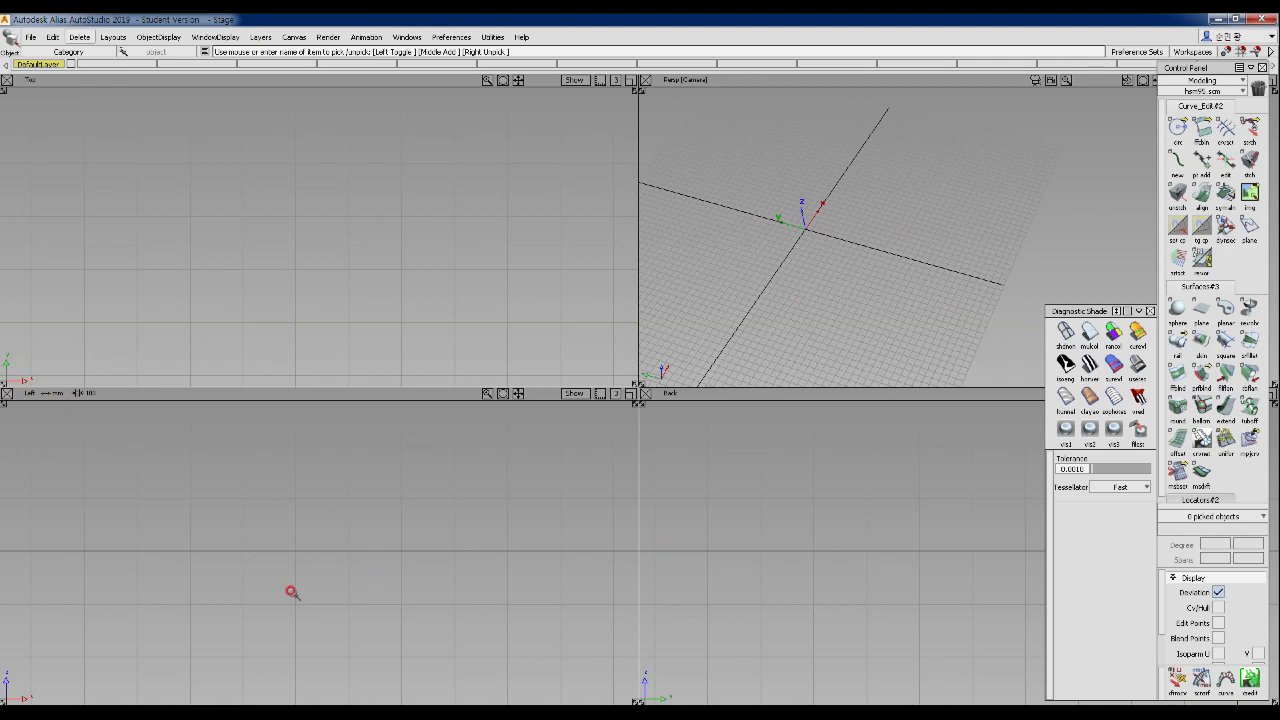
pyautogui.moveTo(436, 512)
pyautogui.keyDown('ctrl'); pyautogui.keyDown('shift'); pyautogui.mouseDown(button='right')
pyautogui.moveTo(455, 497)
pyautogui.moveTo(463, 513)
pyautogui.mouseUp(button='right'); pyautogui.keyUp('shift'); pyautogui.keyUp('ctrl')
pyautogui.moveTo(723, 426)
pyautogui.keyDown('alt'); pyautogui.keyDown('shift'); pyautogui.mouseDown(button='right')
pyautogui.moveTo(626, 433)
pyautogui.moveTo(651, 443)
pyautogui.mouseUp(button='right'); pyautogui.keyUp('shift'); pyautogui.keyUp('alt')
pyautogui.keyDown('alt'); pyautogui.keyDown('shift'); pyautogui.moveTo(651, 443); pyautogui.dragTo(589, 463, button='middle'); pyautogui.keyUp('shift'); pyautogui.keyUp('alt')
pyautogui.keyDown('alt'); pyautogui.keyDown('shift'); pyautogui.moveTo(589, 463); pyautogui.dragTo(605, 446, button='right'); pyautogui.keyUp('shift'); pyautogui.keyUp('alt')
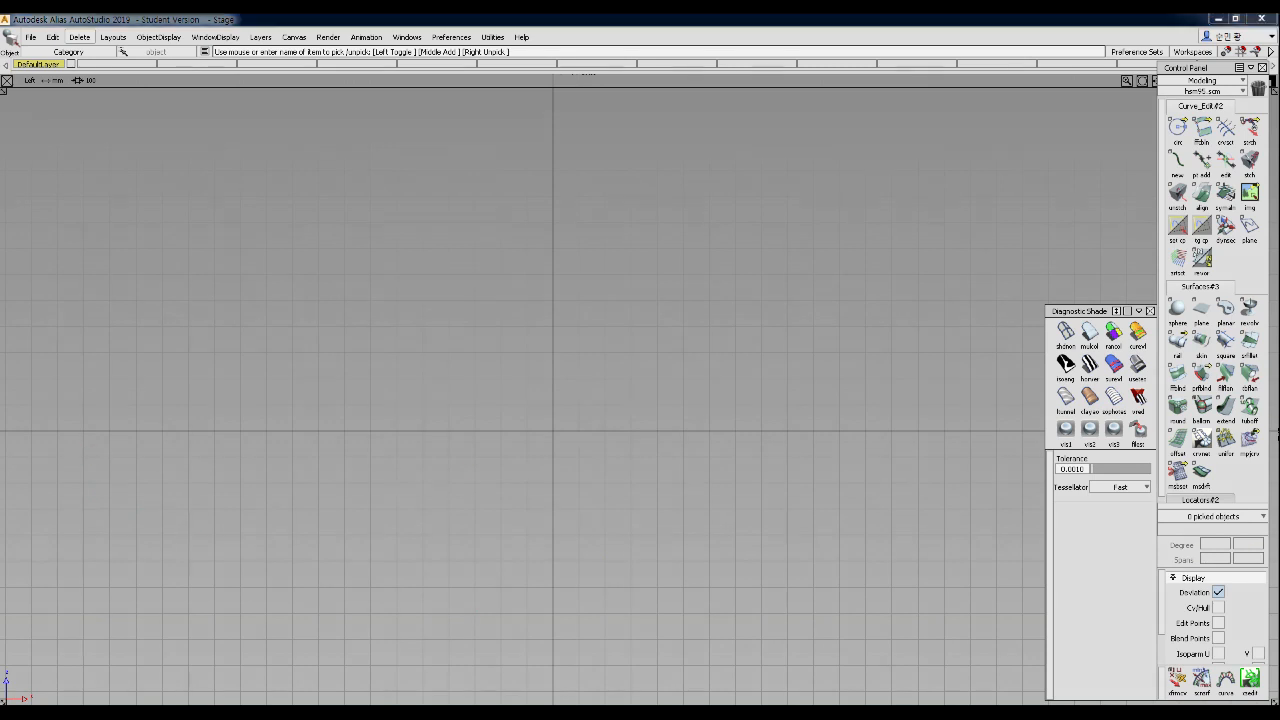
# - Annotate the Left view with a freehand red side profile of a car, including wheels, windows and lights
pyautogui.moveTo(182, 428)
pyautogui.mouseDown()
pyautogui.moveTo(181, 392)
pyautogui.moveTo(293, 315)
pyautogui.moveTo(494, 304)
pyautogui.mouseUp()
pyautogui.moveTo(262, 322)
pyautogui.mouseDown()
pyautogui.moveTo(235, 345)
pyautogui.moveTo(222, 320)
pyautogui.mouseUp()
pyautogui.moveTo(403, 303)
pyautogui.mouseDown()
pyautogui.moveTo(540, 217)
pyautogui.moveTo(751, 206)
pyautogui.moveTo(1020, 323)
pyautogui.moveTo(1034, 434)
pyautogui.moveTo(654, 443)
pyautogui.moveTo(180, 422)
pyautogui.mouseUp()
pyautogui.moveTo(329, 443)
pyautogui.mouseDown()
pyautogui.moveTo(391, 363)
pyautogui.moveTo(348, 460)
pyautogui.mouseUp()
pyautogui.moveTo(830, 458)
pyautogui.mouseDown()
pyautogui.moveTo(900, 429)
pyautogui.moveTo(838, 468)
pyautogui.mouseUp()
pyautogui.moveTo(597, 218)
pyautogui.mouseDown()
pyautogui.moveTo(557, 306)
pyautogui.moveTo(733, 218)
pyautogui.mouseUp()
pyautogui.moveTo(640, 212)
pyautogui.mouseDown()
pyautogui.moveTo(657, 300)
pyautogui.moveTo(692, 302)
pyautogui.mouseUp()
pyautogui.moveTo(770, 278); pyautogui.dragTo(776, 275)
pyautogui.moveTo(1033, 266)
pyautogui.mouseDown()
pyautogui.moveTo(991, 263)
pyautogui.moveTo(1024, 260)
pyautogui.moveTo(1030, 226)
pyautogui.moveTo(1022, 243)
pyautogui.mouseUp()
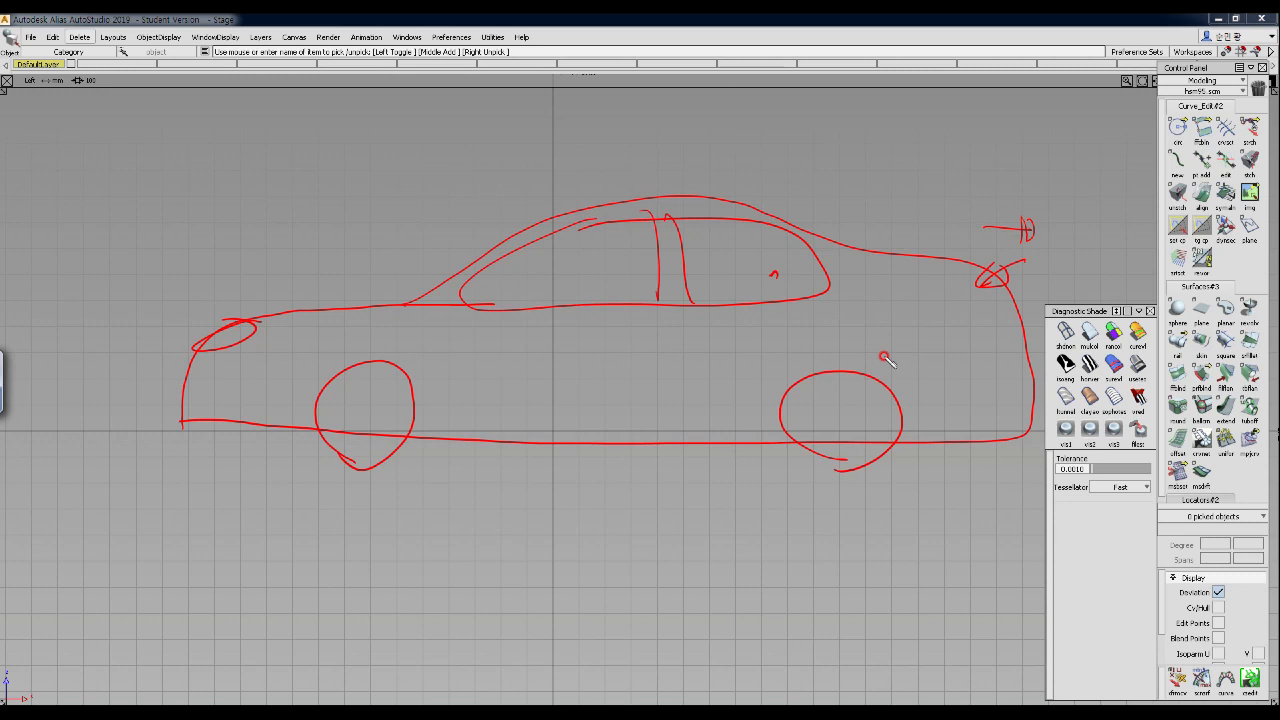
# - Annotate a long lengthwise arrow beneath the car sketch and write the boxed label "카라인" under it
pyautogui.moveTo(68, 473)
pyautogui.mouseDown()
pyautogui.moveTo(1022, 481)
pyautogui.moveTo(998, 504)
pyautogui.mouseUp()
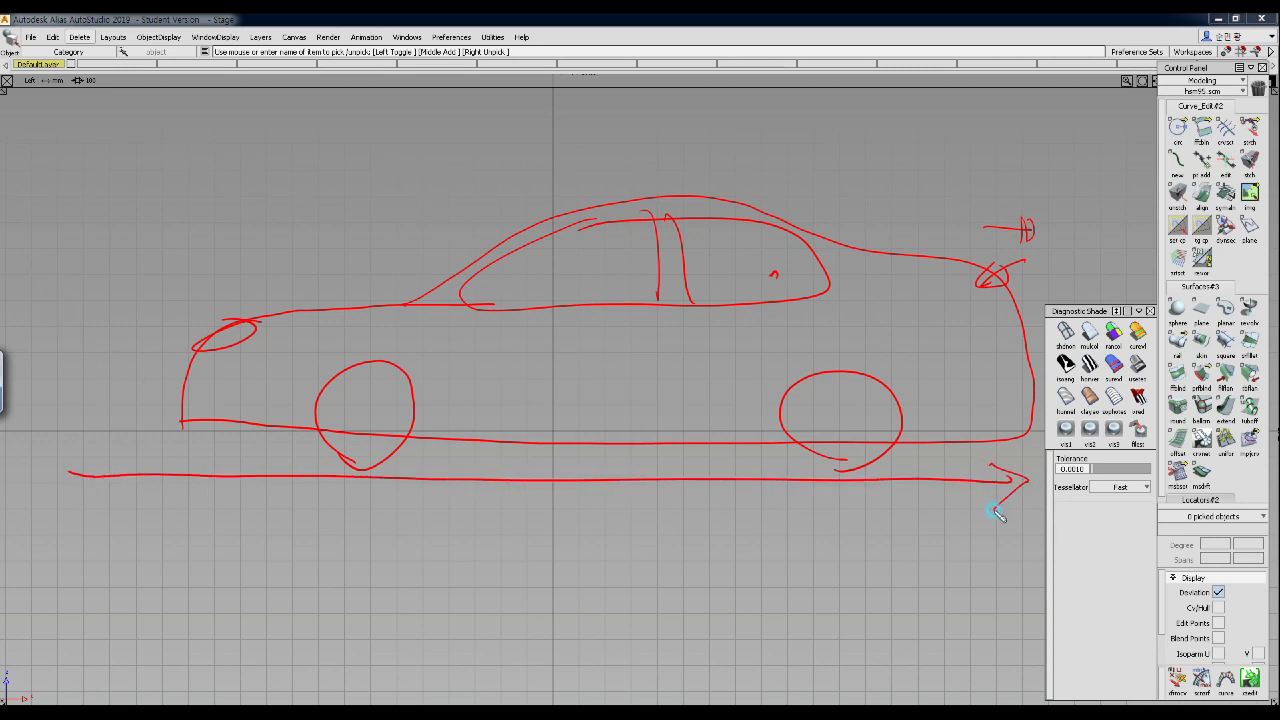
pyautogui.moveTo(55, 482)
pyautogui.mouseDown()
pyautogui.moveTo(992, 492)
pyautogui.moveTo(1012, 478)
pyautogui.moveTo(980, 518)
pyautogui.mouseUp()
pyautogui.moveTo(558, 521); pyautogui.dragTo(566, 563)
pyautogui.moveTo(551, 547)
pyautogui.mouseDown()
pyautogui.moveTo(604, 543)
pyautogui.moveTo(597, 562)
pyautogui.mouseUp()
pyautogui.moveTo(596, 546)
pyautogui.mouseDown()
pyautogui.moveTo(630, 537)
pyautogui.moveTo(664, 560)
pyautogui.mouseUp()
pyautogui.moveTo(694, 522); pyautogui.dragTo(713, 550)
pyautogui.moveTo(702, 540); pyautogui.dragTo(746, 556)
pyautogui.click(772, 556)
pyautogui.moveTo(497, 582)
pyautogui.mouseDown()
pyautogui.moveTo(771, 560)
pyautogui.moveTo(508, 531)
pyautogui.moveTo(510, 598)
pyautogui.mouseUp()
# - Write the note "x축 방향" beneath the boxed label
pyautogui.moveTo(588, 604)
pyautogui.mouseDown()
pyautogui.moveTo(604, 622)
pyautogui.moveTo(580, 640)
pyautogui.mouseUp()
pyautogui.moveTo(626, 606)
pyautogui.mouseDown()
pyautogui.moveTo(618, 636)
pyautogui.moveTo(668, 604)
pyautogui.moveTo(648, 626)
pyautogui.mouseUp()
pyautogui.moveTo(644, 628)
pyautogui.mouseDown()
pyautogui.moveTo(670, 635)
pyautogui.moveTo(669, 661)
pyautogui.mouseUp()
pyautogui.moveTo(693, 605); pyautogui.dragTo(695, 626)
pyautogui.moveTo(694, 616); pyautogui.dragTo(709, 627)
pyautogui.moveTo(647, 646); pyautogui.dragTo(680, 662)
pyautogui.moveTo(722, 603); pyautogui.dragTo(722, 627)
pyautogui.moveTo(723, 616)
pyautogui.mouseDown()
pyautogui.moveTo(738, 618)
pyautogui.moveTo(724, 650)
pyautogui.mouseUp()
pyautogui.moveTo(756, 606); pyautogui.dragTo(770, 636)
pyautogui.moveTo(786, 626)
pyautogui.mouseDown()
pyautogui.moveTo(794, 600)
pyautogui.moveTo(792, 636)
pyautogui.mouseUp()
# - Mark the start of the lengthwise arrow with a circle and retrace its shaft and head
pyautogui.moveTo(64, 474); pyautogui.dragTo(63, 512)
pyautogui.moveTo(62, 445)
pyautogui.mouseDown()
pyautogui.moveTo(82, 480)
pyautogui.moveTo(960, 482)
pyautogui.moveTo(1043, 470)
pyautogui.moveTo(1007, 478)
pyautogui.mouseUp()
pyautogui.moveTo(72, 472); pyautogui.dragTo(1060, 476)
pyautogui.moveTo(990, 505); pyautogui.dragTo(1050, 476)
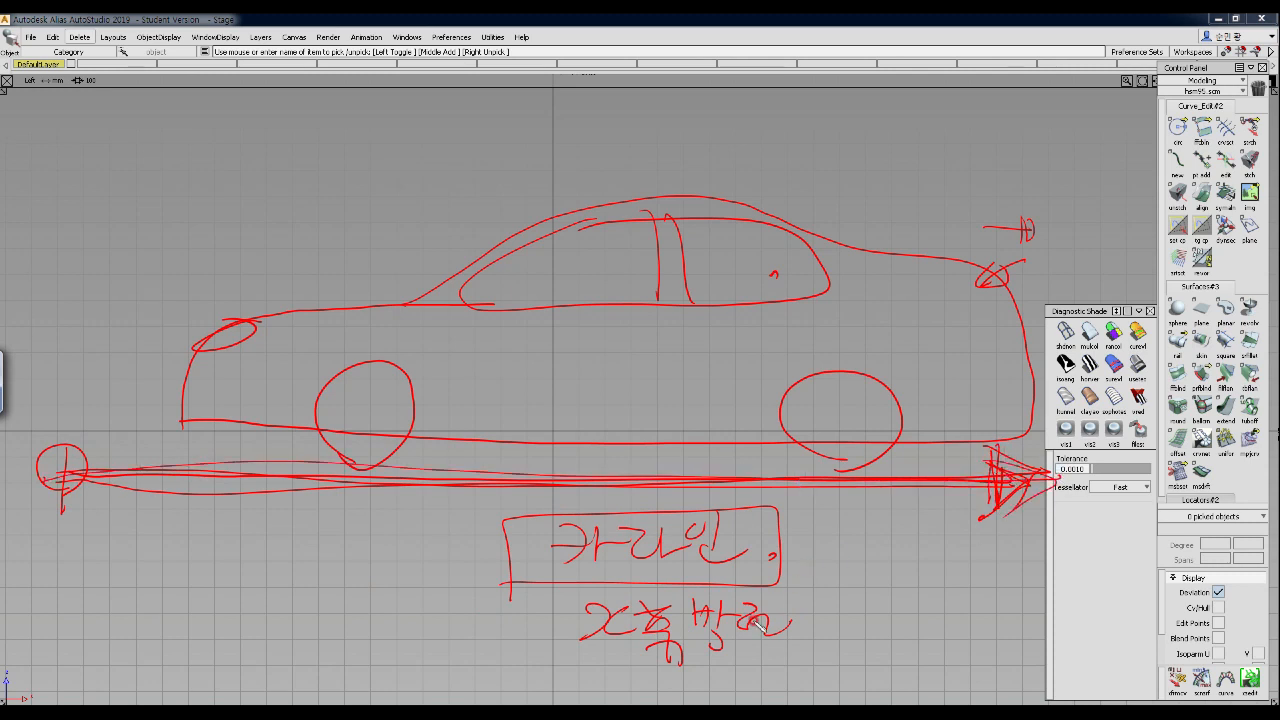
# - Circle the front, middle and rear areas of the car sketch, and clear all annotations from the screen
pyautogui.moveTo(266, 410)
pyautogui.mouseDown()
pyautogui.moveTo(163, 309)
pyautogui.moveTo(256, 420)
pyautogui.mouseUp()
pyautogui.moveTo(256, 466); pyautogui.dragTo(252, 478)
pyautogui.moveTo(710, 456); pyautogui.dragTo(688, 350)
pyautogui.moveTo(1034, 302)
pyautogui.mouseDown()
pyautogui.moveTo(960, 205)
pyautogui.moveTo(1012, 345)
pyautogui.mouseUp()
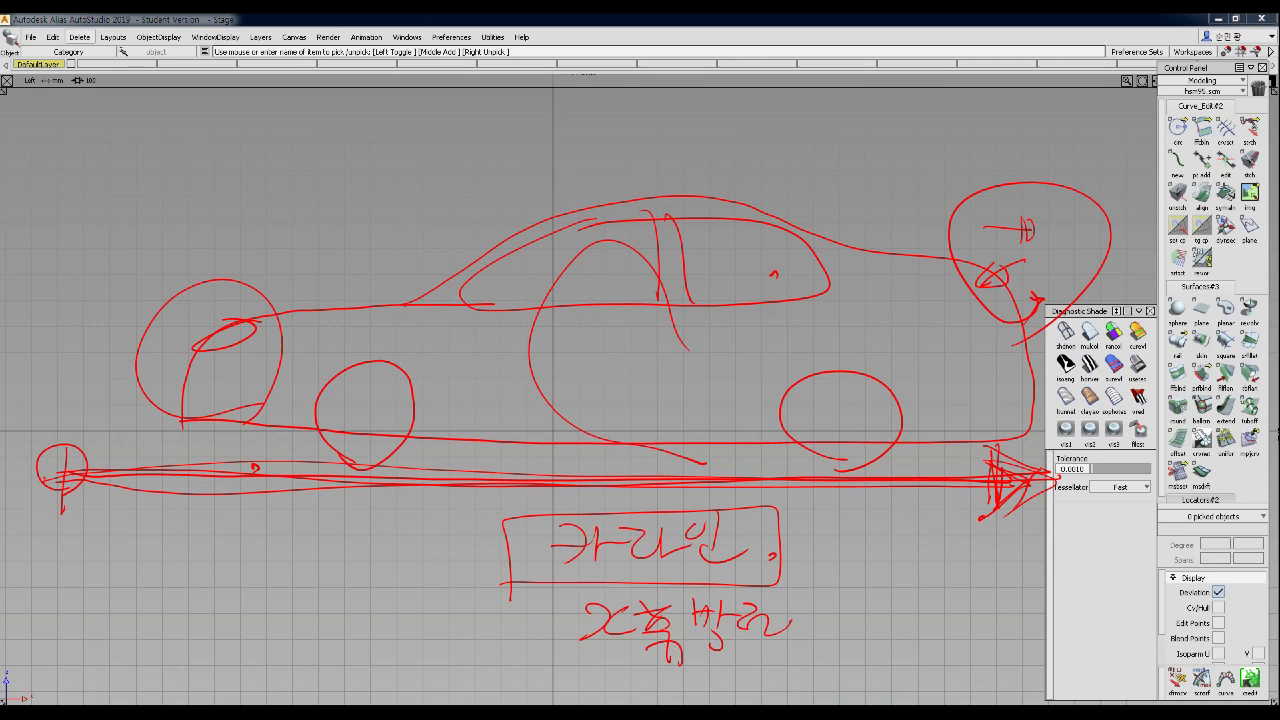
pyautogui.press('Escape')
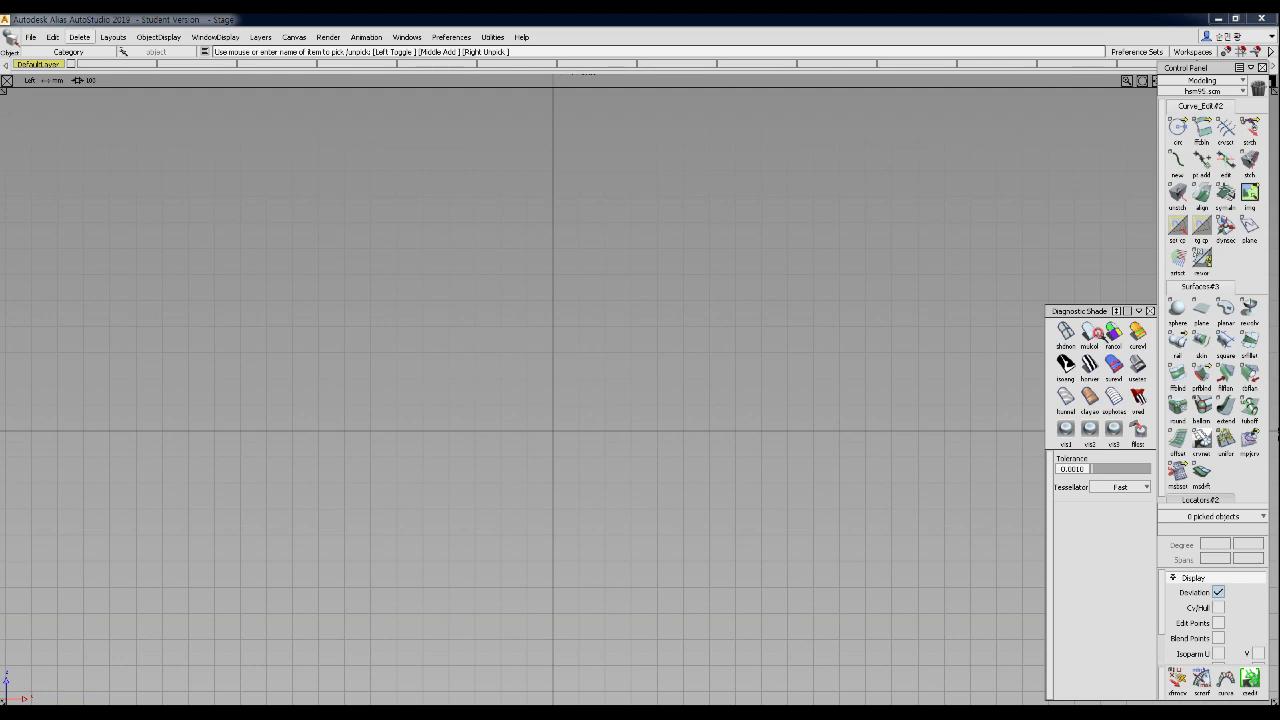
# - Display the tool Palette and expand its Curves section to show the curve creation tools
pyautogui.click(394, 34)
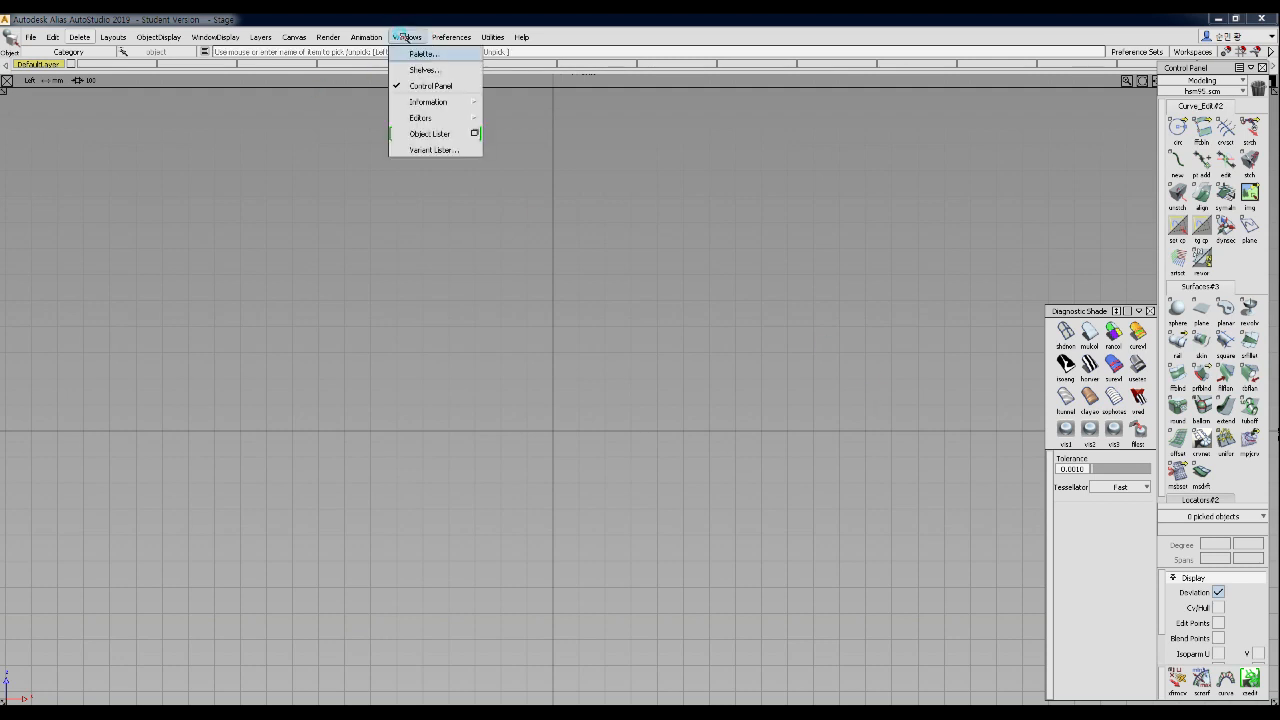
pyautogui.click(412, 49)
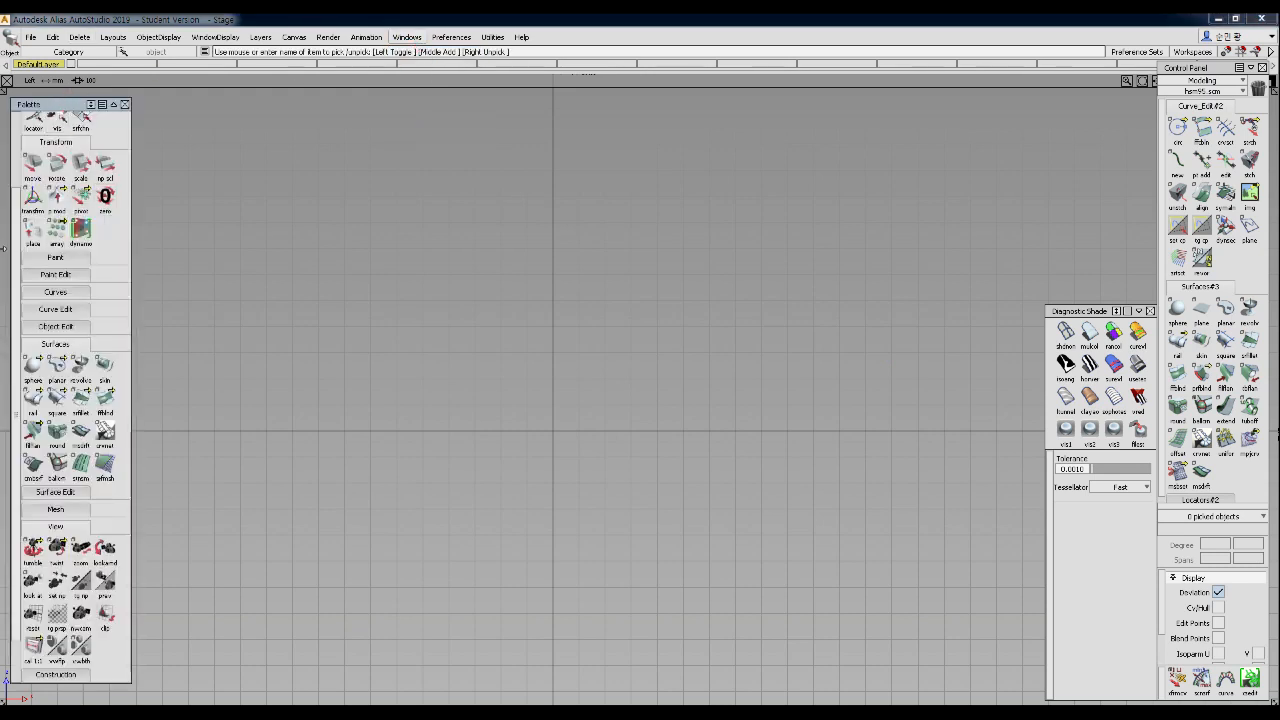
pyautogui.moveTo(12, 251); pyautogui.dragTo(18, 118)
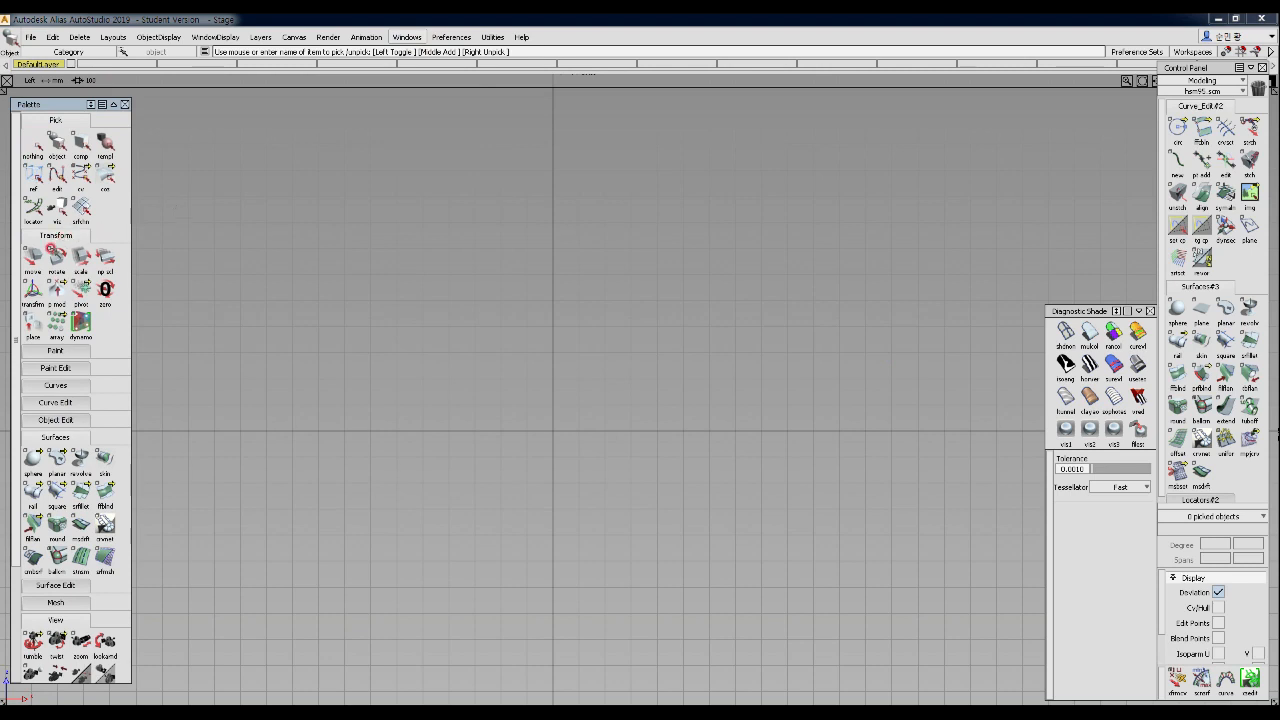
pyautogui.click(62, 385)
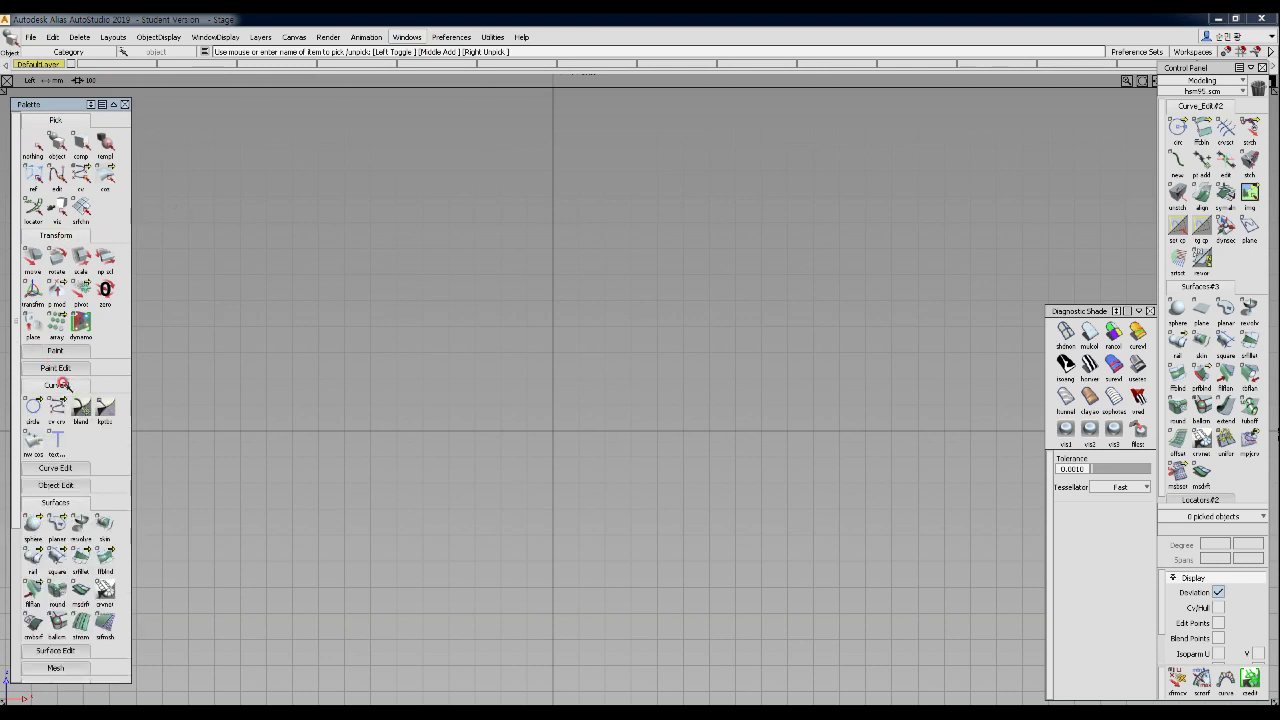
pyautogui.scroll(-3, 15, 386)
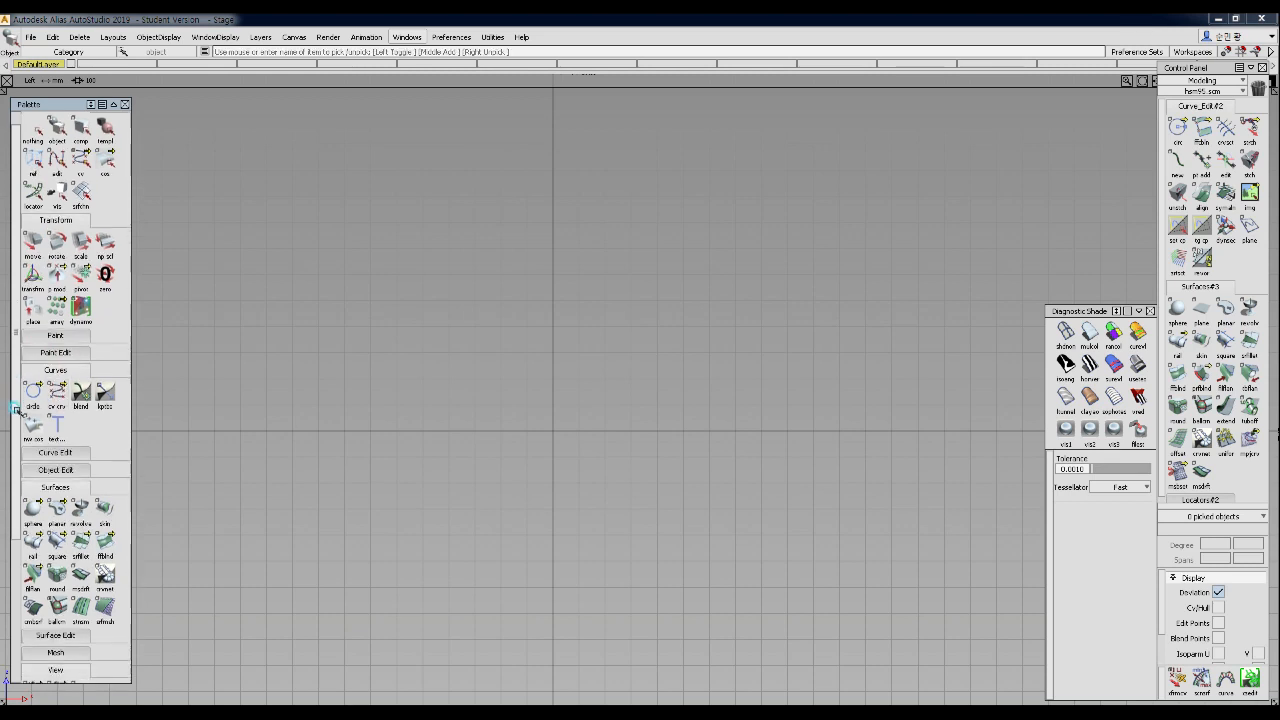
pyautogui.click(56, 340)
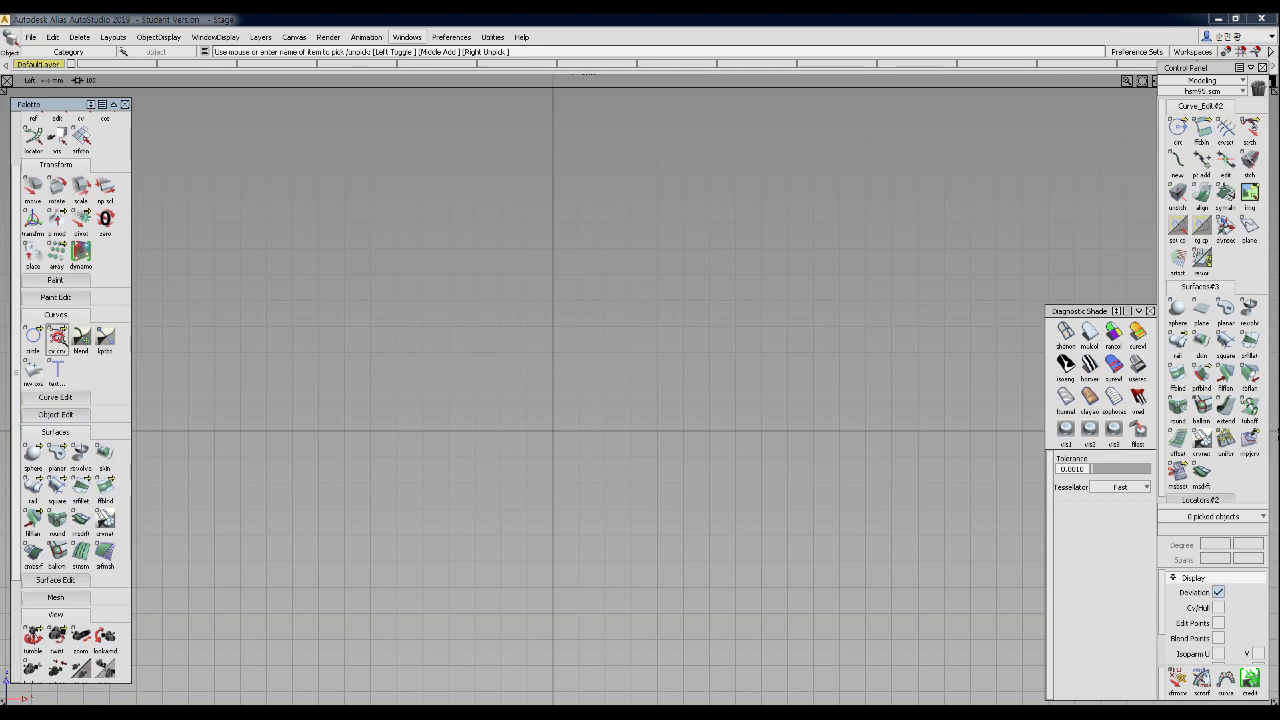
# - Draw a nearly horizontal edit point curve from two points across the vertical axis in the Left view, and unpick it
pyautogui.click(57, 340)
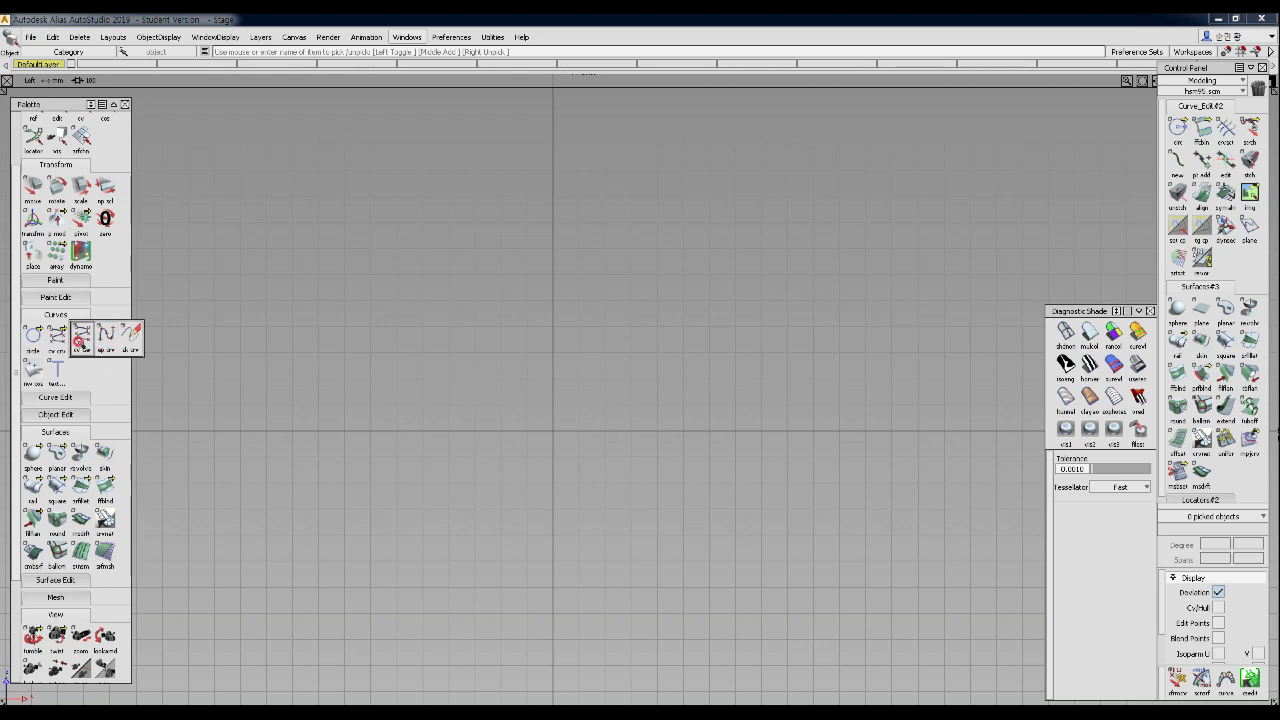
pyautogui.click(103, 340)
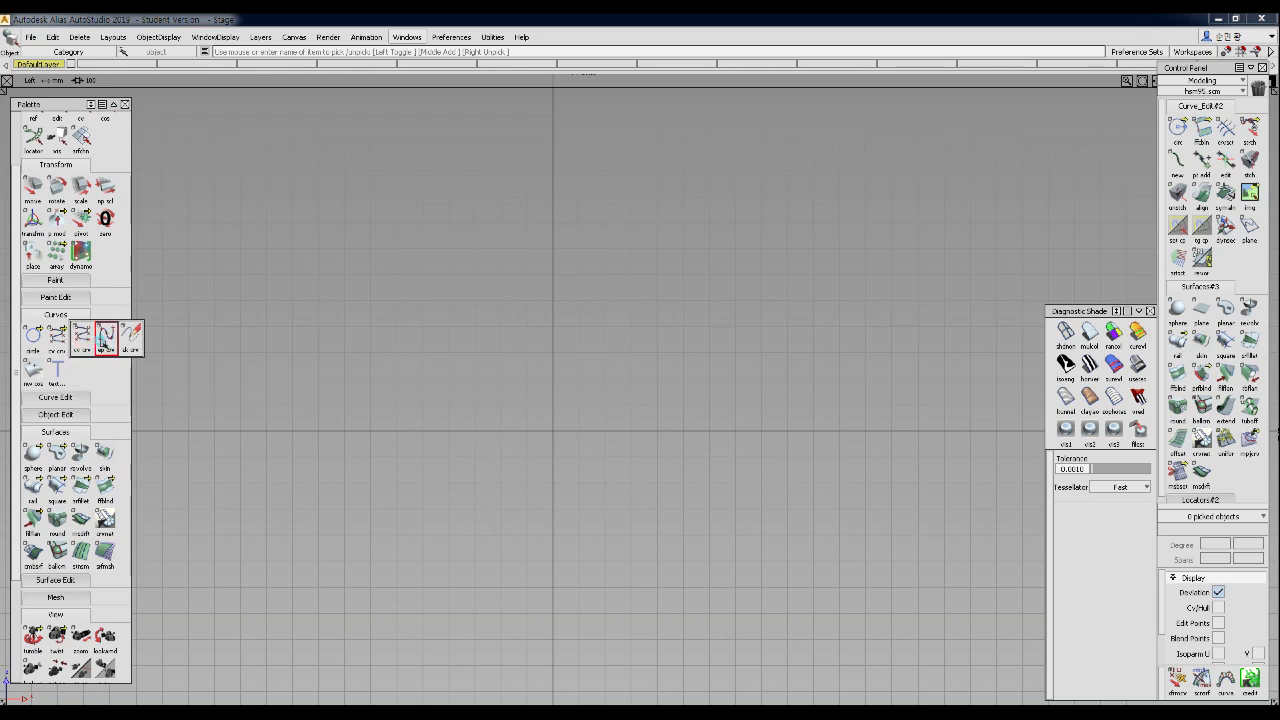
pyautogui.click(103, 340)
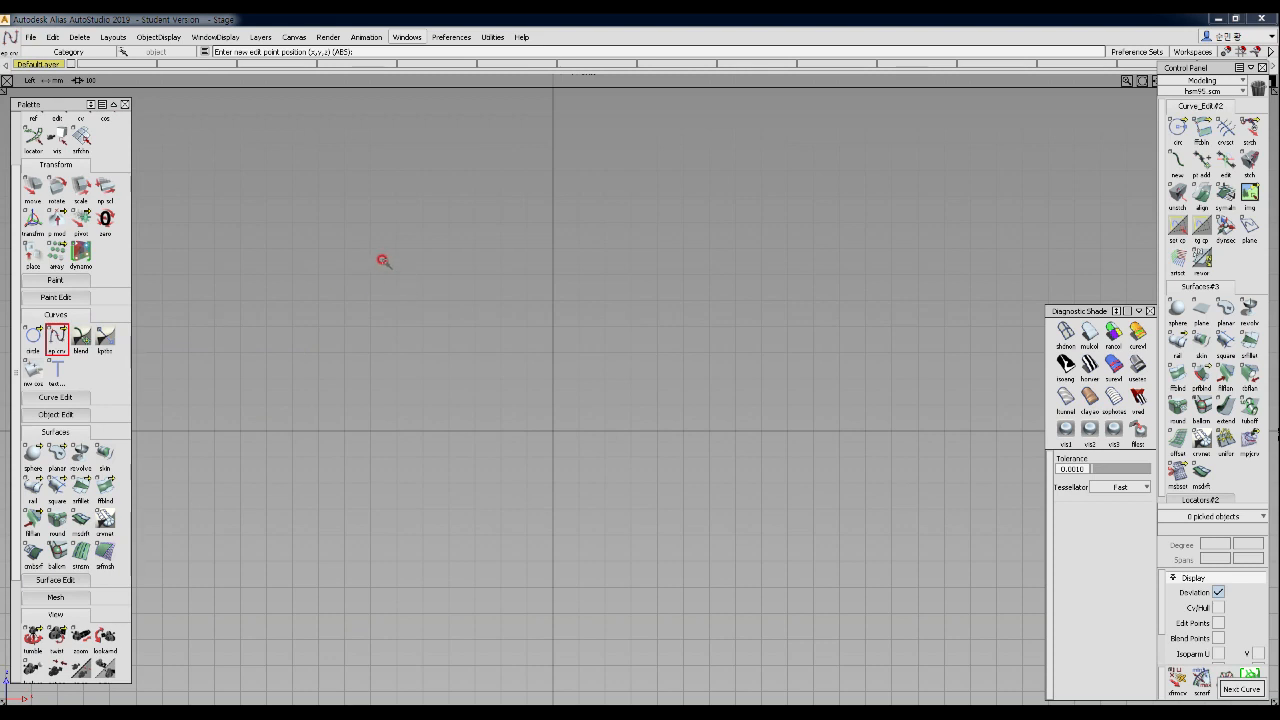
pyautogui.click(382, 261)
pyautogui.click(678, 251)
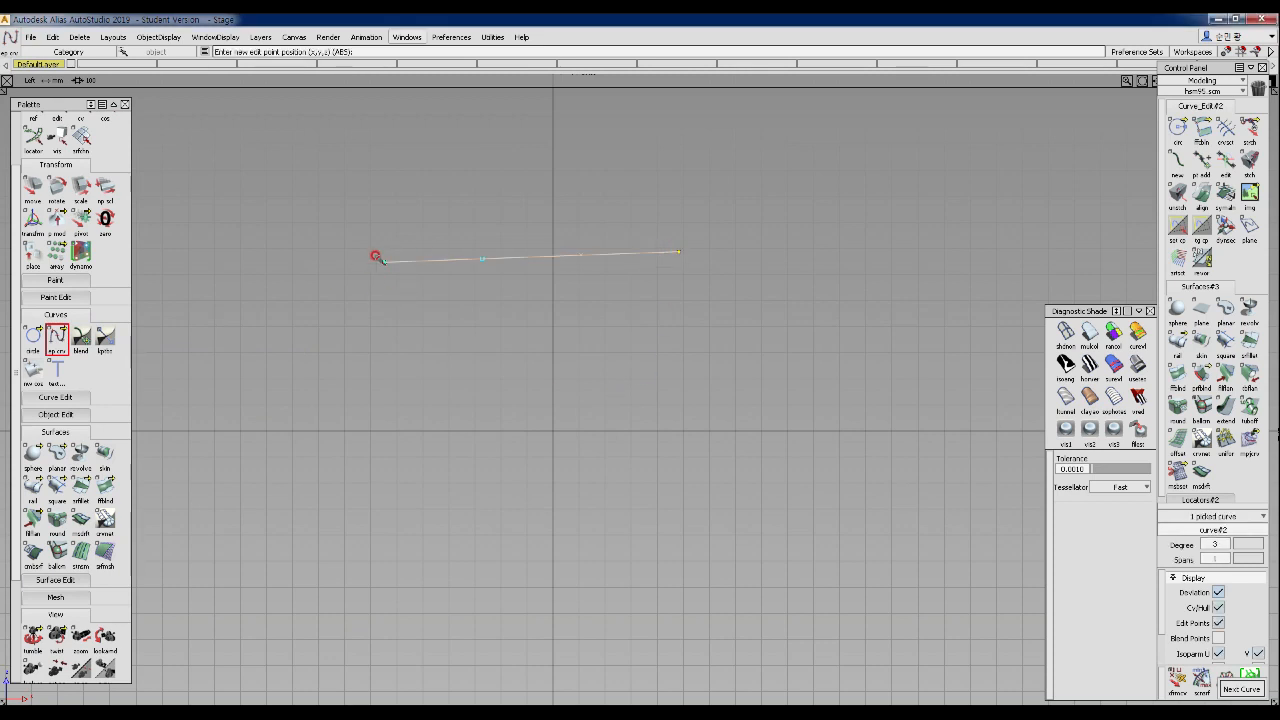
pyautogui.keyDown('ctrl'); pyautogui.keyDown('shift'); pyautogui.moveTo(440, 311); pyautogui.dragTo(448, 223); pyautogui.keyUp('shift'); pyautogui.keyUp('ctrl')
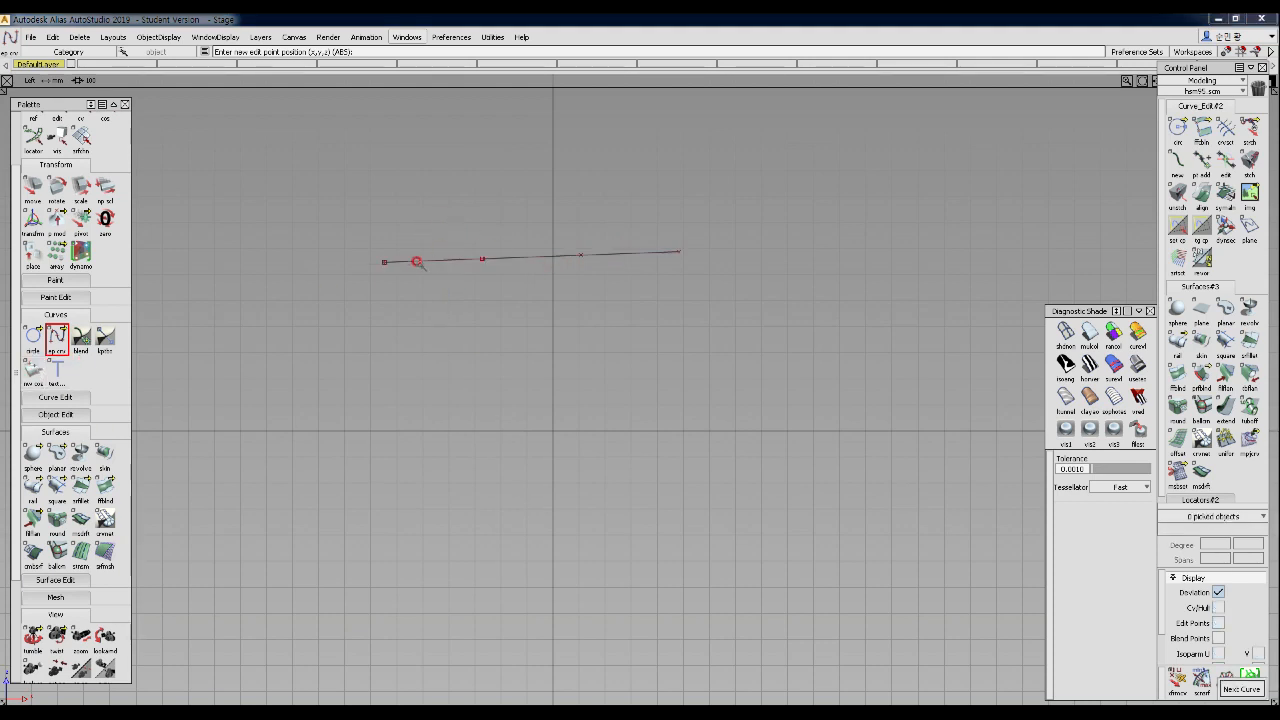
# - Move the curve's first and last CVs downward to bend it into a shallow arch, and unpick them
pyautogui.moveTo(382, 254)
pyautogui.keyDown('ctrl'); pyautogui.keyDown('shift'); pyautogui.mouseDown()
pyautogui.moveTo(409, 249)
pyautogui.moveTo(434, 275)
pyautogui.mouseUp(); pyautogui.keyUp('shift'); pyautogui.keyUp('ctrl')
pyautogui.keyDown('ctrl'); pyautogui.keyDown('shift'); pyautogui.moveTo(427, 355); pyautogui.dragTo(427, 298, button='right'); pyautogui.keyUp('shift'); pyautogui.keyUp('ctrl')
pyautogui.moveTo(418, 339)
pyautogui.mouseDown(button='right')
pyautogui.moveTo(418, 320)
pyautogui.moveTo(418, 415)
pyautogui.moveTo(418, 370)
pyautogui.mouseUp(button='right')
pyautogui.moveTo(560, 377)
pyautogui.keyDown('ctrl'); pyautogui.keyDown('shift'); pyautogui.mouseDown()
pyautogui.moveTo(573, 275)
pyautogui.moveTo(676, 245)
pyautogui.moveTo(705, 275)
pyautogui.mouseUp(); pyautogui.keyUp('shift'); pyautogui.keyUp('ctrl')
pyautogui.keyDown('ctrl'); pyautogui.keyDown('shift'); pyautogui.moveTo(749, 371); pyautogui.dragTo(756, 270, button='middle'); pyautogui.keyUp('shift'); pyautogui.keyUp('ctrl')
pyautogui.moveTo(756, 270)
pyautogui.mouseDown(button='right')
pyautogui.moveTo(749, 340)
pyautogui.moveTo(749, 306)
pyautogui.mouseUp(button='right')
pyautogui.keyDown('ctrl'); pyautogui.keyDown('shift'); pyautogui.moveTo(450, 385); pyautogui.dragTo(449, 290, button='middle'); pyautogui.keyUp('shift'); pyautogui.keyUp('ctrl')
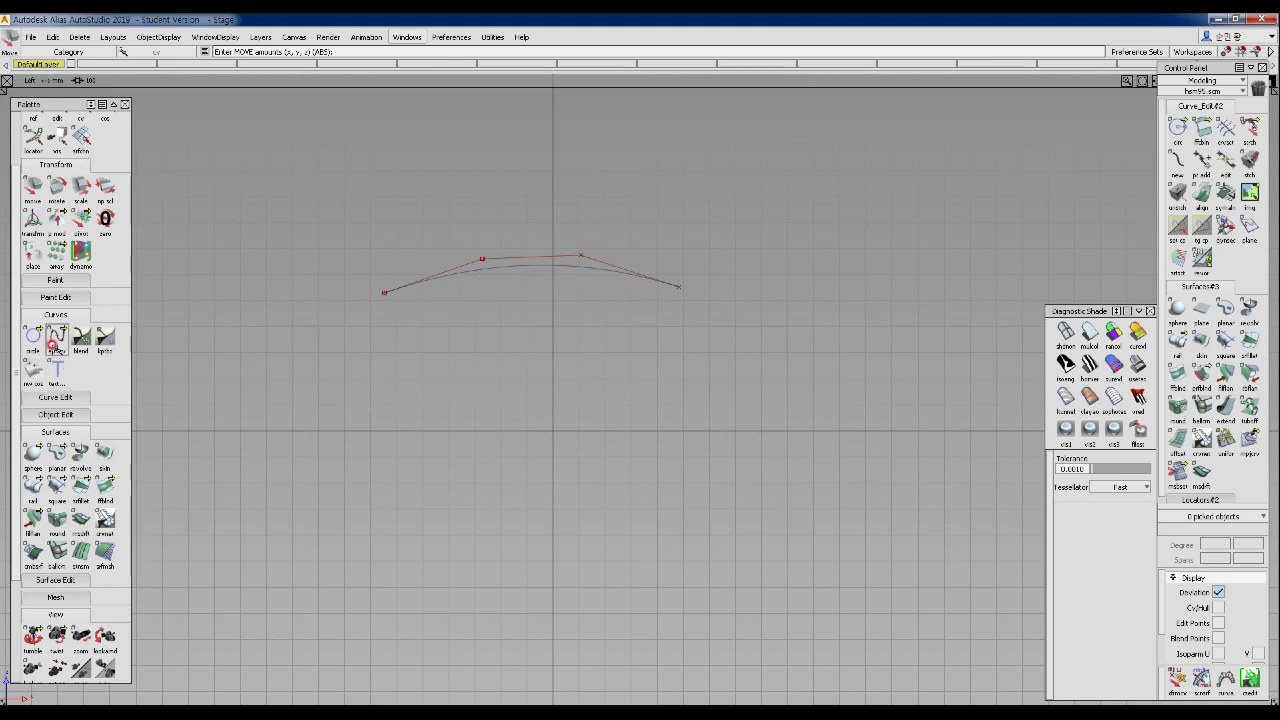
# - Draw a nearly straight four-CV curve below the existing arch in the Left view with the CV curve tool
pyautogui.moveTo(56, 335); pyautogui.dragTo(81, 338)
pyautogui.click(385, 329)
pyautogui.moveTo(449, 334); pyautogui.dragTo(486, 329)
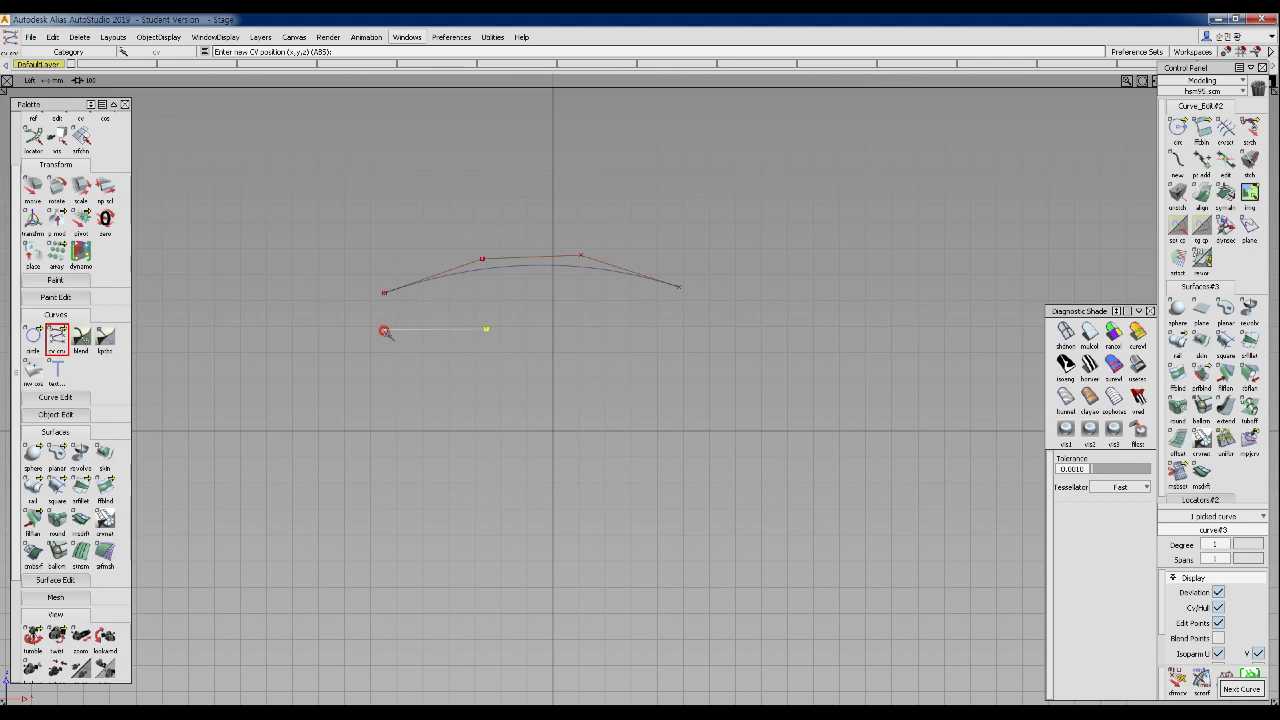
pyautogui.click(582, 328)
pyautogui.click(699, 336)
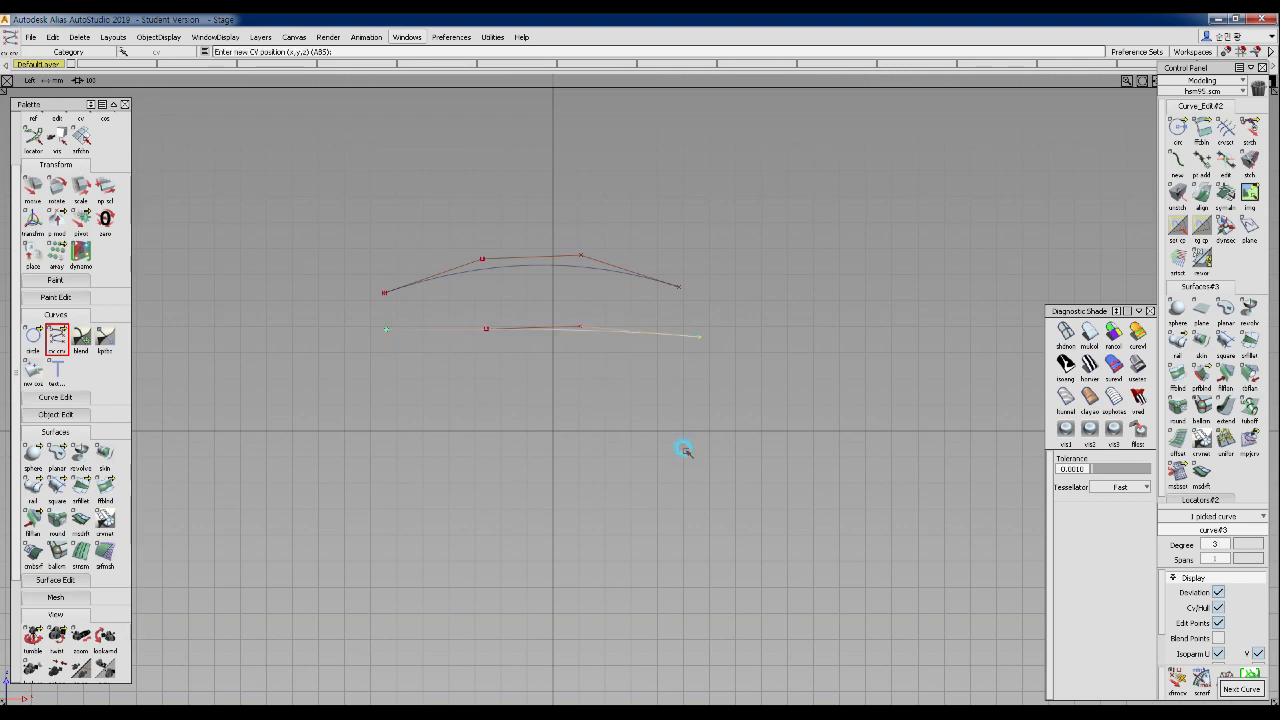
# - Extend the CV curve with three more CVs curling upward and back, undo those three, and unpick the curve
pyautogui.click(866, 353)
pyautogui.click(925, 262)
pyautogui.click(825, 193)
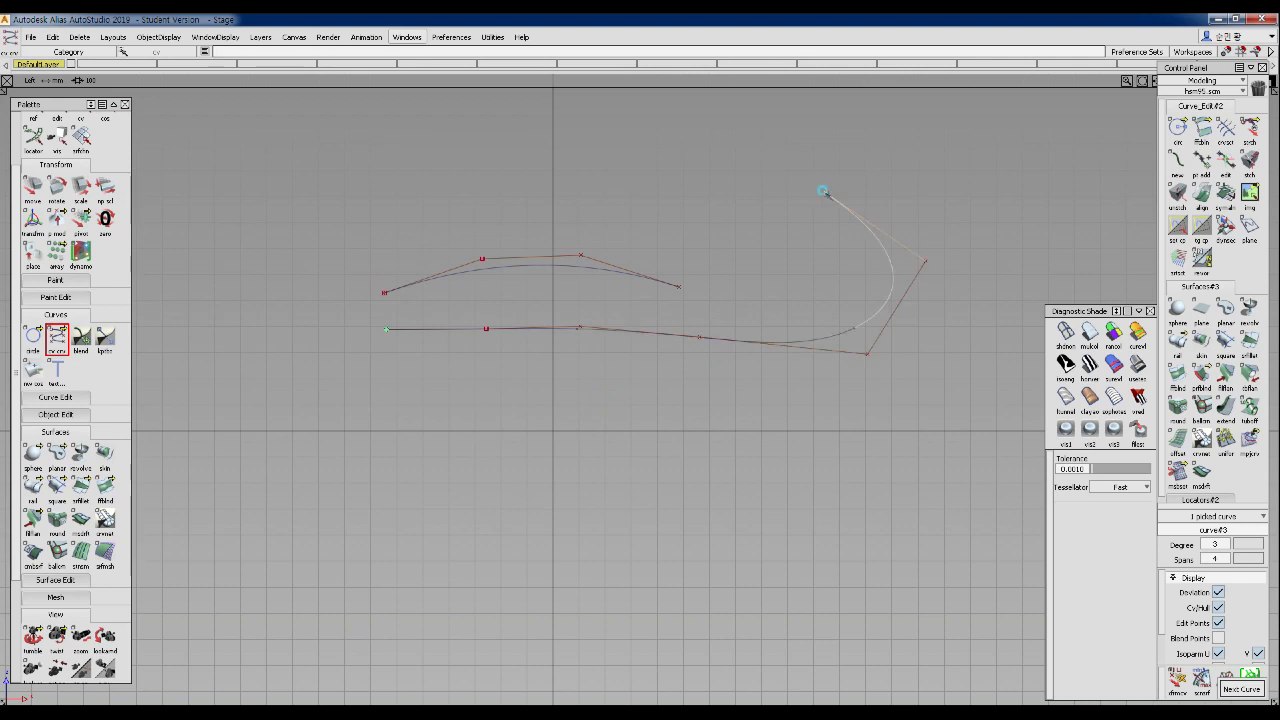
pyautogui.press('BackSpace')
pyautogui.press('BackSpace')
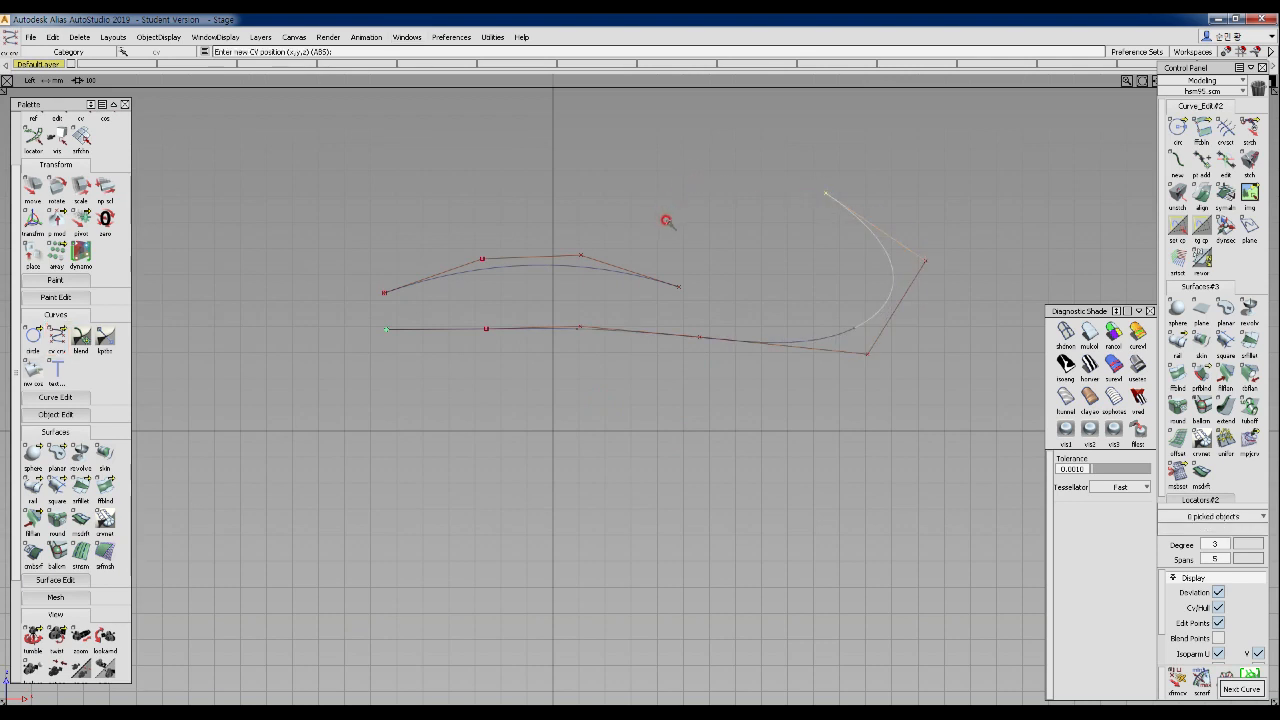
pyautogui.press('BackSpace')
pyautogui.keyDown('ctrl'); pyautogui.keyDown('shift'); pyautogui.moveTo(576, 409); pyautogui.dragTo(579, 278); pyautogui.keyUp('shift'); pyautogui.keyUp('ctrl')
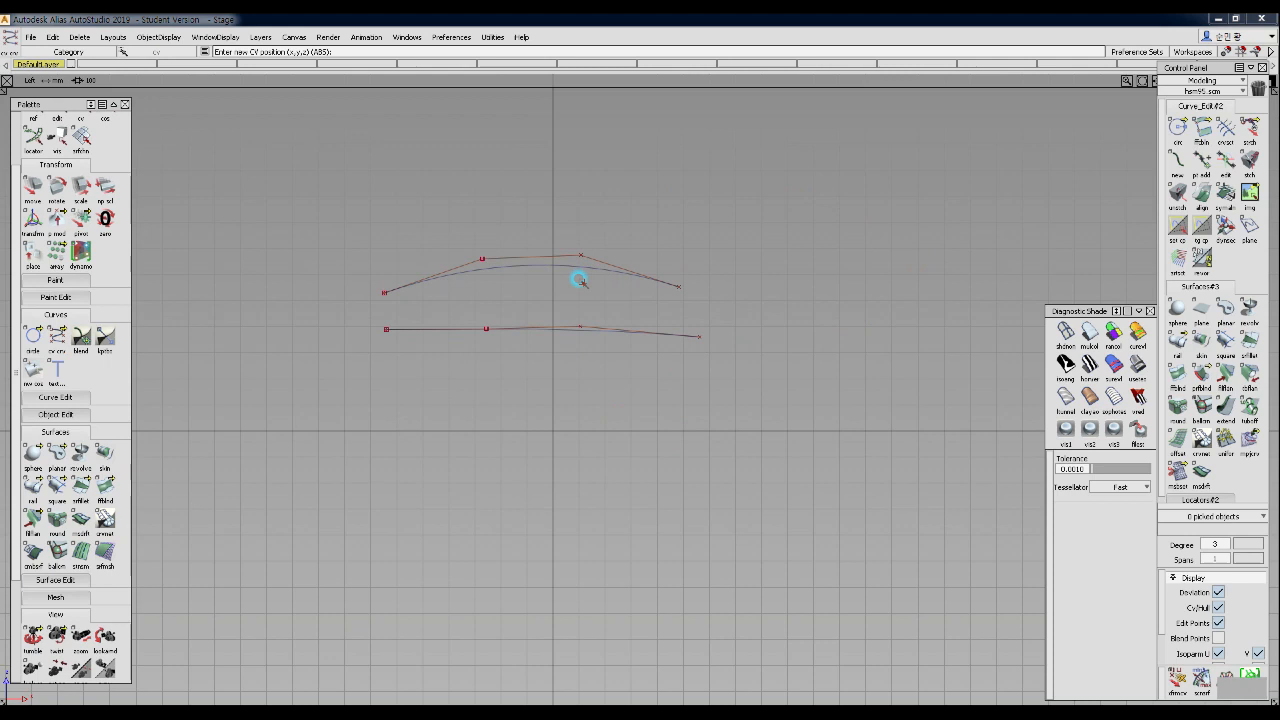
# - Move the first and last CVs of the lower curve downward to bend it into an arch, and unpick them
pyautogui.keyDown('ctrl'); pyautogui.keyDown('shift'); pyautogui.moveTo(515, 329); pyautogui.dragTo(563, 366); pyautogui.keyUp('shift'); pyautogui.keyUp('ctrl')
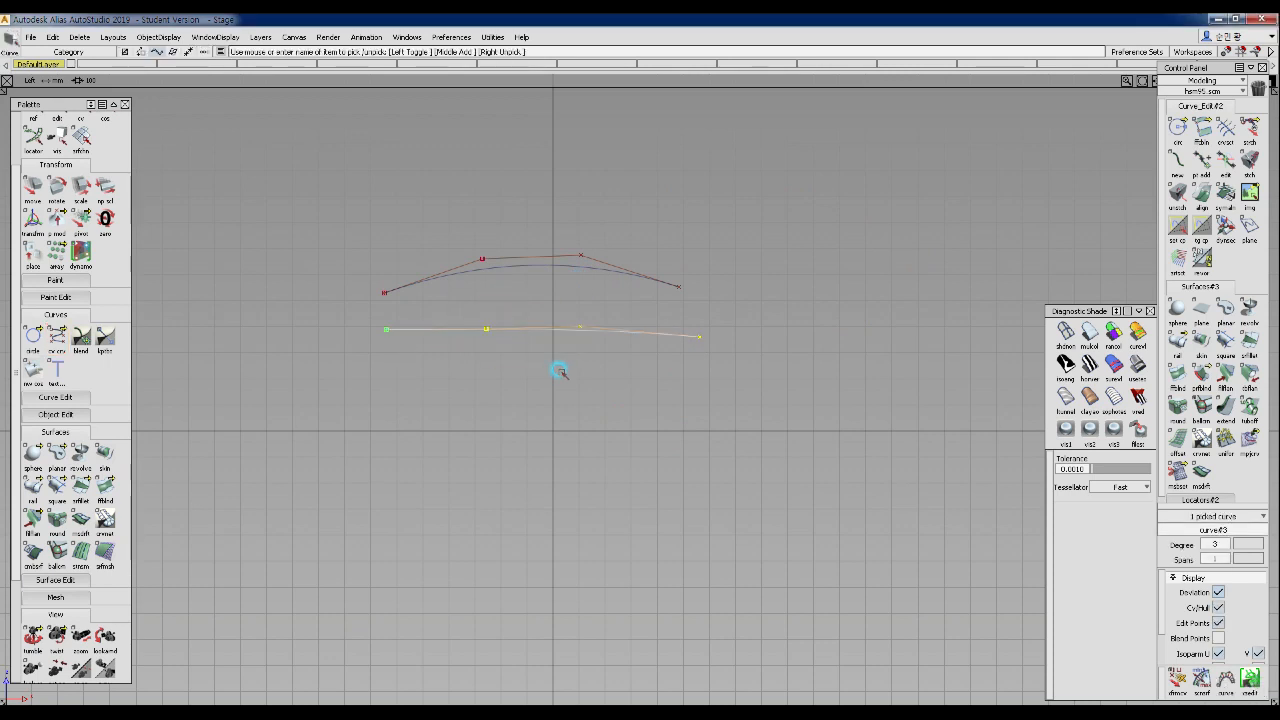
pyautogui.moveTo(362, 322); pyautogui.dragTo(445, 383)
pyautogui.keyDown('ctrl'); pyautogui.keyDown('shift'); pyautogui.moveTo(460, 419); pyautogui.dragTo(458, 360); pyautogui.keyUp('shift'); pyautogui.keyUp('ctrl')
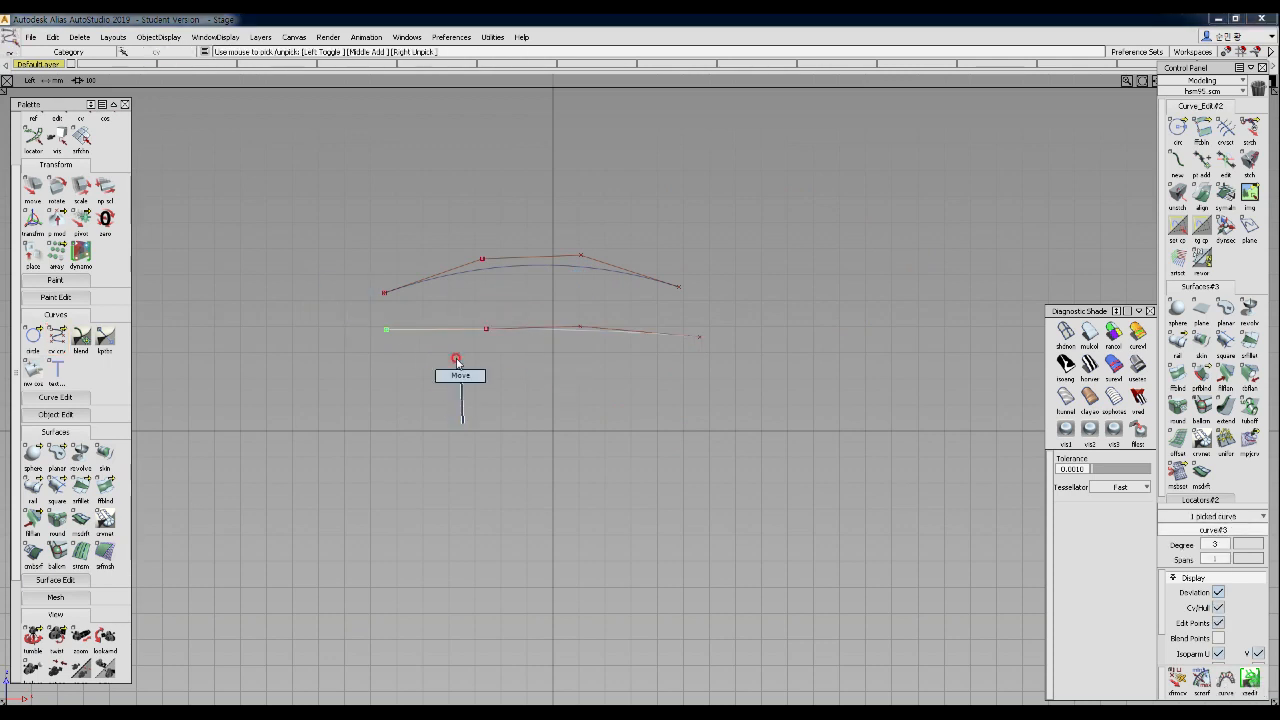
pyautogui.moveTo(457, 357); pyautogui.dragTo(452, 397, button='right')
pyautogui.keyDown('ctrl'); pyautogui.keyDown('shift'); pyautogui.moveTo(698, 360); pyautogui.dragTo(786, 406); pyautogui.keyUp('shift'); pyautogui.keyUp('ctrl')
pyautogui.keyDown('ctrl'); pyautogui.keyDown('shift'); pyautogui.moveTo(787, 407); pyautogui.dragTo(794, 365, button='middle'); pyautogui.keyUp('shift'); pyautogui.keyUp('ctrl')
pyautogui.moveTo(794, 365); pyautogui.dragTo(791, 409, button='right')
pyautogui.keyDown('ctrl'); pyautogui.keyDown('shift'); pyautogui.moveTo(719, 461); pyautogui.dragTo(683, 287); pyautogui.keyUp('shift'); pyautogui.keyUp('ctrl')
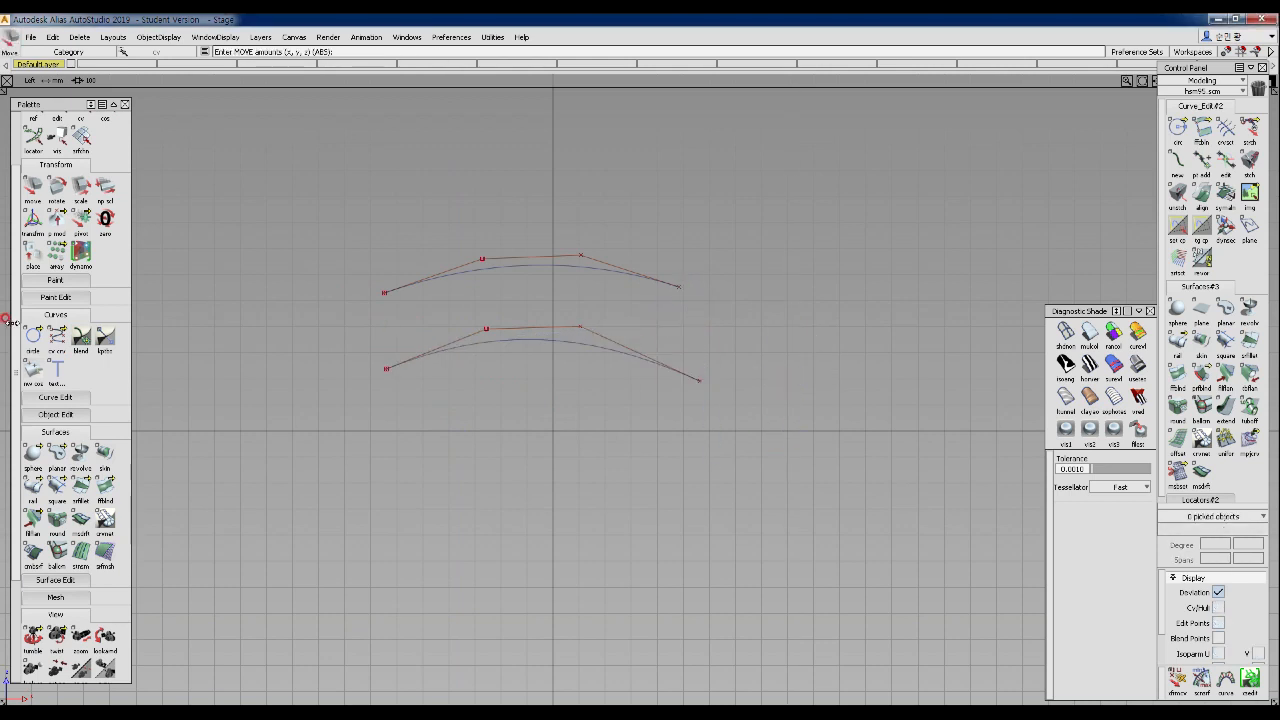
# - Switch the curve tool back to edit point curve, and delete the lower CV curve
pyautogui.moveTo(54, 334); pyautogui.dragTo(106, 344)
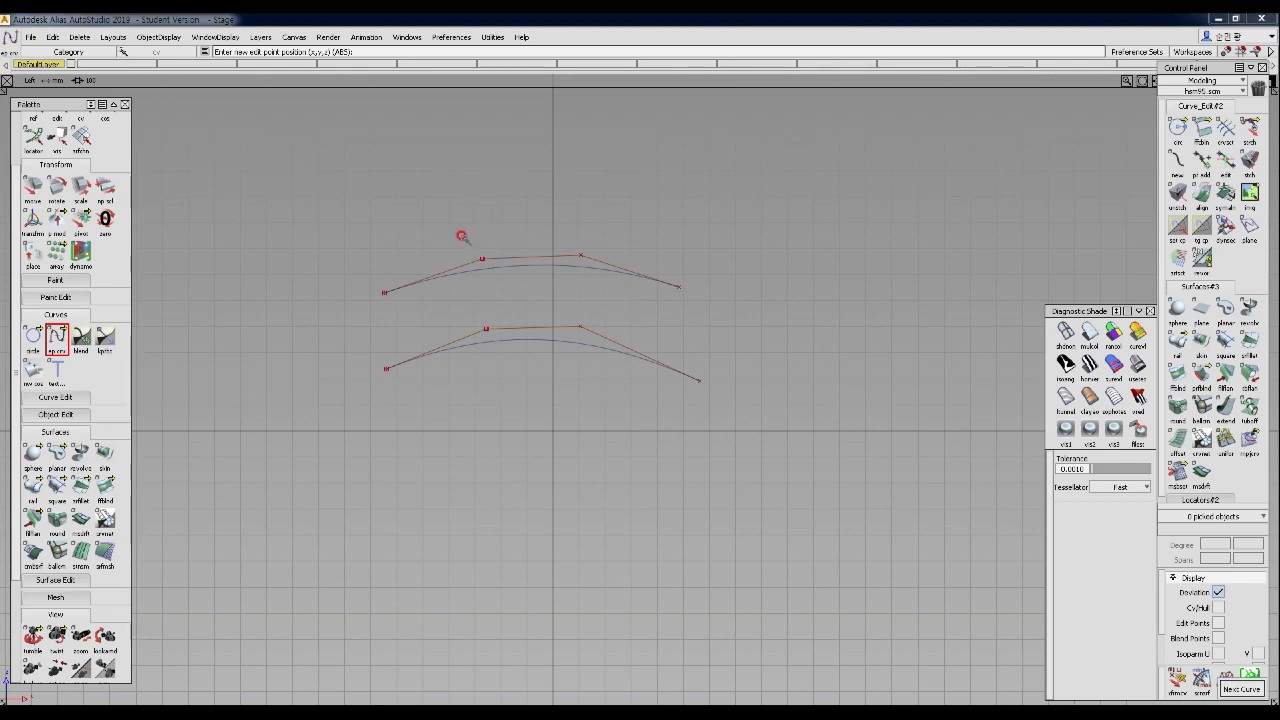
pyautogui.keyDown('ctrl'); pyautogui.keyDown('shift'); pyautogui.moveTo(446, 227); pyautogui.dragTo(492, 244); pyautogui.keyUp('shift'); pyautogui.keyUp('ctrl')
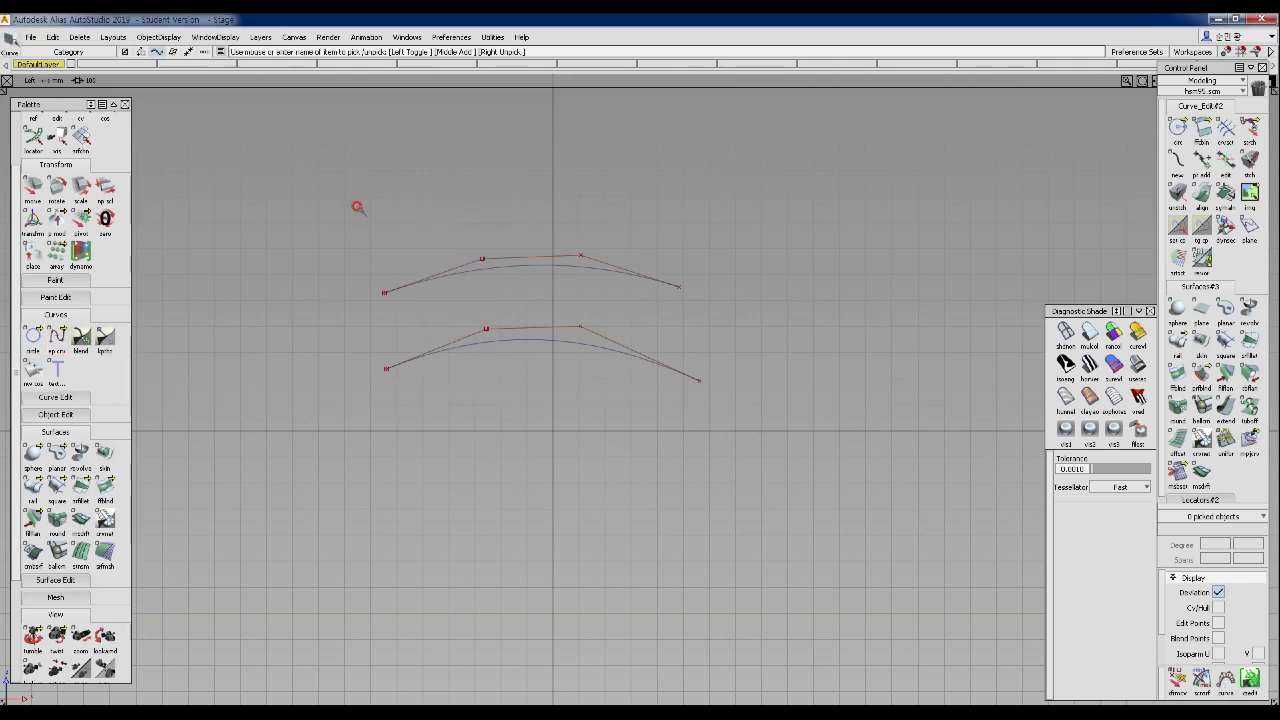
pyautogui.moveTo(391, 296); pyautogui.dragTo(633, 450)
pyautogui.press('Delete')
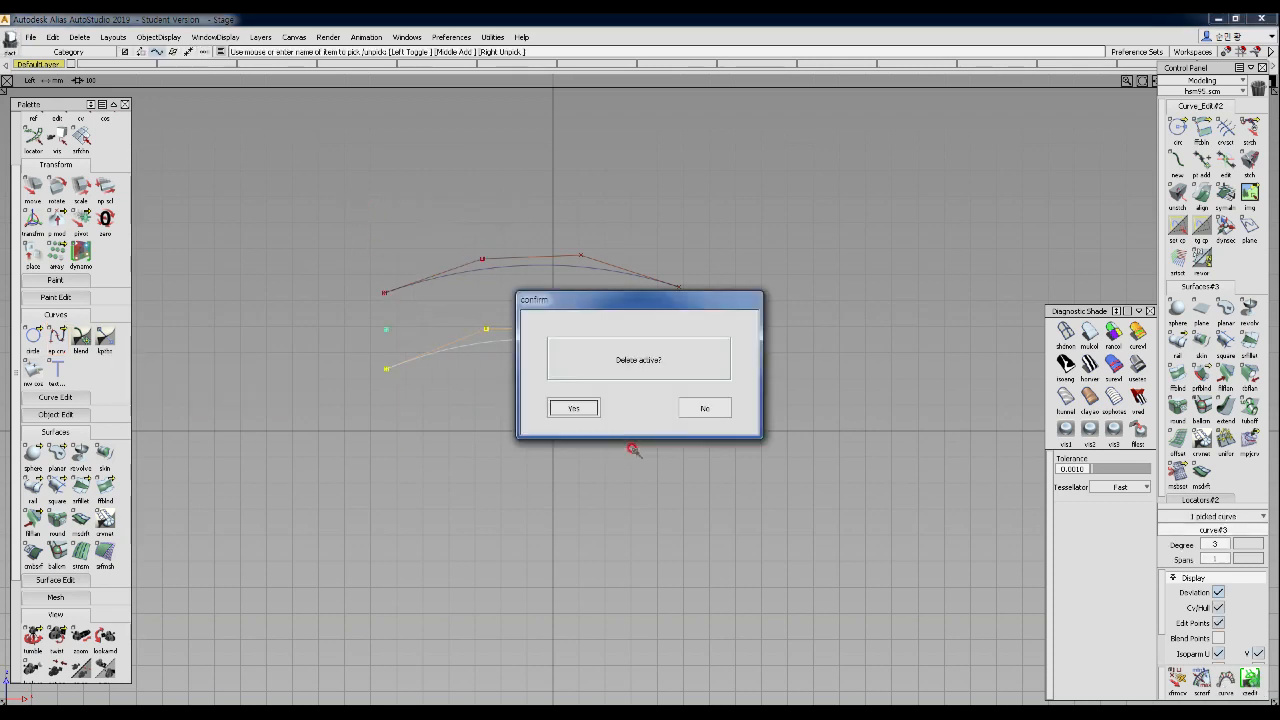
pyautogui.press('Return')
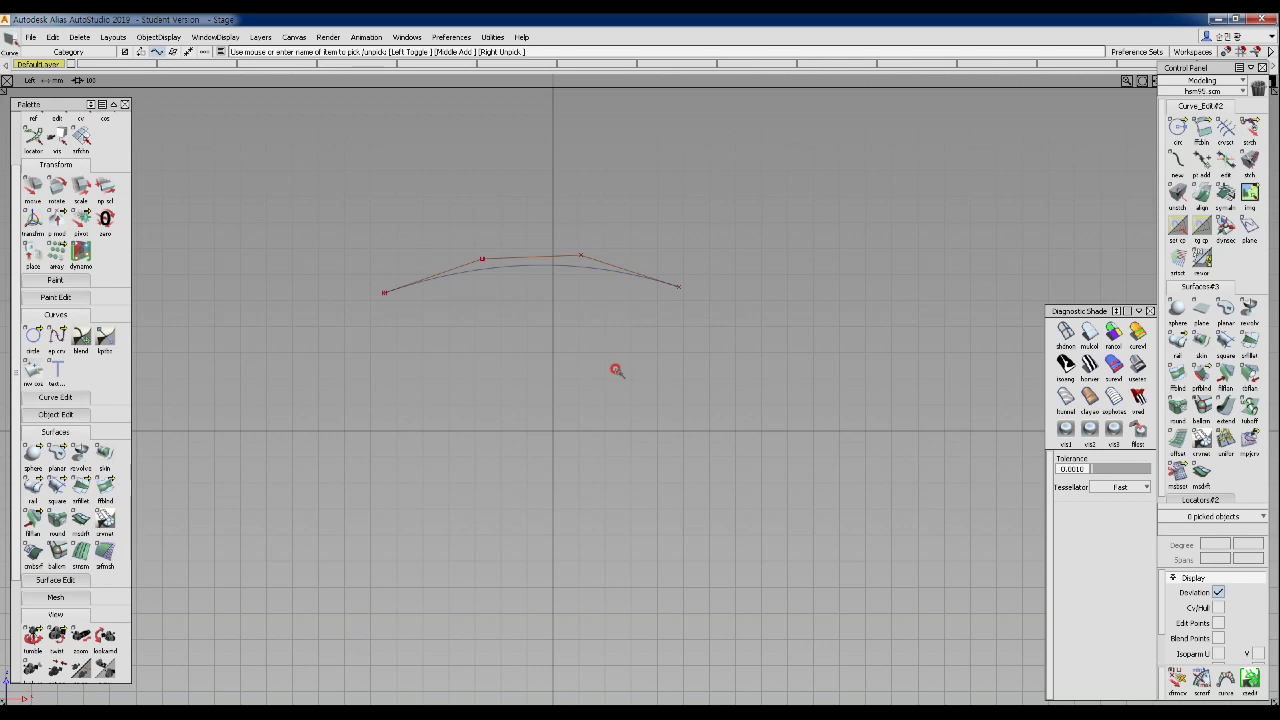
# - Compare the pick marking menu with the Palette's Pick section, activating Pick CV and Pick Object
pyautogui.keyDown('ctrl'); pyautogui.keyDown('shift'); pyautogui.click(574, 333); pyautogui.keyUp('shift'); pyautogui.keyUp('ctrl')
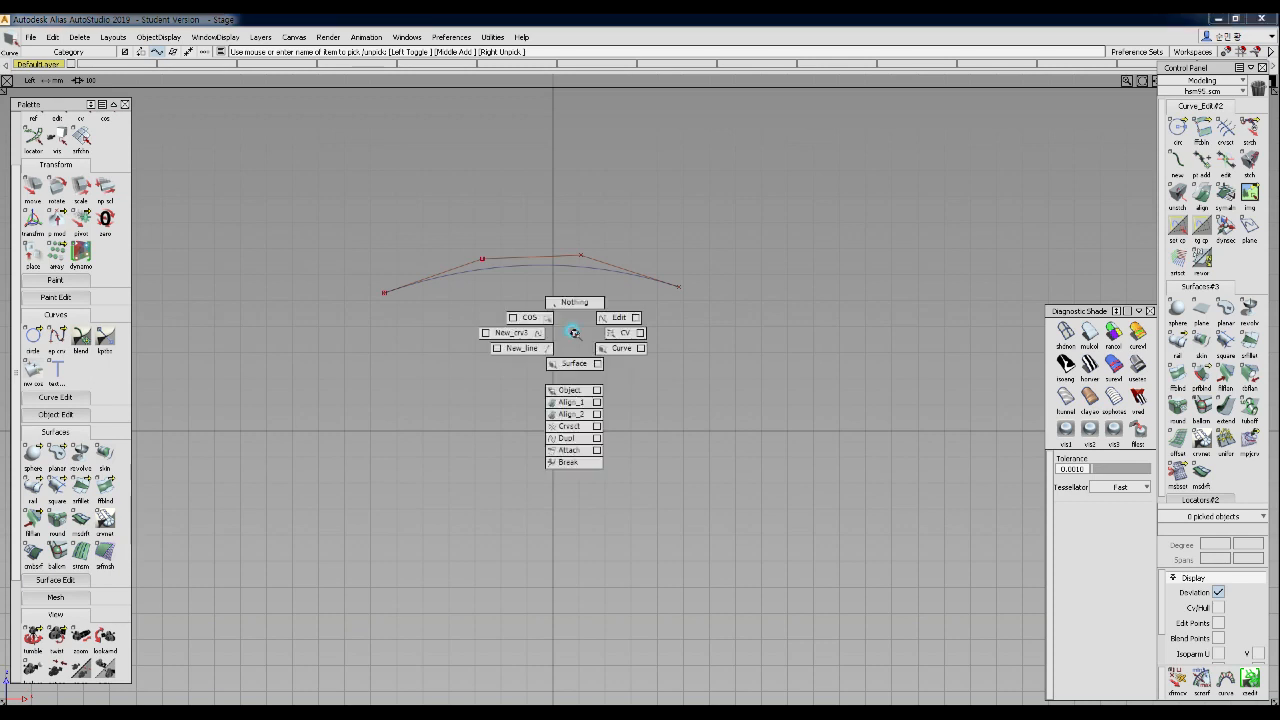
pyautogui.moveTo(15, 214); pyautogui.dragTo(15, 140)
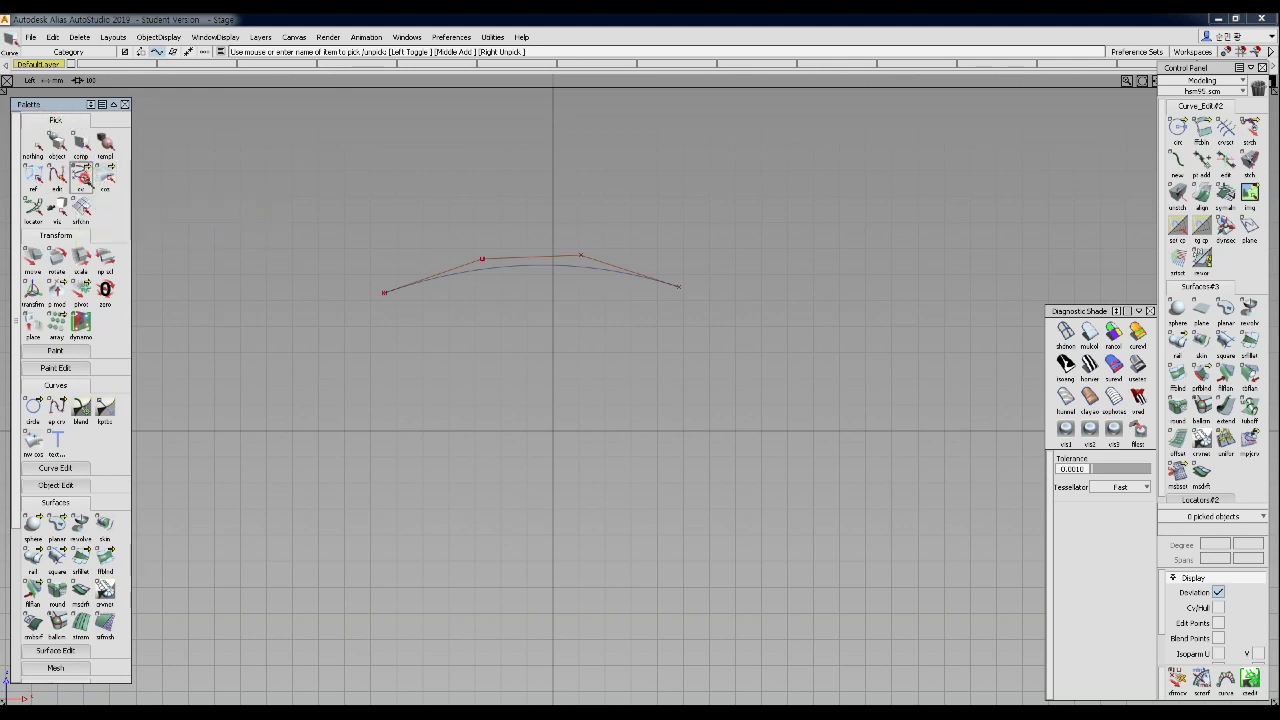
pyautogui.click(80, 180)
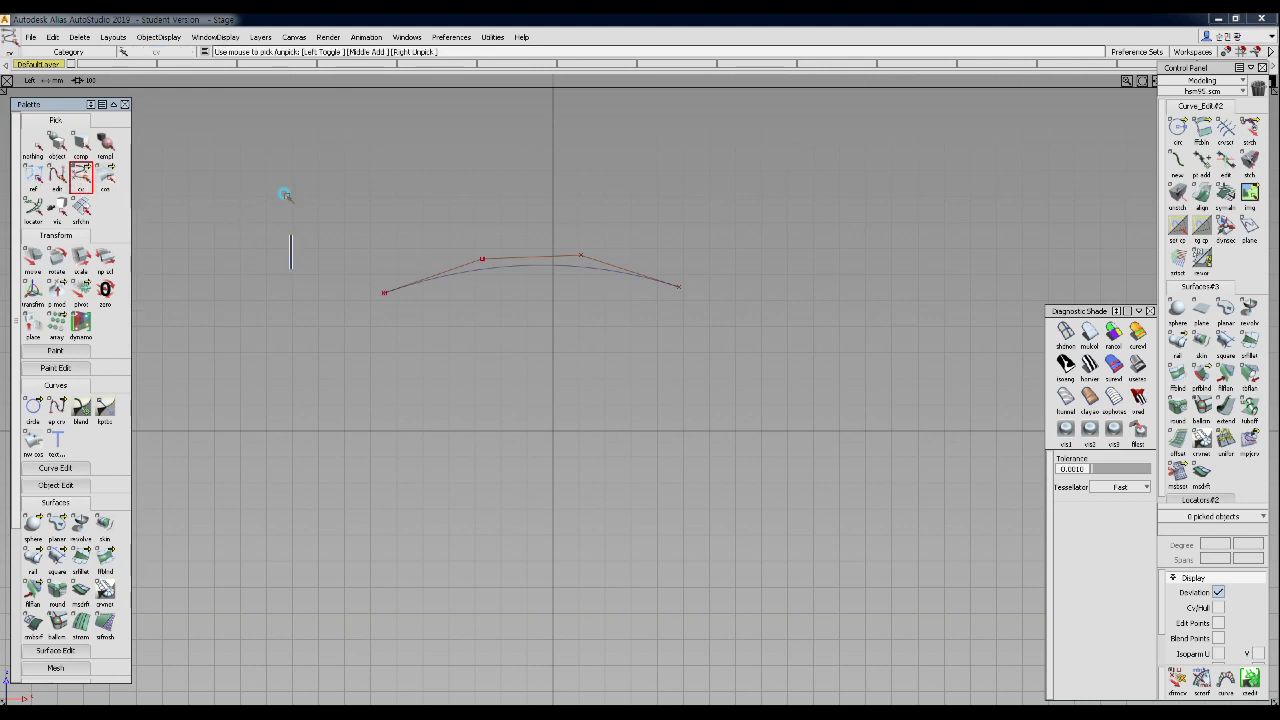
pyautogui.keyDown('ctrl'); pyautogui.keyDown('shift'); pyautogui.click(307, 216); pyautogui.keyUp('shift'); pyautogui.keyUp('ctrl')
pyautogui.moveTo(307, 216)
pyautogui.keyDown('ctrl'); pyautogui.keyDown('shift'); pyautogui.mouseDown()
pyautogui.moveTo(302, 195)
pyautogui.moveTo(285, 224)
pyautogui.moveTo(355, 215)
pyautogui.moveTo(306, 206)
pyautogui.moveTo(320, 217)
pyautogui.mouseUp(); pyautogui.keyUp('shift'); pyautogui.keyUp('ctrl')
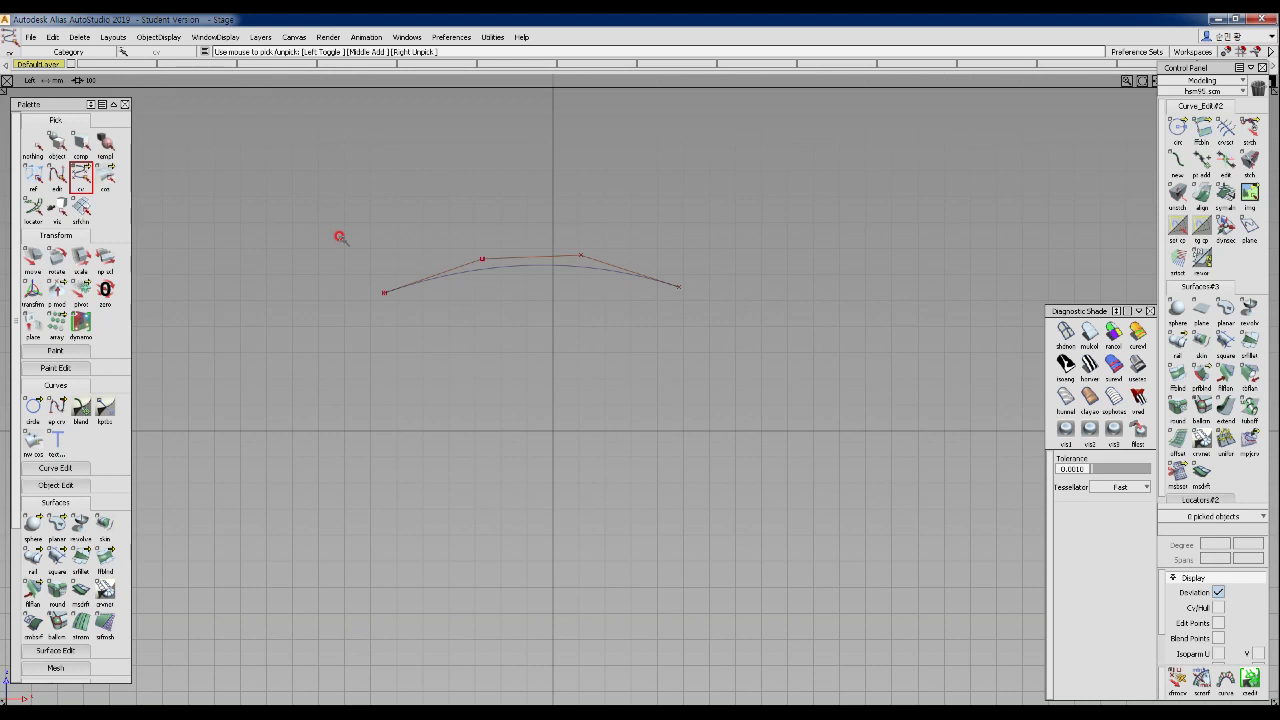
pyautogui.keyDown('ctrl'); pyautogui.keyDown('shift'); pyautogui.moveTo(340, 237); pyautogui.dragTo(341, 291); pyautogui.keyUp('shift'); pyautogui.keyUp('ctrl')
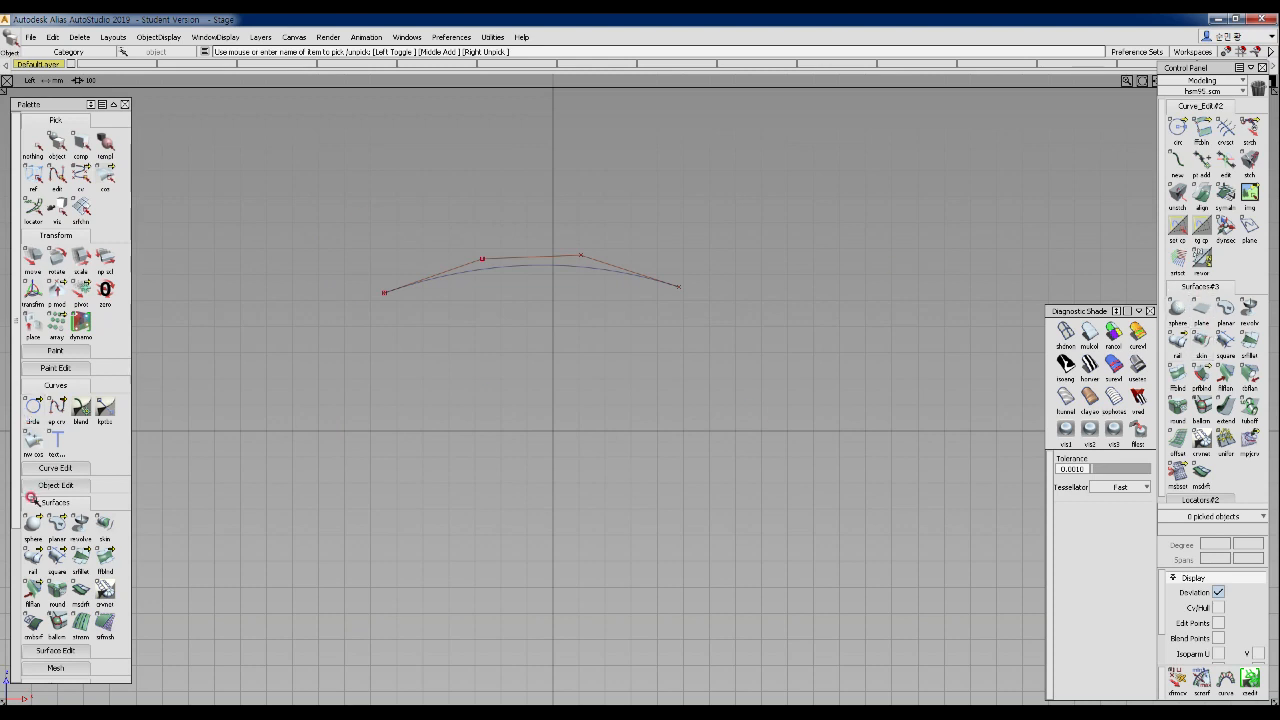
# - Create a cube primitive at the origin, scale it up, and unpick it in the perspective view
pyautogui.moveTo(31, 522); pyautogui.dragTo(157, 528)
pyautogui.click(486, 400)
pyautogui.keyDown('ctrl'); pyautogui.keyDown('shift'); pyautogui.moveTo(486, 471); pyautogui.dragTo(583, 449); pyautogui.keyUp('shift'); pyautogui.keyUp('ctrl')
pyautogui.keyDown('ctrl'); pyautogui.keyDown('shift'); pyautogui.moveTo(583, 449); pyautogui.dragTo(792, 287, button='middle'); pyautogui.keyUp('shift'); pyautogui.keyUp('ctrl')
pyautogui.keyDown('alt'); pyautogui.keyDown('shift'); pyautogui.moveTo(363, 357); pyautogui.dragTo(271, 483); pyautogui.keyUp('shift'); pyautogui.keyUp('alt')
pyautogui.keyDown('alt'); pyautogui.keyDown('shift'); pyautogui.moveTo(482, 496); pyautogui.dragTo(636, 440, button='middle'); pyautogui.keyUp('shift'); pyautogui.keyUp('alt')
pyautogui.keyDown('ctrl'); pyautogui.keyDown('shift'); pyautogui.moveTo(289, 466); pyautogui.dragTo(250, 290); pyautogui.keyUp('shift'); pyautogui.keyUp('ctrl')
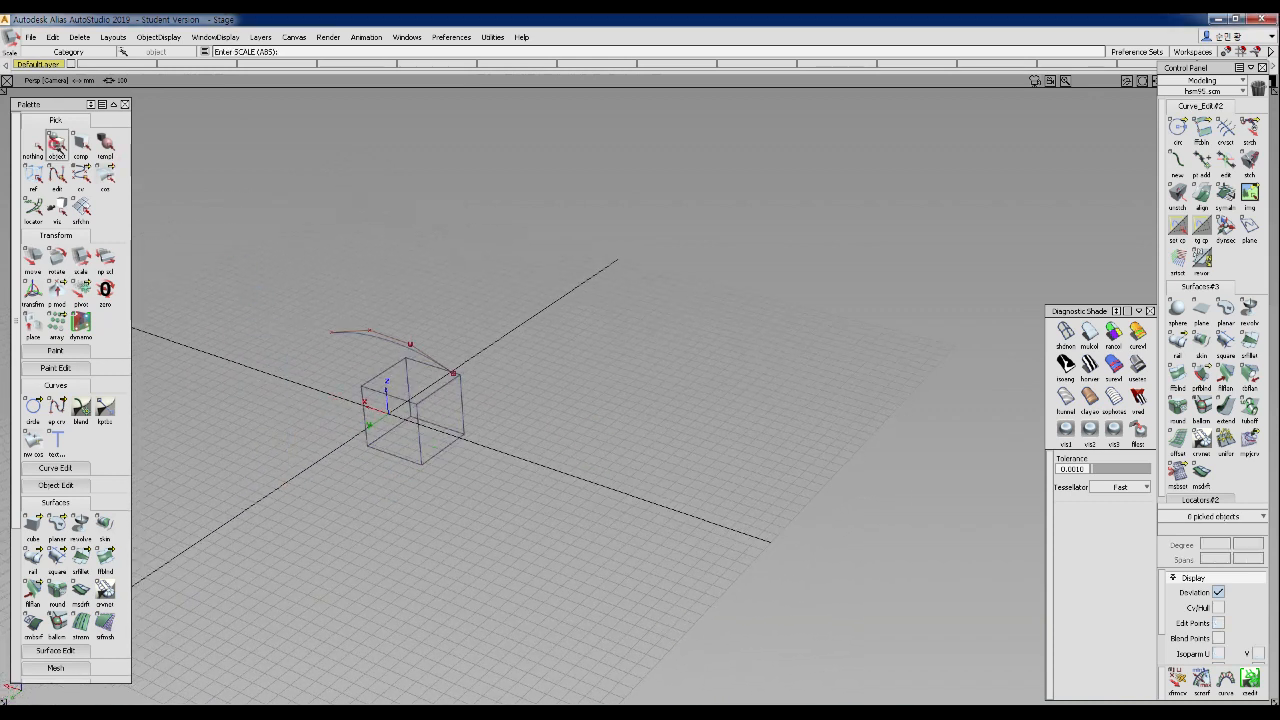
# - Pick the whole cube with Pick Object, apply diagnostic shading, and move it up above the grid
pyautogui.click(56, 145)
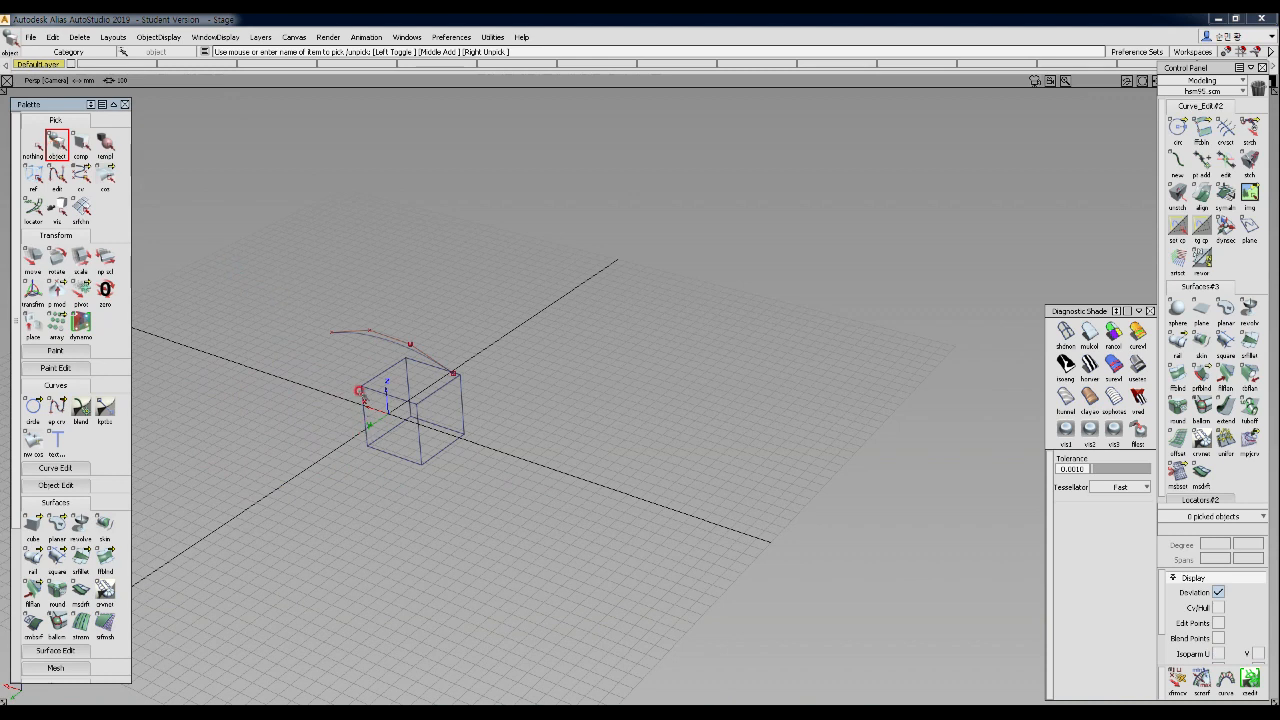
pyautogui.click(361, 393)
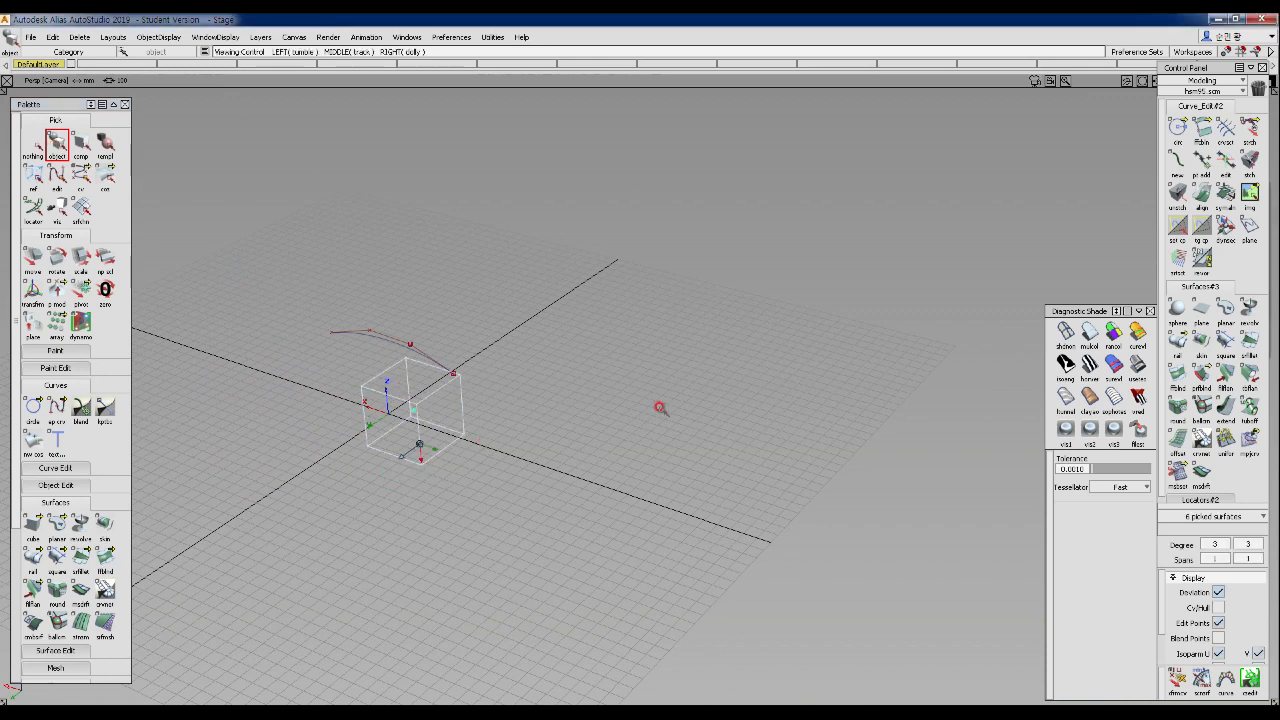
pyautogui.click(1066, 333)
pyautogui.moveTo(505, 440)
pyautogui.keyDown('alt'); pyautogui.keyDown('shift'); pyautogui.mouseDown()
pyautogui.moveTo(561, 468)
pyautogui.moveTo(580, 451)
pyautogui.moveTo(573, 262)
pyautogui.moveTo(586, 343)
pyautogui.moveTo(451, 338)
pyautogui.moveTo(517, 426)
pyautogui.mouseUp(); pyautogui.keyUp('shift'); pyautogui.keyUp('alt')
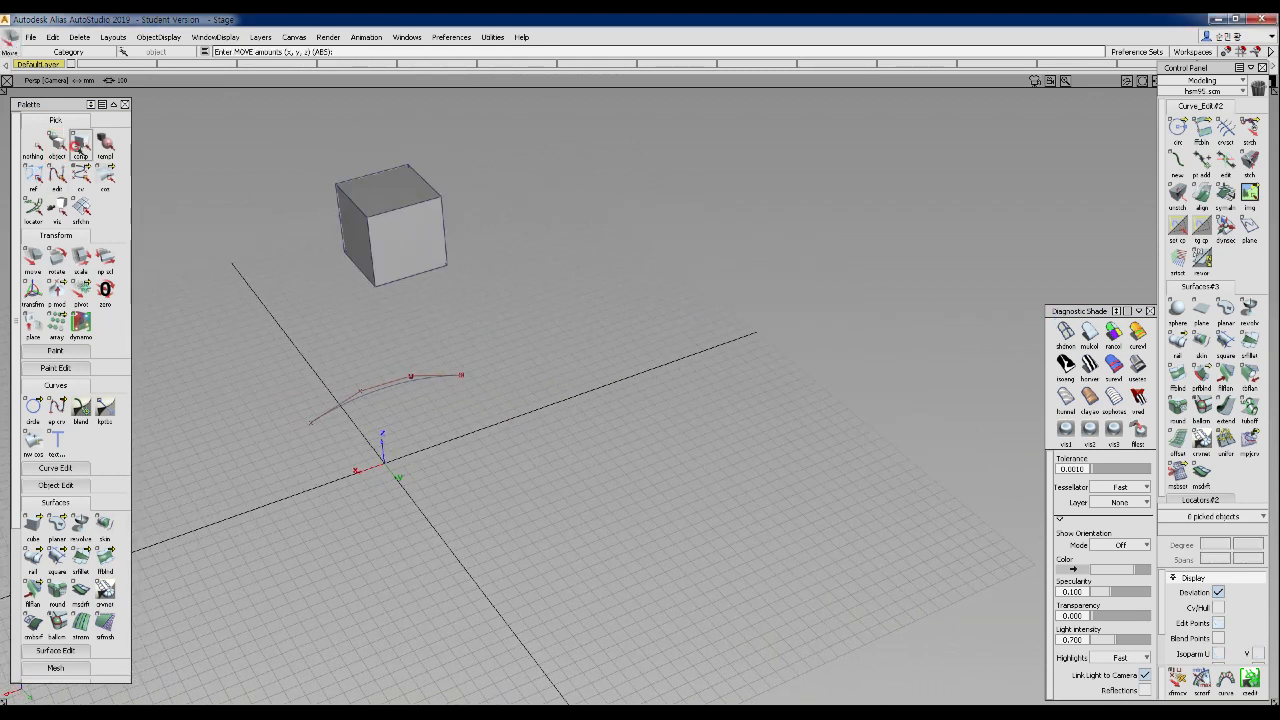
# - Set the Pick Component options to pick only Surfaces, with Curves turned off
pyautogui.doubleClick(80, 146)
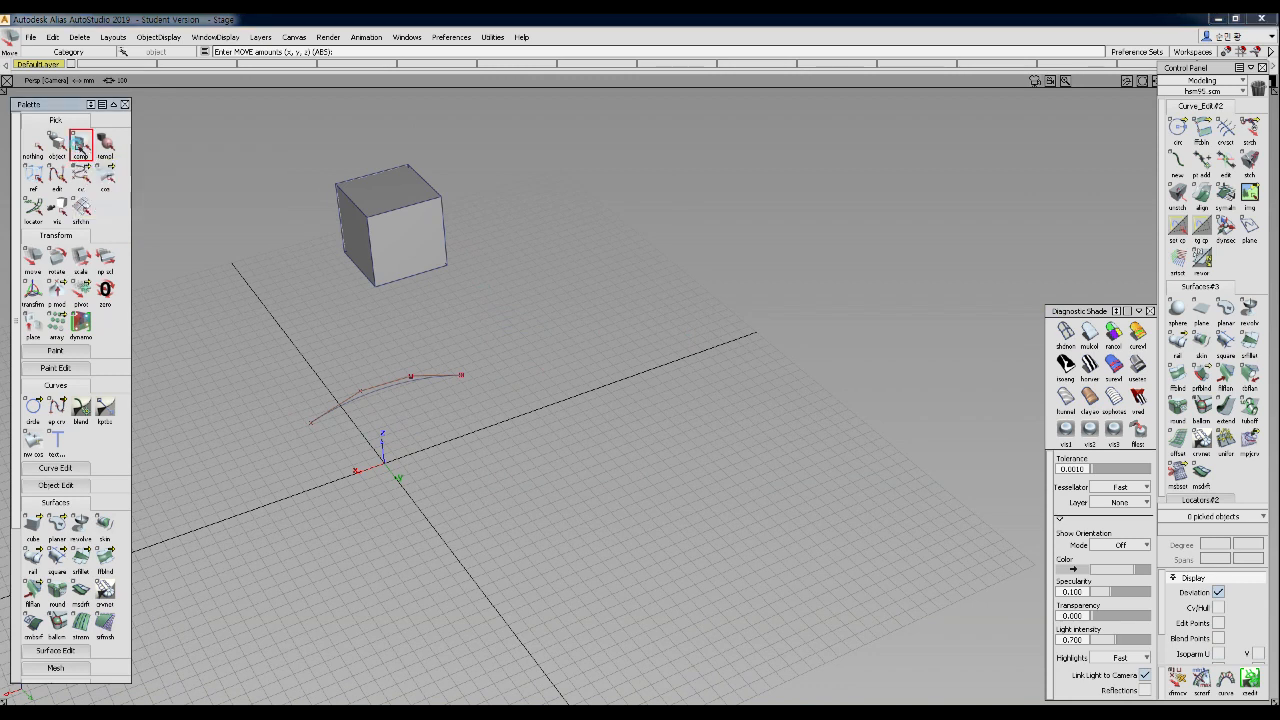
pyautogui.click(608, 229)
pyautogui.click(608, 245)
pyautogui.click(608, 244)
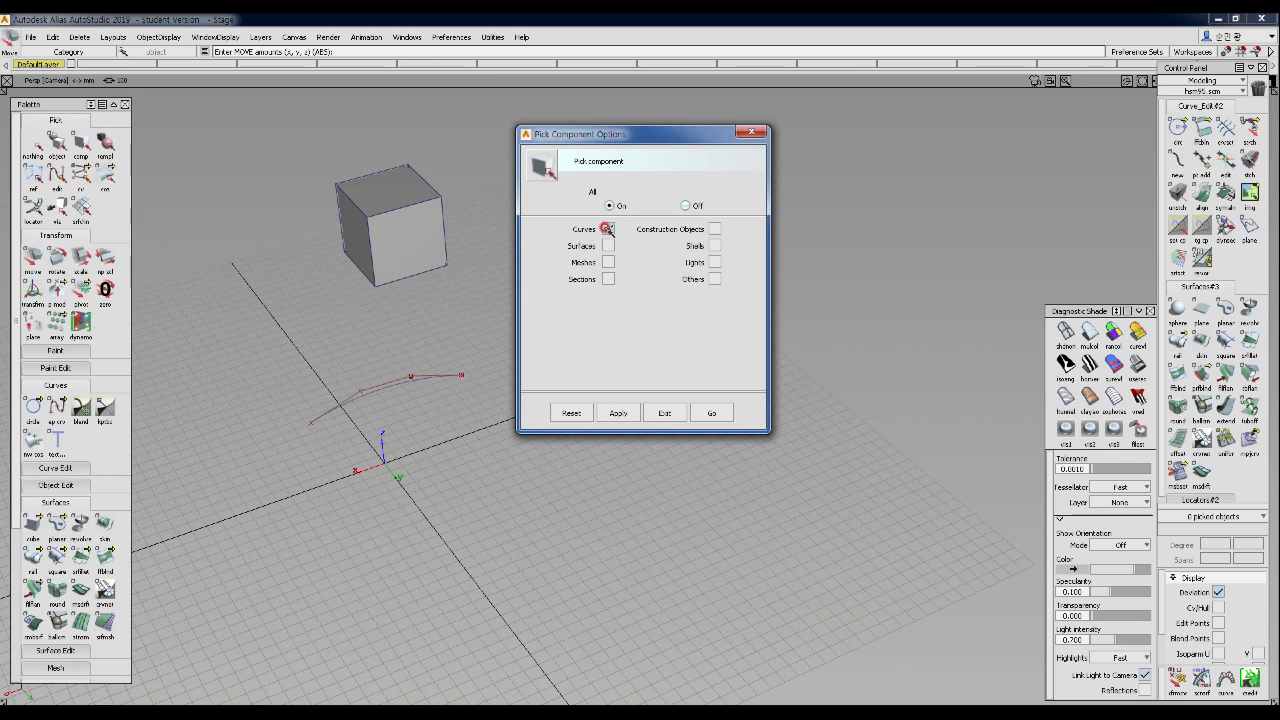
pyautogui.click(608, 242)
pyautogui.click(608, 230)
pyautogui.click(714, 413)
pyautogui.click(608, 245)
pyautogui.click(752, 132)
# - Pick a single face of the cube with Pick Surface, move it away from the cube, and undo the move
pyautogui.keyDown('ctrl'); pyautogui.keyDown('shift'); pyautogui.moveTo(586, 251); pyautogui.dragTo(586, 280); pyautogui.keyUp('shift'); pyautogui.keyUp('ctrl')
pyautogui.click(412, 242)
pyautogui.keyDown('ctrl'); pyautogui.keyDown('shift'); pyautogui.moveTo(486, 346); pyautogui.dragTo(490, 292); pyautogui.keyUp('shift'); pyautogui.keyUp('ctrl')
pyautogui.moveTo(490, 292); pyautogui.dragTo(671, 312)
pyautogui.hotkey('ctrl', 'z')
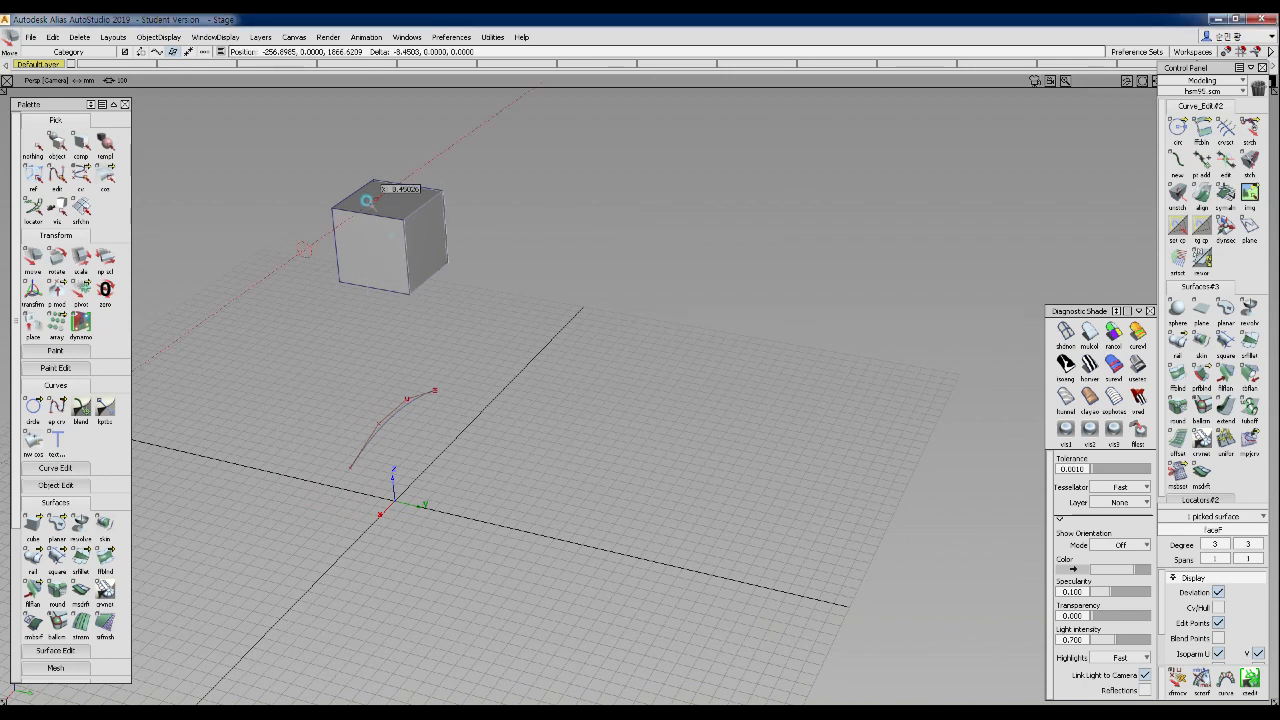
pyautogui.click(474, 280)
# - Use Pick Surface to box-pick across the cube and pick a single face, and clear the selection
pyautogui.keyDown('ctrl'); pyautogui.keyDown('shift'); pyautogui.moveTo(443, 163); pyautogui.dragTo(449, 195); pyautogui.keyUp('shift'); pyautogui.keyUp('ctrl')
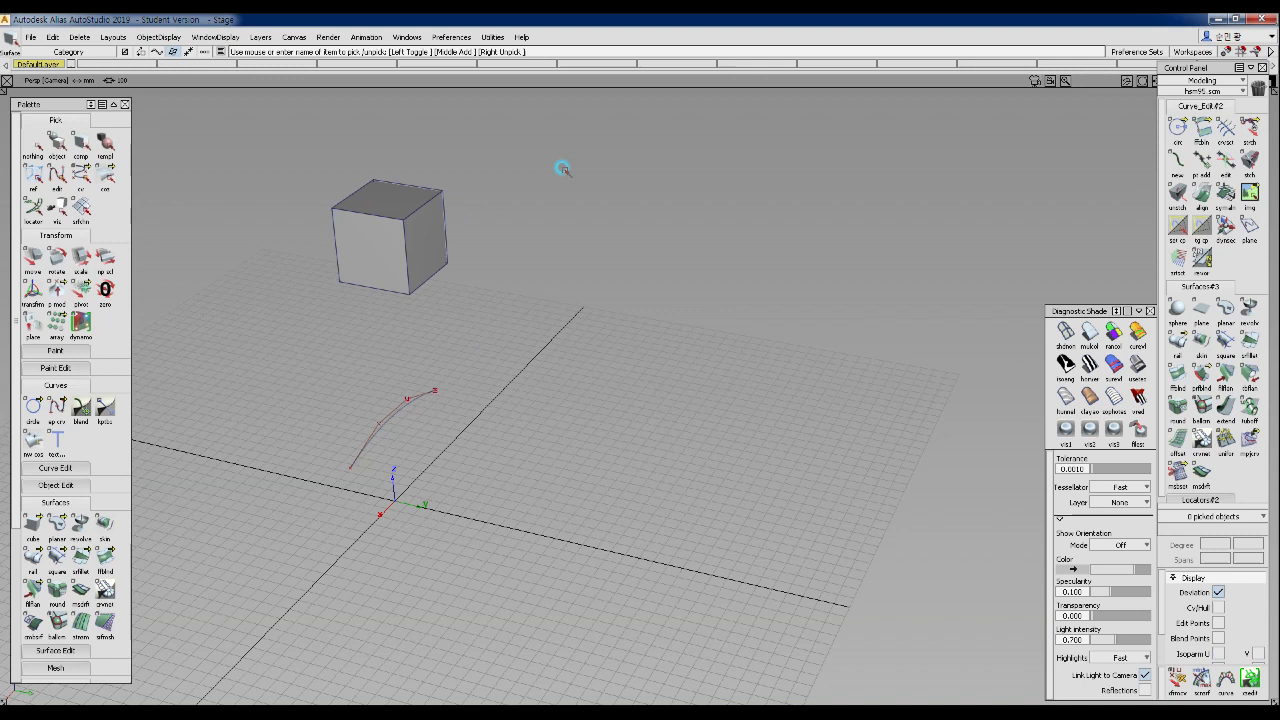
pyautogui.moveTo(615, 140); pyautogui.dragTo(233, 333)
pyautogui.keyDown('alt'); pyautogui.keyDown('shift'); pyautogui.moveTo(423, 323); pyautogui.dragTo(408, 354); pyautogui.keyUp('shift'); pyautogui.keyUp('alt')
pyautogui.click(408, 354)
pyautogui.keyDown('ctrl'); pyautogui.keyDown('shift'); pyautogui.moveTo(509, 206); pyautogui.dragTo(515, 264); pyautogui.keyUp('shift'); pyautogui.keyUp('ctrl')
pyautogui.click(433, 240)
pyautogui.keyDown('alt'); pyautogui.keyDown('shift'); pyautogui.moveTo(440, 294); pyautogui.dragTo(613, 318); pyautogui.keyUp('shift'); pyautogui.keyUp('alt')
pyautogui.moveTo(517, 309)
pyautogui.keyDown('ctrl'); pyautogui.keyDown('shift'); pyautogui.mouseDown()
pyautogui.moveTo(518, 214)
pyautogui.moveTo(537, 205)
pyautogui.moveTo(533, 256)
pyautogui.moveTo(530, 219)
pyautogui.moveTo(537, 240)
pyautogui.moveTo(558, 202)
pyautogui.moveTo(587, 220)
pyautogui.mouseUp(); pyautogui.keyUp('shift'); pyautogui.keyUp('ctrl')
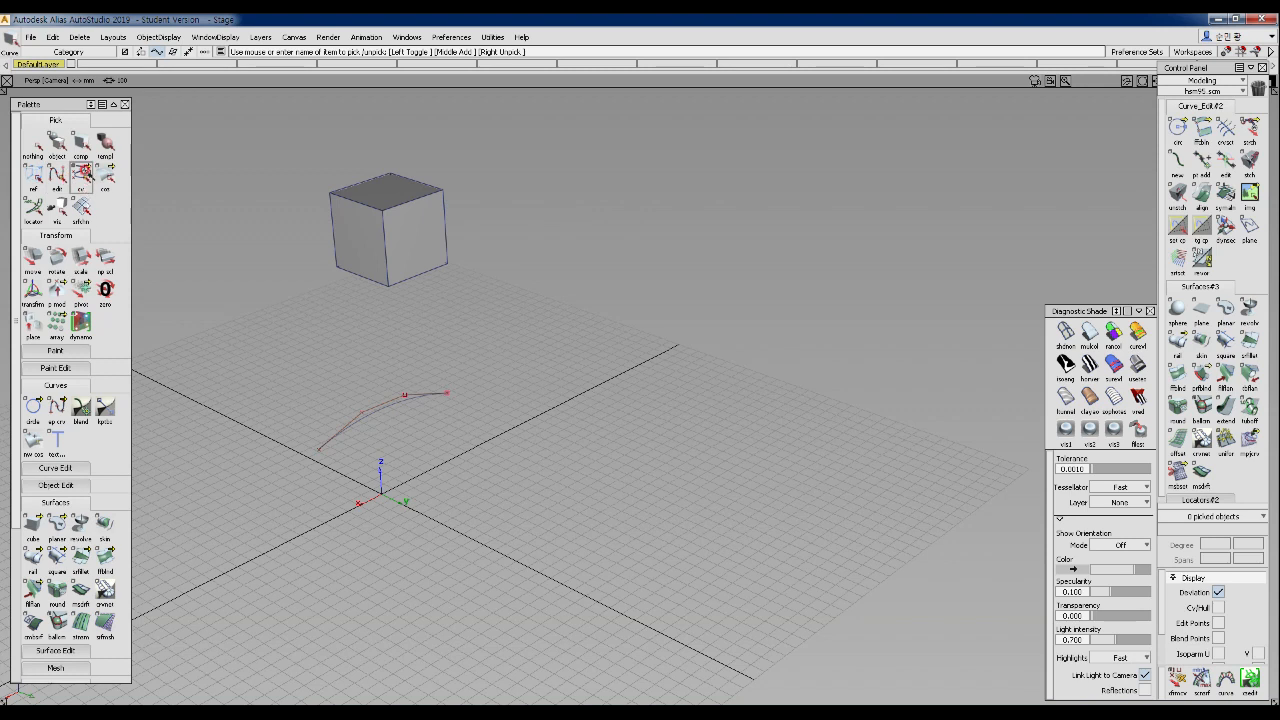
# - Review the Pick Component options, box-pick the arched curve with Pick Curve, and unpick it
pyautogui.doubleClick(78, 143)
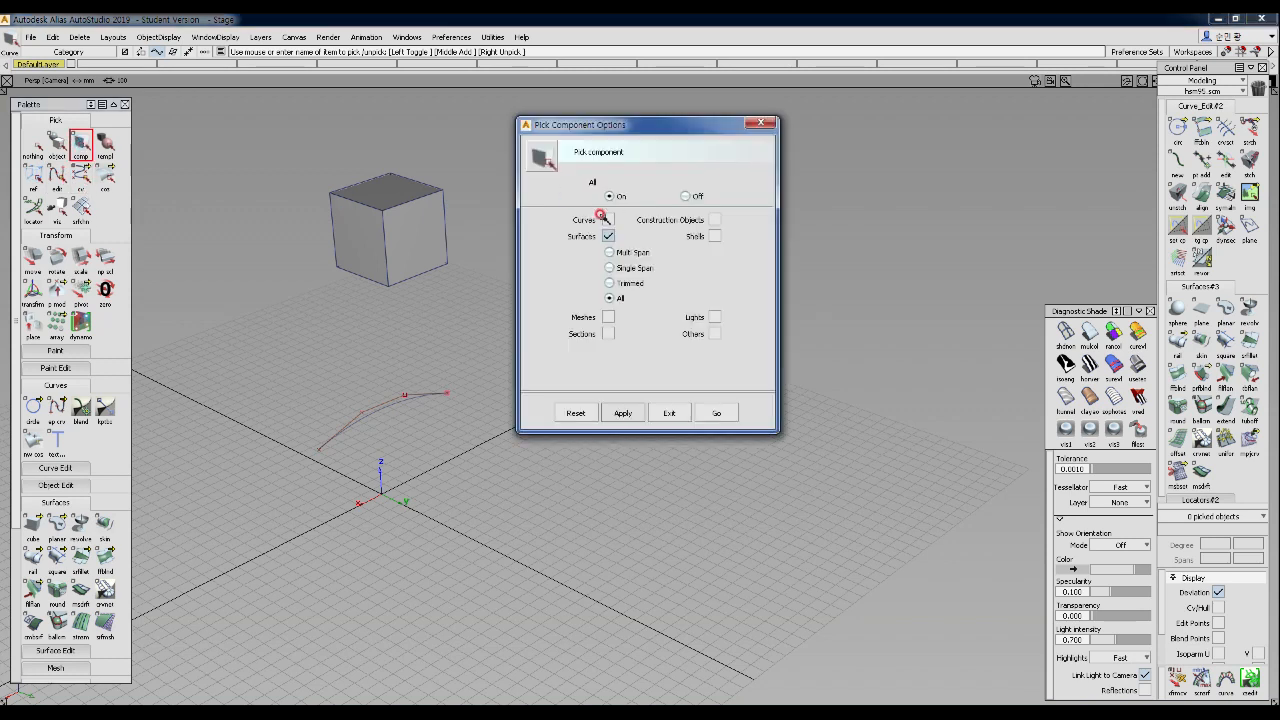
pyautogui.click(716, 413)
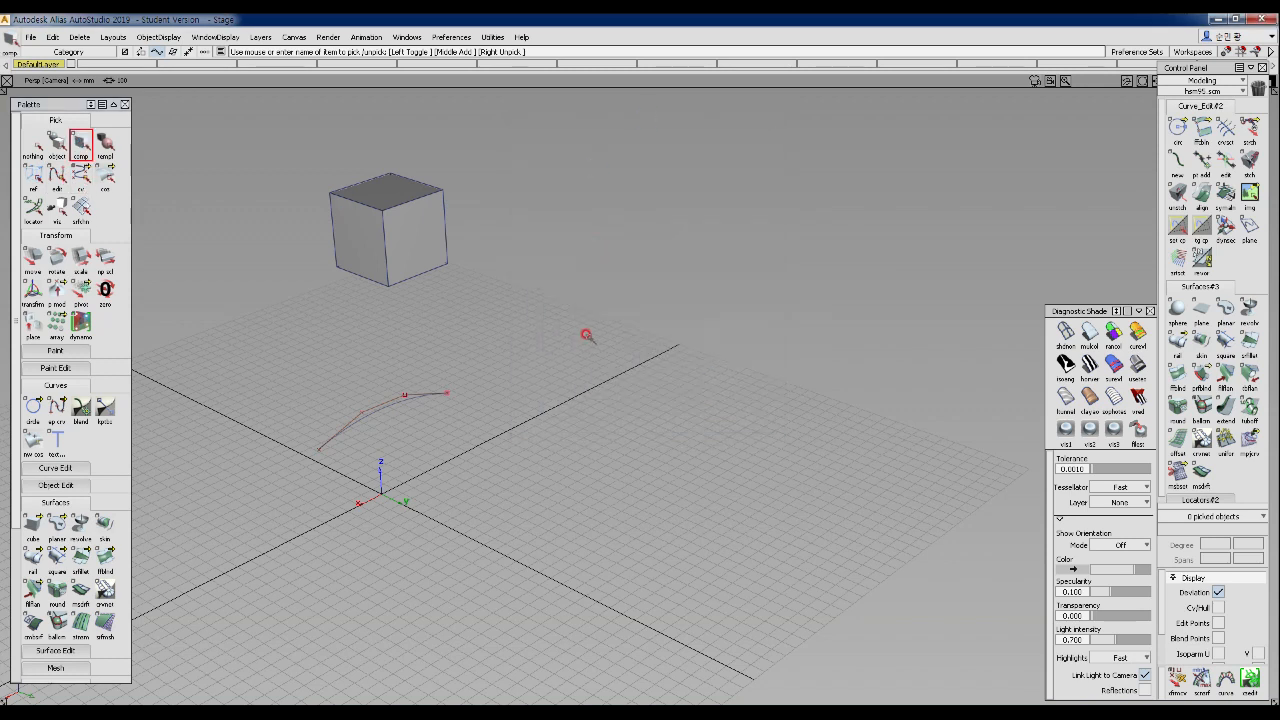
pyautogui.keyDown('ctrl'); pyautogui.keyDown('shift'); pyautogui.moveTo(518, 316); pyautogui.dragTo(558, 328); pyautogui.keyUp('shift'); pyautogui.keyUp('ctrl')
pyautogui.moveTo(329, 331); pyautogui.dragTo(525, 488)
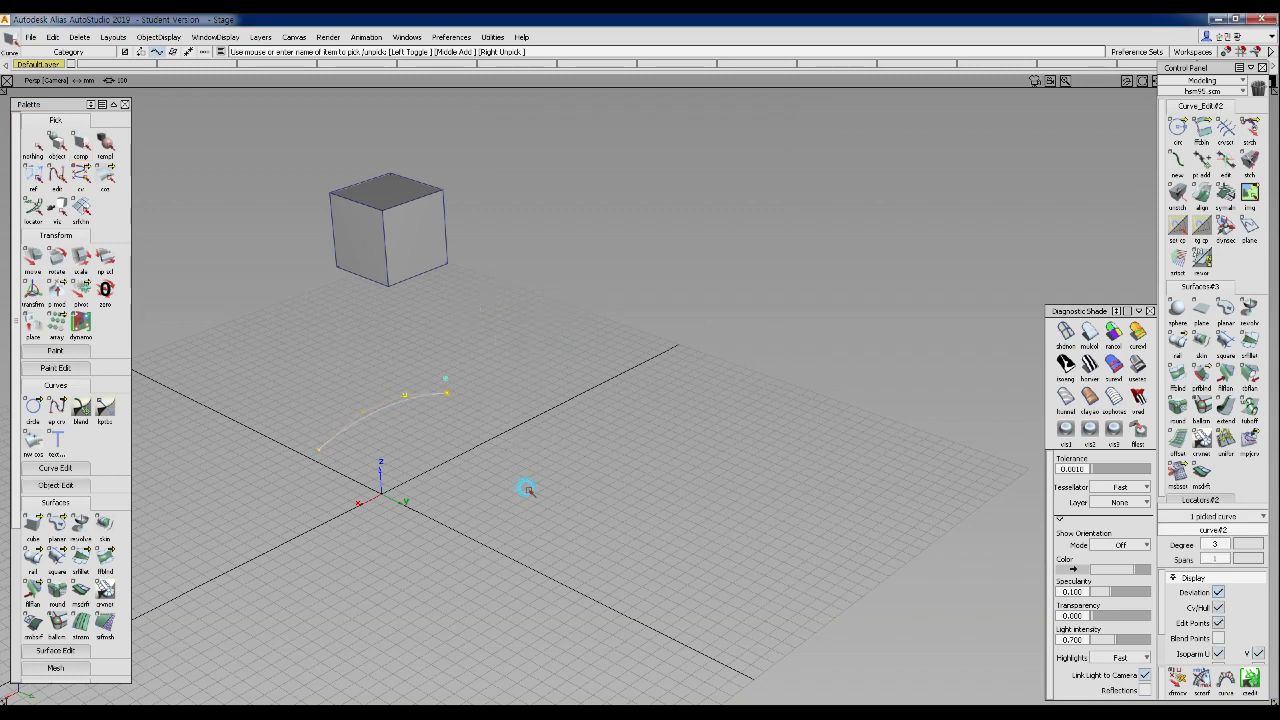
pyautogui.moveTo(512, 440); pyautogui.dragTo(526, 344)
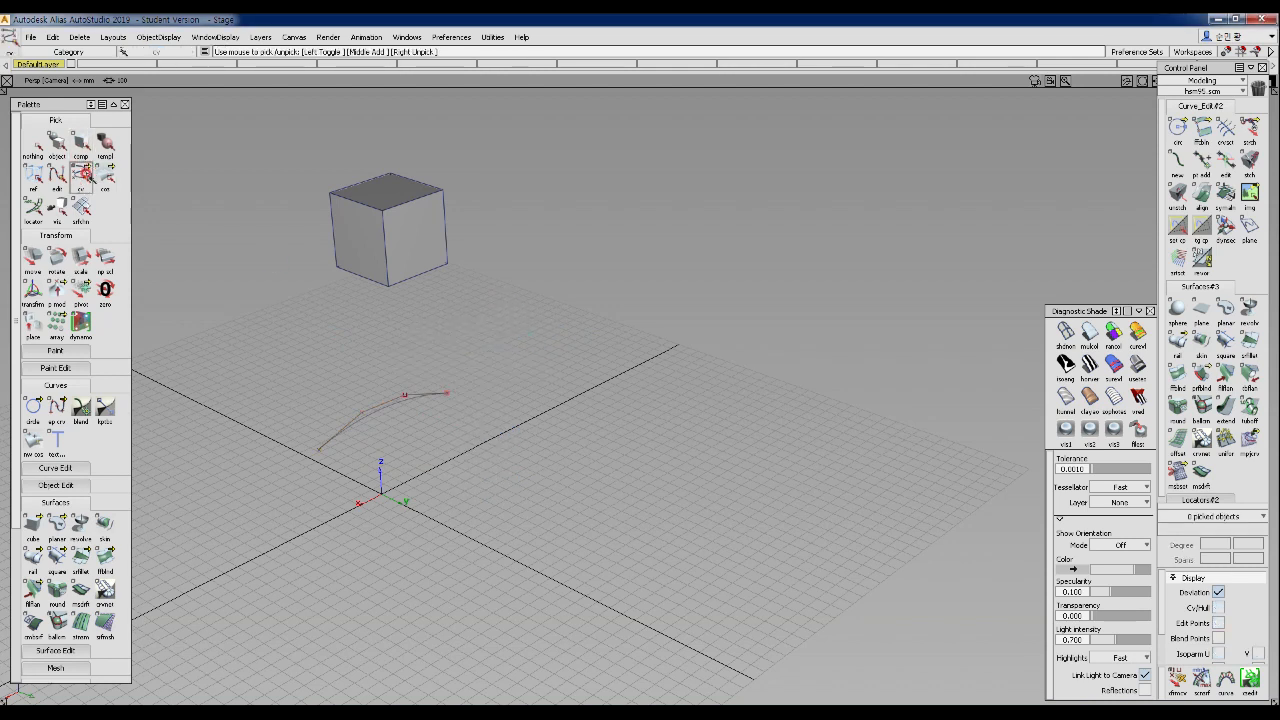
# - Use Pick CV to pick and unpick individual CVs along the arched curve, trying both toggle and unpick selection boxes
pyautogui.click(76, 179)
pyautogui.moveTo(426, 364); pyautogui.dragTo(503, 431)
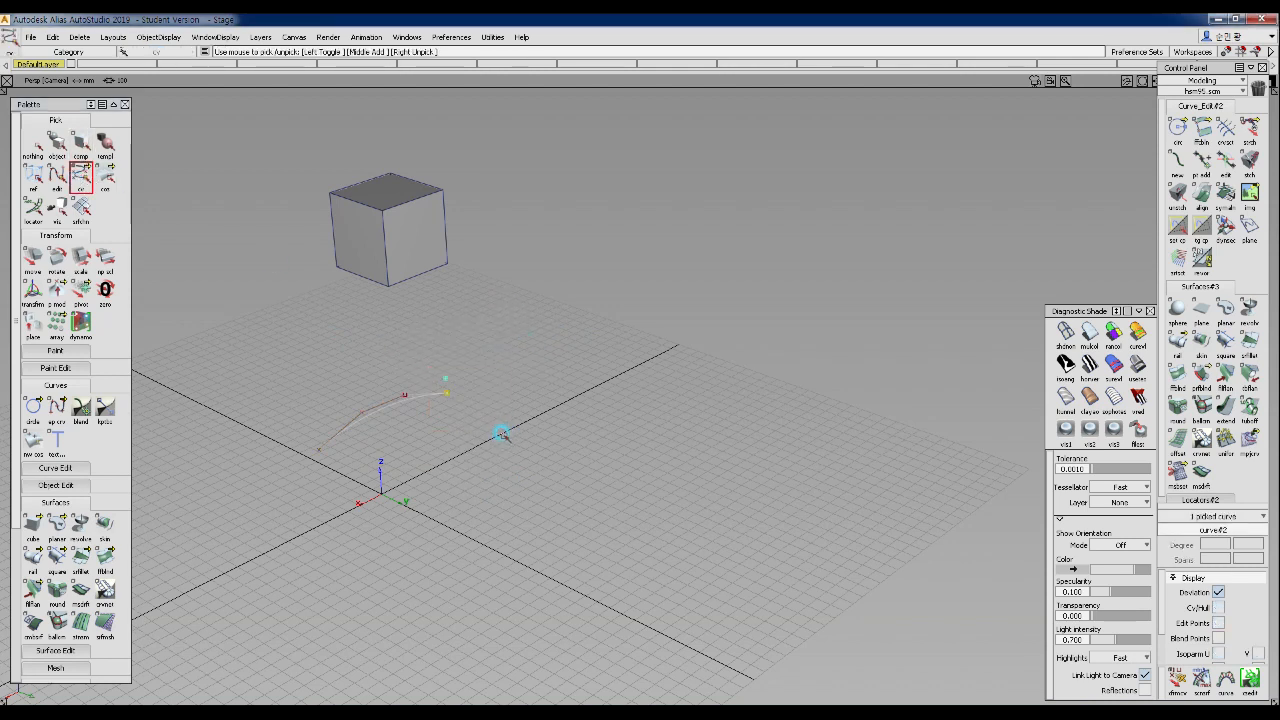
pyautogui.moveTo(380, 362); pyautogui.dragTo(427, 423)
pyautogui.moveTo(345, 414); pyautogui.dragTo(288, 478)
pyautogui.moveTo(280, 423); pyautogui.dragTo(374, 508, button='right')
pyautogui.moveTo(255, 400); pyautogui.dragTo(351, 503)
pyautogui.moveTo(277, 413); pyautogui.dragTo(363, 515, button='right')
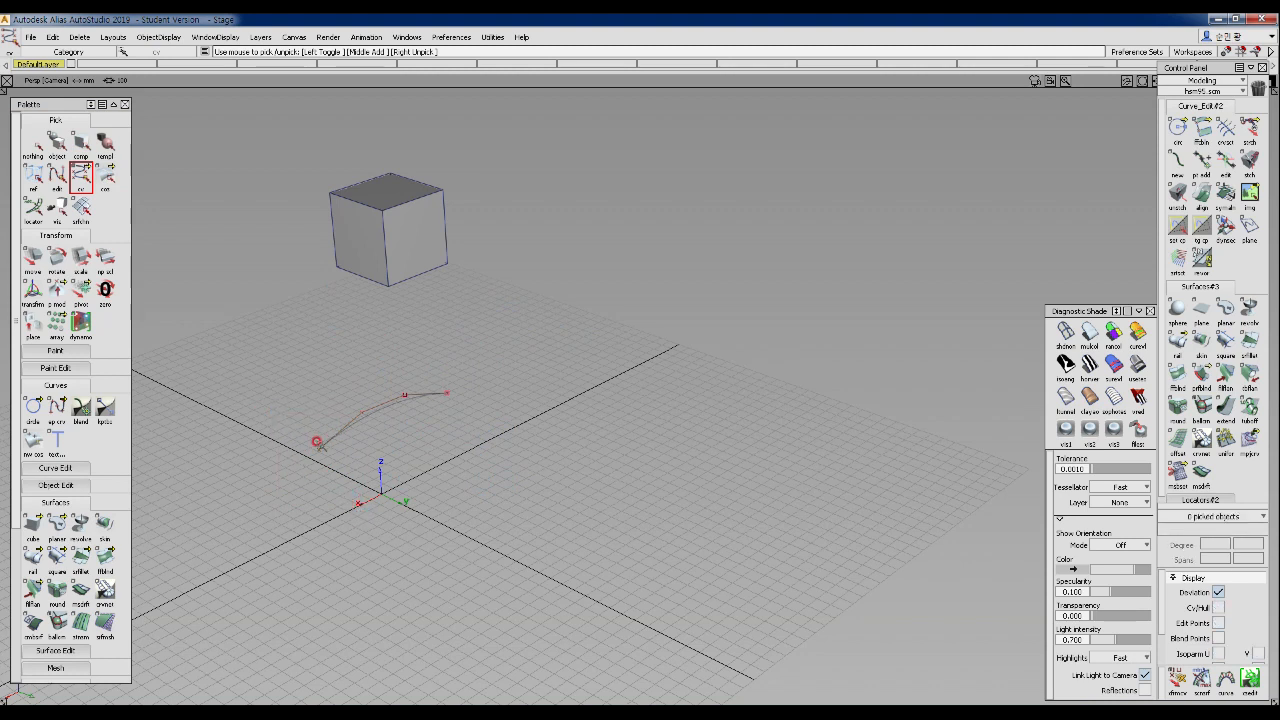
pyautogui.moveTo(325, 468); pyautogui.dragTo(360, 504)
pyautogui.click(360, 410)
pyautogui.click(401, 550)
# - Box-pick the arched curve's two upper middle CVs one after the other in the Left view with Pick CV
pyautogui.keyDown('ctrl'); pyautogui.keyDown('shift'); pyautogui.moveTo(448, 440); pyautogui.dragTo(509, 408, button='right'); pyautogui.keyUp('shift'); pyautogui.keyUp('ctrl')
pyautogui.keyDown('alt'); pyautogui.keyDown('shift'); pyautogui.moveTo(510, 410); pyautogui.dragTo(557, 437, button='middle'); pyautogui.keyUp('shift'); pyautogui.keyUp('alt')
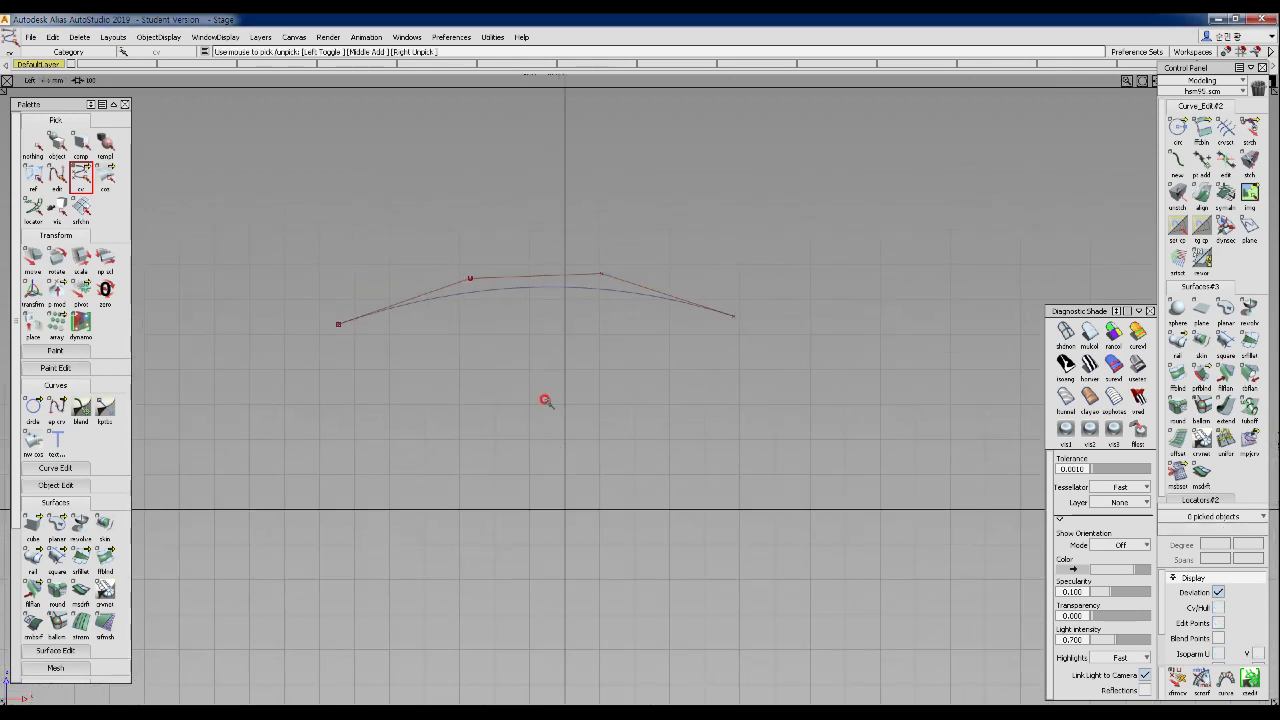
pyautogui.keyDown('ctrl'); pyautogui.keyDown('shift'); pyautogui.moveTo(457, 290); pyautogui.dragTo(484, 290); pyautogui.keyUp('shift'); pyautogui.keyUp('ctrl')
pyautogui.moveTo(421, 240); pyautogui.dragTo(501, 311)
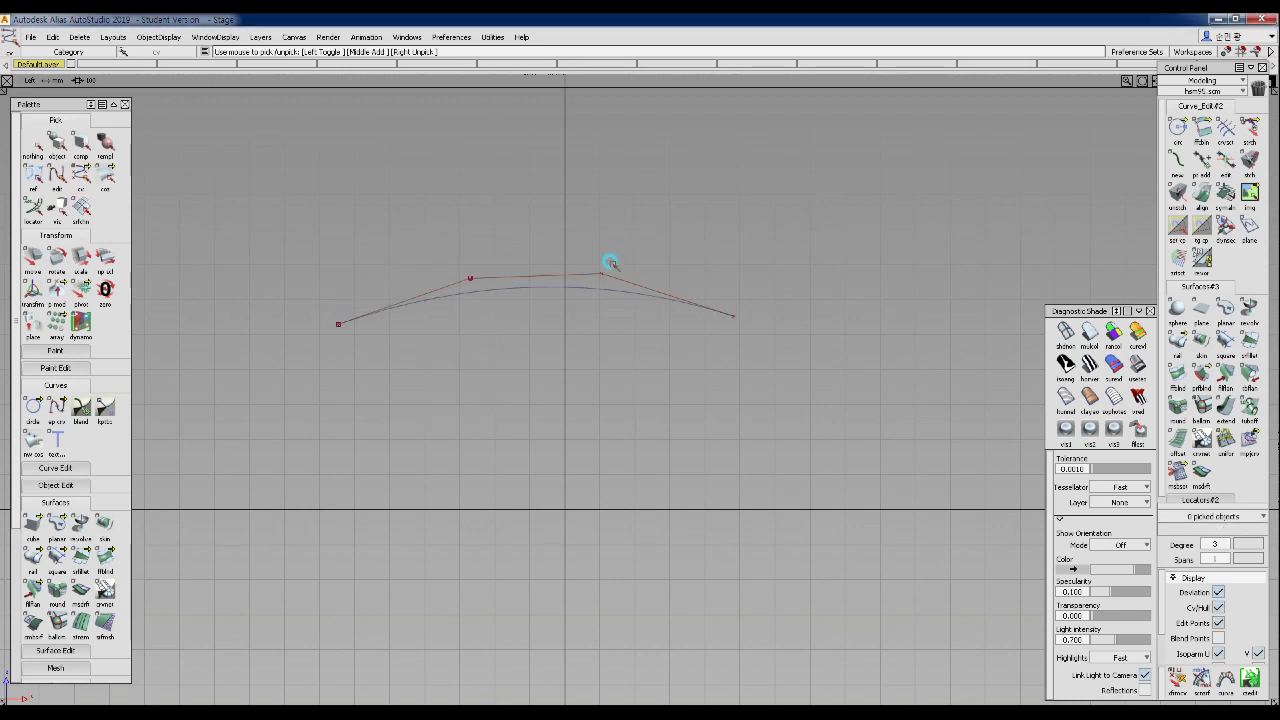
pyautogui.moveTo(596, 266); pyautogui.dragTo(610, 315)
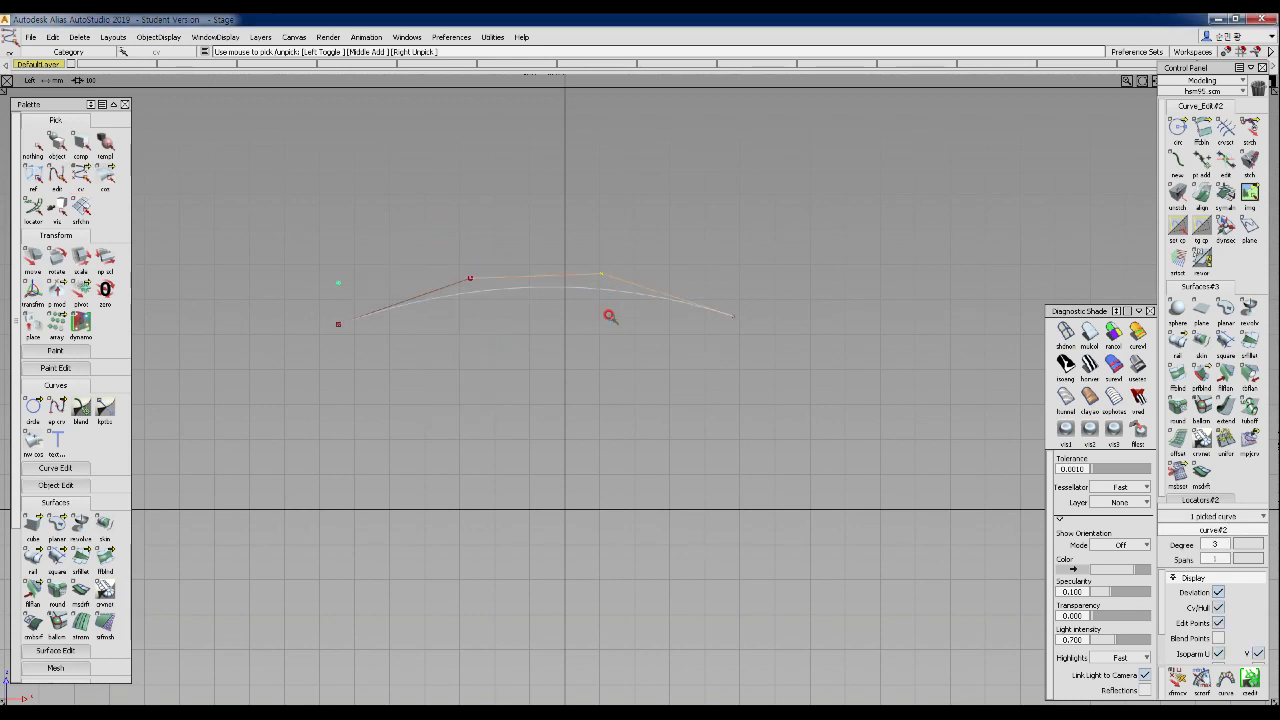
# - Use Pick CV to pick the arched curve's upper middle CVs singly and as a pair, clearing the selection each time
pyautogui.click(608, 344)
pyautogui.click(604, 280)
pyautogui.click(487, 275)
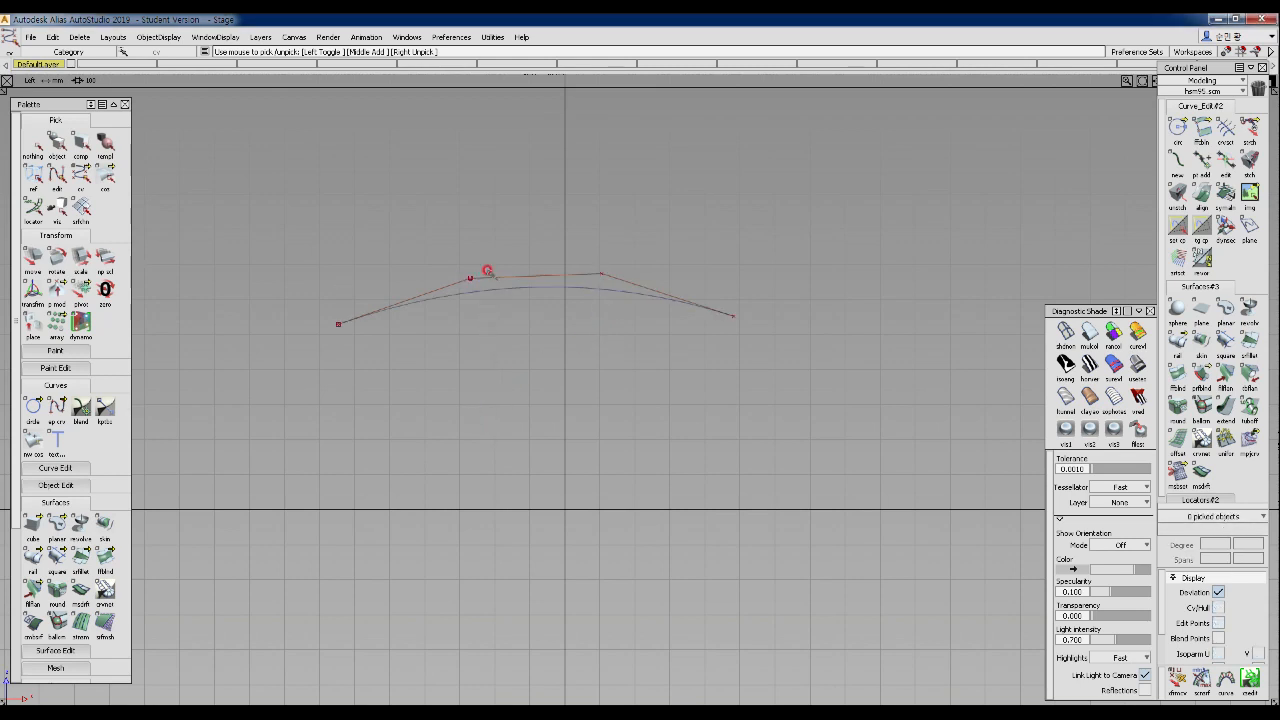
pyautogui.keyDown('ctrl'); pyautogui.keyDown('shift'); pyautogui.click(500, 210); pyautogui.keyUp('shift'); pyautogui.keyUp('ctrl')
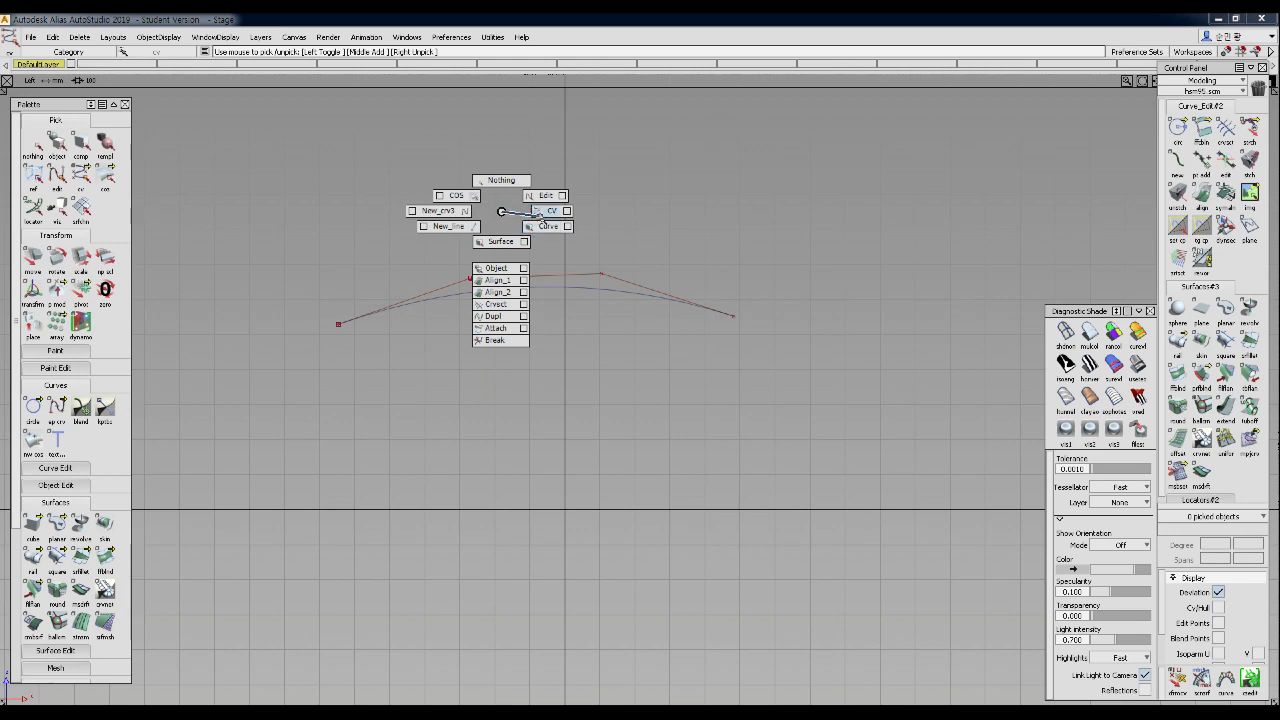
pyautogui.click(434, 211)
pyautogui.moveTo(434, 211); pyautogui.dragTo(511, 333)
pyautogui.click(565, 216)
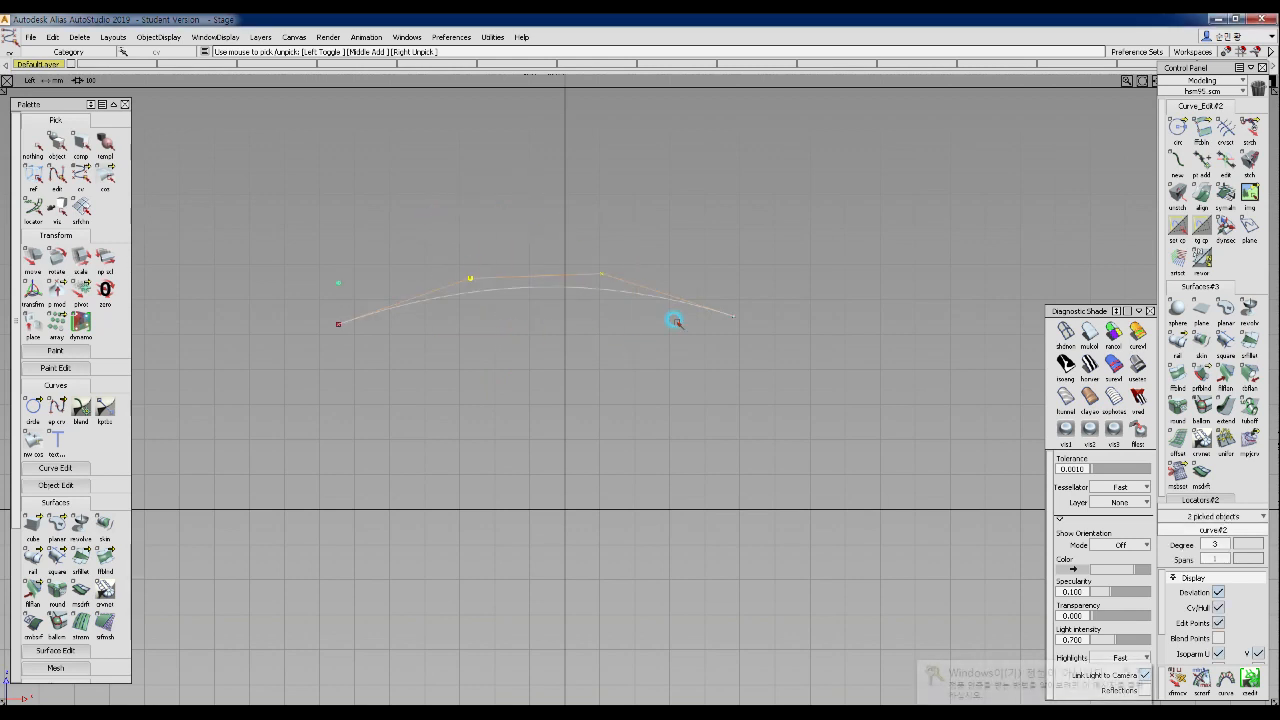
pyautogui.keyDown('ctrl'); pyautogui.keyDown('shift'); pyautogui.moveTo(700, 485); pyautogui.dragTo(673, 252); pyautogui.keyUp('shift'); pyautogui.keyUp('ctrl')
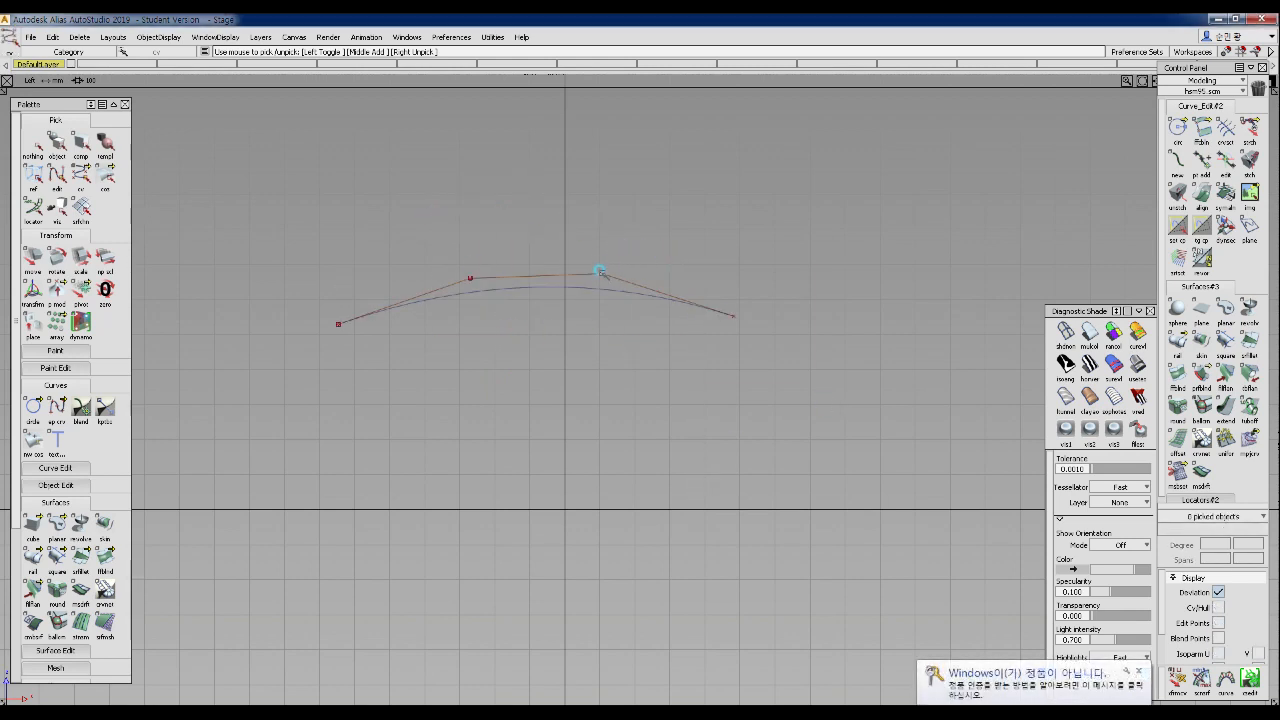
pyautogui.click(599, 272)
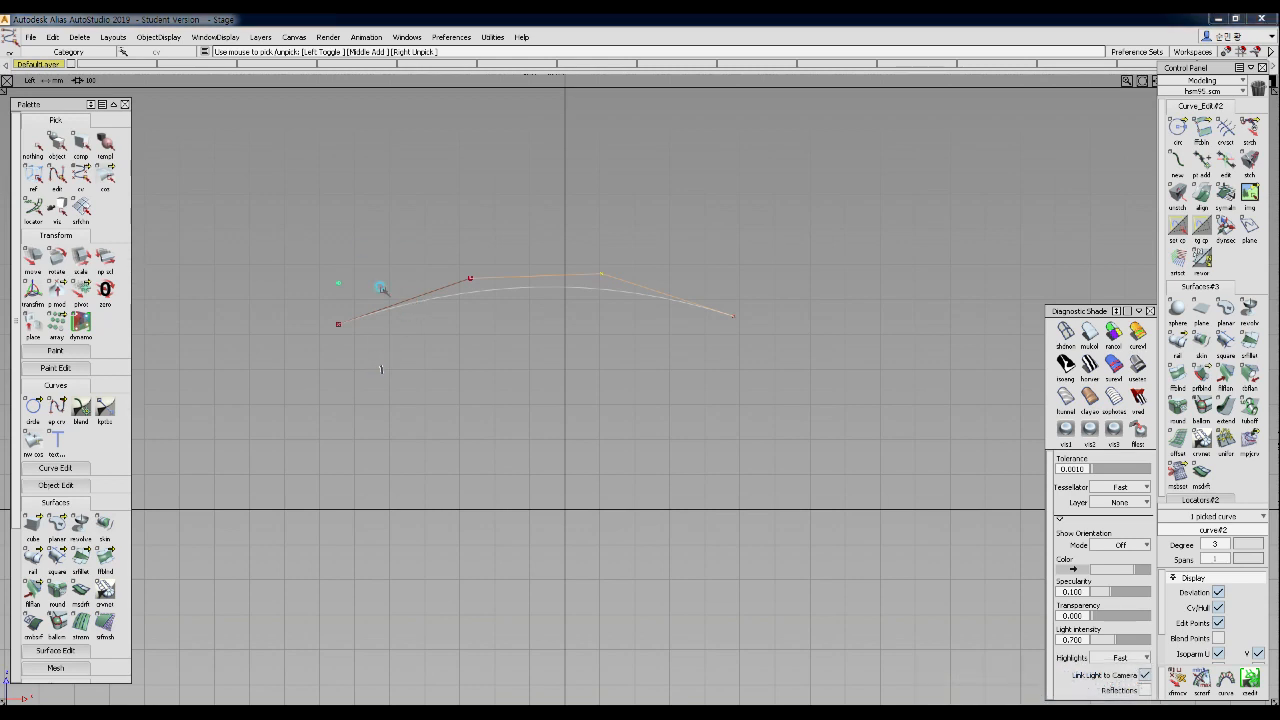
pyautogui.click(381, 244)
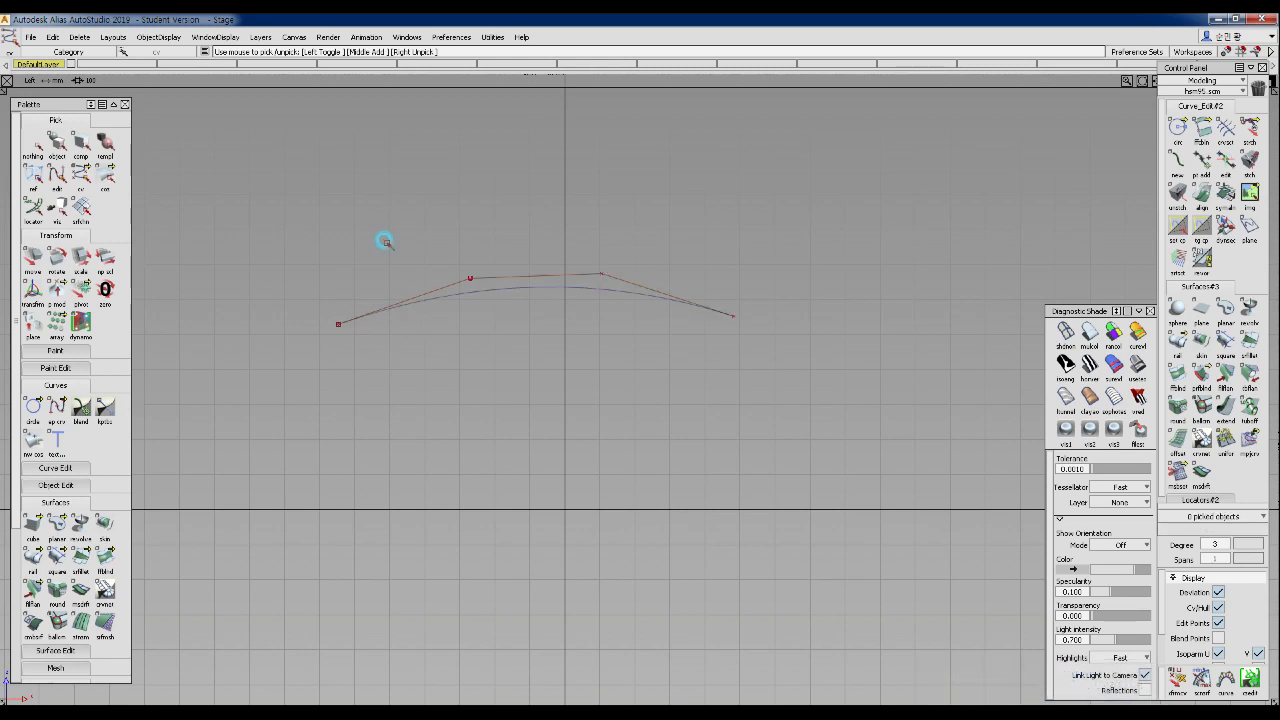
# - Switch to Pick Curve, pick the whole arched curve by crossing it, and unpick it
pyautogui.keyDown('ctrl'); pyautogui.keyDown('shift'); pyautogui.click(470, 215); pyautogui.keyUp('shift'); pyautogui.keyUp('ctrl')
pyautogui.keyDown('ctrl'); pyautogui.keyDown('shift'); pyautogui.moveTo(470, 215); pyautogui.dragTo(505, 216); pyautogui.keyUp('shift'); pyautogui.keyUp('ctrl')
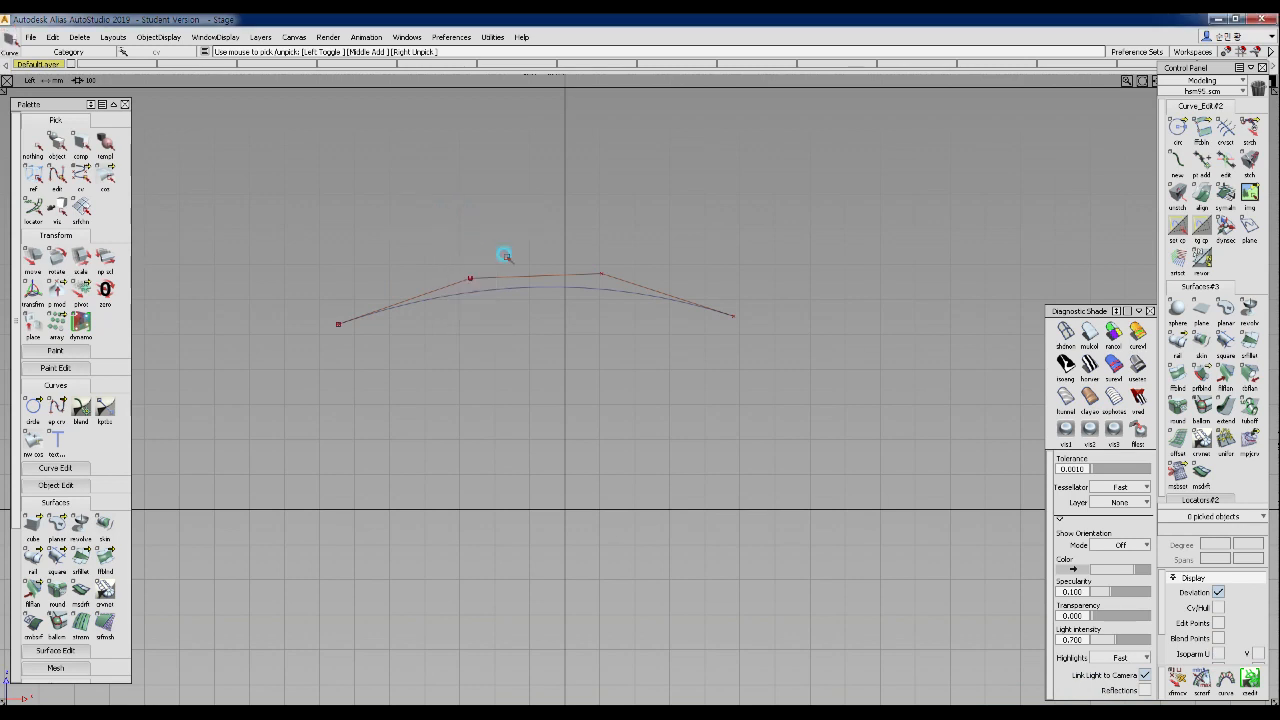
pyautogui.click(507, 288)
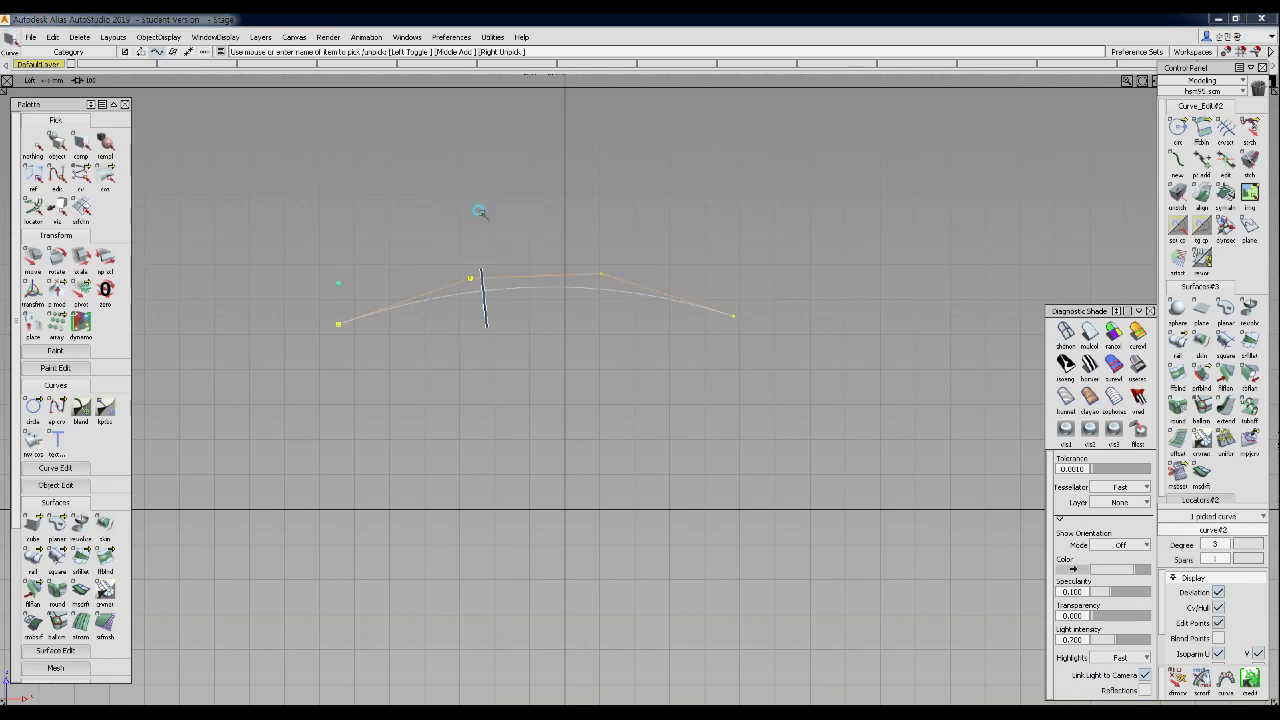
pyautogui.click(480, 177)
pyautogui.keyDown('ctrl'); pyautogui.keyDown('shift'); pyautogui.moveTo(480, 177); pyautogui.dragTo(486, 263); pyautogui.keyUp('shift'); pyautogui.keyUp('ctrl')
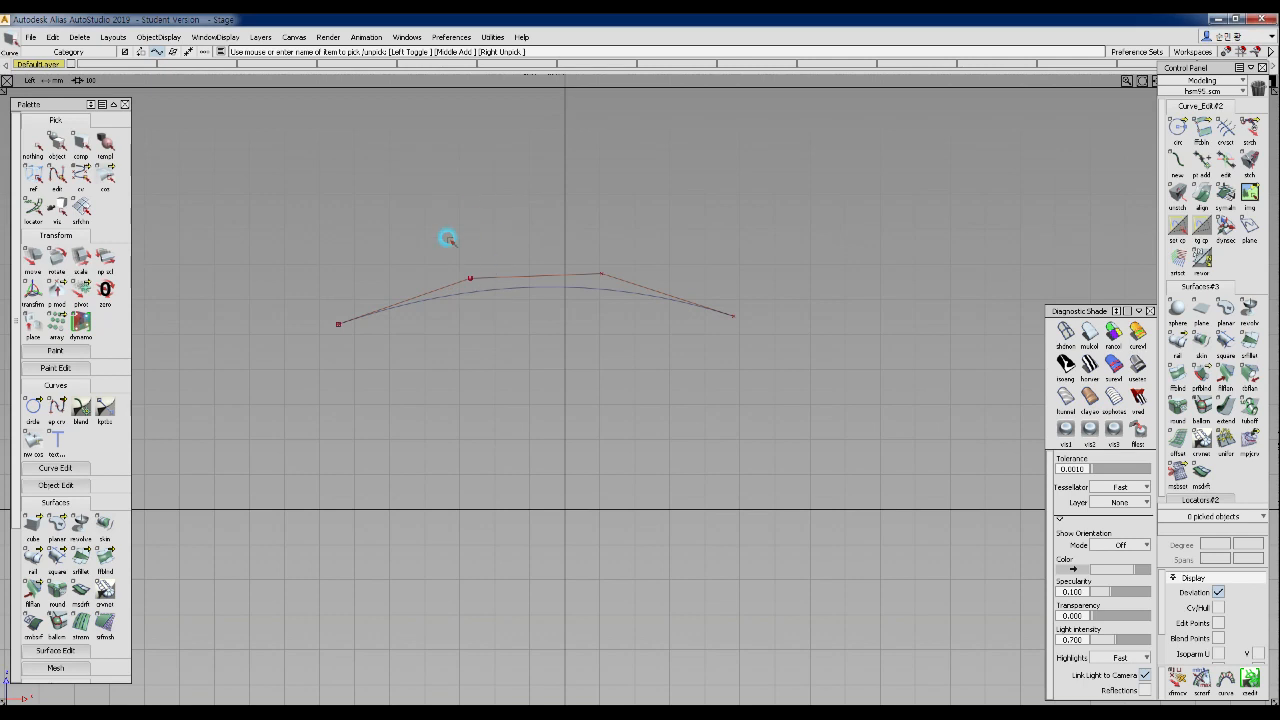
# - Pick the arched curve, paste two duplicates of it in place, and clear the selection
pyautogui.click(559, 327)
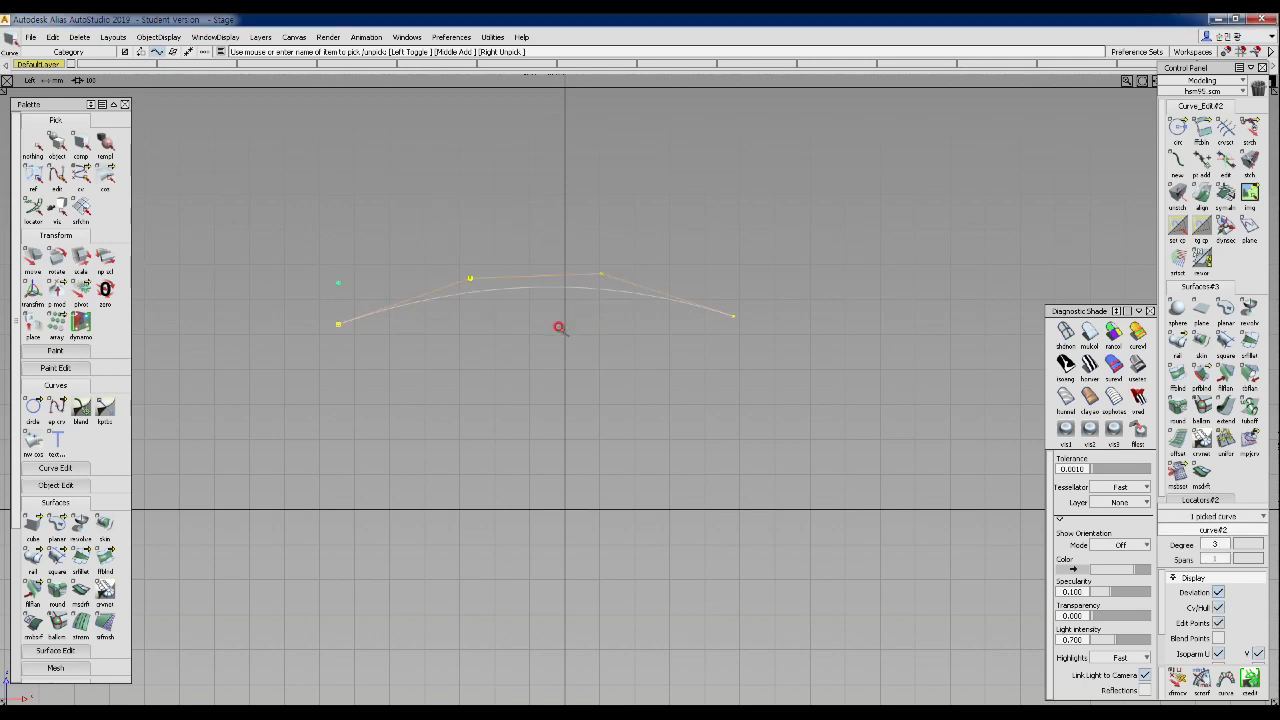
pyautogui.hotkey('ctrl', 'v')
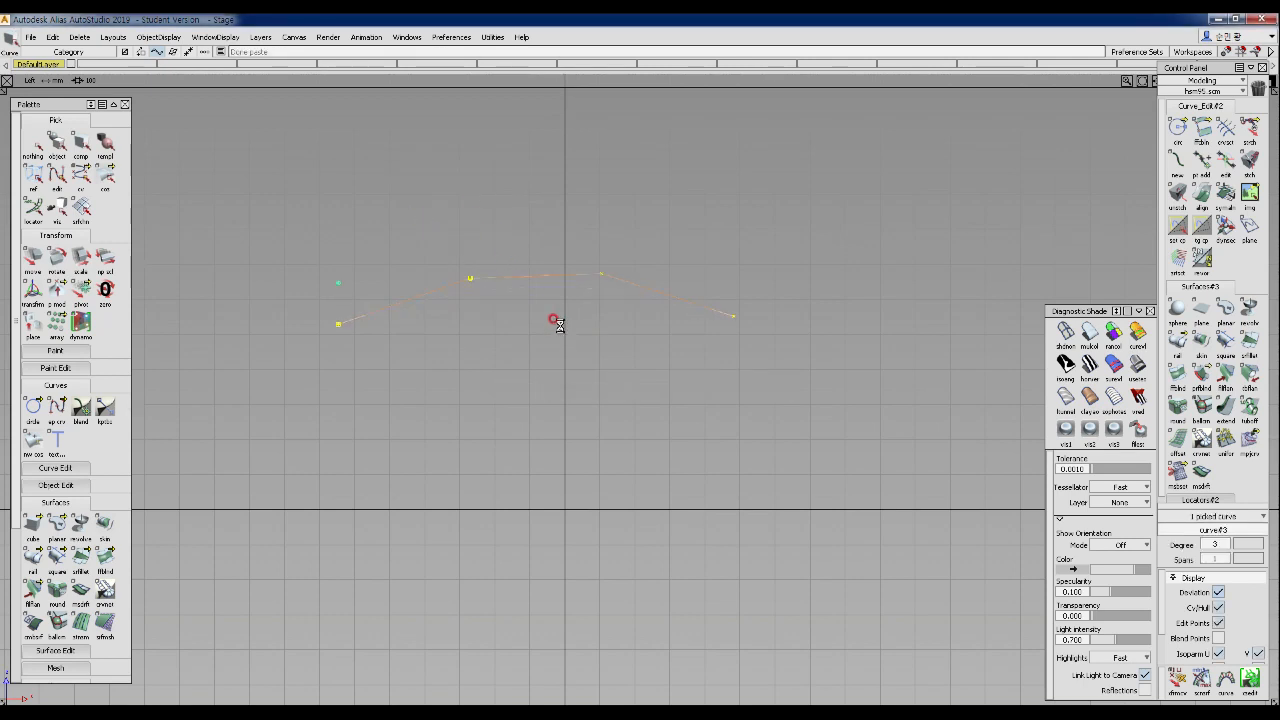
pyautogui.click(530, 291)
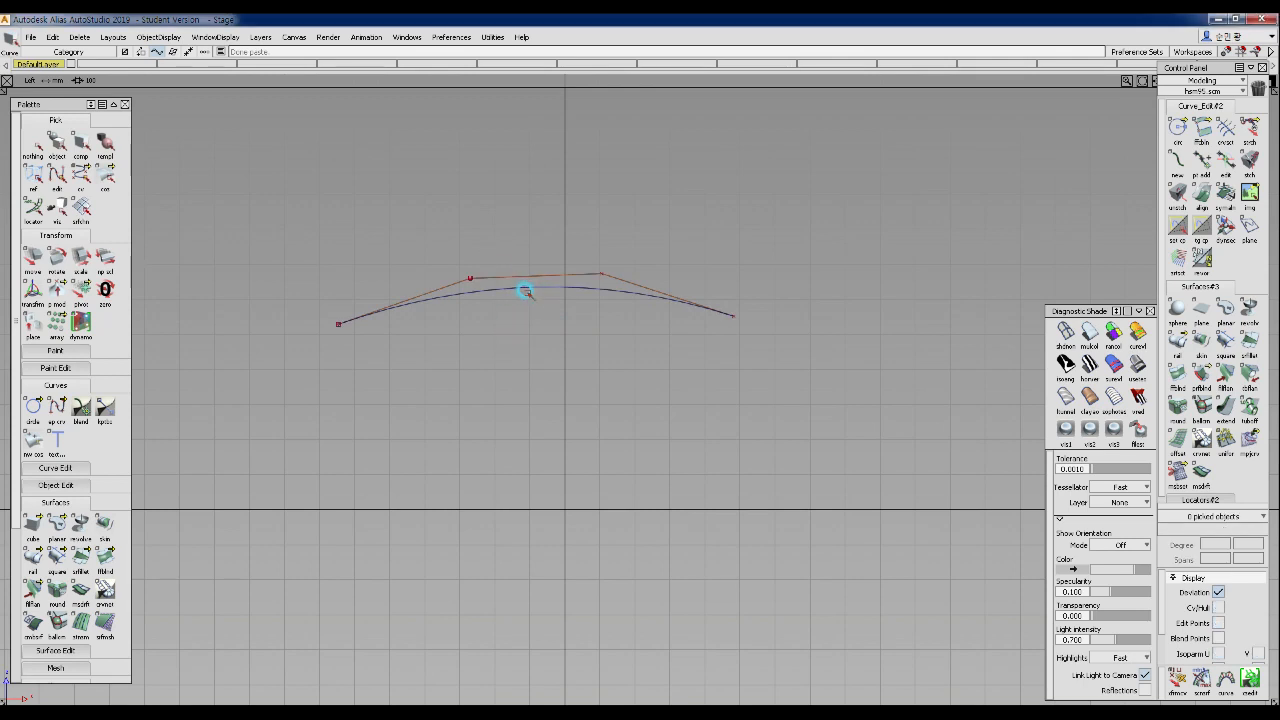
# - In the Perspective view, use Pick CV on the overlapping lower middle CV of the stacked curves
pyautogui.keyDown('ctrl'); pyautogui.keyDown('shift'); pyautogui.moveTo(499, 320); pyautogui.dragTo(545, 246, button='right'); pyautogui.keyUp('shift'); pyautogui.keyUp('ctrl')
pyautogui.keyDown('alt'); pyautogui.keyDown('shift'); pyautogui.moveTo(562, 325); pyautogui.dragTo(518, 377); pyautogui.keyUp('shift'); pyautogui.keyUp('alt')
pyautogui.keyDown('alt'); pyautogui.keyDown('shift'); pyautogui.click(397, 385); pyautogui.keyUp('shift'); pyautogui.keyUp('alt')
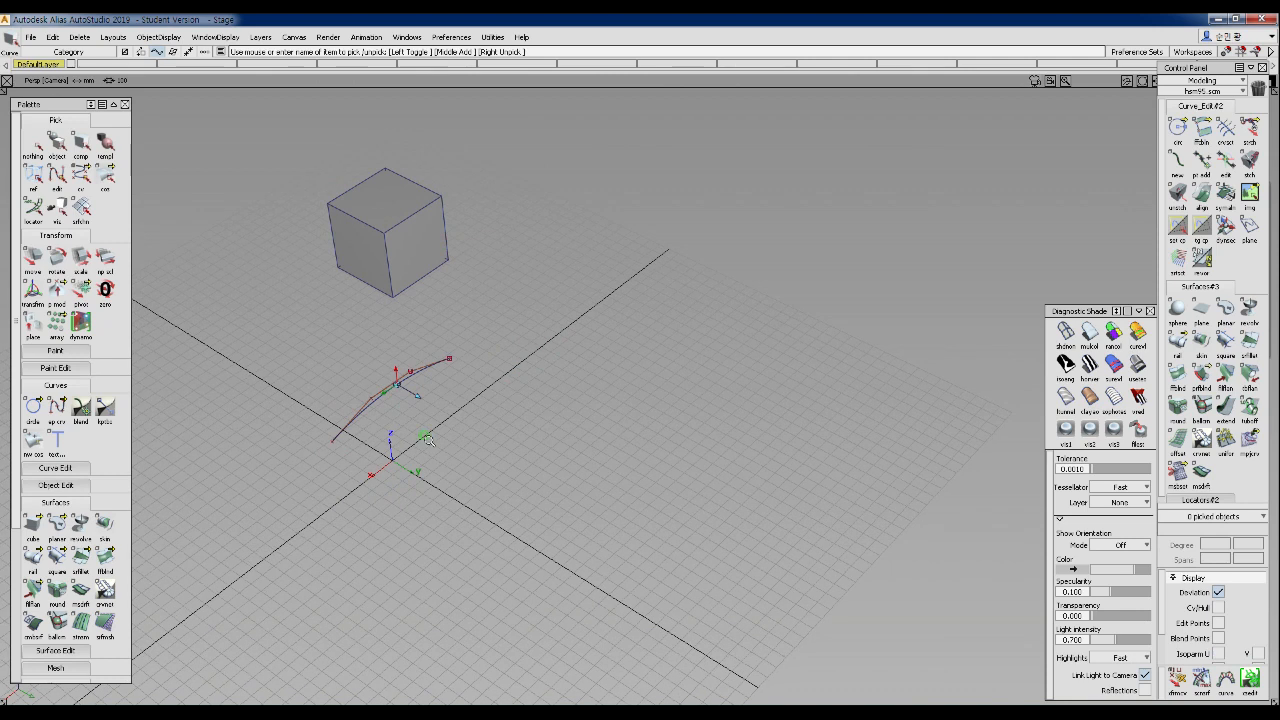
pyautogui.keyDown('alt'); pyautogui.keyDown('shift'); pyautogui.moveTo(428, 440); pyautogui.dragTo(436, 401, button='right'); pyautogui.keyUp('shift'); pyautogui.keyUp('alt')
pyautogui.keyDown('alt'); pyautogui.keyDown('shift'); pyautogui.moveTo(489, 403); pyautogui.dragTo(578, 357, button='middle'); pyautogui.keyUp('shift'); pyautogui.keyUp('alt')
pyautogui.keyDown('alt'); pyautogui.keyDown('shift'); pyautogui.moveTo(512, 397); pyautogui.dragTo(510, 306); pyautogui.keyUp('shift'); pyautogui.keyUp('alt')
pyautogui.click(421, 351)
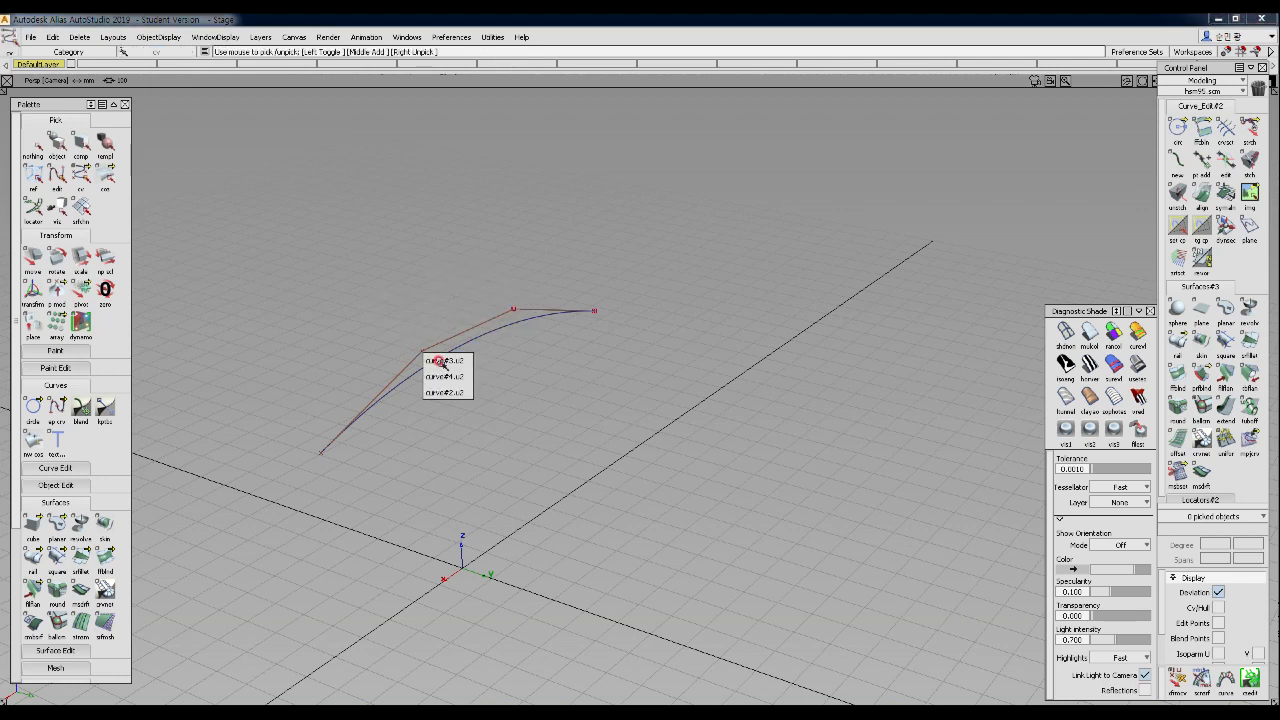
pyautogui.click(453, 360)
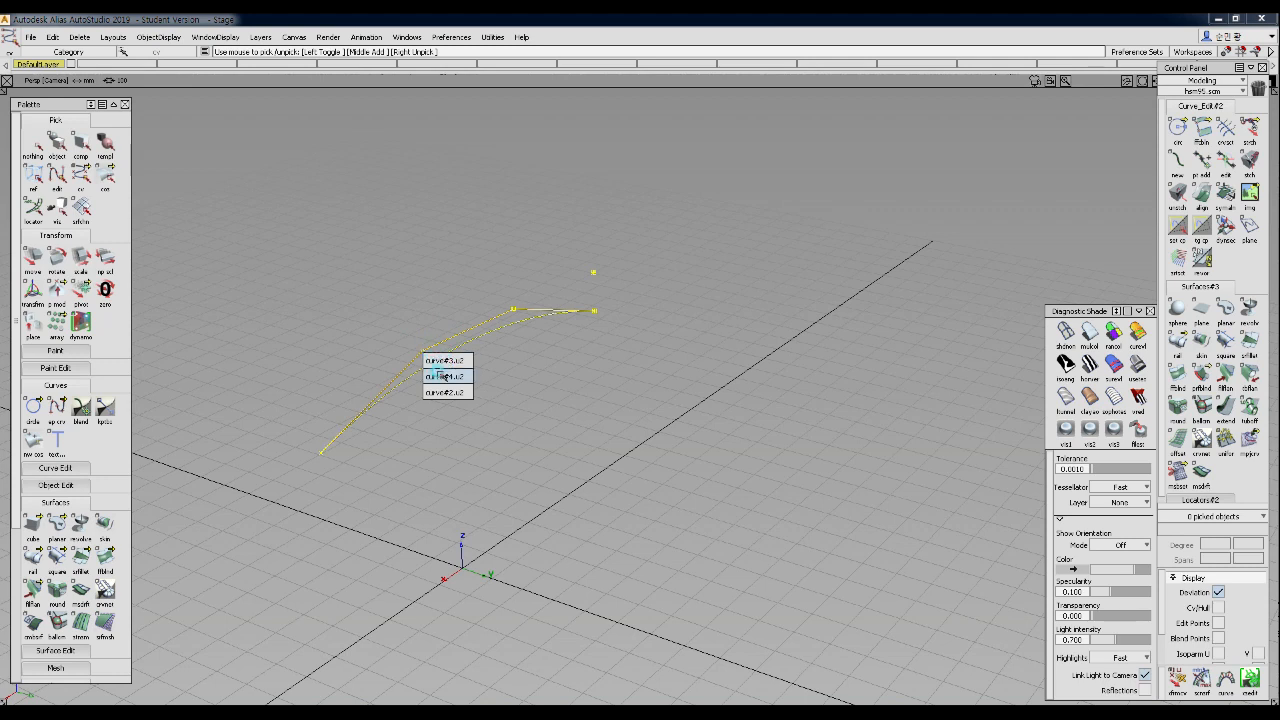
# - Review the curve#3, curve#4 and curve#2 choices offered for the overlapping middle CV
pyautogui.click(414, 353)
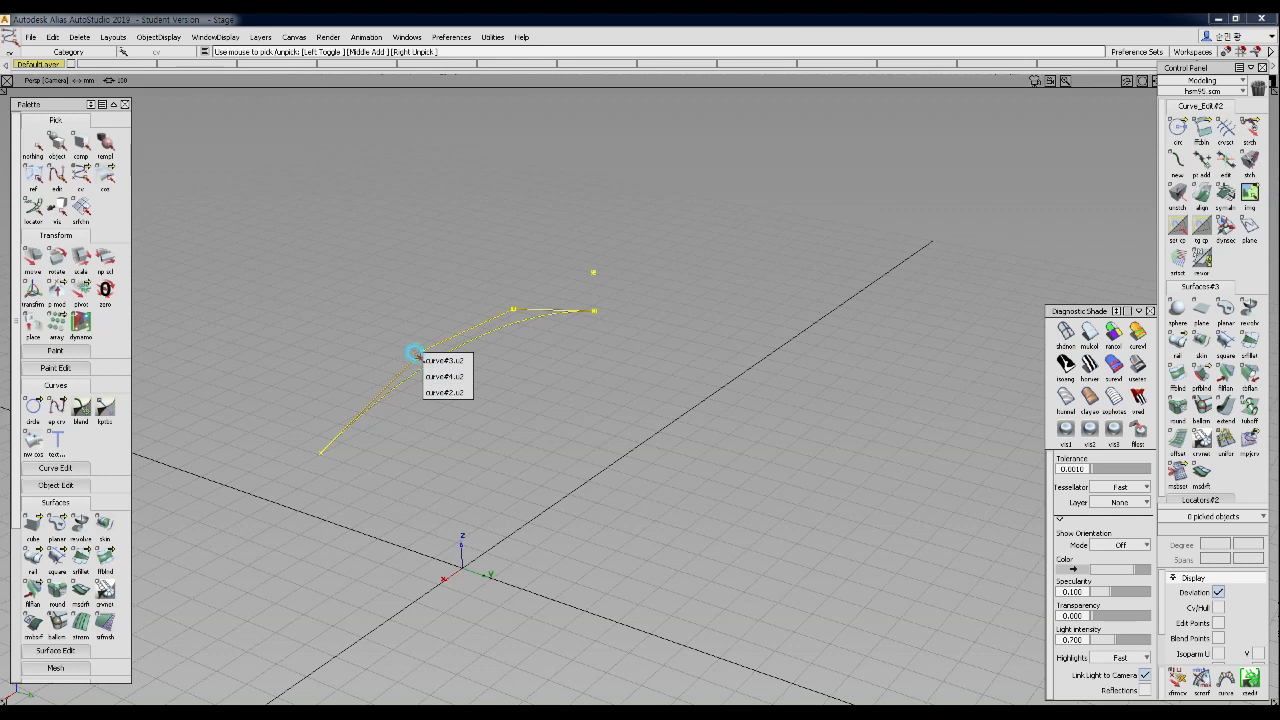
pyautogui.click(417, 356)
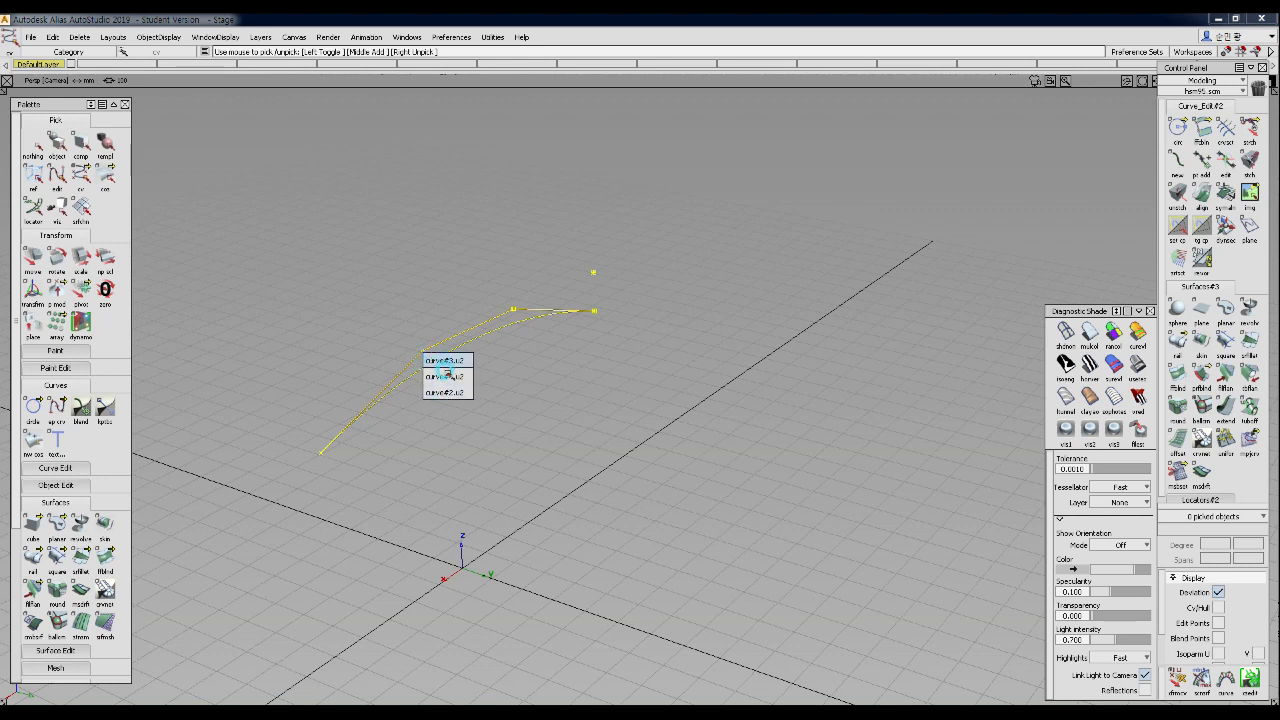
pyautogui.click(443, 393)
pyautogui.click(472, 340)
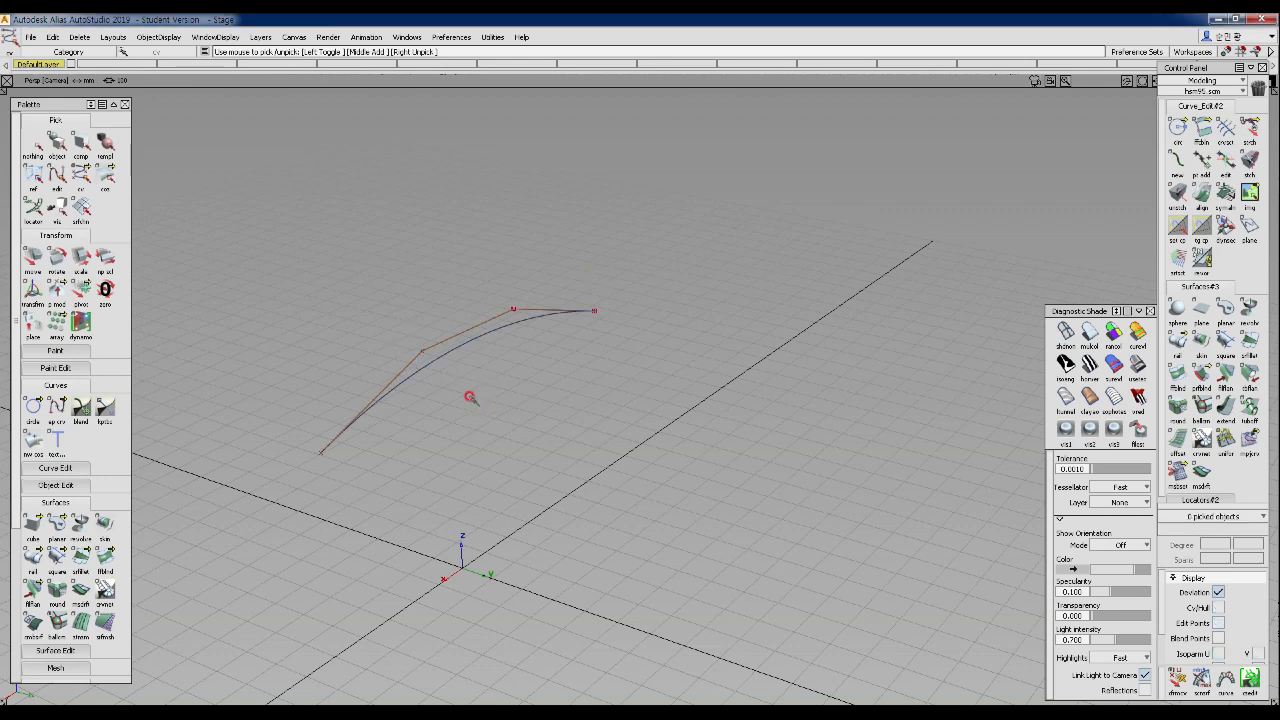
pyautogui.click(422, 351)
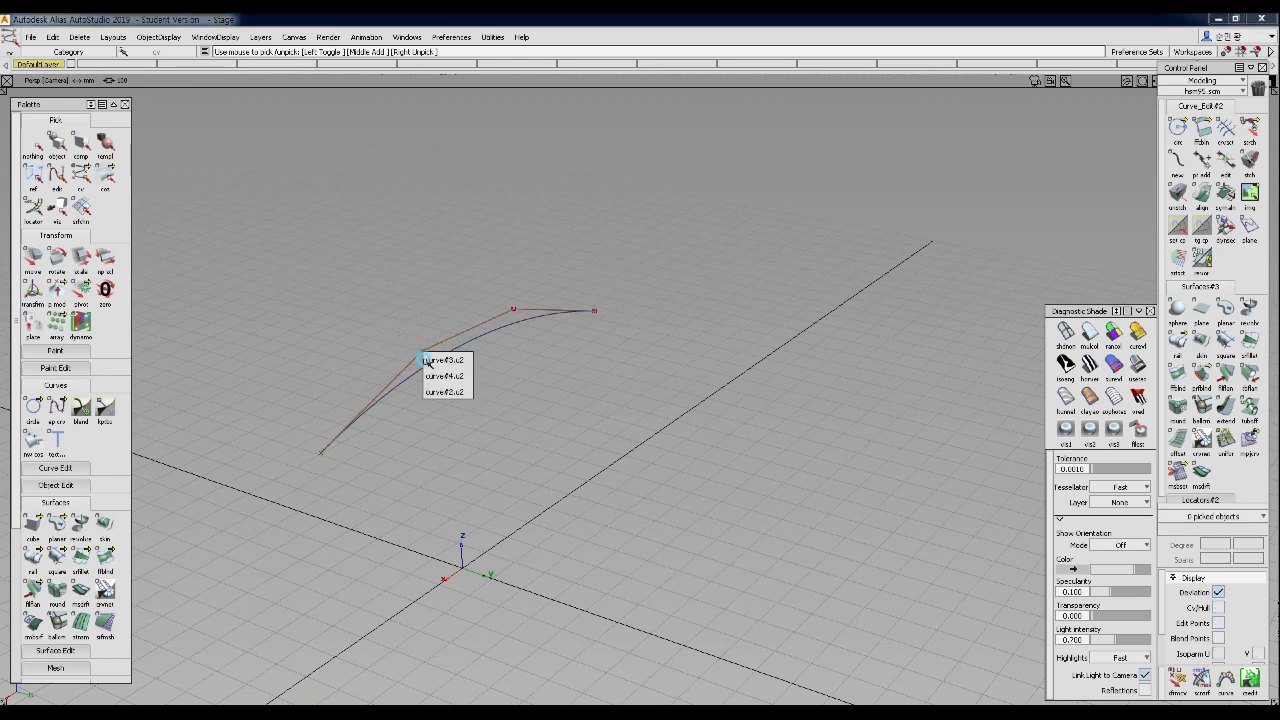
pyautogui.click(440, 360)
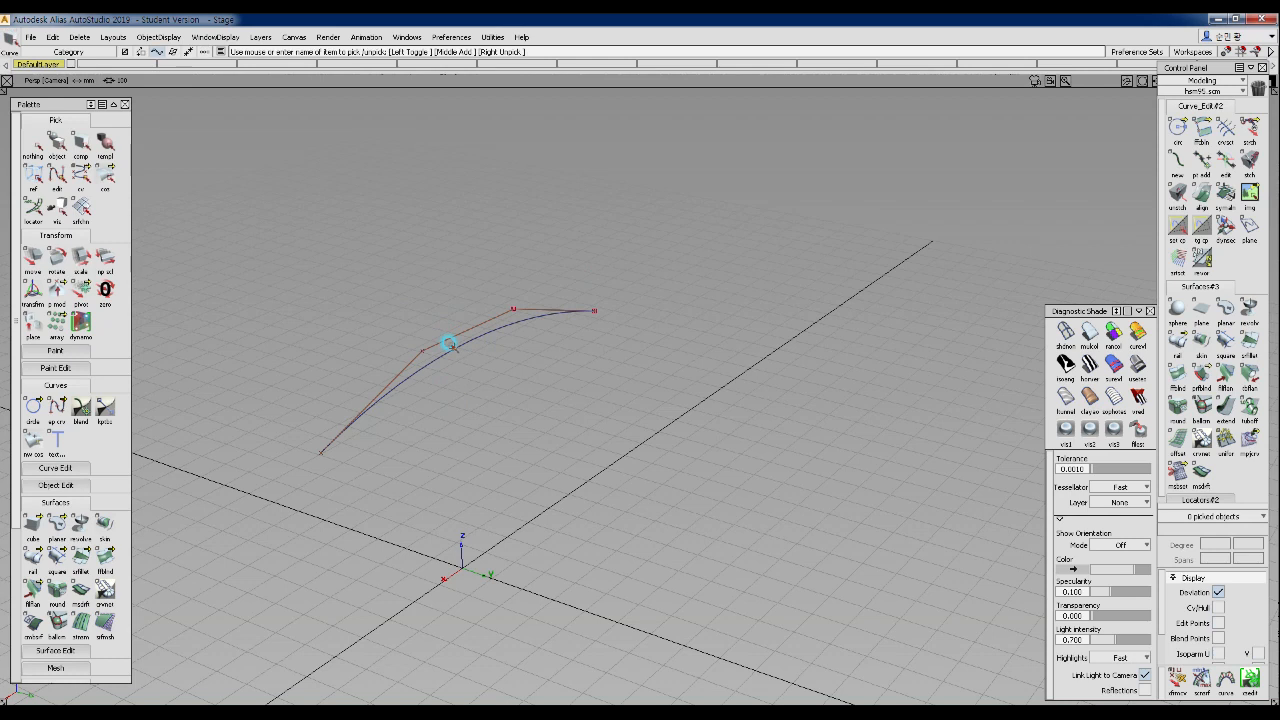
# - Pick the duplicates curve#3 and curve#4 from the stacked curves with Pick Curve and delete them
pyautogui.click(450, 348)
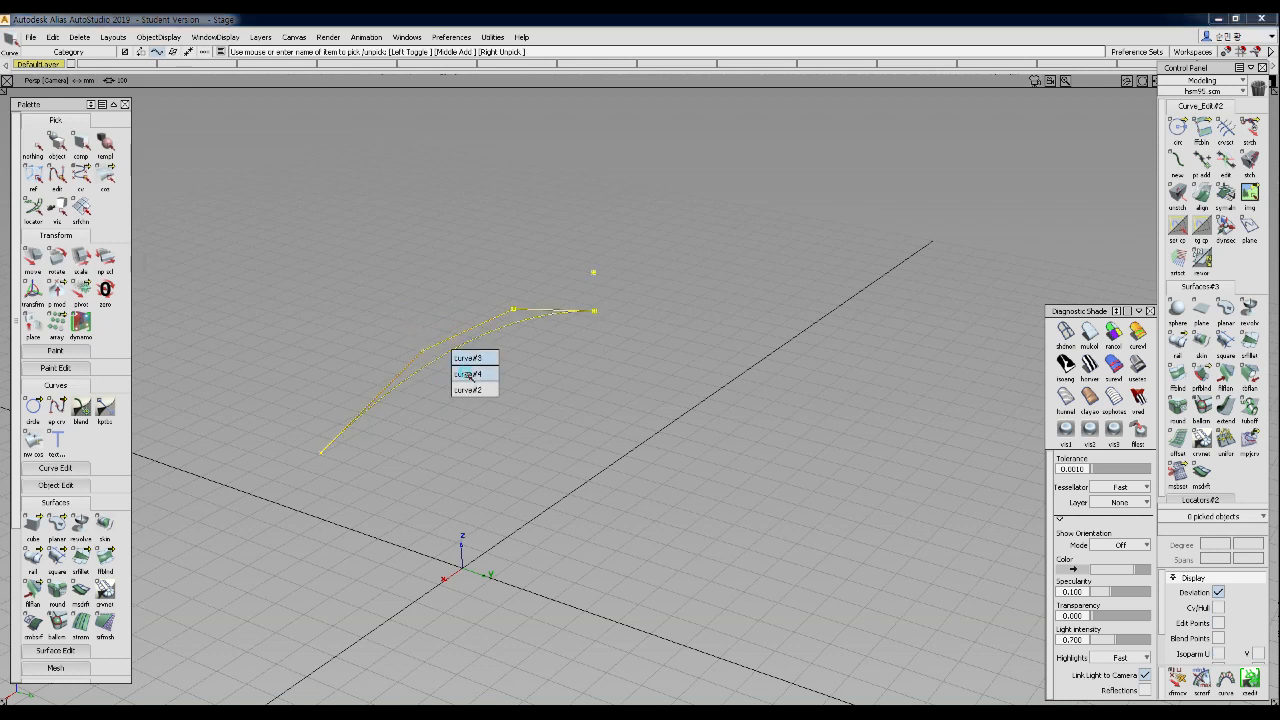
pyautogui.click(464, 372)
pyautogui.press('Delete')
pyautogui.press('Return')
# - Box-pick the two middle CVs of the remaining arched curve with Pick CV, and clear the selection
pyautogui.keyDown('ctrl'); pyautogui.keyDown('shift'); pyautogui.moveTo(368, 307); pyautogui.dragTo(478, 318); pyautogui.keyUp('shift'); pyautogui.keyUp('ctrl')
pyautogui.click(440, 356)
pyautogui.moveTo(371, 314); pyautogui.dragTo(452, 402)
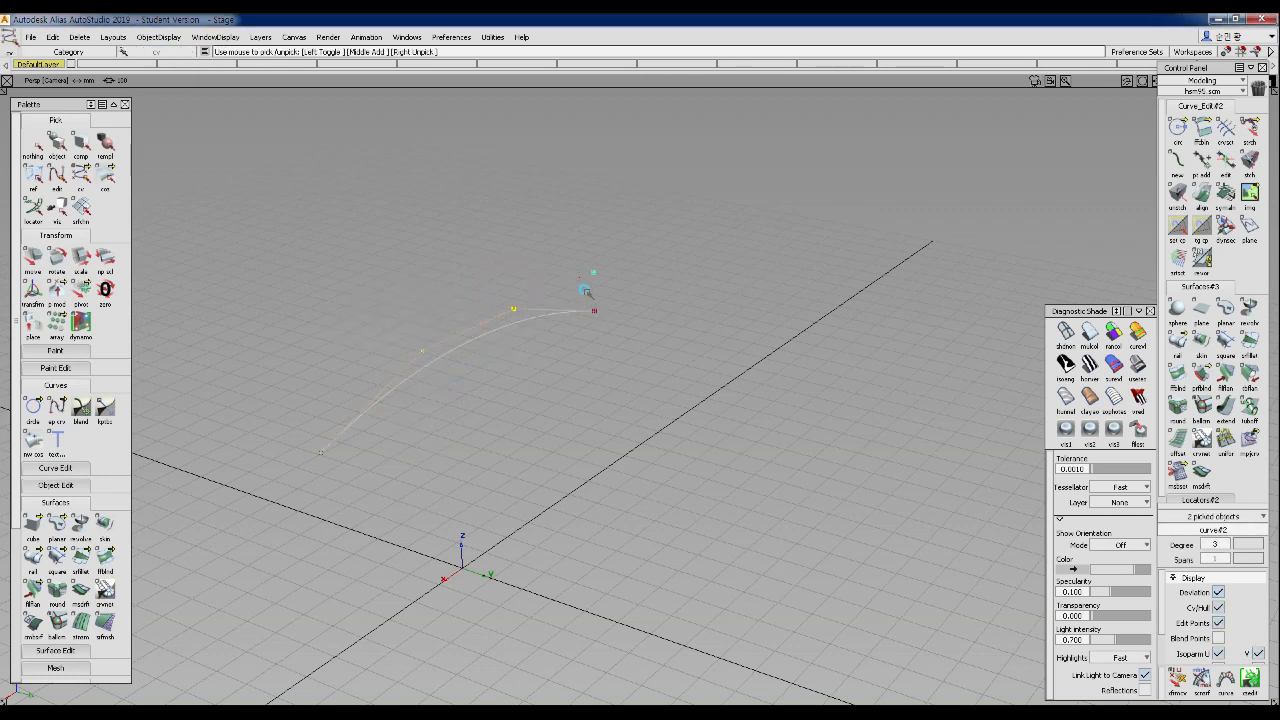
pyautogui.click(577, 287)
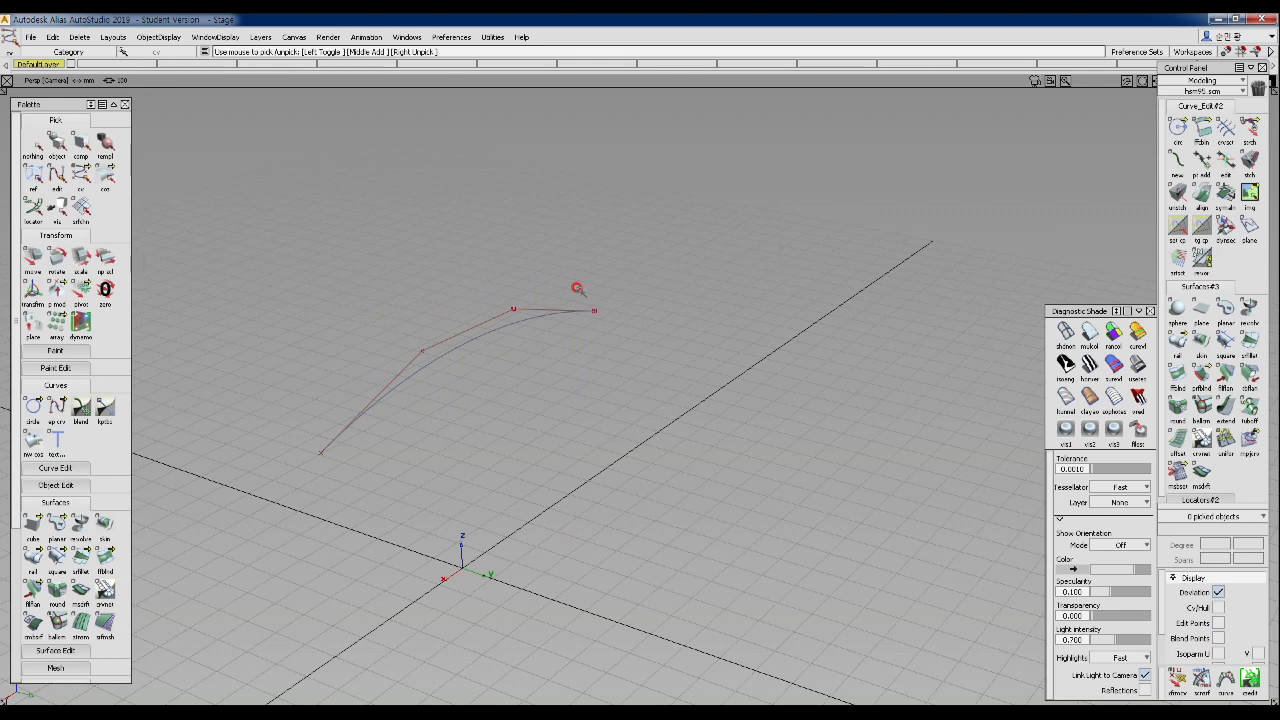
# - Copy and paste the arched curve, and move the pasted duplicate away from the original
pyautogui.keyDown('ctrl'); pyautogui.keyDown('shift'); pyautogui.moveTo(428, 310); pyautogui.dragTo(443, 317); pyautogui.keyUp('shift'); pyautogui.keyUp('ctrl')
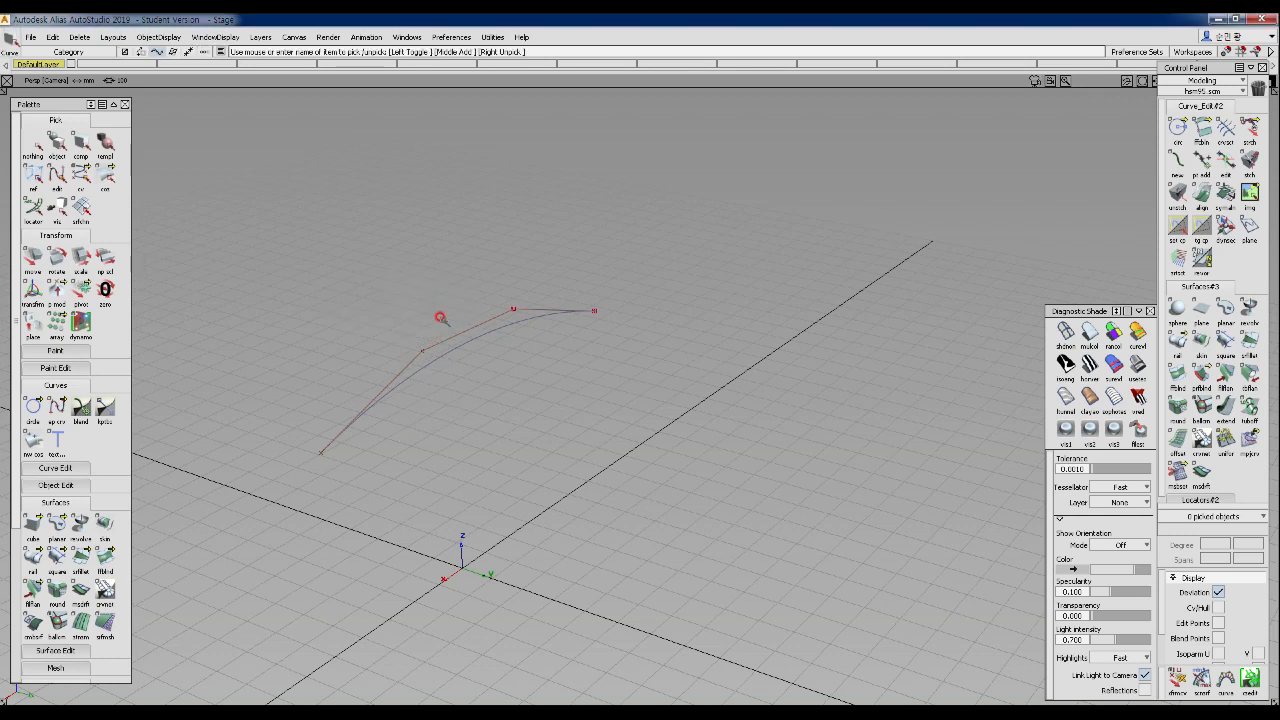
pyautogui.keyDown('alt'); pyautogui.keyDown('shift'); pyautogui.moveTo(409, 362); pyautogui.dragTo(529, 386); pyautogui.keyUp('shift'); pyautogui.keyUp('alt')
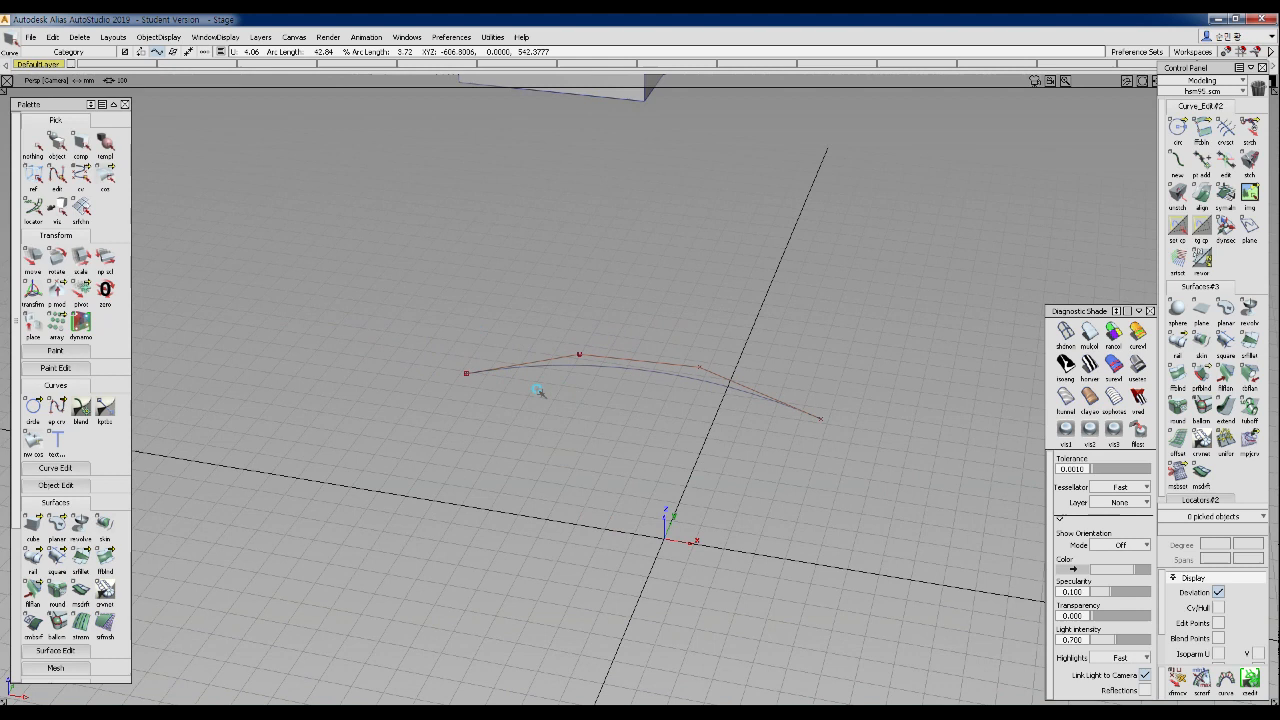
pyautogui.click(548, 419)
pyautogui.hotkey('ctrl', 'c')
pyautogui.hotkey('ctrl', 'v')
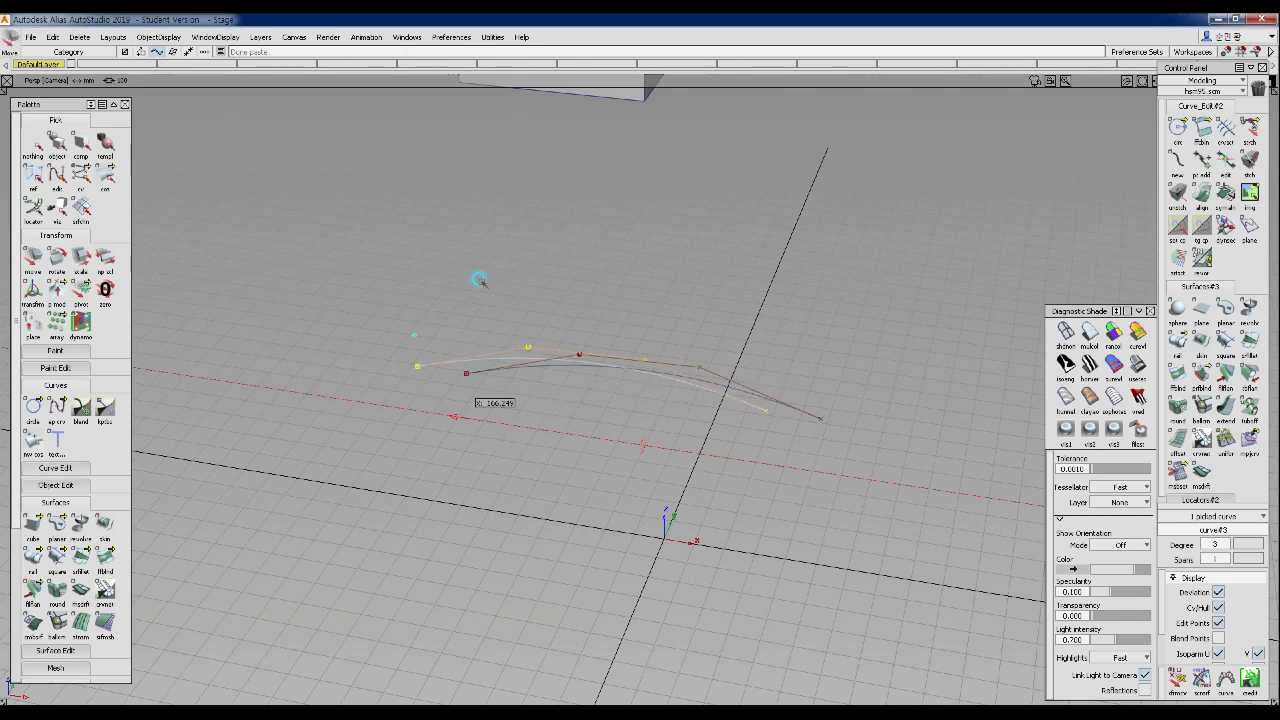
pyautogui.moveTo(432, 416); pyautogui.dragTo(429, 277)
# - Place the original curve's pivot on its left end CV and move the curve across the grid in front of the duplicate
pyautogui.moveTo(409, 329)
pyautogui.keyDown('alt'); pyautogui.keyDown('shift'); pyautogui.mouseDown()
pyautogui.moveTo(434, 371)
pyautogui.moveTo(490, 377)
pyautogui.moveTo(492, 363)
pyautogui.moveTo(571, 440)
pyautogui.mouseUp(); pyautogui.keyUp('shift'); pyautogui.keyUp('alt')
pyautogui.keyDown('ctrl'); pyautogui.keyDown('shift'); pyautogui.moveTo(482, 432); pyautogui.dragTo(527, 392); pyautogui.keyUp('shift'); pyautogui.keyUp('ctrl')
pyautogui.keyDown('ctrl'); pyautogui.keyDown('shift'); pyautogui.moveTo(509, 486); pyautogui.dragTo(391, 338); pyautogui.keyUp('shift'); pyautogui.keyUp('ctrl')
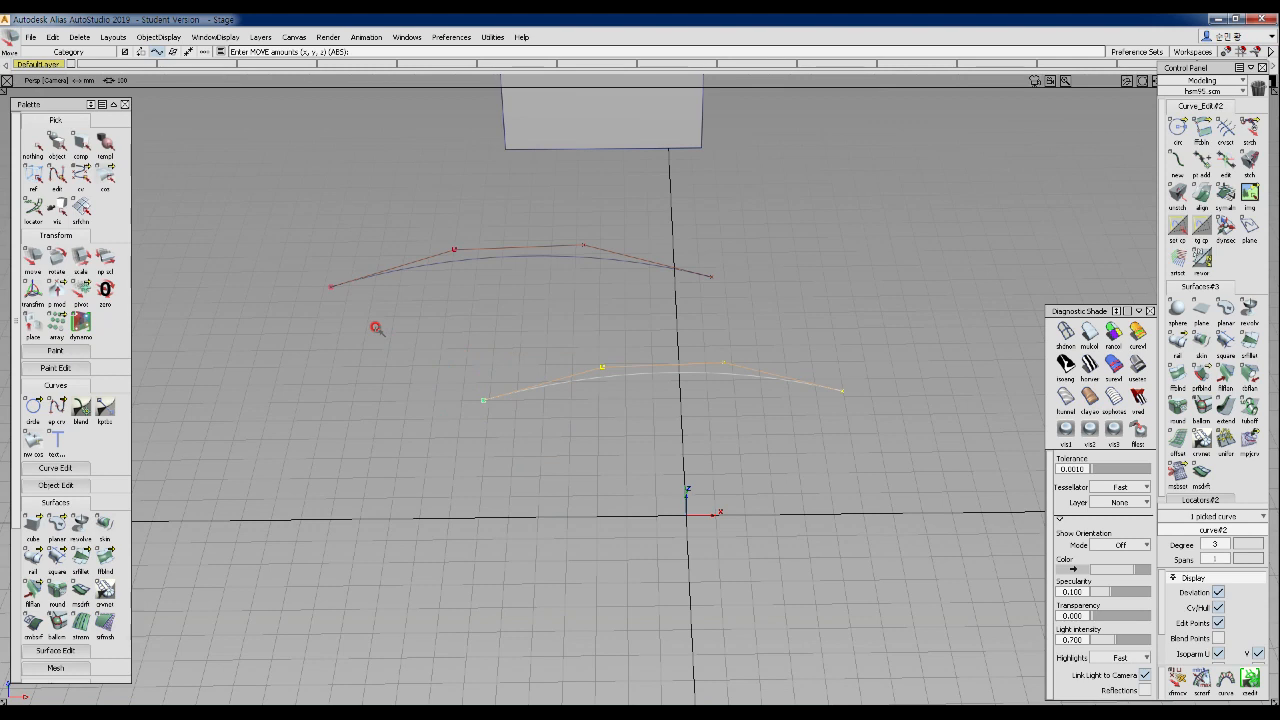
pyautogui.moveTo(376, 328); pyautogui.dragTo(745, 343)
pyautogui.moveTo(510, 345); pyautogui.dragTo(343, 405)
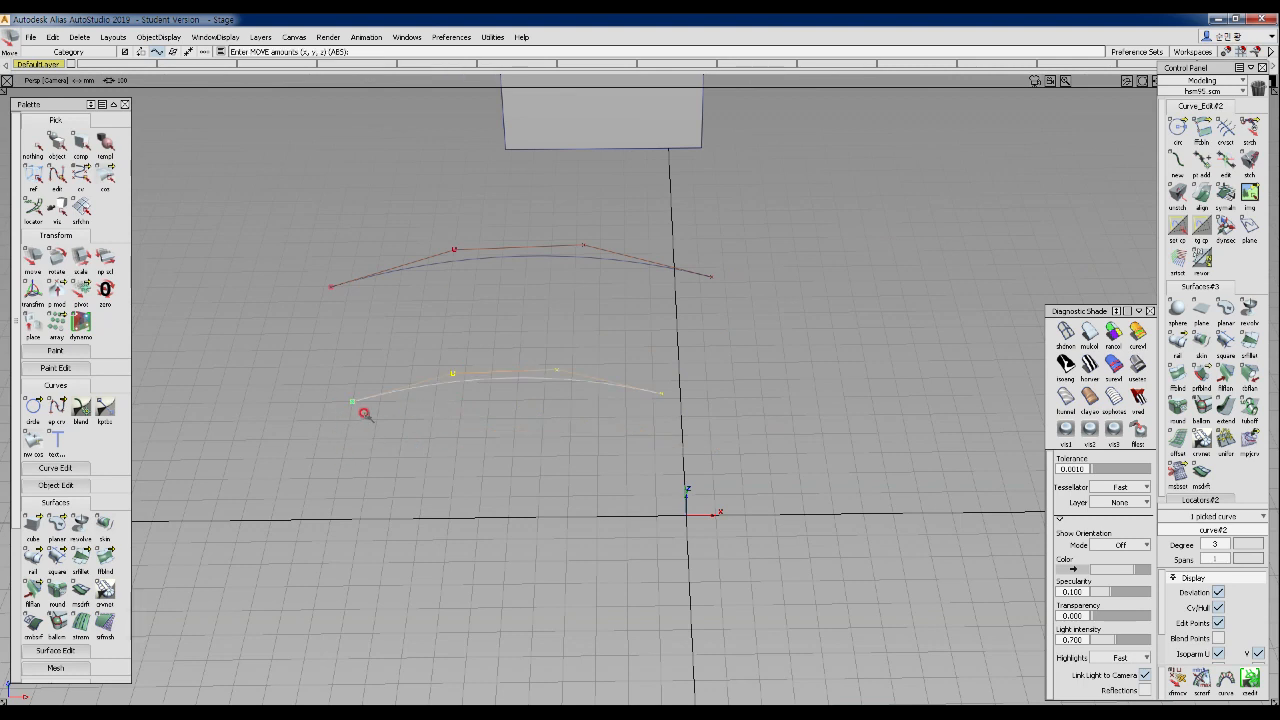
# - Try to snap the duplicate curve onto the original curve's left end, and undo the move
pyautogui.keyDown('ctrl'); pyautogui.keyDown('shift'); pyautogui.moveTo(354, 359); pyautogui.dragTo(354, 311); pyautogui.keyUp('shift'); pyautogui.keyUp('ctrl')
pyautogui.moveTo(328, 285); pyautogui.dragTo(330, 287)
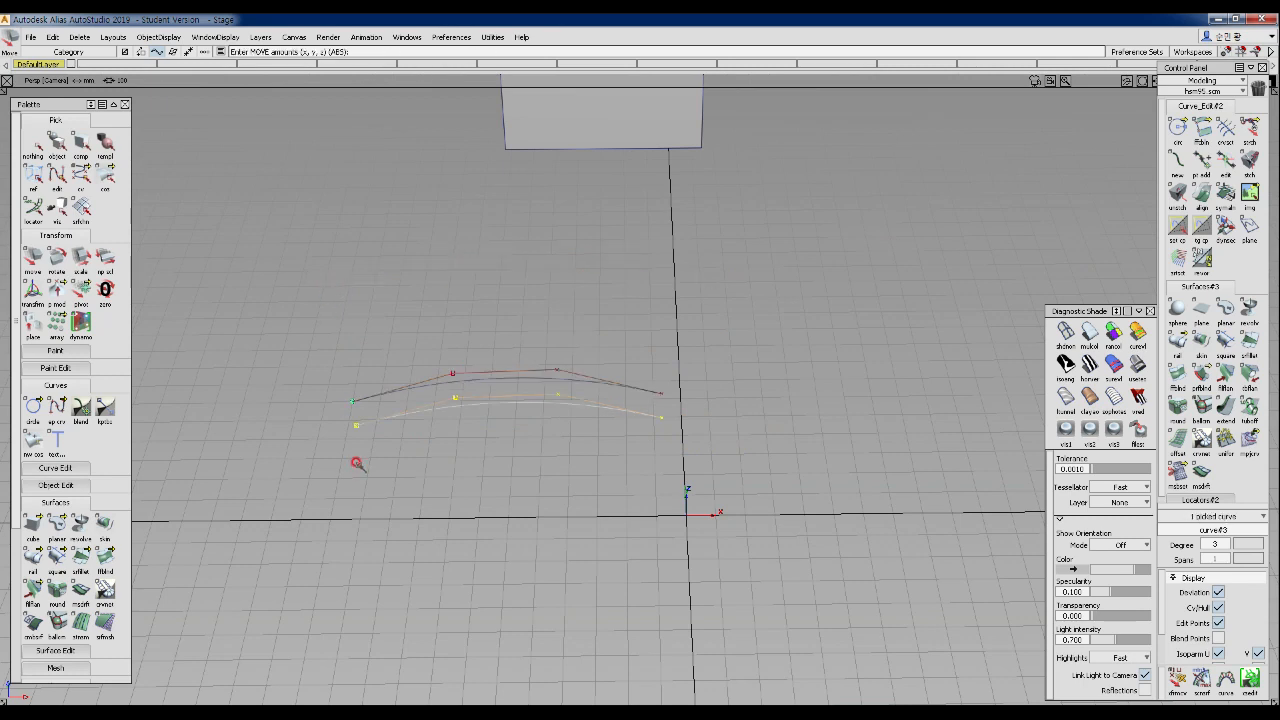
pyautogui.hotkey('ctrl', 'z')
# - Move the original curve by its left end pivot, snapping it to the cube's lower front corner and relocating it across the cube's front face
pyautogui.moveTo(363, 508)
pyautogui.keyDown('ctrl'); pyautogui.keyDown('shift'); pyautogui.mouseDown()
pyautogui.moveTo(349, 358)
pyautogui.moveTo(457, 466)
pyautogui.mouseUp(); pyautogui.keyUp('shift'); pyautogui.keyUp('ctrl')
pyautogui.keyDown('ctrl'); pyautogui.keyDown('shift'); pyautogui.moveTo(405, 537); pyautogui.dragTo(405, 424, button='middle'); pyautogui.keyUp('shift'); pyautogui.keyUp('ctrl')
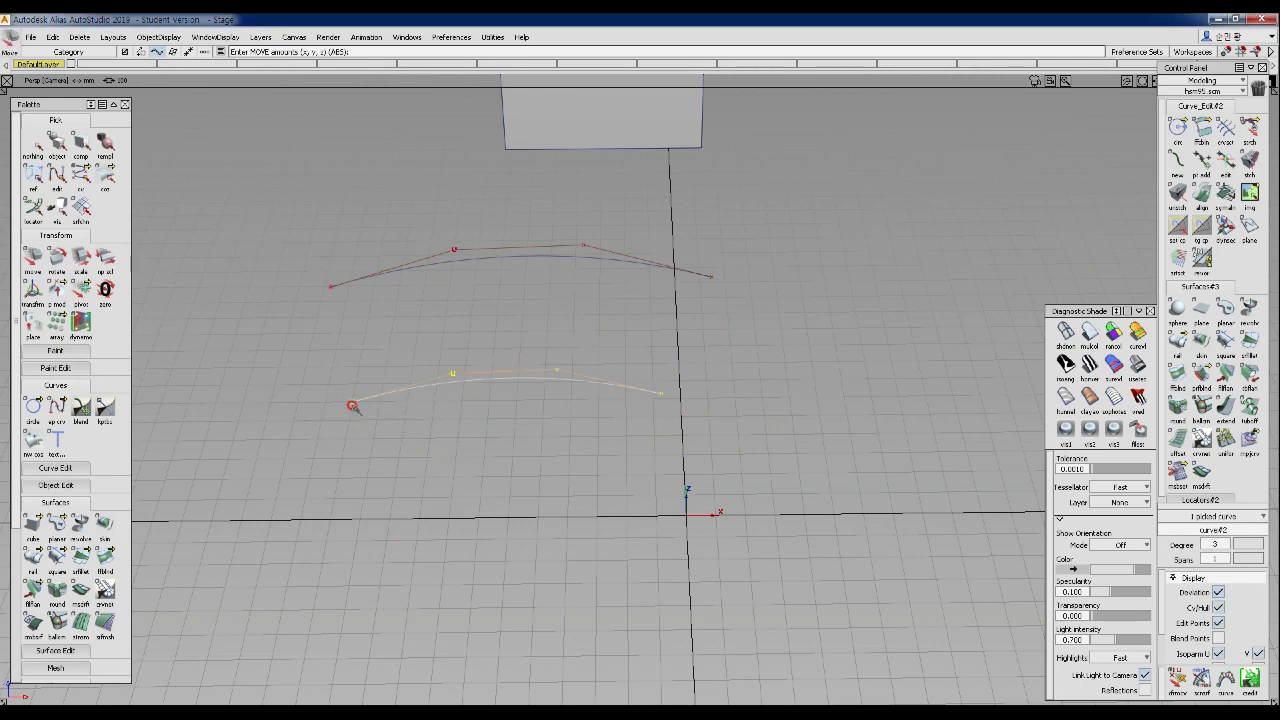
pyautogui.keyDown('ctrl'); pyautogui.keyDown('shift'); pyautogui.moveTo(403, 476); pyautogui.dragTo(401, 435, button='middle'); pyautogui.keyUp('shift'); pyautogui.keyUp('ctrl')
pyautogui.moveTo(548, 256); pyautogui.dragTo(931, 243)
pyautogui.keyDown('alt'); pyautogui.keyDown('shift'); pyautogui.moveTo(931, 243); pyautogui.dragTo(665, 337, button='right'); pyautogui.keyUp('shift'); pyautogui.keyUp('alt')
pyautogui.moveTo(677, 351); pyautogui.dragTo(708, 437)
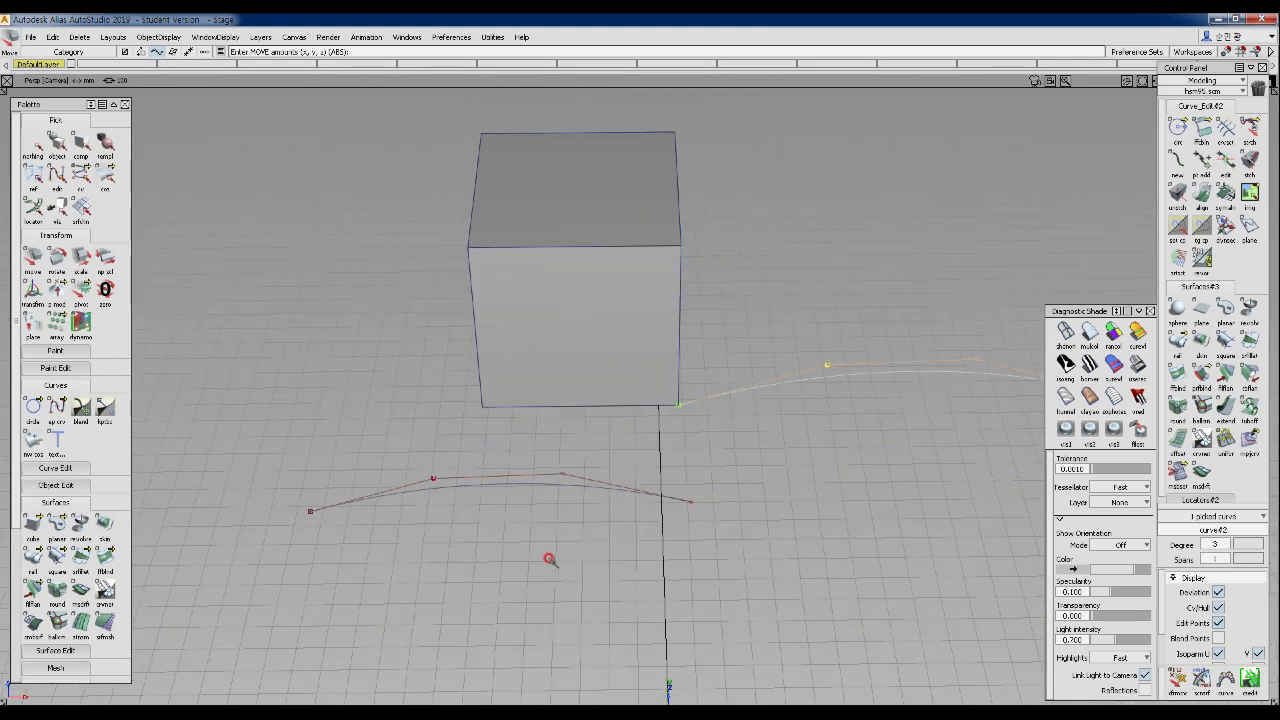
pyautogui.keyDown('alt'); pyautogui.keyDown('shift'); pyautogui.moveTo(549, 559); pyautogui.dragTo(591, 471, button='middle'); pyautogui.keyUp('shift'); pyautogui.keyUp('alt')
pyautogui.moveTo(354, 519); pyautogui.dragTo(352, 517)
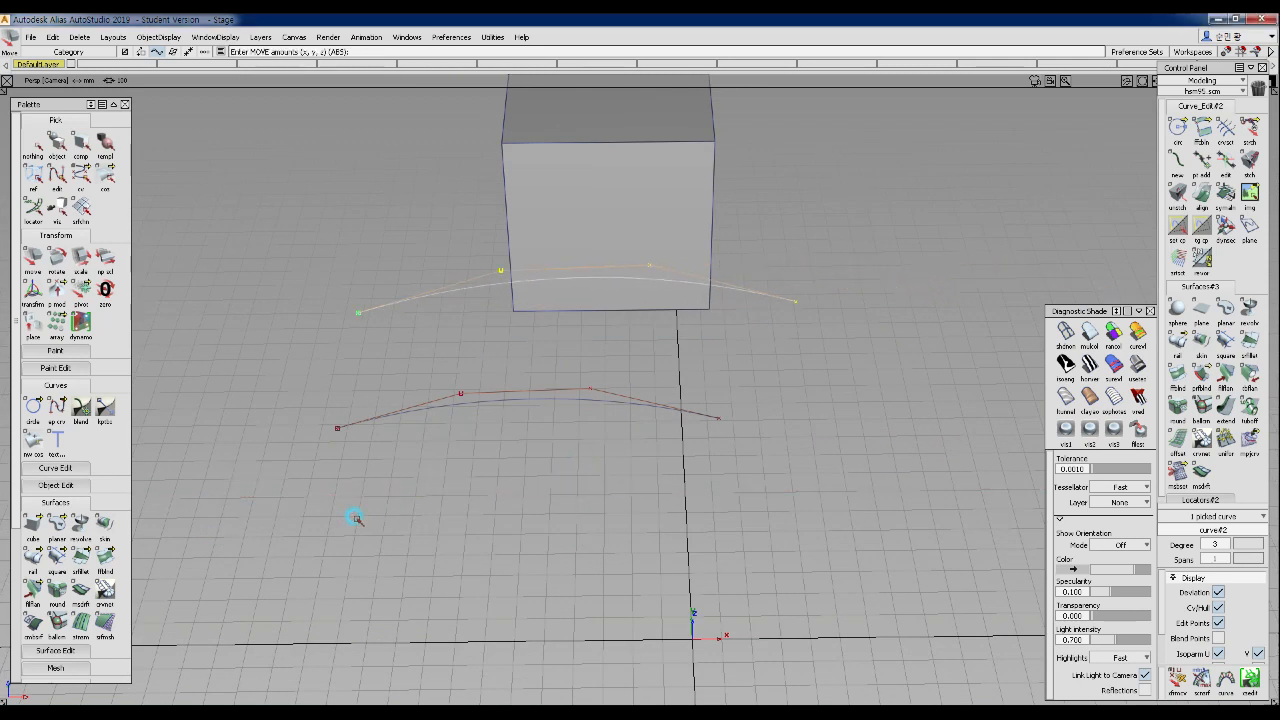
# - Try to move the duplicate curve by its left end, and undo the attempt
pyautogui.keyDown('ctrl'); pyautogui.keyDown('shift'); pyautogui.moveTo(340, 463); pyautogui.dragTo(339, 427); pyautogui.keyUp('shift'); pyautogui.keyUp('ctrl')
pyautogui.click(334, 425)
pyautogui.hotkey('ctrl', 'z')
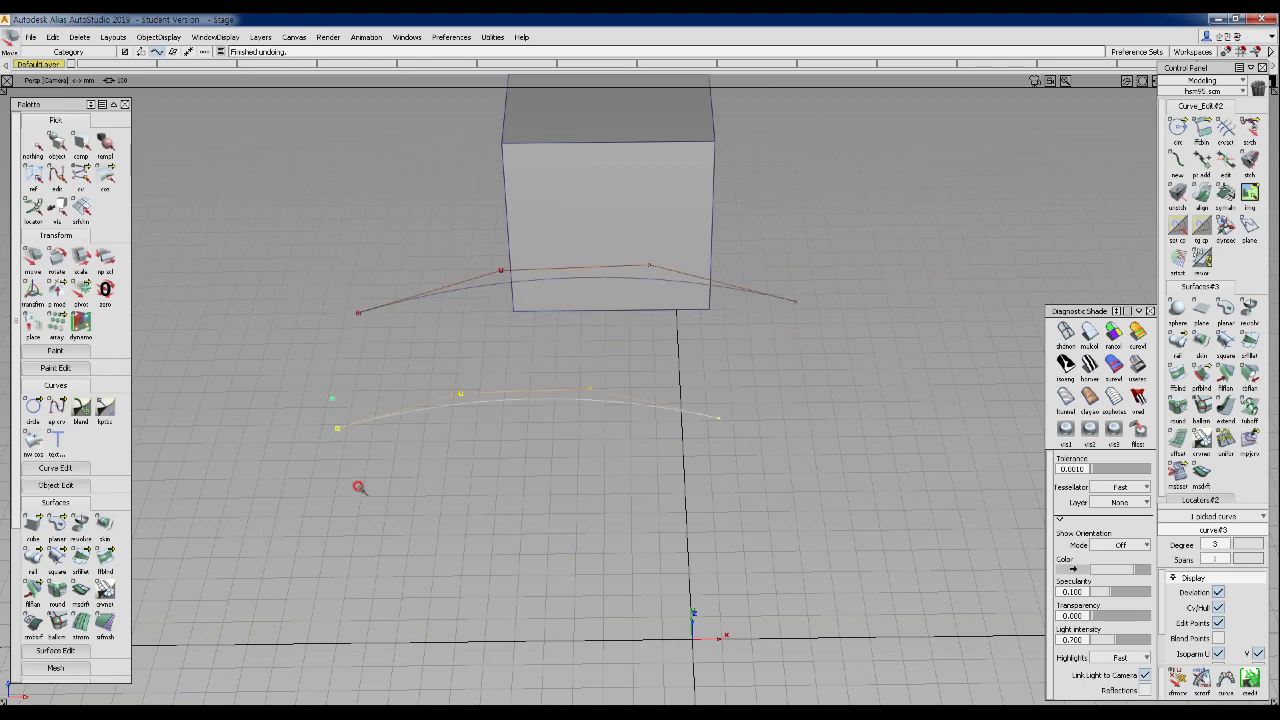
pyautogui.hotkey('ctrl', 'z')
# - Switch to Pick CV and box-pick the left end CV of the duplicate curve
pyautogui.click(338, 429)
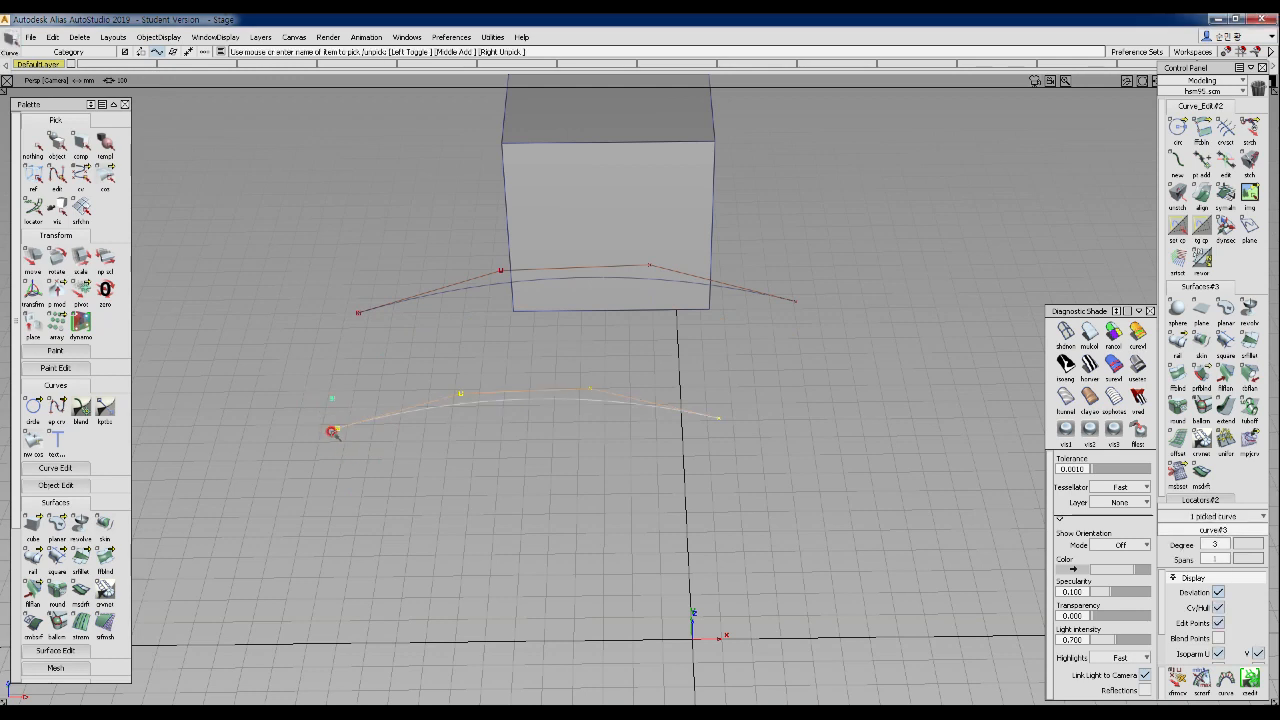
pyautogui.keyDown('ctrl'); pyautogui.keyDown('shift'); pyautogui.moveTo(337, 423); pyautogui.dragTo(337, 380); pyautogui.keyUp('shift'); pyautogui.keyUp('ctrl')
pyautogui.keyDown('ctrl'); pyautogui.keyDown('shift'); pyautogui.click(325, 280); pyautogui.keyUp('shift'); pyautogui.keyUp('ctrl')
pyautogui.keyDown('ctrl'); pyautogui.keyDown('shift'); pyautogui.moveTo(325, 280); pyautogui.dragTo(398, 409); pyautogui.keyUp('shift'); pyautogui.keyUp('ctrl')
pyautogui.moveTo(306, 403)
pyautogui.mouseDown()
pyautogui.moveTo(376, 476)
pyautogui.moveTo(371, 432)
pyautogui.mouseUp()
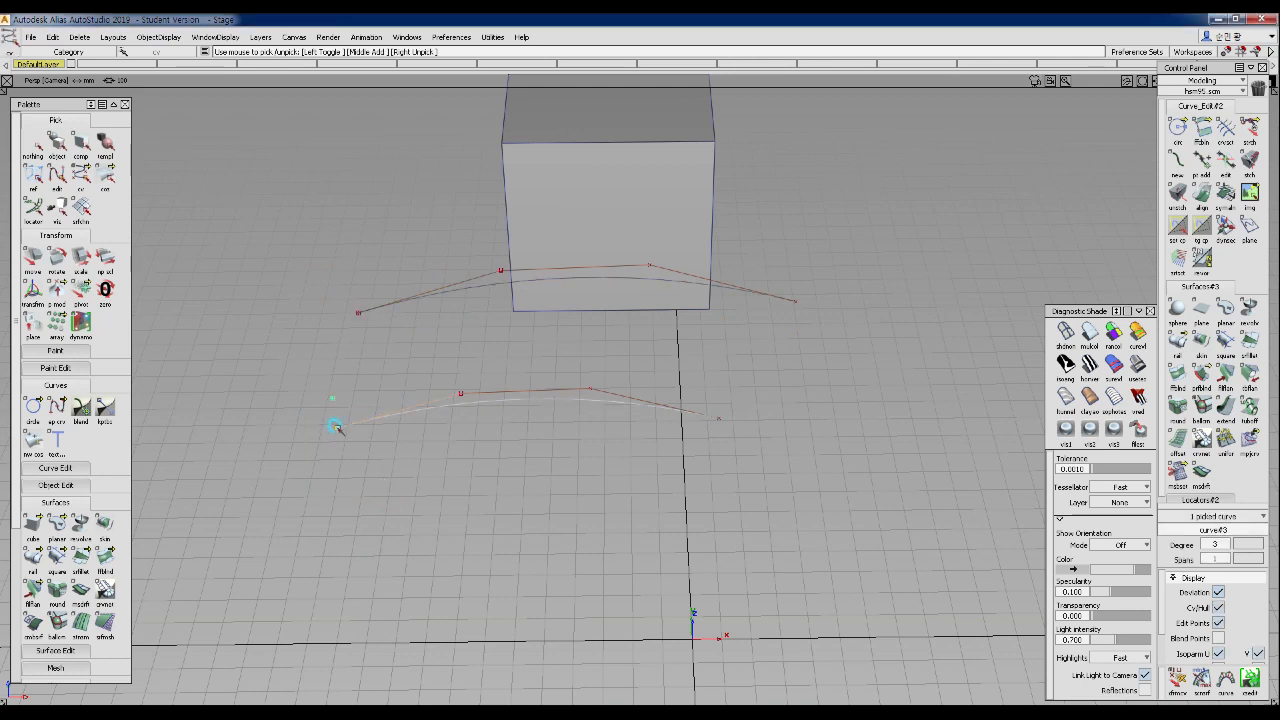
# - Pick the original curve in front of the cube, try to snap its left end onto the duplicate curve's left end, and undo the move
pyautogui.moveTo(359, 513); pyautogui.dragTo(385, 484)
pyautogui.moveTo(533, 481); pyautogui.dragTo(535, 483)
pyautogui.moveTo(557, 370); pyautogui.dragTo(636, 460)
pyautogui.keyDown('ctrl'); pyautogui.keyDown('shift'); pyautogui.moveTo(460, 522); pyautogui.dragTo(454, 440, button='right'); pyautogui.keyUp('shift'); pyautogui.keyUp('ctrl')
pyautogui.keyDown('ctrl'); pyautogui.keyDown('shift'); pyautogui.moveTo(443, 380); pyautogui.dragTo(454, 270); pyautogui.keyUp('shift'); pyautogui.keyUp('ctrl')
pyautogui.moveTo(362, 205); pyautogui.dragTo(483, 286)
pyautogui.keyDown('ctrl'); pyautogui.keyDown('shift'); pyautogui.moveTo(400, 389); pyautogui.dragTo(398, 338, button='right'); pyautogui.keyUp('shift'); pyautogui.keyUp('ctrl')
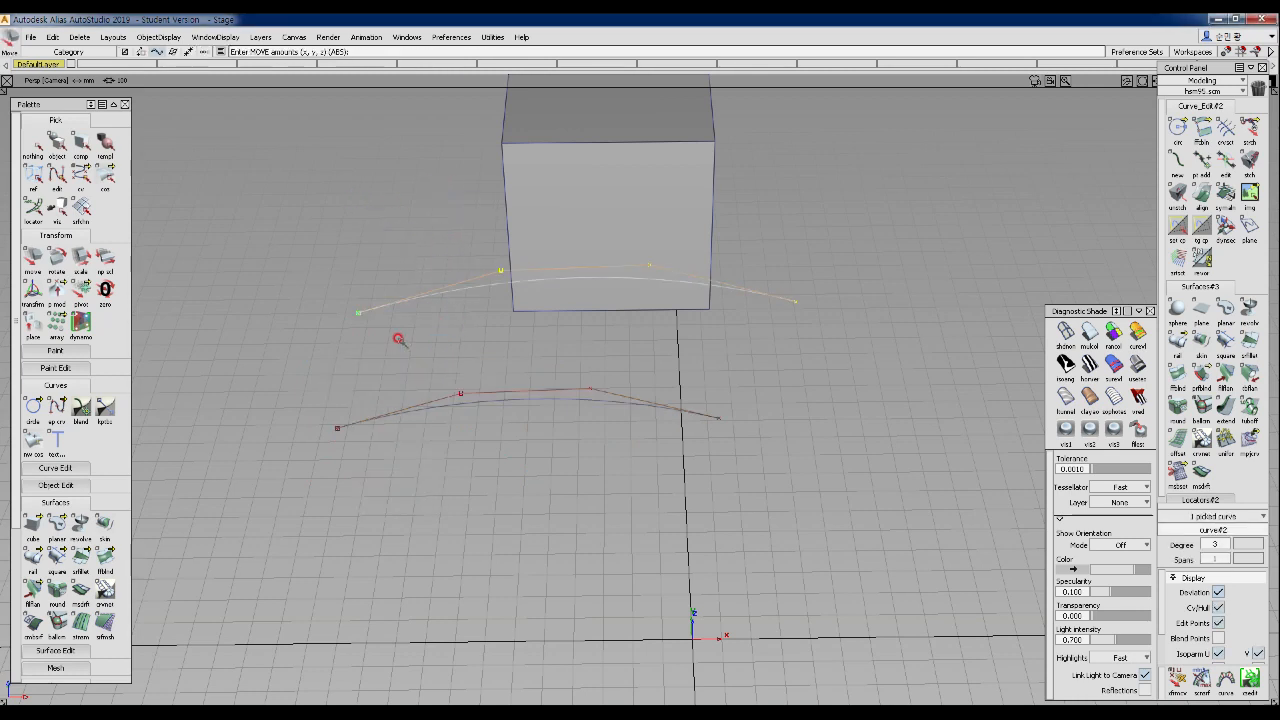
pyautogui.click(303, 348)
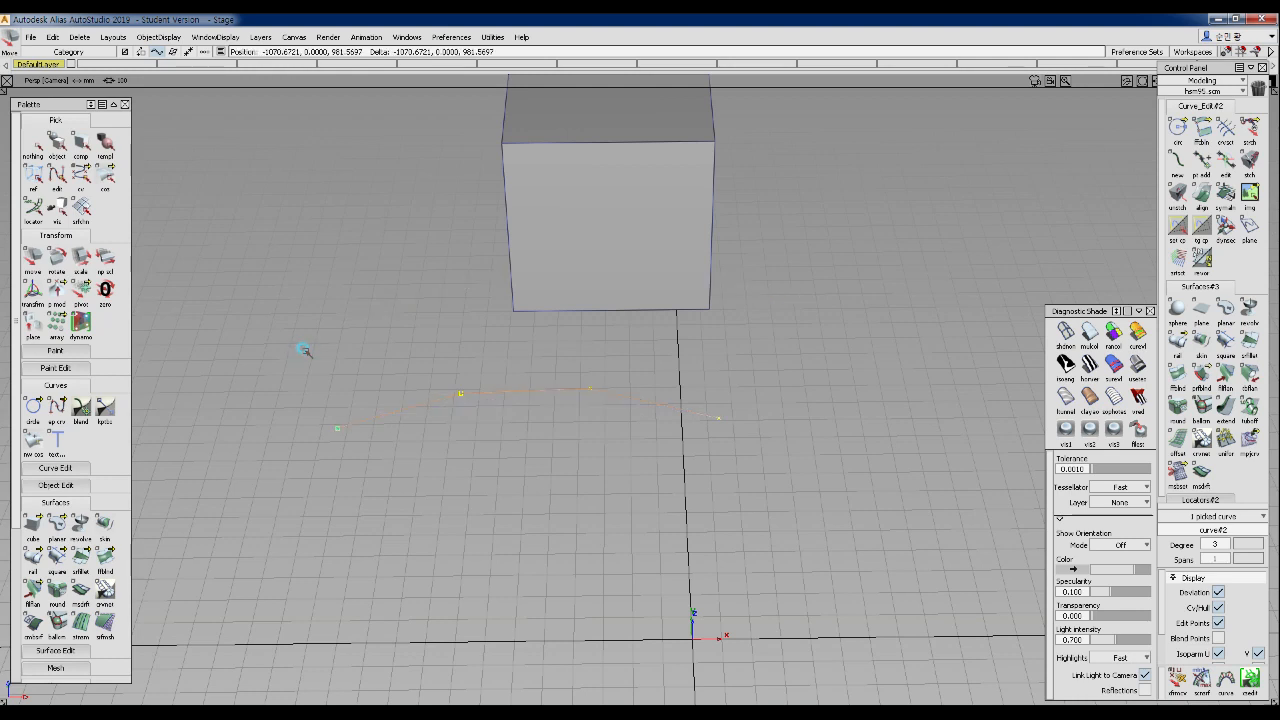
pyautogui.hotkey('ctrl', 'z')
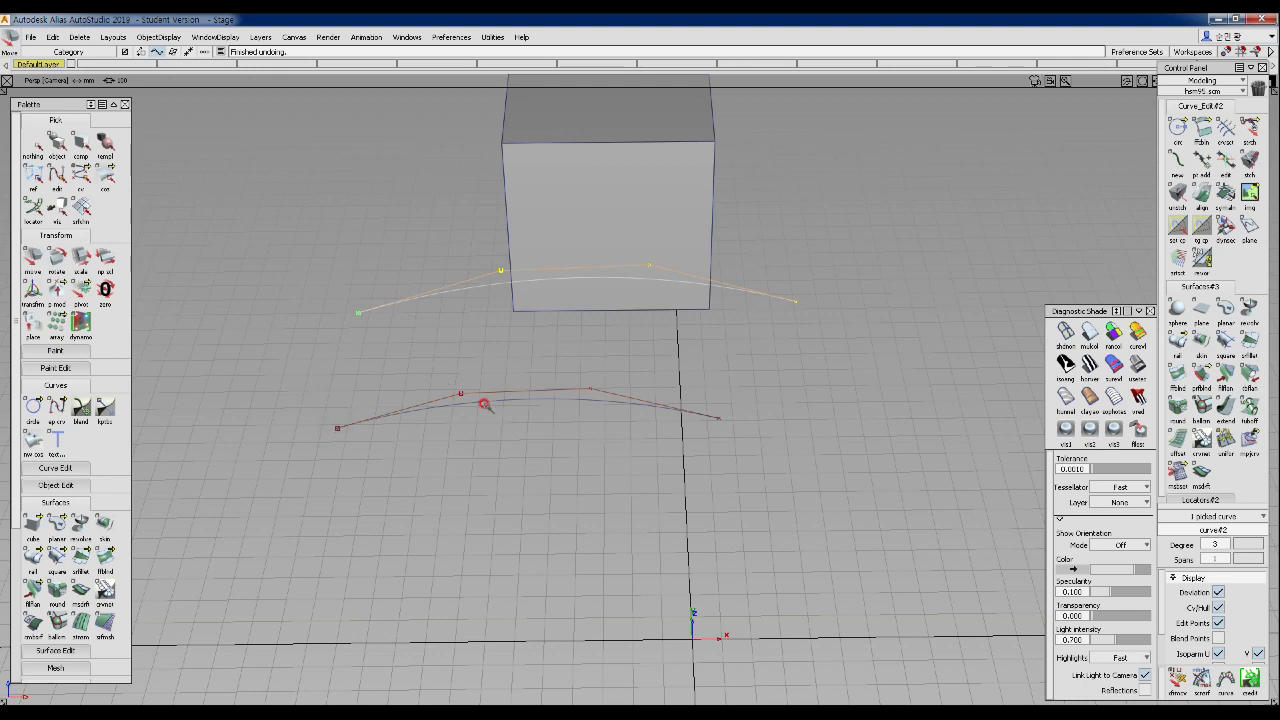
# - Move the original curve by its left end, snapping it to the duplicate curve's CVs and placing it beyond the duplicate's right end
pyautogui.keyDown('alt'); pyautogui.click(416, 388); pyautogui.keyUp('alt')
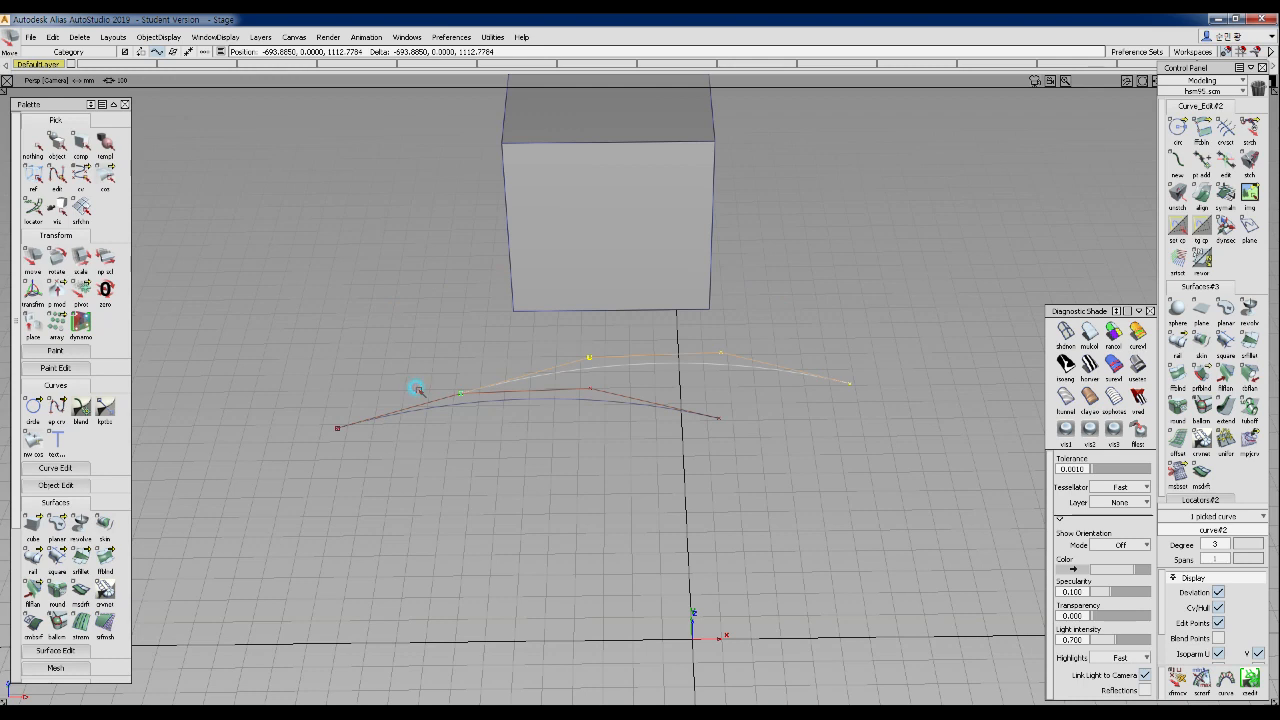
pyautogui.keyDown('alt'); pyautogui.click(326, 394); pyautogui.keyUp('alt')
pyautogui.keyDown('ctrl'); pyautogui.click(352, 388); pyautogui.keyUp('ctrl')
pyautogui.keyDown('ctrl'); pyautogui.click(452, 370); pyautogui.keyUp('ctrl')
pyautogui.keyDown('ctrl'); pyautogui.click(333, 392); pyautogui.keyUp('ctrl')
pyautogui.keyDown('ctrl'); pyautogui.click(307, 401); pyautogui.keyUp('ctrl')
pyautogui.keyDown('ctrl'); pyautogui.click(486, 369); pyautogui.keyUp('ctrl')
pyautogui.keyDown('ctrl'); pyautogui.click(591, 374); pyautogui.keyUp('ctrl')
pyautogui.keyDown('ctrl'); pyautogui.click(786, 409); pyautogui.keyUp('ctrl')
pyautogui.keyDown('ctrl'); pyautogui.moveTo(801, 418); pyautogui.dragTo(870, 378); pyautogui.keyUp('ctrl')
pyautogui.keyDown('ctrl'); pyautogui.keyDown('shift'); pyautogui.moveTo(800, 483); pyautogui.dragTo(797, 417); pyautogui.keyUp('shift'); pyautogui.keyUp('ctrl')
pyautogui.moveTo(806, 482); pyautogui.dragTo(808, 431, button='right')
pyautogui.keyDown('alt'); pyautogui.keyDown('shift'); pyautogui.moveTo(771, 448); pyautogui.dragTo(592, 440); pyautogui.keyUp('shift'); pyautogui.keyUp('alt')
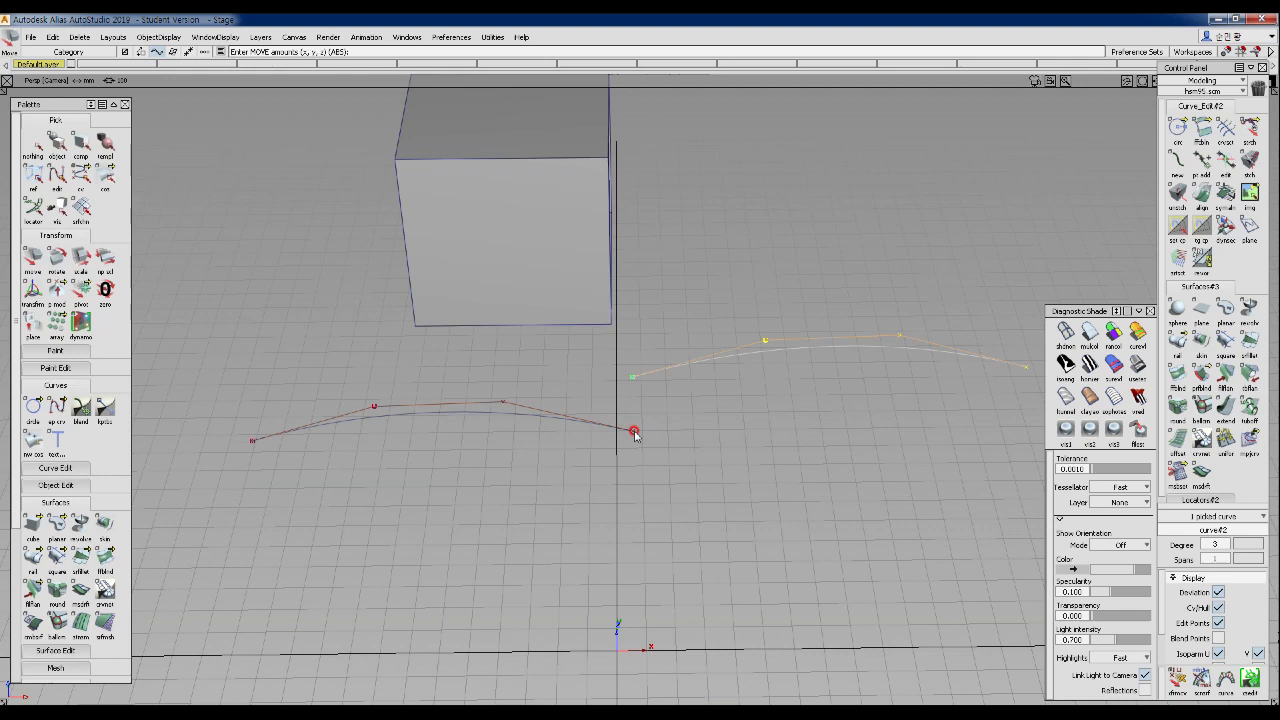
# - Use Pick CV to box-pick the facing end CVs of both curves and the duplicate's left end CV, and clear the selection
pyautogui.keyDown('ctrl'); pyautogui.keyDown('shift'); pyautogui.moveTo(691, 323); pyautogui.dragTo(735, 322); pyautogui.keyUp('shift'); pyautogui.keyUp('ctrl')
pyautogui.moveTo(583, 349); pyautogui.dragTo(654, 400)
pyautogui.moveTo(591, 409); pyautogui.dragTo(720, 489)
pyautogui.moveTo(234, 396); pyautogui.dragTo(305, 501)
pyautogui.keyDown('ctrl'); pyautogui.keyDown('shift'); pyautogui.moveTo(413, 565); pyautogui.dragTo(435, 389); pyautogui.keyUp('shift'); pyautogui.keyUp('ctrl')
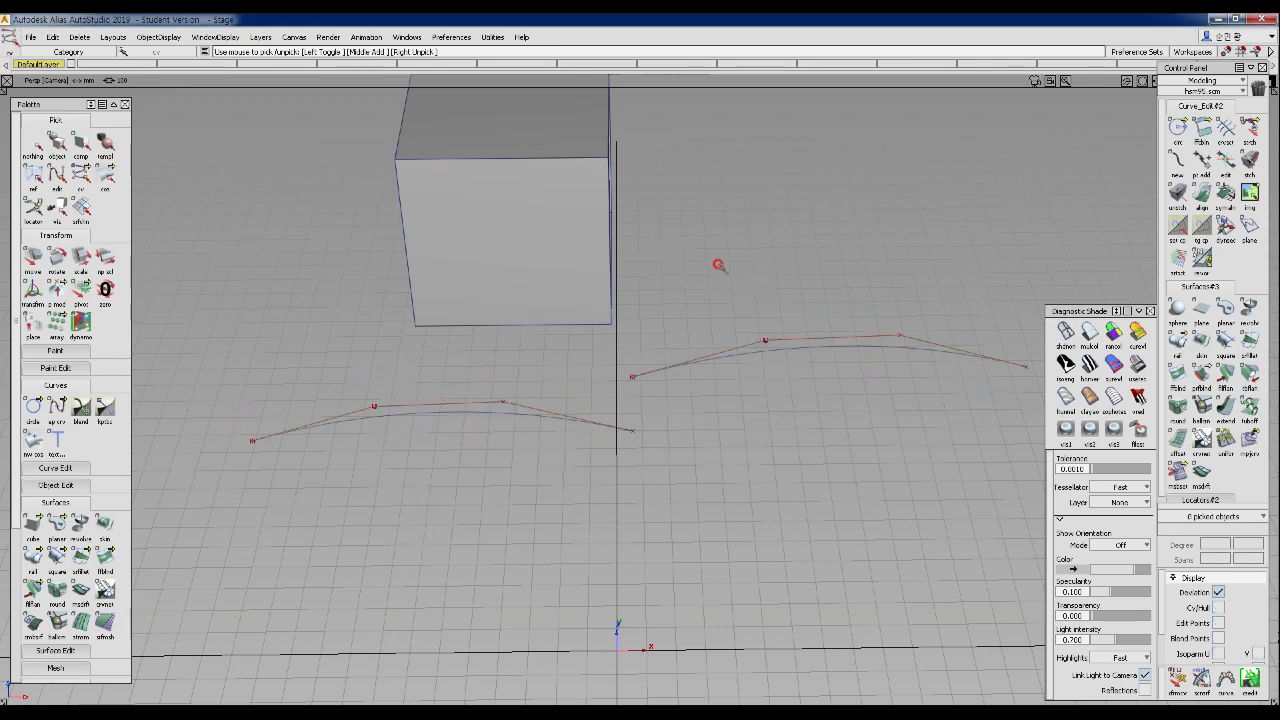
# - Delete the original curve and the cube, keeping only the duplicate curve
pyautogui.keyDown('ctrl'); pyautogui.keyDown('shift'); pyautogui.moveTo(718, 265); pyautogui.dragTo(812, 393); pyautogui.keyUp('shift'); pyautogui.keyUp('ctrl')
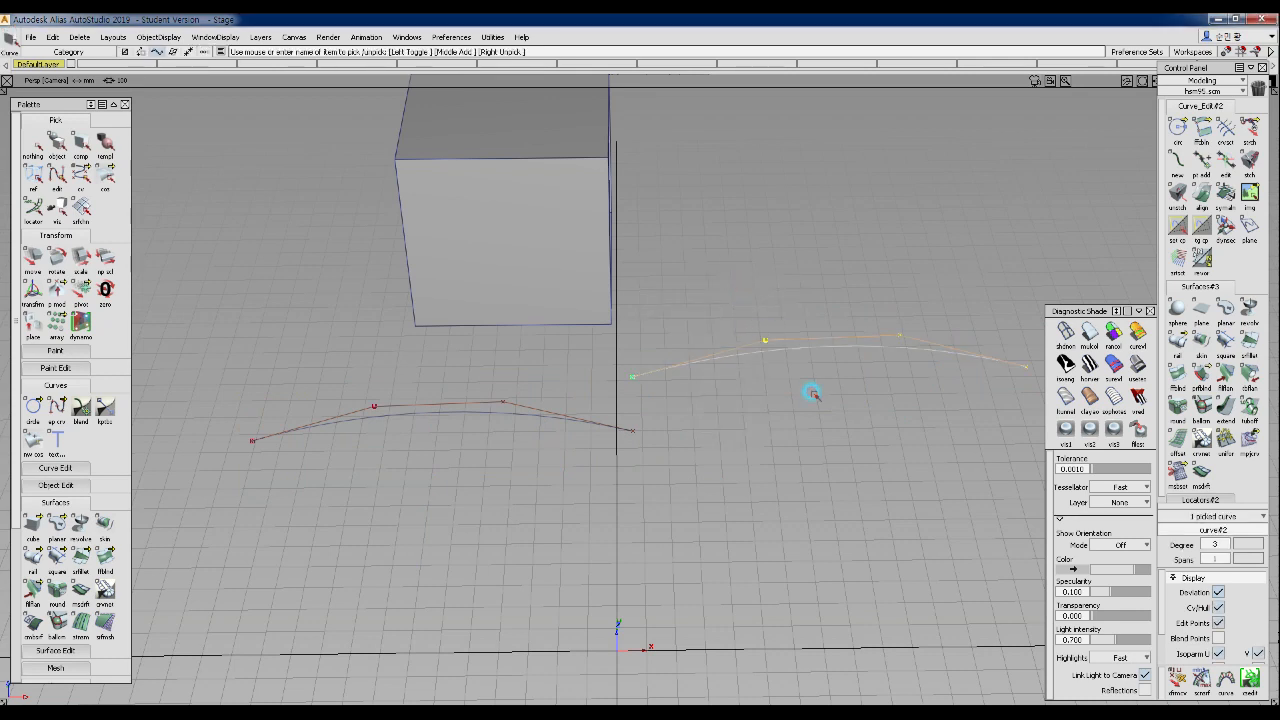
pyautogui.press('Delete')
pyautogui.press('Return')
pyautogui.keyDown('ctrl'); pyautogui.keyDown('shift'); pyautogui.moveTo(426, 162); pyautogui.dragTo(423, 217); pyautogui.keyUp('shift'); pyautogui.keyUp('ctrl')
pyautogui.click(423, 217)
pyautogui.press('Delete')
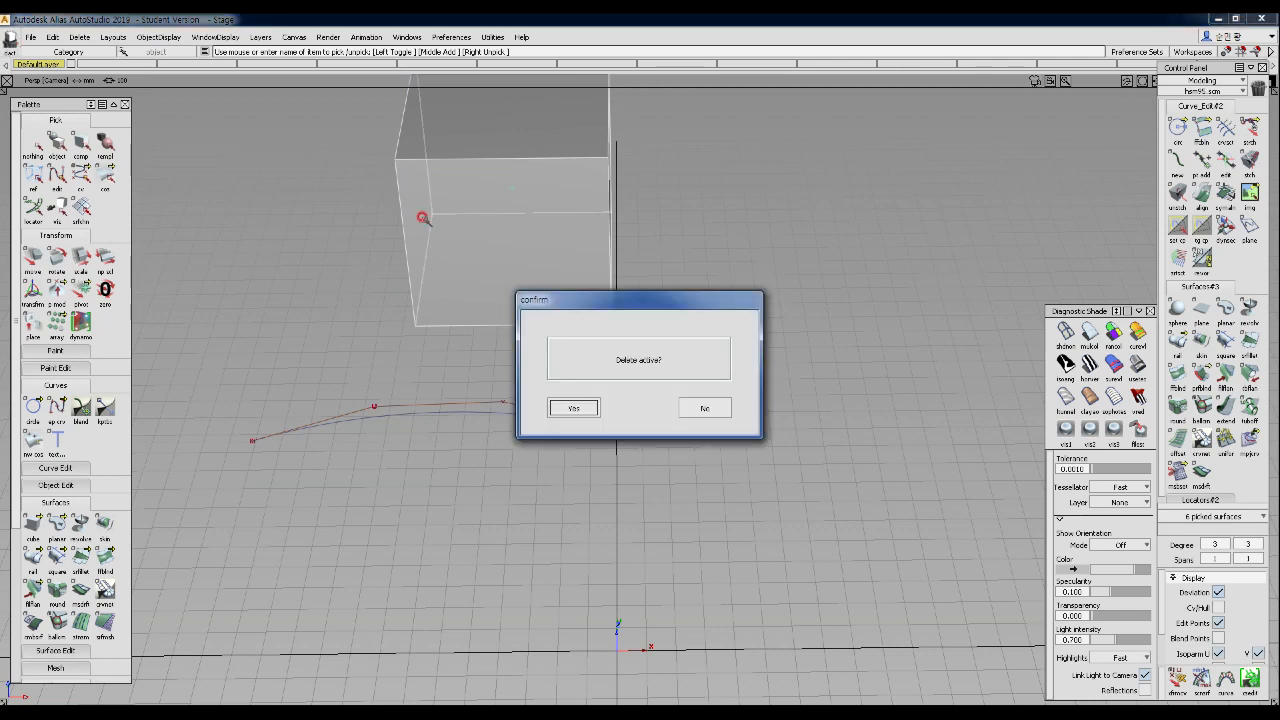
pyautogui.press('Return')
# - In the Left view, draw a straight horizontal edit-point curve just below the arc, and clear the selection
pyautogui.press('F6')
pyautogui.keyDown('alt'); pyautogui.keyDown('shift'); pyautogui.moveTo(500, 321); pyautogui.dragTo(620, 423, button='middle'); pyautogui.keyUp('shift'); pyautogui.keyUp('alt')
pyautogui.keyDown('ctrl'); pyautogui.keyDown('shift'); pyautogui.moveTo(531, 360); pyautogui.dragTo(426, 394); pyautogui.keyUp('shift'); pyautogui.keyUp('ctrl')
pyautogui.click(427, 394)
pyautogui.click(758, 393)
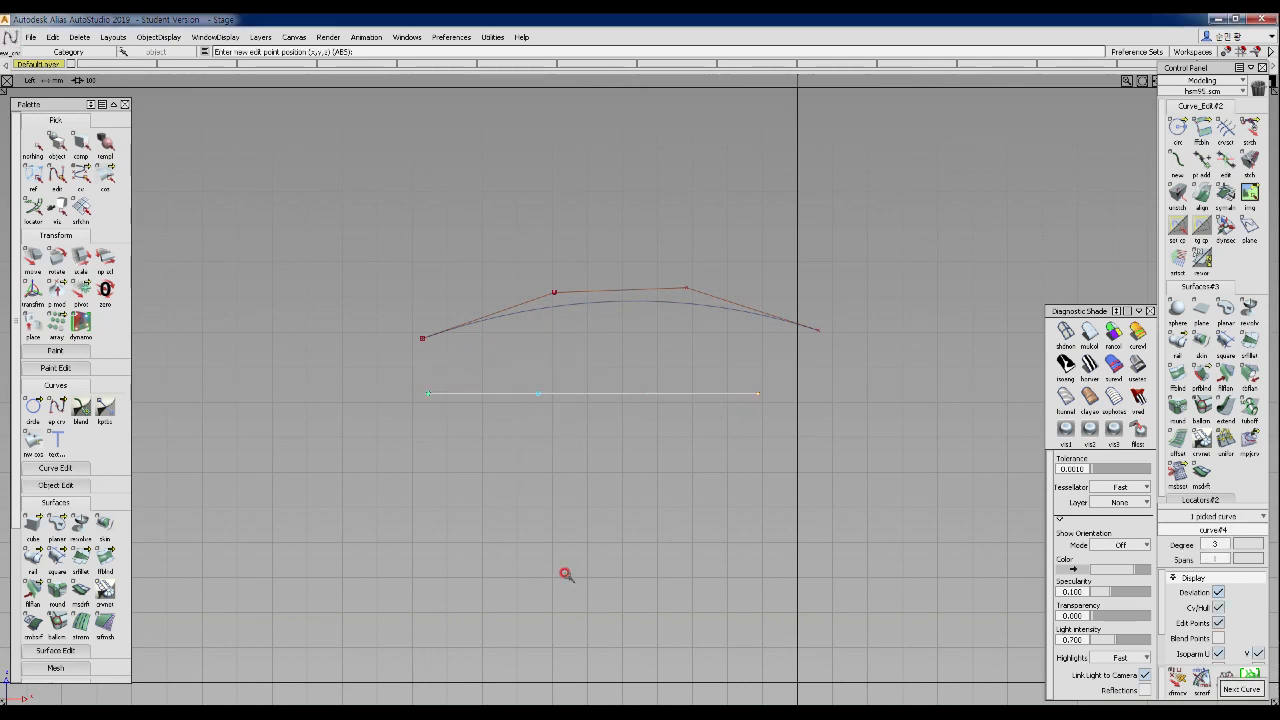
pyautogui.keyDown('ctrl'); pyautogui.keyDown('shift'); pyautogui.moveTo(544, 573); pyautogui.dragTo(541, 418); pyautogui.keyUp('shift'); pyautogui.keyUp('ctrl')
# - Draw a second straight horizontal edit-point curve below the first line, and clear the selection
pyautogui.keyDown('ctrl'); pyautogui.keyDown('shift'); pyautogui.moveTo(483, 452); pyautogui.dragTo(453, 452); pyautogui.keyUp('shift'); pyautogui.keyUp('ctrl')
pyautogui.click(406, 470)
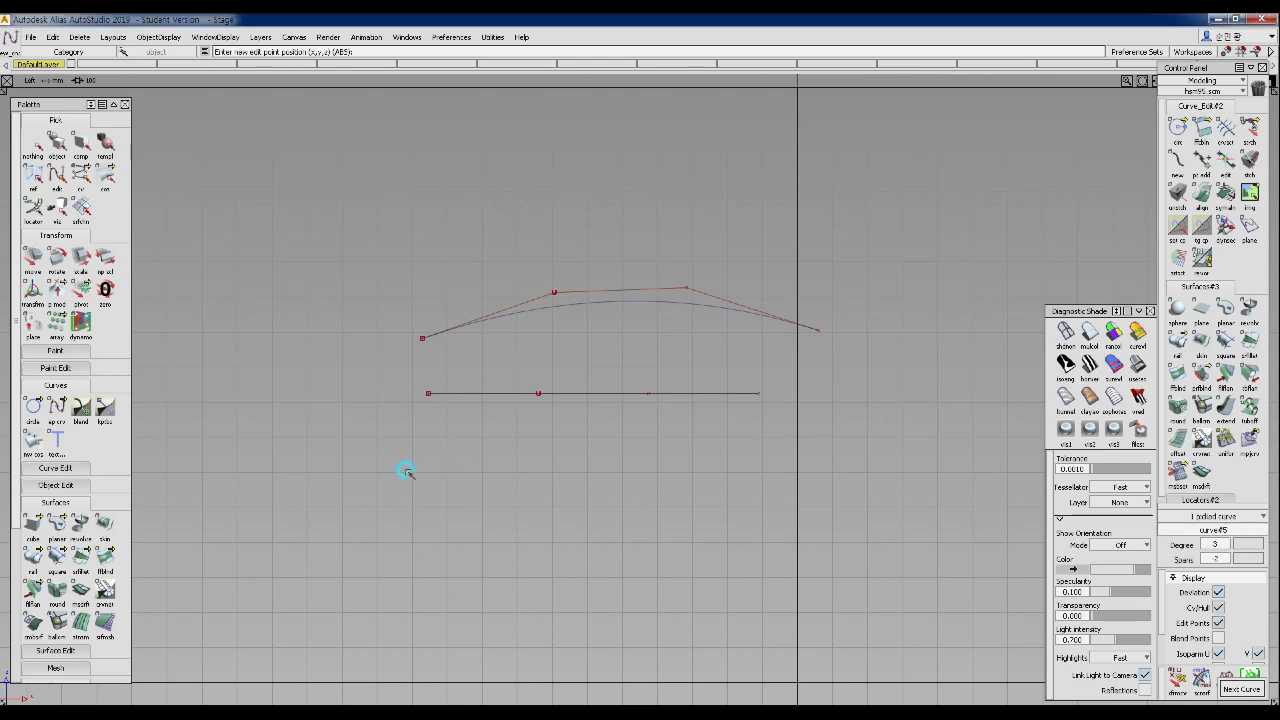
pyautogui.click(741, 473)
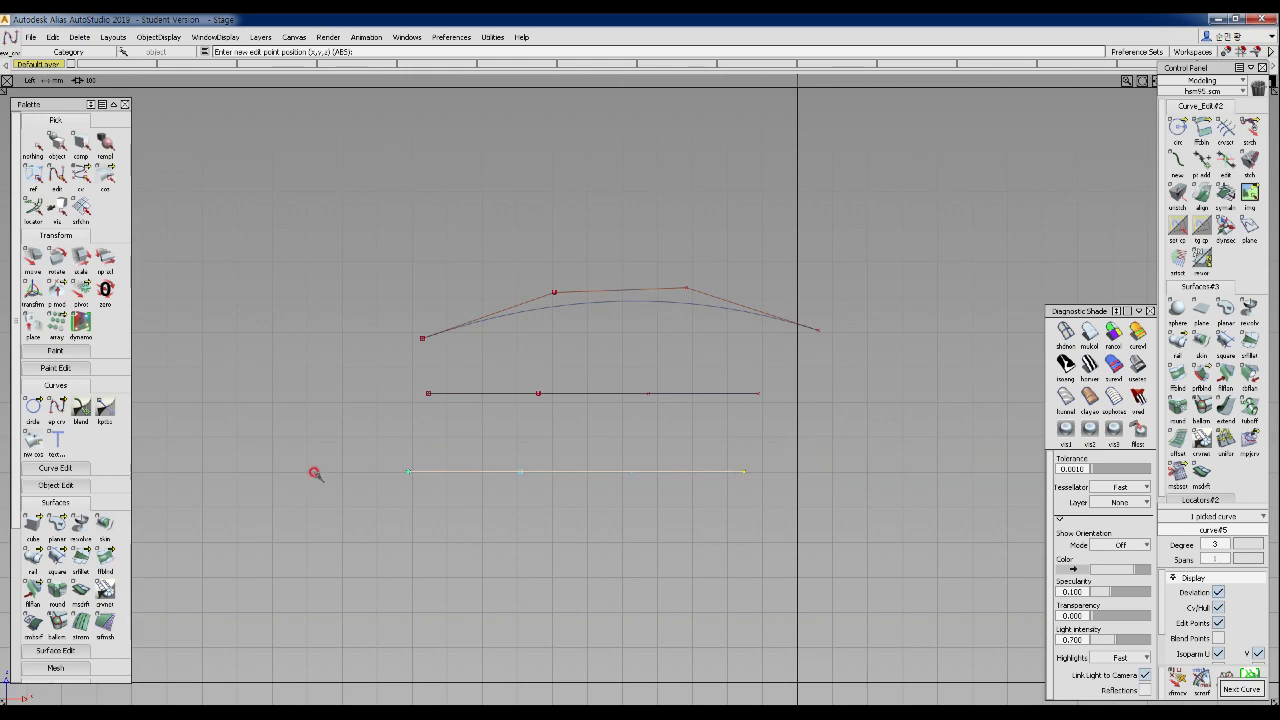
pyautogui.keyDown('ctrl'); pyautogui.keyDown('shift'); pyautogui.click(327, 399); pyautogui.keyUp('shift'); pyautogui.keyUp('ctrl')
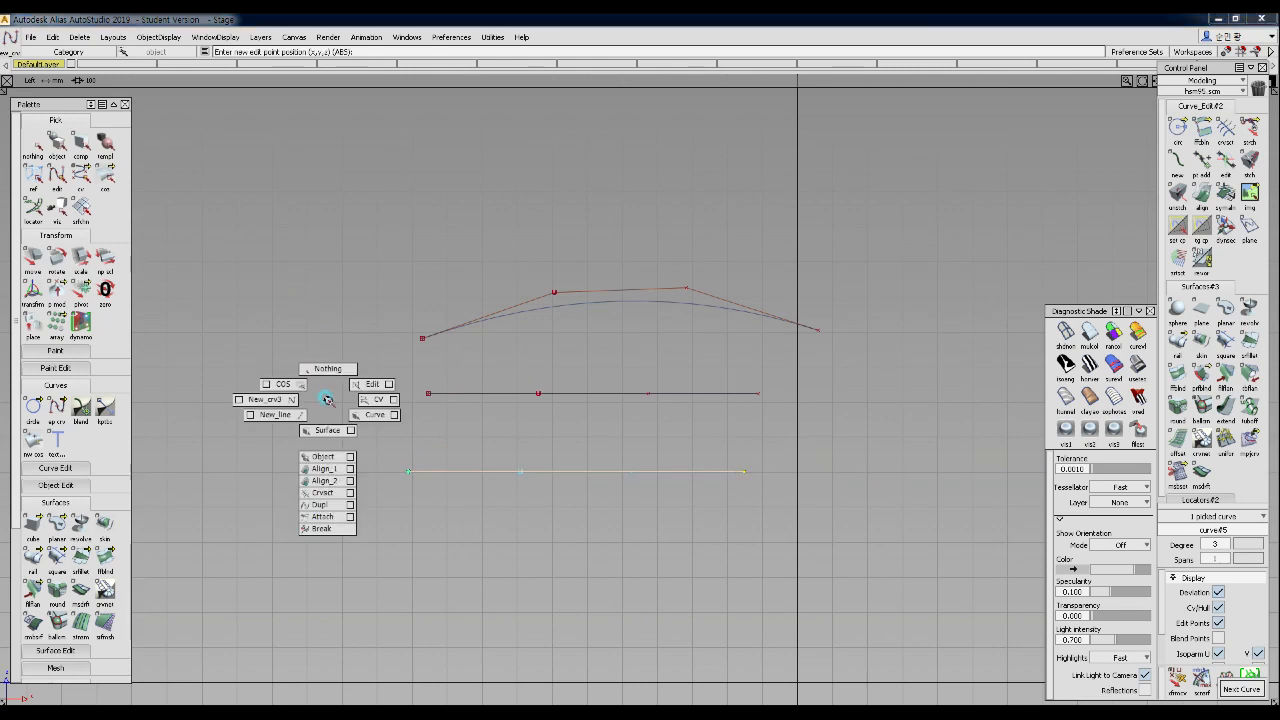
pyautogui.keyDown('ctrl'); pyautogui.keyDown('shift'); pyautogui.moveTo(327, 399); pyautogui.dragTo(329, 231); pyautogui.keyUp('shift'); pyautogui.keyUp('ctrl')
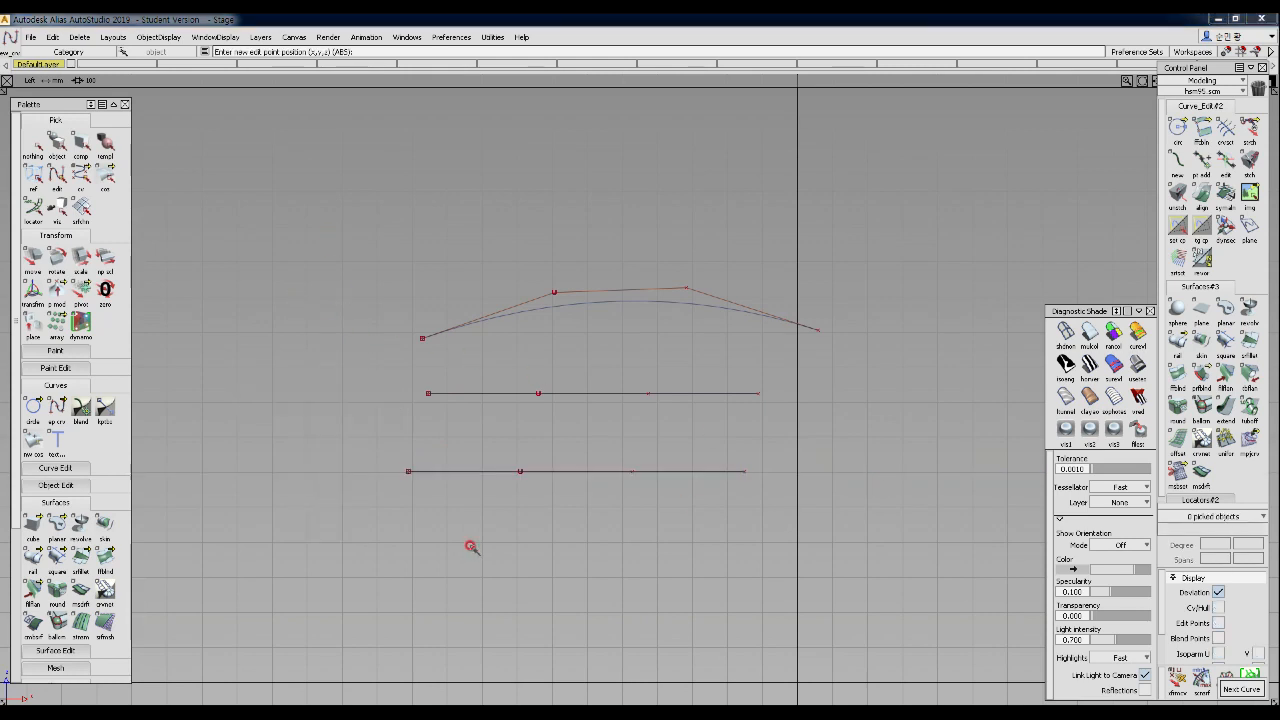
# - Start a third edit-point curve below the two horizontal lines, placing its second point slightly lower than its start
pyautogui.keyDown('ctrl'); pyautogui.keyDown('shift'); pyautogui.moveTo(441, 491); pyautogui.dragTo(401, 494); pyautogui.keyUp('shift'); pyautogui.keyUp('ctrl')
pyautogui.click(405, 513)
pyautogui.click(775, 530)
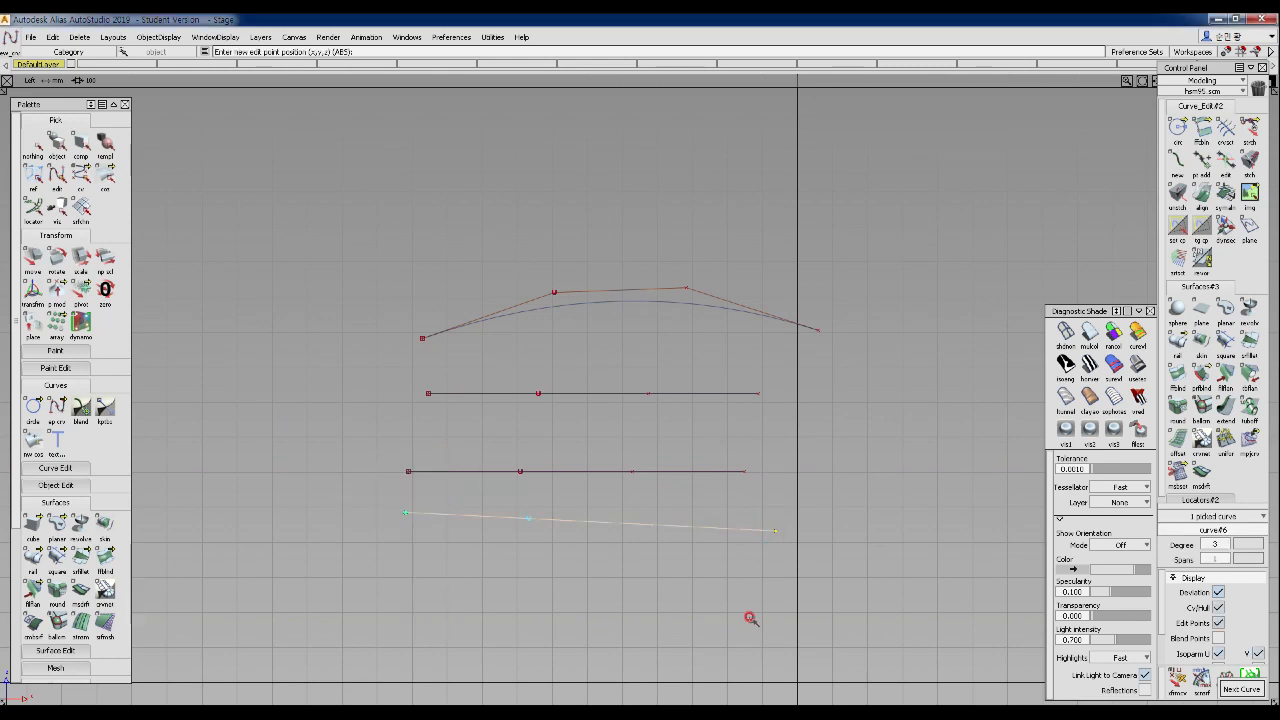
# - Extend the third curve with six more edit points looping around the existing curves, and remove the points back to its start
pyautogui.click(302, 258)
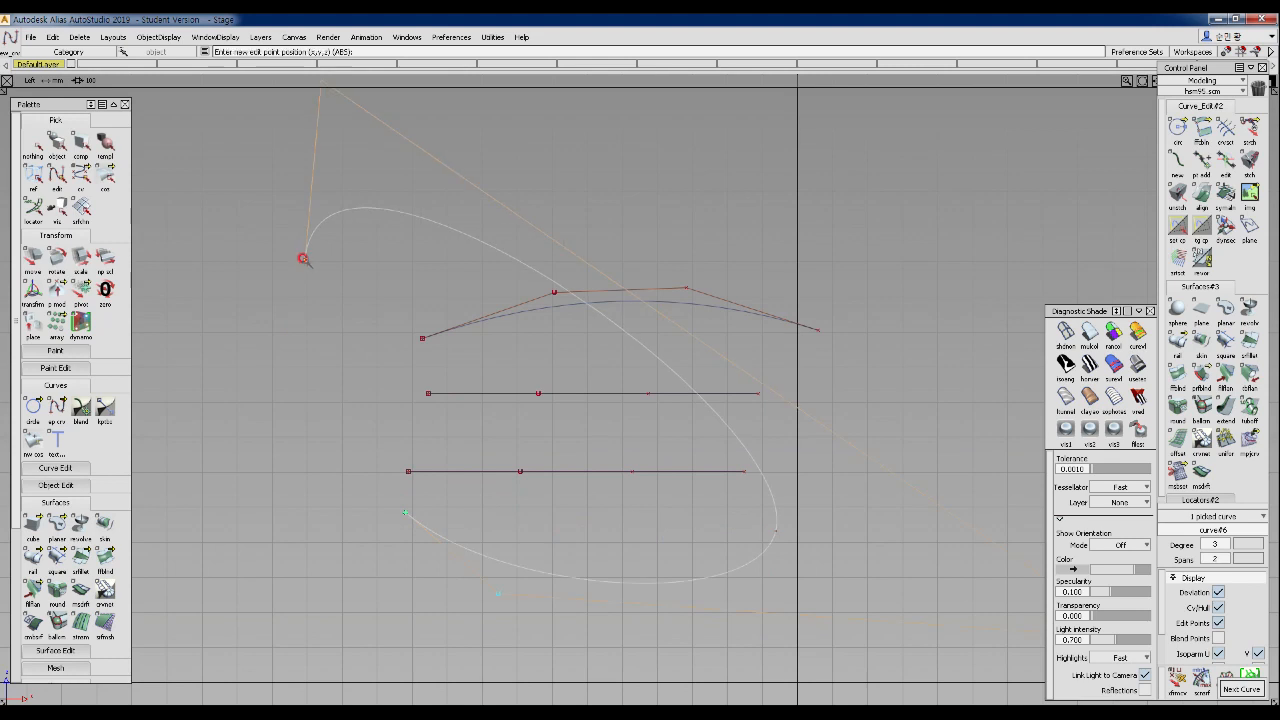
pyautogui.click(219, 321)
pyautogui.click(217, 448)
pyautogui.click(292, 557)
pyautogui.click(535, 598)
pyautogui.click(771, 600)
pyautogui.press('BackSpace')
pyautogui.press('BackSpace')
pyautogui.press('BackSpace')
pyautogui.press('BackSpace')
pyautogui.press('BackSpace')
pyautogui.press('BackSpace')
pyautogui.press('BackSpace')
pyautogui.press('BackSpace')
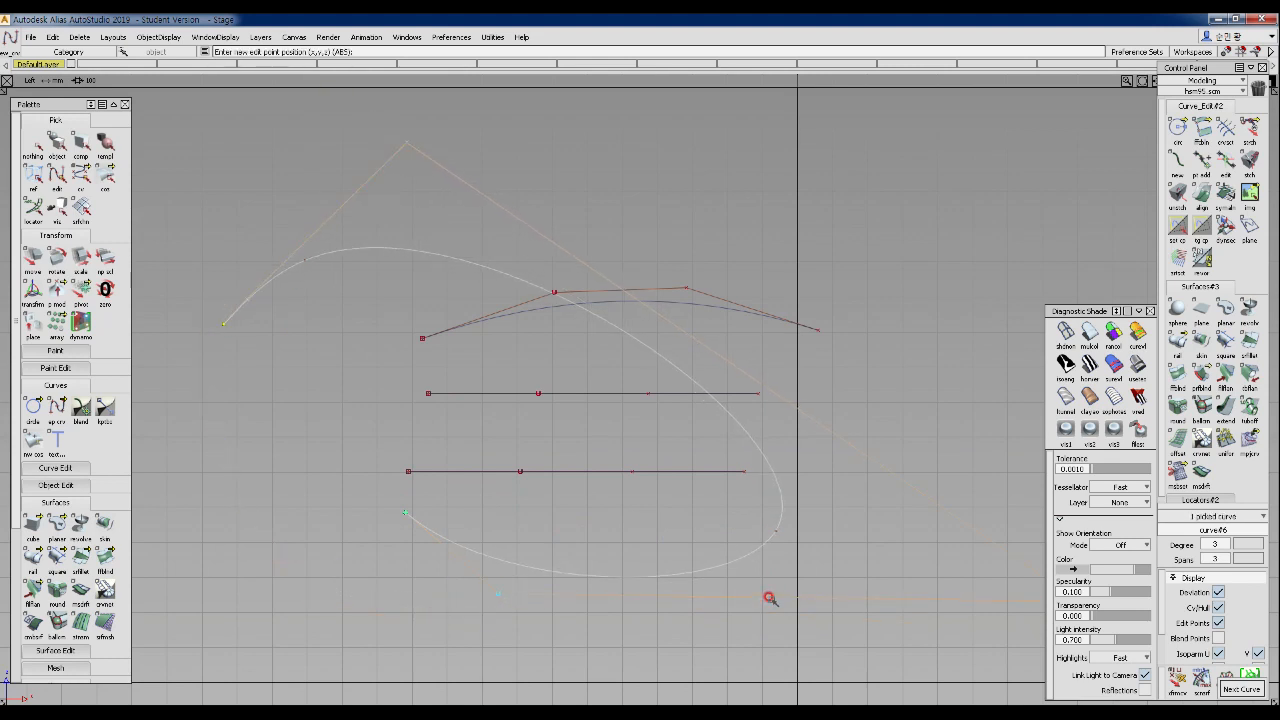
# - Finish the third curve with an end point level with its start, and clear the selection
pyautogui.click(756, 513)
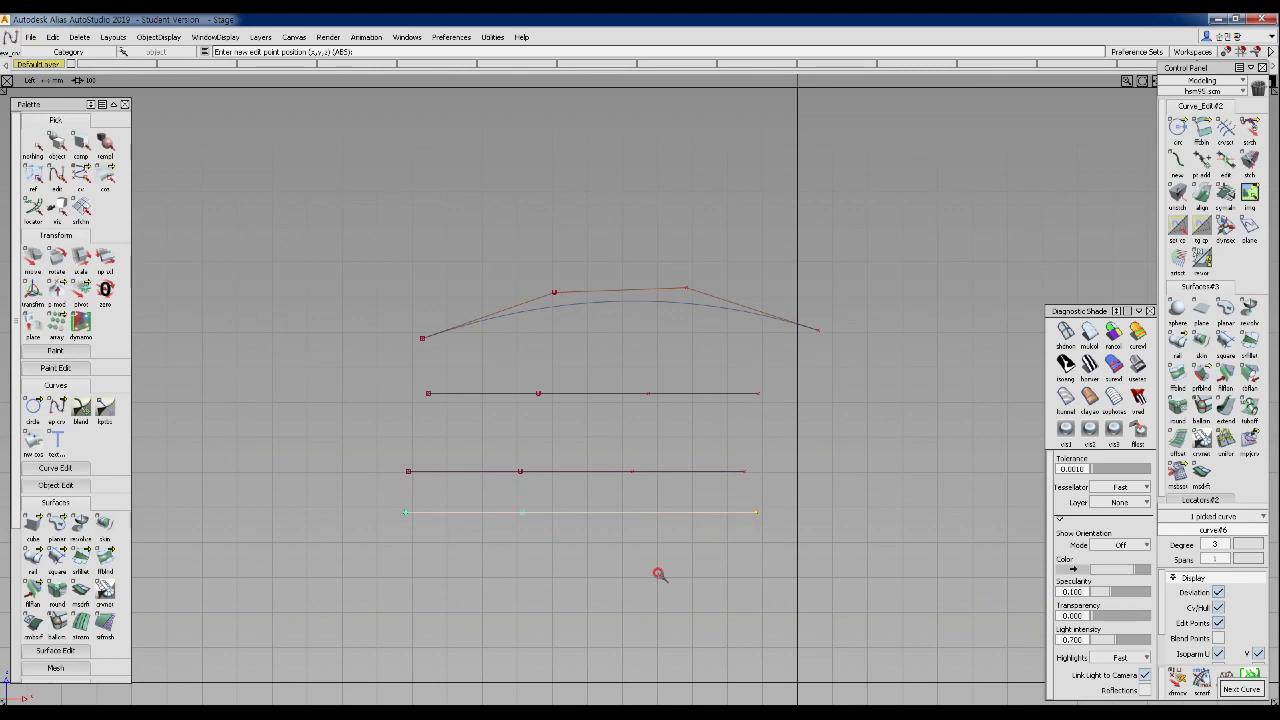
pyautogui.keyDown('ctrl'); pyautogui.keyDown('shift'); pyautogui.click(605, 580); pyautogui.keyUp('shift'); pyautogui.keyUp('ctrl')
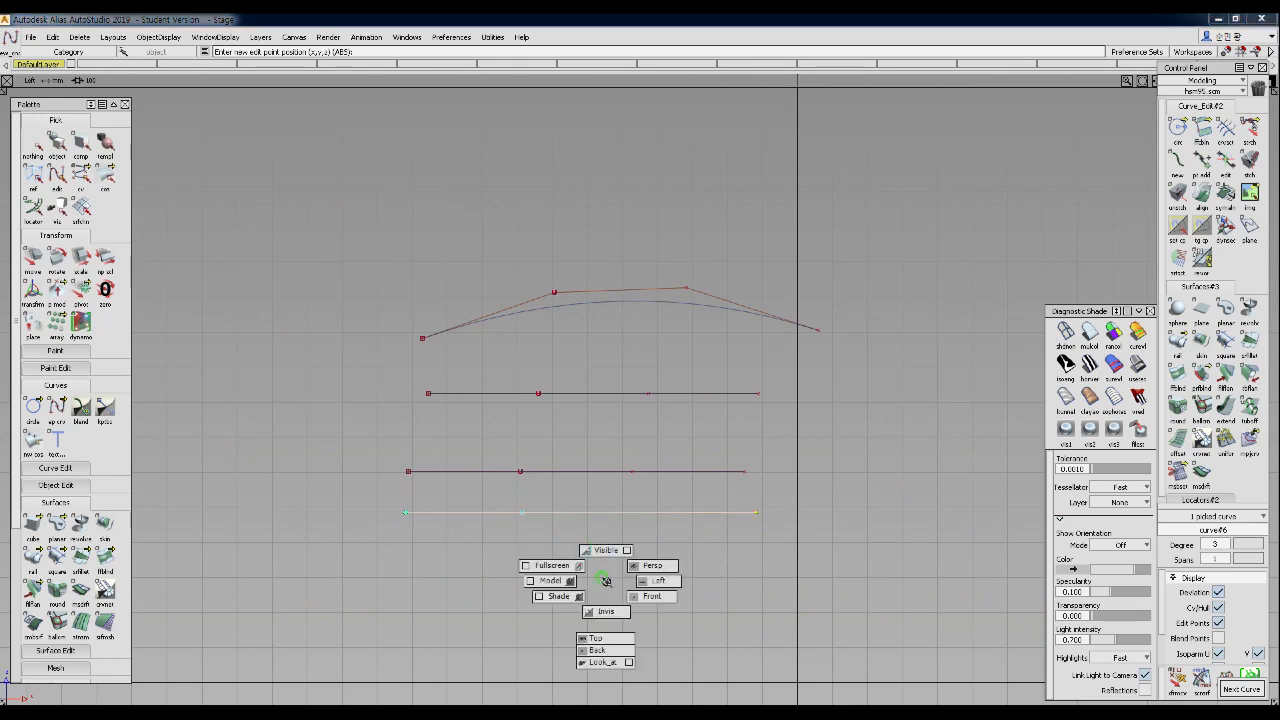
pyautogui.keyDown('ctrl'); pyautogui.keyDown('shift'); pyautogui.moveTo(606, 580); pyautogui.dragTo(606, 548); pyautogui.keyUp('shift'); pyautogui.keyUp('ctrl')
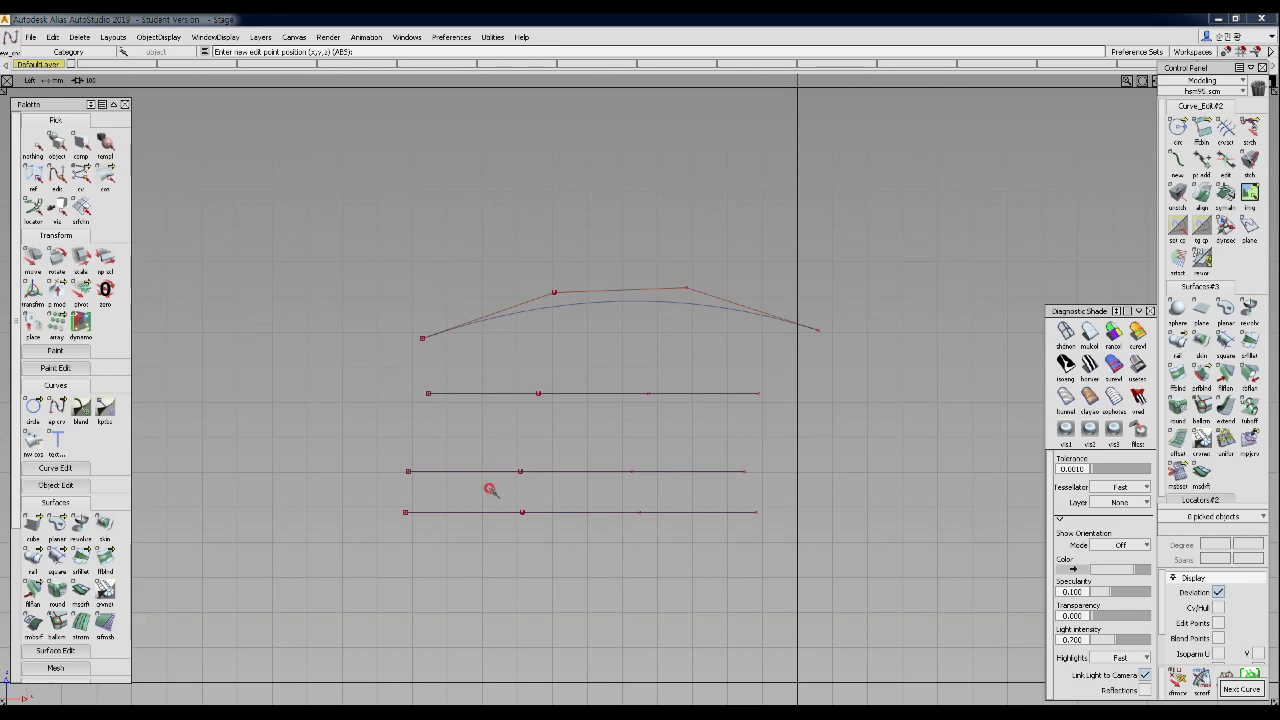
# - Draw two straight vertical edit-point curves to the left of the arc, constraining their end points vertically
pyautogui.keyDown('ctrl'); pyautogui.keyDown('shift'); pyautogui.moveTo(331, 320); pyautogui.dragTo(291, 319); pyautogui.keyUp('shift'); pyautogui.keyUp('ctrl')
pyautogui.click(311, 298)
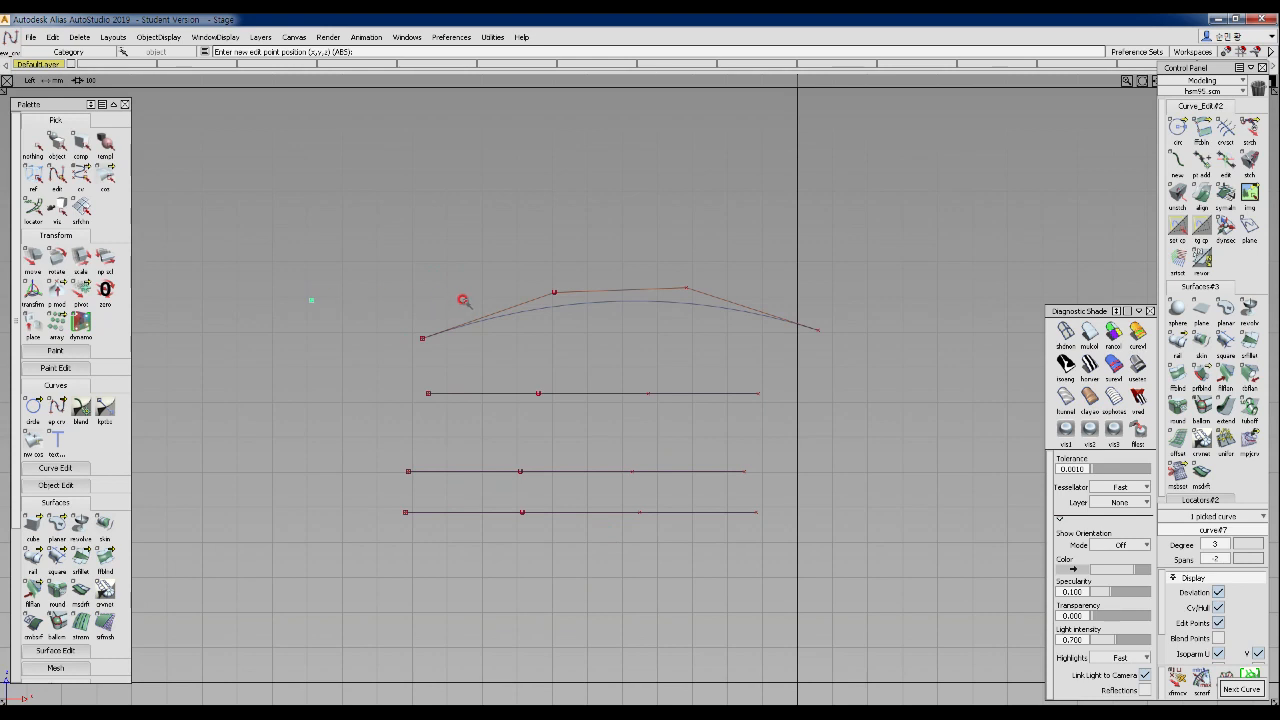
pyautogui.moveTo(463, 300); pyautogui.dragTo(396, 525, button='right')
pyautogui.keyDown('ctrl'); pyautogui.keyDown('shift'); pyautogui.moveTo(357, 443); pyautogui.dragTo(353, 297); pyautogui.keyUp('shift'); pyautogui.keyUp('ctrl')
pyautogui.keyDown('ctrl'); pyautogui.keyDown('shift'); pyautogui.moveTo(391, 231); pyautogui.dragTo(360, 228); pyautogui.keyUp('shift'); pyautogui.keyUp('ctrl')
pyautogui.moveTo(510, 272); pyautogui.dragTo(428, 472, button='right')
pyautogui.press('space')
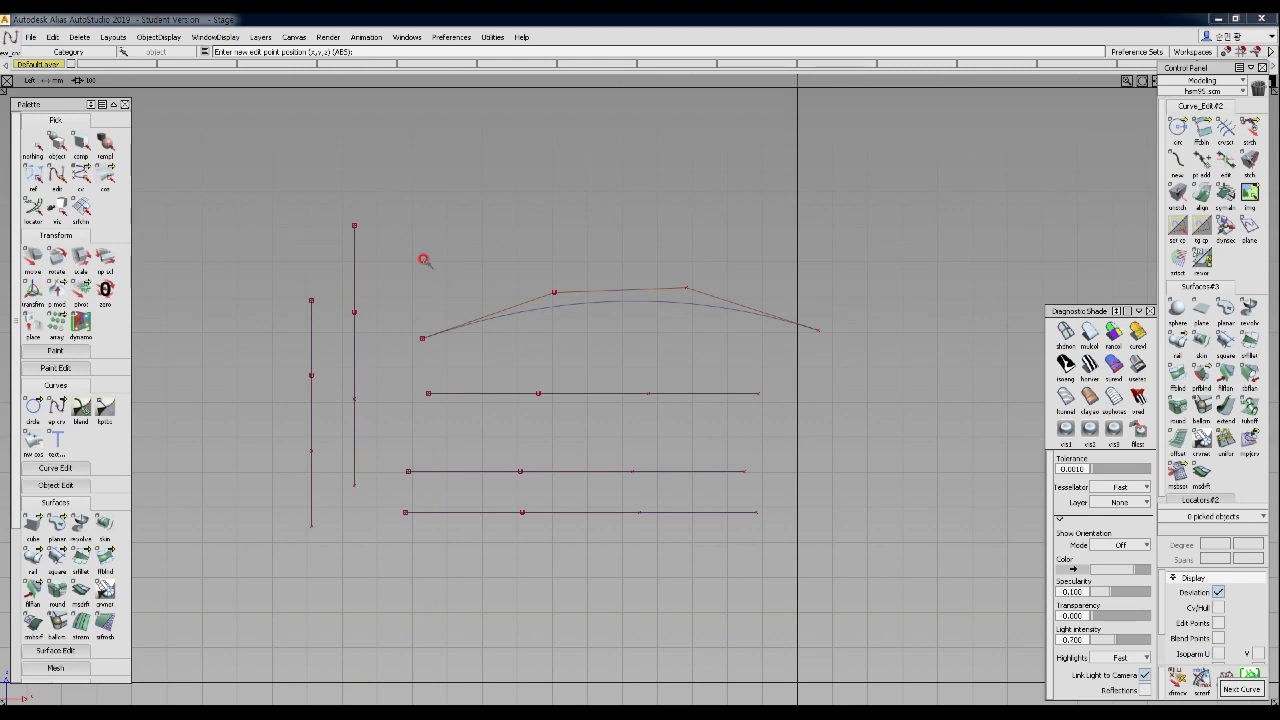
# - Use the Palette's edit-point curve tool to draw a horizontal line above the arc and a vertical line crossing the arc's left end
pyautogui.click(81, 175)
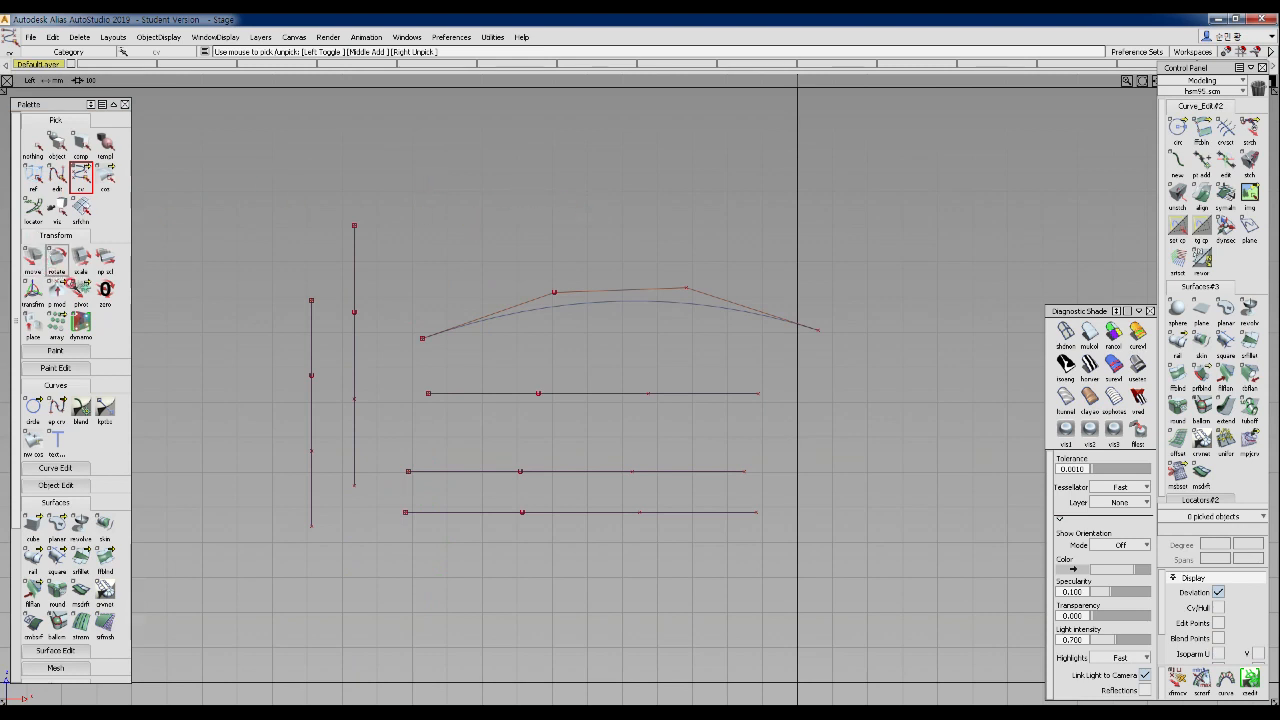
pyautogui.click(57, 408)
pyautogui.click(460, 171)
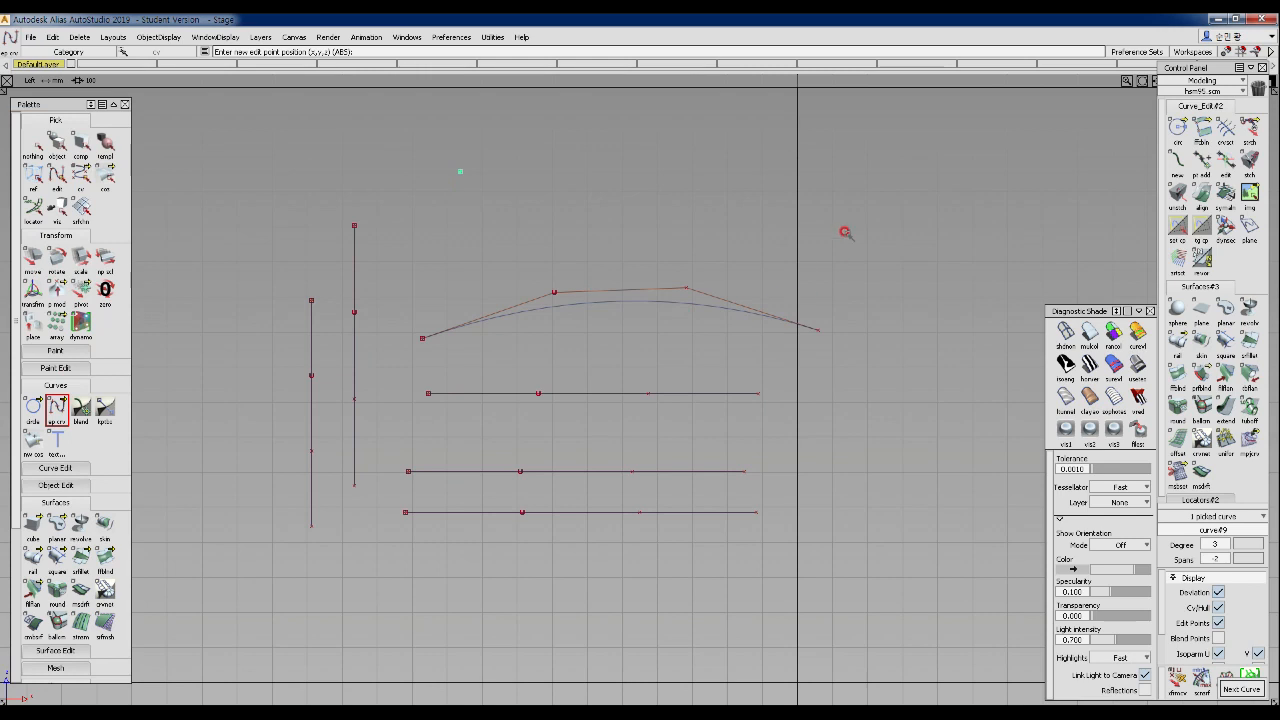
pyautogui.click(723, 180)
pyautogui.click(450, 225)
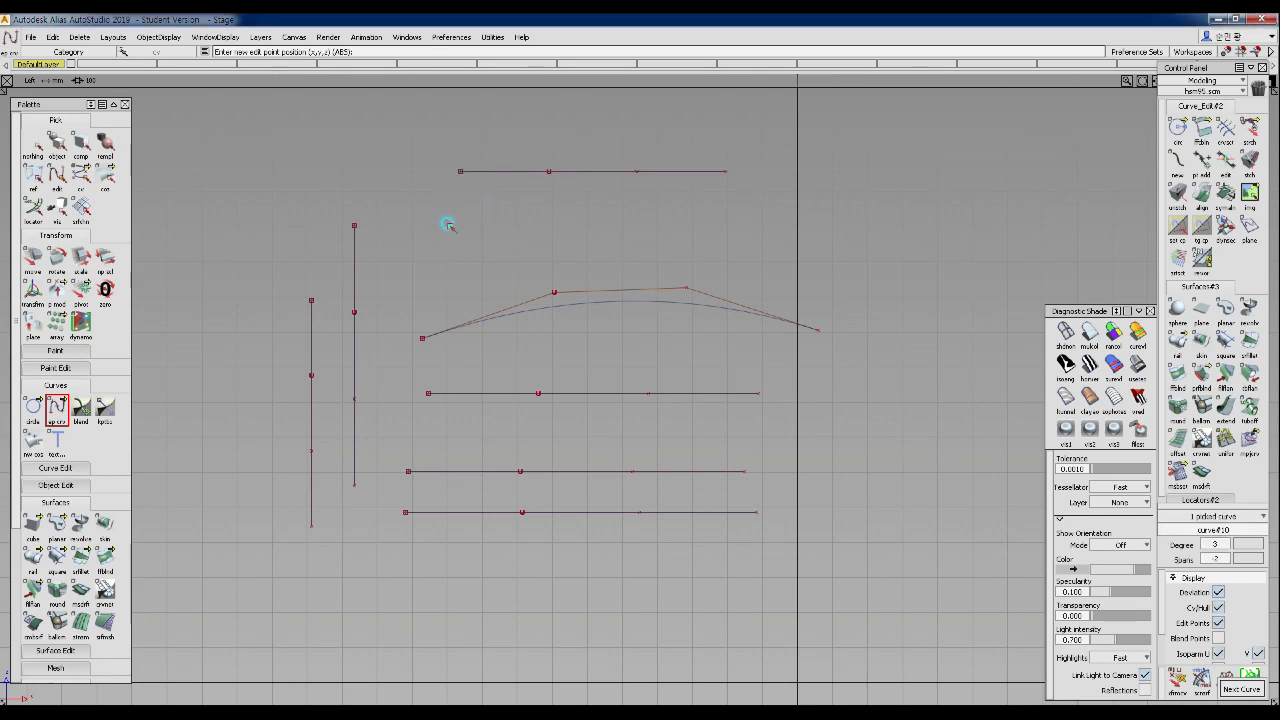
pyautogui.moveTo(633, 351); pyautogui.dragTo(658, 462, button='right')
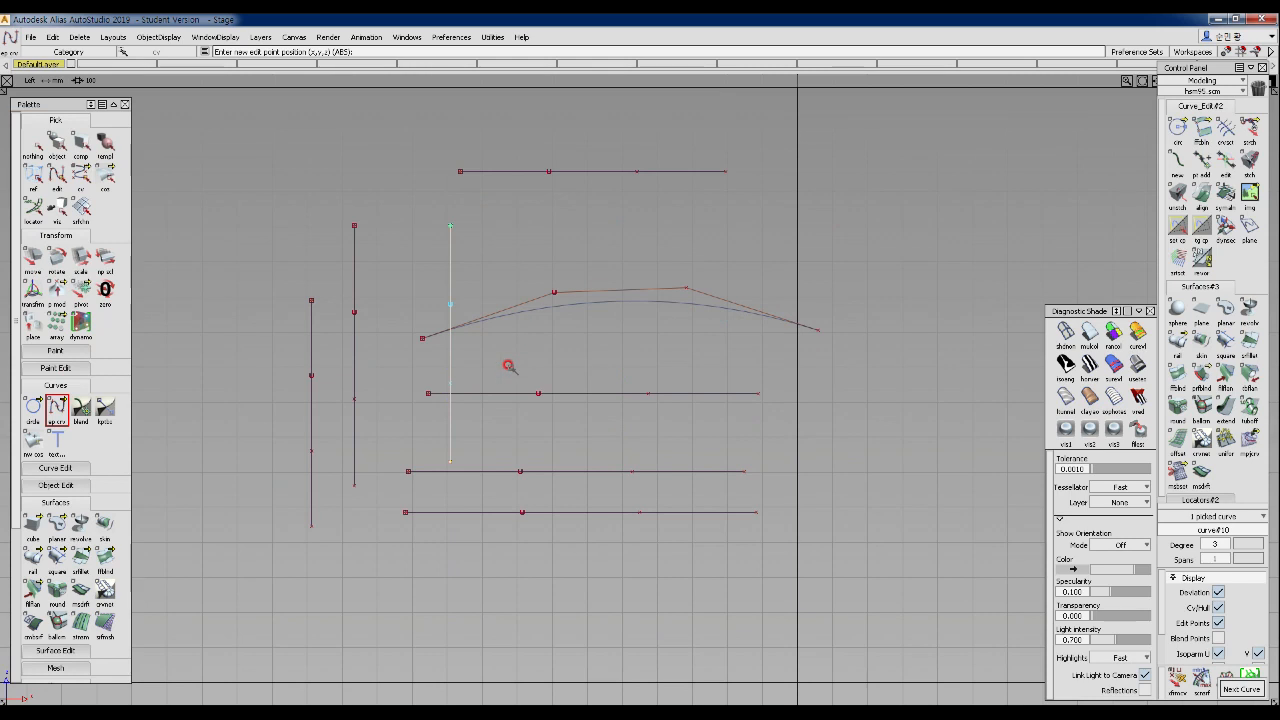
# - Box-pick all the curves in the Left view and delete them
pyautogui.keyDown('ctrl'); pyautogui.keyDown('shift'); pyautogui.moveTo(440, 418); pyautogui.dragTo(452, 258); pyautogui.keyUp('shift'); pyautogui.keyUp('ctrl')
pyautogui.keyDown('ctrl'); pyautogui.keyDown('shift'); pyautogui.moveTo(377, 167); pyautogui.dragTo(771, 563); pyautogui.keyUp('shift'); pyautogui.keyUp('ctrl')
pyautogui.press('Delete')
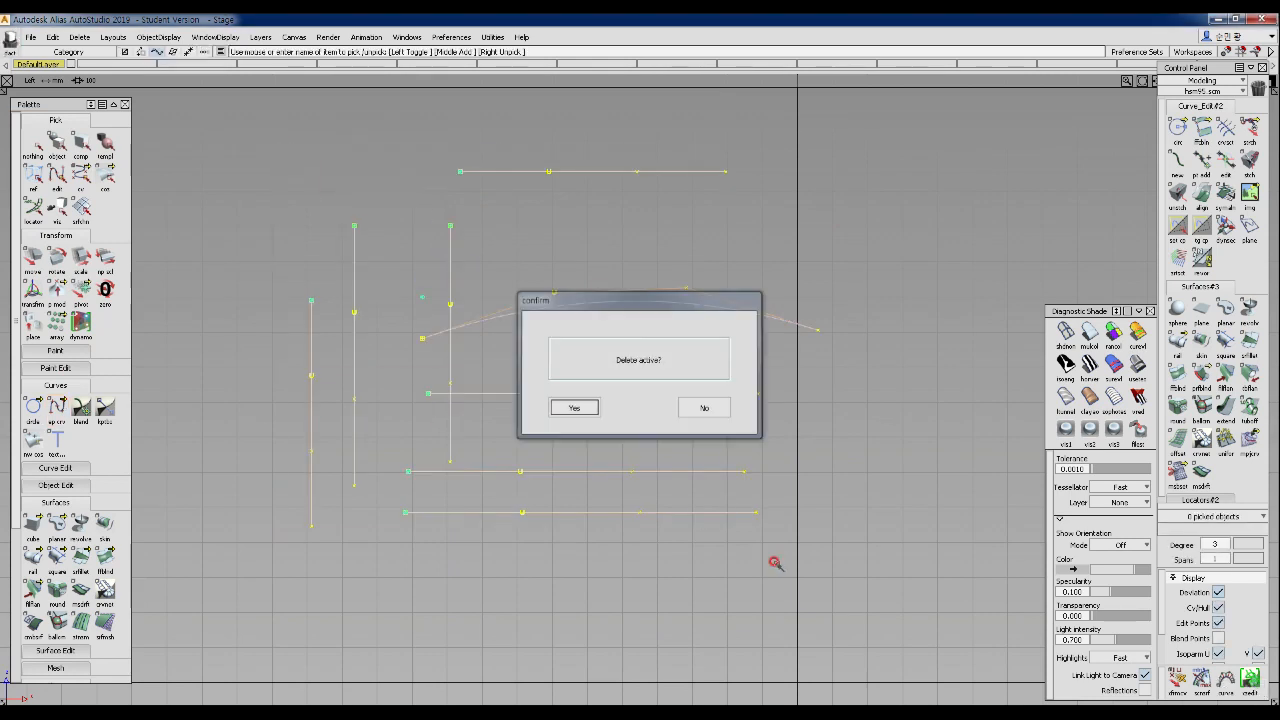
pyautogui.press('Return')
# - Draw a new straight horizontal edit-point curve in the upper part of the empty Left view
pyautogui.moveTo(409, 176)
pyautogui.keyDown('ctrl'); pyautogui.keyDown('shift'); pyautogui.mouseDown()
pyautogui.moveTo(381, 185)
pyautogui.moveTo(374, 174)
pyautogui.mouseUp(); pyautogui.keyUp('shift'); pyautogui.keyUp('ctrl')
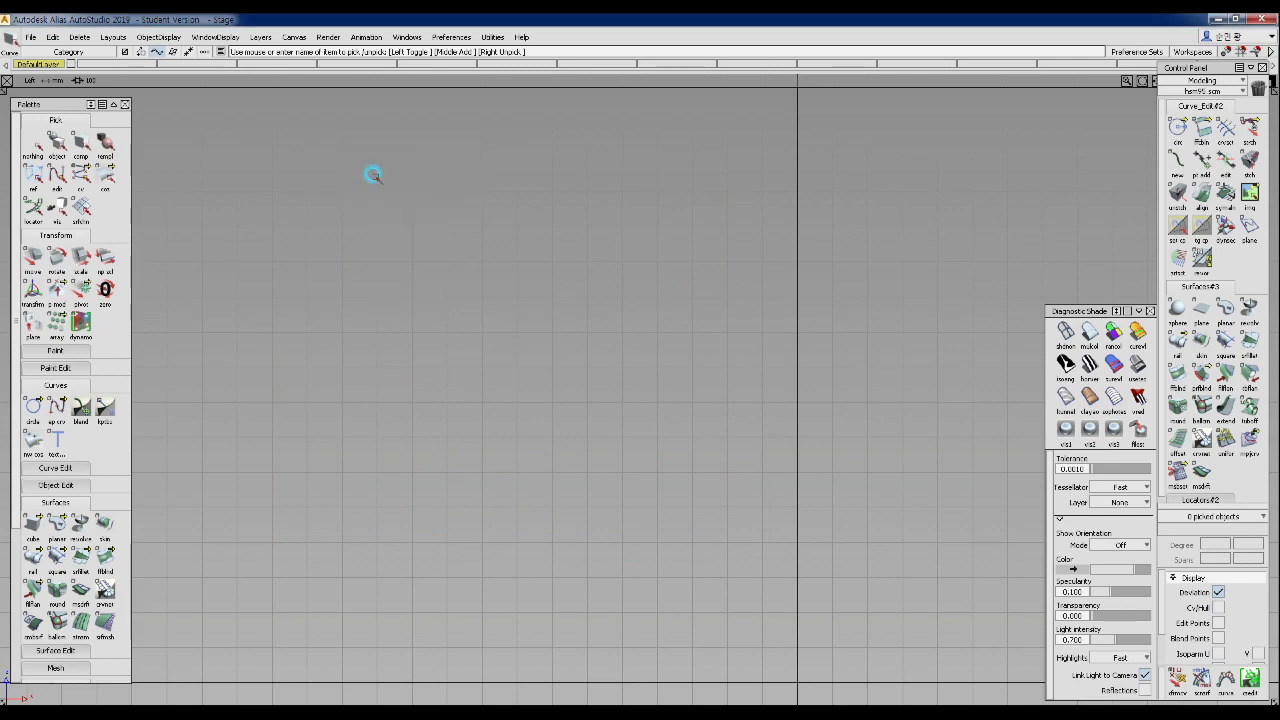
pyautogui.click(377, 233)
pyautogui.click(624, 233)
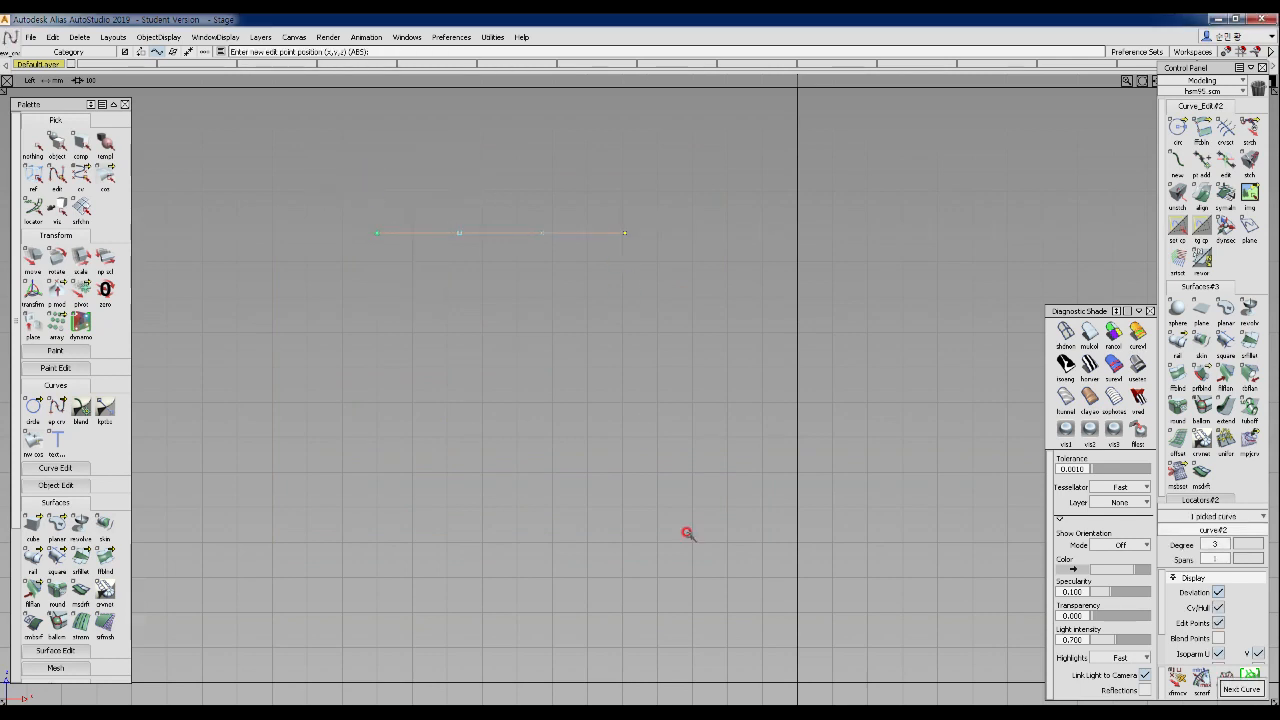
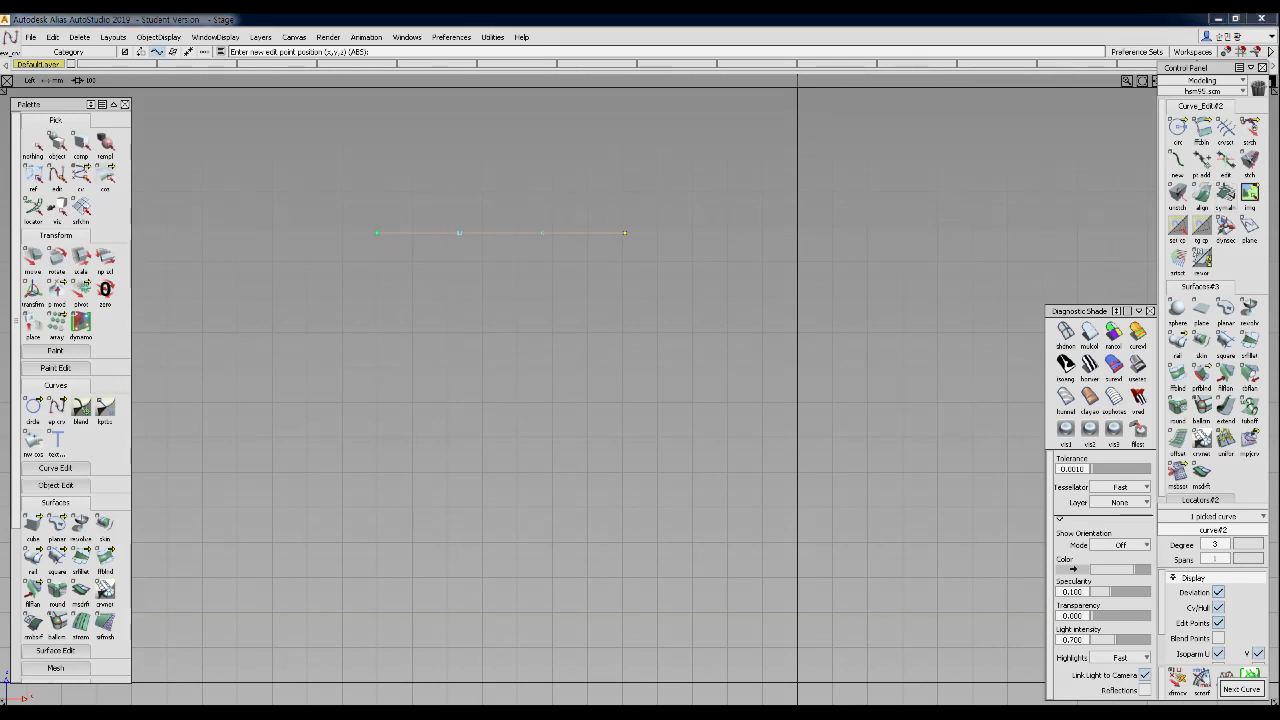
pyautogui.moveTo(379, 397)
pyautogui.mouseDown()
pyautogui.moveTo(457, 349)
pyautogui.moveTo(883, 265)
pyautogui.mouseUp()
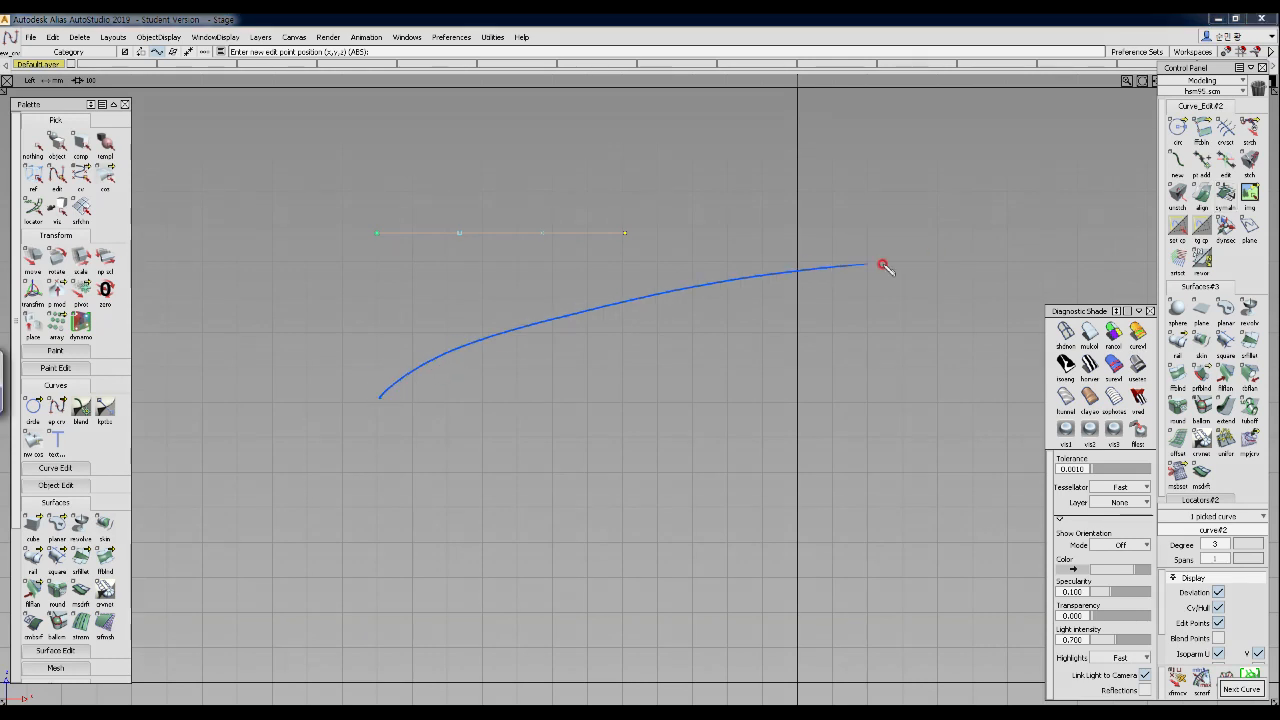
pyautogui.moveTo(379, 397)
pyautogui.mouseDown()
pyautogui.moveTo(463, 409)
pyautogui.moveTo(794, 374)
pyautogui.moveTo(928, 343)
pyautogui.mouseUp()
pyautogui.moveTo(866, 264); pyautogui.dragTo(937, 340)
pyautogui.moveTo(380, 396)
pyautogui.mouseDown()
pyautogui.moveTo(585, 447)
pyautogui.moveTo(757, 409)
pyautogui.moveTo(720, 414)
pyautogui.moveTo(932, 340)
pyautogui.mouseUp()
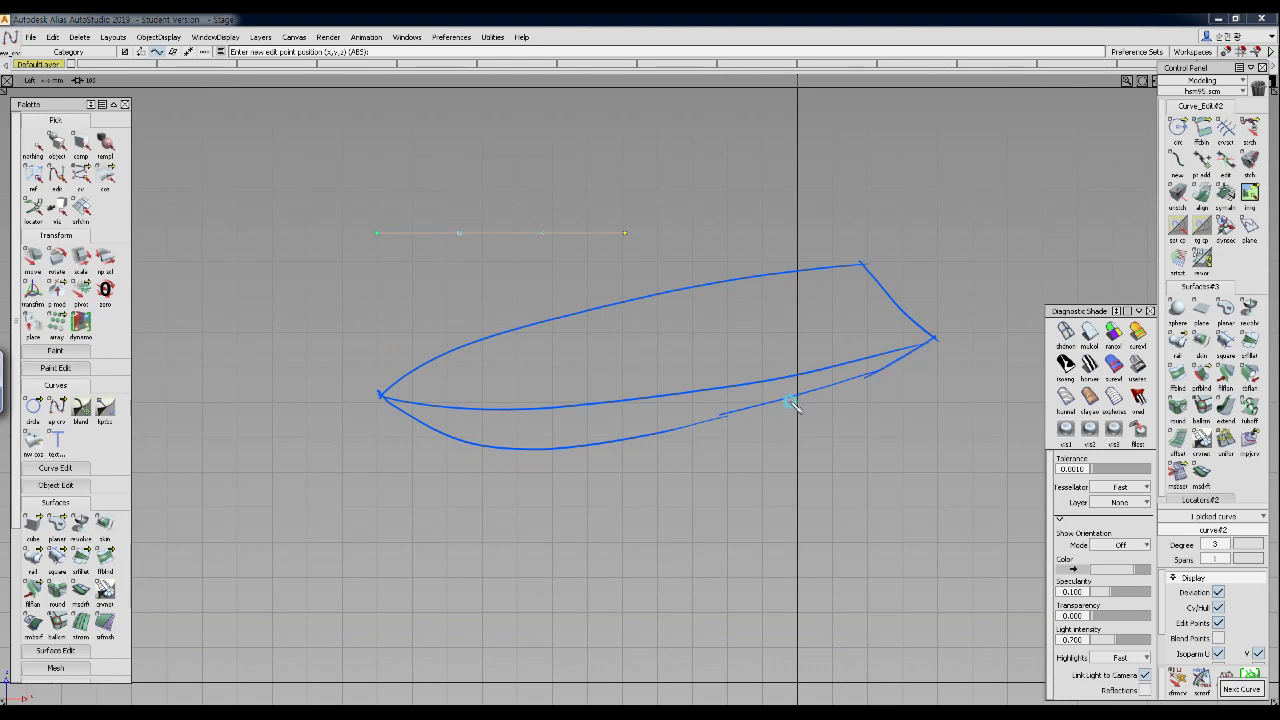
pyautogui.moveTo(857, 262)
pyautogui.mouseDown()
pyautogui.moveTo(831, 346)
pyautogui.moveTo(862, 372)
pyautogui.moveTo(934, 339)
pyautogui.mouseUp()
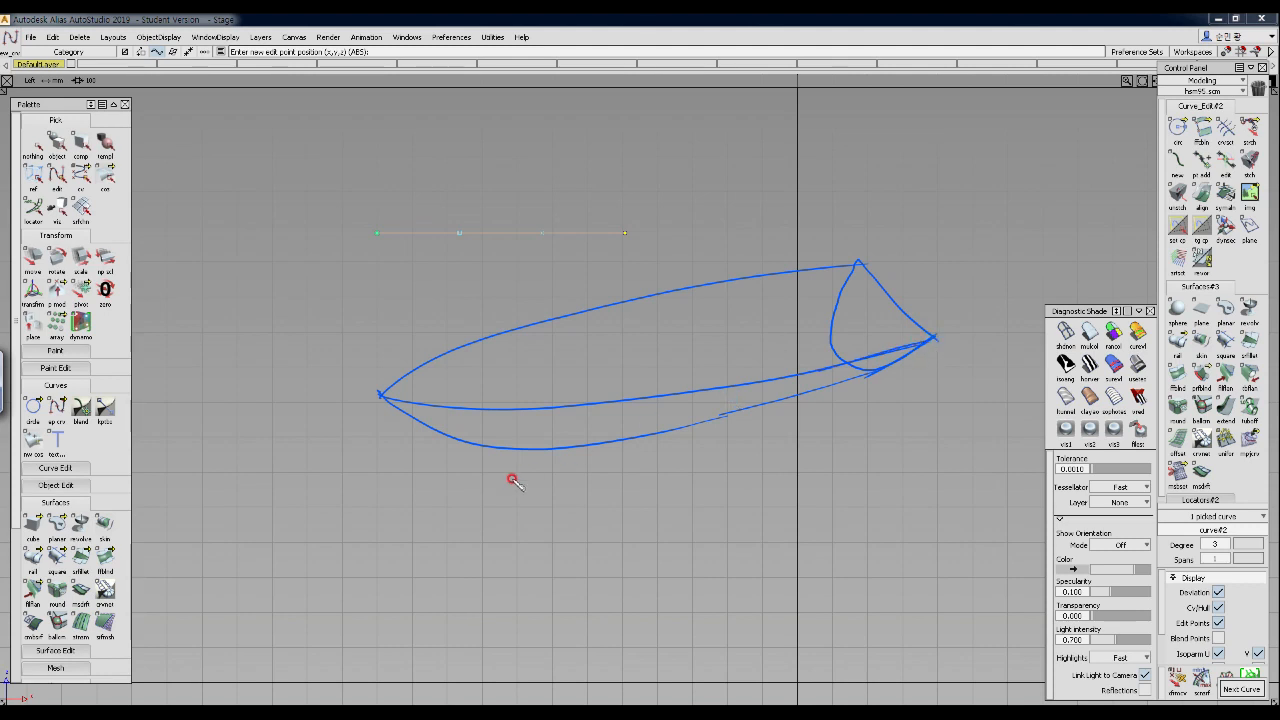
pyautogui.moveTo(566, 486); pyautogui.dragTo(732, 488)
pyautogui.moveTo(566, 486); pyautogui.dragTo(650, 560)
pyautogui.moveTo(735, 489); pyautogui.dragTo(650, 562)
pyautogui.moveTo(648, 488); pyautogui.dragTo(637, 564)
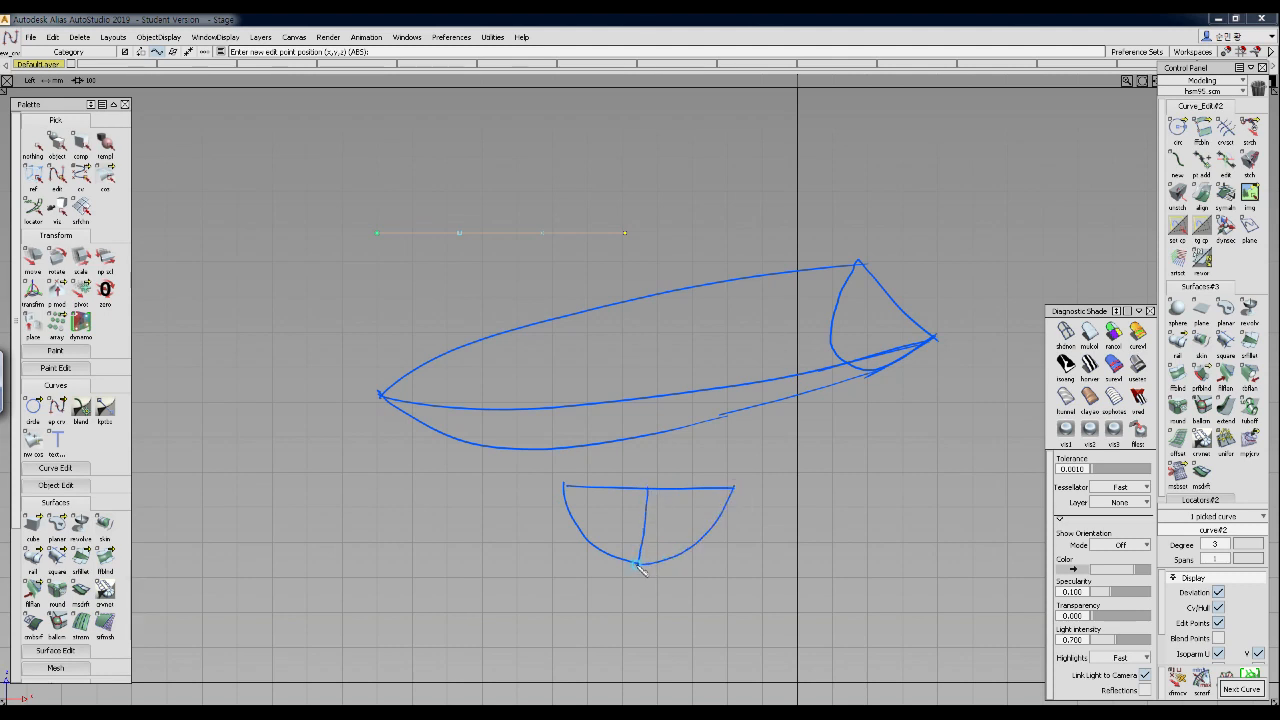
pyautogui.moveTo(568, 497)
pyautogui.mouseDown()
pyautogui.moveTo(646, 498)
pyautogui.moveTo(645, 547)
pyautogui.moveTo(690, 547)
pyautogui.mouseUp()
pyautogui.moveTo(712, 530)
pyautogui.mouseDown()
pyautogui.moveTo(650, 533)
pyautogui.moveTo(718, 514)
pyautogui.mouseUp()
pyautogui.moveTo(636, 500); pyautogui.dragTo(912, 481)
pyautogui.moveTo(768, 482)
pyautogui.mouseDown()
pyautogui.moveTo(800, 548)
pyautogui.moveTo(889, 514)
pyautogui.moveTo(913, 482)
pyautogui.mouseUp()
pyautogui.moveTo(789, 481)
pyautogui.mouseDown()
pyautogui.moveTo(826, 534)
pyautogui.moveTo(891, 484)
pyautogui.mouseUp()
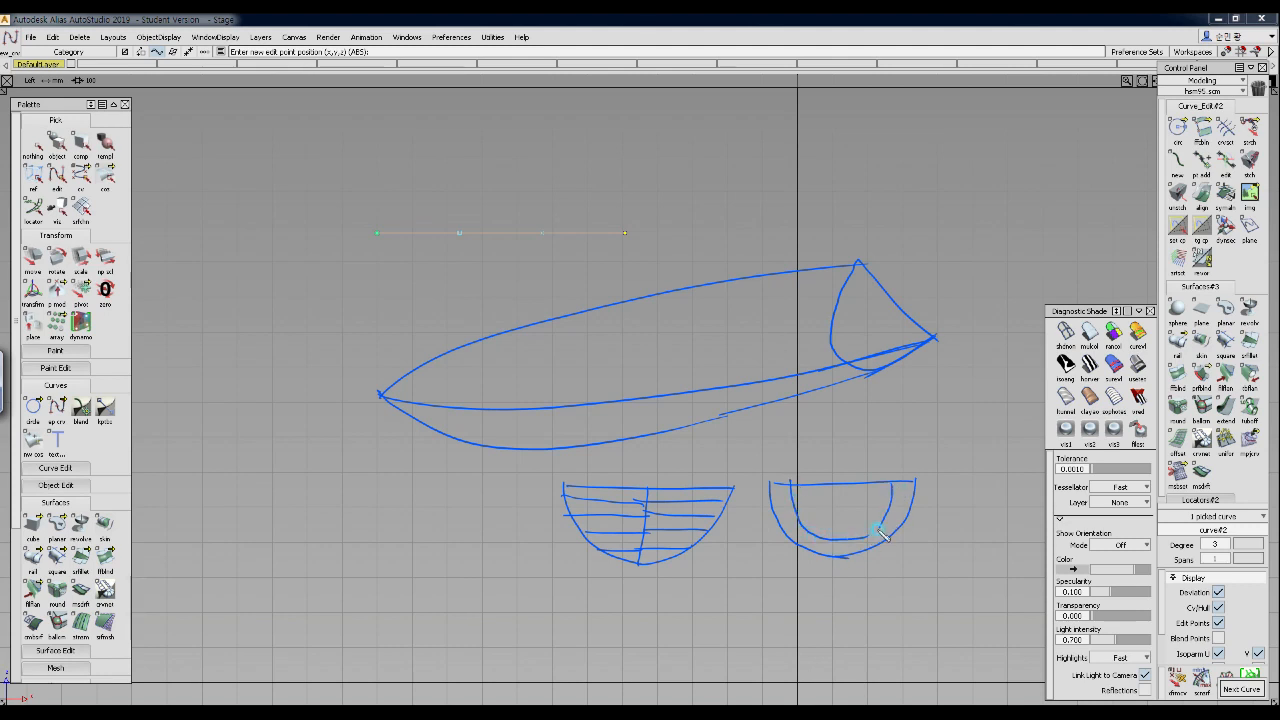
pyautogui.moveTo(792, 485)
pyautogui.mouseDown()
pyautogui.moveTo(892, 485)
pyautogui.moveTo(788, 485)
pyautogui.moveTo(774, 528)
pyautogui.moveTo(803, 523)
pyautogui.moveTo(826, 551)
pyautogui.moveTo(852, 553)
pyautogui.moveTo(880, 526)
pyautogui.moveTo(803, 500)
pyautogui.moveTo(829, 508)
pyautogui.moveTo(800, 528)
pyautogui.moveTo(878, 514)
pyautogui.mouseUp()
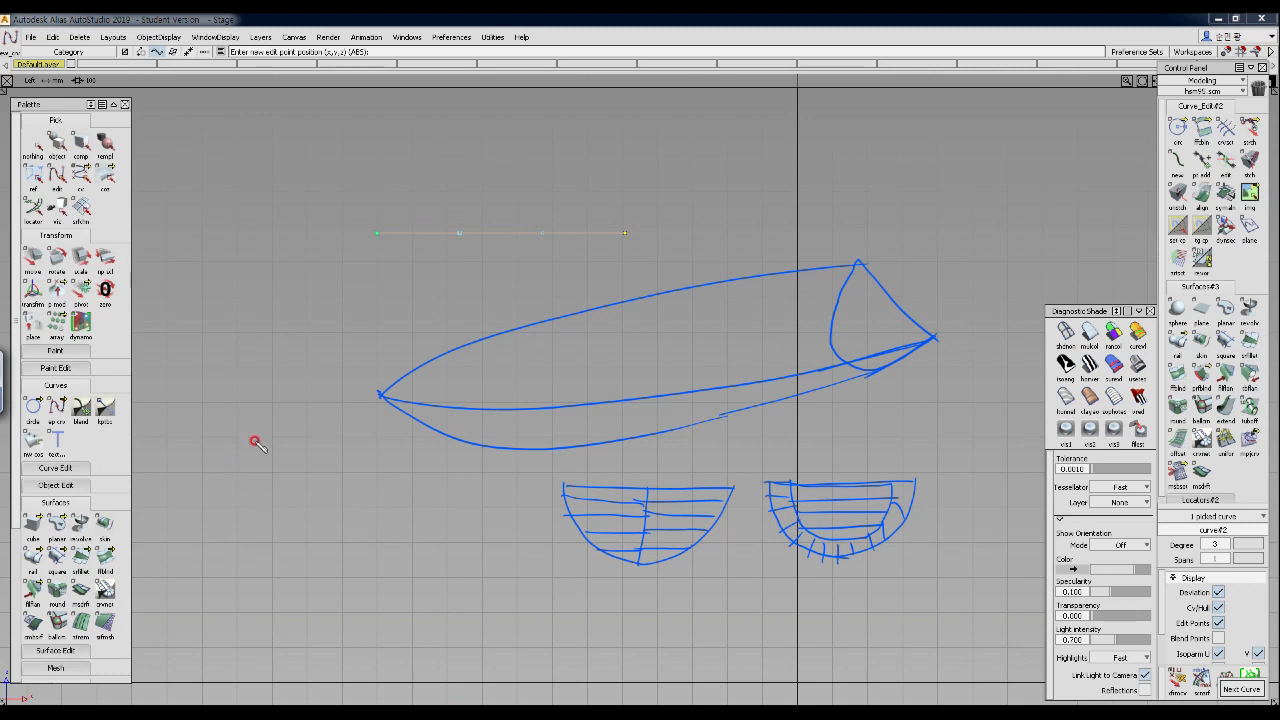
pyautogui.moveTo(424, 194)
pyautogui.mouseDown()
pyautogui.moveTo(543, 137)
pyautogui.moveTo(878, 176)
pyautogui.mouseUp()
pyautogui.moveTo(420, 192)
pyautogui.mouseDown()
pyautogui.moveTo(456, 212)
pyautogui.moveTo(651, 251)
pyautogui.moveTo(849, 218)
pyautogui.mouseUp()
pyautogui.moveTo(846, 166)
pyautogui.mouseDown()
pyautogui.moveTo(852, 218)
pyautogui.moveTo(849, 163)
pyautogui.moveTo(797, 149)
pyautogui.moveTo(603, 133)
pyautogui.moveTo(439, 174)
pyautogui.moveTo(450, 206)
pyautogui.moveTo(637, 252)
pyautogui.moveTo(825, 218)
pyautogui.mouseUp()
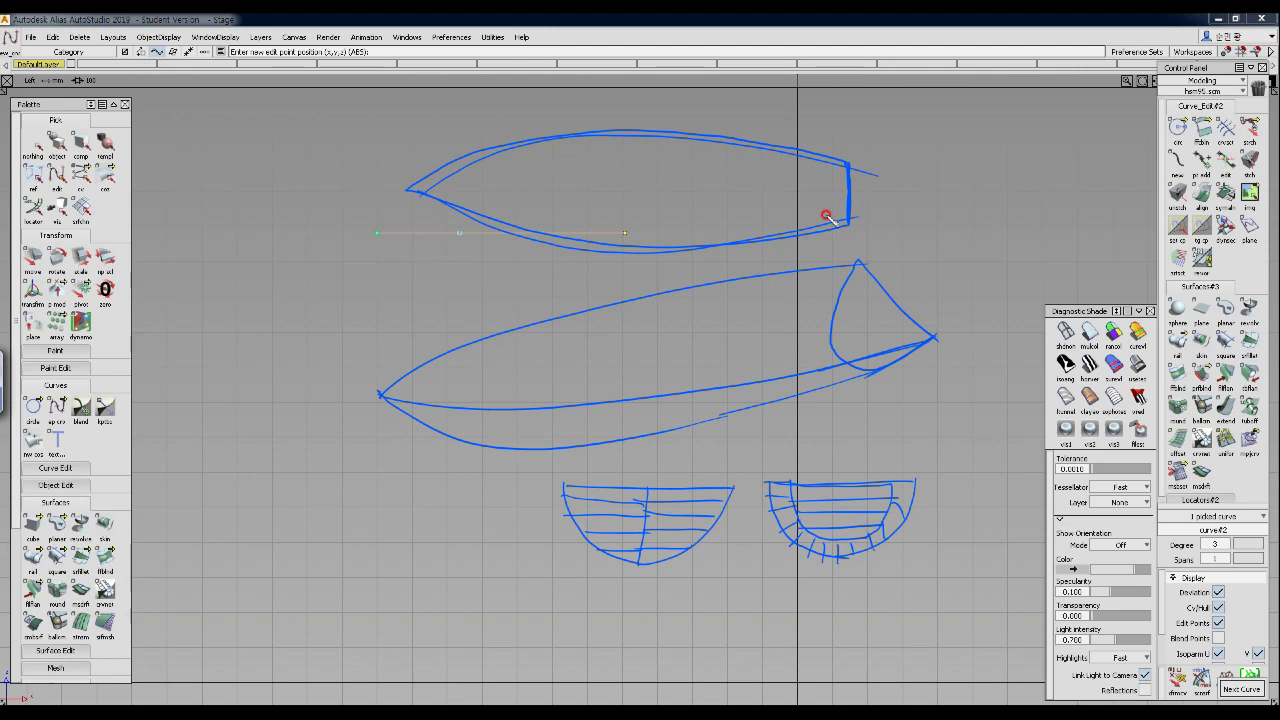
pyautogui.moveTo(605, 84)
pyautogui.mouseDown()
pyautogui.moveTo(597, 126)
pyautogui.moveTo(608, 114)
pyautogui.mouseUp()
pyautogui.moveTo(471, 302); pyautogui.dragTo(485, 339)
pyautogui.moveTo(523, 474)
pyautogui.mouseDown()
pyautogui.moveTo(522, 446)
pyautogui.moveTo(512, 543)
pyautogui.mouseUp()
pyautogui.moveTo(933, 247)
pyautogui.mouseDown()
pyautogui.moveTo(892, 297)
pyautogui.moveTo(918, 287)
pyautogui.moveTo(885, 280)
pyautogui.moveTo(922, 345)
pyautogui.mouseUp()
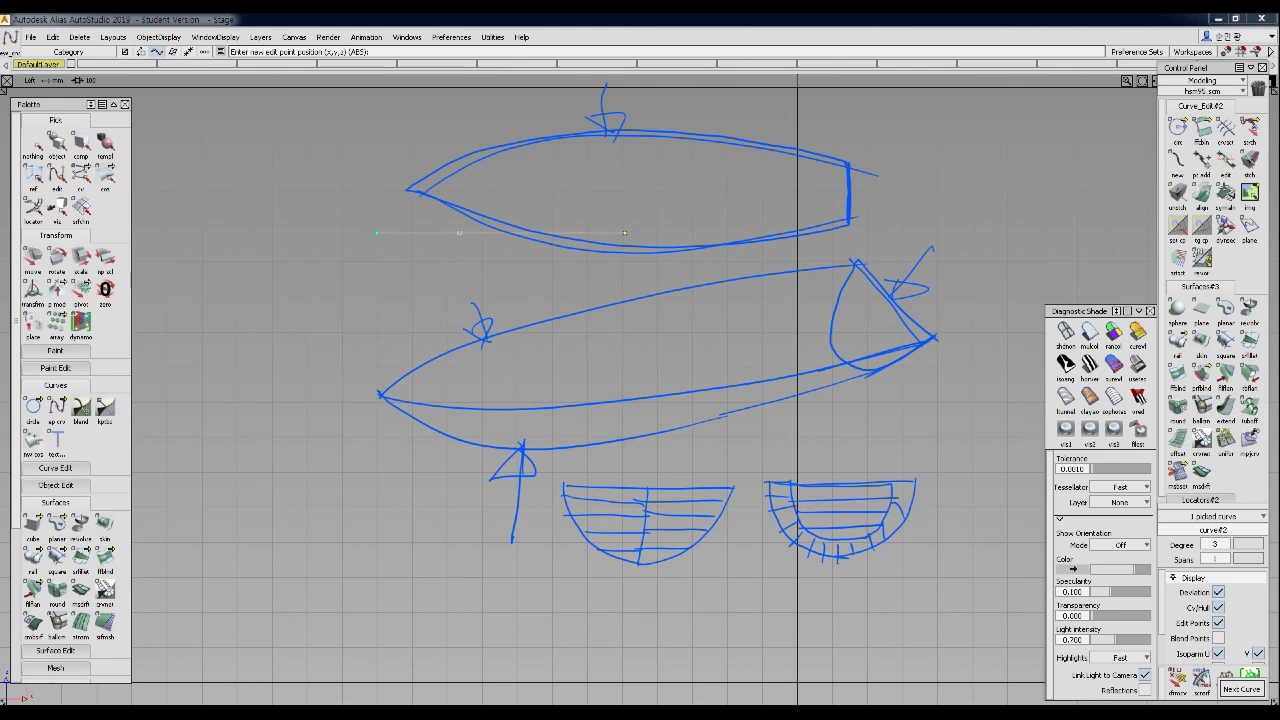
pyautogui.press('Escape')
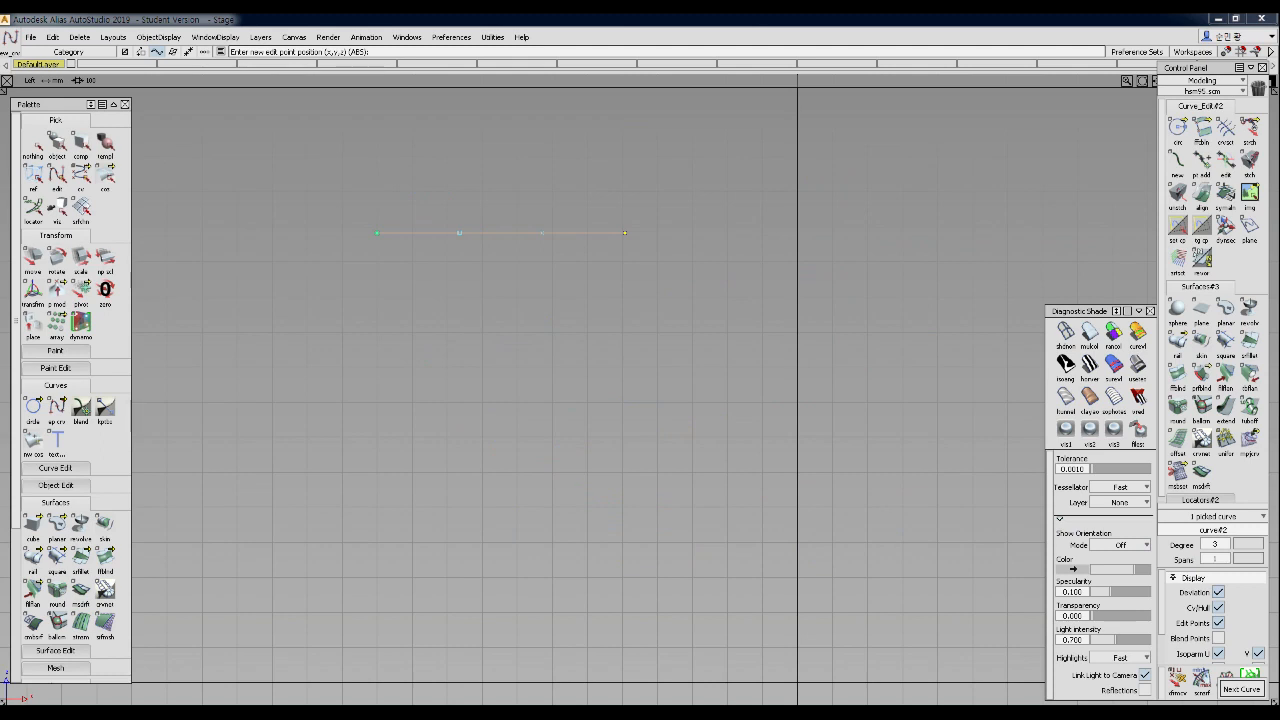
pyautogui.moveTo(588, 207)
pyautogui.mouseDown()
pyautogui.moveTo(1003, 216)
pyautogui.moveTo(663, 274)
pyautogui.moveTo(900, 291)
pyautogui.mouseUp()
pyautogui.moveTo(1001, 215)
pyautogui.mouseDown()
pyautogui.moveTo(990, 287)
pyautogui.moveTo(864, 289)
pyautogui.mouseUp()
pyautogui.moveTo(595, 222)
pyautogui.mouseDown()
pyautogui.moveTo(777, 240)
pyautogui.moveTo(985, 234)
pyautogui.moveTo(834, 232)
pyautogui.mouseUp()
pyautogui.moveTo(608, 249); pyautogui.dragTo(1006, 250)
pyautogui.moveTo(615, 257); pyautogui.dragTo(997, 264)
pyautogui.moveTo(655, 276); pyautogui.dragTo(995, 287)
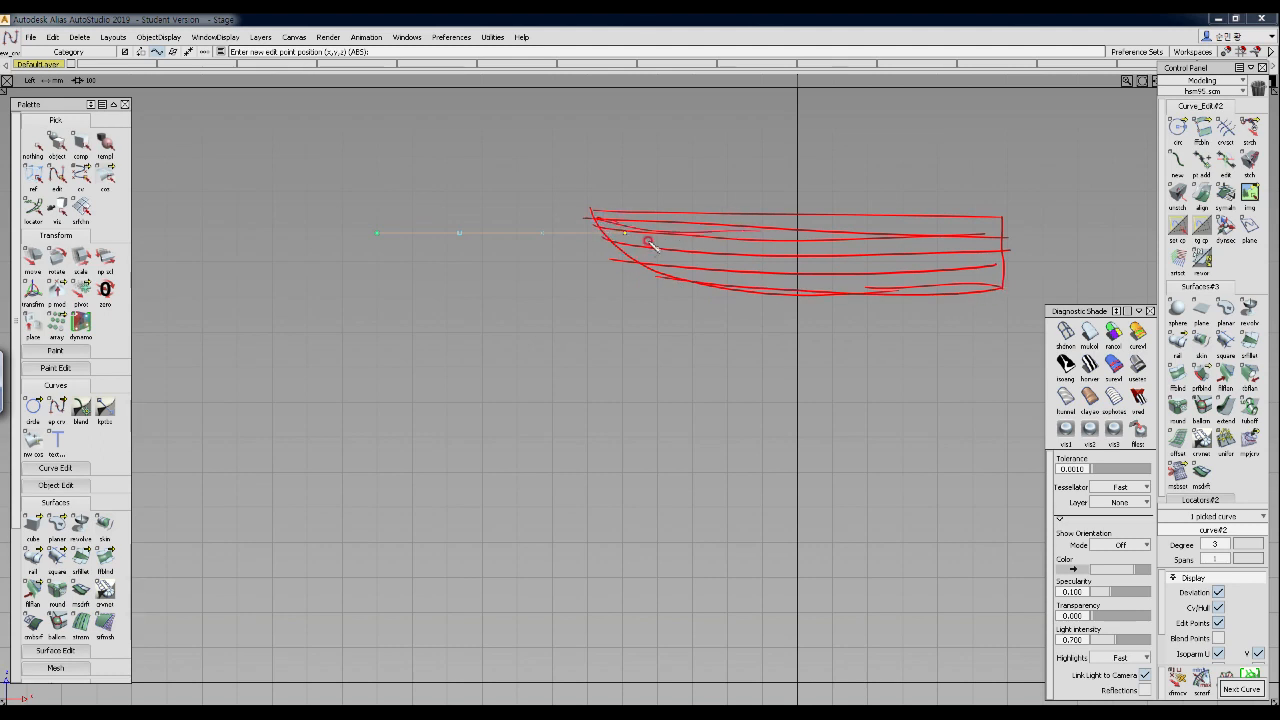
pyautogui.moveTo(590, 224)
pyautogui.mouseDown()
pyautogui.moveTo(766, 234)
pyautogui.moveTo(762, 248)
pyautogui.mouseUp()
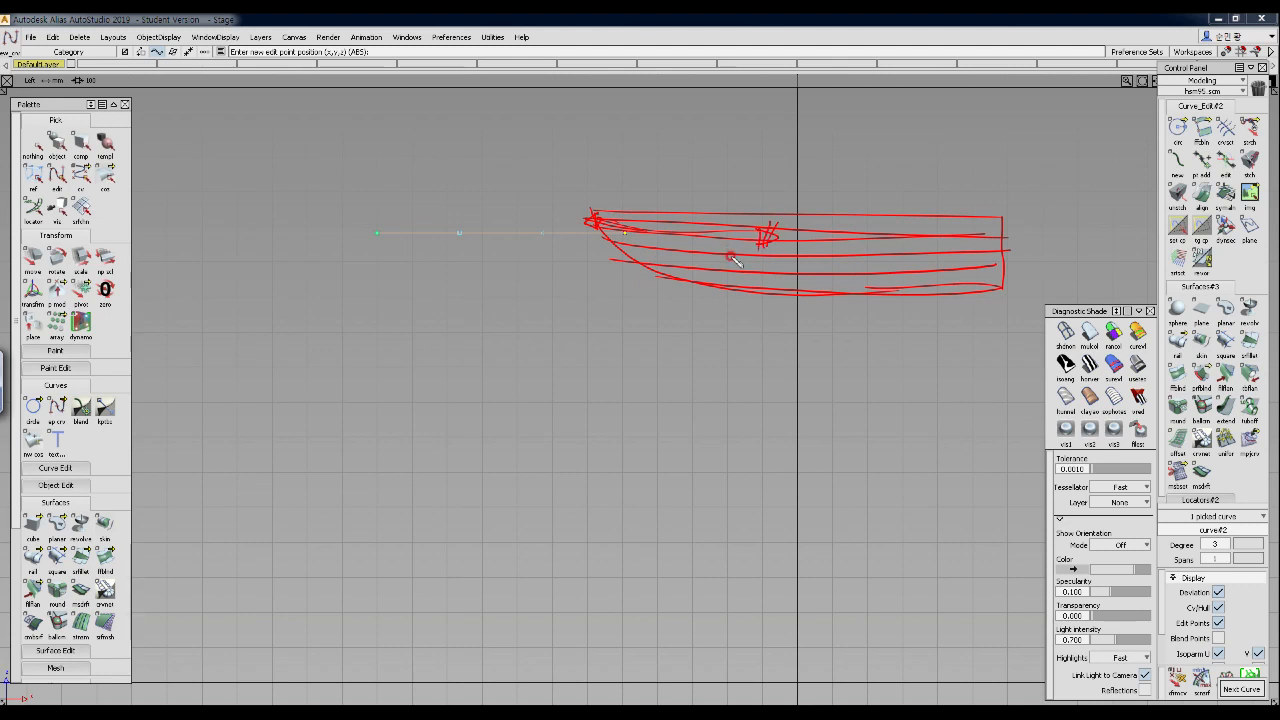
pyautogui.moveTo(616, 216)
pyautogui.mouseDown()
pyautogui.moveTo(619, 237)
pyautogui.moveTo(634, 219)
pyautogui.moveTo(752, 237)
pyautogui.moveTo(608, 229)
pyautogui.moveTo(757, 243)
pyautogui.mouseUp()
pyautogui.moveTo(680, 163); pyautogui.dragTo(677, 212)
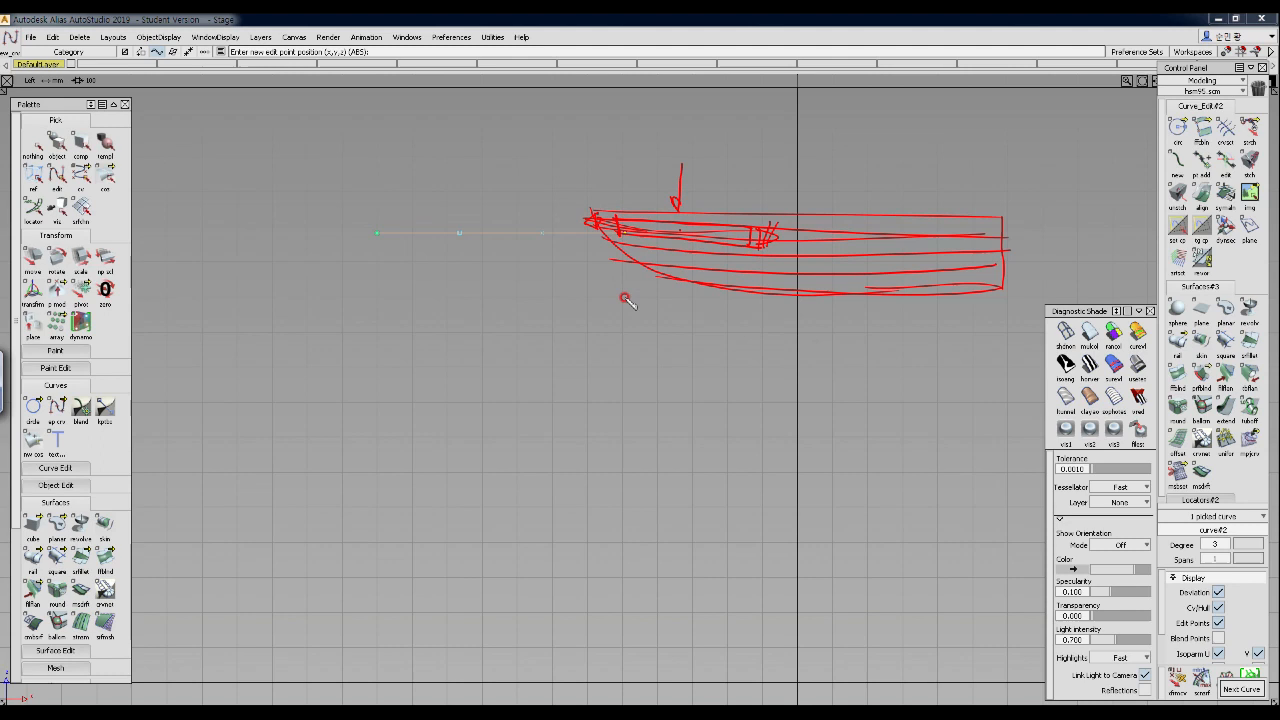
pyautogui.moveTo(662, 302); pyautogui.dragTo(690, 316)
pyautogui.moveTo(748, 226)
pyautogui.mouseDown()
pyautogui.moveTo(670, 236)
pyautogui.moveTo(750, 241)
pyautogui.mouseUp()
pyautogui.moveTo(667, 105)
pyautogui.mouseDown()
pyautogui.moveTo(669, 148)
pyautogui.moveTo(726, 160)
pyautogui.moveTo(745, 187)
pyautogui.moveTo(727, 178)
pyautogui.moveTo(719, 192)
pyautogui.mouseUp()
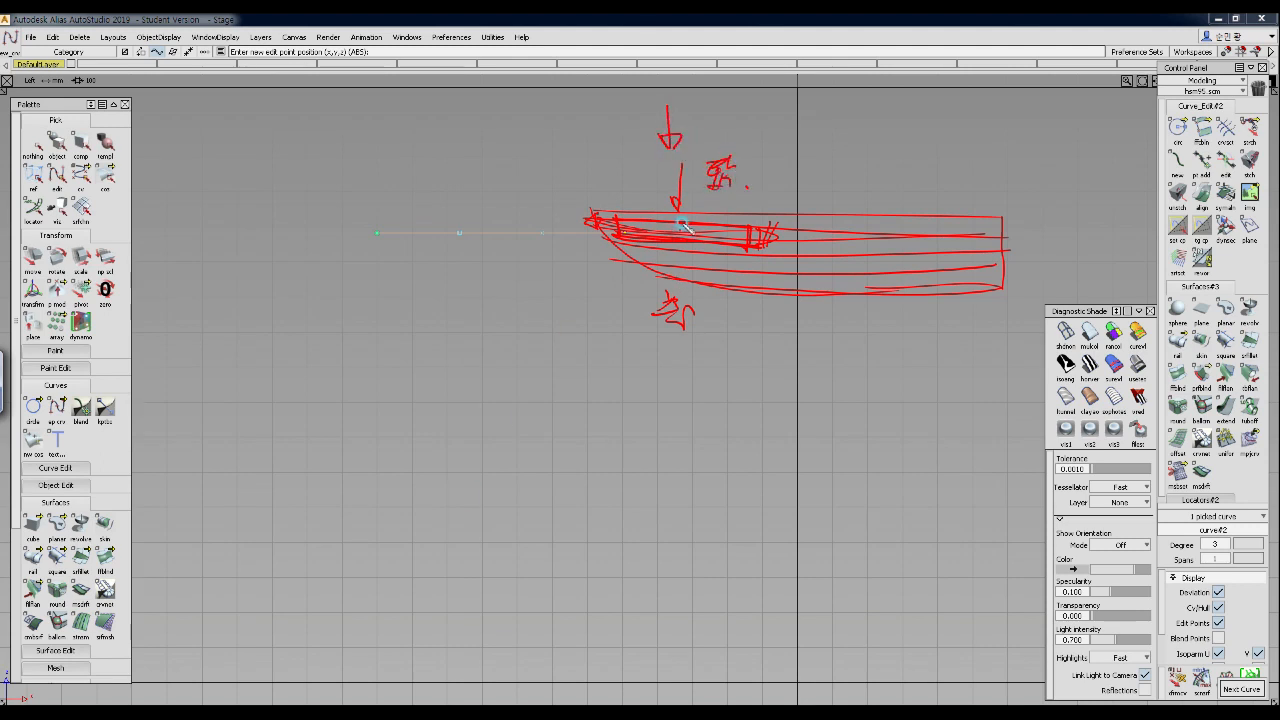
pyautogui.moveTo(537, 376)
pyautogui.mouseDown()
pyautogui.moveTo(620, 424)
pyautogui.moveTo(708, 434)
pyautogui.moveTo(537, 377)
pyautogui.moveTo(562, 417)
pyautogui.moveTo(686, 443)
pyautogui.moveTo(920, 423)
pyautogui.moveTo(921, 437)
pyautogui.mouseUp()
pyautogui.moveTo(718, 444)
pyautogui.mouseDown()
pyautogui.moveTo(1012, 420)
pyautogui.moveTo(965, 436)
pyautogui.mouseUp()
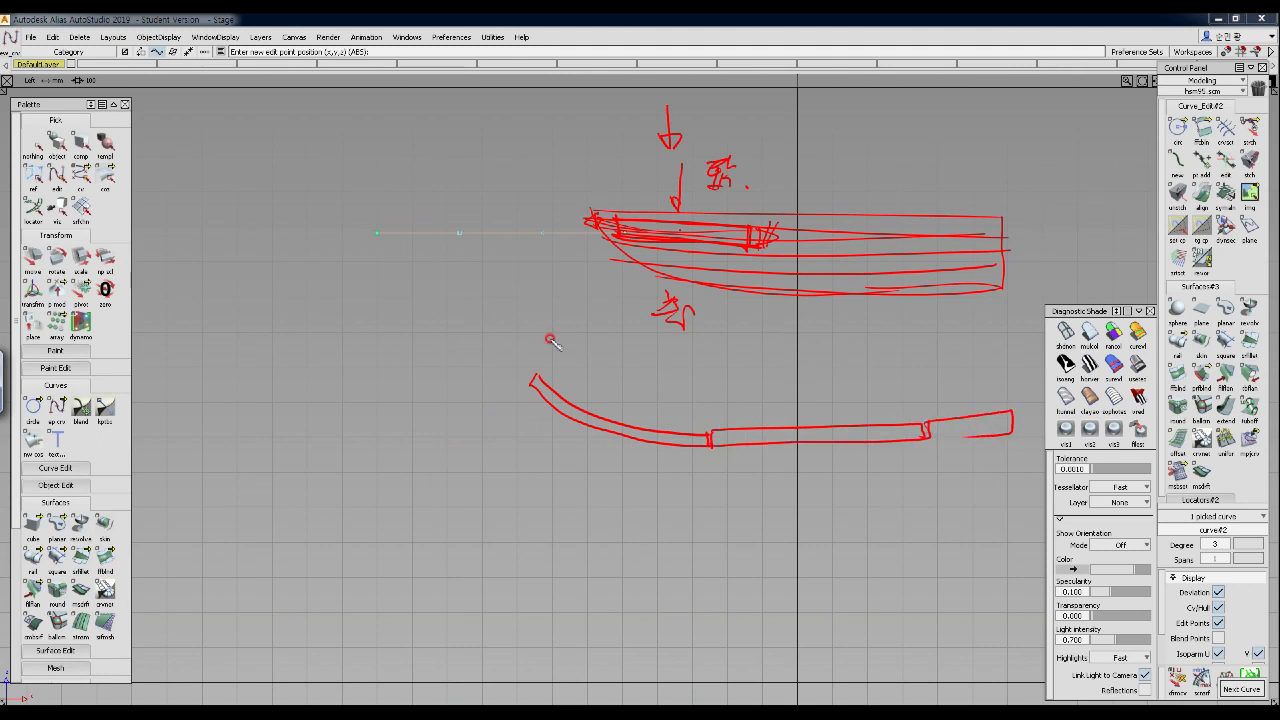
pyautogui.moveTo(531, 370)
pyautogui.mouseDown()
pyautogui.moveTo(578, 322)
pyautogui.moveTo(708, 304)
pyautogui.moveTo(565, 340)
pyautogui.moveTo(528, 370)
pyautogui.moveTo(606, 322)
pyautogui.mouseUp()
pyautogui.moveTo(714, 295); pyautogui.dragTo(710, 306)
pyautogui.moveTo(712, 297)
pyautogui.mouseDown()
pyautogui.moveTo(866, 294)
pyautogui.moveTo(708, 302)
pyautogui.mouseUp()
pyautogui.moveTo(868, 294)
pyautogui.mouseDown()
pyautogui.moveTo(869, 314)
pyautogui.moveTo(1015, 306)
pyautogui.moveTo(840, 316)
pyautogui.mouseUp()
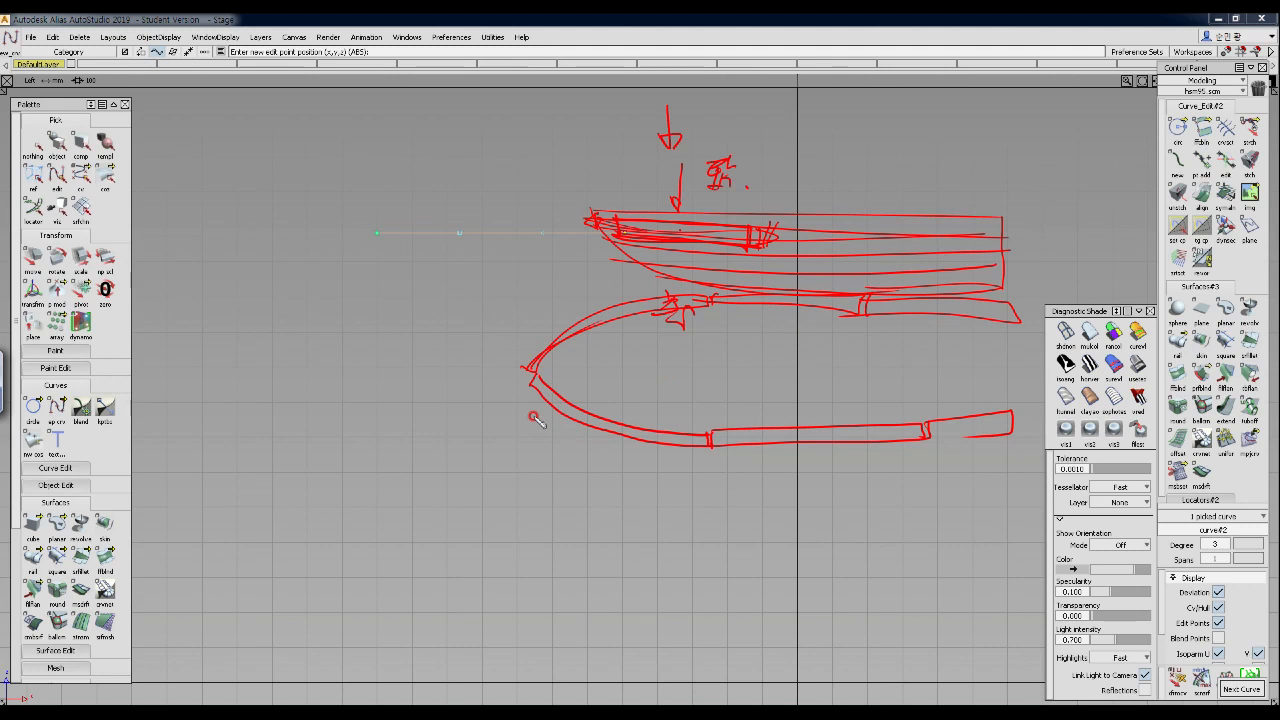
pyautogui.moveTo(365, 441)
pyautogui.mouseDown()
pyautogui.moveTo(366, 523)
pyautogui.moveTo(364, 440)
pyautogui.moveTo(578, 435)
pyautogui.moveTo(583, 571)
pyautogui.moveTo(380, 586)
pyautogui.moveTo(360, 500)
pyautogui.moveTo(578, 429)
pyautogui.mouseUp()
pyautogui.moveTo(444, 463)
pyautogui.mouseDown()
pyautogui.moveTo(426, 466)
pyautogui.moveTo(445, 465)
pyautogui.mouseUp()
pyautogui.click(389, 551)
pyautogui.moveTo(393, 554); pyautogui.dragTo(408, 546)
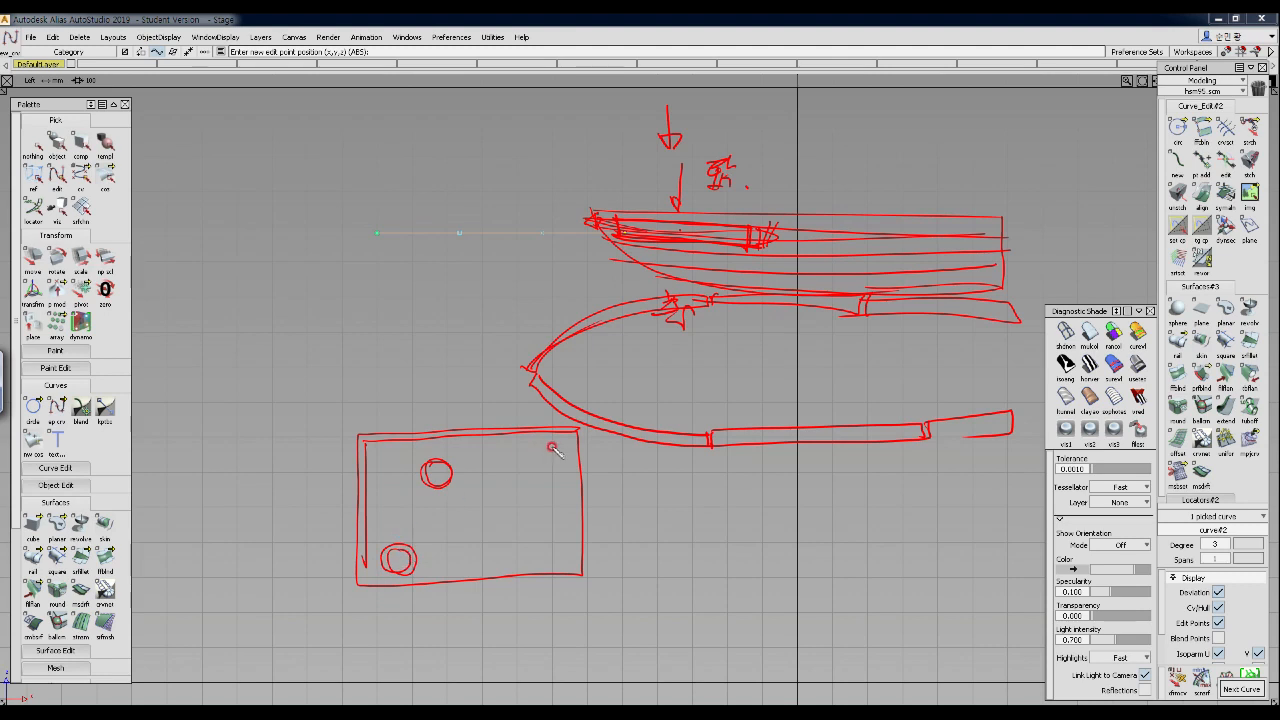
pyautogui.moveTo(540, 444)
pyautogui.mouseDown()
pyautogui.moveTo(524, 462)
pyautogui.moveTo(550, 448)
pyautogui.moveTo(528, 458)
pyautogui.mouseUp()
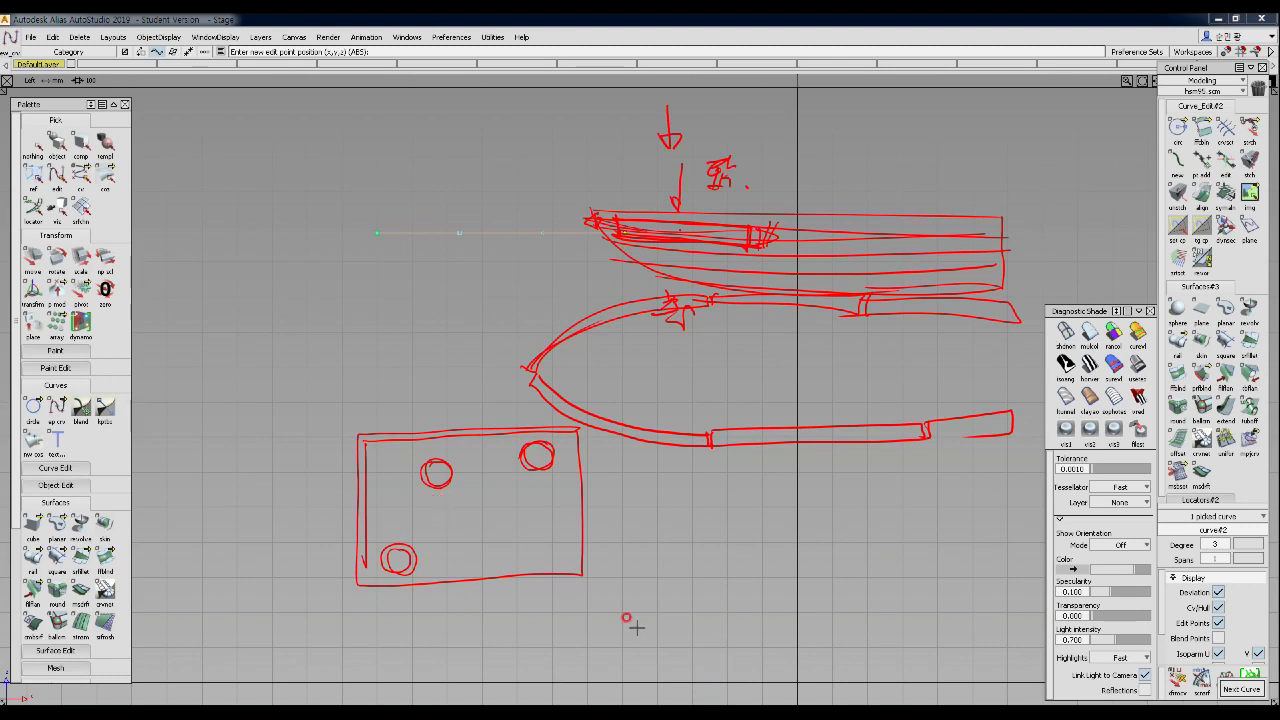
pyautogui.click(437, 472)
pyautogui.press('Delete')
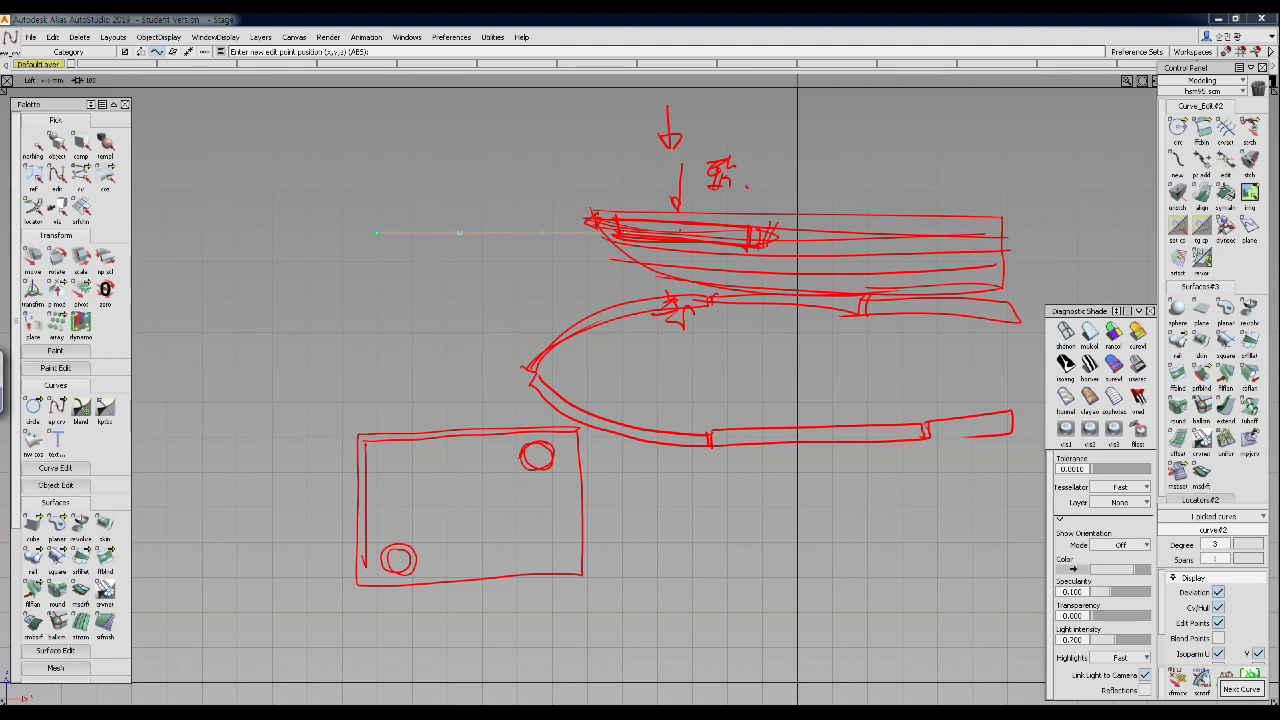
pyautogui.moveTo(481, 512)
pyautogui.mouseDown()
pyautogui.moveTo(465, 525)
pyautogui.moveTo(490, 495)
pyautogui.moveTo(468, 512)
pyautogui.mouseUp()
pyautogui.moveTo(409, 576)
pyautogui.mouseDown()
pyautogui.moveTo(465, 492)
pyautogui.moveTo(545, 458)
pyautogui.mouseUp()
pyautogui.moveTo(409, 572)
pyautogui.mouseDown()
pyautogui.moveTo(450, 495)
pyautogui.moveTo(557, 463)
pyautogui.mouseUp()
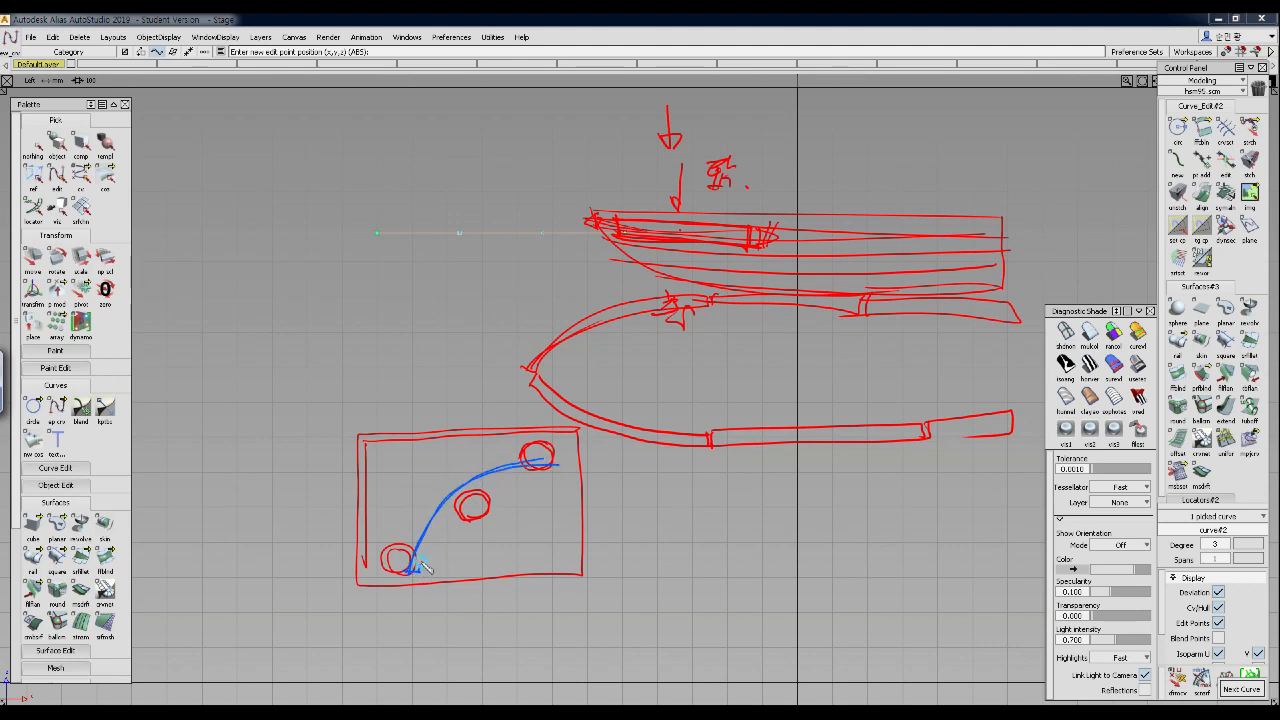
pyautogui.moveTo(412, 574)
pyautogui.mouseDown()
pyautogui.moveTo(498, 485)
pyautogui.moveTo(558, 464)
pyautogui.moveTo(448, 518)
pyautogui.mouseUp()
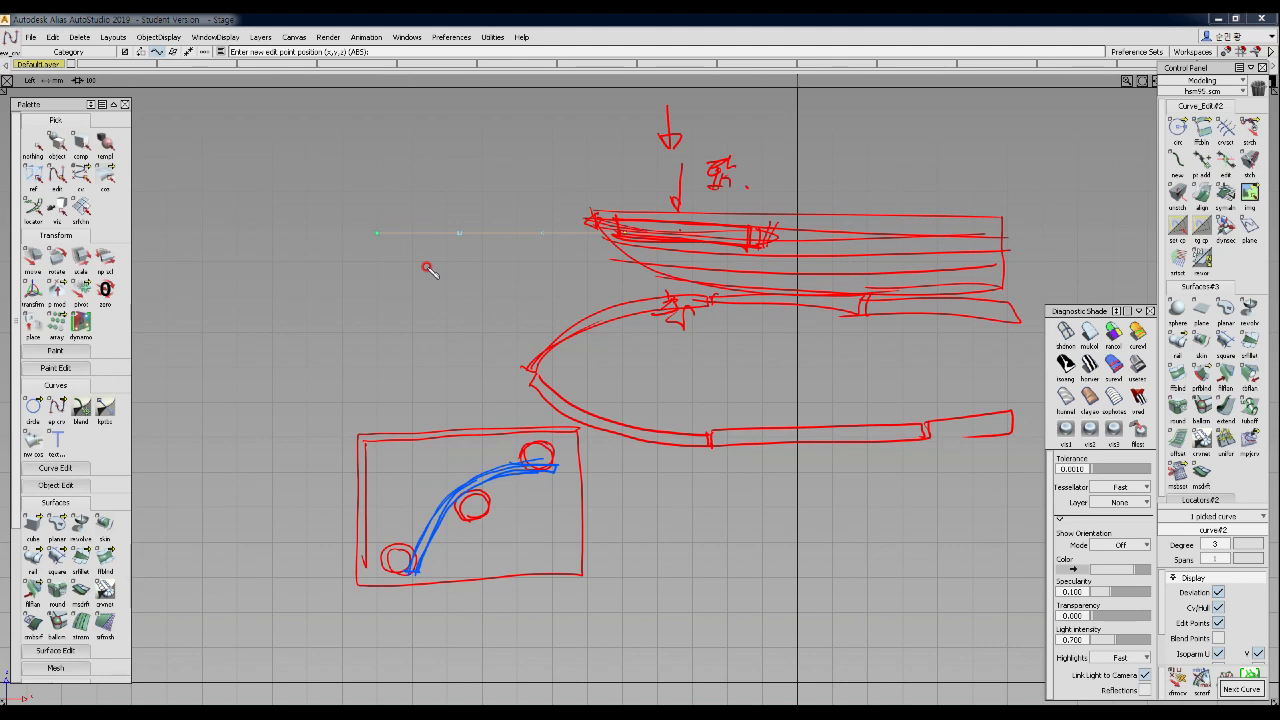
pyautogui.moveTo(416, 571); pyautogui.dragTo(553, 485)
# - Try moving an inner CV of the straight horizontal curve with the Move tool, and undo the change
pyautogui.moveTo(620, 332)
pyautogui.keyDown('ctrl'); pyautogui.keyDown('shift'); pyautogui.mouseDown()
pyautogui.moveTo(564, 167)
pyautogui.moveTo(420, 186)
pyautogui.moveTo(500, 283)
pyautogui.moveTo(409, 329)
pyautogui.moveTo(452, 232)
pyautogui.mouseUp(); pyautogui.keyUp('shift'); pyautogui.keyUp('ctrl')
pyautogui.keyDown('ctrl'); pyautogui.keyDown('shift'); pyautogui.moveTo(477, 346); pyautogui.dragTo(460, 293, button='right'); pyautogui.keyUp('shift'); pyautogui.keyUp('ctrl')
pyautogui.moveTo(460, 293); pyautogui.dragTo(418, 528)
pyautogui.keyDown('ctrl'); pyautogui.keyDown('shift'); pyautogui.moveTo(379, 336); pyautogui.dragTo(378, 362, button='right'); pyautogui.keyUp('shift'); pyautogui.keyUp('ctrl')
pyautogui.hotkey('ctrl', 'z')
# - Pick and move individual CVs of the straight curve with the Move tool to bend it downward
pyautogui.keyDown('ctrl'); pyautogui.keyDown('shift'); pyautogui.moveTo(410, 321); pyautogui.dragTo(410, 342, button='right'); pyautogui.keyUp('shift'); pyautogui.keyUp('ctrl')
pyautogui.moveTo(449, 357); pyautogui.dragTo(447, 514)
pyautogui.moveTo(448, 515); pyautogui.dragTo(425, 562, button='middle')
pyautogui.keyDown('ctrl'); pyautogui.keyDown('shift'); pyautogui.moveTo(434, 474); pyautogui.dragTo(435, 416, button='right'); pyautogui.keyUp('shift'); pyautogui.keyUp('ctrl')
pyautogui.moveTo(450, 411); pyautogui.dragTo(427, 507)
pyautogui.moveTo(402, 588)
pyautogui.keyDown('ctrl'); pyautogui.keyDown('shift'); pyautogui.mouseDown()
pyautogui.moveTo(390, 524)
pyautogui.moveTo(392, 592)
pyautogui.mouseUp(); pyautogui.keyUp('shift'); pyautogui.keyUp('ctrl')
pyautogui.keyDown('ctrl'); pyautogui.keyDown('shift'); pyautogui.moveTo(449, 606); pyautogui.dragTo(446, 565, button='right'); pyautogui.keyUp('shift'); pyautogui.keyUp('ctrl')
pyautogui.moveTo(430, 577); pyautogui.dragTo(480, 605)
pyautogui.keyDown('ctrl'); pyautogui.keyDown('shift'); pyautogui.moveTo(515, 446); pyautogui.dragTo(586, 442); pyautogui.keyUp('shift'); pyautogui.keyUp('ctrl')
pyautogui.keyDown('ctrl'); pyautogui.keyDown('shift'); pyautogui.moveTo(603, 480); pyautogui.dragTo(604, 446, button='right'); pyautogui.keyUp('shift'); pyautogui.keyUp('ctrl')
pyautogui.moveTo(636, 456); pyautogui.dragTo(640, 516)
# - Refine the bent curve into a quarter arc and pick its lower end CV for moving
pyautogui.keyDown('ctrl'); pyautogui.keyDown('shift'); pyautogui.moveTo(482, 539); pyautogui.dragTo(441, 439, button='middle'); pyautogui.keyUp('shift'); pyautogui.keyUp('ctrl')
pyautogui.click(470, 495)
pyautogui.moveTo(515, 538)
pyautogui.mouseDown()
pyautogui.moveTo(440, 379)
pyautogui.moveTo(450, 332)
pyautogui.mouseUp()
pyautogui.moveTo(280, 281); pyautogui.dragTo(418, 347)
pyautogui.keyDown('ctrl'); pyautogui.keyDown('shift'); pyautogui.moveTo(413, 366); pyautogui.dragTo(461, 347, button='middle'); pyautogui.keyUp('shift'); pyautogui.keyUp('ctrl')
pyautogui.moveTo(461, 347); pyautogui.dragTo(440, 358)
pyautogui.keyDown('ctrl'); pyautogui.keyDown('shift'); pyautogui.moveTo(467, 453); pyautogui.dragTo(456, 368); pyautogui.keyUp('shift'); pyautogui.keyUp('ctrl')
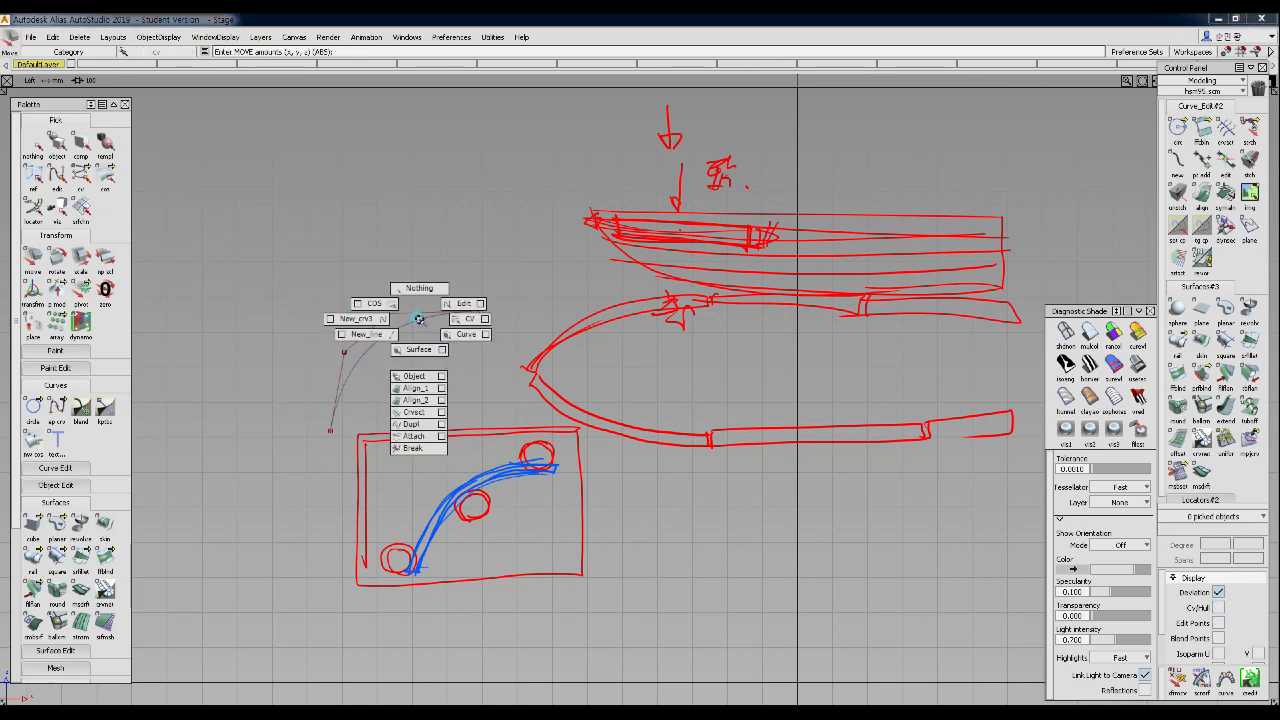
pyautogui.click(463, 311)
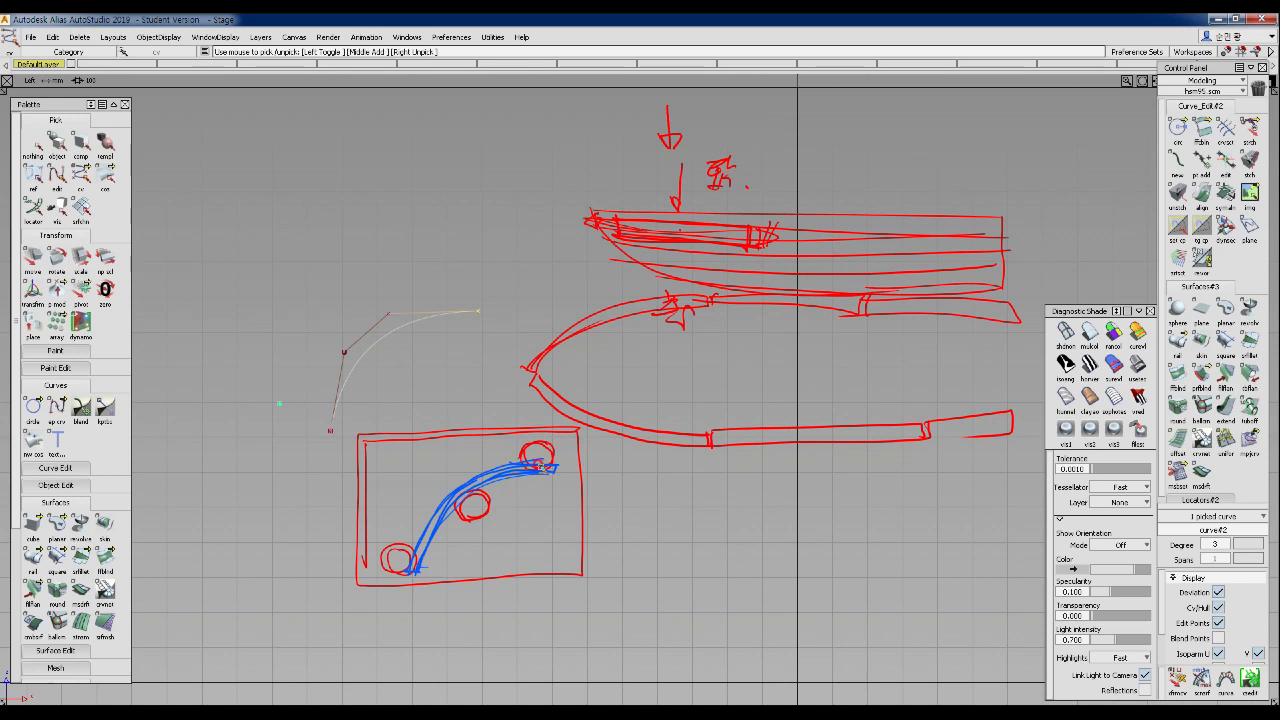
pyautogui.keyDown('ctrl'); pyautogui.keyDown('shift'); pyautogui.moveTo(275, 392); pyautogui.dragTo(309, 394); pyautogui.keyUp('shift'); pyautogui.keyUp('ctrl')
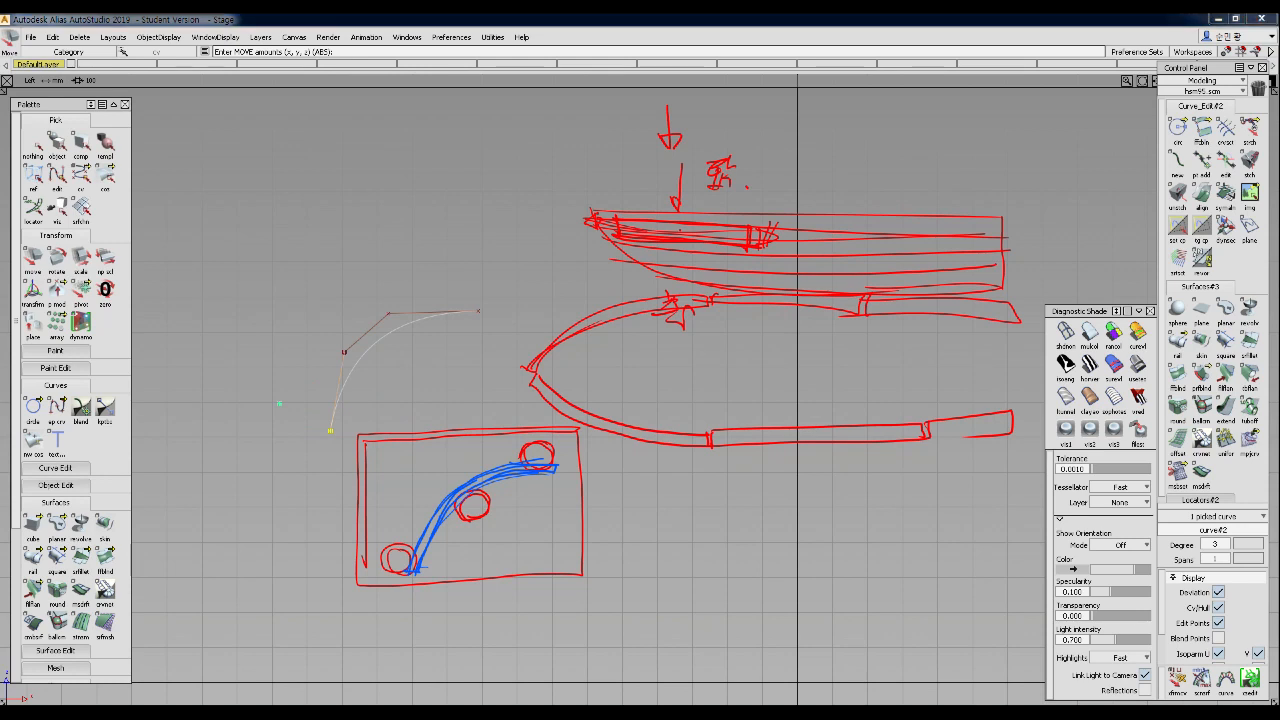
pyautogui.moveTo(330, 433); pyautogui.dragTo(395, 560)
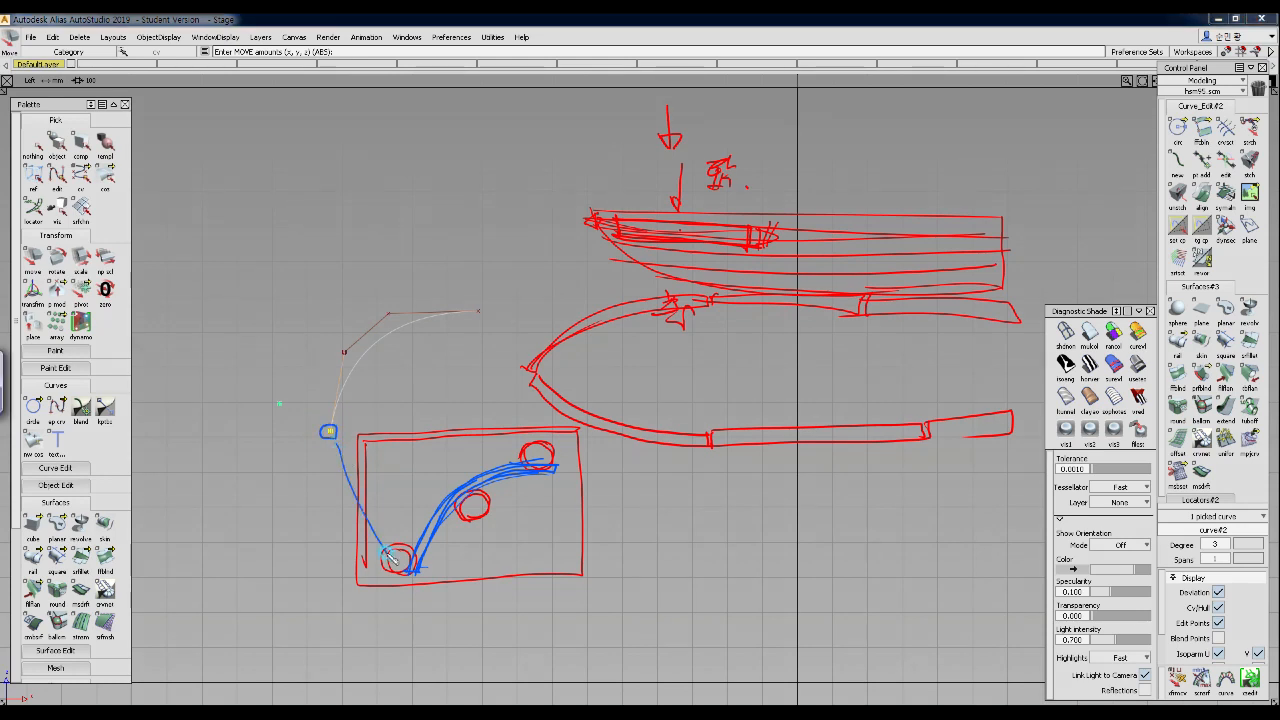
pyautogui.moveTo(480, 311); pyautogui.dragTo(487, 508)
pyautogui.moveTo(343, 354); pyautogui.dragTo(385, 305)
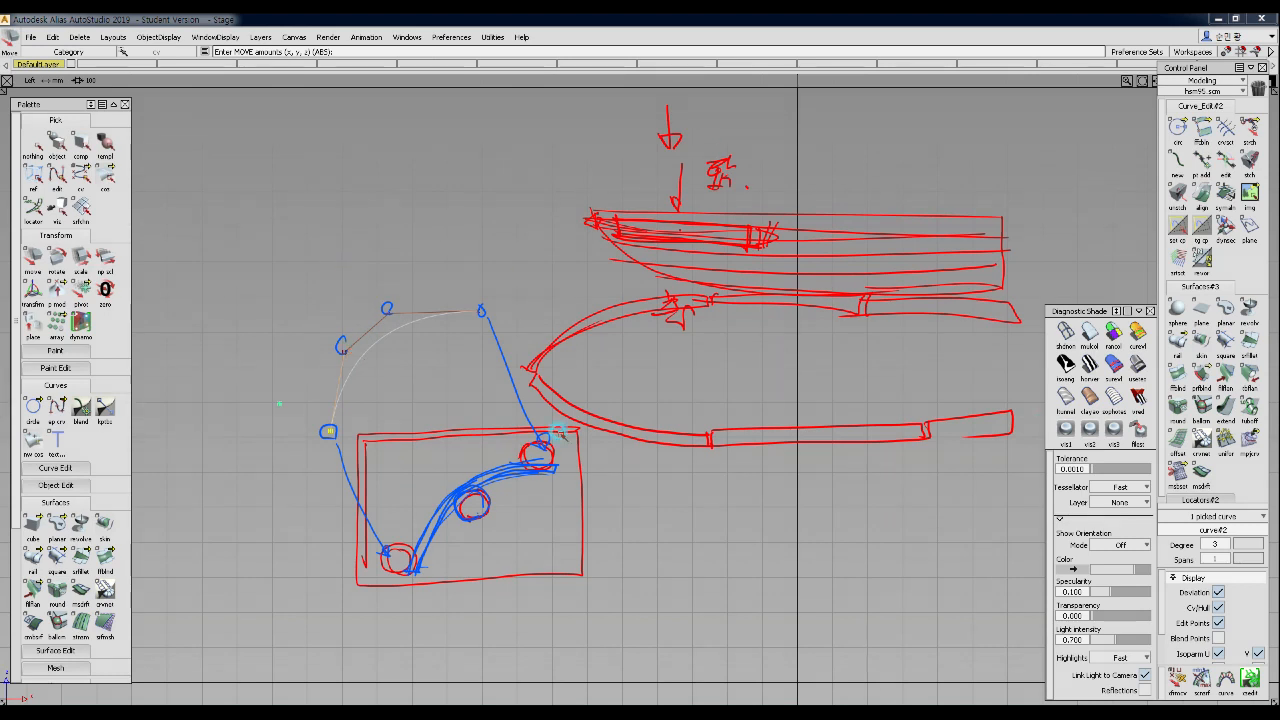
# - Unpick everything and draw two straight horizontal edit-point curves, one just above the other, below and to the right of the arc
pyautogui.keyDown('ctrl'); pyautogui.keyDown('shift'); pyautogui.moveTo(390, 386); pyautogui.dragTo(376, 268); pyautogui.keyUp('shift'); pyautogui.keyUp('ctrl')
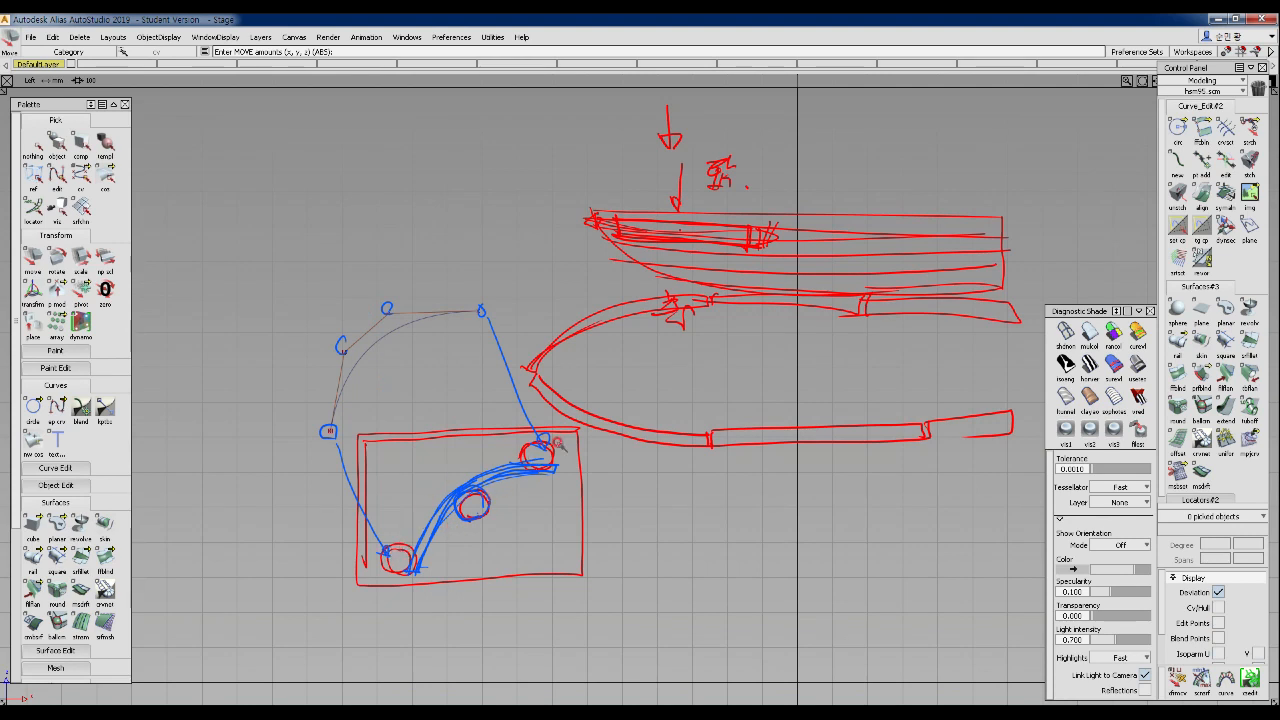
pyautogui.keyDown('ctrl'); pyautogui.keyDown('shift'); pyautogui.moveTo(409, 404); pyautogui.dragTo(380, 422, button='middle'); pyautogui.keyUp('shift'); pyautogui.keyUp('ctrl')
pyautogui.click(663, 536)
pyautogui.click(904, 535)
pyautogui.keyDown('ctrl'); pyautogui.keyDown('shift'); pyautogui.moveTo(437, 381); pyautogui.dragTo(438, 345); pyautogui.keyUp('shift'); pyautogui.keyUp('ctrl')
pyautogui.moveTo(541, 486)
pyautogui.keyDown('ctrl'); pyautogui.keyDown('shift'); pyautogui.mouseDown()
pyautogui.moveTo(498, 467)
pyautogui.moveTo(491, 486)
pyautogui.mouseUp(); pyautogui.keyUp('shift'); pyautogui.keyUp('ctrl')
pyautogui.click(698, 505)
pyautogui.click(923, 505)
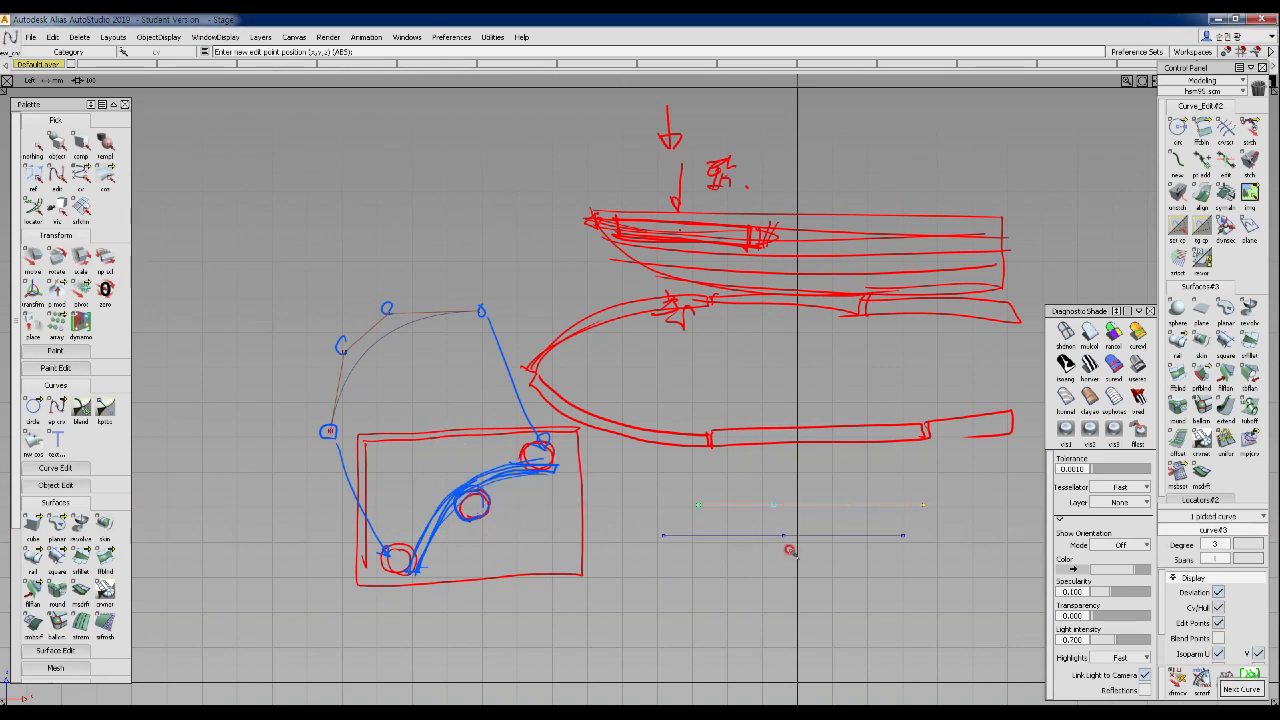
# - Move one inner CV of the upper horizontal curve up and the other down to form an S-shaped curve
pyautogui.keyDown('ctrl'); pyautogui.keyDown('shift'); pyautogui.moveTo(733, 515); pyautogui.dragTo(760, 516); pyautogui.keyUp('shift'); pyautogui.keyUp('ctrl')
pyautogui.moveTo(747, 487); pyautogui.dragTo(784, 511)
pyautogui.moveTo(778, 507); pyautogui.dragTo(768, 448)
pyautogui.moveTo(848, 506); pyautogui.dragTo(808, 608)
pyautogui.moveTo(760, 448); pyautogui.dragTo(805, 418)
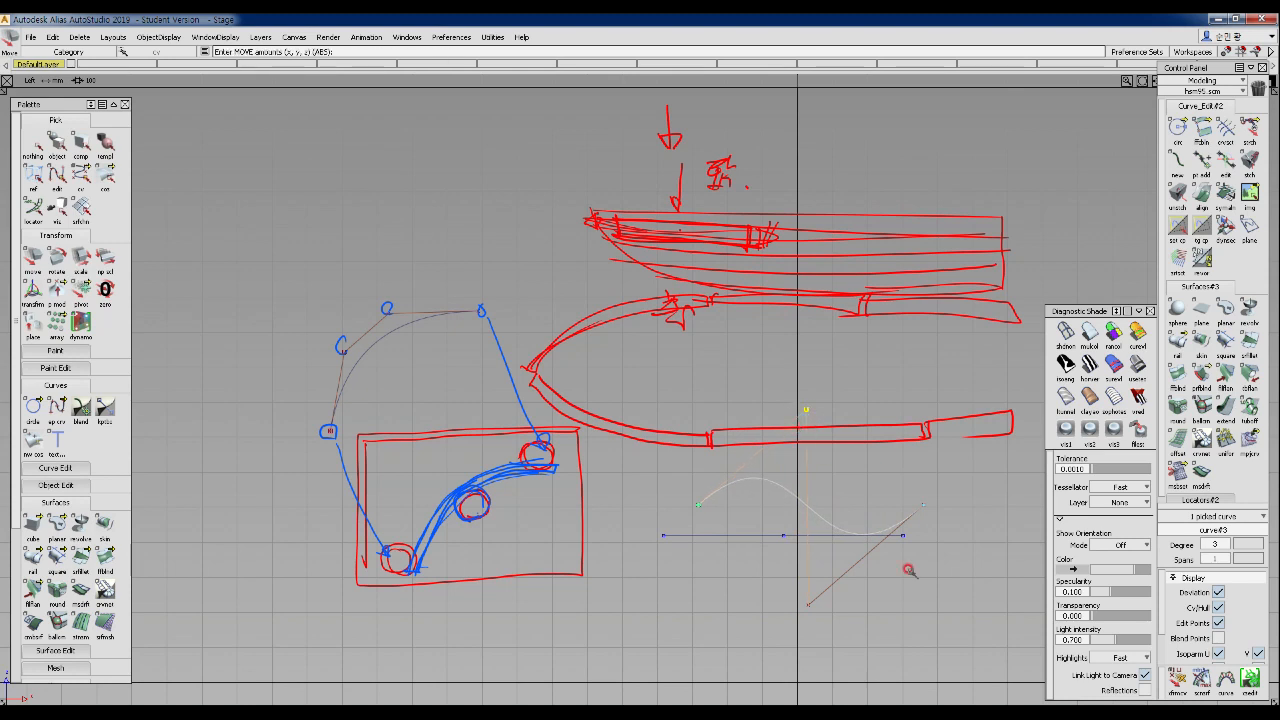
pyautogui.moveTo(700, 476)
pyautogui.mouseDown()
pyautogui.moveTo(686, 490)
pyautogui.moveTo(710, 492)
pyautogui.moveTo(700, 474)
pyautogui.mouseUp()
pyautogui.moveTo(782, 492)
pyautogui.mouseDown()
pyautogui.moveTo(757, 486)
pyautogui.moveTo(774, 484)
pyautogui.mouseUp()
pyautogui.moveTo(864, 512)
pyautogui.mouseDown()
pyautogui.moveTo(864, 538)
pyautogui.moveTo(858, 512)
pyautogui.moveTo(920, 512)
pyautogui.moveTo(934, 526)
pyautogui.moveTo(930, 504)
pyautogui.mouseUp()
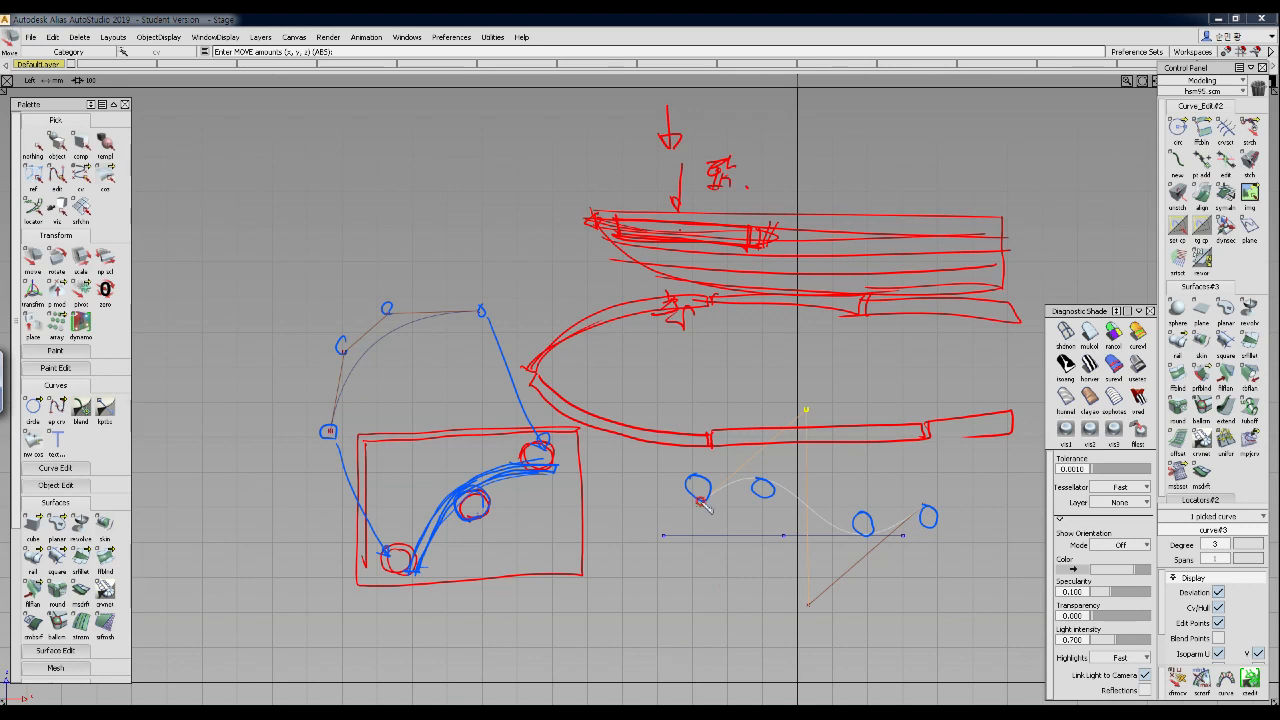
pyautogui.moveTo(700, 508)
pyautogui.mouseDown()
pyautogui.moveTo(757, 481)
pyautogui.moveTo(795, 492)
pyautogui.moveTo(830, 527)
pyautogui.moveTo(898, 537)
pyautogui.moveTo(938, 500)
pyautogui.mouseUp()
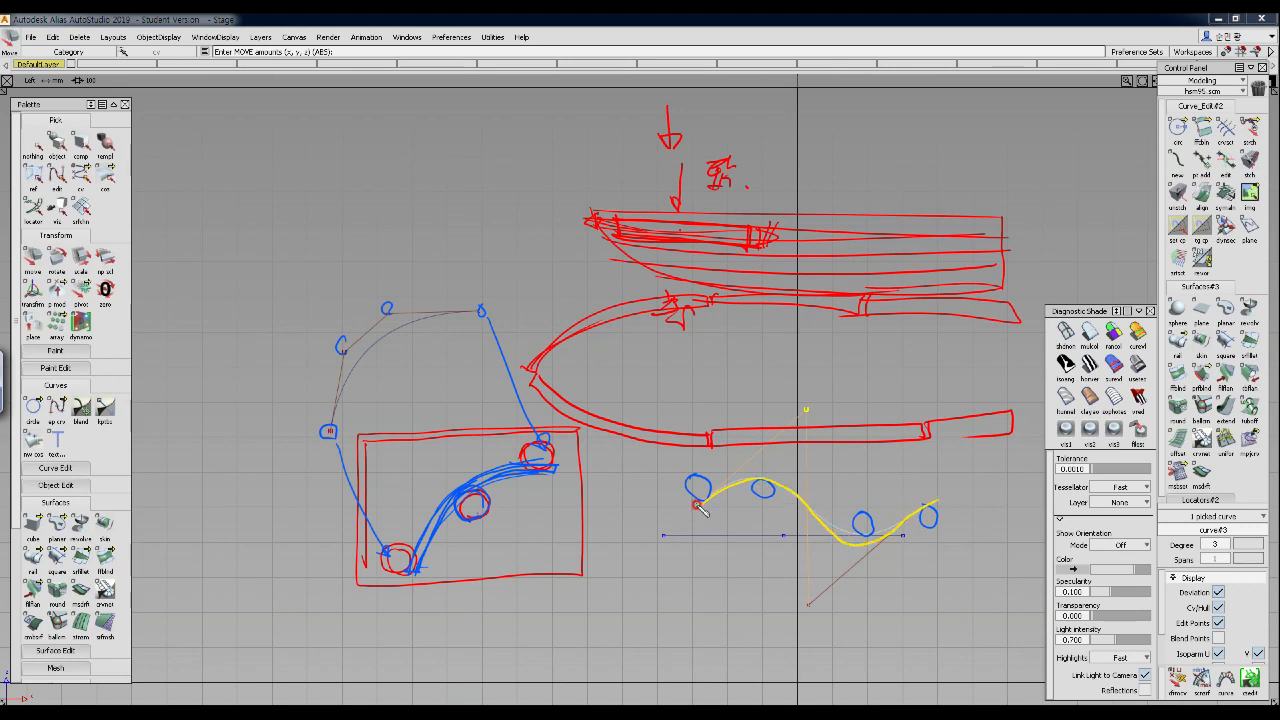
pyautogui.moveTo(702, 510)
pyautogui.mouseDown()
pyautogui.moveTo(757, 483)
pyautogui.moveTo(845, 540)
pyautogui.moveTo(880, 541)
pyautogui.moveTo(939, 511)
pyautogui.mouseUp()
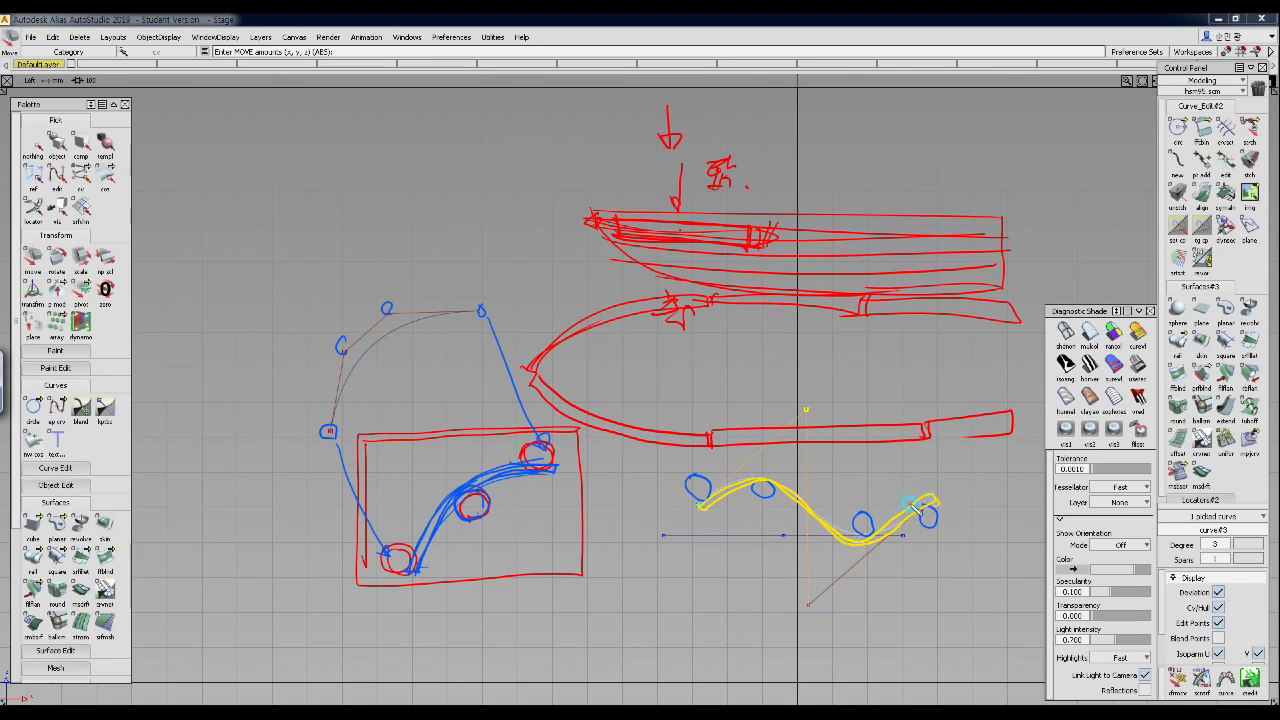
pyautogui.moveTo(712, 500)
pyautogui.mouseDown()
pyautogui.moveTo(770, 484)
pyautogui.moveTo(815, 512)
pyautogui.mouseUp()
pyautogui.moveTo(903, 517); pyautogui.dragTo(936, 497)
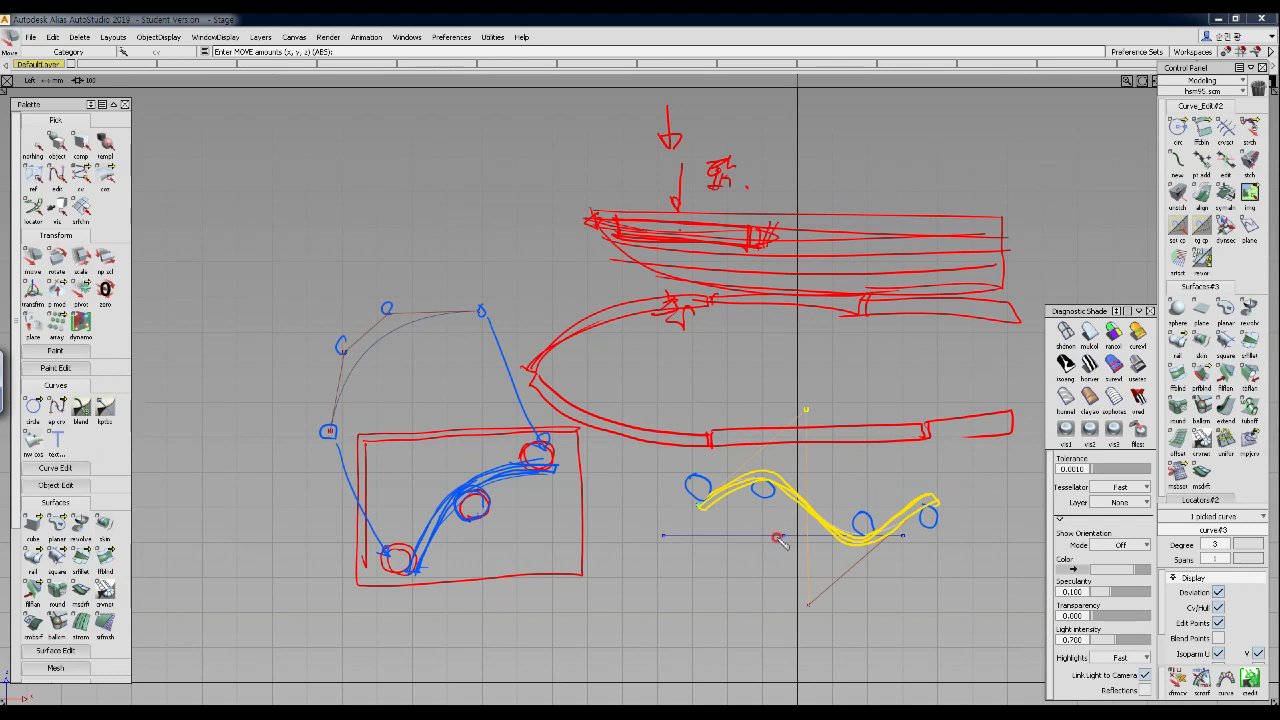
pyautogui.moveTo(779, 535); pyautogui.dragTo(728, 531)
pyautogui.moveTo(686, 571); pyautogui.dragTo(708, 508)
pyautogui.moveTo(700, 508)
pyautogui.mouseDown()
pyautogui.moveTo(686, 490)
pyautogui.moveTo(660, 522)
pyautogui.mouseUp()
pyautogui.moveTo(804, 416); pyautogui.dragTo(783, 465)
pyautogui.moveTo(810, 597); pyautogui.dragTo(814, 598)
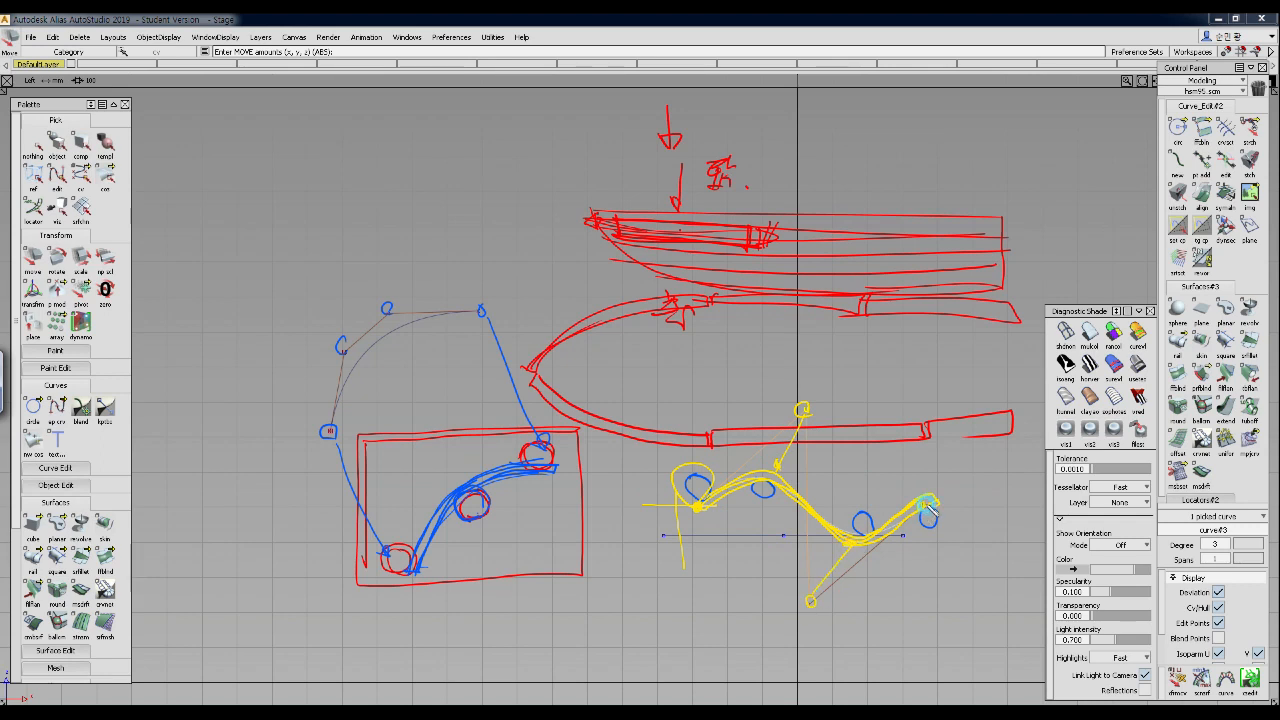
pyautogui.moveTo(935, 525)
pyautogui.mouseDown()
pyautogui.moveTo(945, 510)
pyautogui.moveTo(932, 522)
pyautogui.mouseUp()
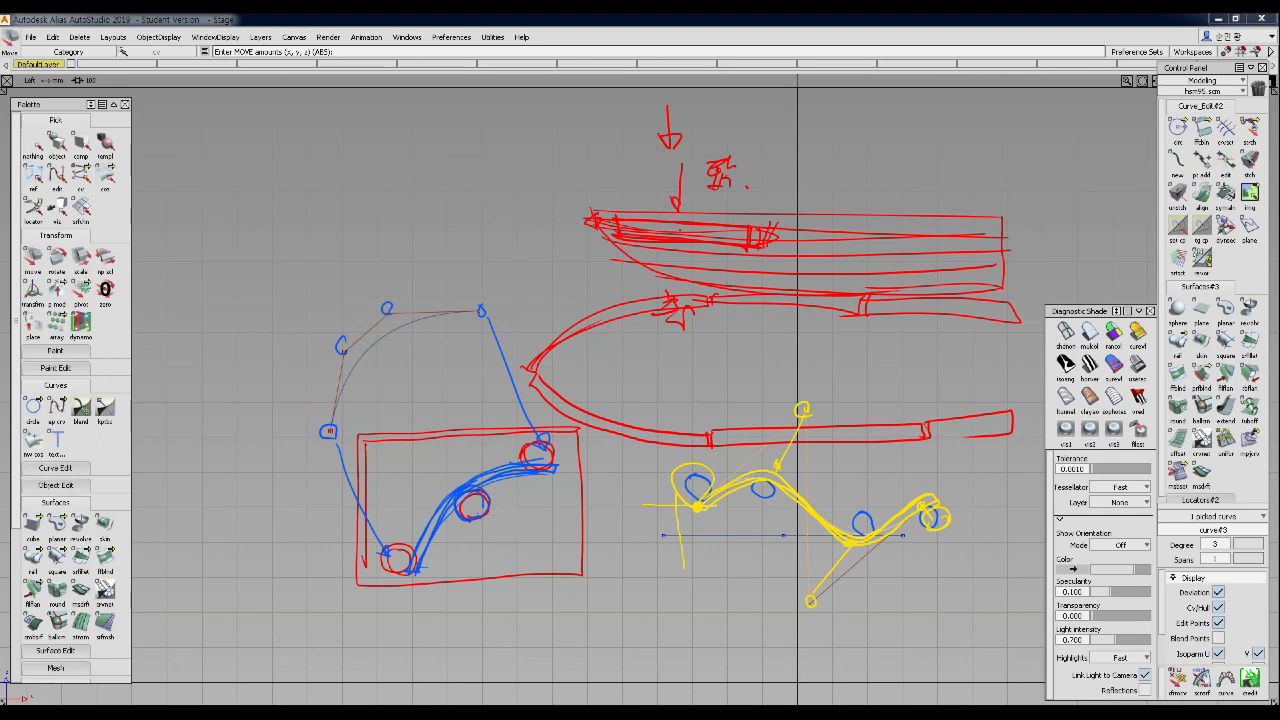
pyautogui.press('Escape')
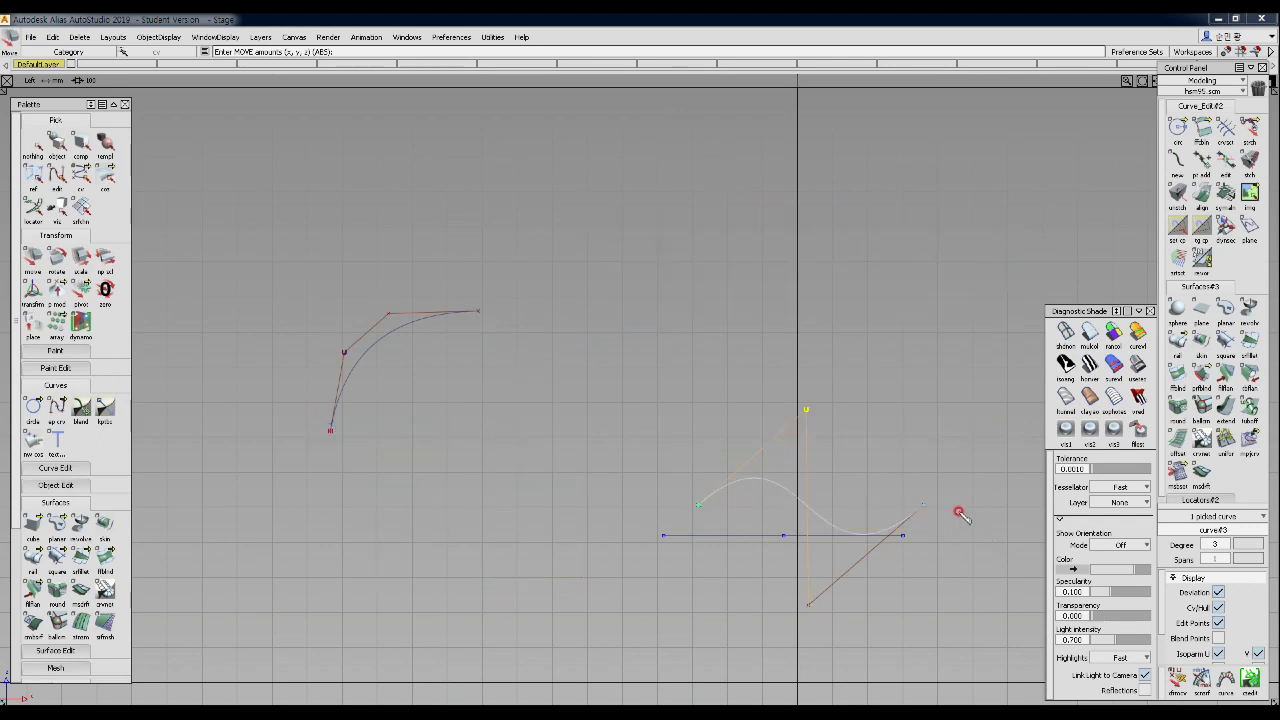
# - Box-pick and delete the S-shaped curve and the straight line below it, and also delete the quarter arc
pyautogui.moveTo(397, 363); pyautogui.dragTo(397, 284)
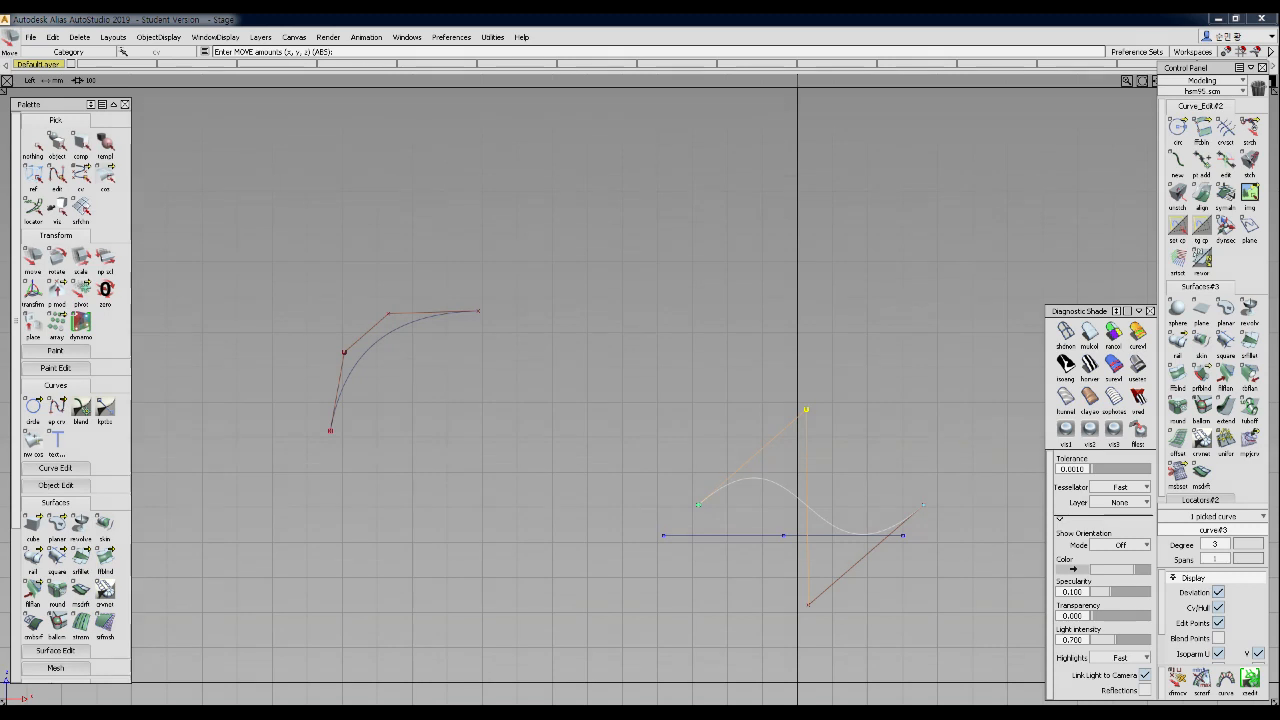
pyautogui.keyDown('ctrl'); pyautogui.keyDown('shift'); pyautogui.moveTo(523, 296); pyautogui.dragTo(523, 337); pyautogui.keyUp('shift'); pyautogui.keyUp('ctrl')
pyautogui.moveTo(594, 400); pyautogui.dragTo(951, 637)
pyautogui.press('Delete')
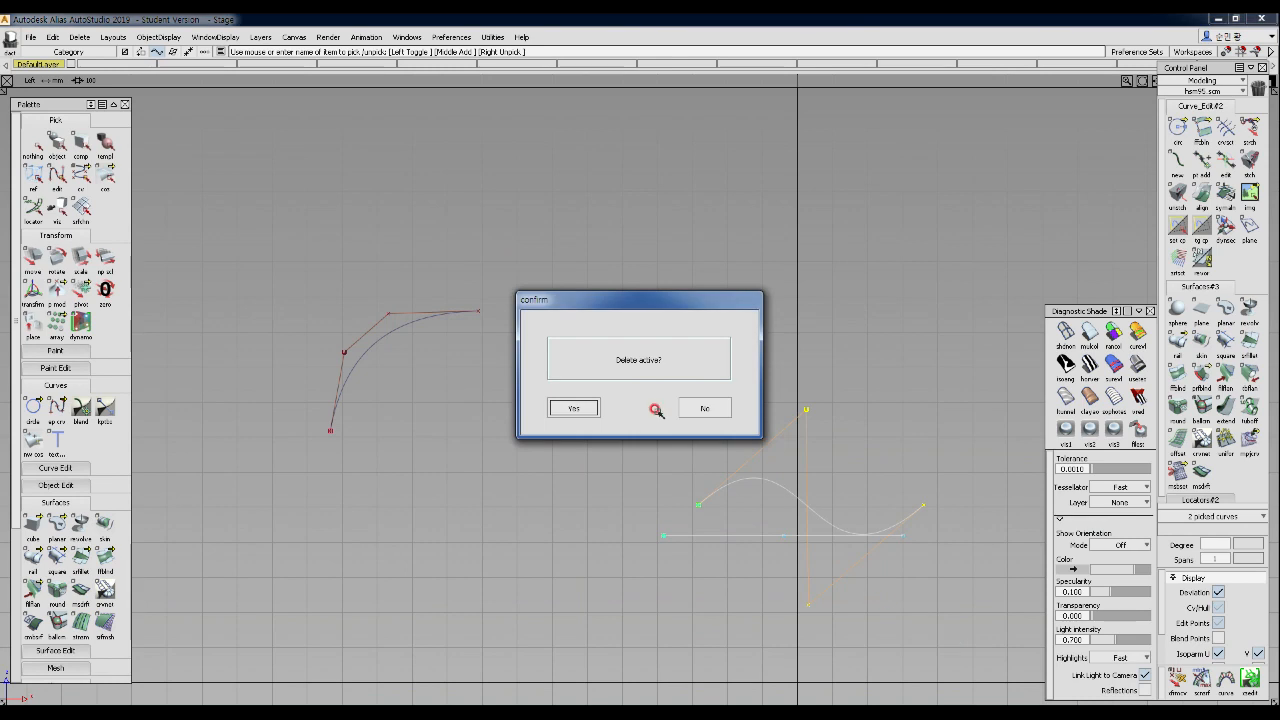
pyautogui.click(561, 404)
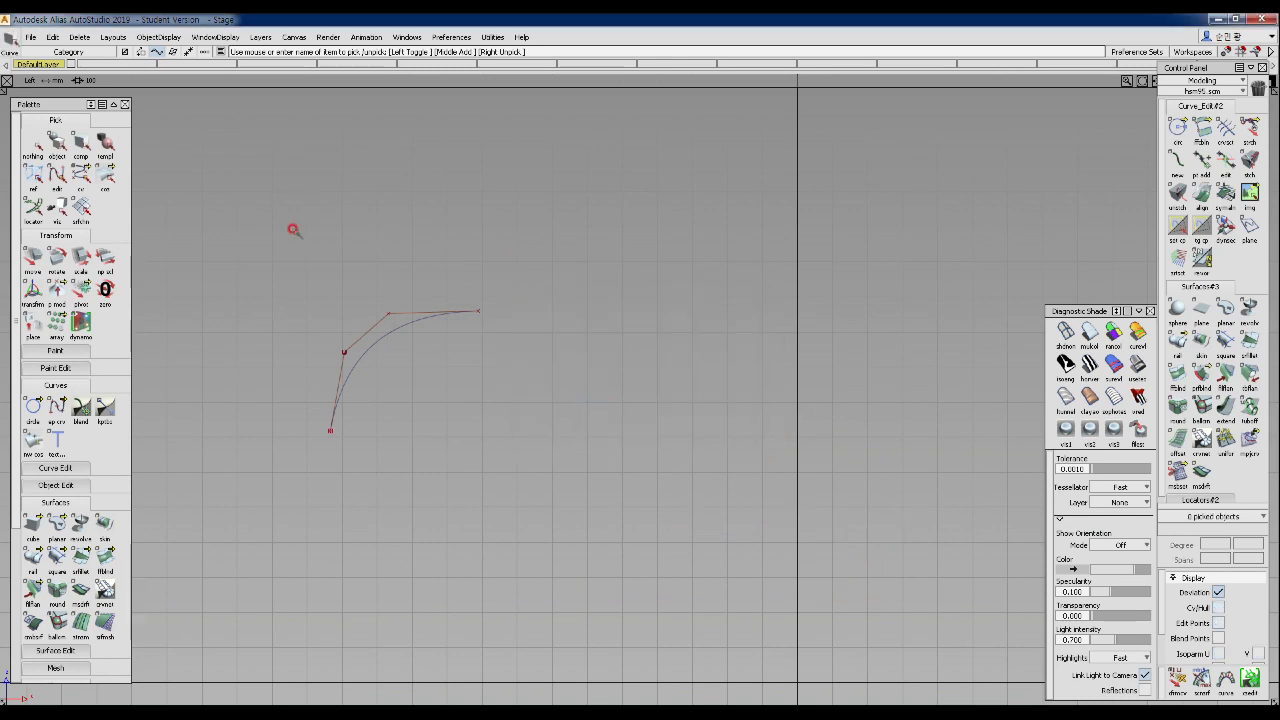
pyautogui.moveTo(320, 251); pyautogui.dragTo(512, 438)
pyautogui.press('Delete')
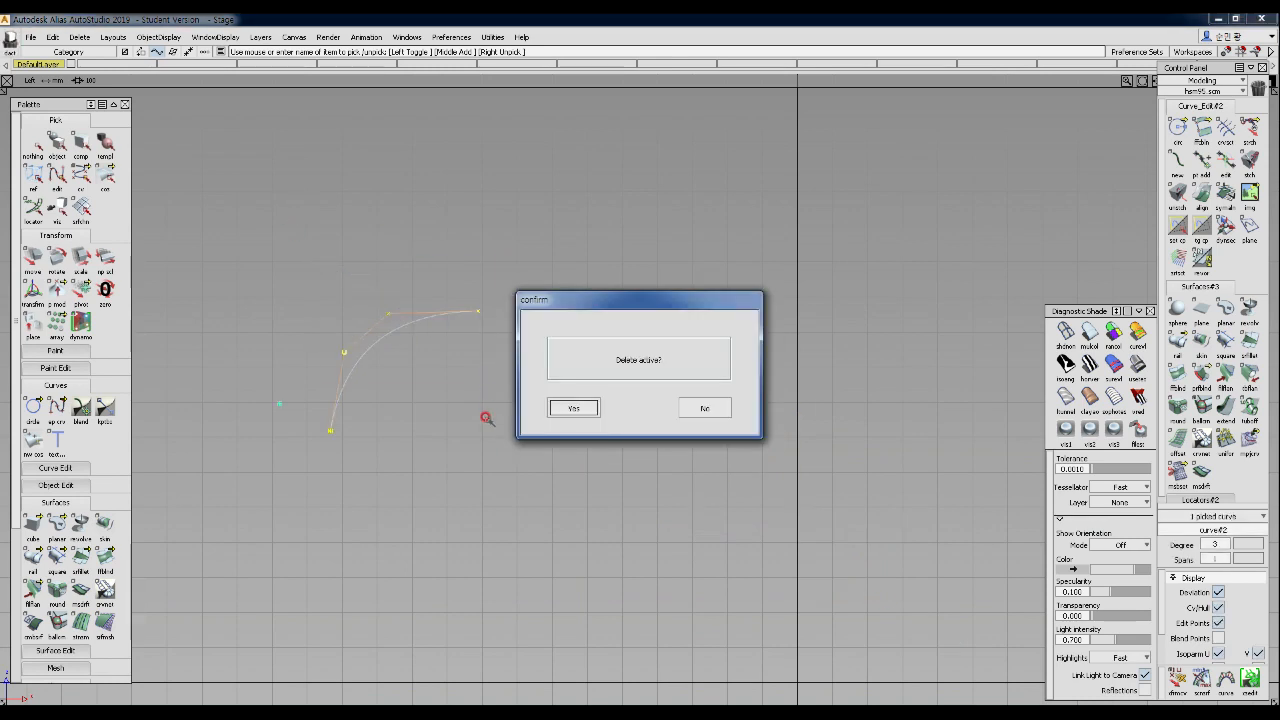
pyautogui.click(588, 408)
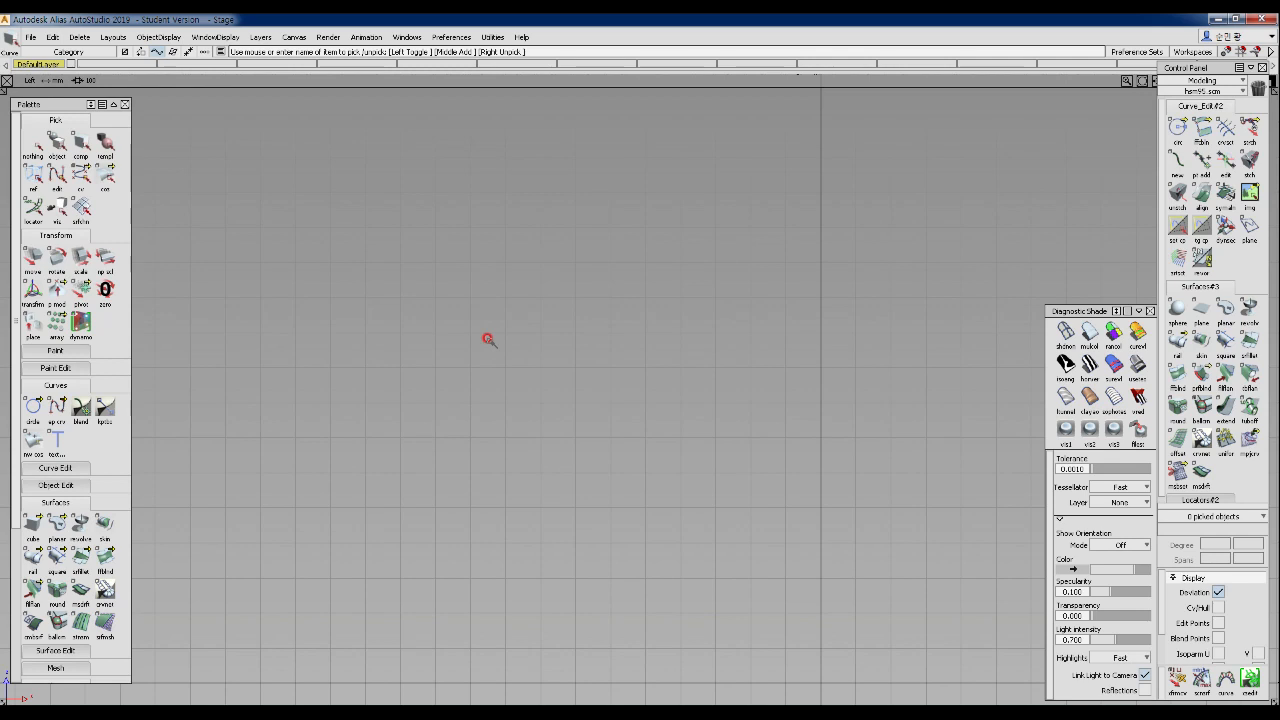
# - Draw a long straight horizontal edit-point curve across the upper part of the empty Left view
pyautogui.keyDown('ctrl'); pyautogui.keyDown('shift'); pyautogui.moveTo(474, 283); pyautogui.dragTo(420, 290, button='middle'); pyautogui.keyUp('shift'); pyautogui.keyUp('ctrl')
pyautogui.click(375, 315)
pyautogui.middleClick(983, 319)
# - Pick the two inner CVs of the long curve in turn and move each upward to form a shallow arch
pyautogui.keyDown('ctrl'); pyautogui.keyDown('shift'); pyautogui.moveTo(674, 412); pyautogui.dragTo(668, 352); pyautogui.keyUp('shift'); pyautogui.keyUp('ctrl')
pyautogui.keyDown('alt'); pyautogui.keyDown('shift'); pyautogui.moveTo(657, 346); pyautogui.dragTo(591, 362, button='middle'); pyautogui.keyUp('shift'); pyautogui.keyUp('alt')
pyautogui.keyDown('ctrl'); pyautogui.keyDown('shift'); pyautogui.moveTo(512, 322); pyautogui.dragTo(569, 437); pyautogui.keyUp('shift'); pyautogui.keyUp('ctrl')
pyautogui.press('w')
pyautogui.moveTo(569, 437); pyautogui.dragTo(573, 340, button='right')
pyautogui.keyDown('ctrl'); pyautogui.keyDown('shift'); pyautogui.moveTo(663, 407); pyautogui.dragTo(712, 352); pyautogui.keyUp('shift'); pyautogui.keyUp('ctrl')
pyautogui.moveTo(682, 308); pyautogui.dragTo(744, 366)
pyautogui.keyDown('ctrl'); pyautogui.keyDown('shift'); pyautogui.moveTo(742, 372); pyautogui.dragTo(738, 461); pyautogui.keyUp('shift'); pyautogui.keyUp('ctrl')
pyautogui.moveTo(738, 461); pyautogui.dragTo(754, 346, button='right')
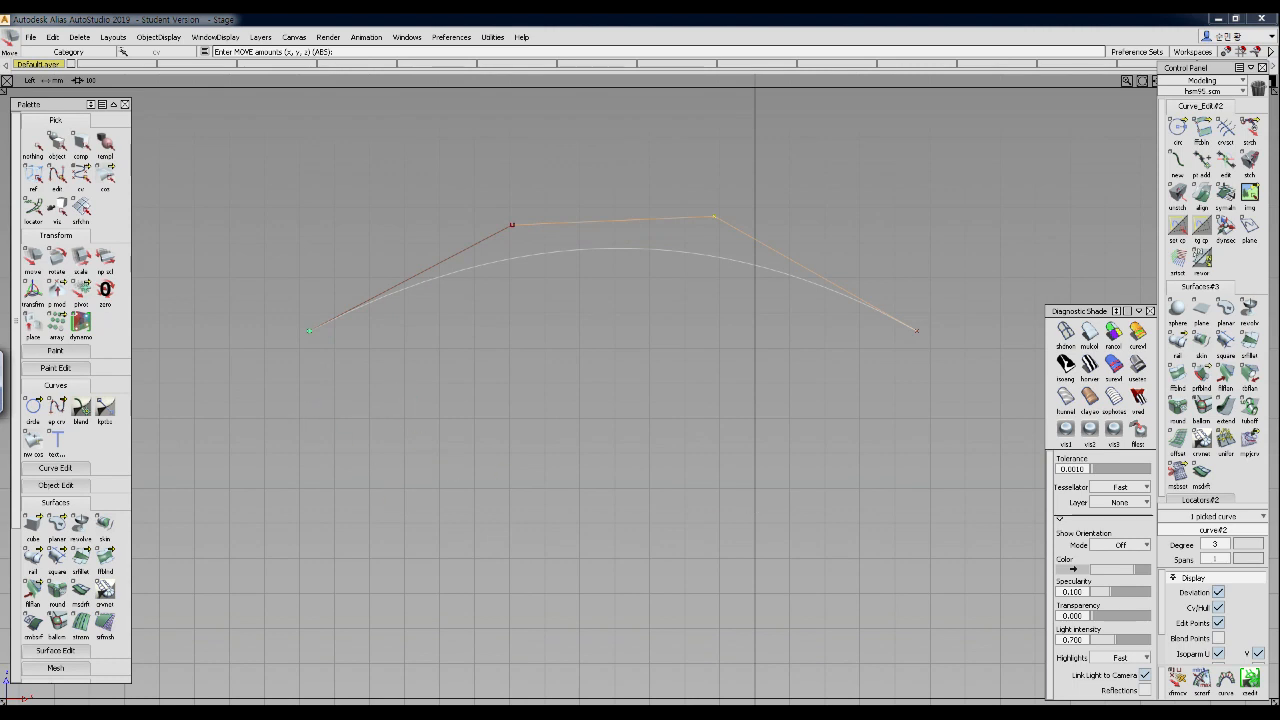
pyautogui.click(691, 400)
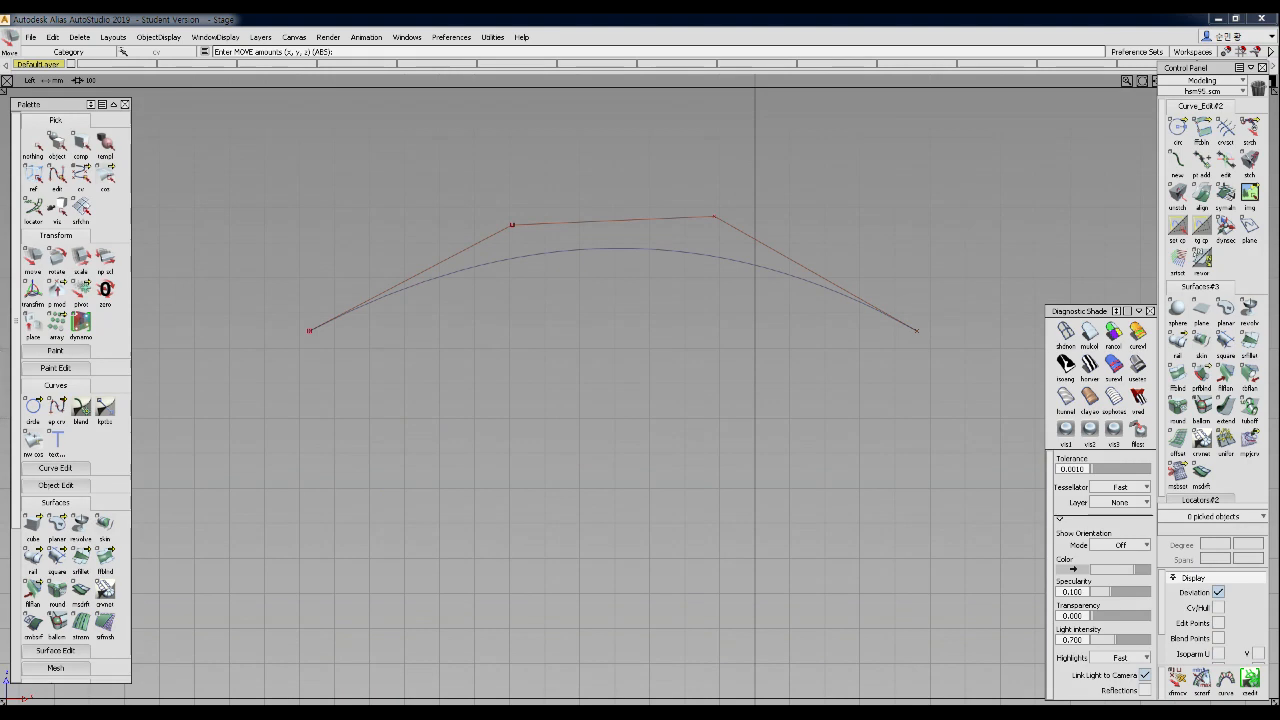
pyautogui.click(317, 340)
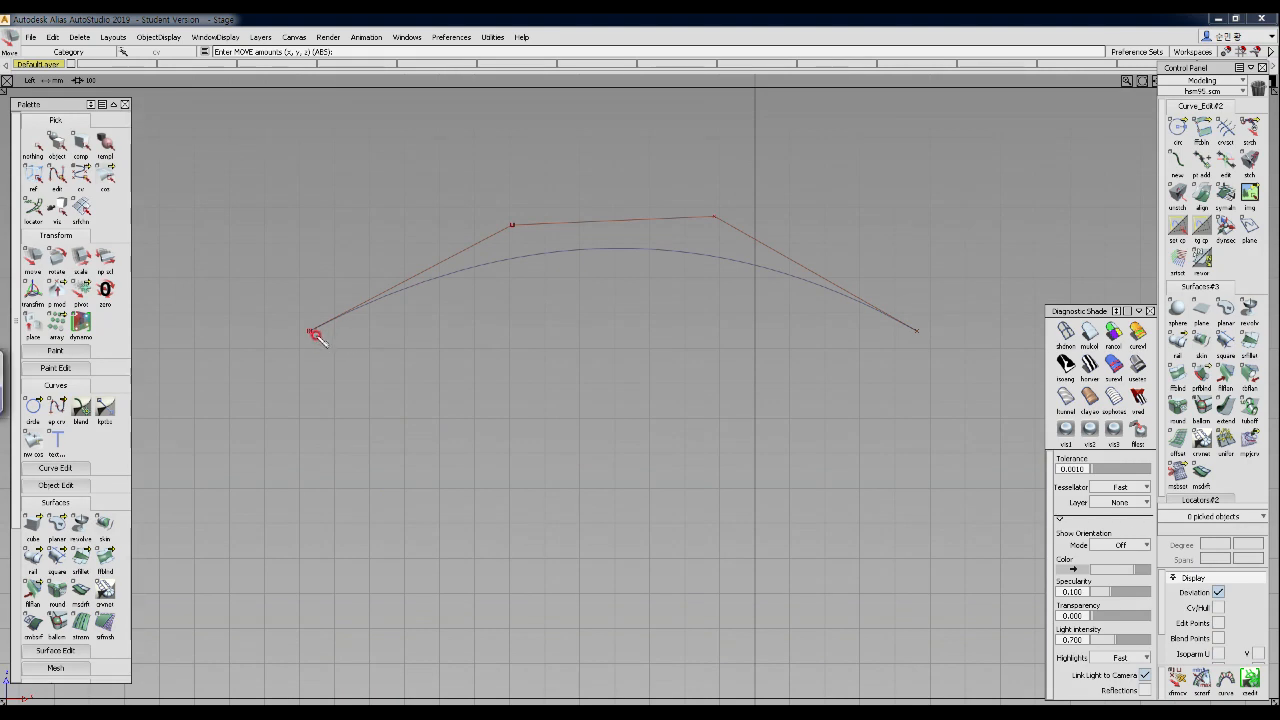
pyautogui.click(302, 308)
pyautogui.click(505, 203)
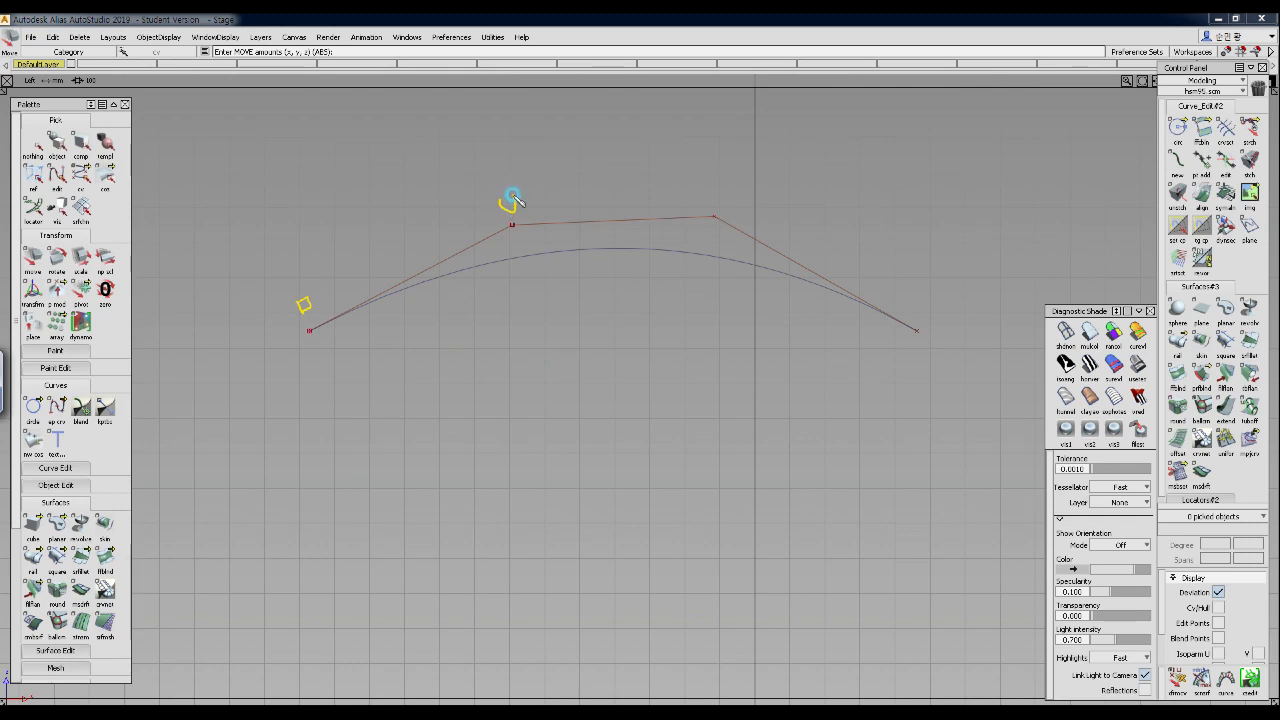
pyautogui.click(719, 195)
pyautogui.click(929, 330)
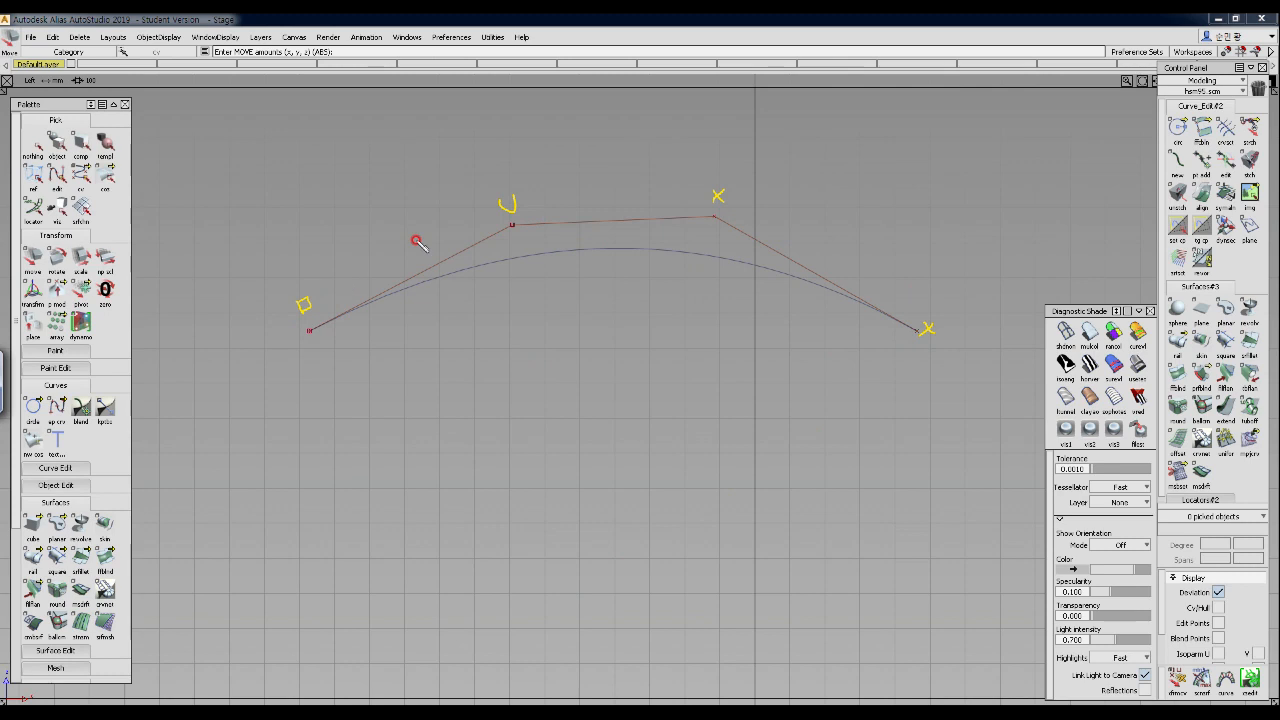
pyautogui.moveTo(300, 210)
pyautogui.mouseDown()
pyautogui.moveTo(292, 237)
pyautogui.moveTo(318, 222)
pyautogui.mouseUp()
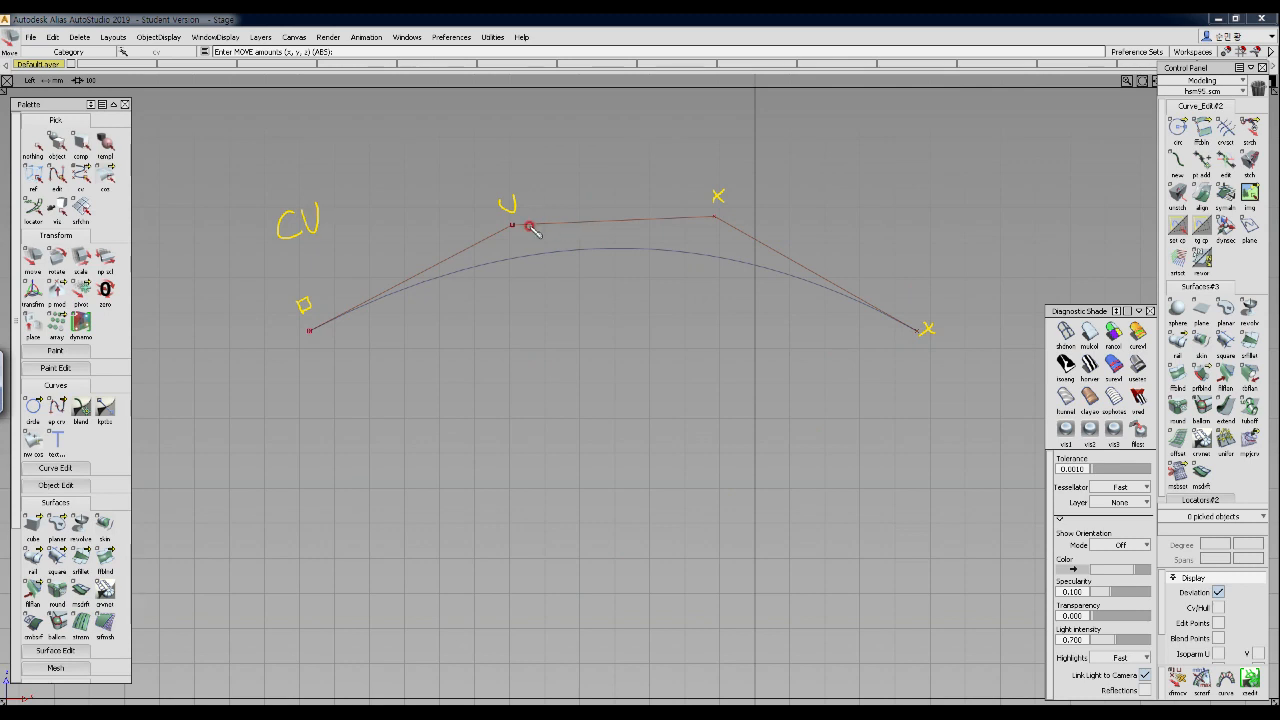
pyautogui.moveTo(604, 218)
pyautogui.mouseDown()
pyautogui.moveTo(603, 169)
pyautogui.moveTo(627, 184)
pyautogui.moveTo(640, 166)
pyautogui.moveTo(639, 180)
pyautogui.mouseUp()
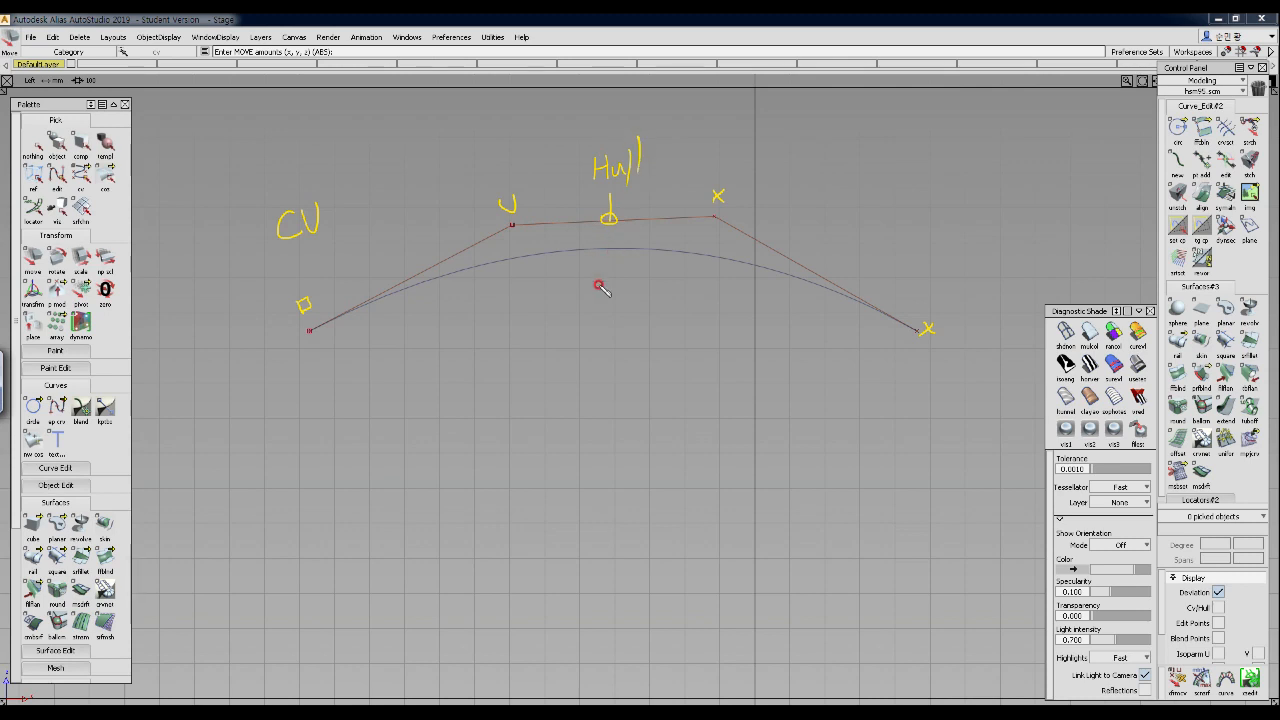
pyautogui.moveTo(590, 252)
pyautogui.mouseDown()
pyautogui.moveTo(582, 342)
pyautogui.moveTo(663, 314)
pyautogui.moveTo(620, 303)
pyautogui.moveTo(630, 318)
pyautogui.mouseUp()
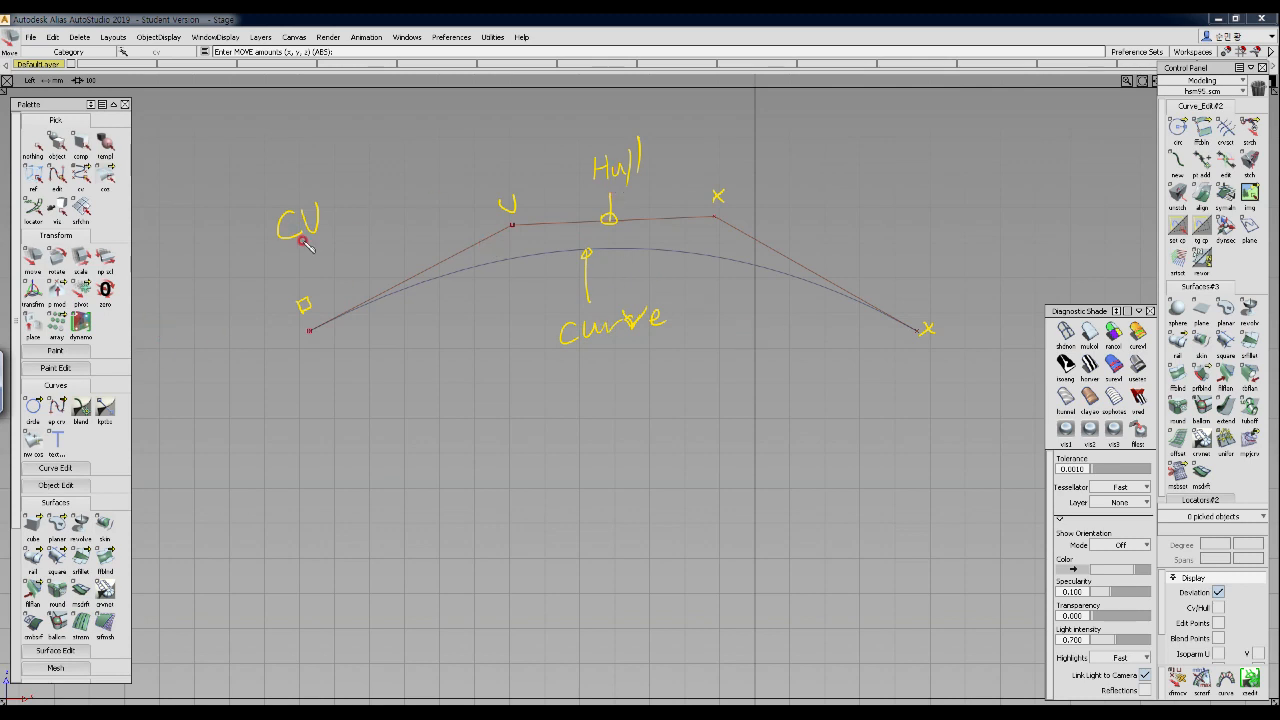
pyautogui.moveTo(281, 255)
pyautogui.mouseDown()
pyautogui.moveTo(280, 194)
pyautogui.moveTo(295, 256)
pyautogui.mouseUp()
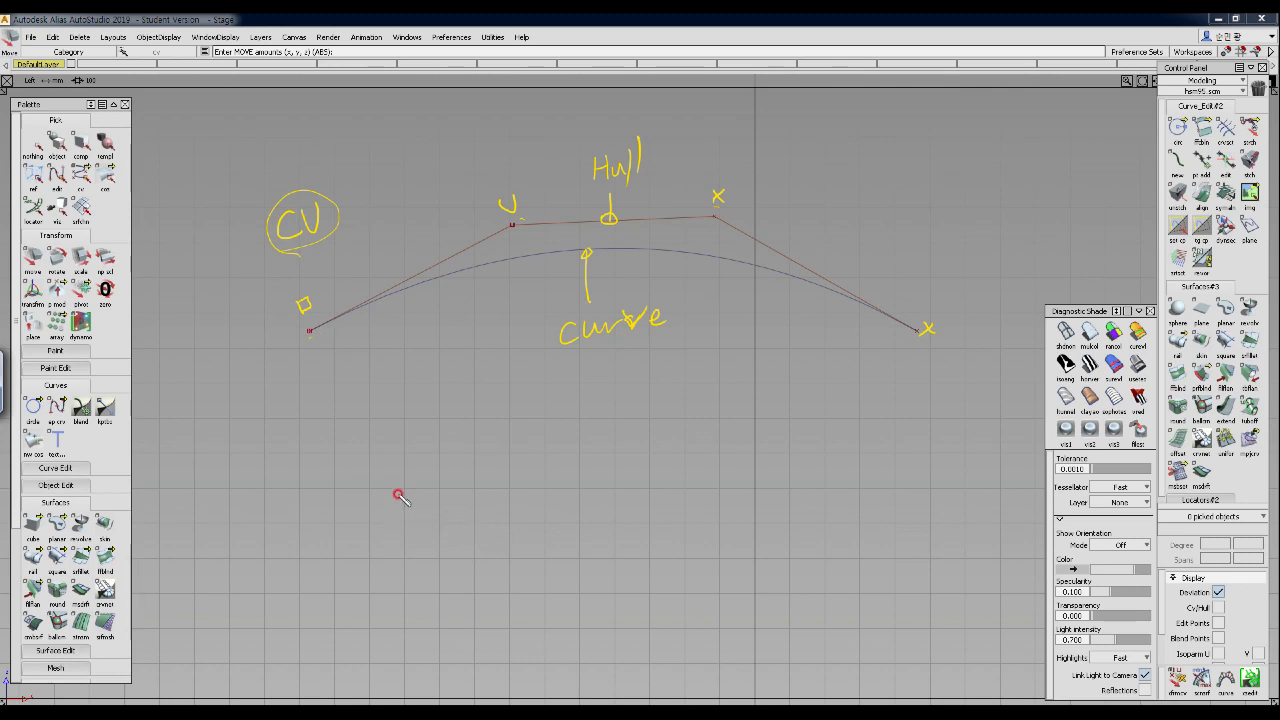
pyautogui.moveTo(358, 492)
pyautogui.mouseDown()
pyautogui.moveTo(775, 503)
pyautogui.moveTo(762, 515)
pyautogui.mouseUp()
pyautogui.moveTo(540, 524)
pyautogui.mouseDown()
pyautogui.moveTo(549, 541)
pyautogui.moveTo(660, 543)
pyautogui.mouseUp()
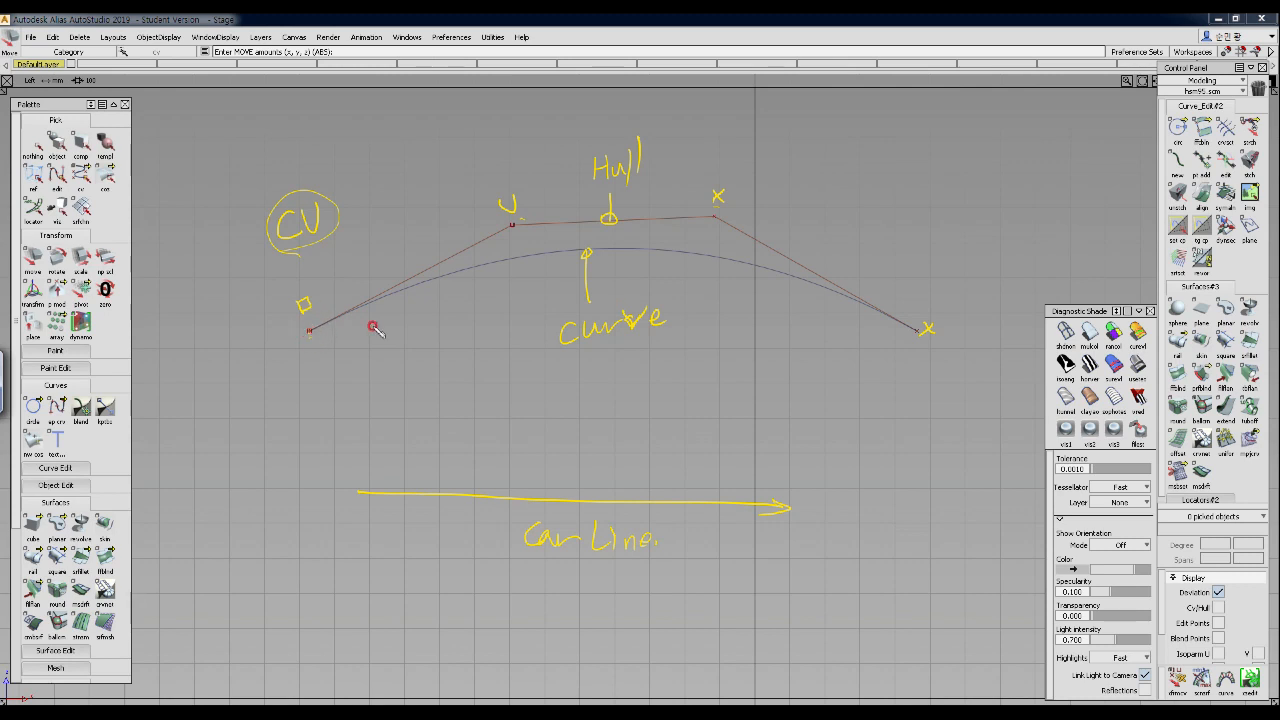
pyautogui.moveTo(338, 365)
pyautogui.mouseDown()
pyautogui.moveTo(781, 363)
pyautogui.moveTo(762, 358)
pyautogui.mouseUp()
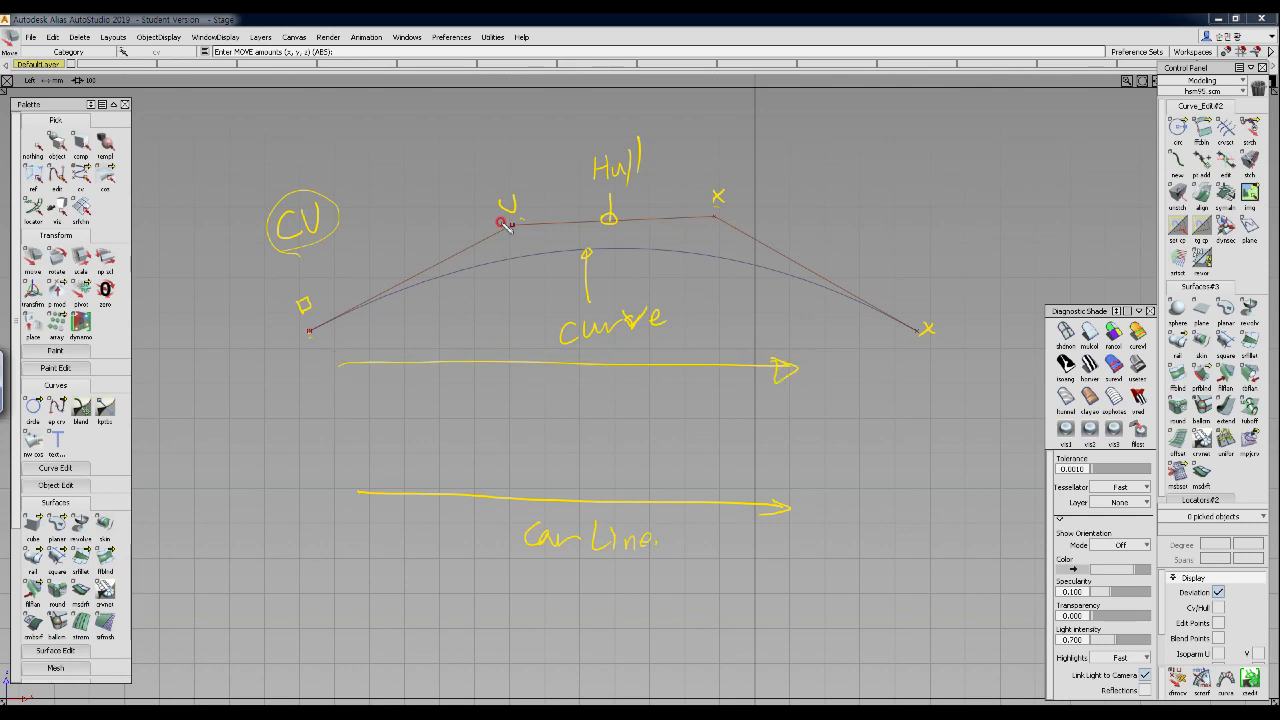
pyautogui.moveTo(511, 233); pyautogui.dragTo(514, 230)
pyautogui.moveTo(310, 333); pyautogui.dragTo(309, 334)
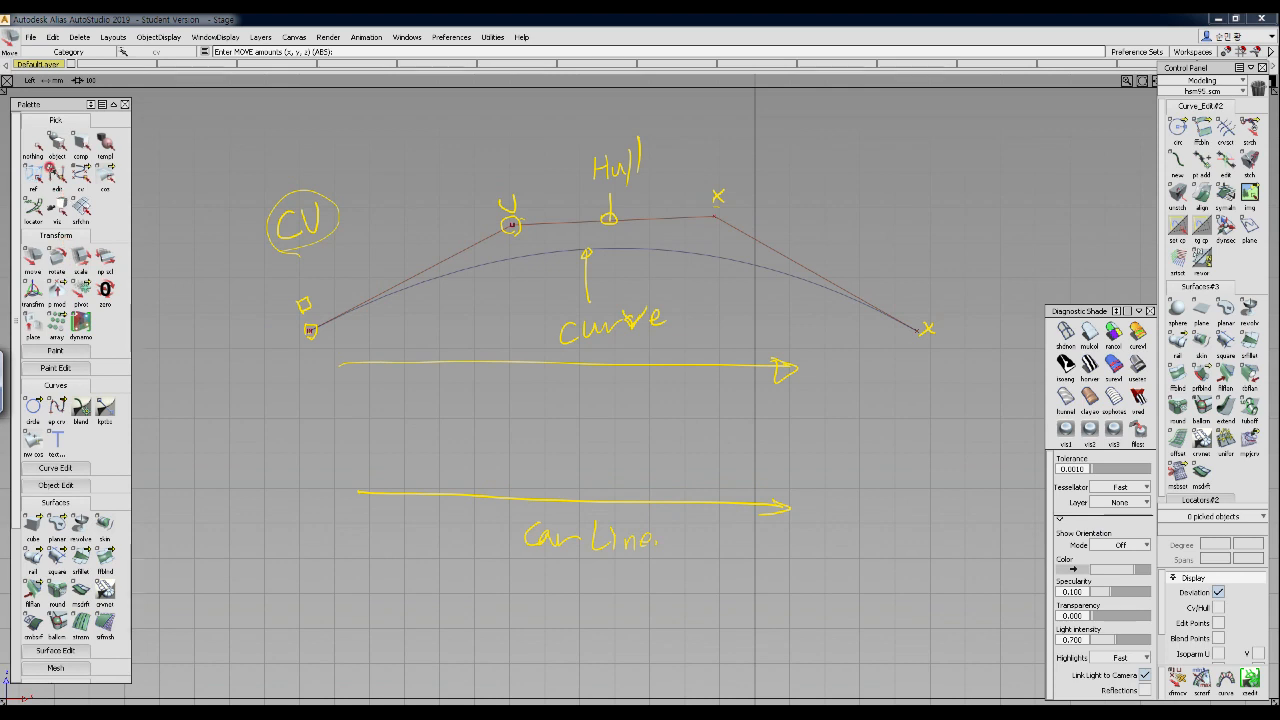
# - Draw a straight horizontal edit-point curve from left to right just below the large arch
pyautogui.click(56, 176)
pyautogui.click(57, 406)
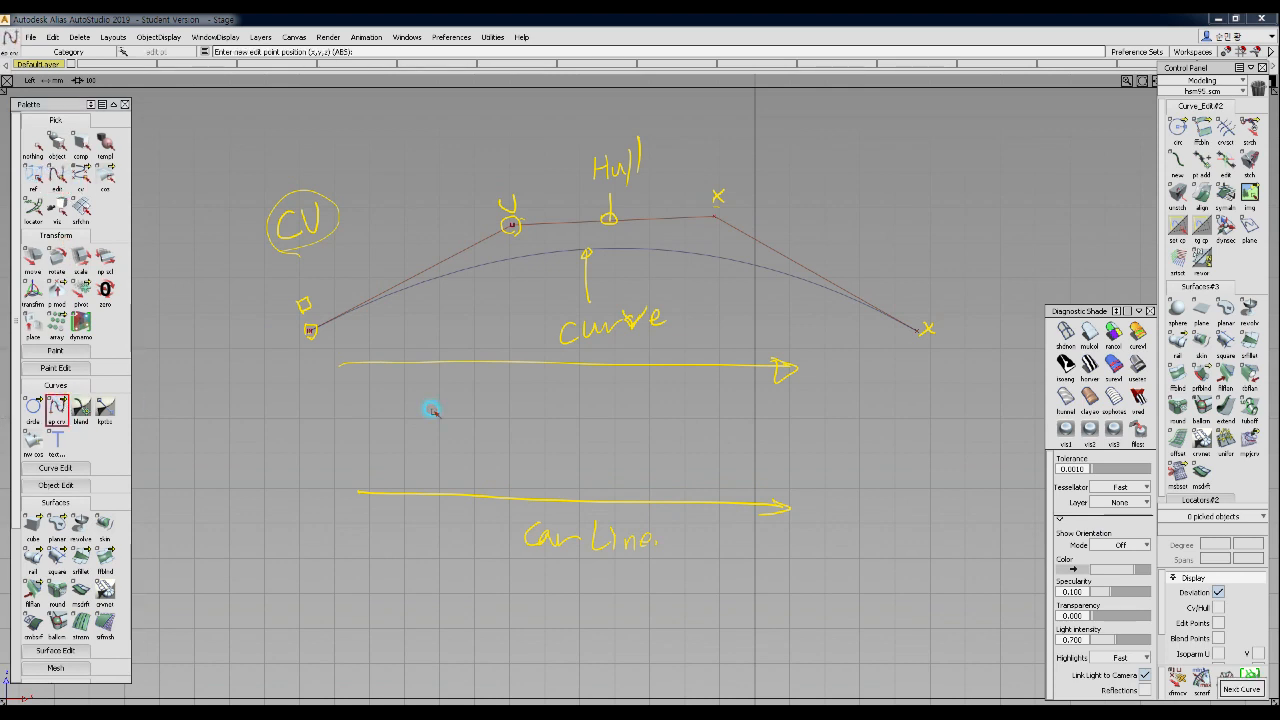
pyautogui.click(379, 419)
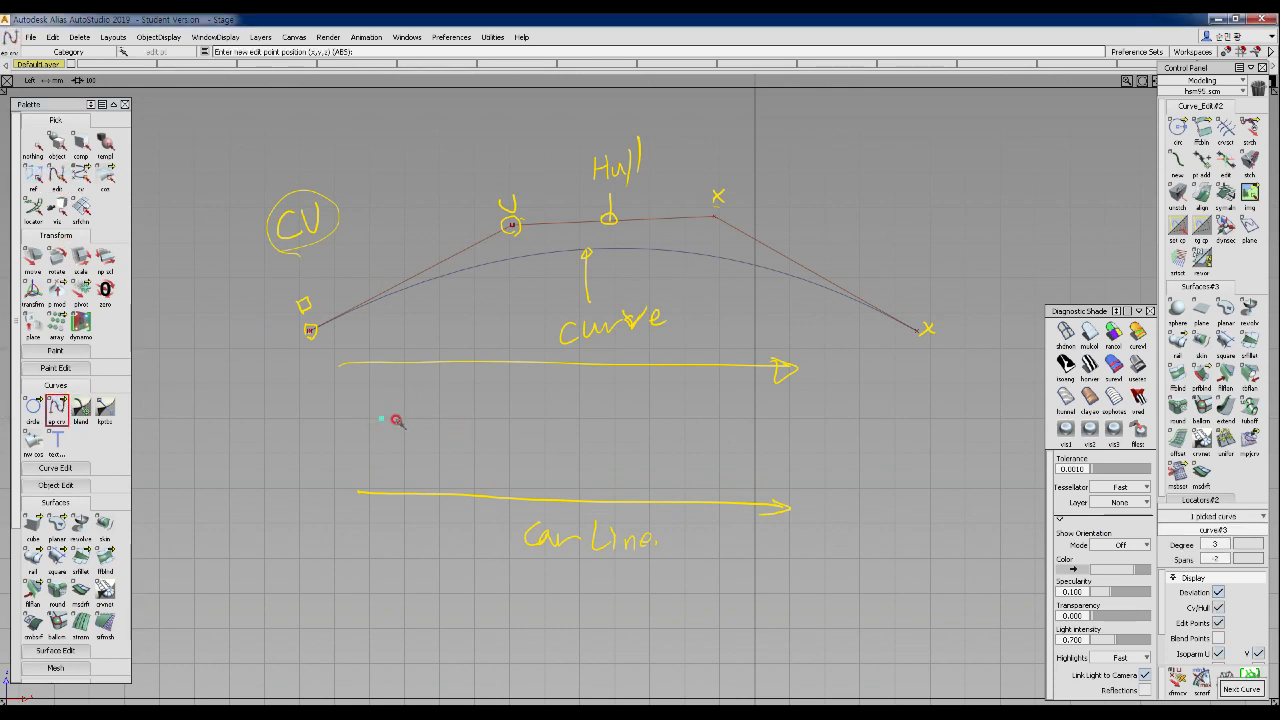
pyautogui.moveTo(877, 423); pyautogui.dragTo(874, 418)
# - Box-pick the two inner CVs of the new curve, move them straight up to form a shallow arch, and clear the pick
pyautogui.keyDown('ctrl'); pyautogui.keyDown('shift'); pyautogui.moveTo(517, 414); pyautogui.dragTo(536, 412); pyautogui.keyUp('shift'); pyautogui.keyUp('ctrl')
pyautogui.moveTo(517, 391); pyautogui.dragTo(737, 453)
pyautogui.keyDown('ctrl'); pyautogui.keyDown('shift'); pyautogui.moveTo(741, 465); pyautogui.dragTo(741, 437, button='middle'); pyautogui.keyUp('shift'); pyautogui.keyUp('ctrl')
pyautogui.moveTo(743, 458); pyautogui.dragTo(743, 422, button='right')
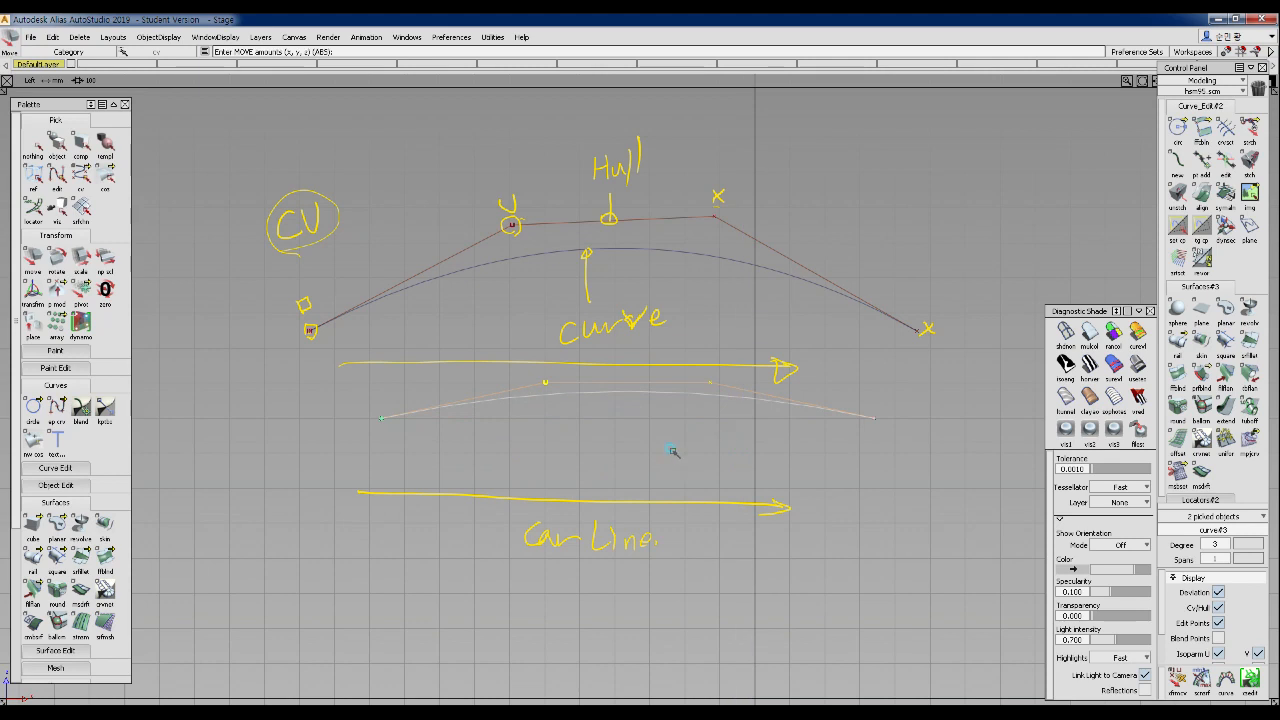
pyautogui.keyDown('ctrl'); pyautogui.keyDown('shift'); pyautogui.moveTo(672, 450); pyautogui.dragTo(668, 414); pyautogui.keyUp('shift'); pyautogui.keyUp('ctrl')
# - Draw another horizontal edit-point curve below the shallow arch, starting at its right end and finishing at the left
pyautogui.click(58, 408)
pyautogui.click(942, 434)
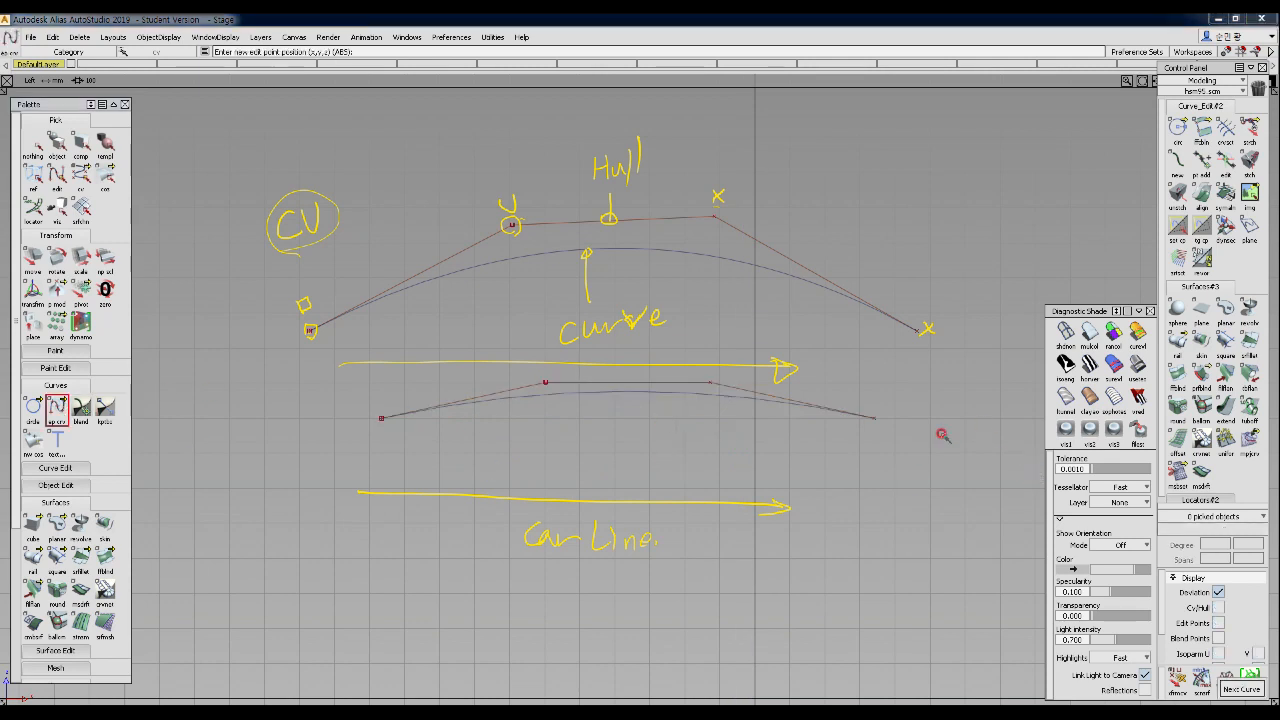
pyautogui.click(874, 457)
pyautogui.click(372, 457)
# - Box-pick the two inner CVs of the lowest curve, raise them slightly to form a flat arch, and clear the pick
pyautogui.keyDown('ctrl'); pyautogui.keyDown('shift'); pyautogui.moveTo(590, 484); pyautogui.dragTo(755, 473); pyautogui.keyUp('shift'); pyautogui.keyUp('ctrl')
pyautogui.keyDown('ctrl'); pyautogui.keyDown('shift'); pyautogui.moveTo(862, 500); pyautogui.dragTo(869, 549, button='middle'); pyautogui.keyUp('shift'); pyautogui.keyUp('ctrl')
pyautogui.moveTo(869, 549); pyautogui.dragTo(870, 523, button='right')
pyautogui.keyDown('ctrl'); pyautogui.keyDown('shift'); pyautogui.moveTo(857, 557); pyautogui.dragTo(866, 490); pyautogui.keyUp('shift'); pyautogui.keyUp('ctrl')
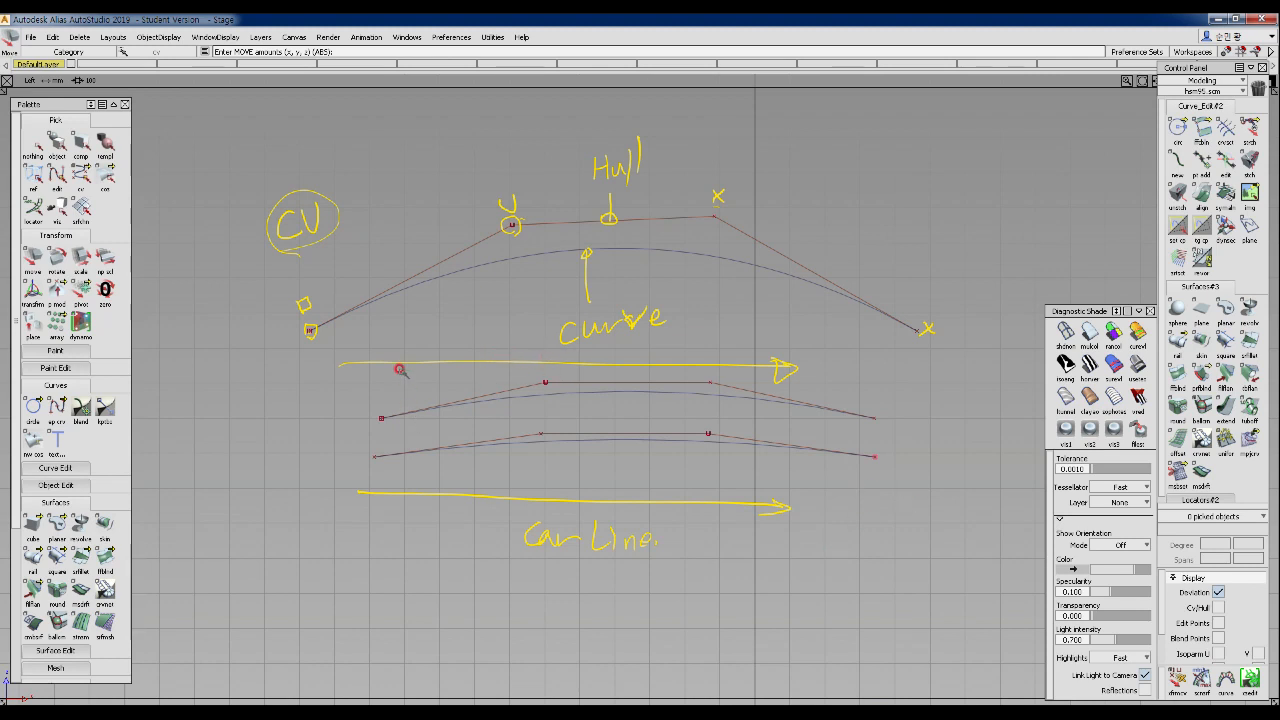
# - Pick the left inner CV of the large upper arch and move it up until level with the right inner CV
pyautogui.click(511, 222)
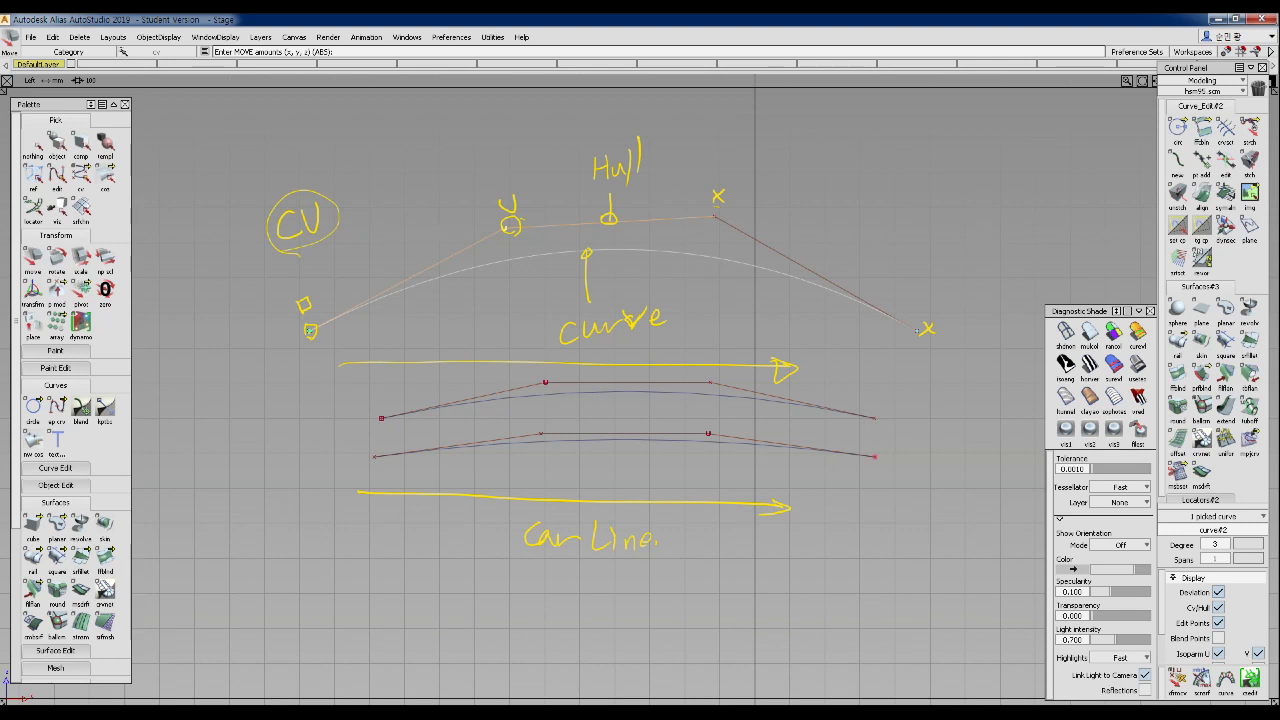
pyautogui.press('Escape')
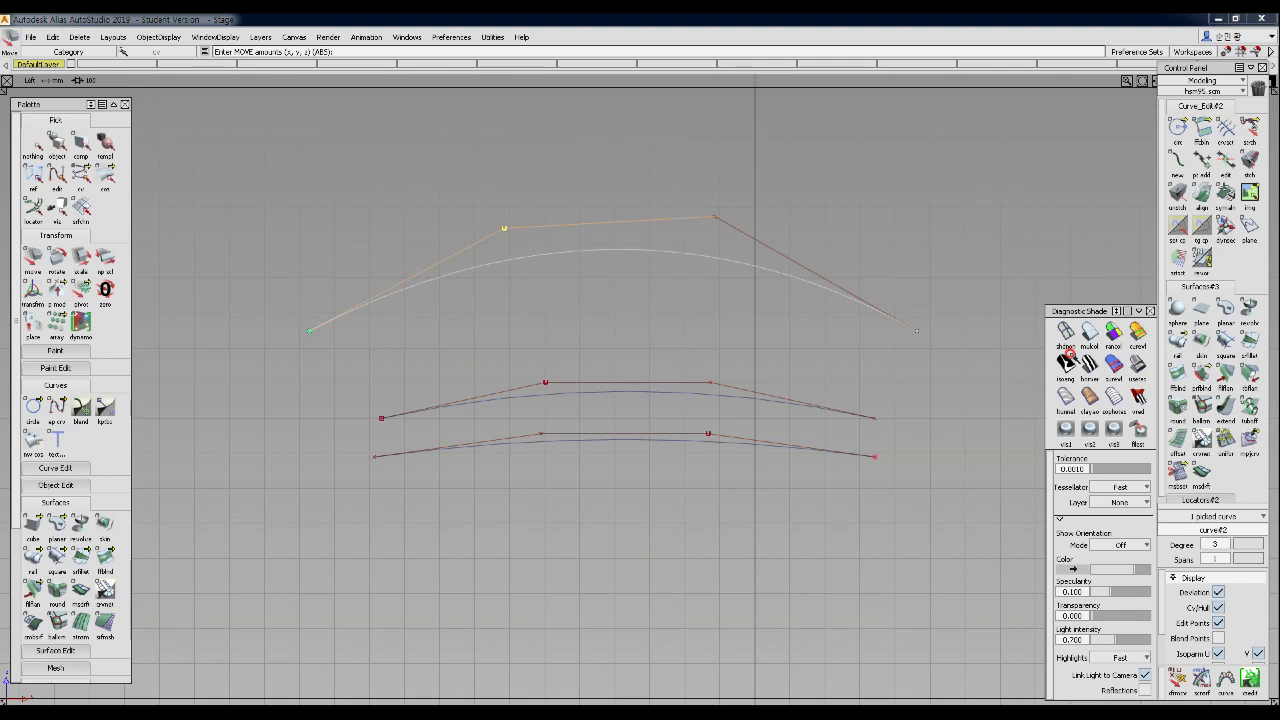
pyautogui.keyDown('alt'); pyautogui.keyDown('shift'); pyautogui.moveTo(617, 314); pyautogui.dragTo(528, 297, button='right'); pyautogui.keyUp('shift'); pyautogui.keyUp('alt')
pyautogui.click(558, 289)
pyautogui.moveTo(591, 271); pyautogui.dragTo(586, 229)
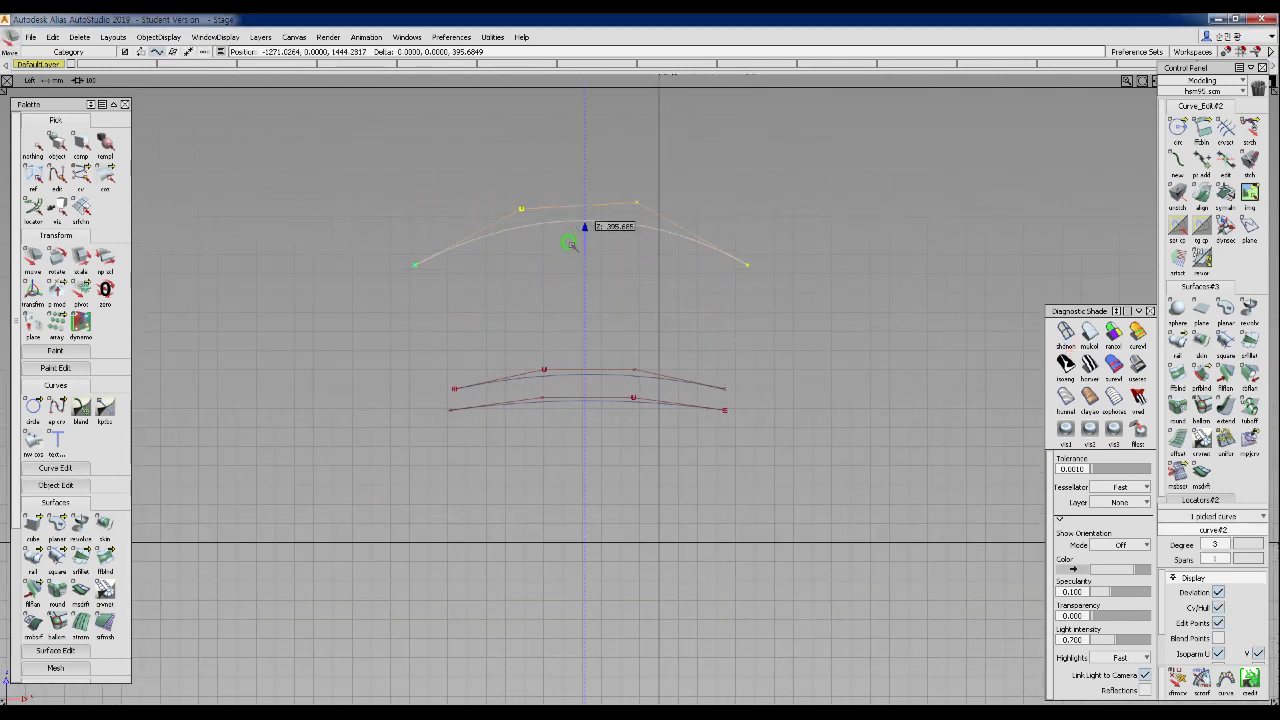
pyautogui.moveTo(575, 301); pyautogui.dragTo(583, 271)
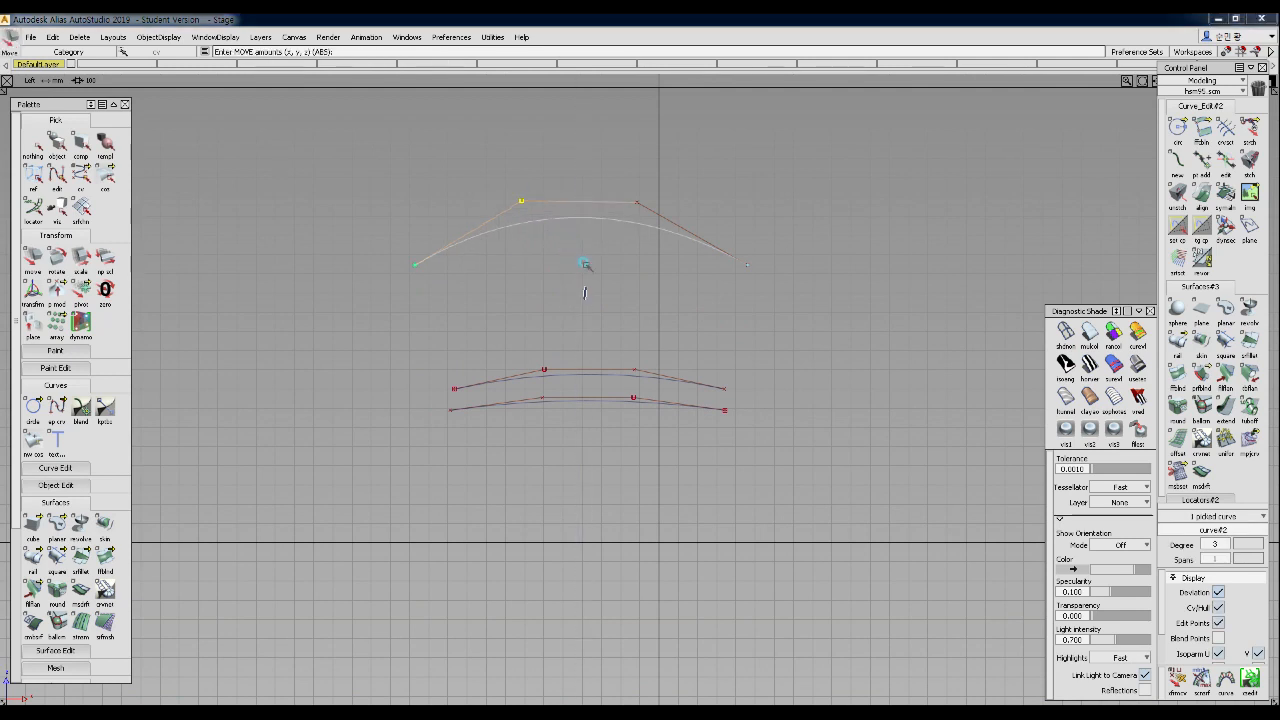
# - Clear the pick and draw a horizontal edit-point curve extending rightward from the right end of the large arch
pyautogui.keyDown('ctrl'); pyautogui.keyDown('shift'); pyautogui.click(782, 270); pyautogui.keyUp('shift'); pyautogui.keyUp('ctrl')
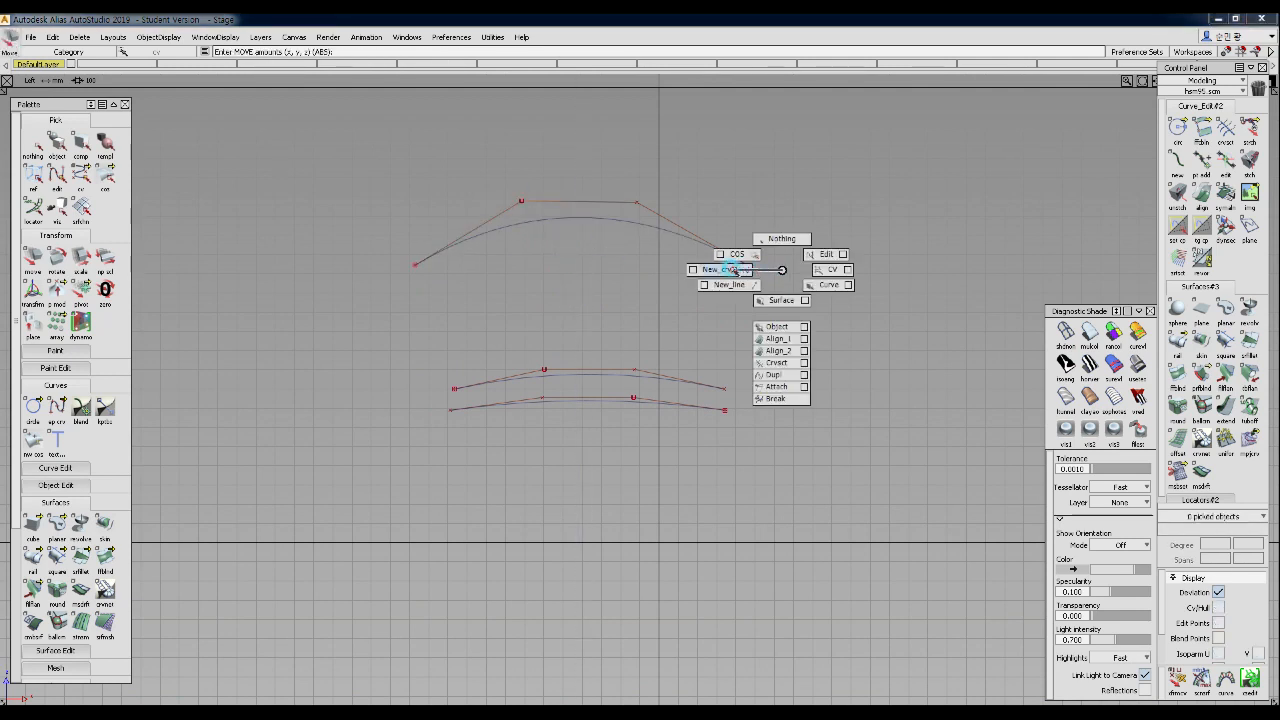
pyautogui.click(735, 270)
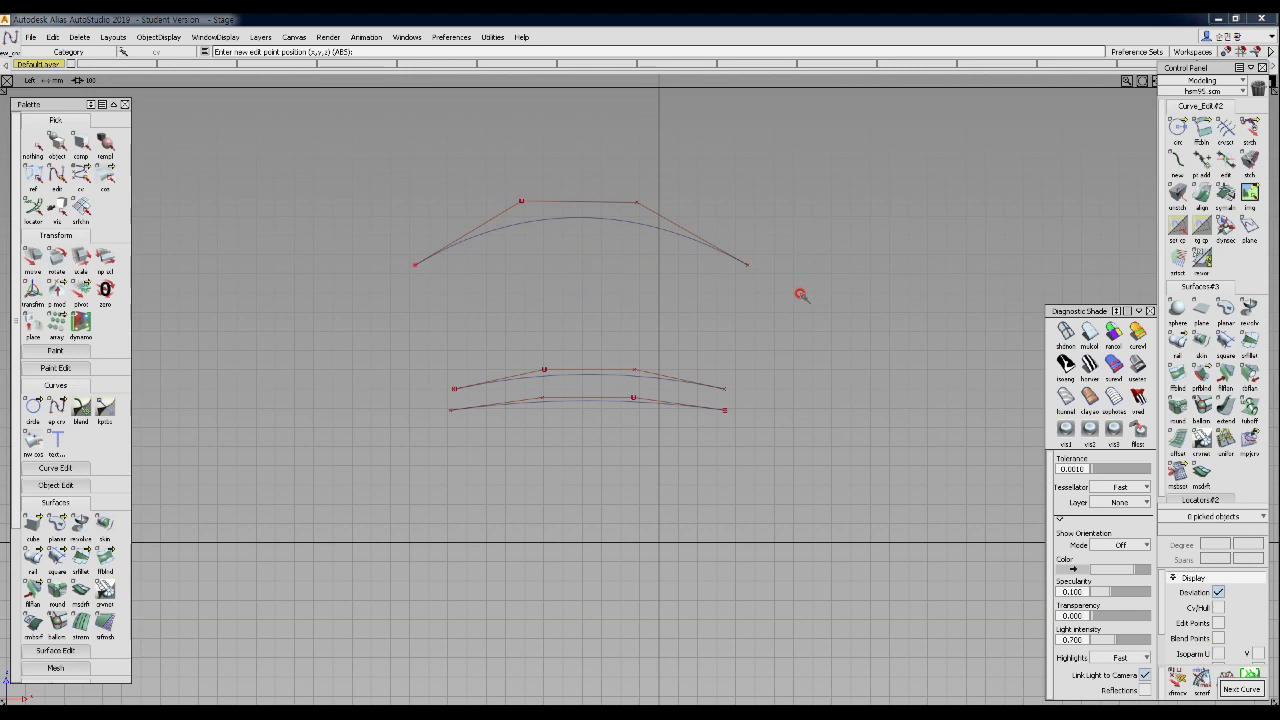
pyautogui.click(755, 268)
pyautogui.click(1057, 263)
pyautogui.press('Escape')
# - Box-pick the two inner CVs of the extending curve, move them straight down to form a valley, and clear the pick
pyautogui.moveTo(815, 232); pyautogui.dragTo(1004, 298)
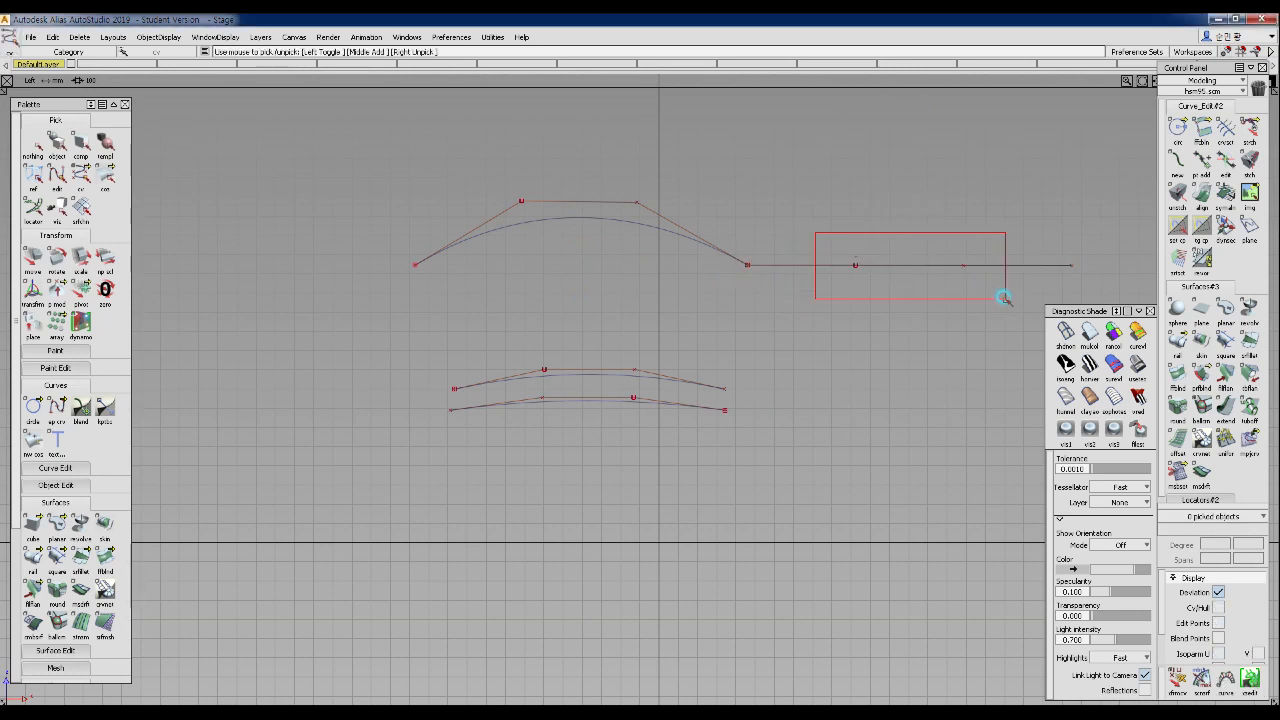
pyautogui.press('m')
pyautogui.moveTo(926, 306); pyautogui.dragTo(920, 374)
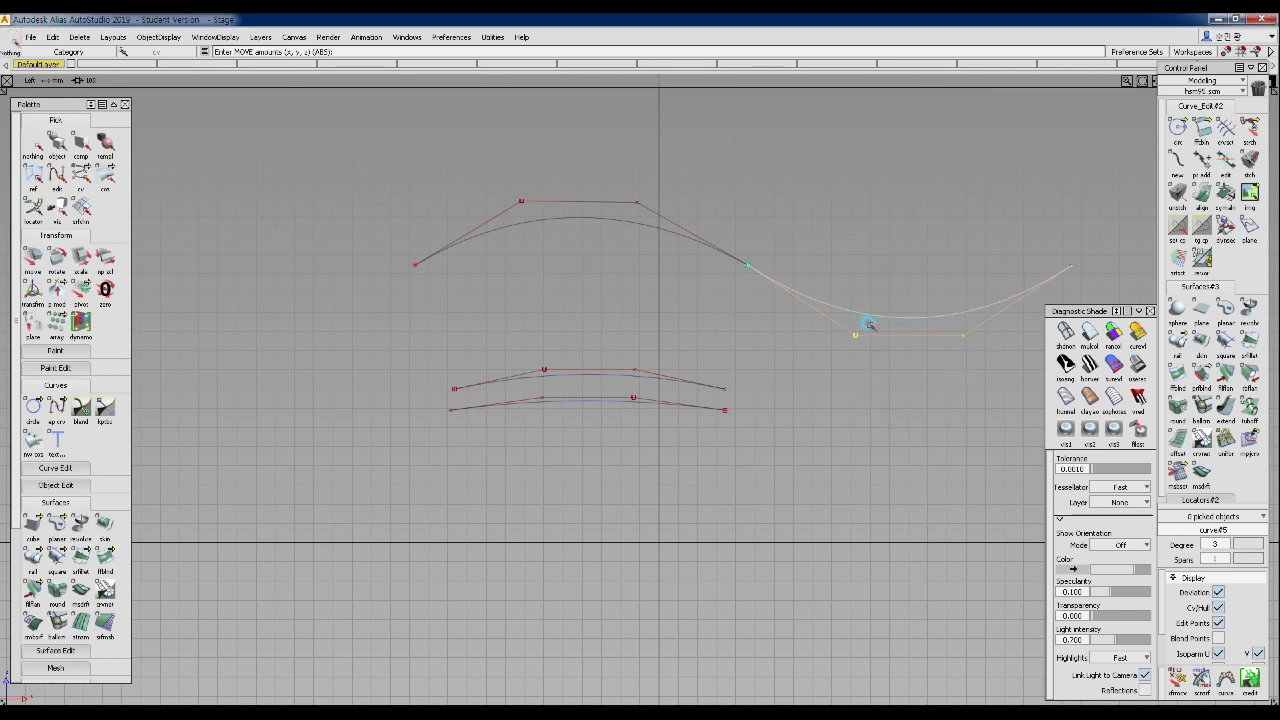
pyautogui.hotkey('ctrl', 'shift', 'n')
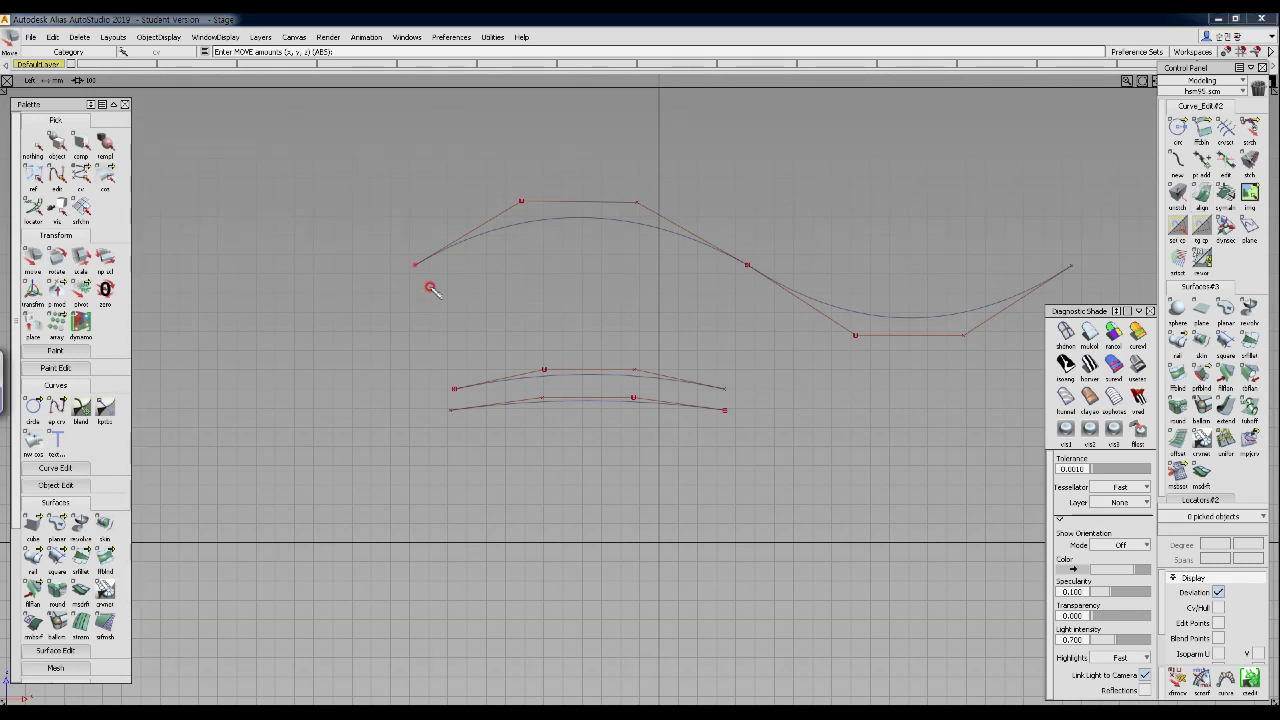
pyautogui.moveTo(428, 276)
pyautogui.mouseDown()
pyautogui.moveTo(610, 255)
pyautogui.moveTo(711, 277)
pyautogui.moveTo(718, 296)
pyautogui.mouseUp()
pyautogui.moveTo(747, 305)
pyautogui.mouseDown()
pyautogui.moveTo(1027, 323)
pyautogui.moveTo(1008, 340)
pyautogui.mouseUp()
pyautogui.moveTo(483, 394); pyautogui.dragTo(483, 250)
pyautogui.moveTo(529, 183); pyautogui.dragTo(591, 225)
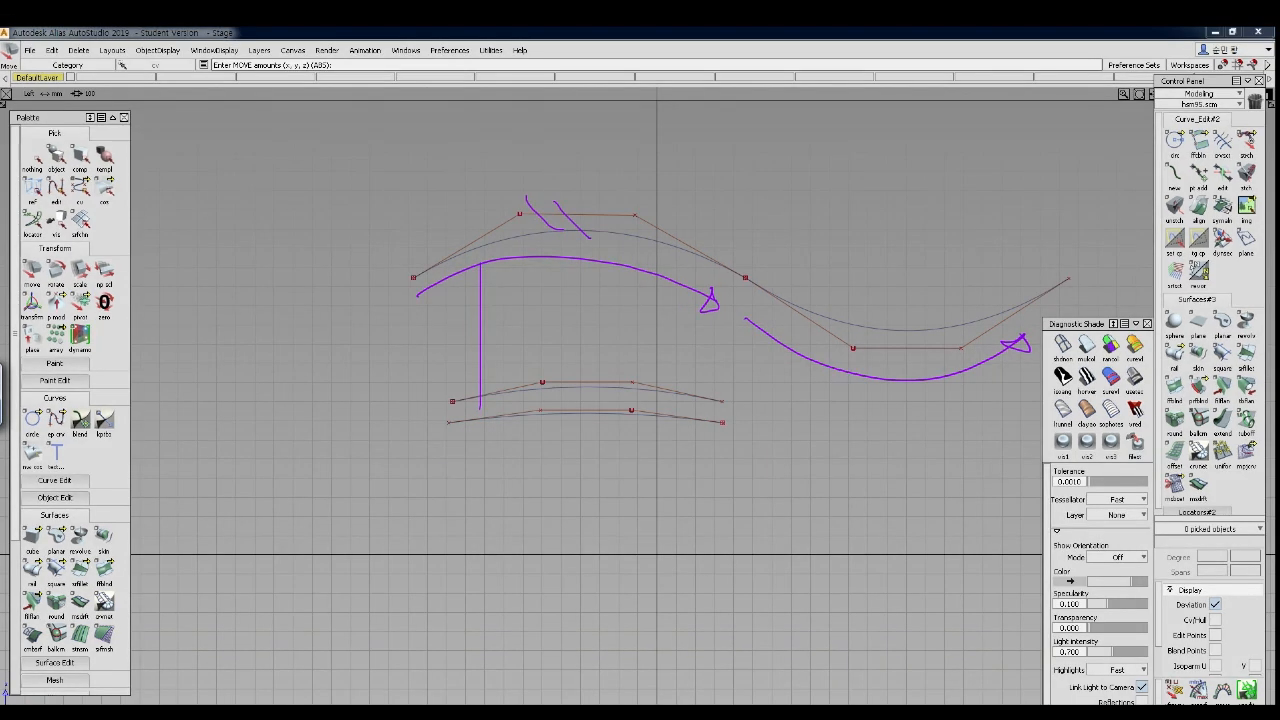
pyautogui.moveTo(411, 489)
pyautogui.mouseDown()
pyautogui.moveTo(543, 451)
pyautogui.moveTo(757, 530)
pyautogui.moveTo(748, 521)
pyautogui.moveTo(746, 538)
pyautogui.mouseUp()
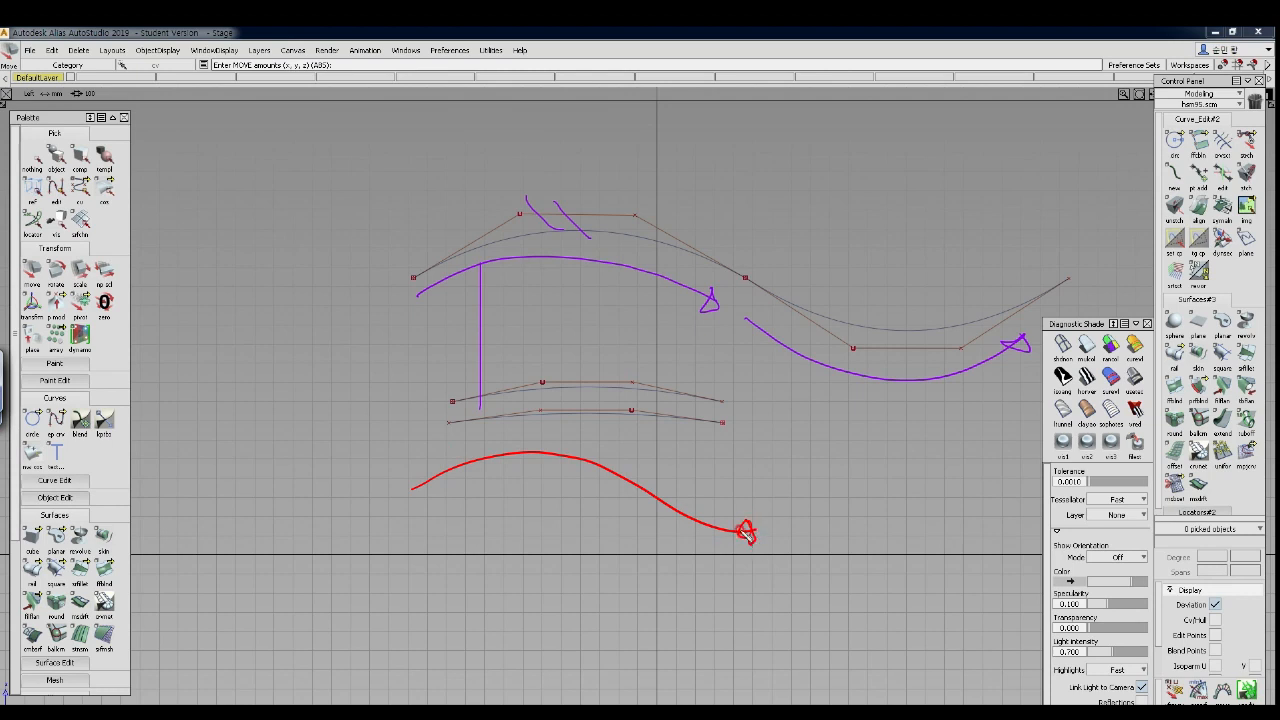
pyautogui.moveTo(416, 466)
pyautogui.mouseDown()
pyautogui.moveTo(432, 493)
pyautogui.moveTo(418, 475)
pyautogui.mouseUp()
pyautogui.moveTo(495, 422); pyautogui.dragTo(506, 423)
pyautogui.moveTo(437, 469)
pyautogui.mouseDown()
pyautogui.moveTo(492, 441)
pyautogui.moveTo(640, 433)
pyautogui.moveTo(637, 447)
pyautogui.moveTo(755, 542)
pyautogui.moveTo(943, 580)
pyautogui.moveTo(1017, 540)
pyautogui.mouseUp()
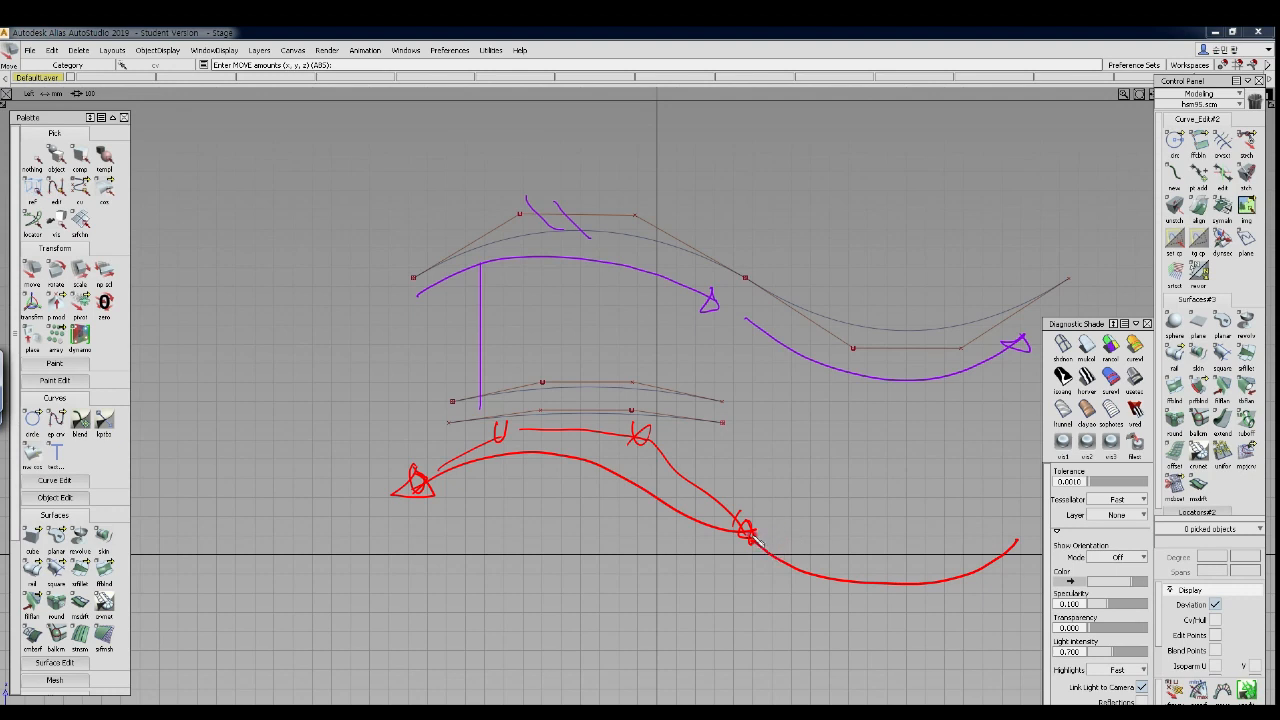
pyautogui.moveTo(1003, 540)
pyautogui.mouseDown()
pyautogui.moveTo(1012, 562)
pyautogui.moveTo(1006, 543)
pyautogui.mouseUp()
pyautogui.moveTo(961, 591); pyautogui.dragTo(977, 611)
pyautogui.moveTo(1015, 547)
pyautogui.mouseDown()
pyautogui.moveTo(984, 595)
pyautogui.moveTo(848, 612)
pyautogui.mouseUp()
pyautogui.moveTo(856, 604)
pyautogui.mouseDown()
pyautogui.moveTo(790, 575)
pyautogui.moveTo(750, 535)
pyautogui.moveTo(762, 540)
pyautogui.mouseUp()
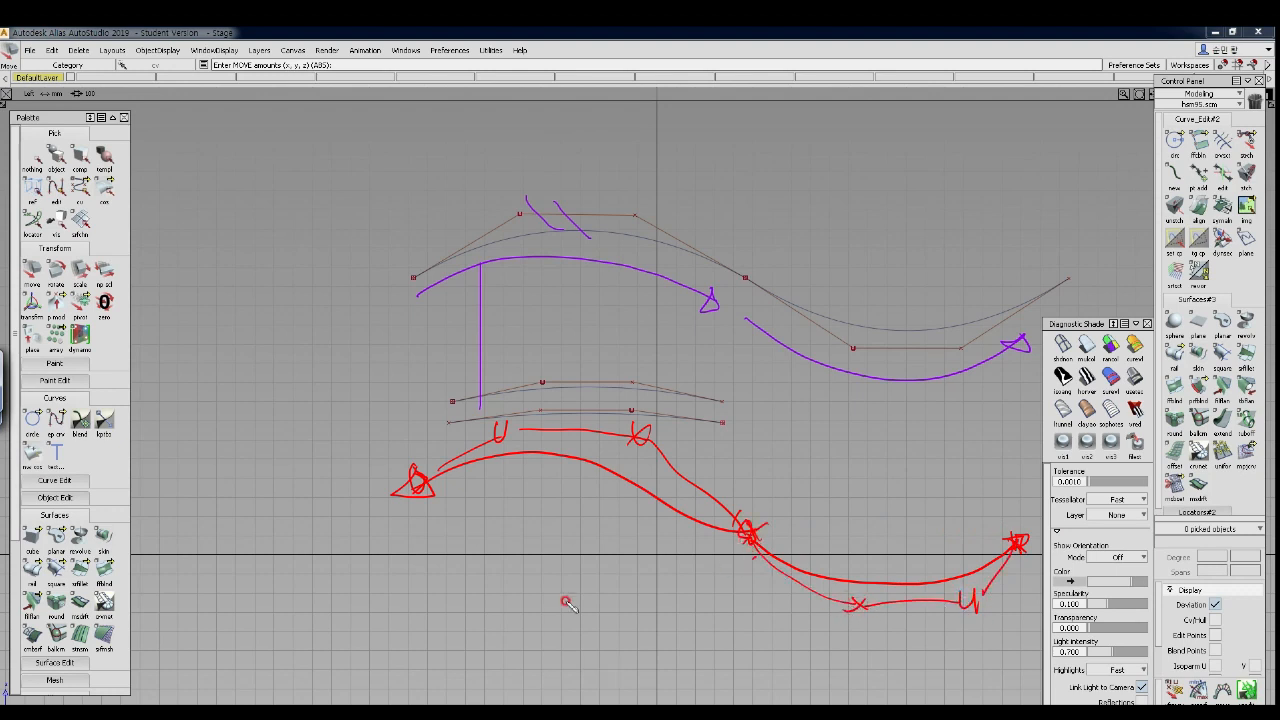
pyautogui.moveTo(433, 523); pyautogui.dragTo(697, 577)
pyautogui.moveTo(1015, 601)
pyautogui.mouseDown()
pyautogui.moveTo(985, 655)
pyautogui.moveTo(768, 586)
pyautogui.moveTo(760, 605)
pyautogui.mouseUp()
pyautogui.moveTo(765, 505); pyautogui.dragTo(695, 617)
pyautogui.moveTo(745, 540)
pyautogui.mouseDown()
pyautogui.moveTo(777, 514)
pyautogui.moveTo(752, 548)
pyautogui.mouseUp()
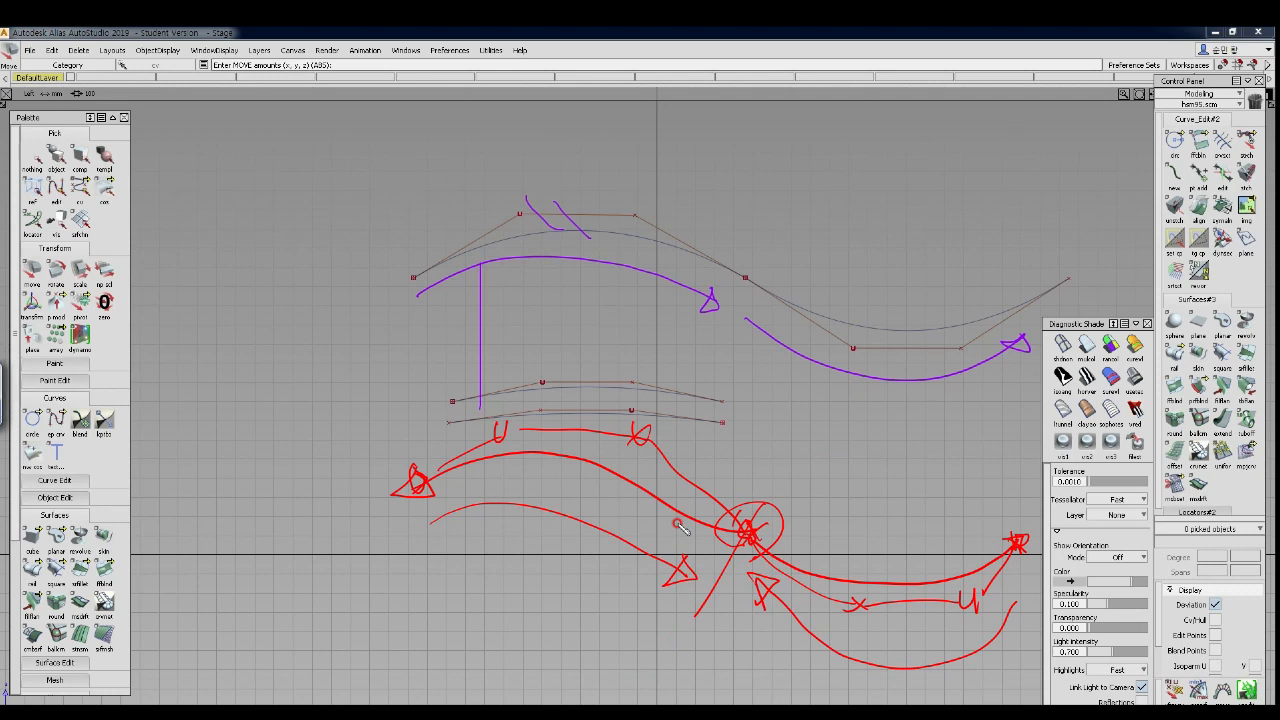
pyautogui.moveTo(432, 472)
pyautogui.mouseDown()
pyautogui.moveTo(580, 346)
pyautogui.moveTo(737, 314)
pyautogui.moveTo(838, 394)
pyautogui.mouseUp()
pyautogui.moveTo(742, 530)
pyautogui.mouseDown()
pyautogui.moveTo(806, 423)
pyautogui.moveTo(971, 422)
pyautogui.moveTo(1000, 522)
pyautogui.mouseUp()
pyautogui.moveTo(757, 416)
pyautogui.mouseDown()
pyautogui.moveTo(807, 467)
pyautogui.moveTo(795, 461)
pyautogui.moveTo(887, 473)
pyautogui.mouseUp()
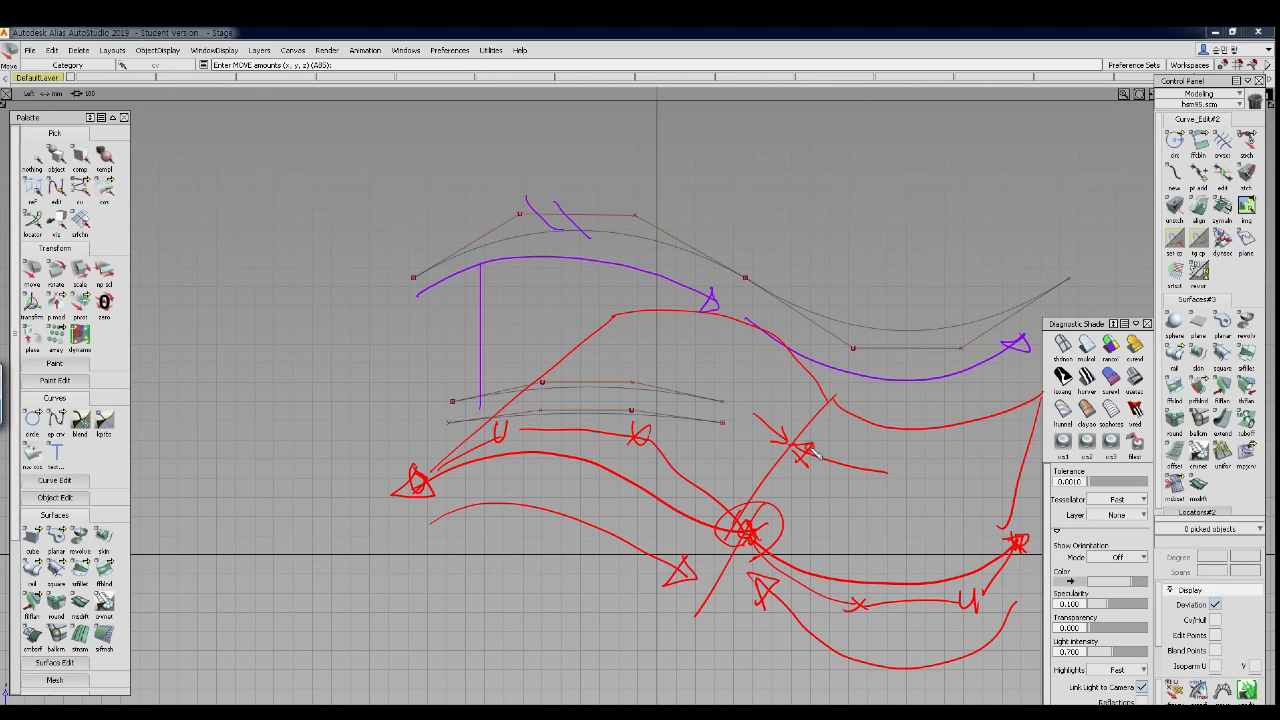
pyautogui.moveTo(730, 452)
pyautogui.mouseDown()
pyautogui.moveTo(774, 487)
pyautogui.moveTo(748, 432)
pyautogui.mouseUp()
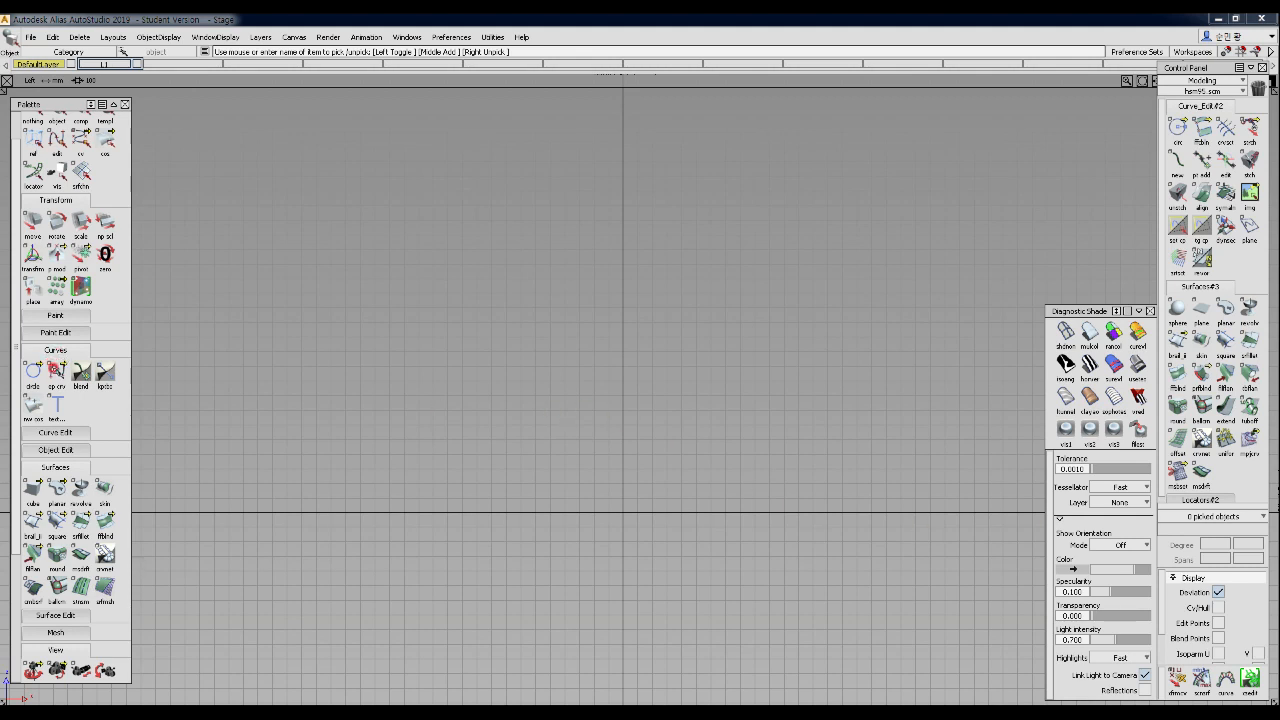
# - Draw a long straight horizontal edit-point curve across the empty Left view, above the horizontal axis
pyautogui.click(49, 369)
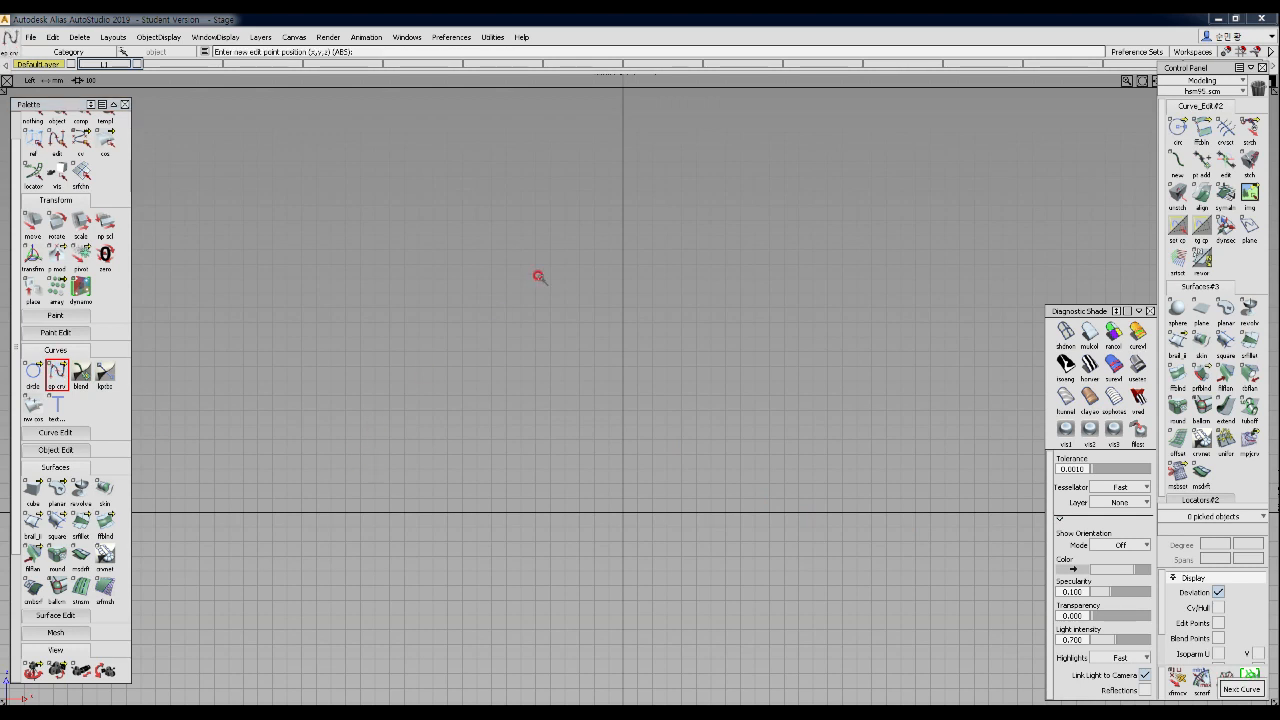
pyautogui.keyDown('alt'); pyautogui.keyDown('shift'); pyautogui.moveTo(483, 297); pyautogui.dragTo(591, 350, button='right'); pyautogui.keyUp('shift'); pyautogui.keyUp('alt')
pyautogui.moveTo(588, 348)
pyautogui.keyDown('alt'); pyautogui.keyDown('shift'); pyautogui.mouseDown(button='middle')
pyautogui.moveTo(506, 341)
pyautogui.moveTo(448, 313)
pyautogui.moveTo(350, 311)
pyautogui.mouseUp(button='middle'); pyautogui.keyUp('shift'); pyautogui.keyUp('alt')
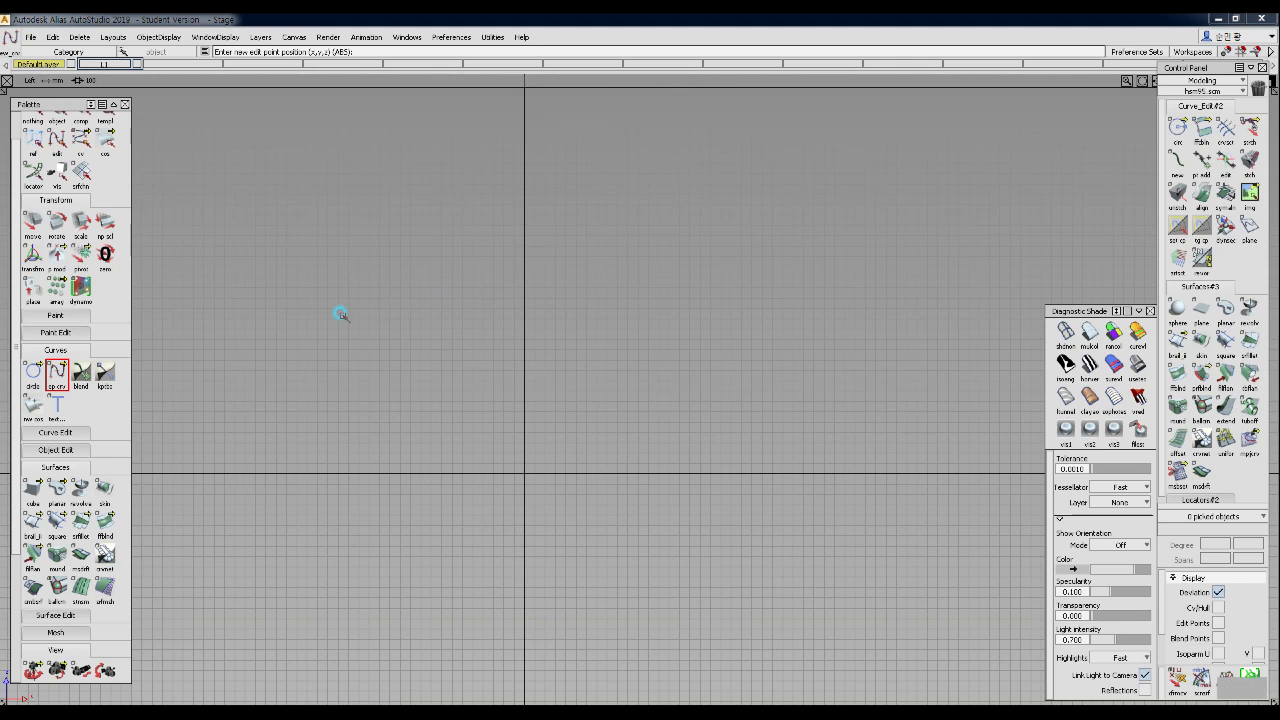
pyautogui.click(286, 339)
pyautogui.click(813, 339)
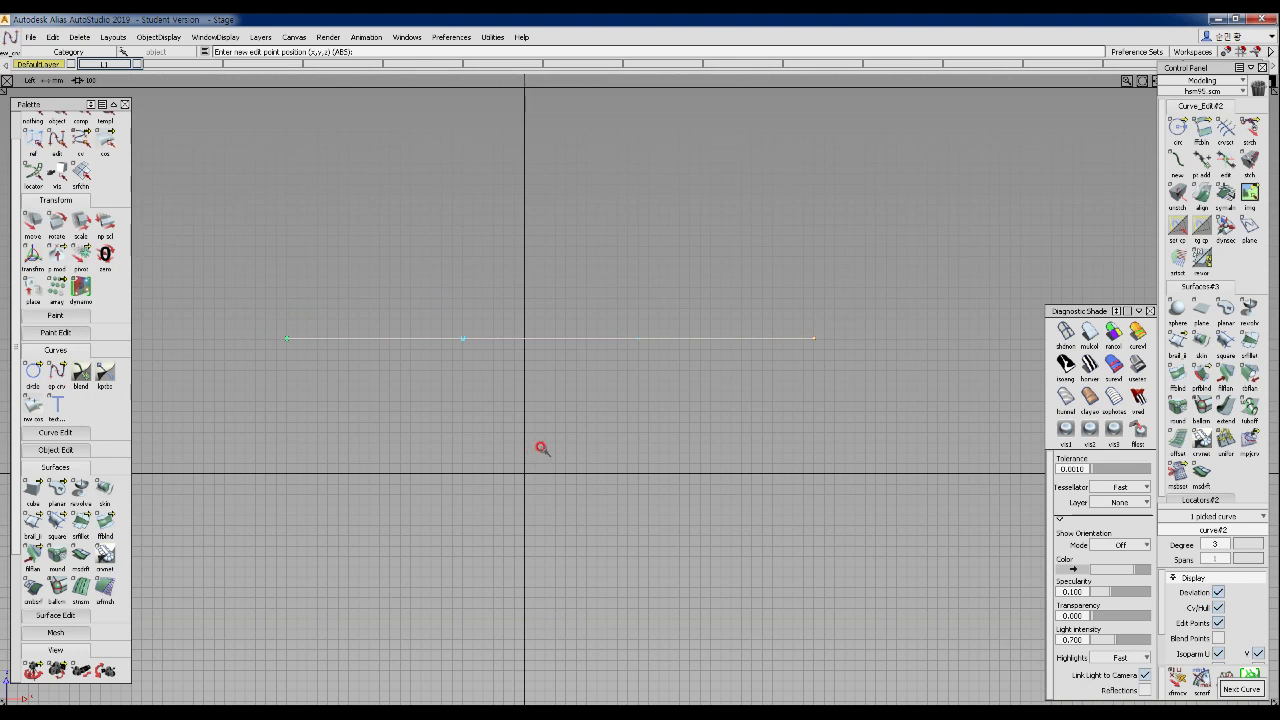
# - Clear the pick on the long horizontal curve
pyautogui.keyDown('ctrl'); pyautogui.keyDown('shift'); pyautogui.moveTo(475, 370); pyautogui.dragTo(480, 292); pyautogui.keyUp('shift'); pyautogui.keyUp('ctrl')
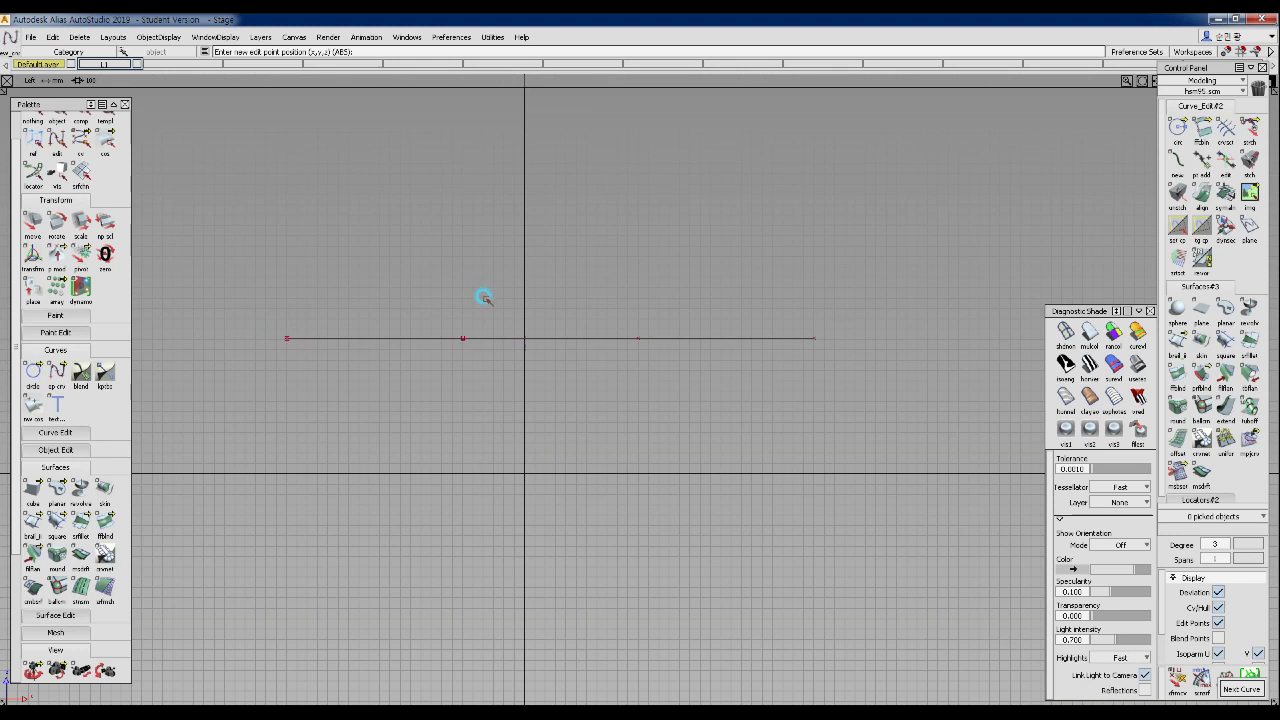
pyautogui.keyDown('ctrl'); pyautogui.keyDown('shift'); pyautogui.moveTo(556, 355); pyautogui.dragTo(556, 352, button='right'); pyautogui.keyUp('shift'); pyautogui.keyUp('ctrl')
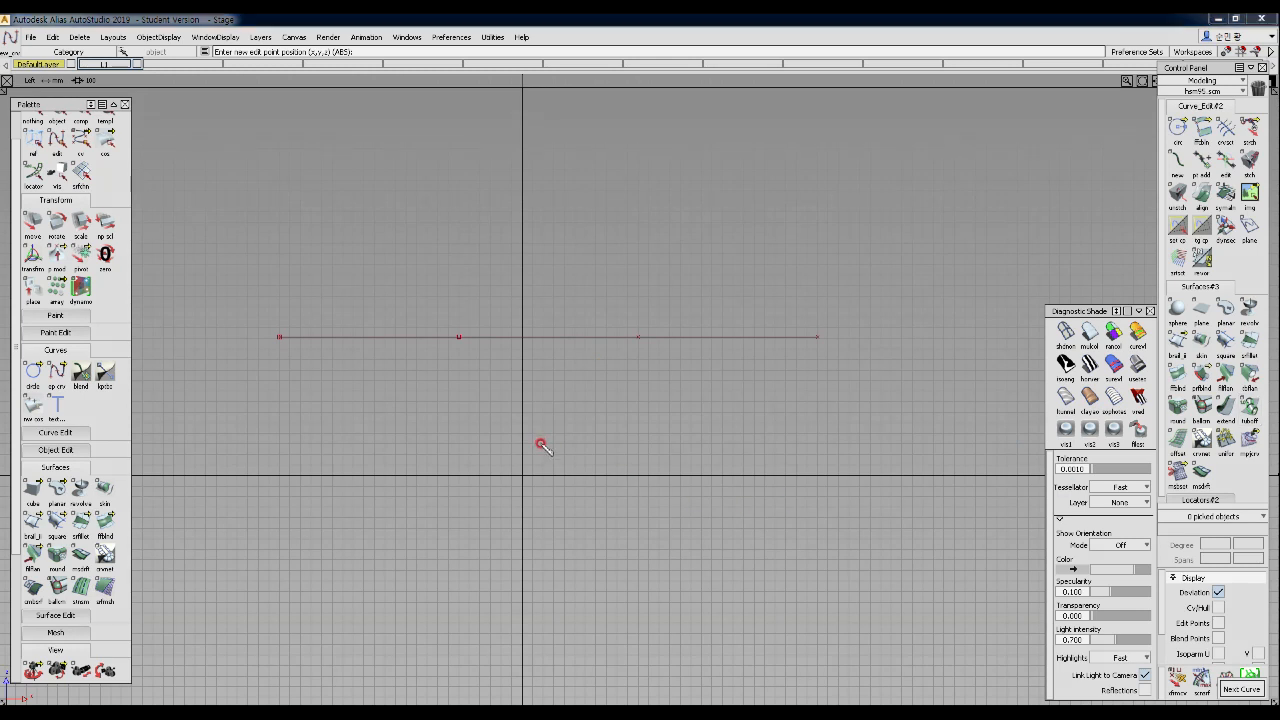
pyautogui.moveTo(272, 309); pyautogui.dragTo(280, 410)
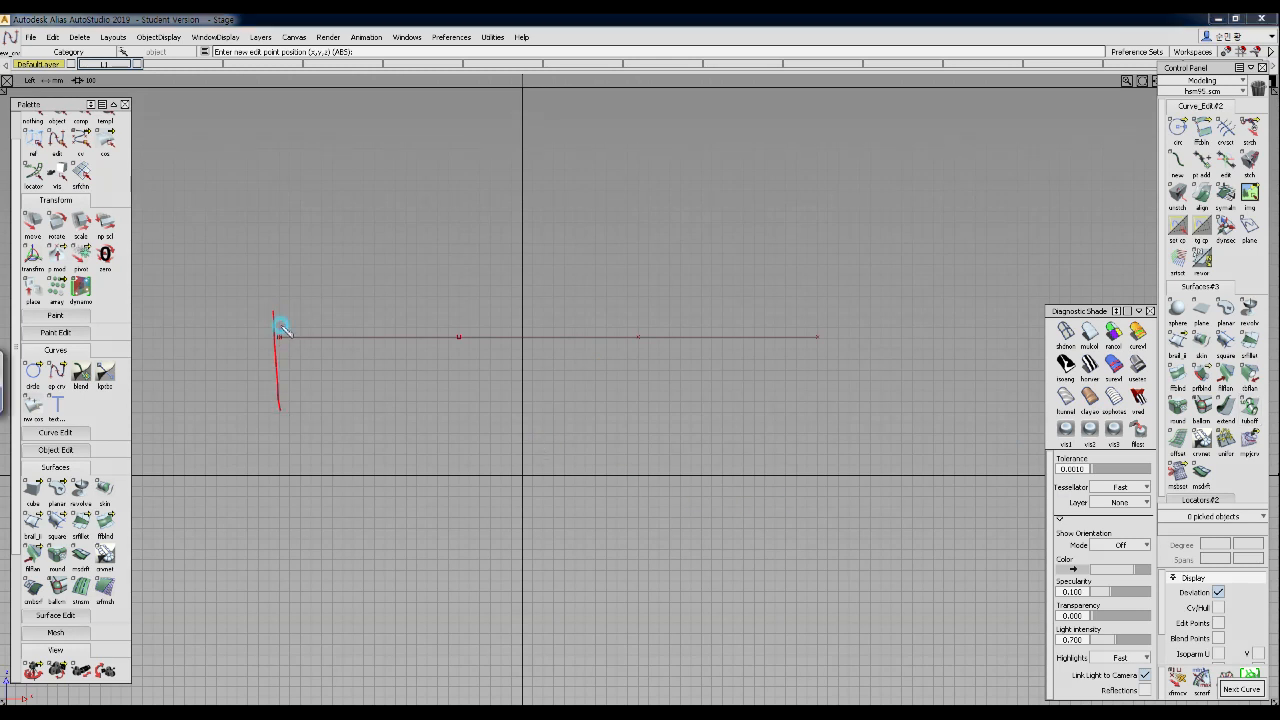
pyautogui.moveTo(274, 310)
pyautogui.mouseDown()
pyautogui.moveTo(769, 289)
pyautogui.moveTo(840, 340)
pyautogui.moveTo(838, 410)
pyautogui.mouseUp()
pyautogui.moveTo(292, 413); pyautogui.dragTo(838, 423)
pyautogui.moveTo(428, 355)
pyautogui.mouseDown()
pyautogui.moveTo(428, 283)
pyautogui.moveTo(486, 211)
pyautogui.moveTo(698, 296)
pyautogui.moveTo(692, 310)
pyautogui.mouseUp()
pyautogui.moveTo(560, 210); pyautogui.dragTo(560, 318)
pyautogui.moveTo(388, 363)
pyautogui.mouseDown()
pyautogui.moveTo(403, 460)
pyautogui.moveTo(352, 370)
pyautogui.mouseUp()
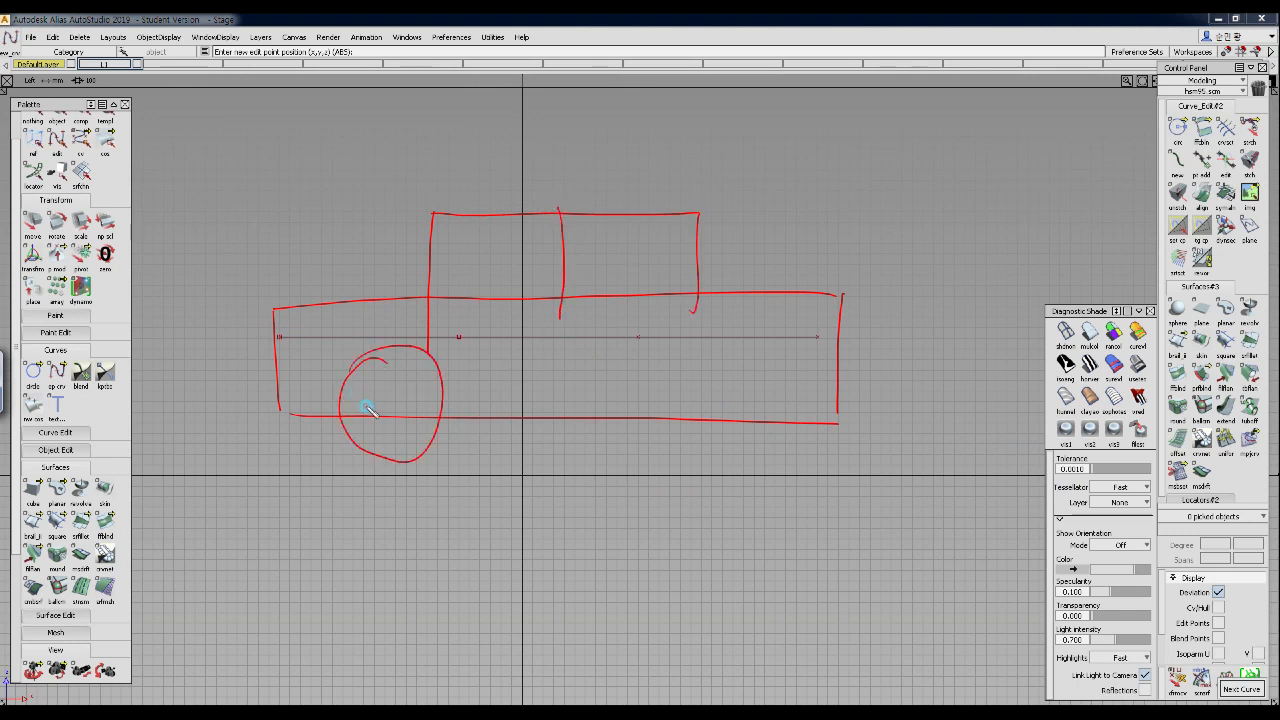
pyautogui.moveTo(716, 337)
pyautogui.mouseDown()
pyautogui.moveTo(737, 434)
pyautogui.moveTo(708, 338)
pyautogui.mouseUp()
pyautogui.moveTo(714, 402); pyautogui.dragTo(737, 358)
pyautogui.moveTo(730, 424)
pyautogui.mouseDown()
pyautogui.moveTo(680, 413)
pyautogui.moveTo(714, 403)
pyautogui.mouseUp()
pyautogui.moveTo(392, 404); pyautogui.dragTo(394, 417)
pyautogui.moveTo(402, 357); pyautogui.dragTo(394, 430)
pyautogui.moveTo(374, 370); pyautogui.dragTo(390, 416)
pyautogui.moveTo(393, 418); pyautogui.dragTo(417, 447)
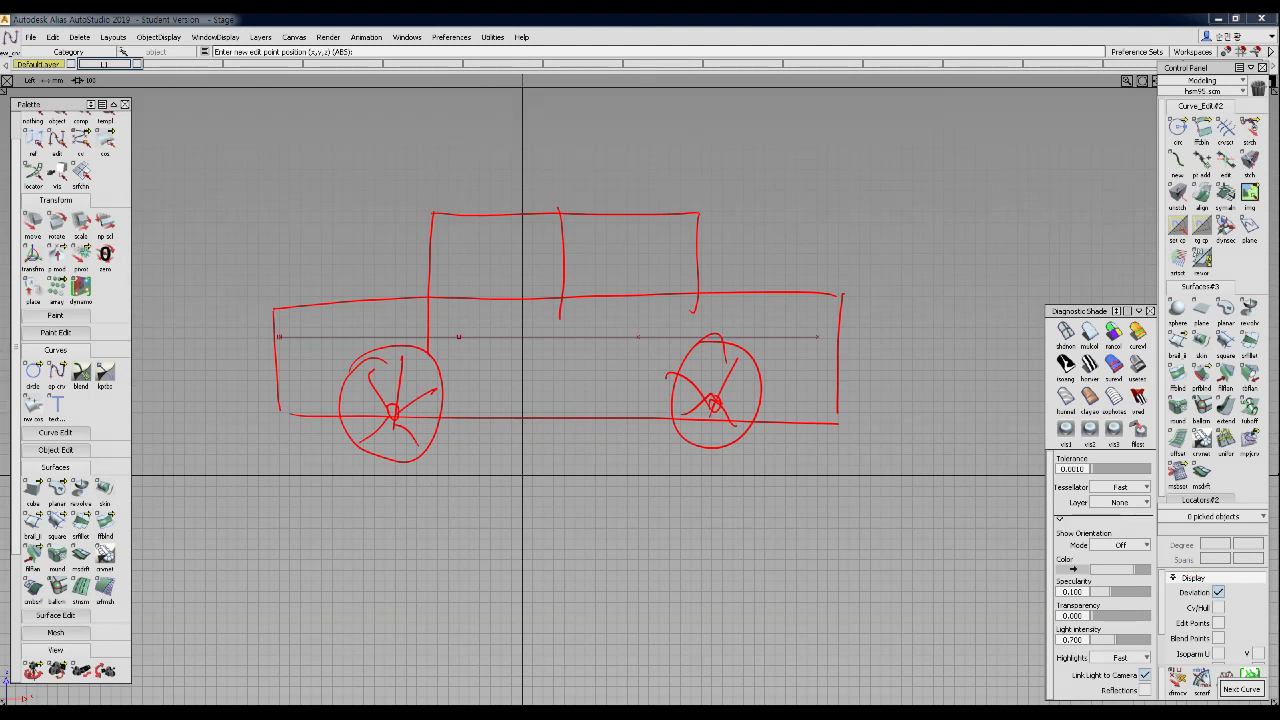
pyautogui.press('Escape')
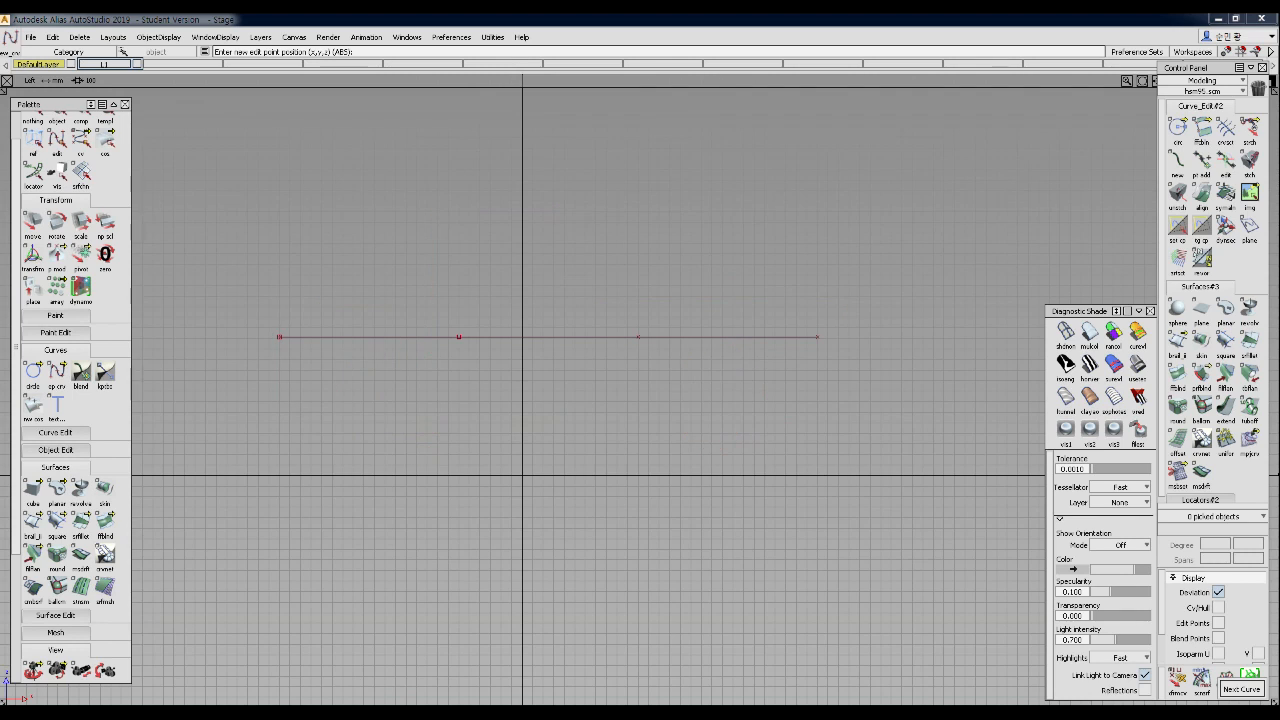
# - Move the two inner CVs of the horizontal curve outward and slightly up for a gentle crown, and clear the pick
pyautogui.keyDown('ctrl'); pyautogui.keyDown('shift'); pyautogui.moveTo(579, 403); pyautogui.dragTo(571, 310); pyautogui.keyUp('shift'); pyautogui.keyUp('ctrl')
pyautogui.keyDown('ctrl'); pyautogui.keyDown('shift'); pyautogui.moveTo(486, 300); pyautogui.dragTo(560, 349); pyautogui.keyUp('shift'); pyautogui.keyUp('ctrl')
pyautogui.moveTo(543, 306); pyautogui.dragTo(496, 401)
pyautogui.keyDown('alt'); pyautogui.keyDown('shift'); pyautogui.moveTo(497, 402); pyautogui.dragTo(566, 386, button='middle'); pyautogui.keyUp('shift'); pyautogui.keyUp('alt')
pyautogui.keyDown('ctrl'); pyautogui.keyDown('shift'); pyautogui.moveTo(566, 386); pyautogui.dragTo(614, 500); pyautogui.keyUp('shift'); pyautogui.keyUp('ctrl')
pyautogui.moveTo(614, 500)
pyautogui.mouseDown(button='middle')
pyautogui.moveTo(649, 500)
pyautogui.moveTo(636, 497)
pyautogui.mouseUp(button='middle')
pyautogui.keyDown('ctrl'); pyautogui.keyDown('shift'); pyautogui.moveTo(611, 511); pyautogui.dragTo(604, 420); pyautogui.keyUp('shift'); pyautogui.keyUp('ctrl')
pyautogui.keyDown('ctrl'); pyautogui.keyDown('shift'); pyautogui.moveTo(472, 361); pyautogui.dragTo(560, 357); pyautogui.keyUp('shift'); pyautogui.keyUp('ctrl')
pyautogui.moveTo(660, 342); pyautogui.dragTo(703, 428)
pyautogui.keyDown('ctrl'); pyautogui.keyDown('shift'); pyautogui.moveTo(714, 470); pyautogui.dragTo(665, 500, button='middle'); pyautogui.keyUp('shift'); pyautogui.keyUp('ctrl')
pyautogui.keyDown('ctrl'); pyautogui.keyDown('shift'); pyautogui.moveTo(538, 437); pyautogui.dragTo(849, 449, button='middle'); pyautogui.keyUp('shift'); pyautogui.keyUp('ctrl')
pyautogui.moveTo(731, 471)
pyautogui.mouseDown(button='right')
pyautogui.moveTo(737, 449)
pyautogui.moveTo(738, 462)
pyautogui.mouseUp(button='right')
pyautogui.keyDown('ctrl'); pyautogui.keyDown('shift'); pyautogui.moveTo(756, 489); pyautogui.dragTo(728, 398); pyautogui.keyUp('shift'); pyautogui.keyUp('ctrl')
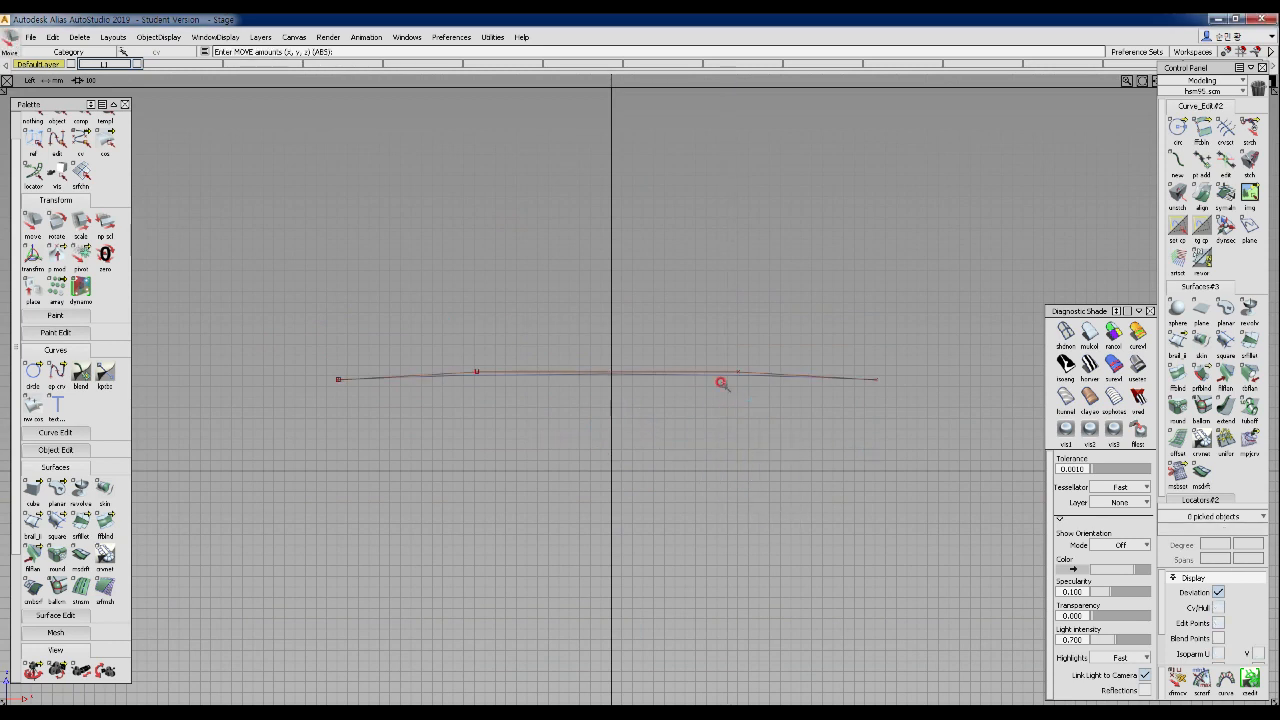
pyautogui.keyDown('ctrl'); pyautogui.keyDown('shift'); pyautogui.moveTo(339, 376); pyautogui.dragTo(335, 400); pyautogui.keyUp('shift'); pyautogui.keyUp('ctrl')
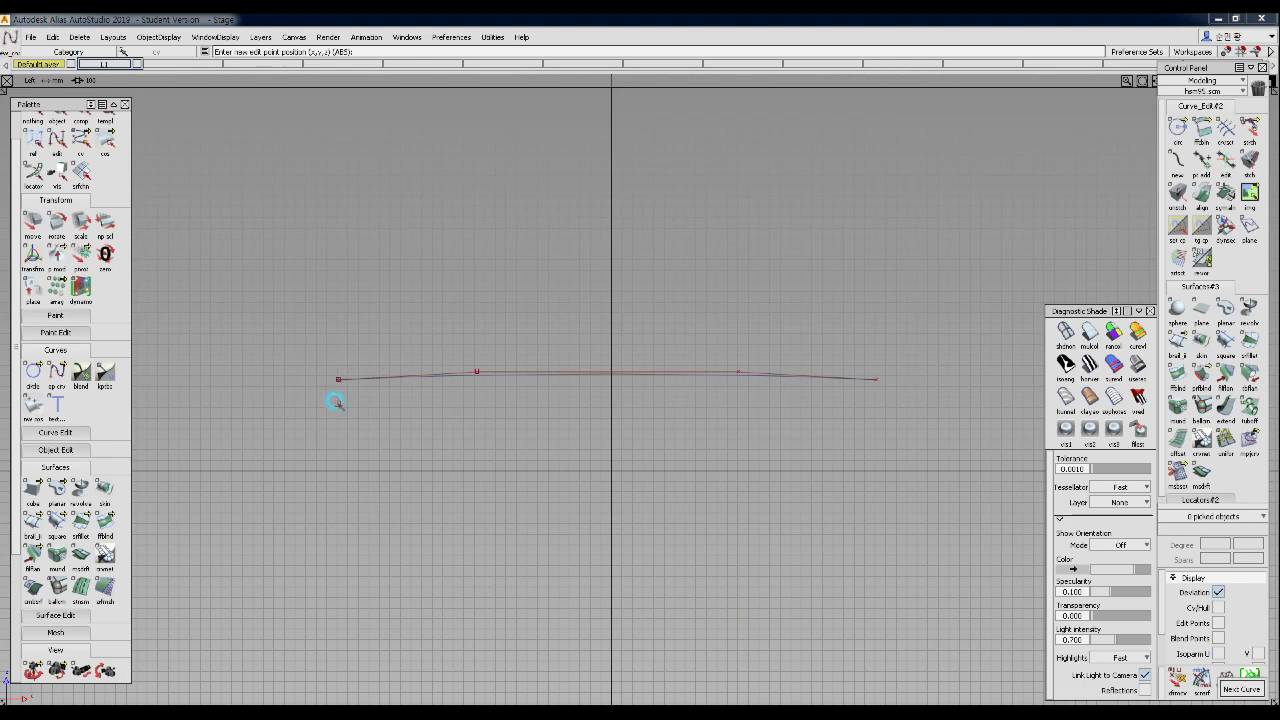
pyautogui.click(334, 398)
pyautogui.click(338, 433)
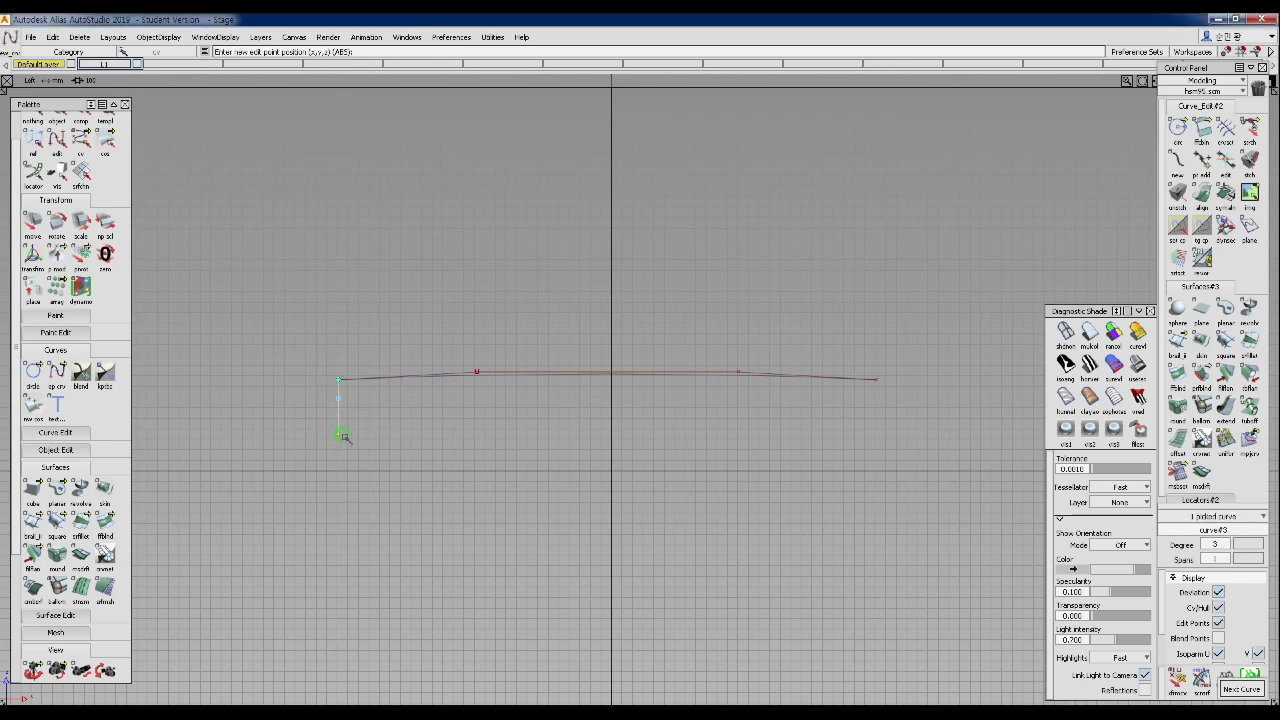
pyautogui.keyDown('ctrl'); pyautogui.keyDown('shift'); pyautogui.moveTo(329, 363); pyautogui.dragTo(268, 365); pyautogui.keyUp('shift'); pyautogui.keyUp('ctrl')
# - Draw a short vertical edit-point curve straight down from the left end of the crowned curve
pyautogui.click(56, 372)
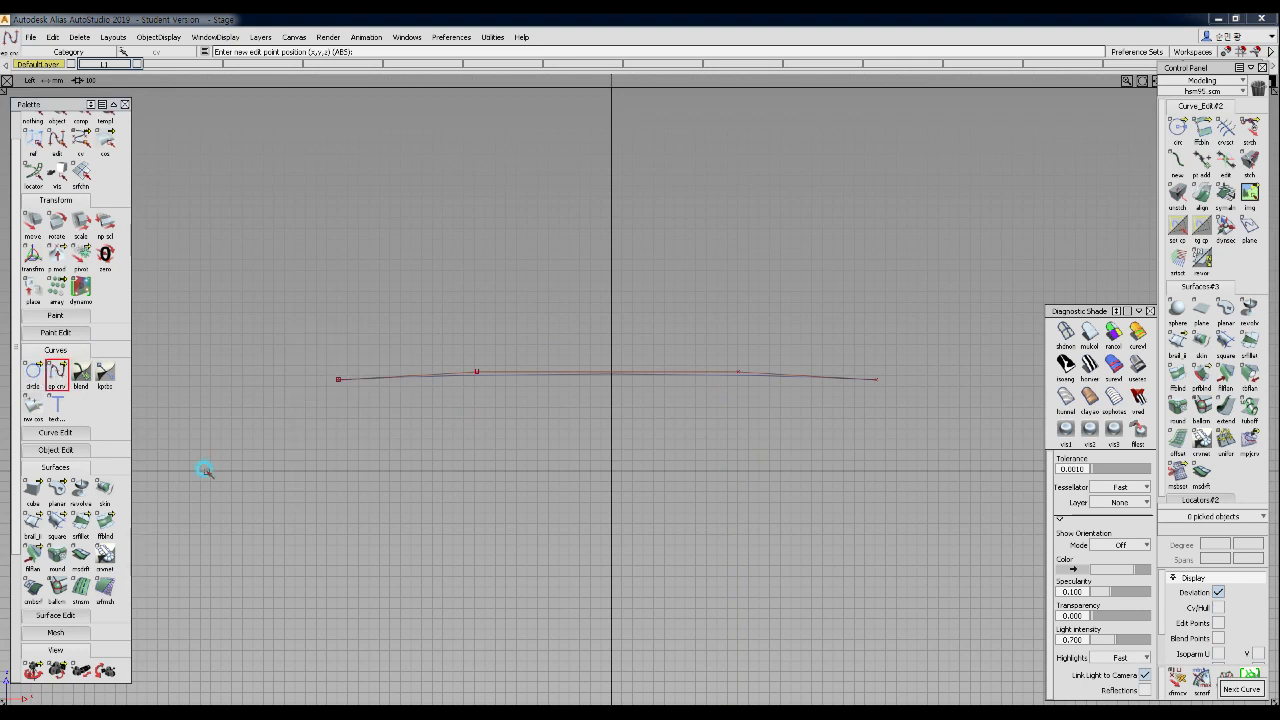
pyautogui.click(338, 379)
pyautogui.moveTo(334, 466)
pyautogui.mouseDown()
pyautogui.moveTo(337, 429)
pyautogui.moveTo(338, 447)
pyautogui.mouseUp()
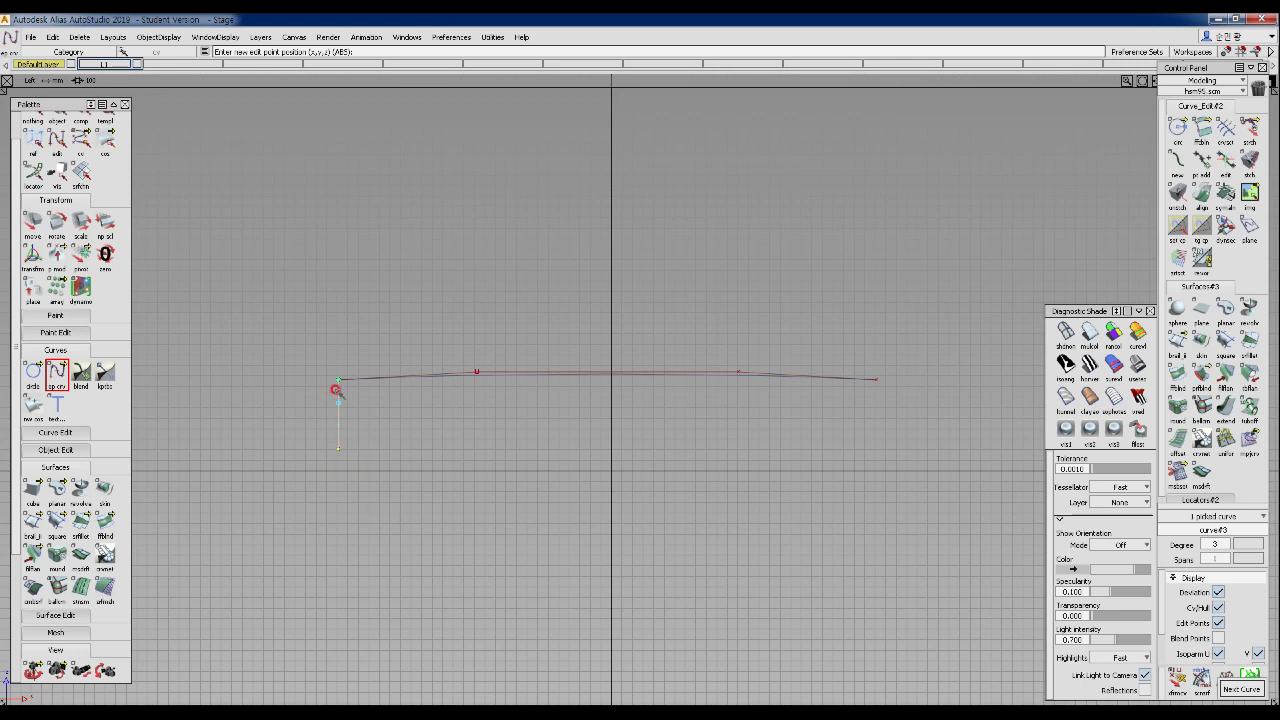
# - Bulge the short left curve outward by moving its inner CVs, shift its lower end slightly inward, and clear the pick
pyautogui.keyDown('ctrl'); pyautogui.keyDown('shift'); pyautogui.moveTo(348, 486); pyautogui.dragTo(409, 463); pyautogui.keyUp('shift'); pyautogui.keyUp('ctrl')
pyautogui.click(338, 444)
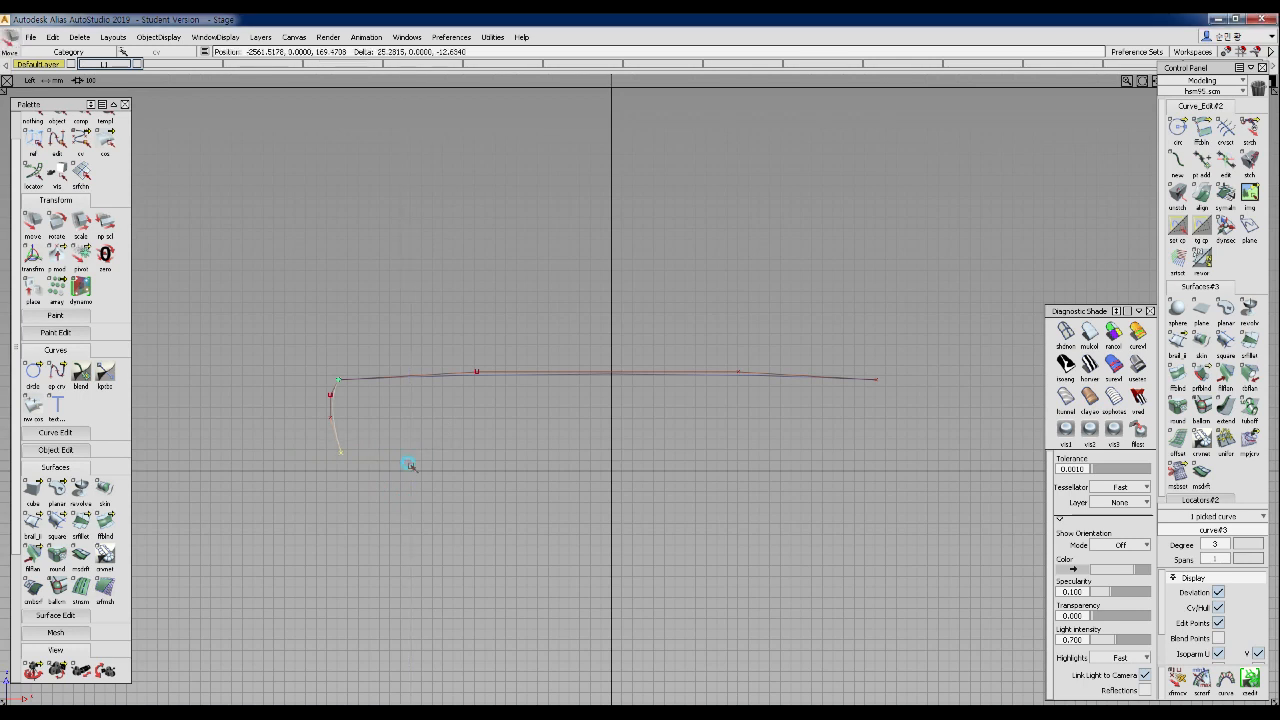
pyautogui.keyDown('alt'); pyautogui.keyDown('shift'); pyautogui.moveTo(386, 449); pyautogui.dragTo(464, 447, button='right'); pyautogui.keyUp('shift'); pyautogui.keyUp('alt')
pyautogui.moveTo(306, 378); pyautogui.dragTo(338, 430)
pyautogui.moveTo(360, 429); pyautogui.dragTo(366, 432, button='middle')
pyautogui.keyDown('alt'); pyautogui.keyDown('shift'); pyautogui.moveTo(484, 426); pyautogui.dragTo(428, 449, button='right'); pyautogui.keyUp('shift'); pyautogui.keyUp('alt')
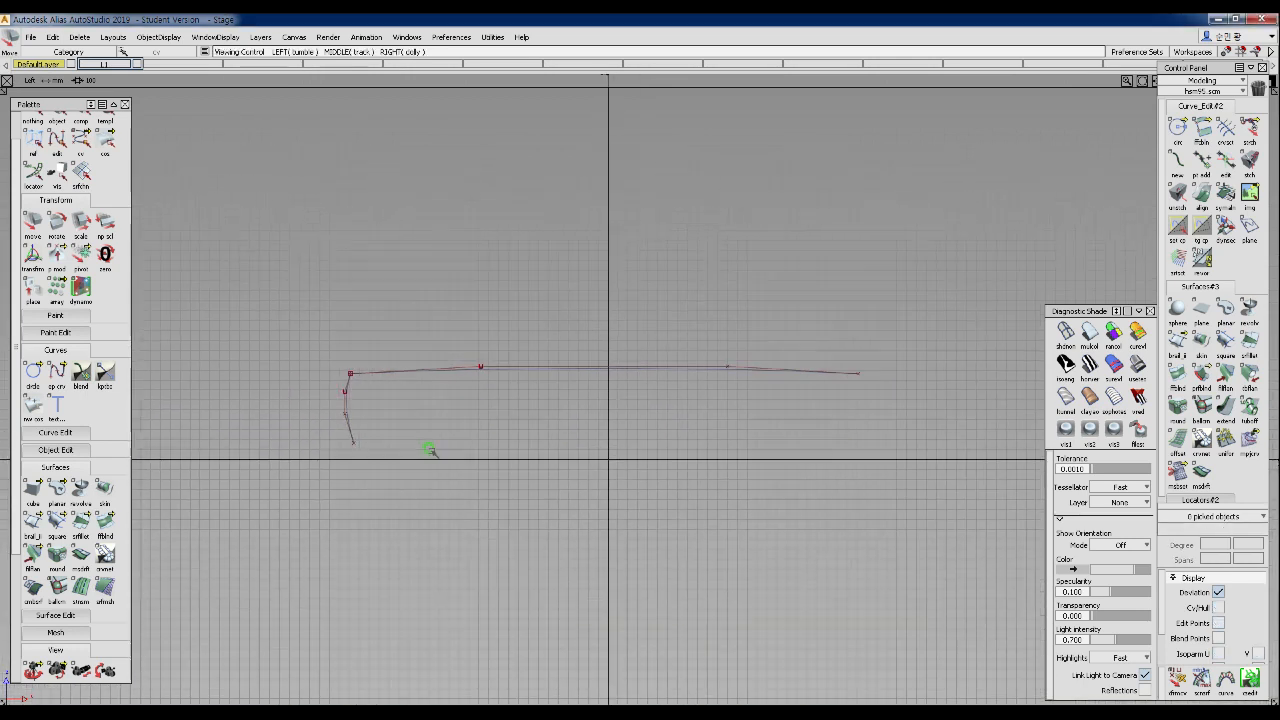
# - Draw a long horizontal edit-point curve from the lower end of the left side curve to below the crowned curve's right end
pyautogui.keyDown('ctrl'); pyautogui.keyDown('shift'); pyautogui.moveTo(451, 428); pyautogui.dragTo(402, 430, button='middle'); pyautogui.keyUp('shift'); pyautogui.keyUp('ctrl')
pyautogui.keyDown('ctrl'); pyautogui.keyDown('alt'); pyautogui.click(354, 443); pyautogui.keyUp('alt'); pyautogui.keyUp('ctrl')
pyautogui.moveTo(765, 446); pyautogui.dragTo(849, 446, button='middle')
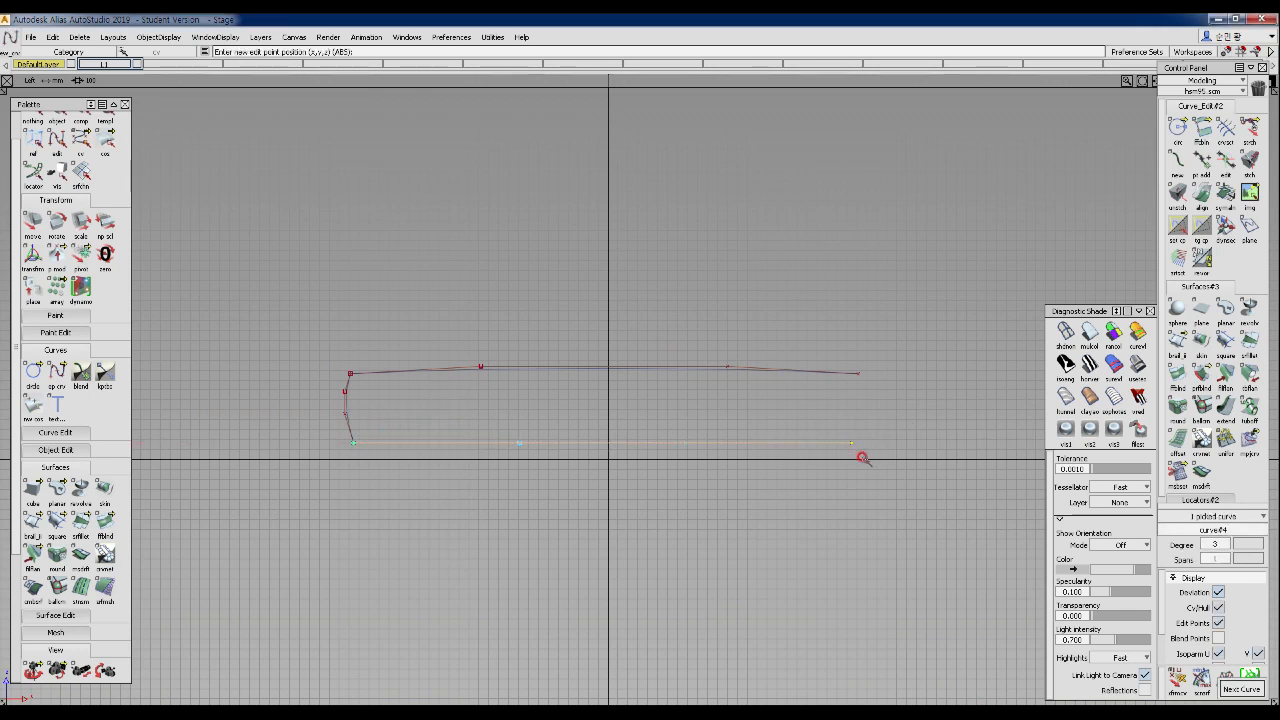
pyautogui.press('space')
# - Connect the right ends of the top and bottom curves with a short edit-point curve, and bulge its inner CVs outward
pyautogui.keyDown('ctrl'); pyautogui.keyDown('alt'); pyautogui.click(860, 373); pyautogui.keyUp('alt'); pyautogui.keyUp('ctrl')
pyautogui.keyDown('ctrl'); pyautogui.keyDown('alt'); pyautogui.click(860, 441); pyautogui.keyUp('alt'); pyautogui.keyUp('ctrl')
pyautogui.keyDown('ctrl'); pyautogui.keyDown('shift'); pyautogui.moveTo(830, 488); pyautogui.dragTo(866, 426); pyautogui.keyUp('shift'); pyautogui.keyUp('ctrl')
pyautogui.click(853, 420)
pyautogui.keyDown('ctrl'); pyautogui.keyDown('shift'); pyautogui.moveTo(904, 459); pyautogui.dragTo(919, 405, button='middle'); pyautogui.keyUp('shift'); pyautogui.keyUp('ctrl')
pyautogui.moveTo(920, 409); pyautogui.dragTo(922, 401, button='right')
pyautogui.moveTo(924, 403); pyautogui.dragTo(928, 410, button='middle')
pyautogui.moveTo(928, 409); pyautogui.dragTo(922, 418, button='right')
pyautogui.moveTo(922, 418)
pyautogui.keyDown('ctrl'); pyautogui.keyDown('shift'); pyautogui.mouseDown(button='middle')
pyautogui.moveTo(911, 417)
pyautogui.moveTo(931, 412)
pyautogui.mouseUp(button='middle'); pyautogui.keyUp('shift'); pyautogui.keyUp('ctrl')
pyautogui.moveTo(931, 411)
pyautogui.mouseDown(button='middle')
pyautogui.moveTo(935, 401)
pyautogui.moveTo(921, 411)
pyautogui.mouseUp(button='middle')
pyautogui.moveTo(922, 413); pyautogui.dragTo(921, 414, button='right')
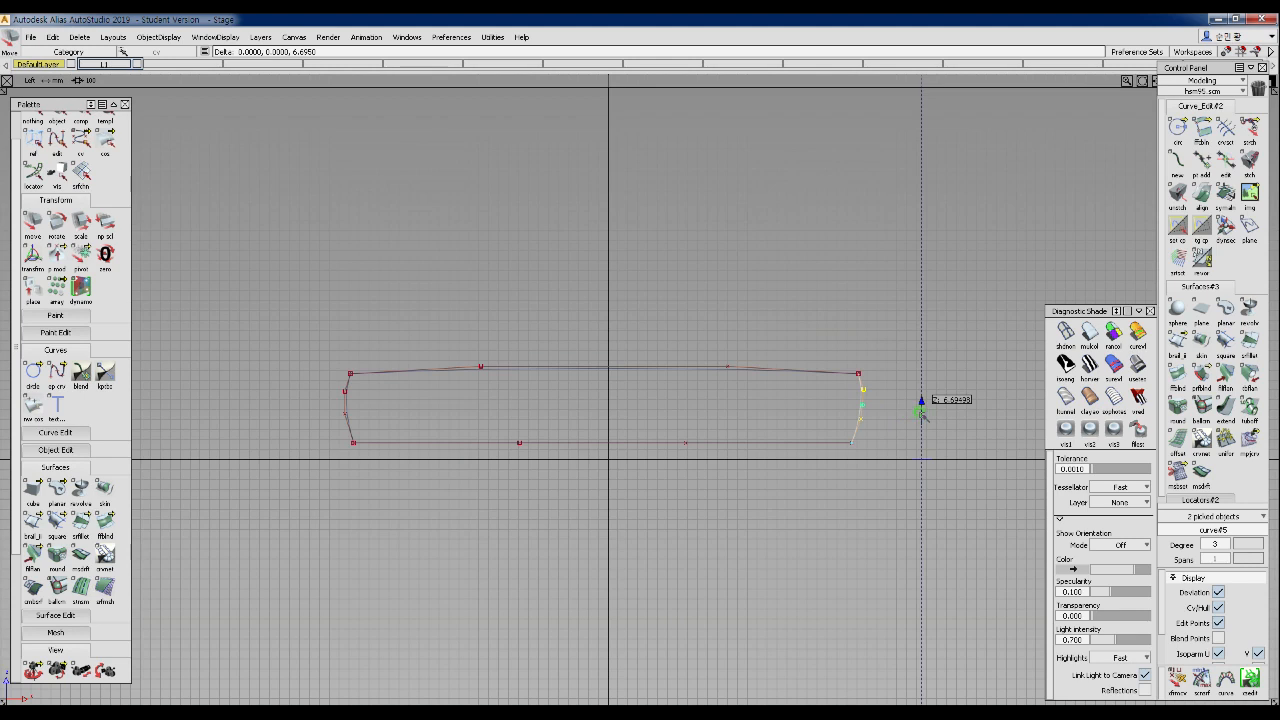
# - Adjust the inner CVs of the left side curve to refine its outward bulge, and clear the pick
pyautogui.keyDown('ctrl'); pyautogui.keyDown('shift'); pyautogui.moveTo(414, 386); pyautogui.dragTo(443, 486); pyautogui.keyUp('shift'); pyautogui.keyUp('ctrl')
pyautogui.moveTo(318, 376); pyautogui.dragTo(350, 415)
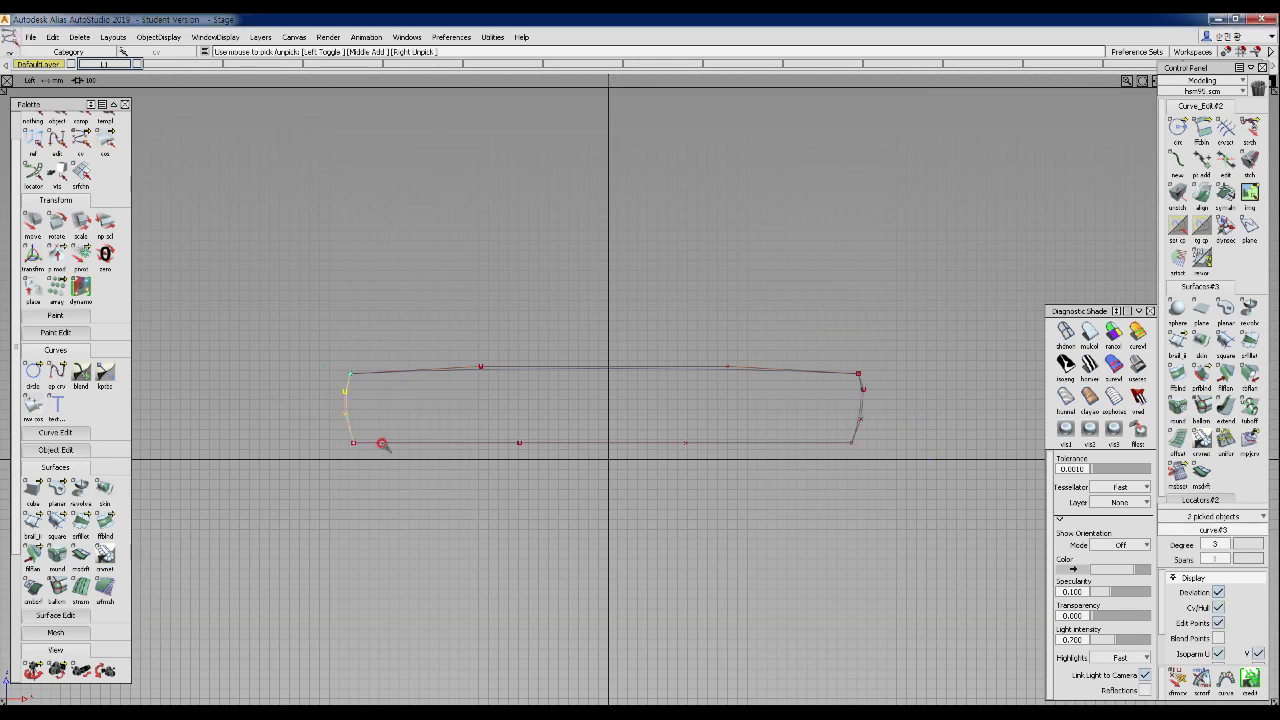
pyautogui.keyDown('ctrl'); pyautogui.keyDown('shift'); pyautogui.moveTo(410, 408); pyautogui.dragTo(413, 406, button='middle'); pyautogui.keyUp('shift'); pyautogui.keyUp('ctrl')
pyautogui.keyDown('ctrl'); pyautogui.keyDown('shift'); pyautogui.moveTo(347, 437); pyautogui.dragTo(345, 405); pyautogui.keyUp('shift'); pyautogui.keyUp('ctrl')
pyautogui.keyDown('alt'); pyautogui.keyDown('shift'); pyautogui.moveTo(345, 405); pyautogui.dragTo(311, 383, button='right'); pyautogui.keyUp('shift'); pyautogui.keyUp('alt')
pyautogui.keyDown('alt'); pyautogui.keyDown('shift'); pyautogui.moveTo(311, 383); pyautogui.dragTo(380, 370, button='middle'); pyautogui.keyUp('shift'); pyautogui.keyUp('alt')
pyautogui.keyDown('ctrl'); pyautogui.keyDown('shift'); pyautogui.moveTo(326, 380); pyautogui.dragTo(357, 420); pyautogui.keyUp('shift'); pyautogui.keyUp('ctrl')
pyautogui.keyDown('ctrl'); pyautogui.keyDown('shift'); pyautogui.moveTo(372, 436); pyautogui.dragTo(371, 409, button='middle'); pyautogui.keyUp('shift'); pyautogui.keyUp('ctrl')
pyautogui.moveTo(371, 409); pyautogui.dragTo(370, 410, button='middle')
pyautogui.moveTo(351, 405)
pyautogui.keyDown('ctrl'); pyautogui.keyDown('shift'); pyautogui.mouseDown()
pyautogui.moveTo(346, 373)
pyautogui.moveTo(305, 368)
pyautogui.moveTo(346, 388)
pyautogui.mouseUp(); pyautogui.keyUp('shift'); pyautogui.keyUp('ctrl')
pyautogui.keyDown('ctrl'); pyautogui.keyDown('shift'); pyautogui.moveTo(378, 415); pyautogui.dragTo(370, 393, button='middle'); pyautogui.keyUp('shift'); pyautogui.keyUp('ctrl')
pyautogui.keyDown('ctrl'); pyautogui.keyDown('shift'); pyautogui.moveTo(345, 430); pyautogui.dragTo(375, 427); pyautogui.keyUp('shift'); pyautogui.keyUp('ctrl')
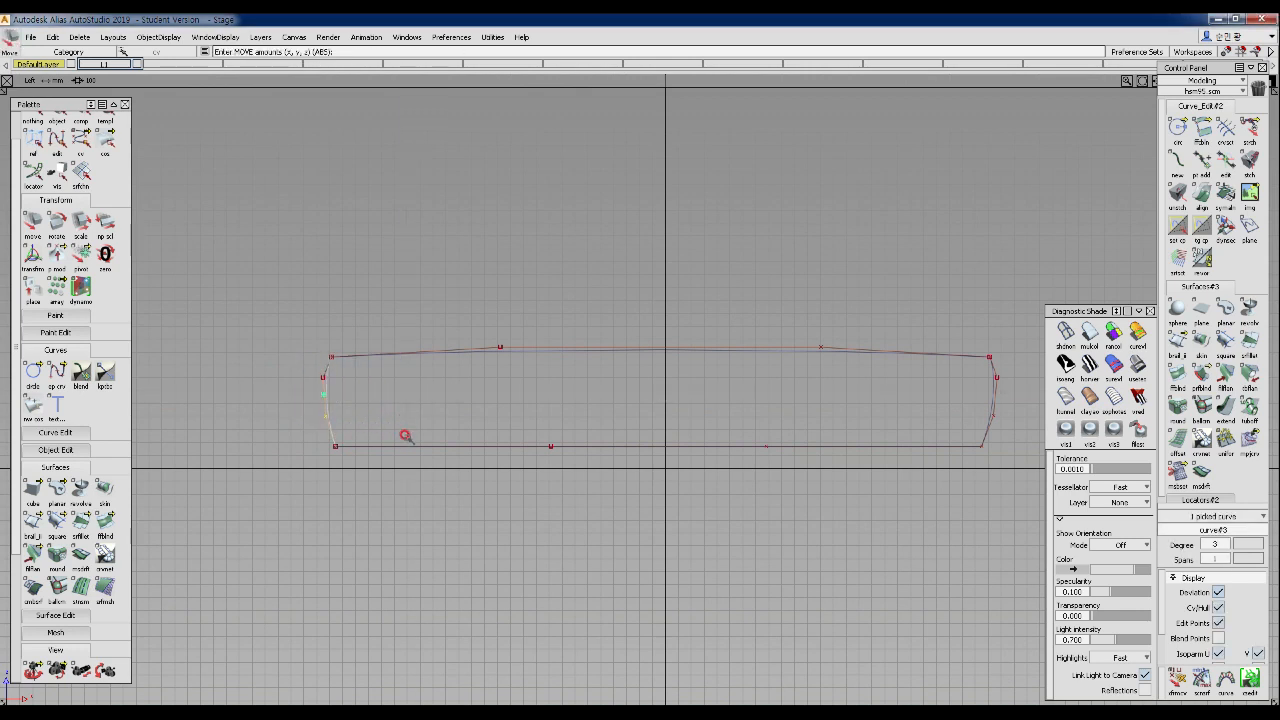
pyautogui.click(268, 363)
# - Box-pick all four curves of the closed body outline and release the pick
pyautogui.keyDown('alt'); pyautogui.keyDown('shift'); pyautogui.moveTo(549, 407); pyautogui.dragTo(451, 440, button='middle'); pyautogui.keyUp('shift'); pyautogui.keyUp('alt')
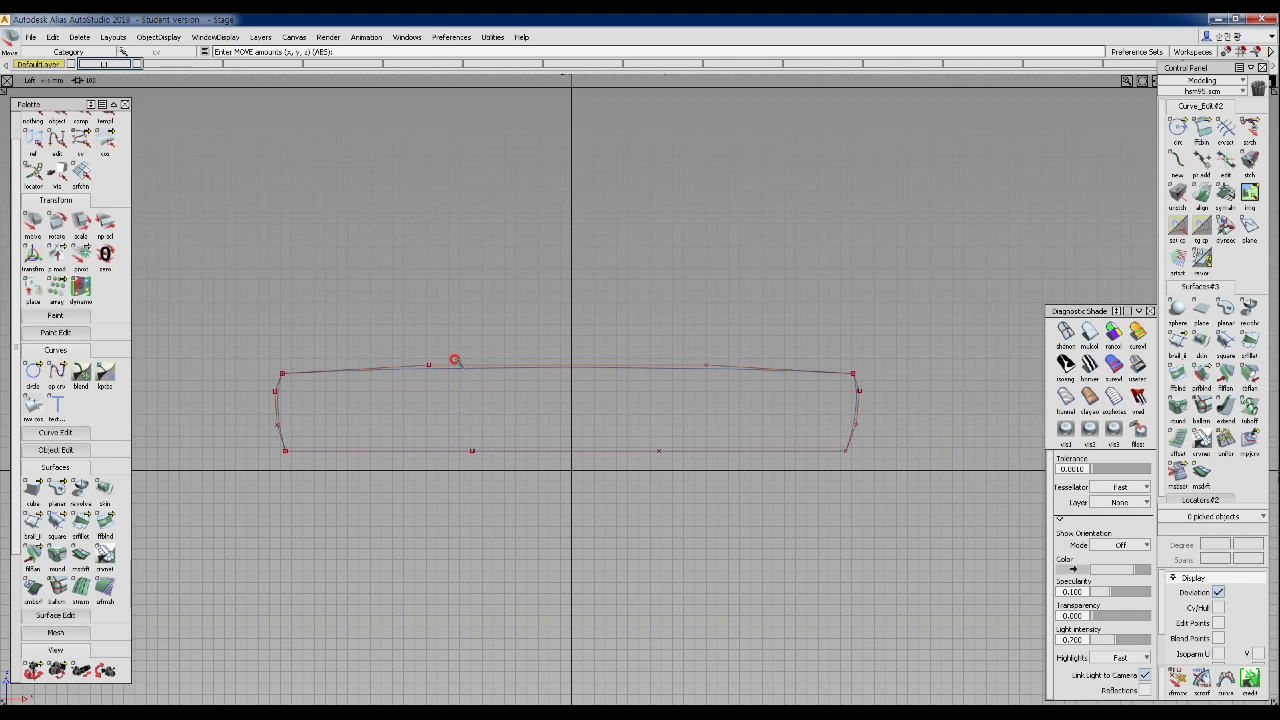
pyautogui.keyDown('ctrl'); pyautogui.keyDown('shift'); pyautogui.click(283, 320); pyautogui.keyUp('shift'); pyautogui.keyUp('ctrl')
pyautogui.click(330, 336)
pyautogui.moveTo(238, 316); pyautogui.dragTo(990, 530)
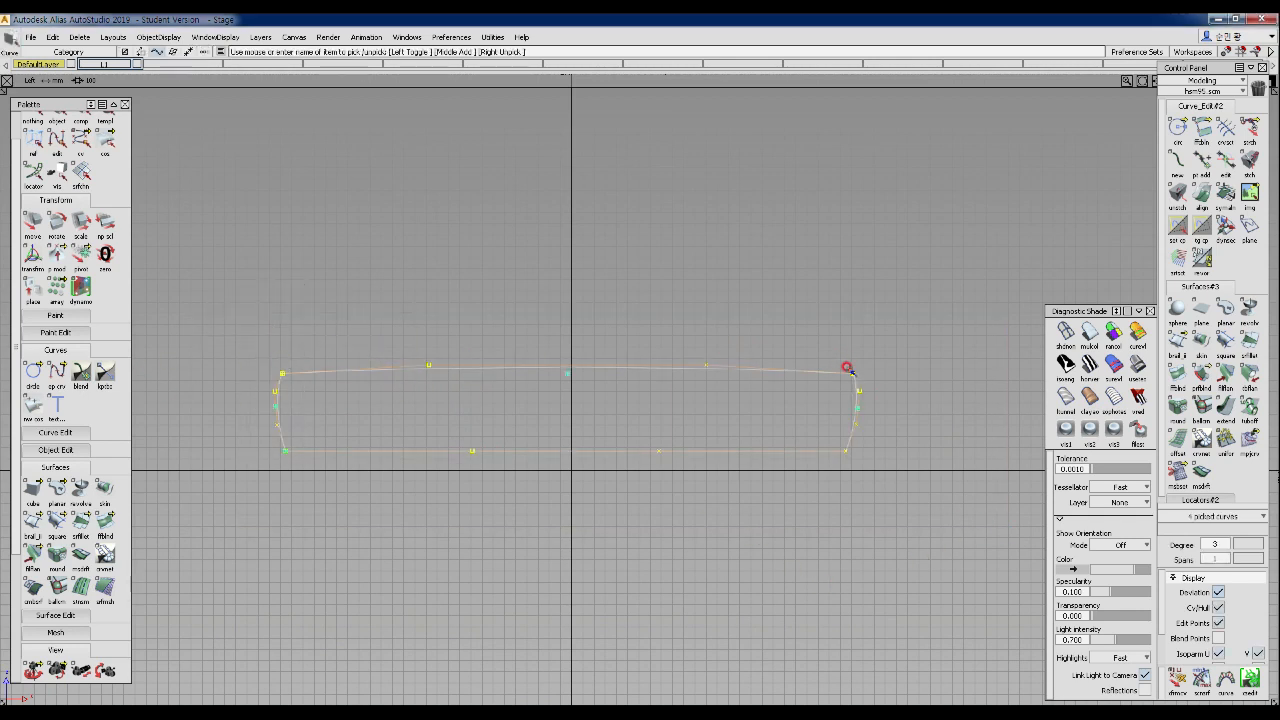
pyautogui.click(505, 346)
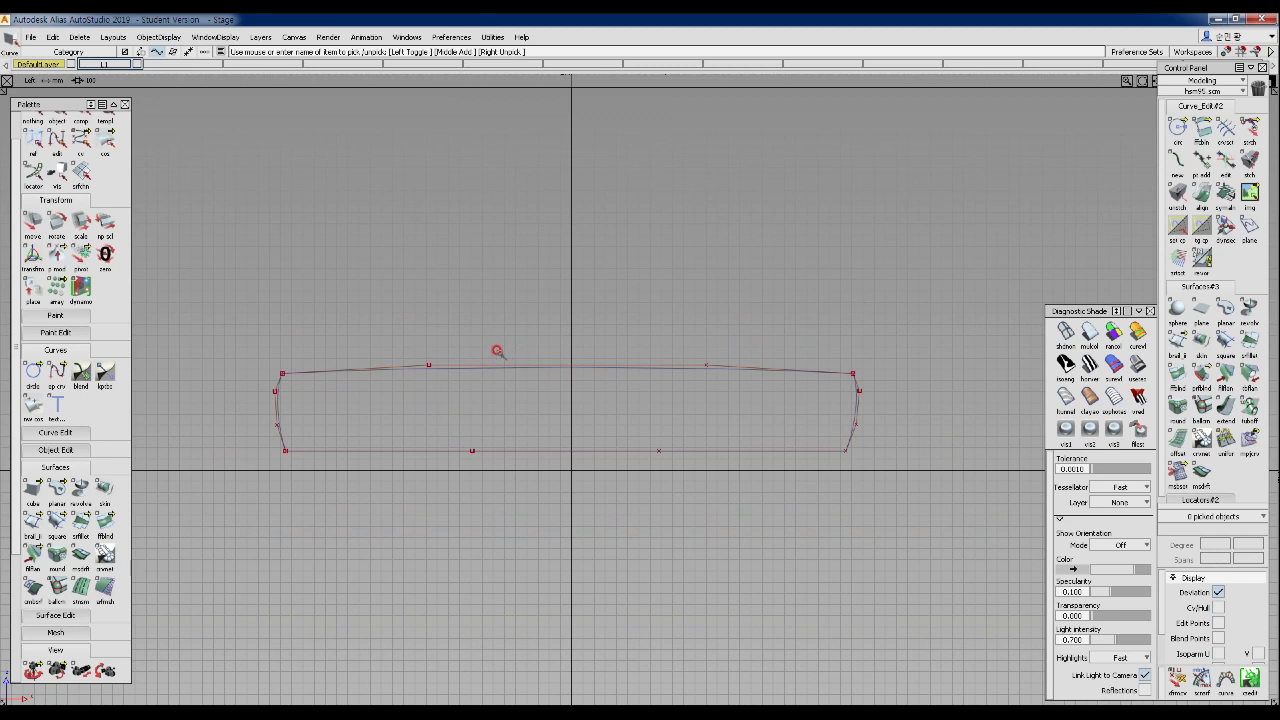
# - Draw a slanted windshield curve rising to the right from the top body curve, and bow it slightly by moving its inner CVs
pyautogui.keyDown('ctrl'); pyautogui.keyDown('shift'); pyautogui.moveTo(488, 348); pyautogui.dragTo(535, 307); pyautogui.keyUp('shift'); pyautogui.keyUp('ctrl')
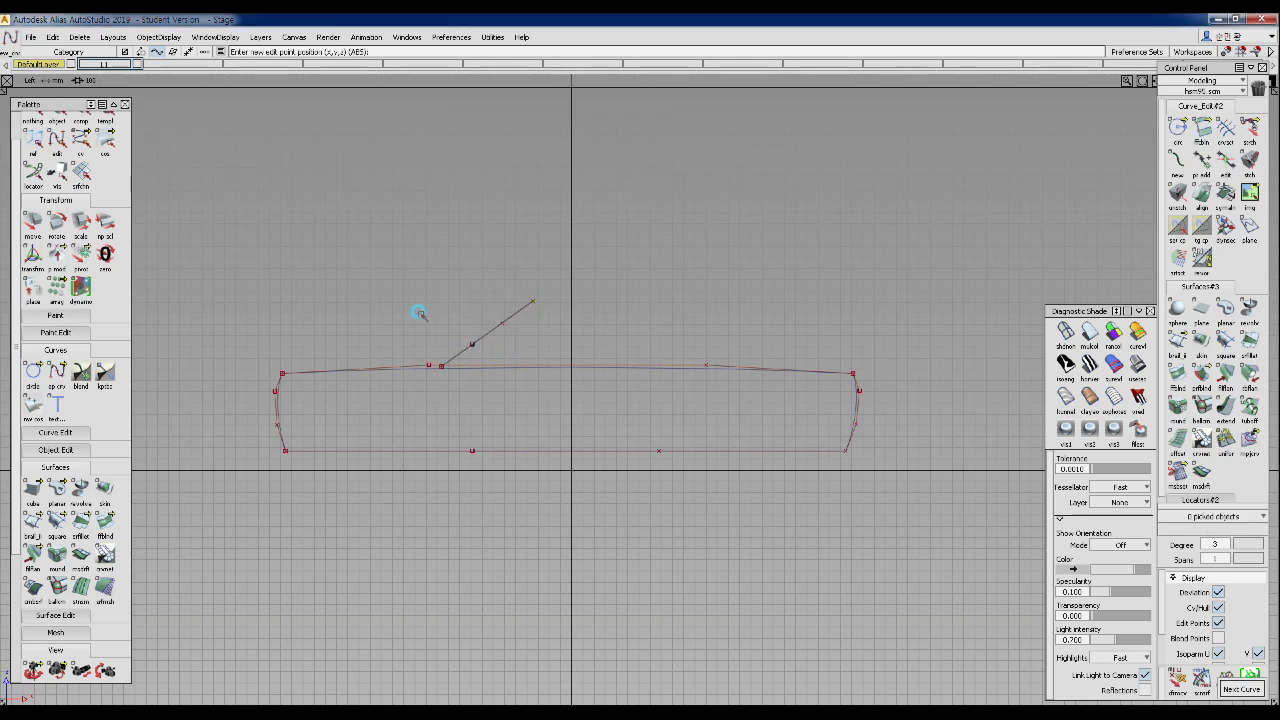
pyautogui.moveTo(443, 309); pyautogui.dragTo(477, 340)
pyautogui.moveTo(491, 346); pyautogui.dragTo(532, 343, button='middle')
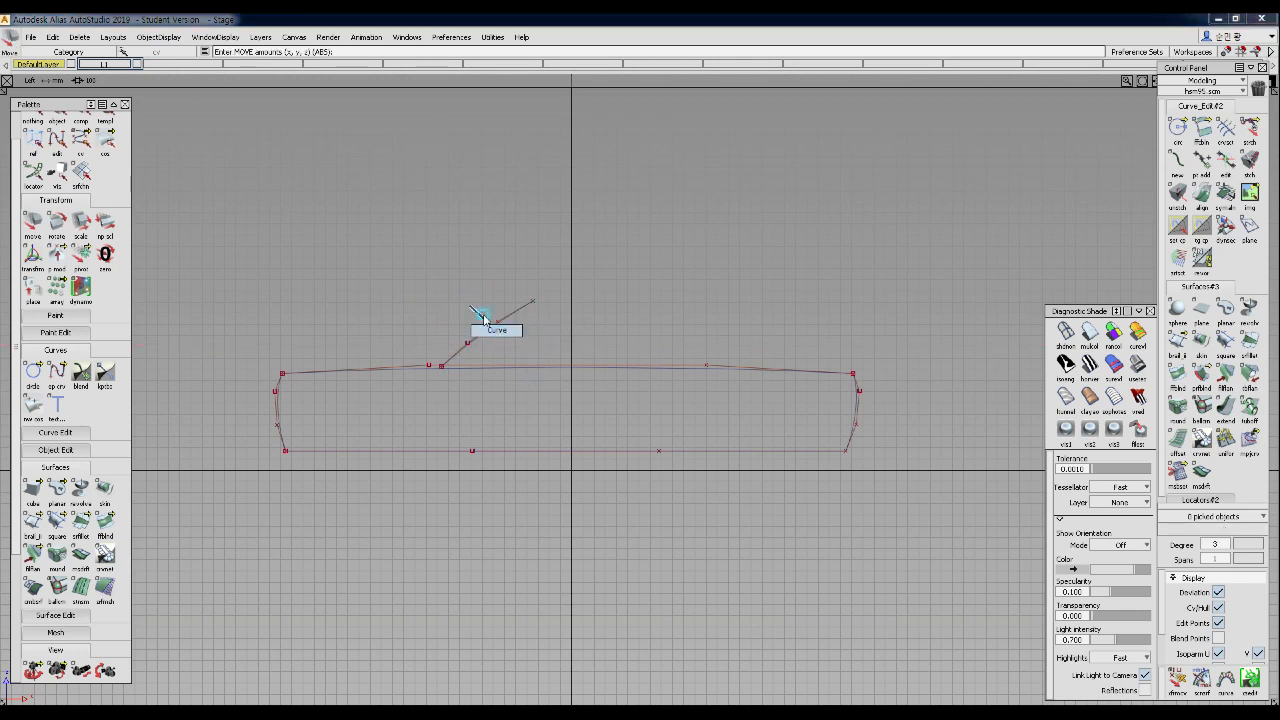
# - Pick the windshield curve and reposition it to the right so its upper end meets the vertical axis, tilting it slightly flatter
pyautogui.moveTo(543, 333)
pyautogui.mouseDown()
pyautogui.moveTo(580, 341)
pyautogui.moveTo(545, 350)
pyautogui.mouseUp()
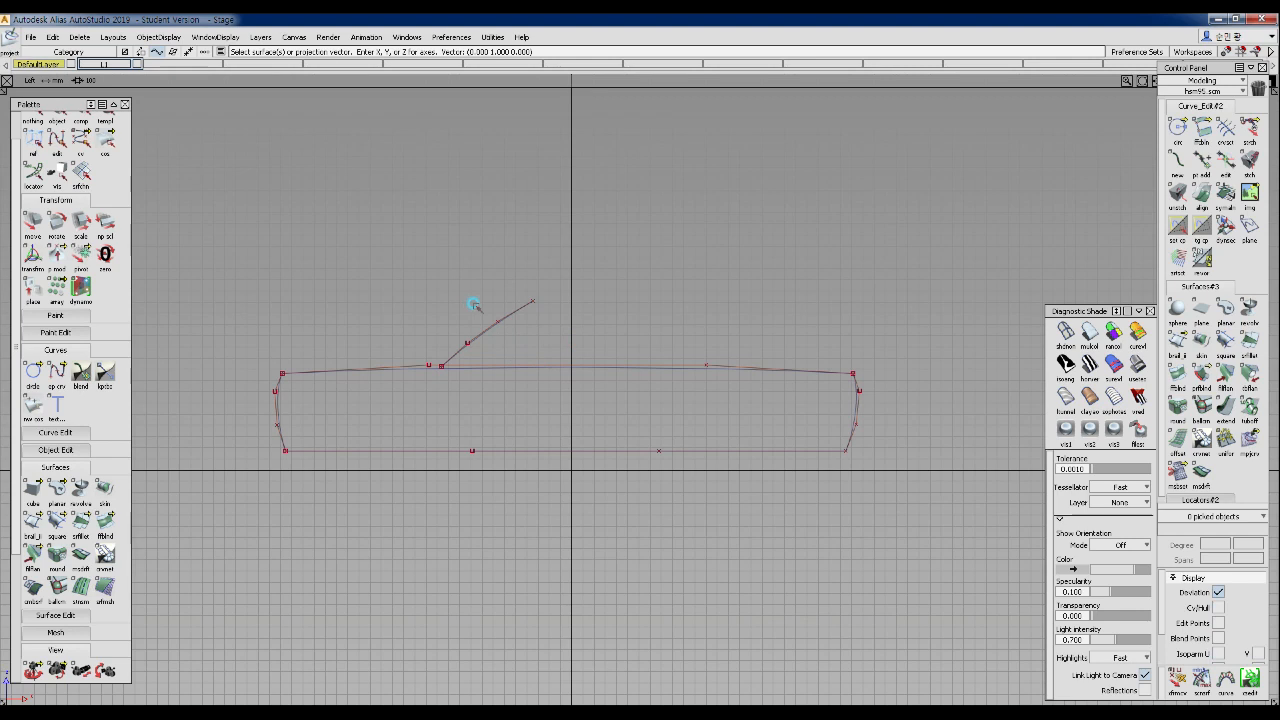
pyautogui.click(508, 346)
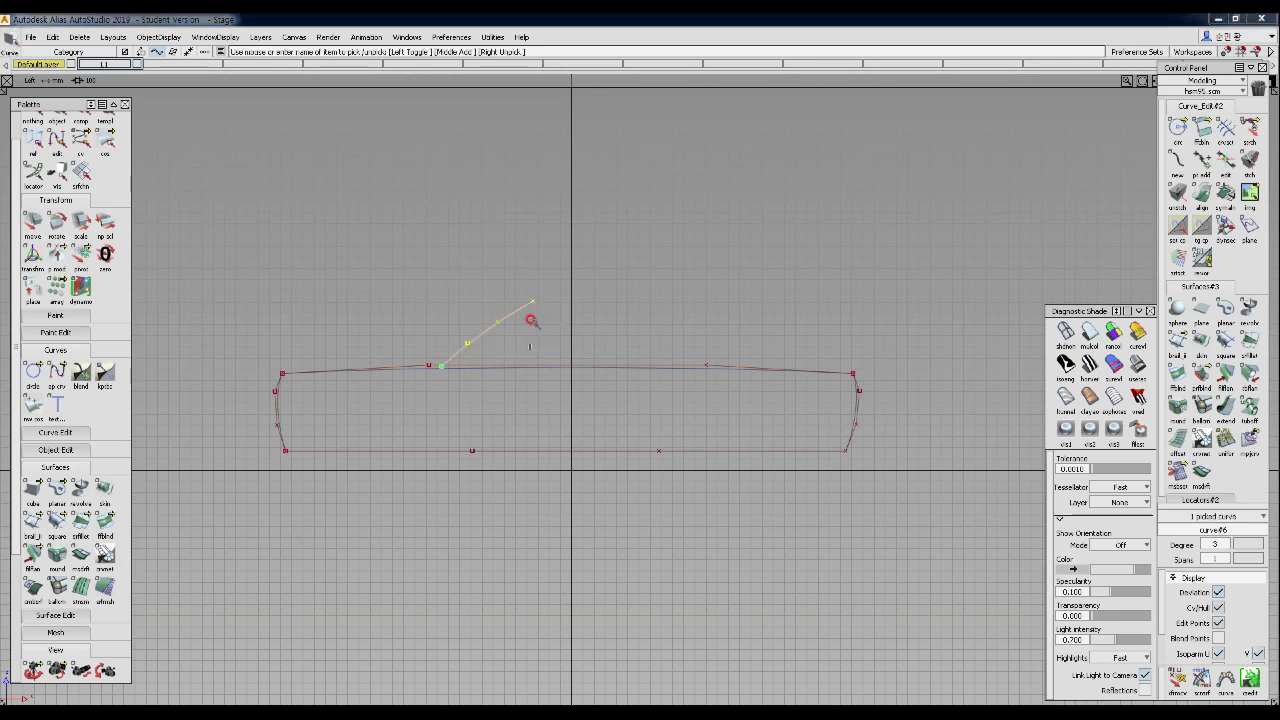
pyautogui.moveTo(551, 317); pyautogui.dragTo(581, 314, button='middle')
pyautogui.hotkey('ctrl', 'shift', 's')
pyautogui.moveTo(603, 326); pyautogui.dragTo(555, 343)
pyautogui.keyDown('ctrl'); pyautogui.keyDown('shift'); pyautogui.moveTo(598, 317); pyautogui.dragTo(560, 331, button='middle'); pyautogui.keyUp('shift'); pyautogui.keyUp('ctrl')
pyautogui.moveTo(568, 330); pyautogui.dragTo(602, 342, button='middle')
pyautogui.moveTo(602, 342); pyautogui.dragTo(603, 317, button='middle')
# - Draw a three-point edit-point roof curve from the windshield's upper end, arching down to the rear part of the top body curve
pyautogui.keyDown('ctrl'); pyautogui.keyDown('shift'); pyautogui.moveTo(597, 325); pyautogui.dragTo(599, 300); pyautogui.keyUp('shift'); pyautogui.keyUp('ctrl')
pyautogui.keyDown('ctrl'); pyautogui.keyDown('shift'); pyautogui.moveTo(613, 311); pyautogui.dragTo(588, 309); pyautogui.keyUp('shift'); pyautogui.keyUp('ctrl')
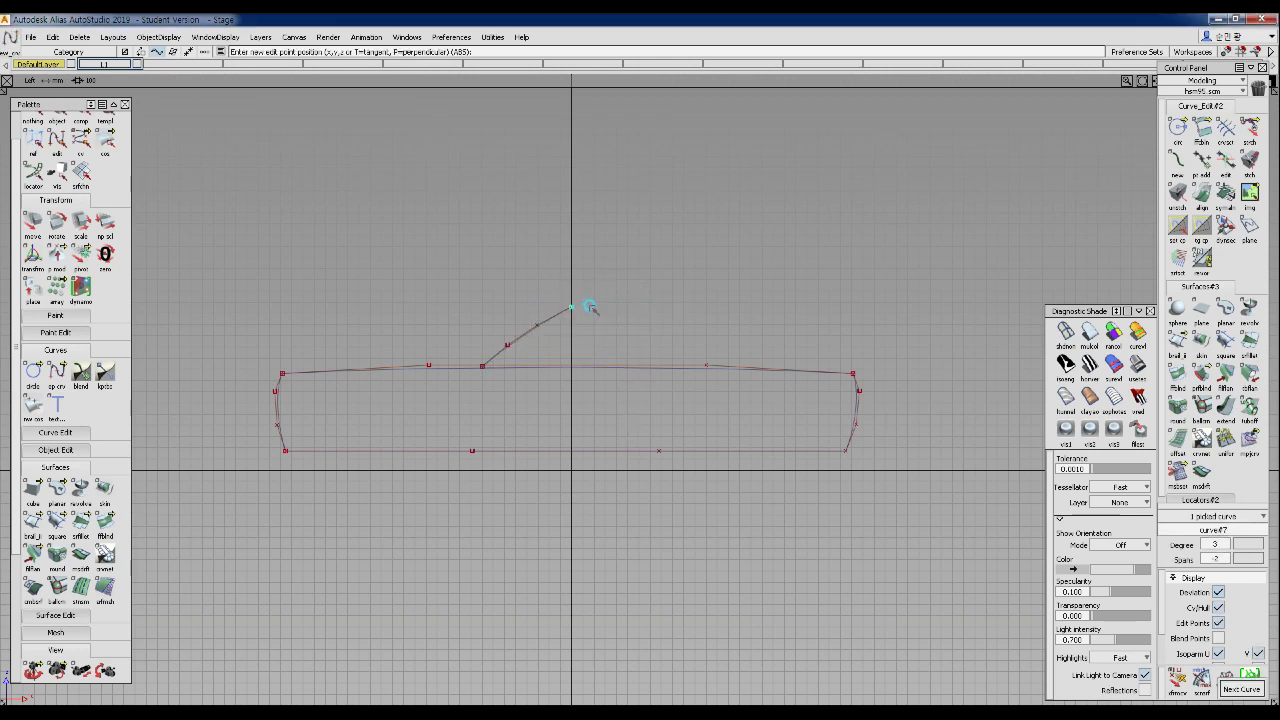
pyautogui.moveTo(742, 321)
pyautogui.mouseDown()
pyautogui.moveTo(754, 340)
pyautogui.moveTo(740, 331)
pyautogui.mouseUp()
pyautogui.click(803, 366)
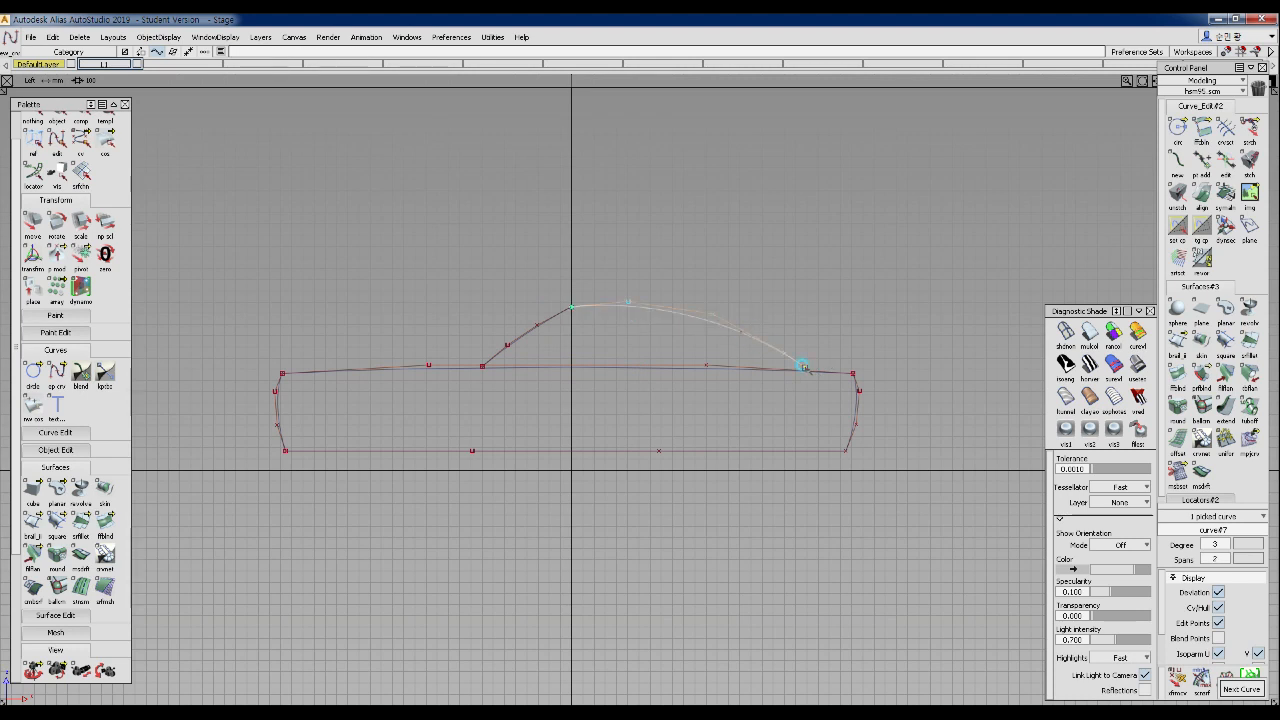
pyautogui.moveTo(808, 370)
pyautogui.mouseDown()
pyautogui.moveTo(820, 372)
pyautogui.moveTo(807, 370)
pyautogui.mouseUp()
# - Pick the second and third CVs of the roof curve and move them slightly rearward and down
pyautogui.keyDown('ctrl'); pyautogui.keyDown('shift'); pyautogui.moveTo(654, 366); pyautogui.dragTo(664, 302); pyautogui.keyUp('shift'); pyautogui.keyUp('ctrl')
pyautogui.click(739, 348)
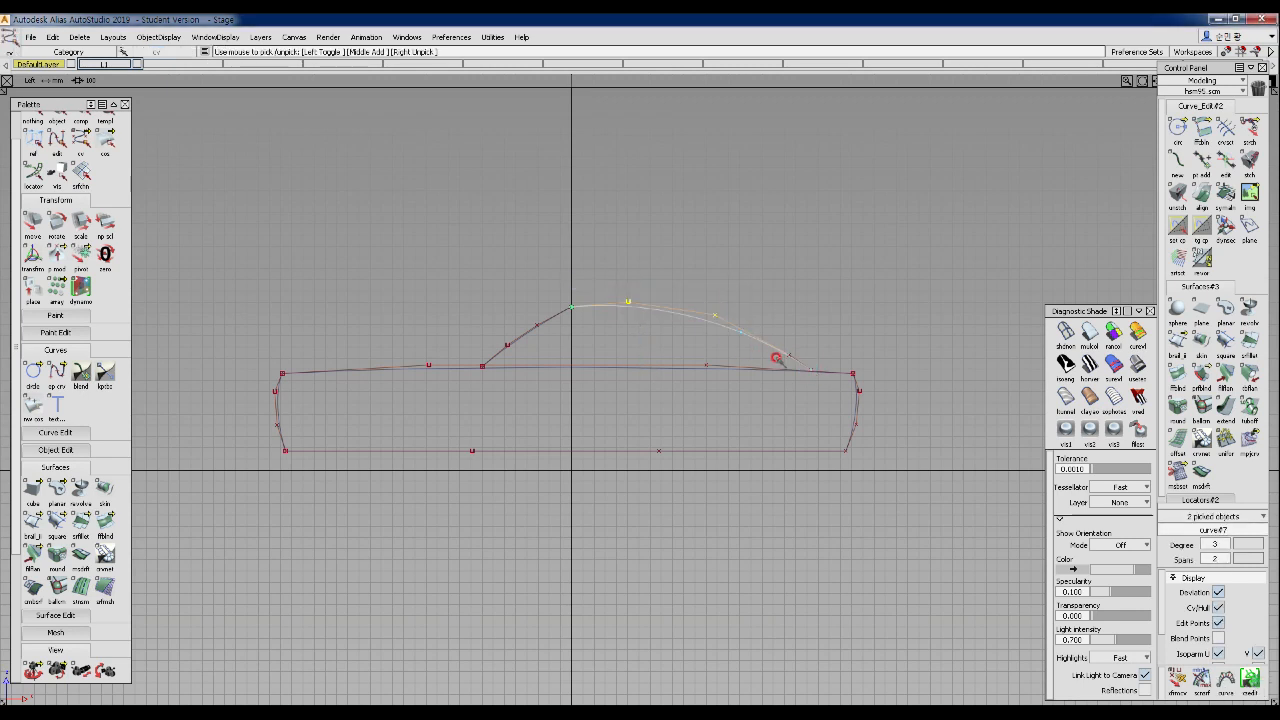
pyautogui.moveTo(763, 331); pyautogui.dragTo(787, 320)
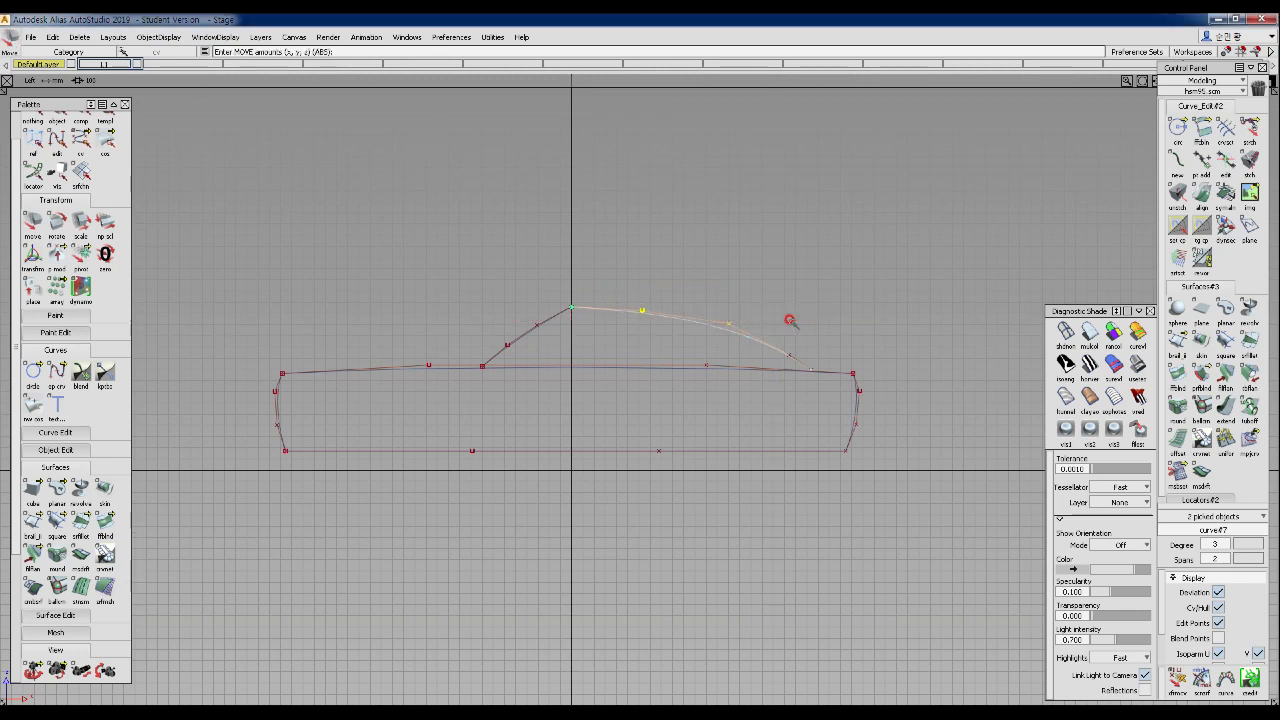
# - Pick the windshield curve and move it slightly forward and down, leaving a gap before the roof curve
pyautogui.keyDown('ctrl'); pyautogui.keyDown('shift'); pyautogui.moveTo(574, 341); pyautogui.dragTo(562, 295); pyautogui.keyUp('shift'); pyautogui.keyUp('ctrl')
pyautogui.keyDown('alt'); pyautogui.keyDown('shift'); pyautogui.moveTo(535, 303); pyautogui.dragTo(600, 297, button='right'); pyautogui.keyUp('shift'); pyautogui.keyUp('alt')
pyautogui.keyDown('alt'); pyautogui.keyDown('shift'); pyautogui.moveTo(520, 287); pyautogui.dragTo(603, 317, button='middle'); pyautogui.keyUp('shift'); pyautogui.keyUp('alt')
pyautogui.moveTo(574, 362)
pyautogui.keyDown('ctrl'); pyautogui.keyDown('shift'); pyautogui.mouseDown()
pyautogui.moveTo(547, 297)
pyautogui.moveTo(585, 353)
pyautogui.moveTo(637, 340)
pyautogui.moveTo(617, 349)
pyautogui.mouseUp(); pyautogui.keyUp('shift'); pyautogui.keyUp('ctrl')
pyautogui.keyDown('alt'); pyautogui.keyDown('shift'); pyautogui.moveTo(757, 355); pyautogui.dragTo(643, 347, button='middle'); pyautogui.keyUp('shift'); pyautogui.keyUp('alt')
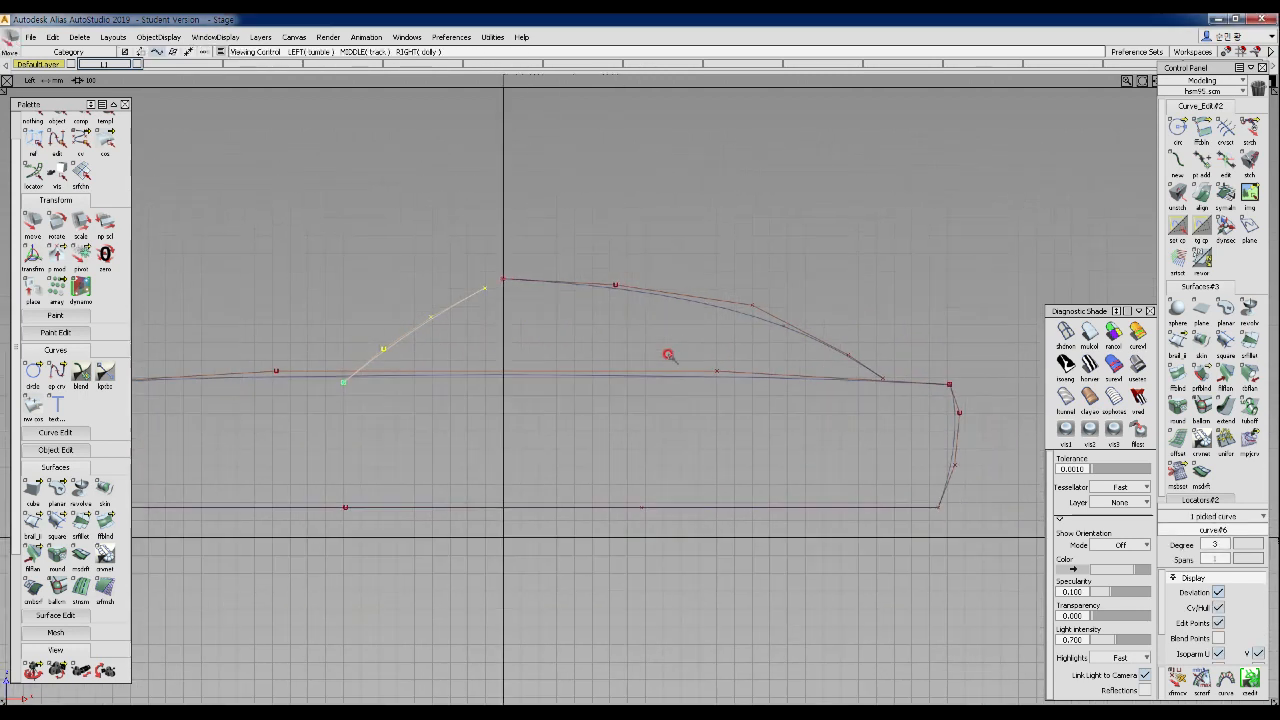
# - Lower the roof curve's third CV slightly, raise its fourth CV, and move its end CV rearward near the body's rear corner
pyautogui.keyDown('ctrl'); pyautogui.keyDown('shift'); pyautogui.moveTo(766, 326); pyautogui.dragTo(766, 289); pyautogui.keyUp('shift'); pyautogui.keyUp('ctrl')
pyautogui.click(808, 356)
pyautogui.keyDown('ctrl'); pyautogui.keyDown('shift'); pyautogui.moveTo(808, 356); pyautogui.dragTo(834, 277); pyautogui.keyUp('shift'); pyautogui.keyUp('ctrl')
pyautogui.moveTo(809, 337); pyautogui.dragTo(886, 341)
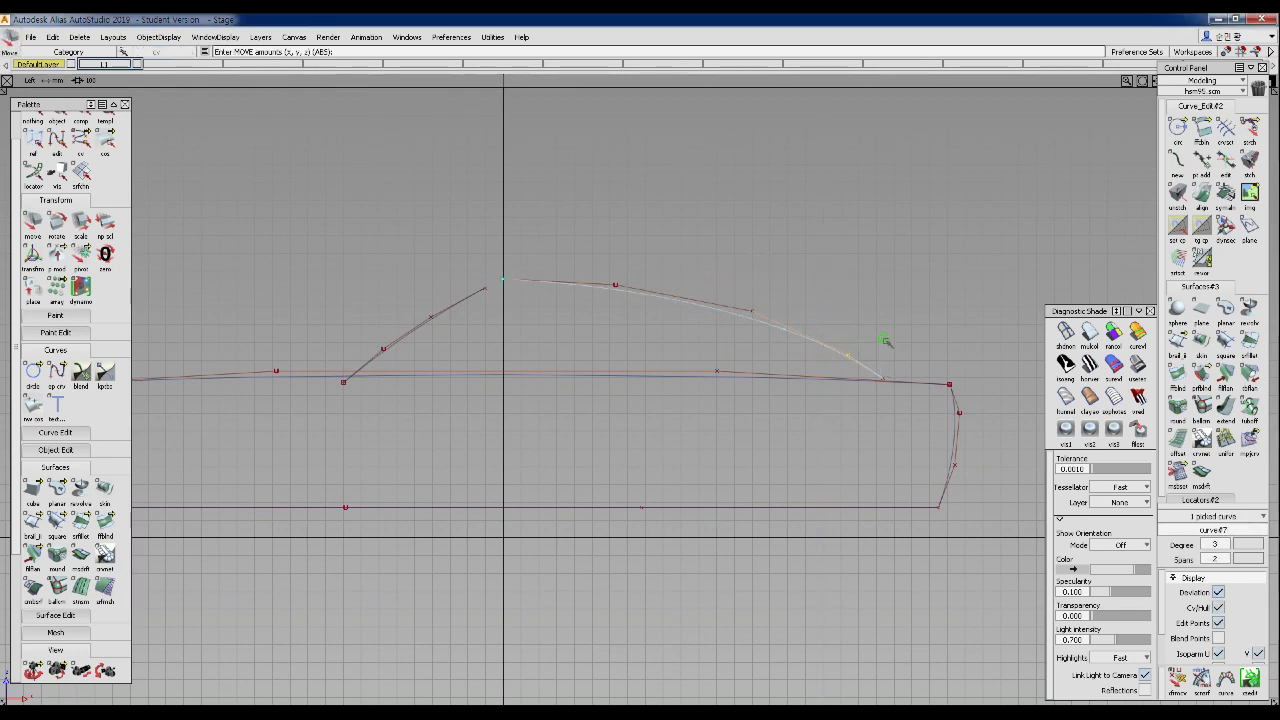
pyautogui.moveTo(877, 367)
pyautogui.mouseDown(button='right')
pyautogui.moveTo(877, 329)
pyautogui.moveTo(877, 352)
pyautogui.mouseUp(button='right')
pyautogui.keyDown('ctrl'); pyautogui.keyDown('shift'); pyautogui.moveTo(889, 333); pyautogui.dragTo(951, 364); pyautogui.keyUp('shift'); pyautogui.keyUp('ctrl')
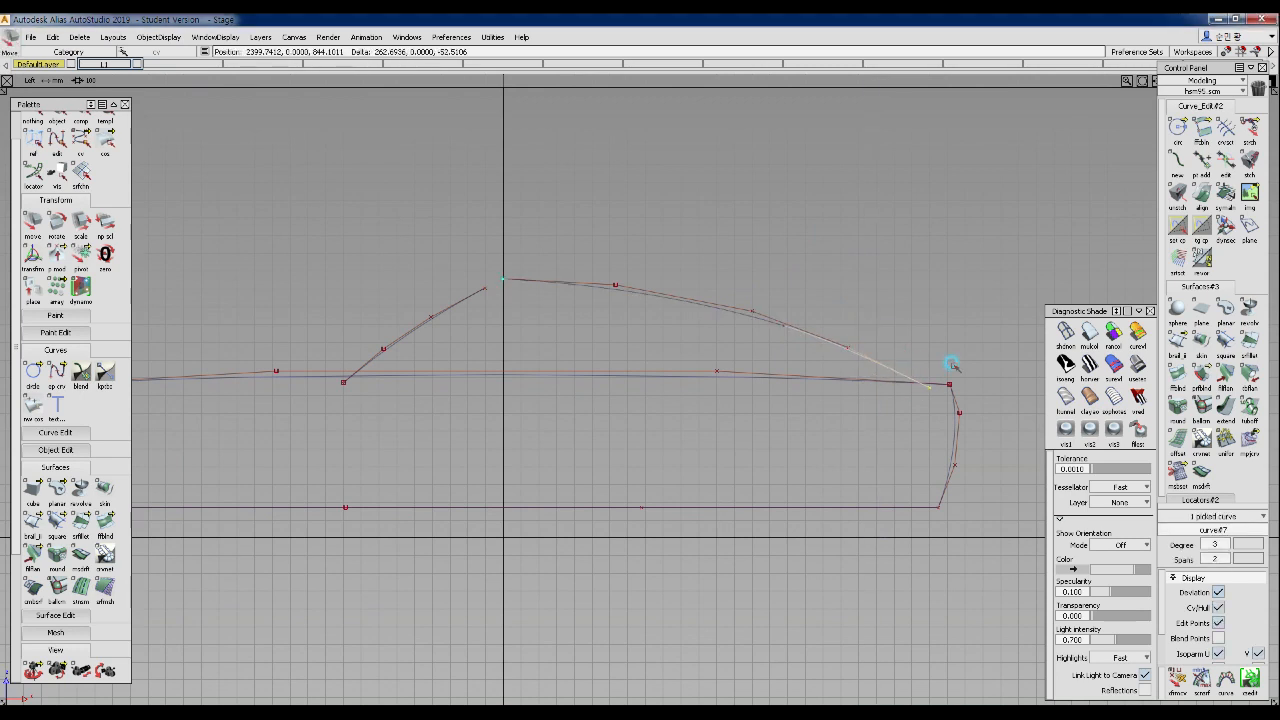
# - Move the roof curve's third and fourth CVs forward and up, adjust its rear end CV, and clear the pick
pyautogui.moveTo(754, 314)
pyautogui.mouseDown()
pyautogui.moveTo(723, 300)
pyautogui.moveTo(762, 321)
pyautogui.mouseUp()
pyautogui.moveTo(845, 345); pyautogui.dragTo(830, 341)
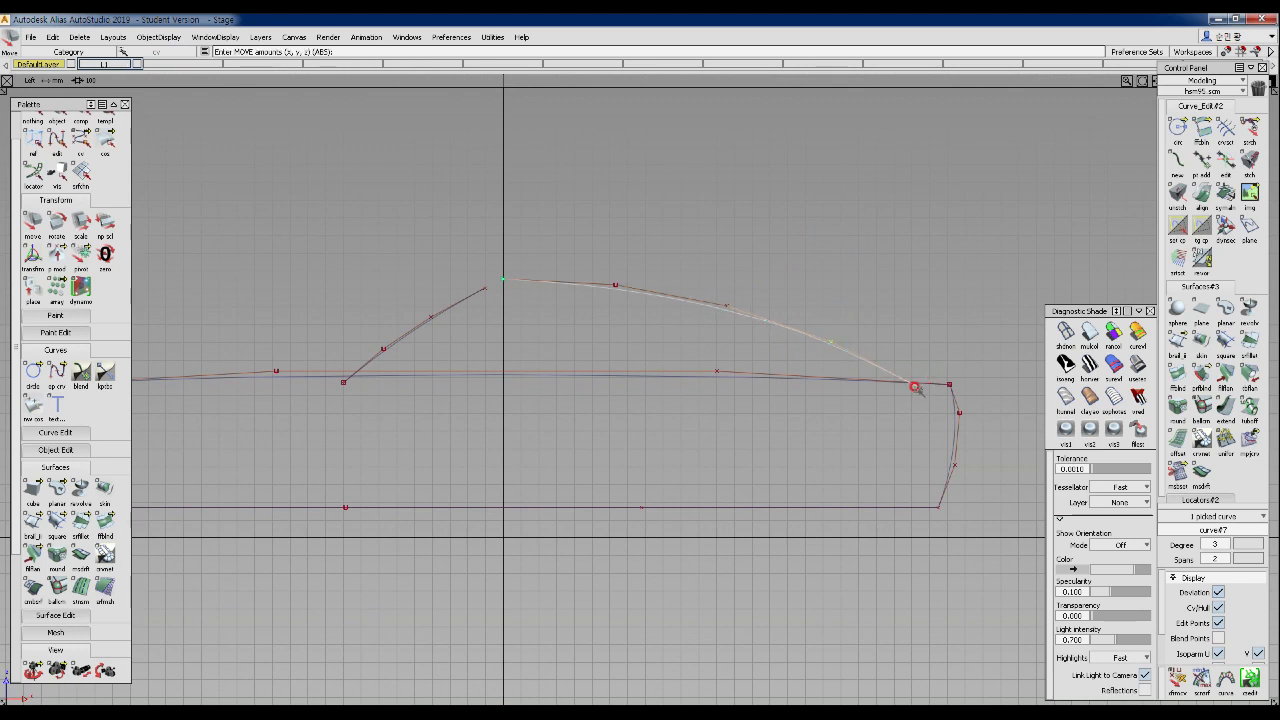
pyautogui.moveTo(918, 388); pyautogui.dragTo(920, 384)
pyautogui.keyDown('alt'); pyautogui.keyDown('shift'); pyautogui.moveTo(920, 384); pyautogui.dragTo(681, 370, button='right'); pyautogui.keyUp('shift'); pyautogui.keyUp('alt')
pyautogui.keyDown('alt'); pyautogui.keyDown('shift'); pyautogui.moveTo(681, 370); pyautogui.dragTo(711, 366, button='middle'); pyautogui.keyUp('shift'); pyautogui.keyUp('alt')
pyautogui.click(663, 383)
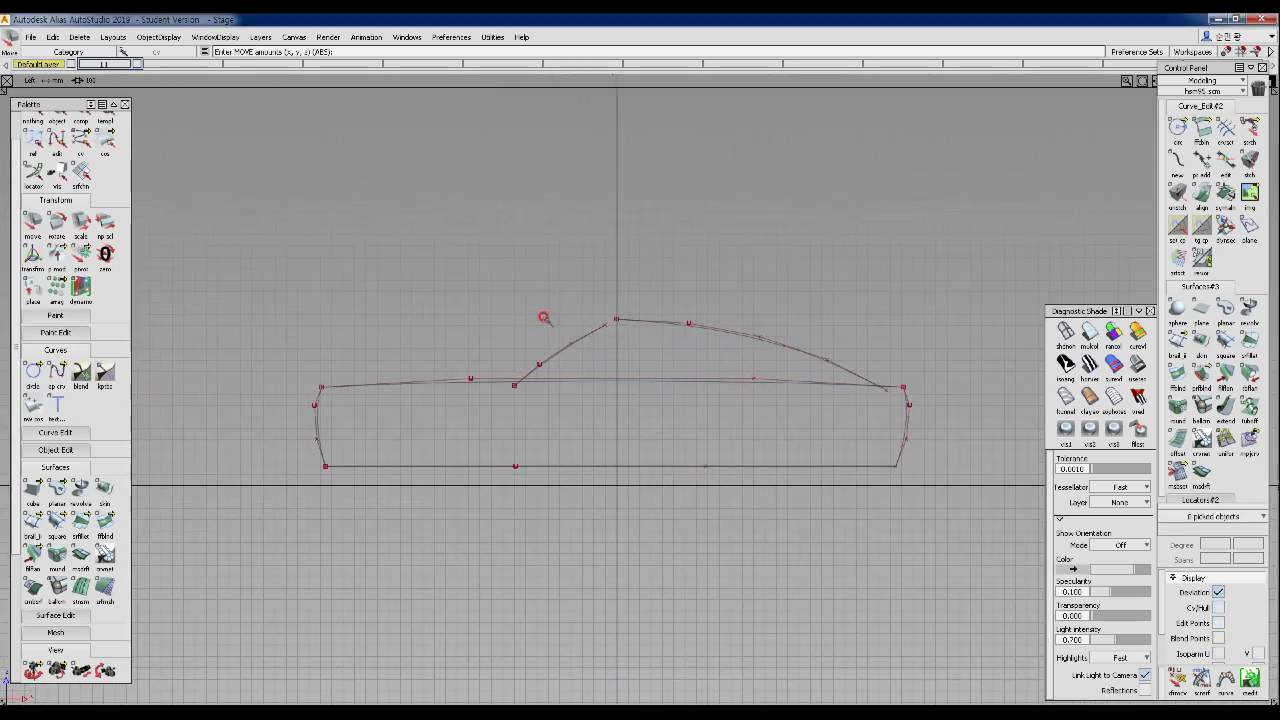
# - Pick the roof curve and shrink it toward its rear end so its front end pulls back from the windshield
pyautogui.click(718, 324)
pyautogui.keyDown('ctrl'); pyautogui.keyDown('shift'); pyautogui.moveTo(776, 282); pyautogui.dragTo(884, 288); pyautogui.keyUp('shift'); pyautogui.keyUp('ctrl')
pyautogui.moveTo(884, 288); pyautogui.dragTo(906, 294)
pyautogui.keyDown('ctrl'); pyautogui.keyDown('shift'); pyautogui.moveTo(846, 333); pyautogui.dragTo(846, 294); pyautogui.keyUp('shift'); pyautogui.keyUp('ctrl')
# - Pick the front end CV of the roof curve and move it slightly straight up
pyautogui.keyDown('ctrl'); pyautogui.keyDown('shift'); pyautogui.moveTo(666, 301); pyautogui.dragTo(700, 301); pyautogui.keyUp('shift'); pyautogui.keyUp('ctrl')
pyautogui.moveTo(651, 308); pyautogui.dragTo(698, 333)
pyautogui.keyDown('ctrl'); pyautogui.keyDown('shift'); pyautogui.moveTo(704, 358); pyautogui.dragTo(705, 338, button='middle'); pyautogui.keyUp('shift'); pyautogui.keyUp('ctrl')
pyautogui.keyDown('alt'); pyautogui.rightClick(706, 337); pyautogui.keyUp('alt')
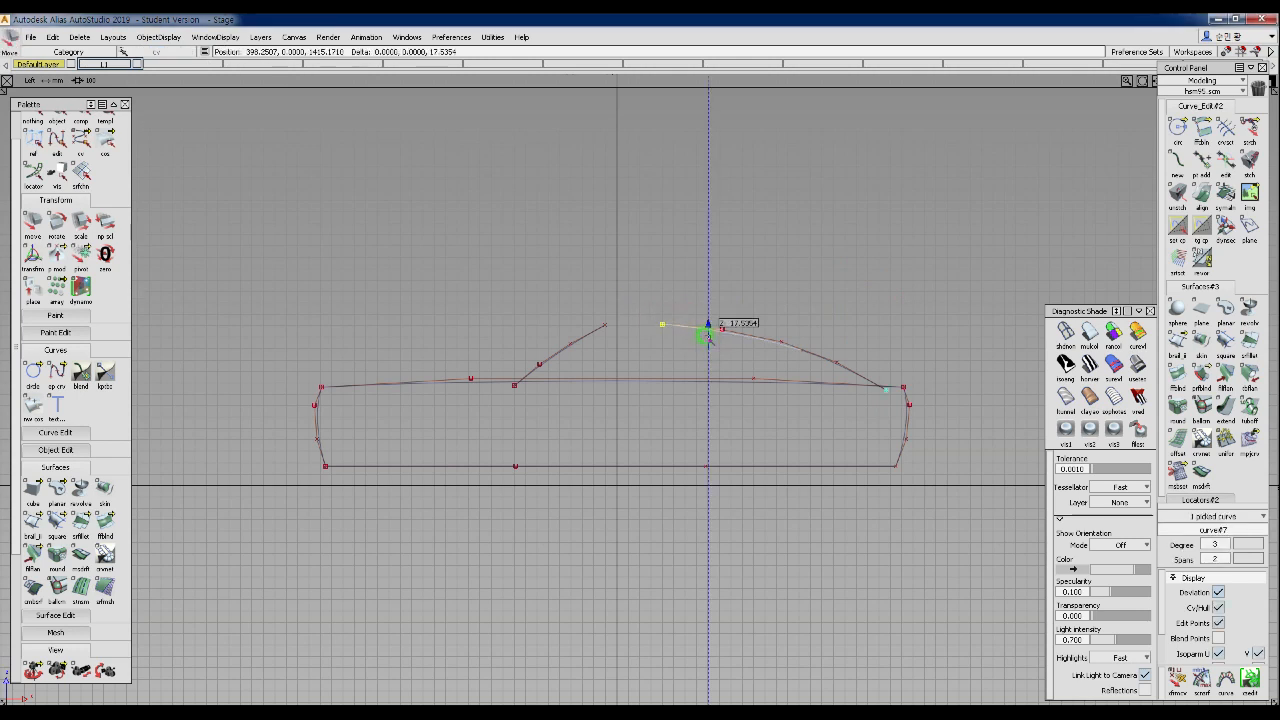
# - Pick the windshield curve and rotate it about 3.4 degrees around its lower end to lay it flatter
pyautogui.keyDown('ctrl'); pyautogui.keyDown('shift'); pyautogui.moveTo(527, 320); pyautogui.dragTo(590, 347); pyautogui.keyUp('shift'); pyautogui.keyUp('ctrl')
pyautogui.moveTo(645, 373)
pyautogui.keyDown('ctrl'); pyautogui.keyDown('shift'); pyautogui.mouseDown(button='middle')
pyautogui.moveTo(643, 334)
pyautogui.moveTo(646, 363)
pyautogui.mouseUp(button='middle'); pyautogui.keyUp('shift'); pyautogui.keyUp('ctrl')
pyautogui.keyDown('ctrl'); pyautogui.keyDown('shift'); pyautogui.middleClick(642, 335); pyautogui.keyUp('shift'); pyautogui.keyUp('ctrl')
pyautogui.moveTo(646, 363); pyautogui.dragTo(646, 350)
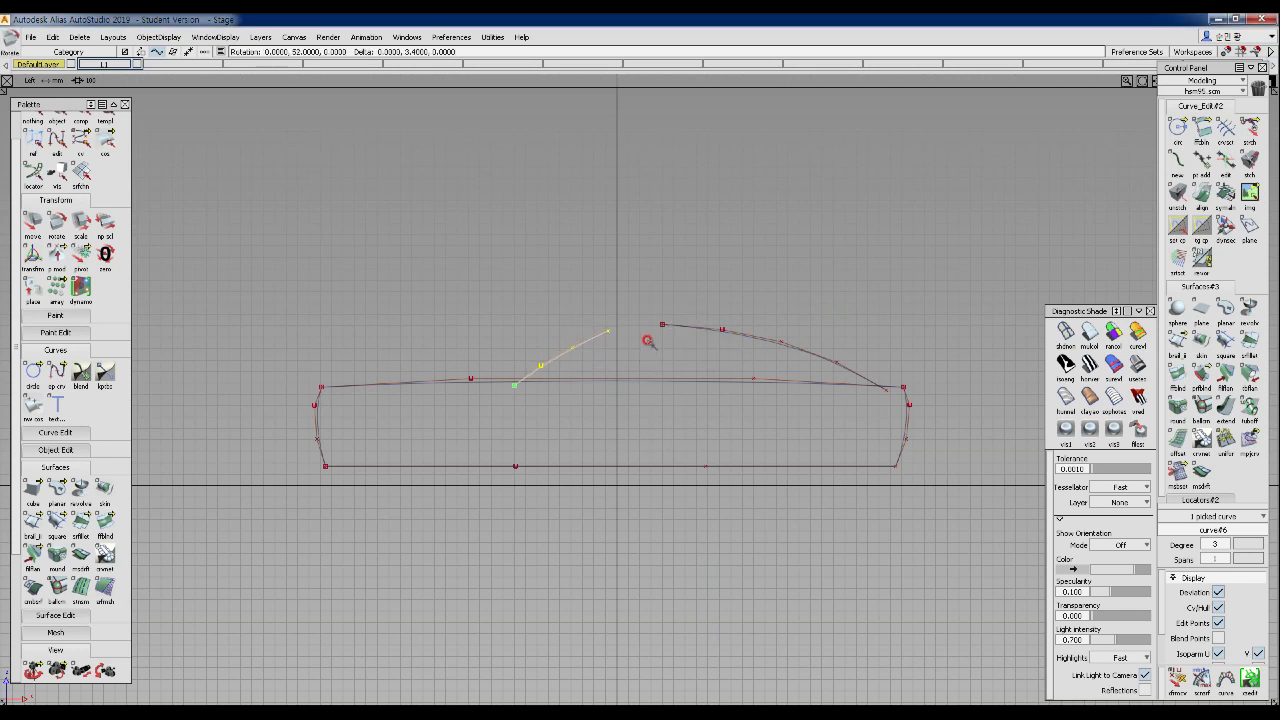
# - Move the windshield curve rearward, closer to the front end of the roof curve, and clear the pick
pyautogui.moveTo(647, 374)
pyautogui.keyDown('ctrl'); pyautogui.keyDown('shift'); pyautogui.mouseDown(button='middle')
pyautogui.moveTo(663, 343)
pyautogui.moveTo(669, 362)
pyautogui.mouseUp(button='middle'); pyautogui.keyUp('shift'); pyautogui.keyUp('ctrl')
pyautogui.keyDown('ctrl'); pyautogui.keyDown('shift'); pyautogui.middleClick(668, 344); pyautogui.keyUp('shift'); pyautogui.keyUp('ctrl')
pyautogui.moveTo(668, 354); pyautogui.dragTo(668, 350)
pyautogui.keyDown('ctrl'); pyautogui.keyDown('shift'); pyautogui.moveTo(668, 361); pyautogui.dragTo(661, 354, button='middle'); pyautogui.keyUp('shift'); pyautogui.keyUp('ctrl')
pyautogui.keyDown('ctrl'); pyautogui.keyDown('shift'); pyautogui.moveTo(652, 367); pyautogui.dragTo(658, 326); pyautogui.keyUp('shift'); pyautogui.keyUp('ctrl')
# - Draw an edit-point curve bridging the windshield's upper end and the roof's front end, and align its ends to both curves
pyautogui.keyDown('ctrl'); pyautogui.keyDown('shift'); pyautogui.moveTo(660, 326); pyautogui.dragTo(563, 266, button='right'); pyautogui.keyUp('shift'); pyautogui.keyUp('ctrl')
pyautogui.keyDown('ctrl'); pyautogui.click(623, 331); pyautogui.keyUp('ctrl')
pyautogui.keyDown('ctrl'); pyautogui.click(664, 332); pyautogui.keyUp('ctrl')
pyautogui.keyDown('ctrl'); pyautogui.keyDown('shift'); pyautogui.moveTo(562, 272); pyautogui.dragTo(561, 341); pyautogui.keyUp('shift'); pyautogui.keyUp('ctrl')
pyautogui.click(556, 302)
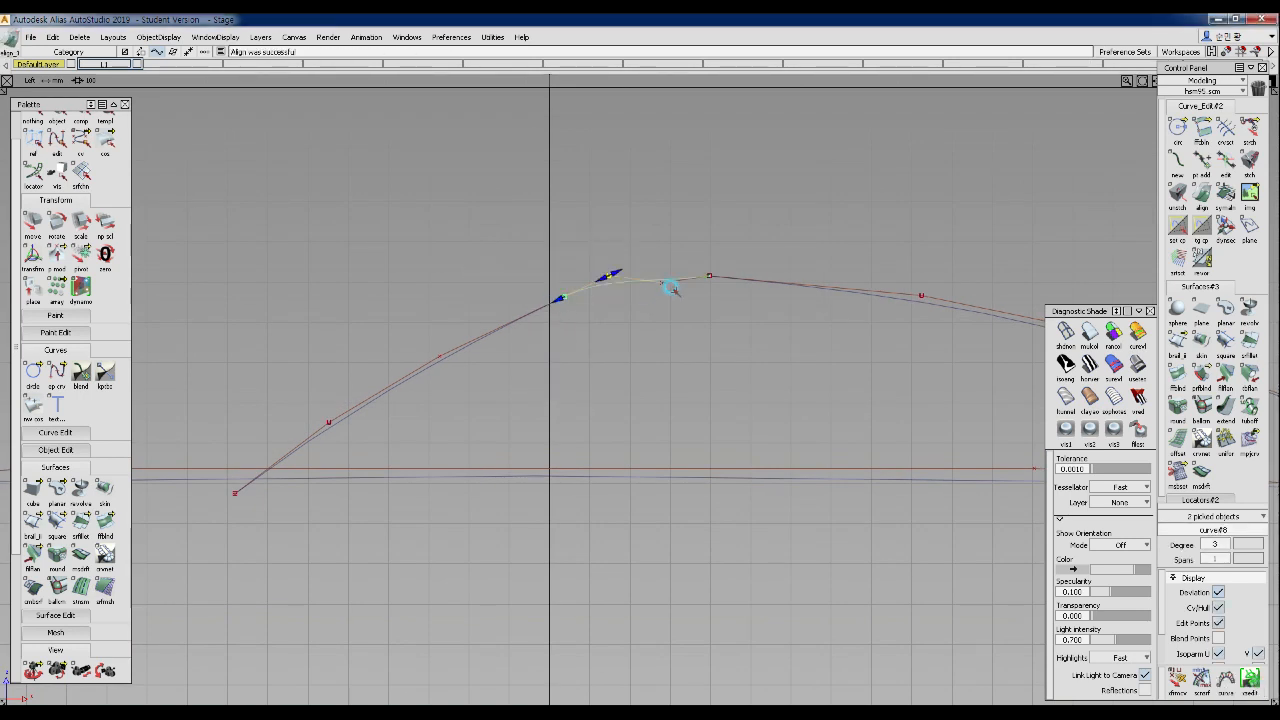
pyautogui.click(702, 279)
# - Pick the bridging curve between the windshield and the roof and delete it
pyautogui.keyDown('ctrl'); pyautogui.keyDown('shift'); pyautogui.moveTo(631, 266); pyautogui.dragTo(629, 273); pyautogui.keyUp('shift'); pyautogui.keyUp('ctrl')
pyautogui.click(629, 275)
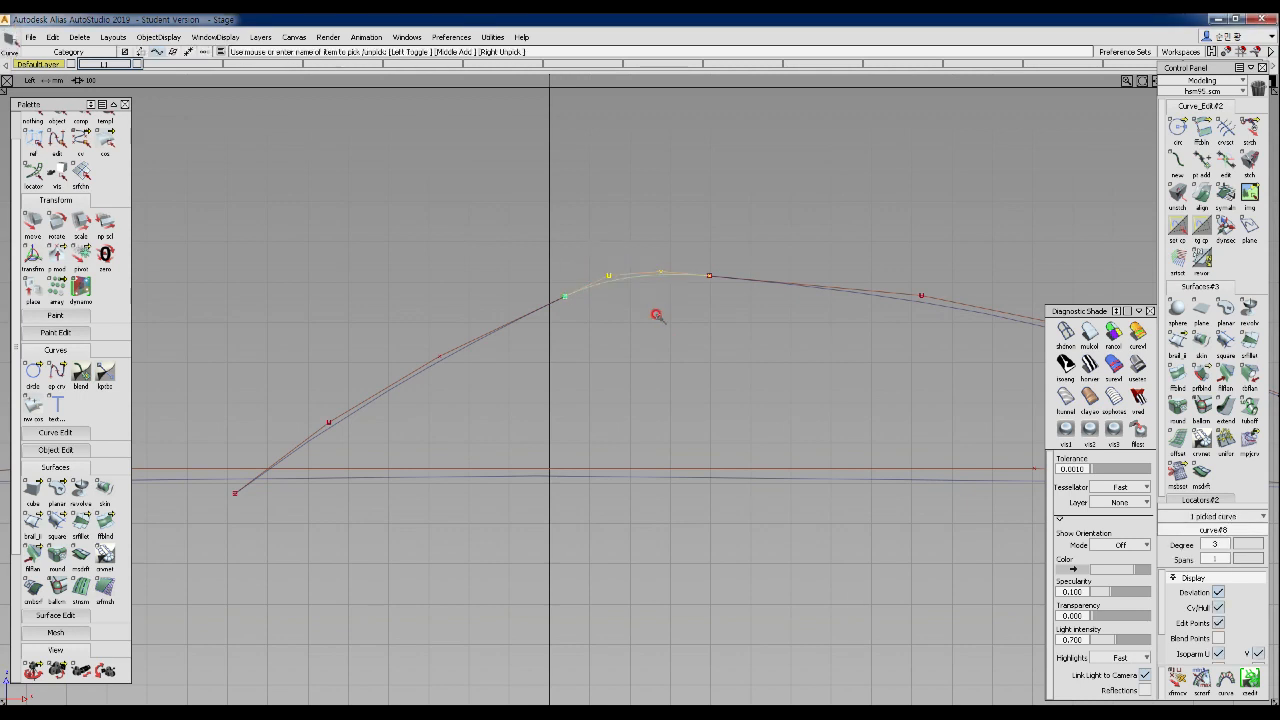
pyautogui.press('Delete')
pyautogui.click(571, 404)
# - Draw a straight edit-point curve from the windshield's upper end to the roof curve's front end
pyautogui.keyDown('ctrl'); pyautogui.keyDown('shift'); pyautogui.moveTo(646, 221); pyautogui.dragTo(588, 225); pyautogui.keyUp('shift'); pyautogui.keyUp('ctrl')
pyautogui.click(565, 297)
pyautogui.click(680, 280)
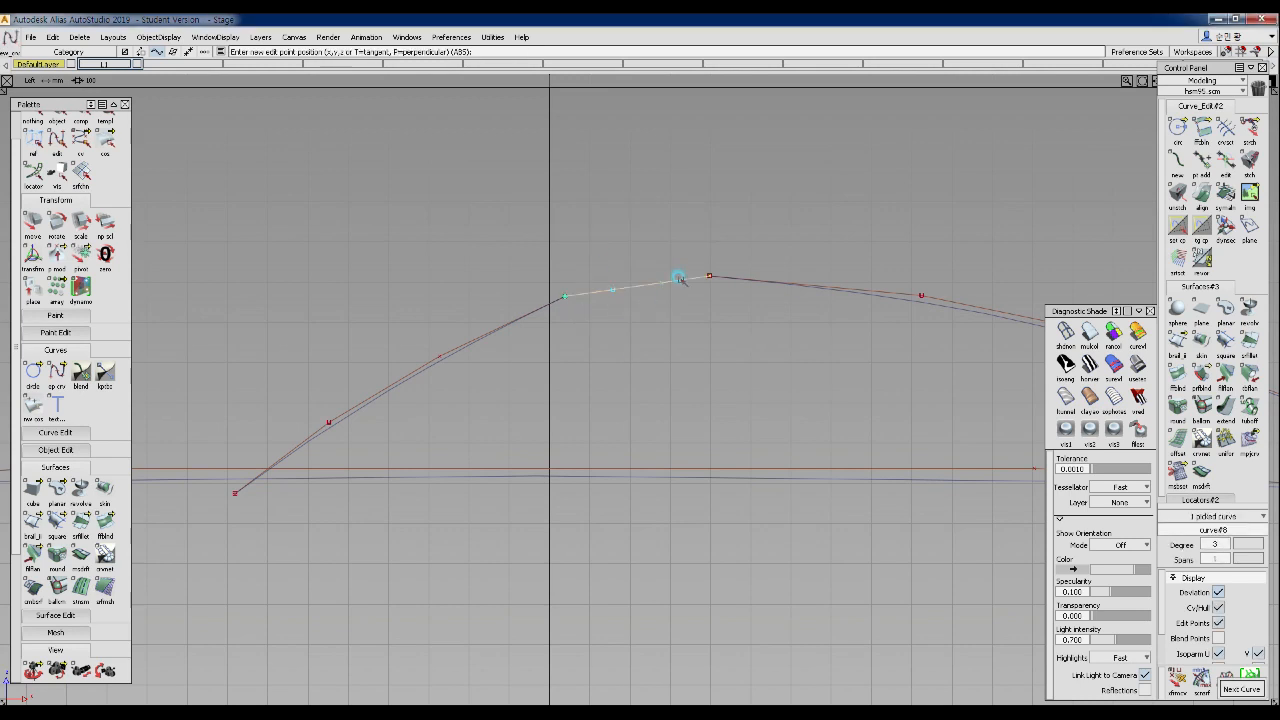
# - Set the continuity in the Align options to G1 and close the options
pyautogui.click(62, 450)
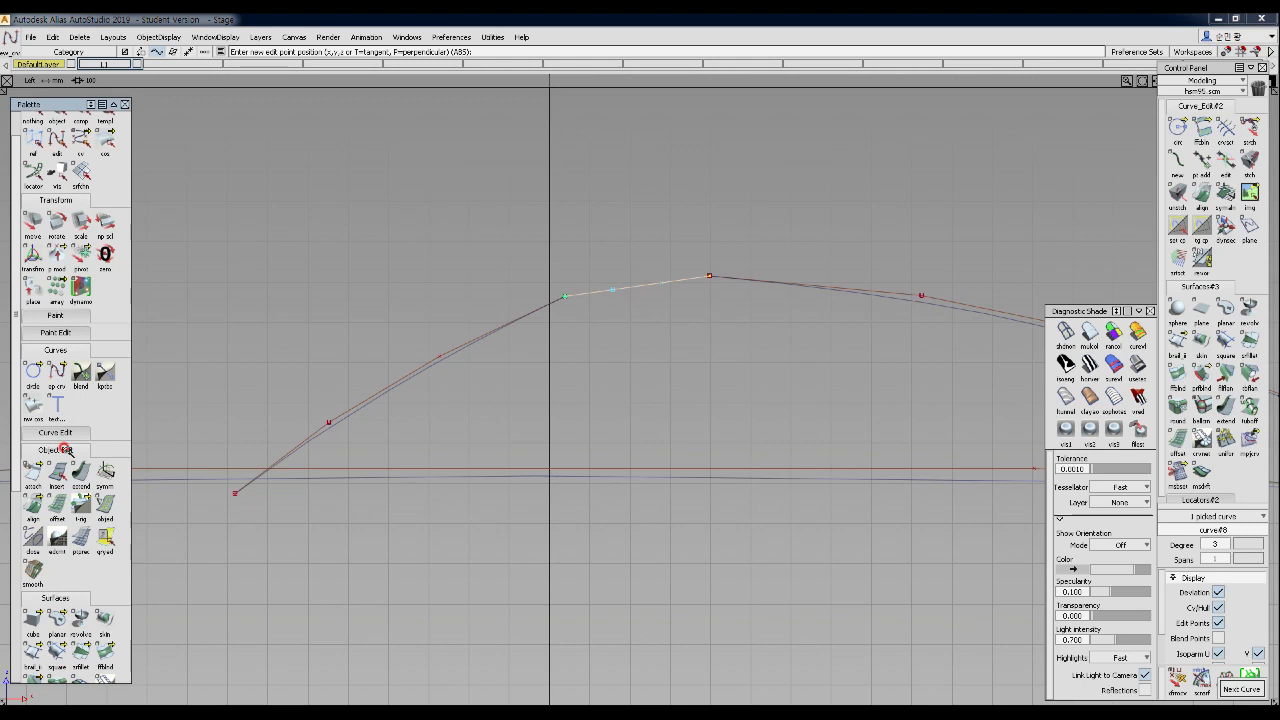
pyautogui.click(33, 505)
pyautogui.doubleClick(33, 505)
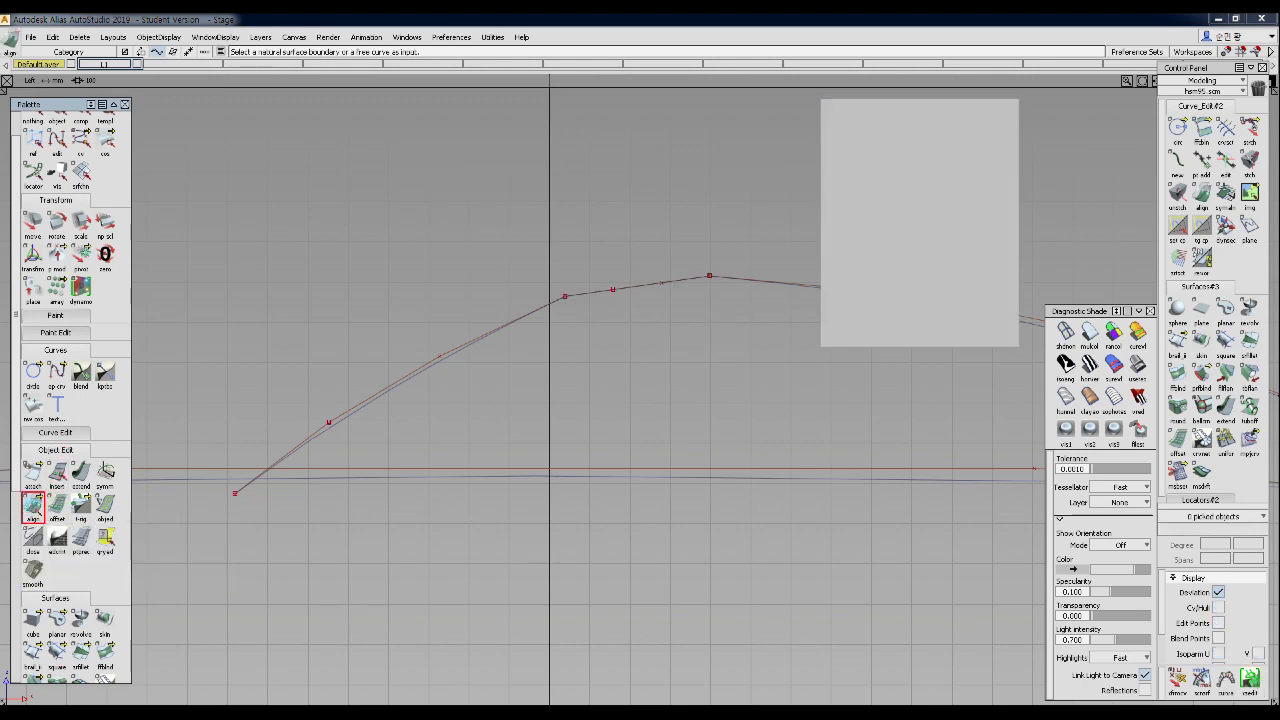
pyautogui.click(951, 133)
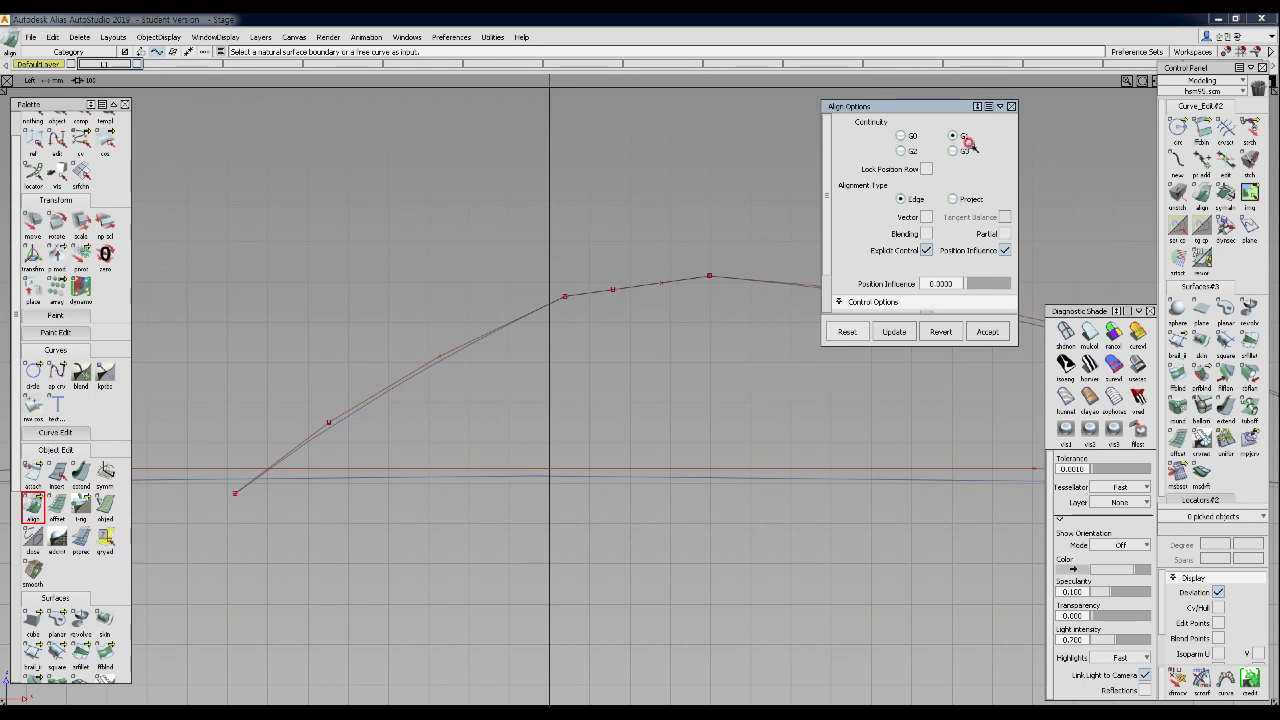
pyautogui.click(1011, 105)
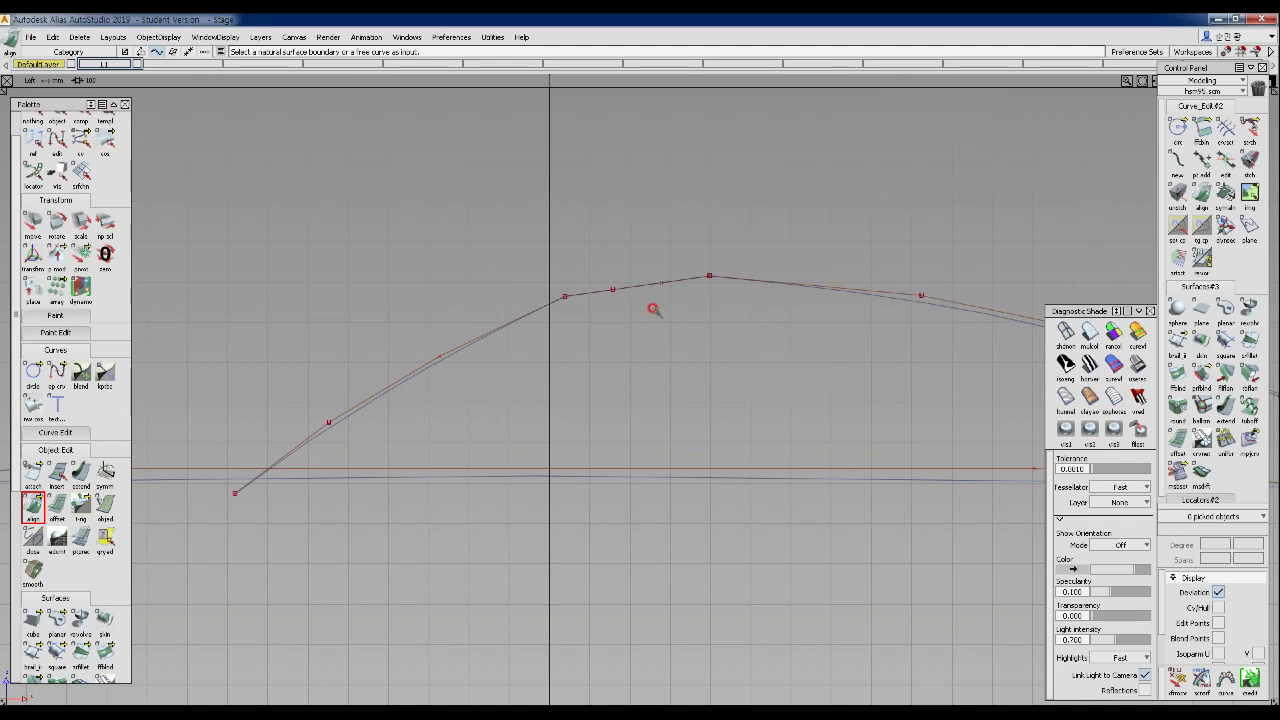
# - Align the bridging curve's front end to the windshield curve and its rear end to the roof curve
pyautogui.keyDown('ctrl'); pyautogui.keyDown('shift'); pyautogui.moveTo(588, 257); pyautogui.dragTo(584, 325); pyautogui.keyUp('shift'); pyautogui.keyUp('ctrl')
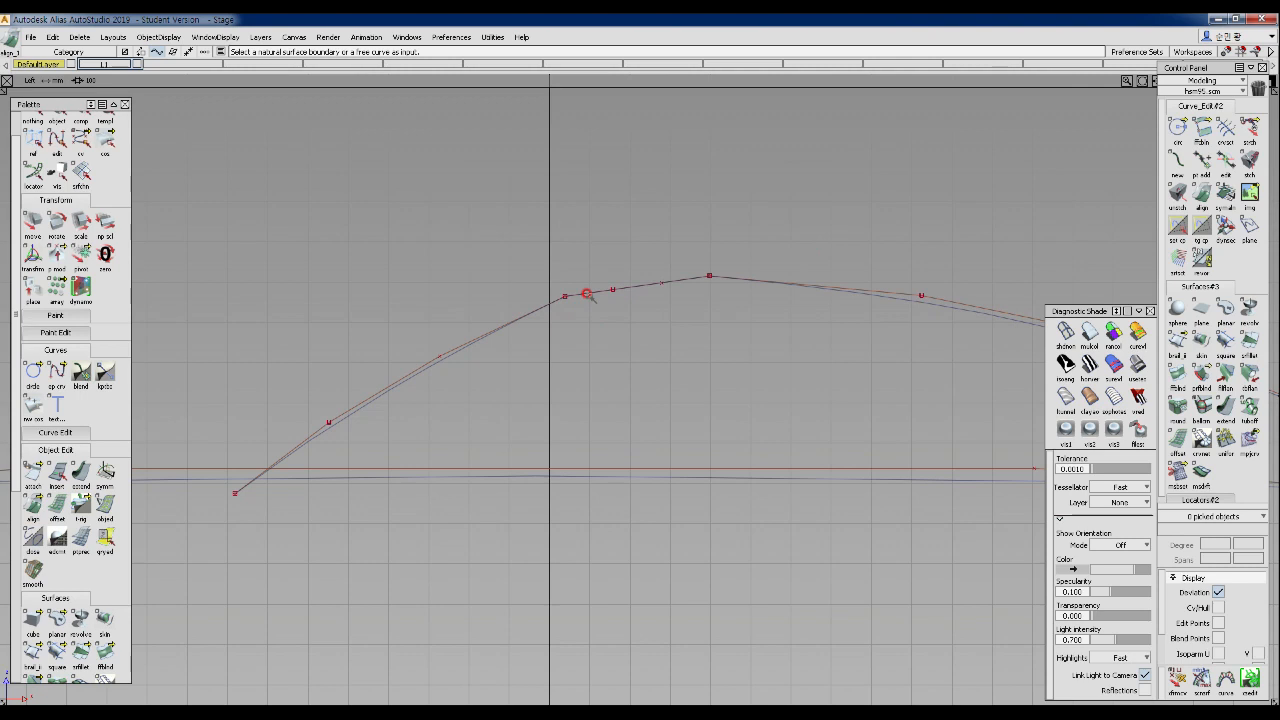
pyautogui.click(582, 296)
pyautogui.click(545, 307)
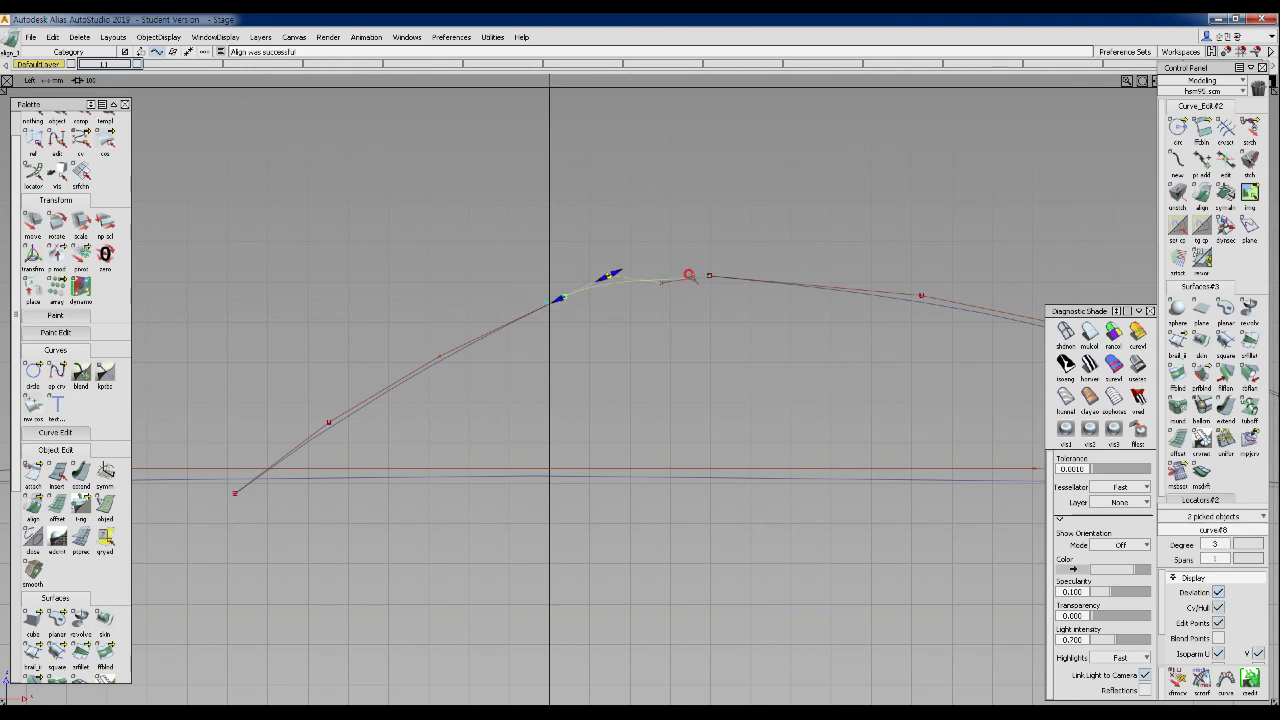
pyautogui.click(688, 274)
pyautogui.click(736, 276)
# - Pick the roof curve's second CV and nudge it slightly down
pyautogui.keyDown('ctrl'); pyautogui.keyDown('shift'); pyautogui.moveTo(714, 307); pyautogui.dragTo(689, 267); pyautogui.keyUp('shift'); pyautogui.keyUp('ctrl')
pyautogui.keyDown('ctrl'); pyautogui.keyDown('shift'); pyautogui.moveTo(577, 260); pyautogui.dragTo(680, 300); pyautogui.keyUp('shift'); pyautogui.keyUp('ctrl')
pyautogui.moveTo(680, 380)
pyautogui.keyDown('ctrl'); pyautogui.keyDown('shift'); pyautogui.mouseDown()
pyautogui.moveTo(677, 337)
pyautogui.moveTo(651, 326)
pyautogui.moveTo(664, 325)
pyautogui.moveTo(676, 362)
pyautogui.mouseUp(); pyautogui.keyUp('shift'); pyautogui.keyUp('ctrl')
pyautogui.moveTo(880, 272); pyautogui.dragTo(955, 306)
pyautogui.moveTo(881, 371); pyautogui.dragTo(866, 312)
pyautogui.moveTo(877, 371); pyautogui.dragTo(876, 344)
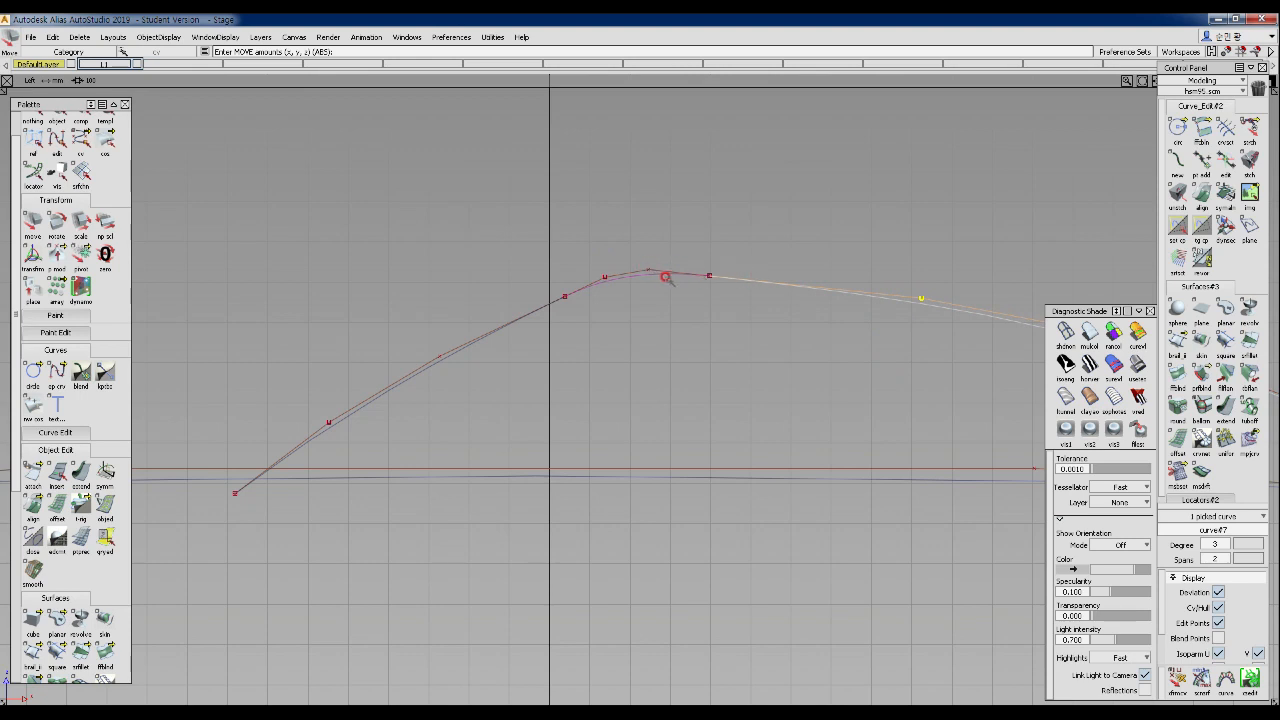
# - Nudge the windshield's third CV up, and move both of its inner CVs up the slope toward the upper end
pyautogui.keyDown('ctrl'); pyautogui.keyDown('shift'); pyautogui.moveTo(694, 293); pyautogui.dragTo(697, 328); pyautogui.keyUp('shift'); pyautogui.keyUp('ctrl')
pyautogui.keyDown('ctrl'); pyautogui.keyDown('shift'); pyautogui.moveTo(400, 331); pyautogui.dragTo(475, 378); pyautogui.keyUp('shift'); pyautogui.keyUp('ctrl')
pyautogui.keyDown('ctrl'); pyautogui.keyDown('shift'); pyautogui.moveTo(520, 420); pyautogui.dragTo(518, 371); pyautogui.keyUp('shift'); pyautogui.keyUp('ctrl')
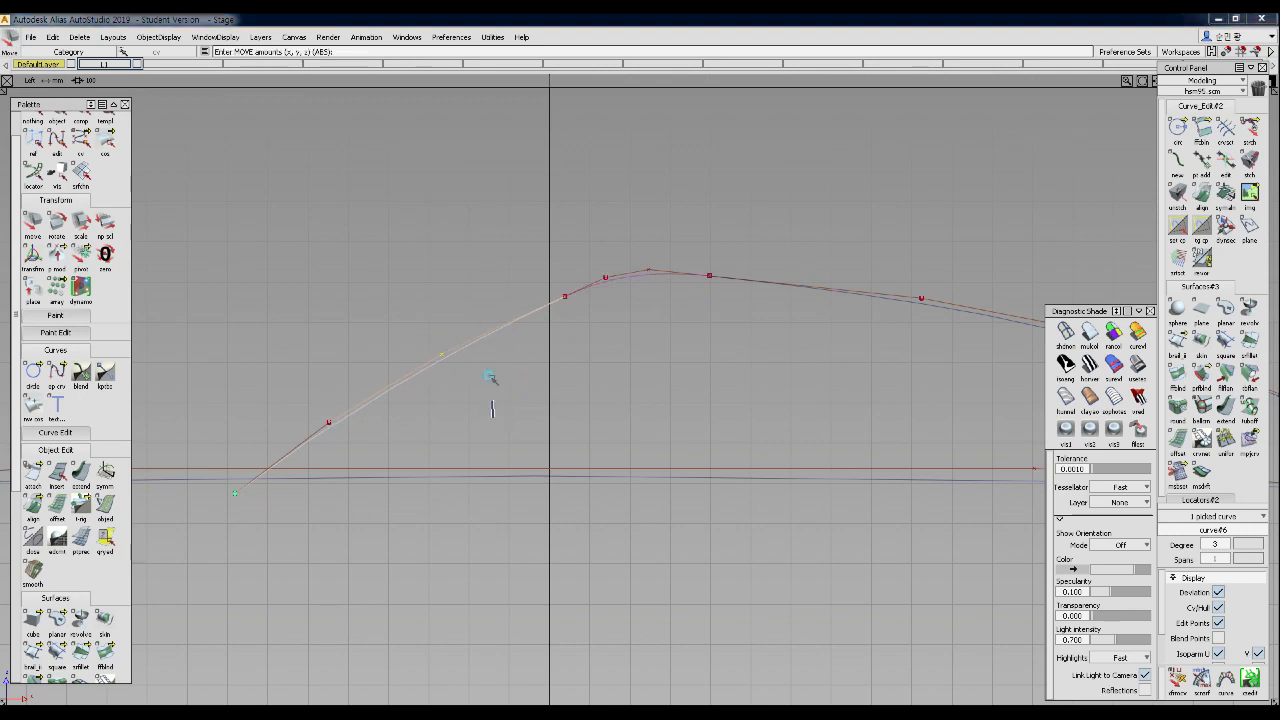
pyautogui.keyDown('ctrl'); pyautogui.keyDown('shift'); pyautogui.moveTo(310, 380); pyautogui.dragTo(358, 373); pyautogui.keyUp('shift'); pyautogui.keyUp('ctrl')
pyautogui.moveTo(277, 323); pyautogui.dragTo(497, 437)
pyautogui.moveTo(509, 394); pyautogui.dragTo(629, 326)
# - Pick the roof curve's inner CVs and move them forward toward its front end
pyautogui.keyDown('alt'); pyautogui.keyDown('shift'); pyautogui.moveTo(777, 329); pyautogui.dragTo(651, 360, button='middle'); pyautogui.keyUp('shift'); pyautogui.keyUp('alt')
pyautogui.moveTo(623, 271); pyautogui.dragTo(822, 377)
pyautogui.keyDown('ctrl'); pyautogui.keyDown('shift'); pyautogui.moveTo(543, 330); pyautogui.dragTo(545, 298); pyautogui.keyUp('shift'); pyautogui.keyUp('ctrl')
pyautogui.keyDown('ctrl'); pyautogui.keyDown('shift'); pyautogui.moveTo(457, 297); pyautogui.dragTo(706, 364); pyautogui.keyUp('shift'); pyautogui.keyUp('ctrl')
pyautogui.keyDown('ctrl'); pyautogui.keyDown('shift'); pyautogui.moveTo(688, 400); pyautogui.dragTo(687, 358, button='middle'); pyautogui.keyUp('shift'); pyautogui.keyUp('ctrl')
pyautogui.moveTo(673, 353); pyautogui.dragTo(672, 353, button='right')
# - Pick the bridging curve's CV nearest the roof, nudge it slightly, and clear the pick
pyautogui.keyDown('ctrl'); pyautogui.keyDown('shift'); pyautogui.moveTo(583, 382); pyautogui.dragTo(582, 347); pyautogui.keyUp('shift'); pyautogui.keyUp('ctrl')
pyautogui.keyDown('ctrl'); pyautogui.keyDown('shift'); pyautogui.moveTo(489, 297); pyautogui.dragTo(566, 325); pyautogui.keyUp('shift'); pyautogui.keyUp('ctrl')
pyautogui.keyDown('ctrl'); pyautogui.keyDown('shift'); pyautogui.moveTo(611, 393); pyautogui.dragTo(609, 359, button='middle'); pyautogui.keyUp('shift'); pyautogui.keyUp('ctrl')
pyautogui.moveTo(607, 360); pyautogui.dragTo(608, 357, button='right')
pyautogui.keyDown('ctrl'); pyautogui.keyDown('shift'); pyautogui.moveTo(547, 386); pyautogui.dragTo(541, 316); pyautogui.keyUp('shift'); pyautogui.keyUp('ctrl')
# - Pick the bridging curve's CV nearest the windshield and move it slightly rearward and up
pyautogui.keyDown('alt'); pyautogui.keyDown('shift'); pyautogui.moveTo(518, 310); pyautogui.dragTo(534, 285, button='right'); pyautogui.keyUp('shift'); pyautogui.keyUp('alt')
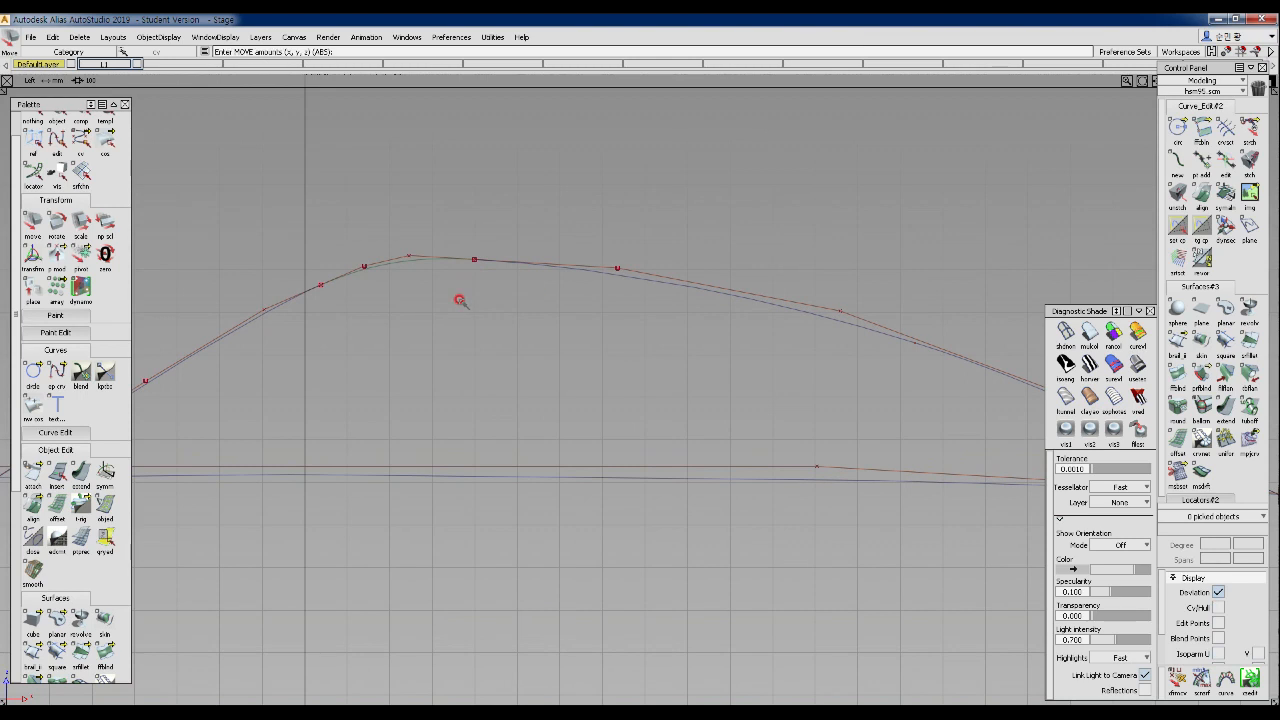
pyautogui.keyDown('alt'); pyautogui.keyDown('shift'); pyautogui.moveTo(437, 328); pyautogui.dragTo(529, 363, button='middle'); pyautogui.keyUp('shift'); pyautogui.keyUp('alt')
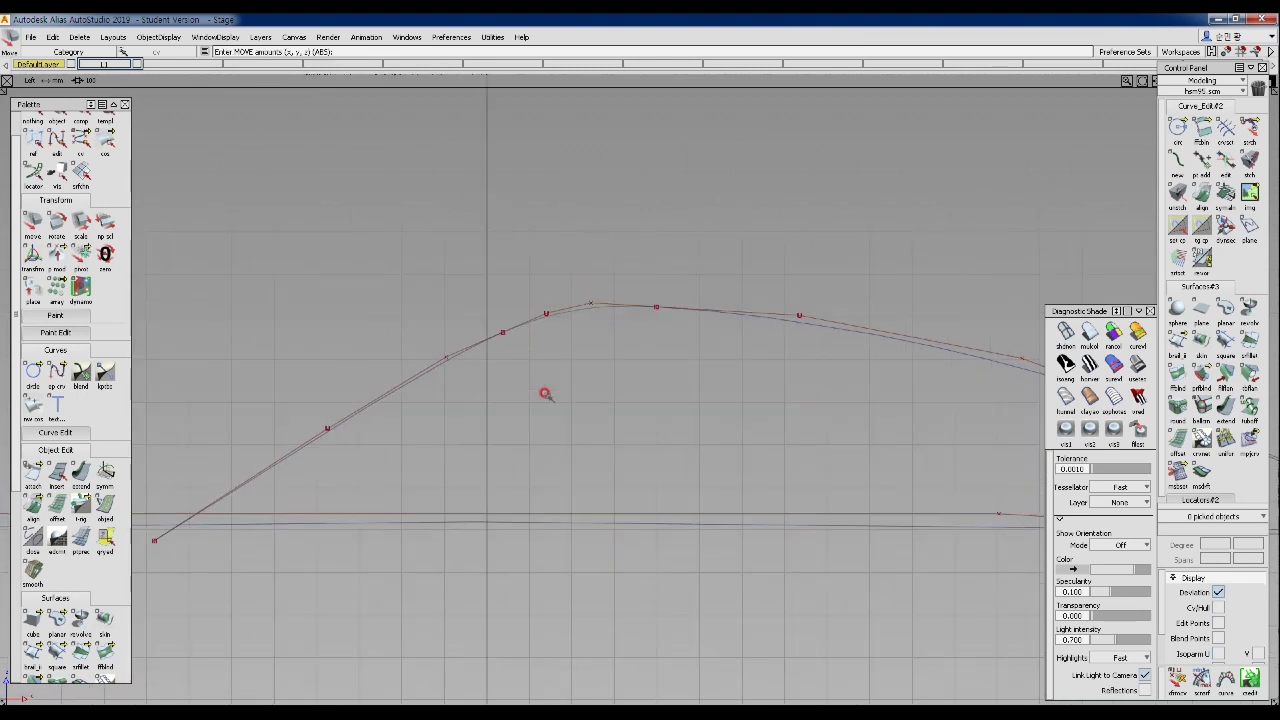
pyautogui.moveTo(520, 288); pyautogui.dragTo(613, 360)
pyautogui.hotkey('ctrl', 'shift', 'n')
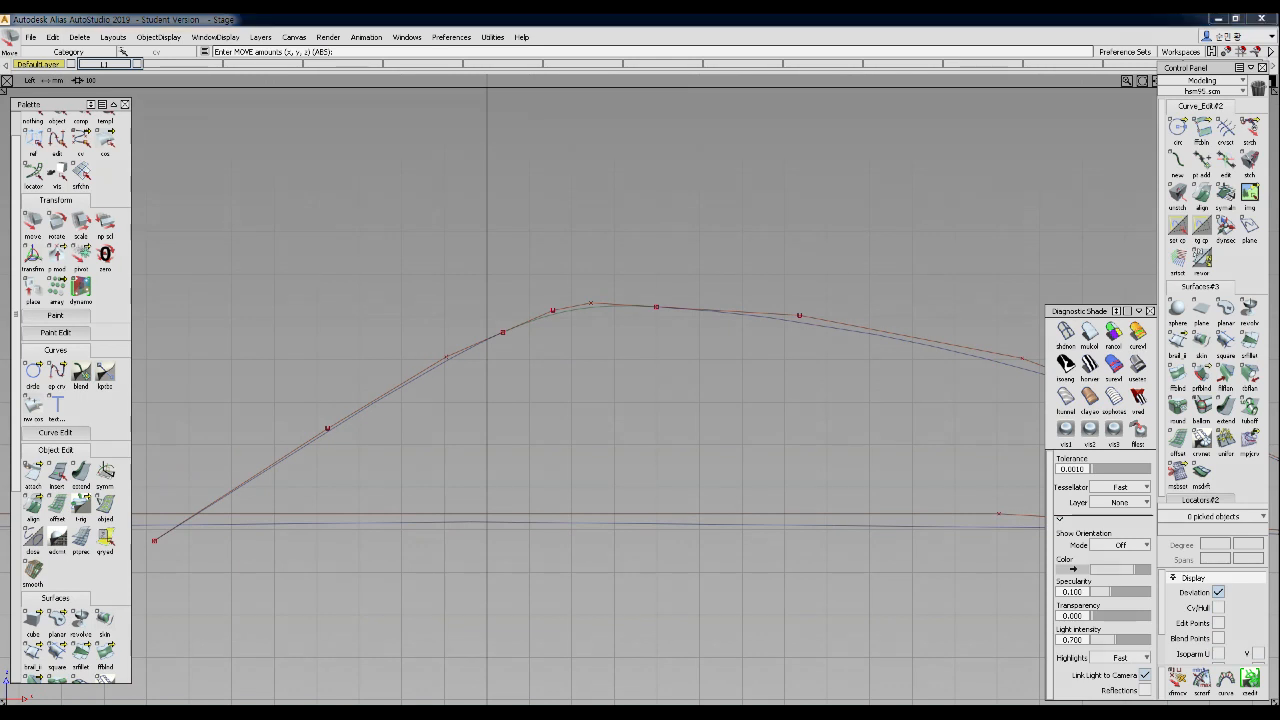
pyautogui.moveTo(156, 539)
pyautogui.mouseDown()
pyautogui.moveTo(206, 480)
pyautogui.moveTo(335, 422)
pyautogui.moveTo(440, 351)
pyautogui.moveTo(571, 294)
pyautogui.moveTo(588, 301)
pyautogui.moveTo(563, 266)
pyautogui.mouseUp()
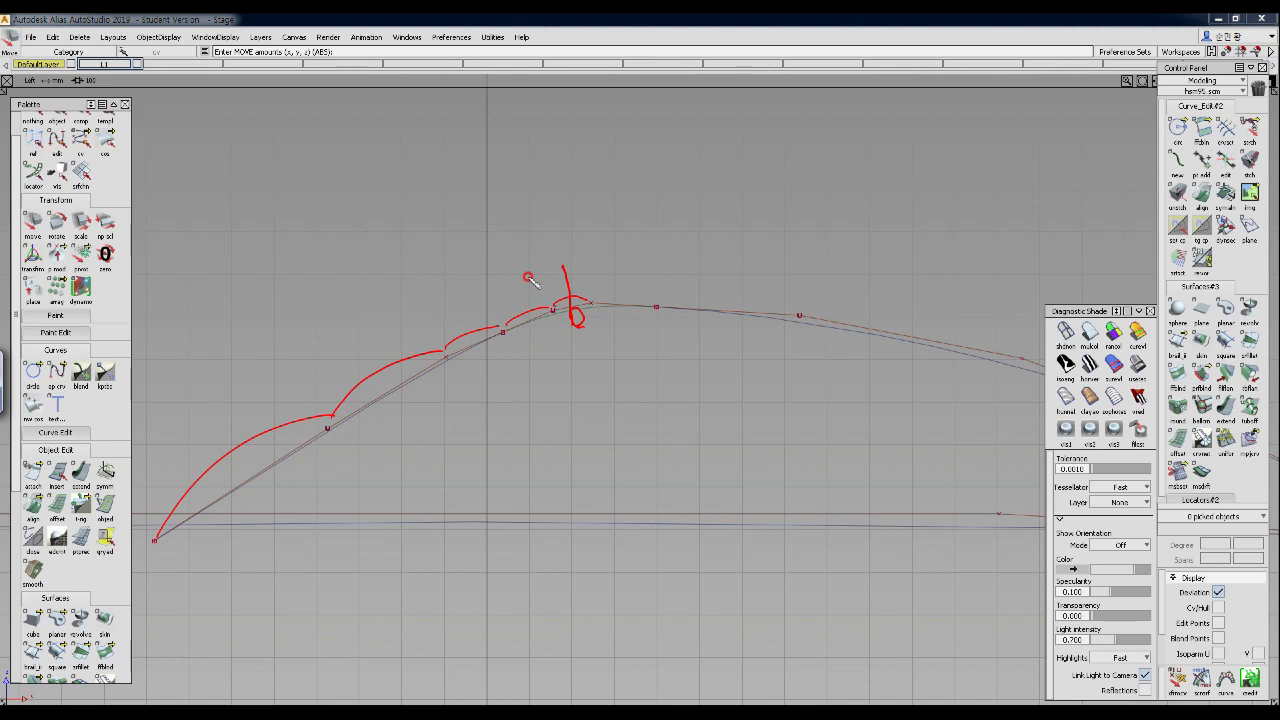
pyautogui.moveTo(663, 302)
pyautogui.mouseDown()
pyautogui.moveTo(766, 289)
pyautogui.moveTo(886, 300)
pyautogui.moveTo(1002, 352)
pyautogui.mouseUp()
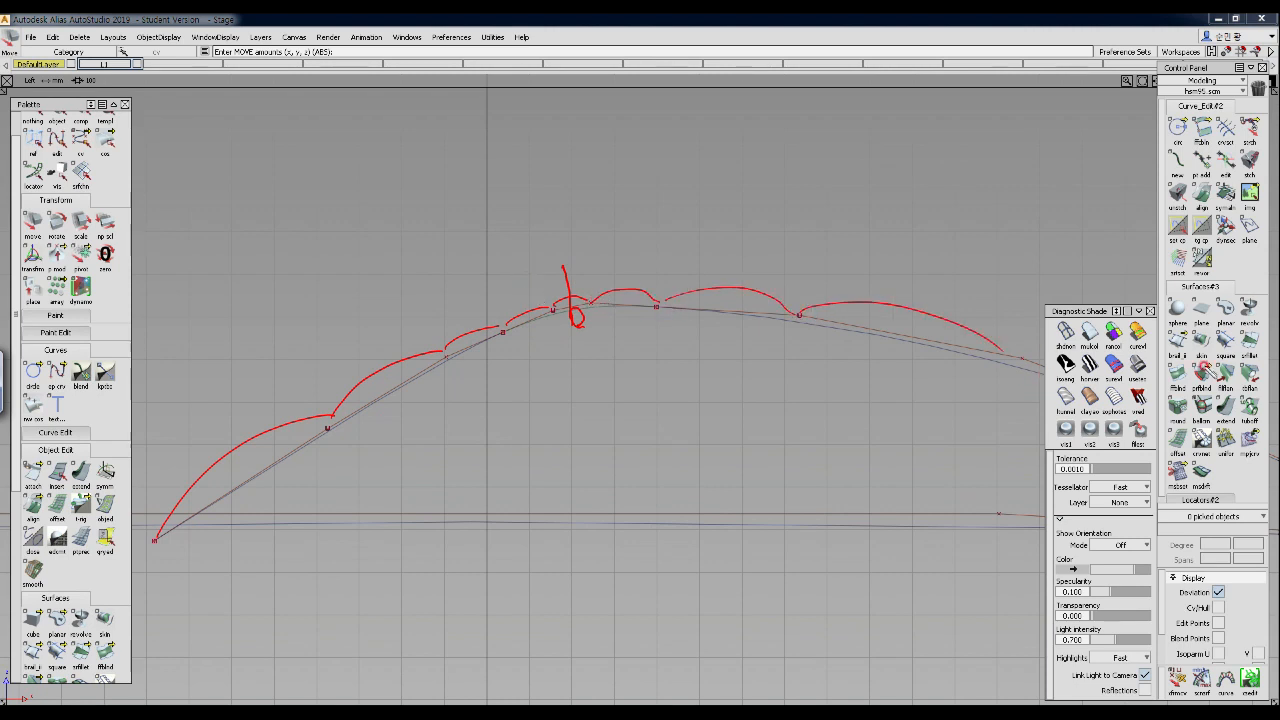
pyautogui.press('Escape')
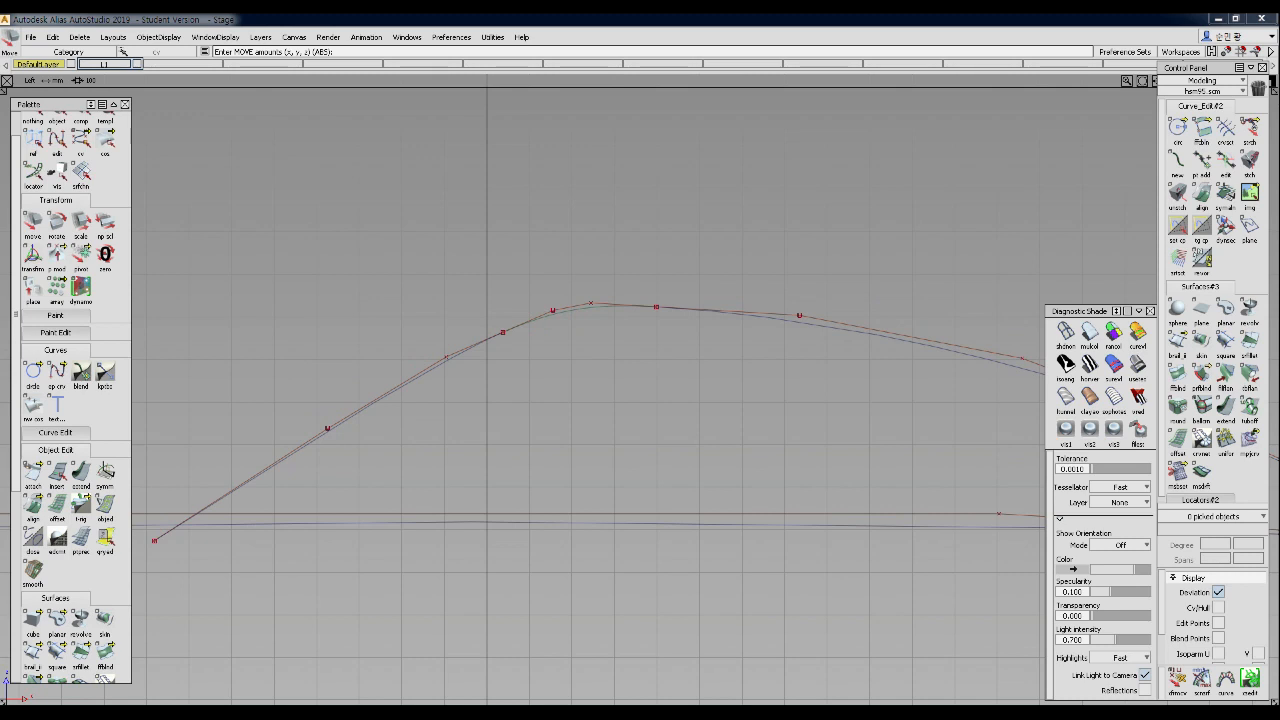
# - Pick the shared end CVs where the bridging curve meets the roof and nudge them slightly up
pyautogui.click(652, 298)
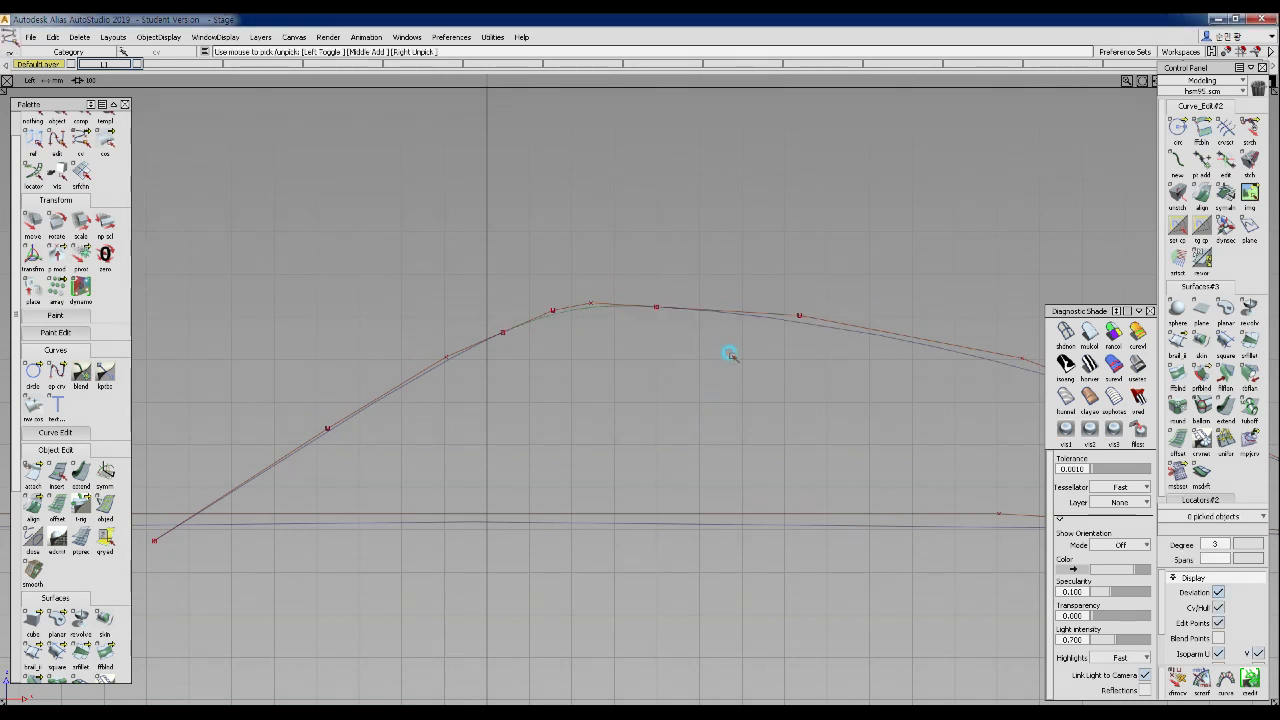
pyautogui.keyDown('ctrl'); pyautogui.keyDown('shift'); pyautogui.moveTo(716, 392); pyautogui.dragTo(720, 356); pyautogui.keyUp('shift'); pyautogui.keyUp('ctrl')
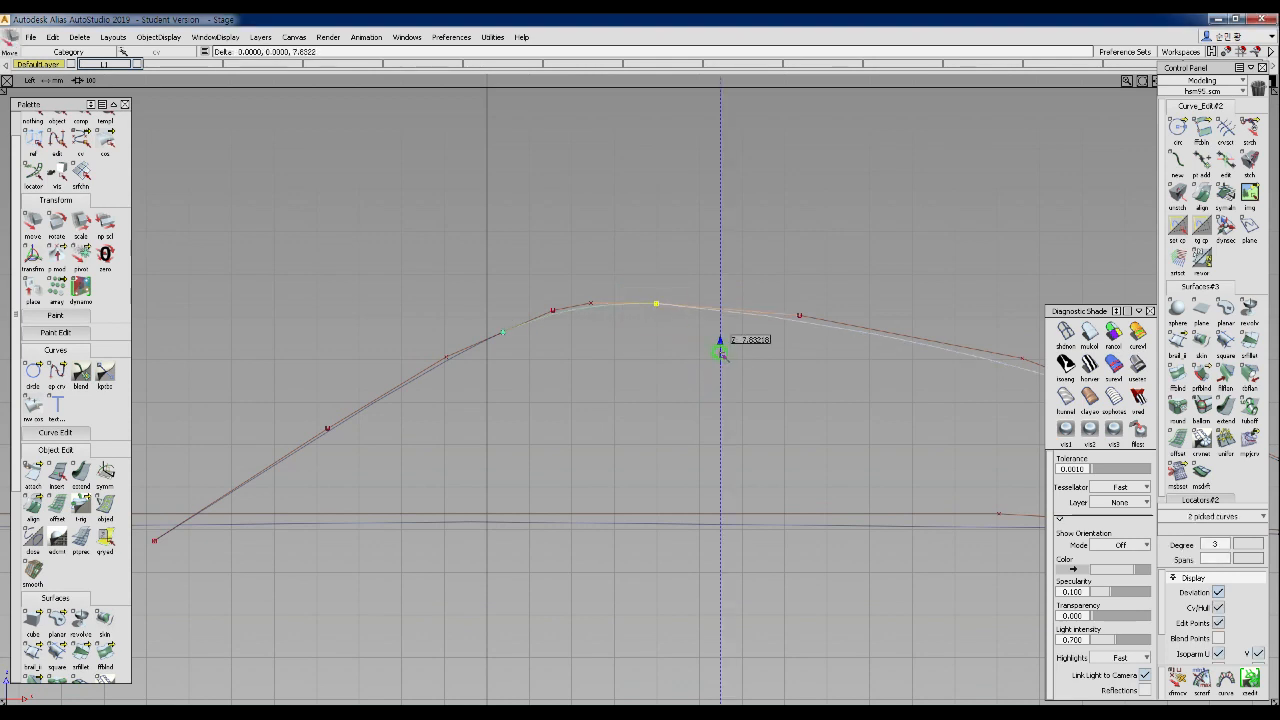
pyautogui.moveTo(719, 354); pyautogui.dragTo(714, 354, button='middle')
# - Adjust the CVs around the windshield's upper end, nudging the shared end CVs where it meets the bridging curve
pyautogui.click(556, 343)
pyautogui.moveTo(417, 337); pyautogui.dragTo(468, 378)
pyautogui.moveTo(600, 369); pyautogui.dragTo(527, 354)
pyautogui.keyDown('ctrl'); pyautogui.keyDown('shift'); pyautogui.moveTo(551, 369); pyautogui.dragTo(539, 300, button='middle'); pyautogui.keyUp('shift'); pyautogui.keyUp('ctrl')
pyautogui.moveTo(612, 378); pyautogui.dragTo(610, 374, button='right')
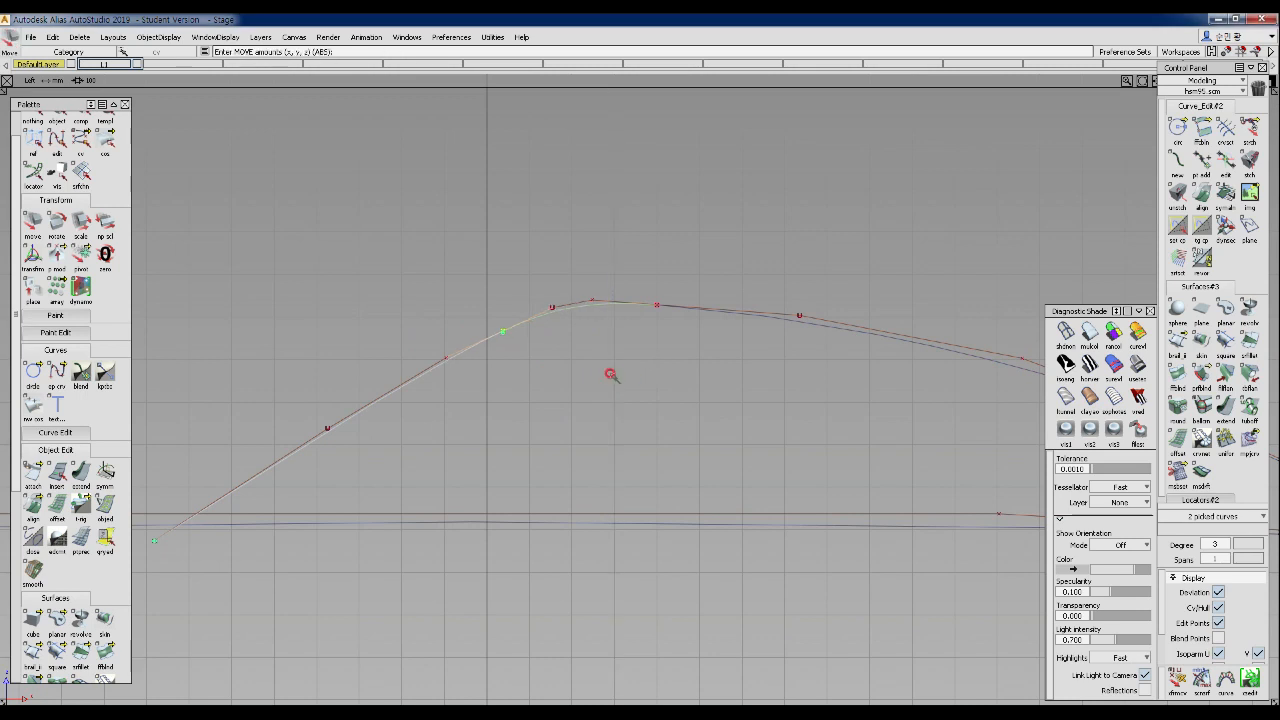
# - Pick all seven car profile curves, duplicate them, and offset the duplicates sideways from the centre plane
pyautogui.keyDown('alt'); pyautogui.keyDown('shift'); pyautogui.moveTo(691, 329); pyautogui.dragTo(697, 451); pyautogui.keyUp('shift'); pyautogui.keyUp('alt')
pyautogui.keyDown('alt'); pyautogui.keyDown('shift'); pyautogui.moveTo(697, 451); pyautogui.dragTo(712, 396, button='middle'); pyautogui.keyUp('shift'); pyautogui.keyUp('alt')
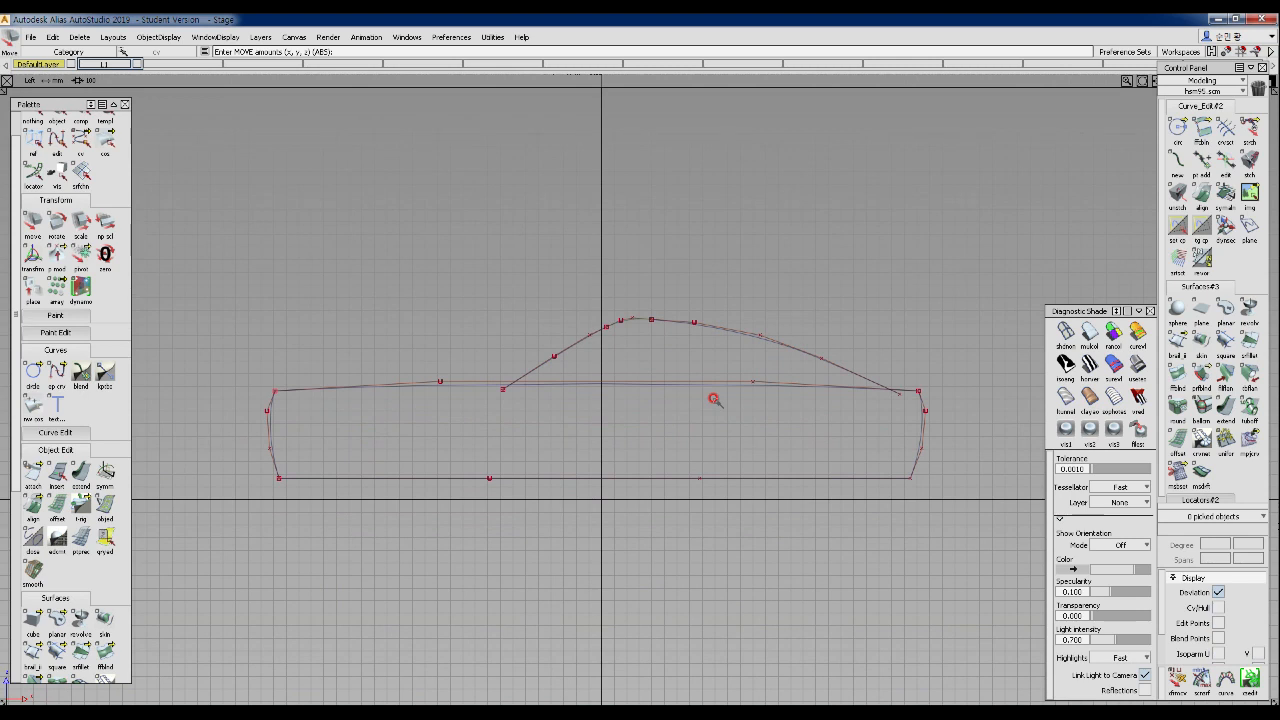
pyautogui.moveTo(234, 272); pyautogui.dragTo(968, 545)
pyautogui.keyDown('ctrl'); pyautogui.keyDown('shift'); pyautogui.moveTo(537, 224); pyautogui.dragTo(533, 279); pyautogui.keyUp('shift'); pyautogui.keyUp('ctrl')
pyautogui.keyDown('alt'); pyautogui.keyDown('shift'); pyautogui.moveTo(607, 284); pyautogui.dragTo(580, 326, button='right'); pyautogui.keyUp('shift'); pyautogui.keyUp('alt')
pyautogui.keyDown('alt'); pyautogui.keyDown('shift'); pyautogui.moveTo(580, 326); pyautogui.dragTo(570, 268, button='middle'); pyautogui.keyUp('shift'); pyautogui.keyUp('alt')
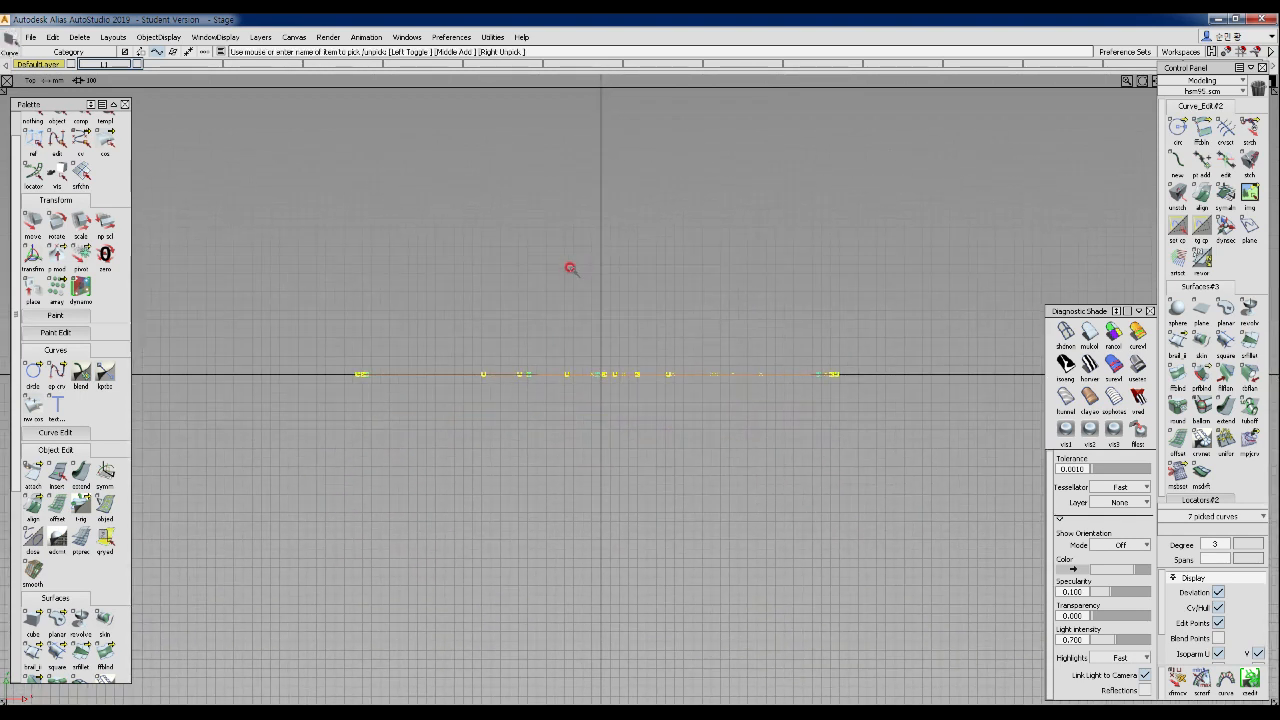
pyautogui.moveTo(674, 318)
pyautogui.keyDown('ctrl'); pyautogui.keyDown('shift'); pyautogui.mouseDown(button='right')
pyautogui.moveTo(683, 241)
pyautogui.moveTo(677, 330)
pyautogui.mouseUp(button='right'); pyautogui.keyUp('shift'); pyautogui.keyUp('ctrl')
pyautogui.press('F10')
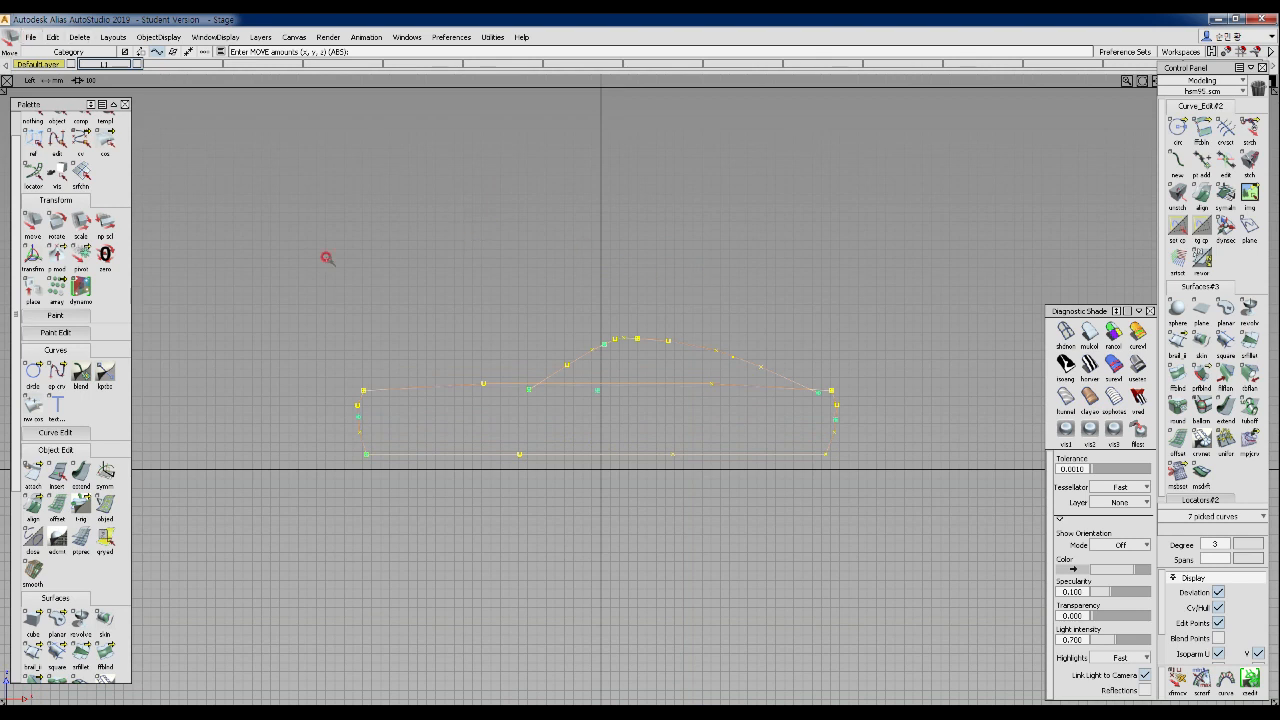
# - Switch to the perspective view and paste the copied profile curves onto the centre plane
pyautogui.press('F8')
pyautogui.keyDown('alt'); pyautogui.keyDown('shift'); pyautogui.moveTo(414, 363); pyautogui.dragTo(663, 351); pyautogui.keyUp('shift'); pyautogui.keyUp('alt')
pyautogui.keyDown('alt'); pyautogui.keyDown('shift'); pyautogui.moveTo(663, 351); pyautogui.dragTo(791, 601, button='right'); pyautogui.keyUp('shift'); pyautogui.keyUp('alt')
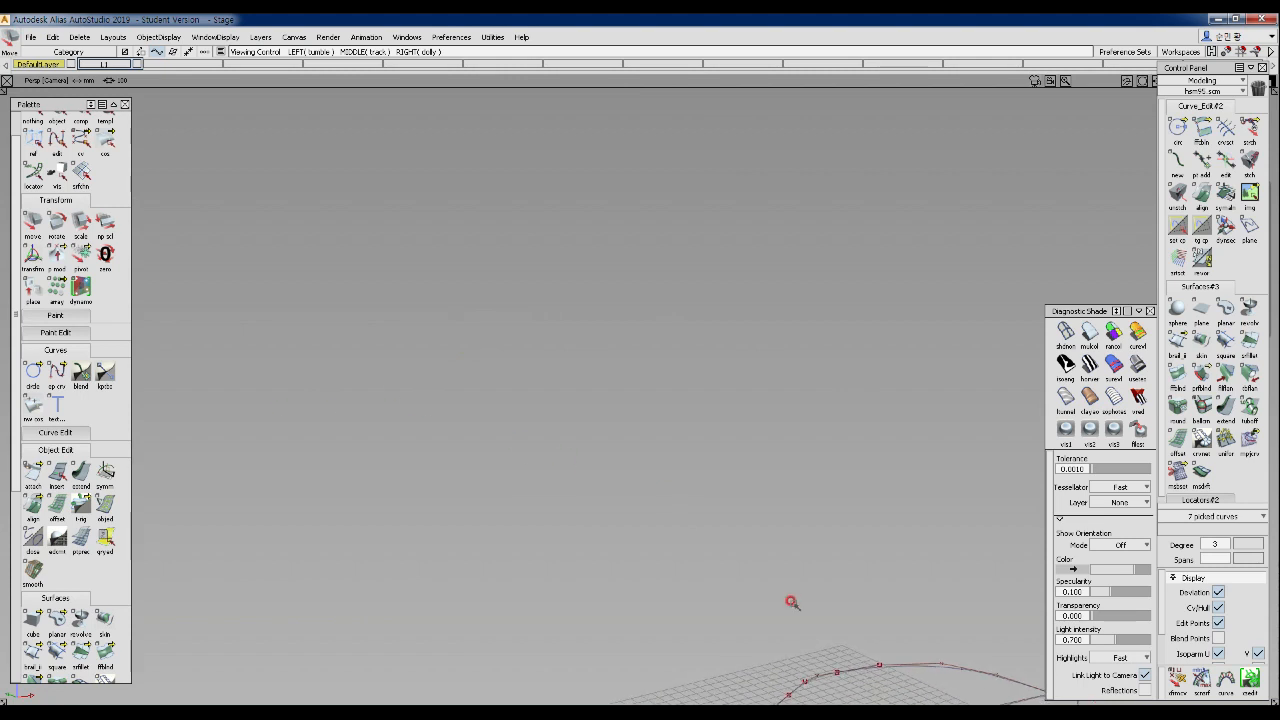
pyautogui.keyDown('alt'); pyautogui.keyDown('shift'); pyautogui.moveTo(823, 663); pyautogui.dragTo(414, 134, button='middle'); pyautogui.keyUp('shift'); pyautogui.keyUp('alt')
pyautogui.keyDown('alt'); pyautogui.keyDown('shift'); pyautogui.moveTo(414, 134); pyautogui.dragTo(896, 331); pyautogui.keyUp('shift'); pyautogui.keyUp('alt')
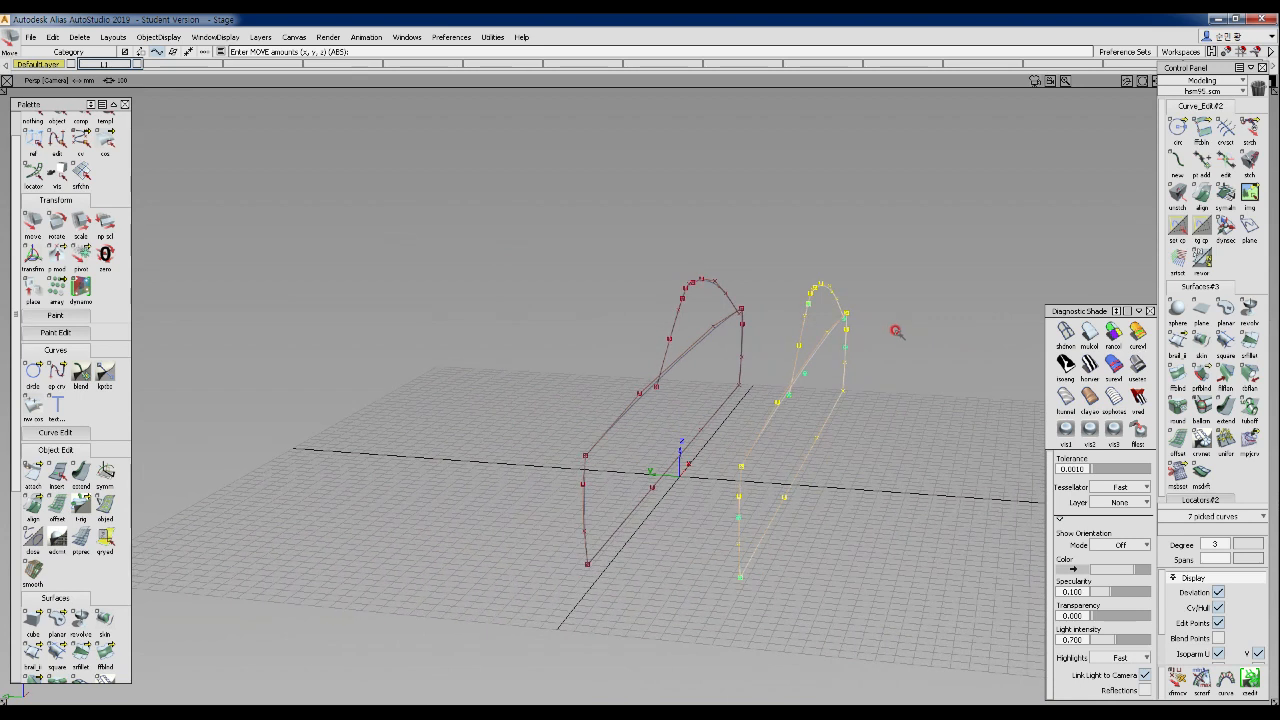
pyautogui.keyDown('alt'); pyautogui.keyDown('shift'); pyautogui.moveTo(825, 377); pyautogui.dragTo(787, 372); pyautogui.keyUp('shift'); pyautogui.keyUp('alt')
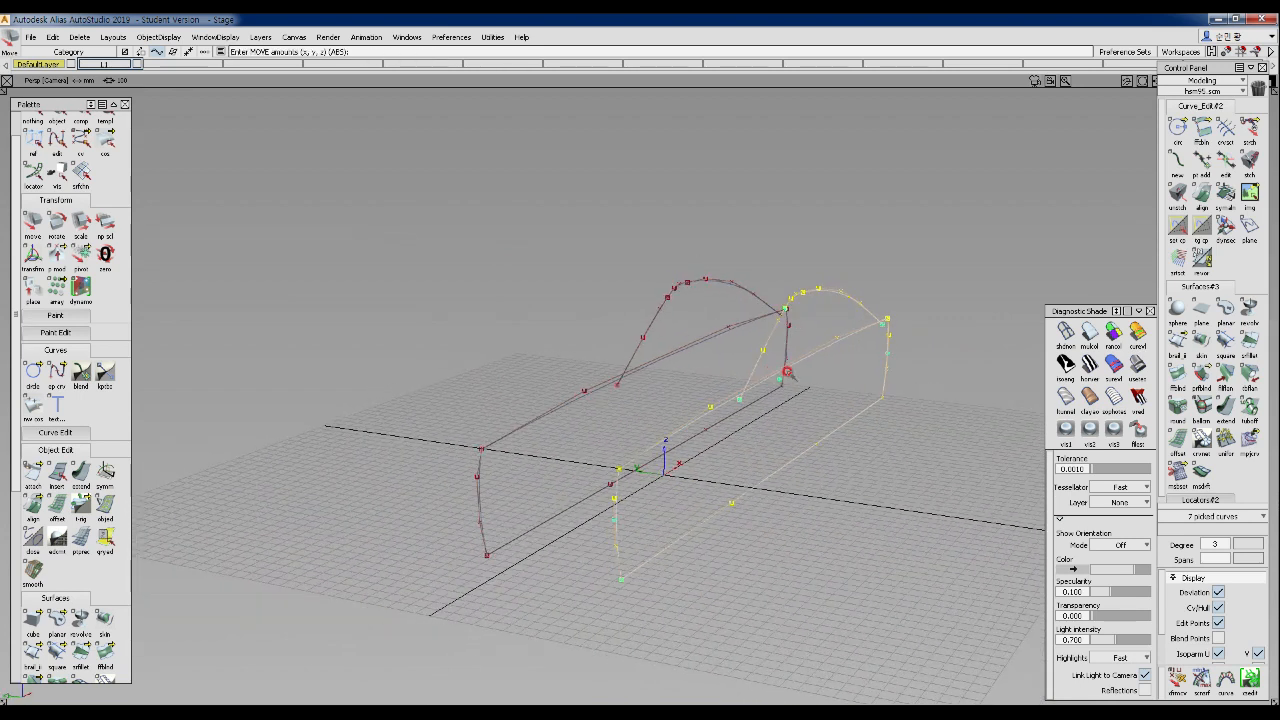
pyautogui.click(52, 37)
pyautogui.click(60, 133)
pyautogui.click(53, 37)
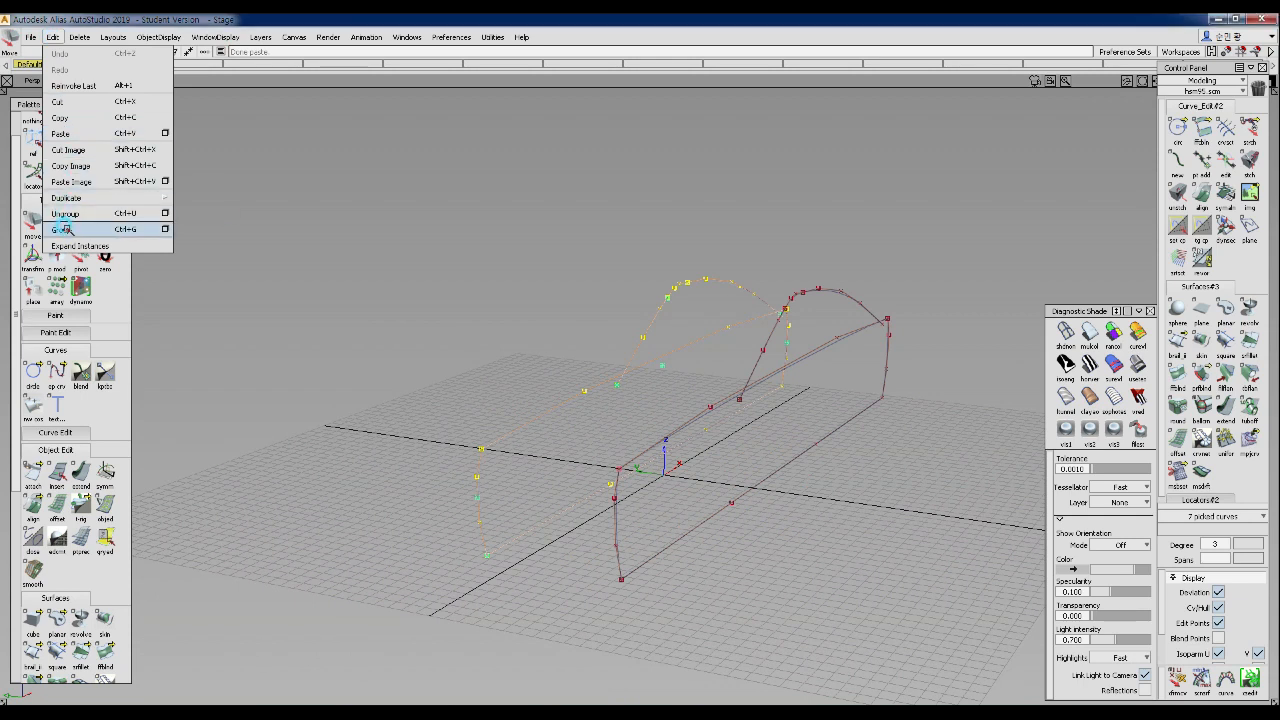
pyautogui.click(60, 133)
# - Pick the seven offset profile curves and group them
pyautogui.keyDown('alt'); pyautogui.keyDown('shift'); pyautogui.moveTo(394, 266); pyautogui.dragTo(560, 257); pyautogui.keyUp('shift'); pyautogui.keyUp('alt')
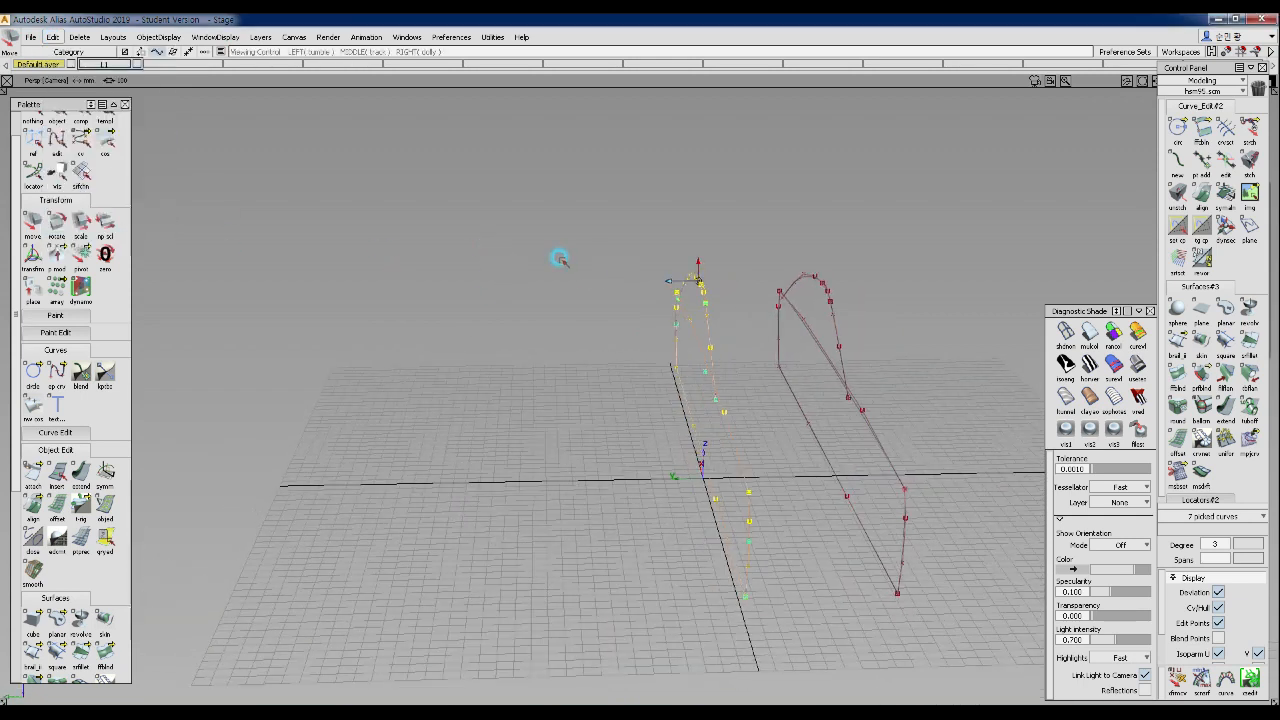
pyautogui.keyDown('alt'); pyautogui.keyDown('shift'); pyautogui.moveTo(503, 200); pyautogui.dragTo(689, 216); pyautogui.keyUp('shift'); pyautogui.keyUp('alt')
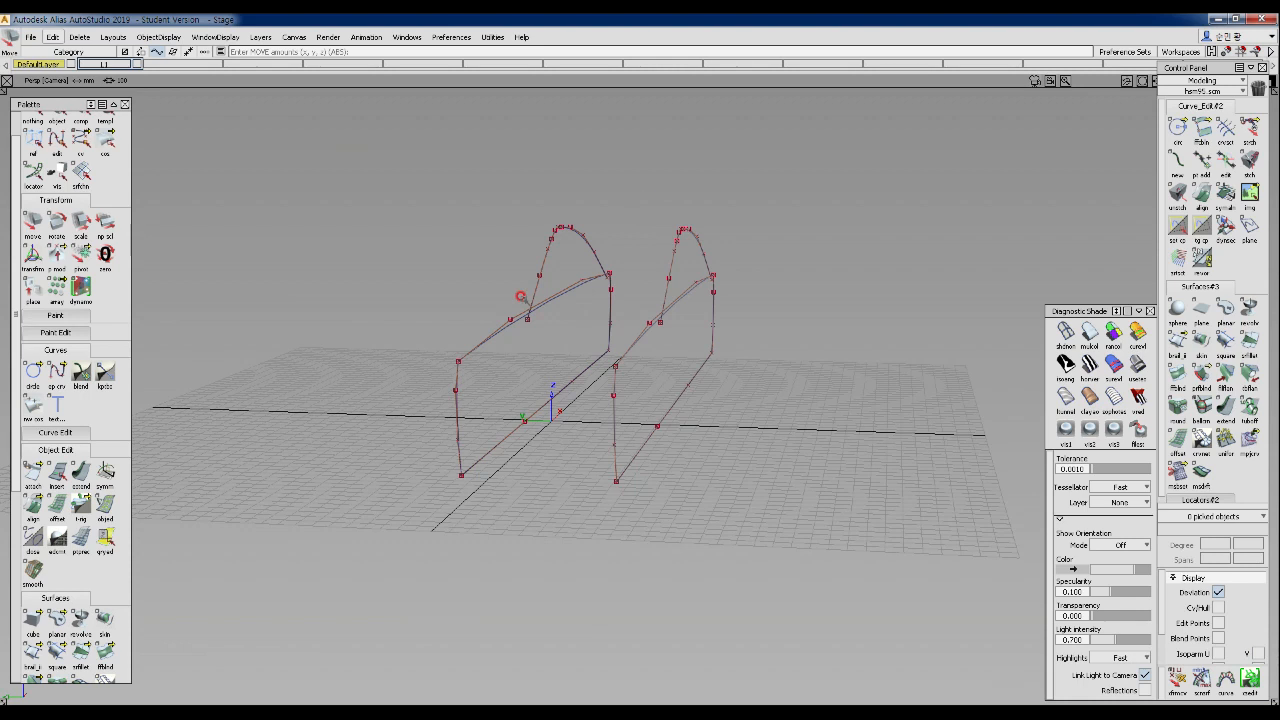
pyautogui.keyDown('alt'); pyautogui.keyDown('shift'); pyautogui.moveTo(535, 290); pyautogui.dragTo(625, 291); pyautogui.keyUp('shift'); pyautogui.keyUp('alt')
pyautogui.keyDown('ctrl'); pyautogui.keyDown('shift'); pyautogui.moveTo(700, 203); pyautogui.dragTo(288, 173); pyautogui.keyUp('shift'); pyautogui.keyUp('ctrl')
pyautogui.click(52, 37)
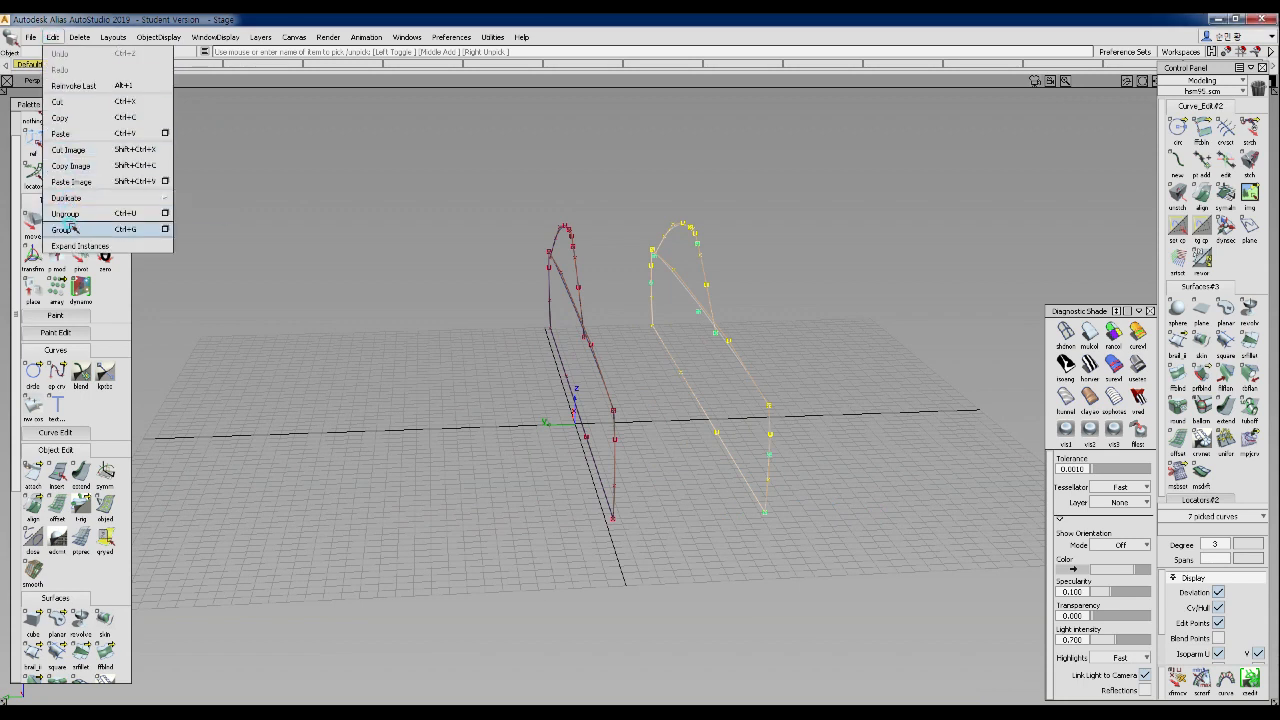
pyautogui.click(64, 230)
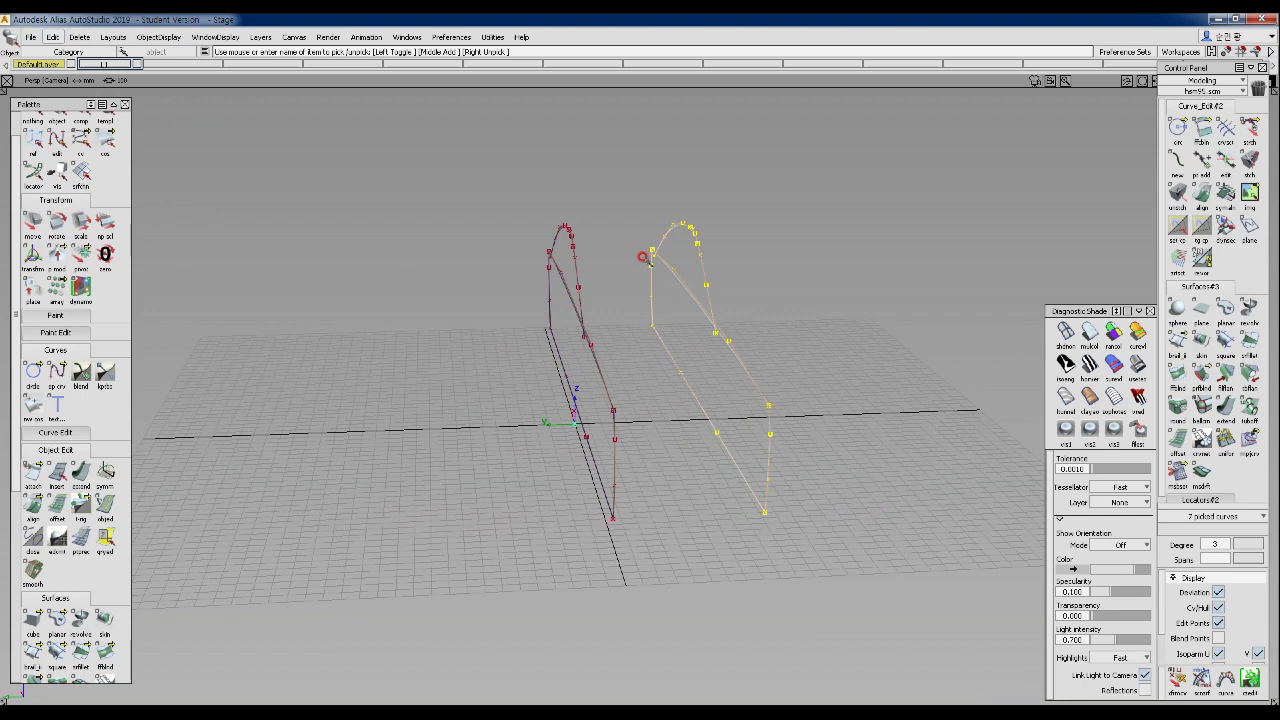
# - Pick the roof curve and the upper body curve individually within the grouped set, and clear the pick
pyautogui.keyDown('alt'); pyautogui.keyDown('shift'); pyautogui.moveTo(923, 400); pyautogui.dragTo(810, 446); pyautogui.keyUp('shift'); pyautogui.keyUp('alt')
pyautogui.keyDown('alt'); pyautogui.keyDown('shift'); pyautogui.moveTo(500, 368); pyautogui.dragTo(800, 397); pyautogui.keyUp('shift'); pyautogui.keyUp('alt')
pyautogui.keyDown('ctrl'); pyautogui.keyDown('shift'); pyautogui.moveTo(810, 270); pyautogui.dragTo(842, 228); pyautogui.keyUp('shift'); pyautogui.keyUp('ctrl')
pyautogui.click(740, 253)
pyautogui.click(741, 280)
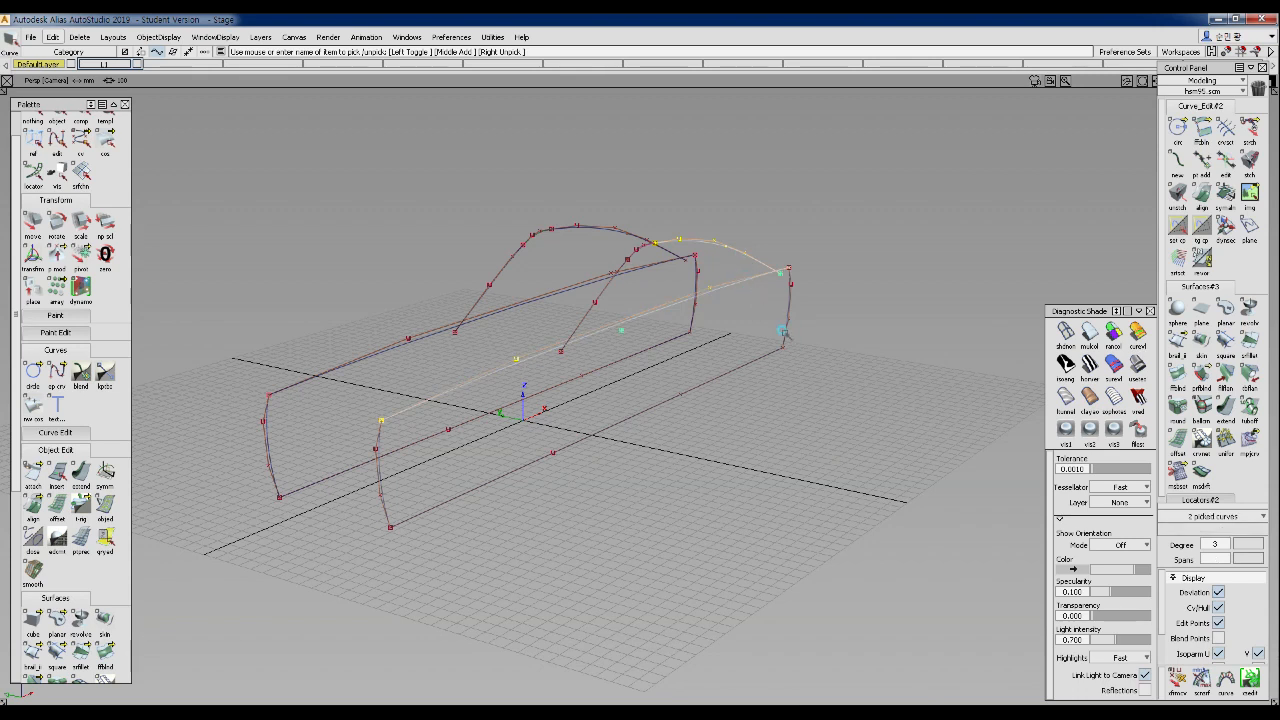
pyautogui.keyDown('alt'); pyautogui.keyDown('shift'); pyautogui.moveTo(623, 294); pyautogui.dragTo(706, 213); pyautogui.keyUp('shift'); pyautogui.keyUp('alt')
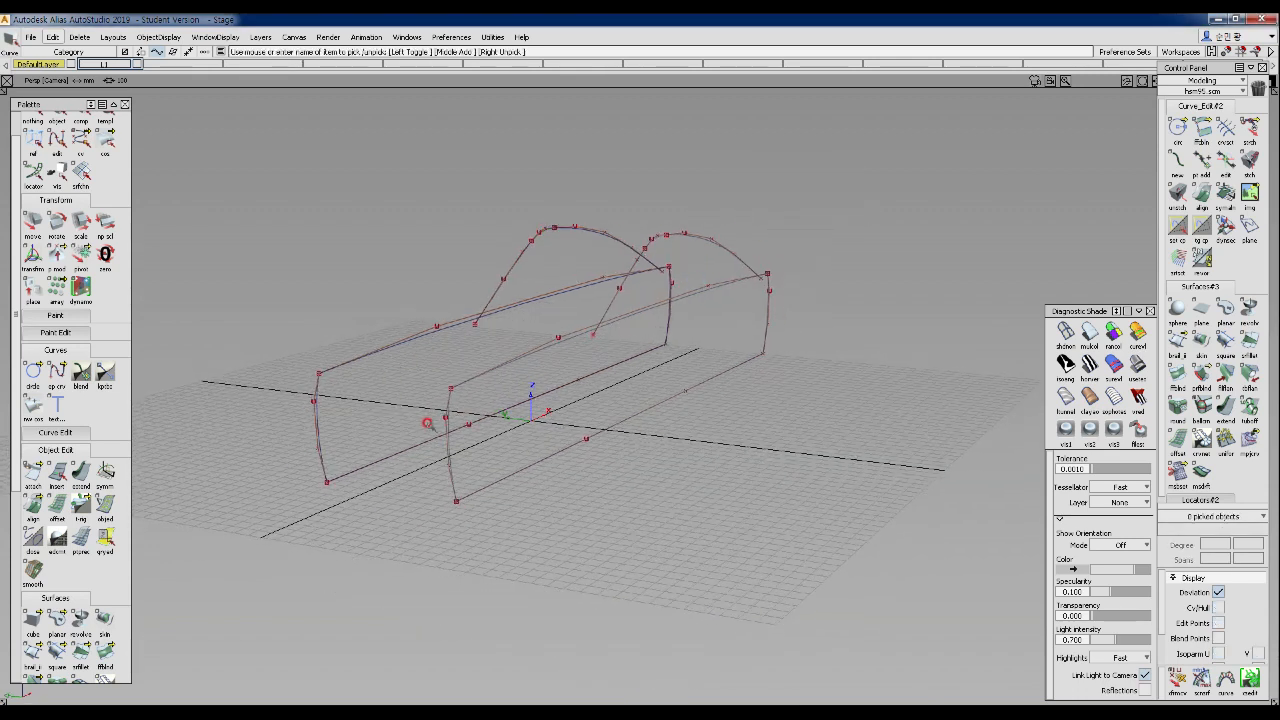
# - Pick the whole grouped set of offset profile curves as one object
pyautogui.keyDown('ctrl'); pyautogui.keyDown('shift'); pyautogui.moveTo(771, 172); pyautogui.dragTo(772, 226); pyautogui.keyUp('shift'); pyautogui.keyUp('ctrl')
pyautogui.click(730, 253)
pyautogui.keyDown('alt'); pyautogui.keyDown('shift'); pyautogui.moveTo(736, 302); pyautogui.dragTo(567, 376); pyautogui.keyUp('shift'); pyautogui.keyUp('alt')
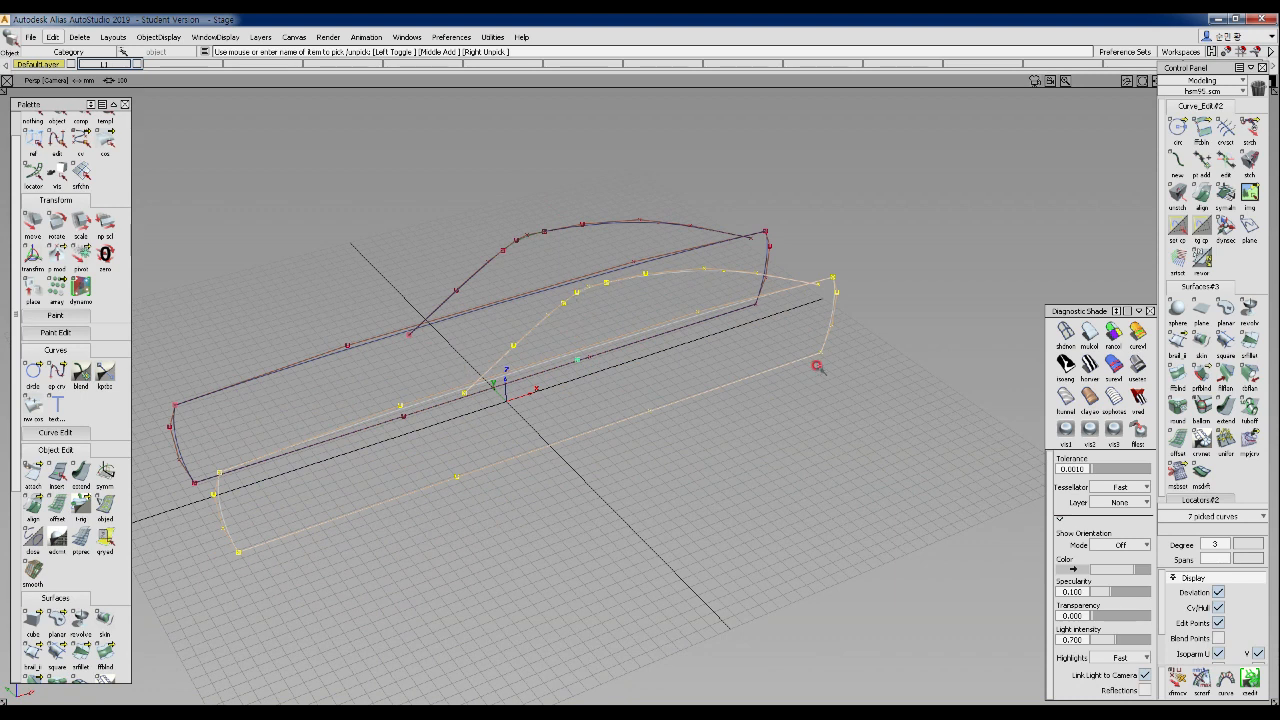
pyautogui.keyDown('alt'); pyautogui.keyDown('shift'); pyautogui.moveTo(588, 426); pyautogui.dragTo(371, 374); pyautogui.keyUp('shift'); pyautogui.keyUp('alt')
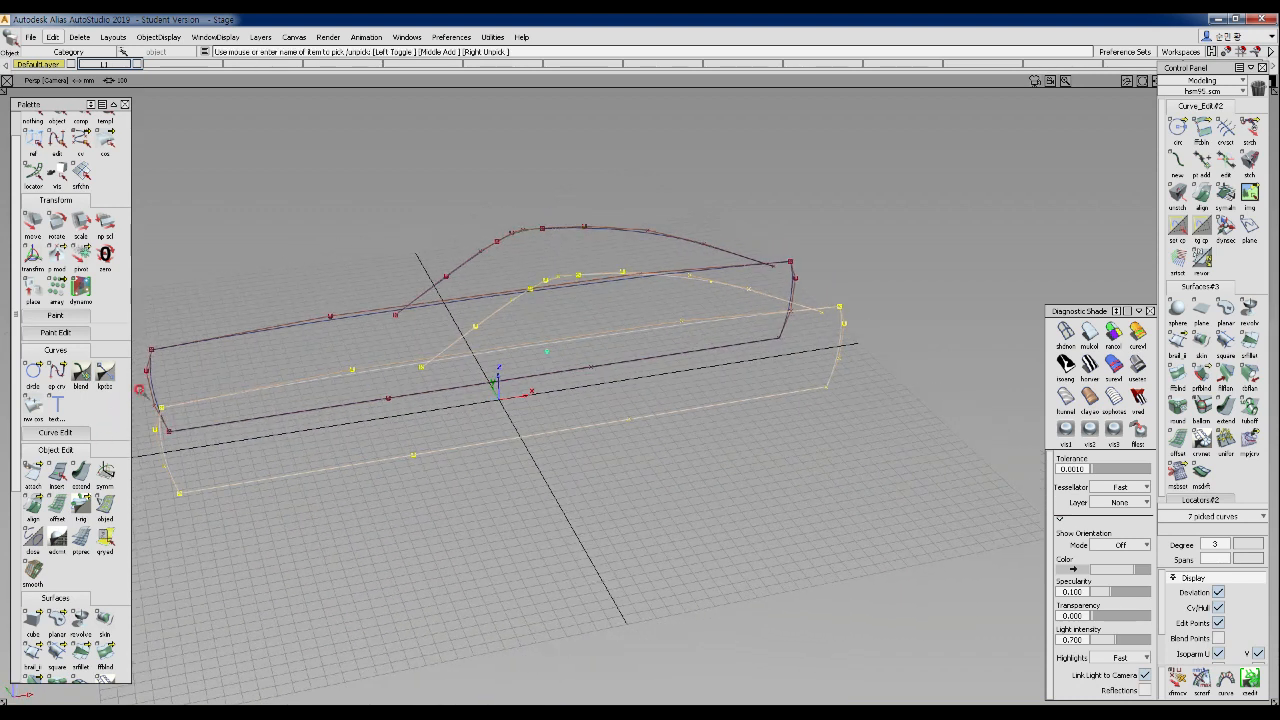
# - Scale the grouped offset profile uniformly to about 0.94 in the left view, making it slightly smaller than the centre profile
pyautogui.keyDown('ctrl'); pyautogui.keyDown('shift'); pyautogui.moveTo(521, 382); pyautogui.dragTo(558, 383, button='right'); pyautogui.keyUp('shift'); pyautogui.keyUp('ctrl')
pyautogui.keyDown('ctrl'); pyautogui.keyDown('shift'); pyautogui.moveTo(709, 284); pyautogui.dragTo(745, 278, button='middle'); pyautogui.keyUp('shift'); pyautogui.keyUp('ctrl')
pyautogui.moveTo(915, 289); pyautogui.dragTo(889, 289)
pyautogui.keyDown('alt'); pyautogui.keyDown('shift'); pyautogui.moveTo(877, 337); pyautogui.dragTo(873, 350, button='middle'); pyautogui.keyUp('shift'); pyautogui.keyUp('alt')
pyautogui.keyDown('alt'); pyautogui.keyDown('shift'); pyautogui.moveTo(873, 350); pyautogui.dragTo(852, 323, button='right'); pyautogui.keyUp('shift'); pyautogui.keyUp('alt')
pyautogui.keyDown('ctrl'); pyautogui.keyDown('shift'); pyautogui.moveTo(722, 298); pyautogui.dragTo(880, 289, button='middle'); pyautogui.keyUp('shift'); pyautogui.keyUp('ctrl')
pyautogui.hotkey('ctrl', 'z')
pyautogui.moveTo(880, 289); pyautogui.dragTo(838, 295)
# - Move the scaled set down to the centre profile's bottom line and set its lengthwise scale to about 0.96
pyautogui.keyDown('ctrl'); pyautogui.keyDown('shift'); pyautogui.moveTo(838, 299); pyautogui.dragTo(837, 263, button='middle'); pyautogui.keyUp('shift'); pyautogui.keyUp('ctrl')
pyautogui.moveTo(837, 263)
pyautogui.mouseDown(button='right')
pyautogui.moveTo(846, 280)
pyautogui.moveTo(840, 271)
pyautogui.mouseUp(button='right')
pyautogui.keyDown('ctrl'); pyautogui.keyDown('shift'); pyautogui.moveTo(786, 278); pyautogui.dragTo(845, 276, button='middle'); pyautogui.keyUp('shift'); pyautogui.keyUp('ctrl')
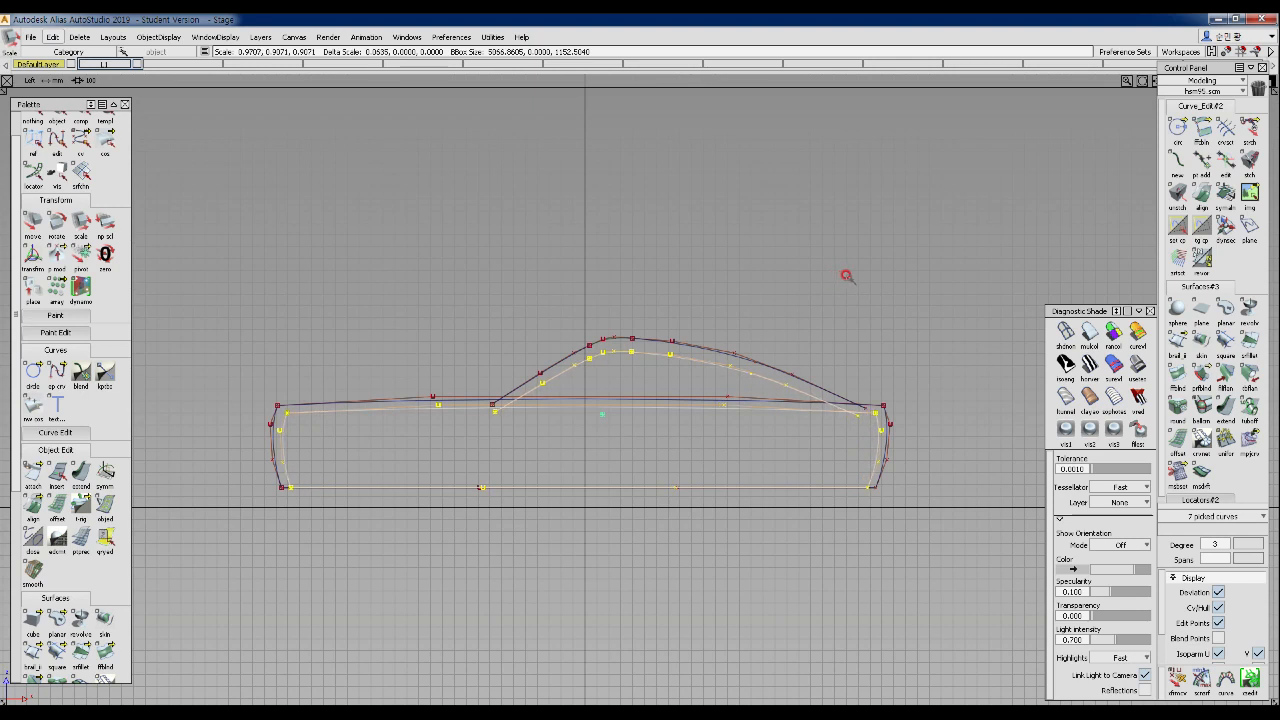
pyautogui.moveTo(845, 276)
pyautogui.mouseDown(button='middle')
pyautogui.moveTo(829, 297)
pyautogui.moveTo(835, 264)
pyautogui.mouseUp(button='middle')
# - Snap the offset set's pivot onto its bottom curve, adjust the height scale to about 0.94, and clear the pick
pyautogui.keyDown('ctrl'); pyautogui.keyDown('shift'); pyautogui.moveTo(740, 271); pyautogui.dragTo(609, 453, button='middle'); pyautogui.keyUp('shift'); pyautogui.keyUp('ctrl')
pyautogui.press('Insert')
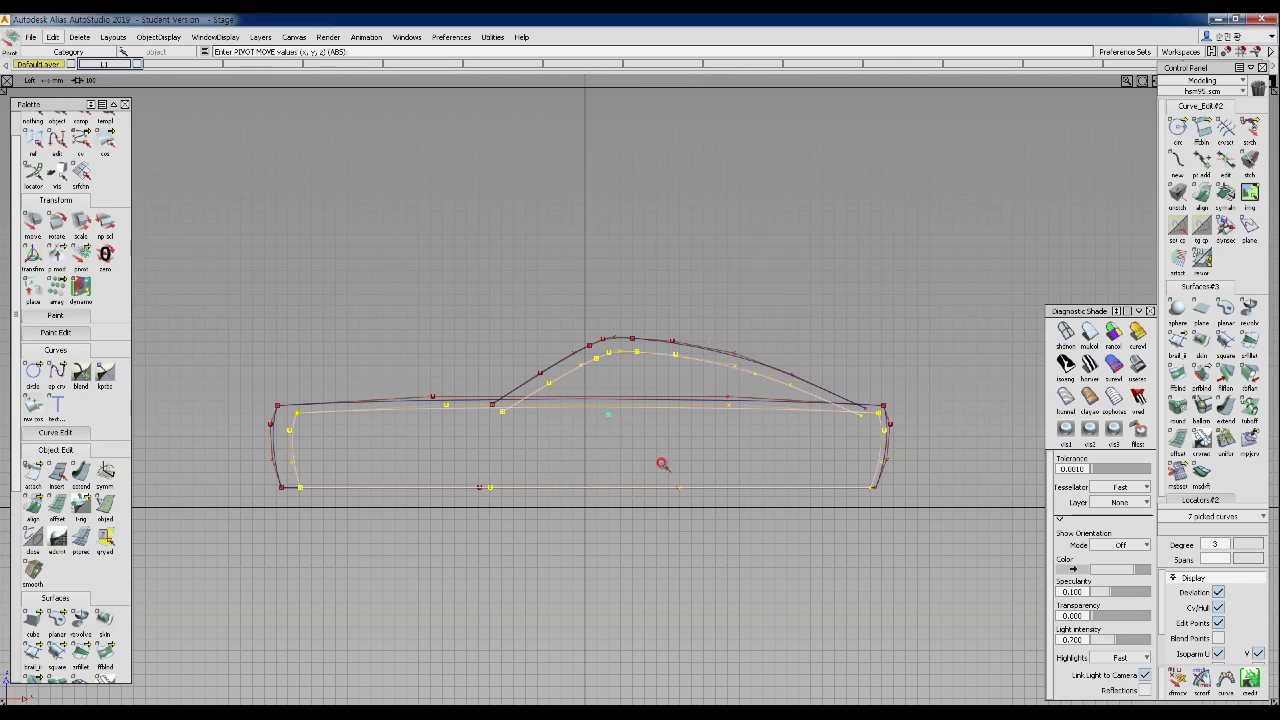
pyautogui.keyDown('ctrl'); pyautogui.keyDown('alt'); pyautogui.click(691, 466); pyautogui.keyUp('alt'); pyautogui.keyUp('ctrl')
pyautogui.keyDown('ctrl'); pyautogui.keyDown('shift'); pyautogui.moveTo(831, 281); pyautogui.dragTo(874, 337, button='middle'); pyautogui.keyUp('shift'); pyautogui.keyUp('ctrl')
pyautogui.moveTo(874, 341); pyautogui.dragTo(876, 333, button='right')
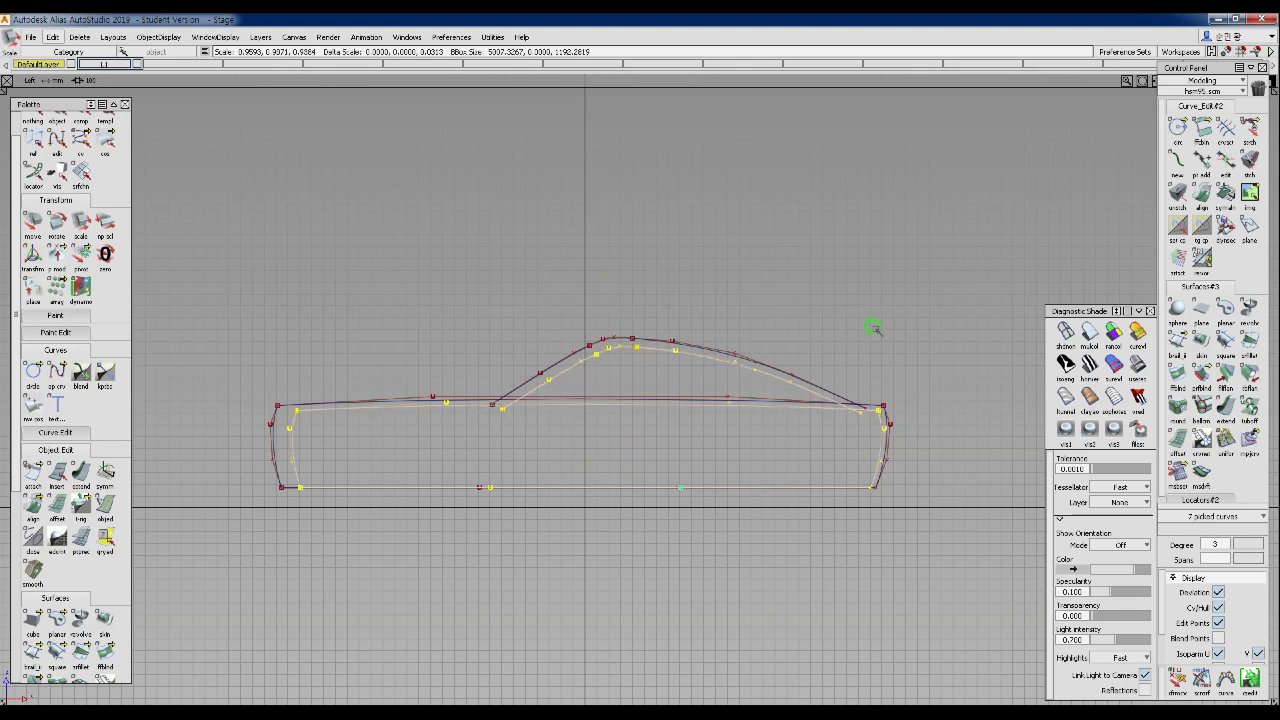
pyautogui.keyDown('ctrl'); pyautogui.keyDown('shift'); pyautogui.moveTo(557, 446); pyautogui.dragTo(564, 347); pyautogui.keyUp('shift'); pyautogui.keyUp('ctrl')
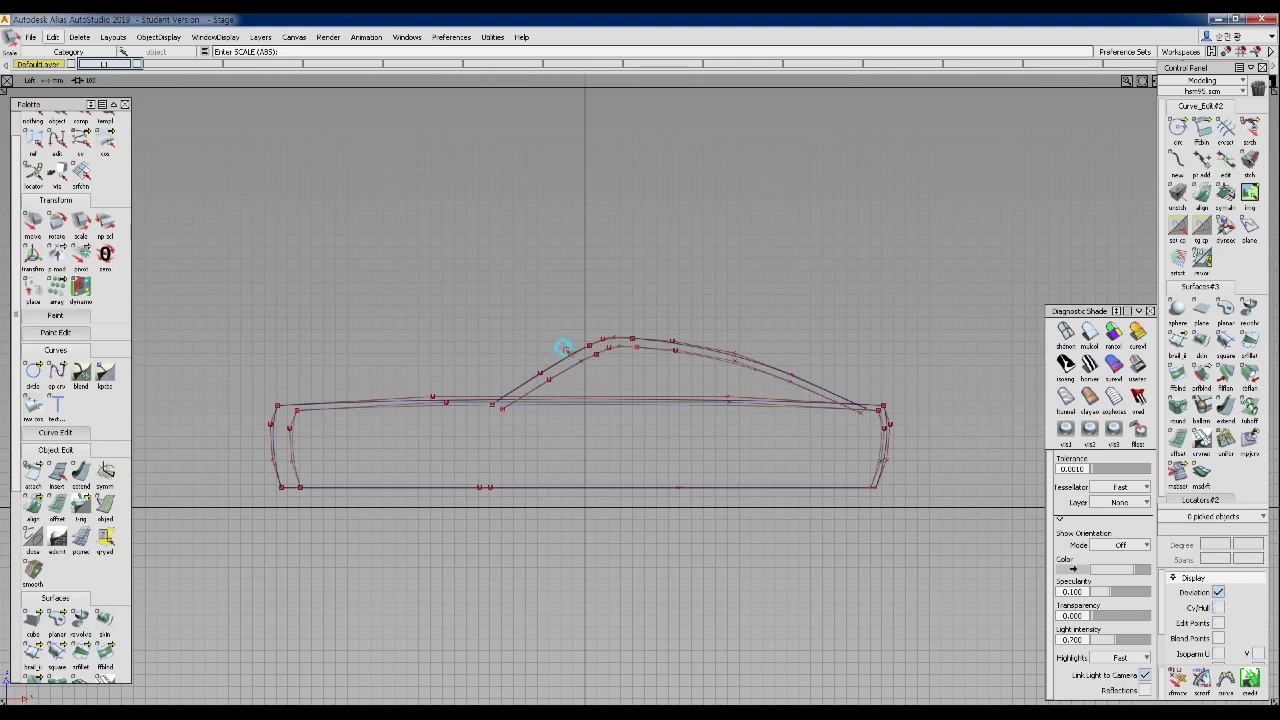
# - Mirror-duplicate the offset profile group in the perspective view and delete the mirrored copy
pyautogui.press('F8')
pyautogui.keyDown('alt'); pyautogui.keyDown('shift'); pyautogui.moveTo(620, 280); pyautogui.dragTo(1050, 280); pyautogui.keyUp('shift'); pyautogui.keyUp('alt')
pyautogui.keyDown('alt'); pyautogui.keyDown('shift'); pyautogui.moveTo(864, 346); pyautogui.dragTo(812, 400); pyautogui.keyUp('shift'); pyautogui.keyUp('alt')
pyautogui.keyDown('ctrl'); pyautogui.keyDown('shift'); pyautogui.moveTo(674, 183); pyautogui.dragTo(840, 409); pyautogui.keyUp('shift'); pyautogui.keyUp('ctrl')
pyautogui.click(53, 37)
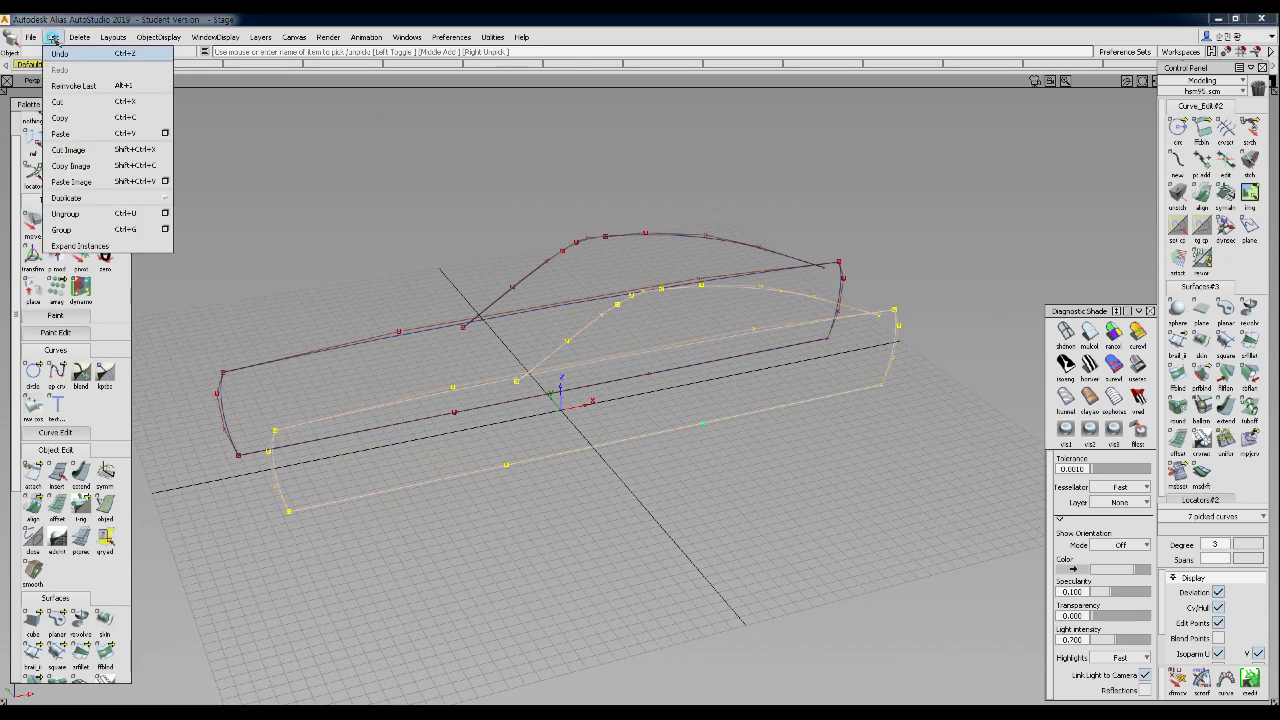
pyautogui.click(66, 196)
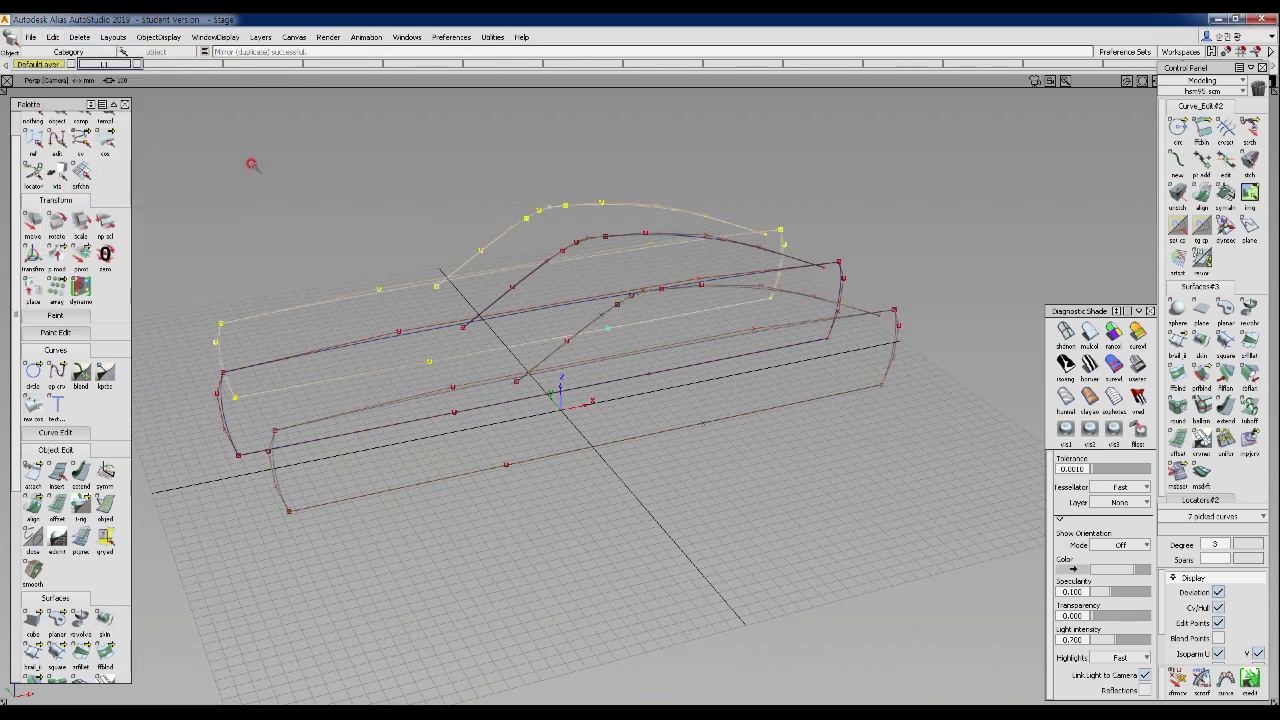
pyautogui.press('Delete')
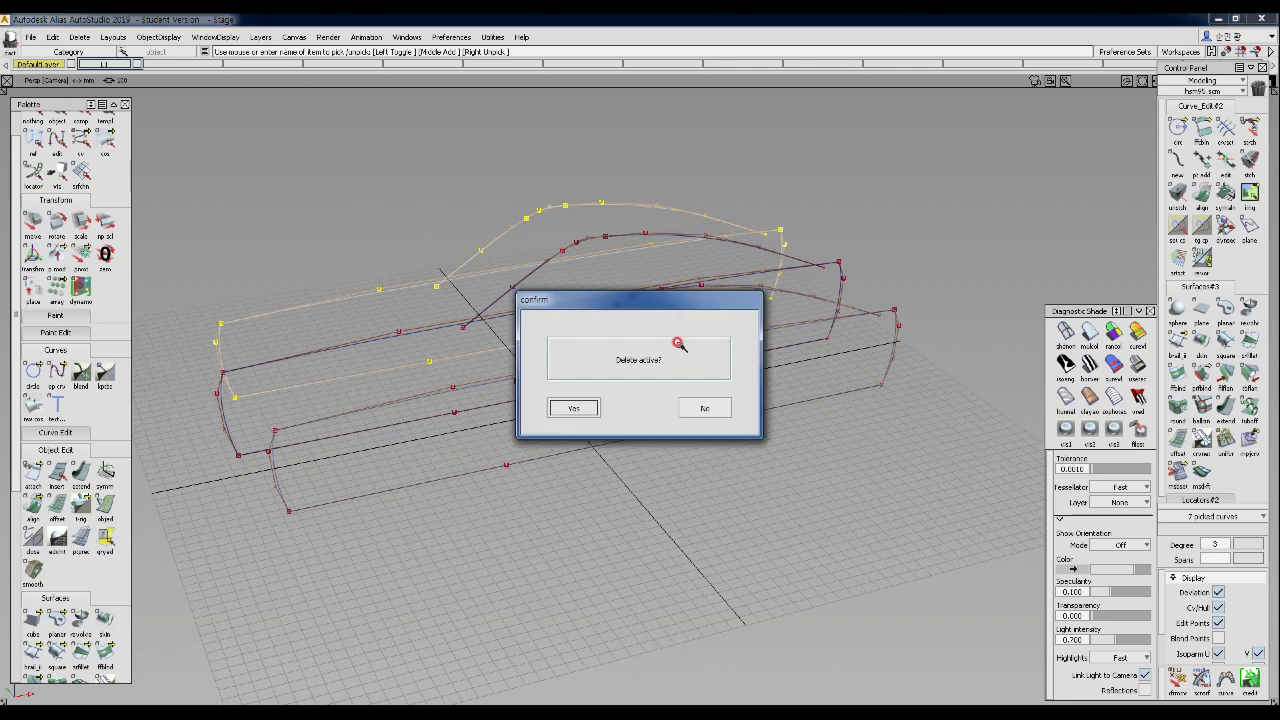
pyautogui.click(575, 406)
# - Pick the offset profile group and mirror it as a duplicate across the XZ plane
pyautogui.keyDown('alt'); pyautogui.keyDown('shift'); pyautogui.moveTo(529, 377); pyautogui.dragTo(834, 349); pyautogui.keyUp('shift'); pyautogui.keyUp('alt')
pyautogui.keyDown('ctrl'); pyautogui.keyDown('shift'); pyautogui.moveTo(690, 237); pyautogui.dragTo(691, 294); pyautogui.keyUp('shift'); pyautogui.keyUp('ctrl')
pyautogui.moveTo(730, 311); pyautogui.dragTo(816, 367)
pyautogui.moveTo(650, 358)
pyautogui.keyDown('alt'); pyautogui.keyDown('shift'); pyautogui.mouseDown()
pyautogui.moveTo(738, 357)
pyautogui.moveTo(637, 374)
pyautogui.mouseUp(); pyautogui.keyUp('shift'); pyautogui.keyUp('alt')
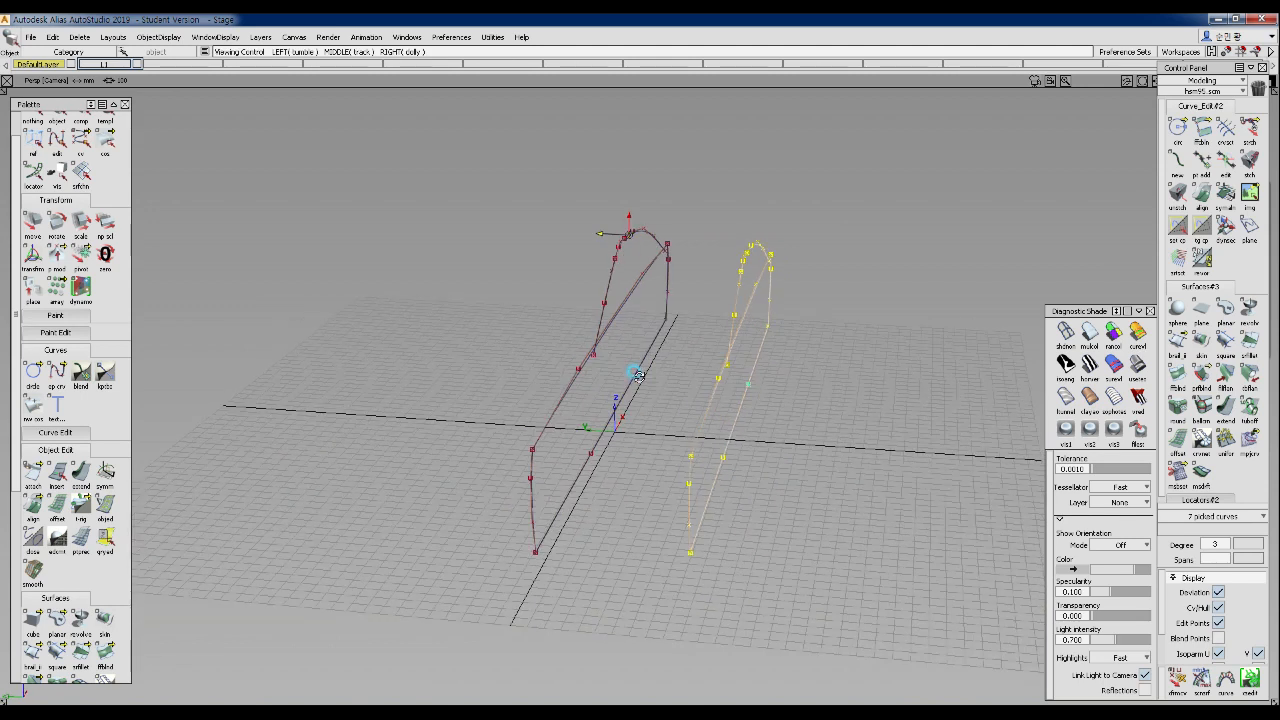
pyautogui.keyDown('alt'); pyautogui.keyDown('shift'); pyautogui.moveTo(541, 429); pyautogui.dragTo(812, 346); pyautogui.keyUp('shift'); pyautogui.keyUp('alt')
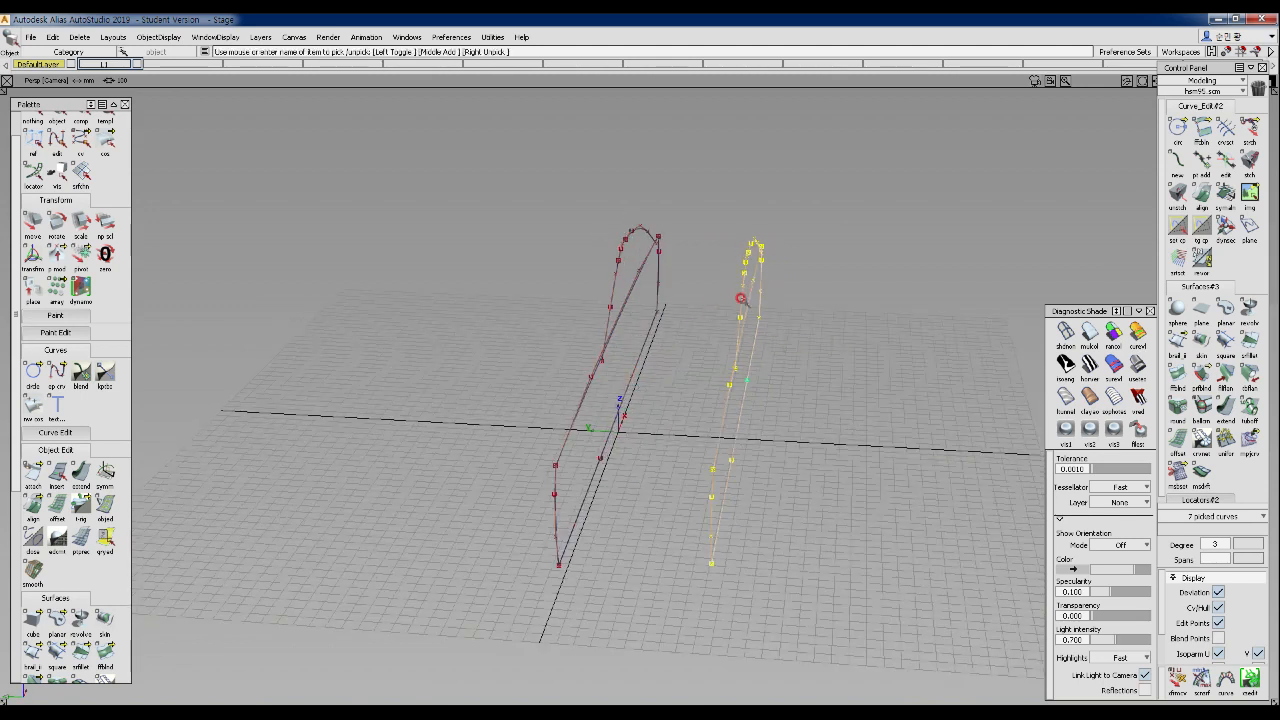
pyautogui.click(52, 37)
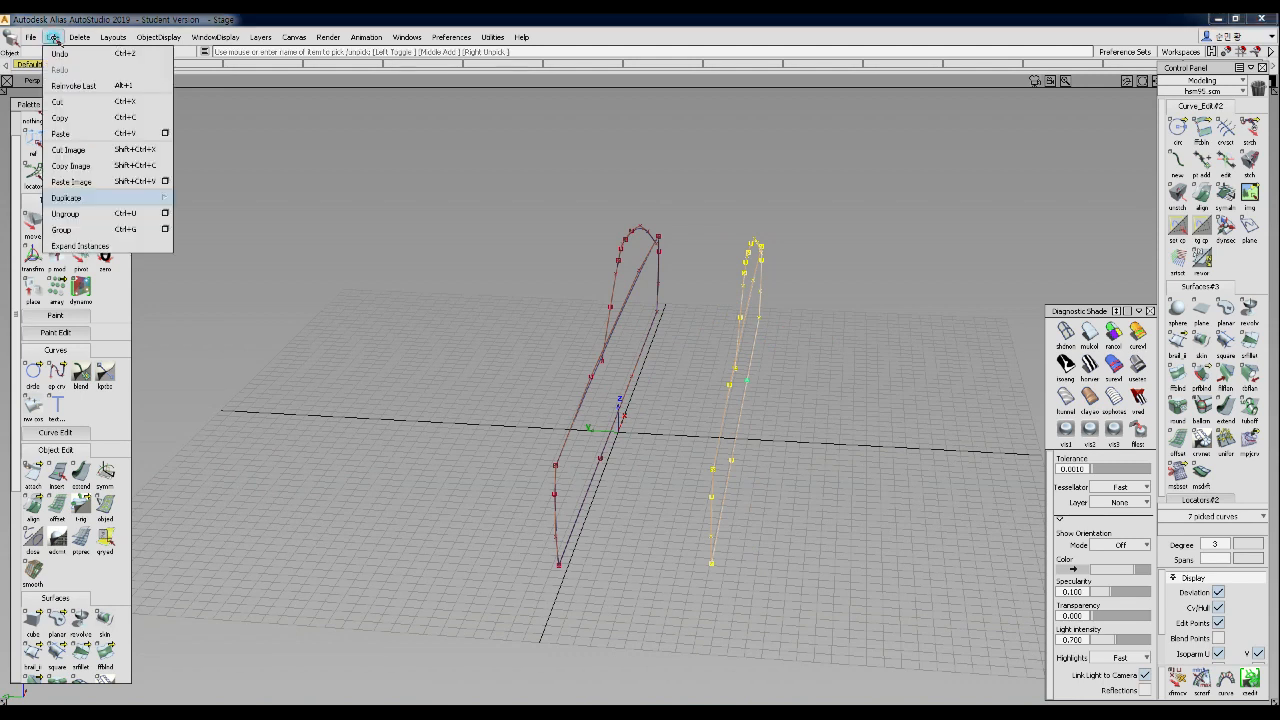
pyautogui.moveTo(80, 195)
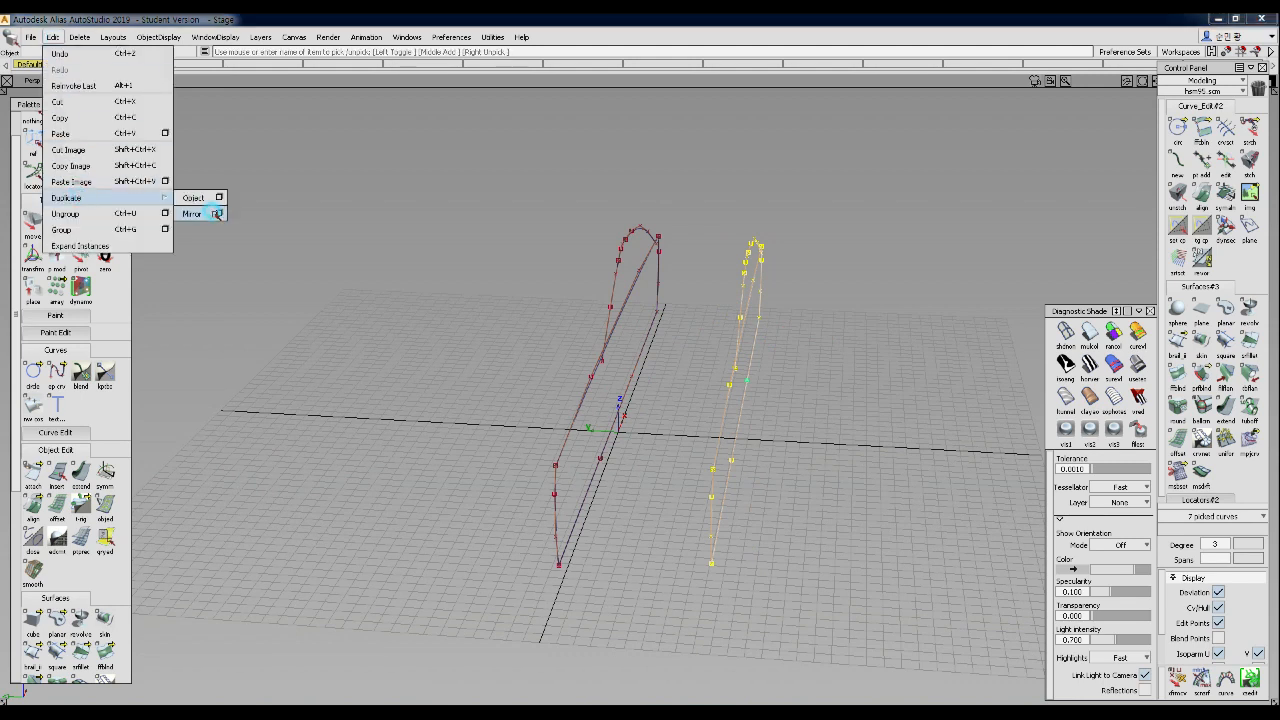
pyautogui.click(218, 213)
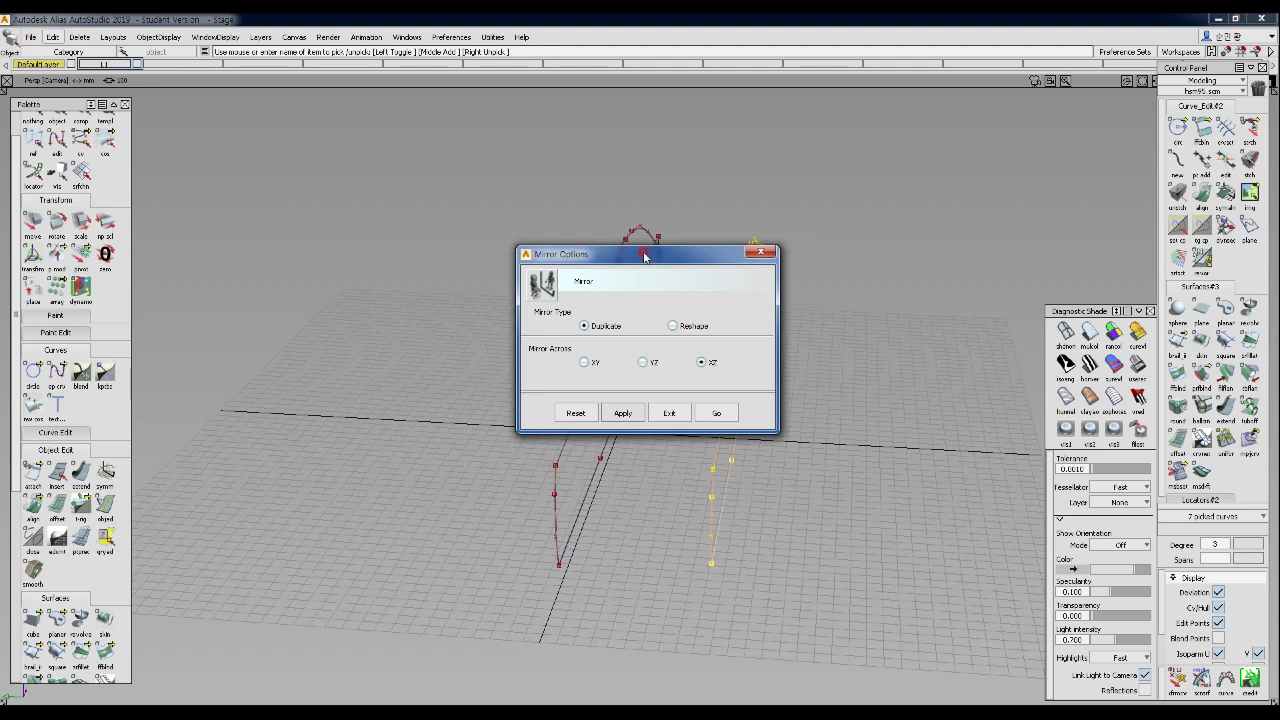
pyautogui.moveTo(635, 249); pyautogui.dragTo(371, 163)
pyautogui.click(446, 274)
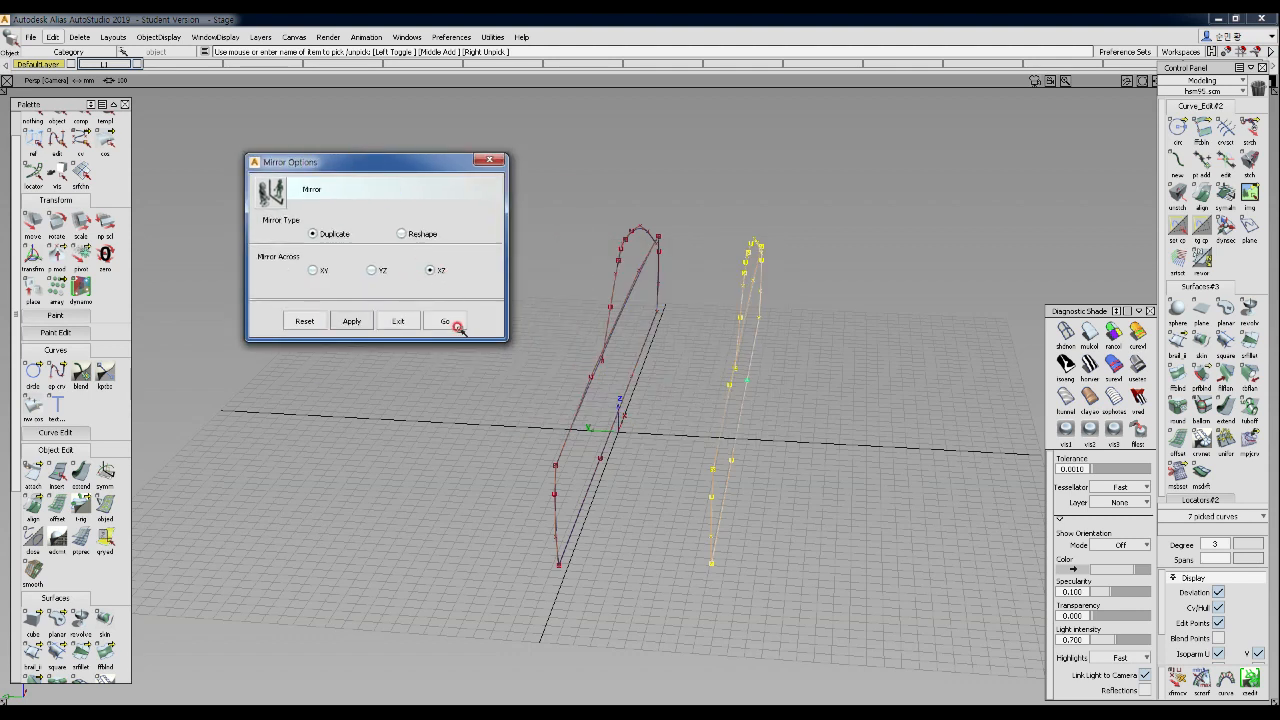
pyautogui.click(446, 322)
# - Clear the pick and examine the spacing of the three parallel profiles in the perspective and front views
pyautogui.keyDown('alt'); pyautogui.keyDown('shift'); pyautogui.moveTo(508, 380); pyautogui.dragTo(604, 363); pyautogui.keyUp('shift'); pyautogui.keyUp('alt')
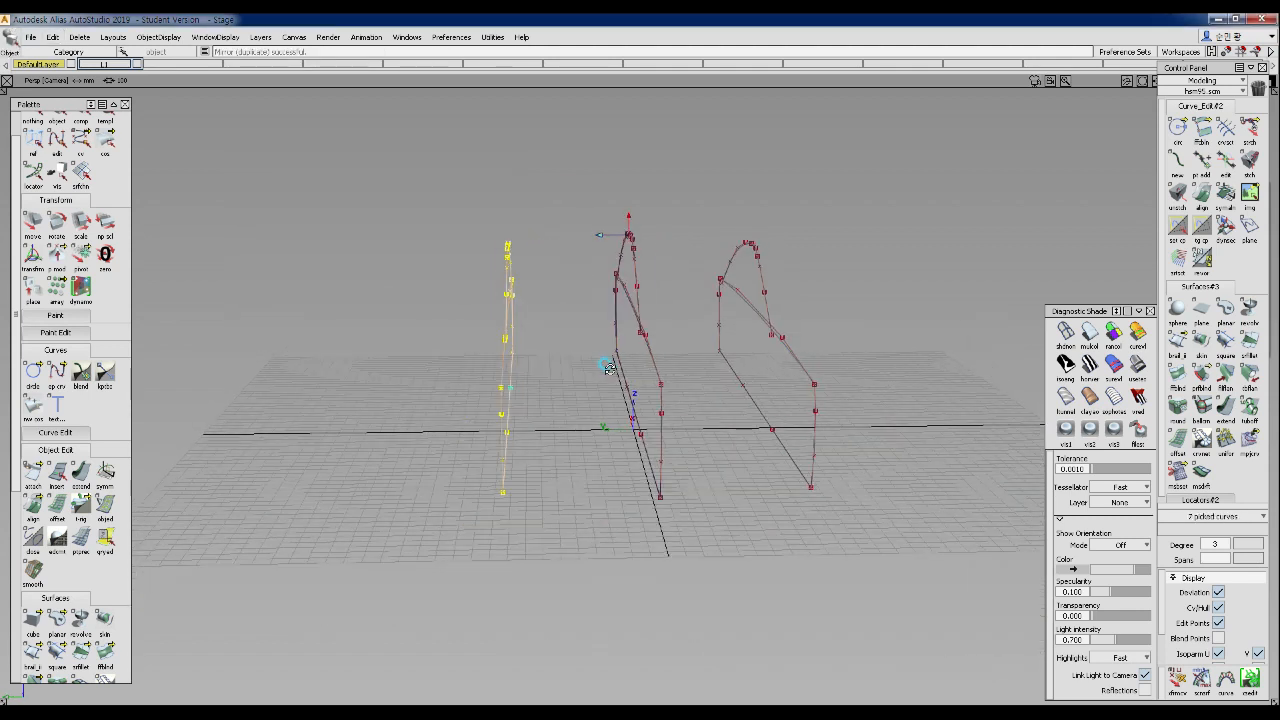
pyautogui.keyDown('alt'); pyautogui.keyDown('shift'); pyautogui.moveTo(567, 293); pyautogui.dragTo(625, 403); pyautogui.keyUp('shift'); pyautogui.keyUp('alt')
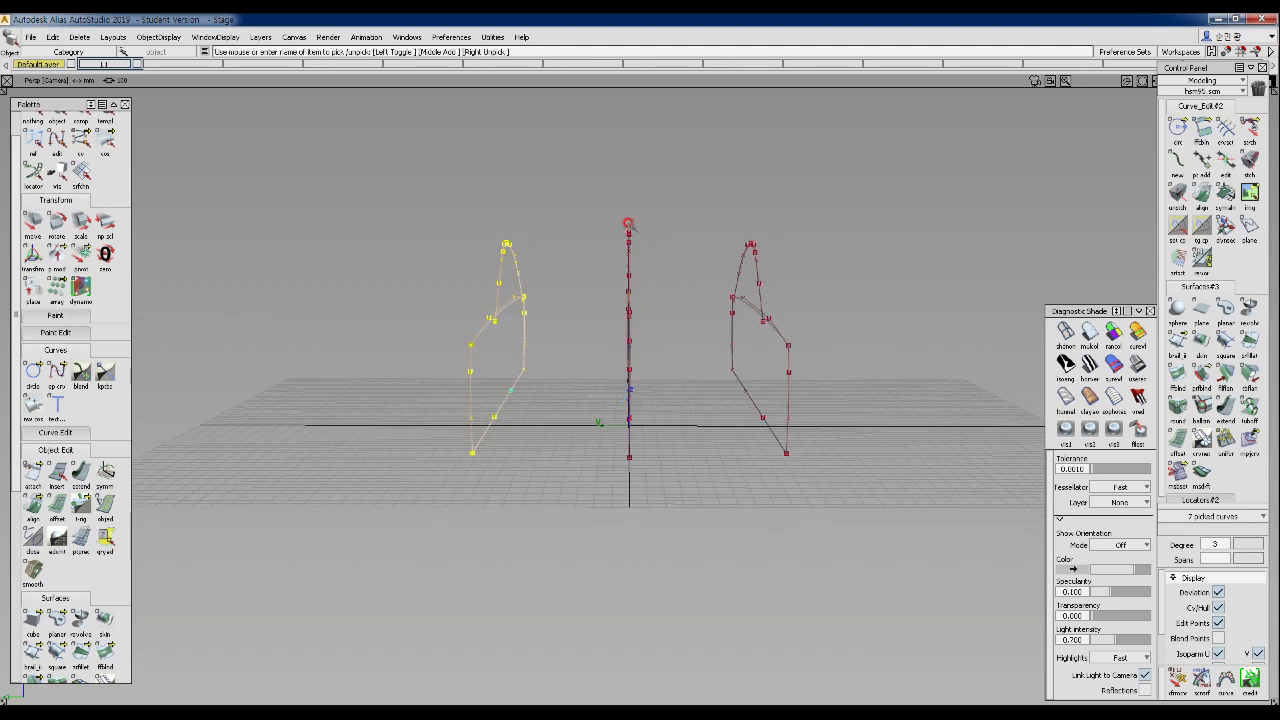
pyautogui.keyDown('alt'); pyautogui.keyDown('shift'); pyautogui.moveTo(443, 344); pyautogui.dragTo(543, 437); pyautogui.keyUp('shift'); pyautogui.keyUp('alt')
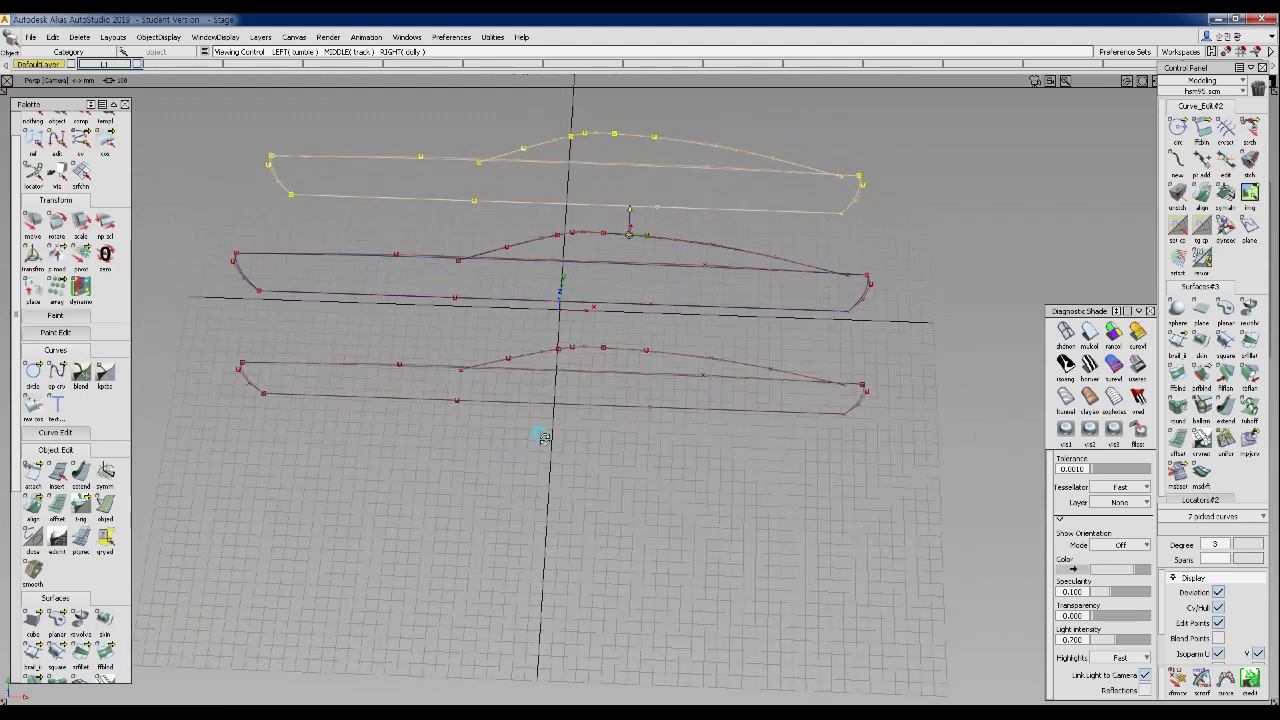
pyautogui.click(709, 309)
pyautogui.keyDown('alt'); pyautogui.keyDown('shift'); pyautogui.moveTo(449, 363); pyautogui.dragTo(630, 234); pyautogui.keyUp('shift'); pyautogui.keyUp('alt')
pyautogui.keyDown('ctrl'); pyautogui.keyDown('shift'); pyautogui.rightClick(630, 234); pyautogui.keyUp('shift'); pyautogui.keyUp('ctrl')
pyautogui.keyDown('ctrl'); pyautogui.keyDown('shift'); pyautogui.moveTo(630, 234); pyautogui.dragTo(627, 284, button='right'); pyautogui.keyUp('shift'); pyautogui.keyUp('ctrl')
pyautogui.keyDown('alt'); pyautogui.keyDown('shift'); pyautogui.moveTo(627, 284); pyautogui.dragTo(651, 252); pyautogui.keyUp('shift'); pyautogui.keyUp('alt')
pyautogui.keyDown('ctrl'); pyautogui.keyDown('shift'); pyautogui.rightClick(651, 254); pyautogui.keyUp('shift'); pyautogui.keyUp('ctrl')
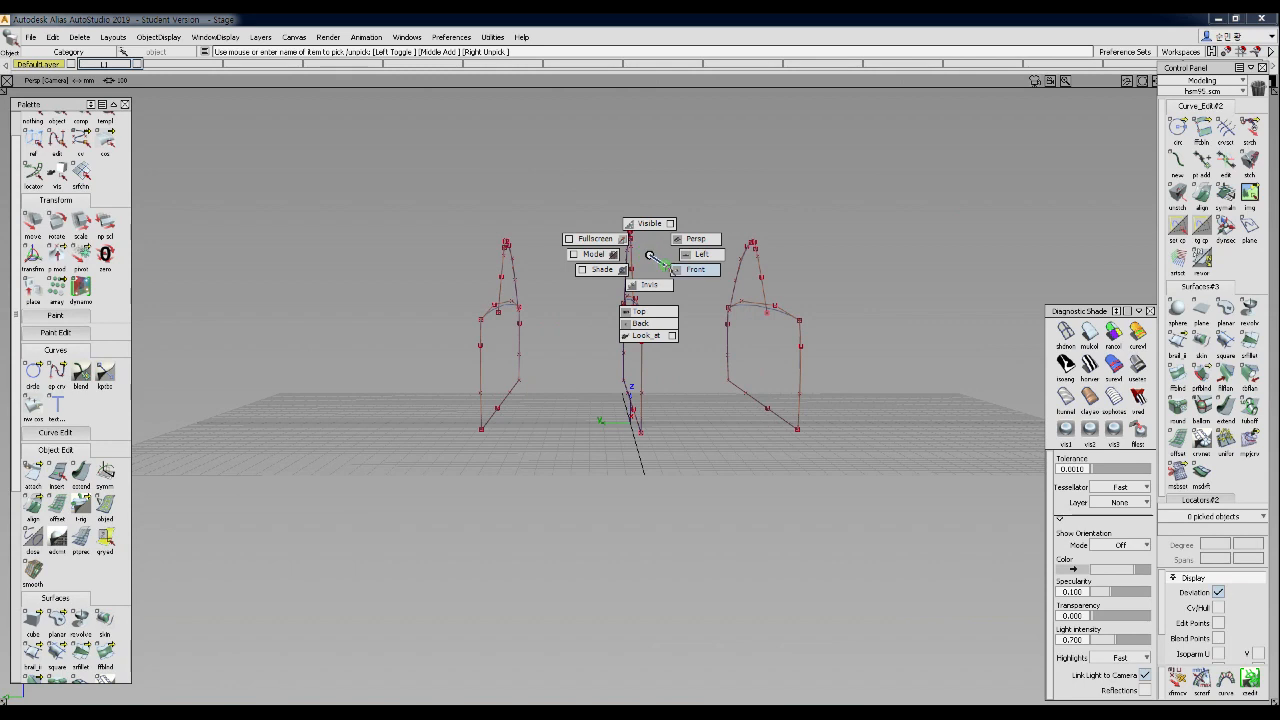
pyautogui.keyDown('ctrl'); pyautogui.keyDown('shift'); pyautogui.moveTo(650, 256); pyautogui.dragTo(666, 266, button='right'); pyautogui.keyUp('shift'); pyautogui.keyUp('ctrl')
pyautogui.keyDown('alt'); pyautogui.keyDown('shift'); pyautogui.moveTo(663, 443); pyautogui.dragTo(640, 420, button='right'); pyautogui.keyUp('shift'); pyautogui.keyUp('alt')
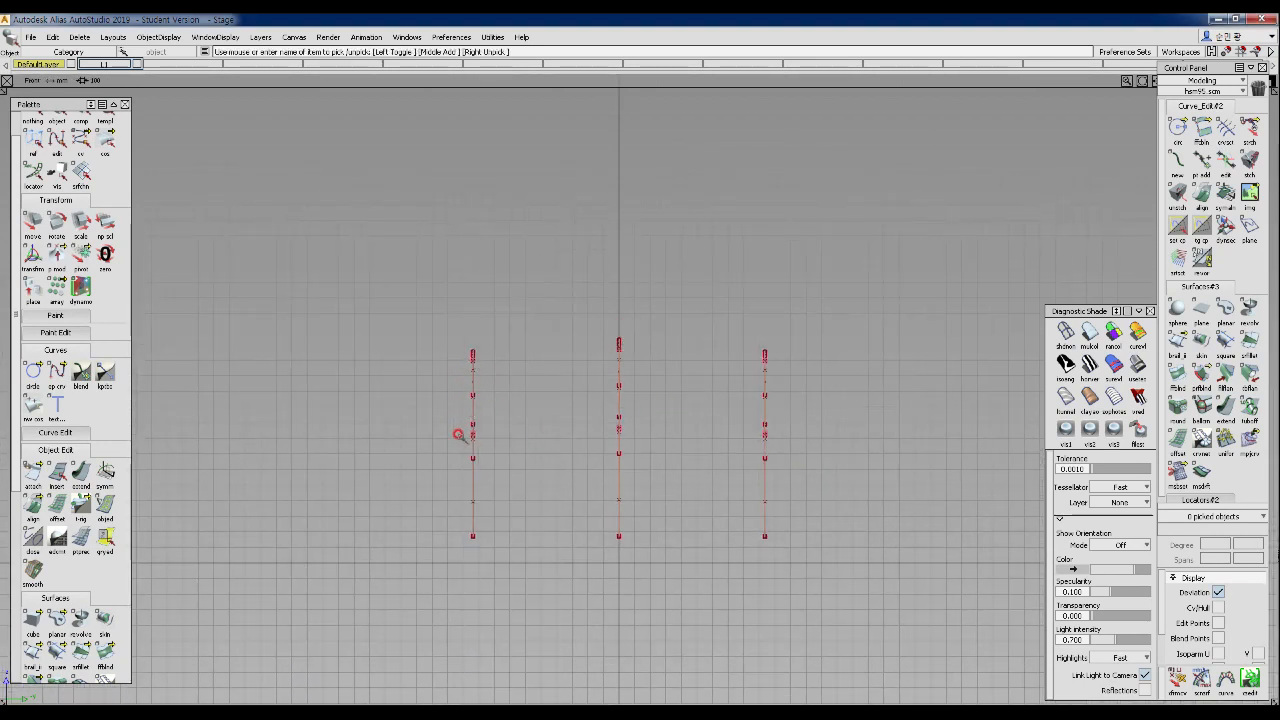
pyautogui.keyDown('ctrl'); pyautogui.keyDown('shift'); pyautogui.moveTo(623, 365); pyautogui.dragTo(697, 318, button='right'); pyautogui.keyUp('shift'); pyautogui.keyUp('ctrl')
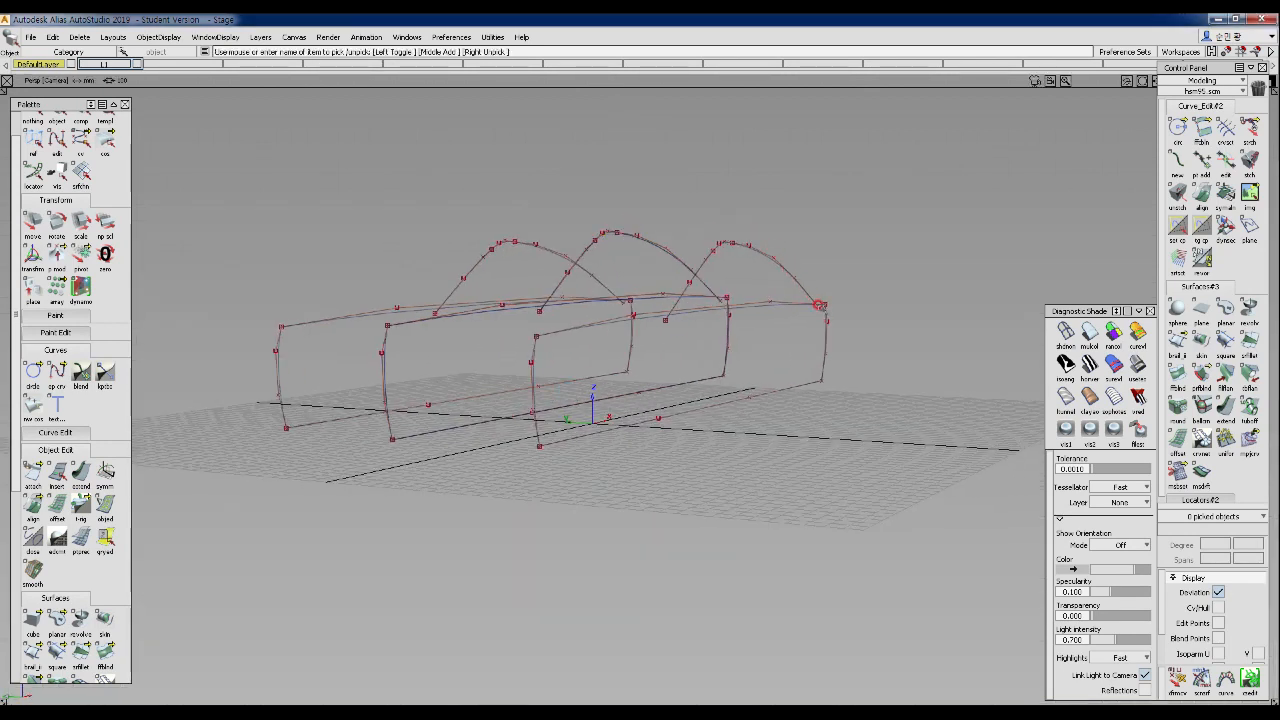
pyautogui.keyDown('alt'); pyautogui.keyDown('shift'); pyautogui.moveTo(543, 294); pyautogui.dragTo(731, 297); pyautogui.keyUp('shift'); pyautogui.keyUp('alt')
pyautogui.keyDown('ctrl'); pyautogui.keyDown('shift'); pyautogui.moveTo(540, 330); pyautogui.dragTo(573, 347, button='right'); pyautogui.keyUp('shift'); pyautogui.keyUp('ctrl')
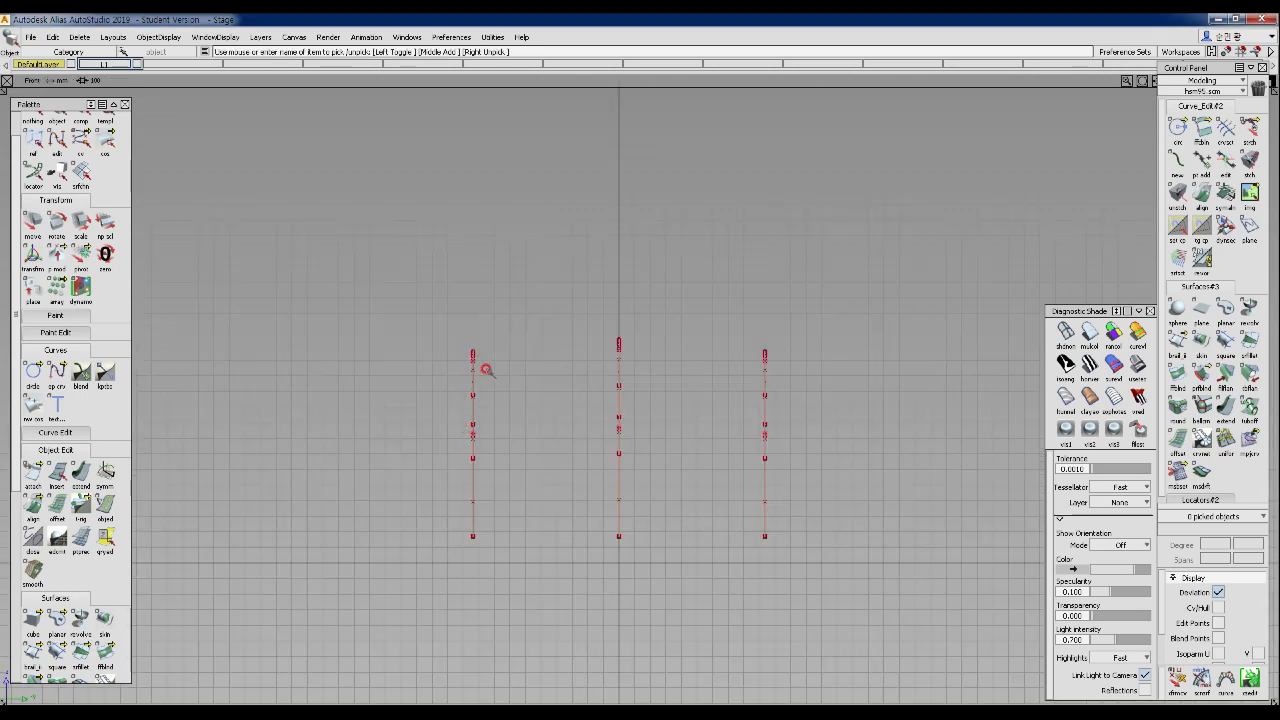
# - Pick the three roof-line curves of the original offset profile as components, and clear the pick
pyautogui.keyDown('ctrl'); pyautogui.keyDown('shift'); pyautogui.moveTo(728, 324); pyautogui.dragTo(737, 337); pyautogui.keyUp('shift'); pyautogui.keyUp('ctrl')
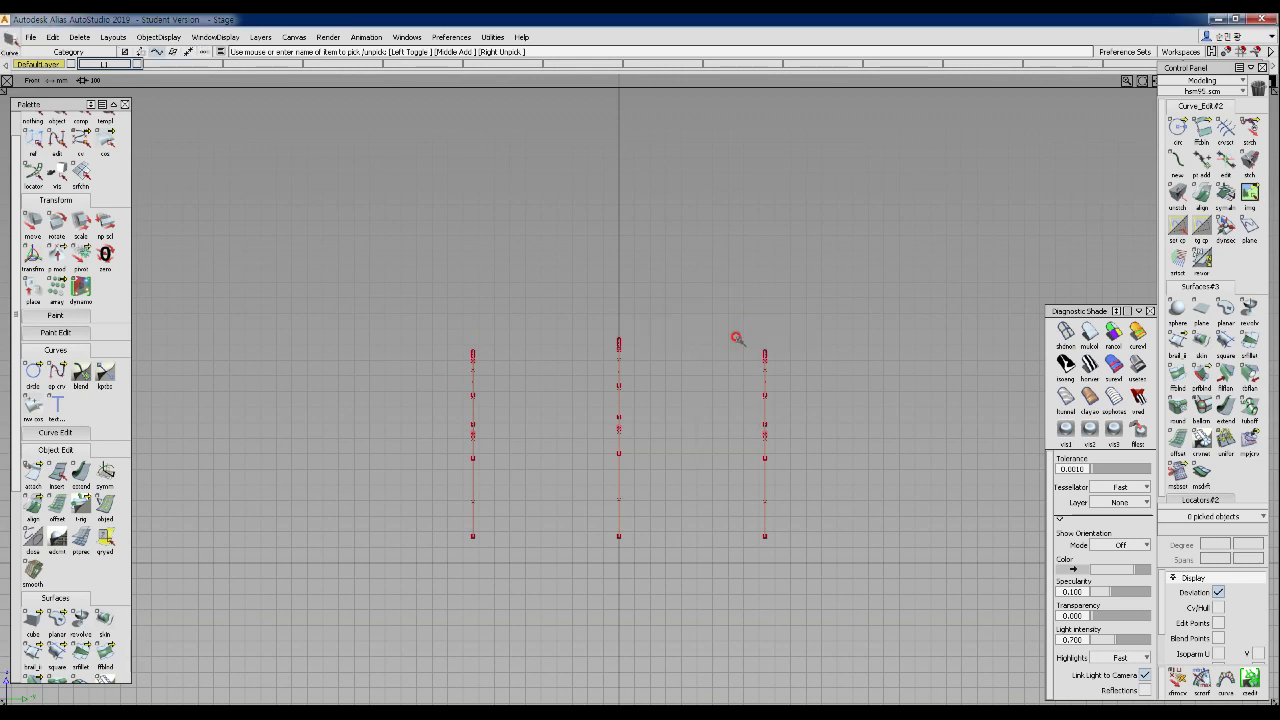
pyautogui.click(765, 360)
pyautogui.keyDown('alt'); pyautogui.keyDown('shift'); pyautogui.moveTo(808, 370); pyautogui.dragTo(767, 281); pyautogui.keyUp('shift'); pyautogui.keyUp('alt')
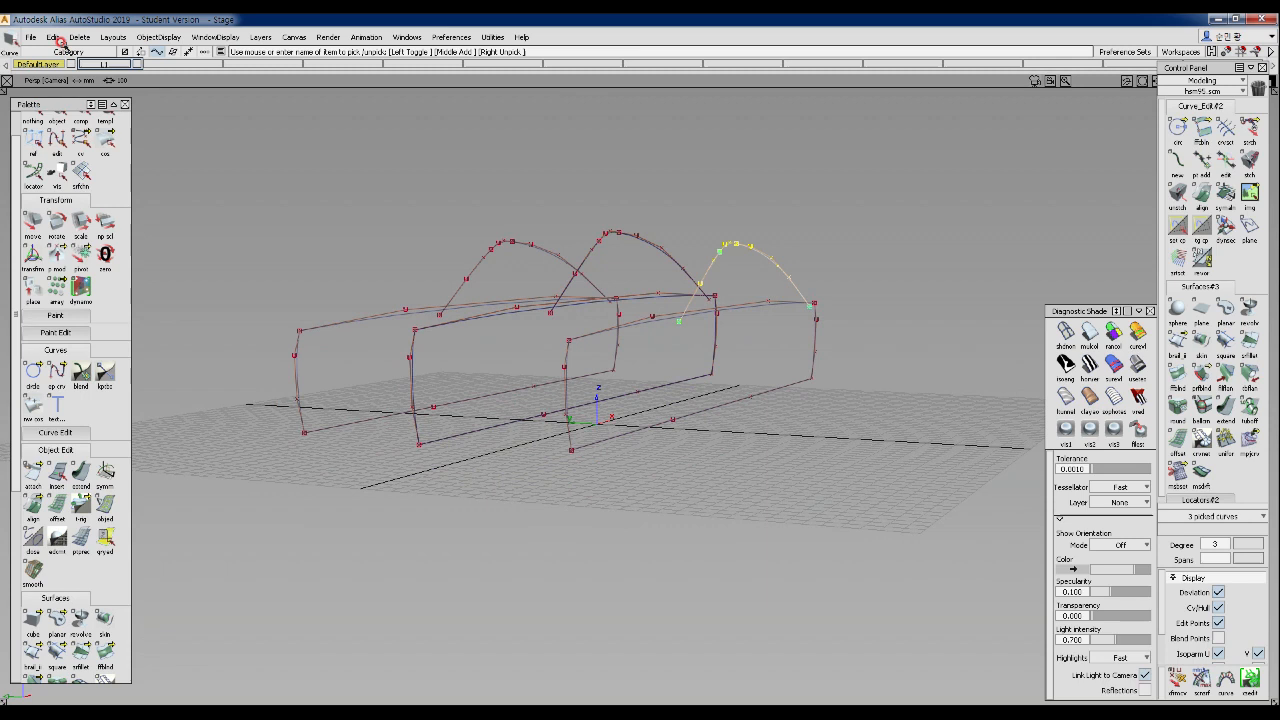
pyautogui.click(52, 37)
pyautogui.click(638, 443)
pyautogui.click(333, 283)
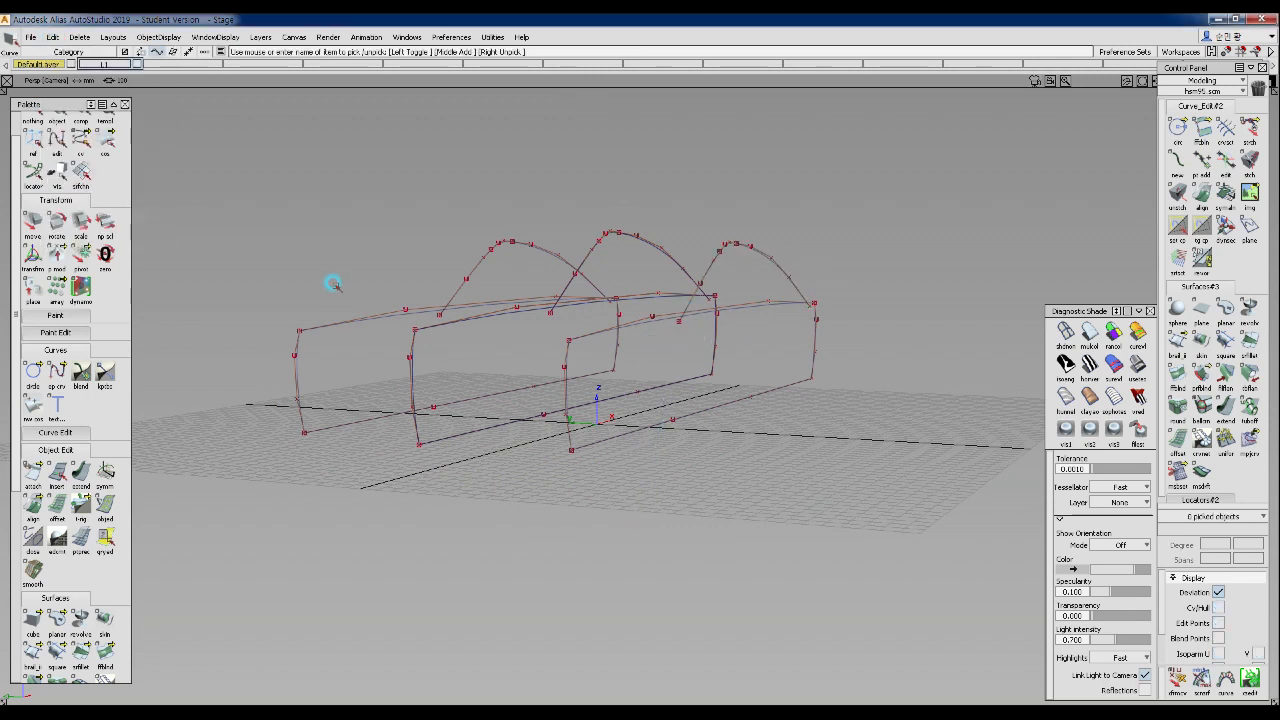
# - Pick the whole original offset profile group and ungroup it
pyautogui.click(751, 269)
pyautogui.keyDown('ctrl'); pyautogui.keyDown('shift'); pyautogui.moveTo(752, 269); pyautogui.dragTo(752, 327); pyautogui.keyUp('shift'); pyautogui.keyUp('ctrl')
pyautogui.click(781, 297)
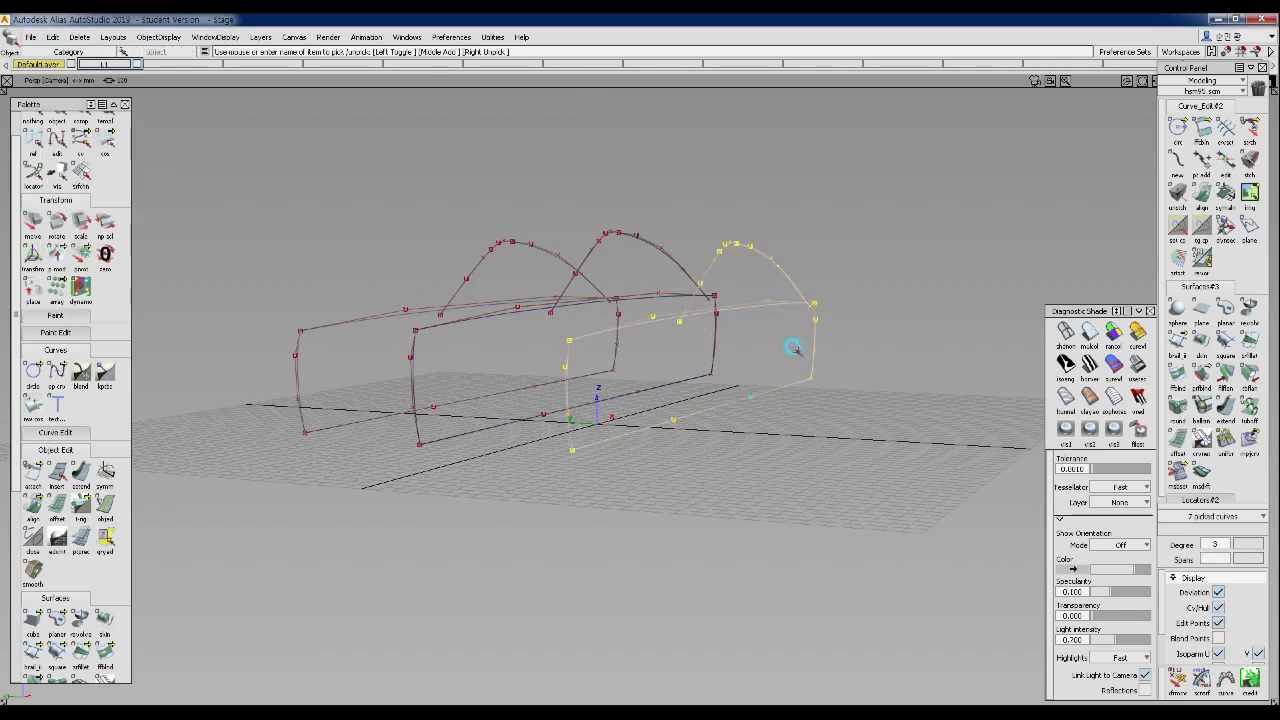
pyautogui.click(53, 37)
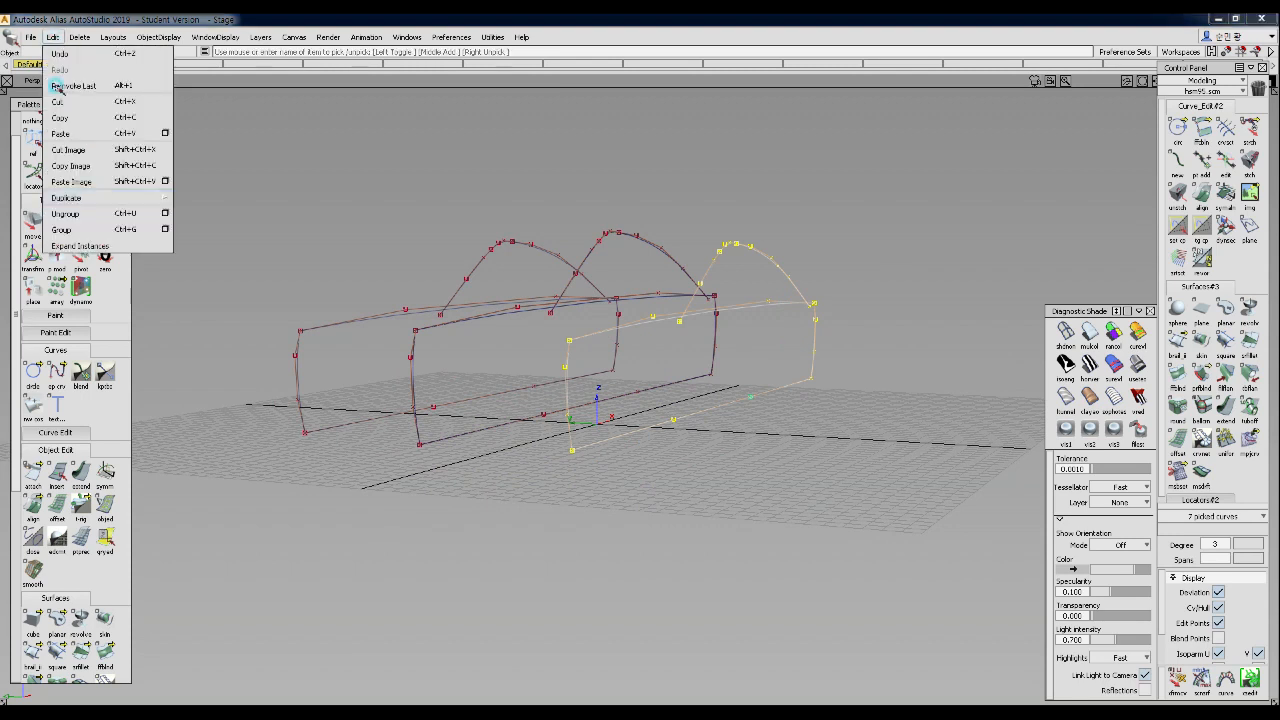
pyautogui.click(66, 213)
# - Pick the three roof-line curves of the ungrouped offset profile and group them
pyautogui.keyDown('ctrl'); pyautogui.keyDown('shift'); pyautogui.moveTo(773, 424); pyautogui.dragTo(803, 295); pyautogui.keyUp('shift'); pyautogui.keyUp('ctrl')
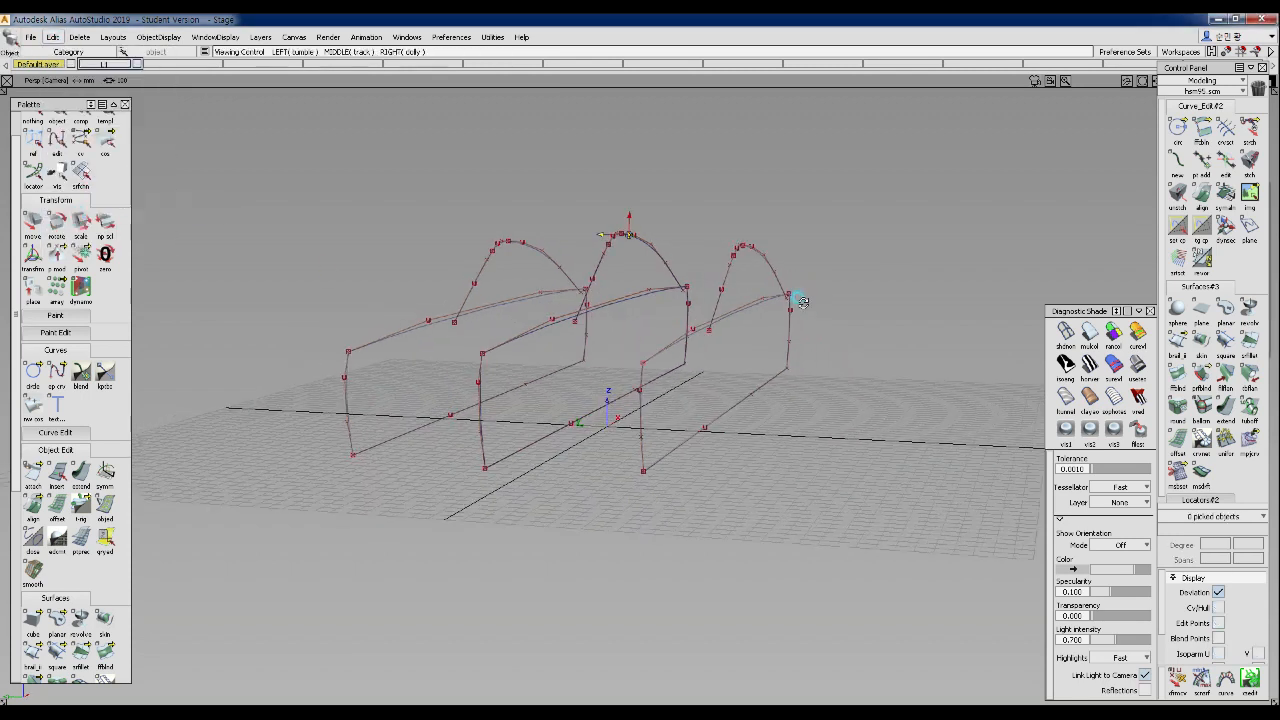
pyautogui.keyDown('ctrl'); pyautogui.keyDown('shift'); pyautogui.moveTo(719, 214); pyautogui.dragTo(745, 232); pyautogui.keyUp('shift'); pyautogui.keyUp('ctrl')
pyautogui.moveTo(723, 226); pyautogui.dragTo(675, 348)
pyautogui.click(50, 37)
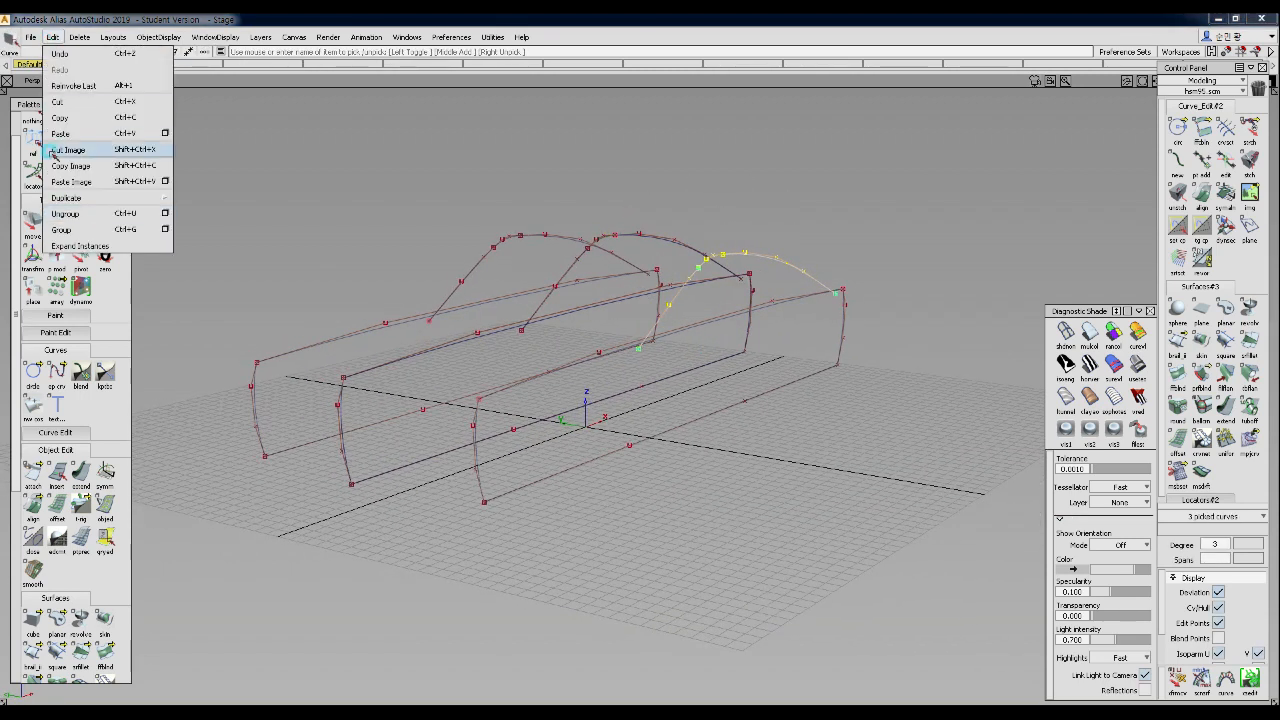
pyautogui.click(68, 229)
# - Centre the roof-line group's pivot and rotate the group in the front view so it leans inward toward the centre profile
pyautogui.keyDown('ctrl'); pyautogui.keyDown('shift'); pyautogui.moveTo(836, 241); pyautogui.dragTo(864, 254, button='middle'); pyautogui.keyUp('shift'); pyautogui.keyUp('ctrl')
pyautogui.moveTo(855, 381)
pyautogui.keyDown('alt'); pyautogui.keyDown('shift'); pyautogui.mouseDown()
pyautogui.moveTo(841, 386)
pyautogui.moveTo(711, 283)
pyautogui.mouseUp(); pyautogui.keyUp('shift'); pyautogui.keyUp('alt')
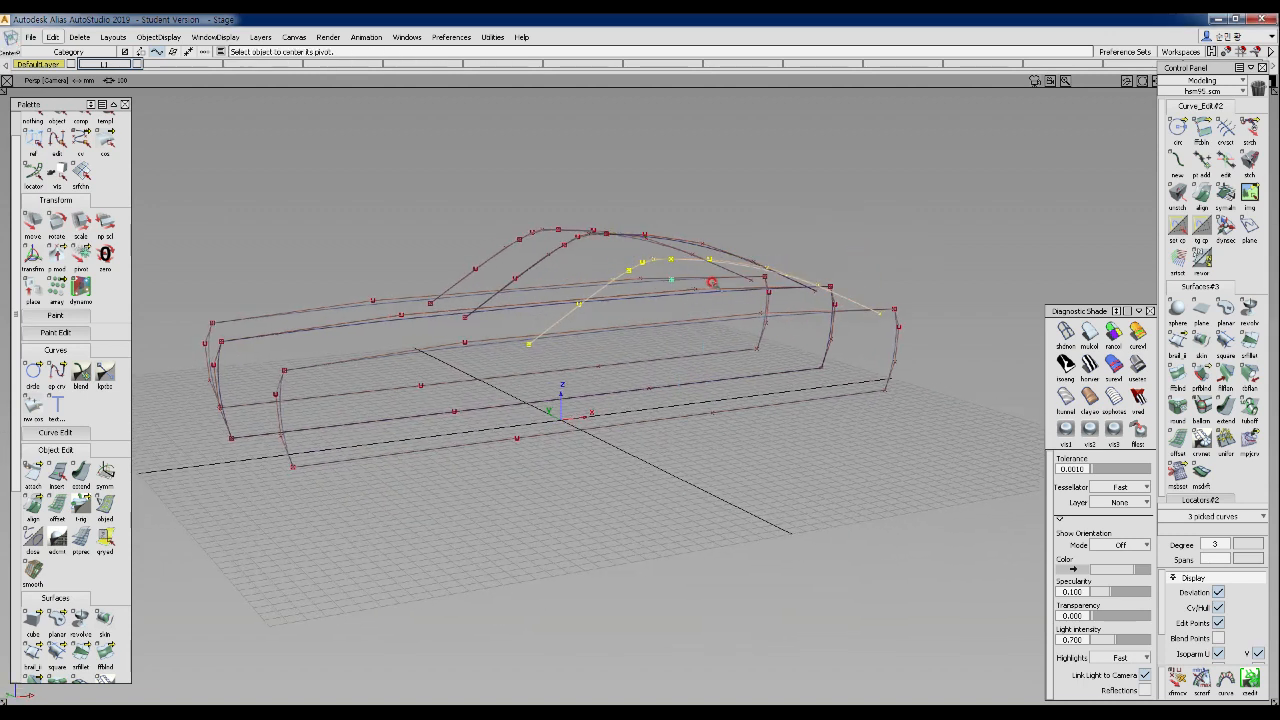
pyautogui.keyDown('ctrl'); pyautogui.keyDown('shift'); pyautogui.moveTo(818, 257); pyautogui.dragTo(843, 272, button='right'); pyautogui.keyUp('shift'); pyautogui.keyUp('ctrl')
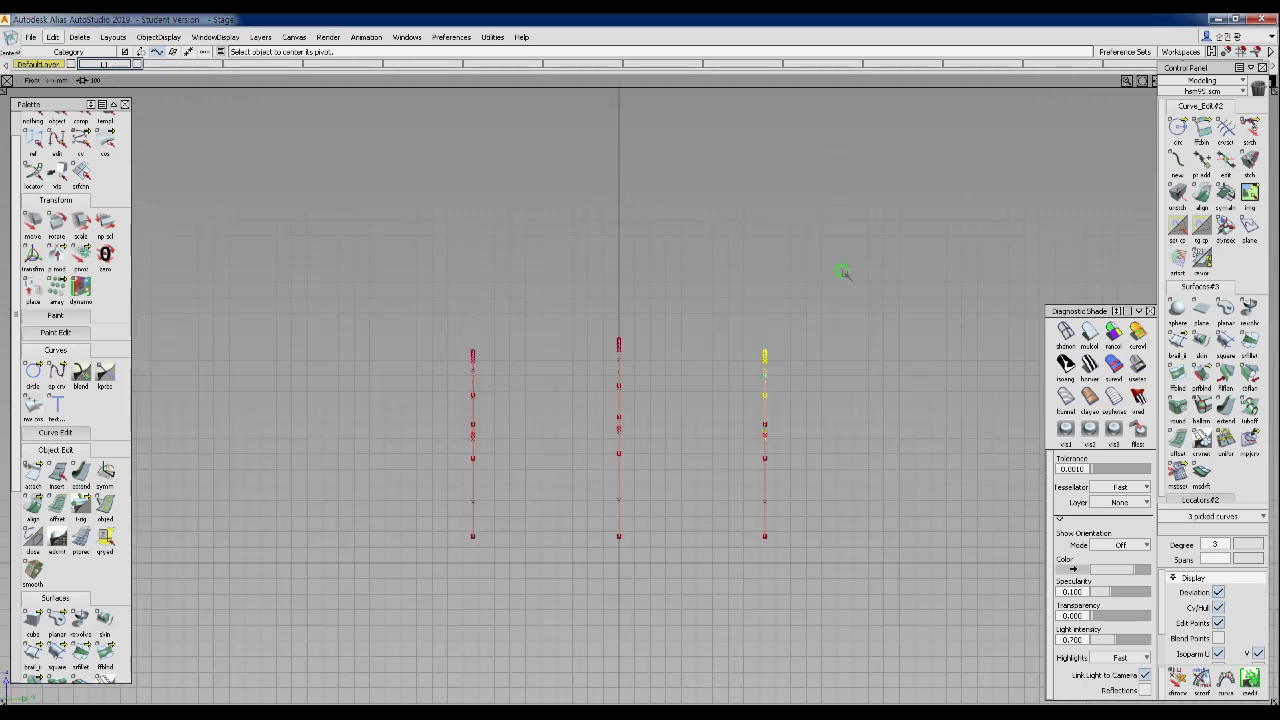
pyautogui.keyDown('ctrl'); pyautogui.keyDown('shift'); pyautogui.moveTo(821, 275); pyautogui.dragTo(821, 304, button='middle'); pyautogui.keyUp('shift'); pyautogui.keyUp('ctrl')
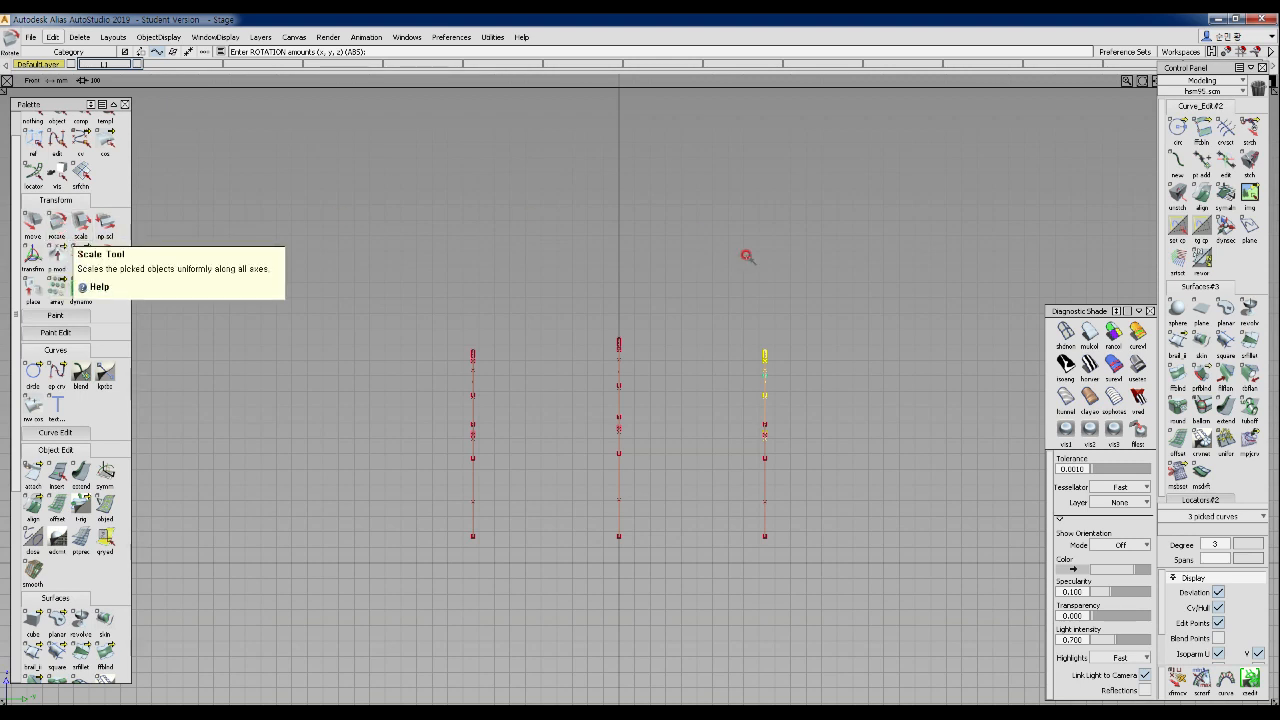
pyautogui.keyDown('ctrl'); pyautogui.keyDown('shift'); pyautogui.moveTo(829, 259); pyautogui.dragTo(845, 352); pyautogui.keyUp('shift'); pyautogui.keyUp('ctrl')
pyautogui.moveTo(852, 354); pyautogui.dragTo(870, 385, button='middle')
# - Pick the three roof-line curves of the mirrored profile on the opposite side and delete them
pyautogui.keyDown('ctrl'); pyautogui.keyDown('shift'); pyautogui.moveTo(506, 491); pyautogui.dragTo(510, 375); pyautogui.keyUp('shift'); pyautogui.keyUp('ctrl')
pyautogui.keyDown('ctrl'); pyautogui.keyDown('shift'); pyautogui.moveTo(459, 290); pyautogui.dragTo(506, 304); pyautogui.keyUp('shift'); pyautogui.keyUp('ctrl')
pyautogui.moveTo(422, 334); pyautogui.dragTo(511, 385)
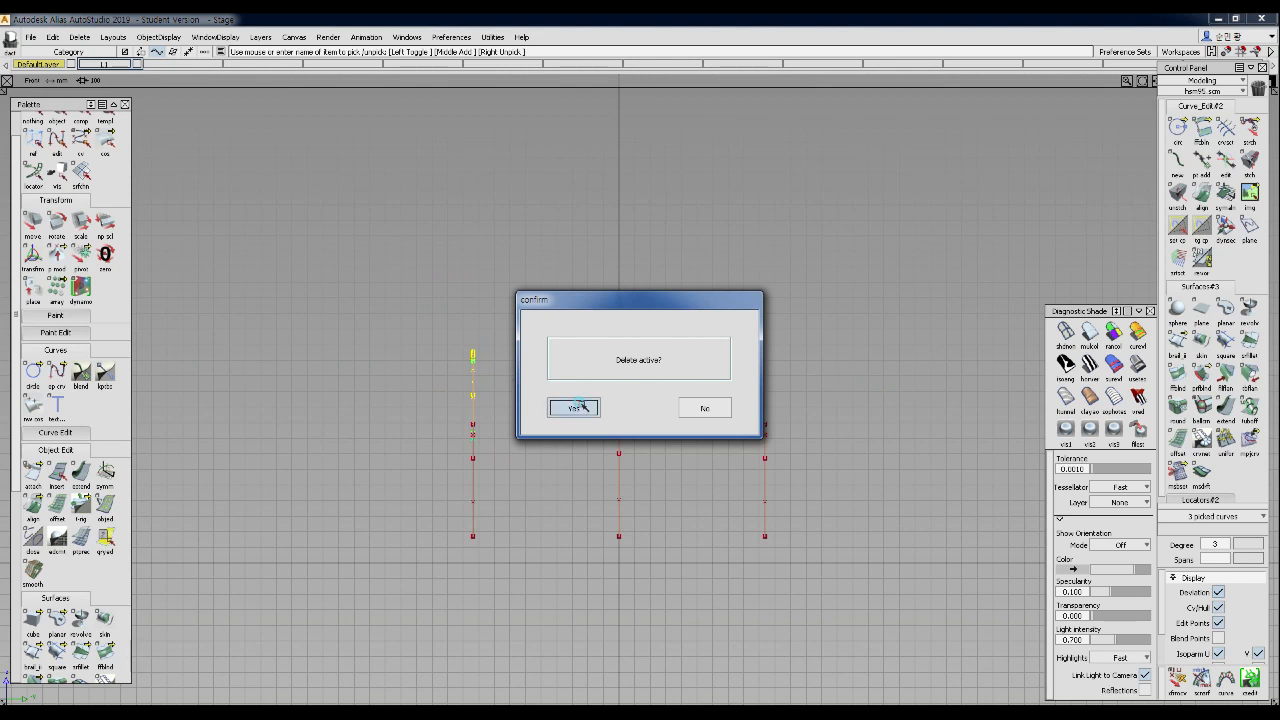
pyautogui.click(578, 406)
# - Examine the tilted roof-line curves in perspective and switch to the top view
pyautogui.keyDown('alt'); pyautogui.keyDown('shift'); pyautogui.moveTo(623, 400); pyautogui.dragTo(706, 309); pyautogui.keyUp('shift'); pyautogui.keyUp('alt')
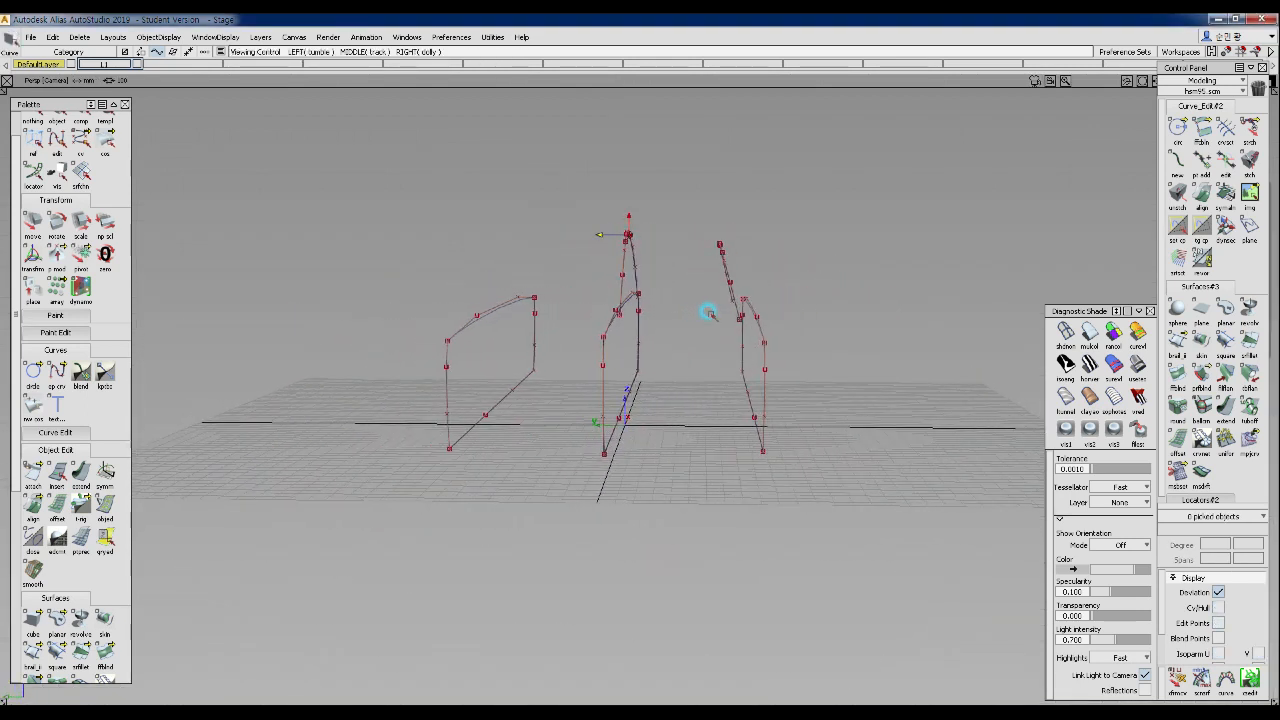
pyautogui.keyDown('ctrl'); pyautogui.keyDown('shift'); pyautogui.rightClick(650, 281); pyautogui.keyUp('shift'); pyautogui.keyUp('ctrl')
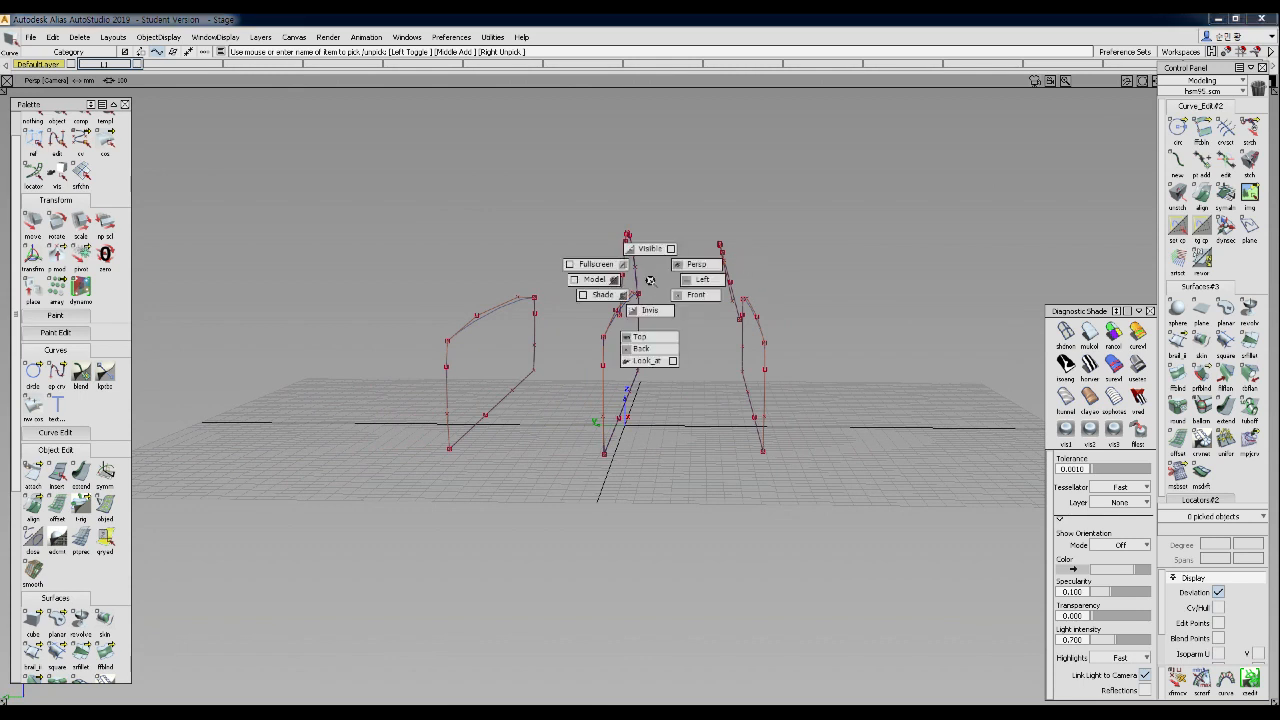
pyautogui.click(637, 340)
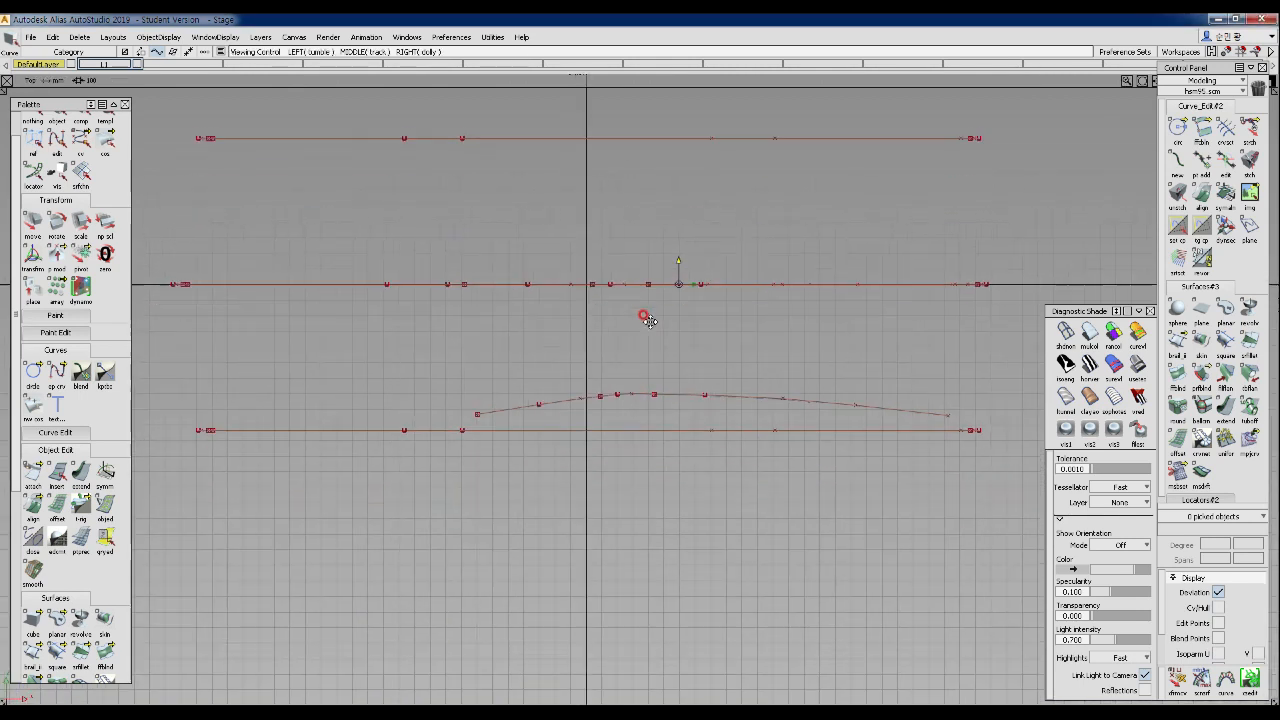
# - Move the middle control points of the side beltline curve outward by about 43 mm in the top view
pyautogui.moveTo(466, 394)
pyautogui.keyDown('ctrl'); pyautogui.keyDown('shift'); pyautogui.mouseDown()
pyautogui.moveTo(380, 389)
pyautogui.moveTo(423, 423)
pyautogui.moveTo(515, 438)
pyautogui.mouseUp(); pyautogui.keyUp('shift'); pyautogui.keyUp('ctrl')
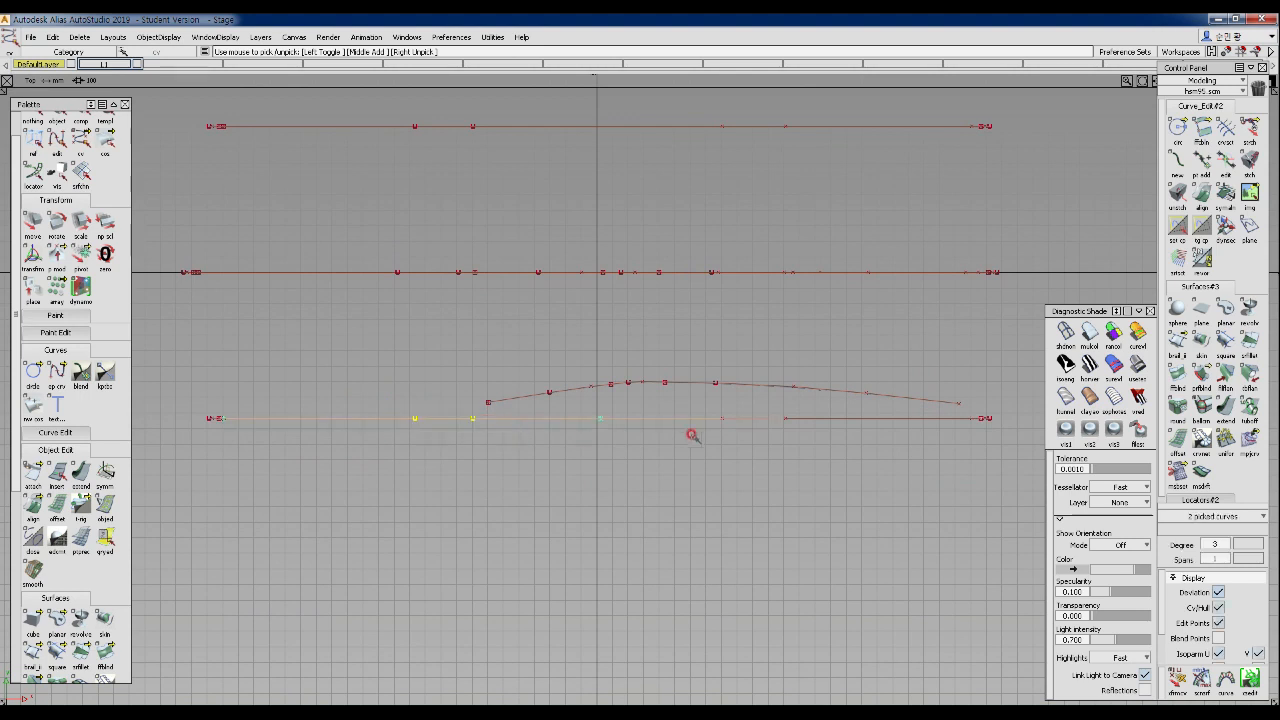
pyautogui.moveTo(674, 411); pyautogui.dragTo(859, 443)
pyautogui.keyDown('ctrl'); pyautogui.keyDown('shift'); pyautogui.moveTo(855, 509); pyautogui.dragTo(861, 472, button='middle'); pyautogui.keyUp('shift'); pyautogui.keyUp('ctrl')
pyautogui.moveTo(866, 473); pyautogui.dragTo(867, 482, button='right')
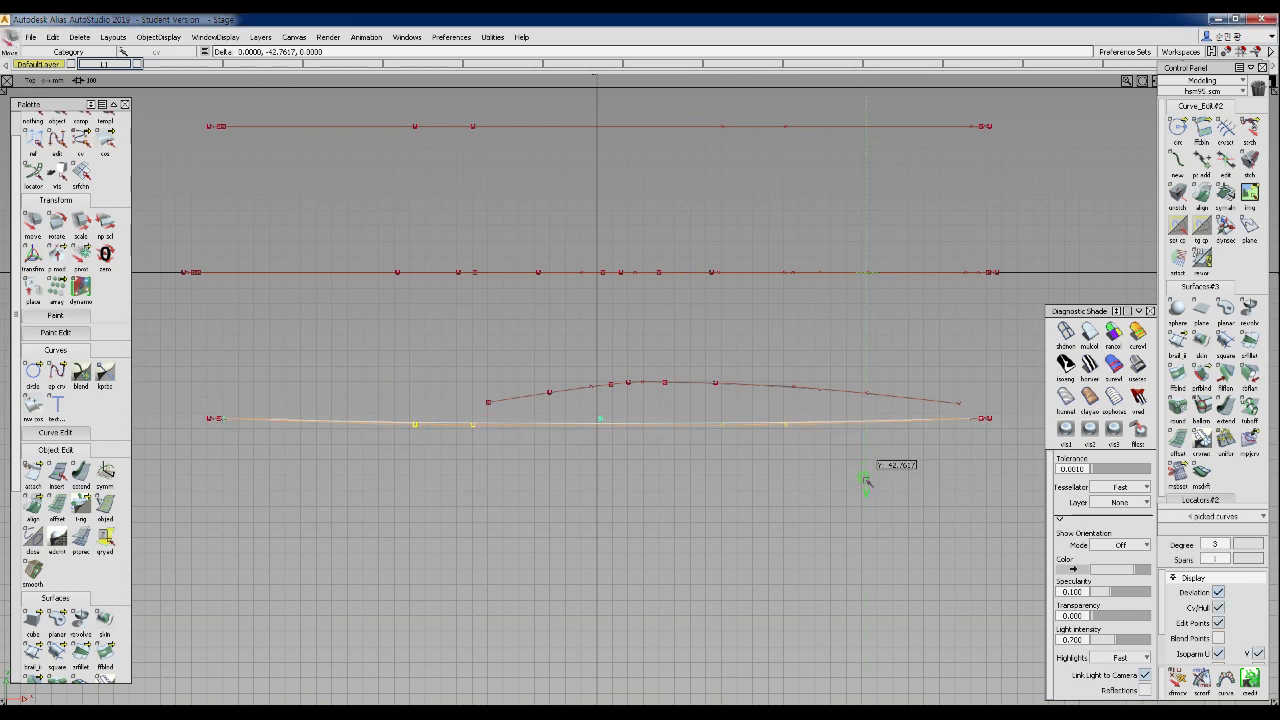
# - Adjust the two front control points of the side beltline curve, shifting them slightly toward the front in the top view
pyautogui.keyDown('alt'); pyautogui.keyDown('shift'); pyautogui.moveTo(757, 451); pyautogui.dragTo(777, 424, button='middle'); pyautogui.keyUp('shift'); pyautogui.keyUp('alt')
pyautogui.keyDown('ctrl'); pyautogui.keyDown('shift'); pyautogui.moveTo(354, 429); pyautogui.dragTo(271, 406); pyautogui.keyUp('shift'); pyautogui.keyUp('ctrl')
pyautogui.moveTo(367, 388); pyautogui.dragTo(504, 427)
pyautogui.keyDown('ctrl'); pyautogui.keyDown('shift'); pyautogui.moveTo(576, 490); pyautogui.dragTo(582, 440, button='middle'); pyautogui.keyUp('shift'); pyautogui.keyUp('ctrl')
pyautogui.moveTo(582, 441); pyautogui.dragTo(600, 446, button='right')
pyautogui.moveTo(600, 446); pyautogui.dragTo(552, 446)
# - Delete the complete curve set on the opposite side of the centre profile
pyautogui.keyDown('ctrl'); pyautogui.keyDown('shift'); pyautogui.moveTo(606, 460); pyautogui.dragTo(660, 483, button='middle'); pyautogui.keyUp('shift'); pyautogui.keyUp('ctrl')
pyautogui.keyDown('ctrl'); pyautogui.keyDown('shift'); pyautogui.moveTo(600, 440); pyautogui.dragTo(589, 400, button='right'); pyautogui.keyUp('shift'); pyautogui.keyUp('ctrl')
pyautogui.keyDown('ctrl'); pyautogui.keyDown('shift'); pyautogui.moveTo(592, 398); pyautogui.dragTo(689, 380, button='middle'); pyautogui.keyUp('shift'); pyautogui.keyUp('ctrl')
pyautogui.keyDown('alt'); pyautogui.keyDown('shift'); pyautogui.moveTo(563, 447); pyautogui.dragTo(617, 419); pyautogui.keyUp('shift'); pyautogui.keyUp('alt')
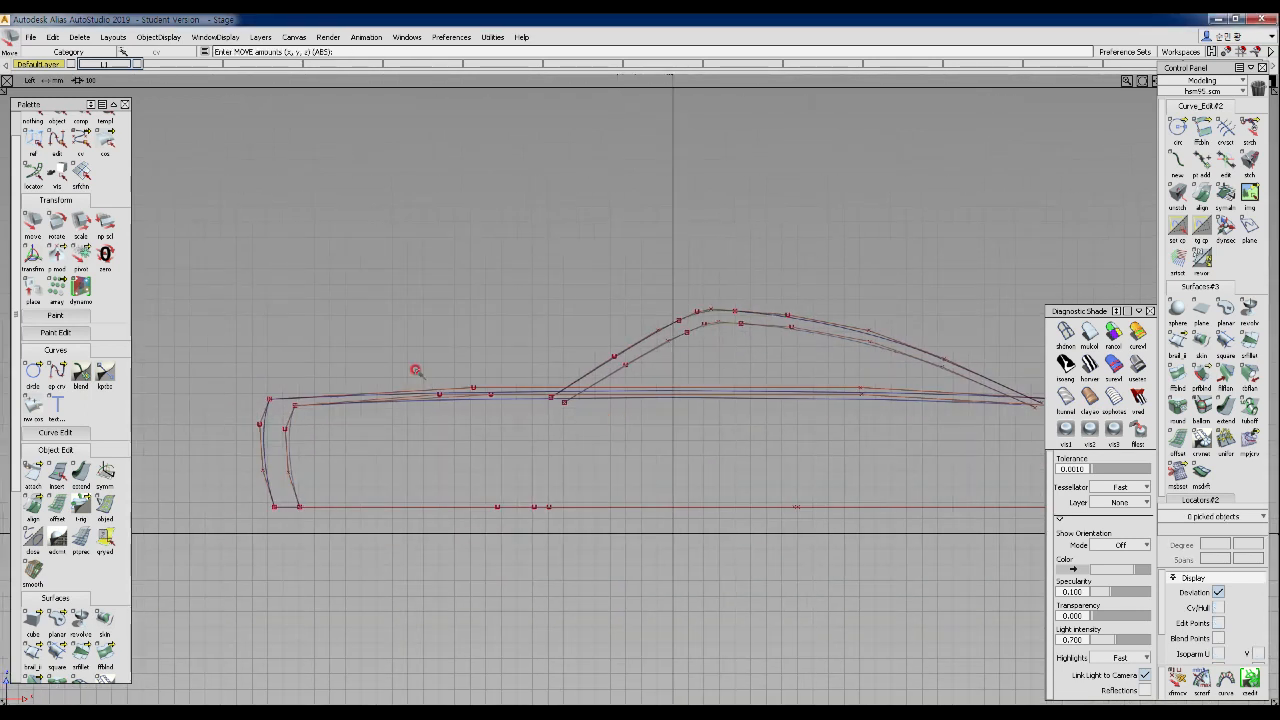
pyautogui.keyDown('ctrl'); pyautogui.keyDown('shift'); pyautogui.moveTo(493, 381); pyautogui.dragTo(552, 322, button='middle'); pyautogui.keyUp('shift'); pyautogui.keyUp('ctrl')
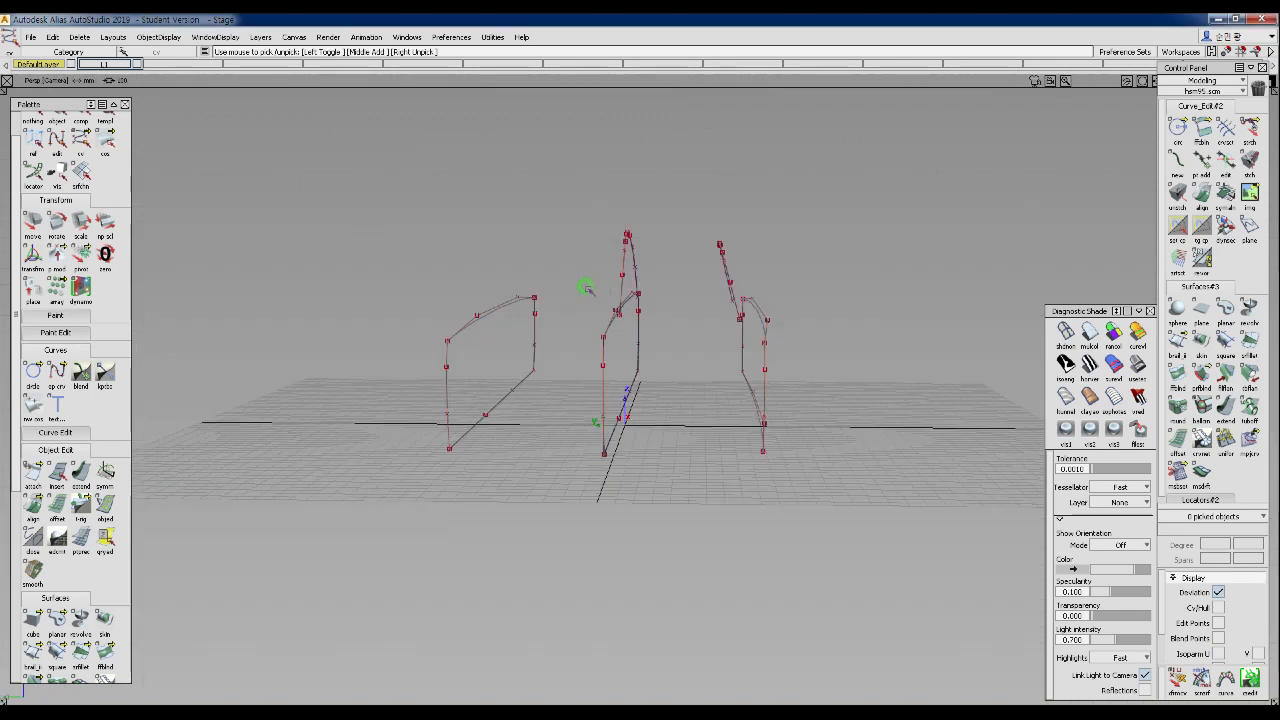
pyautogui.keyDown('alt'); pyautogui.keyDown('shift'); pyautogui.moveTo(603, 283); pyautogui.dragTo(540, 262, button='right'); pyautogui.keyUp('shift'); pyautogui.keyUp('alt')
pyautogui.keyDown('ctrl'); pyautogui.keyDown('shift'); pyautogui.moveTo(514, 202); pyautogui.dragTo(586, 390); pyautogui.keyUp('shift'); pyautogui.keyUp('ctrl')
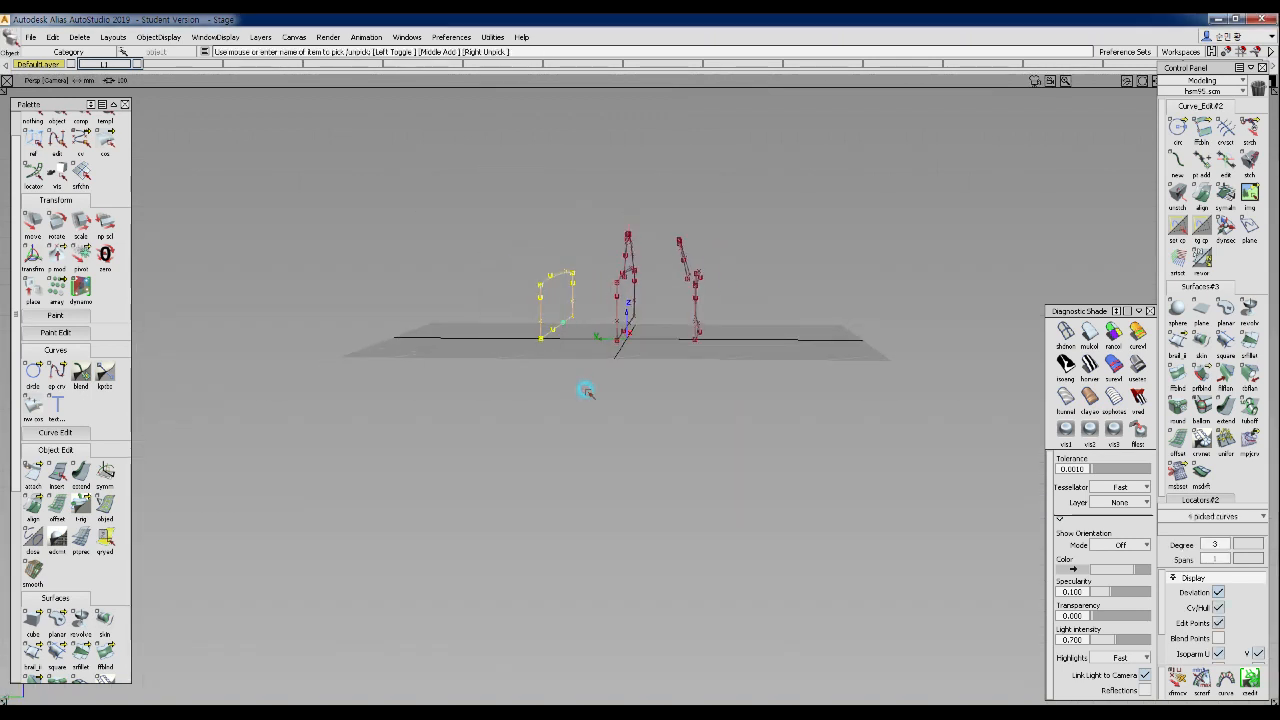
pyautogui.press('Delete')
pyautogui.click(574, 408)
# - Move the inner control points of the centre beltline curve toward the front in the side view and clear the selection
pyautogui.keyDown('ctrl'); pyautogui.keyDown('shift'); pyautogui.moveTo(524, 397); pyautogui.dragTo(656, 385, button='middle'); pyautogui.keyUp('shift'); pyautogui.keyUp('ctrl')
pyautogui.moveTo(477, 368); pyautogui.dragTo(538, 395)
pyautogui.keyDown('alt'); pyautogui.keyDown('shift'); pyautogui.moveTo(757, 474); pyautogui.dragTo(754, 354, button='right'); pyautogui.keyUp('shift'); pyautogui.keyUp('alt')
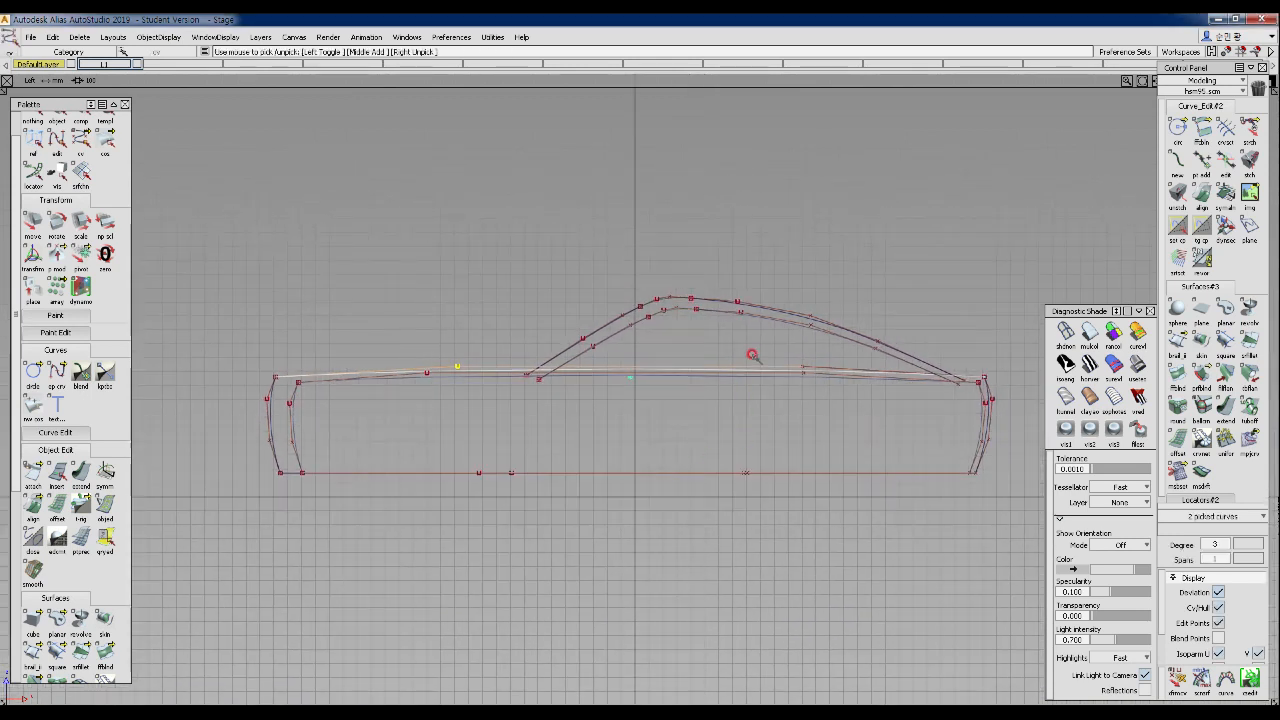
pyautogui.moveTo(822, 366); pyautogui.dragTo(826, 368)
pyautogui.moveTo(840, 400); pyautogui.dragTo(808, 434, button='middle')
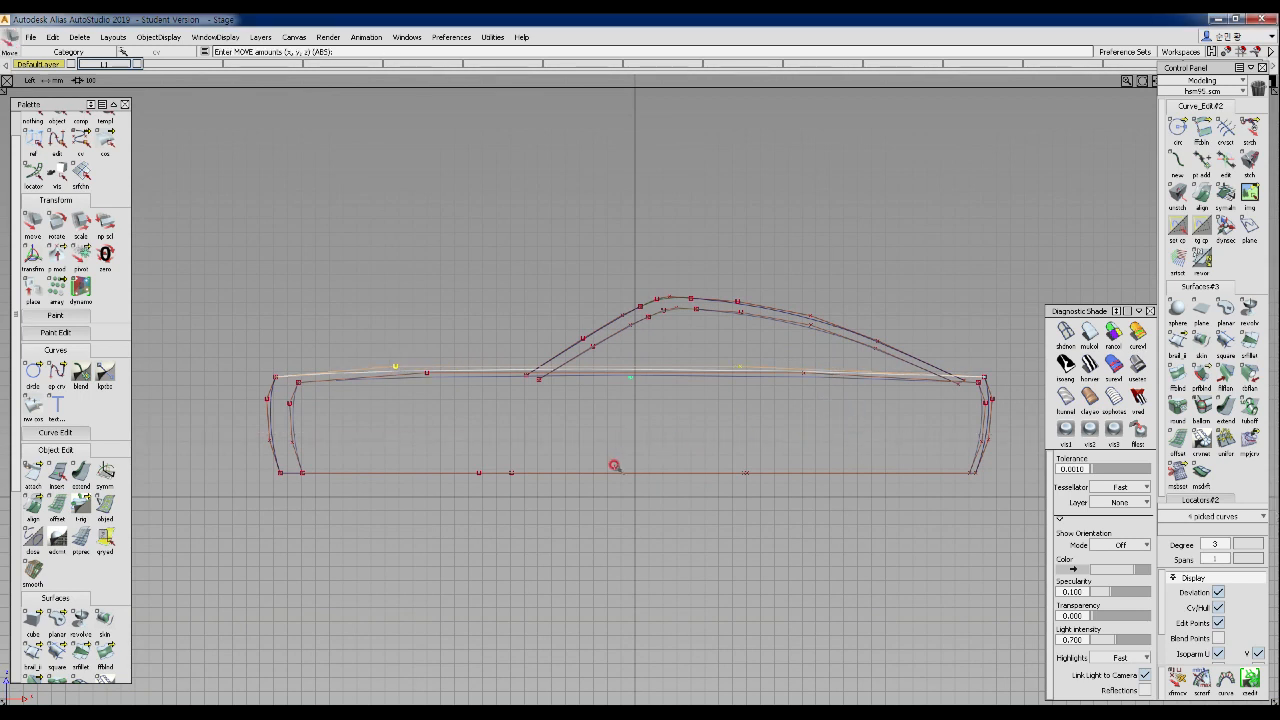
pyautogui.hotkey('ctrl', 'shift', 'n')
pyautogui.keyDown('alt'); pyautogui.keyDown('shift'); pyautogui.moveTo(520, 394); pyautogui.dragTo(490, 386); pyautogui.keyUp('shift'); pyautogui.keyUp('alt')
pyautogui.press('F6')
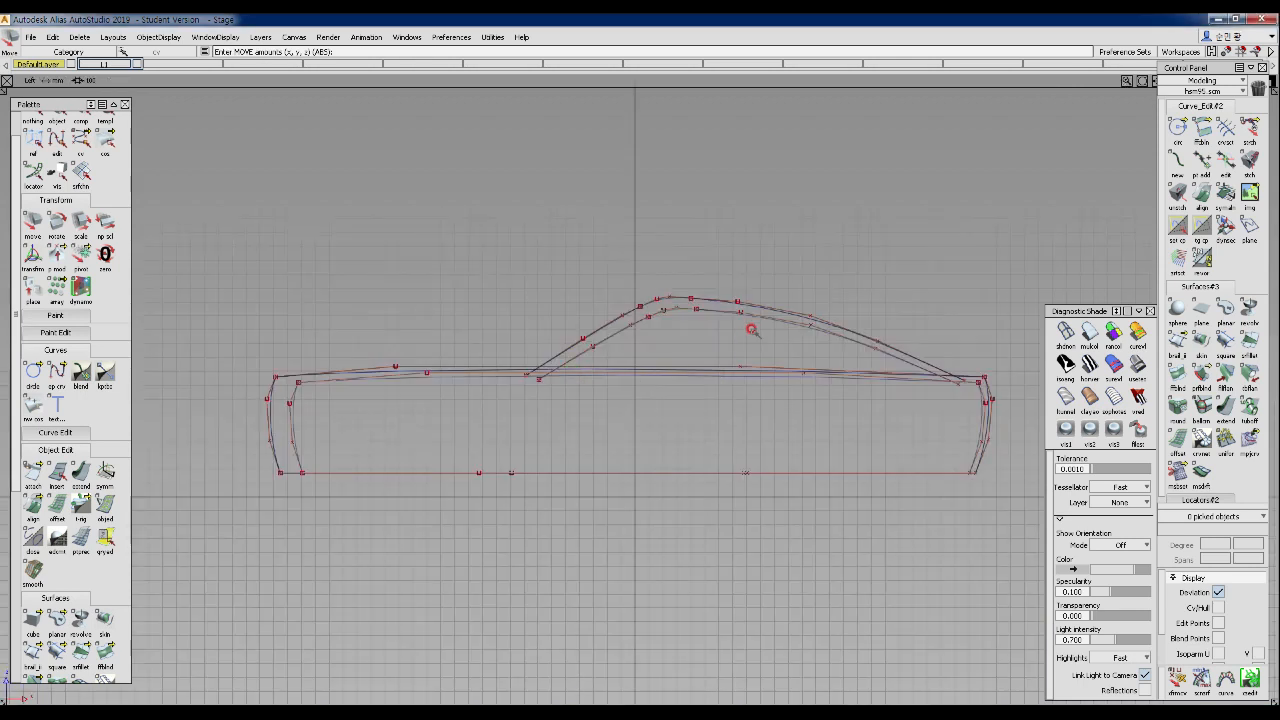
# - Lower the centre roof profile curves slightly toward the side roof curve in the side view
pyautogui.keyDown('alt'); pyautogui.keyDown('shift'); pyautogui.moveTo(729, 320); pyautogui.dragTo(691, 329, button='middle'); pyautogui.keyUp('shift'); pyautogui.keyUp('alt')
pyautogui.keyDown('ctrl'); pyautogui.keyDown('shift'); pyautogui.click(594, 286); pyautogui.keyUp('shift'); pyautogui.keyUp('ctrl')
pyautogui.keyDown('ctrl'); pyautogui.keyDown('shift'); pyautogui.moveTo(580, 279); pyautogui.dragTo(615, 289); pyautogui.keyUp('shift'); pyautogui.keyUp('ctrl')
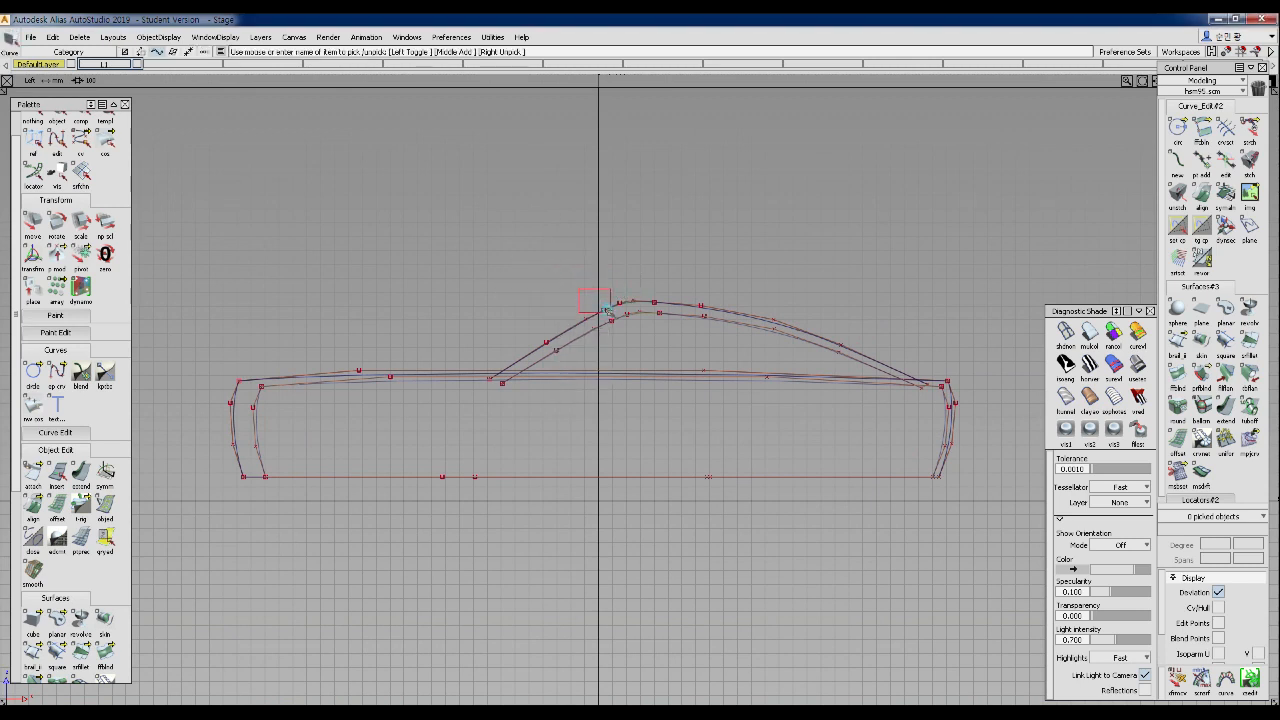
pyautogui.click(596, 303)
pyautogui.moveTo(652, 289); pyautogui.dragTo(687, 305)
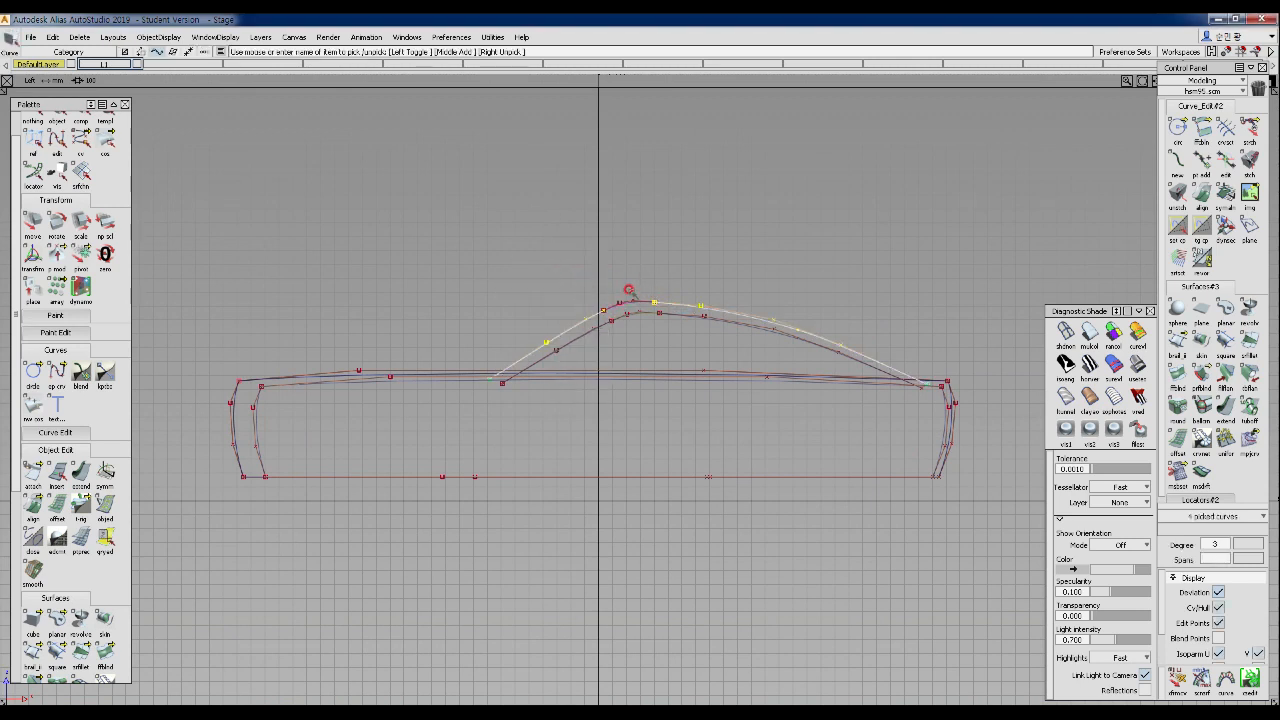
pyautogui.press('m')
pyautogui.moveTo(806, 246); pyautogui.dragTo(806, 252, button='right')
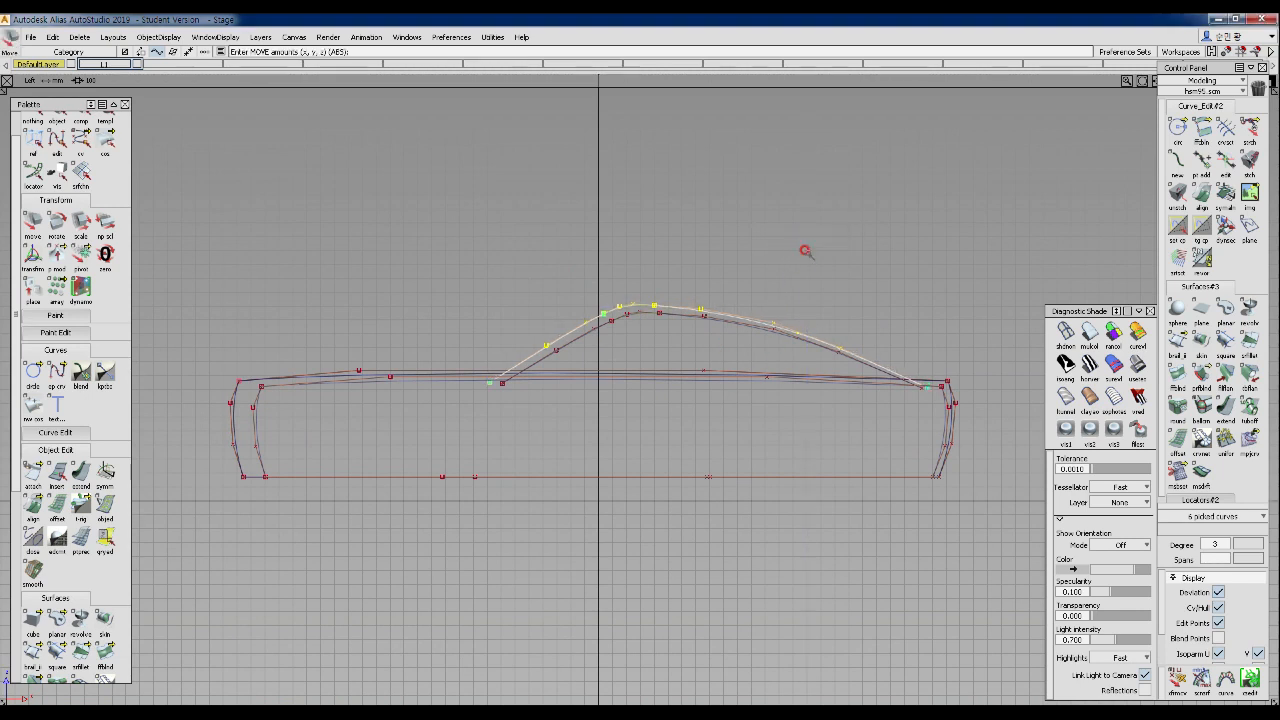
pyautogui.keyDown('ctrl'); pyautogui.keyDown('shift'); pyautogui.moveTo(703, 395); pyautogui.dragTo(650, 407); pyautogui.keyUp('shift'); pyautogui.keyUp('ctrl')
# - Refine the profile curves by nudging selected groups of control points slightly, mainly in the vertical direction
pyautogui.press('F8')
pyautogui.keyDown('alt'); pyautogui.keyDown('shift'); pyautogui.moveTo(663, 337); pyautogui.dragTo(786, 349); pyautogui.keyUp('shift'); pyautogui.keyUp('alt')
pyautogui.keyDown('ctrl'); pyautogui.keyDown('shift'); pyautogui.moveTo(689, 304); pyautogui.dragTo(697, 320); pyautogui.keyUp('shift'); pyautogui.keyUp('ctrl')
pyautogui.moveTo(606, 377); pyautogui.dragTo(645, 445)
pyautogui.moveTo(687, 425); pyautogui.dragTo(694, 427, button='middle')
pyautogui.moveTo(694, 427); pyautogui.dragTo(694, 422, button='right')
pyautogui.keyDown('ctrl'); pyautogui.keyDown('shift'); pyautogui.moveTo(660, 430); pyautogui.dragTo(660, 428); pyautogui.keyUp('shift'); pyautogui.keyUp('ctrl')
pyautogui.keyDown('ctrl'); pyautogui.keyDown('shift'); pyautogui.moveTo(607, 434); pyautogui.dragTo(686, 467); pyautogui.keyUp('shift'); pyautogui.keyUp('ctrl')
pyautogui.moveTo(731, 436); pyautogui.dragTo(731, 432, button='right')
pyautogui.keyDown('ctrl'); pyautogui.keyDown('shift'); pyautogui.moveTo(583, 417); pyautogui.dragTo(653, 409); pyautogui.keyUp('shift'); pyautogui.keyUp('ctrl')
pyautogui.keyDown('ctrl'); pyautogui.keyDown('shift'); pyautogui.moveTo(697, 434); pyautogui.dragTo(697, 403, button='right'); pyautogui.keyUp('shift'); pyautogui.keyUp('ctrl')
pyautogui.moveTo(697, 403); pyautogui.dragTo(698, 403, button='right')
pyautogui.keyDown('ctrl'); pyautogui.keyDown('shift'); pyautogui.moveTo(687, 441); pyautogui.dragTo(687, 388); pyautogui.keyUp('shift'); pyautogui.keyUp('ctrl')
pyautogui.keyDown('ctrl'); pyautogui.keyDown('shift'); pyautogui.moveTo(736, 367); pyautogui.dragTo(736, 338, button='middle'); pyautogui.keyUp('shift'); pyautogui.keyUp('ctrl')
pyautogui.moveTo(745, 352)
pyautogui.keyDown('alt'); pyautogui.keyDown('shift'); pyautogui.mouseDown()
pyautogui.moveTo(666, 371)
pyautogui.moveTo(783, 366)
pyautogui.moveTo(625, 392)
pyautogui.moveTo(754, 371)
pyautogui.mouseUp(); pyautogui.keyUp('shift'); pyautogui.keyUp('alt')
# - Mirror the edited side curve set as a duplicate across the XZ plane and clear the selection
pyautogui.keyDown('ctrl'); pyautogui.keyDown('shift'); pyautogui.moveTo(669, 177); pyautogui.dragTo(779, 474); pyautogui.keyUp('shift'); pyautogui.keyUp('ctrl')
pyautogui.click(57, 37)
pyautogui.moveTo(82, 199)
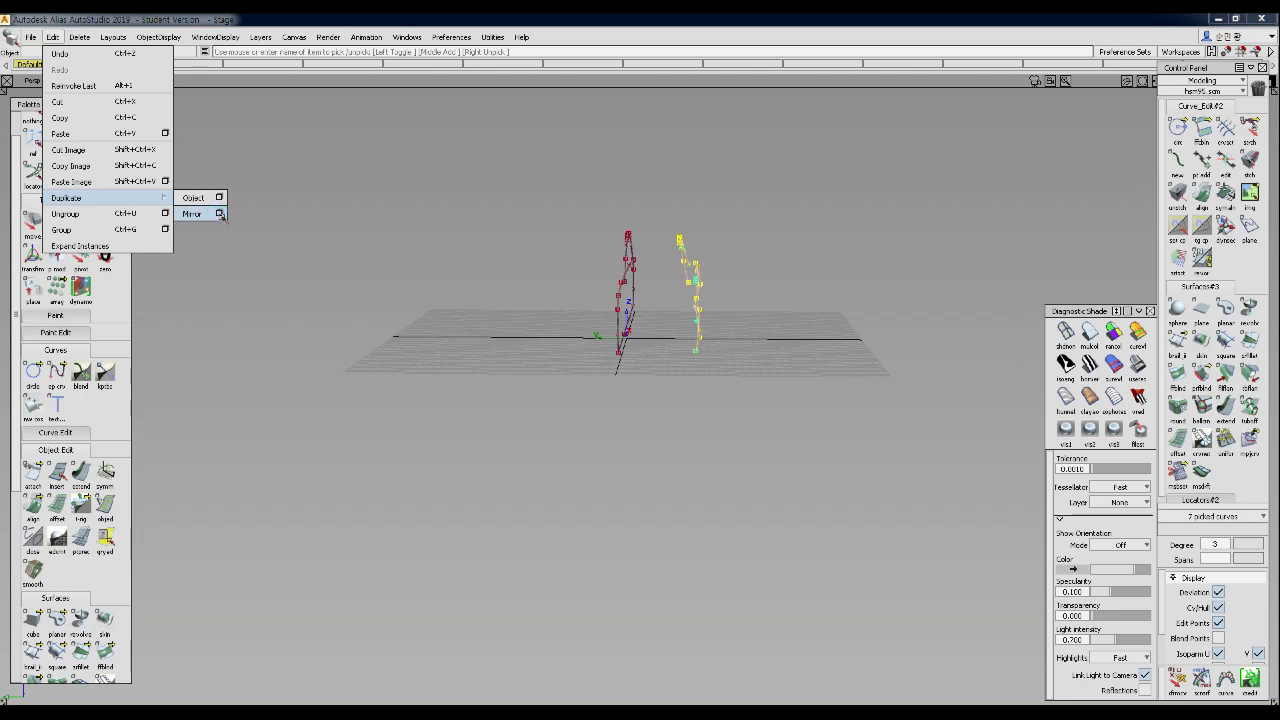
pyautogui.click(220, 213)
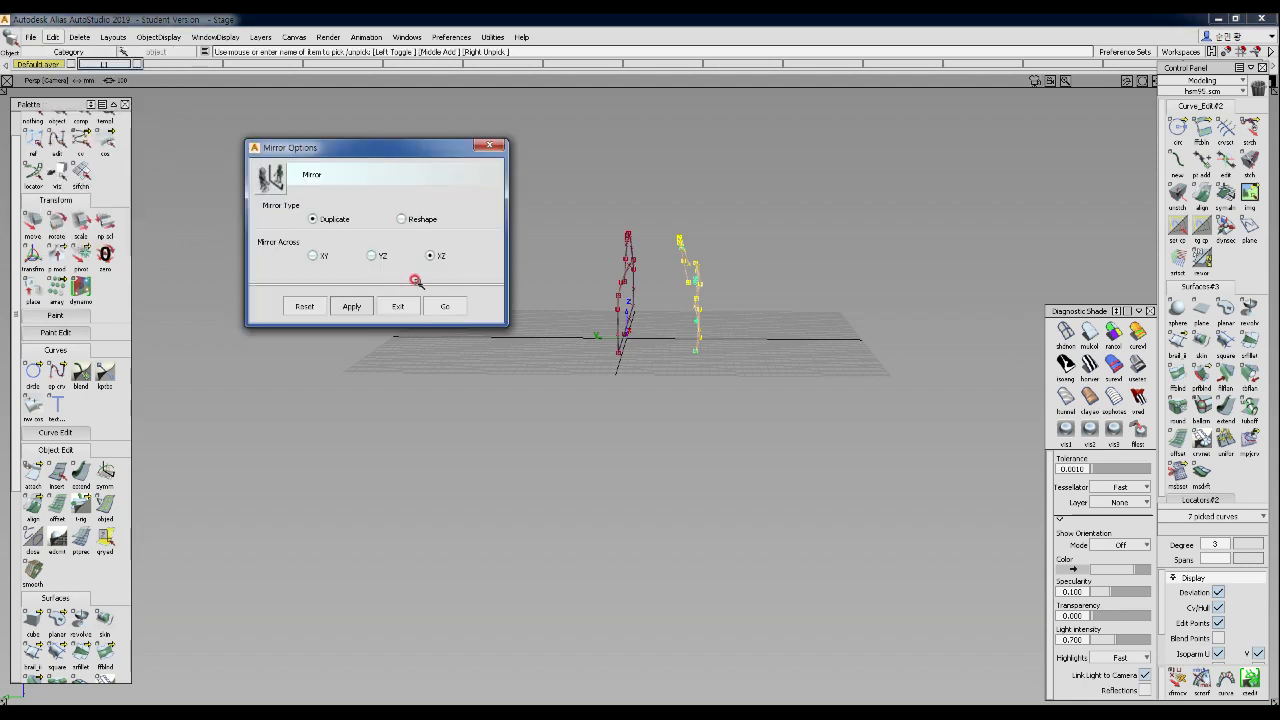
pyautogui.click(440, 306)
pyautogui.keyDown('alt'); pyautogui.keyDown('shift'); pyautogui.moveTo(482, 304); pyautogui.dragTo(574, 343); pyautogui.keyUp('shift'); pyautogui.keyUp('alt')
pyautogui.click(695, 286)
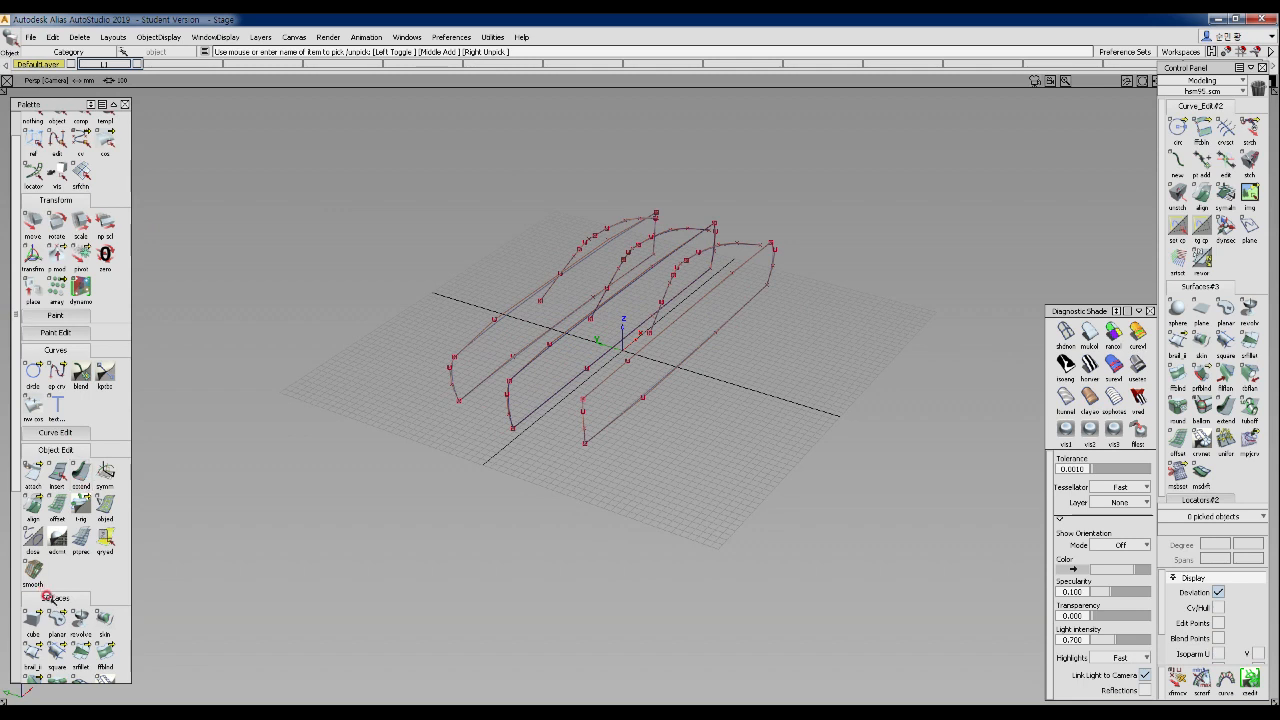
pyautogui.moveTo(10, 460); pyautogui.dragTo(5, 473)
pyautogui.scroll(-3, 12, 472)
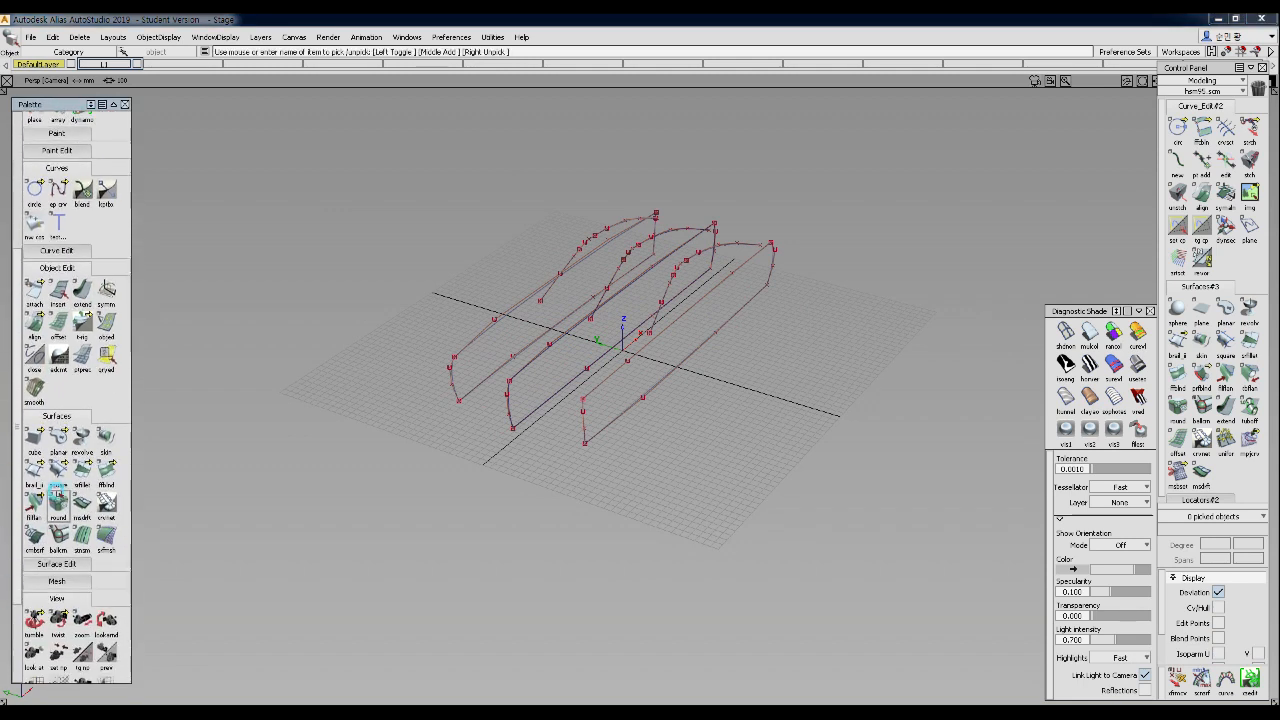
pyautogui.click(36, 469)
pyautogui.click(111, 446)
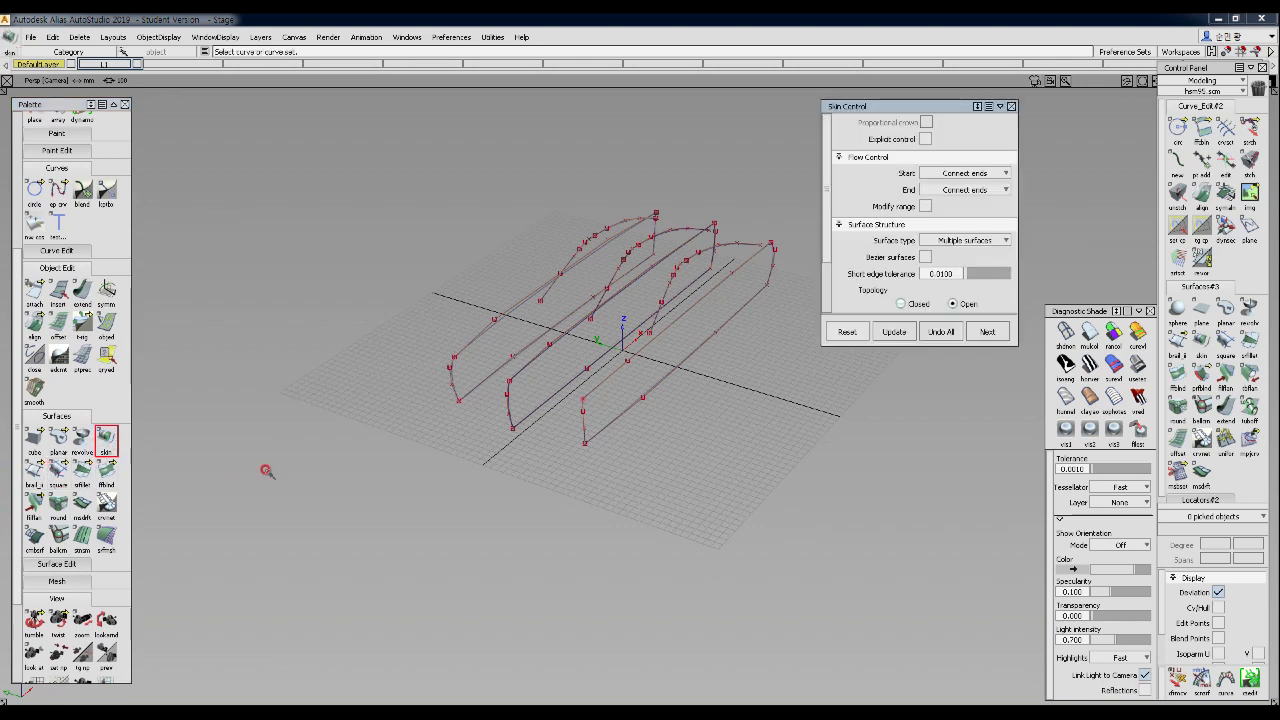
pyautogui.moveTo(946, 105); pyautogui.dragTo(1006, 106)
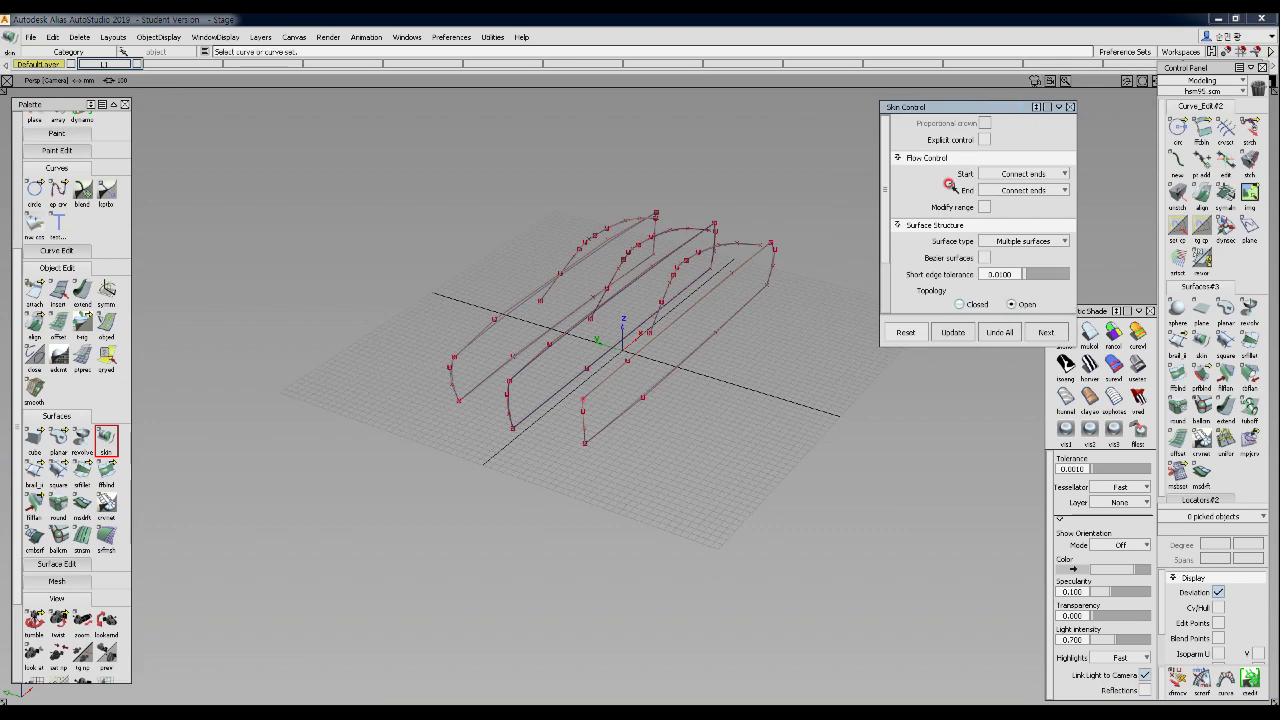
pyautogui.doubleClick(106, 449)
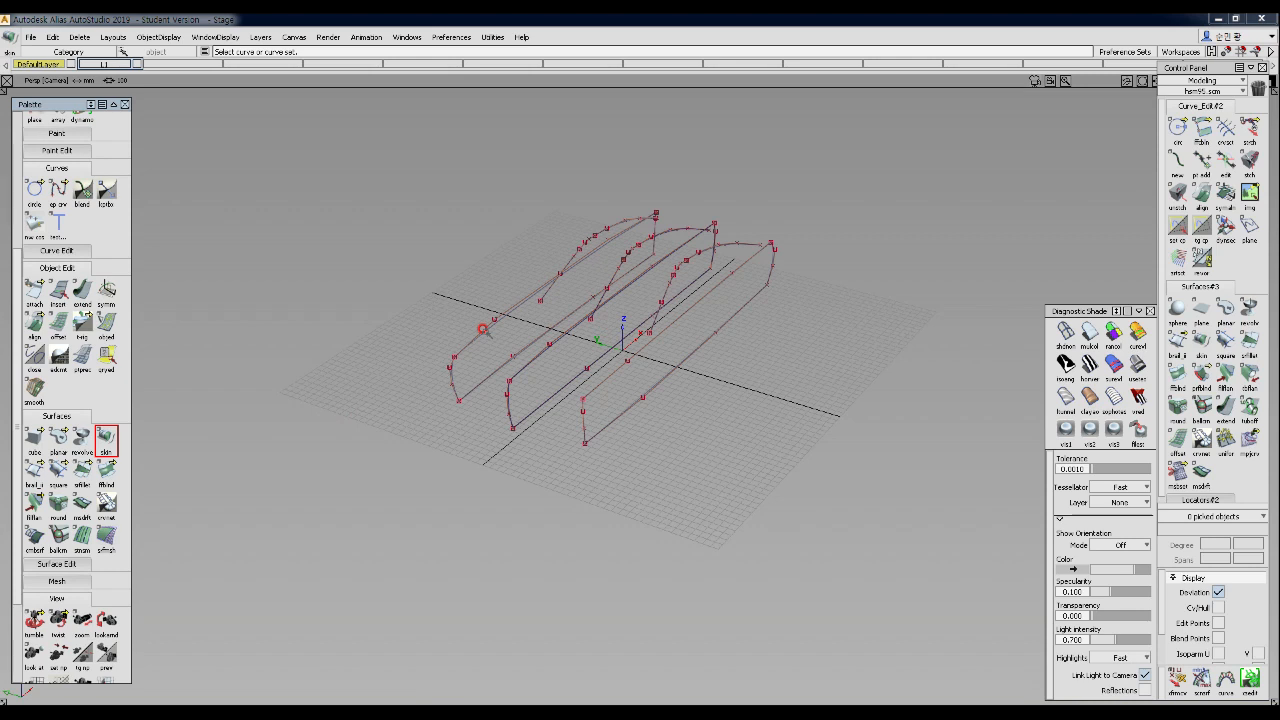
pyautogui.click(482, 329)
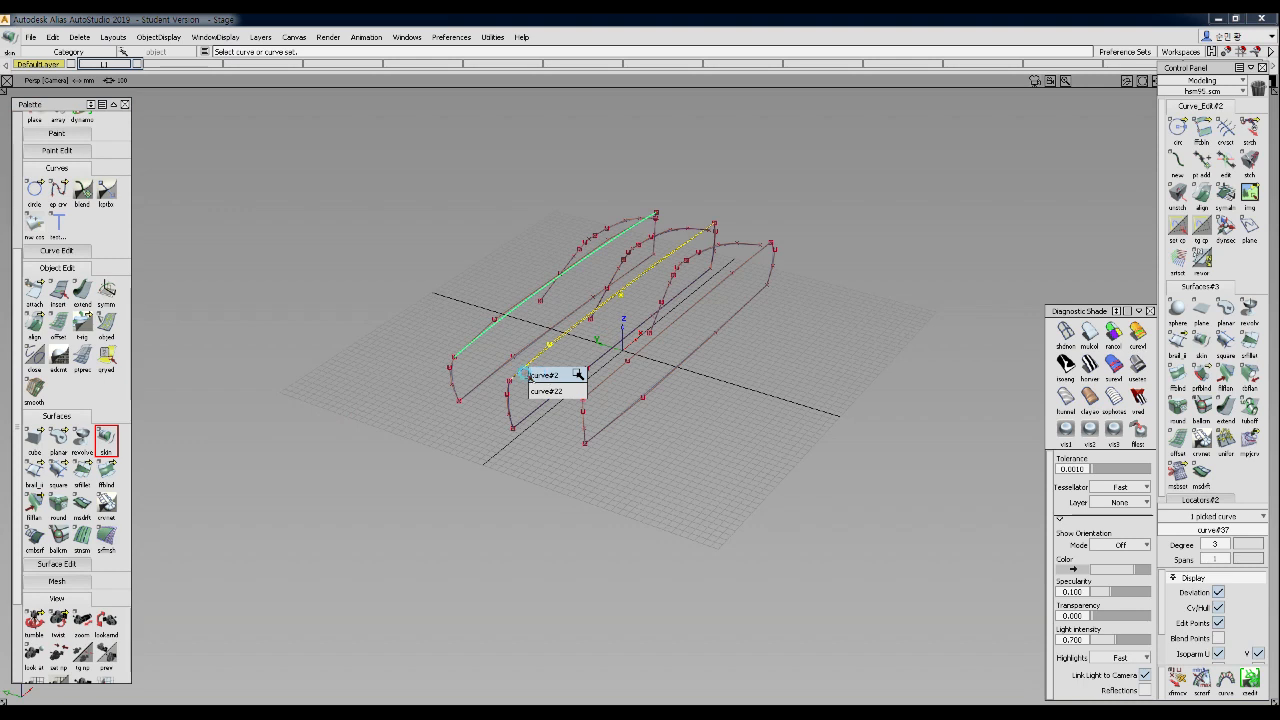
pyautogui.click(479, 371)
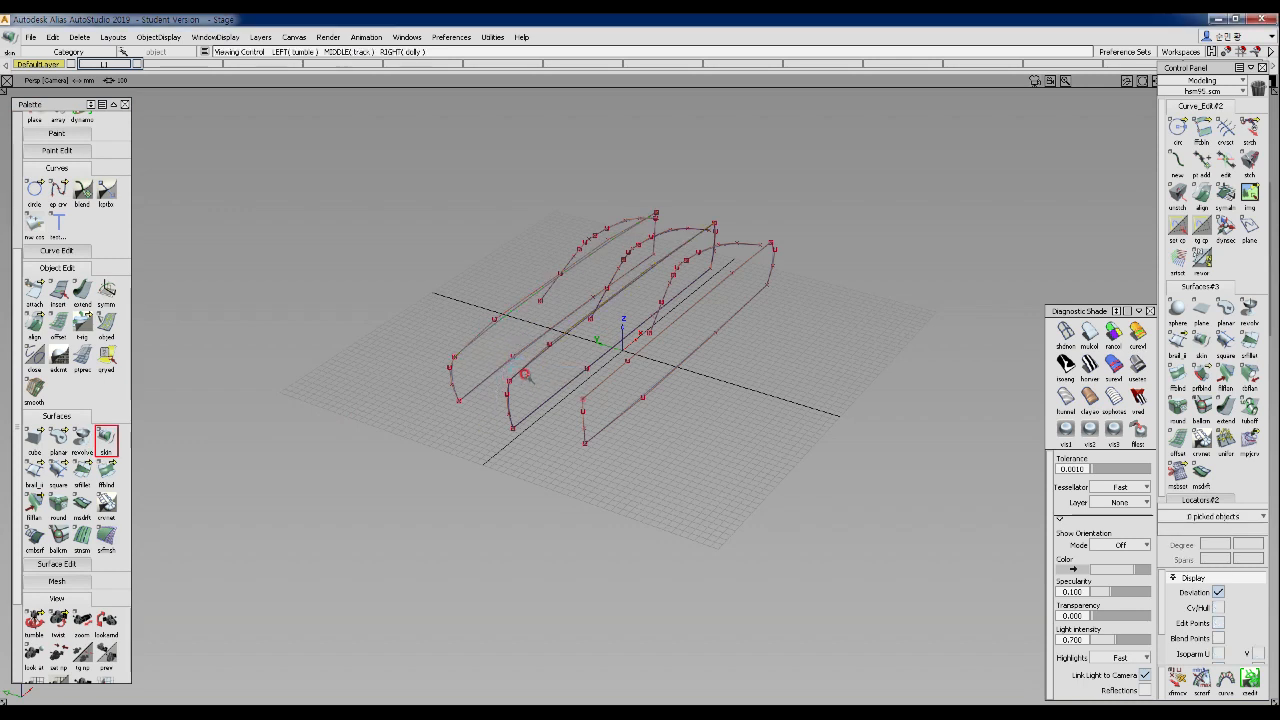
pyautogui.keyDown('alt'); pyautogui.keyDown('shift'); pyautogui.moveTo(515, 368); pyautogui.dragTo(645, 391); pyautogui.keyUp('shift'); pyautogui.keyUp('alt')
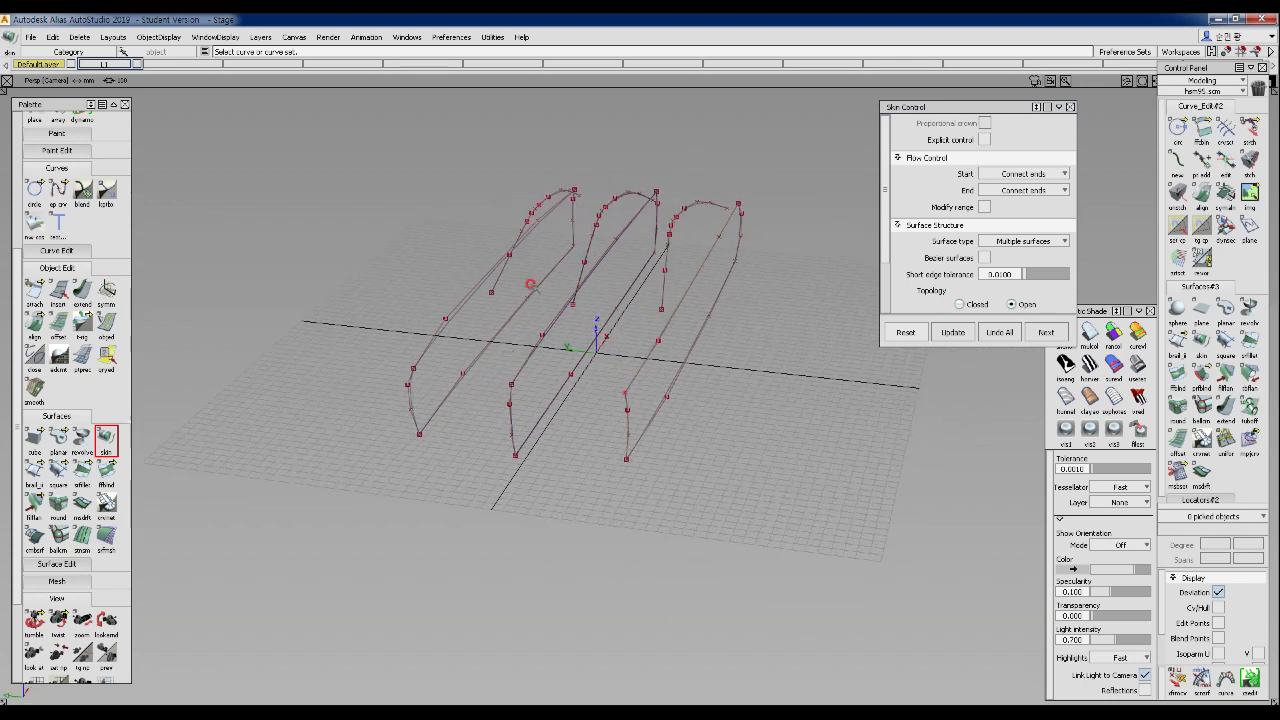
pyautogui.press('Escape')
# - Delete the seven overlapping duplicate curves of the centre profile, including their construction history
pyautogui.click(529, 366)
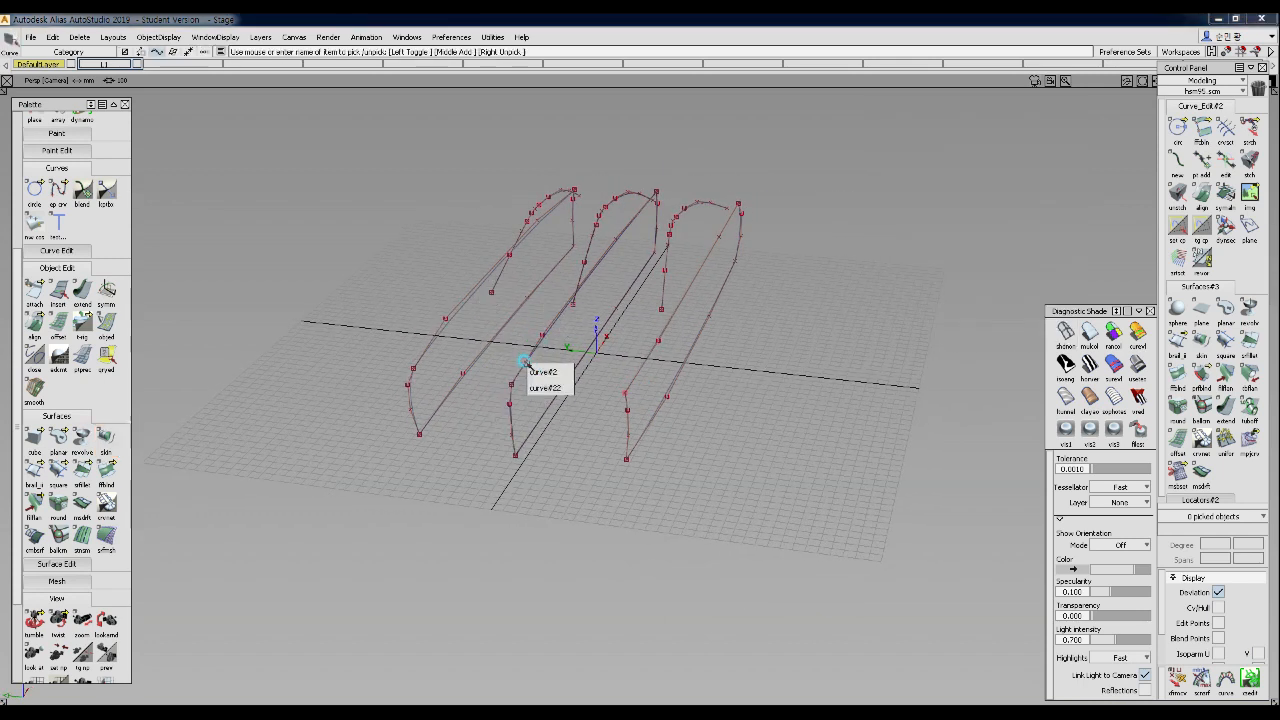
pyautogui.click(537, 372)
pyautogui.keyDown('ctrl'); pyautogui.keyDown('shift'); pyautogui.click(517, 334); pyautogui.keyUp('shift'); pyautogui.keyUp('ctrl')
pyautogui.keyDown('ctrl'); pyautogui.keyDown('shift'); pyautogui.moveTo(517, 334); pyautogui.dragTo(561, 341); pyautogui.keyUp('shift'); pyautogui.keyUp('ctrl')
pyautogui.click(541, 360)
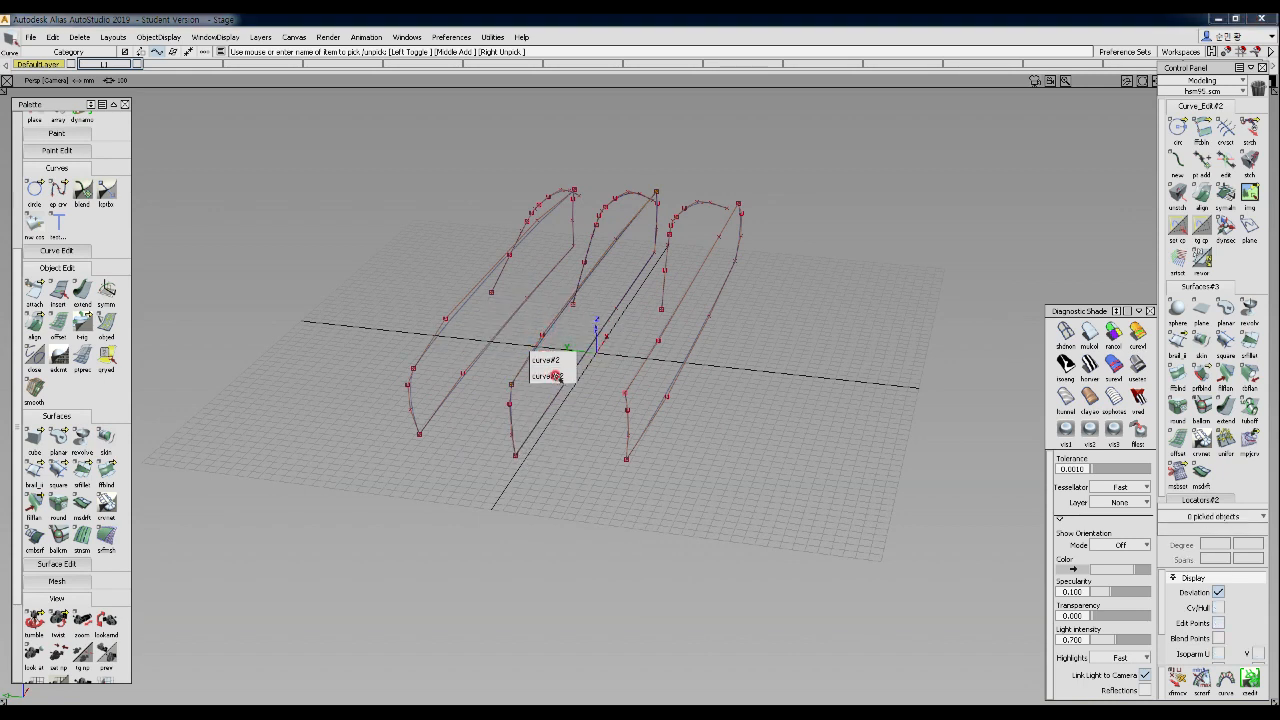
pyautogui.click(558, 376)
pyautogui.click(514, 404)
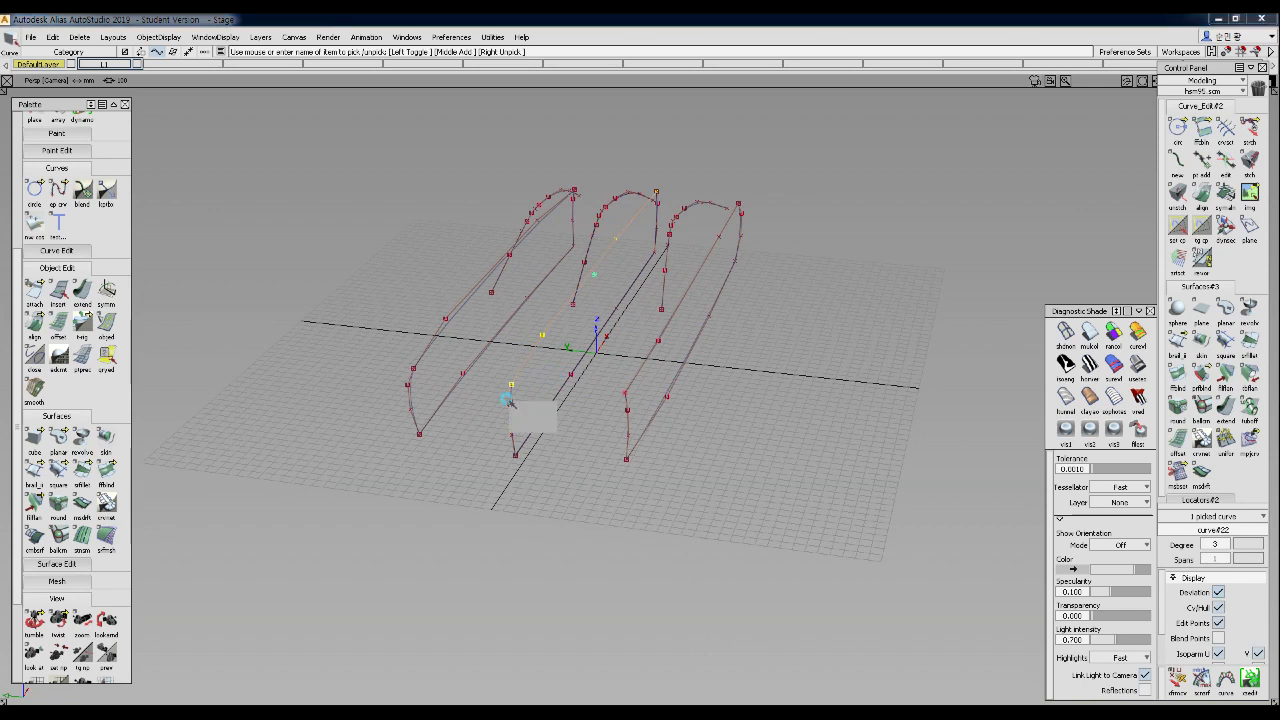
pyautogui.click(528, 428)
pyautogui.click(533, 439)
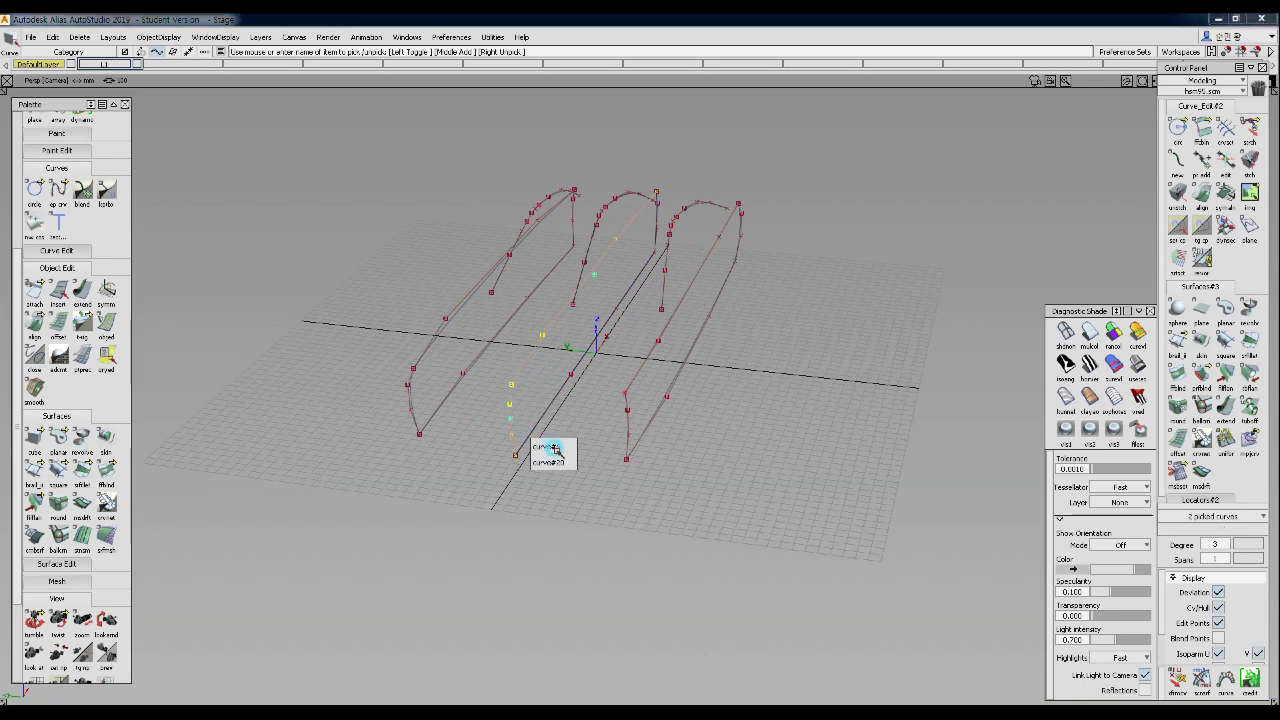
pyautogui.click(545, 461)
pyautogui.click(664, 228)
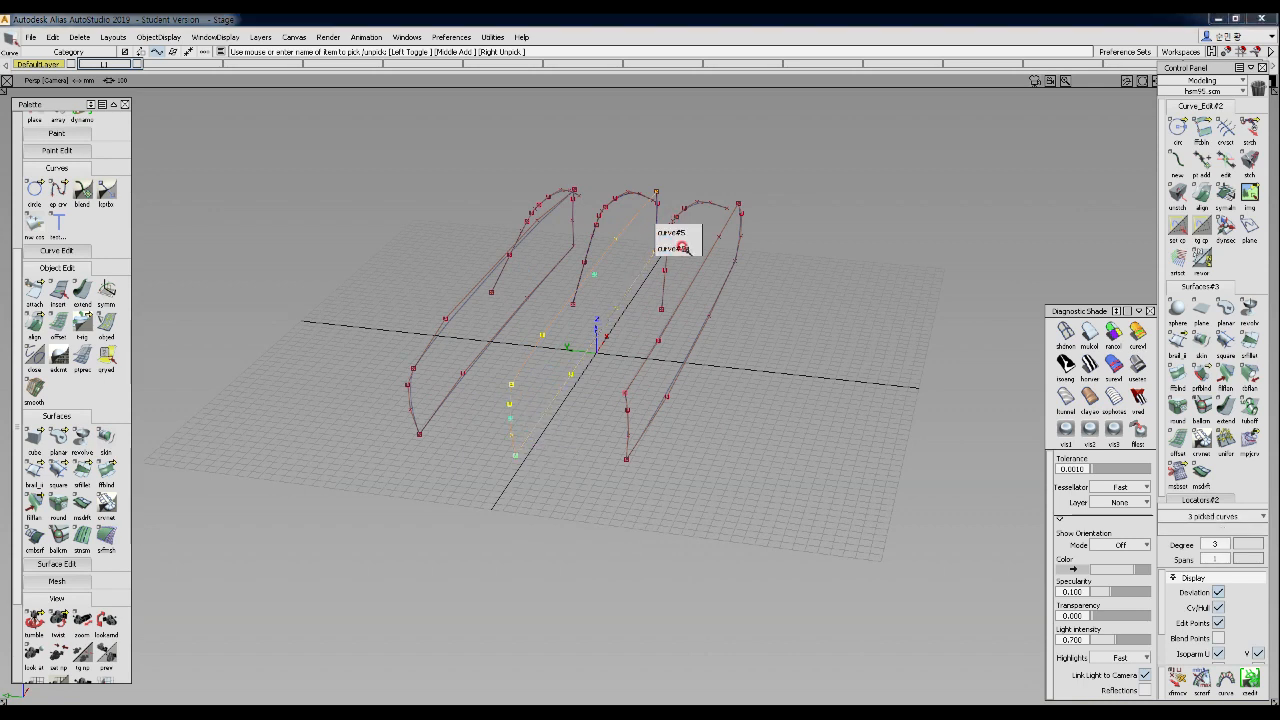
pyautogui.click(679, 249)
pyautogui.click(588, 245)
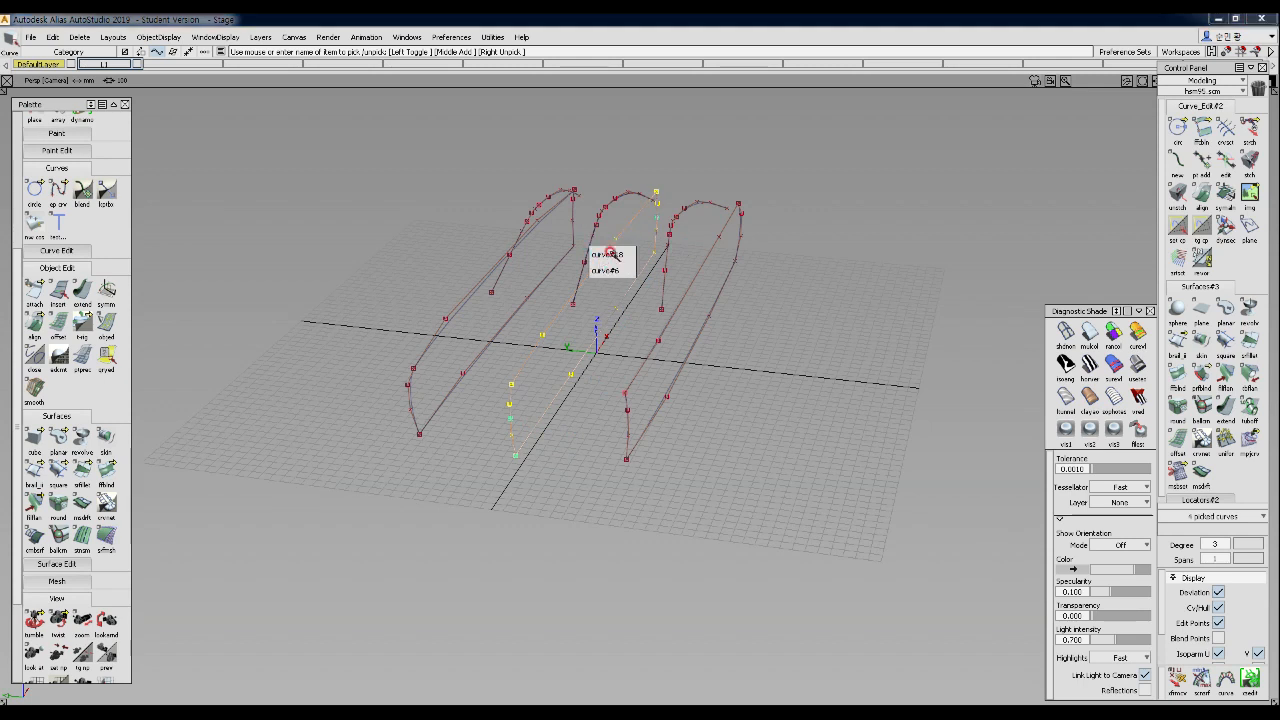
pyautogui.click(610, 254)
pyautogui.click(598, 208)
pyautogui.click(613, 211)
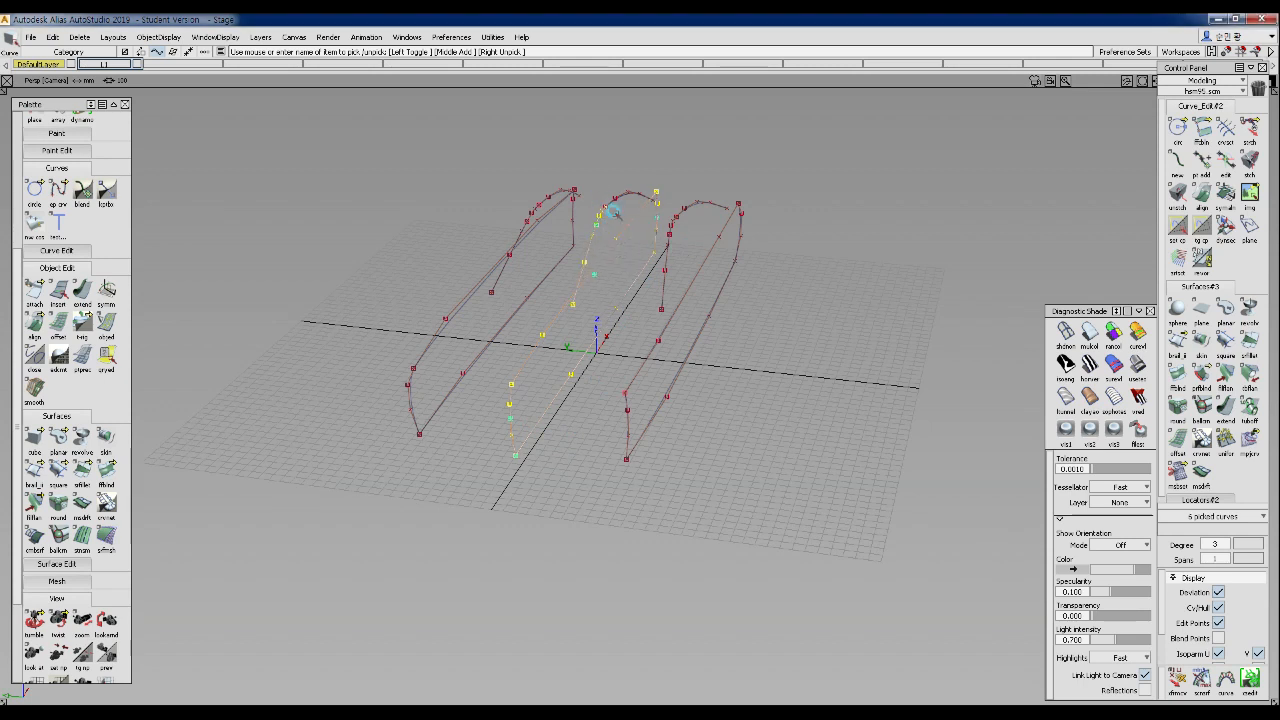
pyautogui.click(612, 197)
pyautogui.click(618, 204)
pyautogui.press('Delete')
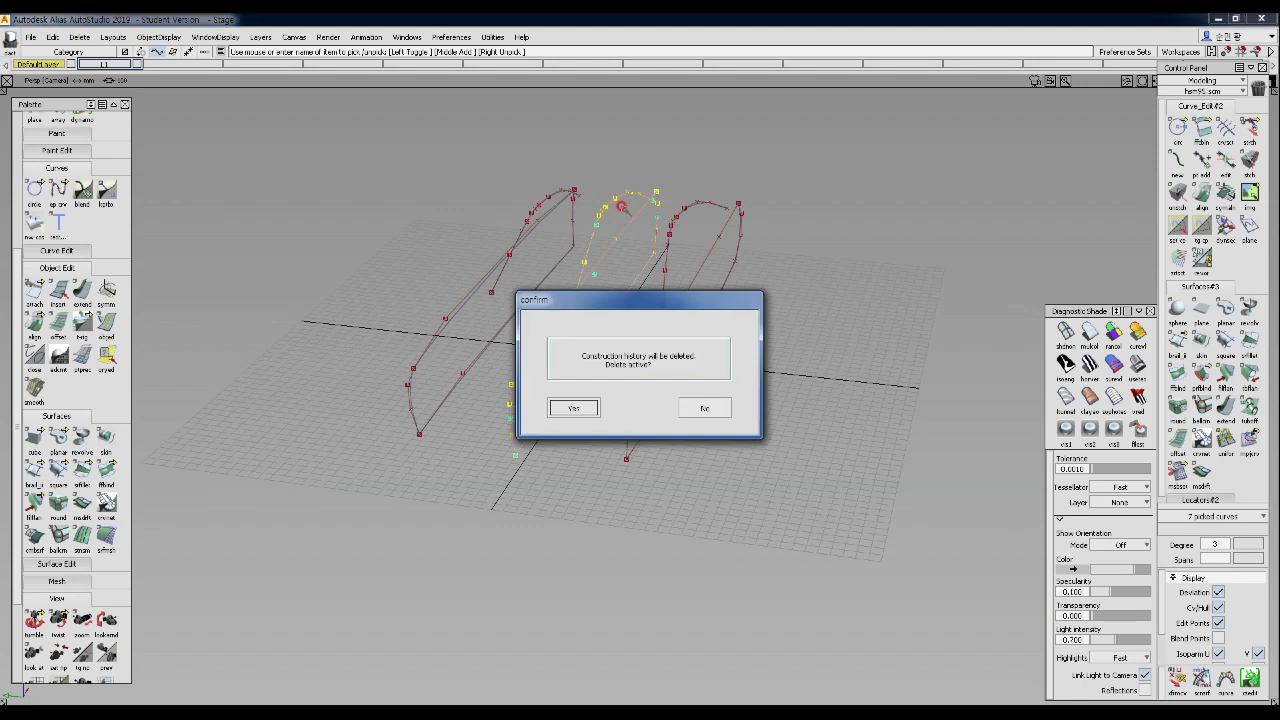
pyautogui.press('Return')
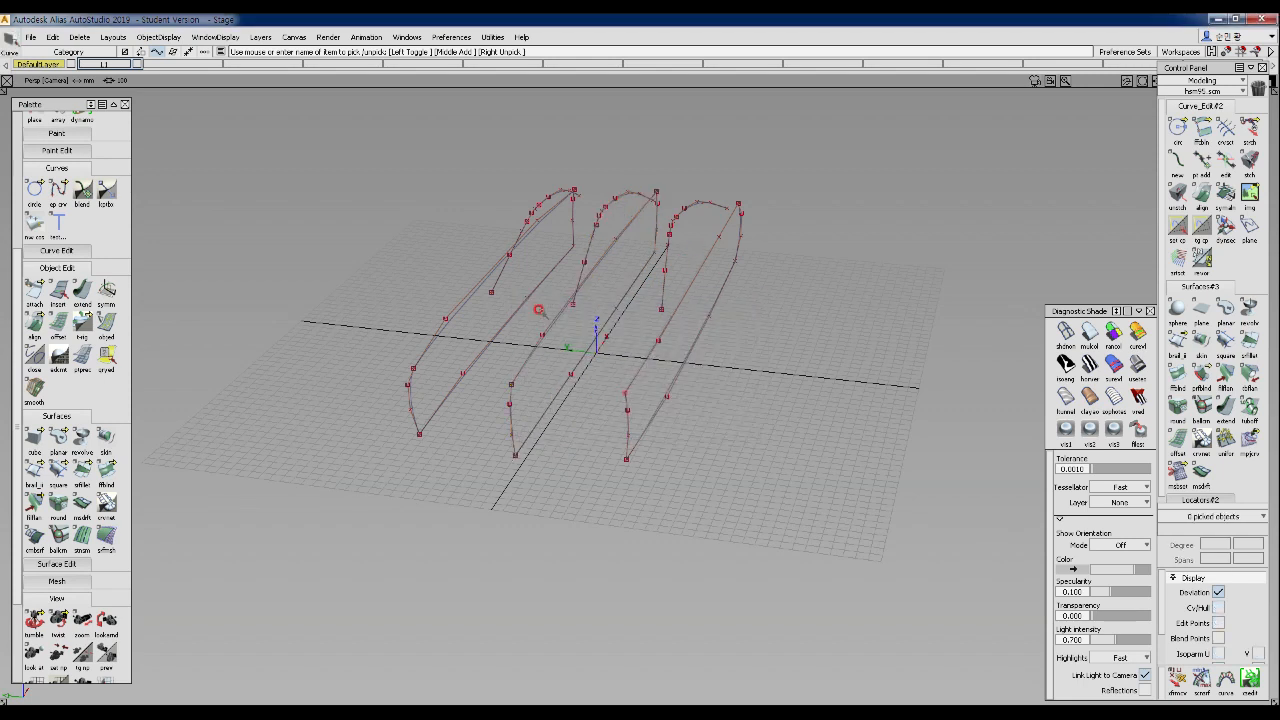
# - Try to skin one surface across all three beltline curves, preview it in multi-color shading, and undo the skin
pyautogui.click(106, 438)
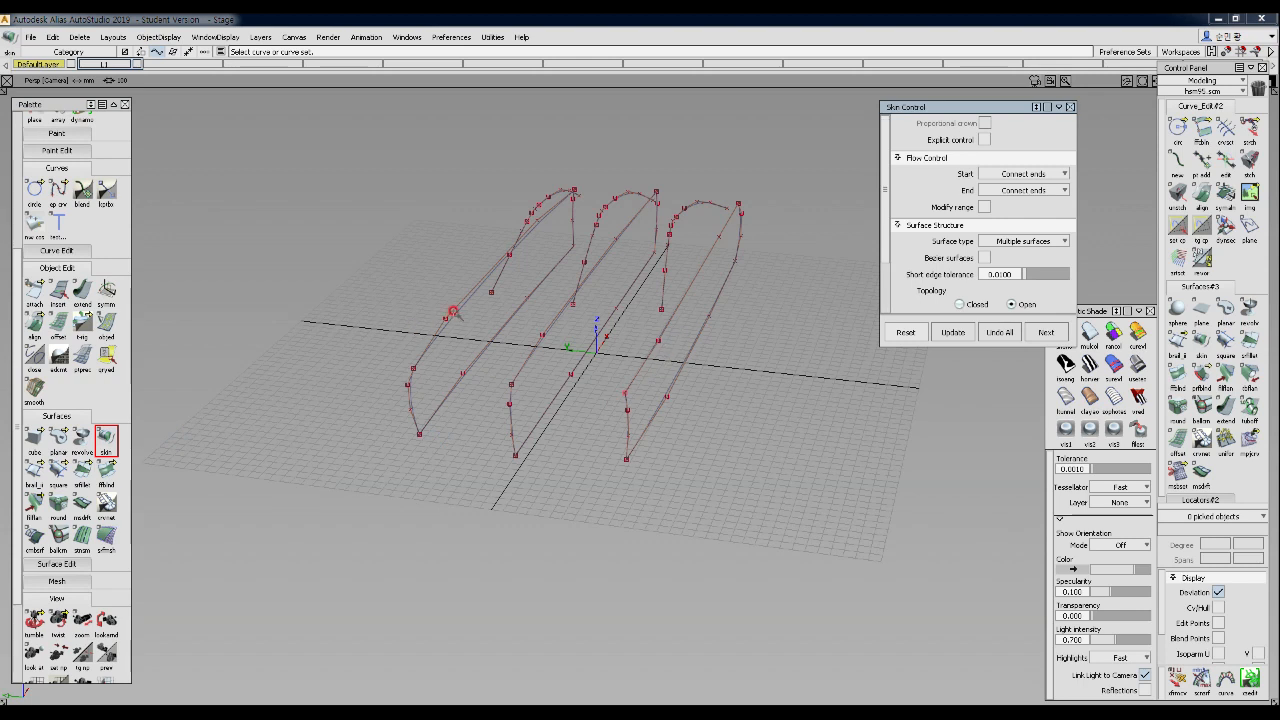
pyautogui.click(498, 318)
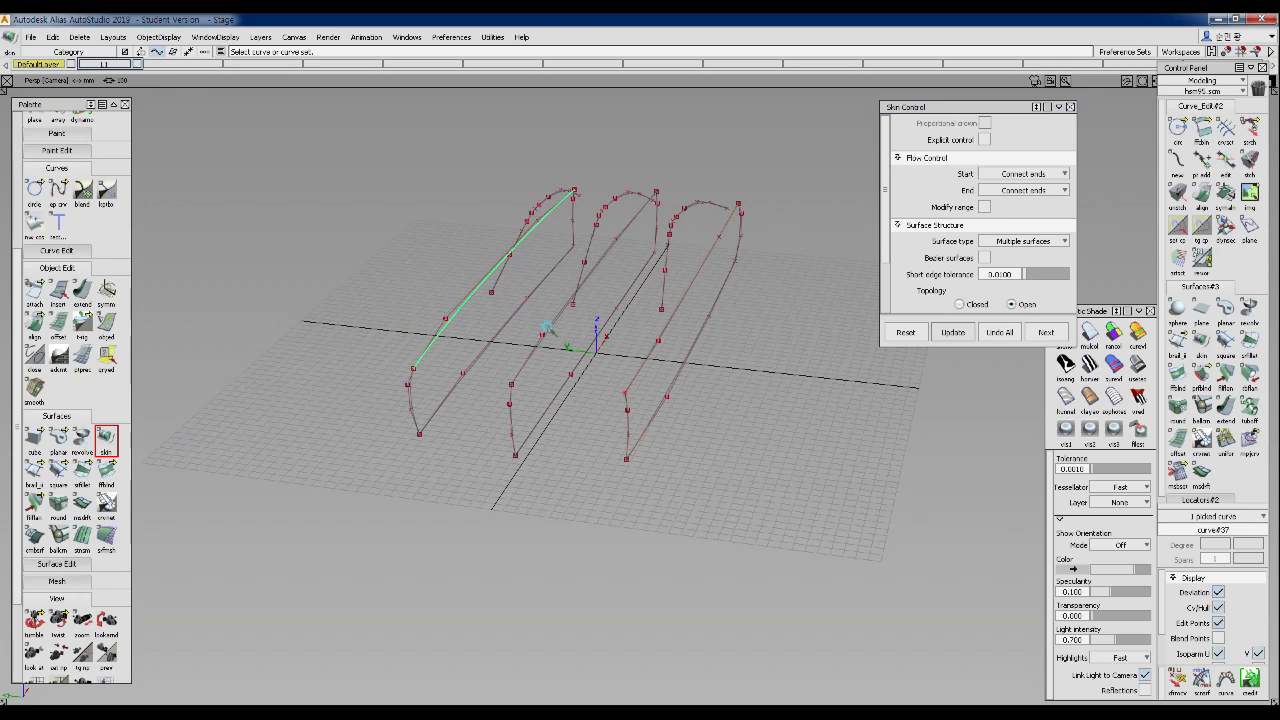
pyautogui.click(553, 330)
pyautogui.click(660, 340)
pyautogui.keyDown('alt'); pyautogui.keyDown('shift'); pyautogui.moveTo(658, 340); pyautogui.dragTo(440, 345); pyautogui.keyUp('shift'); pyautogui.keyUp('alt')
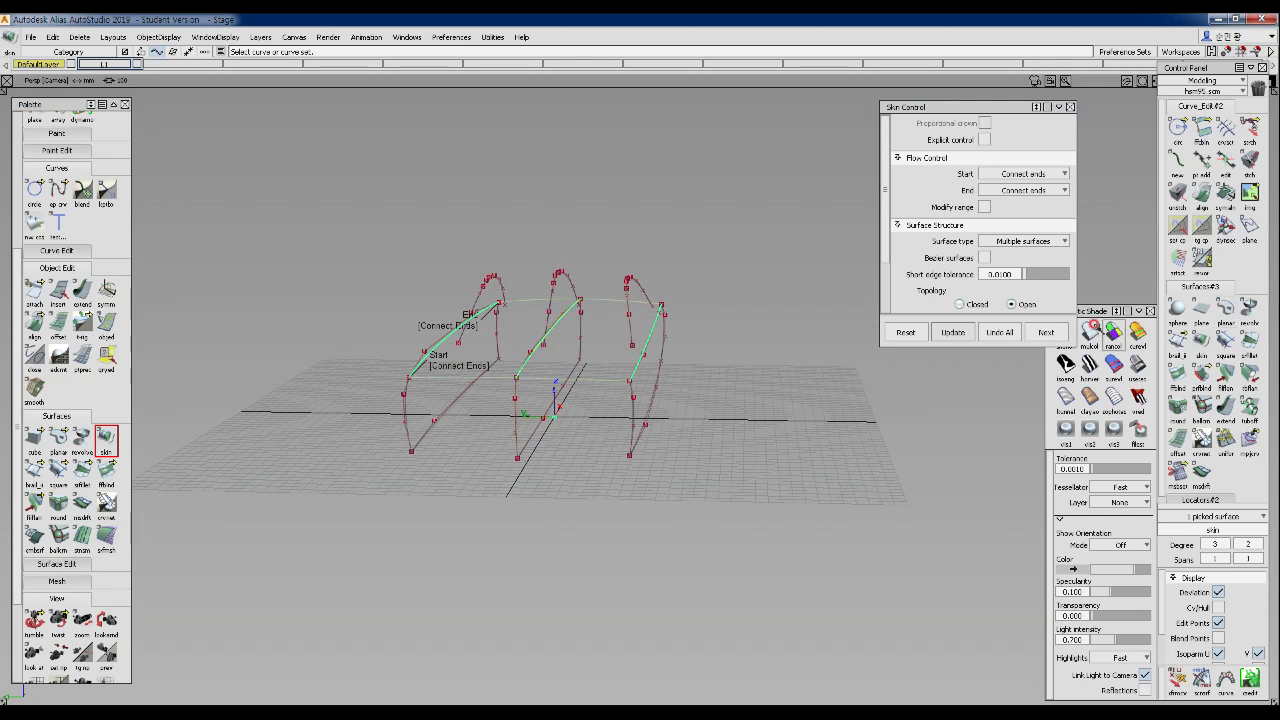
pyautogui.click(1090, 330)
pyautogui.moveTo(560, 380)
pyautogui.keyDown('alt'); pyautogui.keyDown('shift'); pyautogui.mouseDown()
pyautogui.moveTo(613, 388)
pyautogui.moveTo(525, 401)
pyautogui.moveTo(216, 396)
pyautogui.mouseUp(); pyautogui.keyUp('shift'); pyautogui.keyUp('alt')
pyautogui.hotkey('ctrl', 'z')
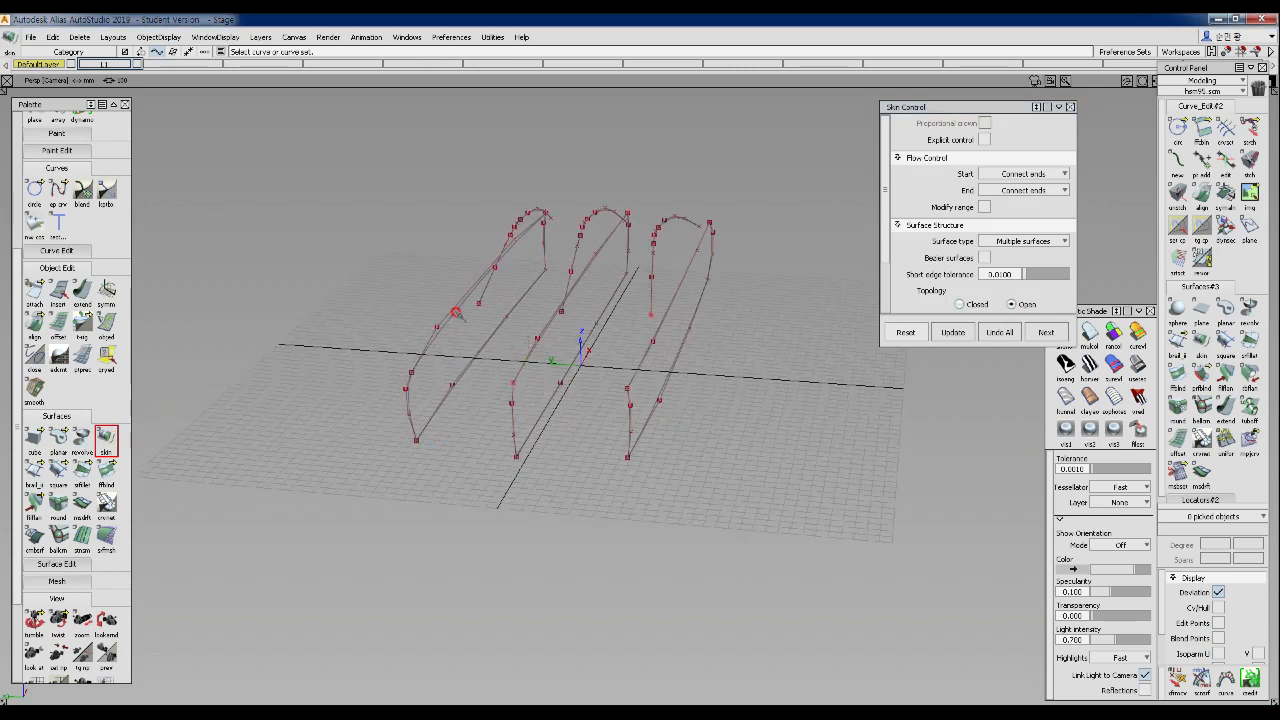
# - Skin a surface between the mirrored side beltline curve and the centre beltline curve
pyautogui.click(447, 314)
pyautogui.click(535, 345)
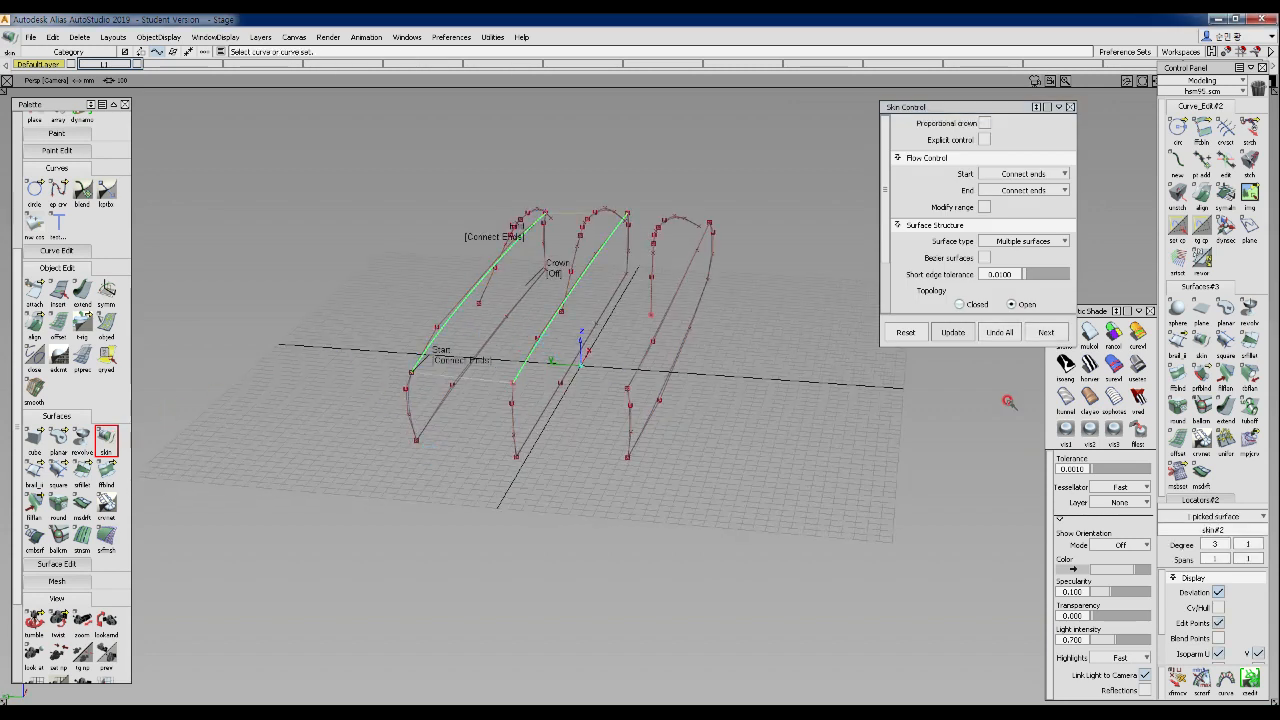
# - Try to skin a second surface between the centre beltline curve and the opposite side curve, with both surfaces in multi-color shading
pyautogui.click(1088, 337)
pyautogui.moveTo(586, 443)
pyautogui.keyDown('alt'); pyautogui.keyDown('shift'); pyautogui.mouseDown()
pyautogui.moveTo(591, 411)
pyautogui.moveTo(534, 360)
pyautogui.mouseUp(); pyautogui.keyUp('shift'); pyautogui.keyUp('alt')
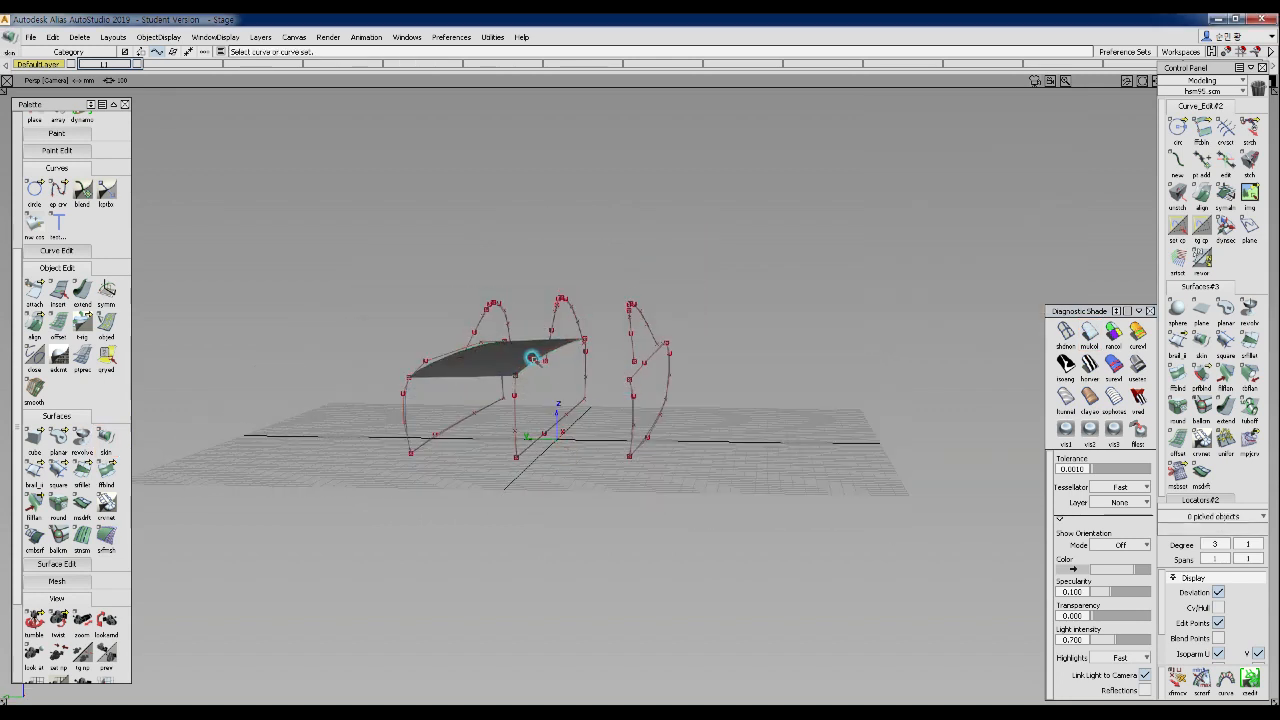
pyautogui.click(526, 366)
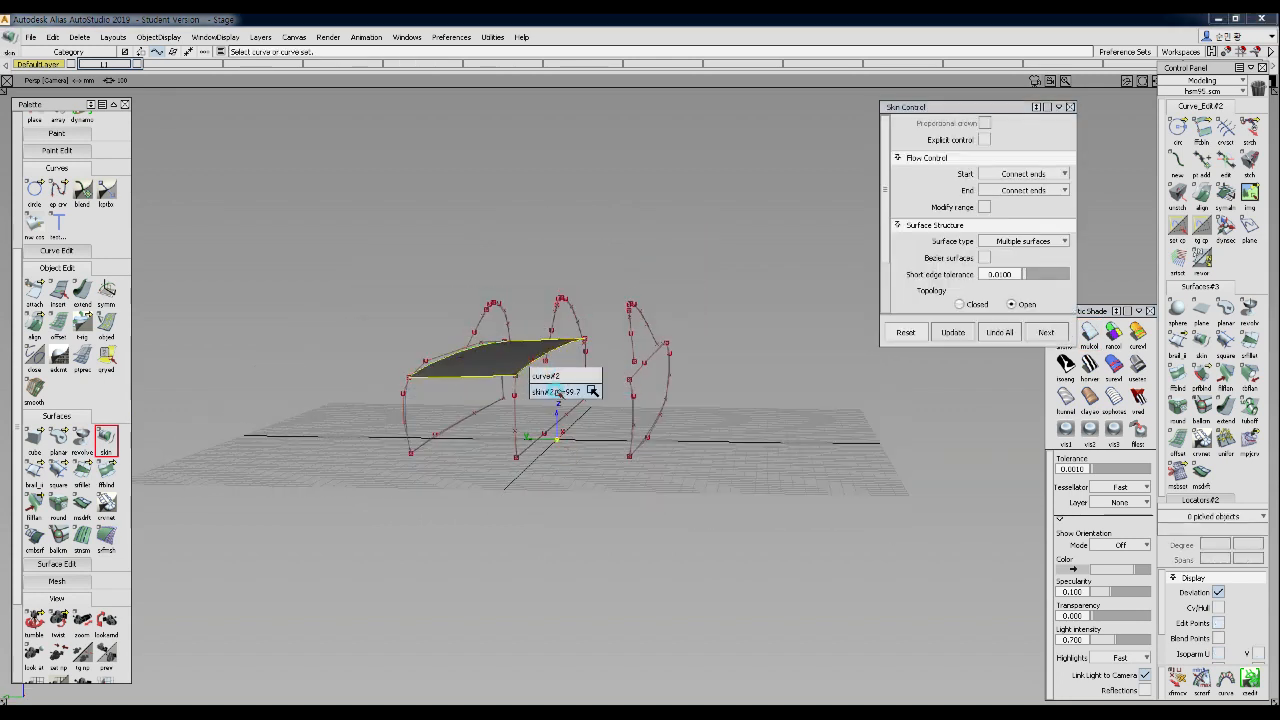
pyautogui.click(568, 391)
pyautogui.click(666, 375)
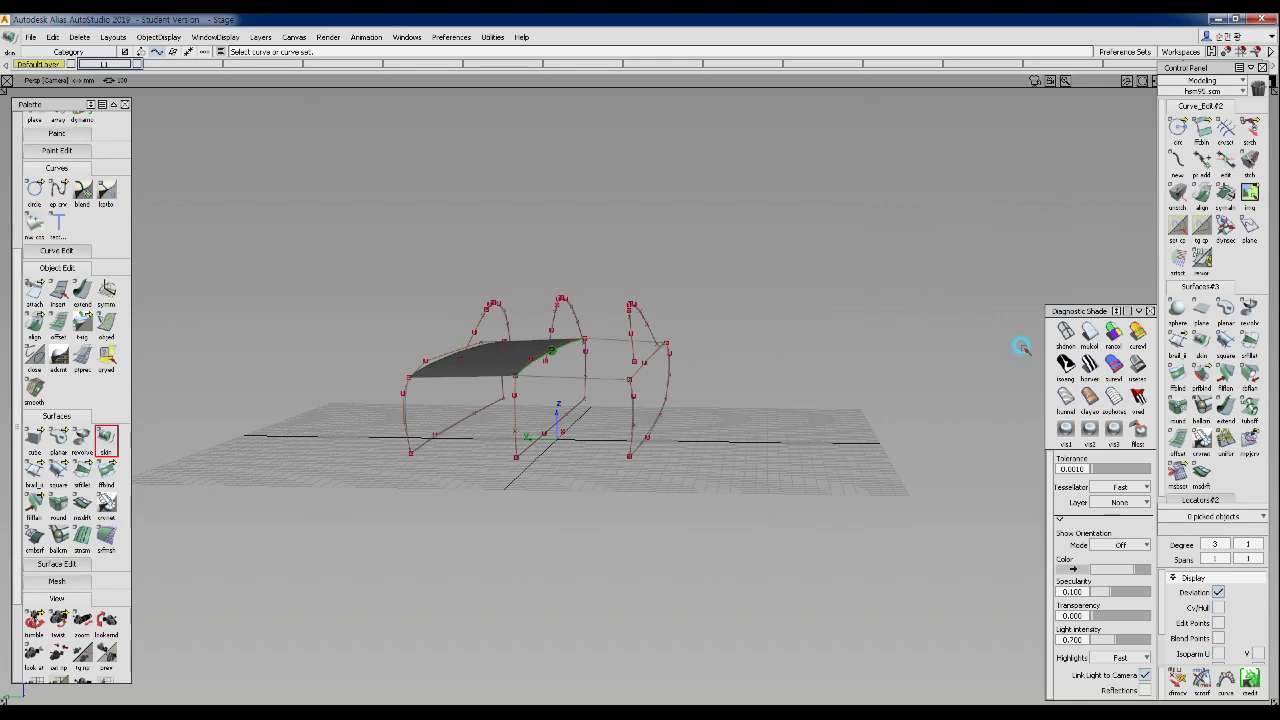
pyautogui.click(1091, 332)
pyautogui.moveTo(460, 418)
pyautogui.keyDown('alt'); pyautogui.keyDown('shift'); pyautogui.mouseDown()
pyautogui.moveTo(594, 435)
pyautogui.moveTo(514, 436)
pyautogui.moveTo(585, 441)
pyautogui.moveTo(603, 417)
pyautogui.moveTo(503, 451)
pyautogui.moveTo(531, 417)
pyautogui.moveTo(608, 409)
pyautogui.moveTo(451, 491)
pyautogui.mouseUp(); pyautogui.keyUp('shift'); pyautogui.keyUp('alt')
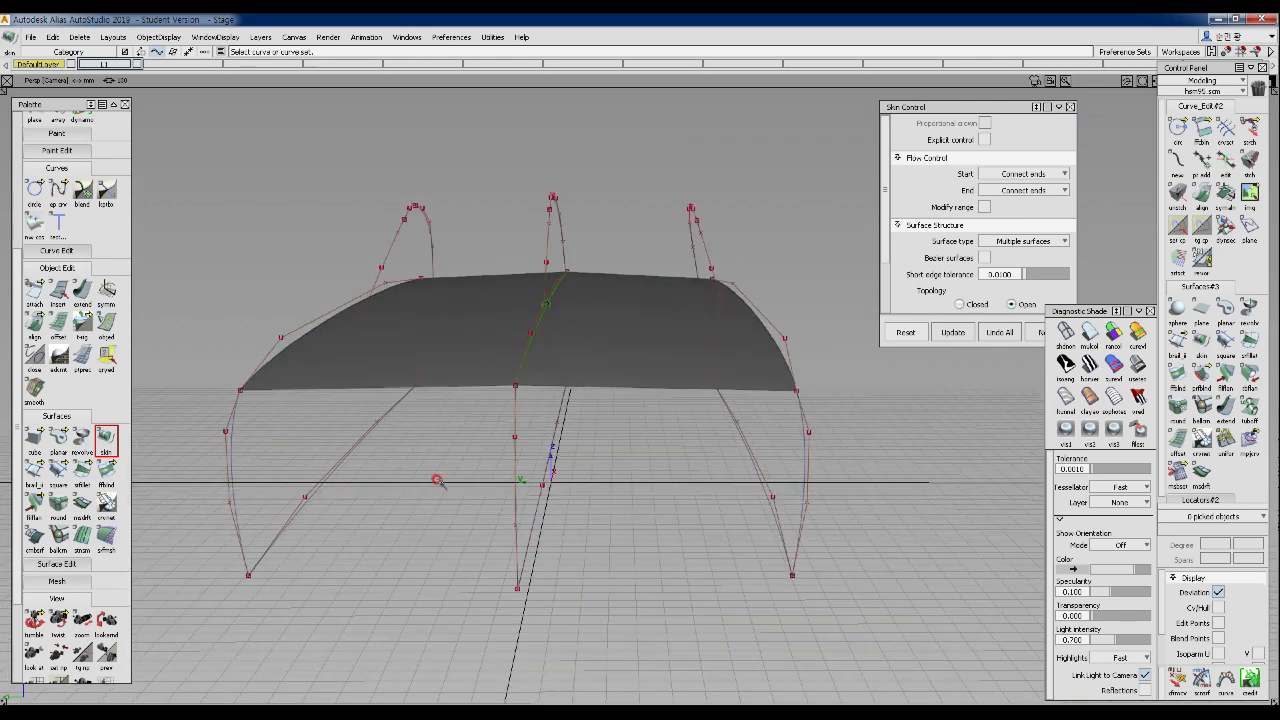
# - Delete the two separate beltline skin surfaces, including their construction history
pyautogui.keyDown('ctrl'); pyautogui.keyDown('shift'); pyautogui.moveTo(489, 316); pyautogui.dragTo(484, 363); pyautogui.keyUp('shift'); pyautogui.keyUp('ctrl')
pyautogui.click(591, 363)
pyautogui.press('Delete')
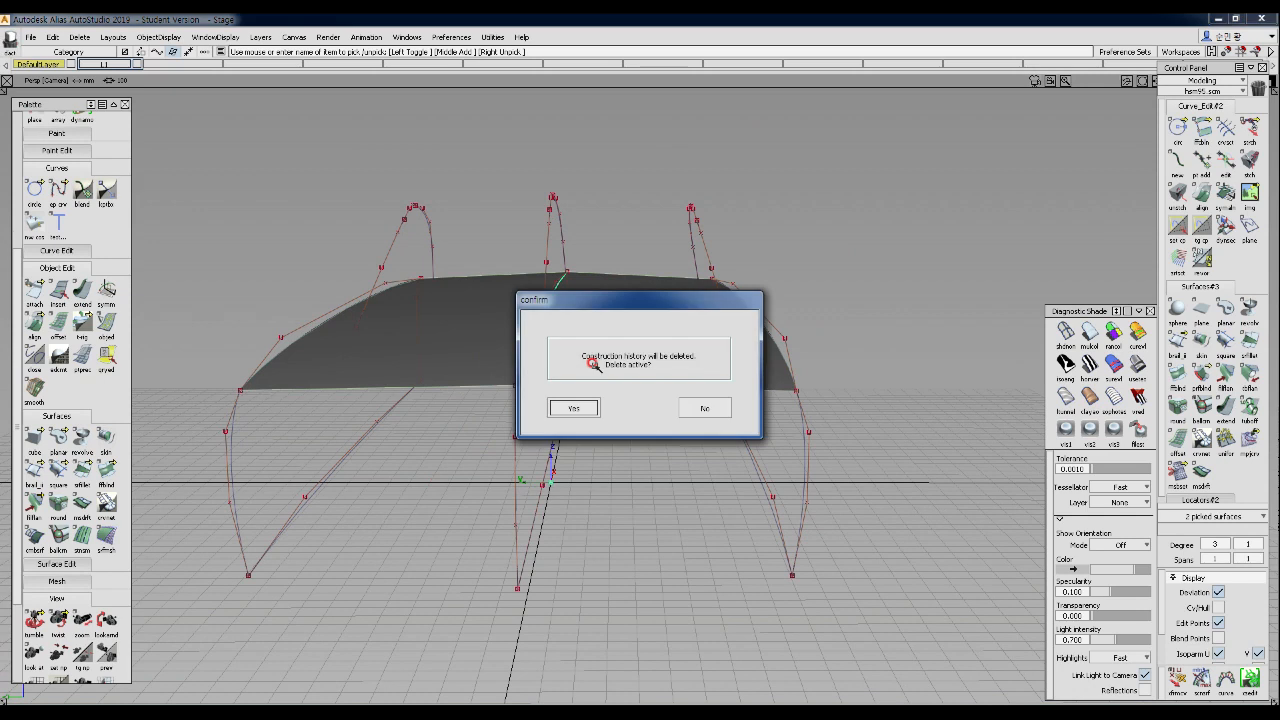
pyautogui.press('Return')
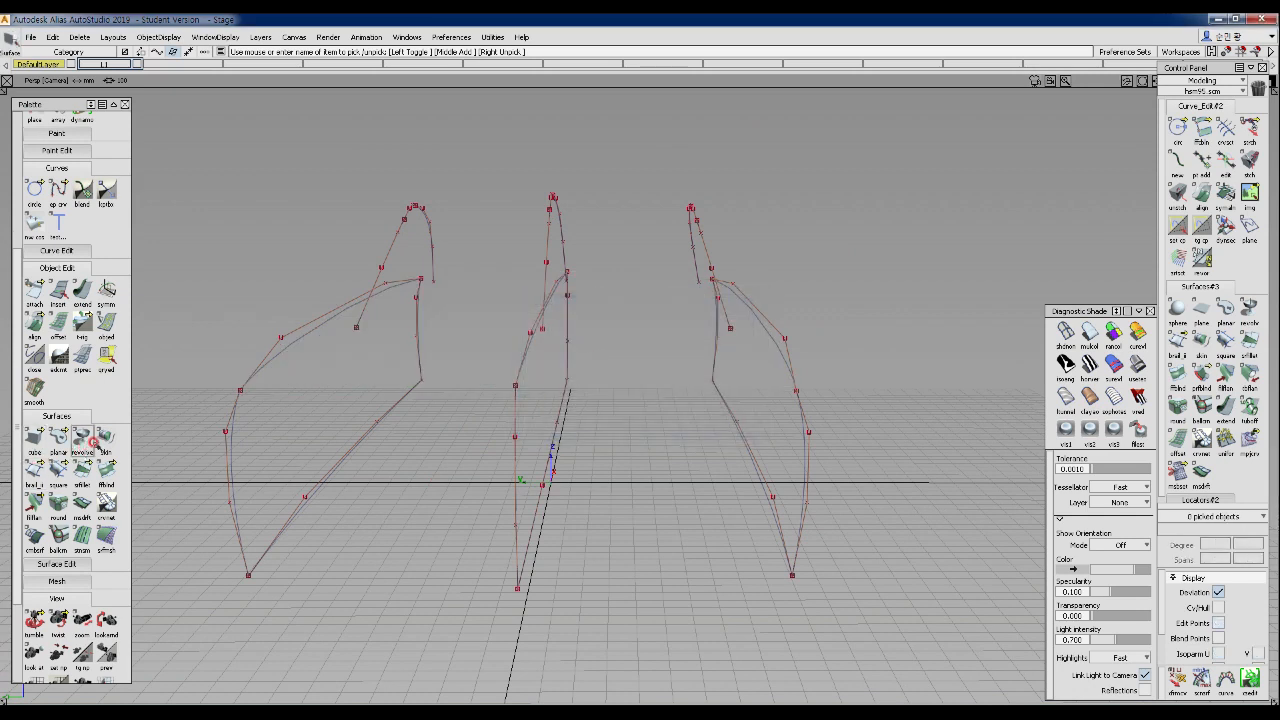
# - Skin one surface across all three beltline curves with open topology and show it in multi-color shading
pyautogui.click(105, 438)
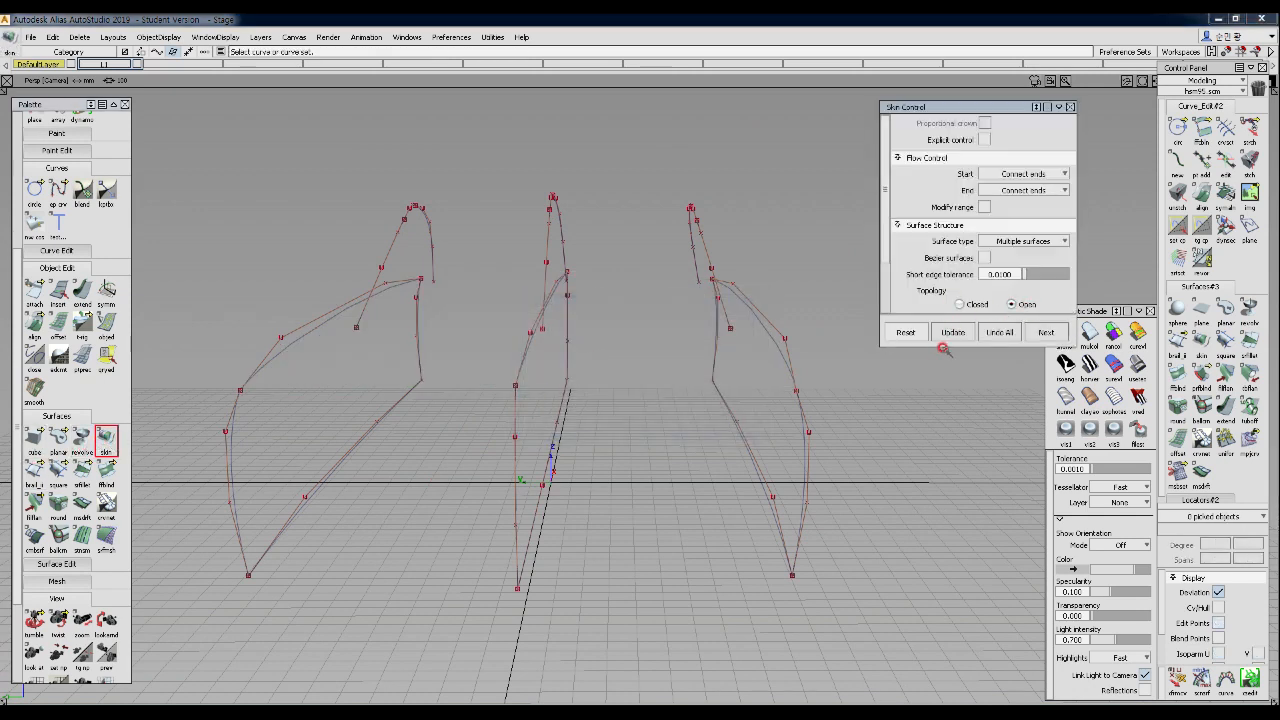
pyautogui.click(309, 330)
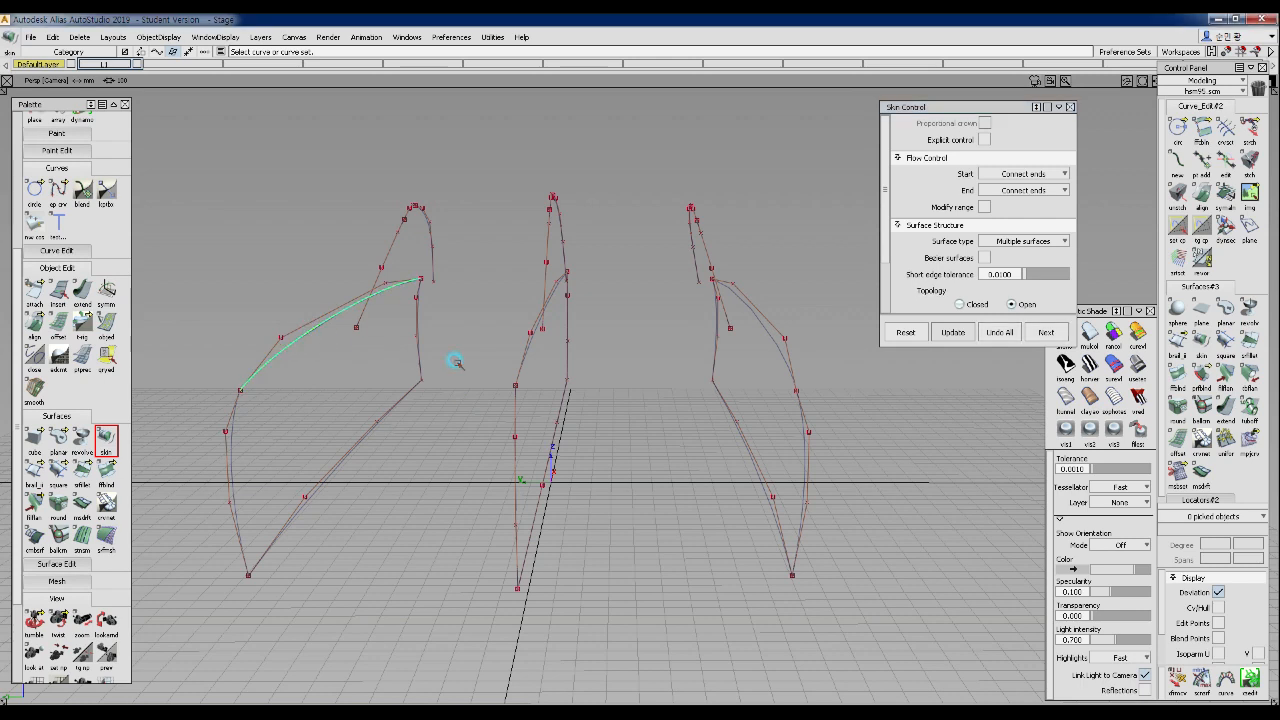
pyautogui.click(519, 358)
pyautogui.click(781, 357)
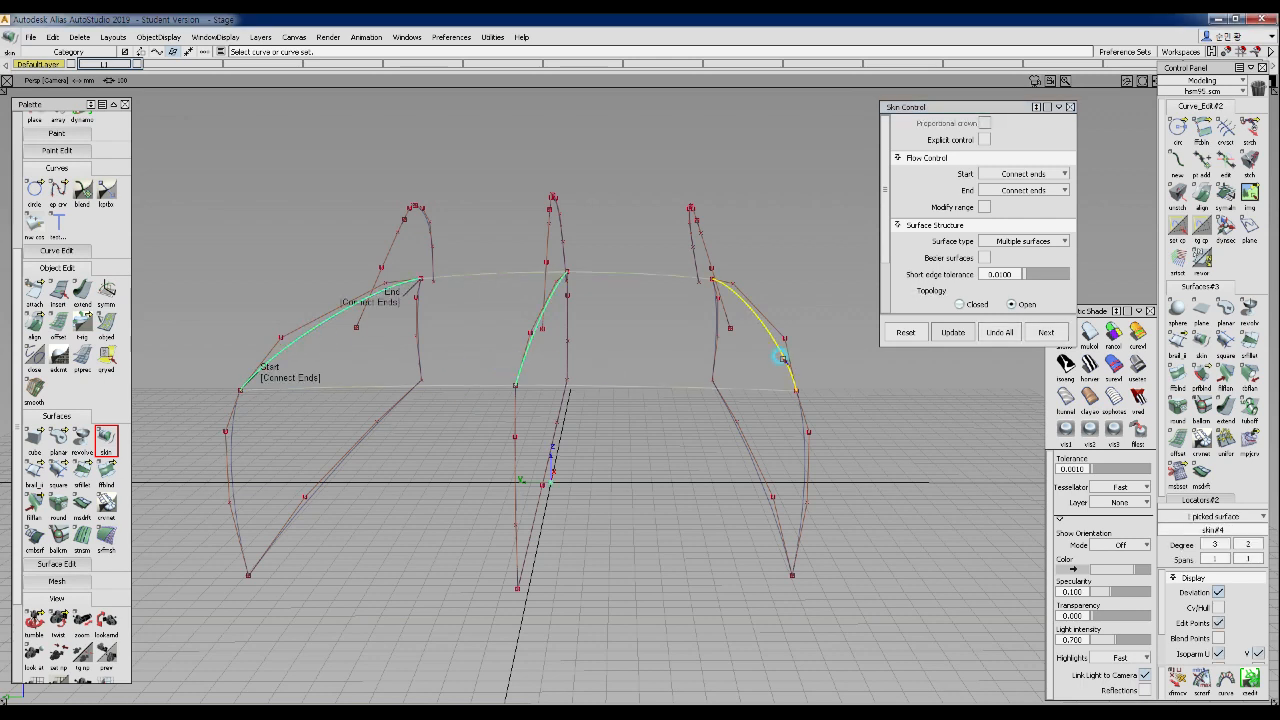
pyautogui.click(1090, 332)
pyautogui.moveTo(700, 420)
pyautogui.keyDown('alt'); pyautogui.keyDown('shift'); pyautogui.mouseDown()
pyautogui.moveTo(640, 443)
pyautogui.moveTo(656, 430)
pyautogui.moveTo(634, 423)
pyautogui.moveTo(580, 506)
pyautogui.mouseUp(); pyautogui.keyUp('shift'); pyautogui.keyUp('alt')
pyautogui.click(655, 400)
pyautogui.click(655, 400)
pyautogui.moveTo(655, 400)
pyautogui.keyDown('alt'); pyautogui.keyDown('shift'); pyautogui.mouseDown()
pyautogui.moveTo(614, 551)
pyautogui.moveTo(686, 329)
pyautogui.moveTo(612, 301)
pyautogui.moveTo(634, 357)
pyautogui.moveTo(846, 223)
pyautogui.moveTo(491, 323)
pyautogui.moveTo(418, 281)
pyautogui.mouseUp(); pyautogui.keyUp('shift'); pyautogui.keyUp('alt')
# - Skin the windshield surface across the three sloping front curves of the cabin and shade it in multi-color
pyautogui.click(421, 256)
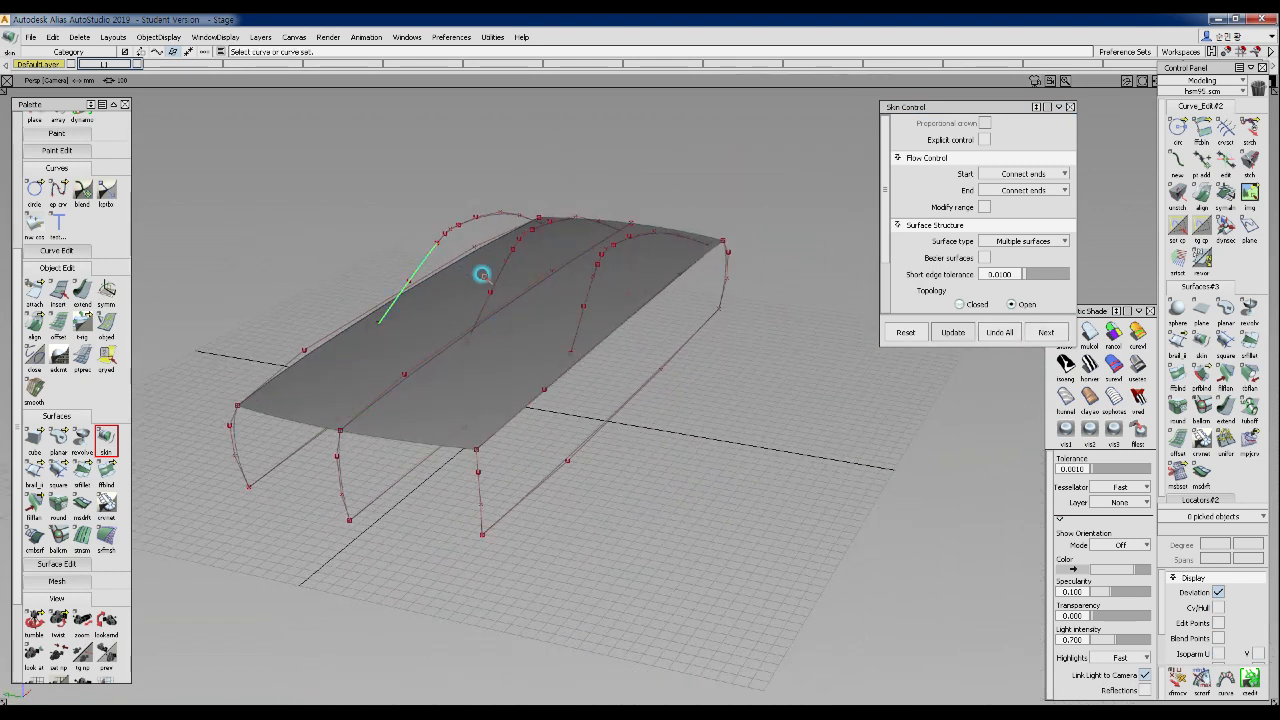
pyautogui.click(494, 277)
pyautogui.click(586, 299)
pyautogui.keyDown('alt'); pyautogui.keyDown('shift'); pyautogui.moveTo(594, 300); pyautogui.dragTo(283, 346); pyautogui.keyUp('shift'); pyautogui.keyUp('alt')
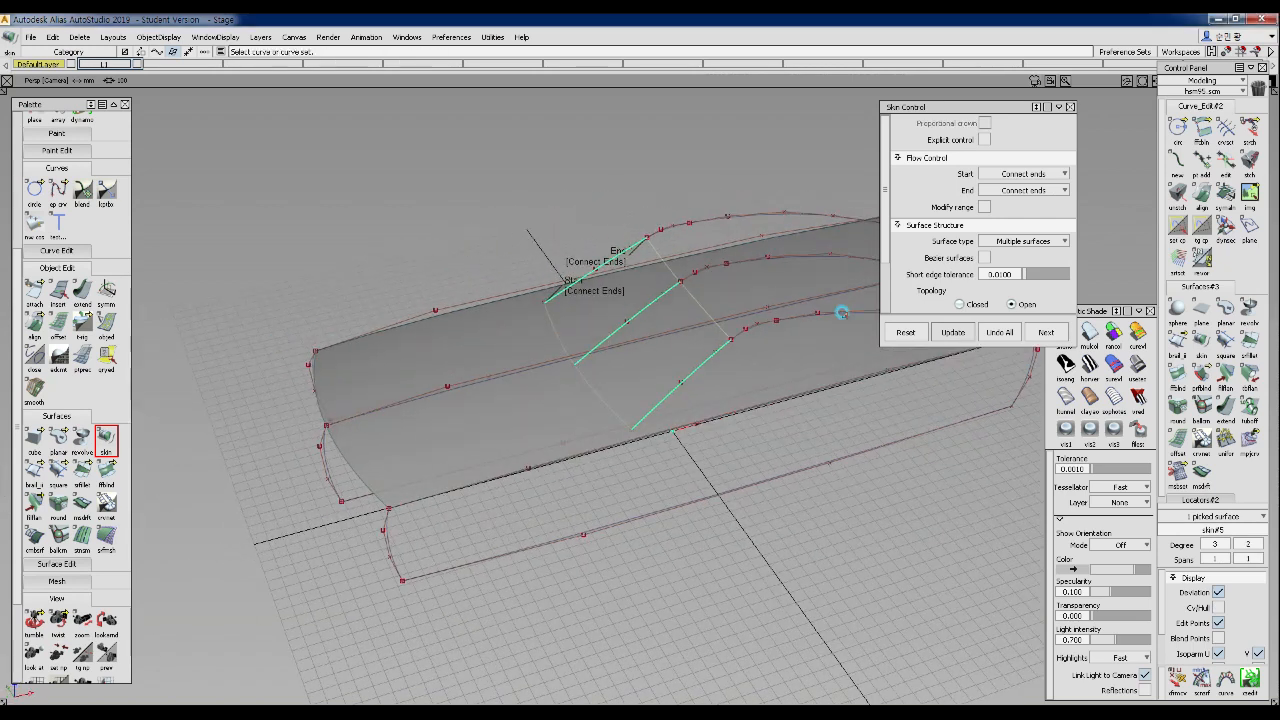
pyautogui.click(1046, 332)
pyautogui.click(1087, 334)
pyautogui.keyDown('alt'); pyautogui.keyDown('shift'); pyautogui.moveTo(1001, 365); pyautogui.dragTo(647, 271); pyautogui.keyUp('shift'); pyautogui.keyUp('alt')
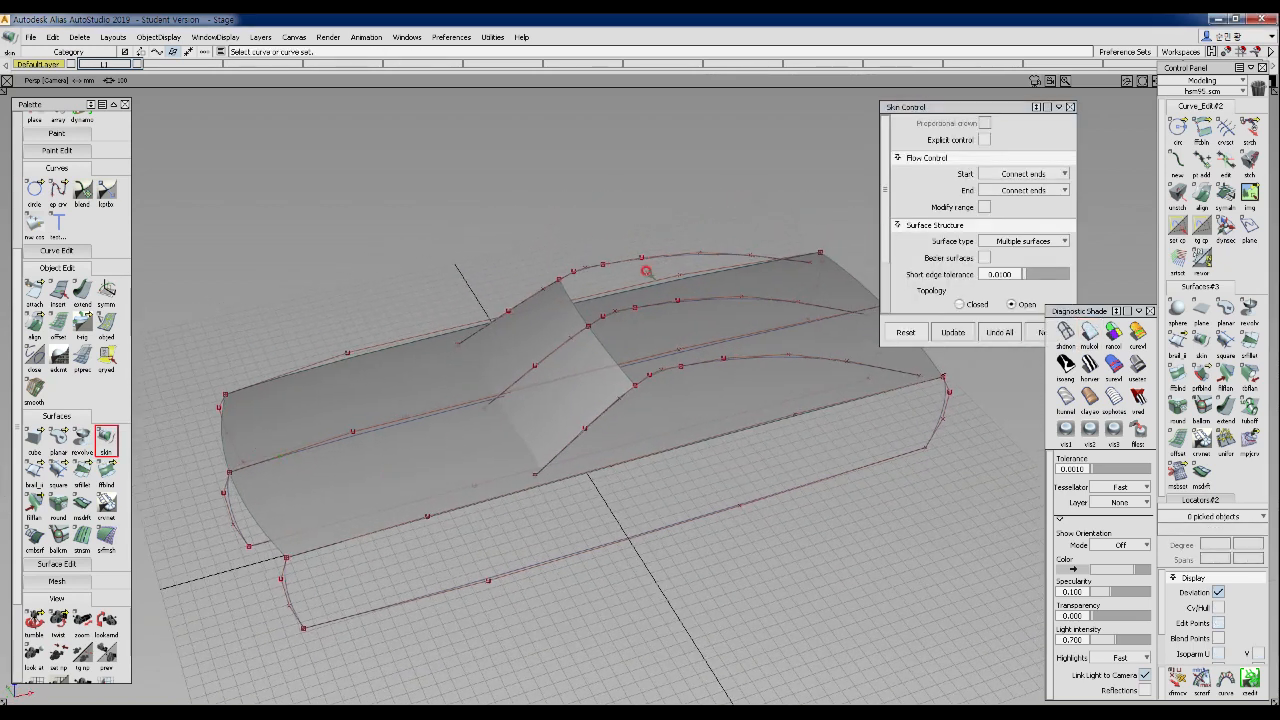
# - Skin a surface across the three short curves joining the windshield to the roof
pyautogui.click(576, 268)
pyautogui.click(598, 314)
pyautogui.click(643, 378)
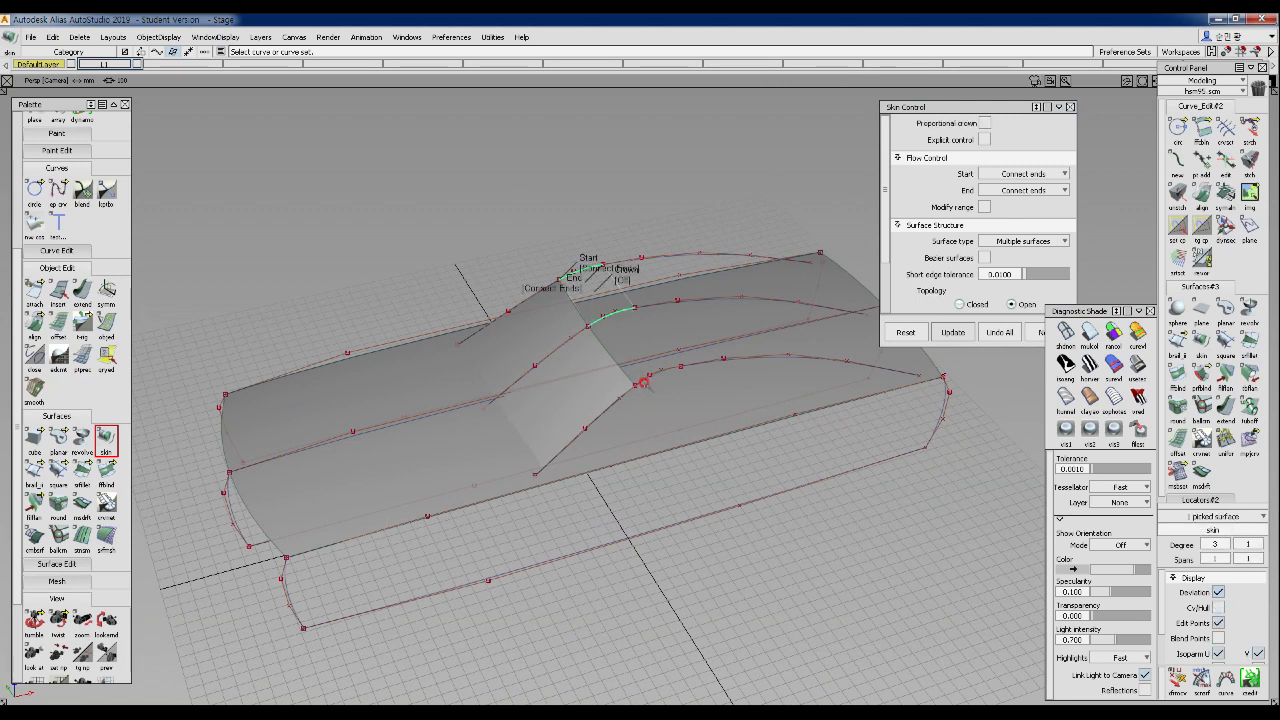
# - Skin the main roof surface across the three long curves running to the rear and shade it in multi-color
pyautogui.click(654, 257)
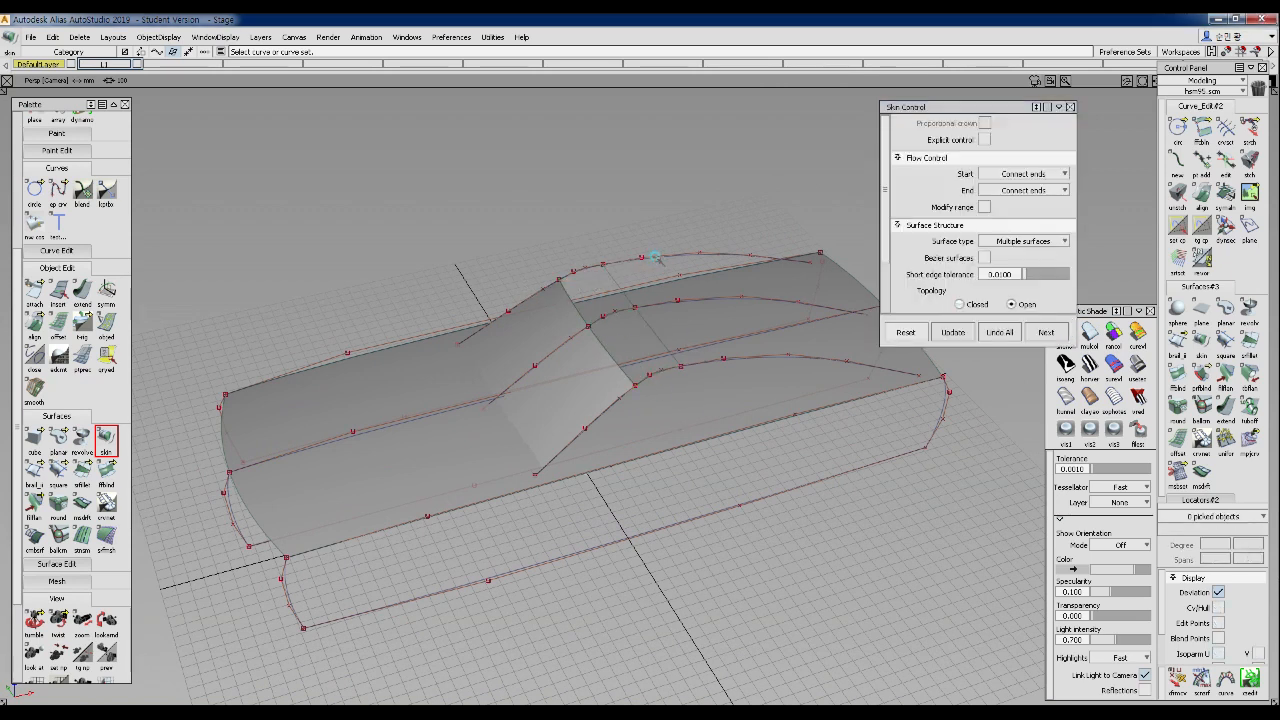
pyautogui.click(692, 296)
pyautogui.click(720, 358)
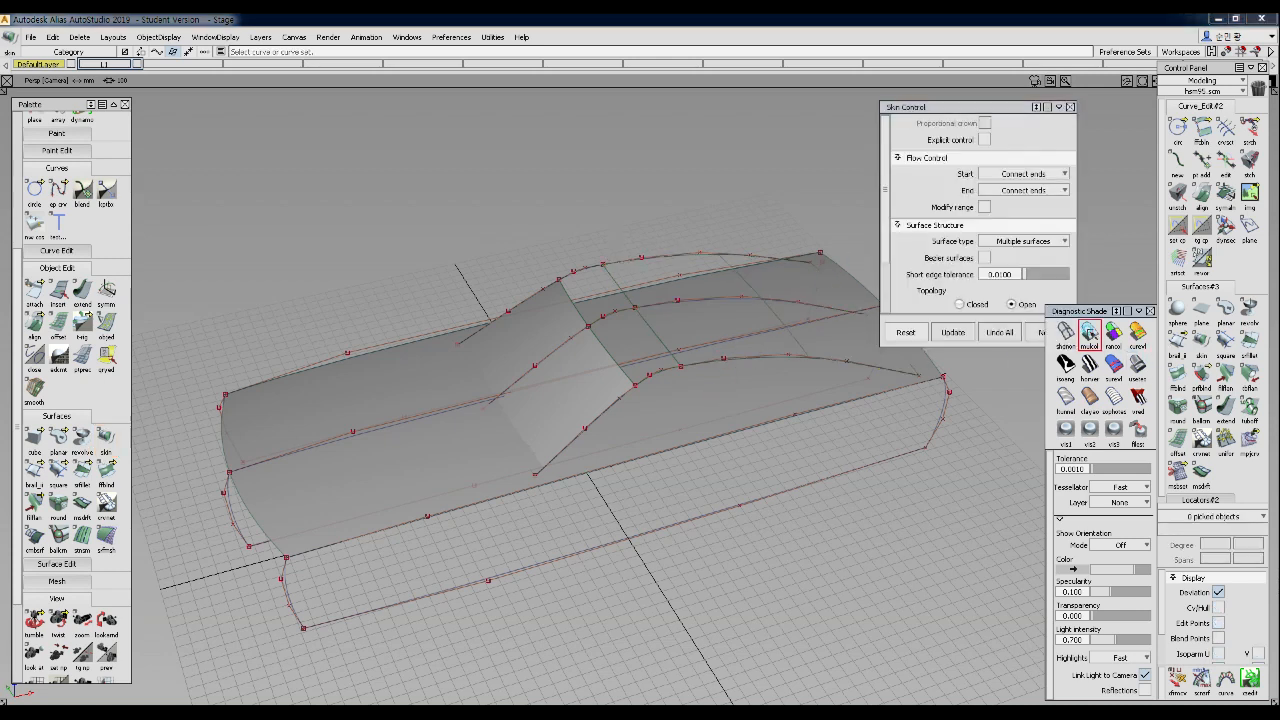
pyautogui.keyDown('alt'); pyautogui.keyDown('shift'); pyautogui.moveTo(650, 380); pyautogui.dragTo(505, 527); pyautogui.keyUp('shift'); pyautogui.keyUp('alt')
# - Skin the front end surface across the three vertical front curves and shade it in multi-color
pyautogui.click(185, 476)
pyautogui.click(279, 480)
pyautogui.click(402, 478)
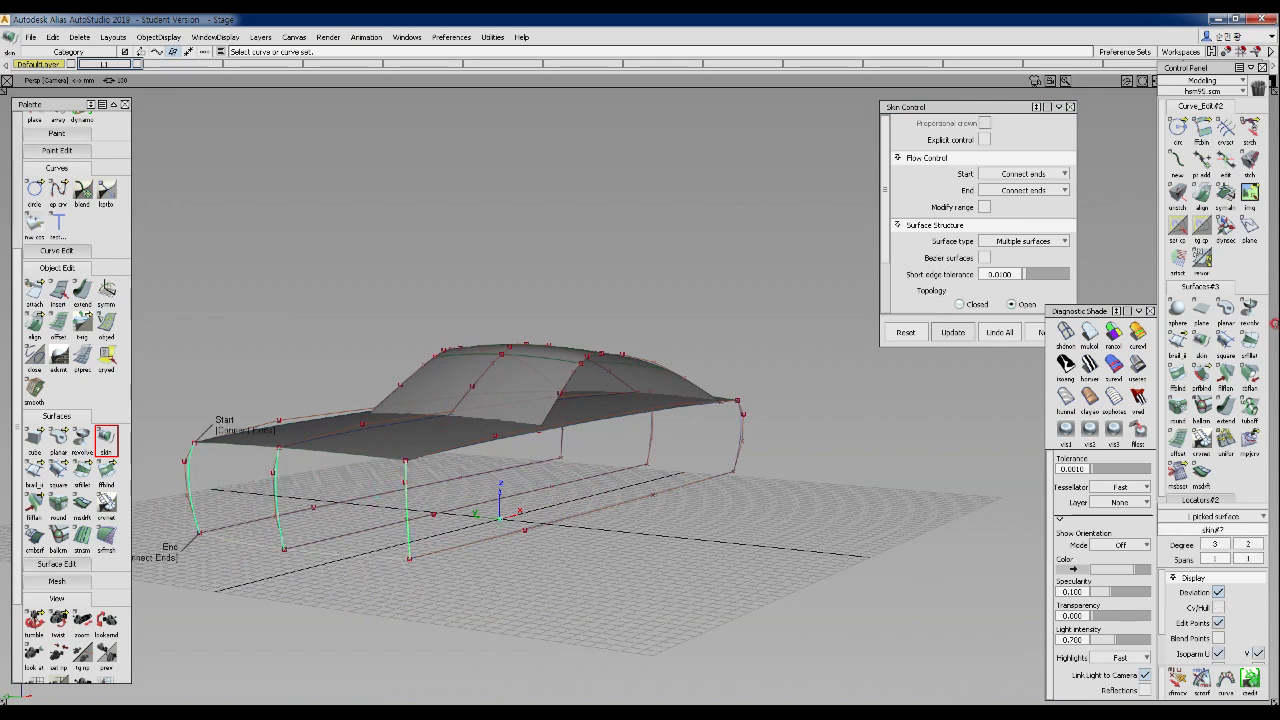
pyautogui.click(1096, 329)
pyautogui.press('space')
pyautogui.moveTo(651, 394)
pyautogui.keyDown('alt'); pyautogui.keyDown('shift'); pyautogui.mouseDown()
pyautogui.moveTo(623, 386)
pyautogui.moveTo(618, 454)
pyautogui.mouseUp(); pyautogui.keyUp('shift'); pyautogui.keyUp('alt')
# - Skin the rear end surface across the three vertical rear curves and shade it in multi-color
pyautogui.click(617, 455)
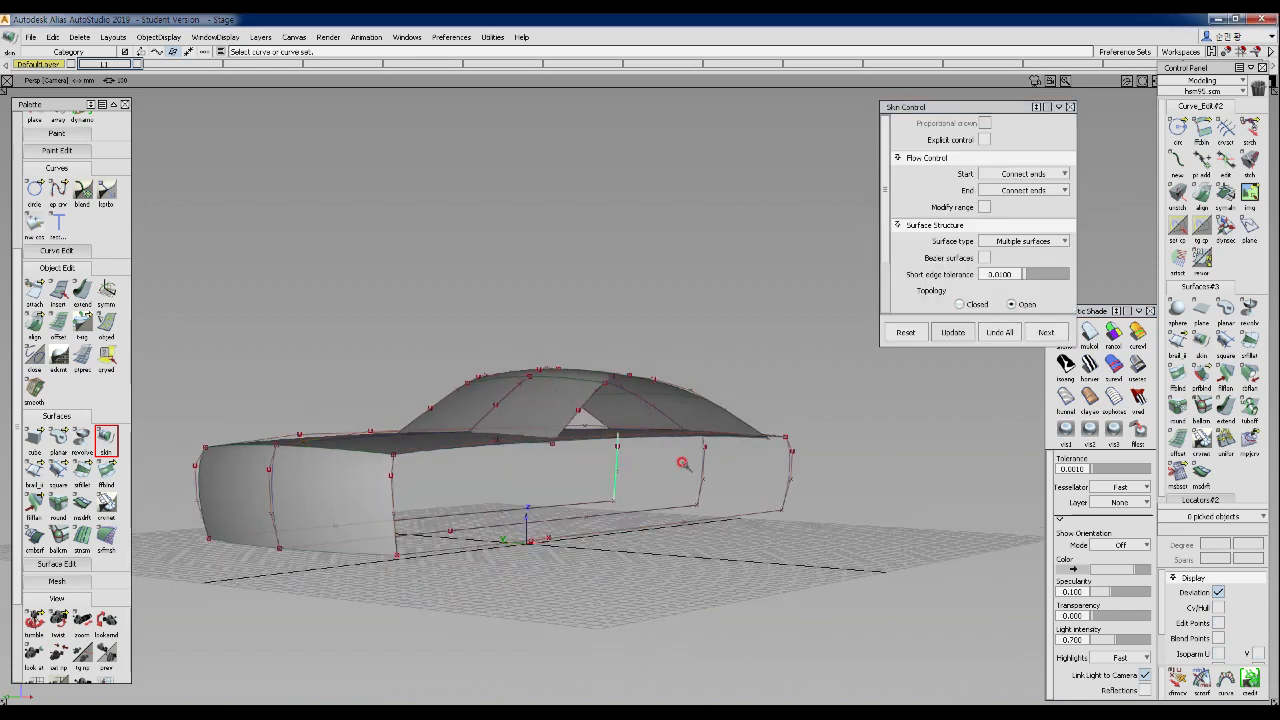
pyautogui.click(701, 461)
pyautogui.click(789, 474)
pyautogui.click(1092, 331)
pyautogui.keyDown('alt'); pyautogui.keyDown('shift'); pyautogui.moveTo(705, 418); pyautogui.dragTo(576, 434); pyautogui.keyUp('shift'); pyautogui.keyUp('alt')
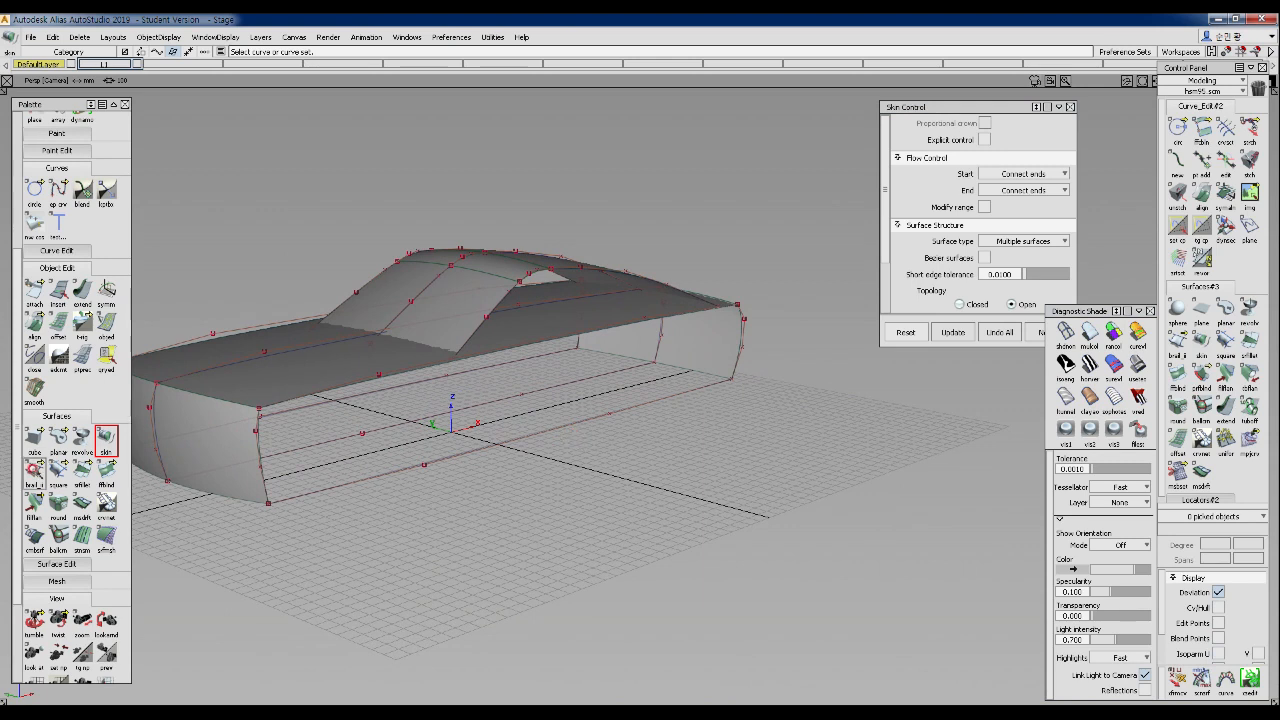
# - Build one body side as a G0 birail surface, using its front and rear vertical curves as generations and its beltline and lower curves as rails
pyautogui.click(34, 467)
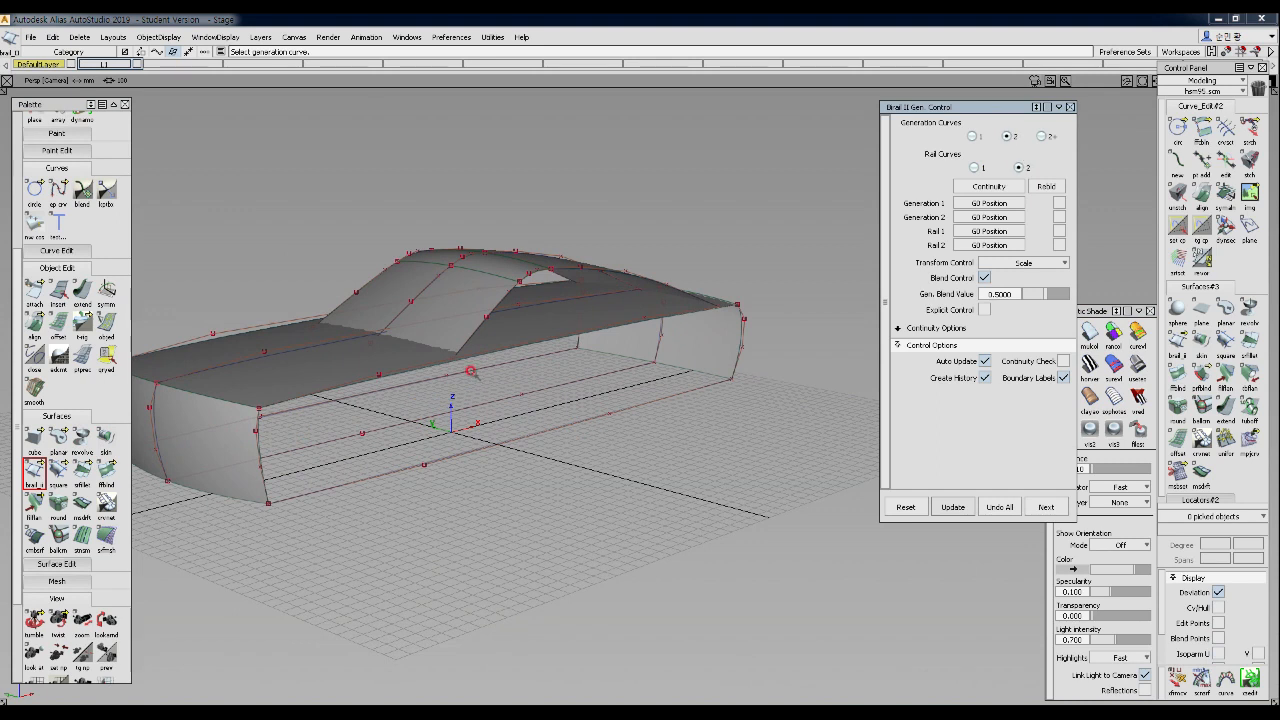
pyautogui.keyDown('alt'); pyautogui.keyDown('shift'); pyautogui.moveTo(360, 421); pyautogui.dragTo(382, 429); pyautogui.keyUp('shift'); pyautogui.keyUp('alt')
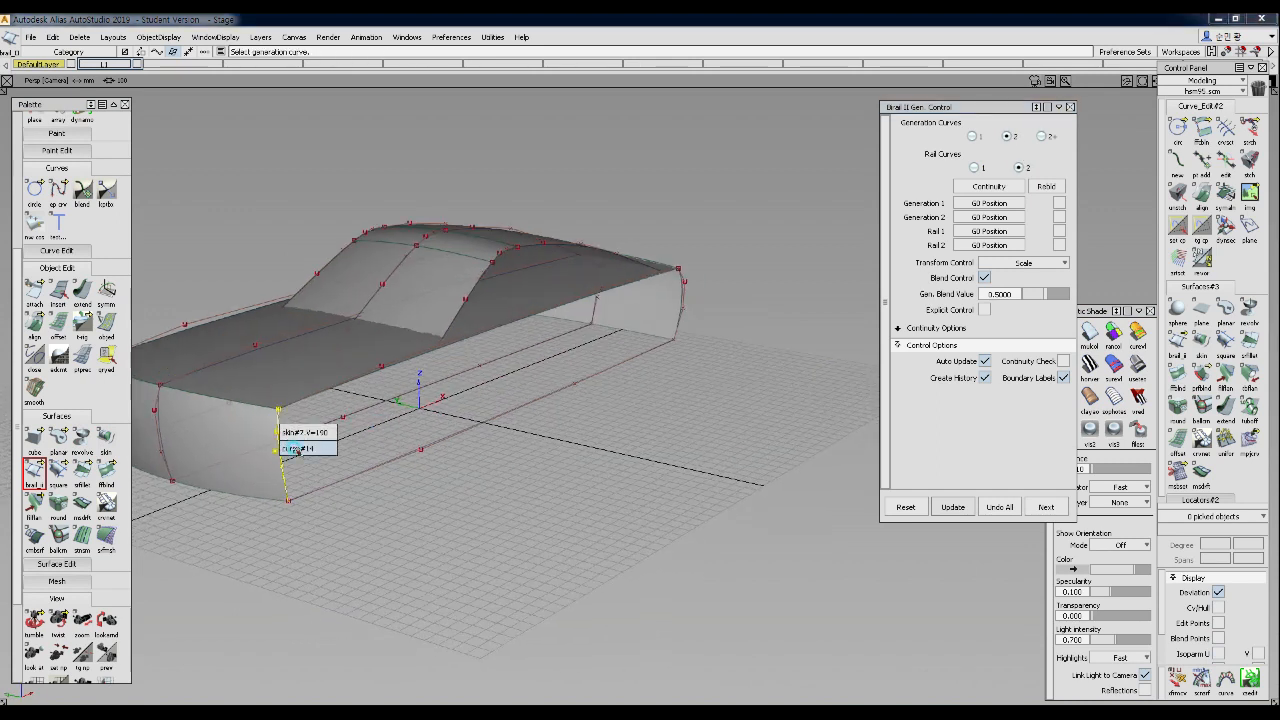
pyautogui.click(293, 446)
pyautogui.click(683, 295)
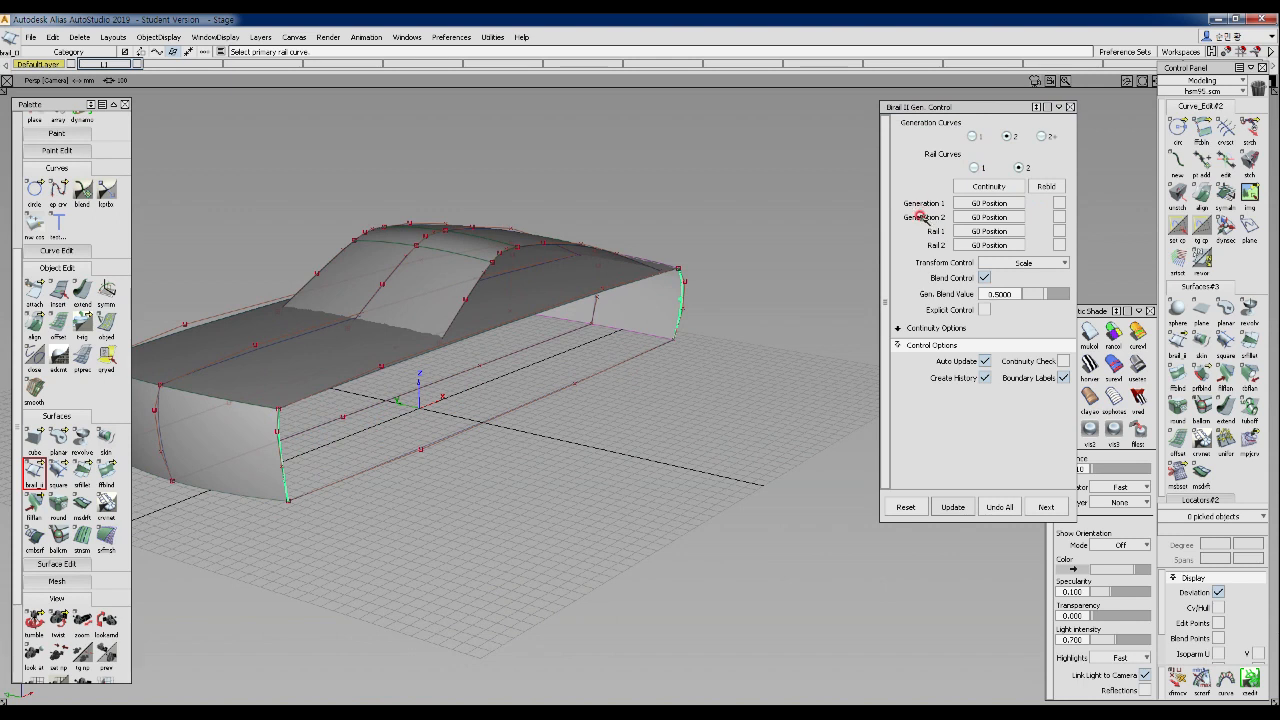
pyautogui.click(314, 411)
pyautogui.click(332, 480)
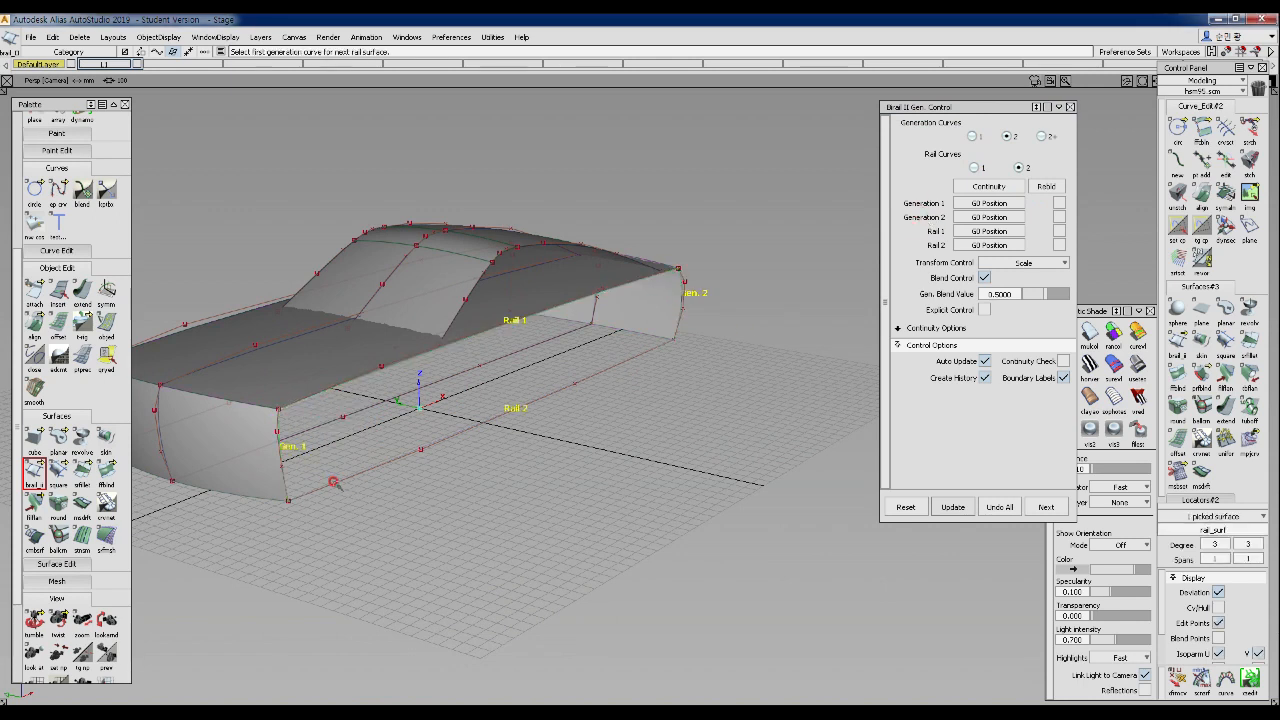
pyautogui.click(1112, 345)
pyautogui.keyDown('alt'); pyautogui.keyDown('shift'); pyautogui.moveTo(999, 343); pyautogui.dragTo(517, 491); pyautogui.keyUp('shift'); pyautogui.keyUp('alt')
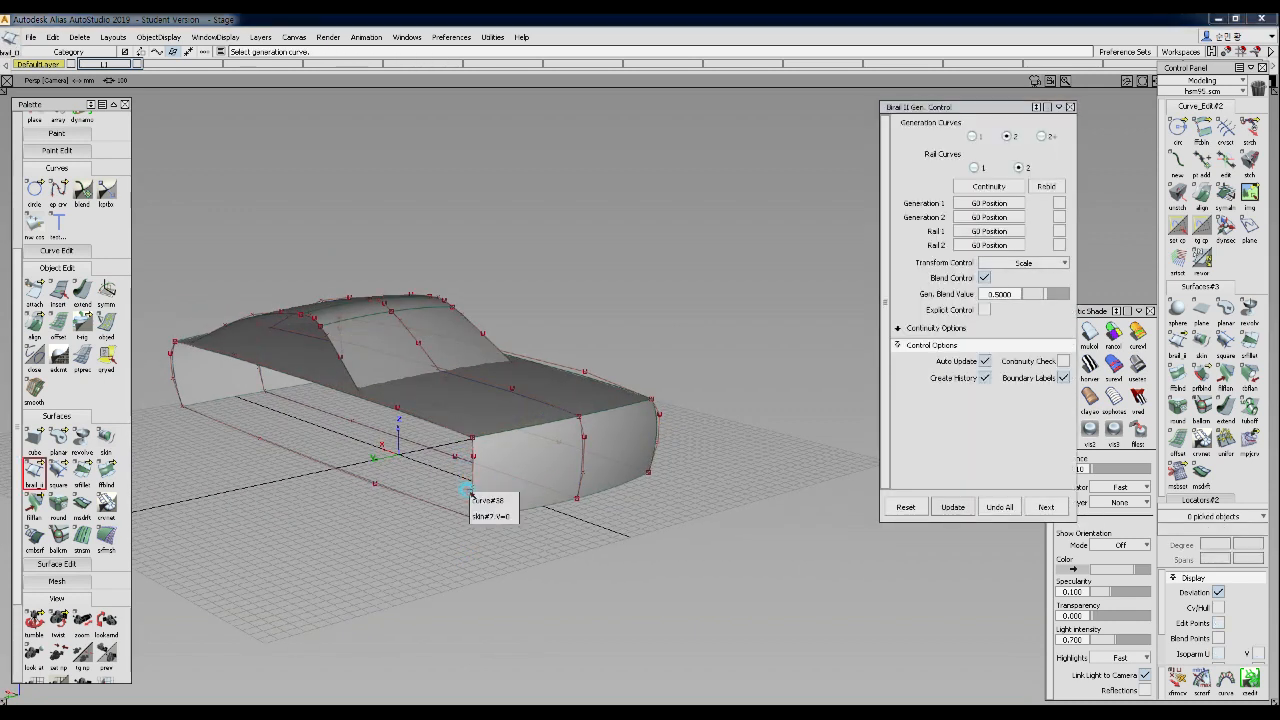
# - Build the opposite body side as a birail surface from its end curves, beltline and lower curve, and shade it in multi-color
pyautogui.click(476, 499)
pyautogui.click(169, 364)
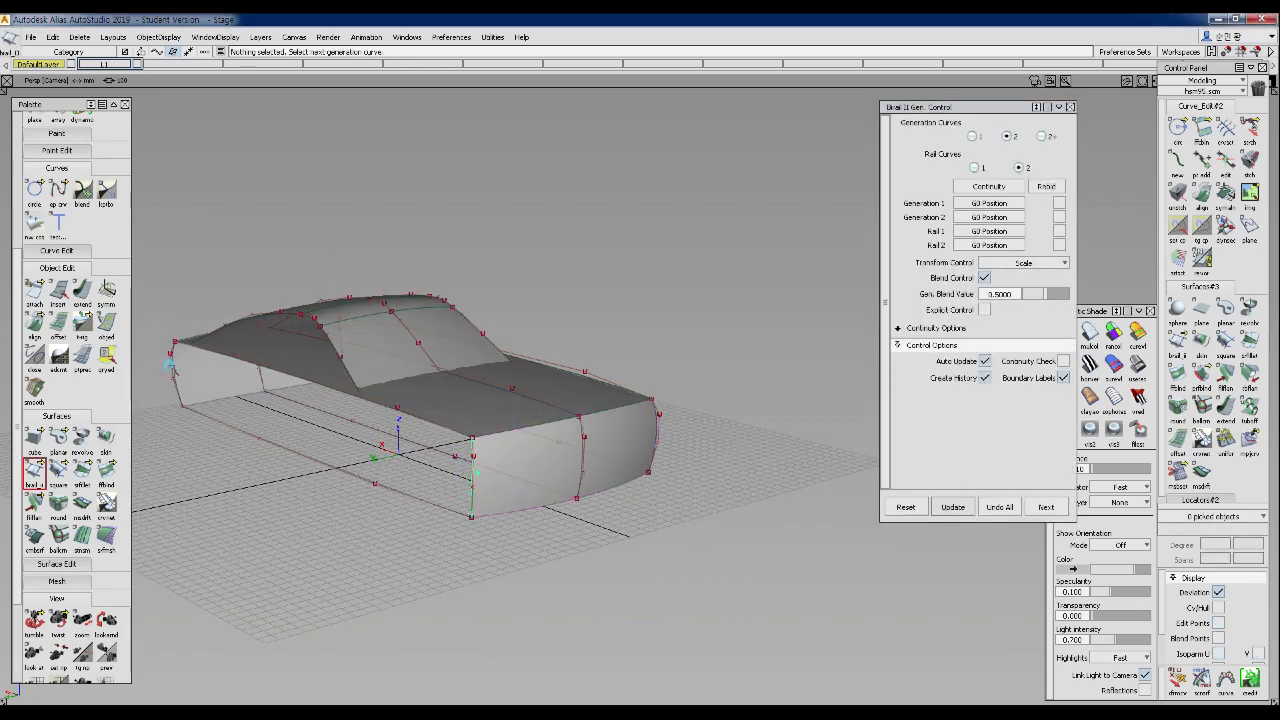
pyautogui.click(191, 390)
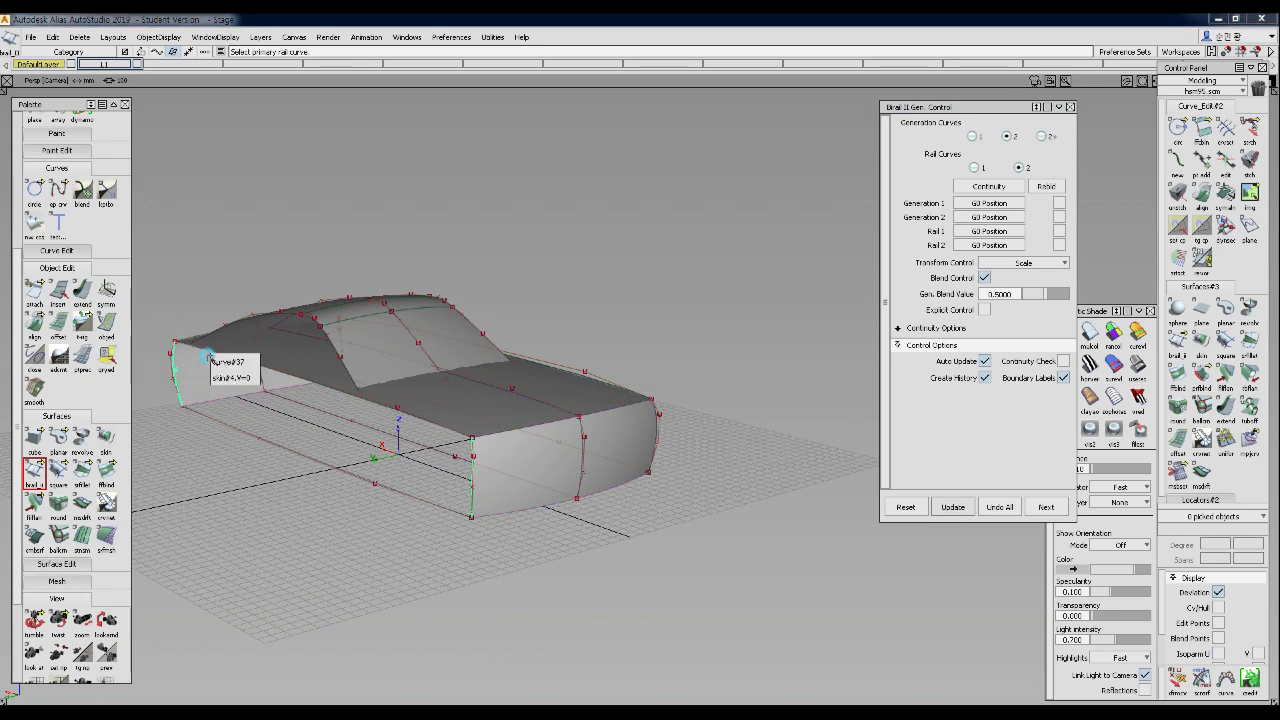
pyautogui.click(214, 362)
pyautogui.click(222, 424)
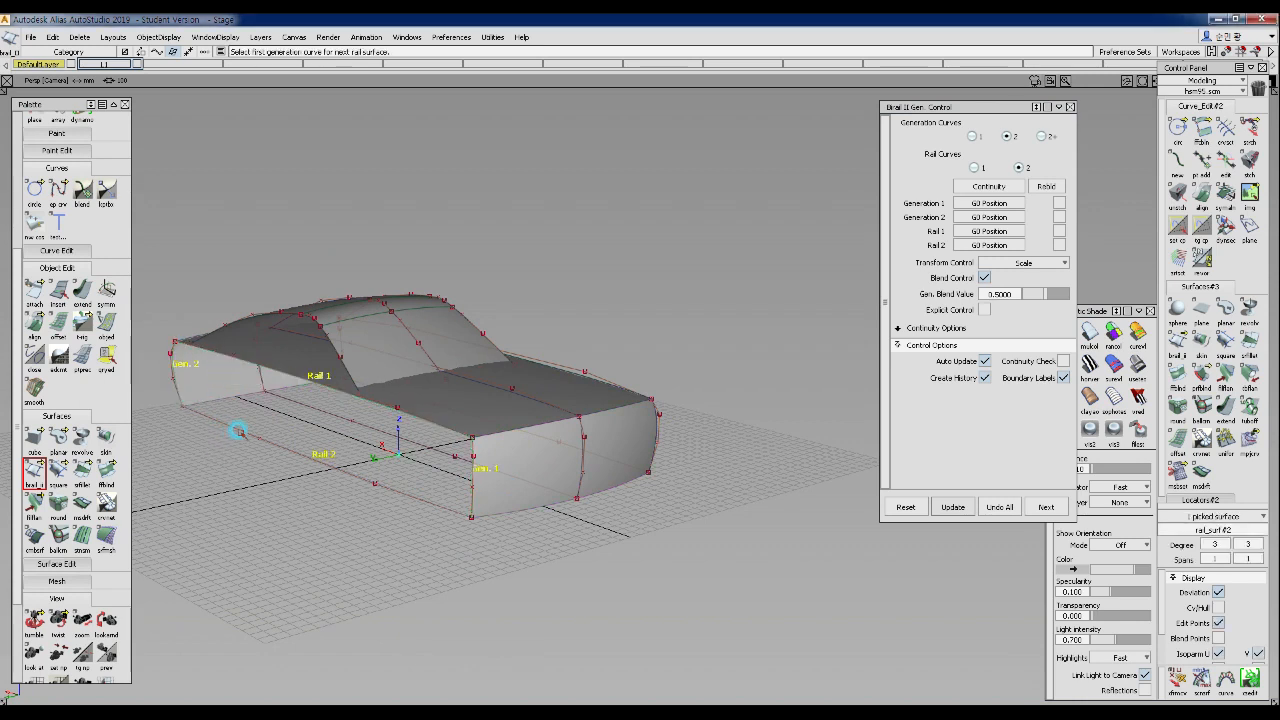
pyautogui.click(1090, 336)
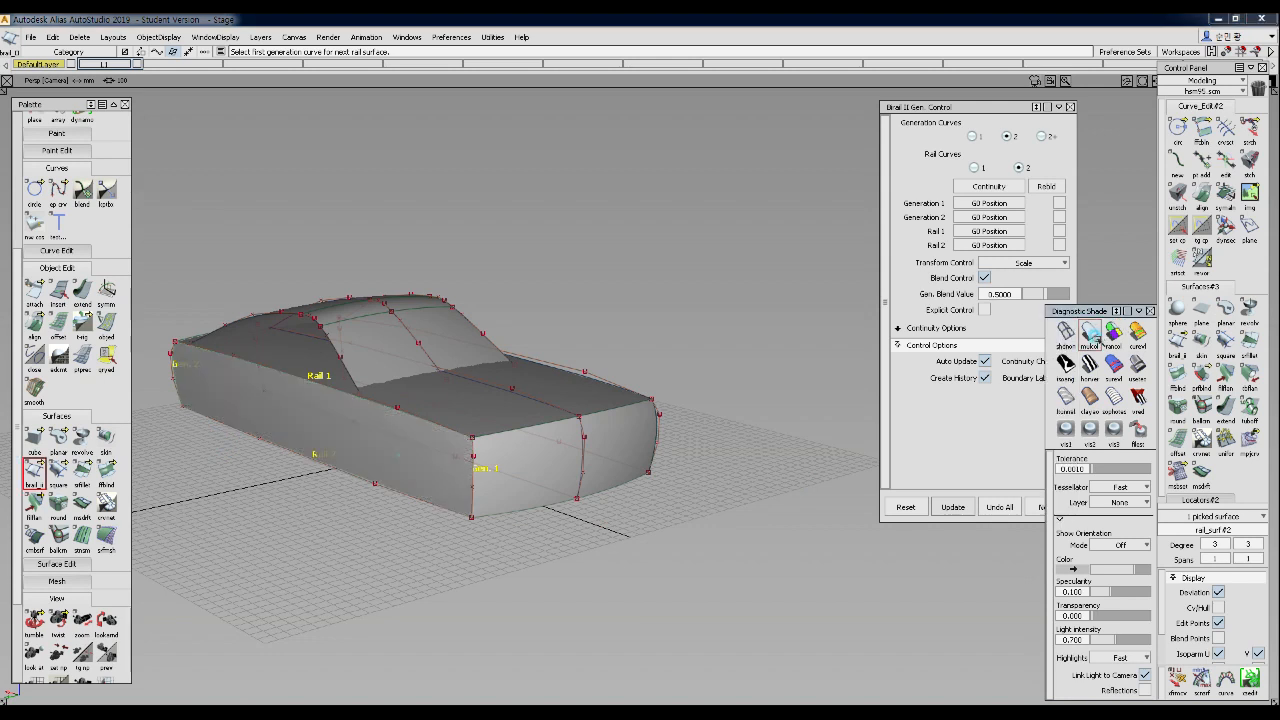
# - Turn off the diagnostic shading to show the body in wireframe
pyautogui.keyDown('ctrl'); pyautogui.keyDown('shift'); pyautogui.moveTo(446, 507); pyautogui.dragTo(441, 349); pyautogui.keyUp('shift'); pyautogui.keyUp('ctrl')
pyautogui.scroll(3, 508, 358)
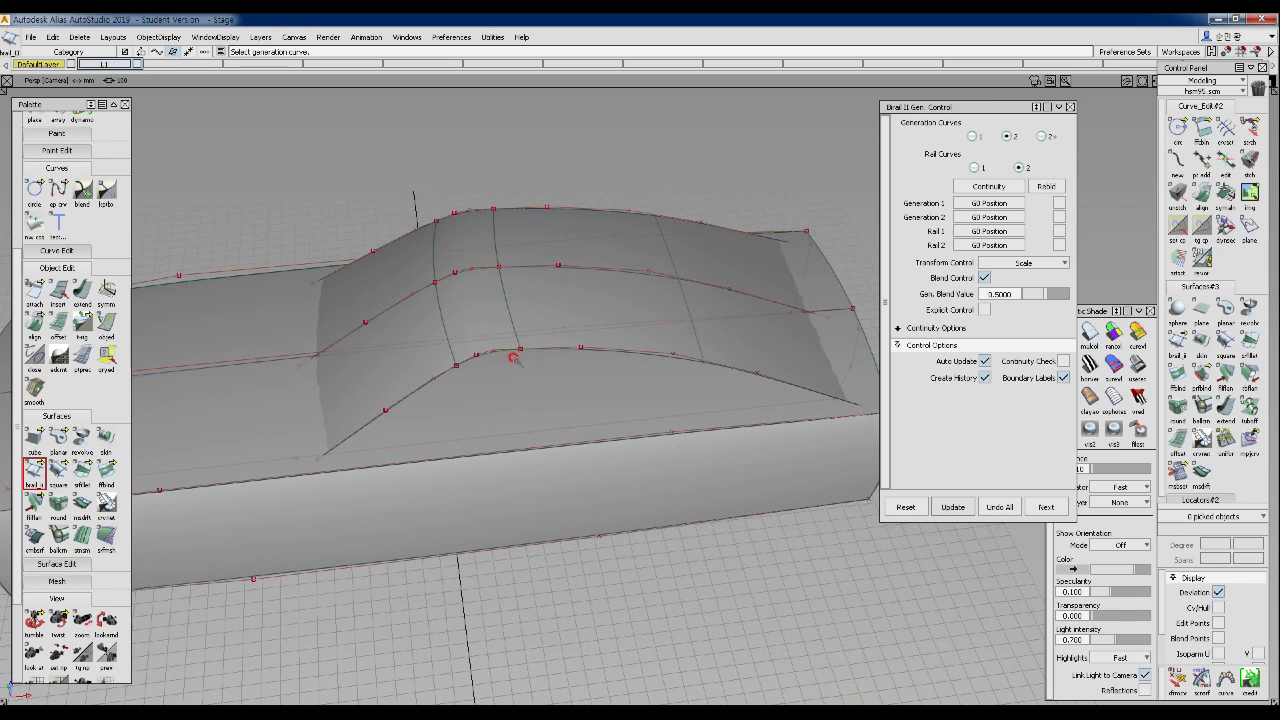
pyautogui.click(1093, 336)
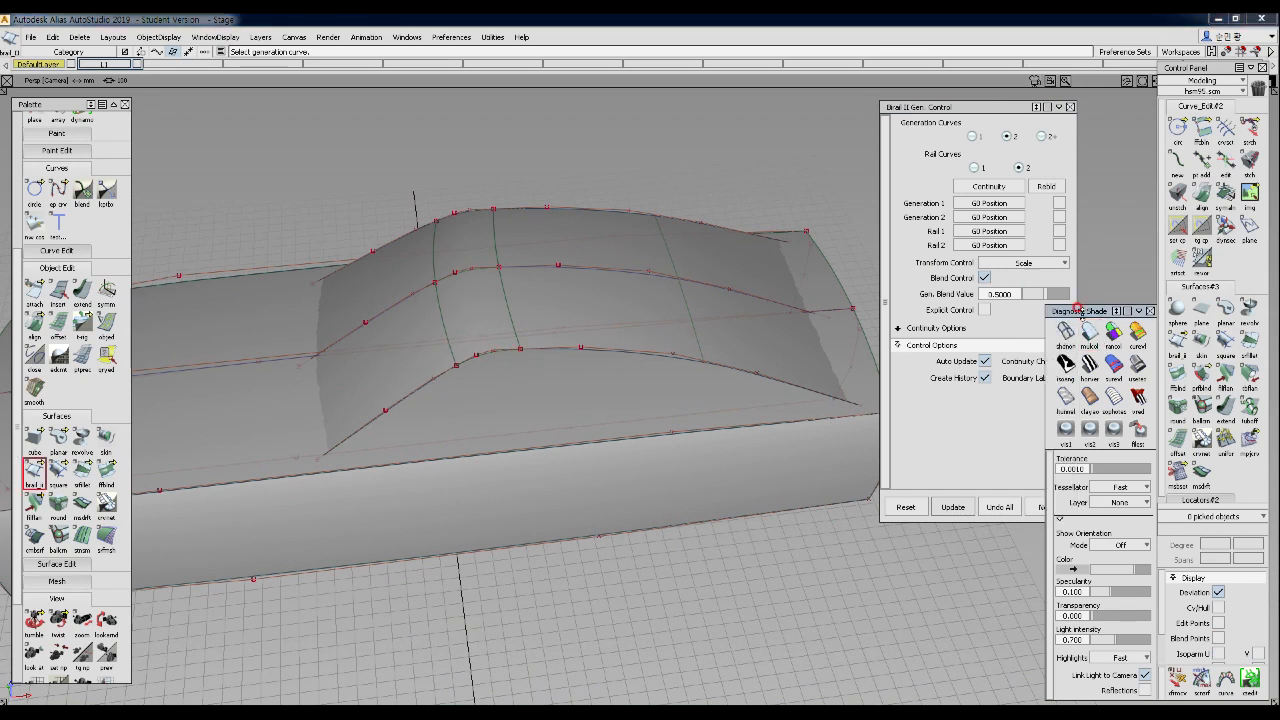
pyautogui.click(1066, 333)
pyautogui.moveTo(557, 514)
pyautogui.keyDown('alt'); pyautogui.keyDown('shift'); pyautogui.mouseDown()
pyautogui.moveTo(409, 400)
pyautogui.moveTo(291, 414)
pyautogui.moveTo(285, 466)
pyautogui.mouseUp(); pyautogui.keyUp('shift'); pyautogui.keyUp('alt')
pyautogui.keyDown('ctrl'); pyautogui.keyDown('shift'); pyautogui.moveTo(322, 416); pyautogui.dragTo(358, 440); pyautogui.keyUp('shift'); pyautogui.keyUp('ctrl')
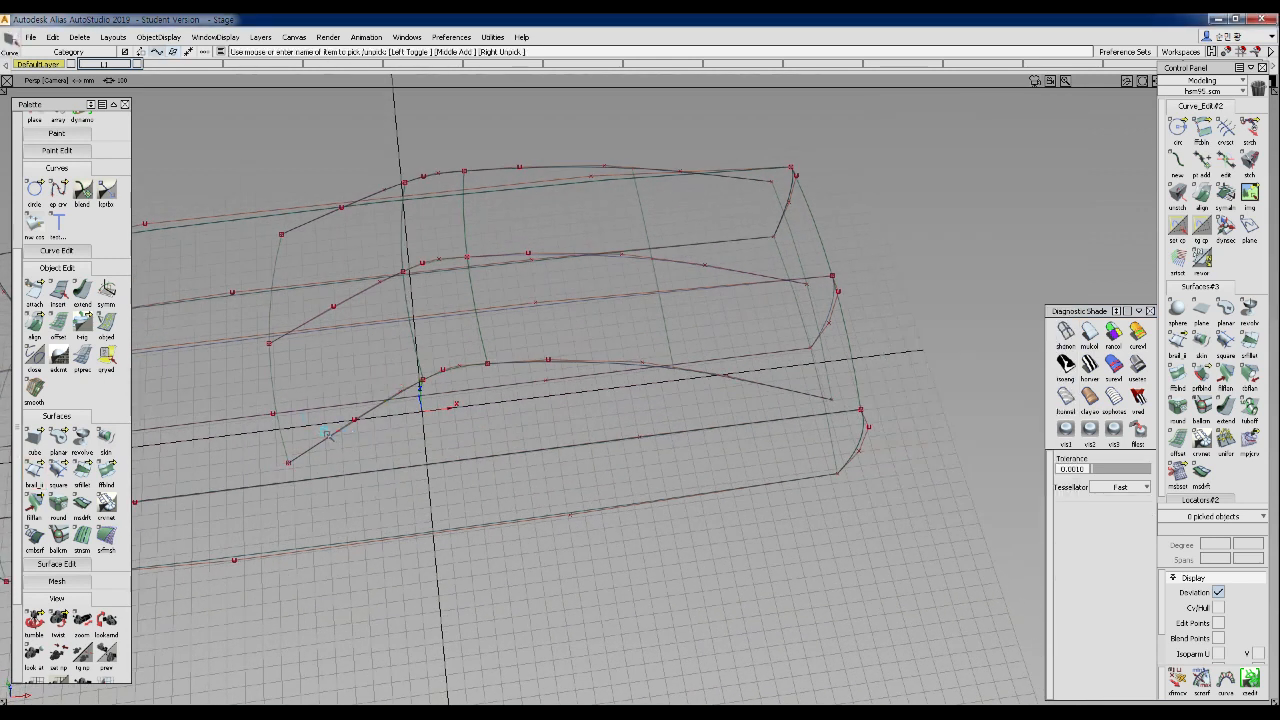
pyautogui.click(324, 432)
pyautogui.click(457, 367)
pyautogui.click(528, 366)
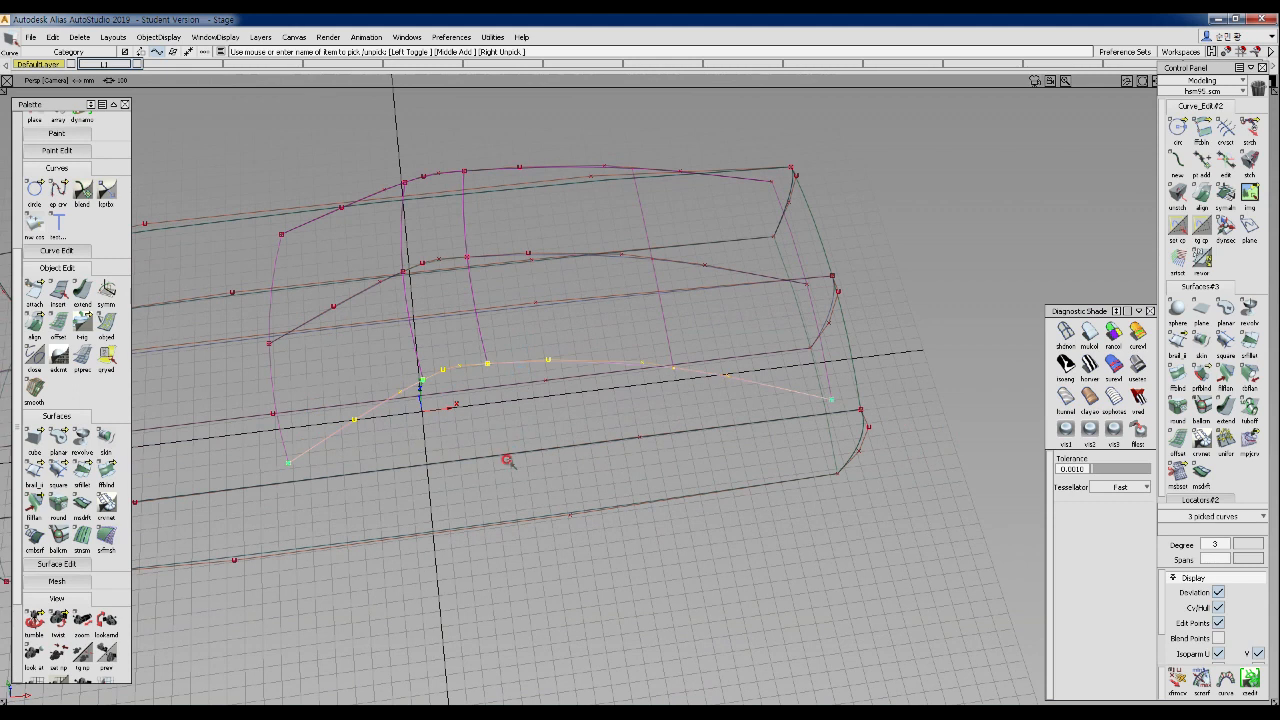
pyautogui.click(371, 449)
# - Draw a degree 3 edit point curve joining the front and rear lower ends of the cabin's side profile
pyautogui.keyDown('ctrl'); pyautogui.keyDown('shift'); pyautogui.moveTo(343, 452); pyautogui.dragTo(305, 462); pyautogui.keyUp('shift'); pyautogui.keyUp('ctrl')
pyautogui.click(303, 464)
pyautogui.click(810, 404)
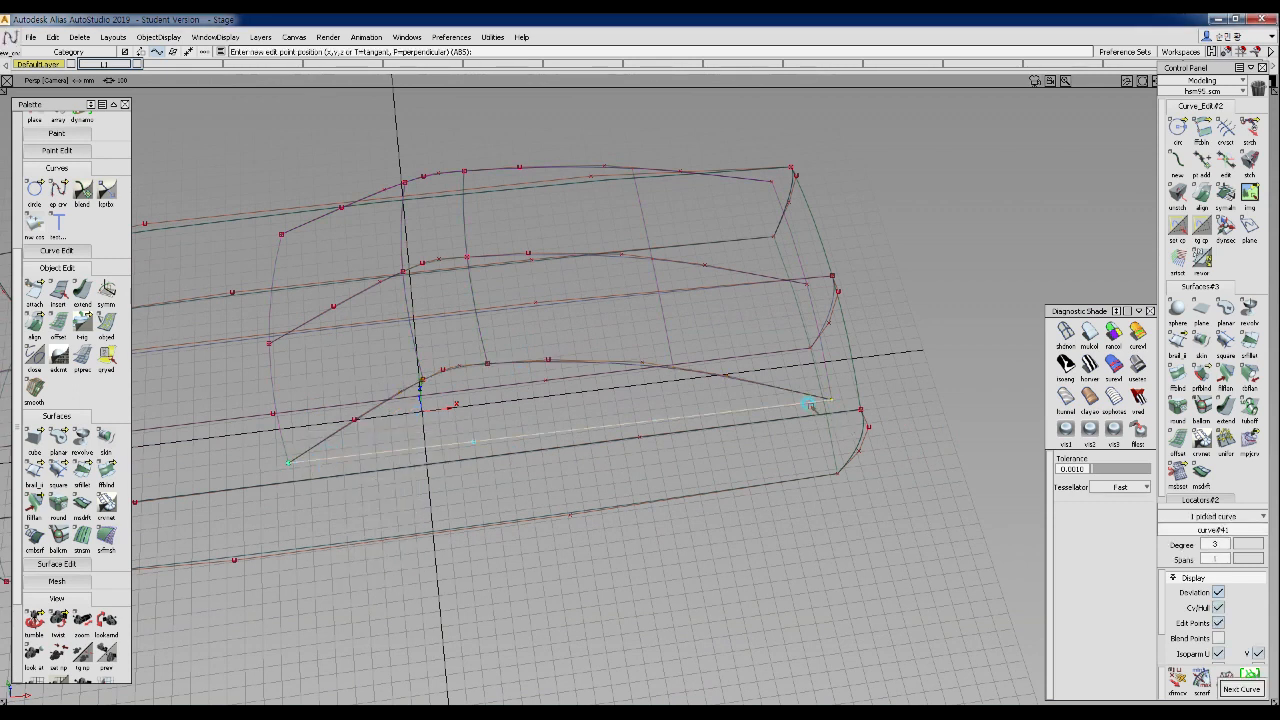
# - Pick the two middle control vertices of the new cabin base curve and move them to bow the curve
pyautogui.keyDown('ctrl'); pyautogui.keyDown('shift'); pyautogui.moveTo(486, 460); pyautogui.dragTo(366, 430); pyautogui.keyUp('shift'); pyautogui.keyUp('ctrl')
pyautogui.click(477, 441)
pyautogui.moveTo(578, 401); pyautogui.dragTo(605, 411)
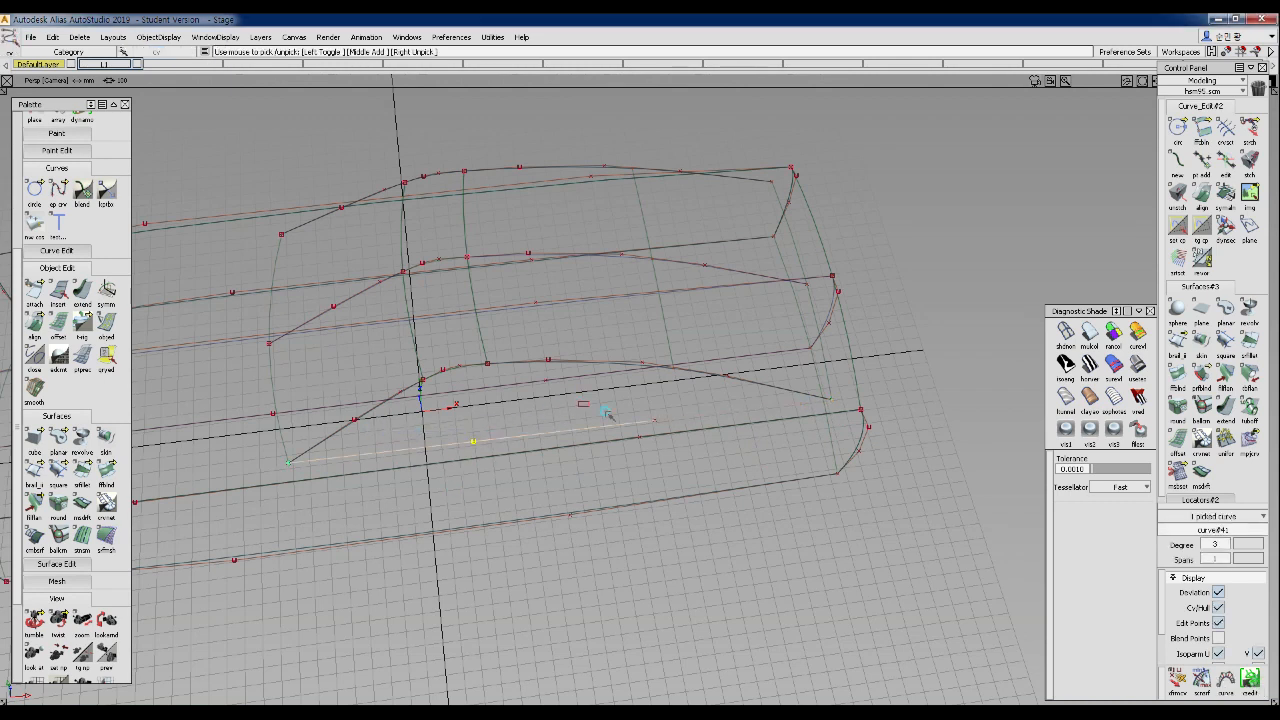
pyautogui.moveTo(678, 427); pyautogui.dragTo(679, 427)
pyautogui.keyDown('ctrl'); pyautogui.keyDown('shift'); pyautogui.moveTo(654, 381); pyautogui.dragTo(649, 433, button='right'); pyautogui.keyUp('shift'); pyautogui.keyUp('ctrl')
pyautogui.press('m')
pyautogui.moveTo(686, 437); pyautogui.dragTo(697, 443, button='middle')
pyautogui.moveTo(686, 443); pyautogui.dragTo(687, 448, button='right')
pyautogui.keyDown('ctrl'); pyautogui.keyDown('shift'); pyautogui.moveTo(684, 447); pyautogui.dragTo(681, 462); pyautogui.keyUp('shift'); pyautogui.keyUp('ctrl')
pyautogui.keyDown('ctrl'); pyautogui.keyDown('shift'); pyautogui.moveTo(700, 420); pyautogui.dragTo(748, 374, button='right'); pyautogui.keyUp('shift'); pyautogui.keyUp('ctrl')
pyautogui.keyDown('alt'); pyautogui.keyDown('shift'); pyautogui.moveTo(688, 420); pyautogui.dragTo(765, 375); pyautogui.keyUp('shift'); pyautogui.keyUp('alt')
pyautogui.keyDown('alt'); pyautogui.keyDown('shift'); pyautogui.moveTo(480, 457); pyautogui.dragTo(454, 461); pyautogui.keyUp('shift'); pyautogui.keyUp('alt')
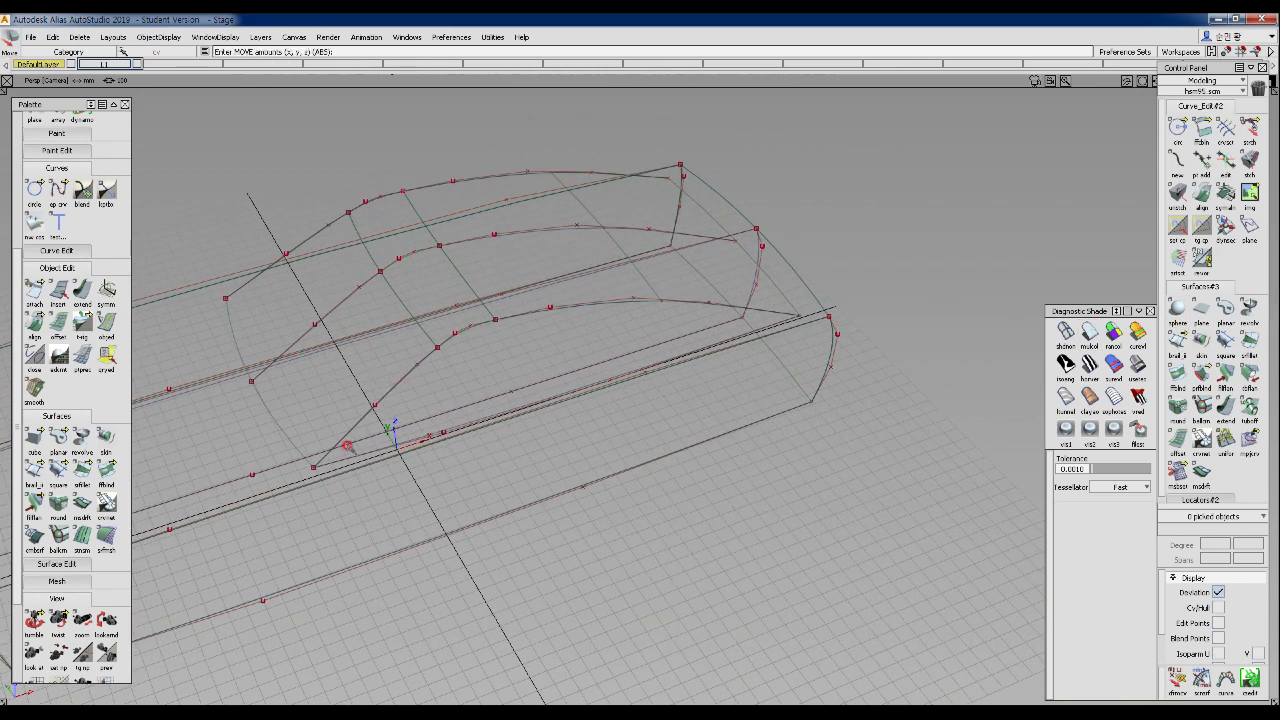
# - Build the cabin side as a birail surface from its front and rear profile curves, short roof curve and bowed base curve, and shade it in multi-color
pyautogui.click(35, 470)
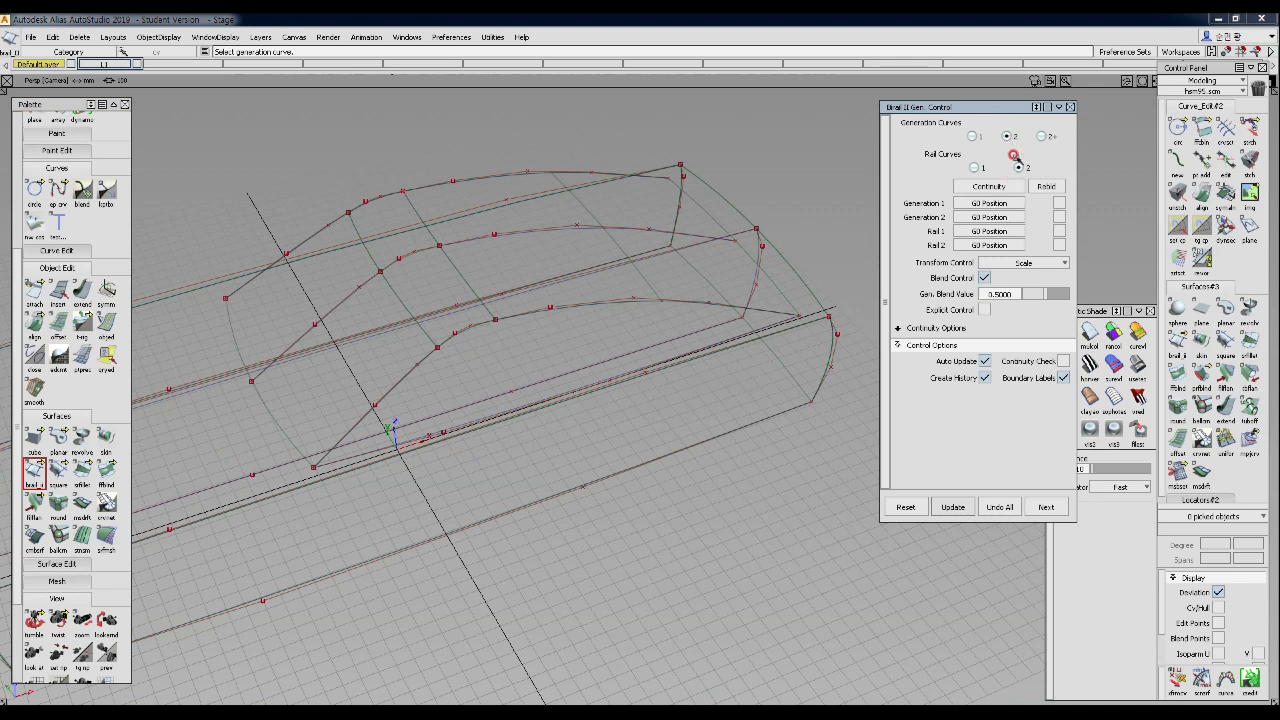
pyautogui.click(427, 356)
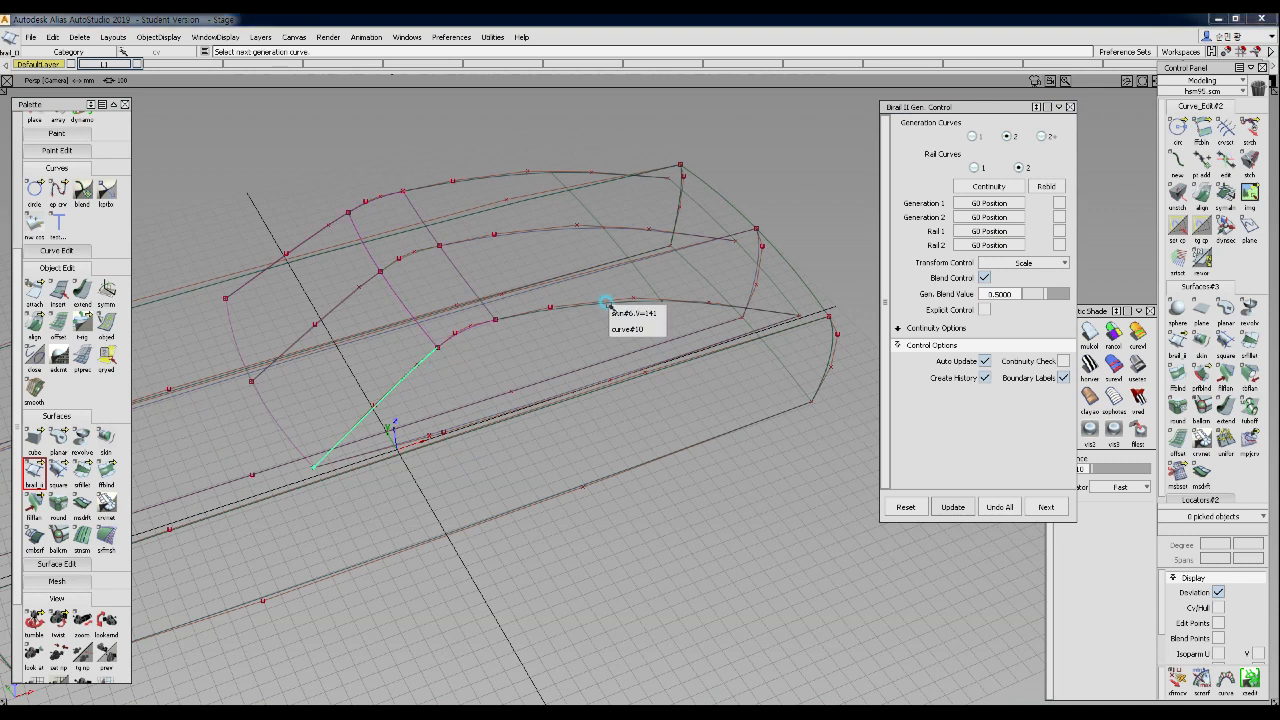
pyautogui.click(618, 335)
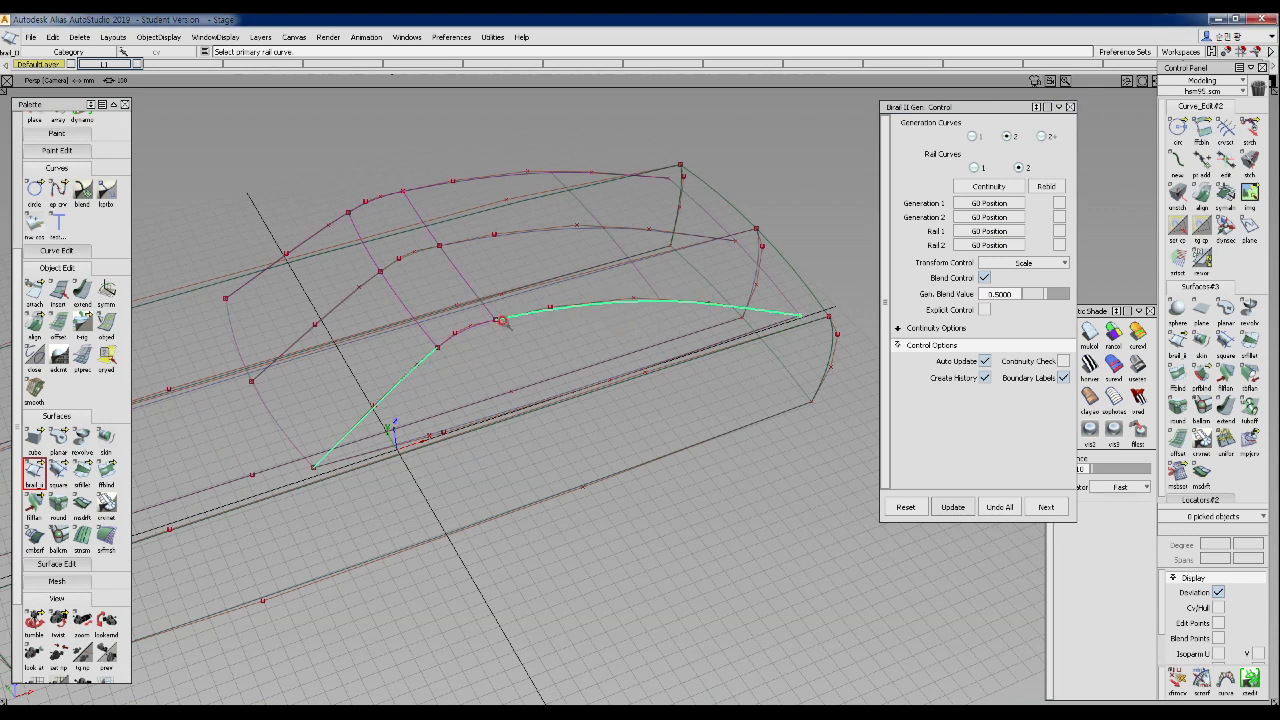
pyautogui.click(488, 354)
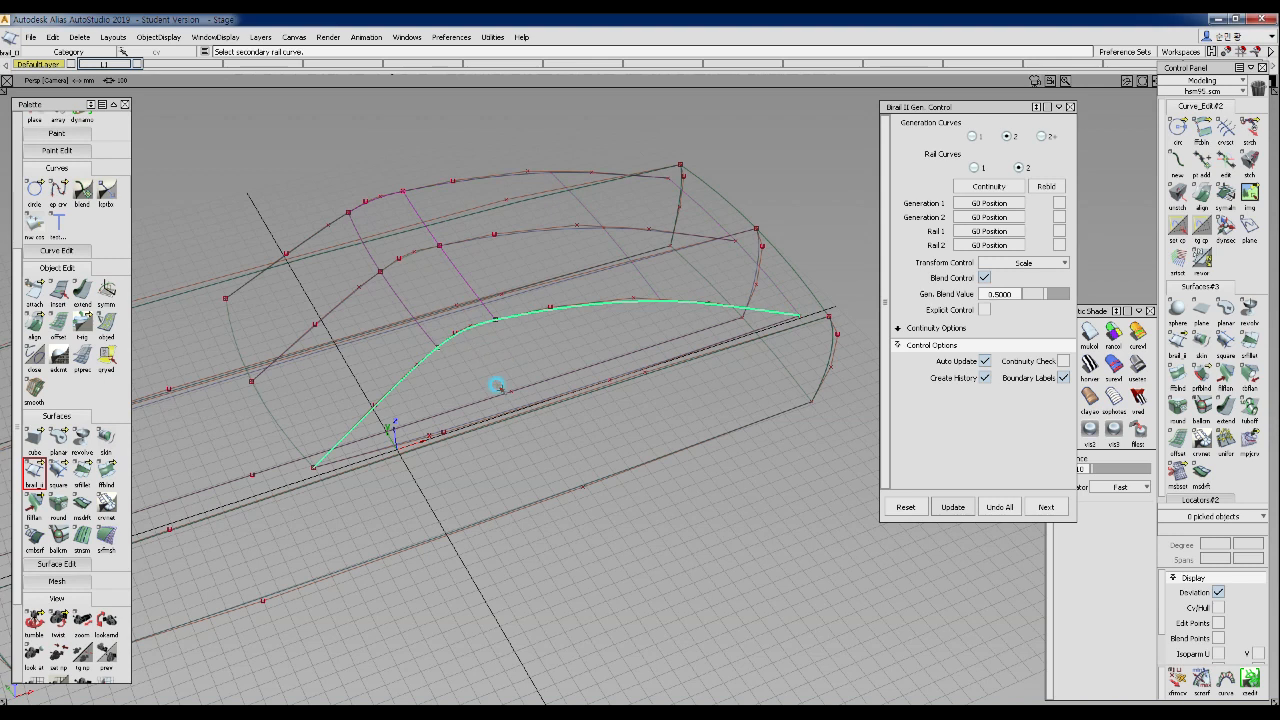
pyautogui.click(368, 452)
pyautogui.click(1090, 334)
pyautogui.moveTo(480, 345)
pyautogui.keyDown('alt'); pyautogui.keyDown('shift'); pyautogui.mouseDown()
pyautogui.moveTo(760, 320)
pyautogui.moveTo(846, 277)
pyautogui.moveTo(352, 378)
pyautogui.mouseUp(); pyautogui.keyUp('shift'); pyautogui.keyUp('alt')
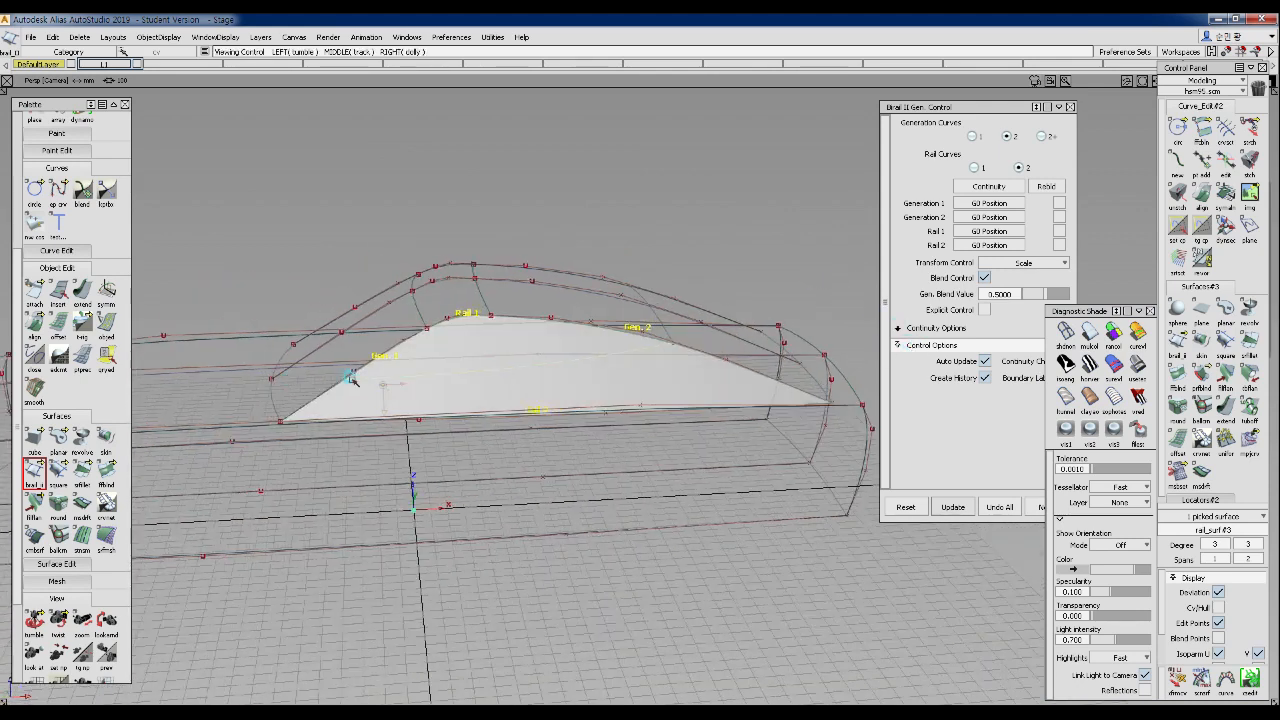
# - Clear the selection and shade the entire body in multi-color, showing the whole car
pyautogui.click(560, 371)
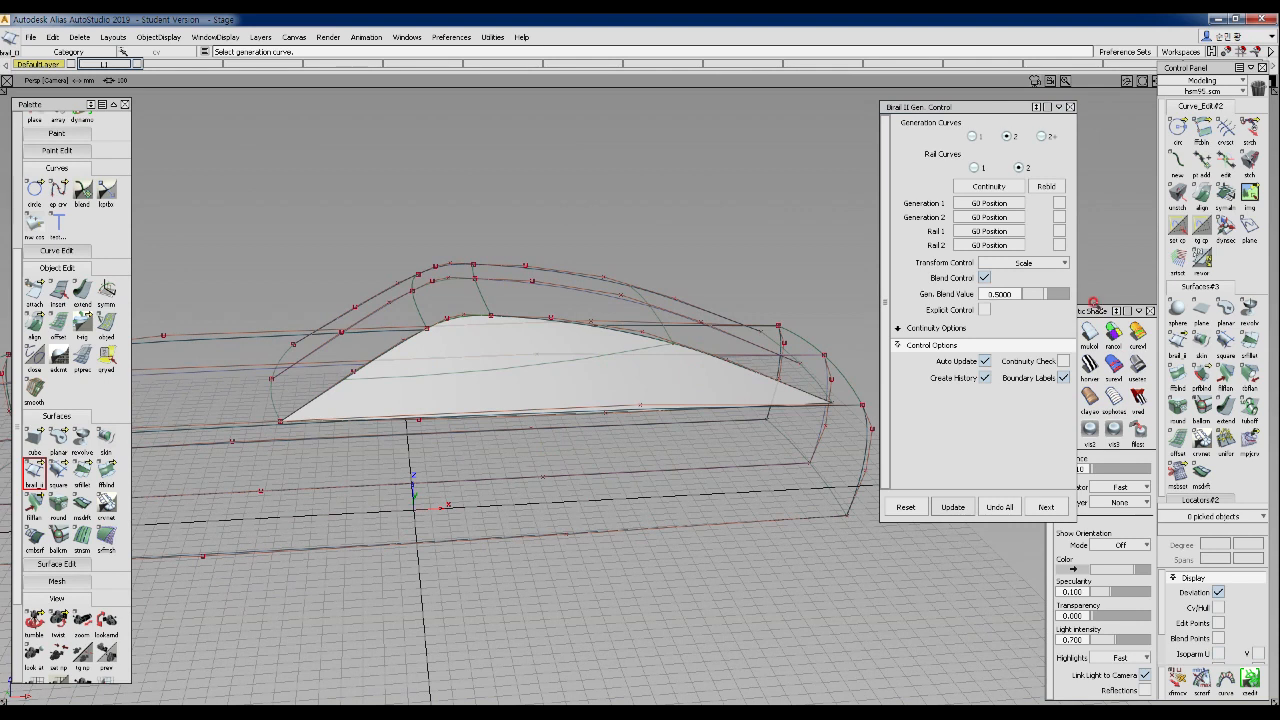
pyautogui.click(1089, 330)
pyautogui.keyDown('alt'); pyautogui.keyDown('shift'); pyautogui.moveTo(540, 387); pyautogui.dragTo(443, 483, button='right'); pyautogui.keyUp('shift'); pyautogui.keyUp('alt')
pyautogui.keyDown('alt'); pyautogui.keyDown('shift'); pyautogui.moveTo(443, 483); pyautogui.dragTo(700, 308); pyautogui.keyUp('shift'); pyautogui.keyUp('alt')
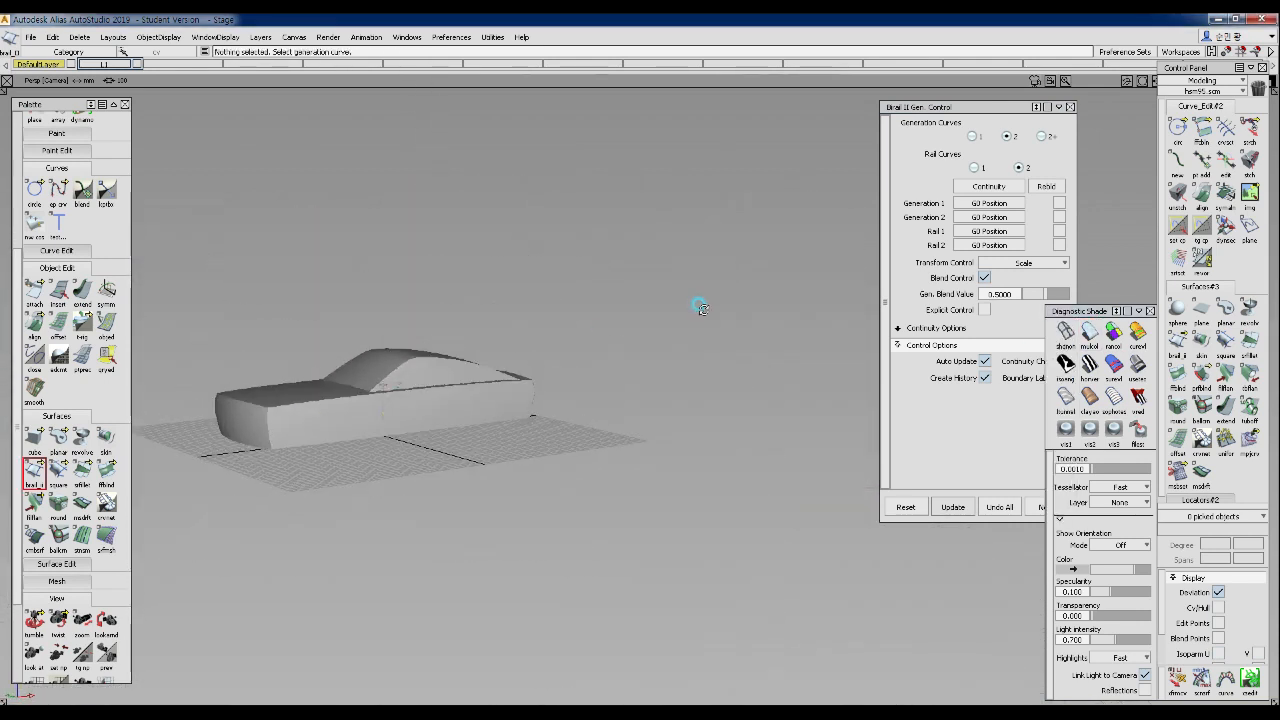
pyautogui.keyDown('alt'); pyautogui.keyDown('shift'); pyautogui.moveTo(449, 366); pyautogui.dragTo(443, 414); pyautogui.keyUp('shift'); pyautogui.keyUp('alt')
pyautogui.keyDown('alt'); pyautogui.keyDown('shift'); pyautogui.moveTo(443, 414); pyautogui.dragTo(500, 417, button='right'); pyautogui.keyUp('shift'); pyautogui.keyUp('alt')
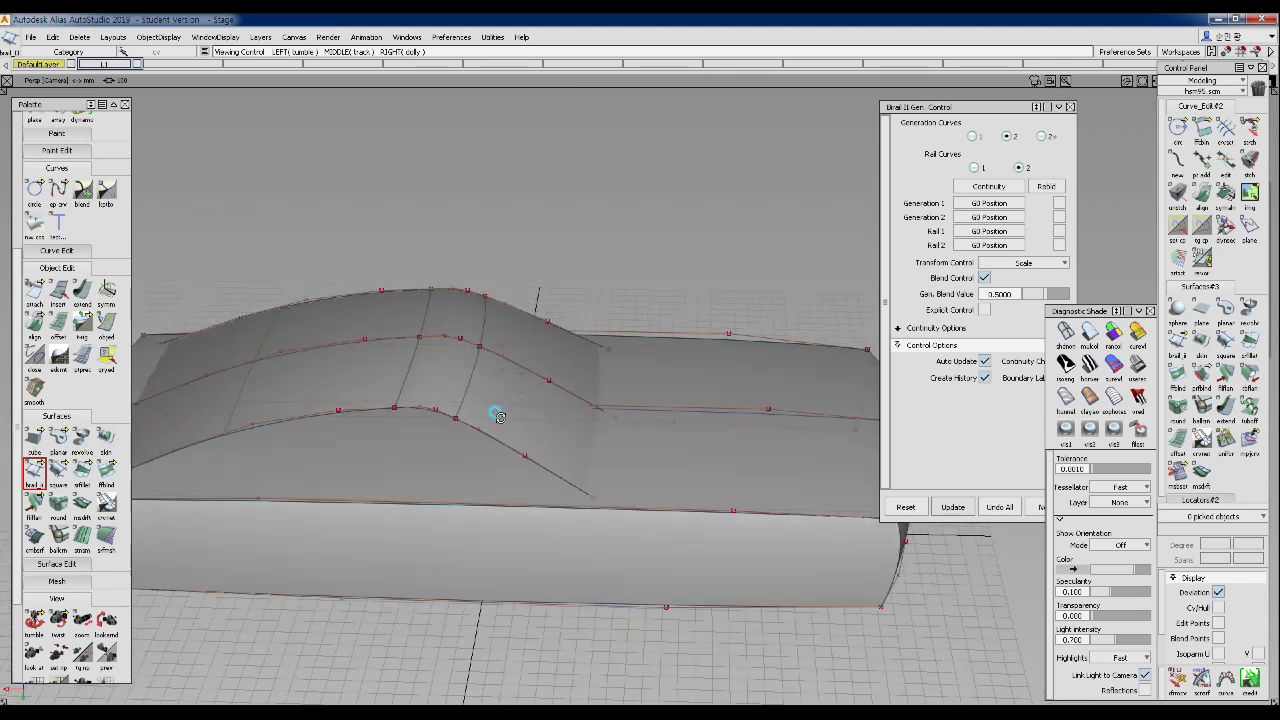
pyautogui.click(497, 453)
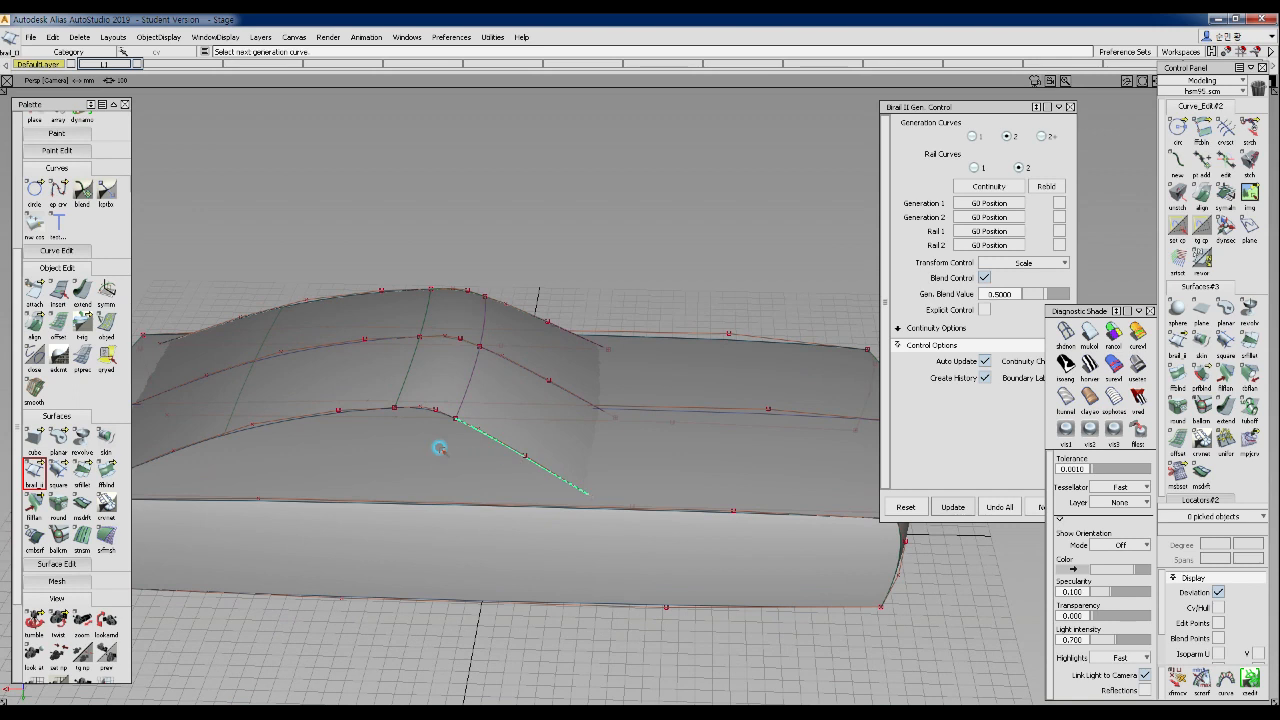
pyautogui.keyDown('alt'); pyautogui.keyDown('shift'); pyautogui.moveTo(395, 426); pyautogui.dragTo(469, 417, button='middle'); pyautogui.keyUp('shift'); pyautogui.keyUp('alt')
pyautogui.click(259, 438)
# - Pick the finished cabin side surface and duplicate it by mirroring to the opposite side of the car
pyautogui.keyDown('alt'); pyautogui.keyDown('shift'); pyautogui.moveTo(534, 457); pyautogui.dragTo(654, 317); pyautogui.keyUp('shift'); pyautogui.keyUp('alt')
pyautogui.click(664, 335)
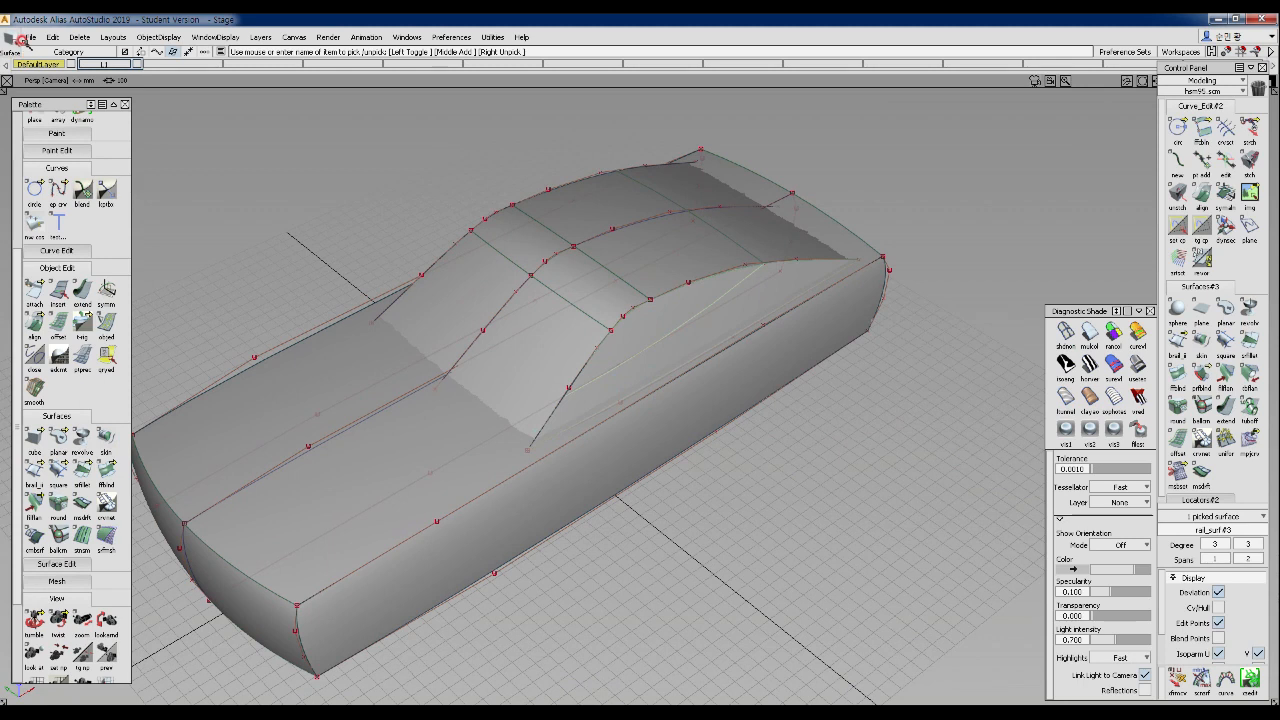
pyautogui.click(52, 37)
pyautogui.moveTo(78, 198)
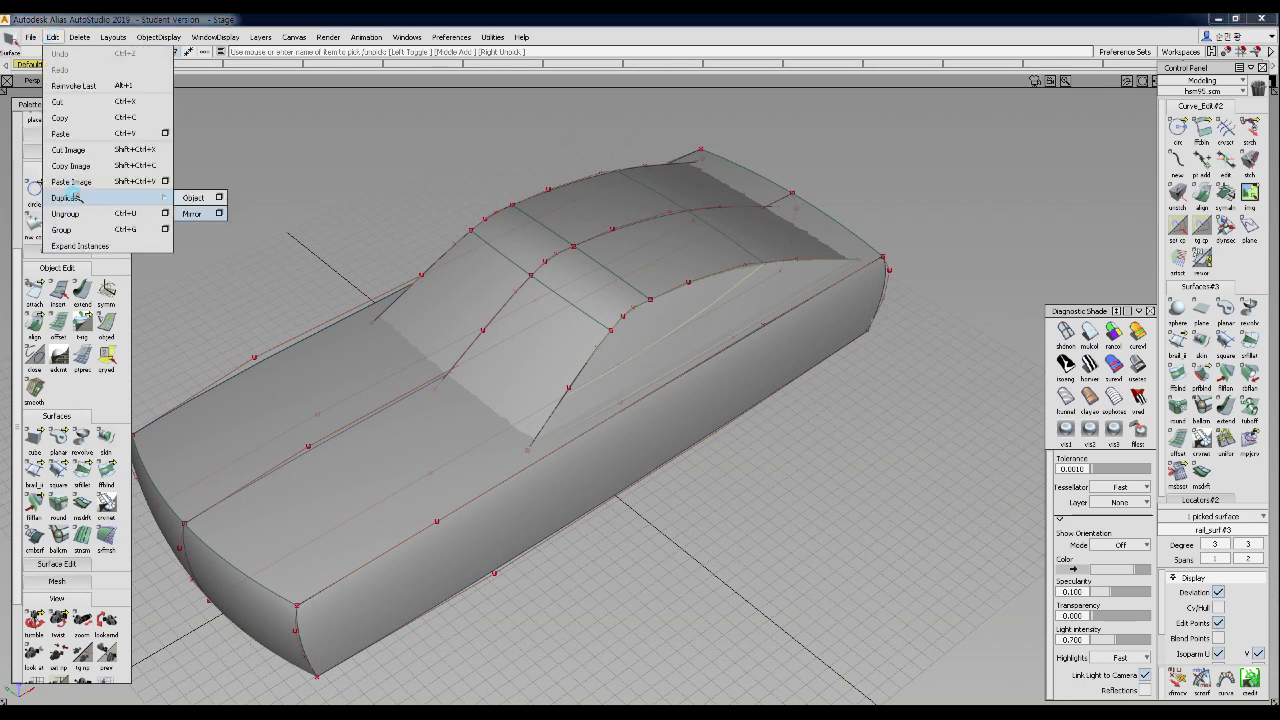
pyautogui.click(192, 214)
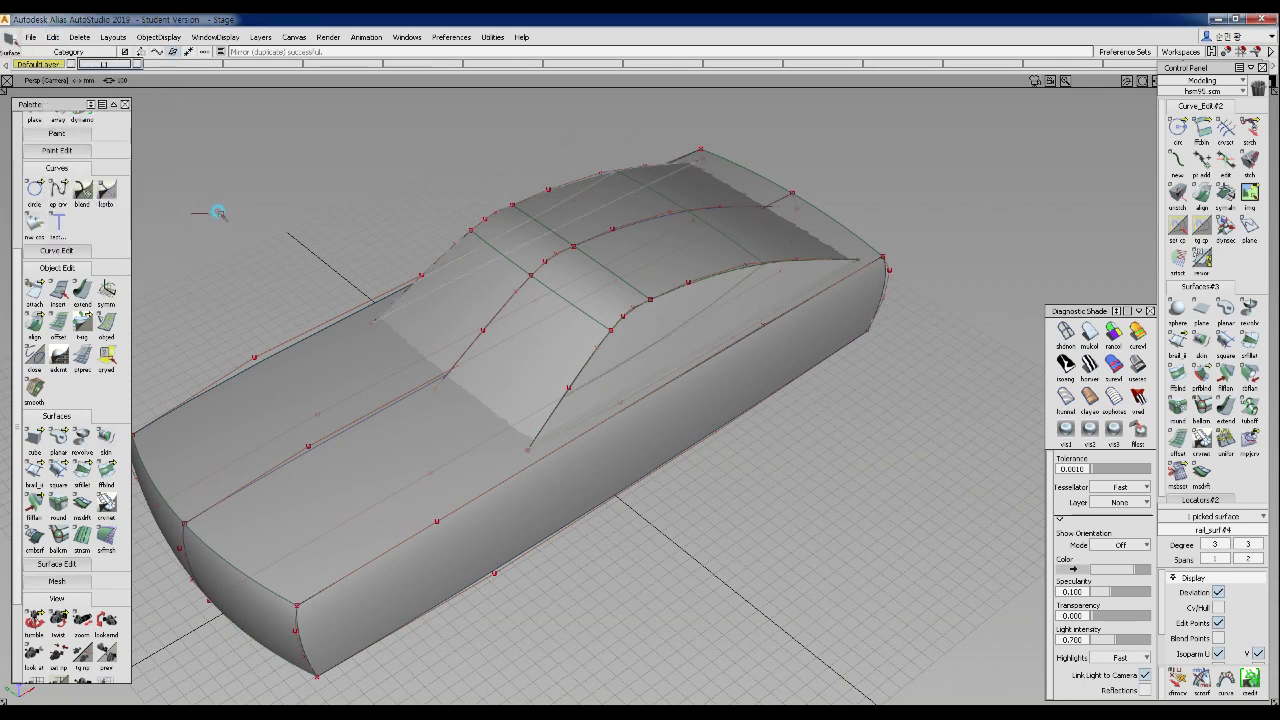
pyautogui.keyDown('alt'); pyautogui.keyDown('shift'); pyautogui.moveTo(208, 323); pyautogui.dragTo(143, 294); pyautogui.keyUp('shift'); pyautogui.keyUp('alt')
pyautogui.keyDown('alt'); pyautogui.keyDown('shift'); pyautogui.moveTo(143, 294); pyautogui.dragTo(220, 249, button='middle'); pyautogui.keyUp('shift'); pyautogui.keyUp('alt')
pyautogui.click(985, 358)
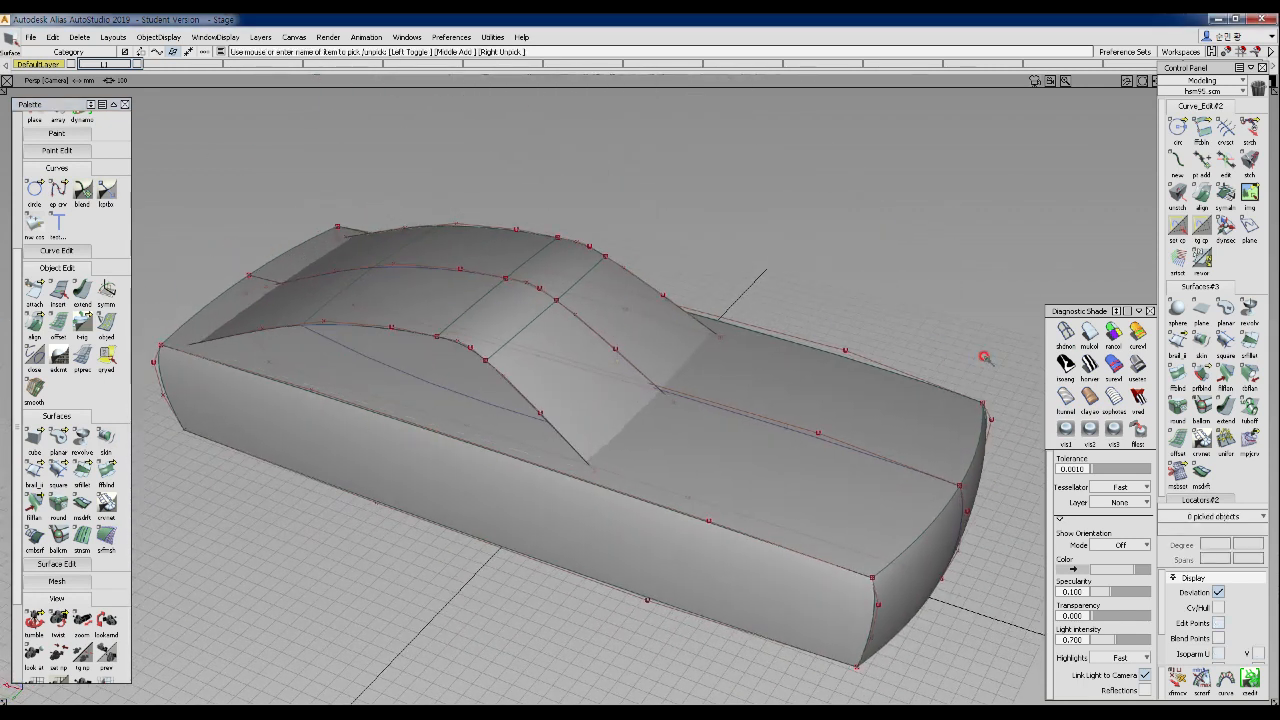
# - Draw a straight line along the car's centreline in the top view, extending past the front and rear ends
pyautogui.keyDown('alt'); pyautogui.keyDown('shift'); pyautogui.moveTo(413, 392); pyautogui.dragTo(500, 348); pyautogui.keyUp('shift'); pyautogui.keyUp('alt')
pyautogui.keyDown('ctrl'); pyautogui.keyDown('shift'); pyautogui.moveTo(603, 300); pyautogui.dragTo(604, 357, button='right'); pyautogui.keyUp('shift'); pyautogui.keyUp('ctrl')
pyautogui.keyDown('ctrl'); pyautogui.keyDown('shift'); pyautogui.moveTo(418, 293); pyautogui.dragTo(406, 309); pyautogui.keyUp('shift'); pyautogui.keyUp('ctrl')
pyautogui.moveTo(178, 322); pyautogui.dragTo(995, 322)
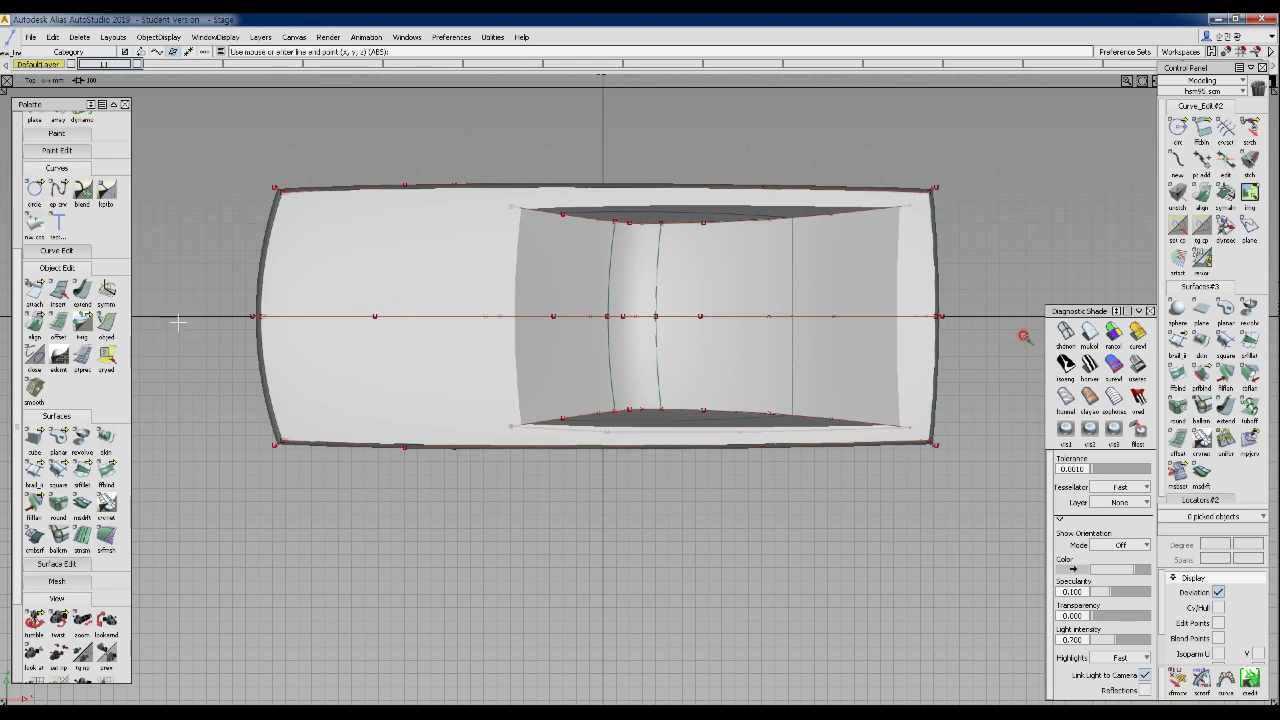
pyautogui.press('m')
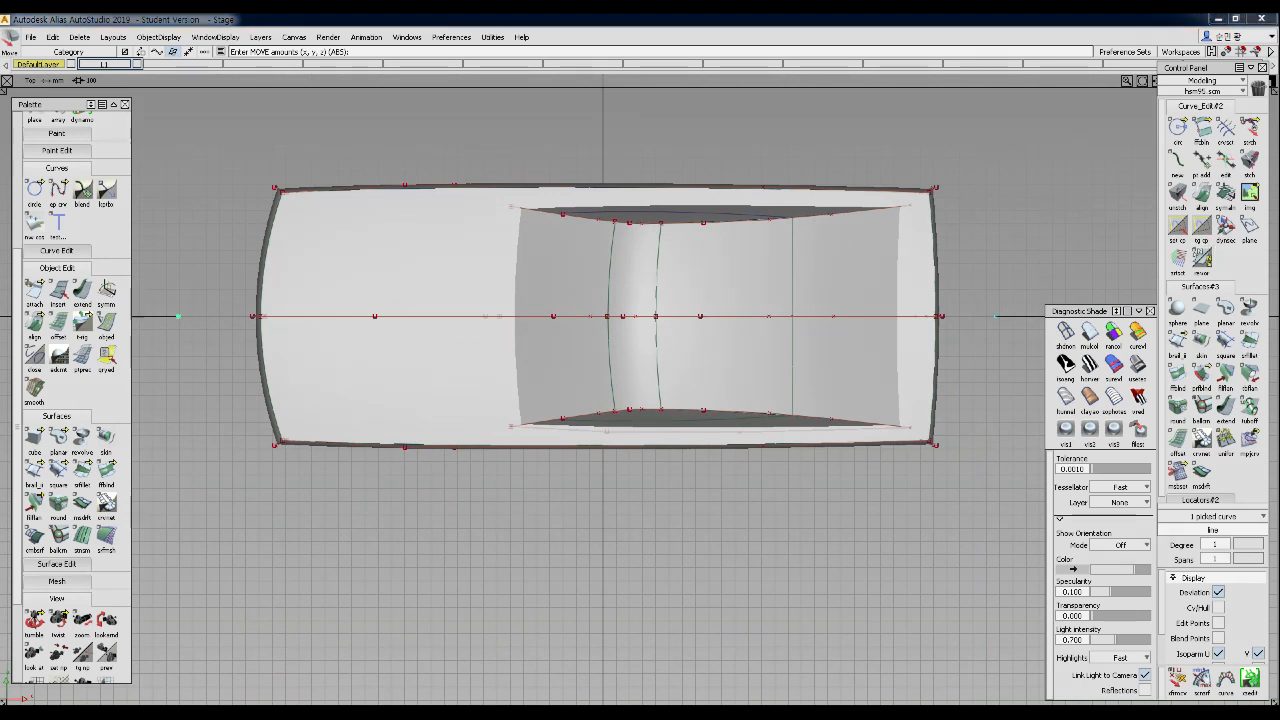
pyautogui.moveTo(178, 314)
pyautogui.mouseDown()
pyautogui.moveTo(423, 302)
pyautogui.moveTo(1063, 331)
pyautogui.mouseUp()
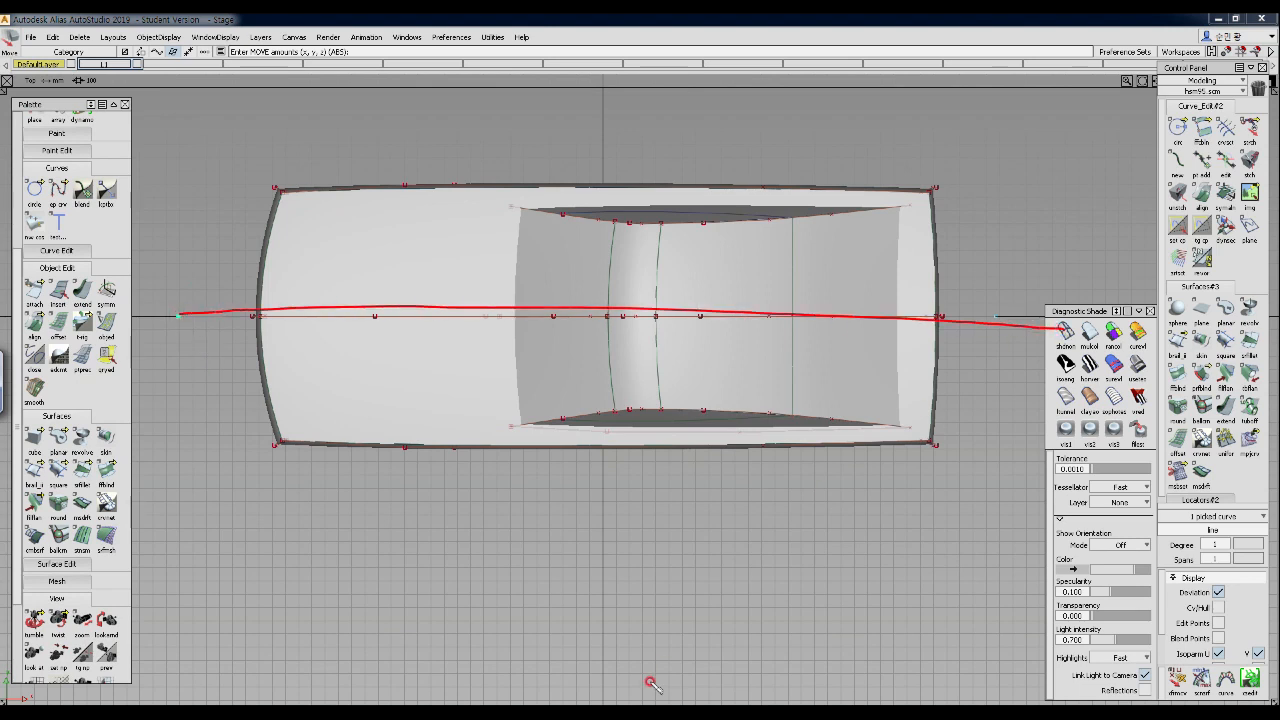
pyautogui.moveTo(521, 432)
pyautogui.mouseDown()
pyautogui.moveTo(893, 419)
pyautogui.moveTo(525, 437)
pyautogui.mouseUp()
pyautogui.moveTo(268, 445)
pyautogui.mouseDown()
pyautogui.moveTo(443, 470)
pyautogui.moveTo(880, 440)
pyautogui.moveTo(540, 481)
pyautogui.mouseUp()
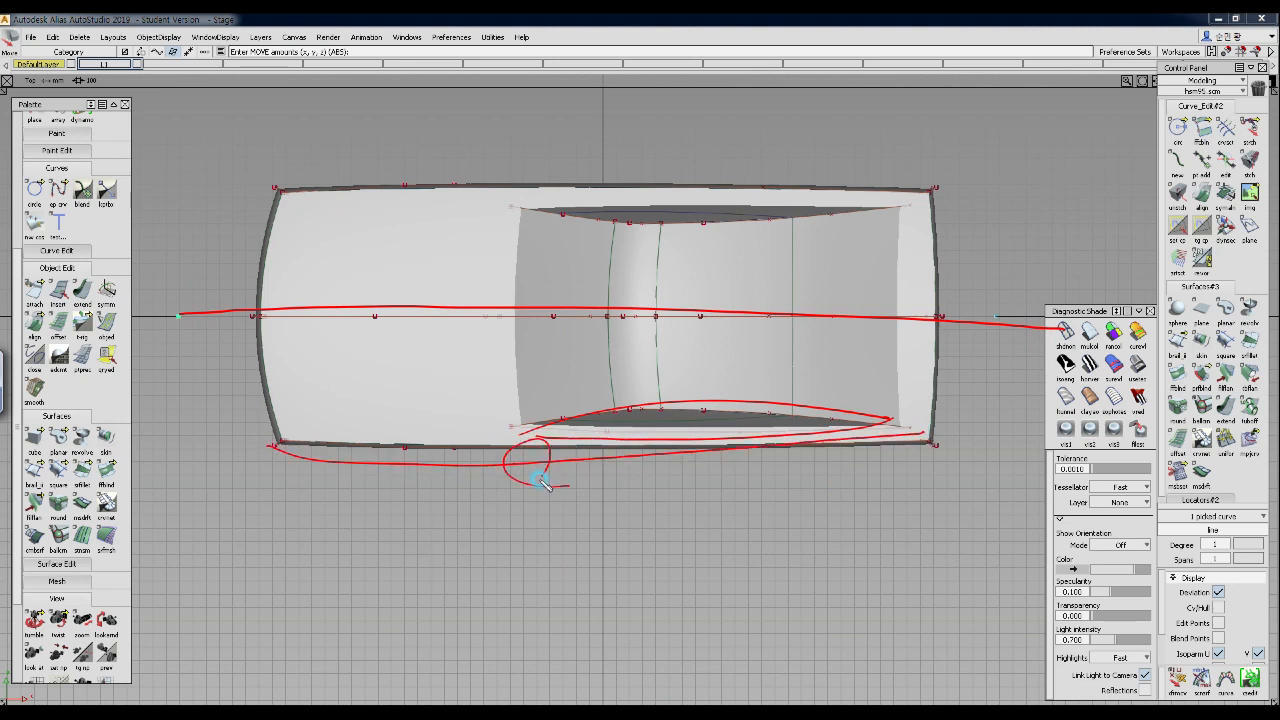
pyautogui.click(525, 308)
pyautogui.click(513, 165)
pyautogui.moveTo(268, 188); pyautogui.dragTo(948, 186)
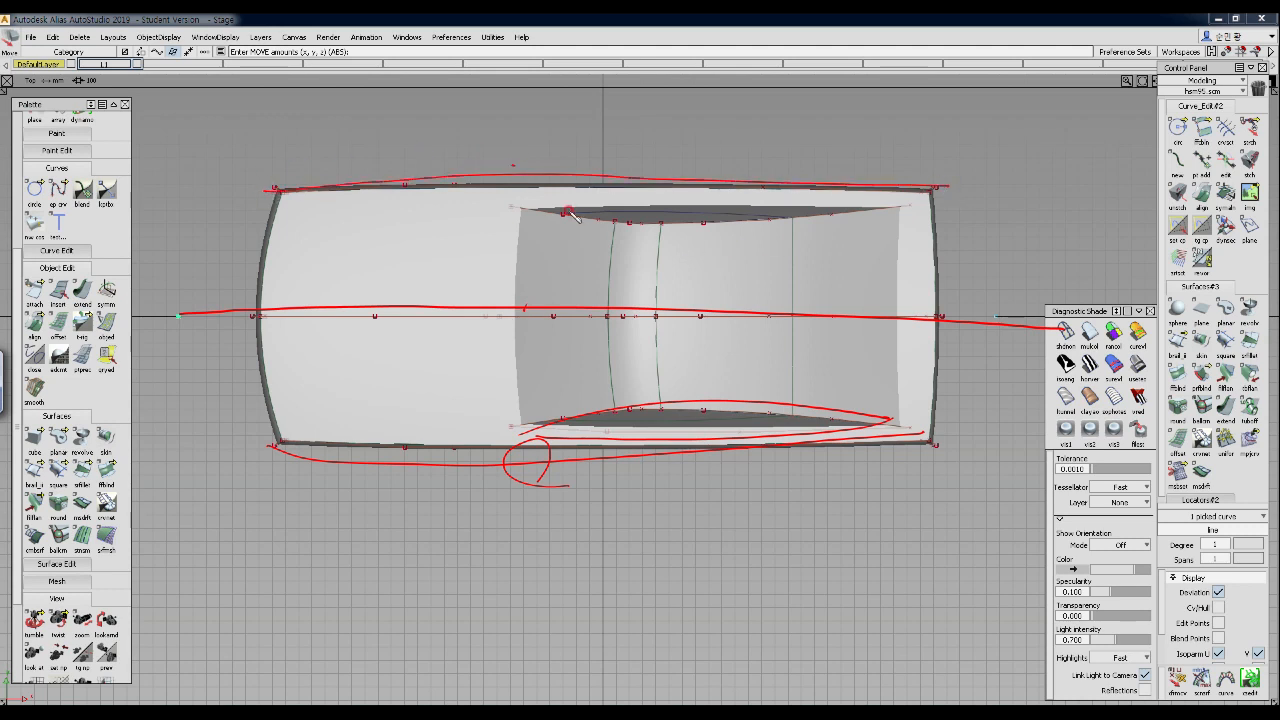
pyautogui.moveTo(514, 210)
pyautogui.mouseDown()
pyautogui.moveTo(886, 200)
pyautogui.moveTo(603, 217)
pyautogui.moveTo(503, 197)
pyautogui.mouseUp()
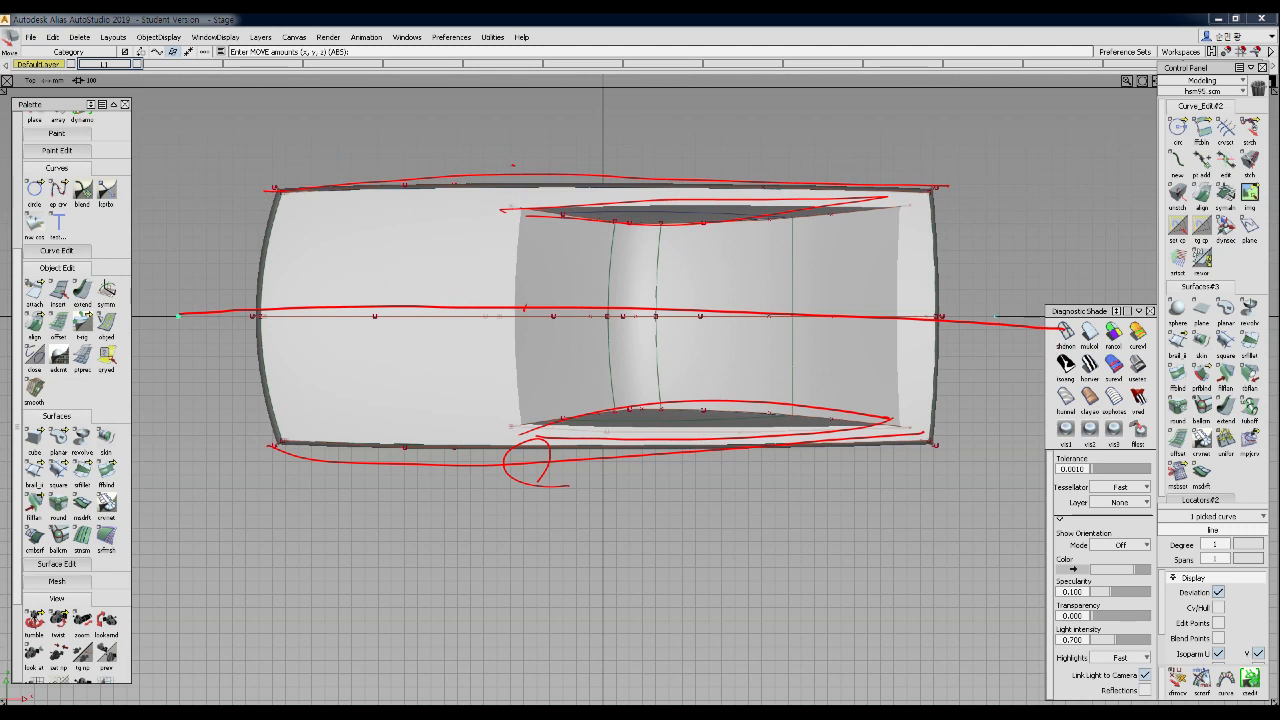
# - Deselect the centre line and examine the body in the left side view and in perspective
pyautogui.keyDown('ctrl'); pyautogui.keyDown('shift'); pyautogui.rightClick(375, 429); pyautogui.keyUp('shift'); pyautogui.keyUp('ctrl')
pyautogui.keyDown('ctrl'); pyautogui.keyDown('shift'); pyautogui.moveTo(375, 429); pyautogui.dragTo(432, 429, button='right'); pyautogui.keyUp('shift'); pyautogui.keyUp('ctrl')
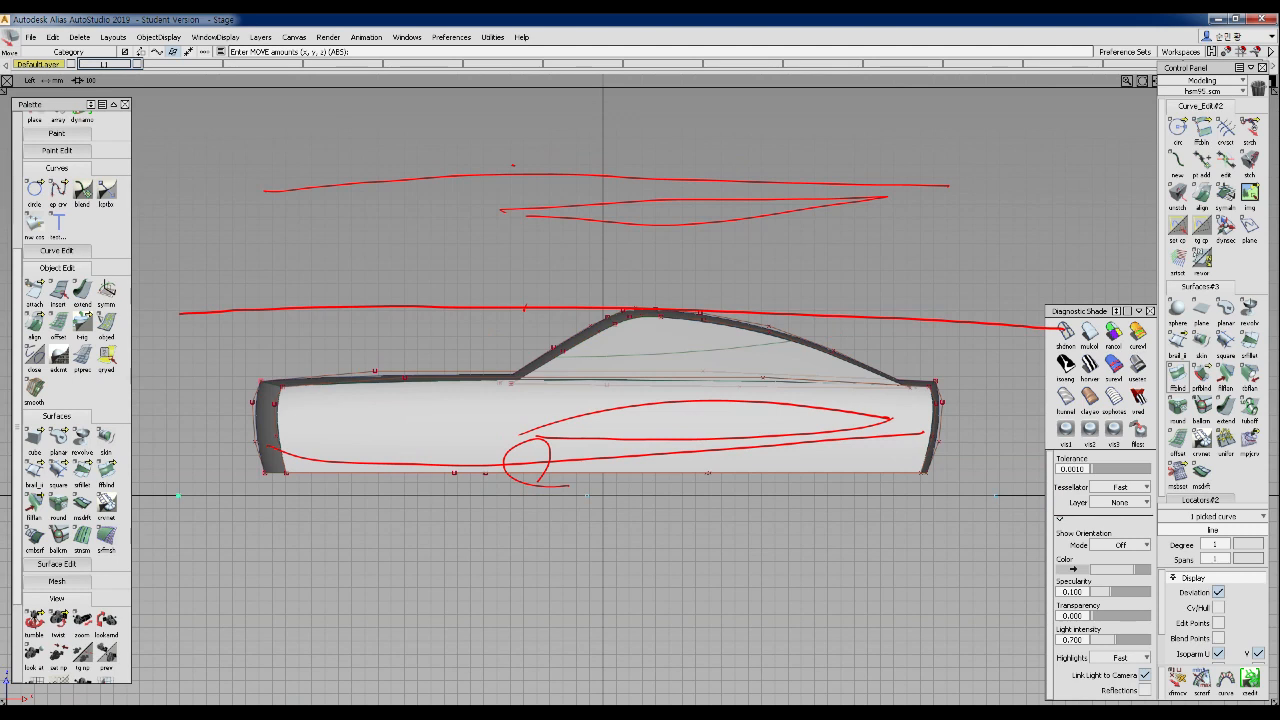
pyautogui.press('Escape')
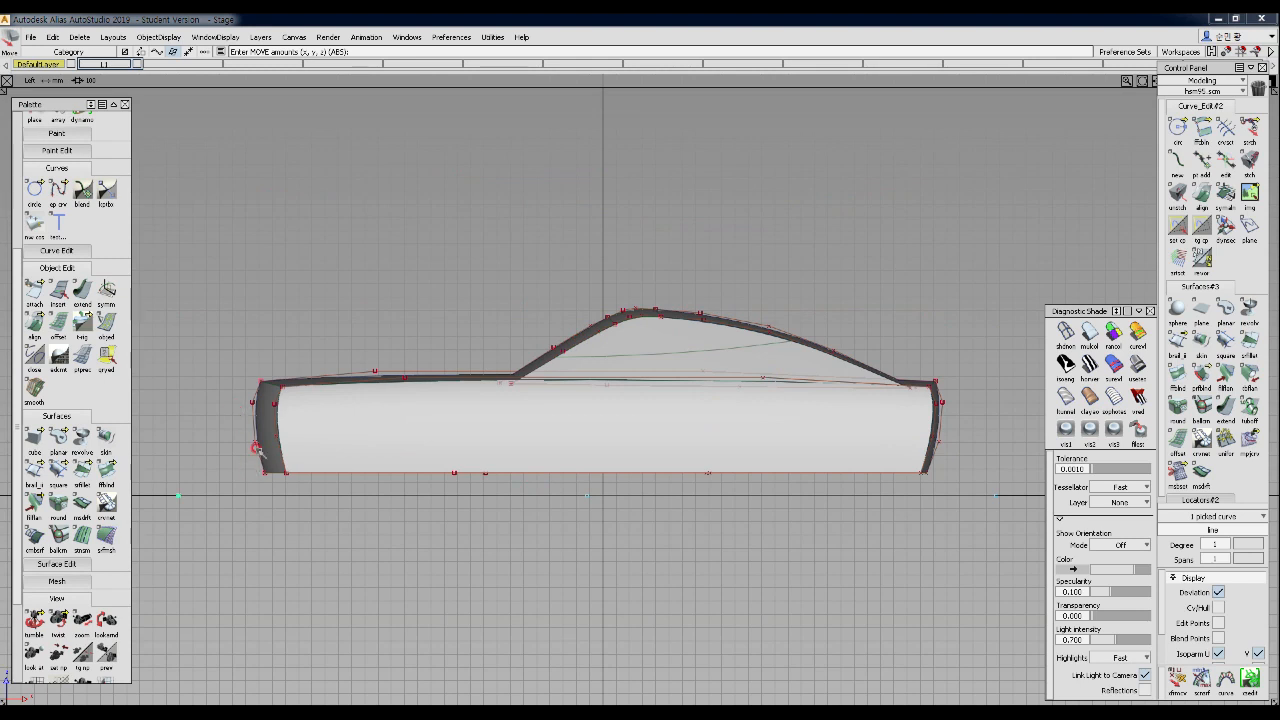
pyautogui.keyDown('ctrl'); pyautogui.keyDown('shift'); pyautogui.moveTo(852, 521); pyautogui.dragTo(854, 402); pyautogui.keyUp('shift'); pyautogui.keyUp('ctrl')
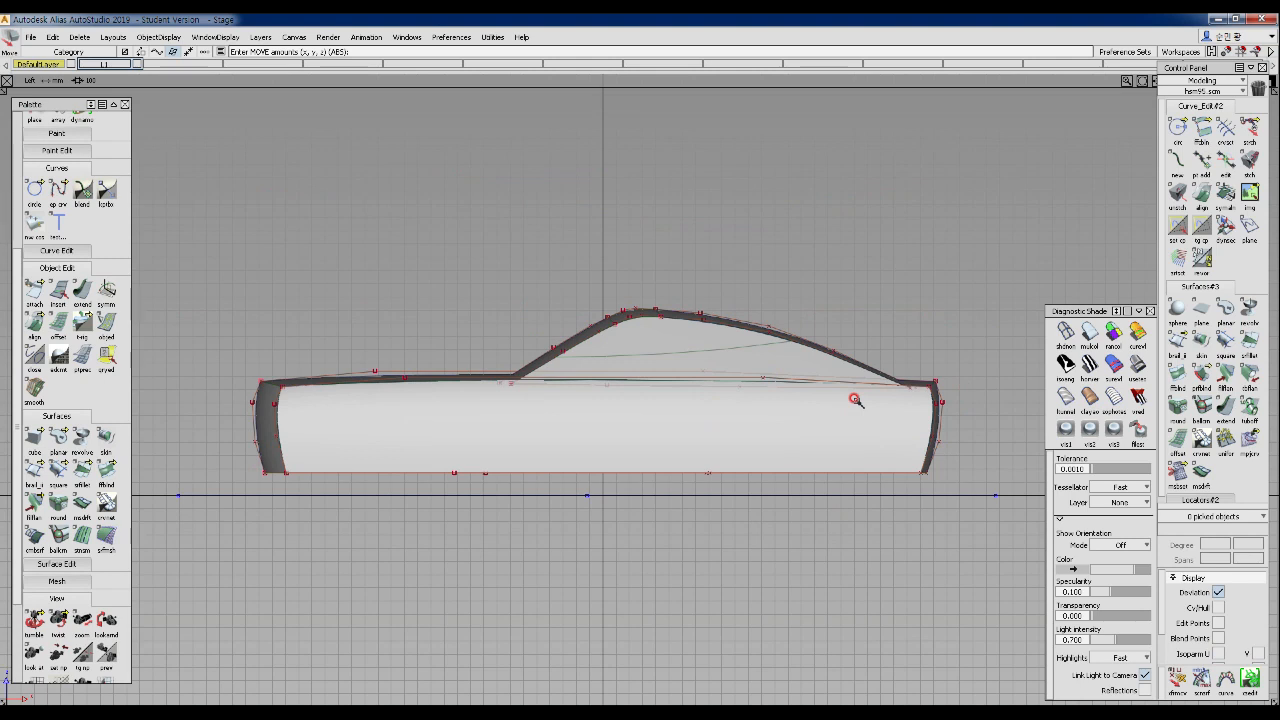
pyautogui.keyDown('alt'); pyautogui.keyDown('shift'); pyautogui.moveTo(506, 421); pyautogui.dragTo(477, 445, button='right'); pyautogui.keyUp('shift'); pyautogui.keyUp('alt')
pyautogui.press('F8')
pyautogui.keyDown('alt'); pyautogui.keyDown('shift'); pyautogui.moveTo(458, 403); pyautogui.dragTo(597, 374); pyautogui.keyUp('shift'); pyautogui.keyUp('alt')
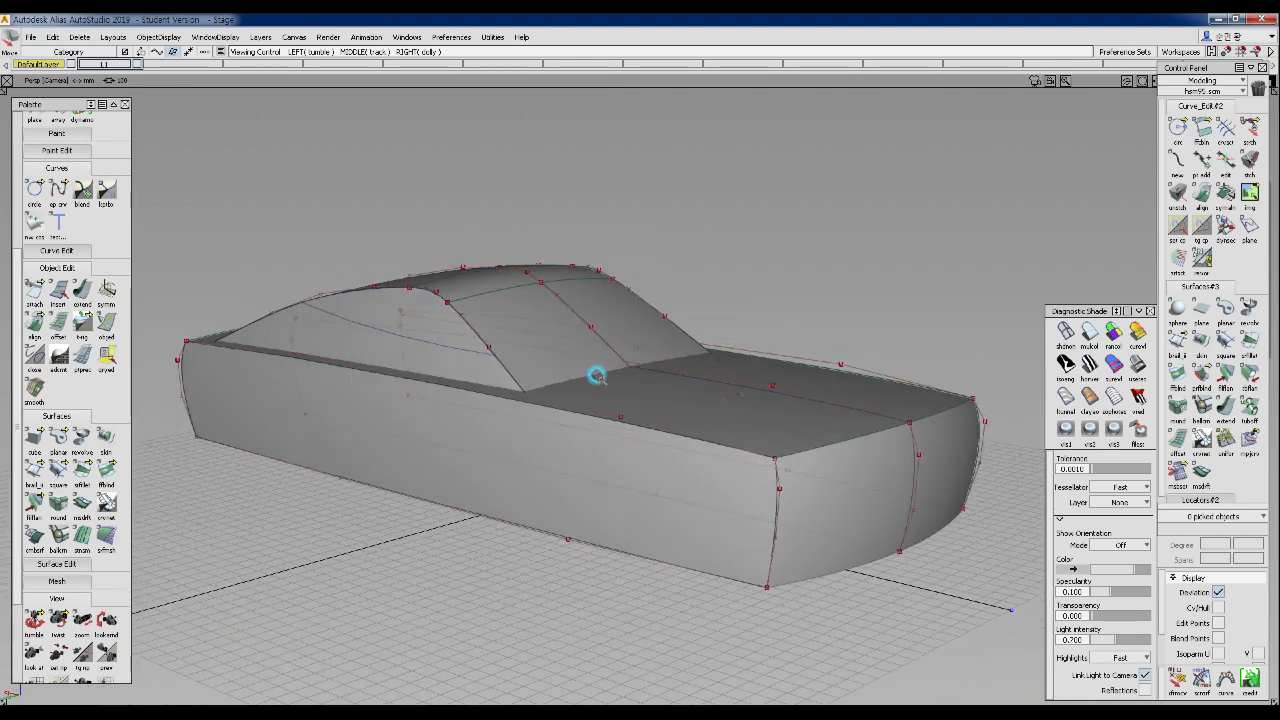
pyautogui.keyDown('alt'); pyautogui.keyDown('shift'); pyautogui.moveTo(720, 420); pyautogui.dragTo(410, 352); pyautogui.keyUp('shift'); pyautogui.keyUp('alt')
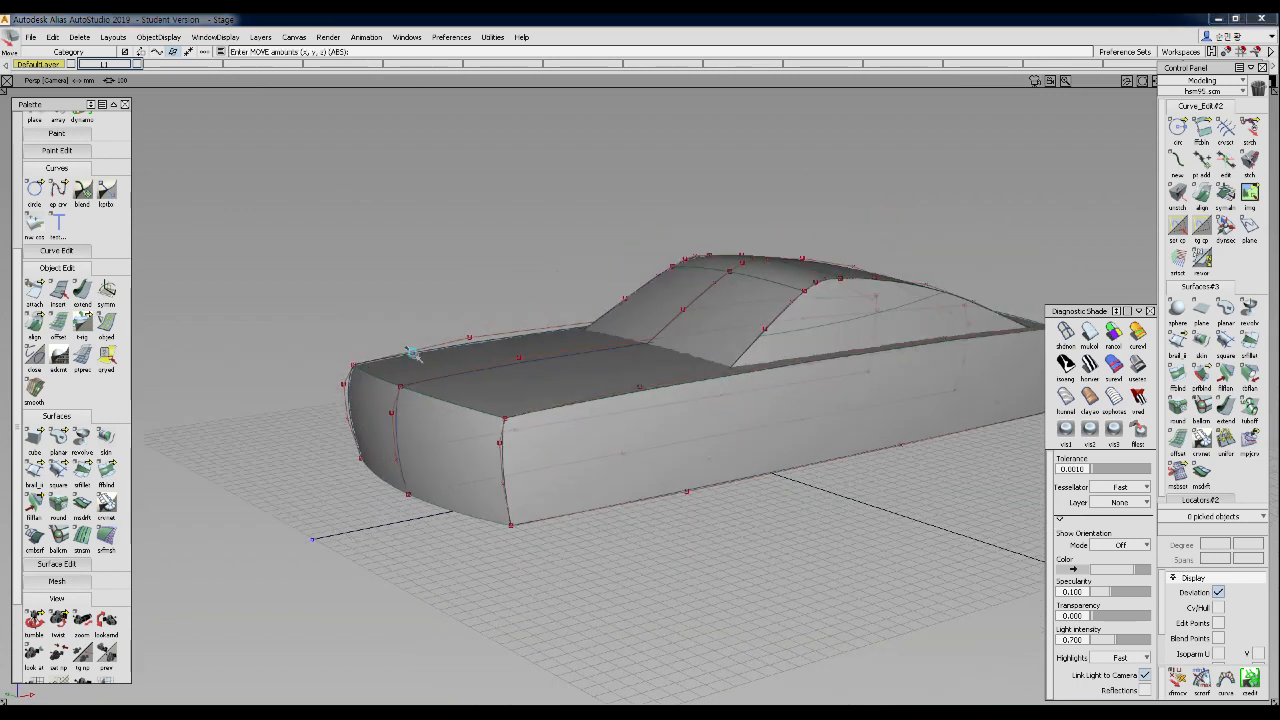
pyautogui.click(443, 386)
pyautogui.keyDown('shift'); pyautogui.click(400, 440); pyautogui.keyUp('shift')
pyautogui.keyDown('shift'); pyautogui.click(503, 450); pyautogui.keyUp('shift')
pyautogui.keyDown('alt'); pyautogui.keyDown('shift'); pyautogui.moveTo(517, 449); pyautogui.dragTo(417, 457); pyautogui.keyUp('shift'); pyautogui.keyUp('alt')
pyautogui.keyDown('shift'); pyautogui.click(494, 523); pyautogui.keyUp('shift')
pyautogui.keyDown('shift'); pyautogui.click(512, 572); pyautogui.keyUp('shift')
pyautogui.moveTo(457, 600); pyautogui.dragTo(340, 440)
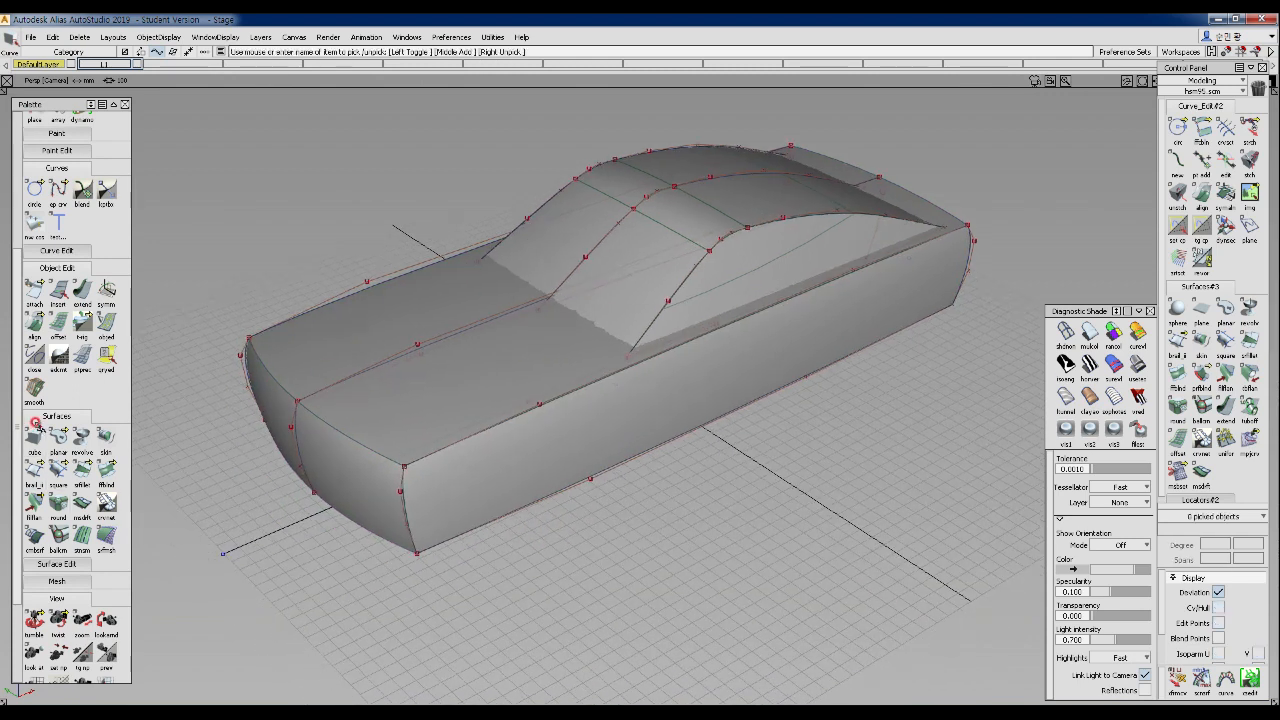
# - Start the Skin tool and move its control window clear of the car body
pyautogui.click(34, 470)
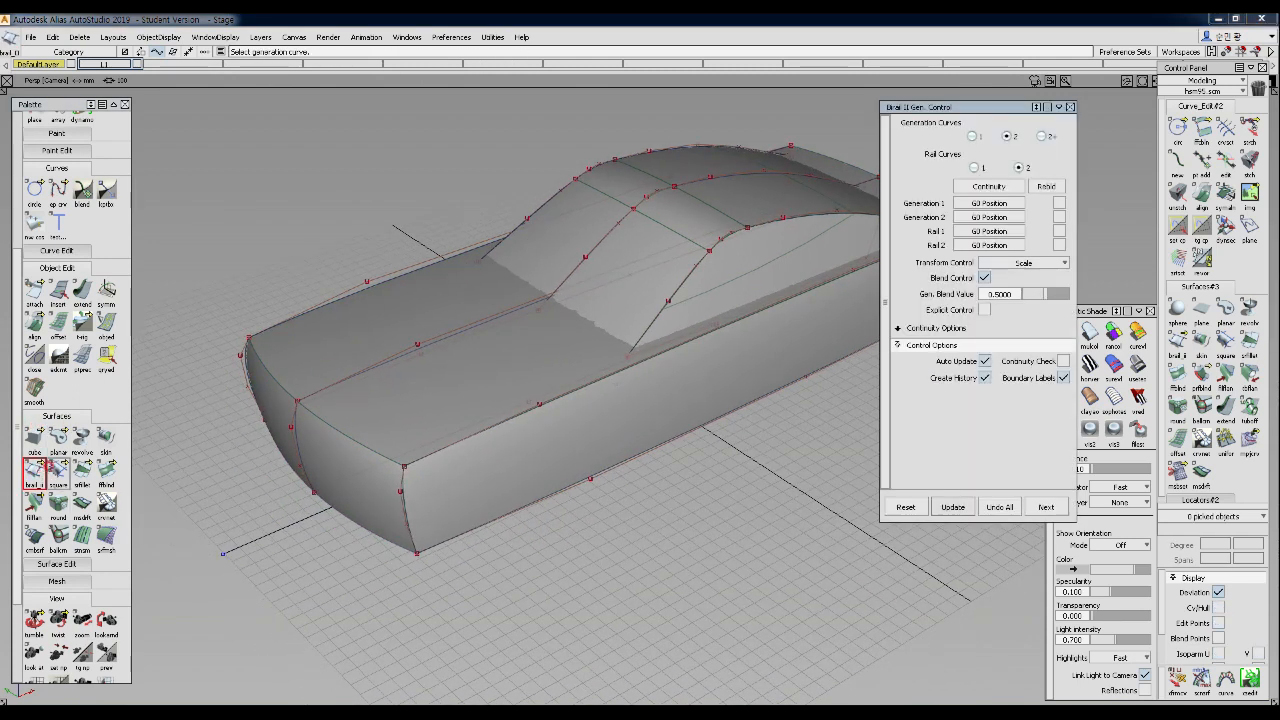
pyautogui.click(106, 437)
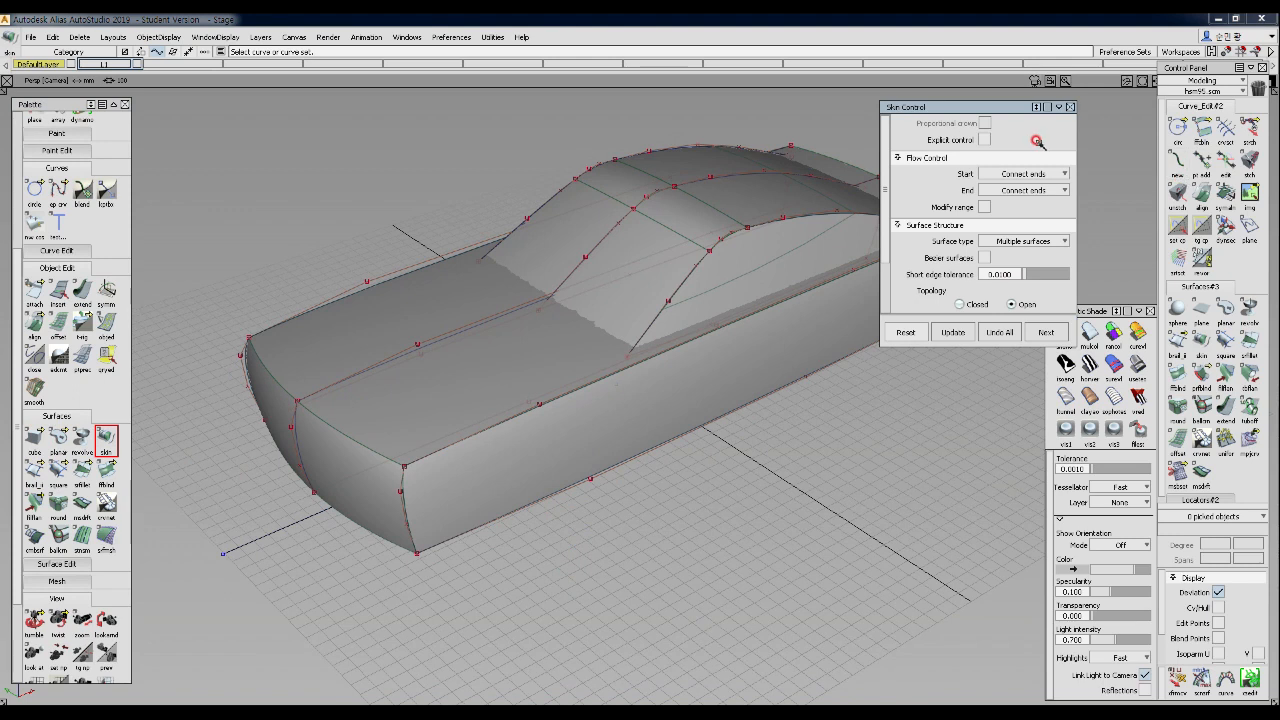
pyautogui.moveTo(997, 107); pyautogui.dragTo(1094, 105)
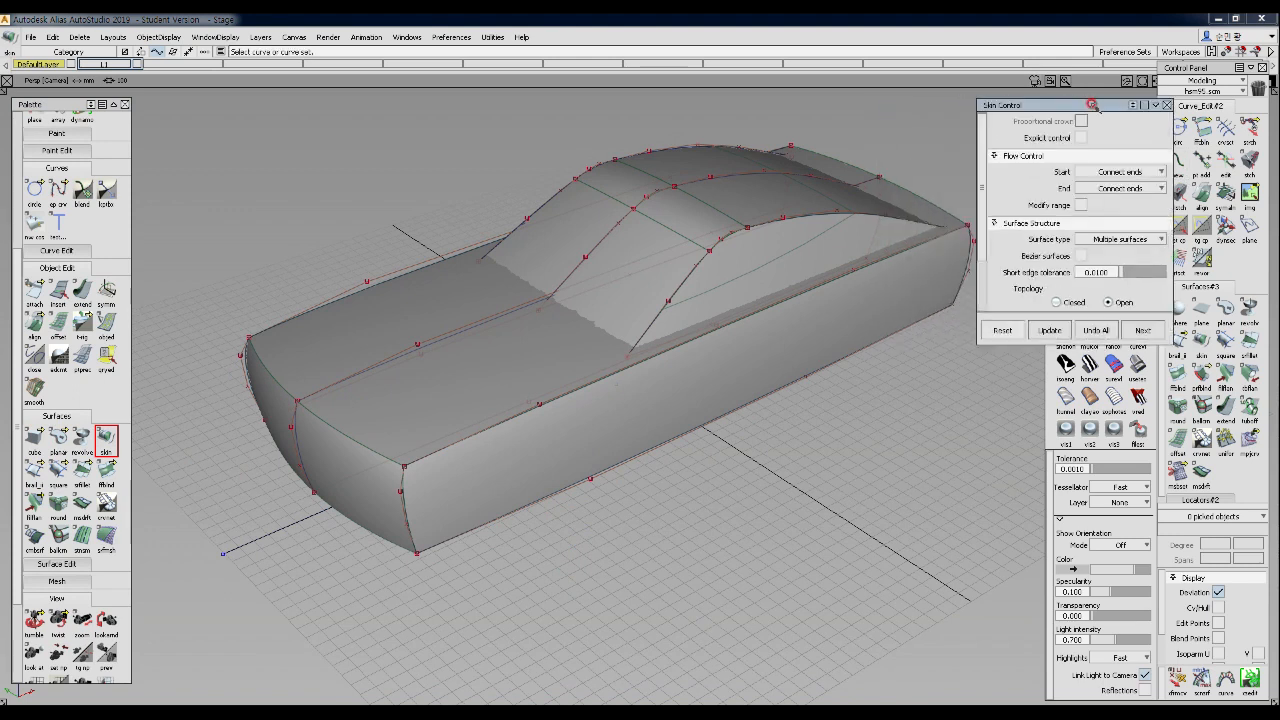
pyautogui.keyDown('alt'); pyautogui.keyDown('shift'); pyautogui.moveTo(686, 328); pyautogui.dragTo(680, 357, button='right'); pyautogui.keyUp('shift'); pyautogui.keyUp('alt')
pyautogui.keyDown('alt'); pyautogui.keyDown('shift'); pyautogui.moveTo(680, 357); pyautogui.dragTo(671, 423); pyautogui.keyUp('shift'); pyautogui.keyUp('alt')
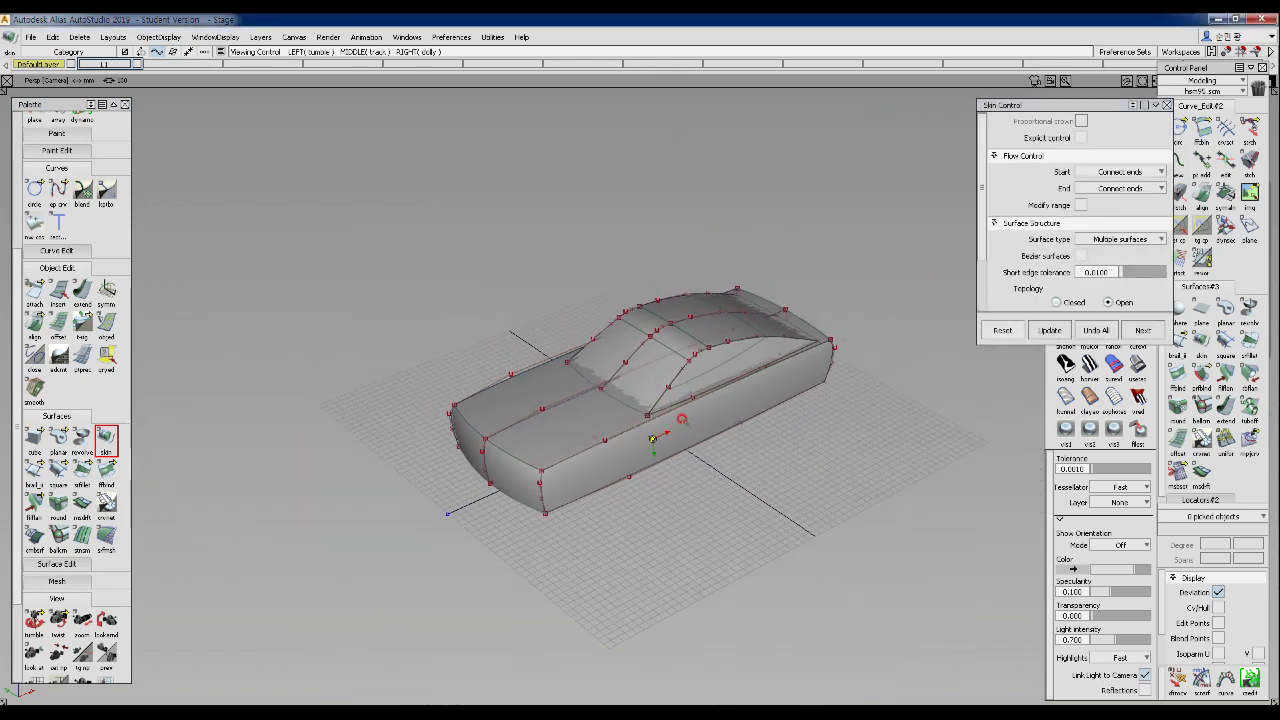
pyautogui.keyDown('alt'); pyautogui.keyDown('shift'); pyautogui.moveTo(671, 423); pyautogui.dragTo(676, 469, button='right'); pyautogui.keyUp('shift'); pyautogui.keyUp('alt')
pyautogui.keyDown('alt'); pyautogui.keyDown('shift'); pyautogui.moveTo(676, 469); pyautogui.dragTo(650, 410); pyautogui.keyUp('shift'); pyautogui.keyUp('alt')
pyautogui.keyDown('alt'); pyautogui.keyDown('shift'); pyautogui.moveTo(650, 410); pyautogui.dragTo(543, 447, button='right'); pyautogui.keyUp('shift'); pyautogui.keyUp('alt')
pyautogui.keyDown('alt'); pyautogui.keyDown('shift'); pyautogui.moveTo(543, 447); pyautogui.dragTo(740, 455); pyautogui.keyUp('shift'); pyautogui.keyUp('alt')
pyautogui.keyDown('alt'); pyautogui.keyDown('shift'); pyautogui.moveTo(740, 455); pyautogui.dragTo(914, 457, button='right'); pyautogui.keyUp('shift'); pyautogui.keyUp('alt')
pyautogui.keyDown('alt'); pyautogui.keyDown('shift'); pyautogui.moveTo(575, 441); pyautogui.dragTo(709, 516, button='middle'); pyautogui.keyUp('shift'); pyautogui.keyUp('alt')
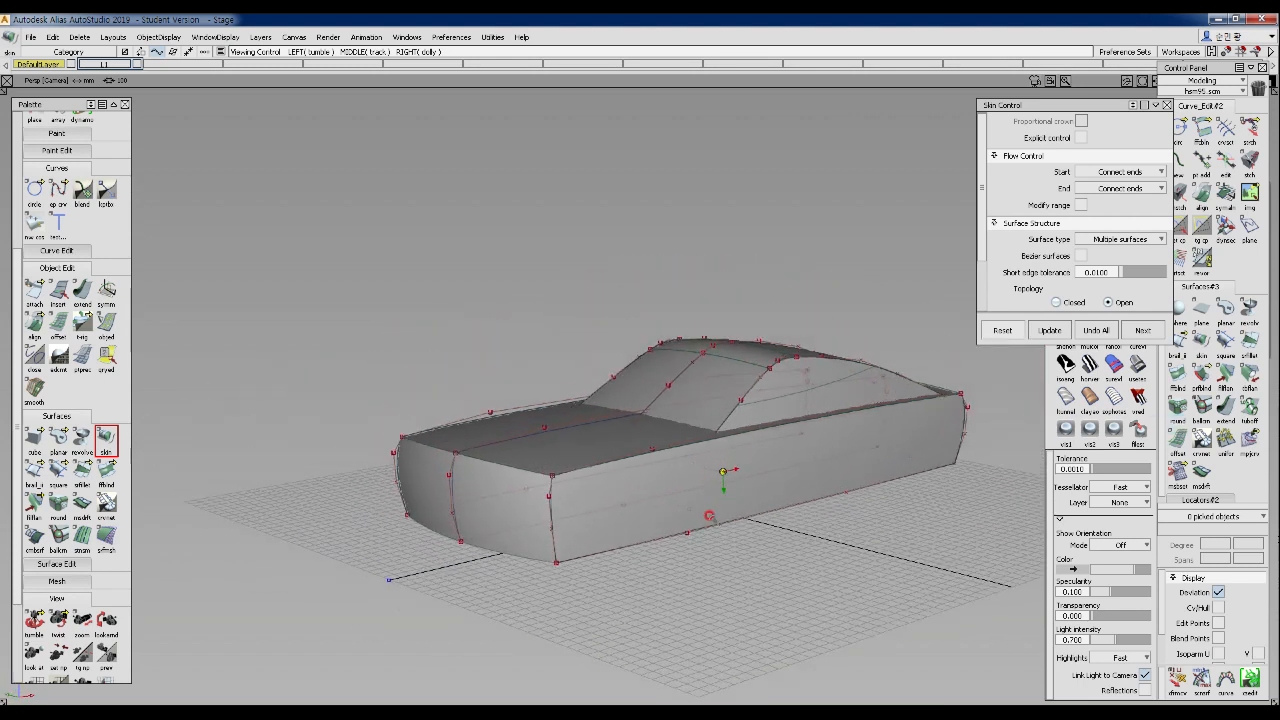
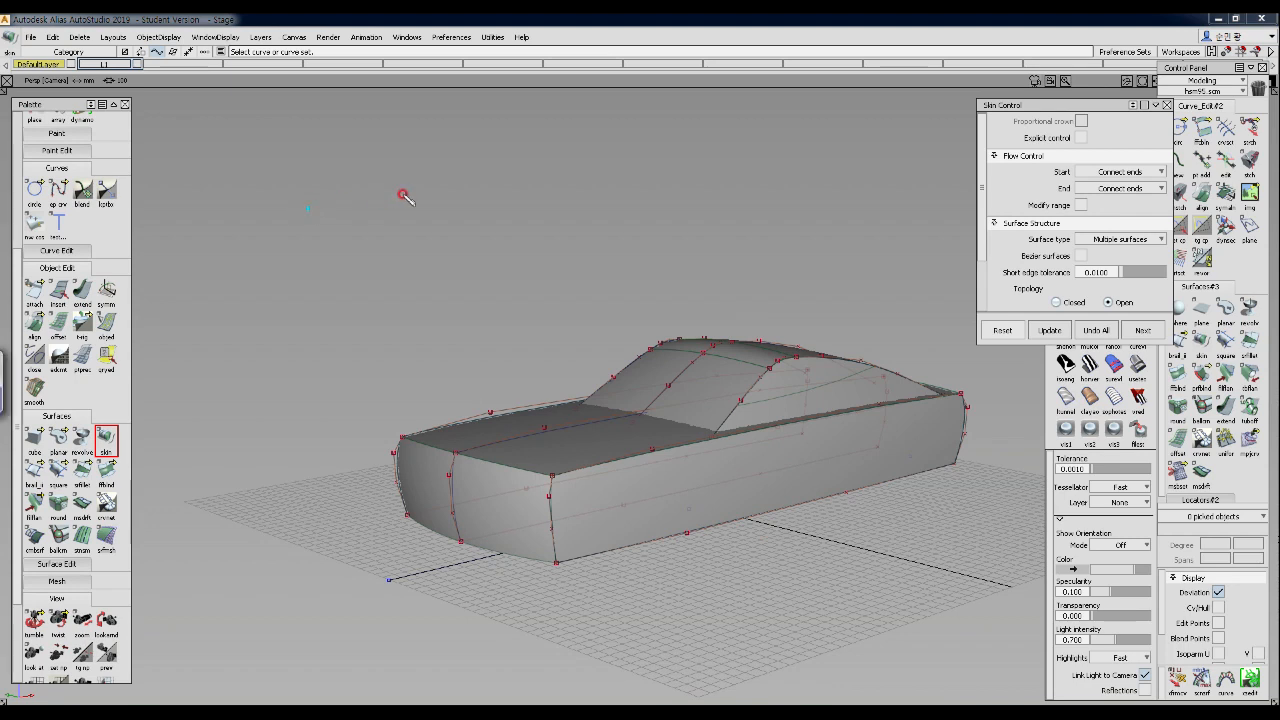
pyautogui.moveTo(309, 206); pyautogui.dragTo(442, 188)
pyautogui.moveTo(354, 290); pyautogui.dragTo(476, 260)
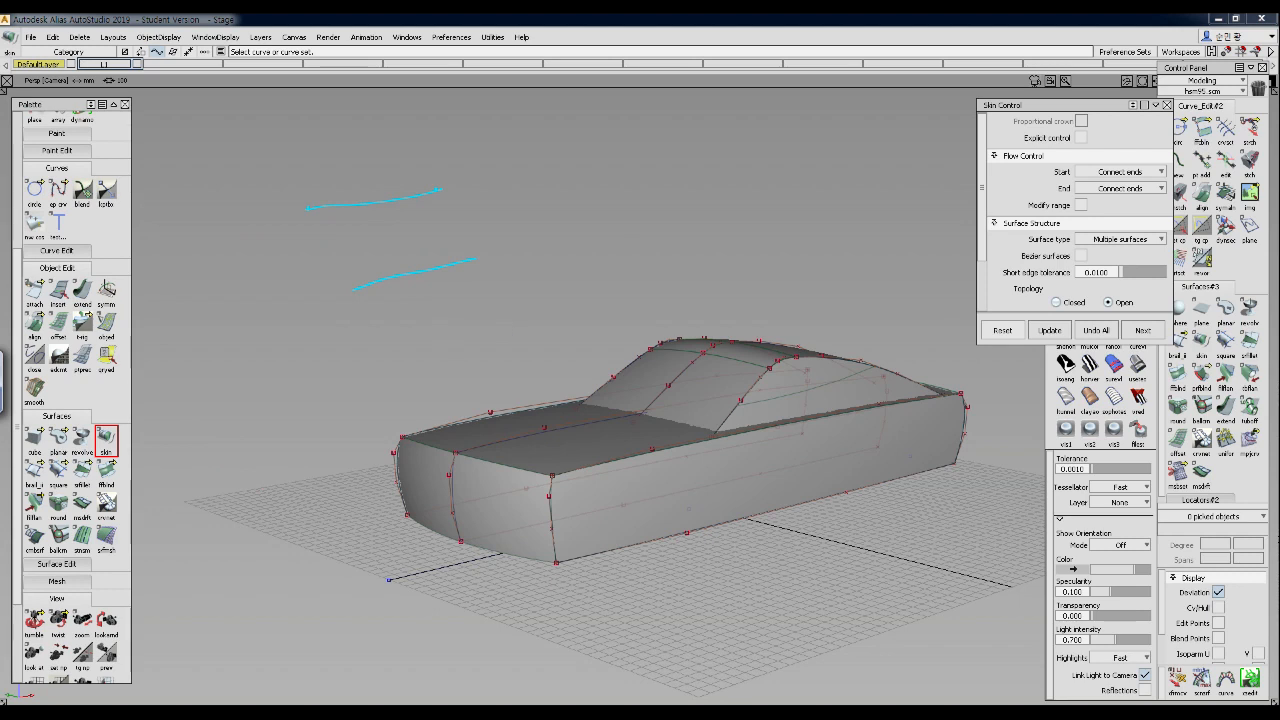
pyautogui.moveTo(309, 211)
pyautogui.mouseDown()
pyautogui.moveTo(338, 278)
pyautogui.moveTo(362, 290)
pyautogui.moveTo(465, 262)
pyautogui.moveTo(448, 206)
pyautogui.moveTo(318, 212)
pyautogui.moveTo(404, 246)
pyautogui.moveTo(392, 214)
pyautogui.moveTo(414, 252)
pyautogui.moveTo(416, 236)
pyautogui.mouseUp()
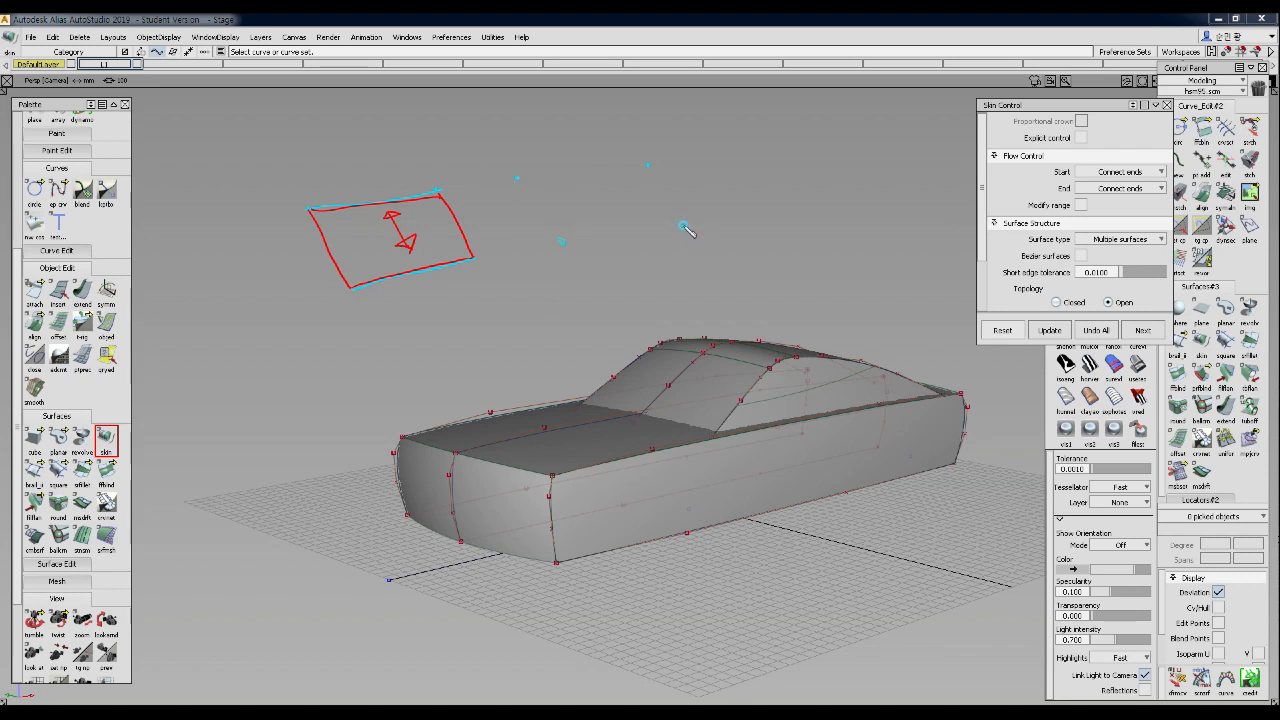
pyautogui.moveTo(516, 181)
pyautogui.mouseDown()
pyautogui.moveTo(560, 242)
pyautogui.moveTo(686, 226)
pyautogui.mouseUp()
pyautogui.moveTo(650, 163); pyautogui.dragTo(686, 224)
pyautogui.moveTo(517, 179); pyautogui.dragTo(648, 163)
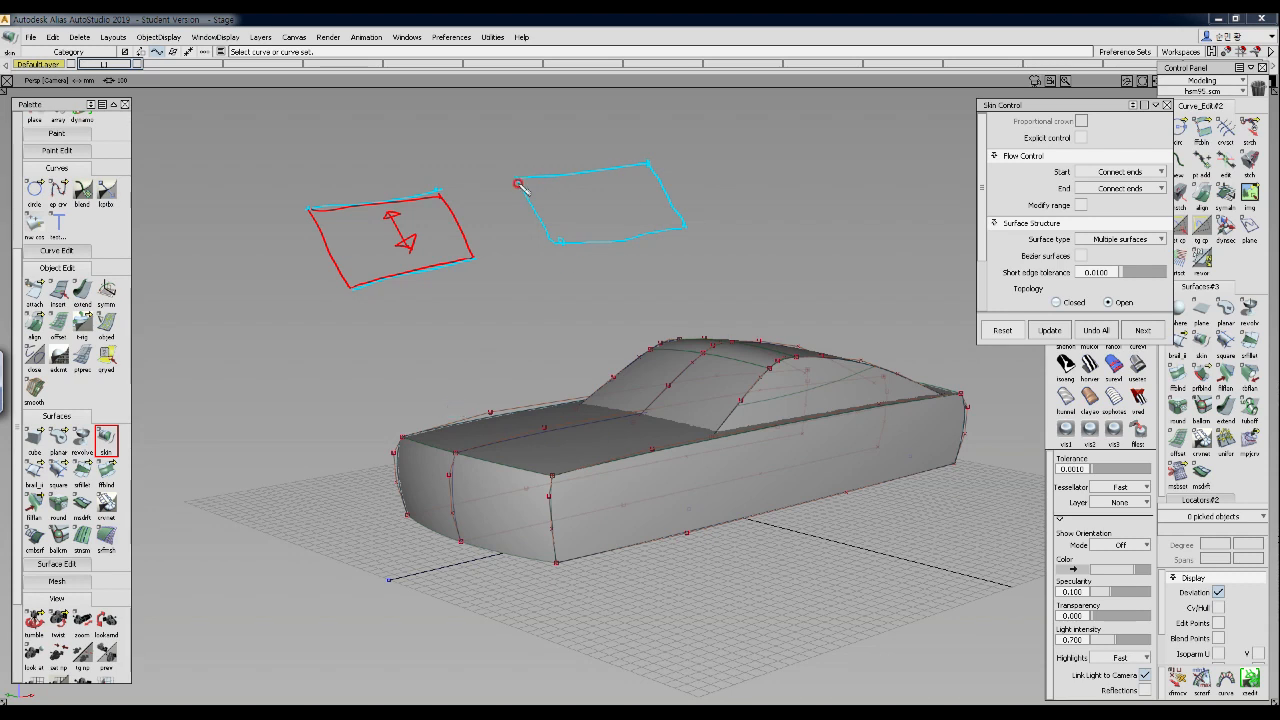
pyautogui.moveTo(522, 180)
pyautogui.mouseDown()
pyautogui.moveTo(556, 240)
pyautogui.moveTo(682, 232)
pyautogui.mouseUp()
pyautogui.moveTo(520, 180)
pyautogui.mouseDown()
pyautogui.moveTo(651, 166)
pyautogui.moveTo(688, 228)
pyautogui.mouseUp()
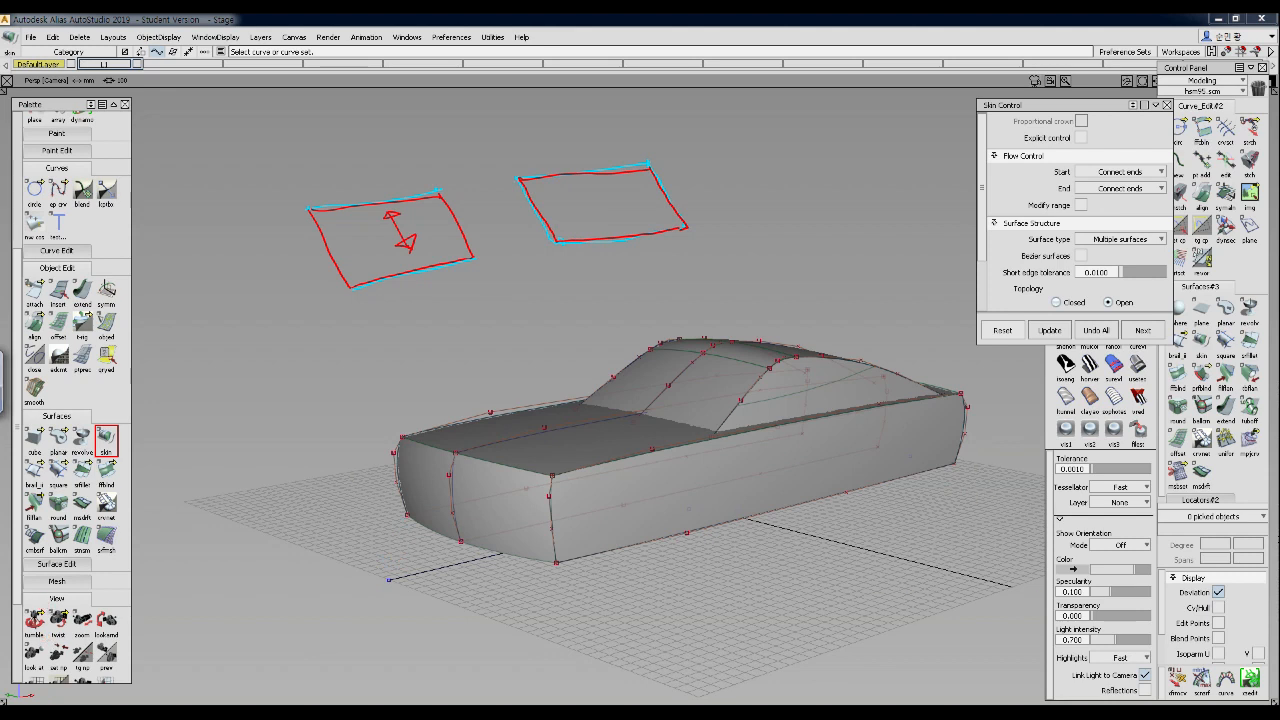
pyautogui.click(500, 298)
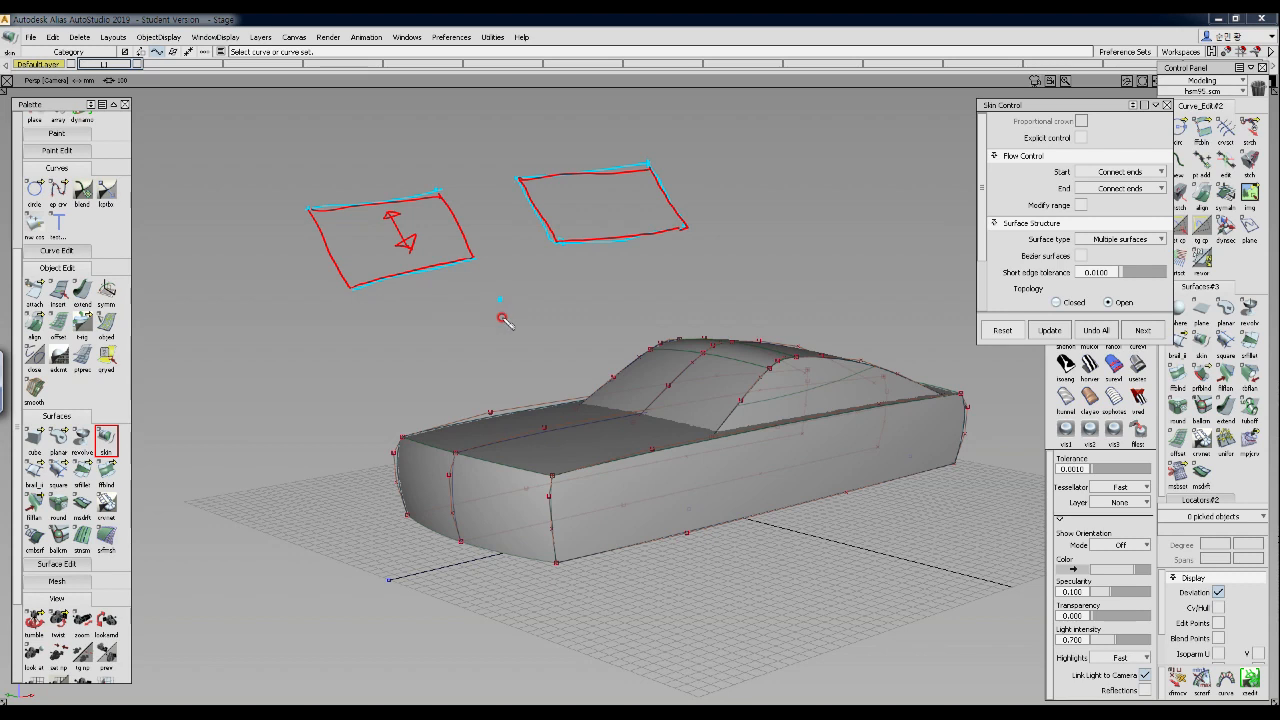
pyautogui.click(474, 370)
pyautogui.click(581, 355)
pyautogui.moveTo(498, 315); pyautogui.dragTo(476, 373)
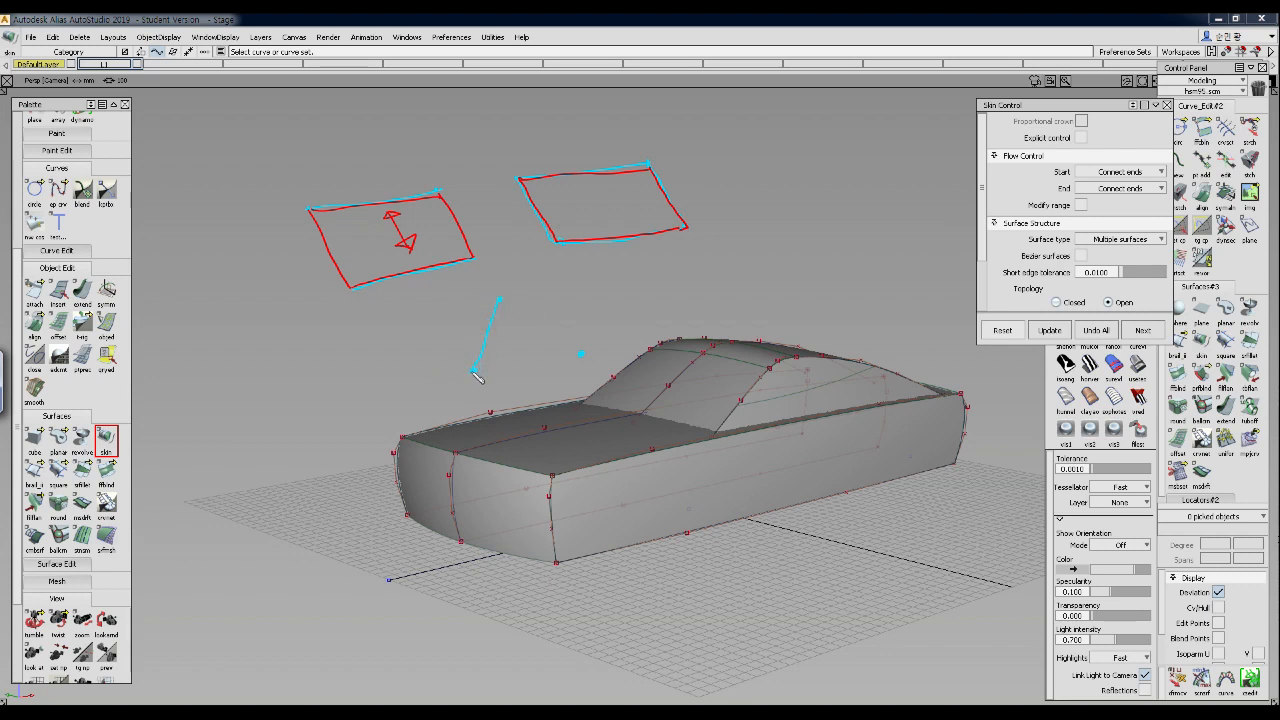
pyautogui.moveTo(500, 299); pyautogui.dragTo(592, 352)
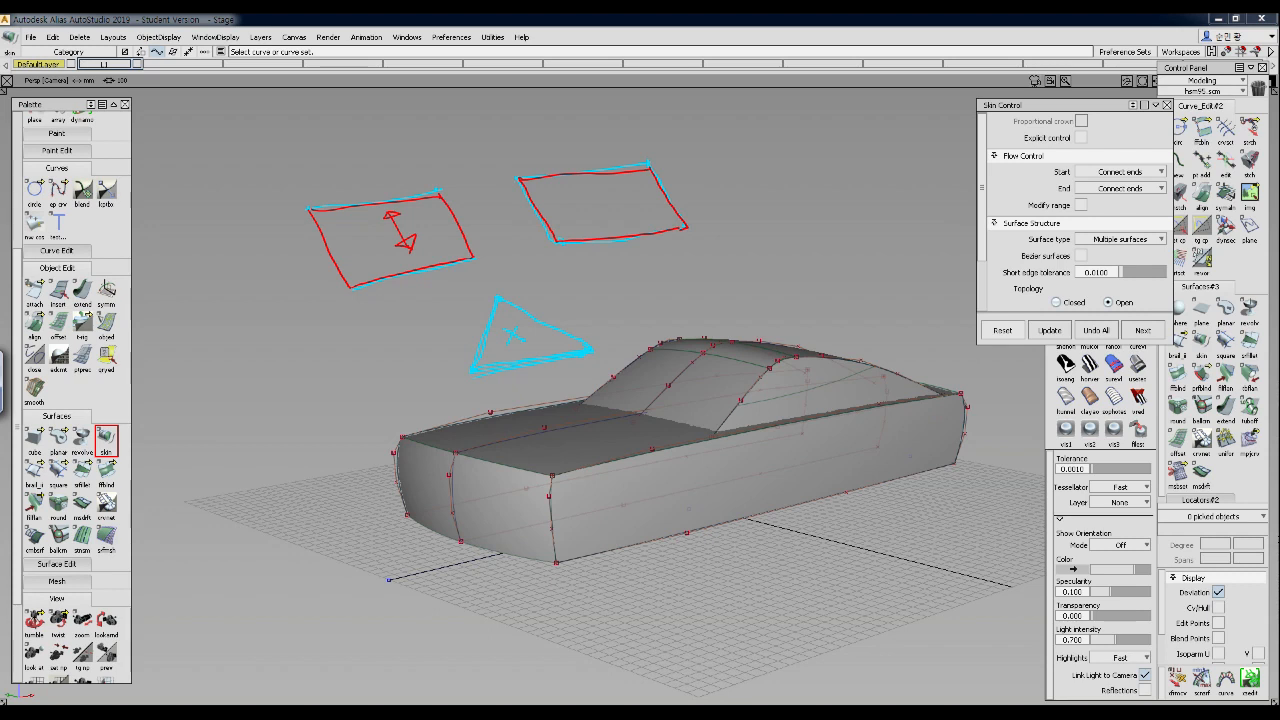
pyautogui.moveTo(731, 194); pyautogui.dragTo(804, 177)
pyautogui.moveTo(752, 267); pyautogui.dragTo(834, 244)
pyautogui.moveTo(642, 261)
pyautogui.mouseDown()
pyautogui.moveTo(656, 320)
pyautogui.moveTo(696, 243)
pyautogui.moveTo(710, 316)
pyautogui.moveTo(716, 305)
pyautogui.mouseUp()
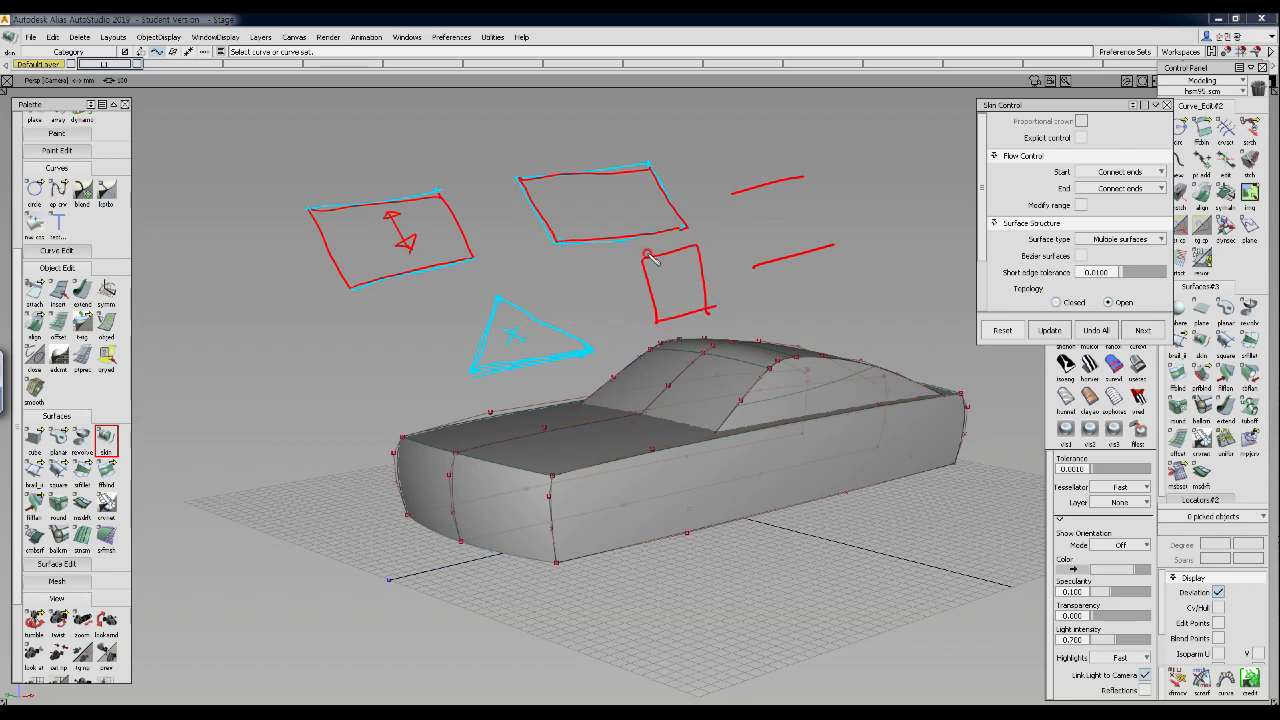
pyautogui.click(695, 245)
pyautogui.click(652, 322)
pyautogui.moveTo(824, 179); pyautogui.dragTo(850, 228)
pyautogui.moveTo(722, 208)
pyautogui.mouseDown()
pyautogui.moveTo(730, 255)
pyautogui.moveTo(772, 214)
pyautogui.moveTo(828, 204)
pyautogui.mouseUp()
pyautogui.moveTo(745, 220); pyautogui.dragTo(728, 230)
pyautogui.moveTo(760, 187); pyautogui.dragTo(782, 186)
pyautogui.moveTo(770, 188)
pyautogui.mouseDown()
pyautogui.moveTo(788, 256)
pyautogui.moveTo(796, 242)
pyautogui.moveTo(762, 200)
pyautogui.mouseUp()
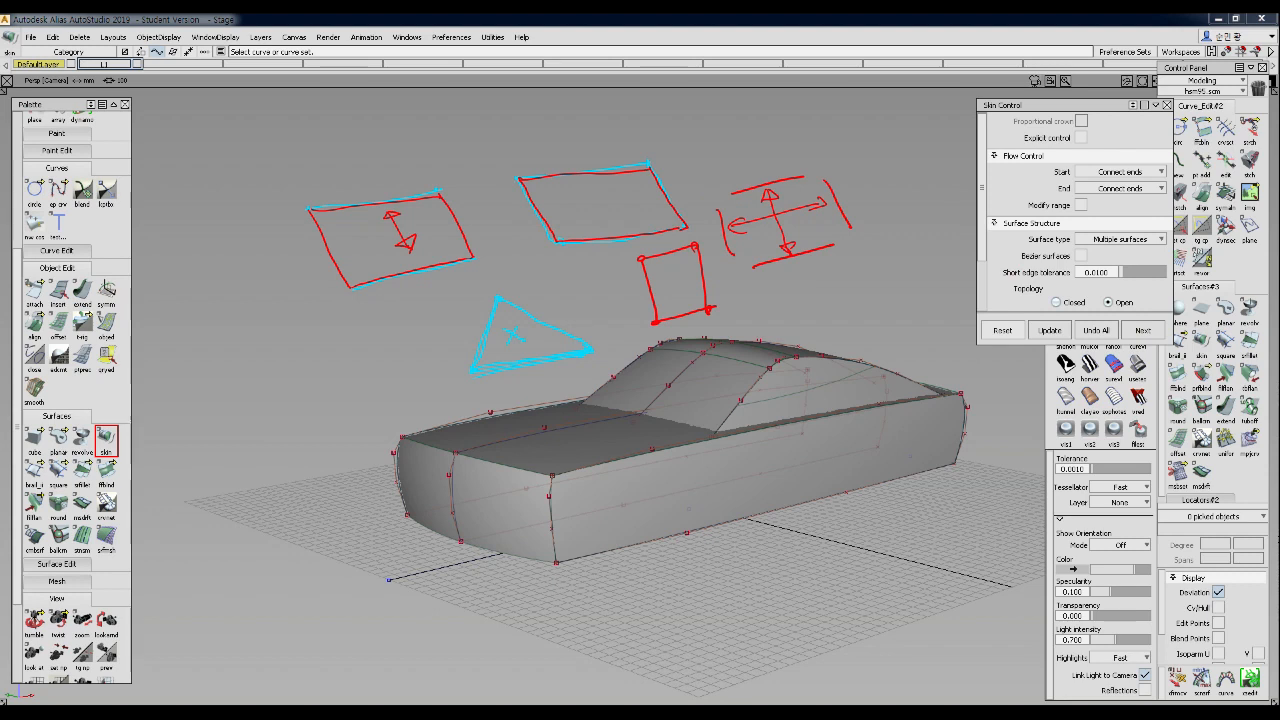
pyautogui.press('e')
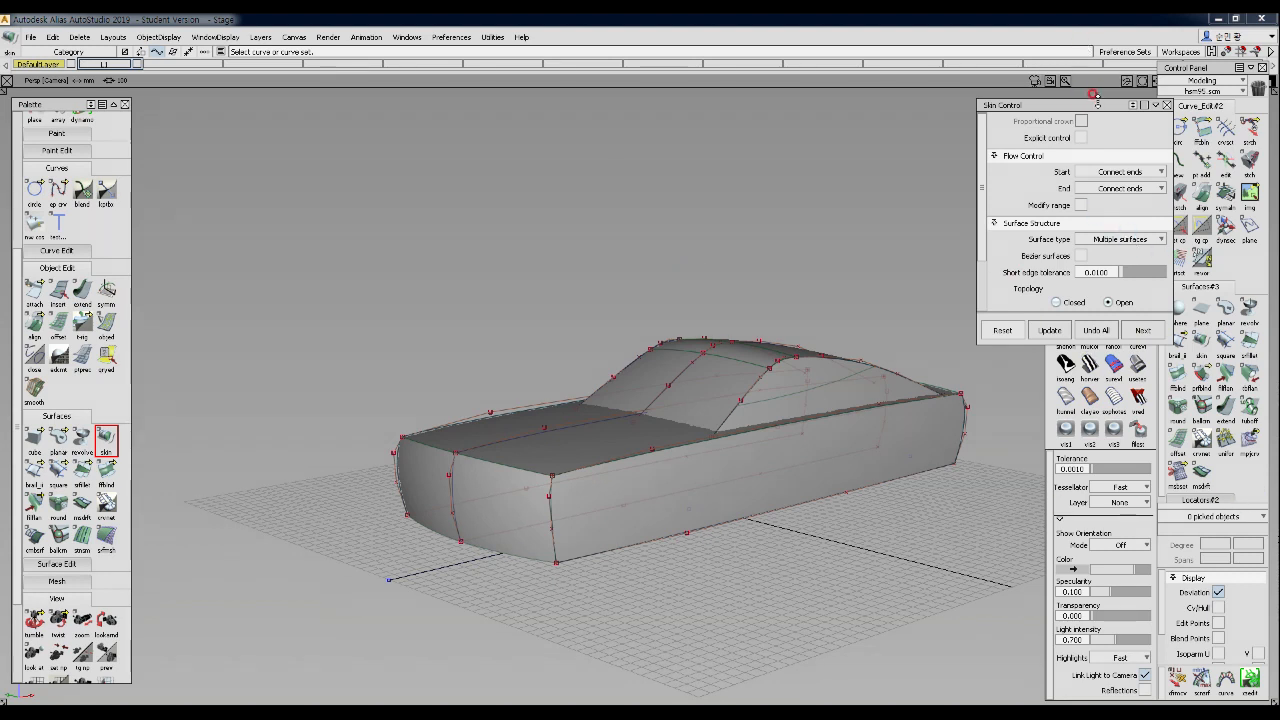
# - Close the Skin control window, turn off the diagnostic shading and bring the cabin side into close view as wireframe
pyautogui.click(1166, 104)
pyautogui.click(1065, 333)
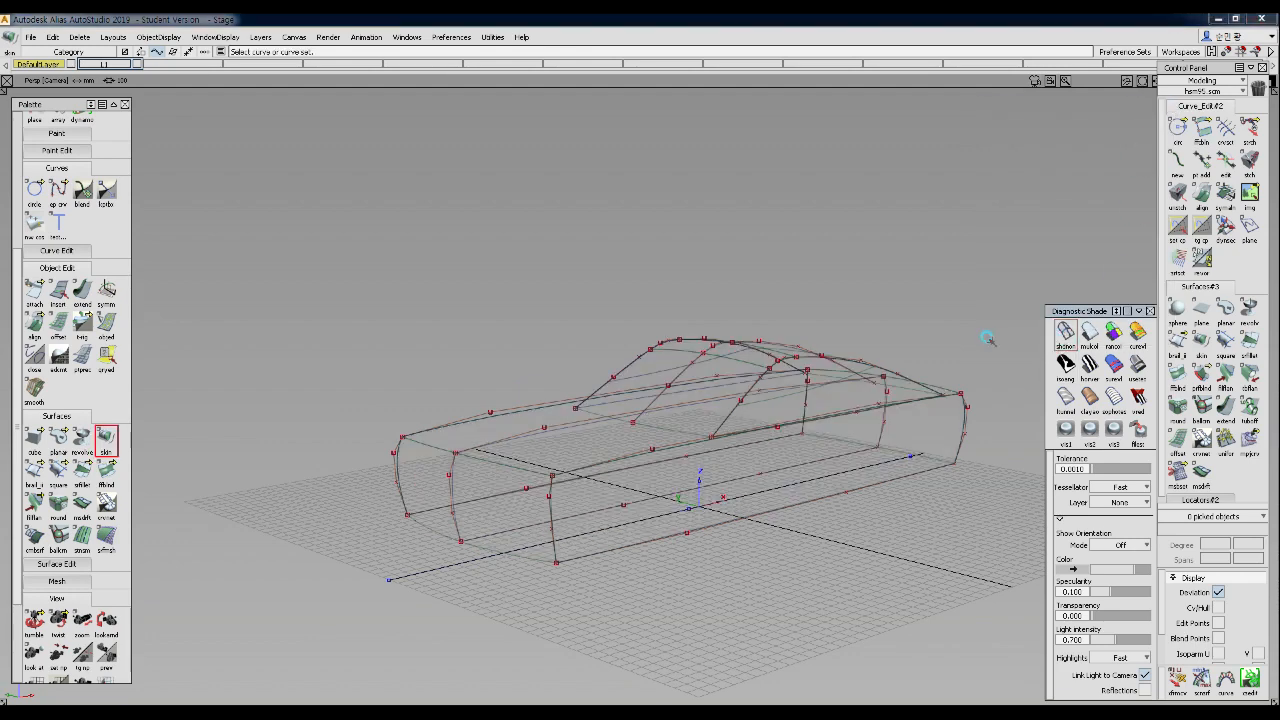
pyautogui.keyDown('alt'); pyautogui.keyDown('shift'); pyautogui.moveTo(722, 475); pyautogui.dragTo(786, 417, button='right'); pyautogui.keyUp('shift'); pyautogui.keyUp('alt')
pyautogui.keyDown('alt'); pyautogui.keyDown('shift'); pyautogui.moveTo(786, 417); pyautogui.dragTo(746, 349, button='middle'); pyautogui.keyUp('shift'); pyautogui.keyUp('alt')
pyautogui.moveTo(746, 349)
pyautogui.keyDown('alt'); pyautogui.keyDown('shift'); pyautogui.mouseDown()
pyautogui.moveTo(656, 405)
pyautogui.moveTo(700, 406)
pyautogui.moveTo(484, 265)
pyautogui.mouseUp(); pyautogui.keyUp('shift'); pyautogui.keyUp('alt')
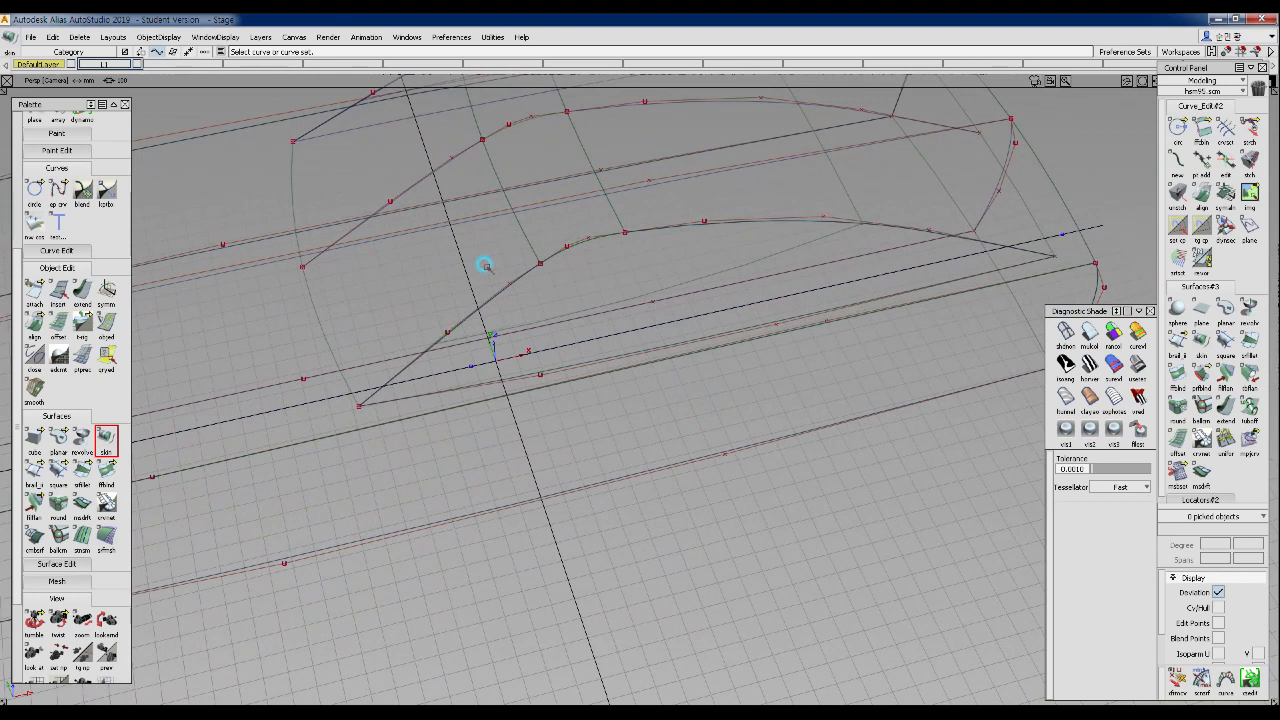
# - Pick the four curves outlining the cabin side, create a new layer L2 and assign the curves to it
pyautogui.click(571, 251)
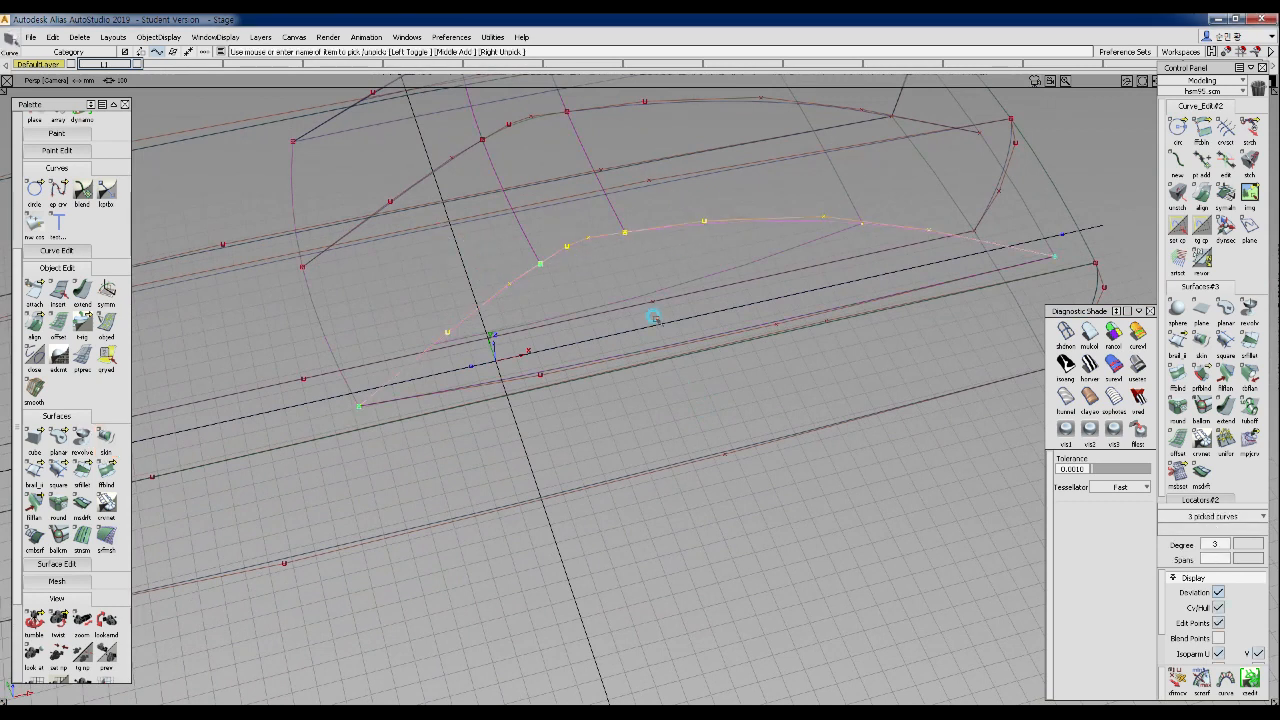
pyautogui.click(616, 349)
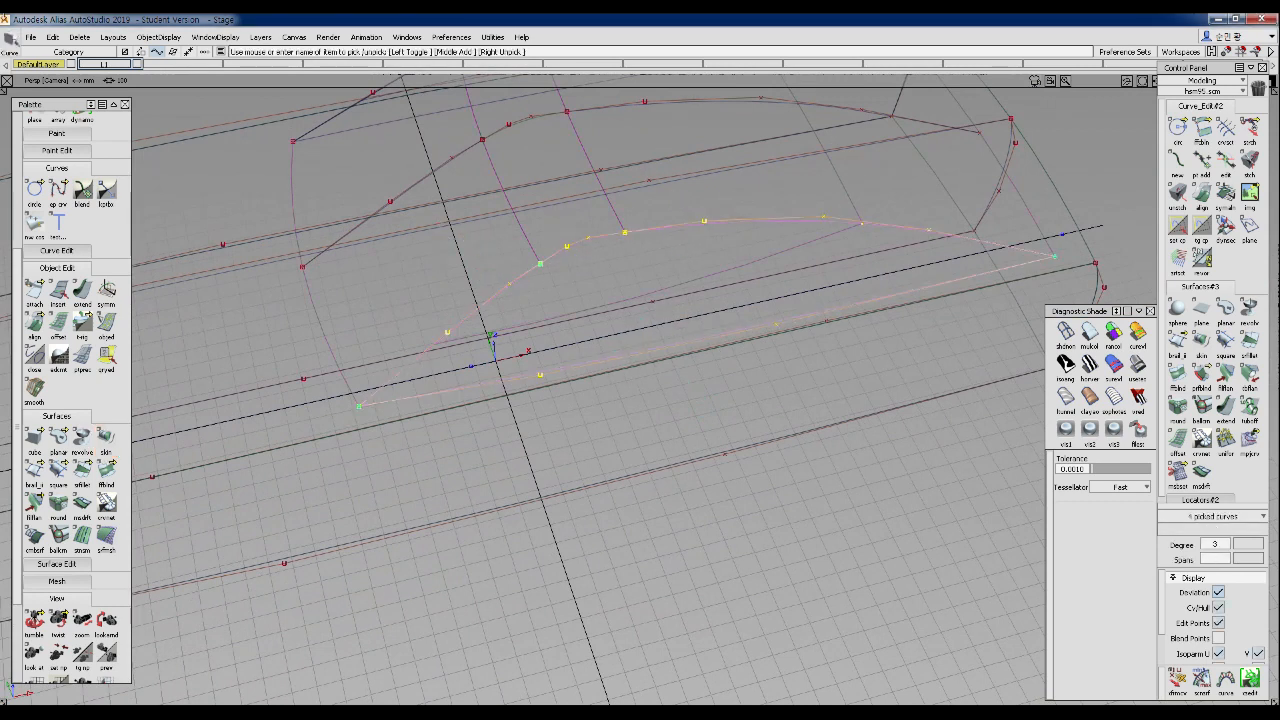
pyautogui.click(260, 37)
pyautogui.click(268, 48)
pyautogui.rightClick(170, 64)
pyautogui.click(162, 76)
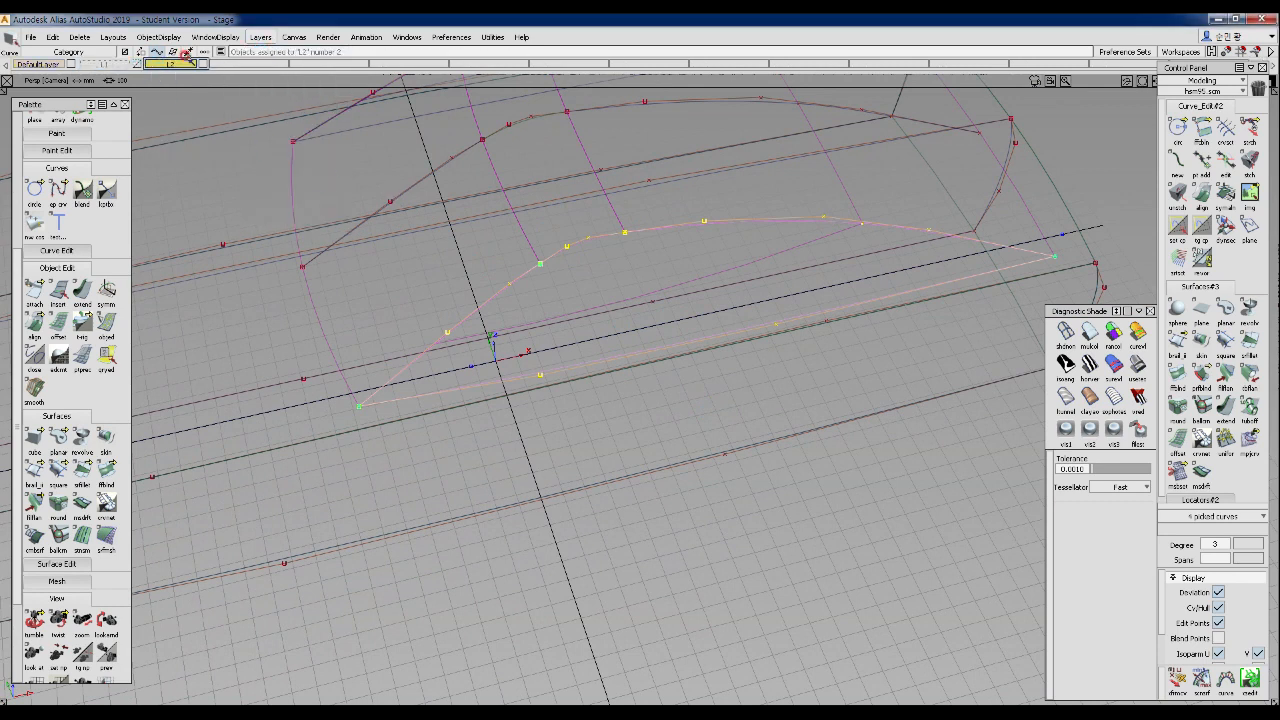
# - Assign all the other objects to layer L1 and hide it, leaving only the cabin side outline curves on L2 displayed
pyautogui.rightClick(170, 64)
pyautogui.click(204, 67)
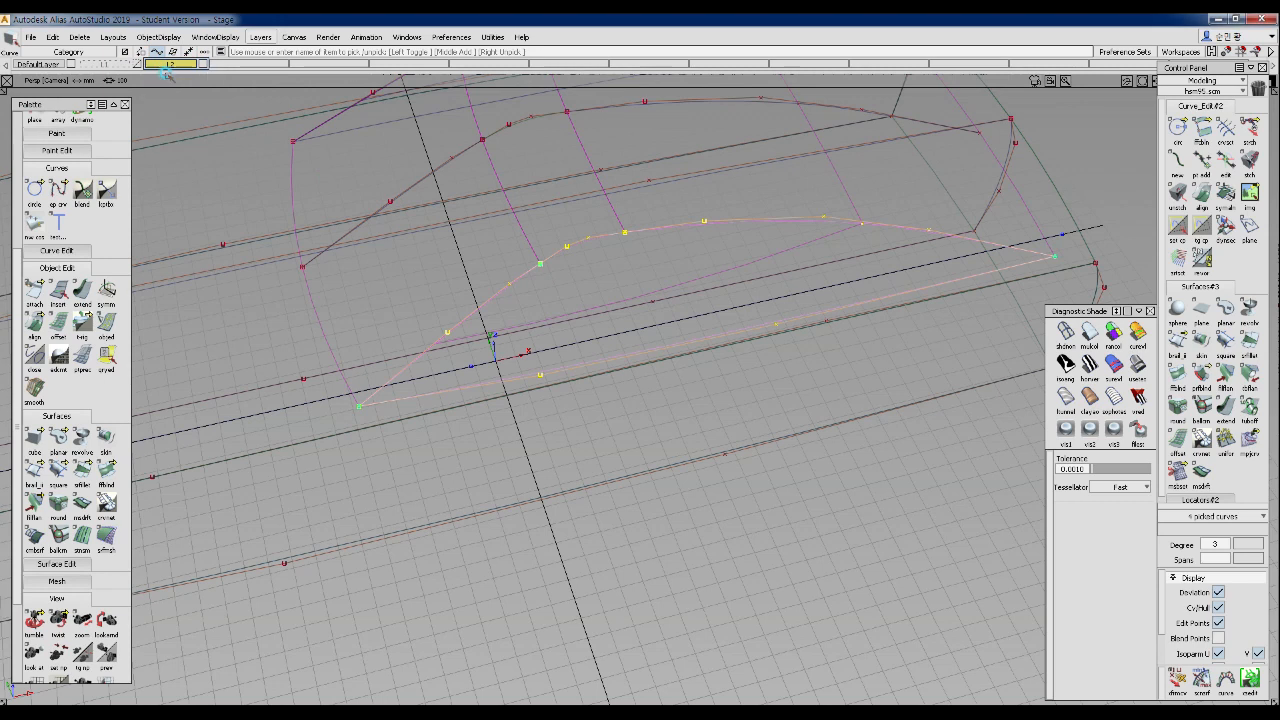
pyautogui.click(204, 65)
pyautogui.keyDown('alt'); pyautogui.keyDown('shift'); pyautogui.moveTo(518, 258); pyautogui.dragTo(393, 288, button='right'); pyautogui.keyUp('shift'); pyautogui.keyUp('alt')
pyautogui.keyDown('ctrl'); pyautogui.keyDown('shift'); pyautogui.moveTo(355, 254); pyautogui.dragTo(698, 418); pyautogui.keyUp('shift'); pyautogui.keyUp('ctrl')
pyautogui.rightClick(105, 65)
pyautogui.click(101, 75)
pyautogui.click(203, 64)
pyautogui.keyDown('alt'); pyautogui.keyDown('shift'); pyautogui.moveTo(448, 302); pyautogui.dragTo(477, 251, button='right'); pyautogui.keyUp('shift'); pyautogui.keyUp('alt')
pyautogui.keyDown('alt'); pyautogui.keyDown('shift'); pyautogui.moveTo(655, 308); pyautogui.dragTo(614, 294); pyautogui.keyUp('shift'); pyautogui.keyUp('alt')
pyautogui.keyDown('alt'); pyautogui.keyDown('shift'); pyautogui.moveTo(614, 294); pyautogui.dragTo(571, 298, button='middle'); pyautogui.keyUp('shift'); pyautogui.keyUp('alt')
pyautogui.moveTo(571, 298)
pyautogui.keyDown('alt'); pyautogui.keyDown('shift'); pyautogui.mouseDown()
pyautogui.moveTo(522, 273)
pyautogui.moveTo(489, 294)
pyautogui.moveTo(559, 298)
pyautogui.mouseUp(); pyautogui.keyUp('shift'); pyautogui.keyUp('alt')
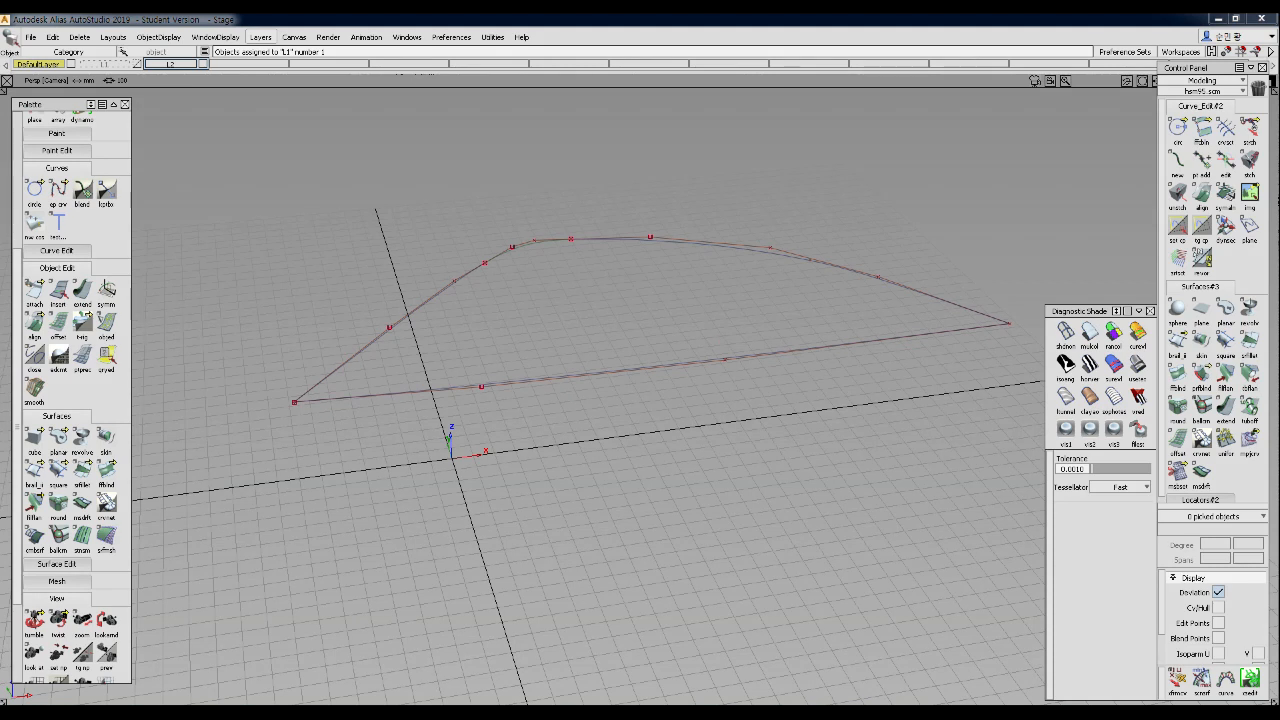
pyautogui.moveTo(308, 388); pyautogui.dragTo(484, 265)
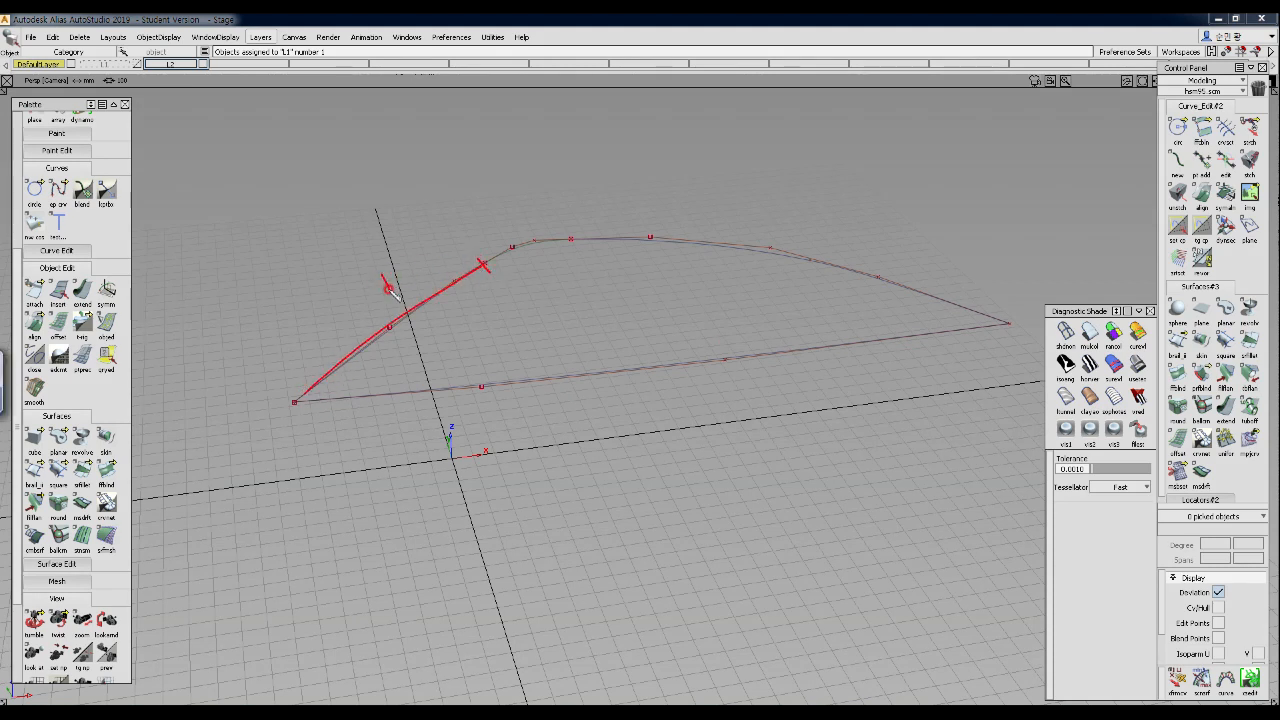
pyautogui.moveTo(393, 293); pyautogui.dragTo(394, 280)
pyautogui.moveTo(489, 256)
pyautogui.mouseDown()
pyautogui.moveTo(480, 269)
pyautogui.moveTo(571, 240)
pyautogui.moveTo(517, 228)
pyautogui.moveTo(528, 212)
pyautogui.moveTo(686, 229)
pyautogui.moveTo(908, 278)
pyautogui.mouseUp()
pyautogui.click(580, 232)
pyautogui.moveTo(836, 232); pyautogui.dragTo(838, 252)
pyautogui.moveTo(296, 403)
pyautogui.mouseDown()
pyautogui.moveTo(529, 405)
pyautogui.moveTo(986, 346)
pyautogui.moveTo(1004, 323)
pyautogui.mouseUp()
pyautogui.click(648, 358)
pyautogui.moveTo(644, 351); pyautogui.dragTo(646, 383)
pyautogui.moveTo(641, 349); pyautogui.dragTo(643, 350)
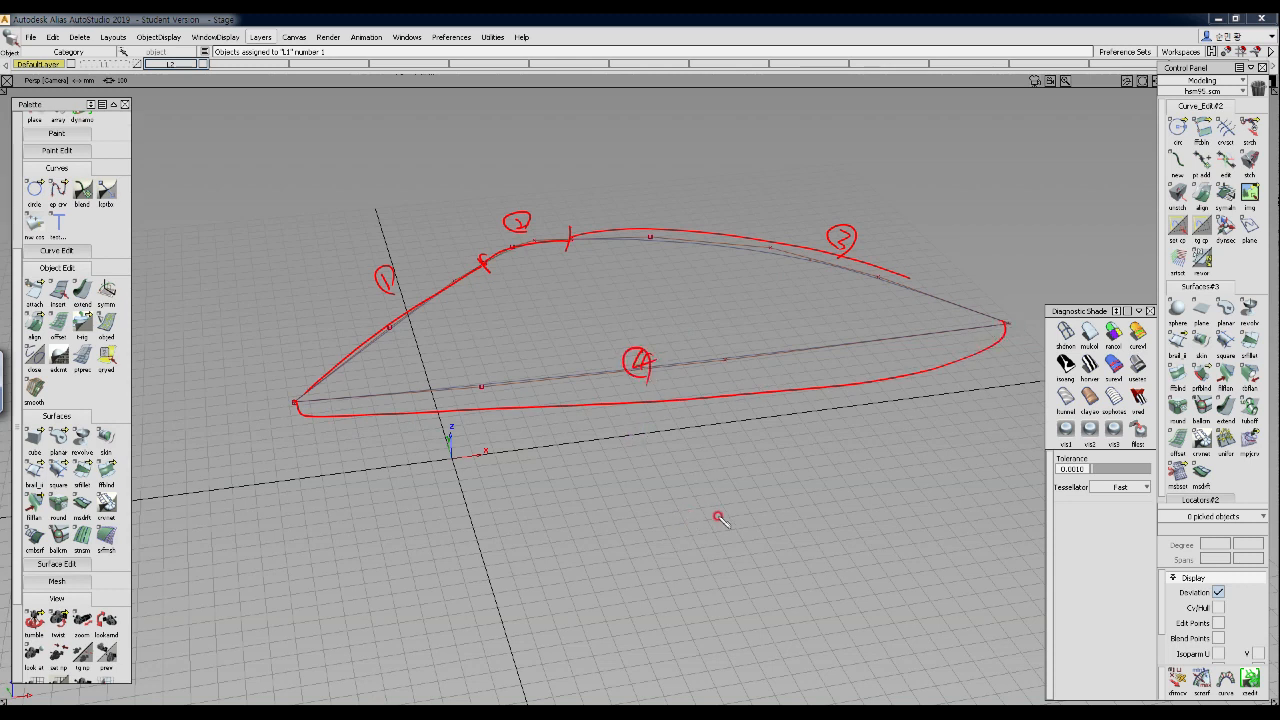
pyautogui.moveTo(530, 246); pyautogui.dragTo(600, 402)
pyautogui.moveTo(531, 249); pyautogui.dragTo(544, 263)
pyautogui.moveTo(585, 400)
pyautogui.mouseDown()
pyautogui.moveTo(604, 405)
pyautogui.moveTo(612, 387)
pyautogui.mouseUp()
pyautogui.moveTo(444, 329); pyautogui.dragTo(768, 276)
pyautogui.moveTo(757, 268); pyautogui.dragTo(758, 287)
pyautogui.moveTo(452, 321)
pyautogui.mouseDown()
pyautogui.moveTo(440, 333)
pyautogui.moveTo(462, 331)
pyautogui.mouseUp()
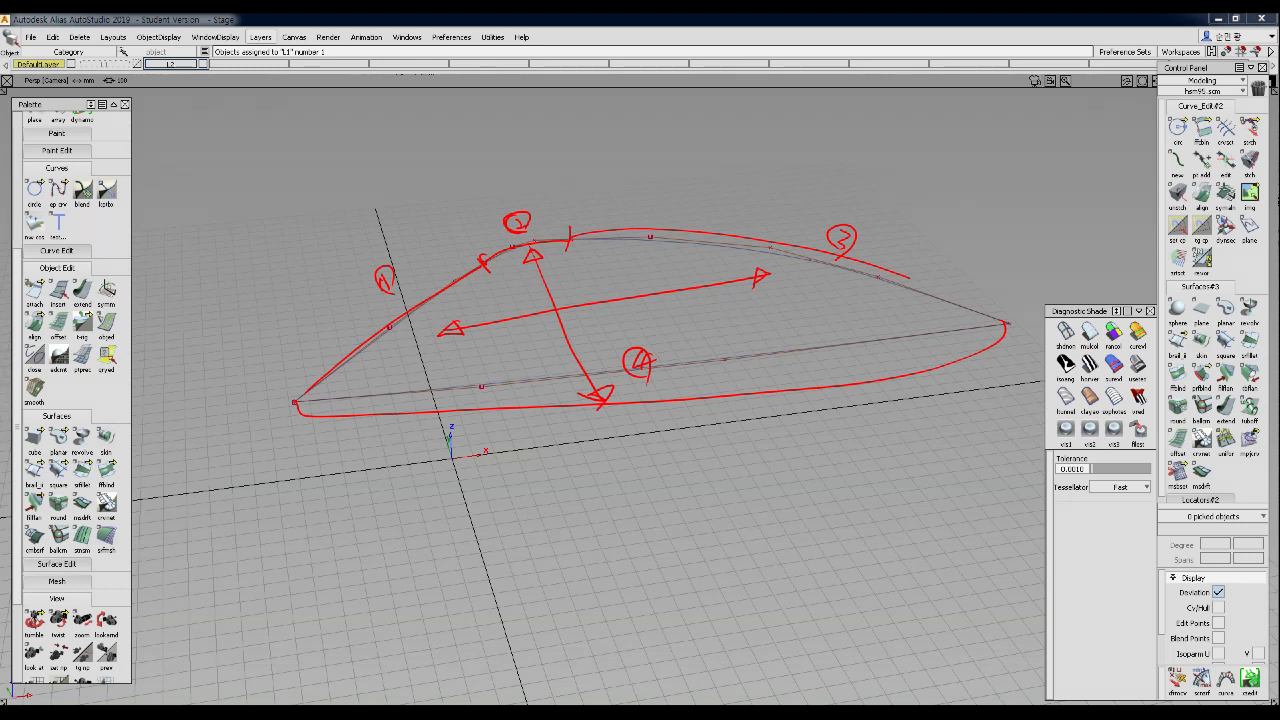
pyautogui.press('Escape')
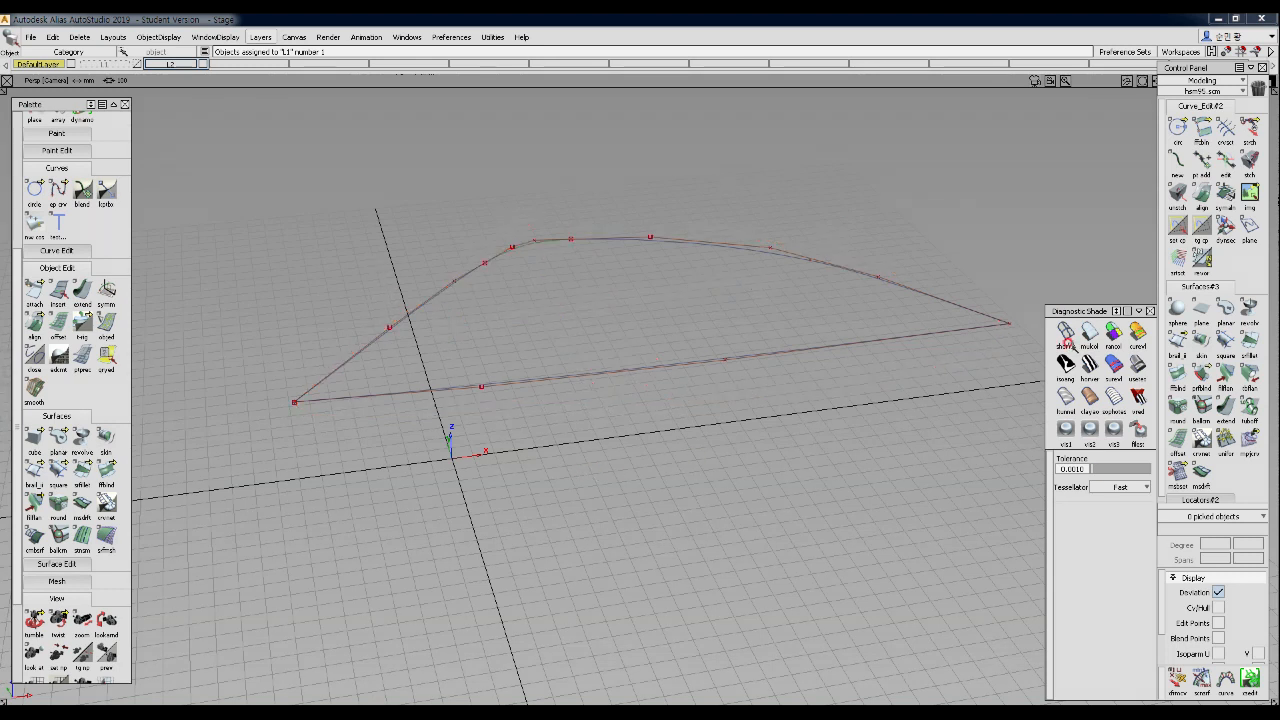
# - Try a skin surface between the cabin's front slope curve and its long rear roof curve, inspect it shaded and delete it
pyautogui.click(1201, 342)
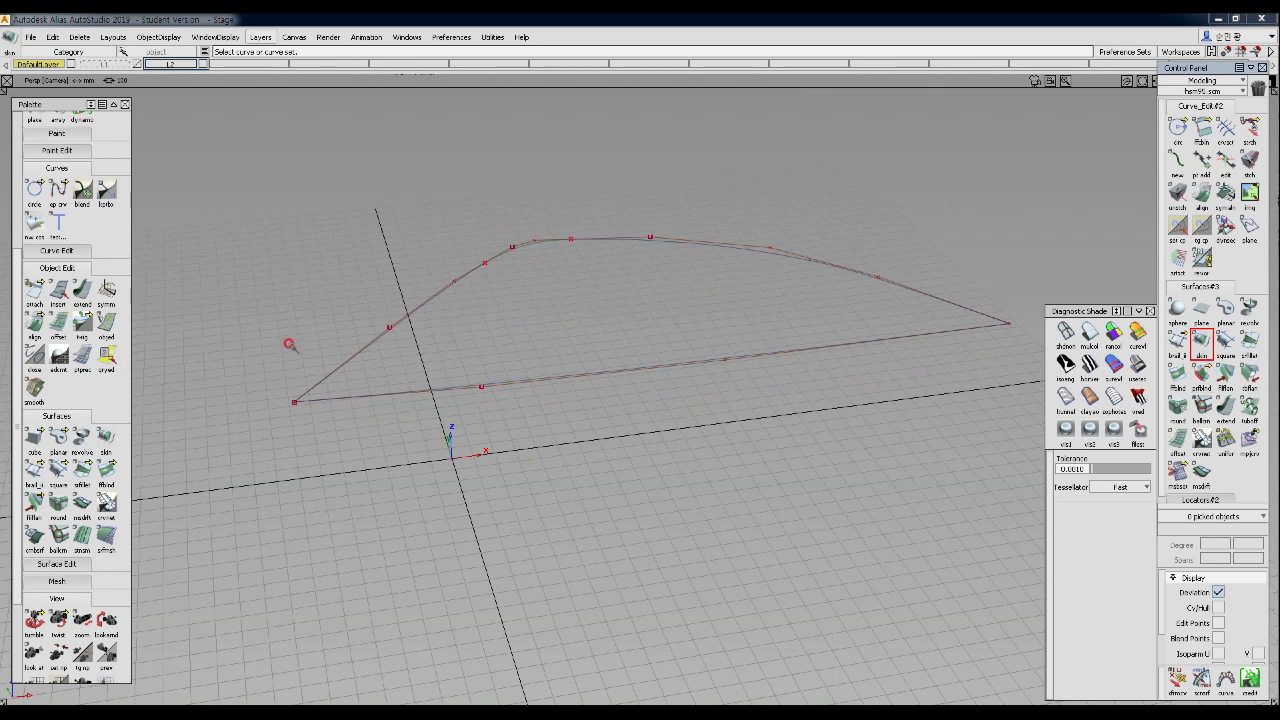
pyautogui.click(426, 299)
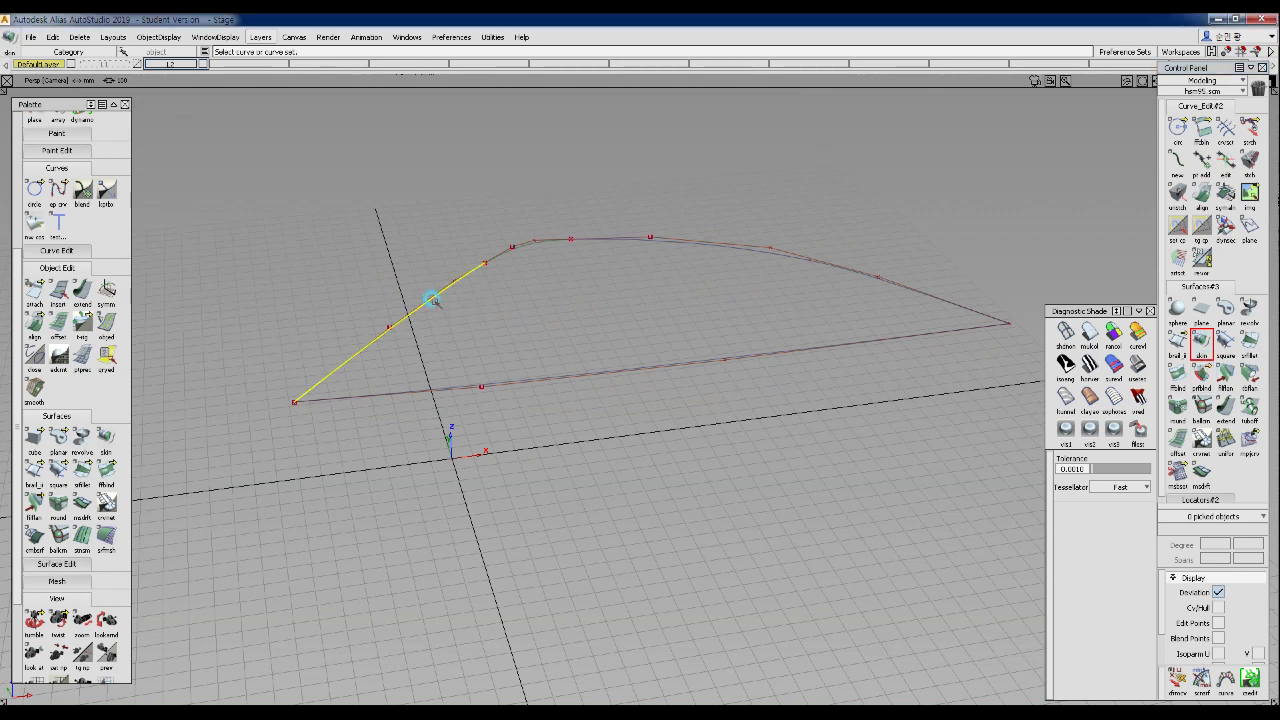
pyautogui.click(759, 252)
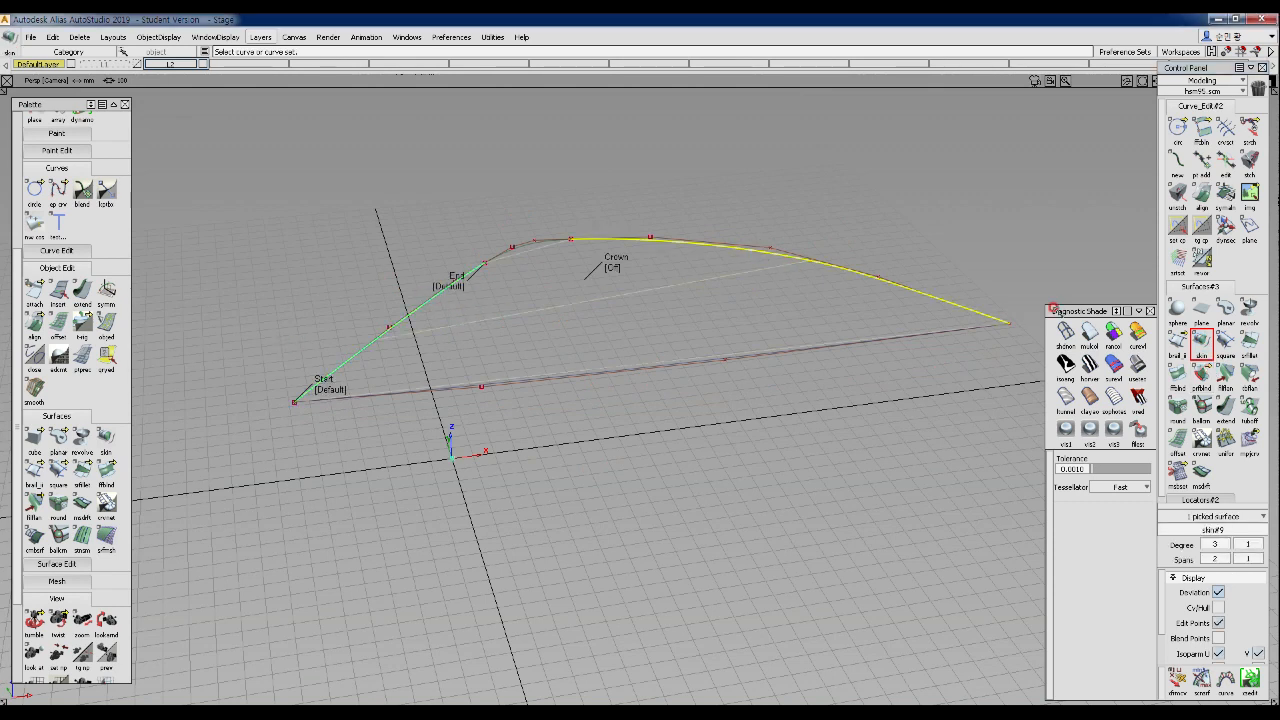
pyautogui.keyDown('alt'); pyautogui.keyDown('shift'); pyautogui.moveTo(530, 370); pyautogui.dragTo(500, 277); pyautogui.keyUp('shift'); pyautogui.keyUp('alt')
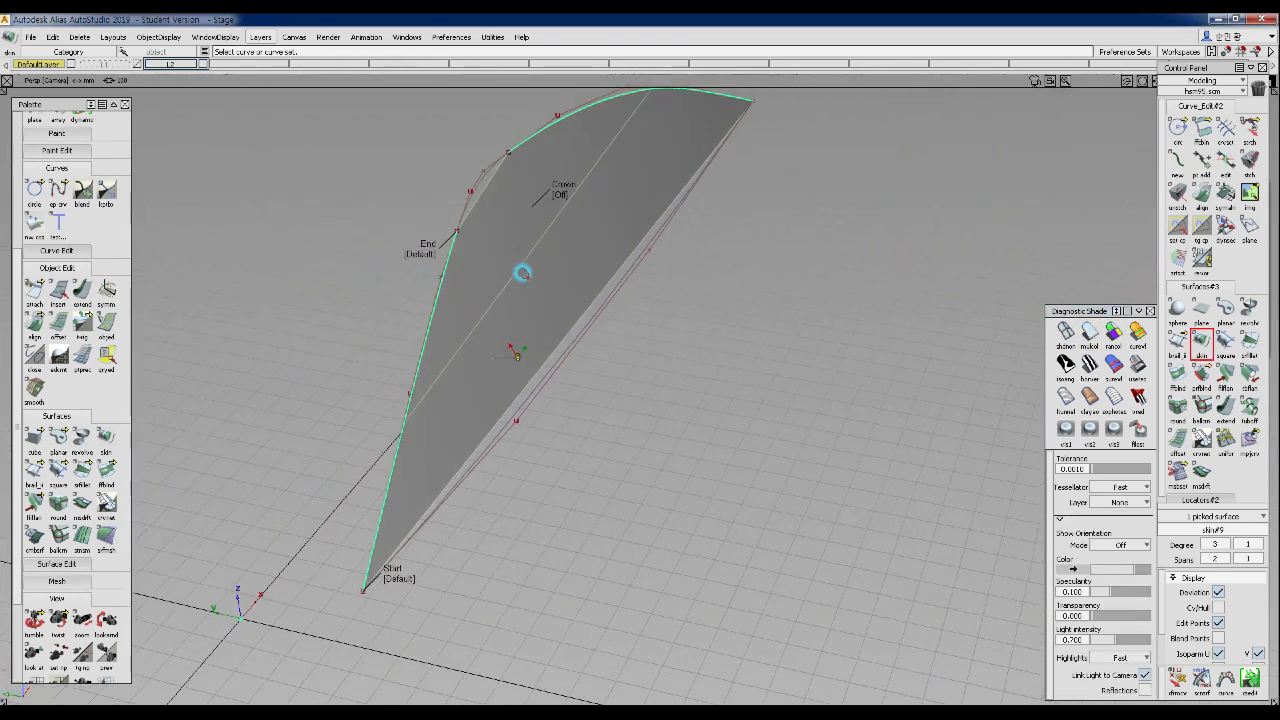
pyautogui.keyDown('alt'); pyautogui.keyDown('shift'); pyautogui.moveTo(586, 260); pyautogui.dragTo(366, 294); pyautogui.keyUp('shift'); pyautogui.keyUp('alt')
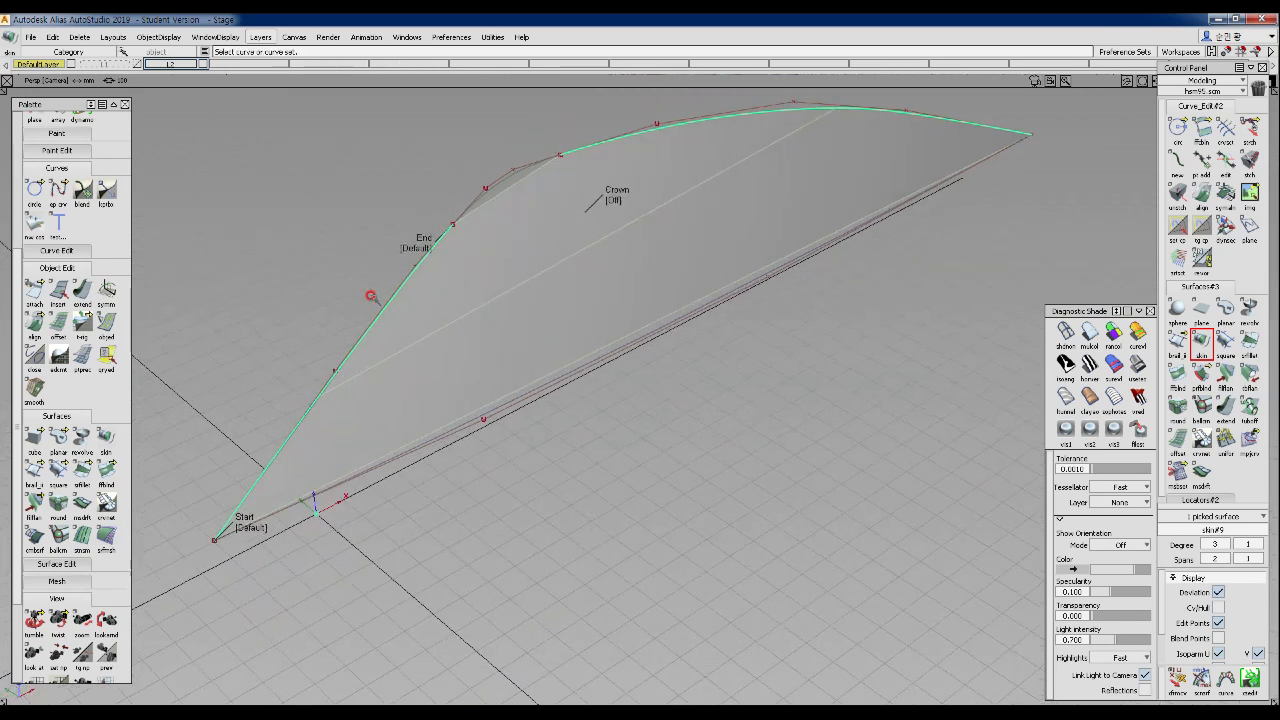
pyautogui.press('Delete')
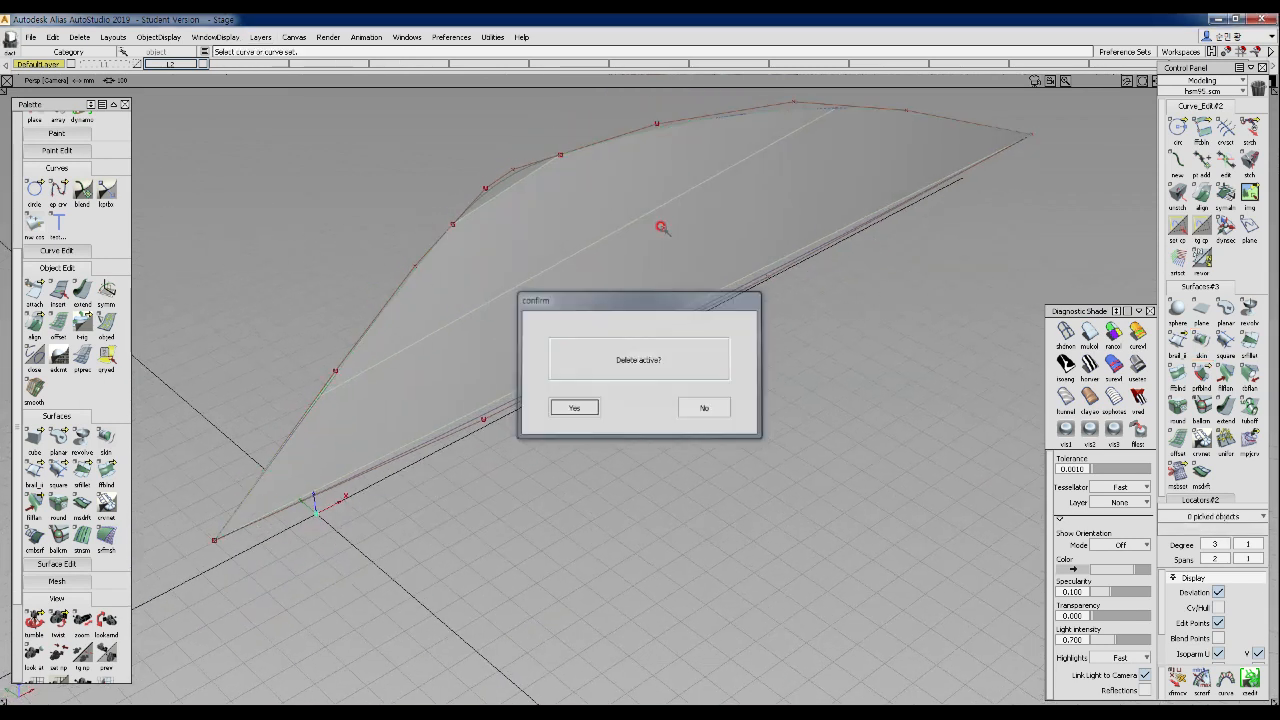
pyautogui.press('Return')
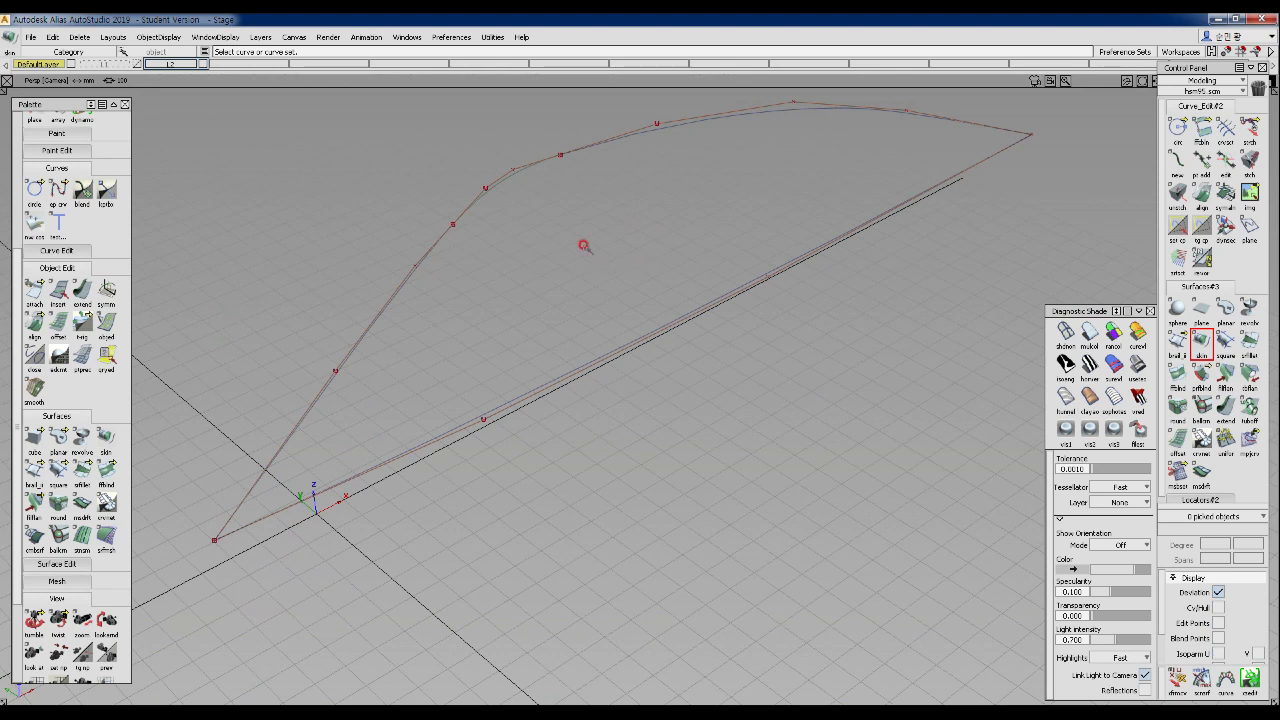
# - Try a birail surface using the short roof curve and bottom curve as generations and the front and rear curves as rails, inspect it and delete it
pyautogui.doubleClick(40, 478)
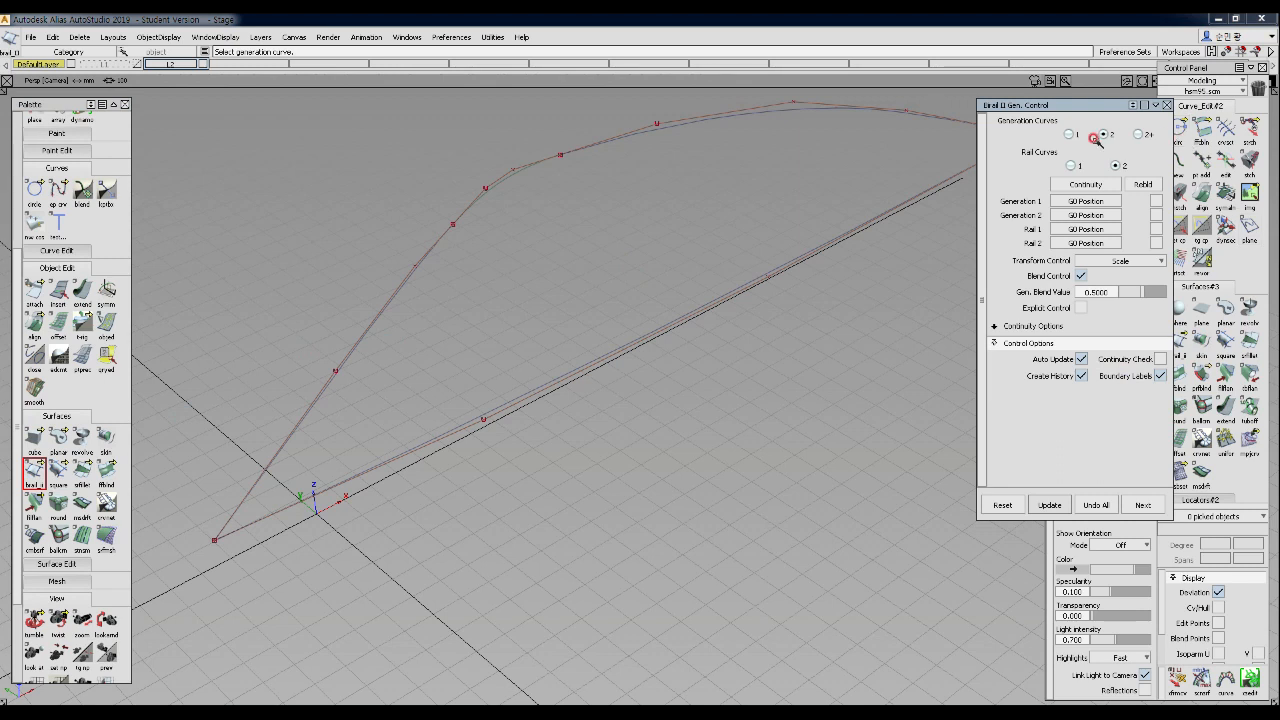
pyautogui.click(487, 184)
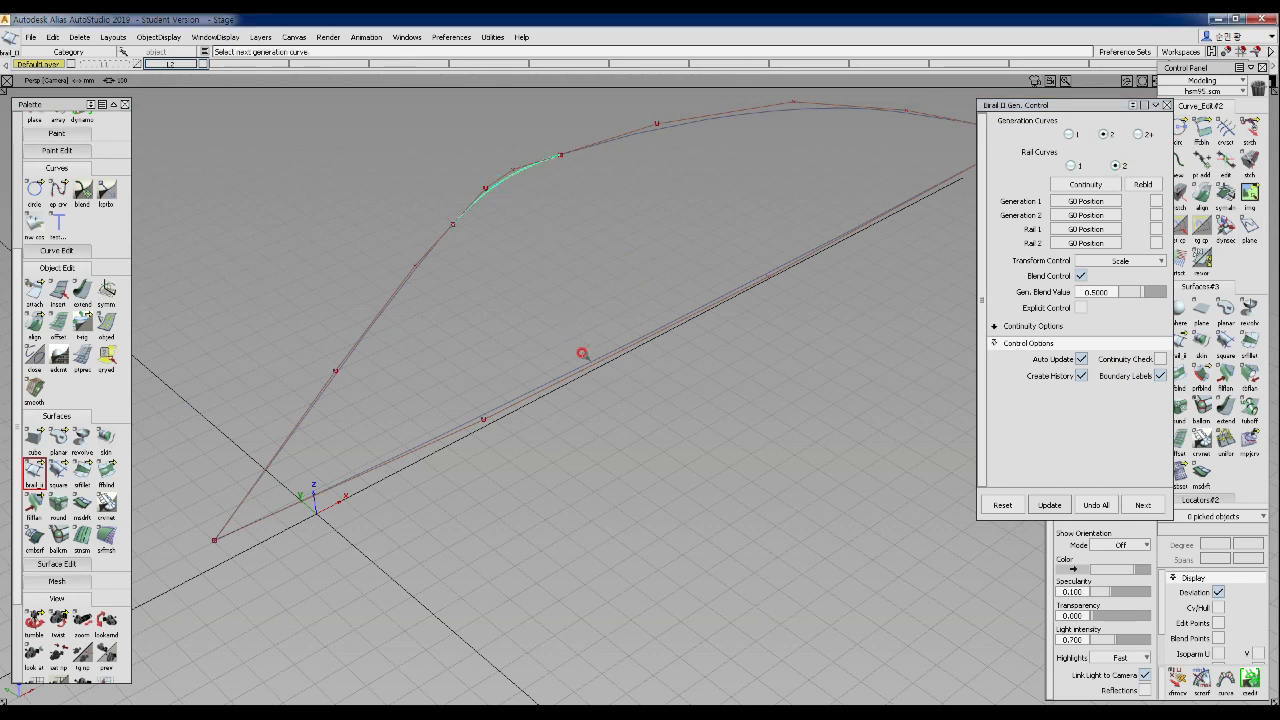
pyautogui.click(580, 366)
pyautogui.click(386, 308)
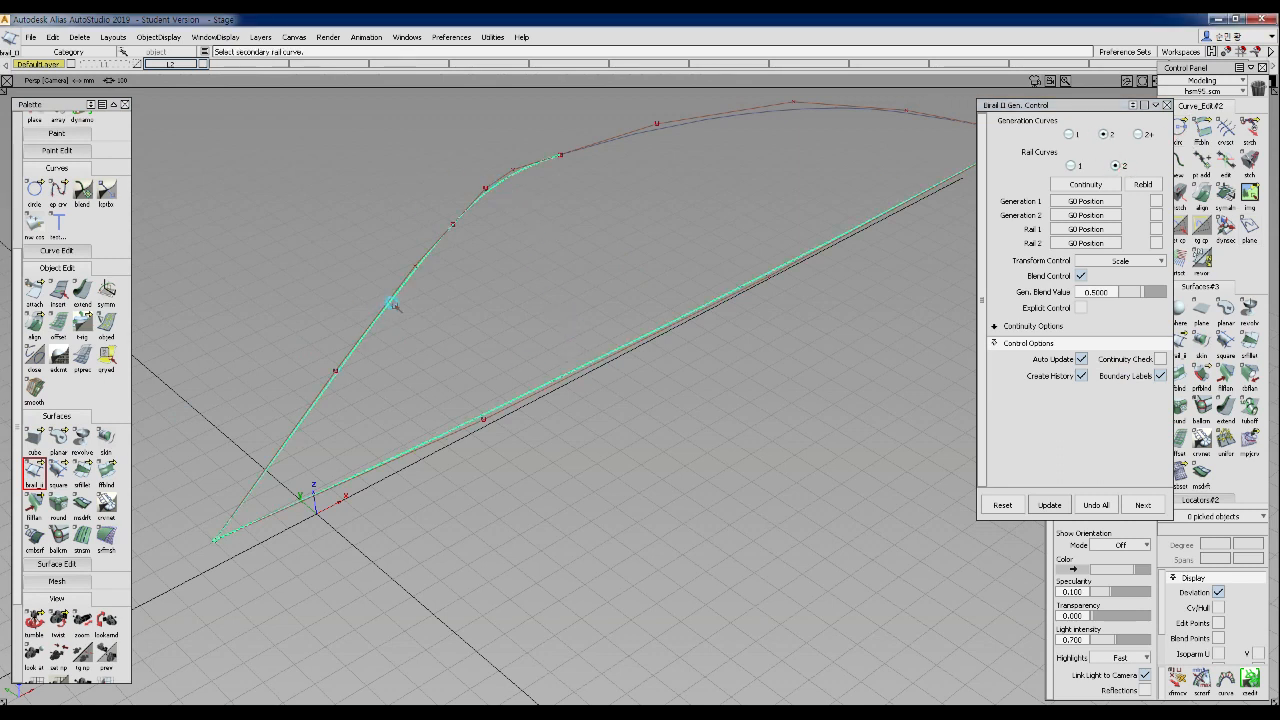
pyautogui.click(777, 107)
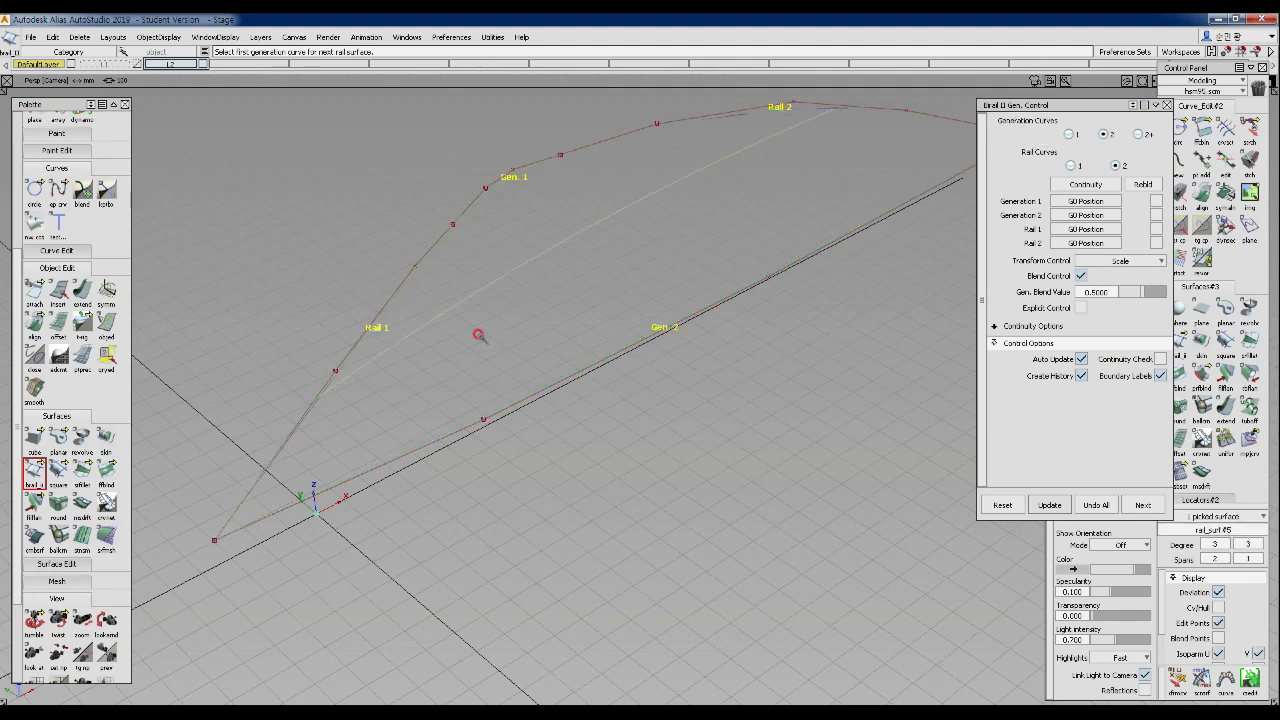
pyautogui.moveTo(1117, 105); pyautogui.dragTo(965, 337)
pyautogui.click(1088, 331)
pyautogui.moveTo(465, 355)
pyautogui.keyDown('alt'); pyautogui.keyDown('shift'); pyautogui.mouseDown()
pyautogui.moveTo(547, 358)
pyautogui.moveTo(720, 283)
pyautogui.moveTo(702, 268)
pyautogui.moveTo(477, 246)
pyautogui.moveTo(600, 323)
pyautogui.moveTo(640, 320)
pyautogui.mouseUp(); pyautogui.keyUp('shift'); pyautogui.keyUp('alt')
pyautogui.click(1010, 336)
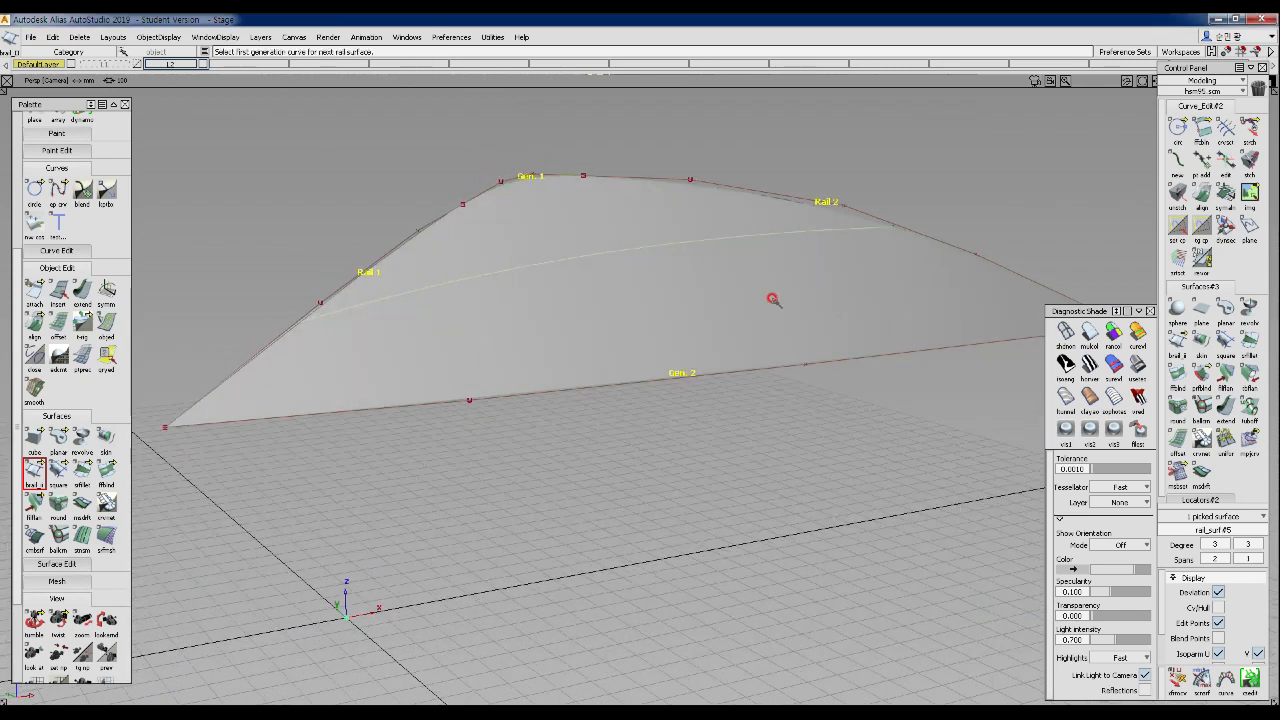
pyautogui.press('Delete')
pyautogui.click(572, 405)
# - Show layer L1 again and view the whole shaded car body from above
pyautogui.click(133, 66)
pyautogui.keyDown('alt'); pyautogui.keyDown('shift'); pyautogui.moveTo(820, 323); pyautogui.dragTo(943, 351, button='right'); pyautogui.keyUp('shift'); pyautogui.keyUp('alt')
pyautogui.keyDown('ctrl'); pyautogui.keyDown('shift'); pyautogui.moveTo(810, 415); pyautogui.dragTo(865, 270, button='right'); pyautogui.keyUp('shift'); pyautogui.keyUp('ctrl')
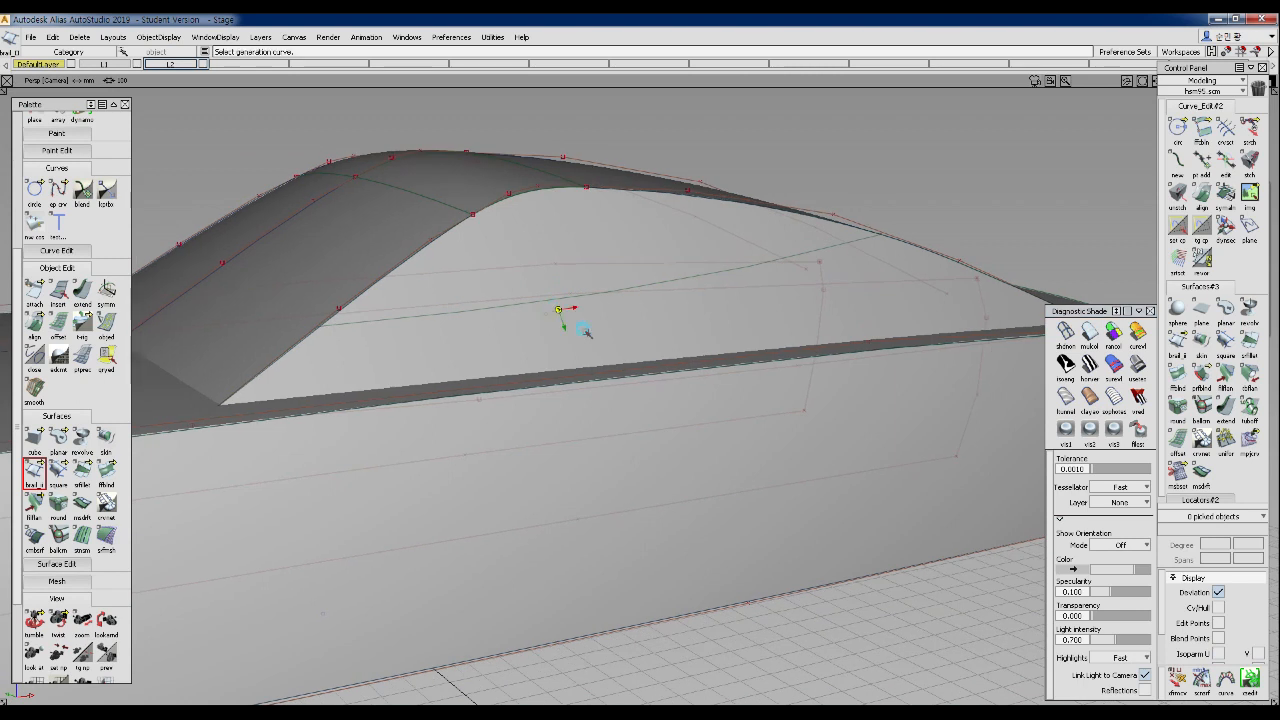
pyautogui.keyDown('alt'); pyautogui.keyDown('shift'); pyautogui.moveTo(587, 333); pyautogui.dragTo(471, 294, button='right'); pyautogui.keyUp('shift'); pyautogui.keyUp('alt')
pyautogui.moveTo(471, 294)
pyautogui.keyDown('alt'); pyautogui.keyDown('shift'); pyautogui.mouseDown()
pyautogui.moveTo(563, 314)
pyautogui.moveTo(566, 340)
pyautogui.moveTo(614, 291)
pyautogui.moveTo(857, 243)
pyautogui.moveTo(249, 363)
pyautogui.moveTo(630, 358)
pyautogui.moveTo(633, 320)
pyautogui.moveTo(540, 350)
pyautogui.moveTo(491, 346)
pyautogui.mouseUp(); pyautogui.keyUp('shift'); pyautogui.keyUp('alt')
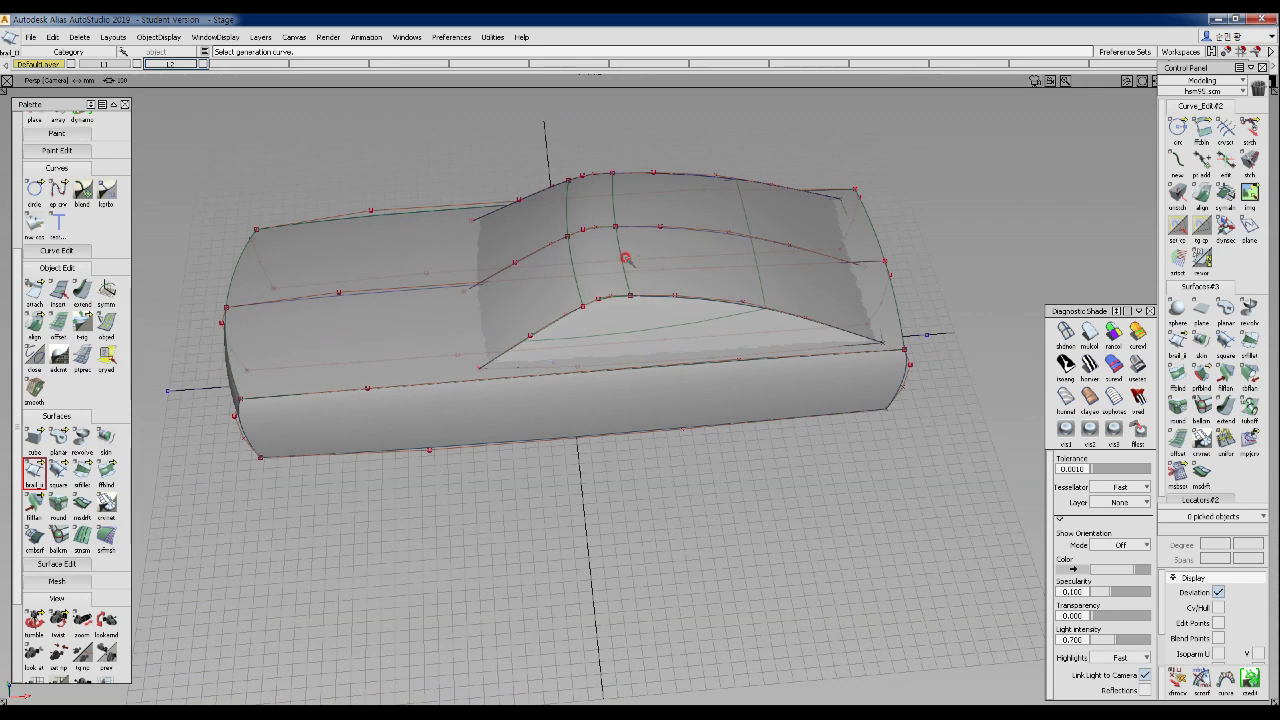
# - Pick the front segment of the cabin's centre curve, try moving it and examine the surrounding body surfaces
pyautogui.keyDown('alt'); pyautogui.keyDown('shift'); pyautogui.moveTo(568, 249); pyautogui.dragTo(640, 256, button='right'); pyautogui.keyUp('shift'); pyautogui.keyUp('alt')
pyautogui.keyDown('alt'); pyautogui.keyDown('shift'); pyautogui.moveTo(640, 256); pyautogui.dragTo(689, 274, button='middle'); pyautogui.keyUp('shift'); pyautogui.keyUp('alt')
pyautogui.keyDown('ctrl'); pyautogui.keyDown('shift'); pyautogui.moveTo(517, 246); pyautogui.dragTo(549, 246); pyautogui.keyUp('shift'); pyautogui.keyUp('ctrl')
pyautogui.click(561, 267)
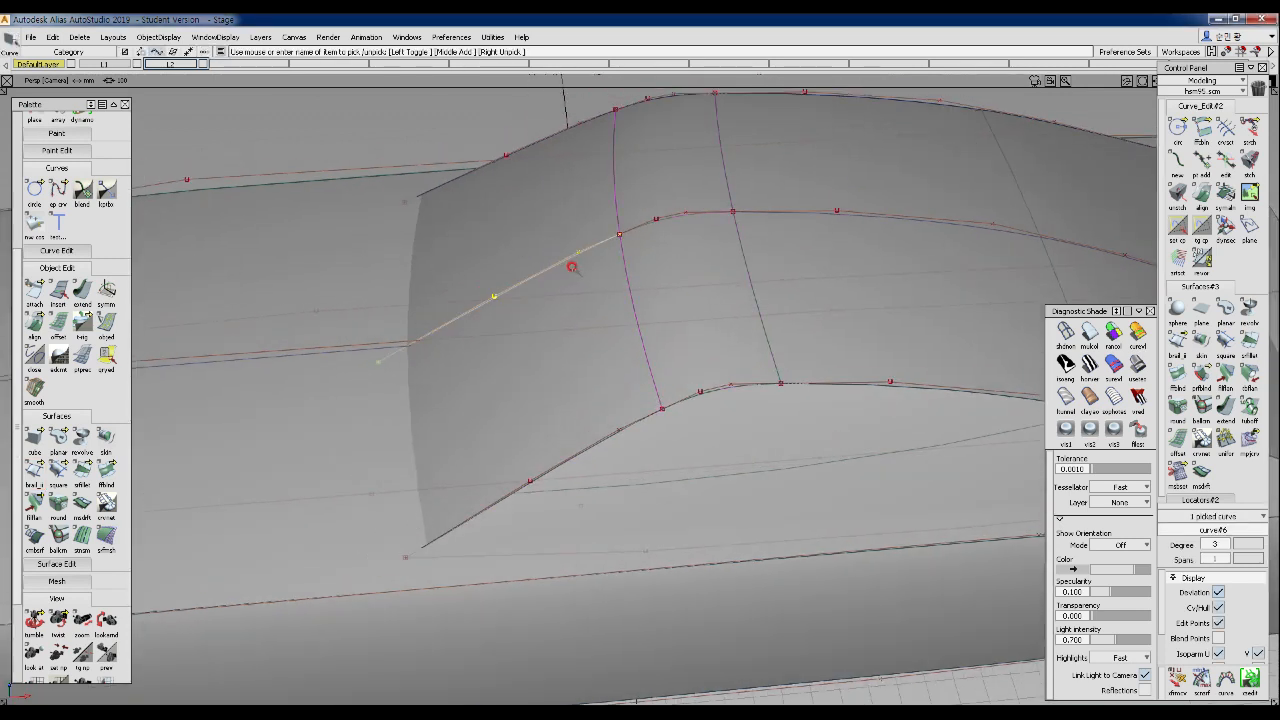
pyautogui.keyDown('alt'); pyautogui.keyDown('shift'); pyautogui.moveTo(661, 422); pyautogui.dragTo(669, 389, button='middle'); pyautogui.keyUp('shift'); pyautogui.keyUp('alt')
pyautogui.keyDown('ctrl'); pyautogui.keyDown('shift'); pyautogui.moveTo(709, 442); pyautogui.dragTo(709, 413, button='middle'); pyautogui.keyUp('shift'); pyautogui.keyUp('ctrl')
pyautogui.keyDown('alt'); pyautogui.keyDown('shift'); pyautogui.moveTo(714, 427); pyautogui.dragTo(688, 462, button='right'); pyautogui.keyUp('shift'); pyautogui.keyUp('alt')
pyautogui.moveTo(735, 264); pyautogui.dragTo(730, 265, button='middle')
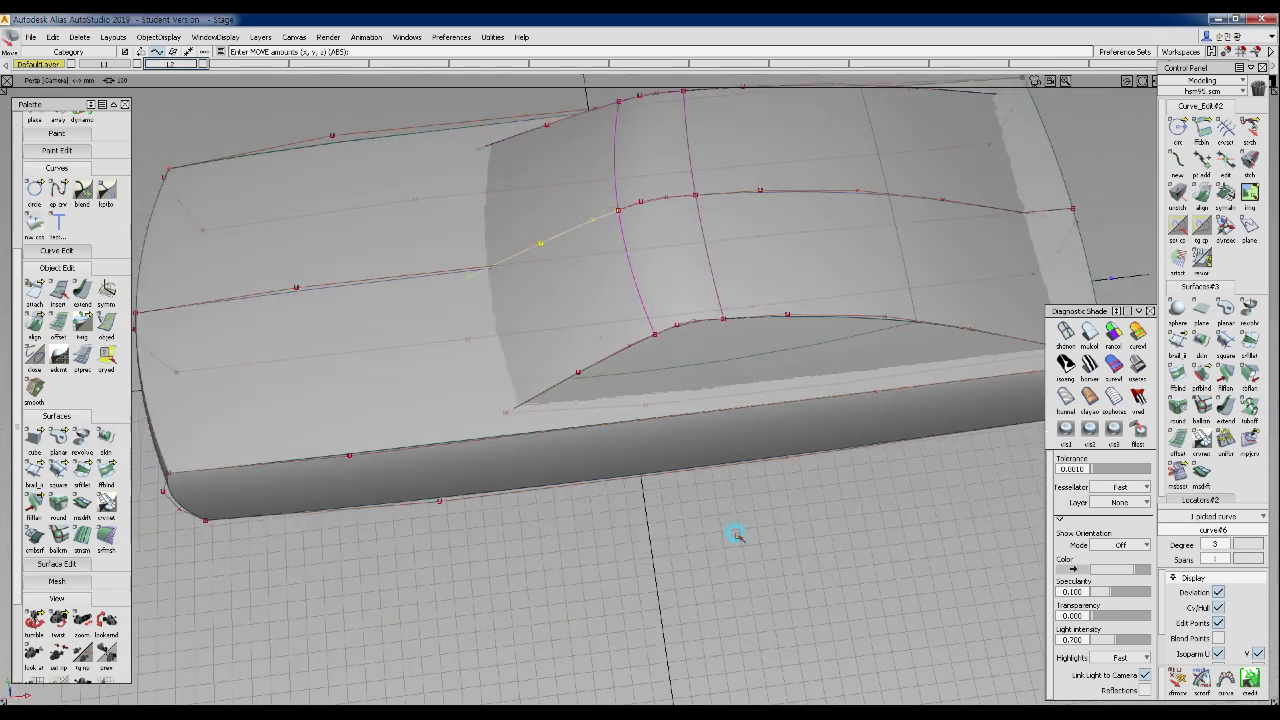
pyautogui.moveTo(742, 536); pyautogui.dragTo(768, 540, button='middle')
pyautogui.keyDown('alt'); pyautogui.keyDown('shift'); pyautogui.moveTo(768, 540); pyautogui.dragTo(630, 332); pyautogui.keyUp('shift'); pyautogui.keyUp('alt')
# - Pick the front and rear segments of the cabin's centre curve in turn and examine how they drive the surrounding surfaces
pyautogui.keyDown('ctrl'); pyautogui.keyDown('shift'); pyautogui.moveTo(516, 251); pyautogui.dragTo(553, 266); pyautogui.keyUp('shift'); pyautogui.keyUp('ctrl')
pyautogui.click(553, 264)
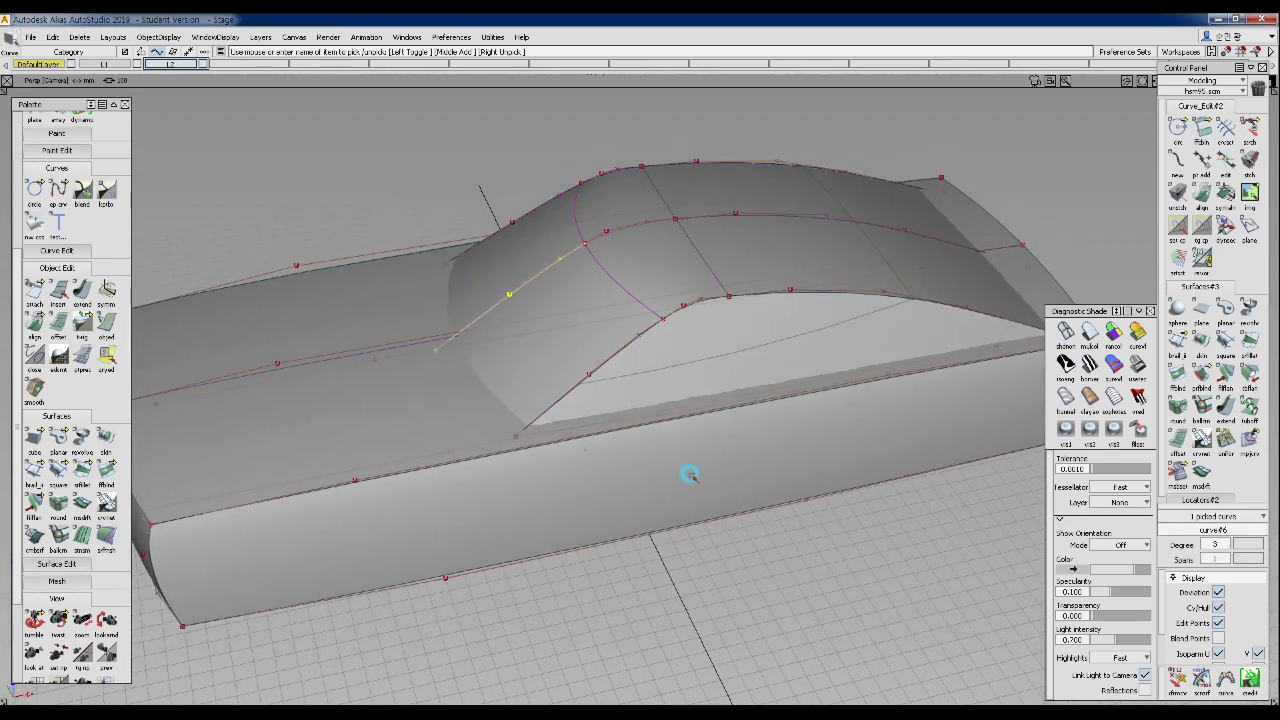
pyautogui.keyDown('ctrl'); pyautogui.keyDown('shift'); pyautogui.moveTo(836, 530); pyautogui.dragTo(523, 471); pyautogui.keyUp('shift'); pyautogui.keyUp('ctrl')
pyautogui.keyDown('ctrl'); pyautogui.keyDown('shift'); pyautogui.moveTo(734, 291); pyautogui.dragTo(745, 302); pyautogui.keyUp('shift'); pyautogui.keyUp('ctrl')
pyautogui.click(763, 318)
pyautogui.keyDown('alt'); pyautogui.keyDown('shift'); pyautogui.moveTo(763, 320); pyautogui.dragTo(620, 307, button='middle'); pyautogui.keyUp('shift'); pyautogui.keyUp('alt')
pyautogui.keyDown('alt'); pyautogui.keyDown('shift'); pyautogui.moveTo(503, 326); pyautogui.dragTo(545, 400); pyautogui.keyUp('shift'); pyautogui.keyUp('alt')
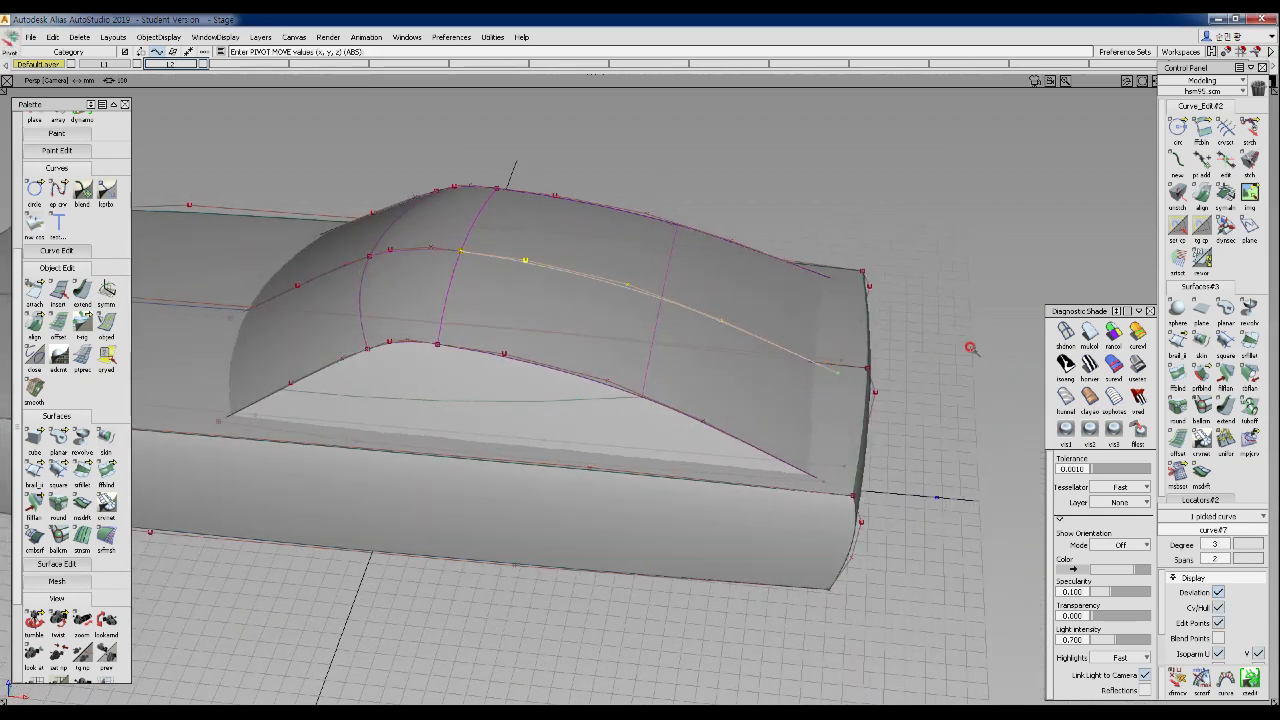
pyautogui.keyDown('ctrl'); pyautogui.keyDown('shift'); pyautogui.moveTo(972, 345); pyautogui.dragTo(971, 377); pyautogui.keyUp('shift'); pyautogui.keyUp('ctrl')
pyautogui.moveTo(971, 377); pyautogui.dragTo(968, 374, button='middle')
pyautogui.keyDown('alt'); pyautogui.keyDown('shift'); pyautogui.moveTo(960, 371); pyautogui.dragTo(694, 274); pyautogui.keyUp('shift'); pyautogui.keyUp('alt')
# - In the side view, shift the second control point of the short roof-front centre curve slightly rearward and upward
pyautogui.press('F6')
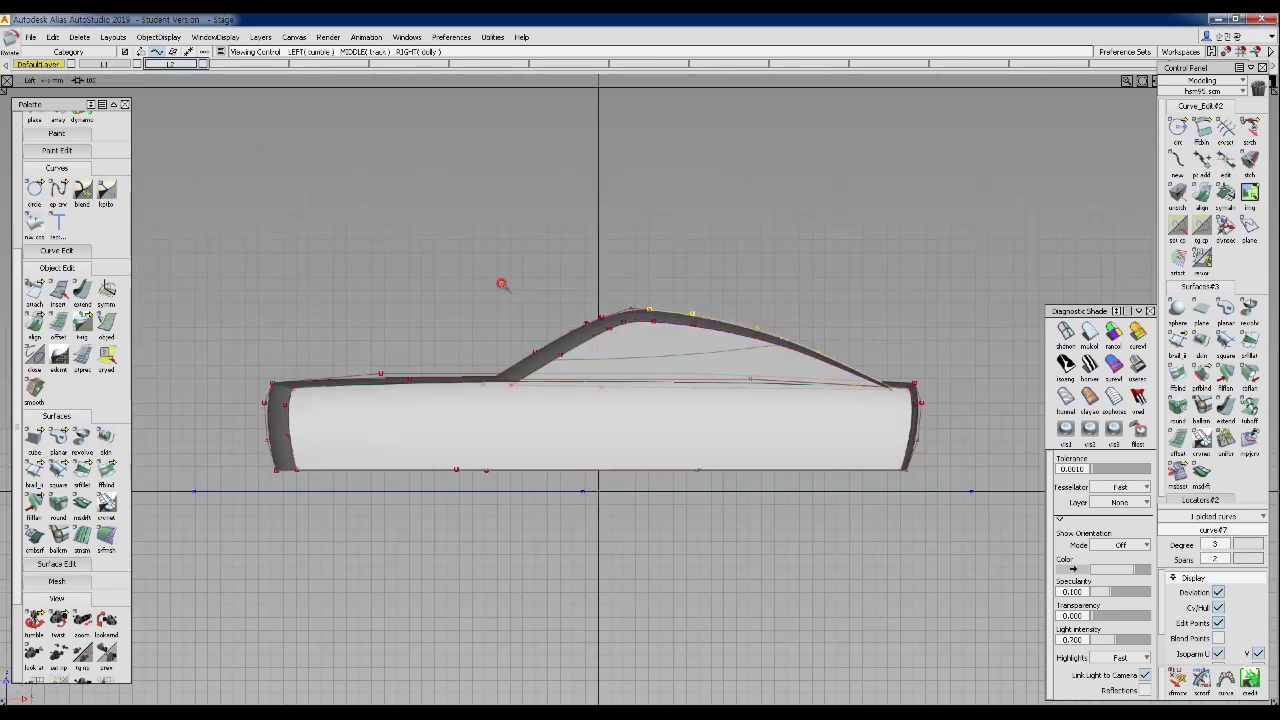
pyautogui.keyDown('alt'); pyautogui.keyDown('shift'); pyautogui.moveTo(503, 283); pyautogui.dragTo(609, 154, button='right'); pyautogui.keyUp('shift'); pyautogui.keyUp('alt')
pyautogui.moveTo(627, 281)
pyautogui.keyDown('ctrl'); pyautogui.keyDown('shift'); pyautogui.mouseDown()
pyautogui.moveTo(624, 252)
pyautogui.moveTo(618, 286)
pyautogui.mouseUp(); pyautogui.keyUp('shift'); pyautogui.keyUp('ctrl')
pyautogui.click(639, 302)
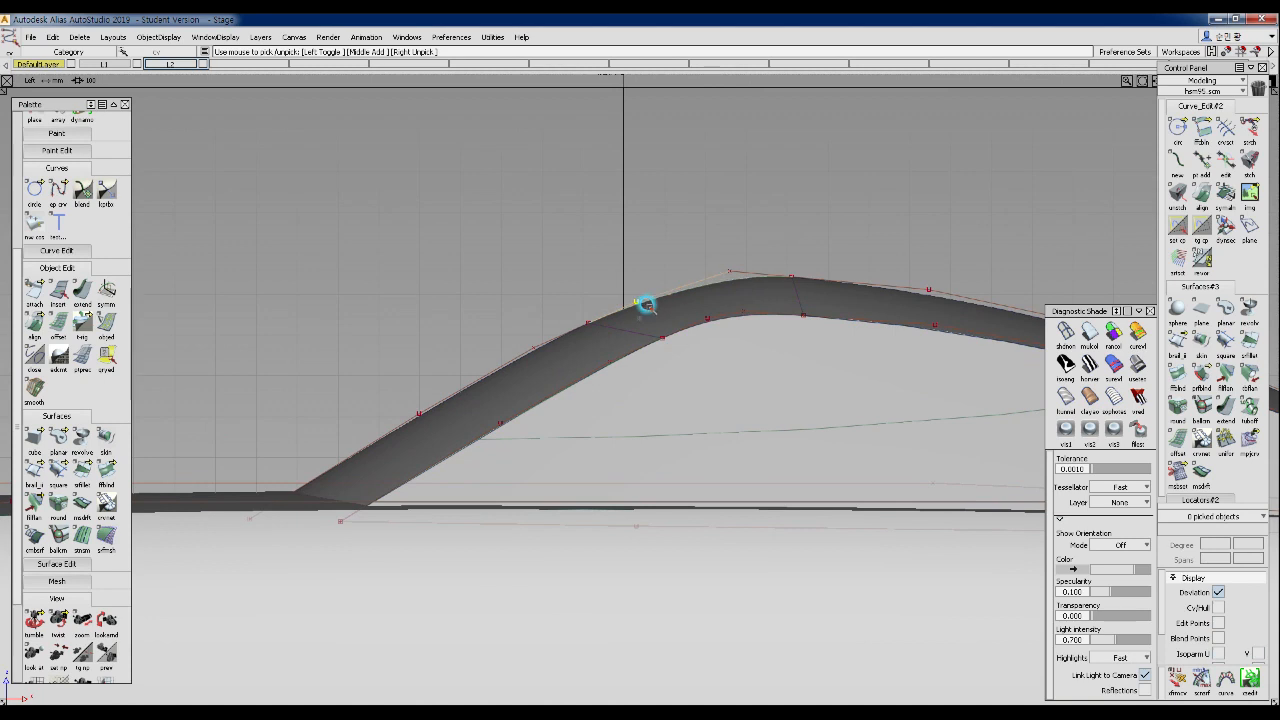
pyautogui.keyDown('ctrl'); pyautogui.keyDown('shift'); pyautogui.moveTo(642, 298); pyautogui.dragTo(634, 267, button='middle'); pyautogui.keyUp('shift'); pyautogui.keyUp('ctrl')
pyautogui.moveTo(635, 264); pyautogui.dragTo(660, 252)
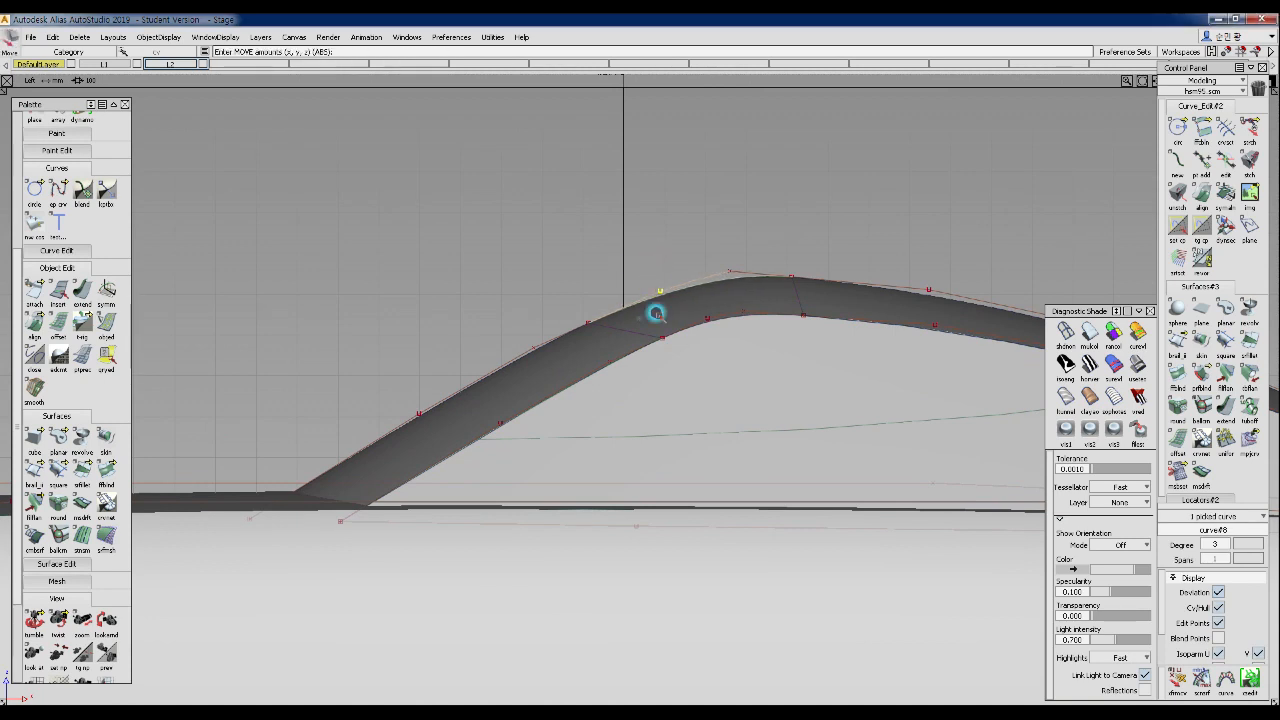
# - Move the shared end point of the front slope and short roof centre curves slightly rearward and upward
pyautogui.keyDown('ctrl'); pyautogui.keyDown('shift'); pyautogui.moveTo(530, 372); pyautogui.dragTo(526, 343); pyautogui.keyUp('shift'); pyautogui.keyUp('ctrl')
pyautogui.keyDown('ctrl'); pyautogui.keyDown('shift'); pyautogui.moveTo(562, 286); pyautogui.dragTo(594, 324); pyautogui.keyUp('shift'); pyautogui.keyUp('ctrl')
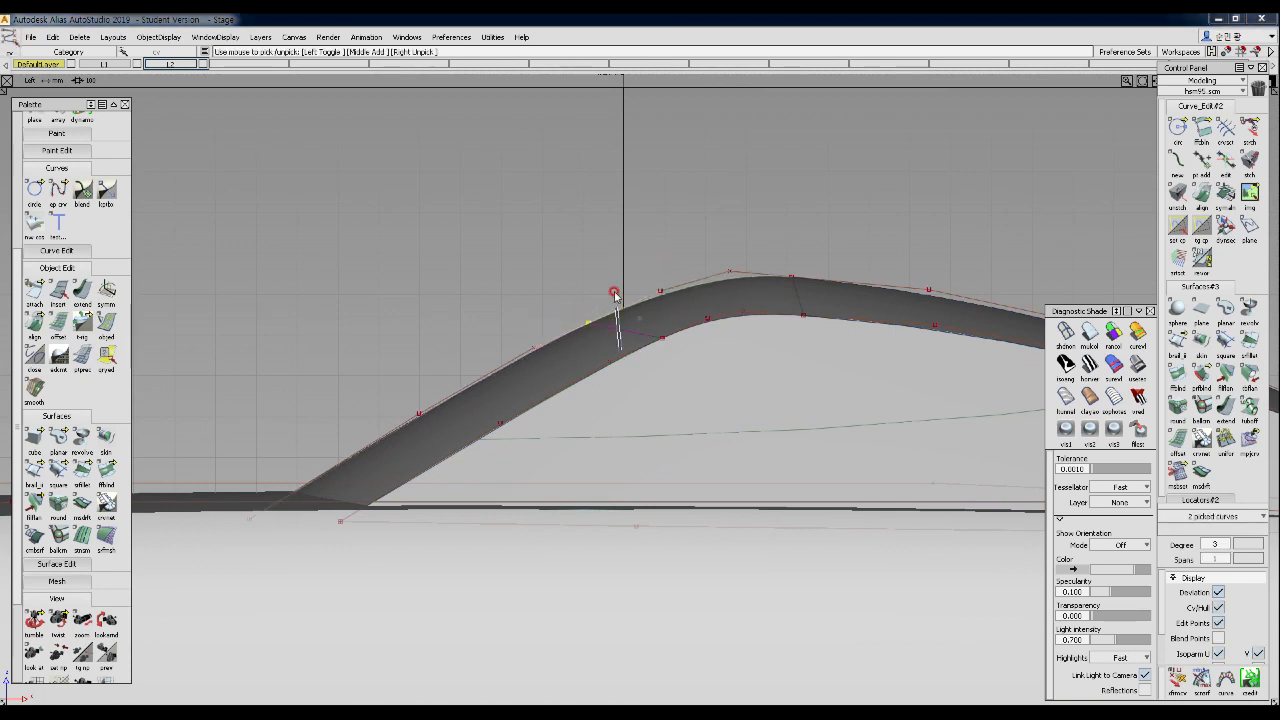
pyautogui.click(606, 272)
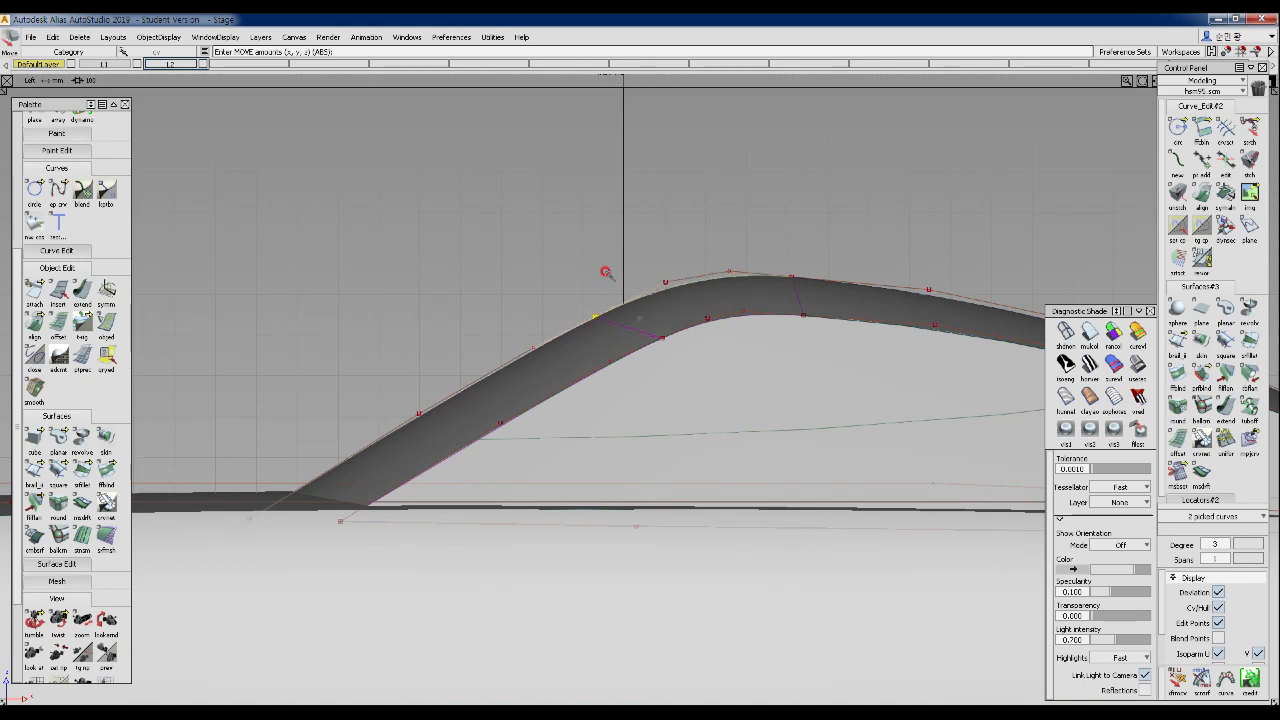
# - Shift the third control point of the short roof centre curve slightly forward and reselect its second control point
pyautogui.keyDown('ctrl'); pyautogui.keyDown('shift'); pyautogui.moveTo(748, 290); pyautogui.dragTo(736, 245); pyautogui.keyUp('shift'); pyautogui.keyUp('ctrl')
pyautogui.click(726, 247)
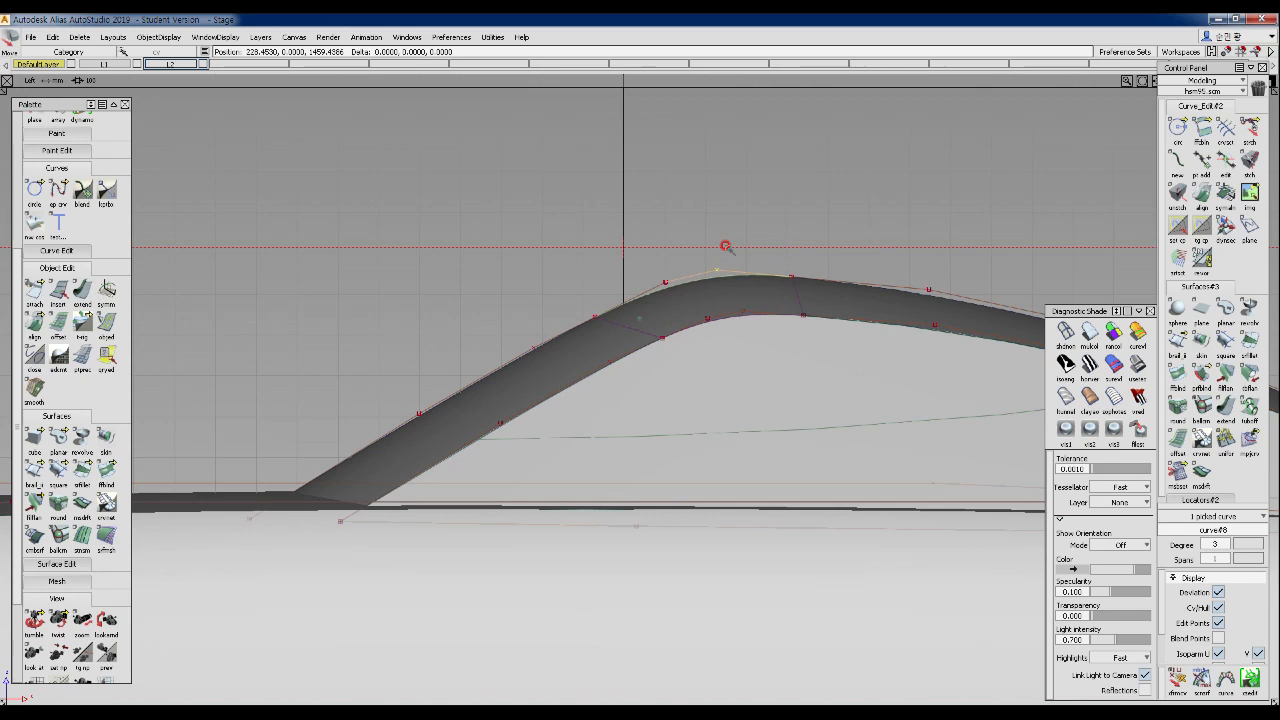
pyautogui.click(794, 286)
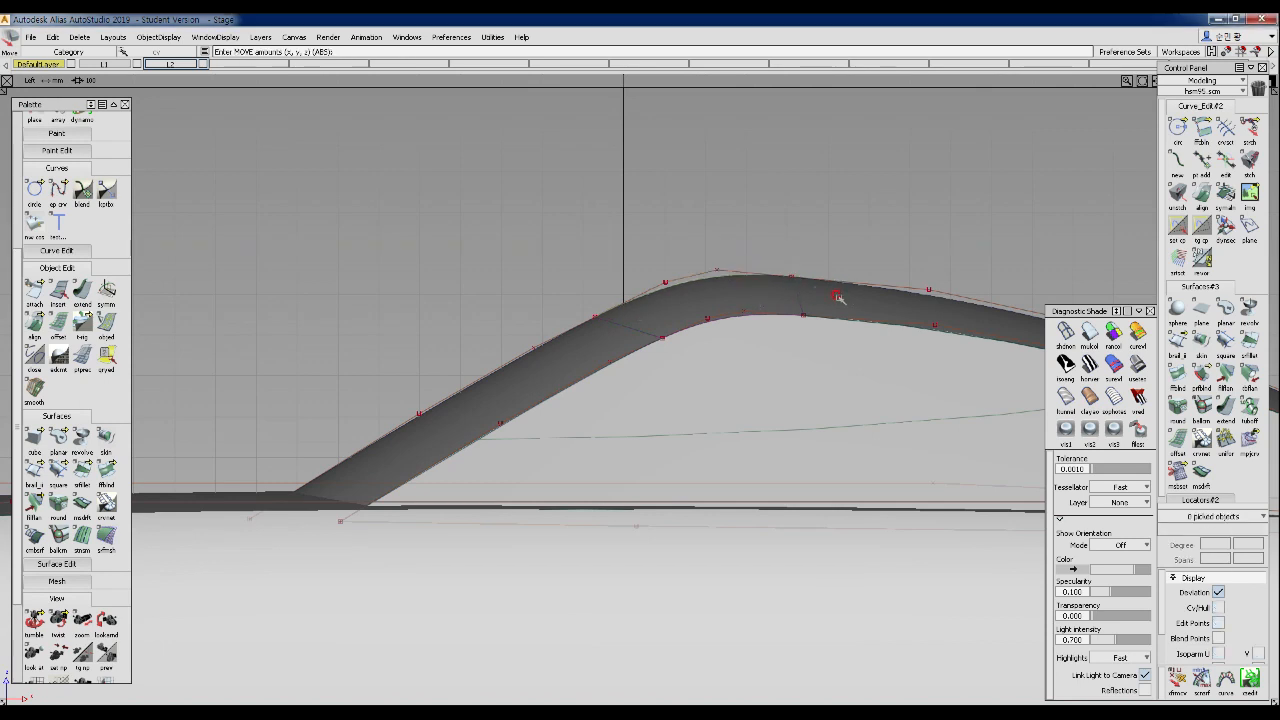
pyautogui.keyDown('ctrl'); pyautogui.keyDown('shift'); pyautogui.click(666, 284); pyautogui.keyUp('shift'); pyautogui.keyUp('ctrl')
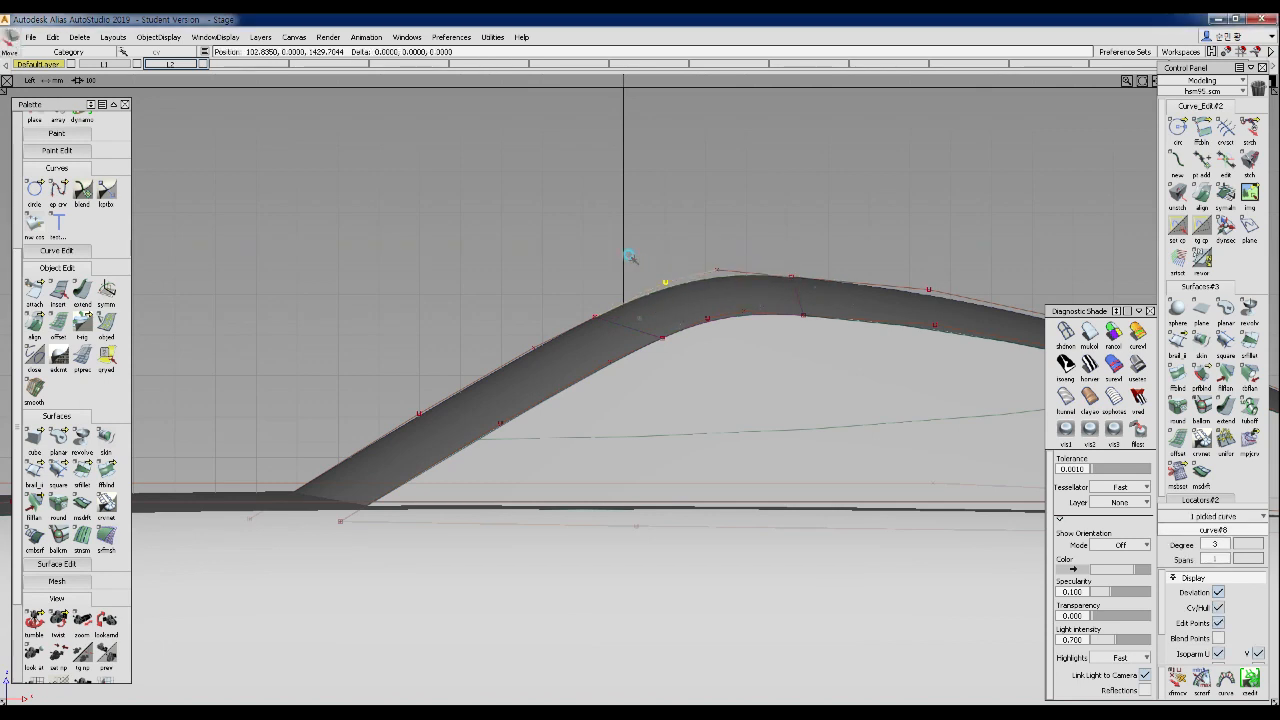
pyautogui.keyDown('ctrl'); pyautogui.keyDown('shift'); pyautogui.moveTo(638, 270); pyautogui.dragTo(638, 252); pyautogui.keyUp('shift'); pyautogui.keyUp('ctrl')
pyautogui.keyDown('ctrl'); pyautogui.keyDown('shift'); pyautogui.moveTo(647, 241); pyautogui.dragTo(665, 228, button='right'); pyautogui.keyUp('shift'); pyautogui.keyUp('ctrl')
# - Inspect the whole shaded car body in perspective from the front corner, both low and from above
pyautogui.keyDown('alt'); pyautogui.keyDown('shift'); pyautogui.moveTo(665, 260); pyautogui.dragTo(537, 323); pyautogui.keyUp('shift'); pyautogui.keyUp('alt')
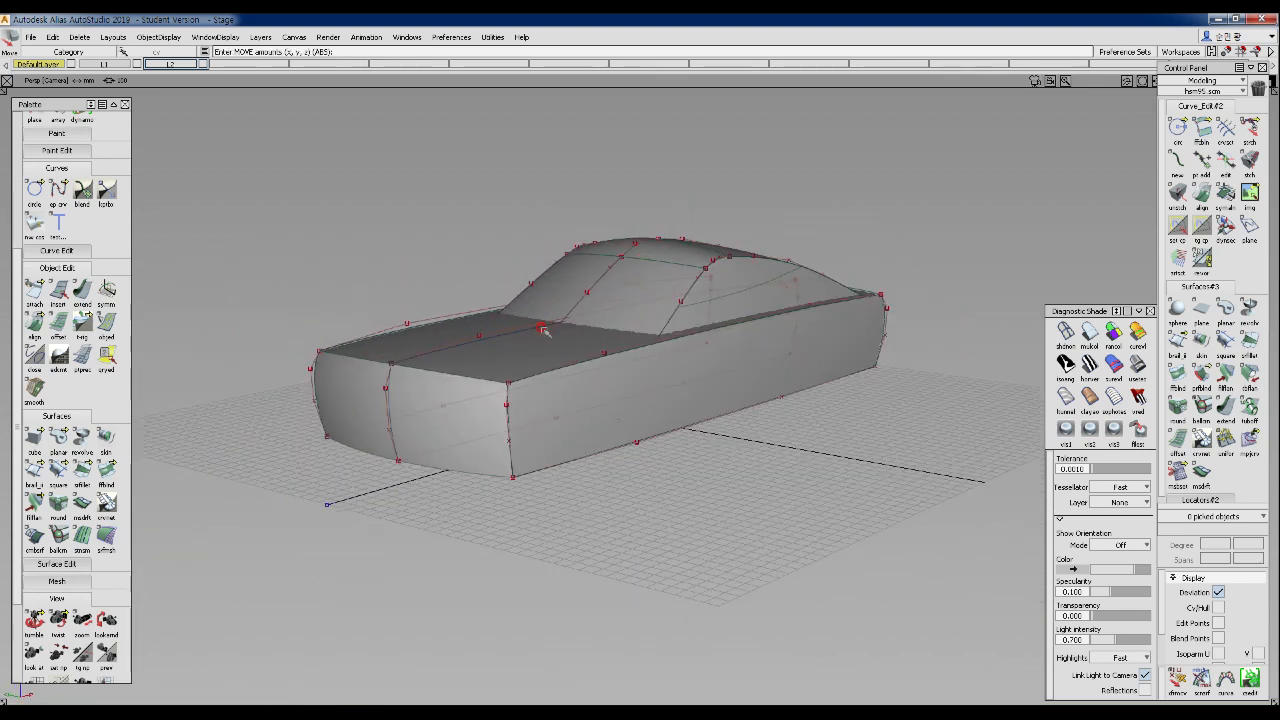
pyautogui.keyDown('alt'); pyautogui.keyDown('shift'); pyautogui.moveTo(541, 328); pyautogui.dragTo(694, 320, button='right'); pyautogui.keyUp('shift'); pyautogui.keyUp('alt')
pyautogui.keyDown('alt'); pyautogui.keyDown('shift'); pyautogui.moveTo(694, 320); pyautogui.dragTo(606, 363, button='middle'); pyautogui.keyUp('shift'); pyautogui.keyUp('alt')
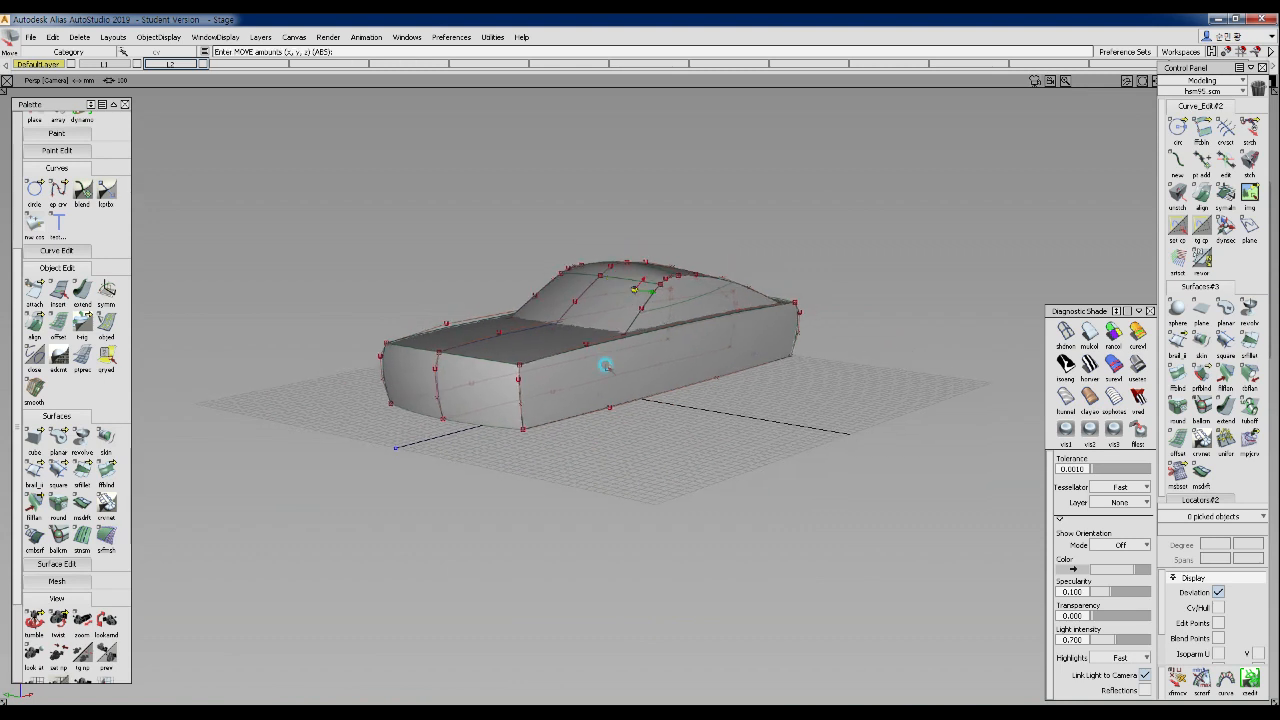
pyautogui.keyDown('alt'); pyautogui.keyDown('shift'); pyautogui.moveTo(606, 363); pyautogui.dragTo(628, 342, button='right'); pyautogui.keyUp('shift'); pyautogui.keyUp('alt')
pyautogui.keyDown('alt'); pyautogui.keyDown('shift'); pyautogui.moveTo(628, 342); pyautogui.dragTo(651, 316); pyautogui.keyUp('shift'); pyautogui.keyUp('alt')
pyautogui.keyDown('alt'); pyautogui.keyDown('shift'); pyautogui.moveTo(725, 403); pyautogui.dragTo(849, 457); pyautogui.keyUp('shift'); pyautogui.keyUp('alt')
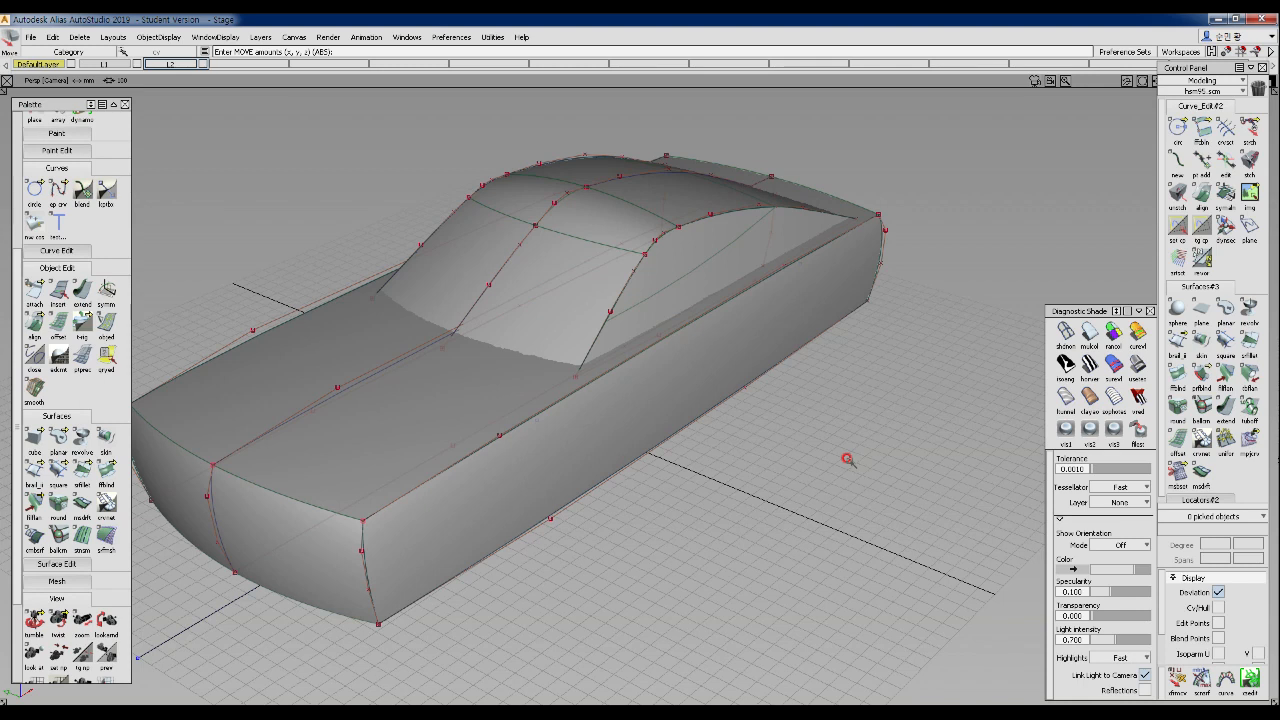
pyautogui.keyDown('alt'); pyautogui.keyDown('shift'); pyautogui.moveTo(491, 363); pyautogui.dragTo(651, 360); pyautogui.keyUp('shift'); pyautogui.keyUp('alt')
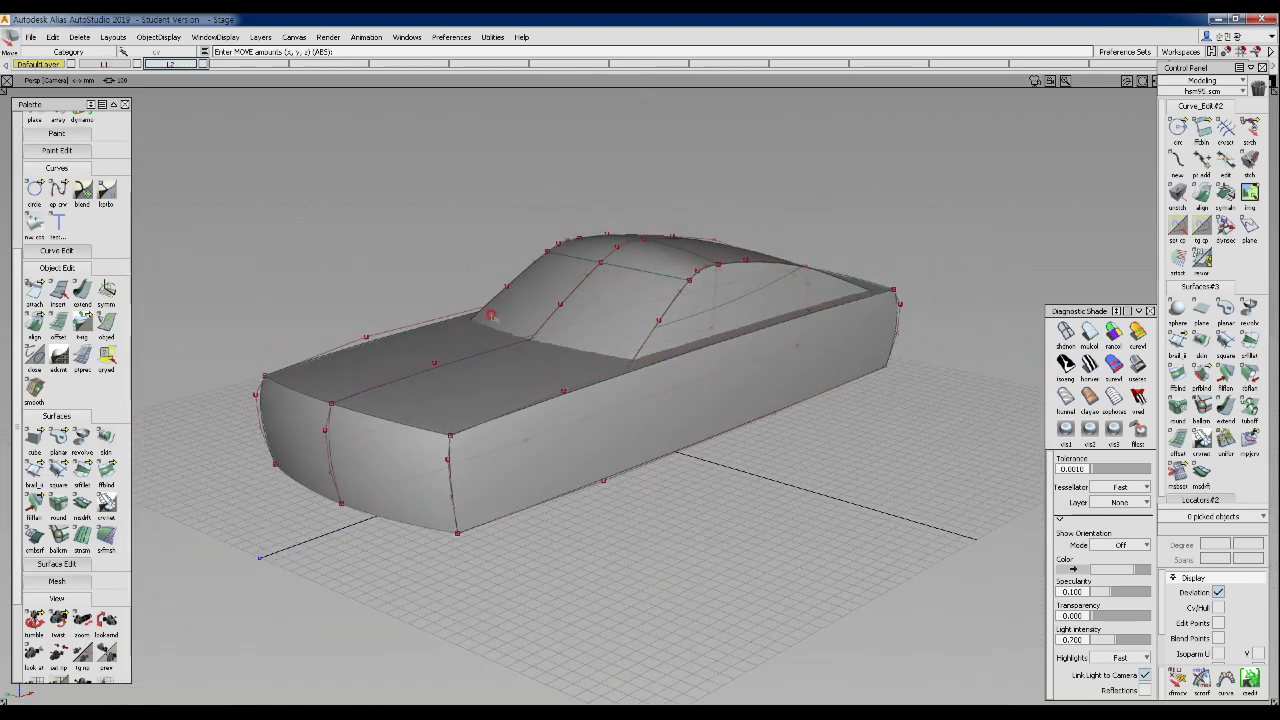
# - Start saving the scene and open the folder Youtube_Modeling > Alias_Basics > 3week on drive E as its location
pyautogui.click(31, 37)
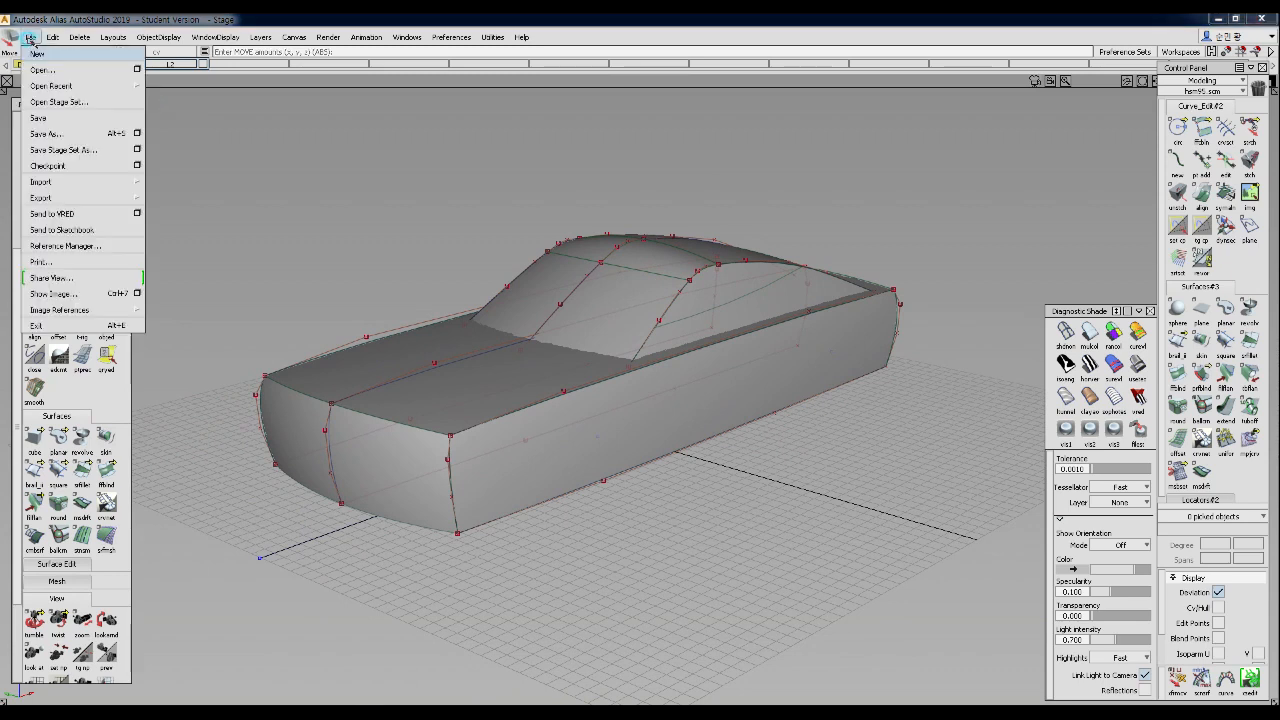
pyautogui.click(40, 118)
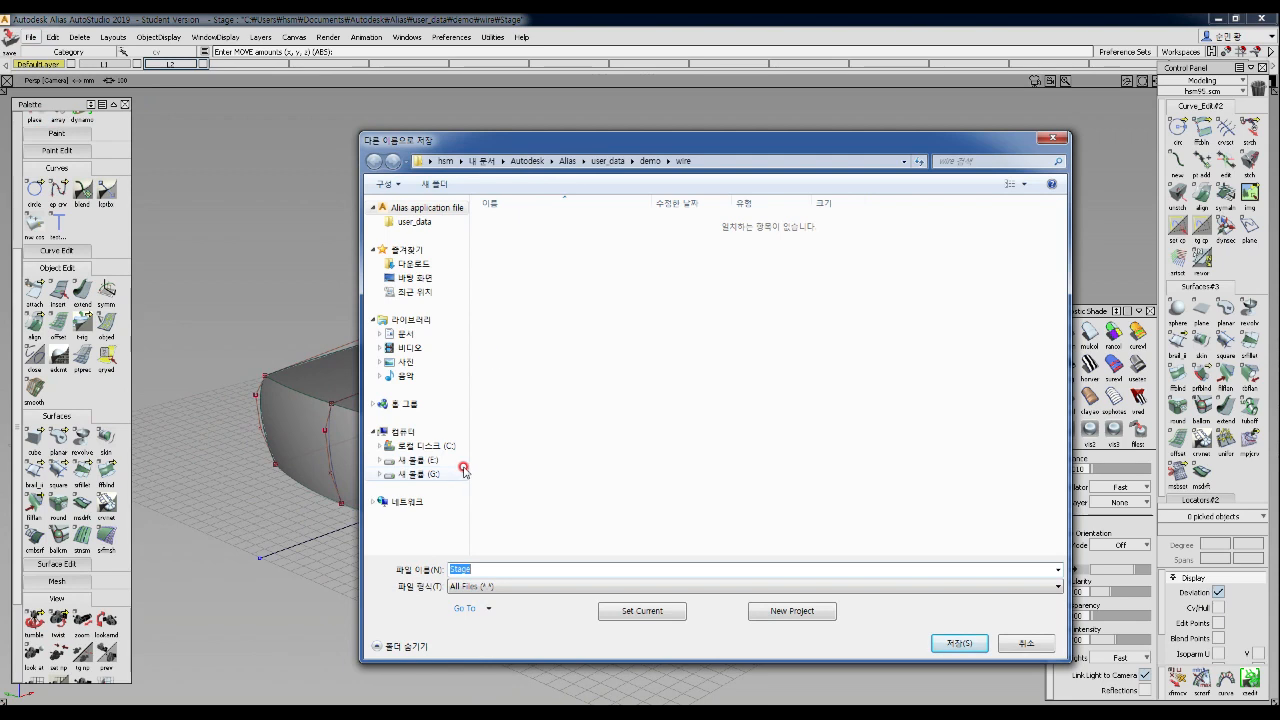
pyautogui.click(439, 462)
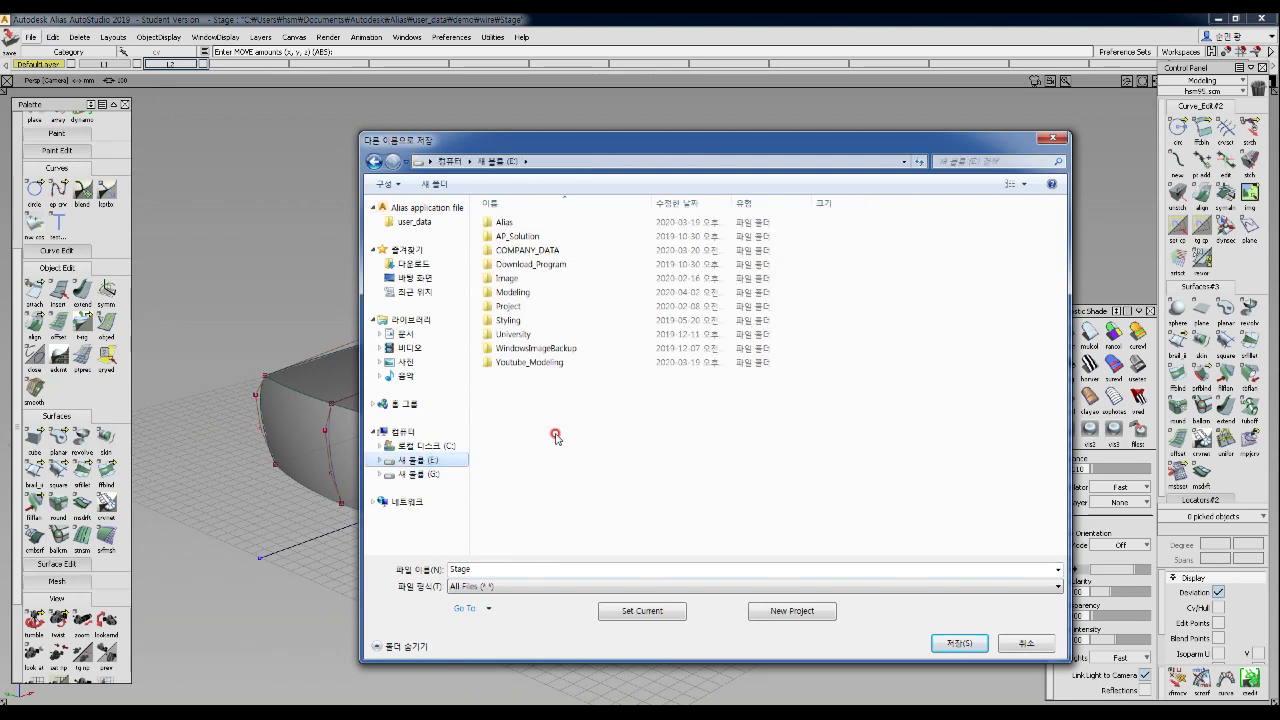
pyautogui.click(515, 362)
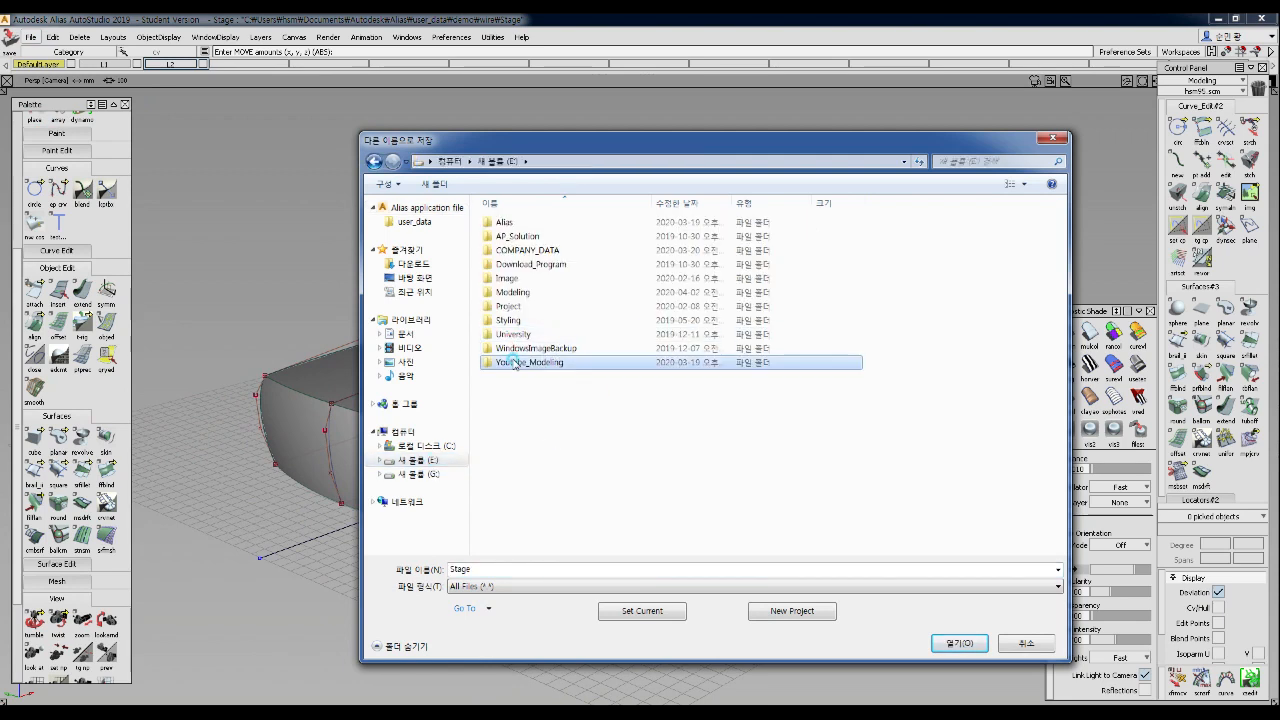
pyautogui.doubleClick(515, 362)
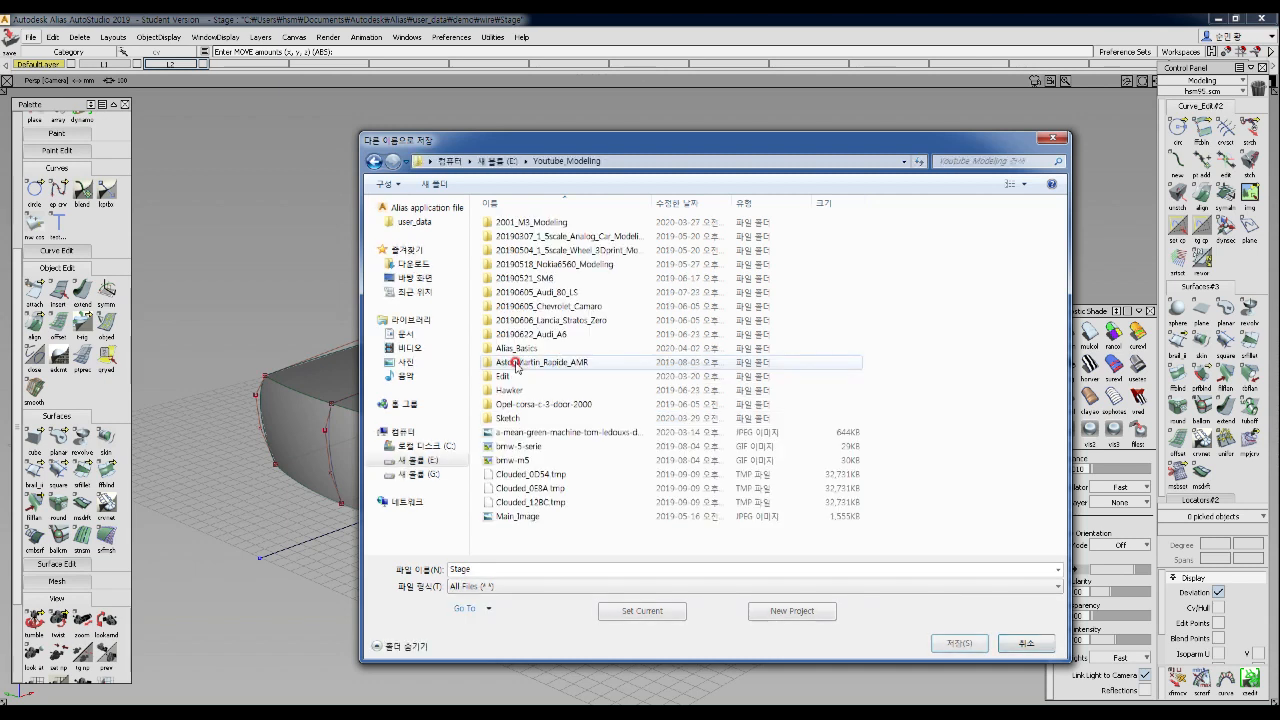
pyautogui.doubleClick(517, 348)
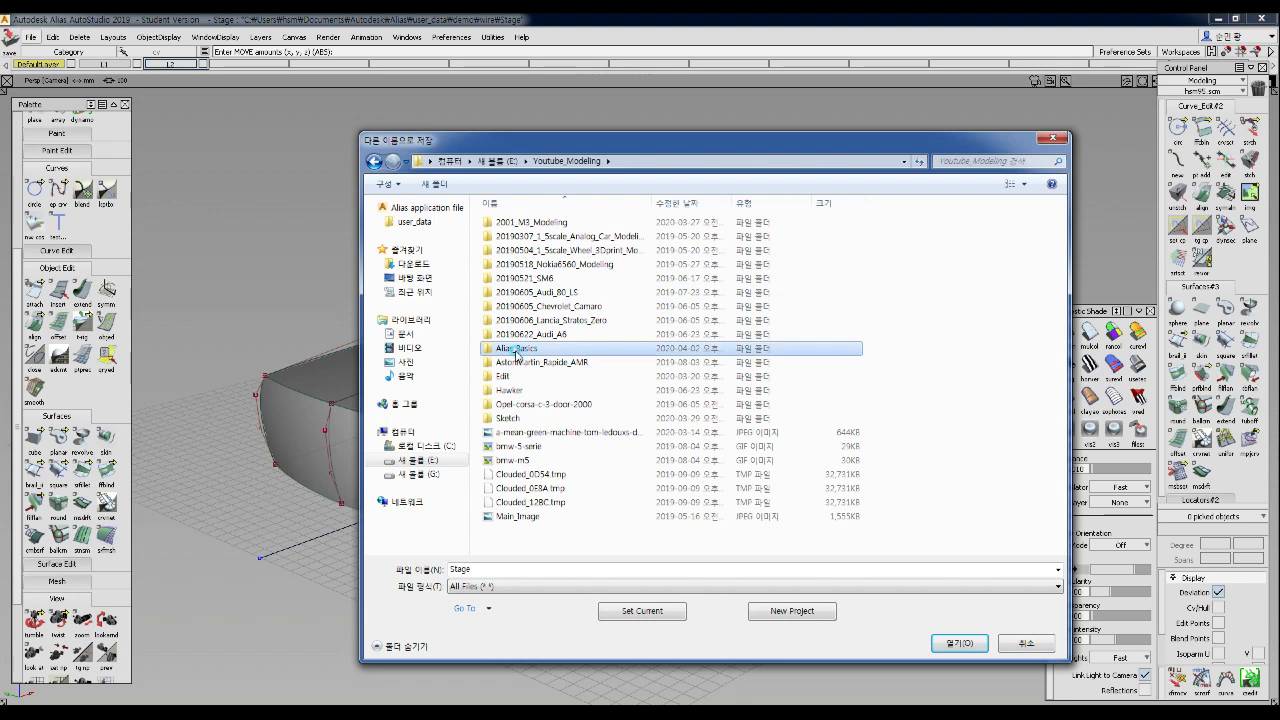
pyautogui.doubleClick(654, 250)
# - Save the file with a name made of 20200402_000000, the author's name and aliasbasice_3week
pyautogui.doubleClick(500, 567)
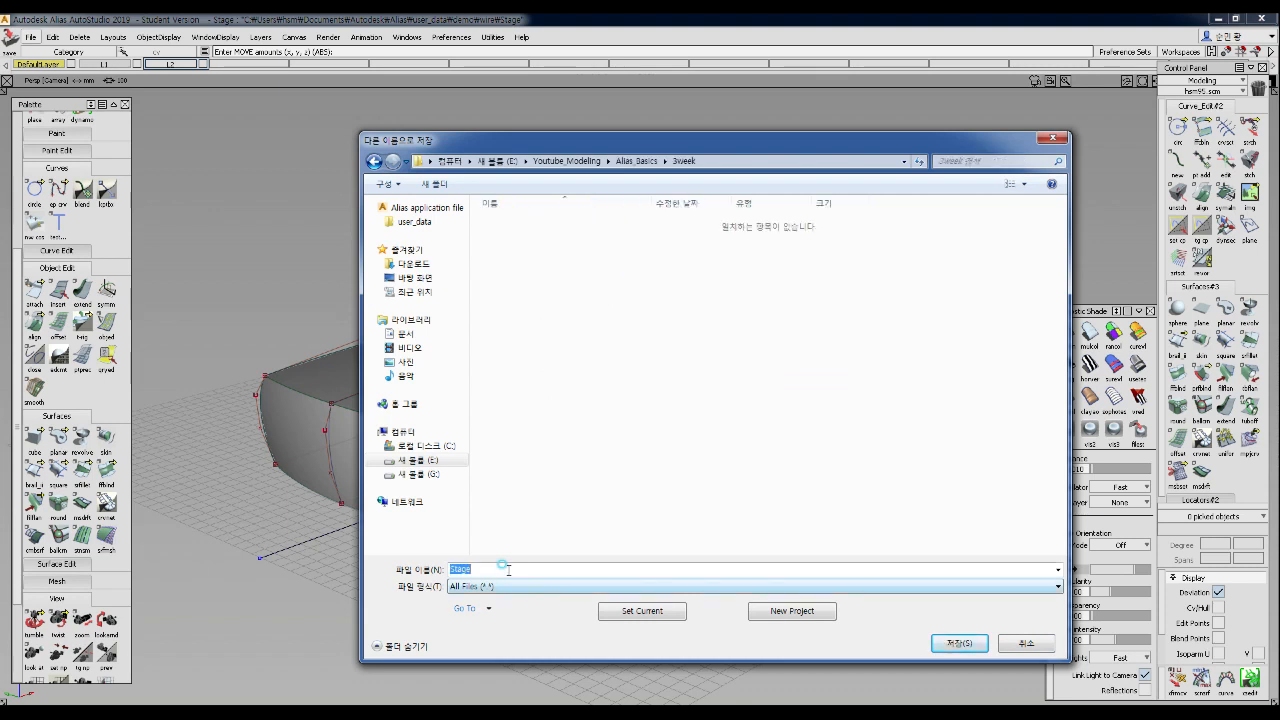
pyautogui.write('20200402')
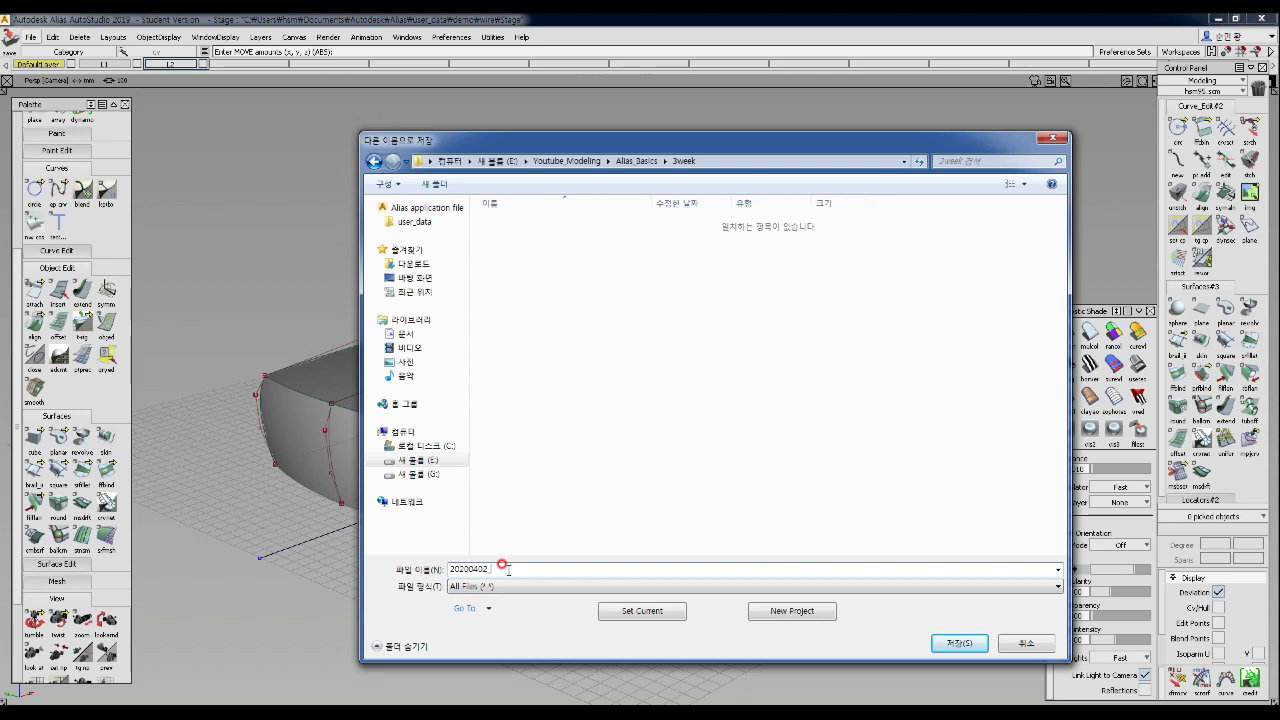
pyautogui.write('_000000_Hwangsoonmin_al')
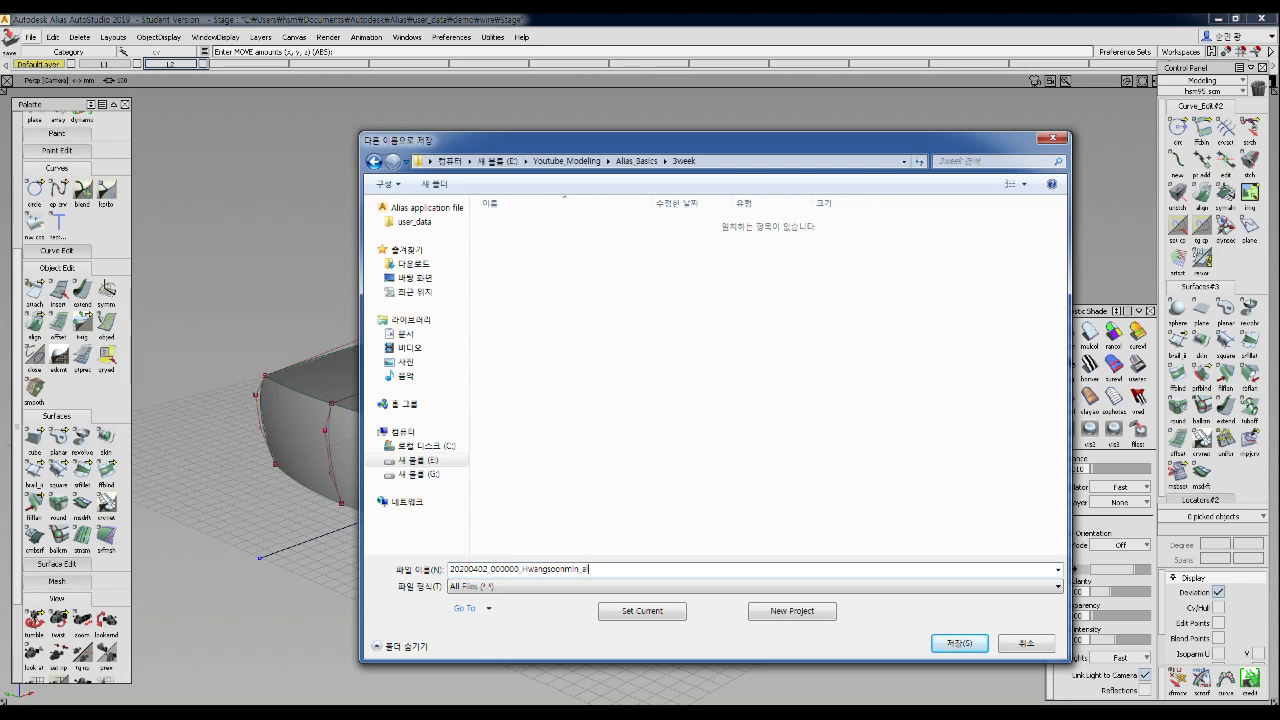
pyautogui.write('siasbasi')
pyautogui.press('BackSpace')
pyautogui.press('BackSpace')
pyautogui.press('BackSpace')
pyautogui.press('BackSpace')
pyautogui.write('basice')
pyautogui.write('_3wee')
pyautogui.click(945, 642)
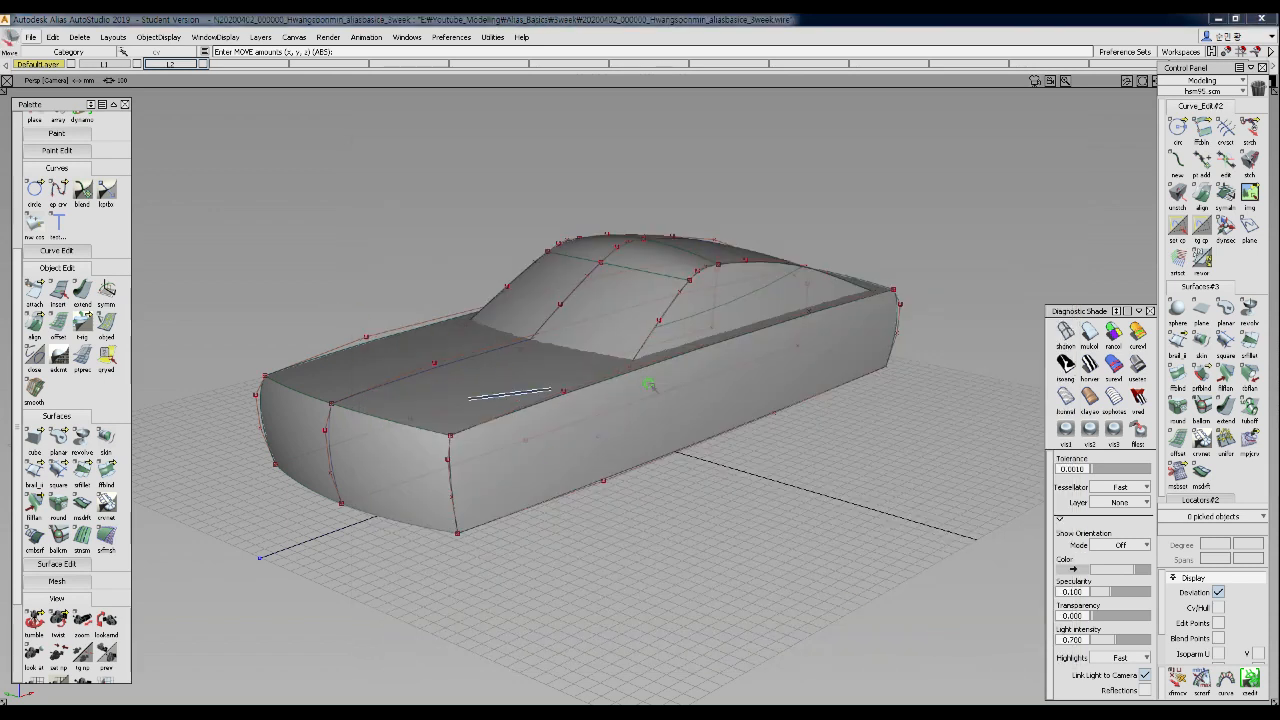
# - Select all the body's curves and surfaces in the side view and delete them with their construction history
pyautogui.press('F10')
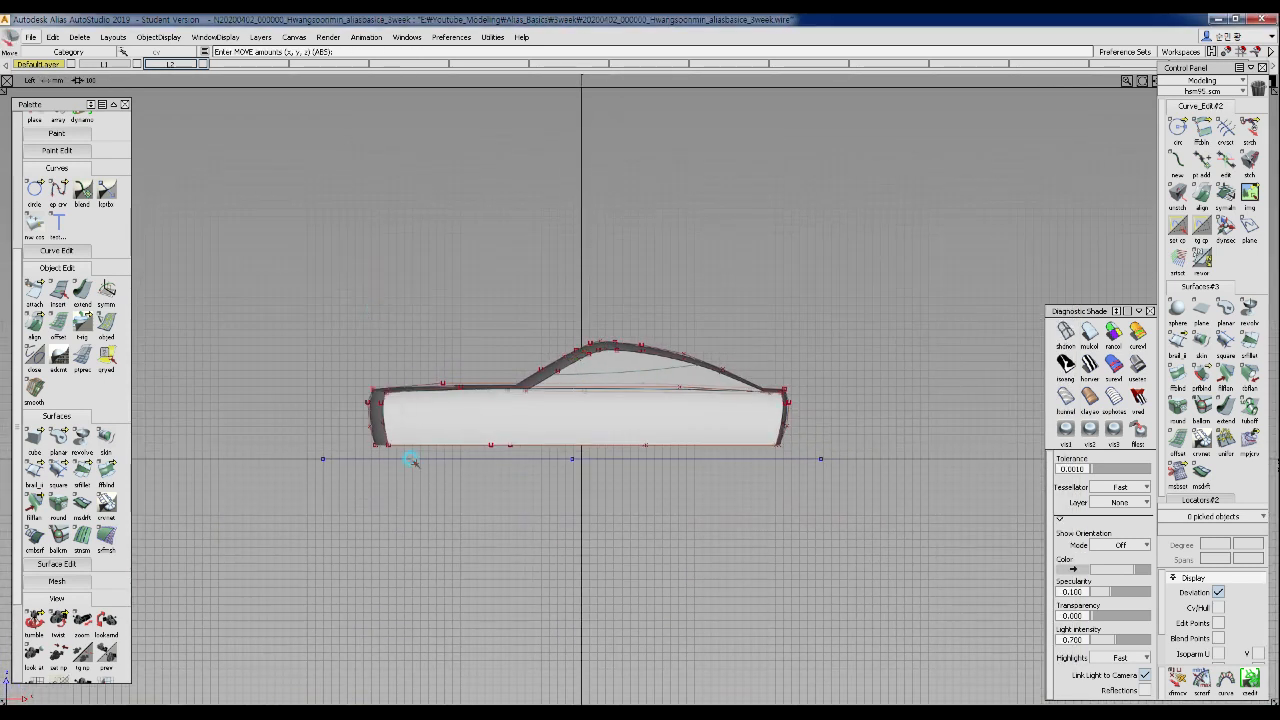
pyautogui.keyDown('ctrl'); pyautogui.keyDown('shift'); pyautogui.click(331, 233); pyautogui.keyUp('shift'); pyautogui.keyUp('ctrl')
pyautogui.click(331, 290)
pyautogui.moveTo(246, 251); pyautogui.dragTo(923, 589)
pyautogui.press('Delete')
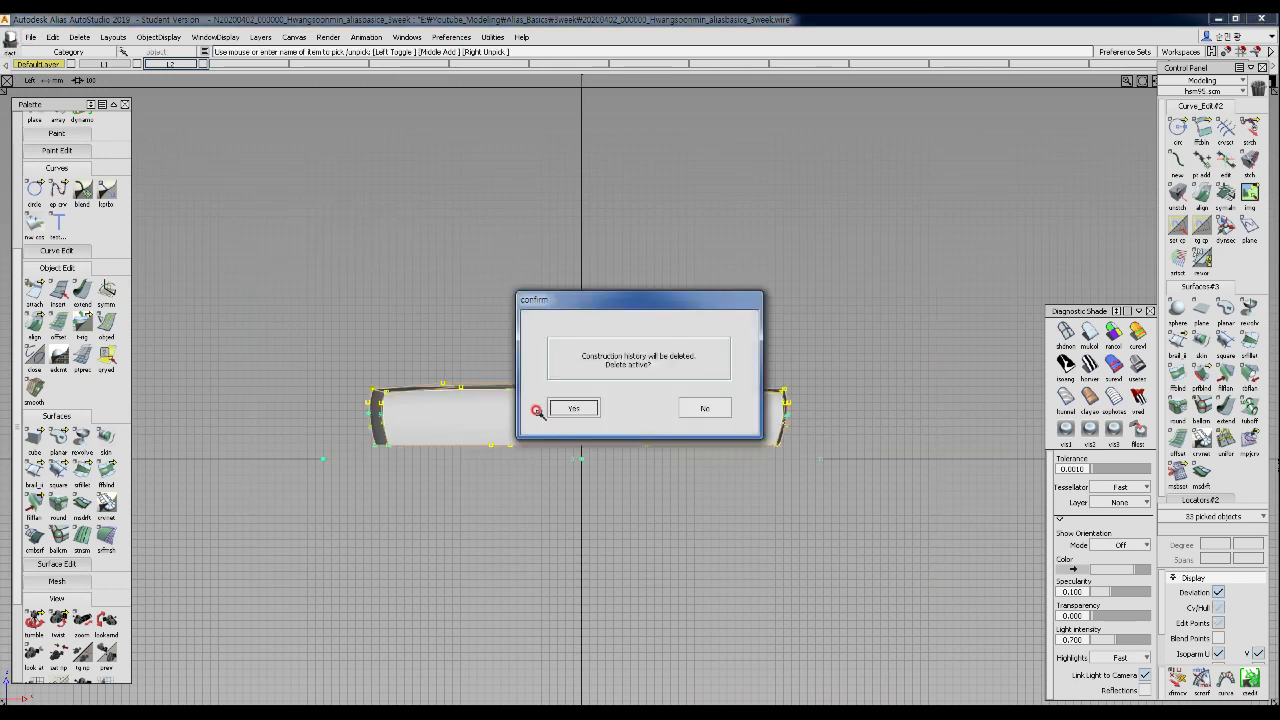
pyautogui.click(572, 408)
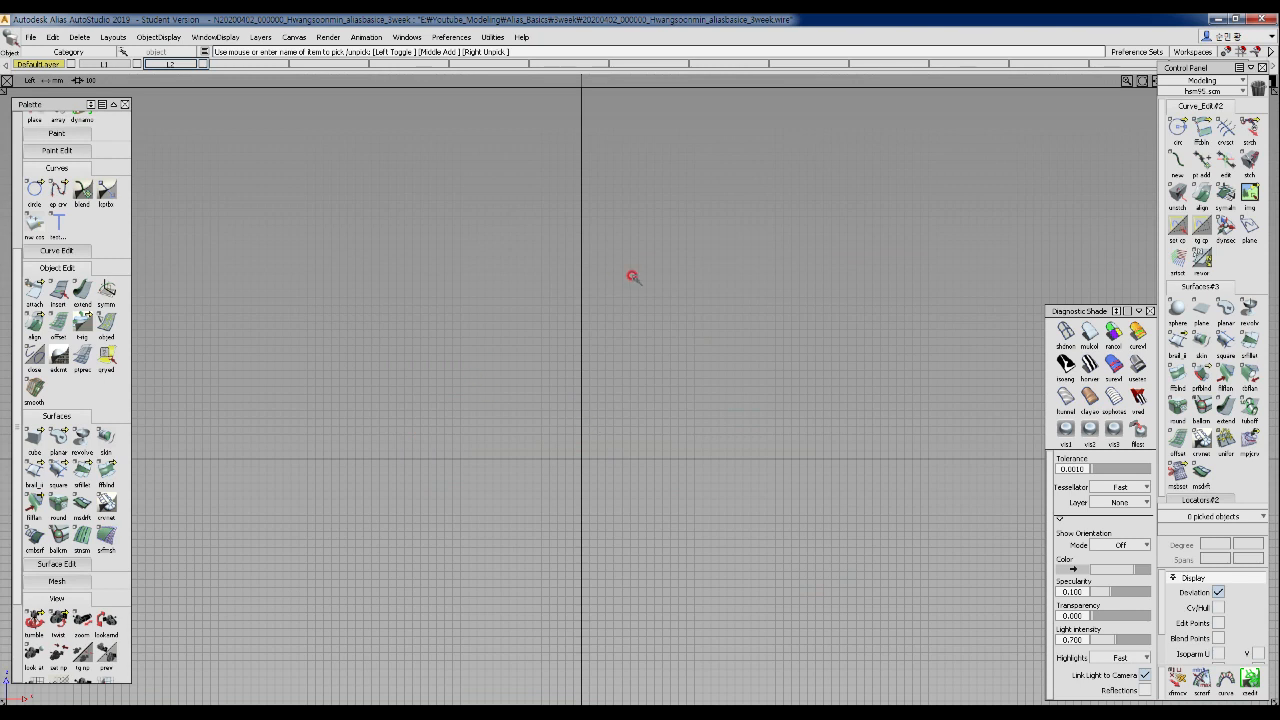
# - Draw a long degree 3 curve in the side view across the centre axis, sloping gently down toward the rear
pyautogui.keyDown('ctrl'); pyautogui.keyDown('shift'); pyautogui.click(430, 354); pyautogui.keyUp('shift'); pyautogui.keyUp('ctrl')
pyautogui.click(398, 365)
pyautogui.click(291, 349)
pyautogui.moveTo(663, 397); pyautogui.dragTo(948, 388)
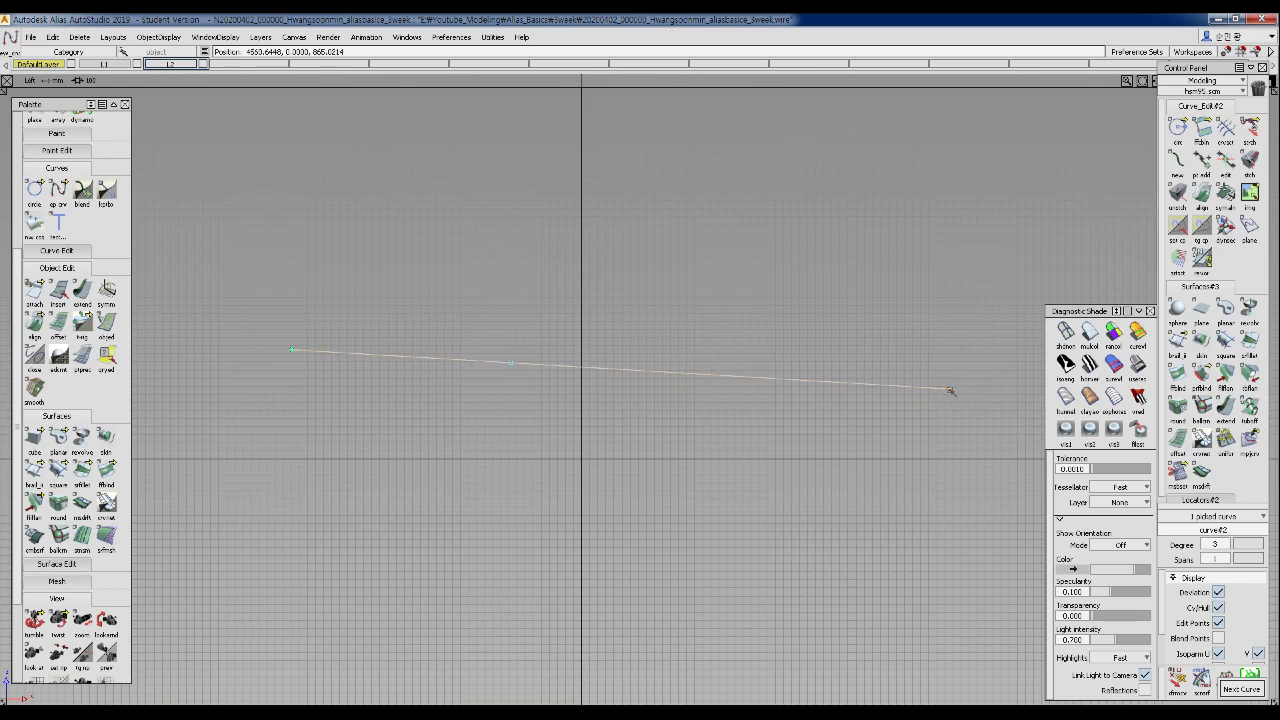
pyautogui.click(340, 334)
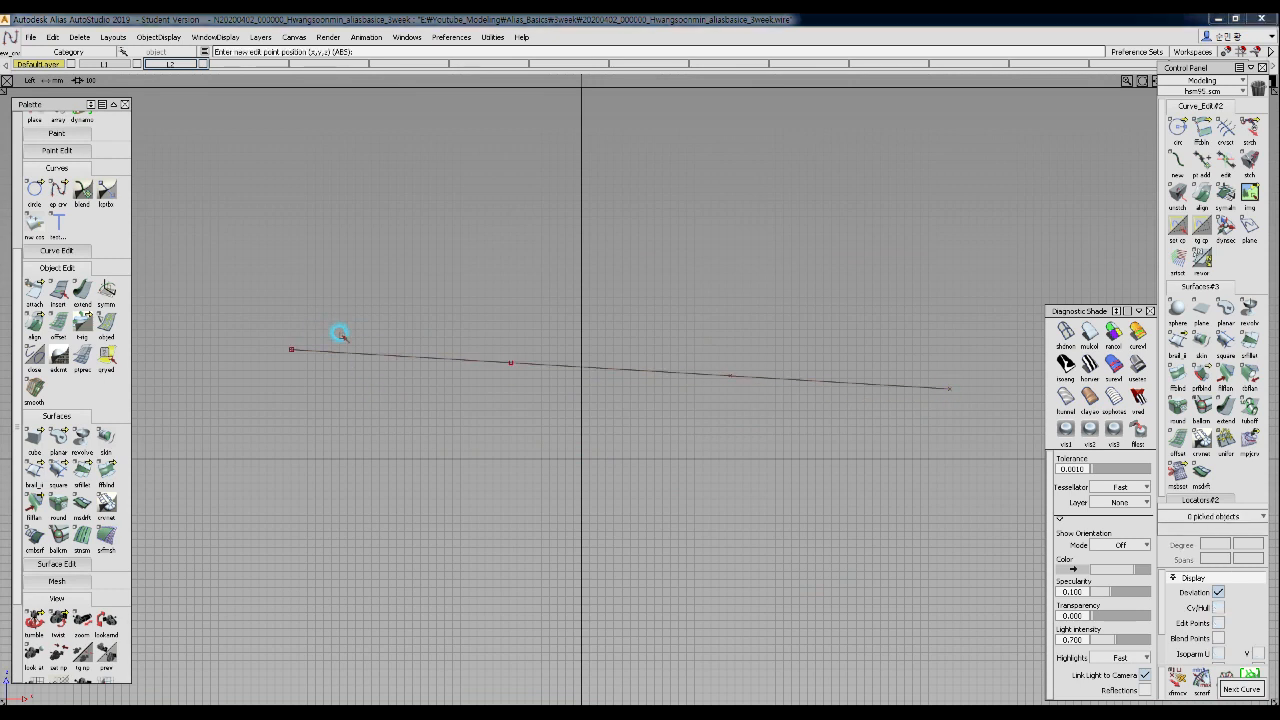
# - Draw a short degree 3 curve from the long curve's front end, slanting down and rearward
pyautogui.keyDown('ctrl'); pyautogui.keyDown('shift'); pyautogui.click(441, 316); pyautogui.keyUp('shift'); pyautogui.keyUp('ctrl')
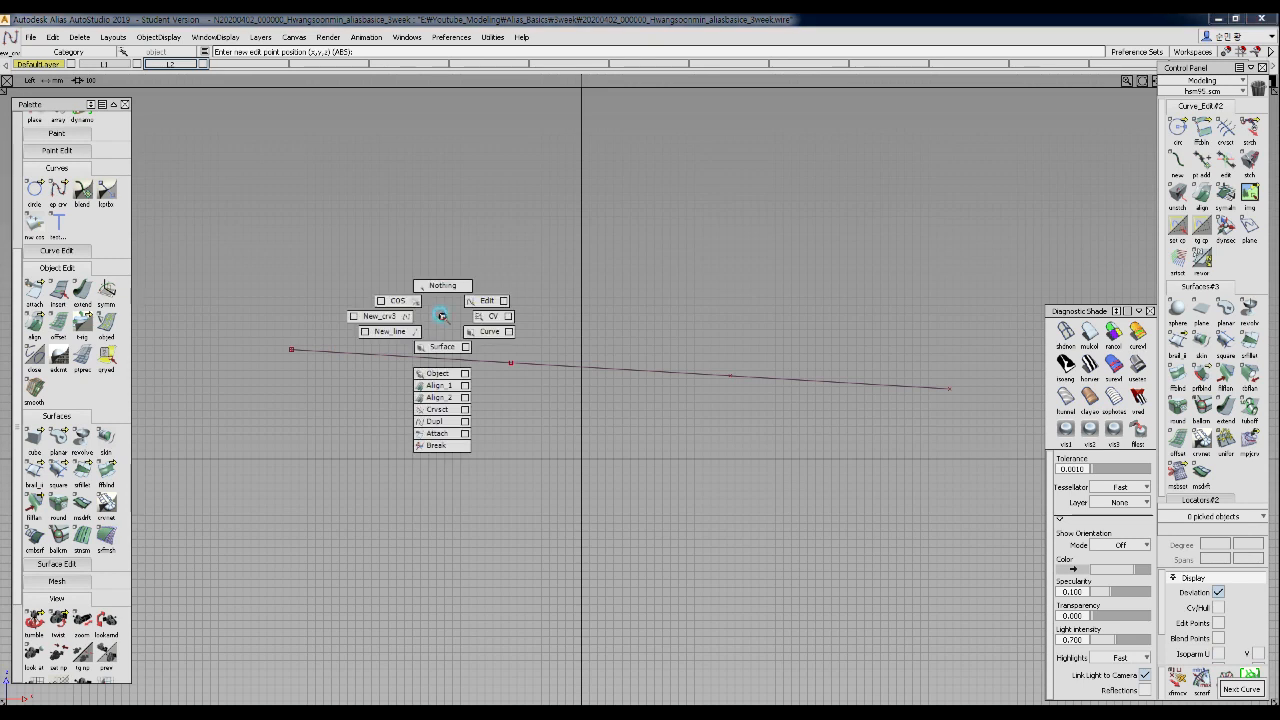
pyautogui.keyDown('ctrl'); pyautogui.keyDown('shift'); pyautogui.click(399, 315); pyautogui.keyUp('shift'); pyautogui.keyUp('ctrl')
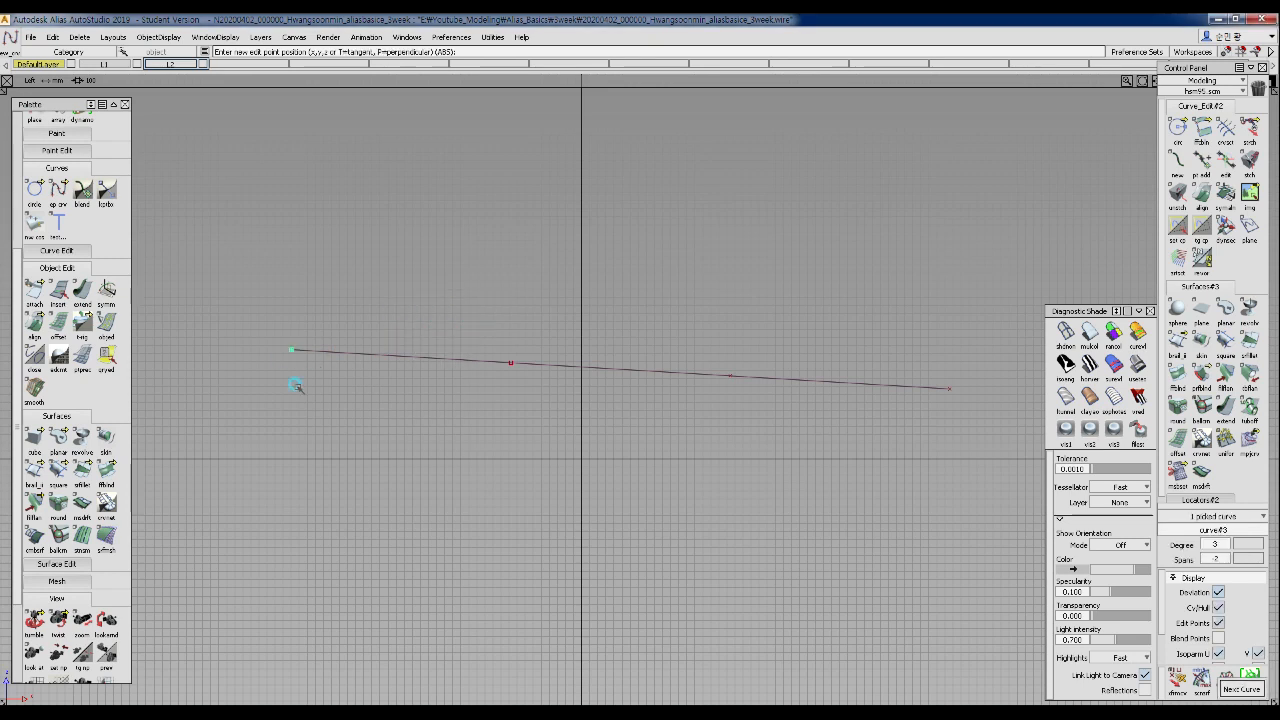
pyautogui.click(362, 438)
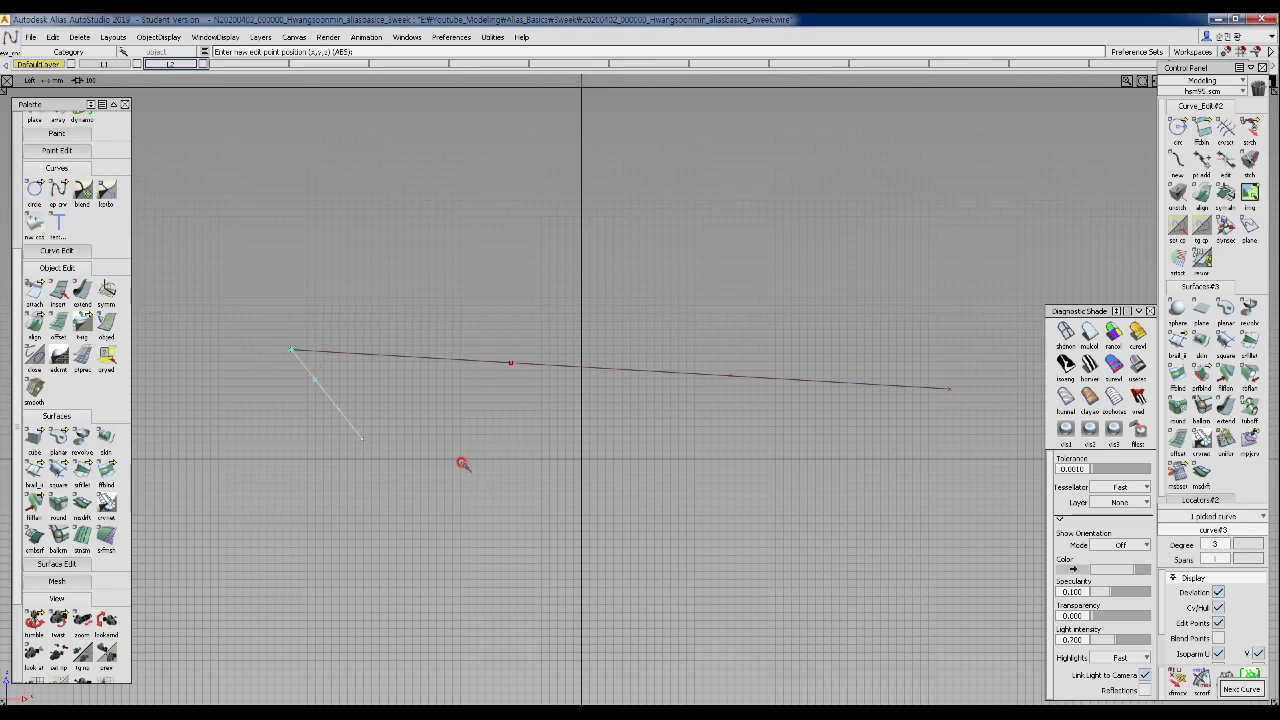
# - Draw a horizontal bottom curve near the ground axis and a short rear curve joining its rear end to the long upper curve
pyautogui.keyDown('ctrl'); pyautogui.keyDown('shift'); pyautogui.moveTo(437, 495); pyautogui.dragTo(450, 461); pyautogui.keyUp('shift'); pyautogui.keyUp('ctrl')
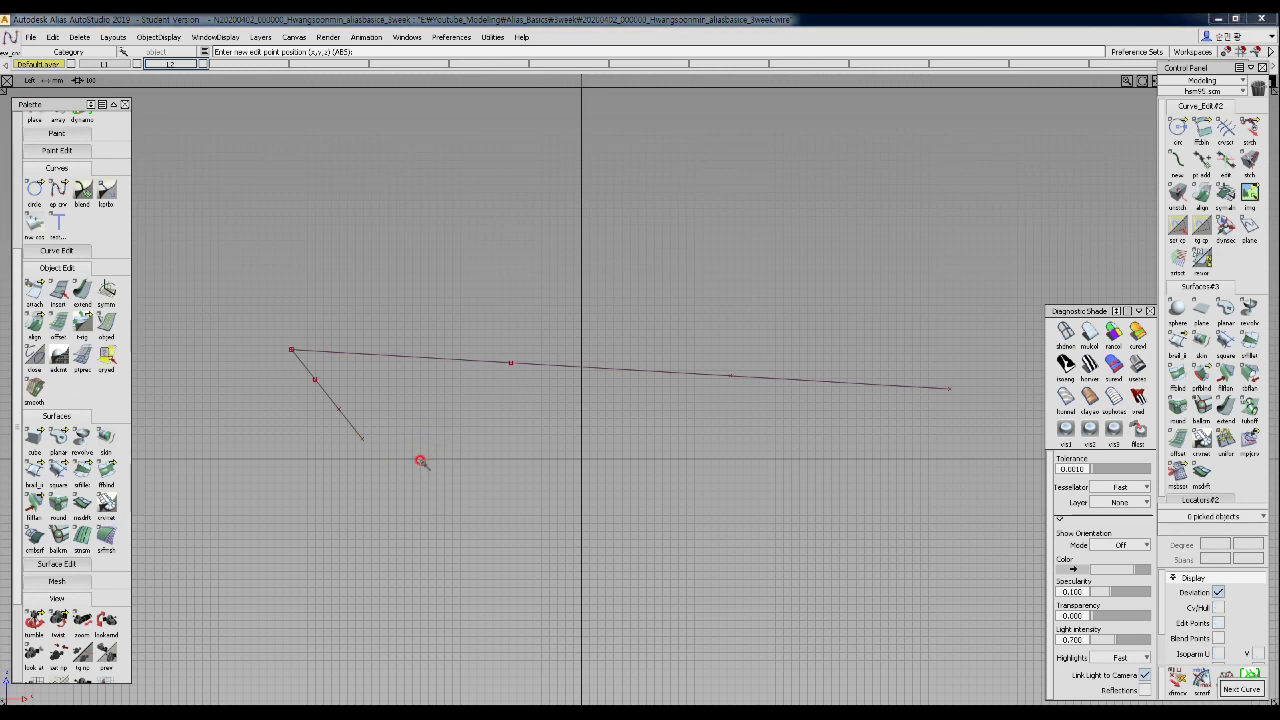
pyautogui.click(412, 461)
pyautogui.moveTo(903, 474); pyautogui.dragTo(916, 461)
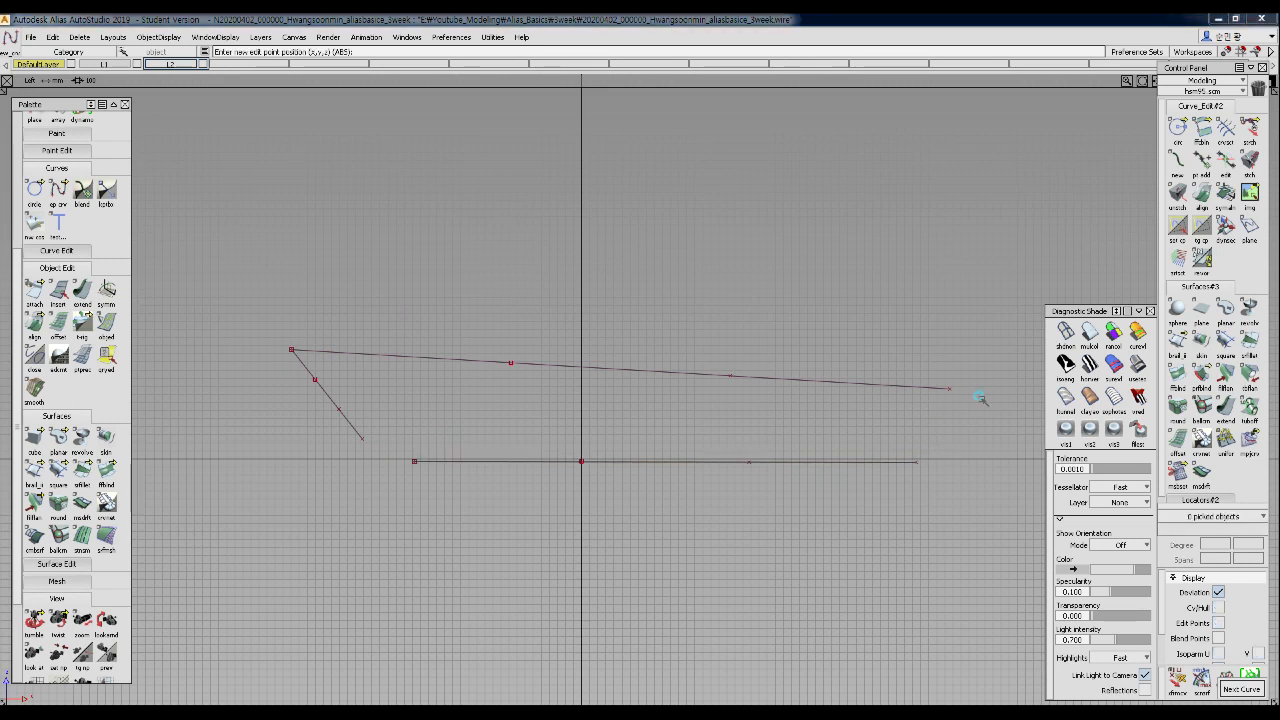
pyautogui.click(948, 390)
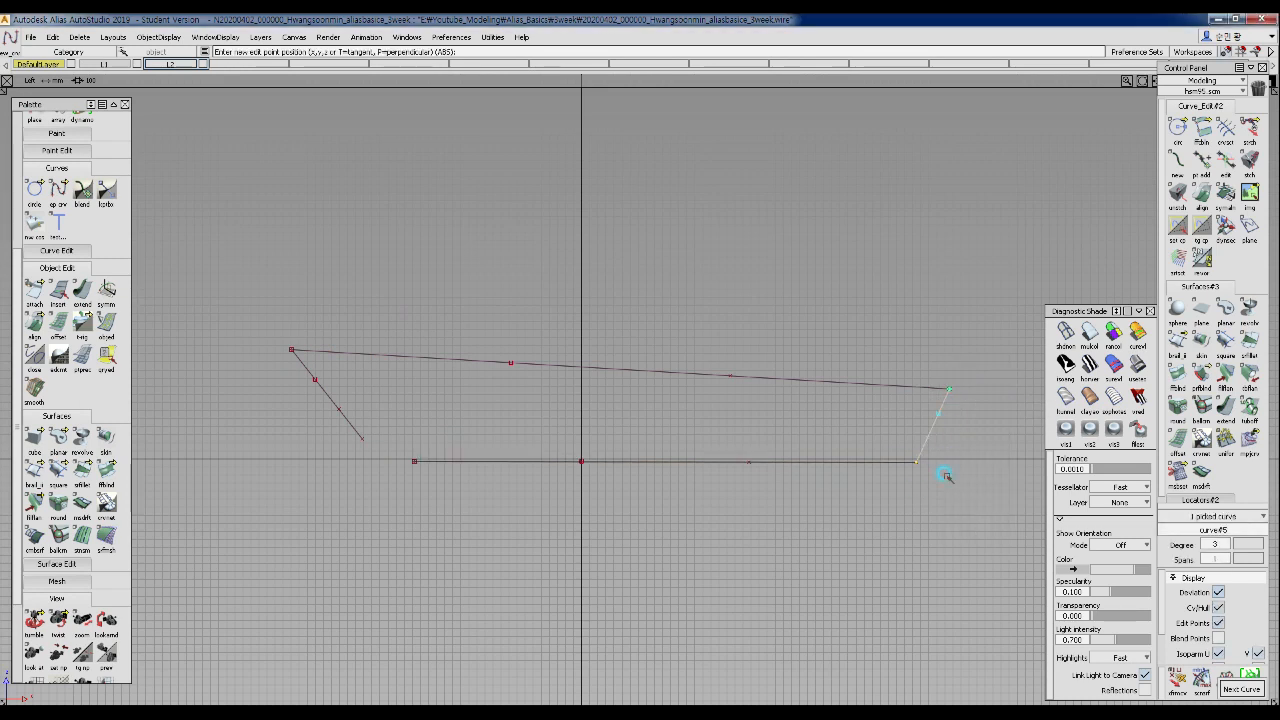
# - Draw a short degree 3 curve joining the lower end of the front curve to the bottom curve's front end
pyautogui.keyDown('ctrl'); pyautogui.keyDown('shift'); pyautogui.moveTo(359, 480); pyautogui.dragTo(360, 474); pyautogui.keyUp('shift'); pyautogui.keyUp('ctrl')
pyautogui.keyDown('ctrl'); pyautogui.keyDown('shift'); pyautogui.moveTo(314, 532); pyautogui.dragTo(307, 440); pyautogui.keyUp('shift'); pyautogui.keyUp('ctrl')
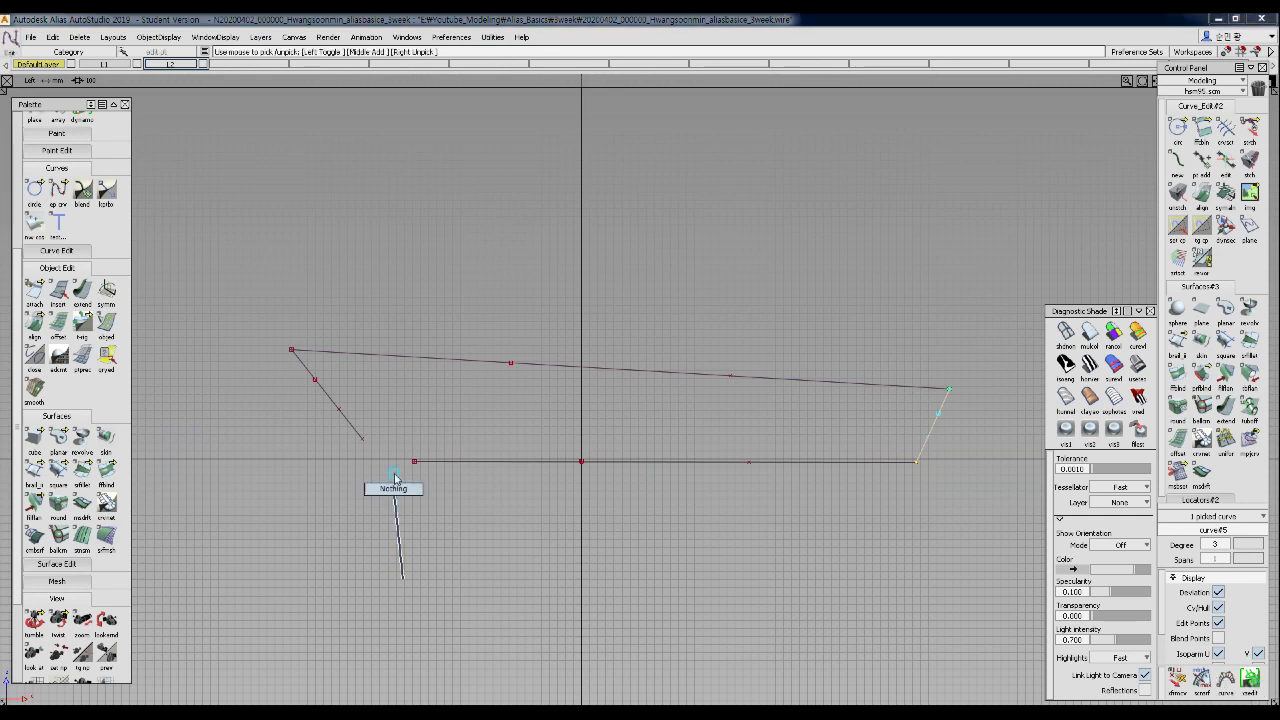
pyautogui.keyDown('ctrl'); pyautogui.keyDown('shift'); pyautogui.moveTo(370, 478); pyautogui.dragTo(335, 472, button='middle'); pyautogui.keyUp('shift'); pyautogui.keyUp('ctrl')
pyautogui.keyDown('ctrl'); pyautogui.click(357, 449); pyautogui.keyUp('ctrl')
pyautogui.keyDown('ctrl'); pyautogui.click(411, 489); pyautogui.keyUp('ctrl')
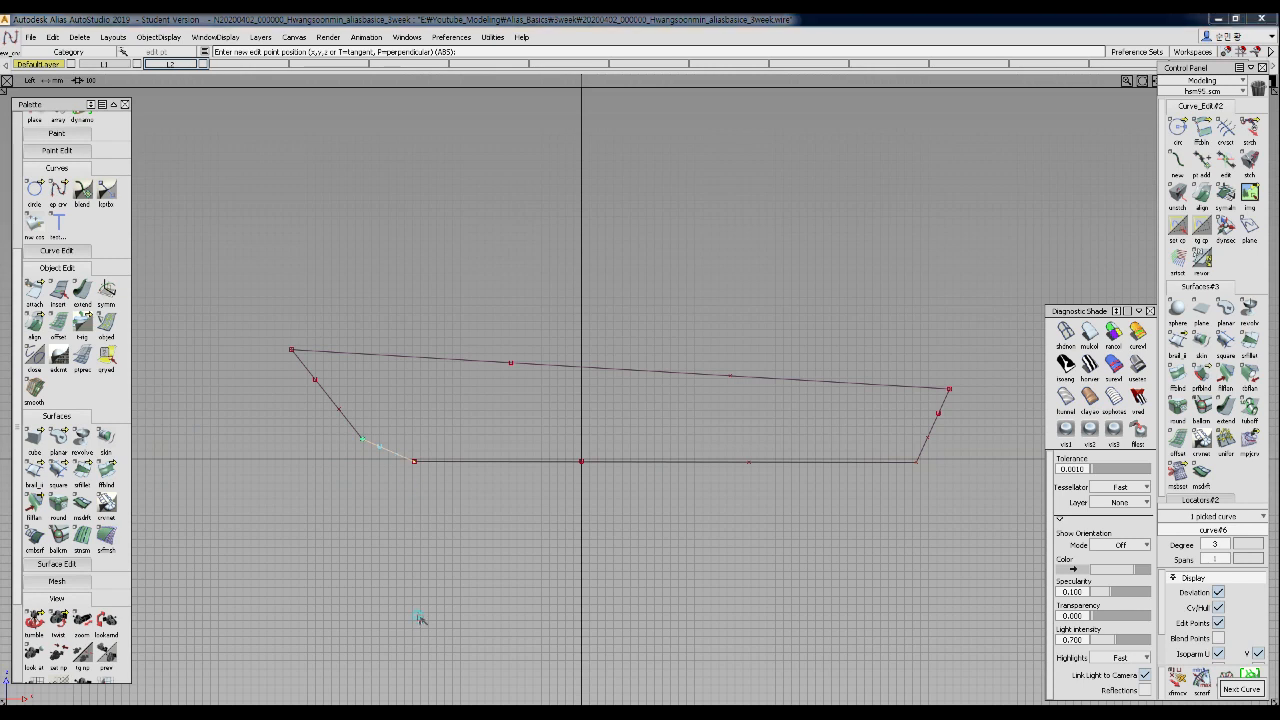
pyautogui.keyDown('ctrl'); pyautogui.keyDown('shift'); pyautogui.moveTo(417, 625); pyautogui.dragTo(445, 512); pyautogui.keyUp('shift'); pyautogui.keyUp('ctrl')
# - Align the short corner curve to the slanted front curve at one end and to the bottom curve at the other
pyautogui.keyDown('alt'); pyautogui.keyDown('shift'); pyautogui.moveTo(445, 511); pyautogui.dragTo(351, 423, button='right'); pyautogui.keyUp('shift'); pyautogui.keyUp('alt')
pyautogui.keyDown('alt'); pyautogui.keyDown('shift'); pyautogui.moveTo(351, 423); pyautogui.dragTo(544, 418, button='middle'); pyautogui.keyUp('shift'); pyautogui.keyUp('alt')
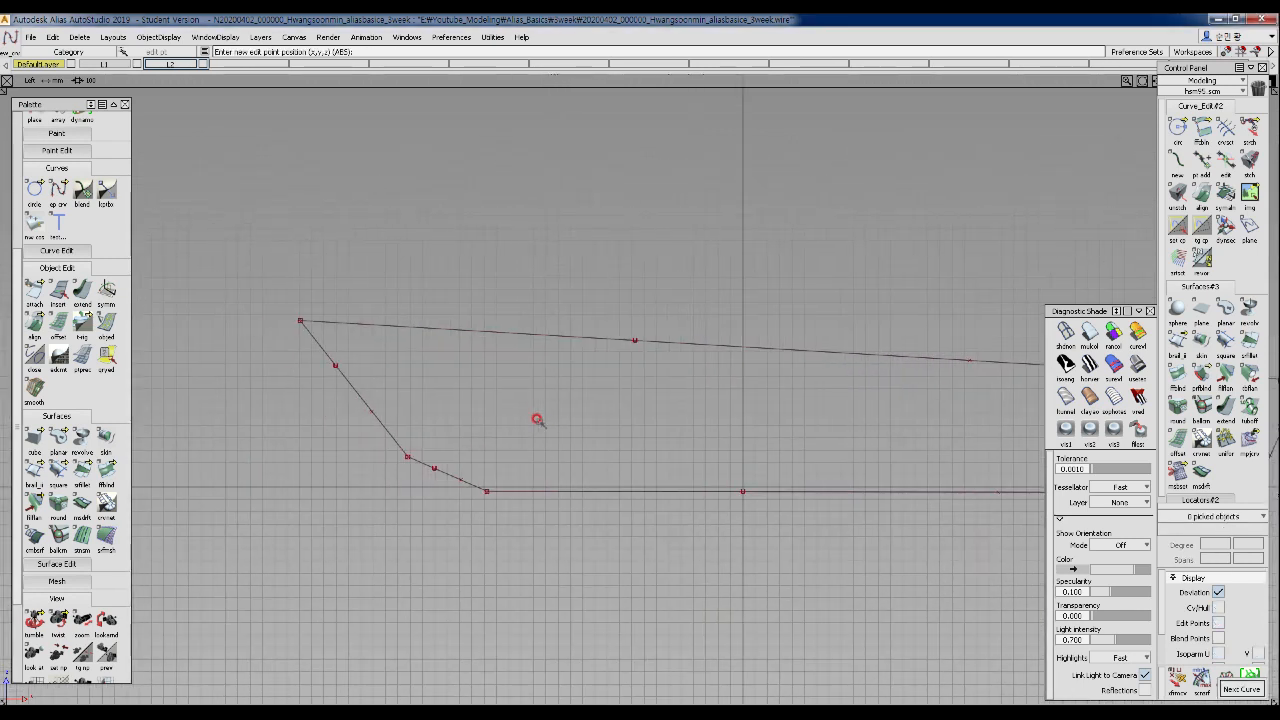
pyautogui.keyDown('ctrl'); pyautogui.keyDown('shift'); pyautogui.moveTo(422, 426); pyautogui.dragTo(422, 426); pyautogui.keyUp('shift'); pyautogui.keyUp('ctrl')
pyautogui.keyDown('ctrl'); pyautogui.keyDown('shift'); pyautogui.moveTo(422, 489); pyautogui.dragTo(422, 496); pyautogui.keyUp('shift'); pyautogui.keyUp('ctrl')
pyautogui.click(410, 458)
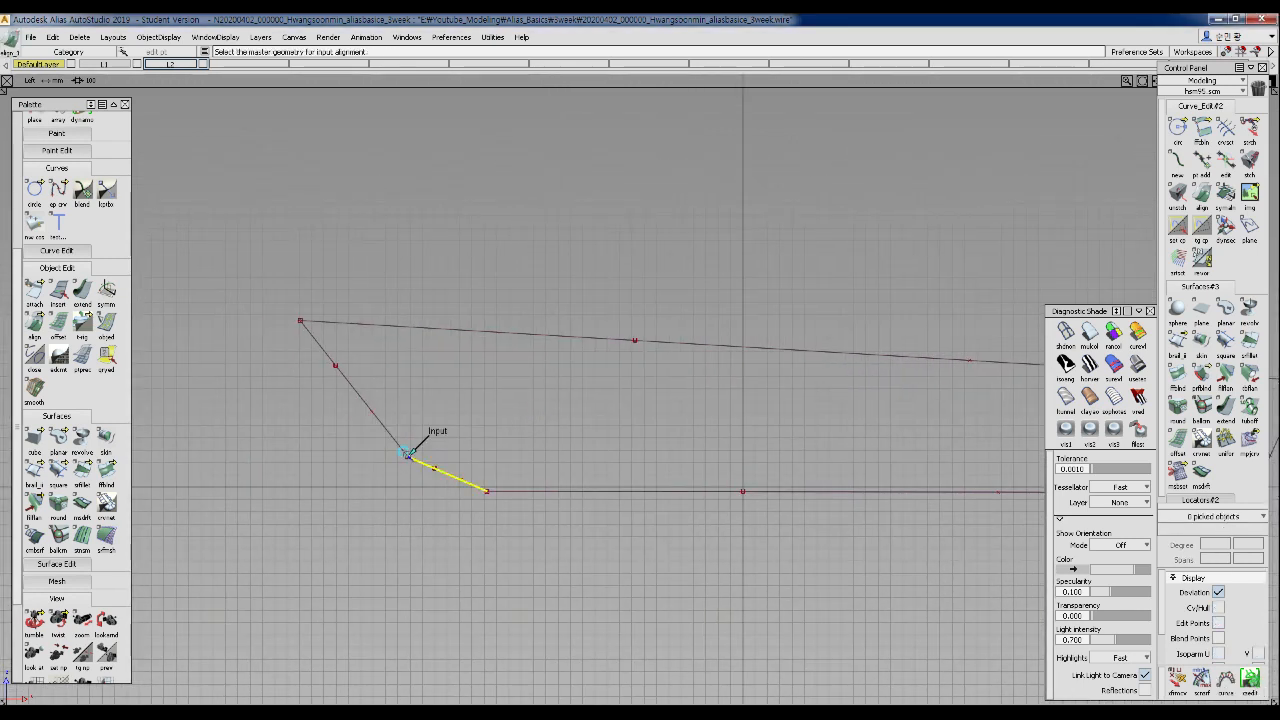
pyautogui.click(401, 448)
pyautogui.click(474, 484)
pyautogui.click(500, 490)
# - Move the middle CVs of the corner curve and of the slanted front curve to round the front profile
pyautogui.keyDown('ctrl'); pyautogui.keyDown('shift'); pyautogui.moveTo(484, 534); pyautogui.dragTo(463, 510); pyautogui.keyUp('shift'); pyautogui.keyUp('ctrl')
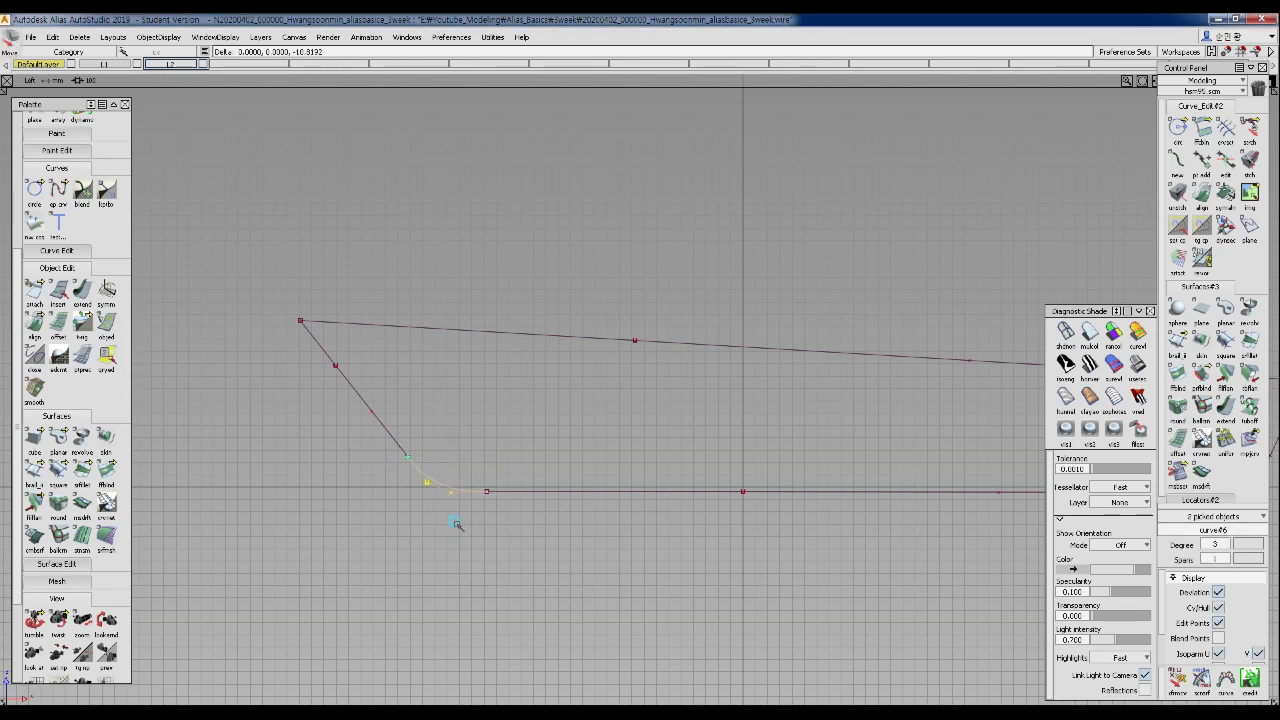
pyautogui.keyDown('ctrl'); pyautogui.keyDown('shift'); pyautogui.moveTo(437, 553); pyautogui.dragTo(398, 434); pyautogui.keyUp('shift'); pyautogui.keyUp('ctrl')
pyautogui.moveTo(309, 351); pyautogui.dragTo(429, 401)
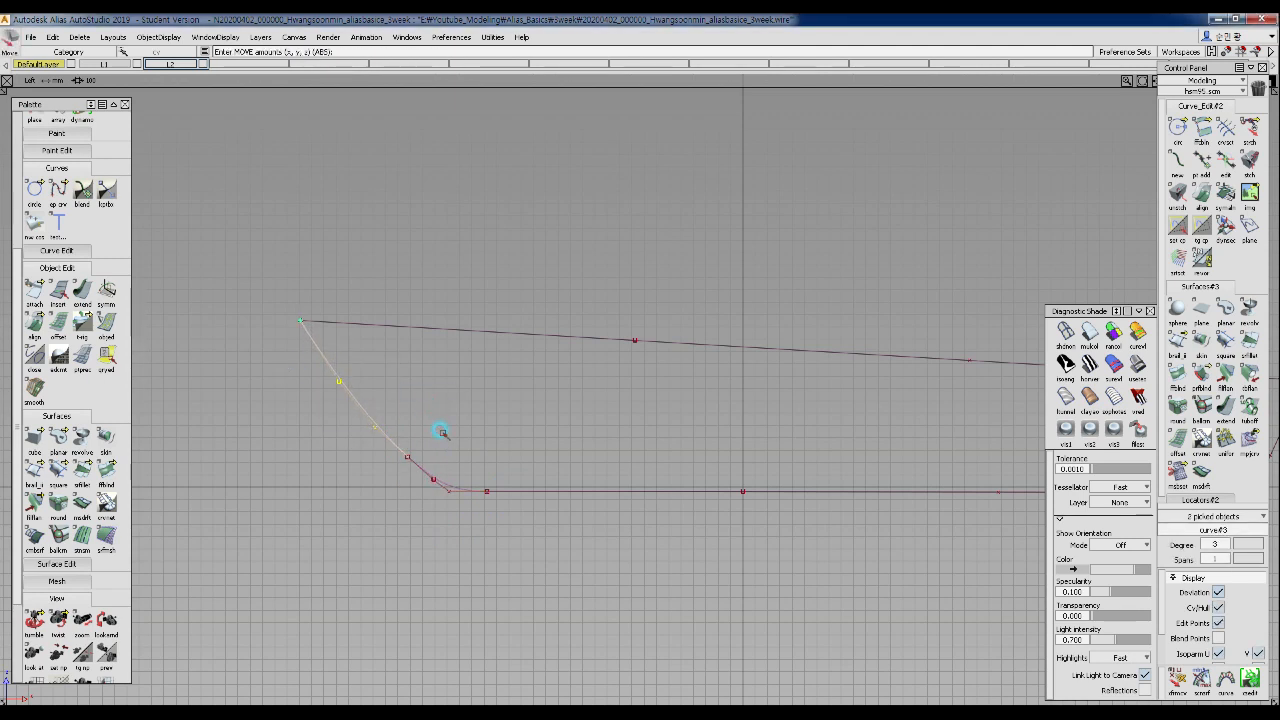
pyautogui.keyDown('ctrl'); pyautogui.keyDown('shift'); pyautogui.moveTo(452, 475); pyautogui.dragTo(489, 486); pyautogui.keyUp('shift'); pyautogui.keyUp('ctrl')
# - Lower the bottom curve's two middle CVs slightly and scale them apart to spread them along the curve
pyautogui.keyDown('alt'); pyautogui.keyDown('shift'); pyautogui.moveTo(654, 466); pyautogui.dragTo(644, 470, button='right'); pyautogui.keyUp('shift'); pyautogui.keyUp('alt')
pyautogui.keyDown('alt'); pyautogui.keyDown('shift'); pyautogui.moveTo(644, 470); pyautogui.dragTo(420, 434, button='middle'); pyautogui.keyUp('shift'); pyautogui.keyUp('alt')
pyautogui.keyDown('ctrl'); pyautogui.keyDown('shift'); pyautogui.moveTo(432, 431); pyautogui.dragTo(541, 434); pyautogui.keyUp('shift'); pyautogui.keyUp('ctrl')
pyautogui.moveTo(421, 402); pyautogui.dragTo(795, 487)
pyautogui.keyDown('ctrl'); pyautogui.keyDown('shift'); pyautogui.moveTo(714, 514); pyautogui.dragTo(733, 480); pyautogui.keyUp('shift'); pyautogui.keyUp('ctrl')
pyautogui.moveTo(698, 473); pyautogui.dragTo(697, 479, button='right')
pyautogui.keyDown('ctrl'); pyautogui.keyDown('shift'); pyautogui.moveTo(694, 482); pyautogui.dragTo(664, 492); pyautogui.keyUp('shift'); pyautogui.keyUp('ctrl')
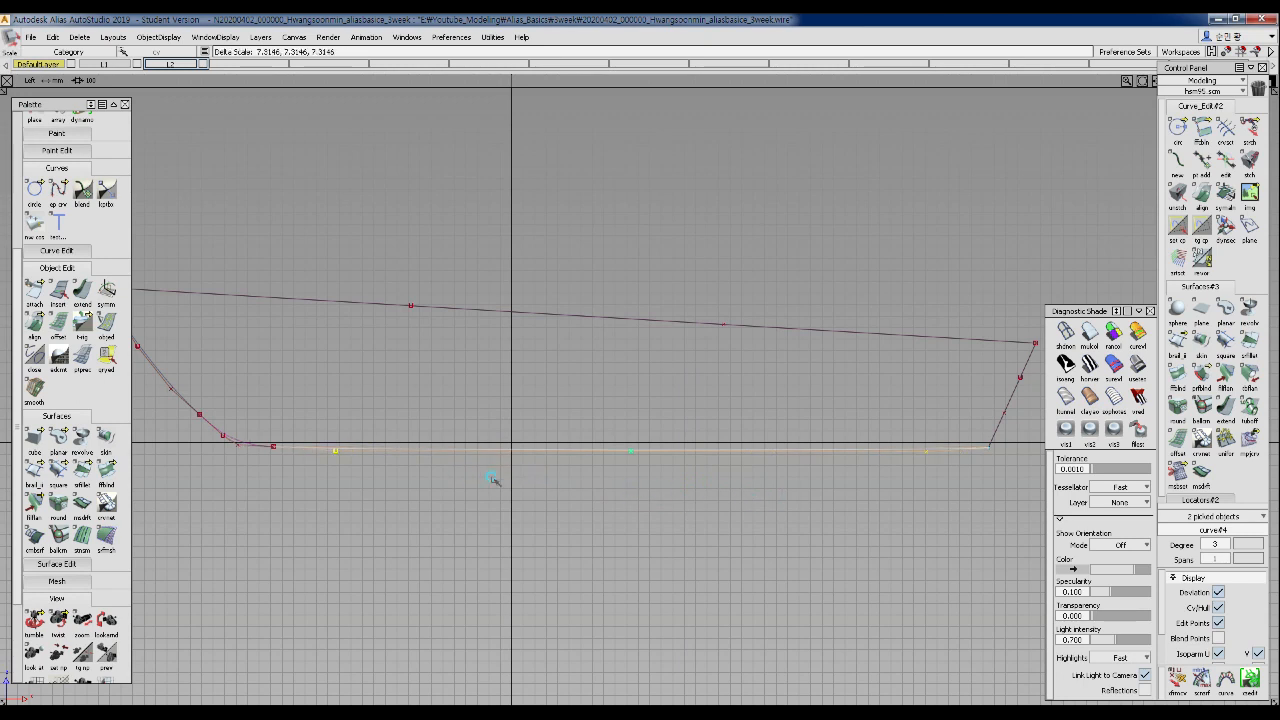
# - Adjust the height of the end CV shared by the corner curve and the bottom curve
pyautogui.keyDown('alt'); pyautogui.keyDown('shift'); pyautogui.moveTo(318, 430); pyautogui.dragTo(531, 431, button='middle'); pyautogui.keyUp('shift'); pyautogui.keyUp('alt')
pyautogui.keyDown('alt'); pyautogui.keyDown('shift'); pyautogui.moveTo(531, 431); pyautogui.dragTo(457, 423, button='right'); pyautogui.keyUp('shift'); pyautogui.keyUp('alt')
pyautogui.moveTo(380, 462)
pyautogui.keyDown('ctrl'); pyautogui.keyDown('shift'); pyautogui.mouseDown()
pyautogui.moveTo(412, 464)
pyautogui.moveTo(460, 511)
pyautogui.mouseUp(); pyautogui.keyUp('shift'); pyautogui.keyUp('ctrl')
pyautogui.keyDown('ctrl'); pyautogui.keyDown('shift'); pyautogui.moveTo(468, 535); pyautogui.dragTo(471, 497); pyautogui.keyUp('shift'); pyautogui.keyUp('ctrl')
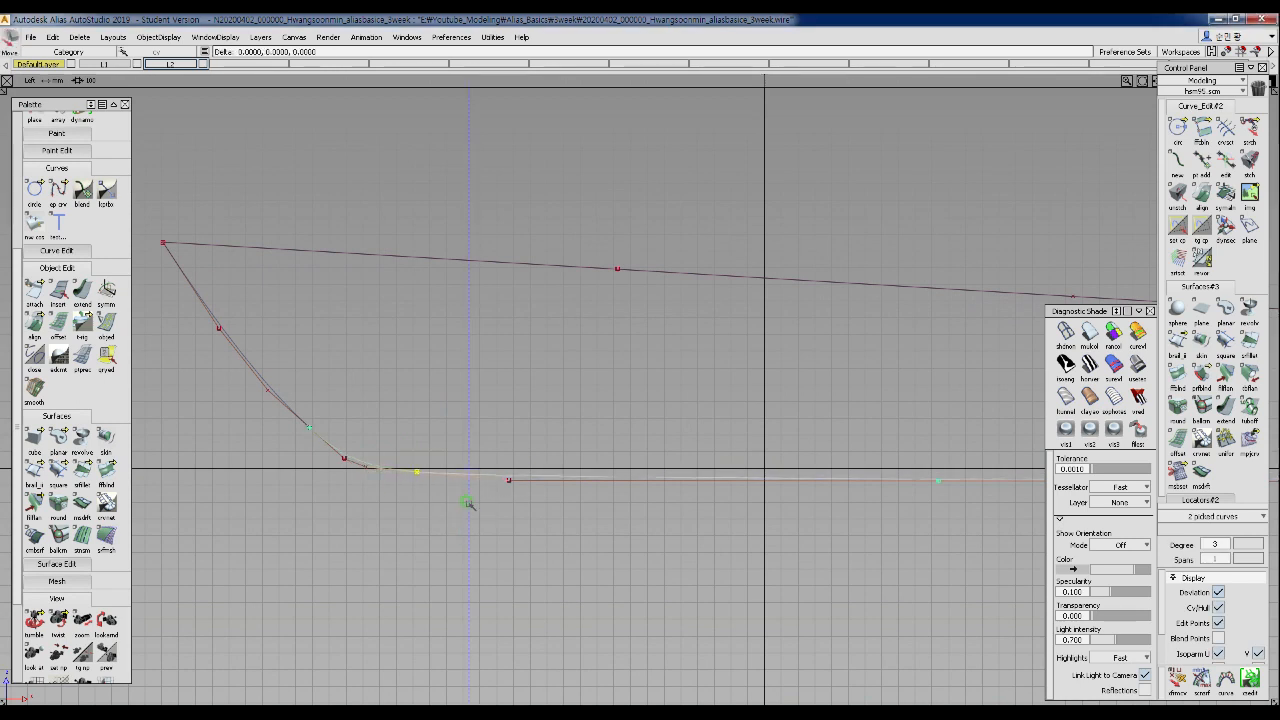
# - Bow the short rear curve outward by moving its middle CVs in the side view
pyautogui.keyDown('alt'); pyautogui.keyDown('shift'); pyautogui.moveTo(545, 462); pyautogui.dragTo(474, 491, button='right'); pyautogui.keyUp('shift'); pyautogui.keyUp('alt')
pyautogui.keyDown('alt'); pyautogui.keyDown('shift'); pyautogui.moveTo(778, 471); pyautogui.dragTo(384, 434, button='middle'); pyautogui.keyUp('shift'); pyautogui.keyUp('alt')
pyautogui.keyDown('ctrl'); pyautogui.keyDown('shift'); pyautogui.moveTo(652, 502); pyautogui.dragTo(652, 422); pyautogui.keyUp('shift'); pyautogui.keyUp('ctrl')
pyautogui.moveTo(668, 332); pyautogui.dragTo(755, 366)
pyautogui.keyDown('alt'); pyautogui.keyDown('shift'); pyautogui.moveTo(646, 400); pyautogui.dragTo(556, 420, button='right'); pyautogui.keyUp('shift'); pyautogui.keyUp('alt')
pyautogui.keyDown('alt'); pyautogui.keyDown('shift'); pyautogui.moveTo(556, 420); pyautogui.dragTo(757, 426, button='middle'); pyautogui.keyUp('shift'); pyautogui.keyUp('alt')
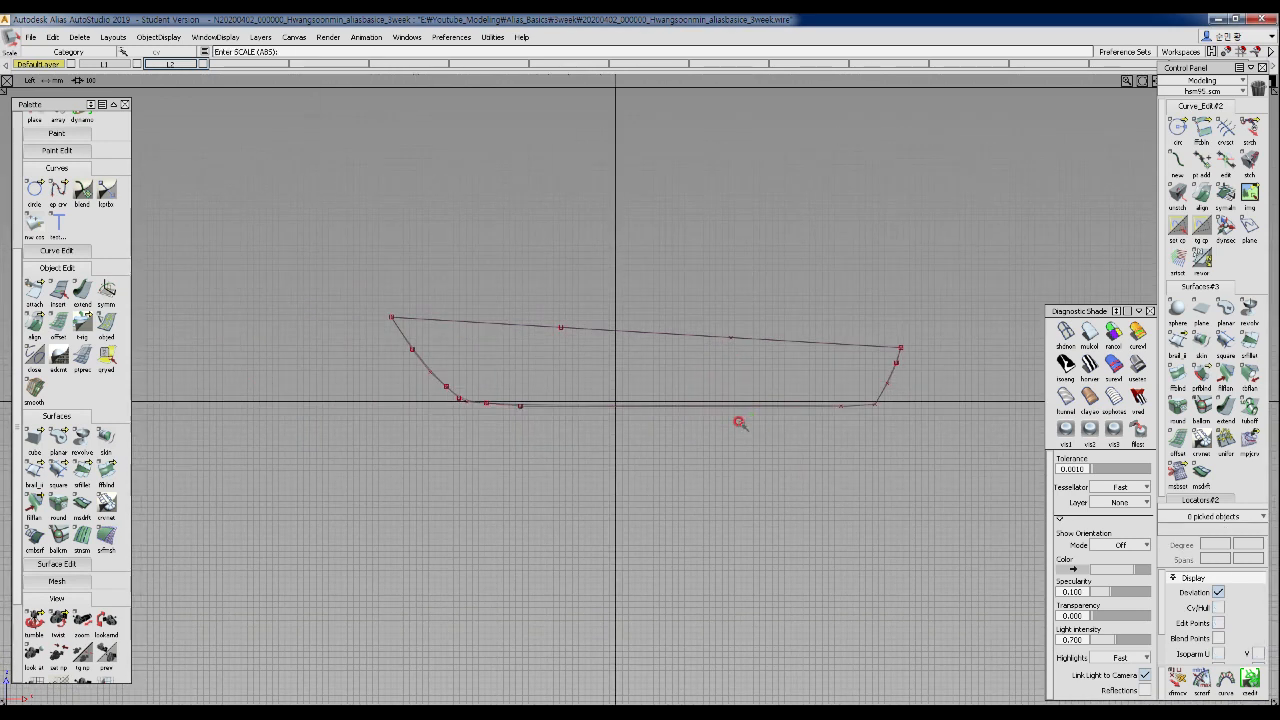
pyautogui.keyDown('alt'); pyautogui.keyDown('shift'); pyautogui.moveTo(705, 392); pyautogui.dragTo(770, 380, button='right'); pyautogui.keyUp('shift'); pyautogui.keyUp('alt')
pyautogui.keyDown('ctrl'); pyautogui.keyDown('shift'); pyautogui.moveTo(650, 302); pyautogui.dragTo(605, 300); pyautogui.keyUp('shift'); pyautogui.keyUp('ctrl')
pyautogui.moveTo(720, 290); pyautogui.dragTo(917, 403)
pyautogui.keyDown('ctrl'); pyautogui.keyDown('shift'); pyautogui.moveTo(663, 443); pyautogui.dragTo(643, 380); pyautogui.keyUp('shift'); pyautogui.keyUp('ctrl')
# - Select the long upper curve's two middle CVs and scale their spacing along the curve
pyautogui.keyDown('ctrl'); pyautogui.keyDown('shift'); pyautogui.moveTo(483, 282); pyautogui.dragTo(512, 283); pyautogui.keyUp('shift'); pyautogui.keyUp('ctrl')
pyautogui.moveTo(498, 274); pyautogui.dragTo(779, 374)
pyautogui.keyDown('ctrl'); pyautogui.keyDown('shift'); pyautogui.moveTo(724, 376); pyautogui.dragTo(712, 398, button='right'); pyautogui.keyUp('shift'); pyautogui.keyUp('ctrl')
pyautogui.keyDown('ctrl'); pyautogui.keyDown('shift'); pyautogui.moveTo(579, 342); pyautogui.dragTo(600, 350, button='right'); pyautogui.keyUp('shift'); pyautogui.keyUp('ctrl')
pyautogui.moveTo(655, 362); pyautogui.dragTo(795, 336)
pyautogui.keyDown('ctrl'); pyautogui.keyDown('shift'); pyautogui.moveTo(600, 340); pyautogui.dragTo(656, 339, button='right'); pyautogui.keyUp('shift'); pyautogui.keyUp('ctrl')
pyautogui.keyDown('ctrl'); pyautogui.keyDown('shift'); pyautogui.moveTo(539, 352); pyautogui.dragTo(618, 352, button='right'); pyautogui.keyUp('shift'); pyautogui.keyUp('ctrl')
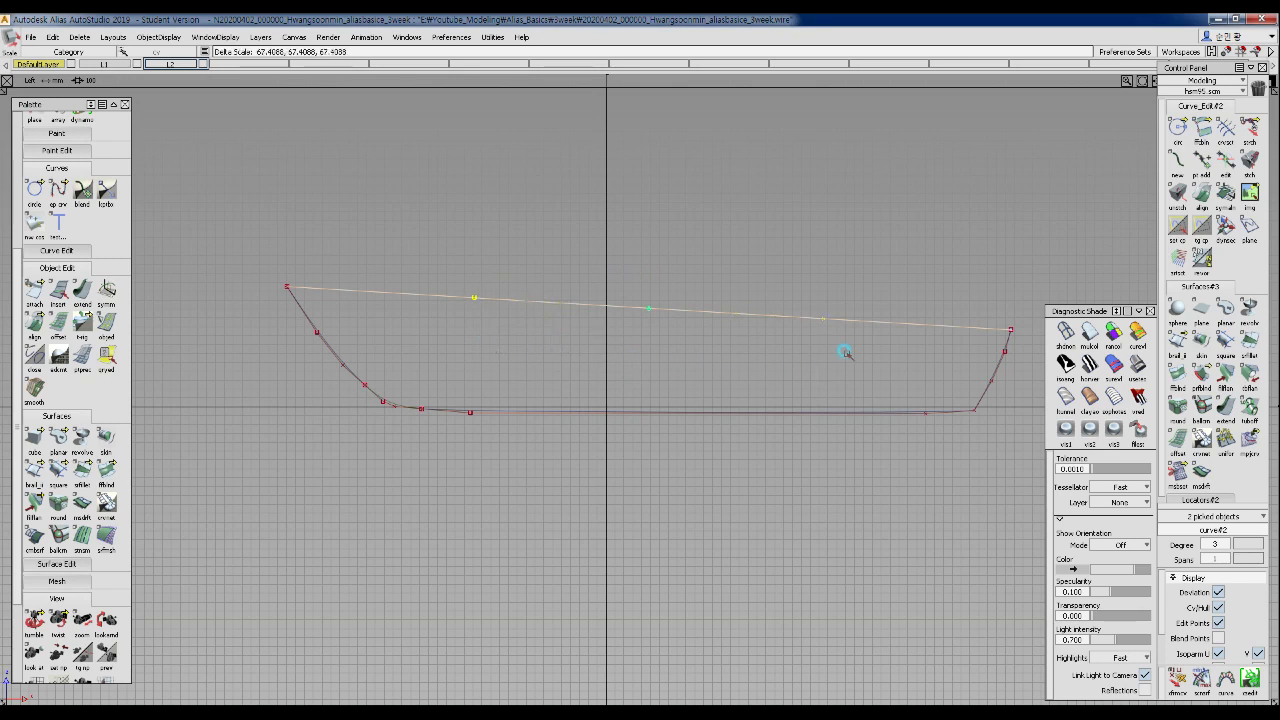
pyautogui.moveTo(657, 352); pyautogui.dragTo(677, 353)
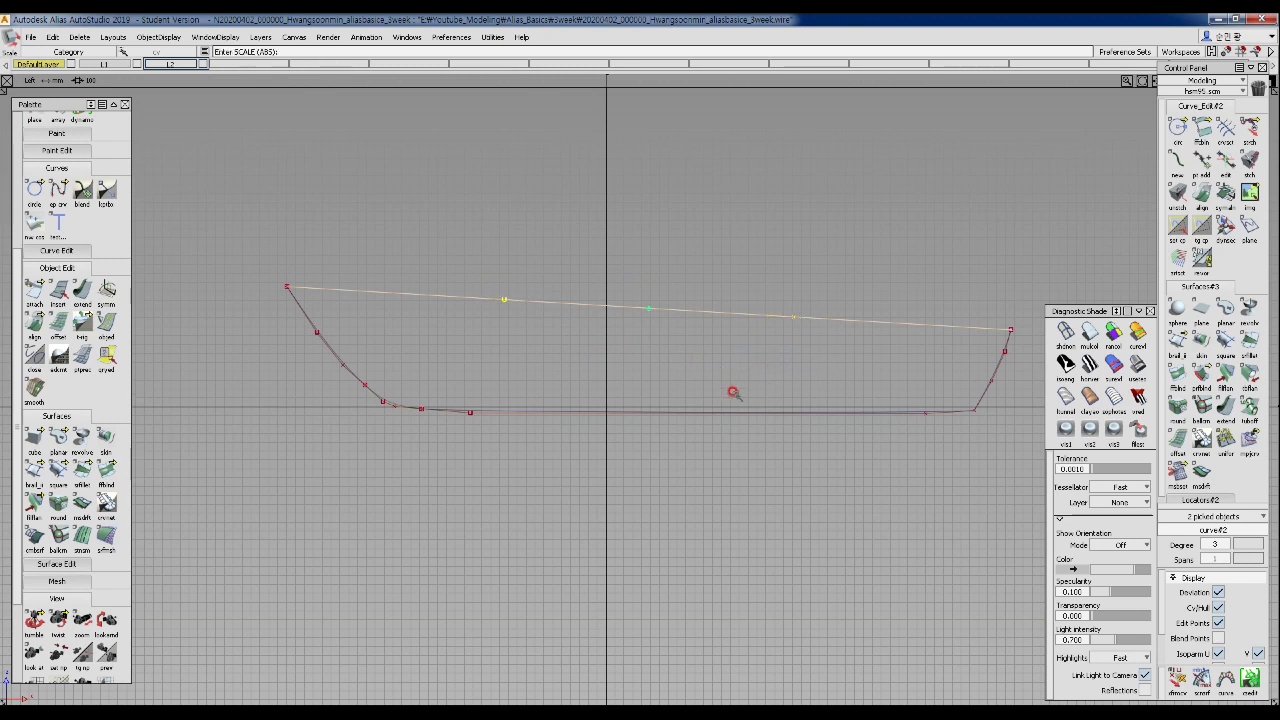
# - In the top view, move the upper curve's two middle CVs sideways away from the centre line to bow it outward
pyautogui.keyDown('ctrl'); pyautogui.keyDown('shift'); pyautogui.moveTo(617, 314); pyautogui.dragTo(952, 375); pyautogui.keyUp('shift'); pyautogui.keyUp('ctrl')
pyautogui.keyDown('ctrl'); pyautogui.keyDown('shift'); pyautogui.moveTo(779, 287); pyautogui.dragTo(775, 345); pyautogui.keyUp('shift'); pyautogui.keyUp('ctrl')
pyautogui.keyDown('ctrl'); pyautogui.keyDown('shift'); pyautogui.moveTo(713, 497); pyautogui.dragTo(740, 440, button='middle'); pyautogui.keyUp('shift'); pyautogui.keyUp('ctrl')
pyautogui.moveTo(743, 437); pyautogui.dragTo(726, 490, button='right')
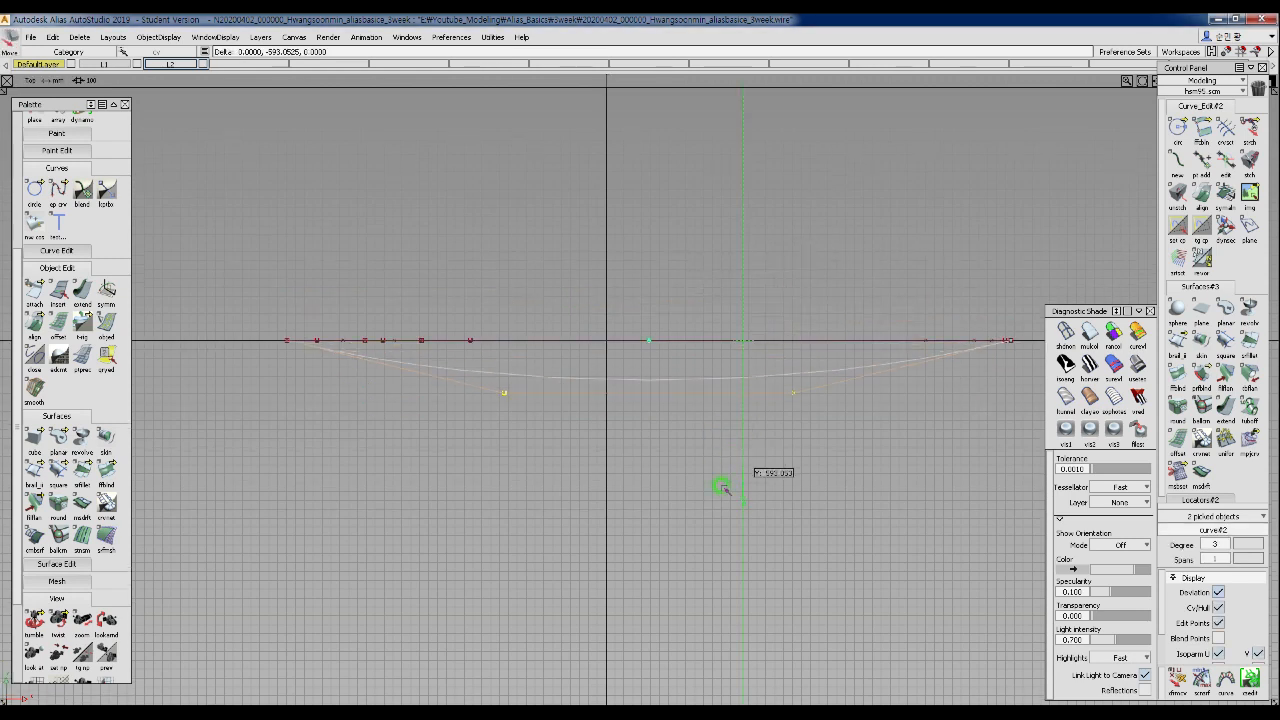
pyautogui.moveTo(753, 498); pyautogui.dragTo(721, 498, button='middle')
pyautogui.moveTo(716, 496); pyautogui.dragTo(737, 525, button='right')
# - In the top view, draw a short straight degree 3 curve at the rear, perpendicular to the centre line
pyautogui.keyDown('ctrl'); pyautogui.keyDown('shift'); pyautogui.moveTo(830, 420); pyautogui.dragTo(836, 362); pyautogui.keyUp('shift'); pyautogui.keyUp('ctrl')
pyautogui.keyDown('alt'); pyautogui.keyDown('shift'); pyautogui.moveTo(912, 403); pyautogui.dragTo(732, 412, button='middle'); pyautogui.keyUp('shift'); pyautogui.keyUp('alt')
pyautogui.keyDown('ctrl'); pyautogui.keyDown('shift'); pyautogui.click(816, 276); pyautogui.keyUp('shift'); pyautogui.keyUp('ctrl')
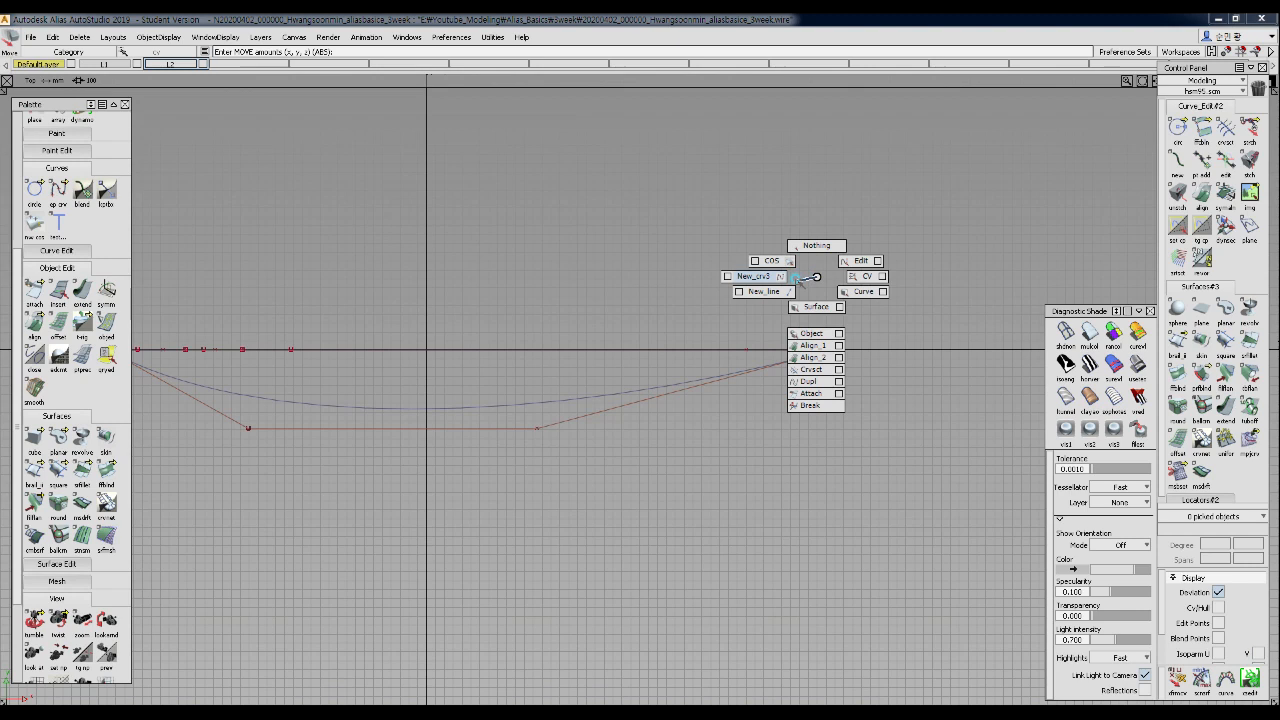
pyautogui.keyDown('ctrl'); pyautogui.keyDown('shift'); pyautogui.moveTo(798, 281); pyautogui.dragTo(785, 280); pyautogui.keyUp('shift'); pyautogui.keyUp('ctrl')
pyautogui.click(826, 258)
pyautogui.rightClick(852, 513)
pyautogui.moveTo(873, 520)
pyautogui.keyDown('ctrl'); pyautogui.keyDown('shift'); pyautogui.mouseDown()
pyautogui.moveTo(861, 371)
pyautogui.moveTo(858, 426)
pyautogui.mouseUp(); pyautogui.keyUp('shift'); pyautogui.keyUp('ctrl')
pyautogui.keyDown('ctrl'); pyautogui.keyDown('shift'); pyautogui.moveTo(849, 436); pyautogui.dragTo(892, 455, button='middle'); pyautogui.keyUp('shift'); pyautogui.keyUp('ctrl')
pyautogui.moveTo(963, 429); pyautogui.dragTo(870, 456)
# - In the perspective view, snap the crosswise curve onto the upper end of the rear profile curve
pyautogui.keyDown('ctrl'); pyautogui.keyDown('shift'); pyautogui.moveTo(880, 495); pyautogui.dragTo(923, 397); pyautogui.keyUp('shift'); pyautogui.keyUp('ctrl')
pyautogui.keyDown('ctrl'); pyautogui.keyDown('shift'); pyautogui.moveTo(866, 418); pyautogui.dragTo(937, 299, button='right'); pyautogui.keyUp('shift'); pyautogui.keyUp('ctrl')
pyautogui.keyDown('alt'); pyautogui.keyDown('shift'); pyautogui.moveTo(930, 325); pyautogui.dragTo(568, 399); pyautogui.keyUp('shift'); pyautogui.keyUp('alt')
pyautogui.keyDown('ctrl'); pyautogui.keyDown('shift'); pyautogui.moveTo(782, 452); pyautogui.dragTo(843, 246, button='middle'); pyautogui.keyUp('shift'); pyautogui.keyUp('ctrl')
pyautogui.keyDown('ctrl'); pyautogui.click(917, 204); pyautogui.keyUp('ctrl')
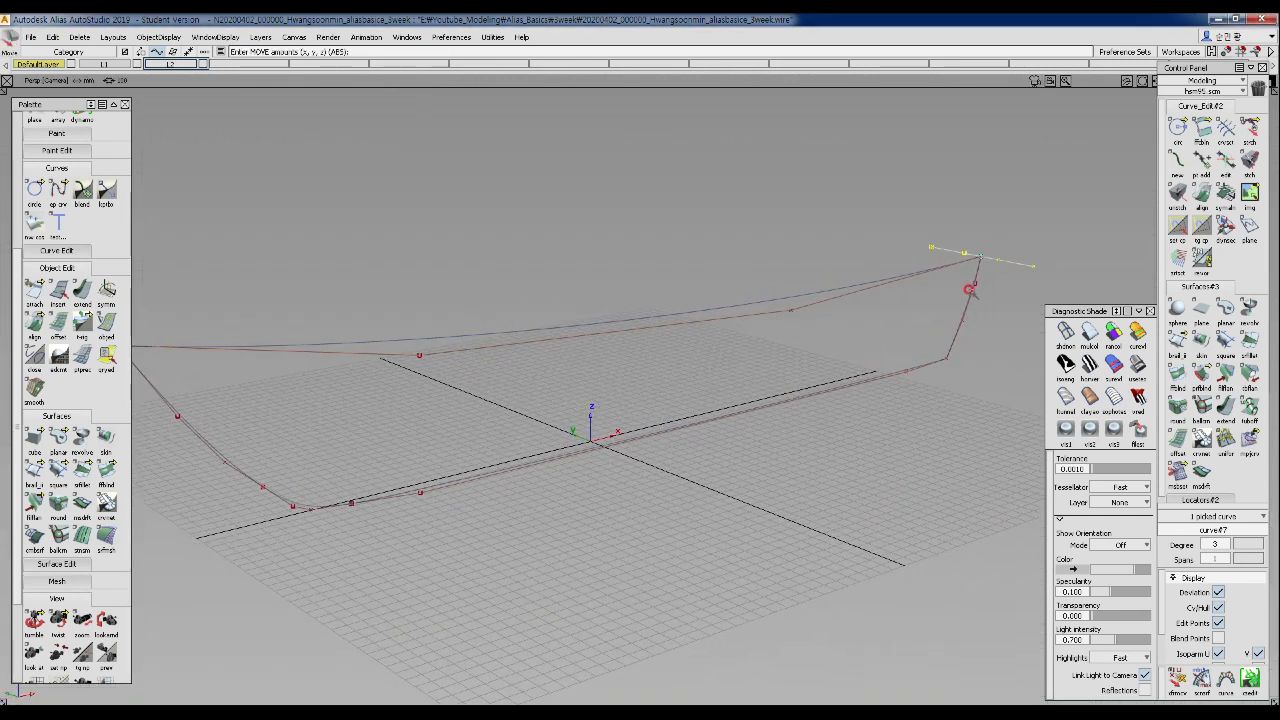
pyautogui.keyDown('alt'); pyautogui.keyDown('shift'); pyautogui.moveTo(960, 251); pyautogui.dragTo(643, 310, button='middle'); pyautogui.keyUp('shift'); pyautogui.keyUp('alt')
pyautogui.hotkey('ctrl', 'z')
pyautogui.keyDown('ctrl'); pyautogui.keyDown('shift'); pyautogui.moveTo(875, 389); pyautogui.dragTo(879, 338, button='middle'); pyautogui.keyUp('shift'); pyautogui.keyUp('ctrl')
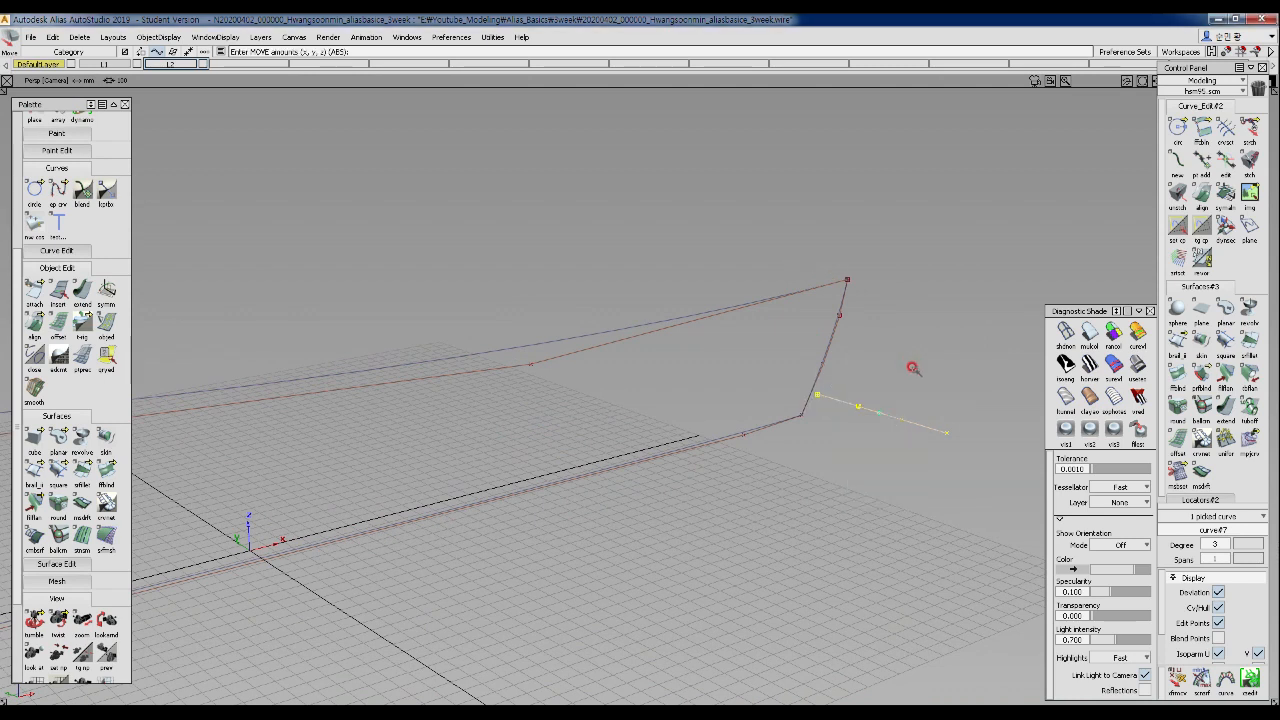
pyautogui.keyDown('ctrl'); pyautogui.click(893, 249); pyautogui.keyUp('ctrl')
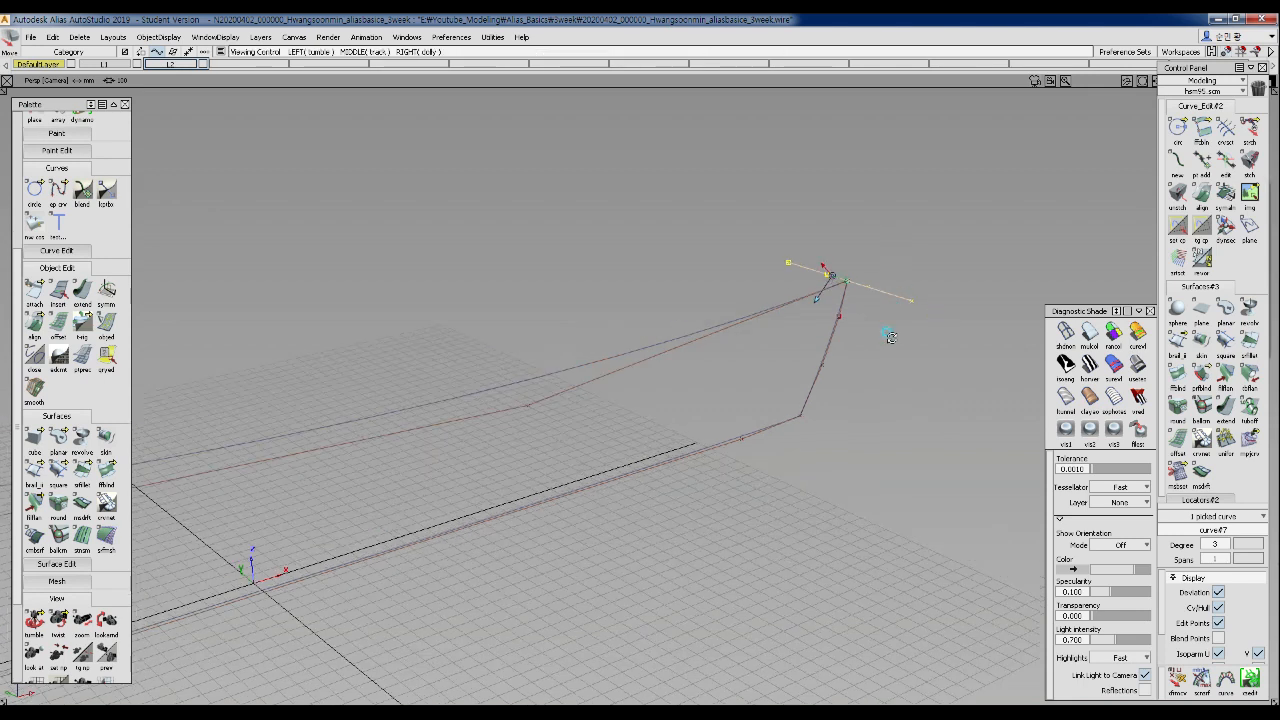
pyautogui.keyDown('alt'); pyautogui.keyDown('shift'); pyautogui.moveTo(898, 301); pyautogui.dragTo(870, 389); pyautogui.keyUp('shift'); pyautogui.keyUp('alt')
# - Snap the upper curve's rear end CV onto the outer end of the crosswise curve
pyautogui.keyDown('ctrl'); pyautogui.keyDown('shift'); pyautogui.moveTo(784, 307); pyautogui.dragTo(842, 289); pyautogui.keyUp('shift'); pyautogui.keyUp('ctrl')
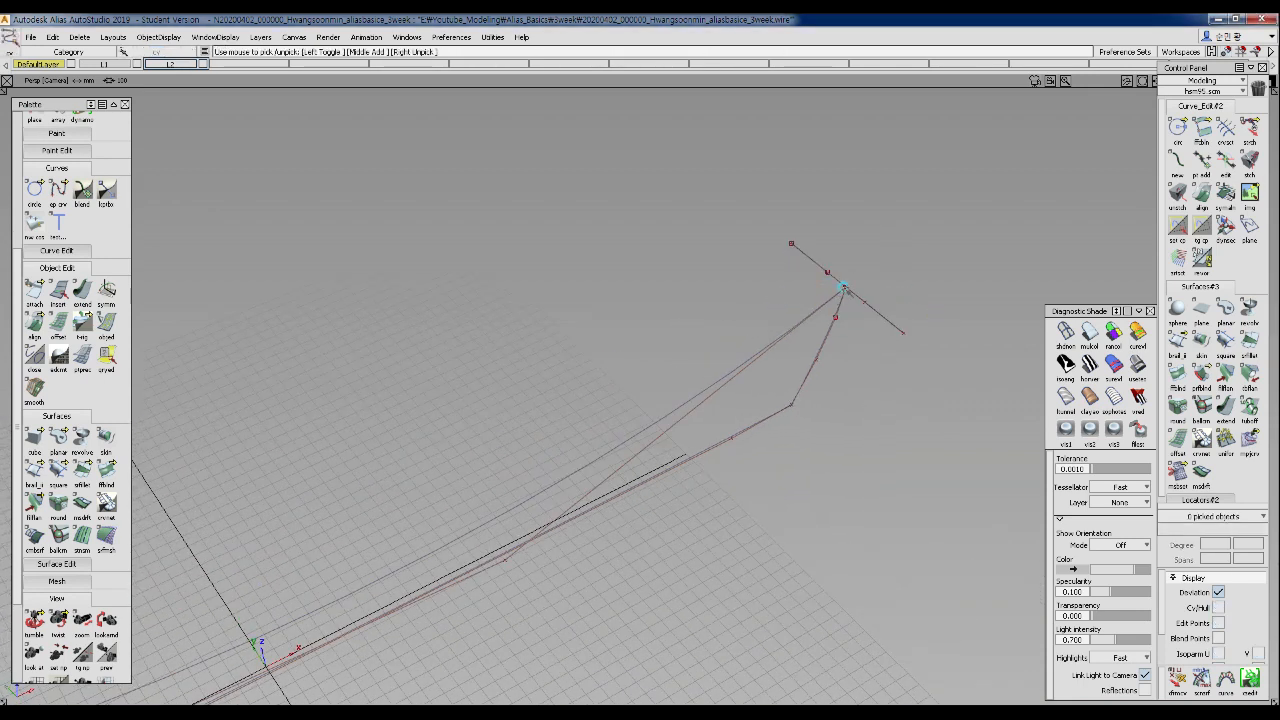
pyautogui.click(844, 288)
pyautogui.click(866, 314)
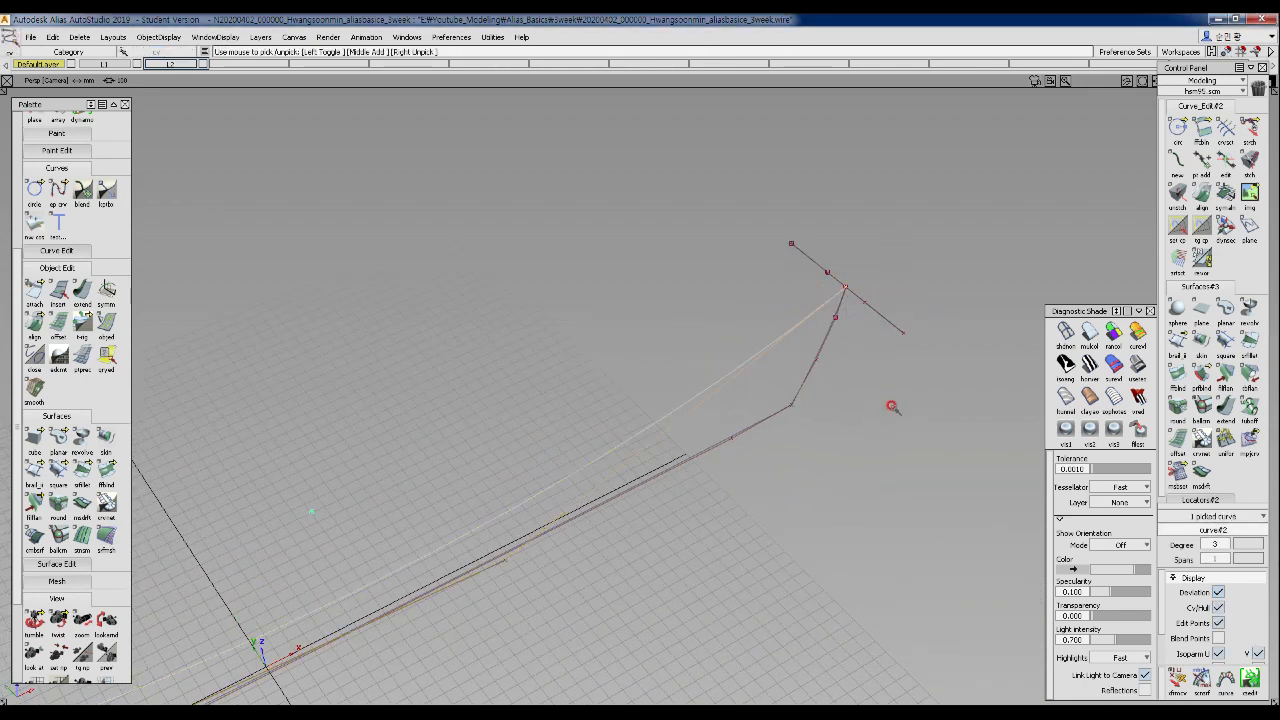
pyautogui.keyDown('alt'); pyautogui.keyDown('shift'); pyautogui.moveTo(926, 311); pyautogui.dragTo(734, 500); pyautogui.keyUp('shift'); pyautogui.keyUp('alt')
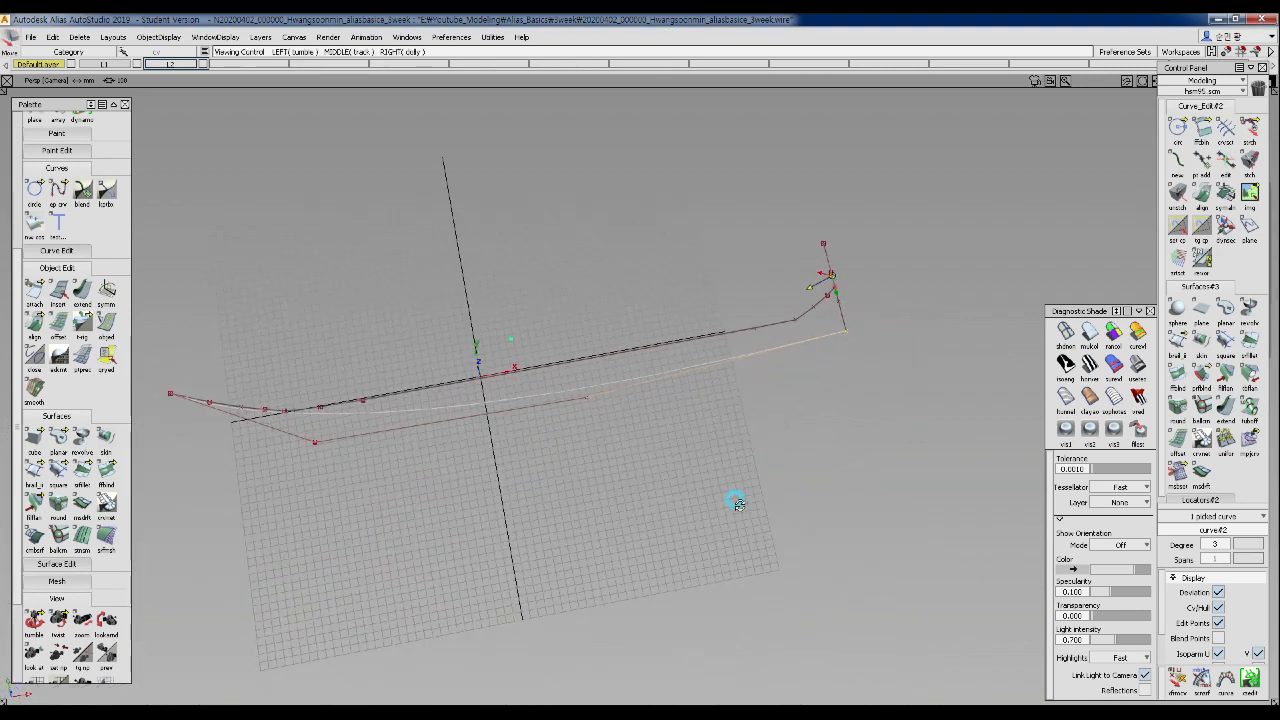
pyautogui.keyDown('ctrl'); pyautogui.keyDown('shift'); pyautogui.click(645, 275); pyautogui.keyUp('shift'); pyautogui.keyUp('ctrl')
pyautogui.click(638, 332)
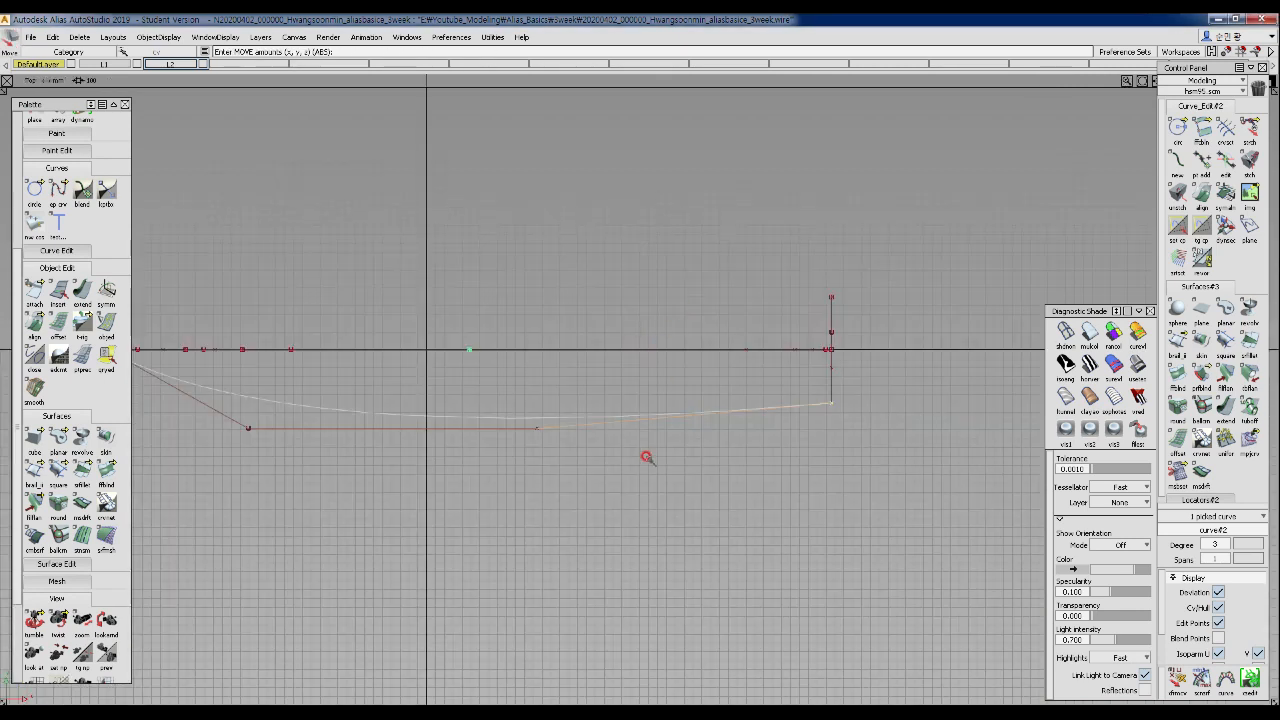
# - Lower the upper curve's two middle CVs slightly in the side view to give it a shallow sag
pyautogui.keyDown('alt'); pyautogui.keyDown('shift'); pyautogui.moveTo(552, 400); pyautogui.dragTo(680, 412, button='middle'); pyautogui.keyUp('shift'); pyautogui.keyUp('alt')
pyautogui.keyDown('ctrl'); pyautogui.keyDown('shift'); pyautogui.moveTo(557, 374); pyautogui.dragTo(591, 416); pyautogui.keyUp('shift'); pyautogui.keyUp('ctrl')
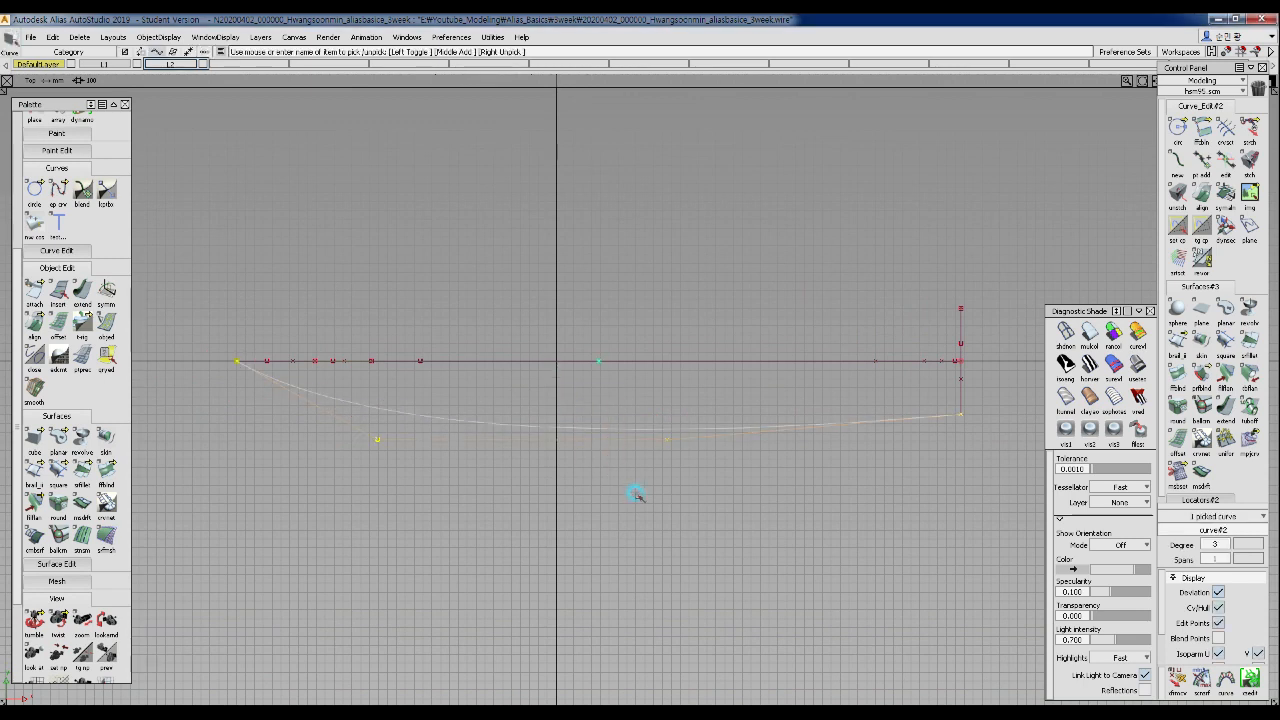
pyautogui.keyDown('ctrl'); pyautogui.keyDown('shift'); pyautogui.moveTo(647, 497); pyautogui.dragTo(677, 464); pyautogui.keyUp('shift'); pyautogui.keyUp('ctrl')
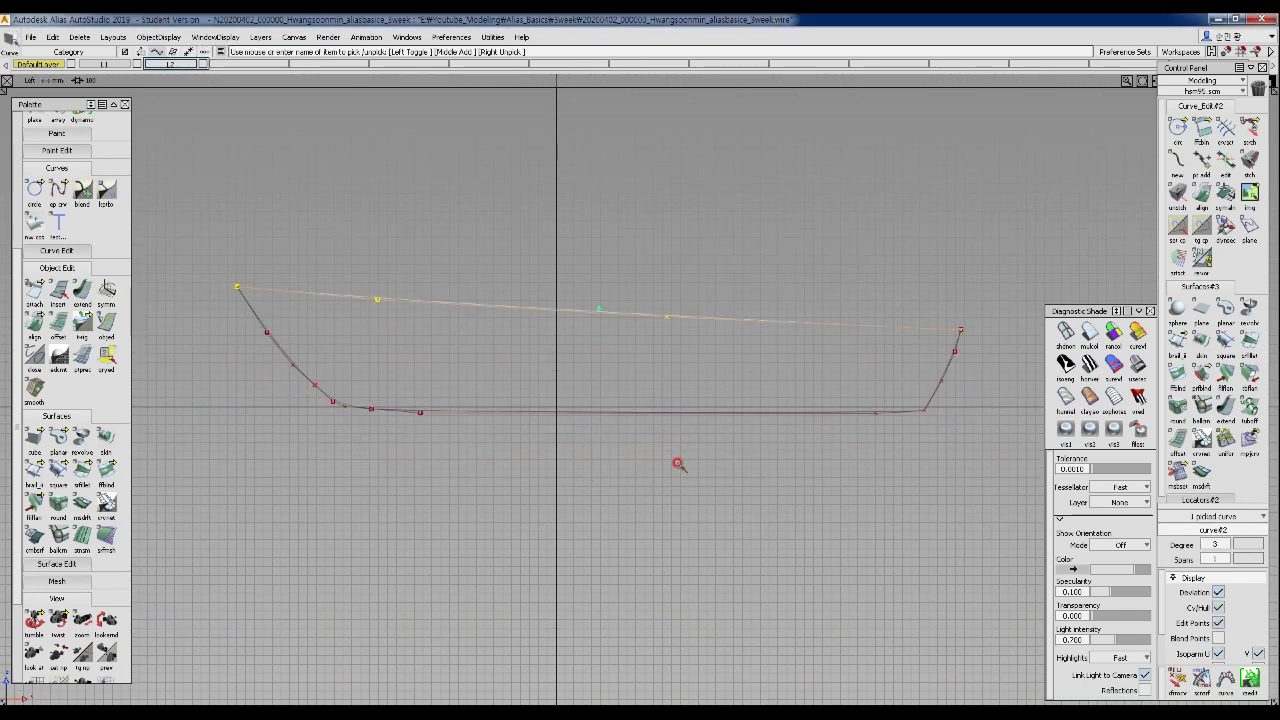
pyautogui.hotkey('ctrl', 'z')
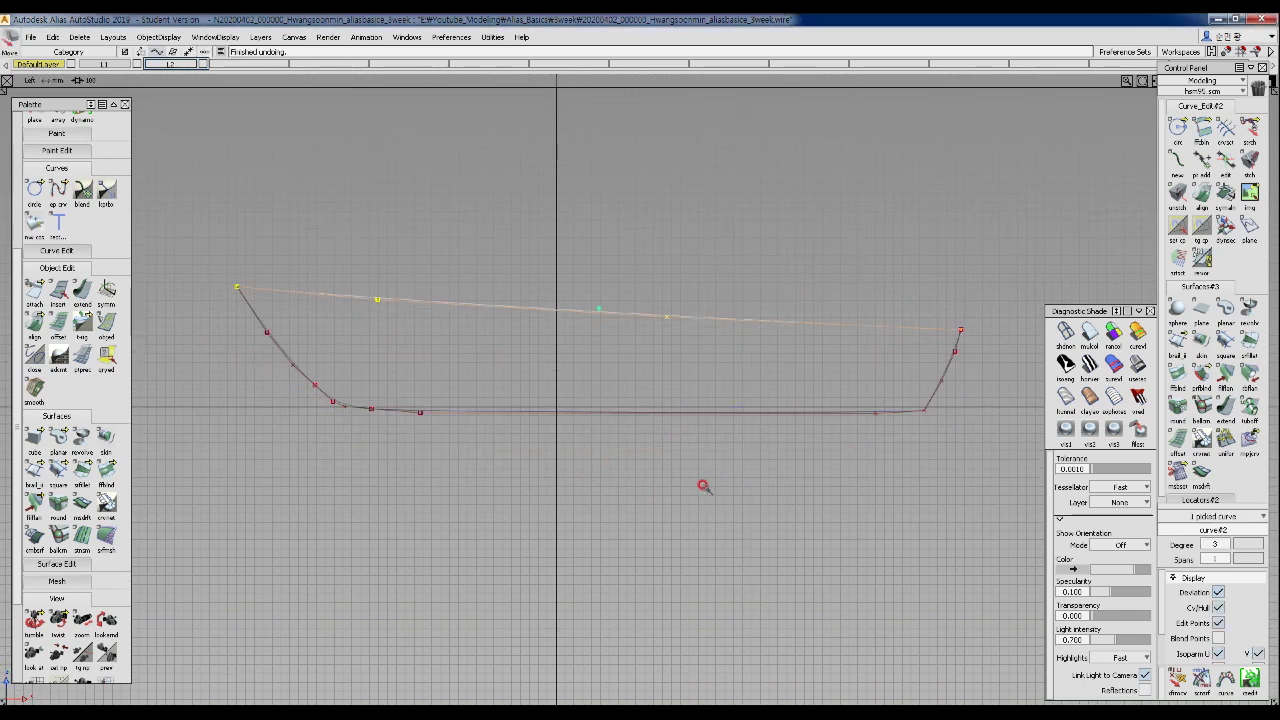
pyautogui.keyDown('ctrl'); pyautogui.keyDown('shift'); pyautogui.moveTo(441, 327); pyautogui.dragTo(750, 350); pyautogui.keyUp('shift'); pyautogui.keyUp('ctrl')
pyautogui.moveTo(796, 236); pyautogui.dragTo(795, 244)
pyautogui.moveTo(335, 266); pyautogui.dragTo(412, 294)
pyautogui.moveTo(651, 251); pyautogui.dragTo(652, 258)
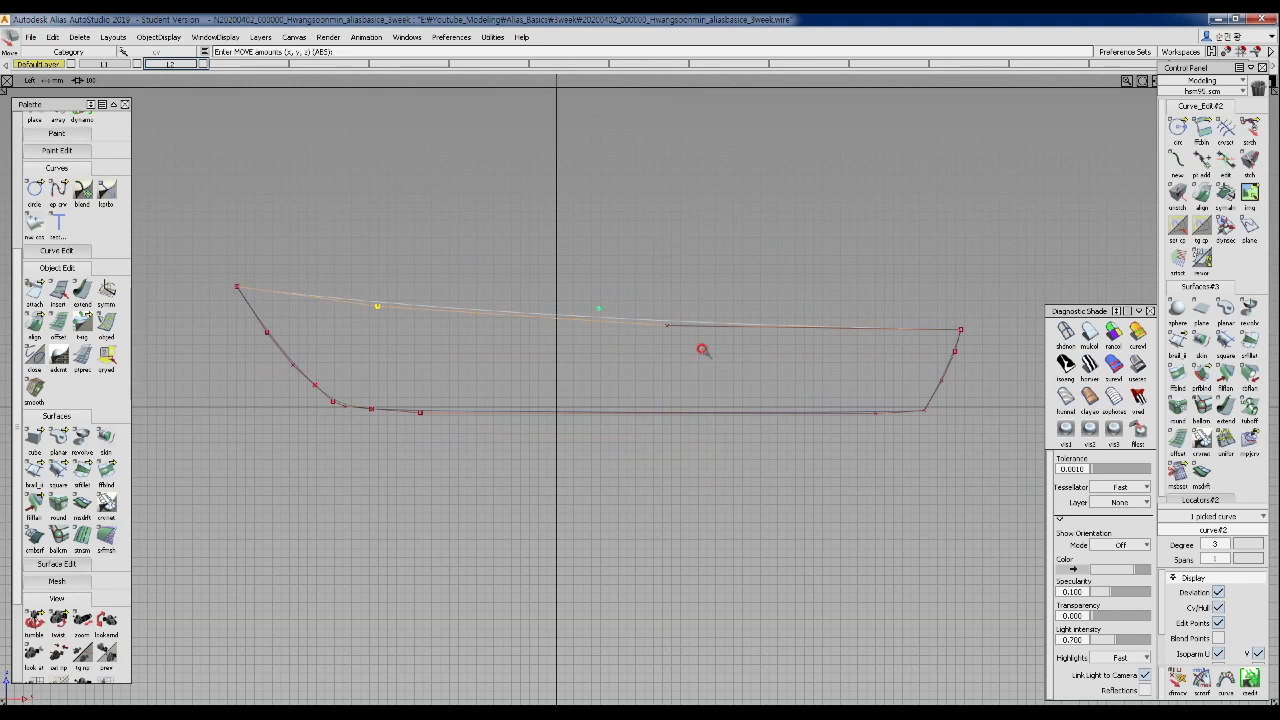
# - Duplicate the upper side curve as a mirrored copy on the other side of the centre plane
pyautogui.keyDown('ctrl'); pyautogui.keyDown('shift'); pyautogui.moveTo(500, 343); pyautogui.dragTo(629, 274, button='right'); pyautogui.keyUp('shift'); pyautogui.keyUp('ctrl')
pyautogui.keyDown('alt'); pyautogui.keyDown('shift'); pyautogui.moveTo(774, 266); pyautogui.dragTo(545, 320); pyautogui.keyUp('shift'); pyautogui.keyUp('alt')
pyautogui.moveTo(560, 303); pyautogui.dragTo(1198, 108)
pyautogui.click(52, 37)
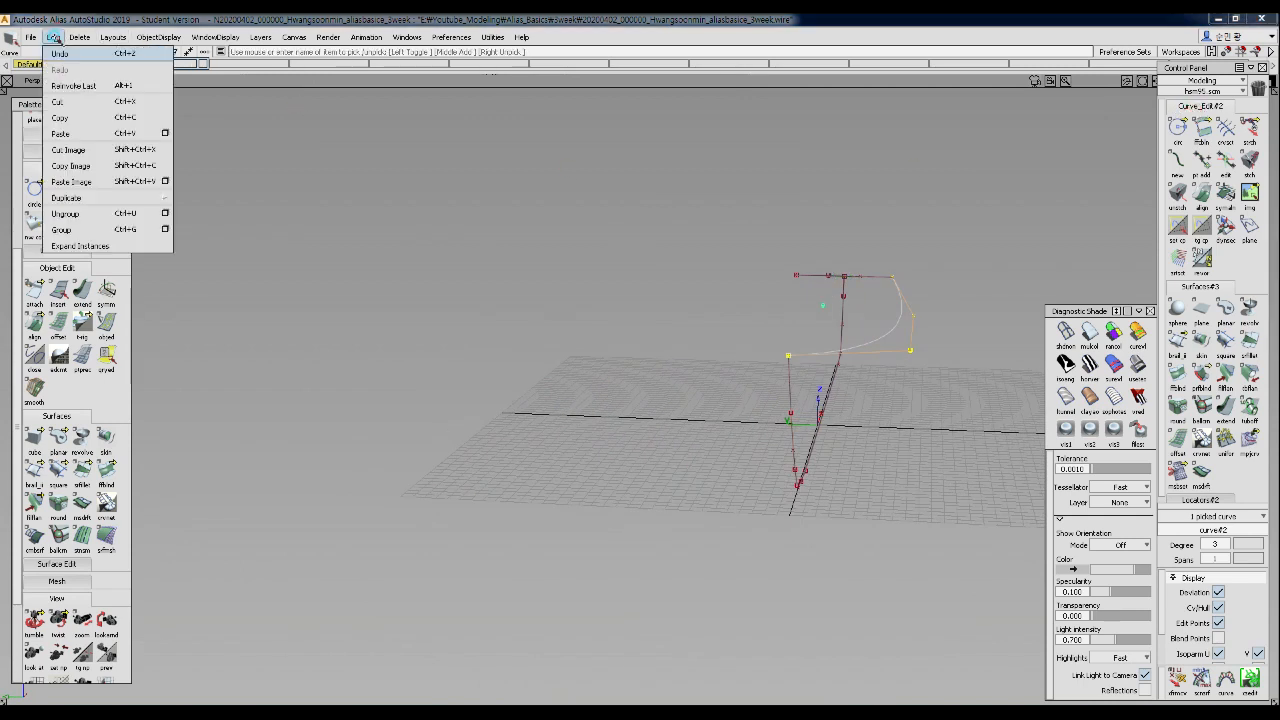
pyautogui.moveTo(82, 198)
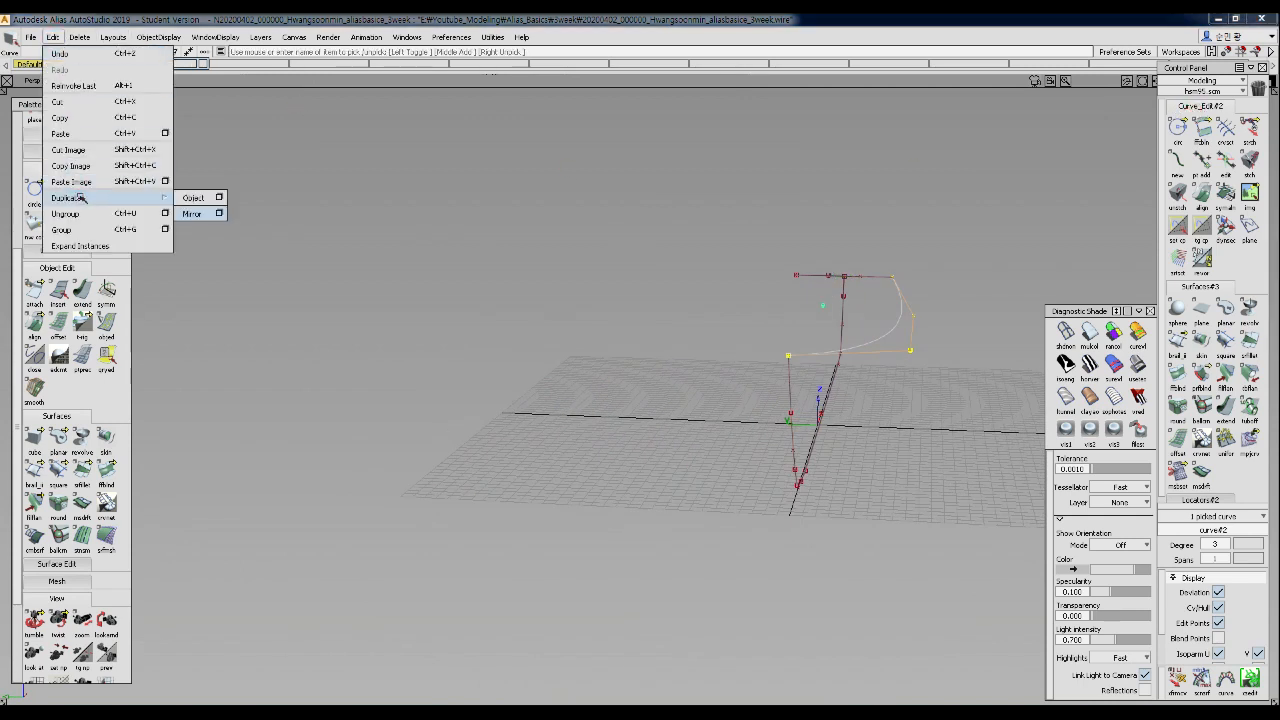
pyautogui.click(192, 214)
pyautogui.keyDown('alt'); pyautogui.keyDown('shift'); pyautogui.moveTo(629, 314); pyautogui.dragTo(78, 251); pyautogui.keyUp('shift'); pyautogui.keyUp('alt')
pyautogui.keyDown('alt'); pyautogui.keyDown('shift'); pyautogui.moveTo(400, 296); pyautogui.dragTo(216, 296); pyautogui.keyUp('shift'); pyautogui.keyUp('alt')
pyautogui.keyDown('alt'); pyautogui.keyDown('shift'); pyautogui.click(563, 343); pyautogui.keyUp('shift'); pyautogui.keyUp('alt')
pyautogui.keyDown('alt'); pyautogui.keyDown('shift'); pyautogui.moveTo(563, 343); pyautogui.dragTo(712, 343); pyautogui.keyUp('shift'); pyautogui.keyUp('alt')
# - Draw a degree 3 curve from the crosswise curve's outer end to the rear profile's lower end and bow it outward in the front view
pyautogui.keyDown('ctrl'); pyautogui.keyDown('shift'); pyautogui.moveTo(784, 224); pyautogui.dragTo(757, 243); pyautogui.keyUp('shift'); pyautogui.keyUp('ctrl')
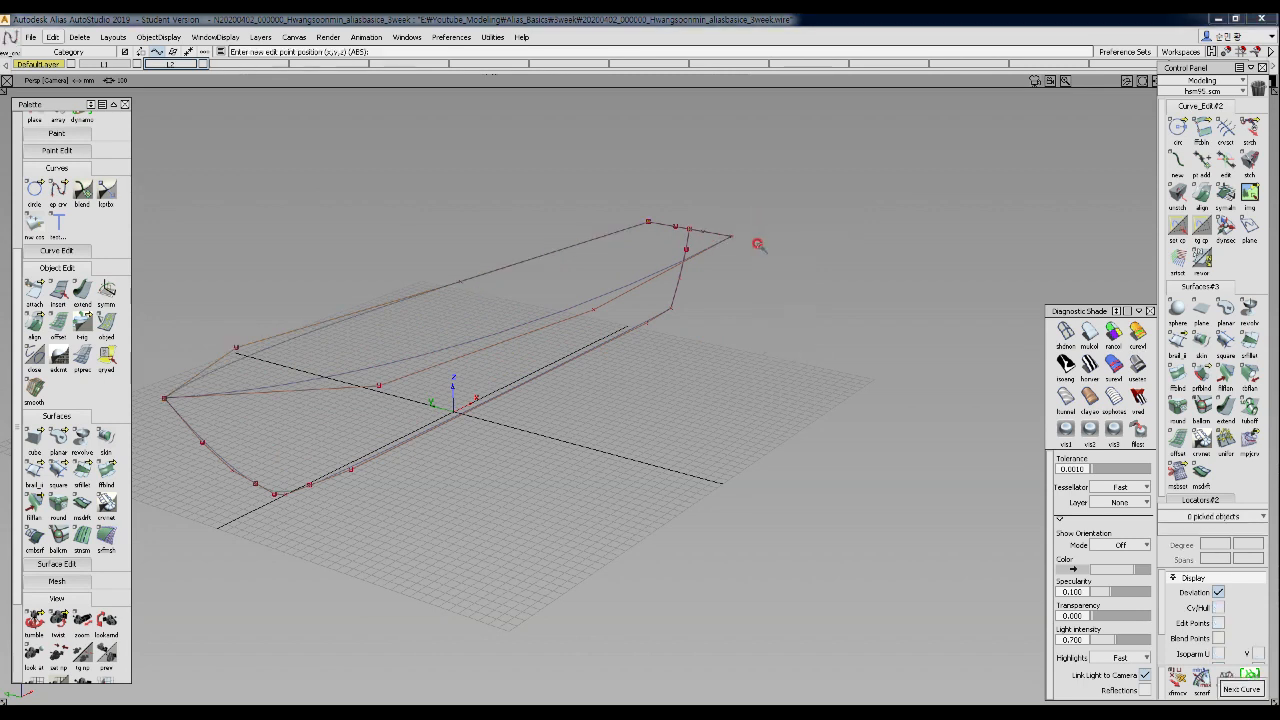
pyautogui.press('space')
pyautogui.press('F7')
pyautogui.keyDown('alt'); pyautogui.keyDown('shift'); pyautogui.moveTo(723, 358); pyautogui.dragTo(603, 327, button='right'); pyautogui.keyUp('shift'); pyautogui.keyUp('alt')
pyautogui.keyDown('ctrl'); pyautogui.keyDown('shift'); pyautogui.moveTo(603, 327); pyautogui.dragTo(686, 393); pyautogui.keyUp('shift'); pyautogui.keyUp('ctrl')
pyautogui.keyDown('ctrl'); pyautogui.keyDown('shift'); pyautogui.moveTo(687, 393); pyautogui.dragTo(704, 374, button='middle'); pyautogui.keyUp('shift'); pyautogui.keyUp('ctrl')
pyautogui.moveTo(711, 355); pyautogui.dragTo(711, 382, button='right')
pyautogui.moveTo(711, 382); pyautogui.dragTo(742, 386, button='middle')
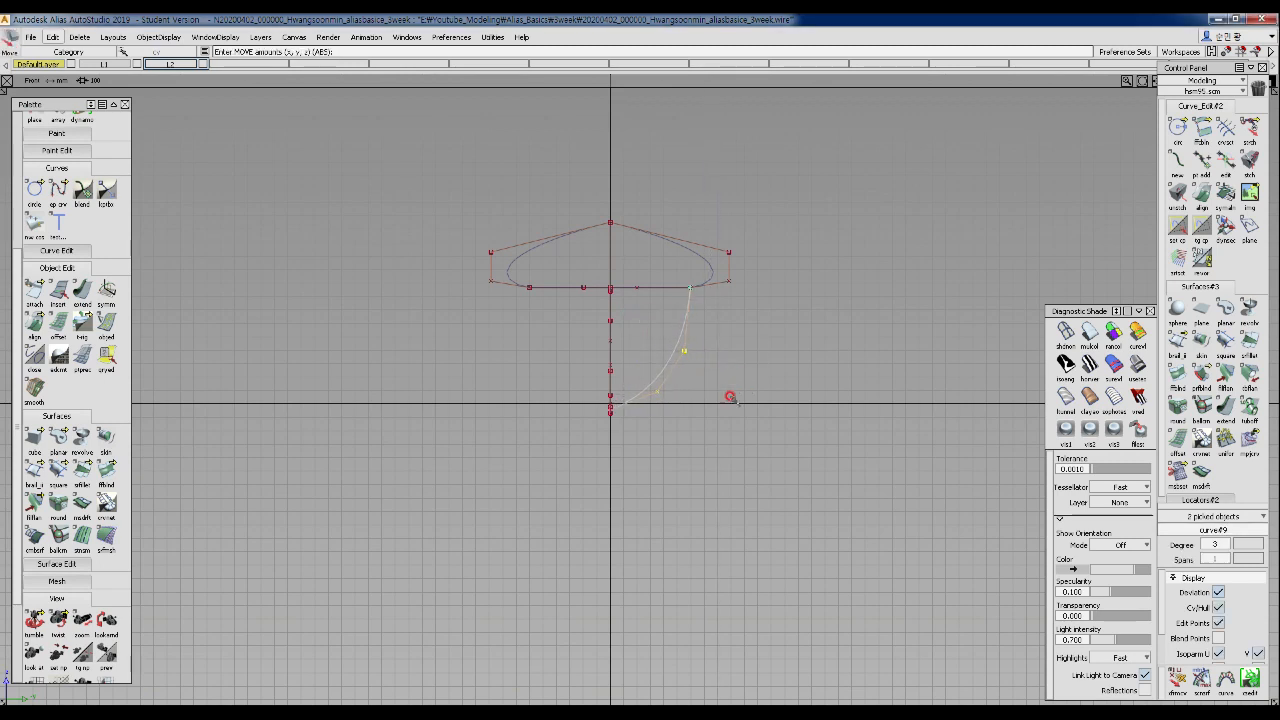
pyautogui.keyDown('ctrl'); pyautogui.keyDown('shift'); pyautogui.moveTo(733, 379); pyautogui.dragTo(735, 409); pyautogui.keyUp('shift'); pyautogui.keyUp('ctrl')
# - Duplicate the bowed rear section curve as a mirrored copy on the opposite side
pyautogui.press('F8')
pyautogui.keyDown('alt'); pyautogui.keyDown('shift'); pyautogui.moveTo(771, 330); pyautogui.dragTo(675, 343); pyautogui.keyUp('shift'); pyautogui.keyUp('alt')
pyautogui.keyDown('ctrl'); pyautogui.keyDown('shift'); pyautogui.moveTo(711, 254); pyautogui.dragTo(771, 334); pyautogui.keyUp('shift'); pyautogui.keyUp('ctrl')
pyautogui.click(738, 284)
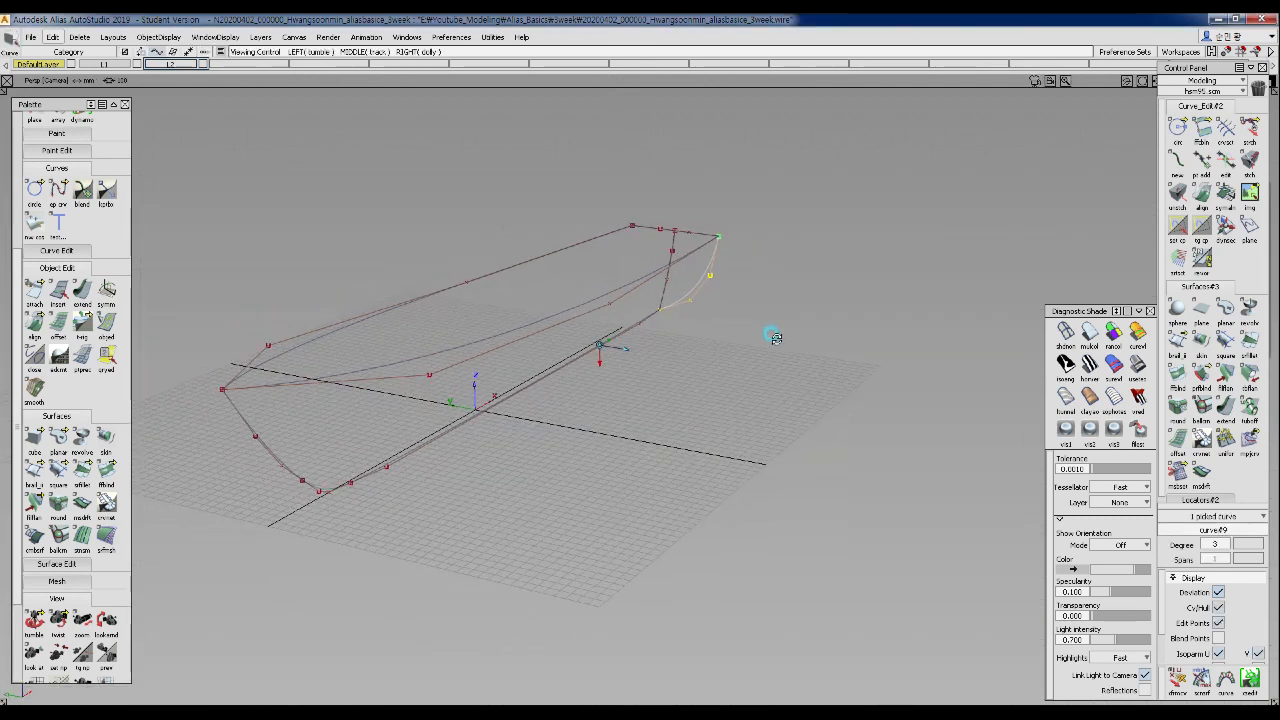
pyautogui.click(51, 38)
pyautogui.moveTo(88, 197)
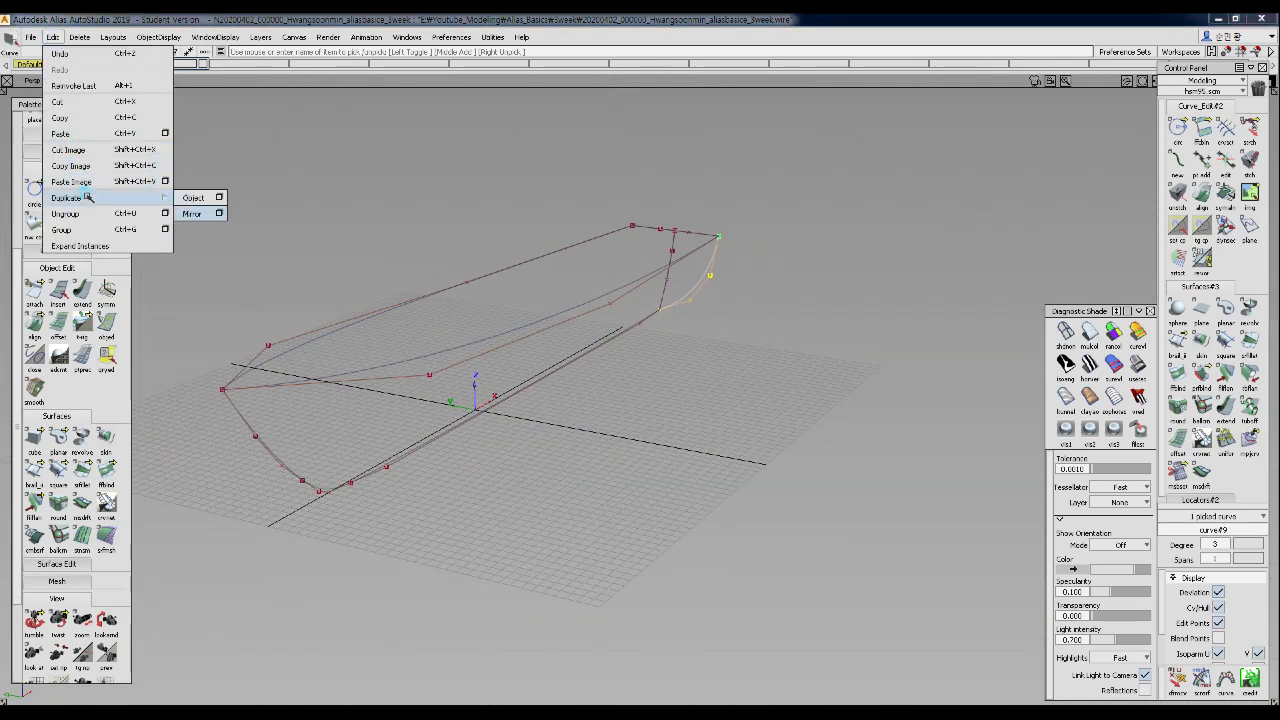
pyautogui.click(191, 213)
pyautogui.keyDown('alt'); pyautogui.keyDown('shift'); pyautogui.moveTo(466, 274); pyautogui.dragTo(575, 232); pyautogui.keyUp('shift'); pyautogui.keyUp('alt')
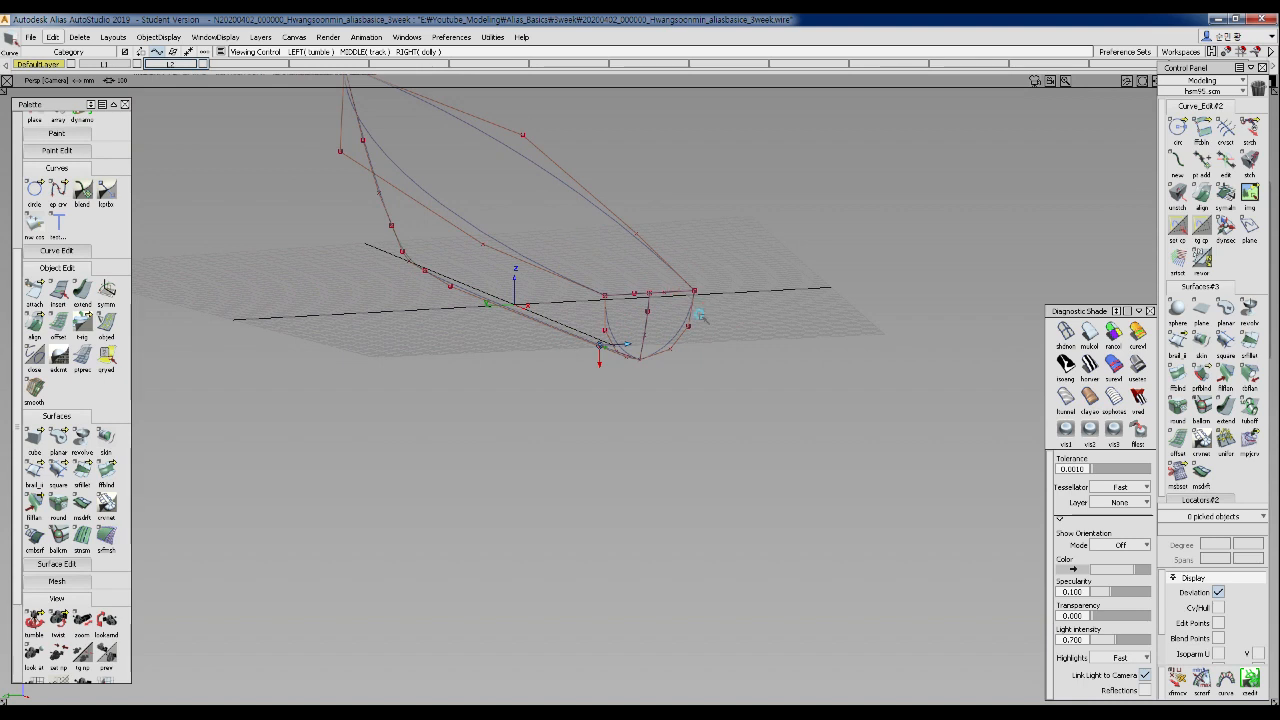
# - Copy the original bowed rear section curve and paste a duplicate of it
pyautogui.keyDown('alt'); pyautogui.keyDown('shift'); pyautogui.moveTo(699, 311); pyautogui.dragTo(702, 378); pyautogui.keyUp('shift'); pyautogui.keyUp('alt')
pyautogui.moveTo(655, 291); pyautogui.dragTo(708, 315)
pyautogui.keyDown('alt'); pyautogui.keyDown('shift'); pyautogui.moveTo(752, 352); pyautogui.dragTo(759, 405); pyautogui.keyUp('shift'); pyautogui.keyUp('alt')
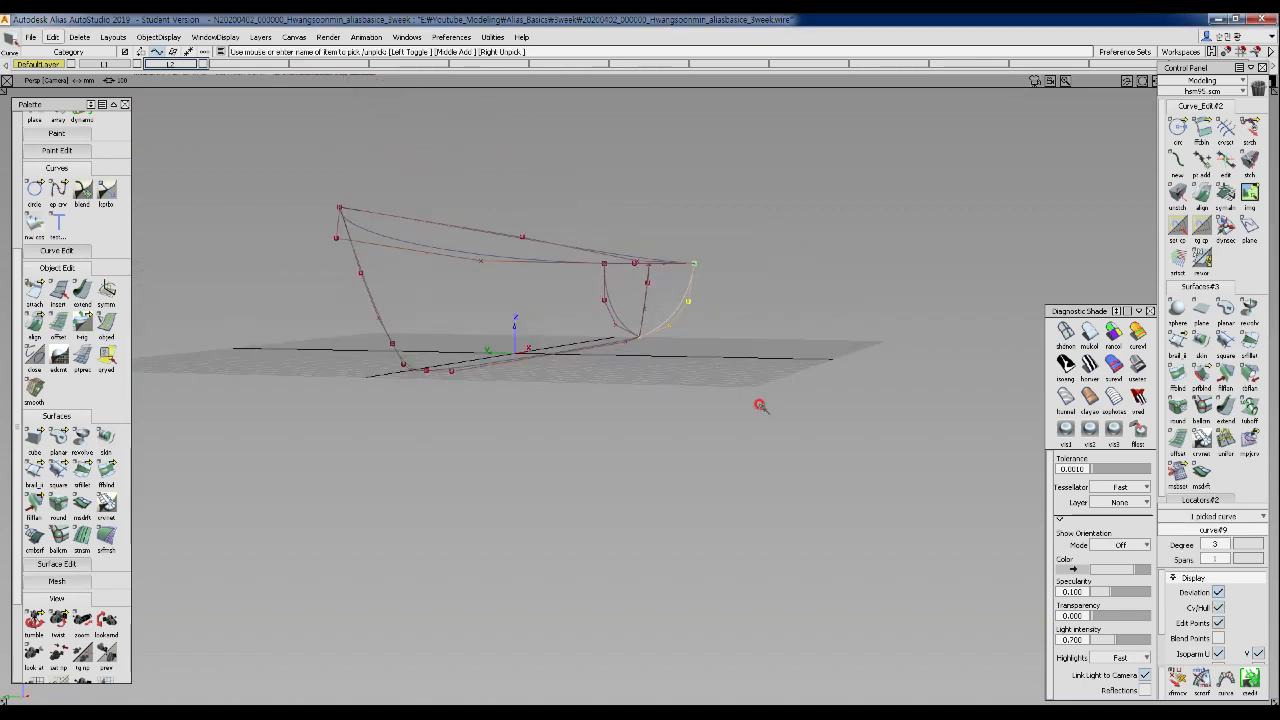
pyautogui.hotkey('ctrl', 'c')
pyautogui.hotkey('ctrl', 'v')
# - Move the pasted section curve forward onto the bottom centre curve near the front and adjust its scale
pyautogui.keyDown('ctrl'); pyautogui.keyDown('shift'); pyautogui.moveTo(743, 390); pyautogui.dragTo(743, 372, button='middle'); pyautogui.keyUp('shift'); pyautogui.keyUp('ctrl')
pyautogui.moveTo(743, 372); pyautogui.dragTo(789, 374, button='middle')
pyautogui.keyDown('ctrl'); pyautogui.keyDown('shift'); pyautogui.moveTo(655, 357); pyautogui.dragTo(663, 346); pyautogui.keyUp('shift'); pyautogui.keyUp('ctrl')
pyautogui.keyDown('alt'); pyautogui.keyDown('shift'); pyautogui.moveTo(544, 393); pyautogui.dragTo(598, 409); pyautogui.keyUp('shift'); pyautogui.keyUp('alt')
pyautogui.keyDown('ctrl'); pyautogui.keyDown('shift'); pyautogui.moveTo(530, 383); pyautogui.dragTo(574, 377); pyautogui.keyUp('shift'); pyautogui.keyUp('ctrl')
pyautogui.keyDown('ctrl'); pyautogui.keyDown('shift'); pyautogui.moveTo(496, 351); pyautogui.dragTo(564, 360); pyautogui.keyUp('shift'); pyautogui.keyUp('ctrl')
pyautogui.keyDown('ctrl'); pyautogui.keyDown('shift'); pyautogui.moveTo(531, 305); pyautogui.dragTo(536, 362, button='right'); pyautogui.keyUp('shift'); pyautogui.keyUp('ctrl')
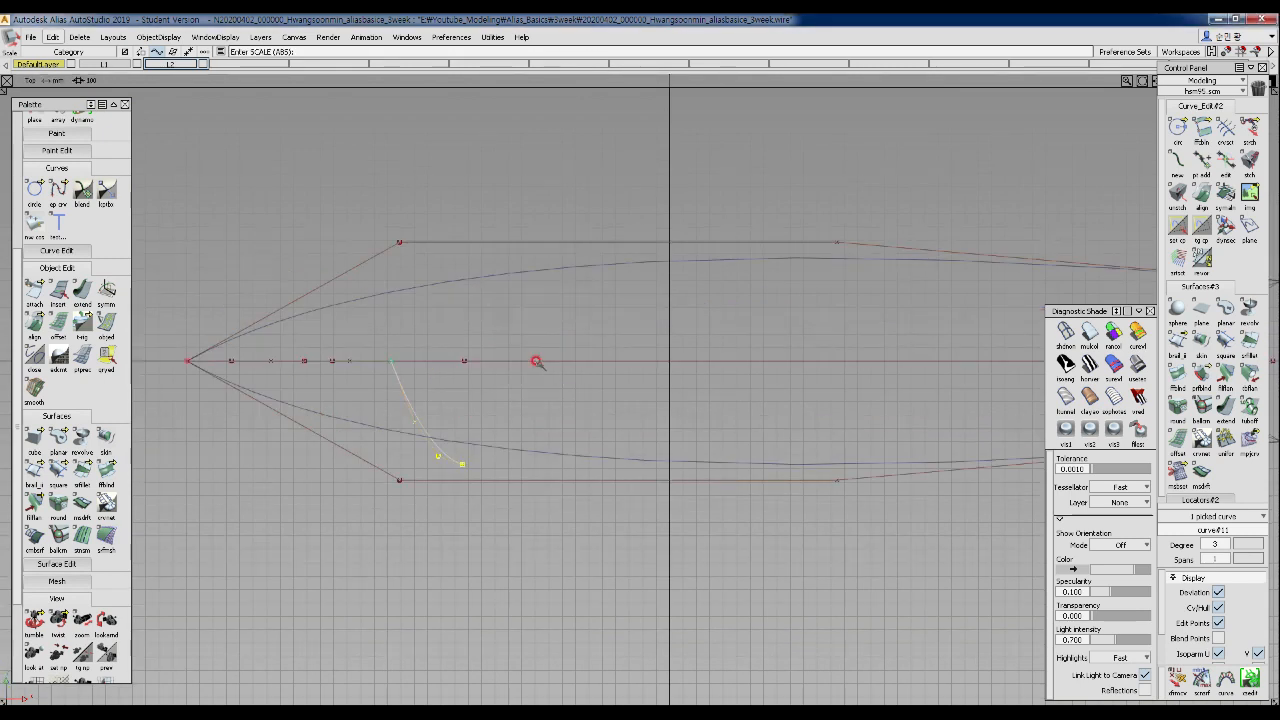
# - In the top view, move the pasted section curve's upper end CV onto the bowed side curve
pyautogui.scroll(2, 532, 410)
pyautogui.keyDown('alt'); pyautogui.keyDown('shift'); pyautogui.moveTo(534, 397); pyautogui.dragTo(559, 395, button='middle'); pyautogui.keyUp('shift'); pyautogui.keyUp('alt')
pyautogui.keyDown('ctrl'); pyautogui.keyDown('shift'); pyautogui.moveTo(559, 395); pyautogui.dragTo(529, 428); pyautogui.keyUp('shift'); pyautogui.keyUp('ctrl')
pyautogui.moveTo(474, 467); pyautogui.dragTo(515, 489)
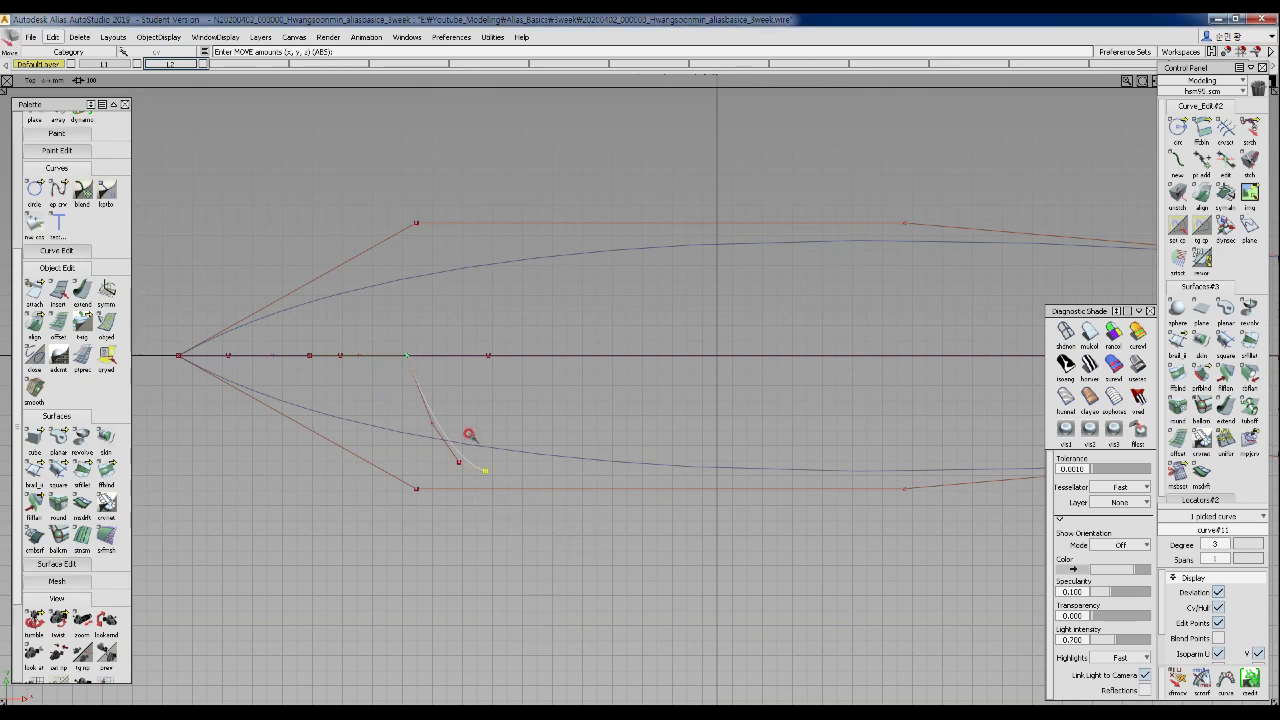
pyautogui.moveTo(482, 444); pyautogui.dragTo(486, 478)
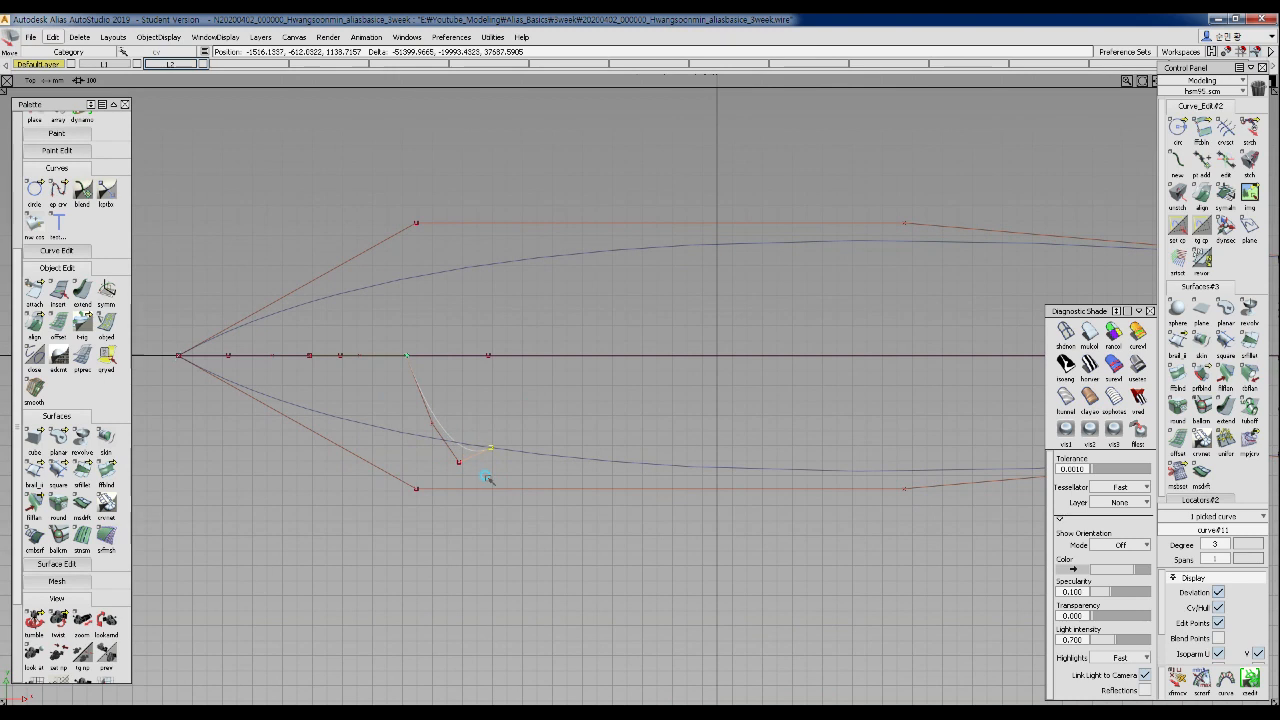
# - In the left view, shift the two middle CVs of the front section curve horizontally into line with its end points
pyautogui.press('F12')
pyautogui.keyDown('alt'); pyautogui.keyDown('shift'); pyautogui.moveTo(563, 440); pyautogui.dragTo(205, 363); pyautogui.keyUp('shift'); pyautogui.keyUp('alt')
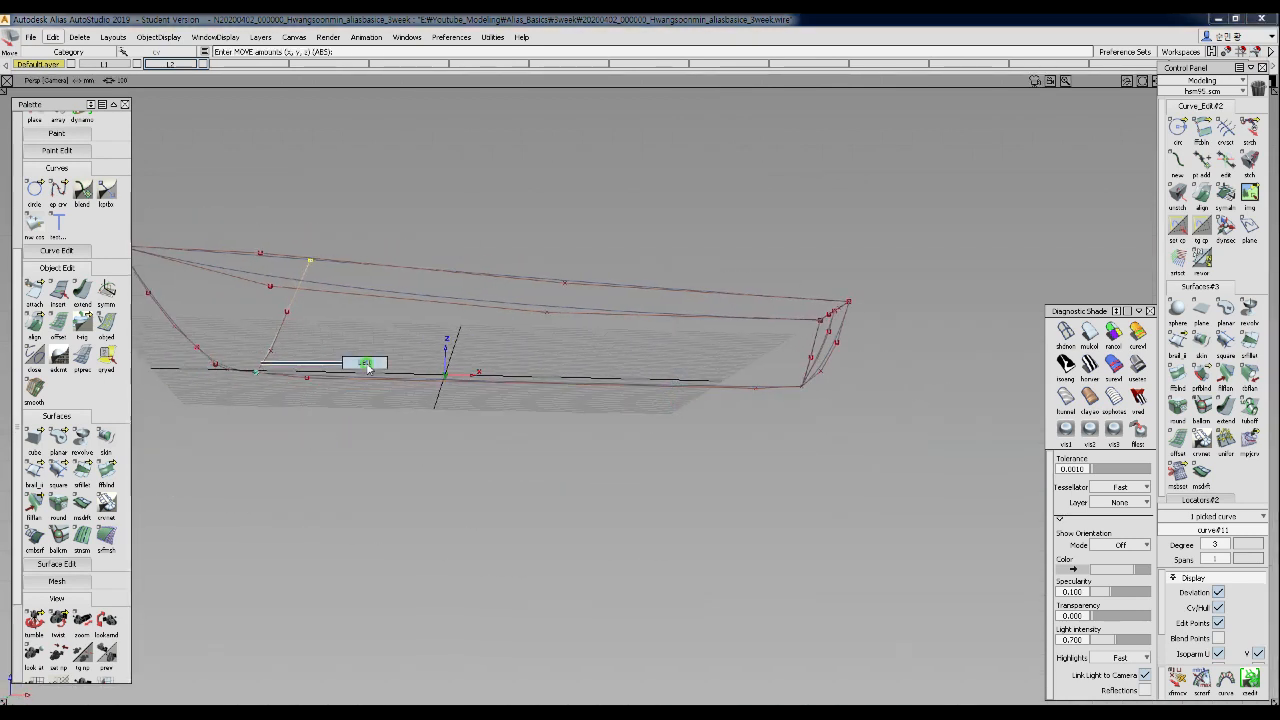
pyautogui.keyDown('ctrl'); pyautogui.keyDown('shift'); pyautogui.moveTo(367, 365); pyautogui.dragTo(369, 366, button='right'); pyautogui.keyUp('shift'); pyautogui.keyUp('ctrl')
pyautogui.keyDown('alt'); pyautogui.keyDown('shift'); pyautogui.moveTo(530, 409); pyautogui.dragTo(504, 405, button='middle'); pyautogui.keyUp('shift'); pyautogui.keyUp('alt')
pyautogui.moveTo(436, 411)
pyautogui.keyDown('ctrl'); pyautogui.keyDown('shift'); pyautogui.mouseDown()
pyautogui.moveTo(430, 344)
pyautogui.moveTo(378, 388)
pyautogui.moveTo(419, 418)
pyautogui.mouseUp(); pyautogui.keyUp('shift'); pyautogui.keyUp('ctrl')
pyautogui.keyDown('ctrl'); pyautogui.keyDown('shift'); pyautogui.moveTo(484, 440); pyautogui.dragTo(494, 395, button='middle'); pyautogui.keyUp('shift'); pyautogui.keyUp('ctrl')
pyautogui.moveTo(505, 408); pyautogui.dragTo(501, 407, button='middle')
pyautogui.moveTo(462, 350)
pyautogui.keyDown('ctrl'); pyautogui.keyDown('shift'); pyautogui.mouseDown()
pyautogui.moveTo(411, 348)
pyautogui.moveTo(444, 365)
pyautogui.mouseUp(); pyautogui.keyUp('shift'); pyautogui.keyUp('ctrl')
pyautogui.keyDown('ctrl'); pyautogui.keyDown('shift'); pyautogui.moveTo(540, 433); pyautogui.dragTo(568, 389, button='middle'); pyautogui.keyUp('shift'); pyautogui.keyUp('ctrl')
pyautogui.moveTo(599, 405); pyautogui.dragTo(590, 405, button='middle')
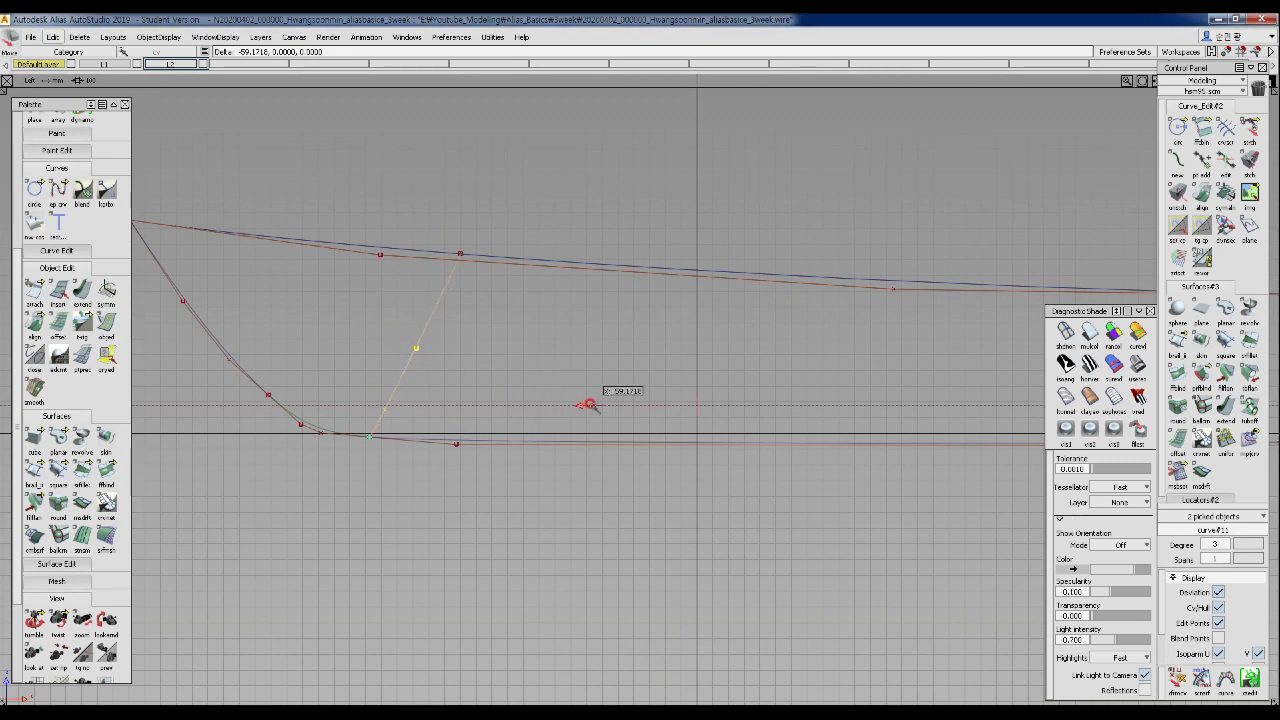
pyautogui.moveTo(505, 403)
pyautogui.mouseDown(button='middle')
pyautogui.moveTo(529, 403)
pyautogui.moveTo(480, 405)
pyautogui.moveTo(525, 409)
pyautogui.mouseUp(button='middle')
# - Clear the selection and check the front section curve's shape in the front and perspective views
pyautogui.keyDown('ctrl'); pyautogui.keyDown('shift'); pyautogui.moveTo(524, 386); pyautogui.dragTo(606, 303, button='right'); pyautogui.keyUp('shift'); pyautogui.keyUp('ctrl')
pyautogui.moveTo(602, 325)
pyautogui.keyDown('alt'); pyautogui.keyDown('shift'); pyautogui.mouseDown()
pyautogui.moveTo(577, 340)
pyautogui.moveTo(477, 271)
pyautogui.mouseUp(); pyautogui.keyUp('shift'); pyautogui.keyUp('alt')
pyautogui.keyDown('ctrl'); pyautogui.keyDown('shift'); pyautogui.moveTo(480, 282); pyautogui.dragTo(574, 316, button='right'); pyautogui.keyUp('shift'); pyautogui.keyUp('ctrl')
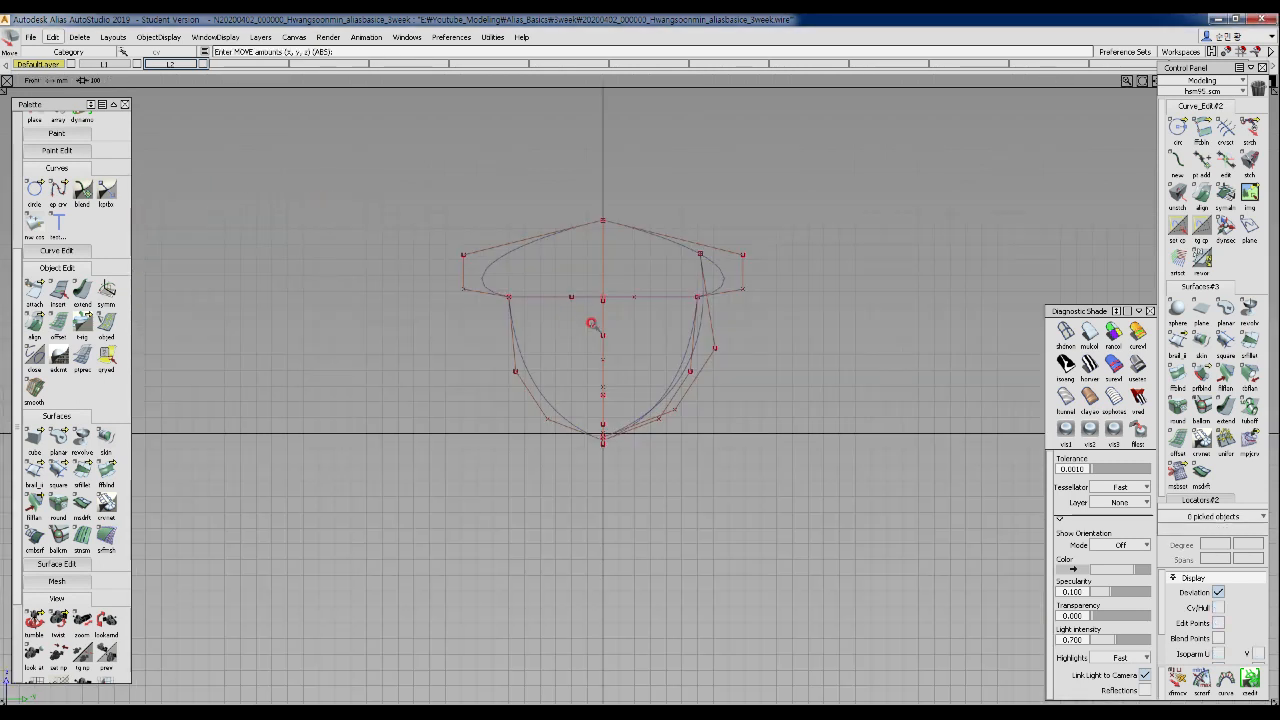
pyautogui.keyDown('ctrl'); pyautogui.keyDown('shift'); pyautogui.moveTo(703, 361); pyautogui.dragTo(772, 277, button='right'); pyautogui.keyUp('shift'); pyautogui.keyUp('ctrl')
pyautogui.keyDown('alt'); pyautogui.keyDown('shift'); pyautogui.moveTo(565, 368); pyautogui.dragTo(488, 335); pyautogui.keyUp('shift'); pyautogui.keyUp('alt')
pyautogui.keyDown('alt'); pyautogui.keyDown('shift'); pyautogui.moveTo(488, 335); pyautogui.dragTo(523, 327, button='middle'); pyautogui.keyUp('shift'); pyautogui.keyUp('alt')
pyautogui.keyDown('alt'); pyautogui.keyDown('shift'); pyautogui.moveTo(529, 333); pyautogui.dragTo(594, 320); pyautogui.keyUp('shift'); pyautogui.keyUp('alt')
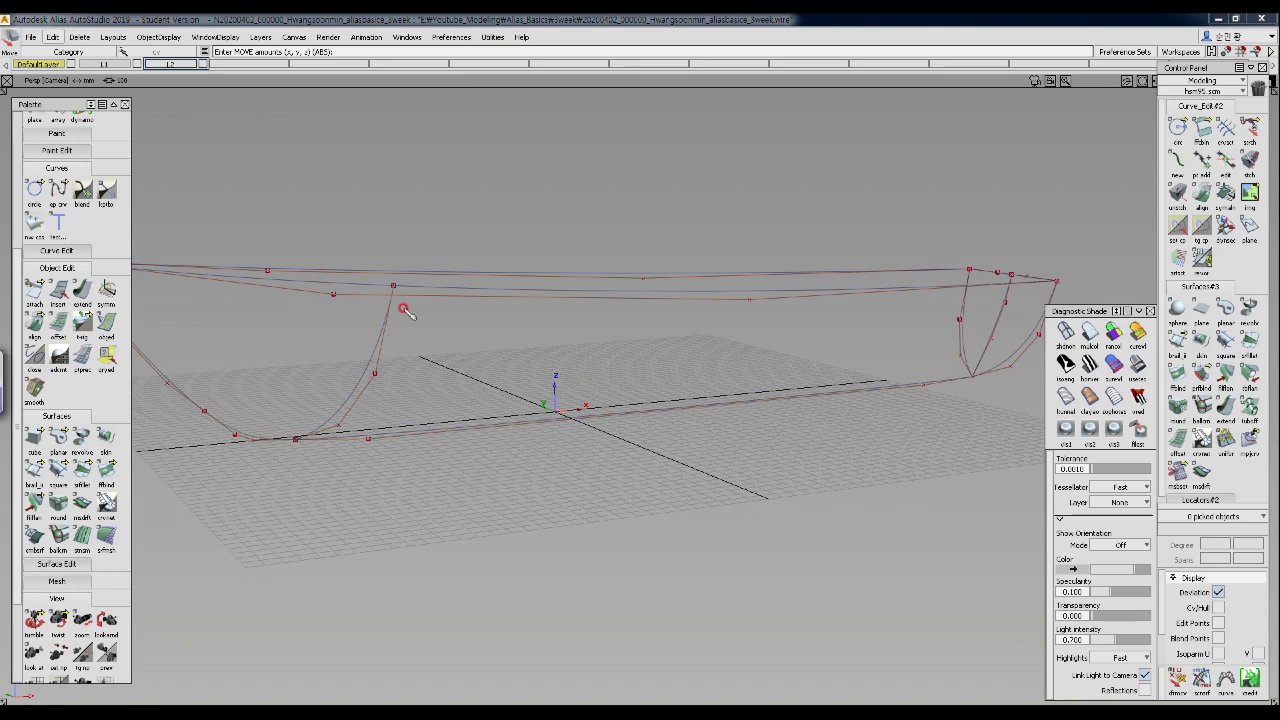
pyautogui.moveTo(512, 290); pyautogui.dragTo(1050, 285)
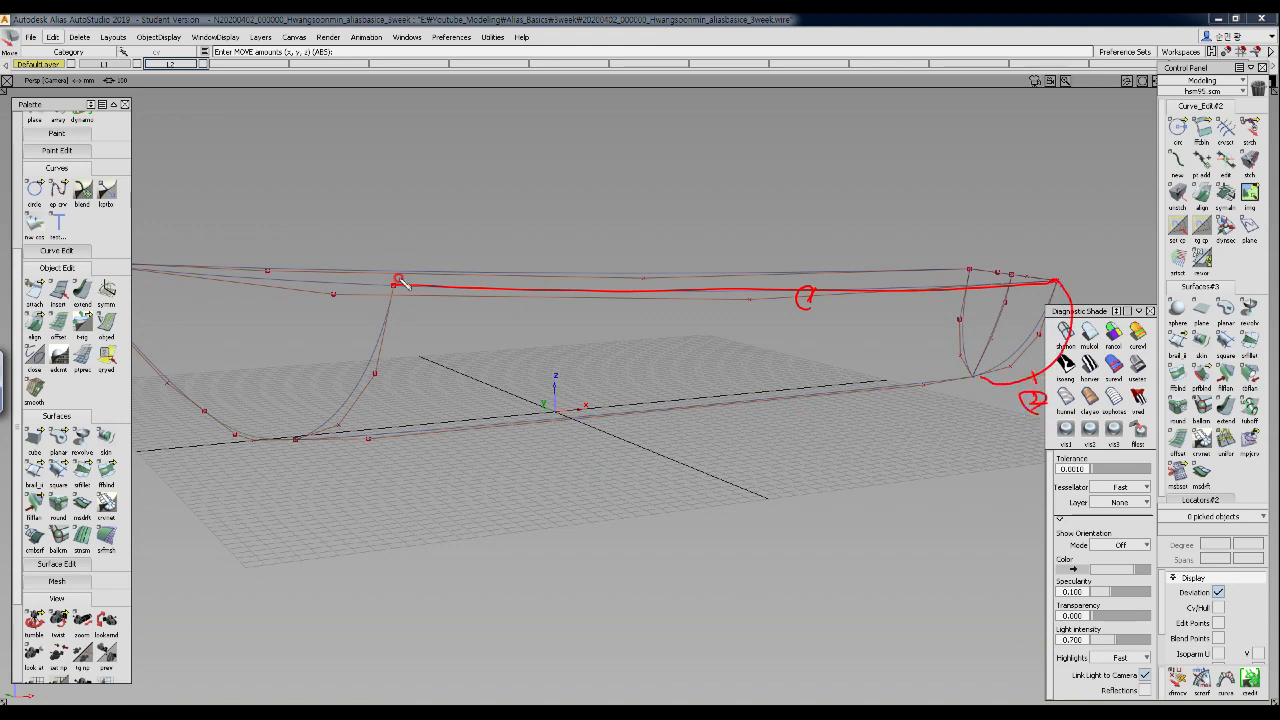
pyautogui.moveTo(404, 352); pyautogui.dragTo(411, 361)
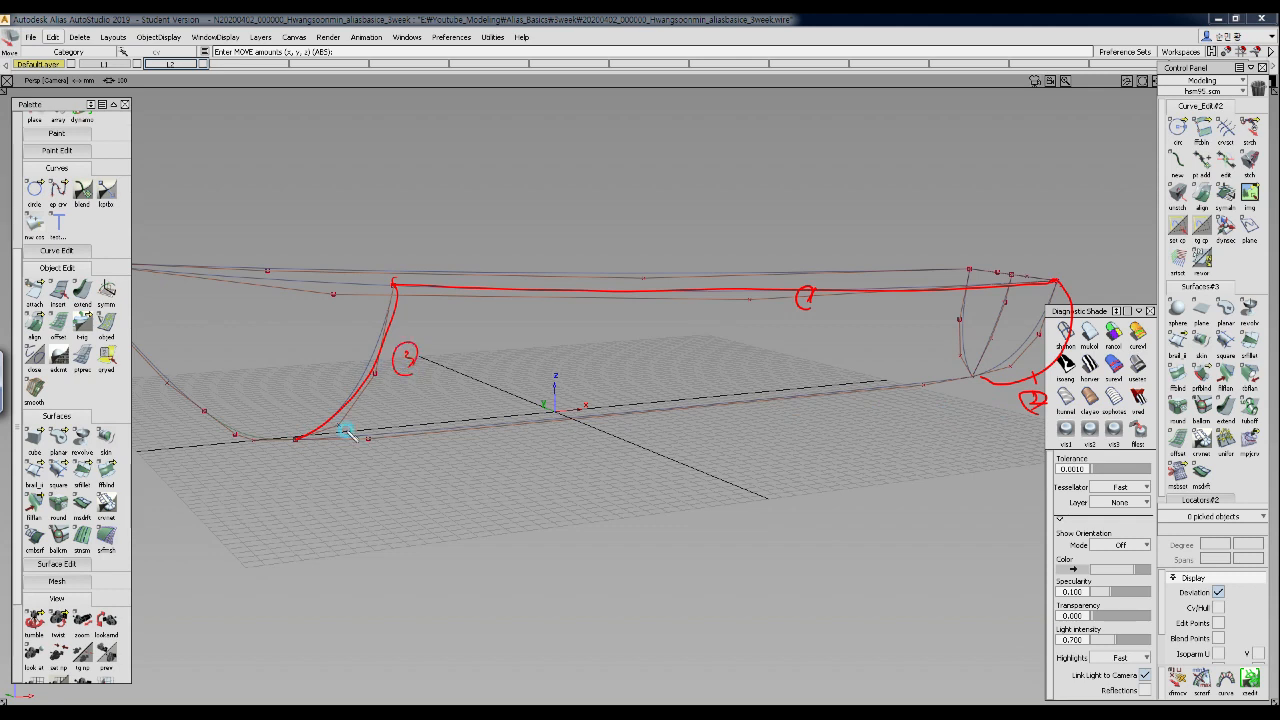
pyautogui.moveTo(352, 447); pyautogui.dragTo(985, 380)
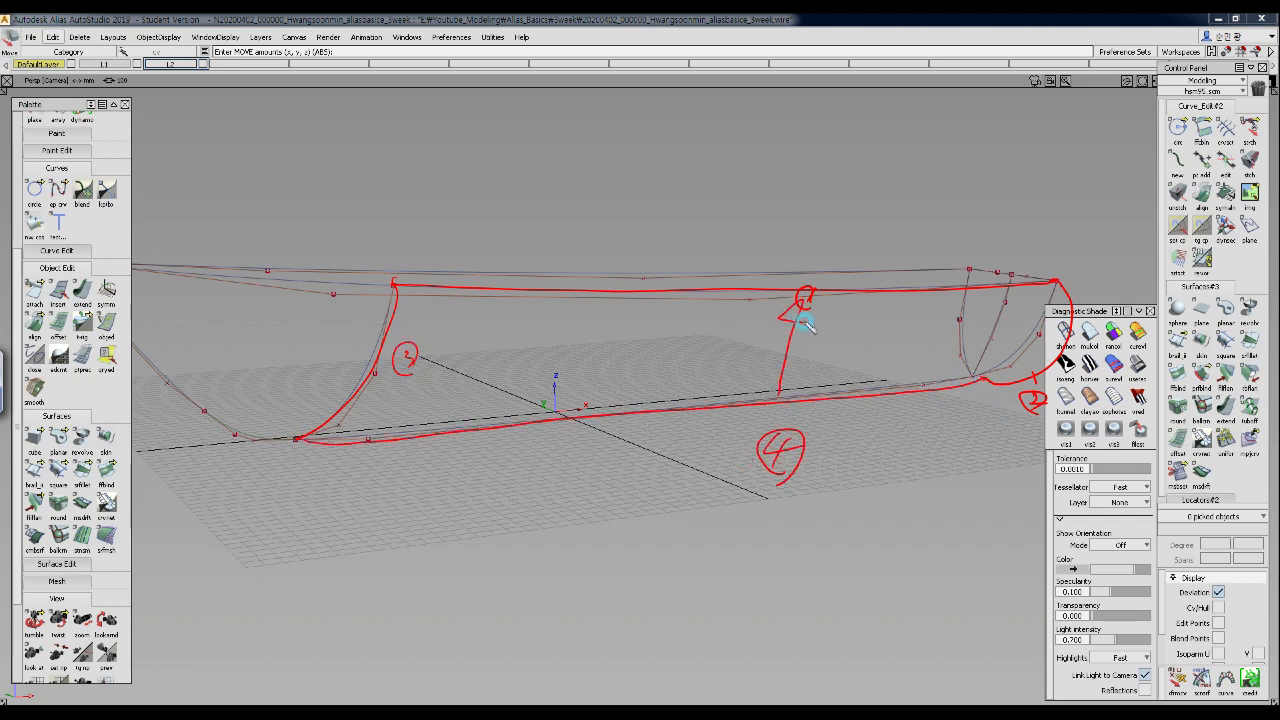
pyautogui.moveTo(525, 374); pyautogui.dragTo(1040, 328)
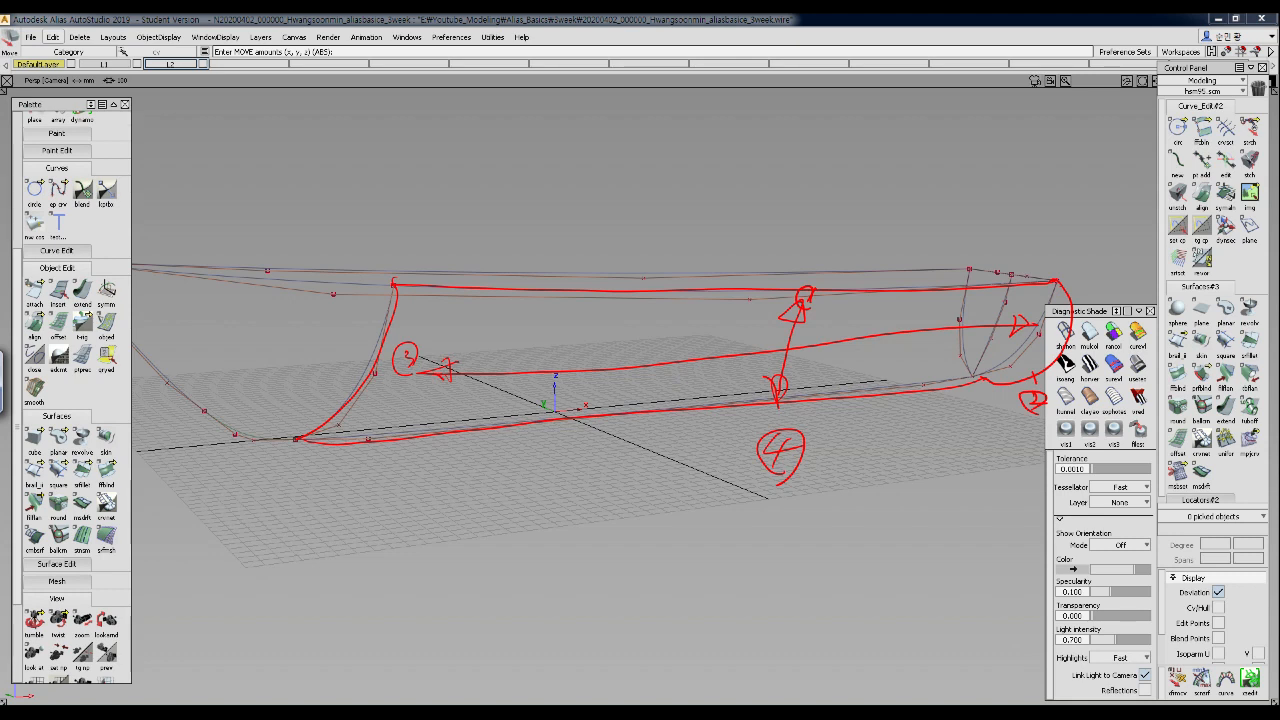
pyautogui.press('Escape')
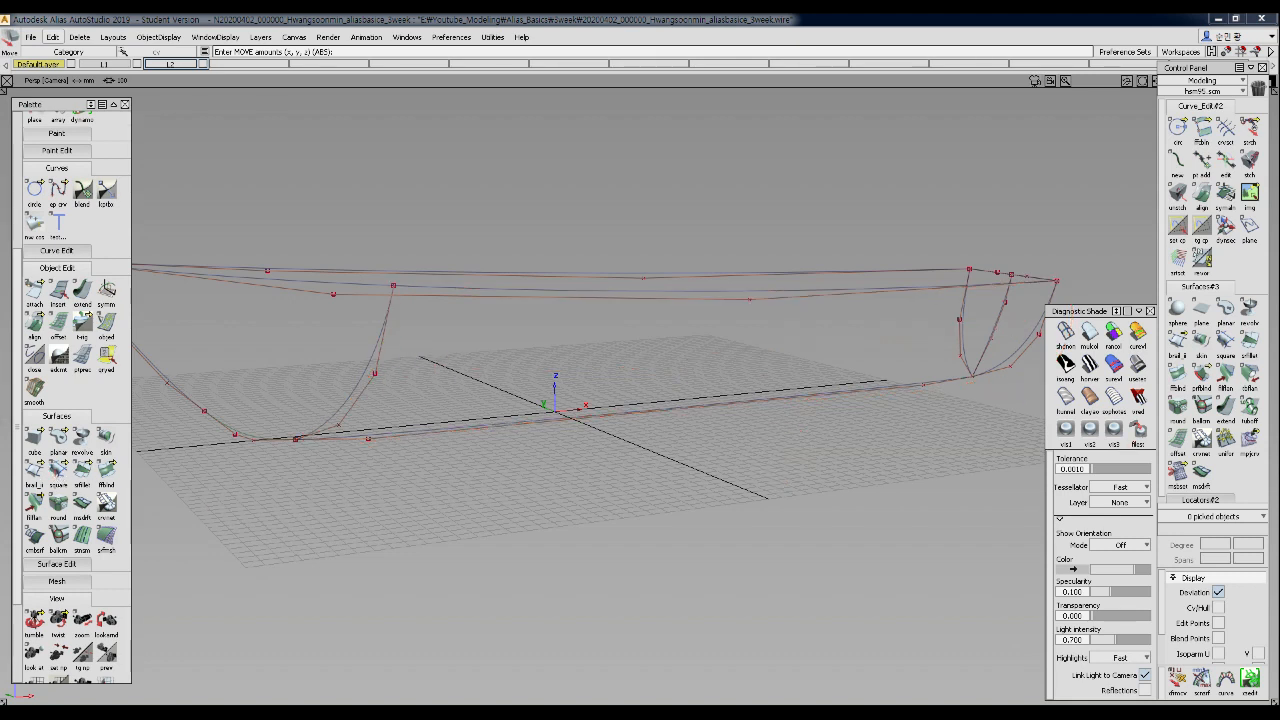
# - Create a birail surface from the front and rear section curves, using the bowed side curve and bottom centre curve as rails
pyautogui.click(32, 468)
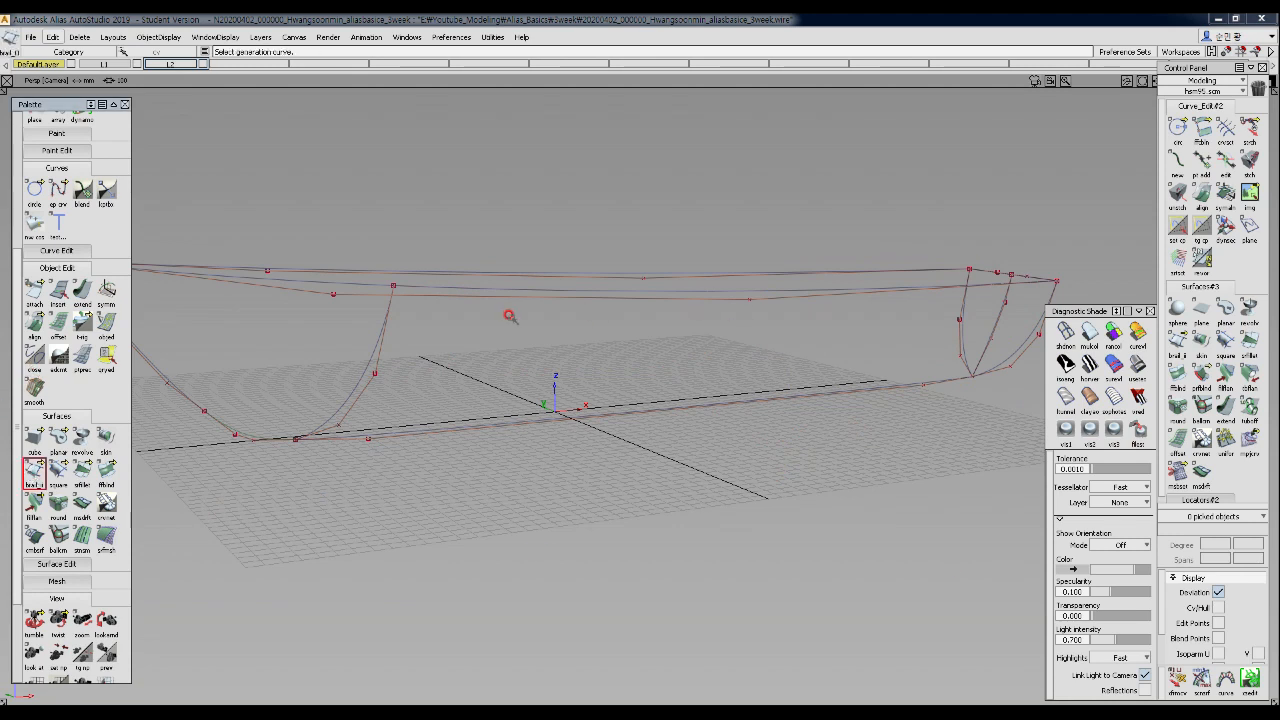
pyautogui.click(369, 355)
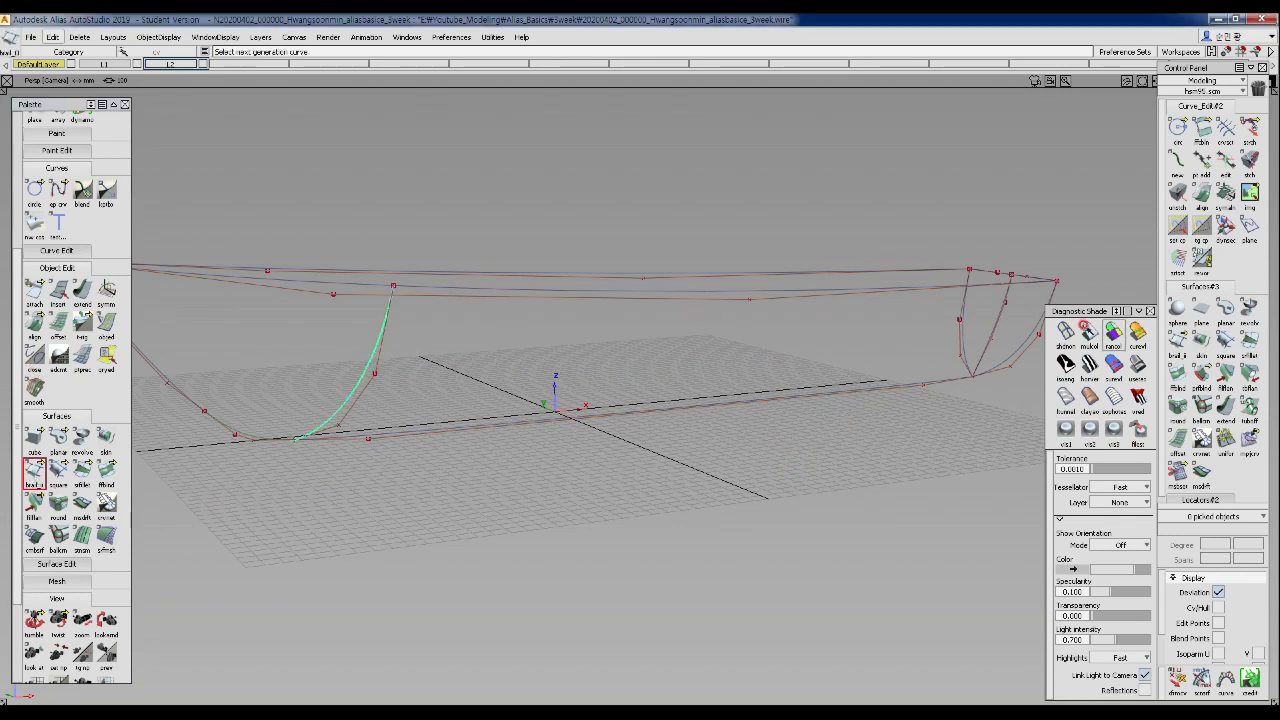
pyautogui.click(1015, 346)
pyautogui.click(506, 289)
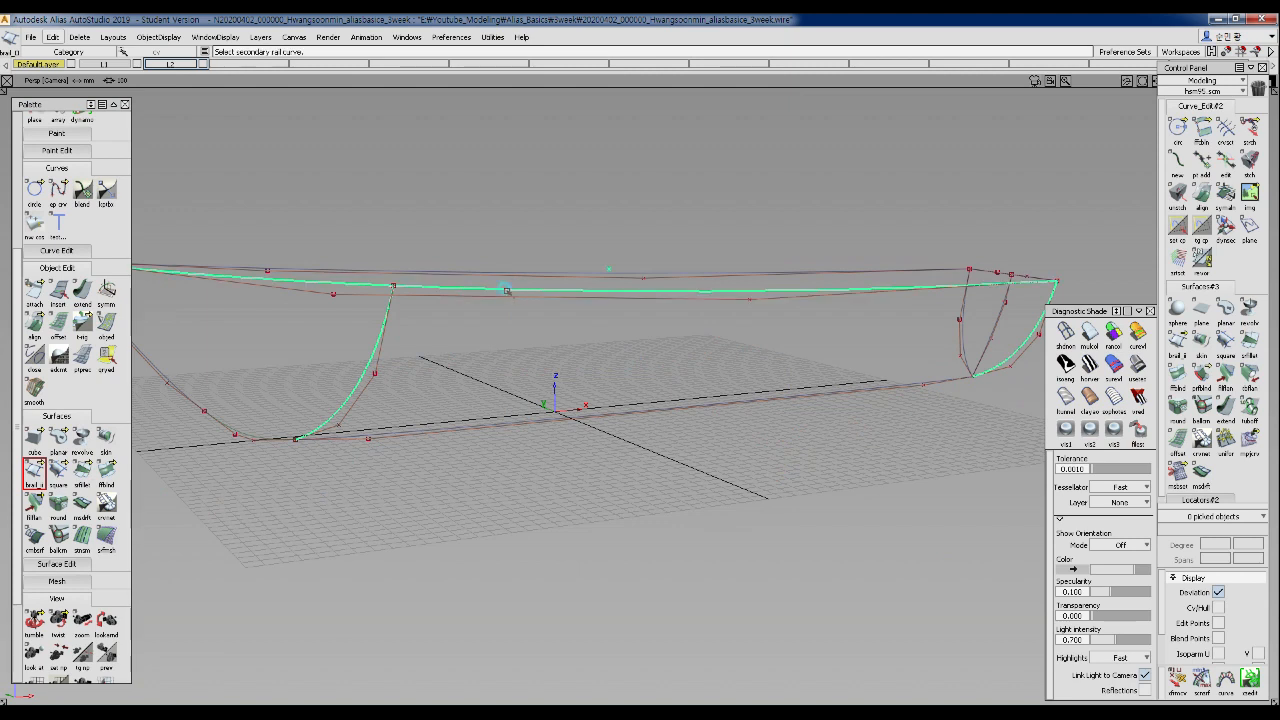
pyautogui.click(494, 420)
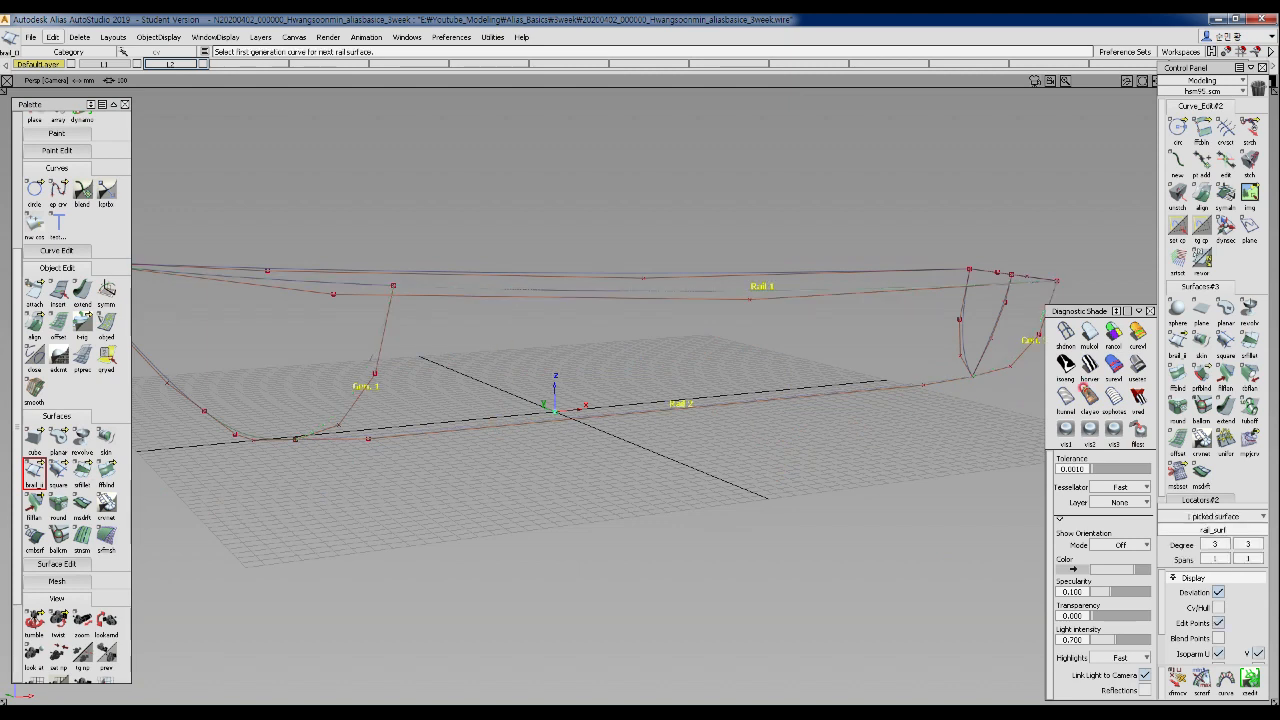
# - Apply multi-color diagnostic shading to the new side surface, view it from the bow, and clear the selection
pyautogui.click(1089, 334)
pyautogui.moveTo(512, 472)
pyautogui.keyDown('alt'); pyautogui.keyDown('shift'); pyautogui.mouseDown()
pyautogui.moveTo(500, 463)
pyautogui.moveTo(549, 291)
pyautogui.moveTo(646, 400)
pyautogui.moveTo(515, 339)
pyautogui.mouseUp(); pyautogui.keyUp('shift'); pyautogui.keyUp('alt')
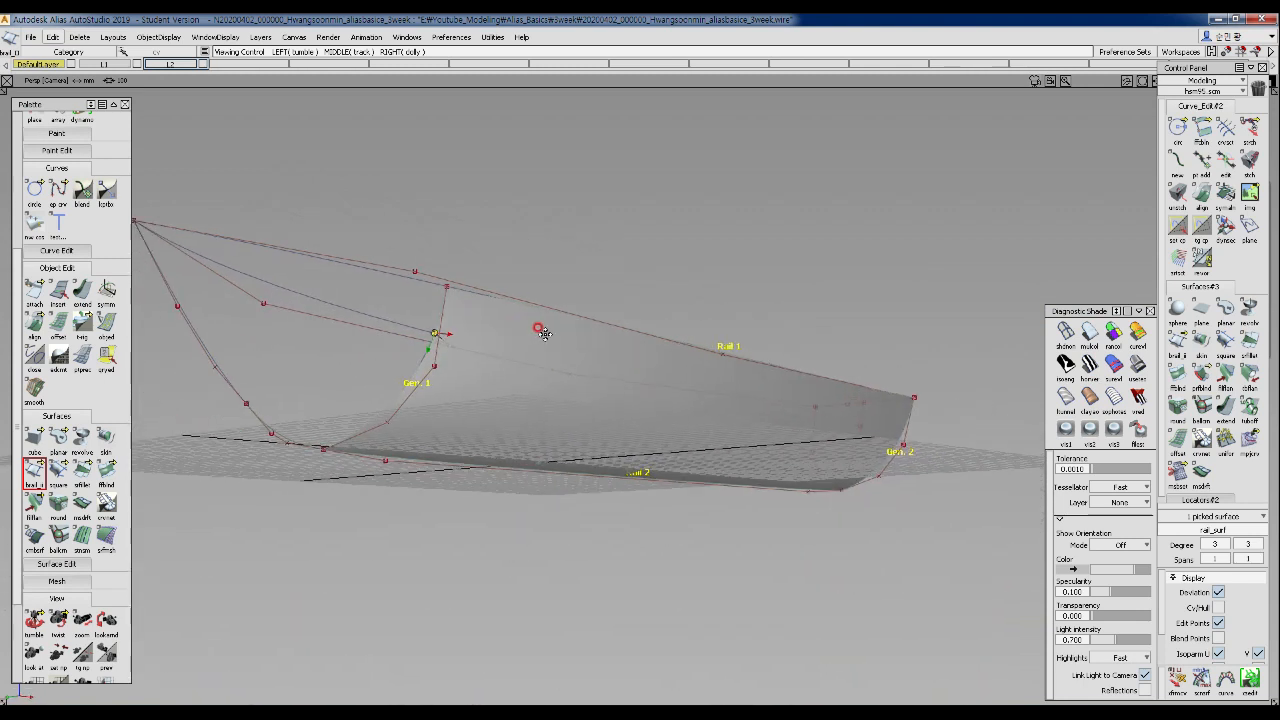
pyautogui.keyDown('alt'); pyautogui.keyDown('shift'); pyautogui.moveTo(517, 340); pyautogui.dragTo(556, 329, button='middle'); pyautogui.keyUp('shift'); pyautogui.keyUp('alt')
pyautogui.keyDown('alt'); pyautogui.keyDown('shift'); pyautogui.moveTo(534, 383); pyautogui.dragTo(262, 376); pyautogui.keyUp('shift'); pyautogui.keyUp('alt')
pyautogui.click(425, 451)
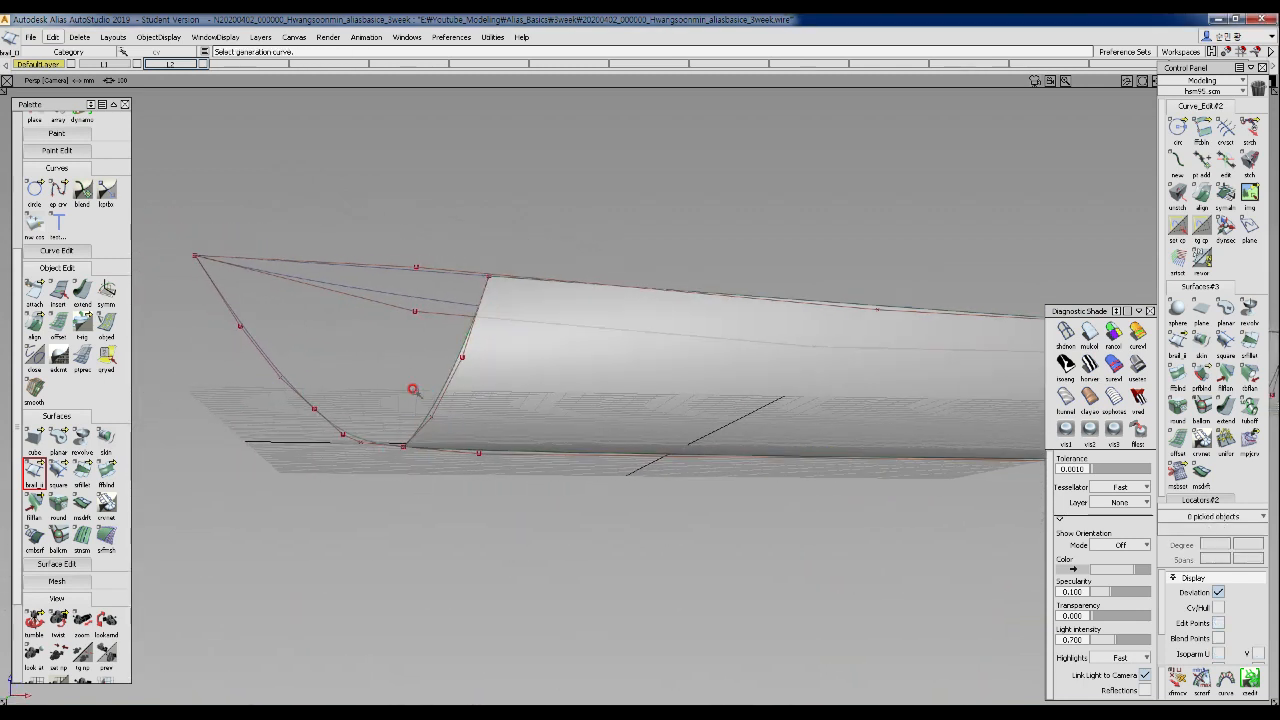
# - Pick the curves around the open bow area to check its boundaries, and clear the selection
pyautogui.keyDown('alt'); pyautogui.keyDown('shift'); pyautogui.moveTo(420, 366); pyautogui.dragTo(508, 284); pyautogui.keyUp('shift'); pyautogui.keyUp('alt')
pyautogui.click(352, 397)
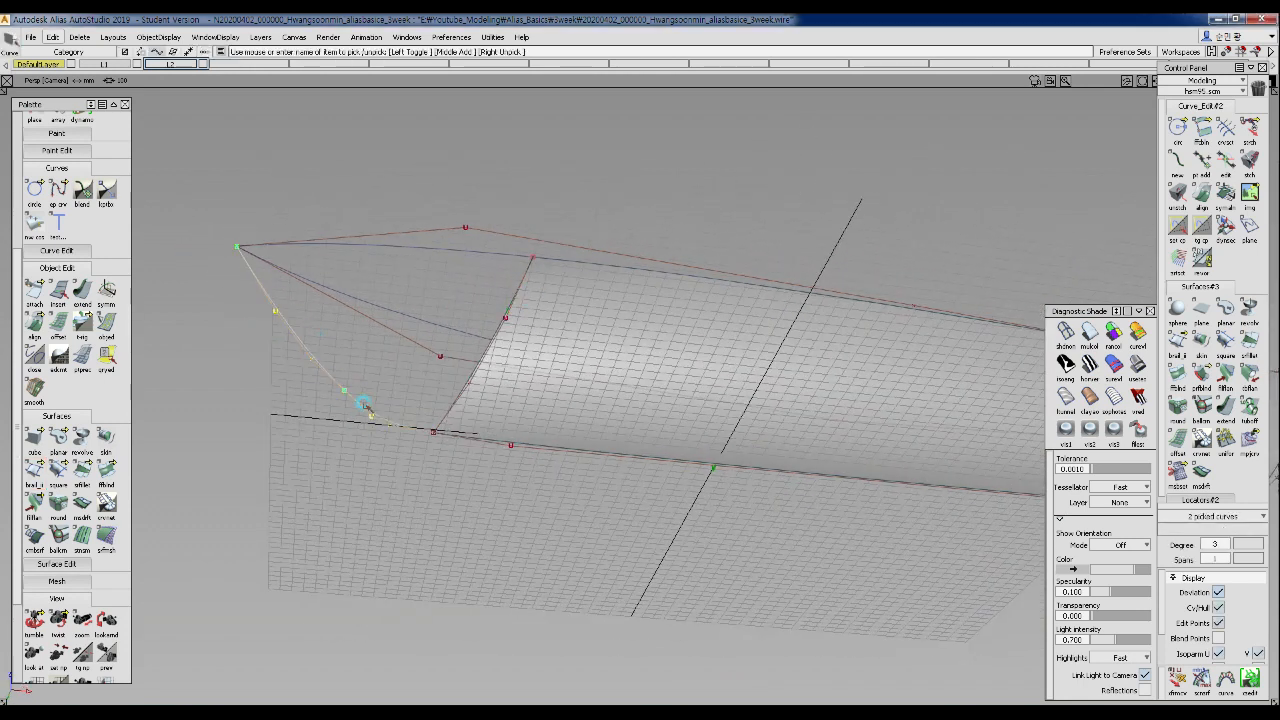
pyautogui.click(401, 232)
pyautogui.click(528, 308)
pyautogui.keyDown('alt'); pyautogui.keyDown('shift'); pyautogui.moveTo(537, 329); pyautogui.dragTo(467, 394); pyautogui.keyUp('shift'); pyautogui.keyUp('alt')
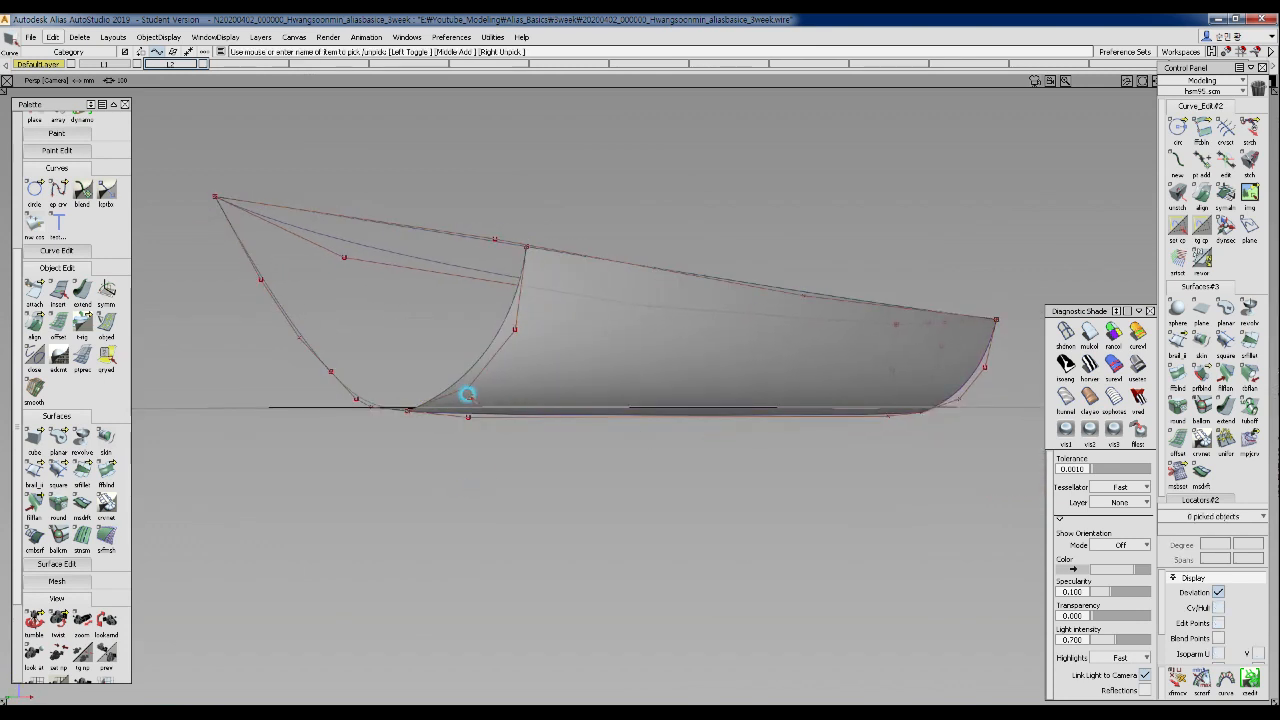
# - Build a birail bow surface between the bow profile curve and the side surface's front edge, with the bottom and side curves as rails
pyautogui.click(33, 467)
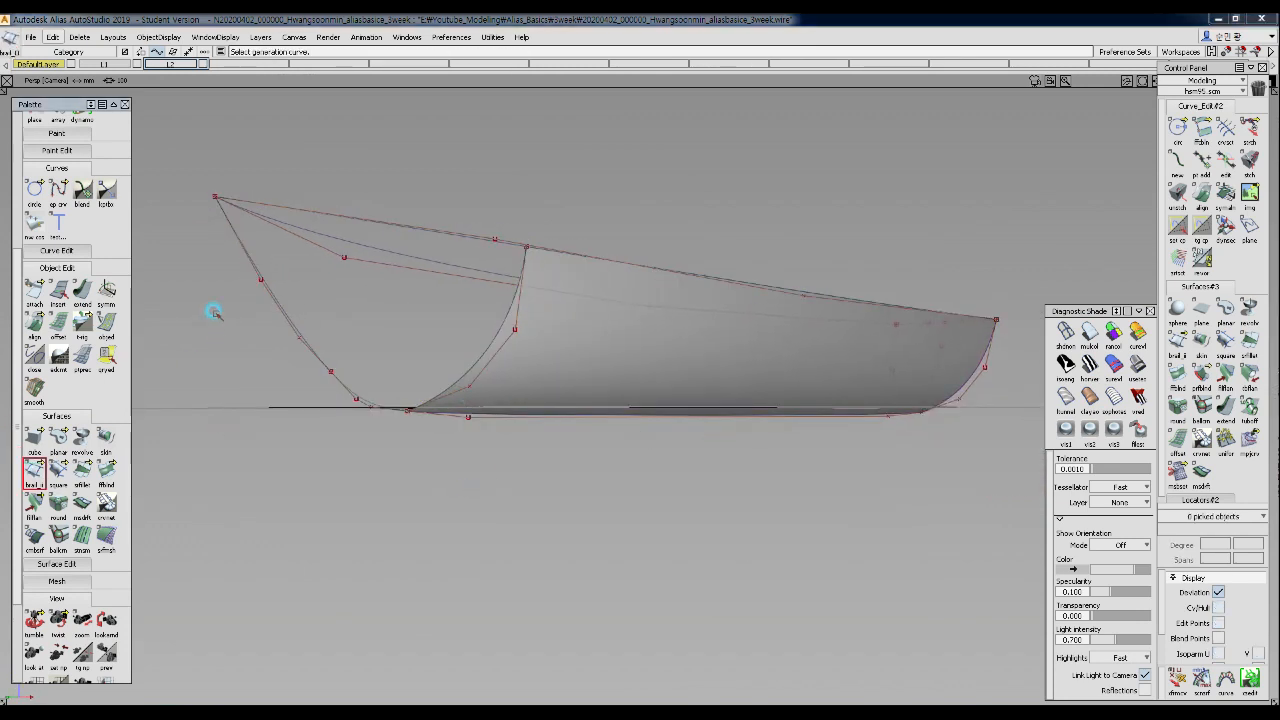
pyautogui.click(256, 276)
pyautogui.click(499, 319)
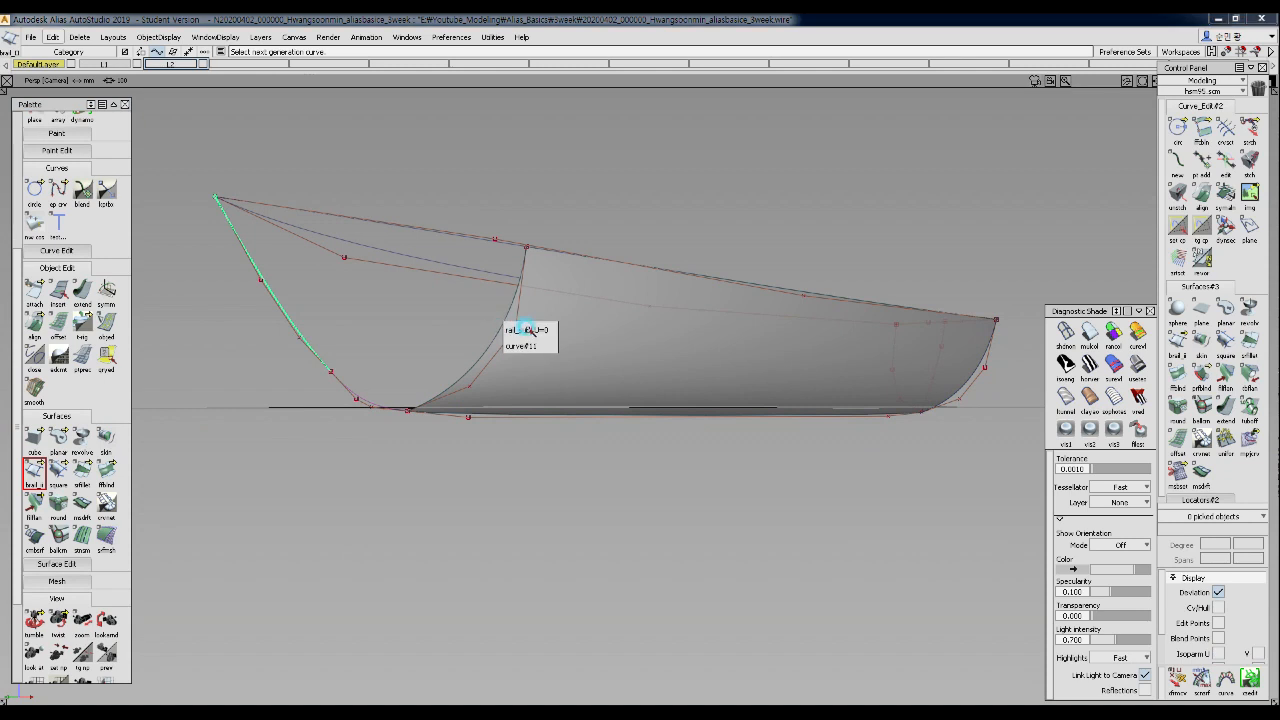
pyautogui.click(528, 331)
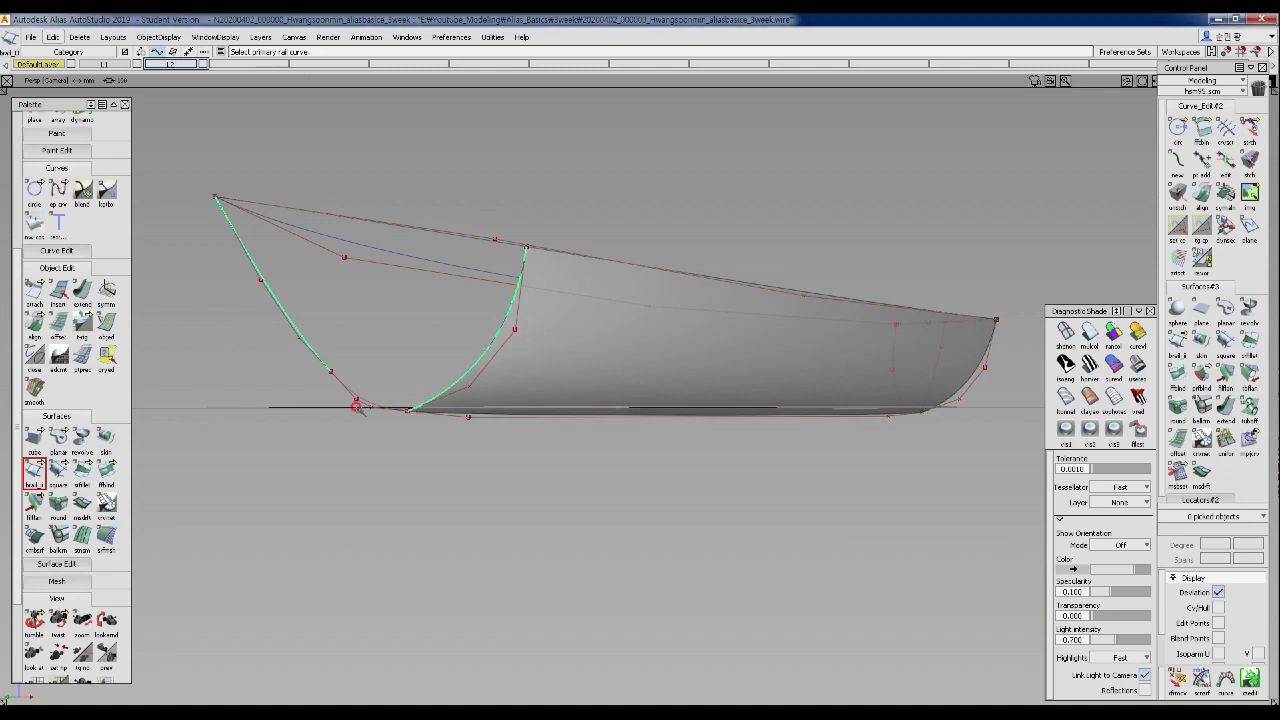
pyautogui.keyDown('alt'); pyautogui.keyDown('shift'); pyautogui.moveTo(445, 244); pyautogui.dragTo(457, 334); pyautogui.keyUp('shift'); pyautogui.keyUp('alt')
pyautogui.click(418, 250)
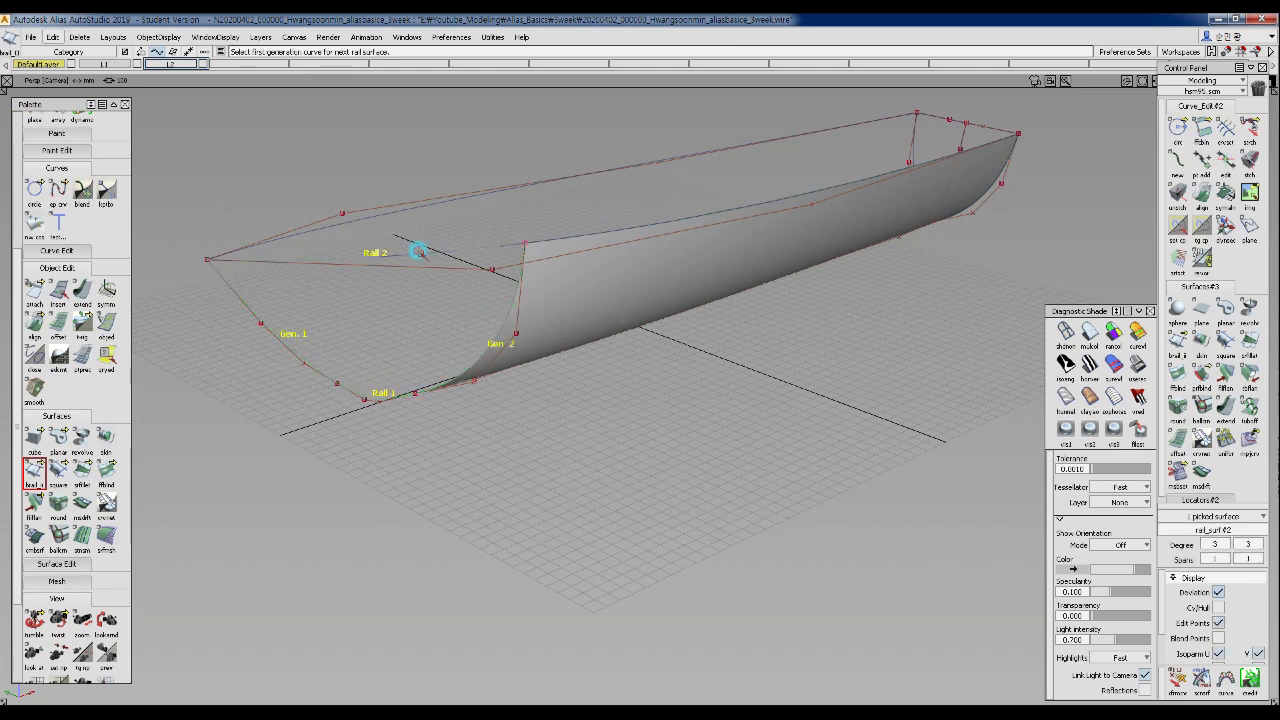
# - Open the Birail II control options for the bow surface and place the window clear of the model
pyautogui.keyDown('alt'); pyautogui.keyDown('shift'); pyautogui.moveTo(457, 434); pyautogui.dragTo(805, 392); pyautogui.keyUp('shift'); pyautogui.keyUp('alt')
pyautogui.keyDown('alt'); pyautogui.keyDown('shift'); pyautogui.moveTo(489, 289); pyautogui.dragTo(562, 283); pyautogui.keyUp('shift'); pyautogui.keyUp('alt')
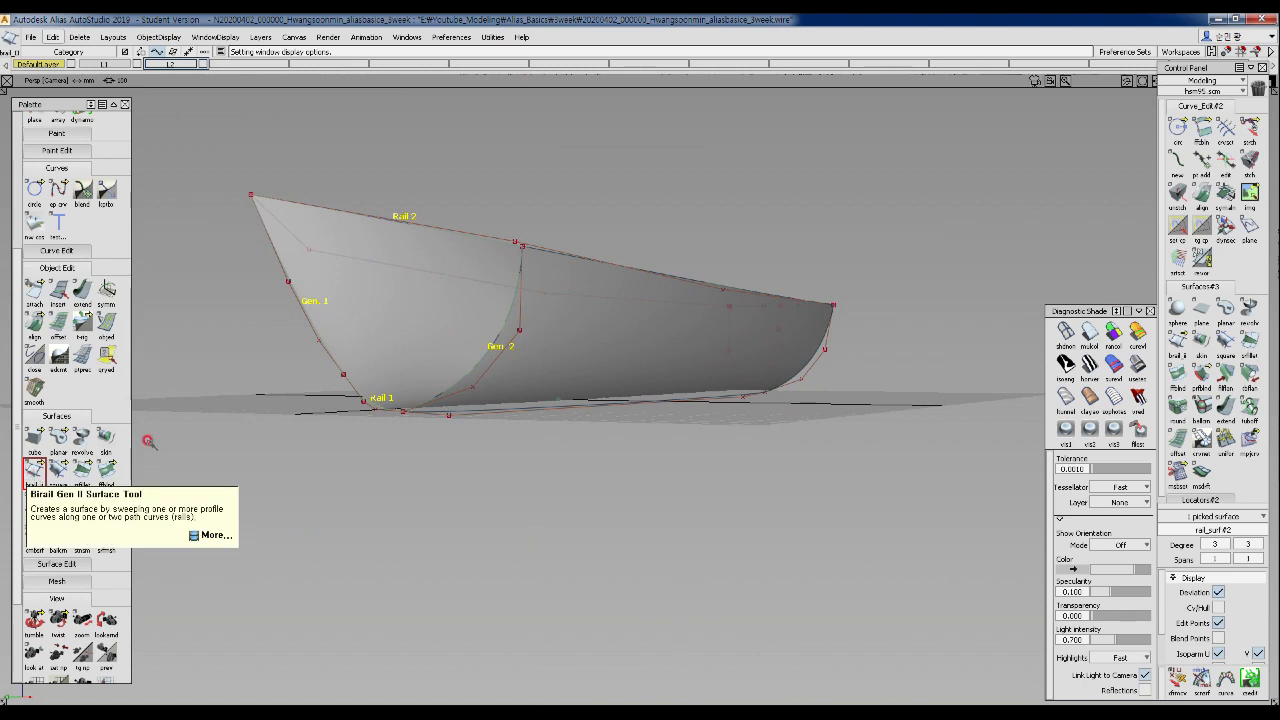
pyautogui.click(33, 467)
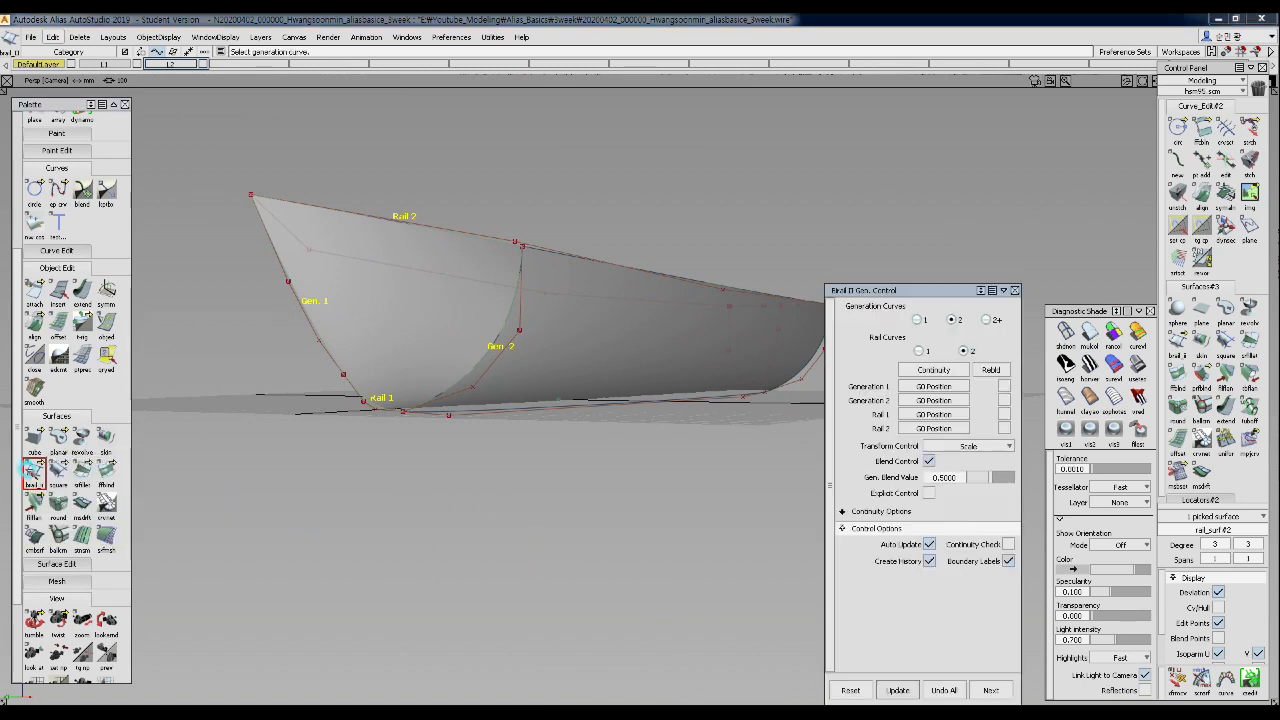
pyautogui.moveTo(953, 289); pyautogui.dragTo(985, 130)
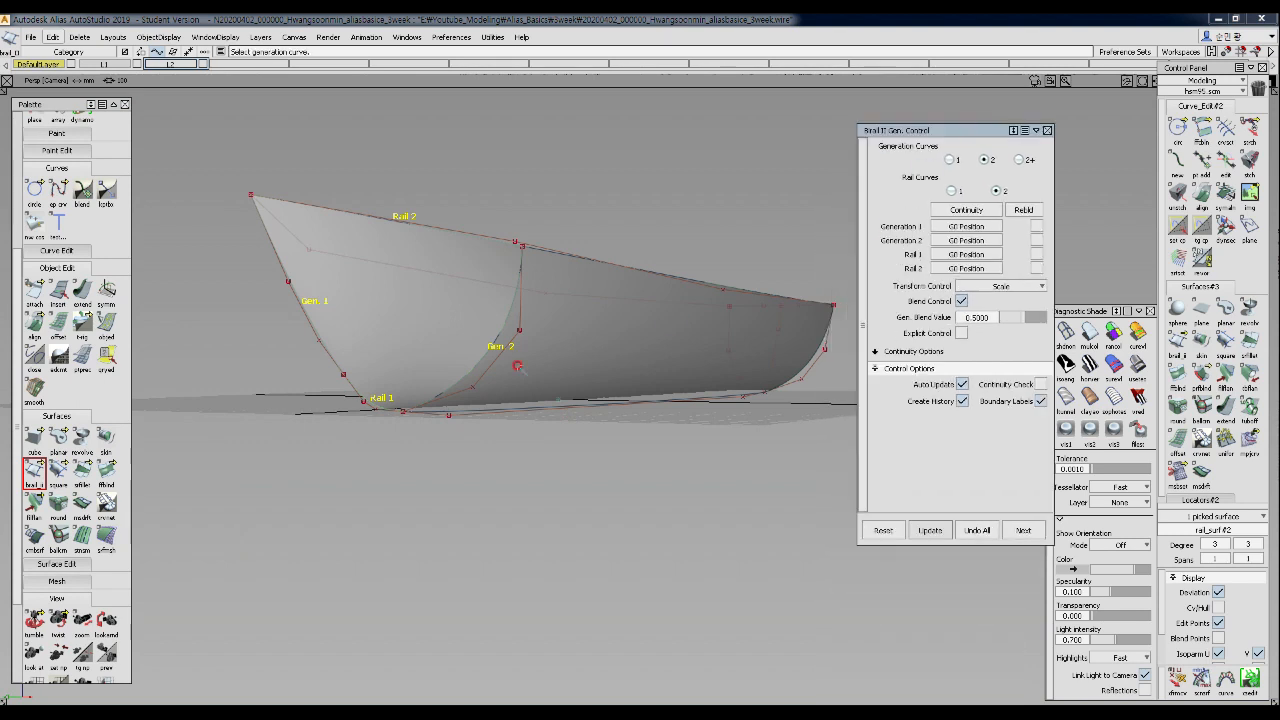
pyautogui.keyDown('alt'); pyautogui.keyDown('shift'); pyautogui.moveTo(365, 360); pyautogui.dragTo(467, 346); pyautogui.keyUp('shift'); pyautogui.keyUp('alt')
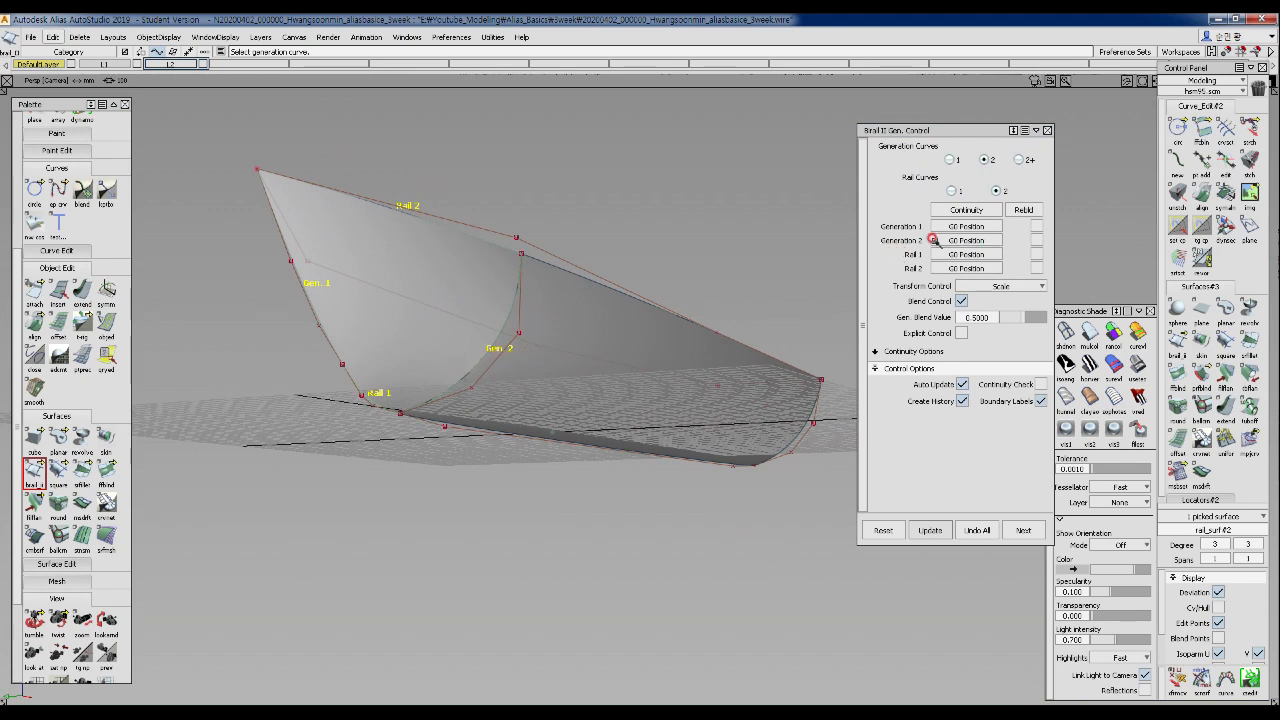
# - Try G2 Curvature continuity on Generation 2 of the bow surface
pyautogui.click(970, 240)
pyautogui.click(972, 240)
pyautogui.click(976, 240)
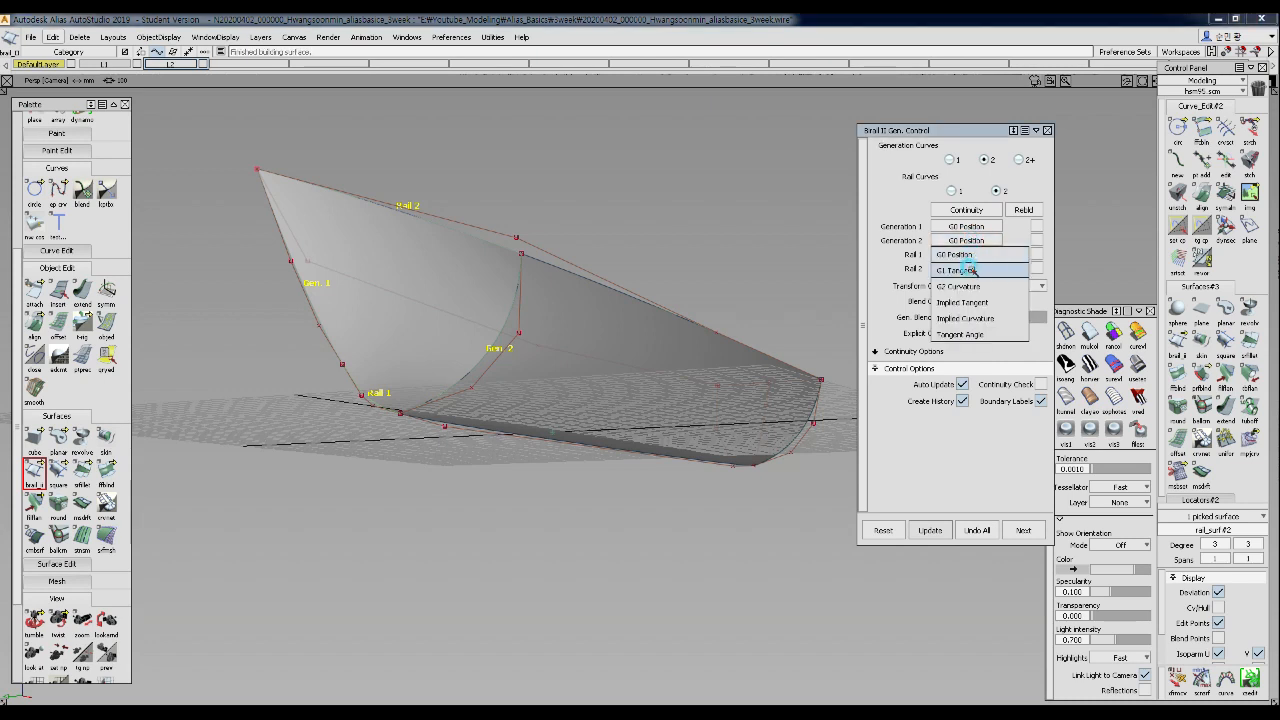
pyautogui.click(968, 286)
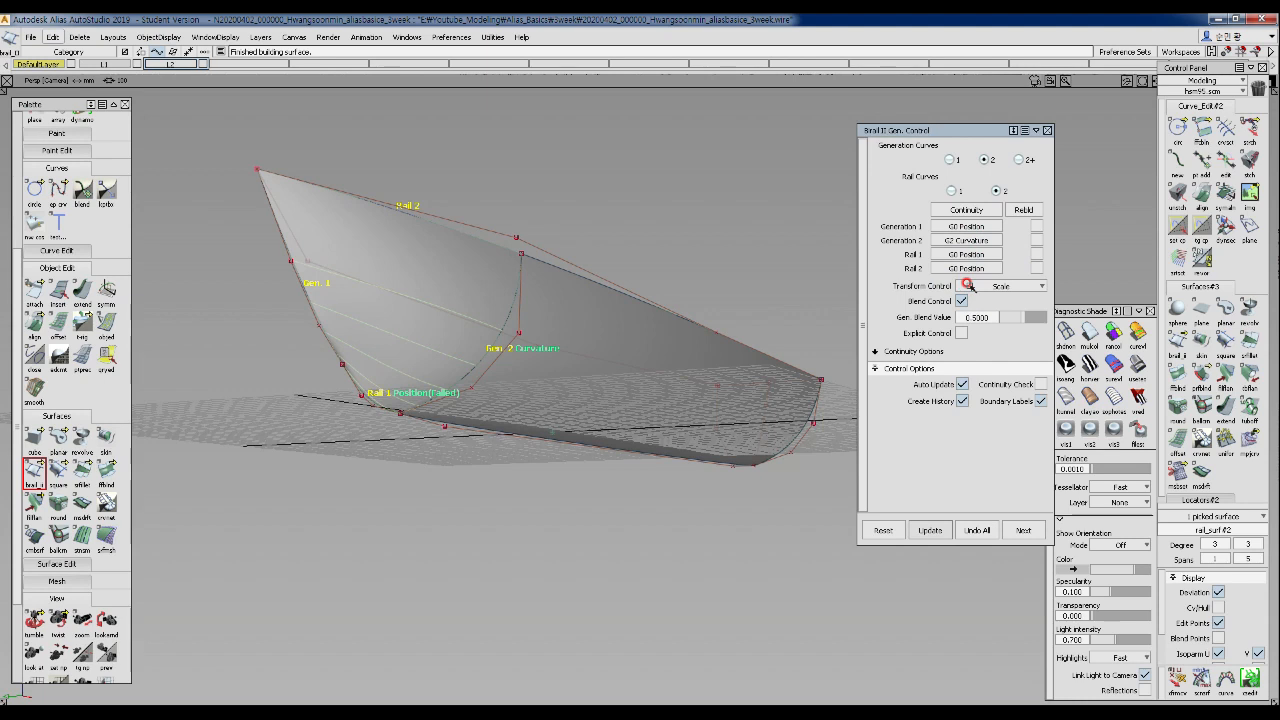
pyautogui.keyDown('alt'); pyautogui.keyDown('shift'); pyautogui.moveTo(530, 346); pyautogui.dragTo(340, 376); pyautogui.keyUp('shift'); pyautogui.keyUp('alt')
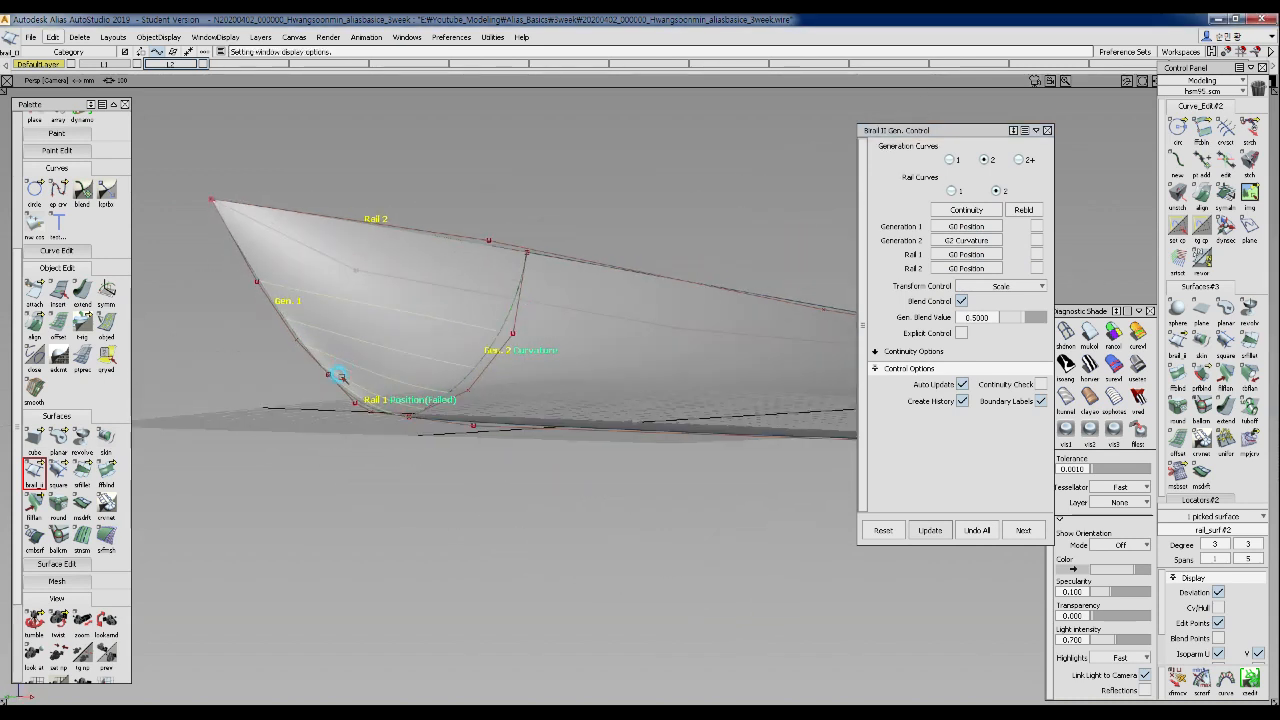
# - Set the bow surface's Generation 2 continuity to G1 Tangent, deselect the surface and close the birail options
pyautogui.click(980, 241)
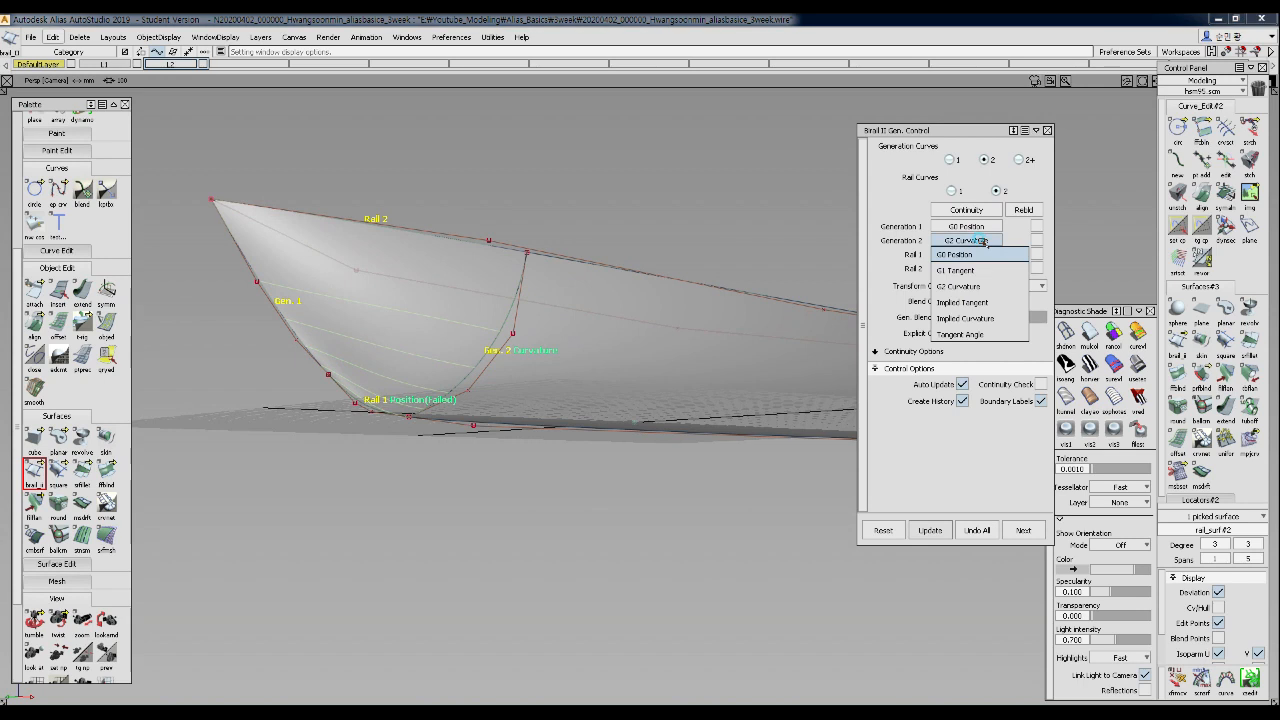
pyautogui.click(977, 262)
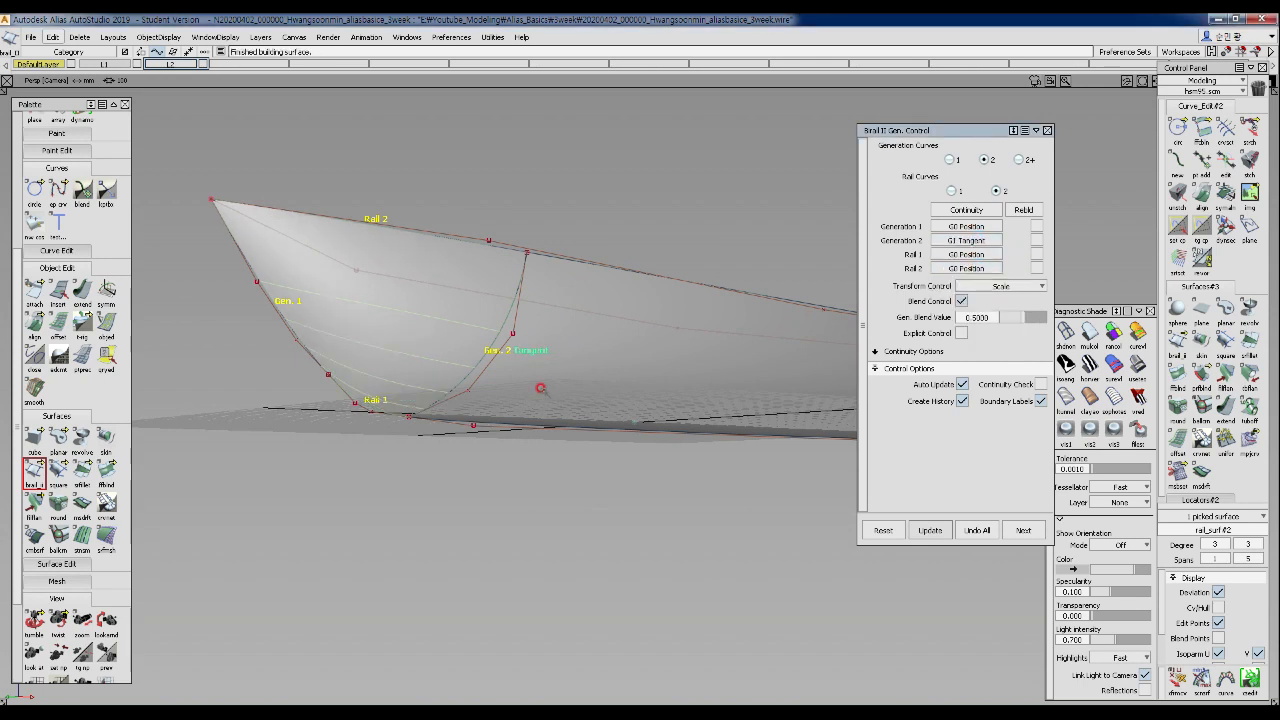
pyautogui.moveTo(430, 375)
pyautogui.keyDown('alt'); pyautogui.keyDown('shift'); pyautogui.mouseDown()
pyautogui.moveTo(284, 240)
pyautogui.moveTo(423, 366)
pyautogui.moveTo(440, 408)
pyautogui.moveTo(421, 407)
pyautogui.moveTo(430, 400)
pyautogui.mouseUp(); pyautogui.keyUp('shift'); pyautogui.keyUp('alt')
pyautogui.click(947, 255)
pyautogui.click(971, 241)
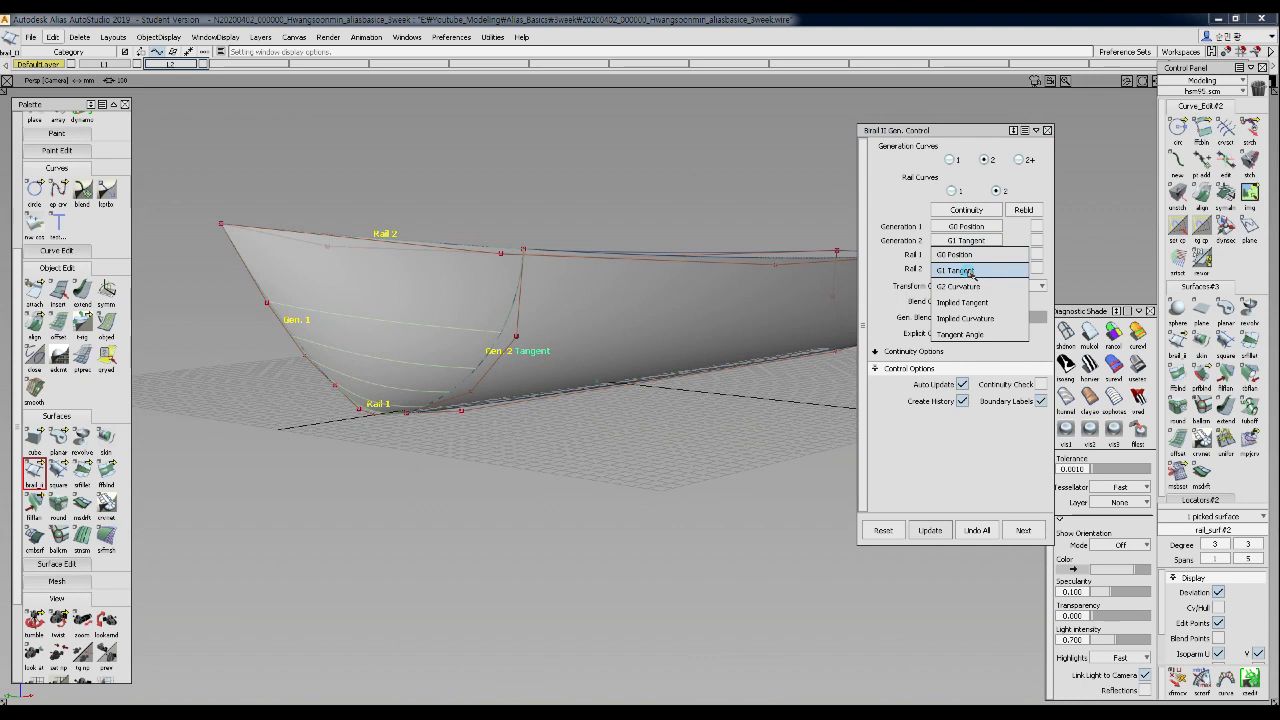
pyautogui.click(966, 271)
pyautogui.keyDown('ctrl'); pyautogui.keyDown('shift'); pyautogui.moveTo(452, 392); pyautogui.dragTo(470, 302); pyautogui.keyUp('shift'); pyautogui.keyUp('ctrl')
pyautogui.keyDown('alt'); pyautogui.keyDown('shift'); pyautogui.moveTo(680, 343); pyautogui.dragTo(518, 290); pyautogui.keyUp('shift'); pyautogui.keyUp('alt')
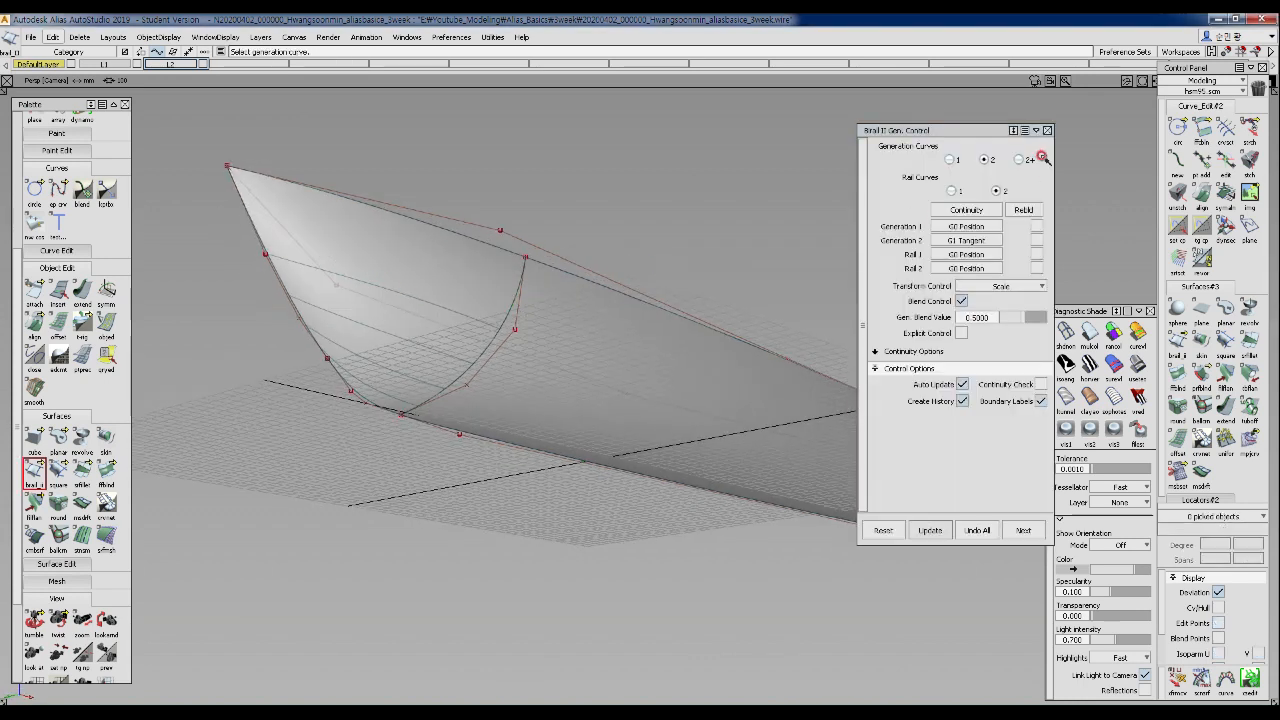
pyautogui.click(1046, 131)
# - Inspect the transition between the bow and side surfaces with horizontal/vertical diagnostic shading, and restore multi-color shading
pyautogui.keyDown('alt'); pyautogui.keyDown('shift'); pyautogui.moveTo(529, 349); pyautogui.dragTo(470, 360); pyautogui.keyUp('shift'); pyautogui.keyUp('alt')
pyautogui.keyDown('ctrl'); pyautogui.keyDown('shift'); pyautogui.moveTo(470, 360); pyautogui.dragTo(462, 359, button='right'); pyautogui.keyUp('shift'); pyautogui.keyUp('ctrl')
pyautogui.moveTo(401, 367)
pyautogui.keyDown('alt'); pyautogui.keyDown('shift'); pyautogui.mouseDown()
pyautogui.moveTo(694, 492)
pyautogui.moveTo(424, 435)
pyautogui.mouseUp(); pyautogui.keyUp('shift'); pyautogui.keyUp('alt')
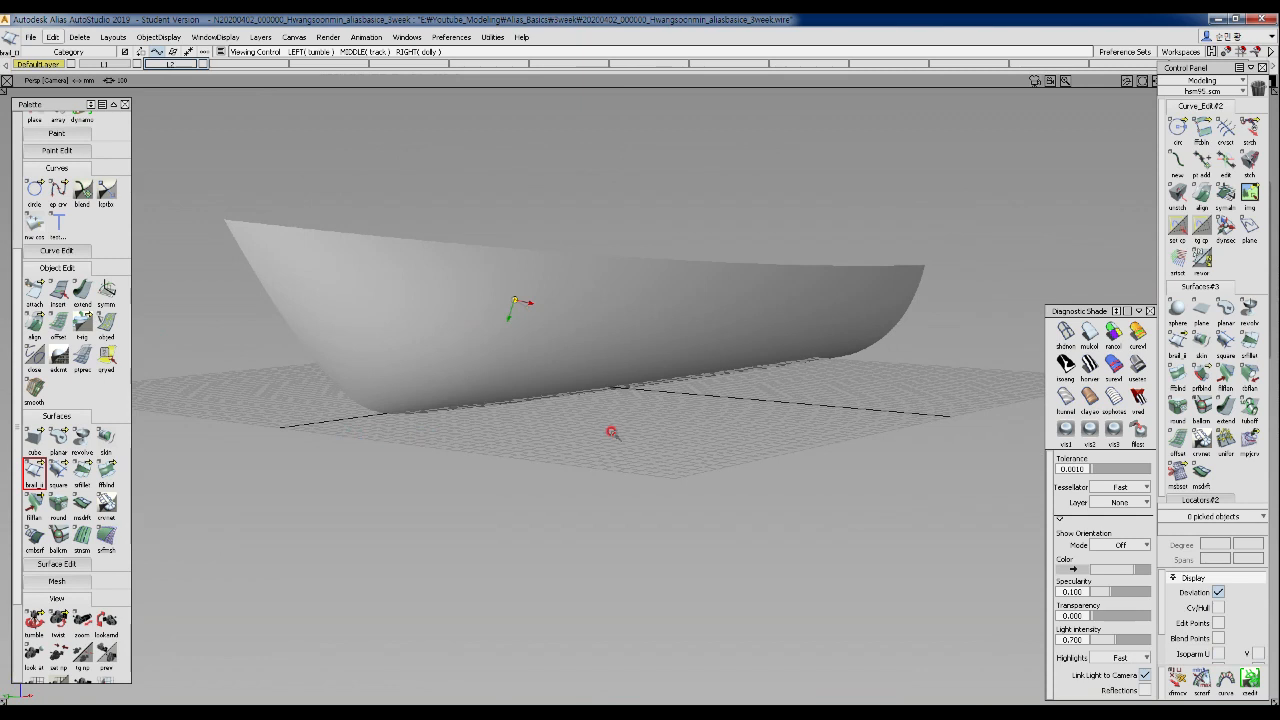
pyautogui.click(1089, 364)
pyautogui.moveTo(526, 380)
pyautogui.keyDown('alt'); pyautogui.keyDown('shift'); pyautogui.mouseDown()
pyautogui.moveTo(243, 363)
pyautogui.moveTo(483, 403)
pyautogui.moveTo(494, 376)
pyautogui.mouseUp(); pyautogui.keyUp('shift'); pyautogui.keyUp('alt')
pyautogui.moveTo(634, 420)
pyautogui.keyDown('alt'); pyautogui.keyDown('shift'); pyautogui.mouseDown()
pyautogui.moveTo(900, 374)
pyautogui.moveTo(760, 371)
pyautogui.moveTo(1025, 299)
pyautogui.mouseUp(); pyautogui.keyUp('shift'); pyautogui.keyUp('alt')
pyautogui.click(1093, 326)
# - Select the hull's bow and side surfaces and duplicate them with Mirror to complete the opposite half of the hull
pyautogui.keyDown('ctrl'); pyautogui.keyDown('shift'); pyautogui.moveTo(511, 377); pyautogui.dragTo(497, 350, button='right'); pyautogui.keyUp('shift'); pyautogui.keyUp('ctrl')
pyautogui.moveTo(497, 350)
pyautogui.keyDown('alt'); pyautogui.keyDown('shift'); pyautogui.mouseDown()
pyautogui.moveTo(291, 377)
pyautogui.moveTo(408, 335)
pyautogui.mouseUp(); pyautogui.keyUp('shift'); pyautogui.keyUp('alt')
pyautogui.click(408, 335)
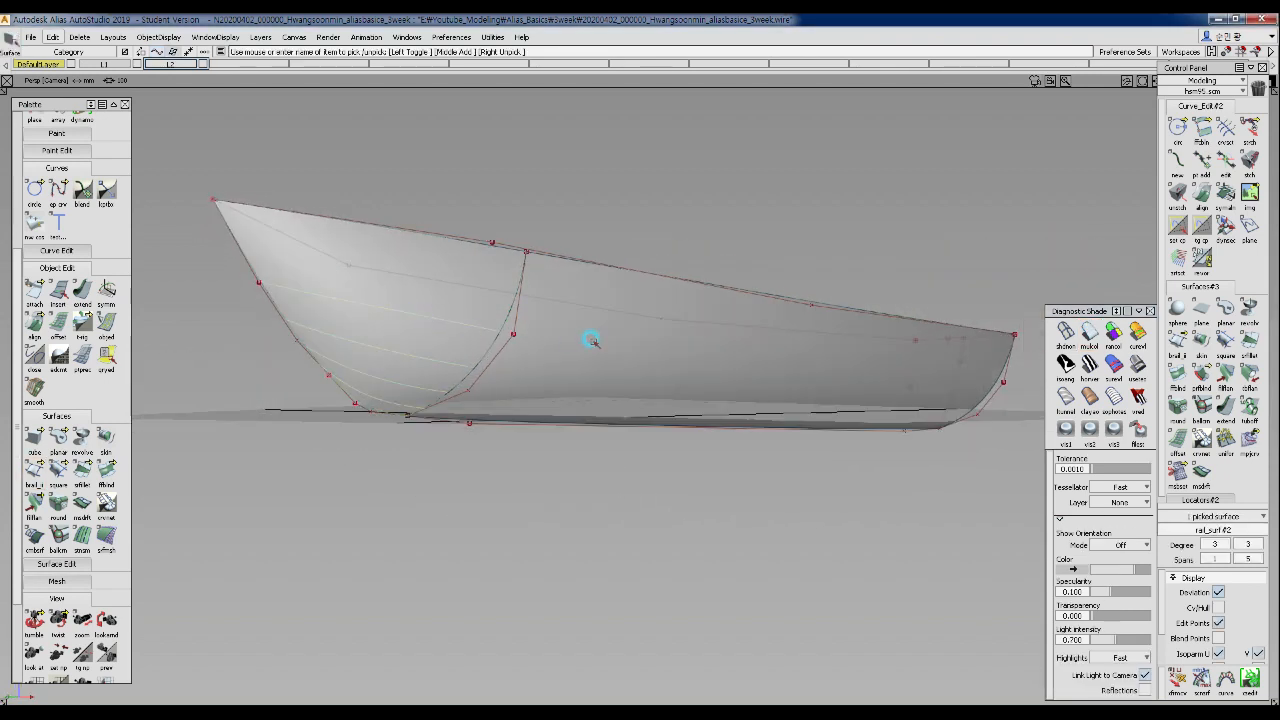
pyautogui.keyDown('alt'); pyautogui.keyDown('shift'); pyautogui.moveTo(509, 366); pyautogui.dragTo(443, 251); pyautogui.keyUp('shift'); pyautogui.keyUp('alt')
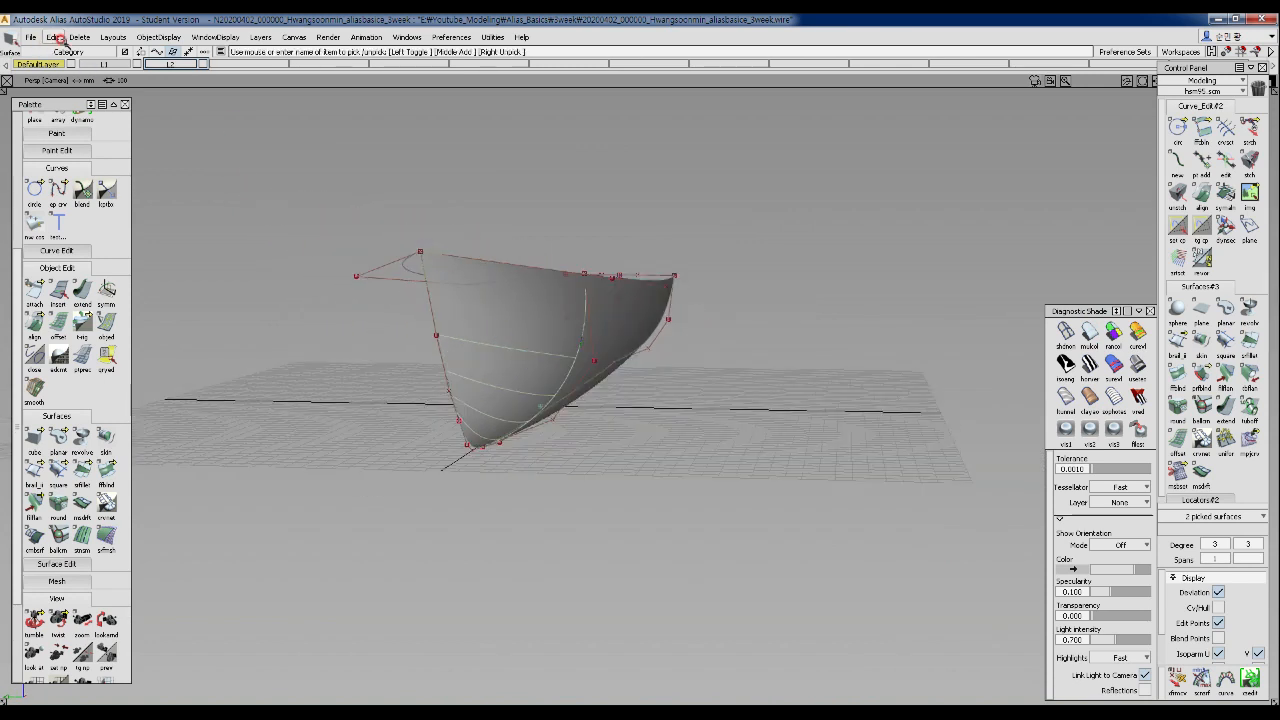
pyautogui.click(52, 37)
pyautogui.moveTo(56, 201)
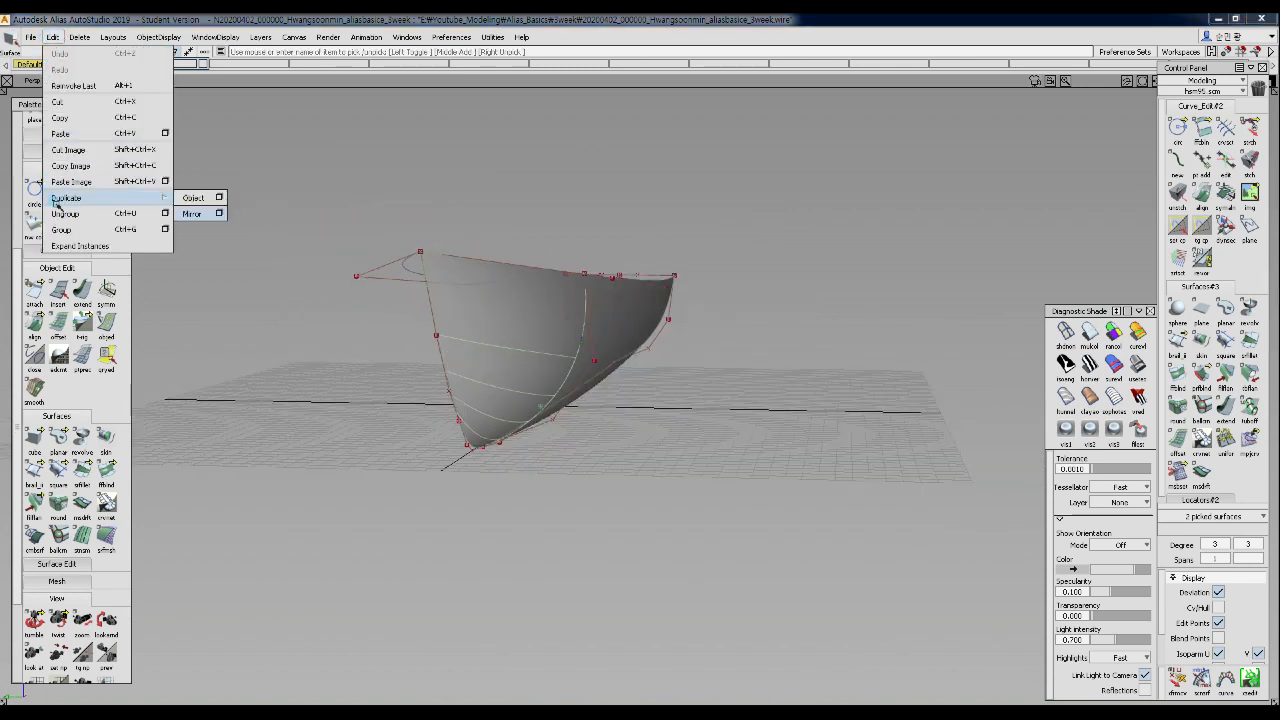
pyautogui.click(190, 213)
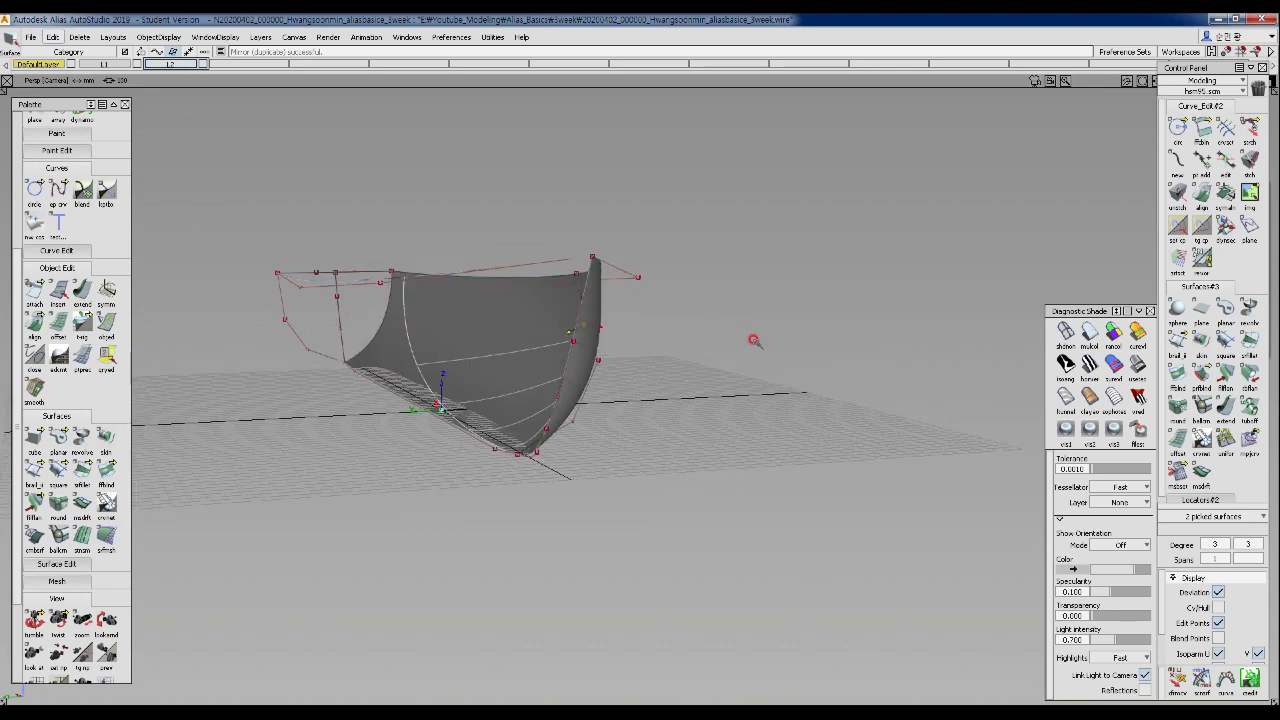
pyautogui.keyDown('alt'); pyautogui.keyDown('shift'); pyautogui.moveTo(655, 300); pyautogui.dragTo(780, 327); pyautogui.keyUp('shift'); pyautogui.keyUp('alt')
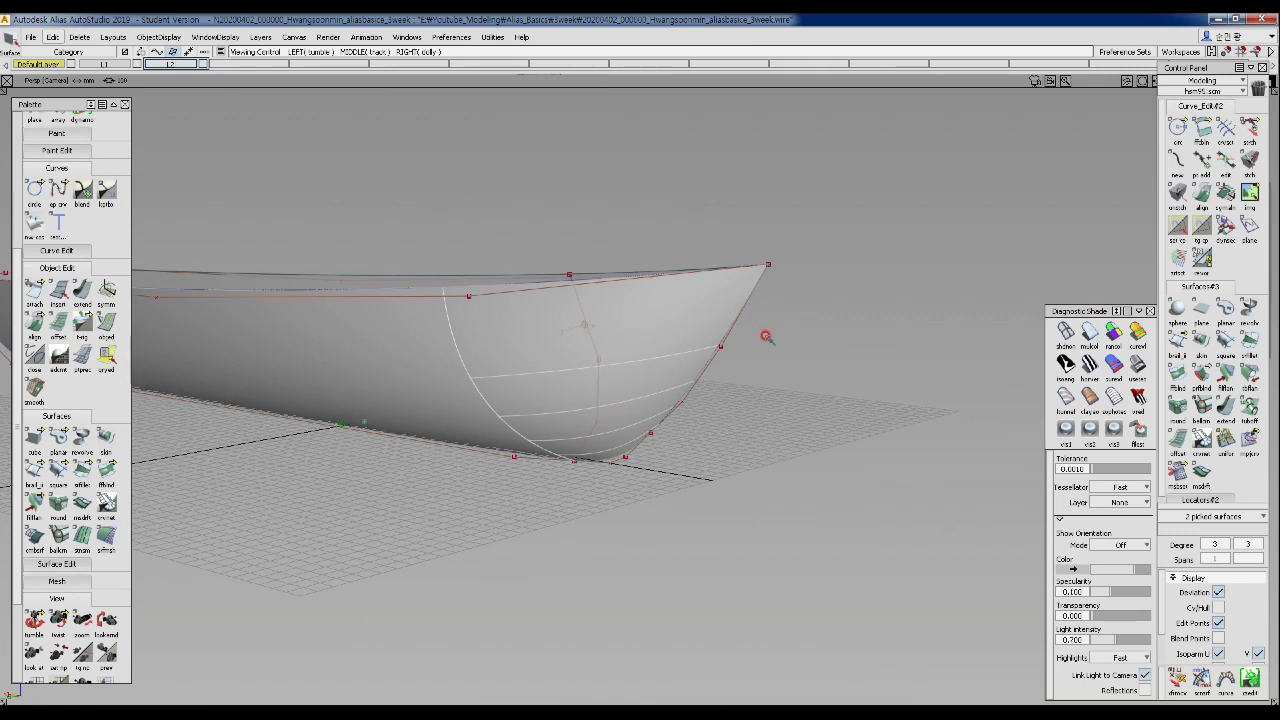
pyautogui.keyDown('alt'); pyautogui.keyDown('shift'); pyautogui.moveTo(765, 330); pyautogui.dragTo(434, 394); pyautogui.keyUp('shift'); pyautogui.keyUp('alt')
pyautogui.keyDown('alt'); pyautogui.keyDown('shift'); pyautogui.moveTo(560, 211); pyautogui.dragTo(373, 326); pyautogui.keyUp('shift'); pyautogui.keyUp('alt')
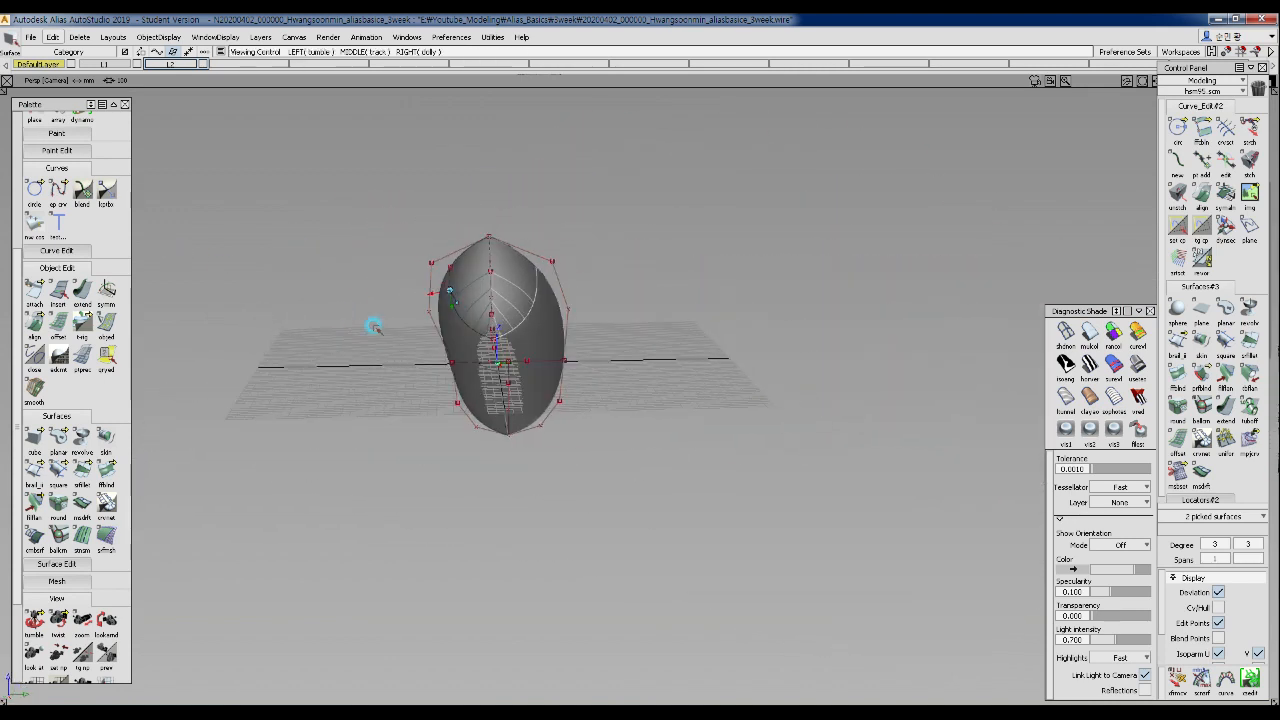
pyautogui.keyDown('alt'); pyautogui.keyDown('shift'); pyautogui.moveTo(548, 346); pyautogui.dragTo(823, 337); pyautogui.keyUp('shift'); pyautogui.keyUp('alt')
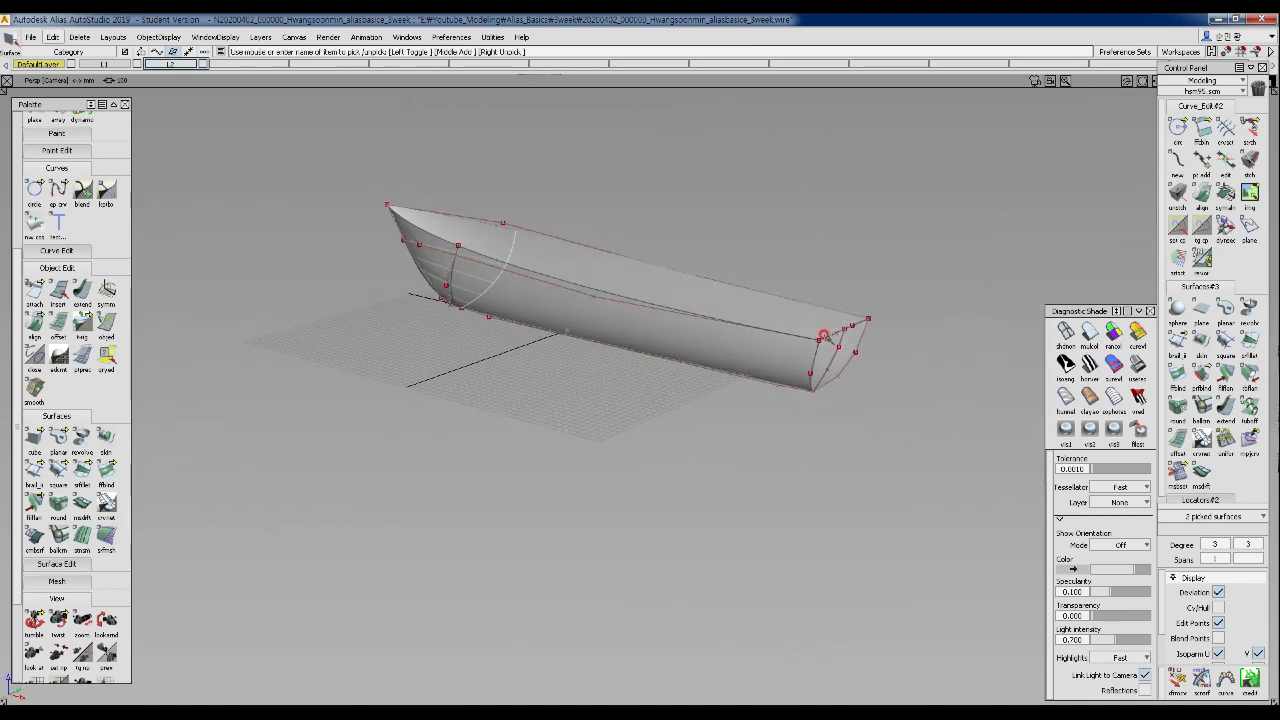
# - Examine the top, centre and side curves around the open stern by picking them, and clear the selection
pyautogui.click(817, 345)
pyautogui.keyDown('alt'); pyautogui.keyDown('shift'); pyautogui.moveTo(817, 345); pyautogui.dragTo(738, 378, button='right'); pyautogui.keyUp('shift'); pyautogui.keyUp('alt')
pyautogui.keyDown('alt'); pyautogui.keyDown('shift'); pyautogui.moveTo(738, 378); pyautogui.dragTo(526, 466); pyautogui.keyUp('shift'); pyautogui.keyUp('alt')
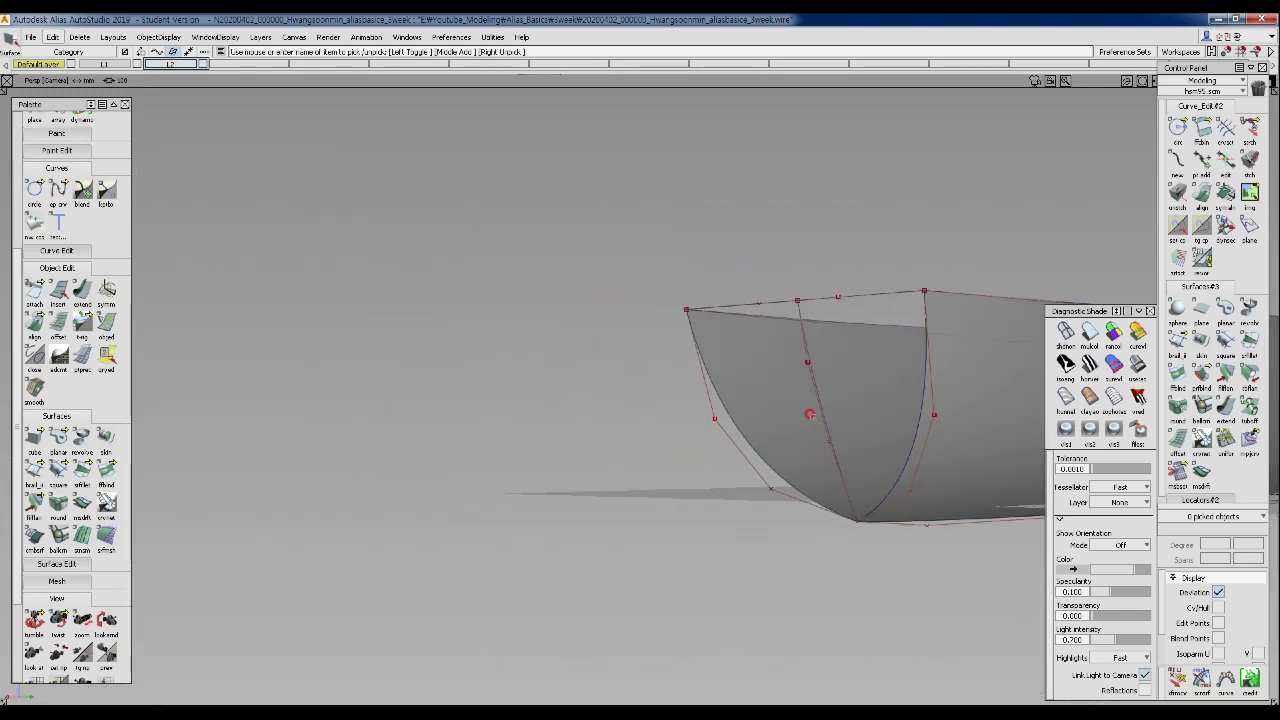
pyautogui.click(812, 380)
pyautogui.keyDown('alt'); pyautogui.keyDown('shift'); pyautogui.moveTo(866, 409); pyautogui.dragTo(783, 448); pyautogui.keyUp('shift'); pyautogui.keyUp('alt')
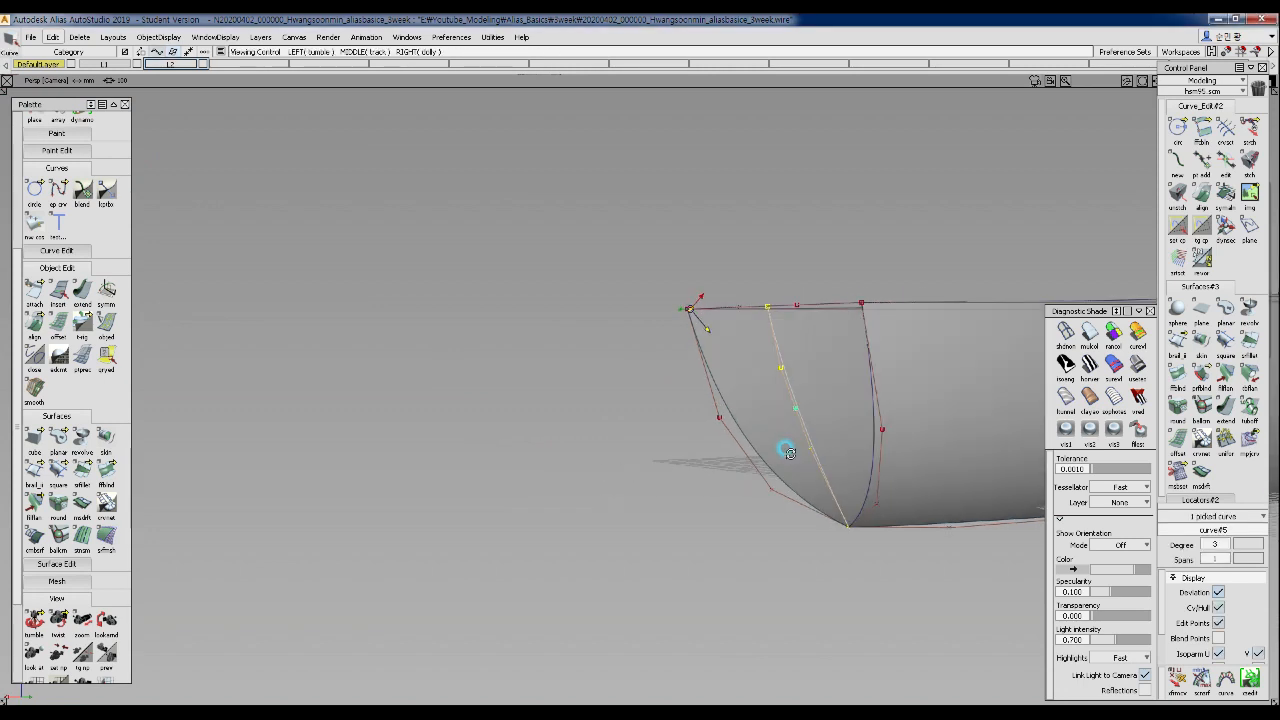
pyautogui.keyDown('alt'); pyautogui.keyDown('shift'); pyautogui.moveTo(705, 436); pyautogui.dragTo(773, 343); pyautogui.keyUp('shift'); pyautogui.keyUp('alt')
pyautogui.click(773, 340)
pyautogui.click(697, 388)
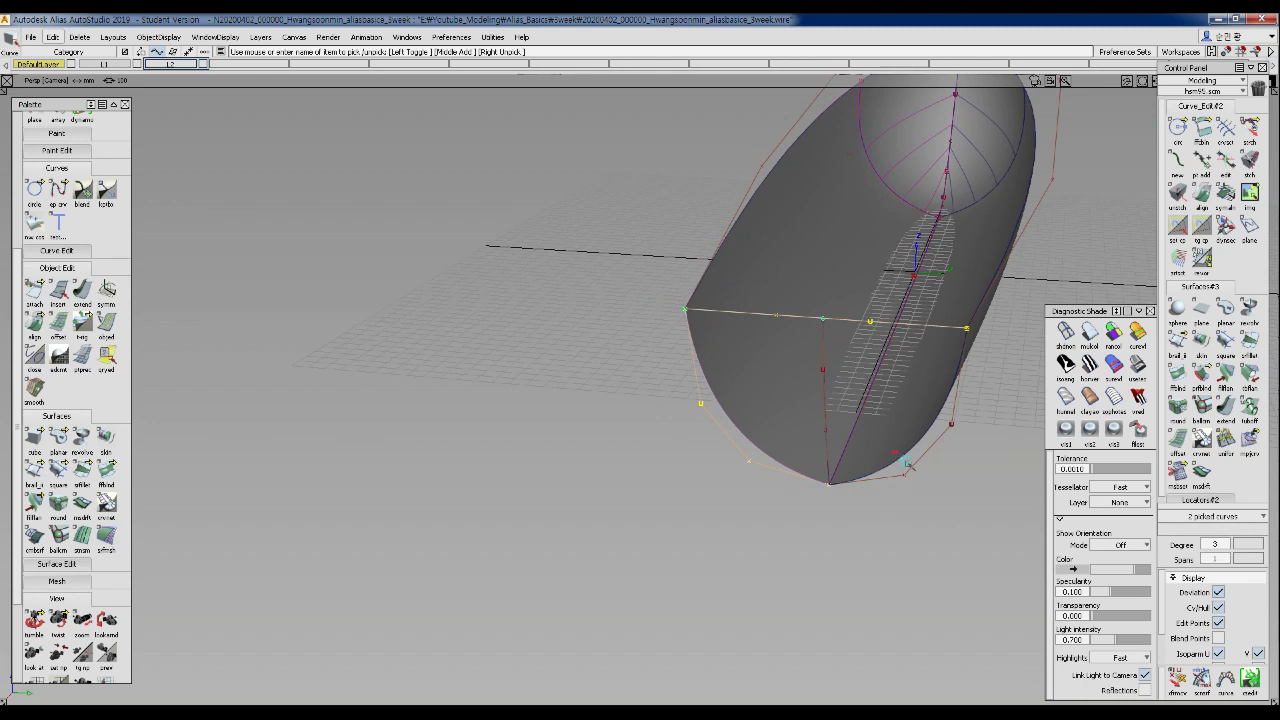
pyautogui.keyDown('alt'); pyautogui.keyDown('shift'); pyautogui.moveTo(957, 486); pyautogui.dragTo(827, 402); pyautogui.keyUp('shift'); pyautogui.keyUp('alt')
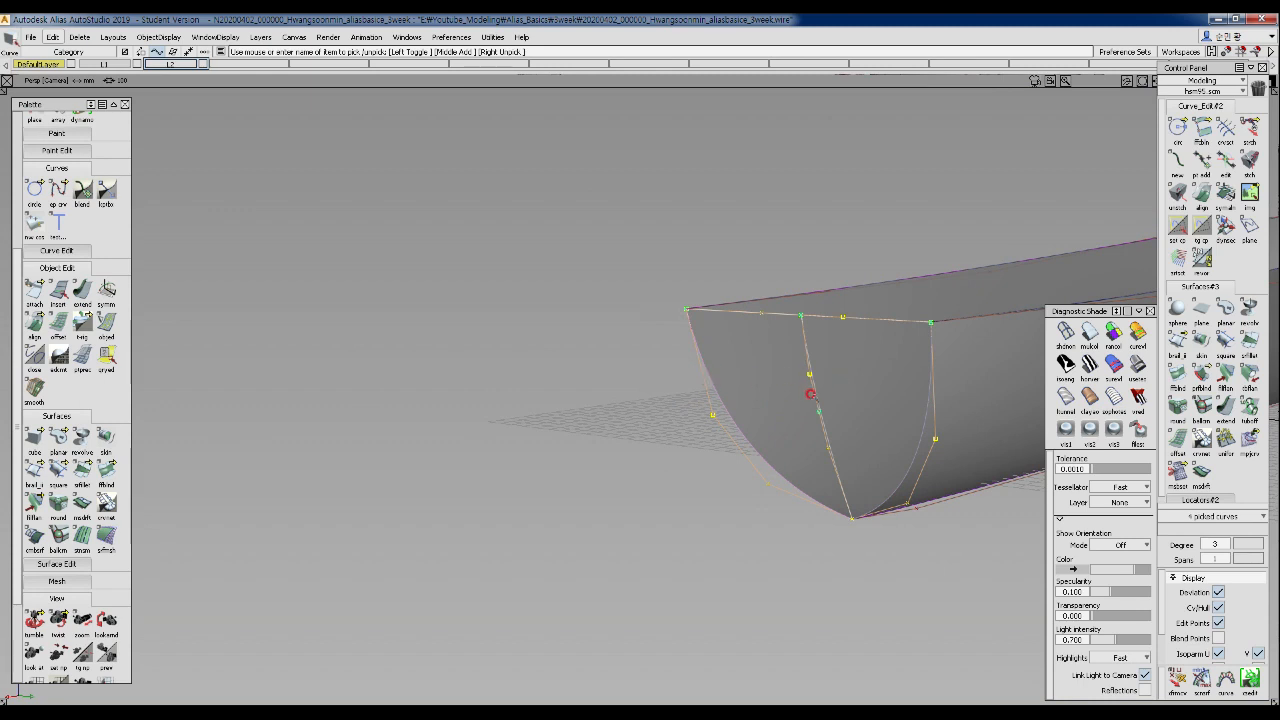
pyautogui.click(720, 400)
pyautogui.keyDown('alt'); pyautogui.keyDown('shift'); pyautogui.moveTo(720, 400); pyautogui.dragTo(820, 380); pyautogui.keyUp('shift'); pyautogui.keyUp('alt')
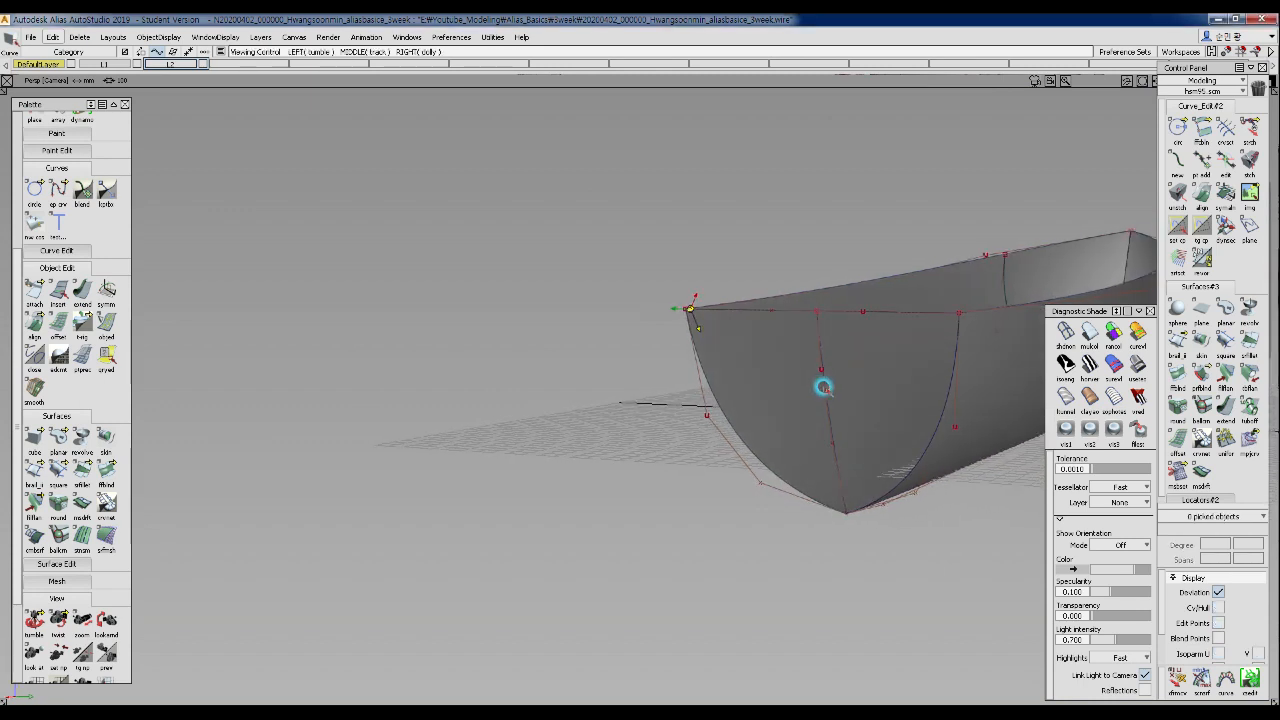
pyautogui.click(781, 312)
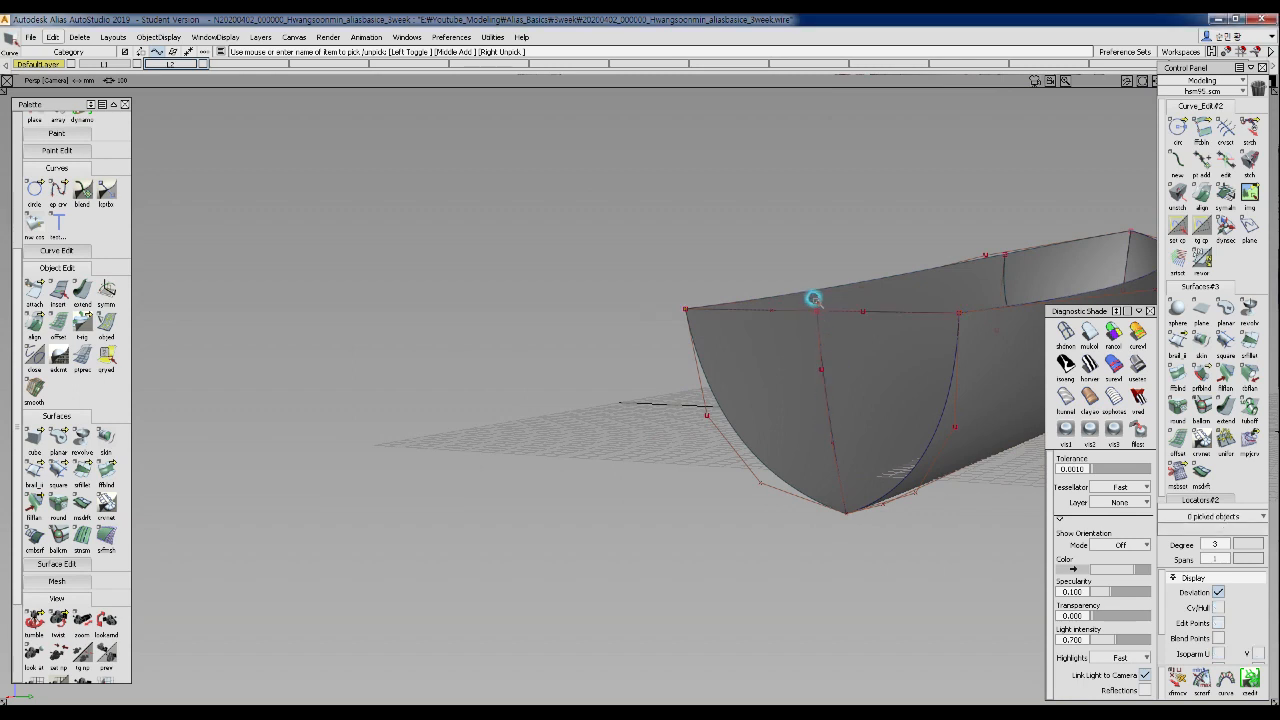
pyautogui.keyDown('alt'); pyautogui.keyDown('shift'); pyautogui.moveTo(843, 403); pyautogui.dragTo(563, 385); pyautogui.keyUp('shift'); pyautogui.keyUp('alt')
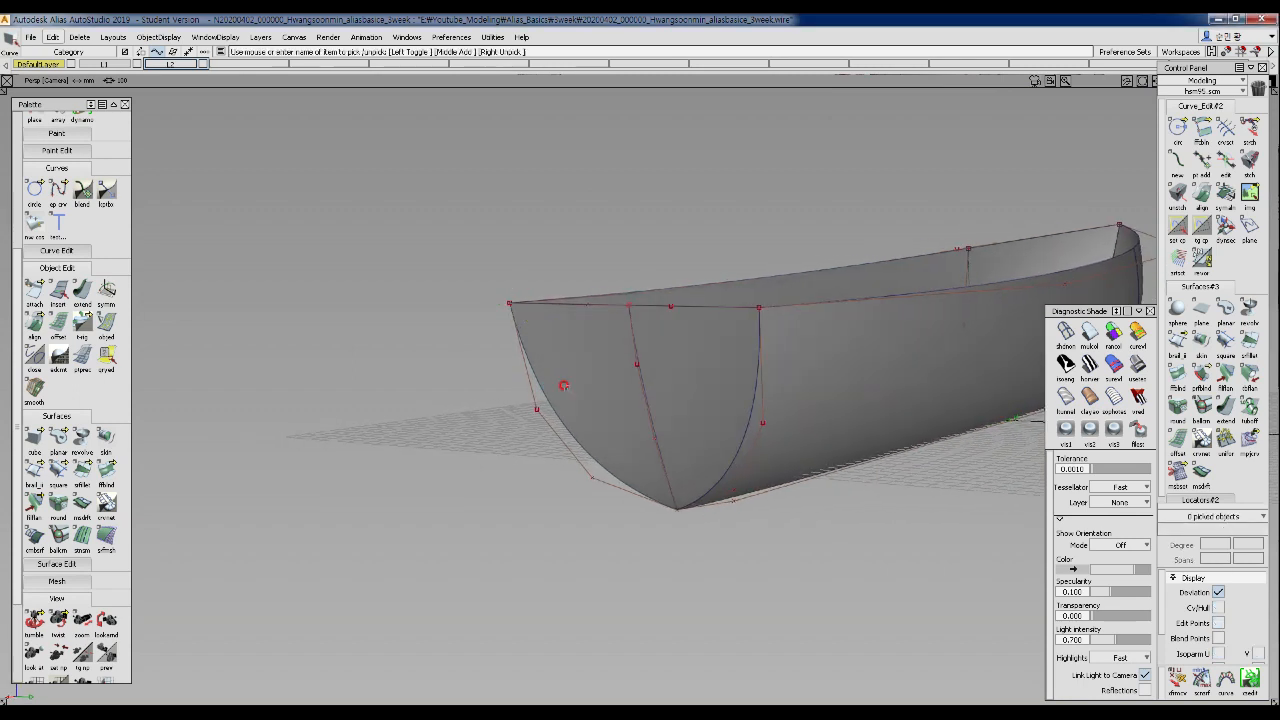
# - Try a monorail surface with one generation curve along the stern's top edge and the centre curve as rail, and delete the result
pyautogui.click(1178, 346)
pyautogui.click(949, 159)
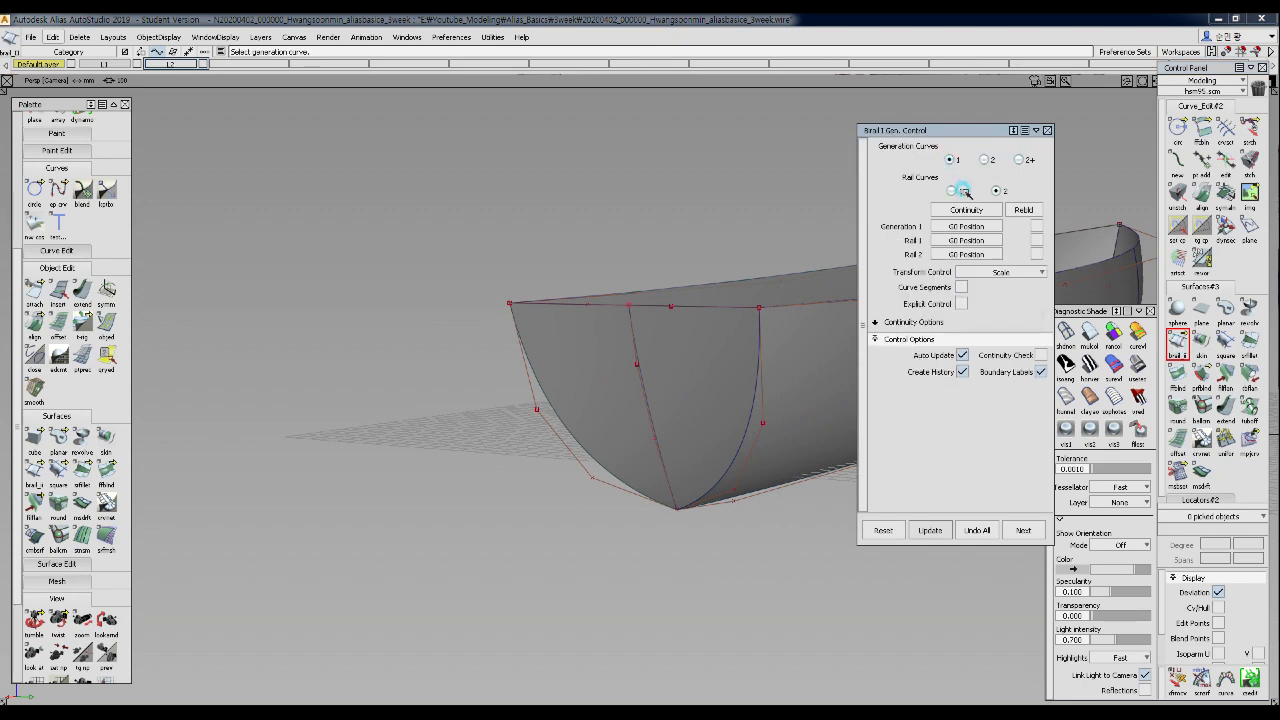
pyautogui.click(950, 191)
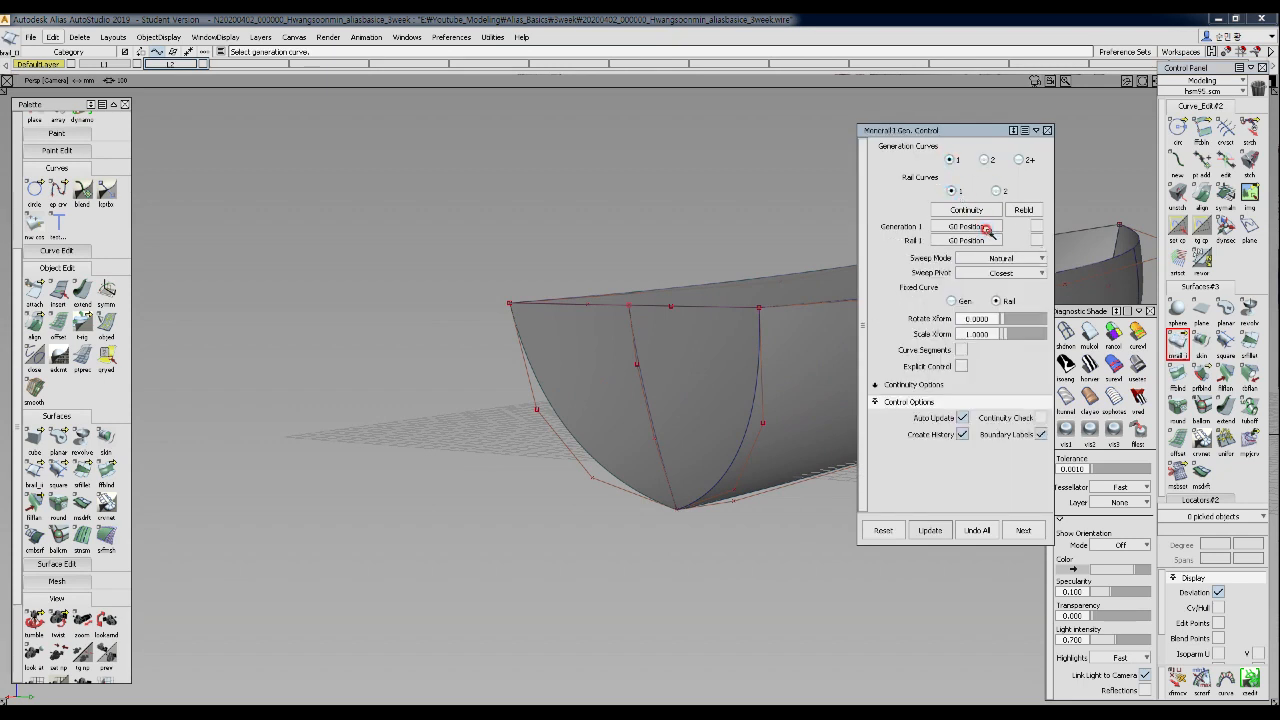
pyautogui.click(649, 305)
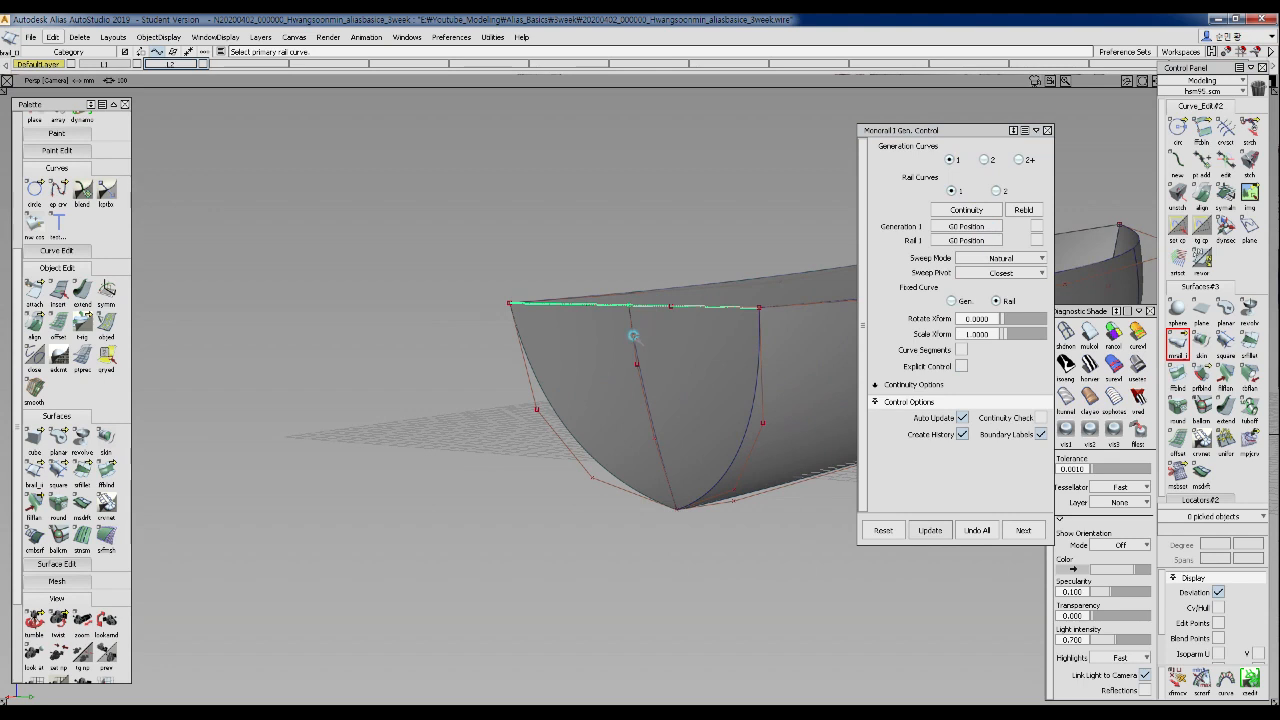
pyautogui.click(633, 335)
pyautogui.keyDown('alt'); pyautogui.keyDown('shift'); pyautogui.moveTo(663, 374); pyautogui.dragTo(389, 457); pyautogui.keyUp('shift'); pyautogui.keyUp('alt')
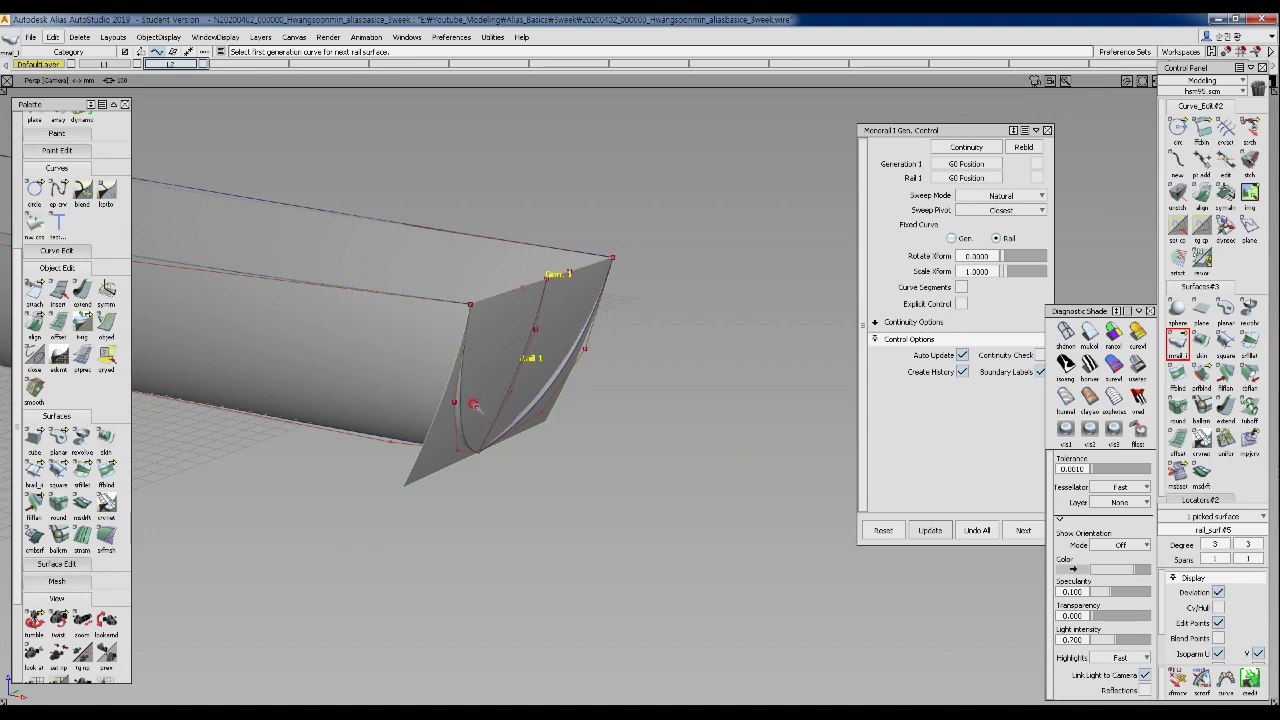
pyautogui.press('Delete')
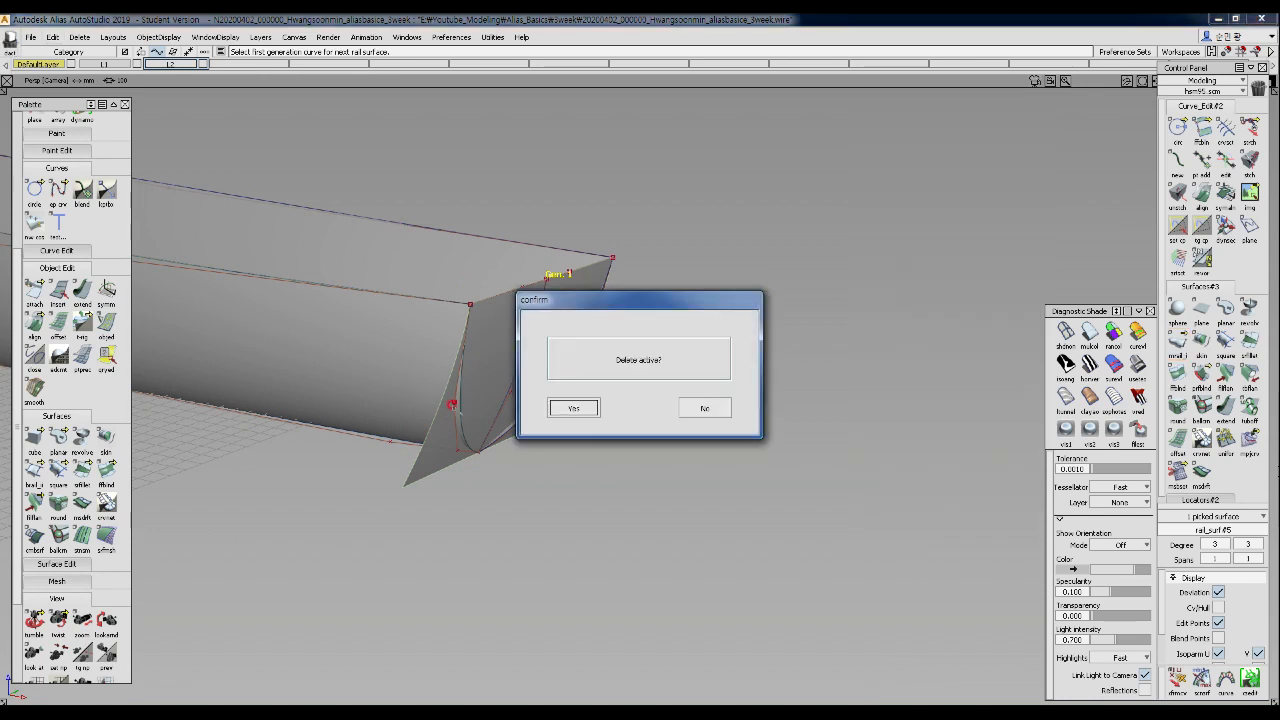
pyautogui.click(573, 407)
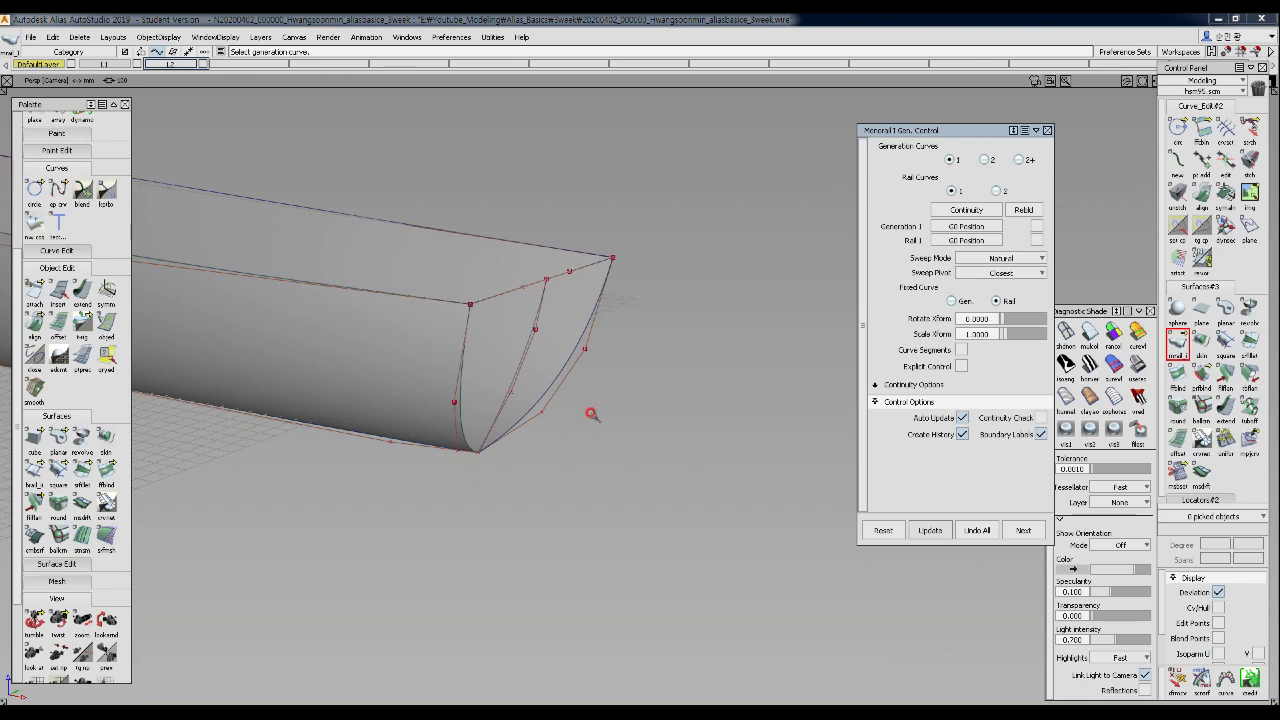
# - Try a monorail surface with the stern's centre curve as generation and side section curve#9 as rail, and delete the result
pyautogui.keyDown('alt'); pyautogui.keyDown('shift'); pyautogui.moveTo(514, 367); pyautogui.dragTo(586, 402); pyautogui.keyUp('shift'); pyautogui.keyUp('alt')
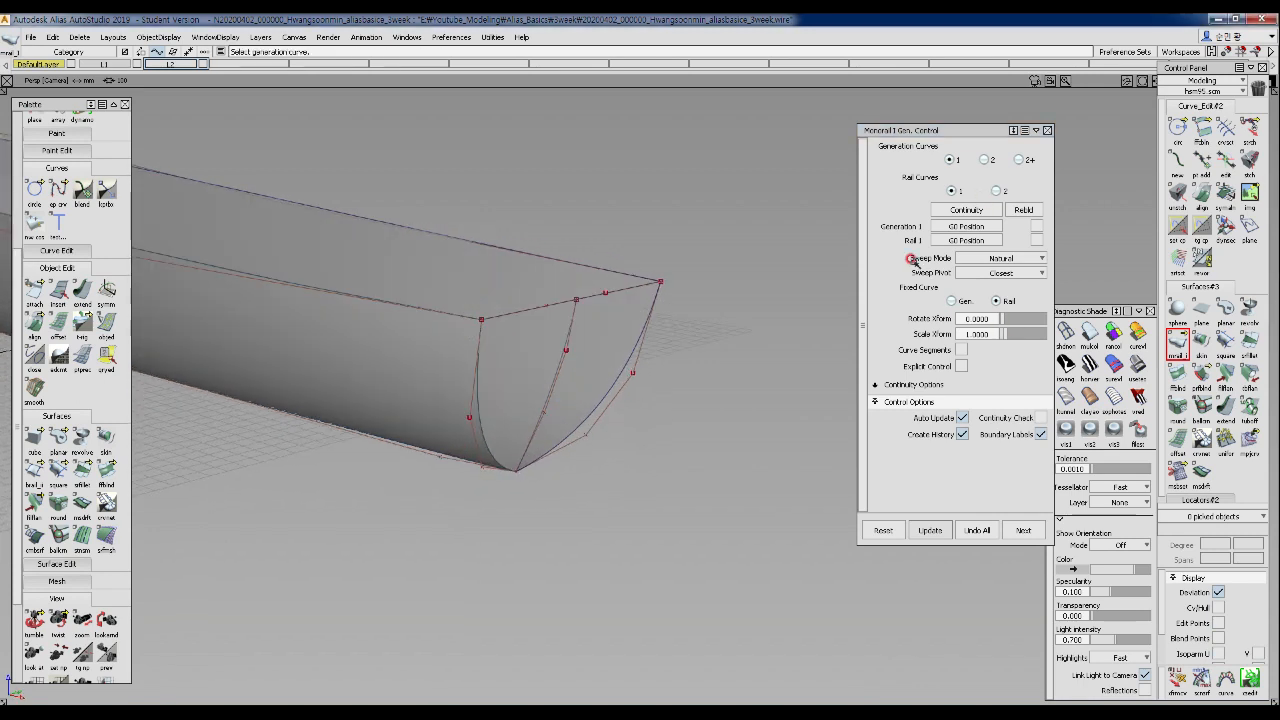
pyautogui.keyDown('alt'); pyautogui.keyDown('shift'); pyautogui.moveTo(528, 352); pyautogui.dragTo(494, 357); pyautogui.keyUp('shift'); pyautogui.keyUp('alt')
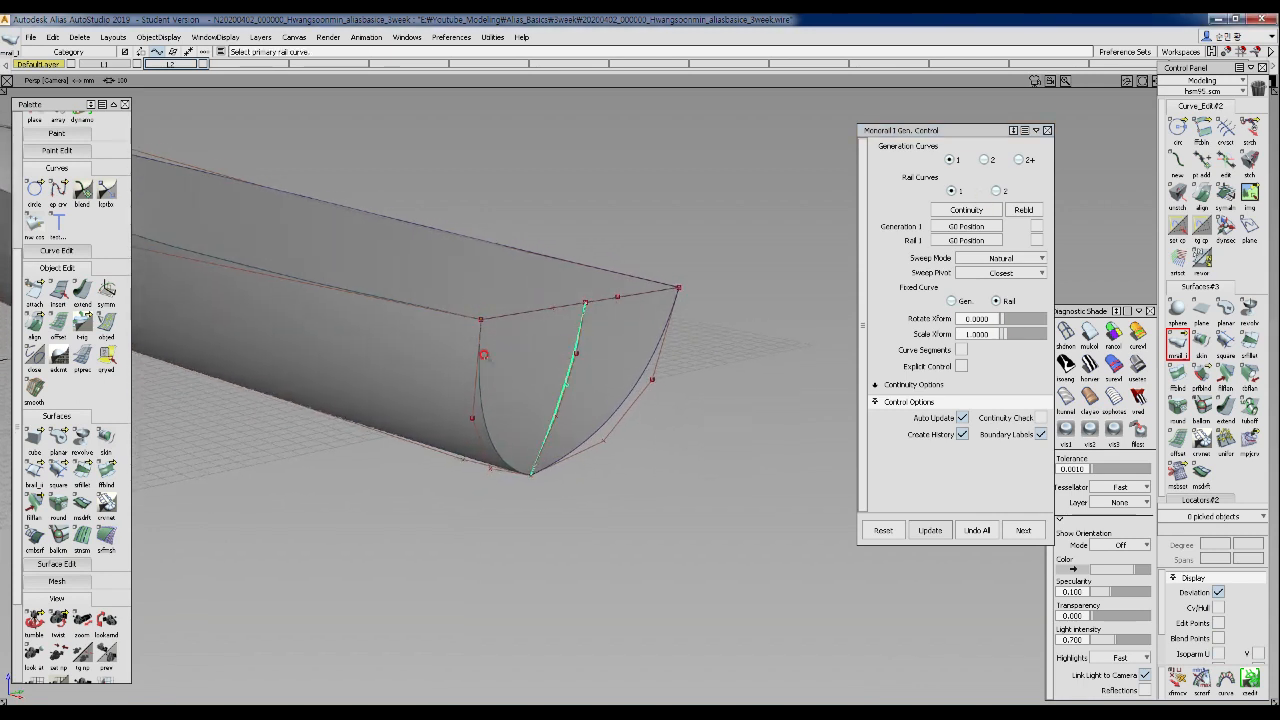
pyautogui.click(473, 354)
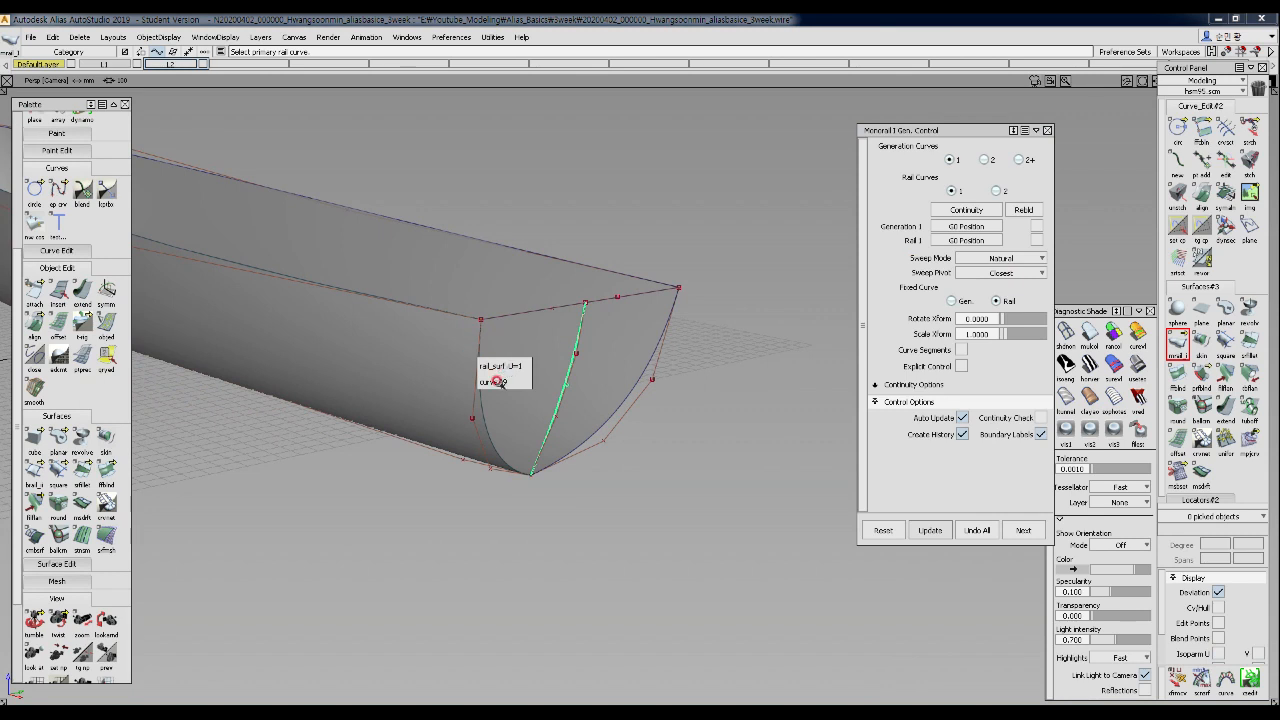
pyautogui.click(497, 381)
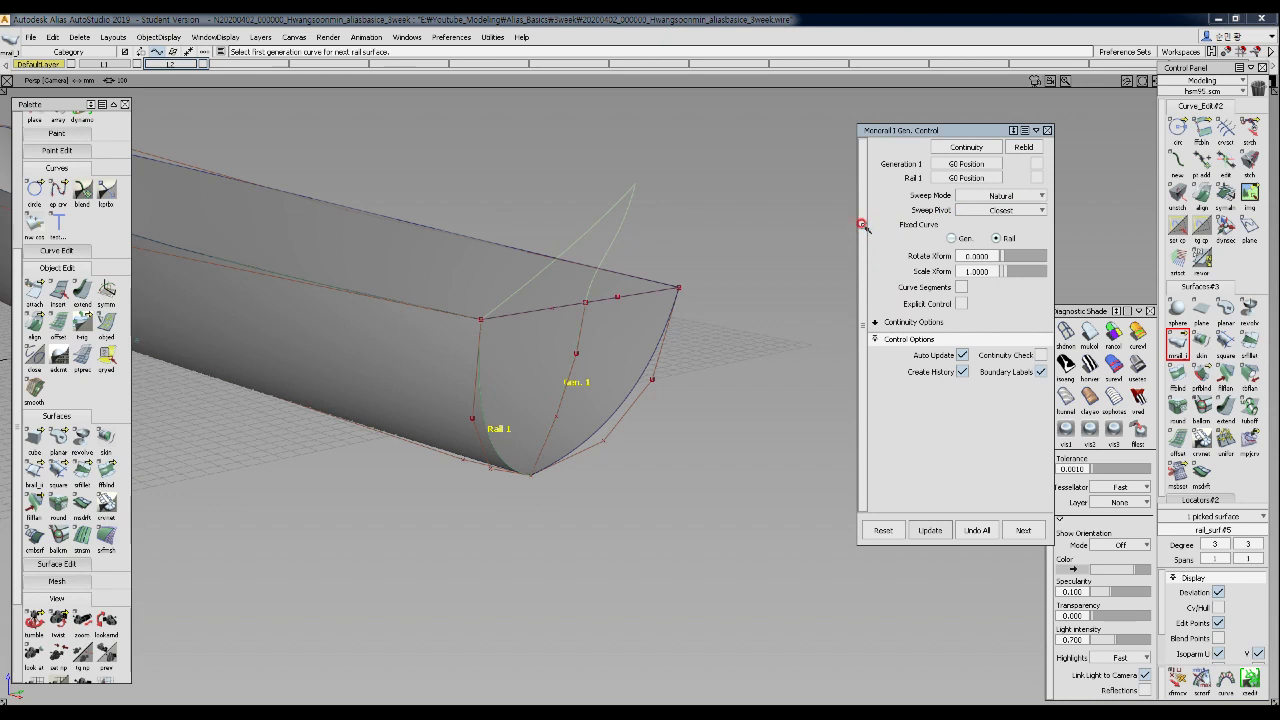
pyautogui.keyDown('alt'); pyautogui.keyDown('shift'); pyautogui.moveTo(760, 220); pyautogui.dragTo(611, 262); pyautogui.keyUp('shift'); pyautogui.keyUp('alt')
pyautogui.press('Delete')
pyautogui.click(574, 408)
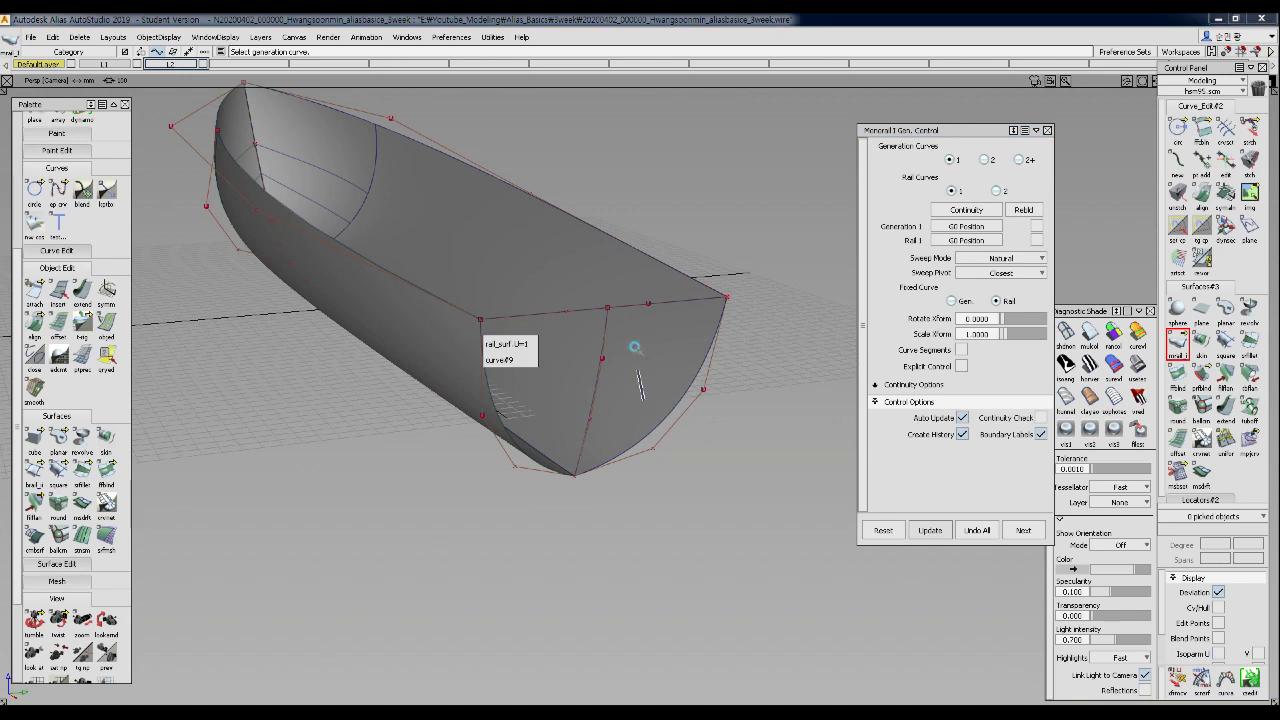
# - Try a monorail surface sweeping one side section curve of the stern along the opposite side section, and delete the result
pyautogui.keyDown('alt'); pyautogui.keyDown('shift'); pyautogui.moveTo(639, 393); pyautogui.dragTo(756, 219); pyautogui.keyUp('shift'); pyautogui.keyUp('alt')
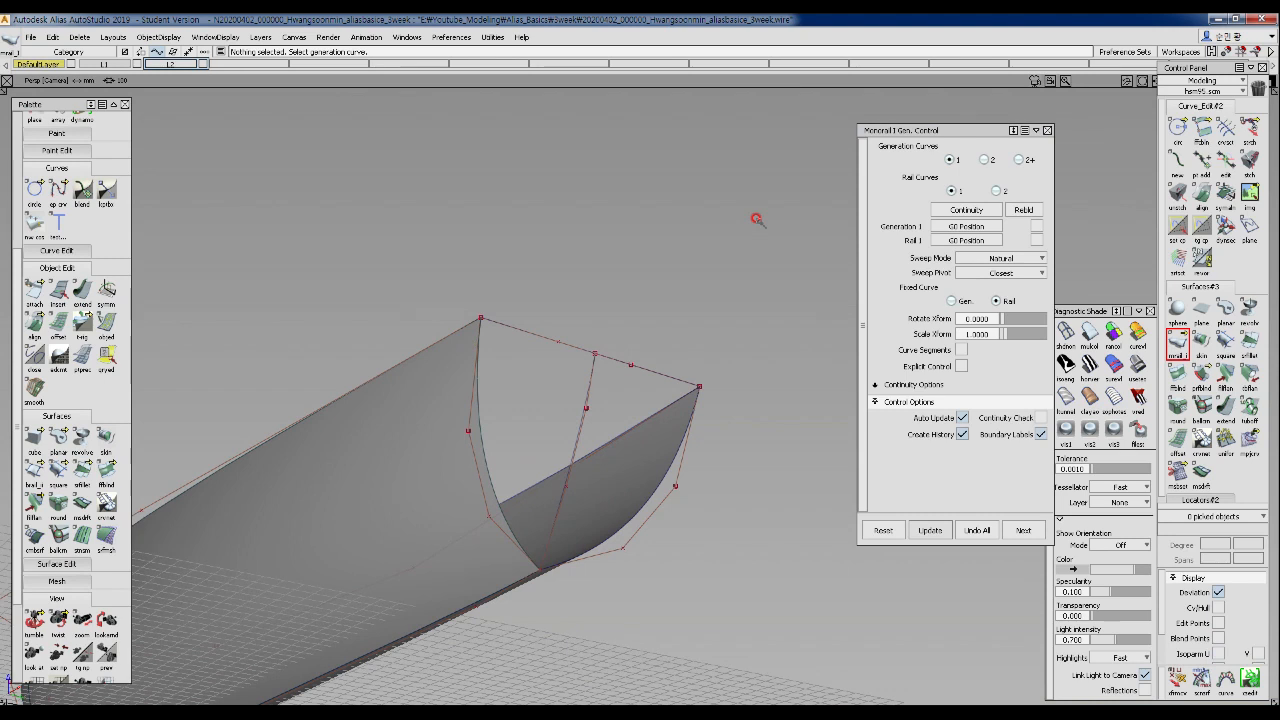
pyautogui.click(497, 422)
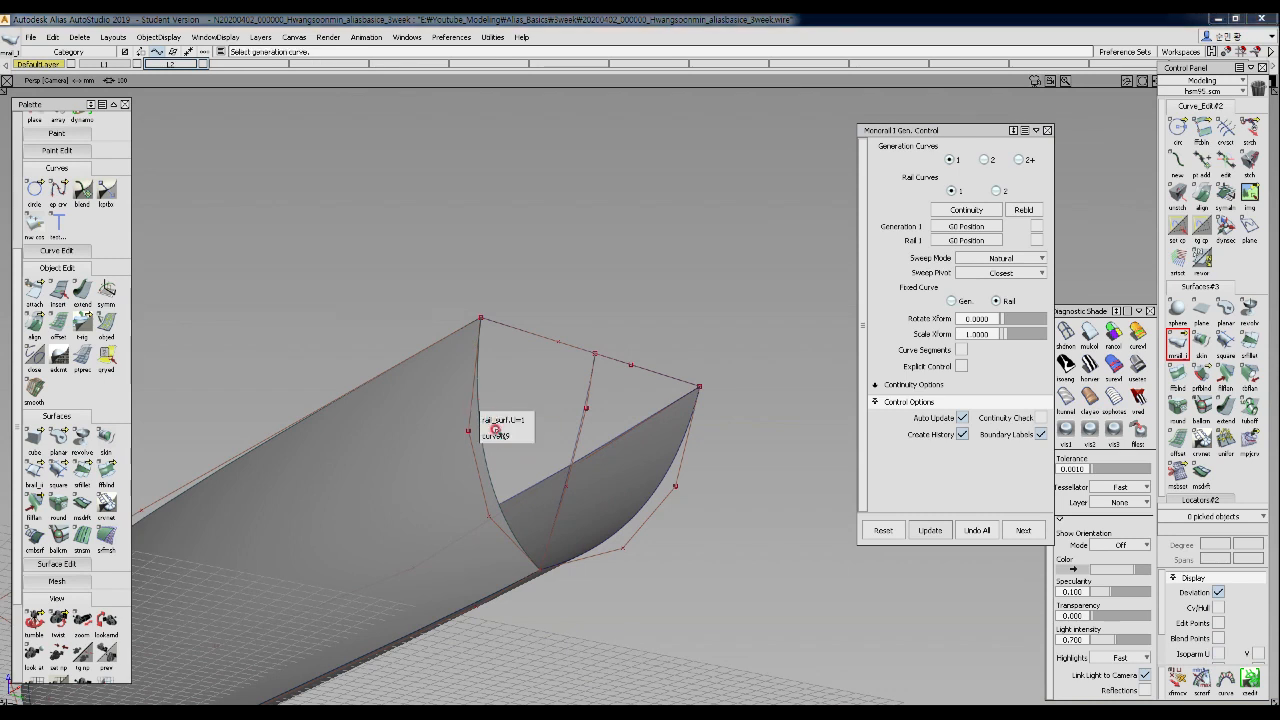
pyautogui.click(681, 433)
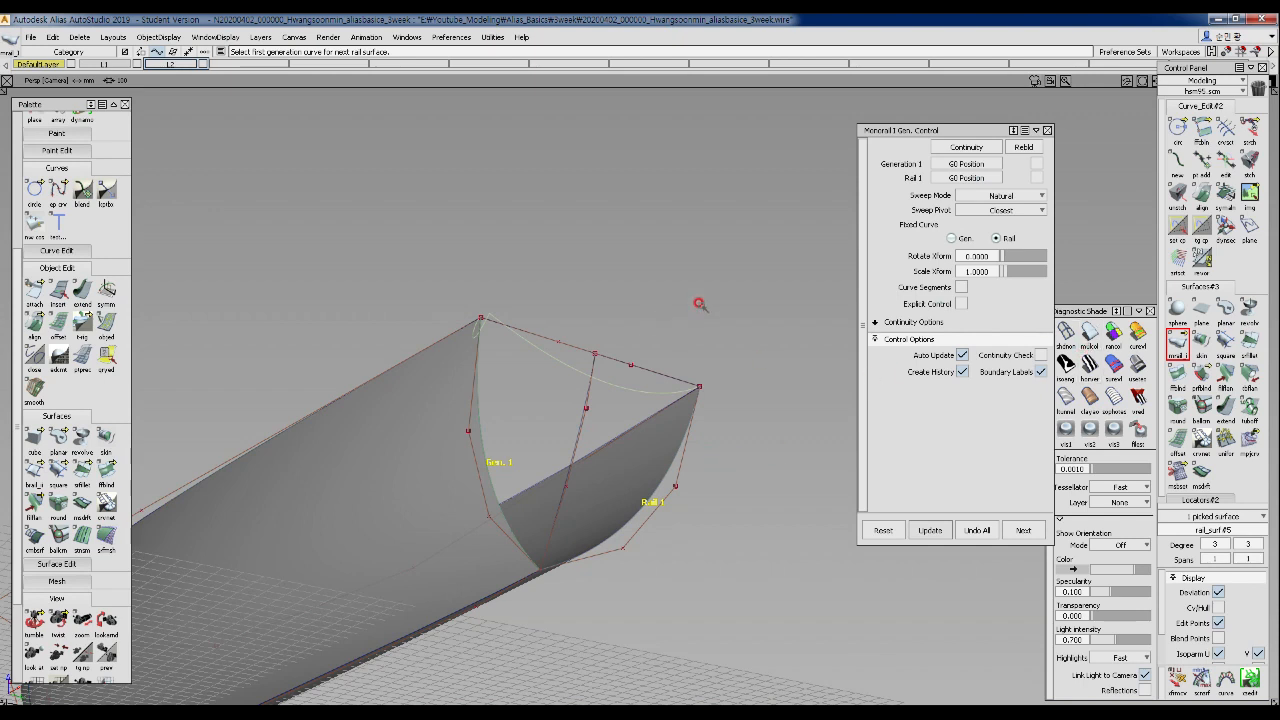
pyautogui.keyDown('alt'); pyautogui.keyDown('shift'); pyautogui.moveTo(760, 261); pyautogui.dragTo(443, 334); pyautogui.keyUp('shift'); pyautogui.keyUp('alt')
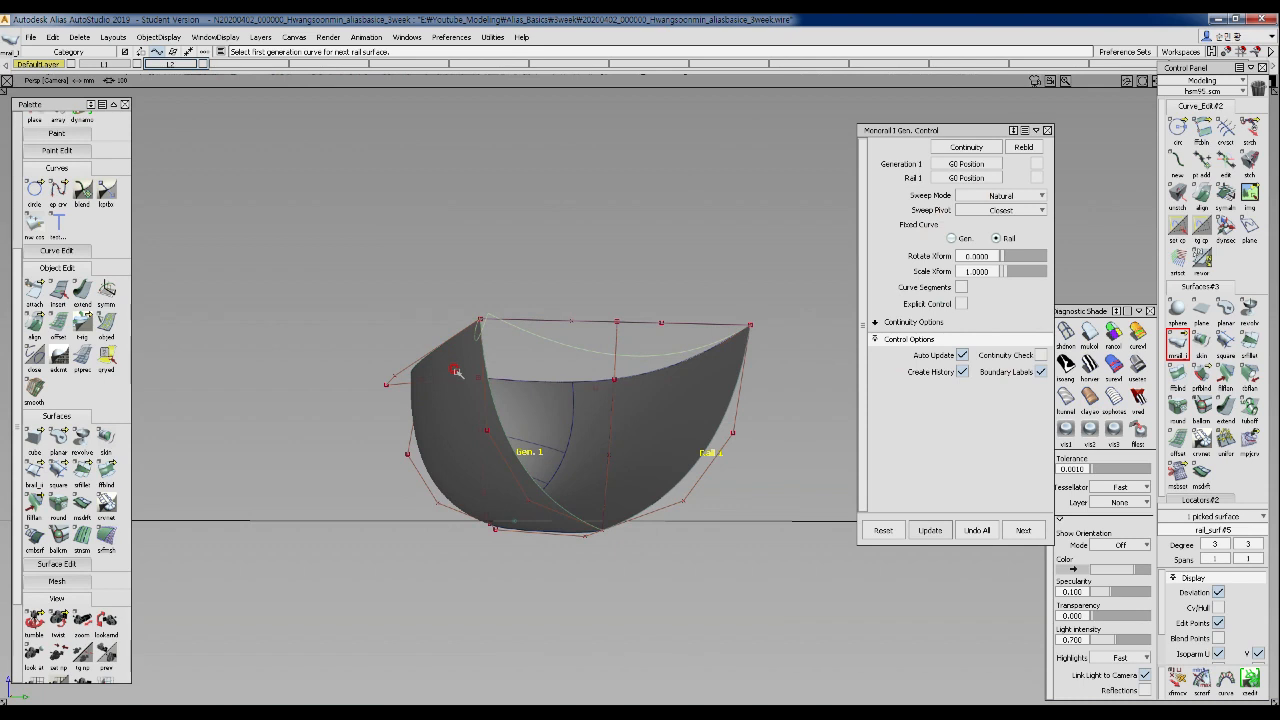
pyautogui.press('Delete')
pyautogui.click(595, 408)
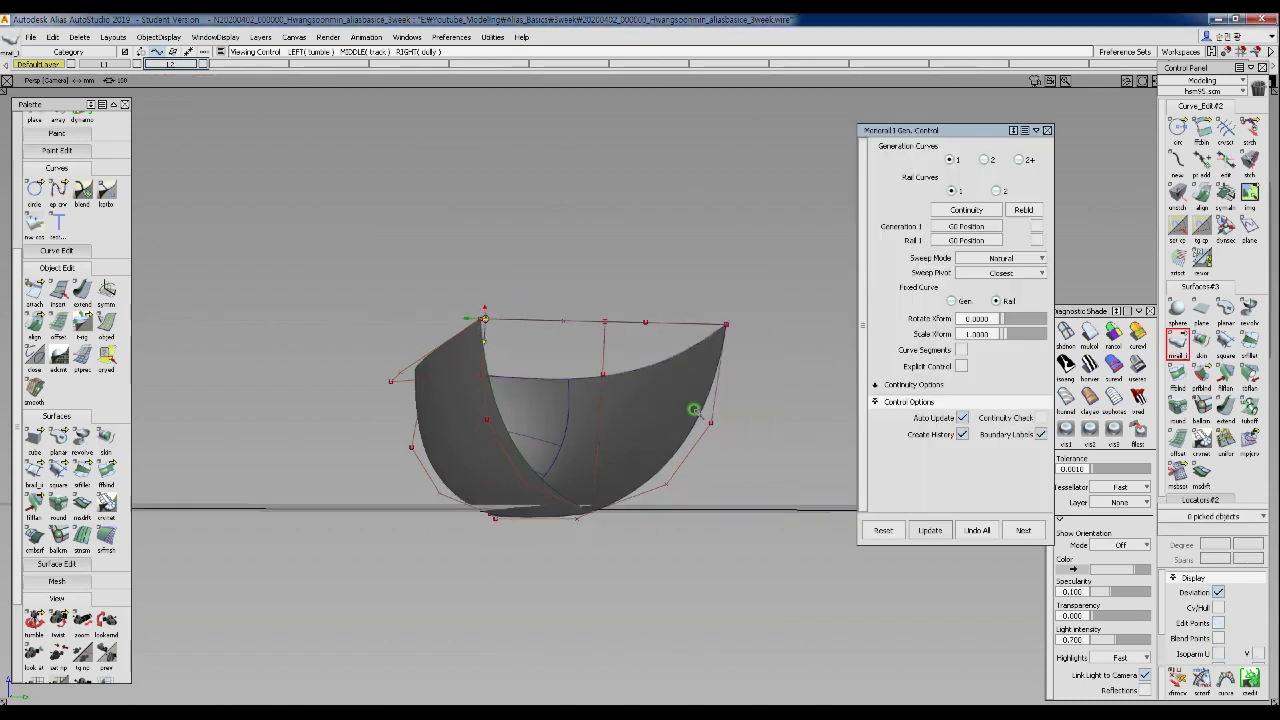
# - View the hull without diagnostic shading to check its curves, and restore multi-color shading
pyautogui.keyDown('alt'); pyautogui.keyDown('shift'); pyautogui.moveTo(648, 357); pyautogui.dragTo(538, 345); pyautogui.keyUp('shift'); pyautogui.keyUp('alt')
pyautogui.keyDown('alt'); pyautogui.keyDown('shift'); pyautogui.moveTo(586, 371); pyautogui.dragTo(508, 472, button='right'); pyautogui.keyUp('shift'); pyautogui.keyUp('alt')
pyautogui.click(1065, 330)
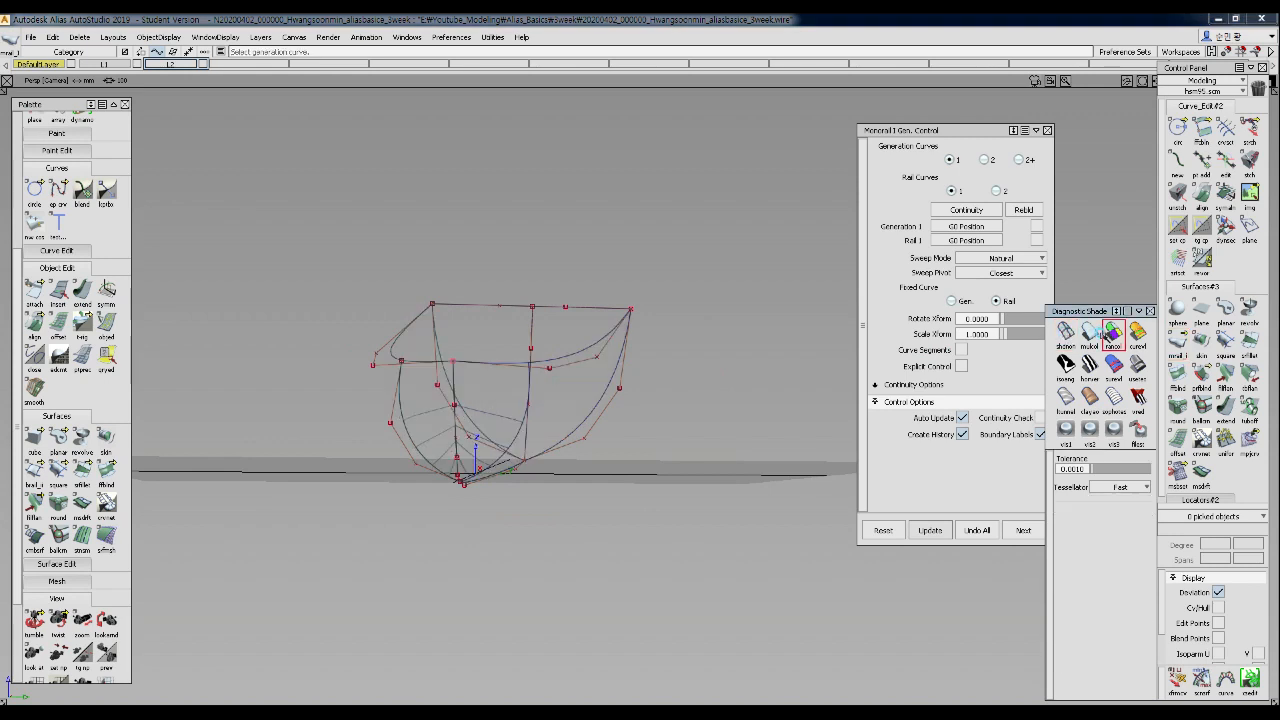
pyautogui.click(1112, 333)
pyautogui.click(1089, 333)
# - Select all four bow and side surfaces of the hull and delete them along with their construction history
pyautogui.moveTo(560, 340)
pyautogui.keyDown('alt'); pyautogui.keyDown('shift'); pyautogui.mouseDown()
pyautogui.moveTo(380, 303)
pyautogui.moveTo(408, 382)
pyautogui.moveTo(675, 435)
pyautogui.mouseUp(); pyautogui.keyUp('shift'); pyautogui.keyUp('alt')
pyautogui.keyDown('alt'); pyautogui.keyDown('shift'); pyautogui.moveTo(548, 479); pyautogui.dragTo(431, 269); pyautogui.keyUp('shift'); pyautogui.keyUp('alt')
pyautogui.click(432, 269)
pyautogui.click(535, 284)
pyautogui.keyDown('alt'); pyautogui.keyDown('shift'); pyautogui.moveTo(571, 284); pyautogui.dragTo(263, 351); pyautogui.keyUp('shift'); pyautogui.keyUp('alt')
pyautogui.keyDown('alt'); pyautogui.keyDown('shift'); pyautogui.moveTo(816, 293); pyautogui.dragTo(669, 377); pyautogui.keyUp('shift'); pyautogui.keyUp('alt')
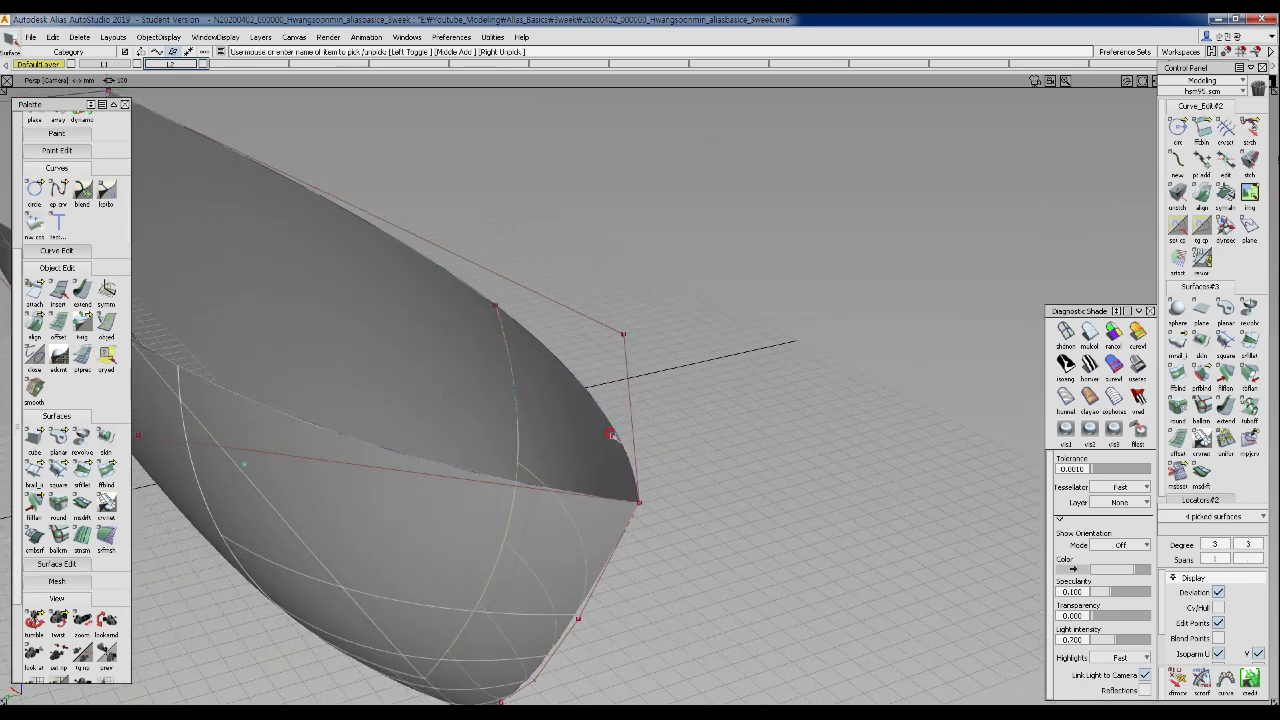
pyautogui.press('Delete')
pyautogui.click(573, 407)
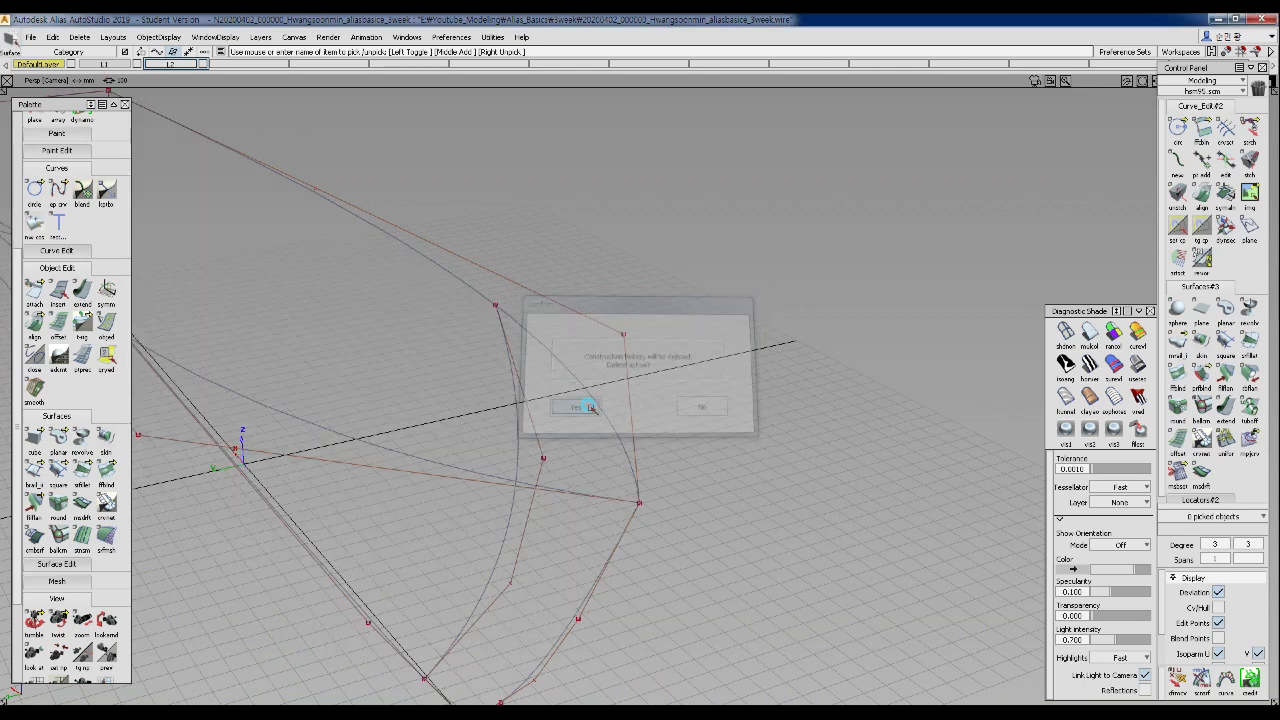
pyautogui.keyDown('alt'); pyautogui.keyDown('shift'); pyautogui.moveTo(491, 400); pyautogui.dragTo(421, 303); pyautogui.keyUp('shift'); pyautogui.keyUp('alt')
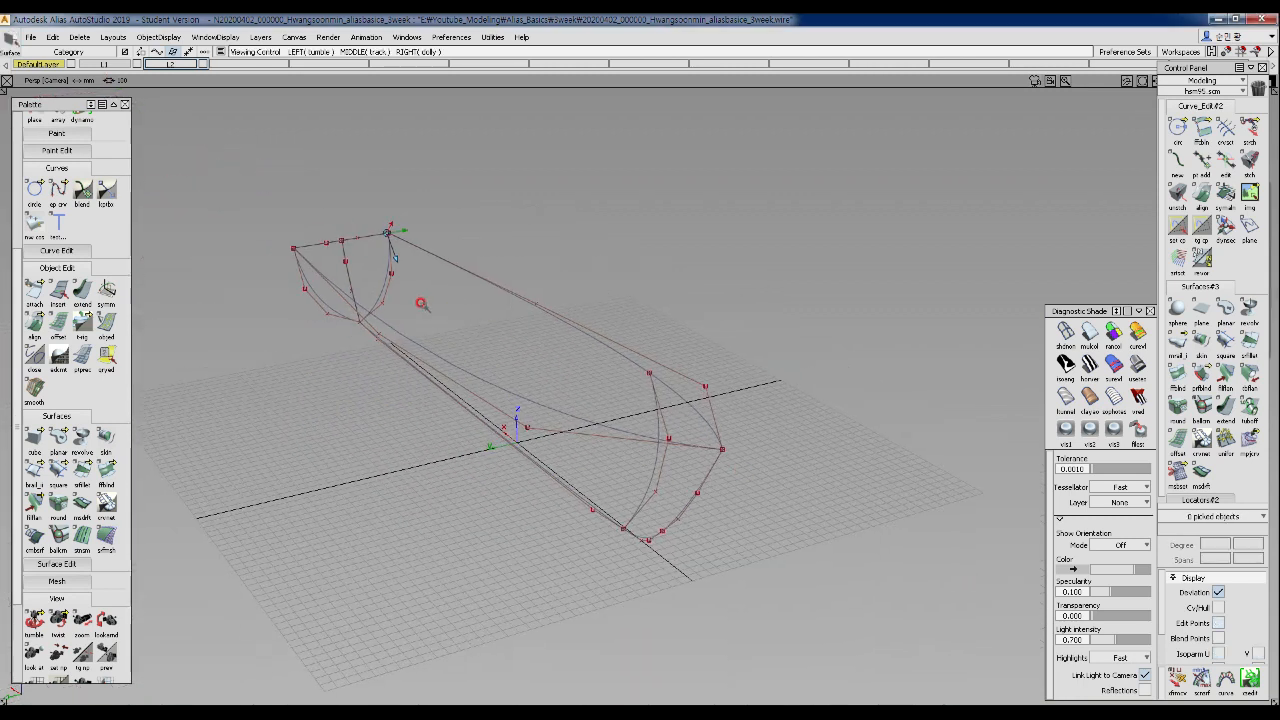
pyautogui.keyDown('alt'); pyautogui.keyDown('shift'); pyautogui.moveTo(393, 258); pyautogui.dragTo(567, 385); pyautogui.keyUp('shift'); pyautogui.keyUp('alt')
pyautogui.keyDown('alt'); pyautogui.keyDown('shift'); pyautogui.moveTo(372, 271); pyautogui.dragTo(473, 325); pyautogui.keyUp('shift'); pyautogui.keyUp('alt')
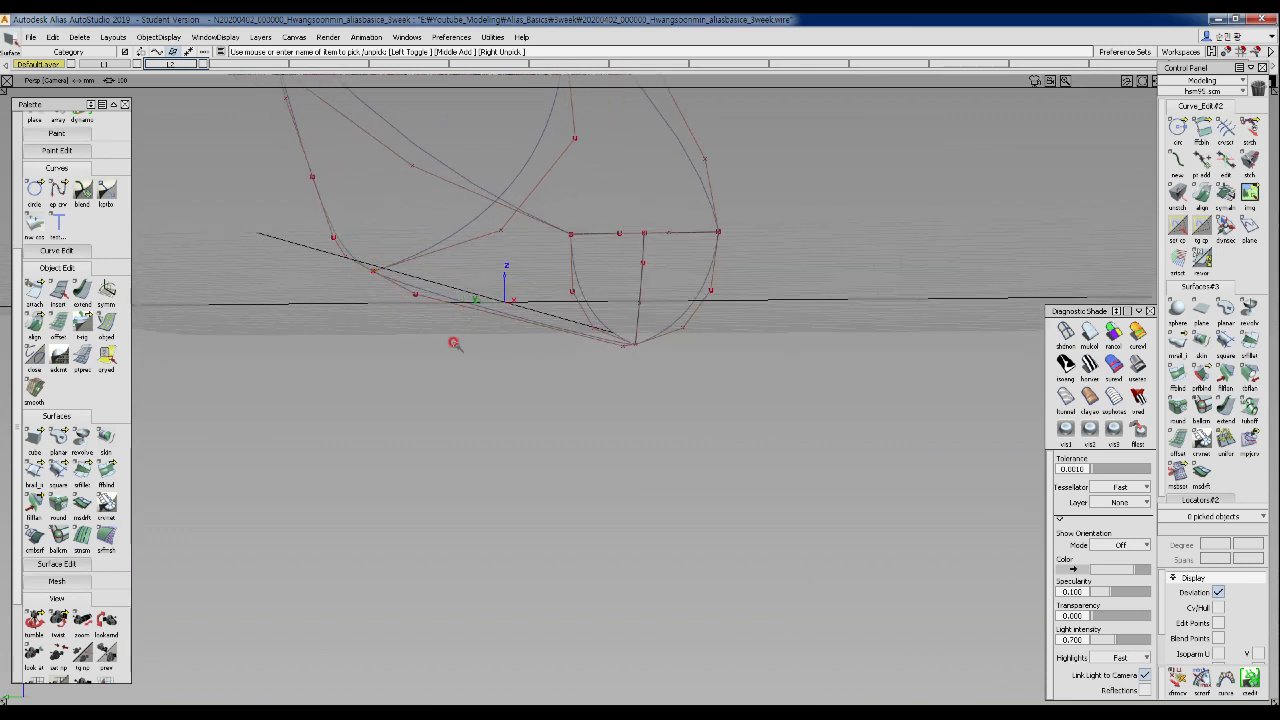
# - Rotate the keel curve by 1.3 degrees about Z in the top view, swinging its stern end off the centreline
pyautogui.keyDown('ctrl'); pyautogui.keyDown('shift'); pyautogui.moveTo(417, 292); pyautogui.dragTo(480, 342); pyautogui.keyUp('shift'); pyautogui.keyUp('ctrl')
pyautogui.click(443, 300)
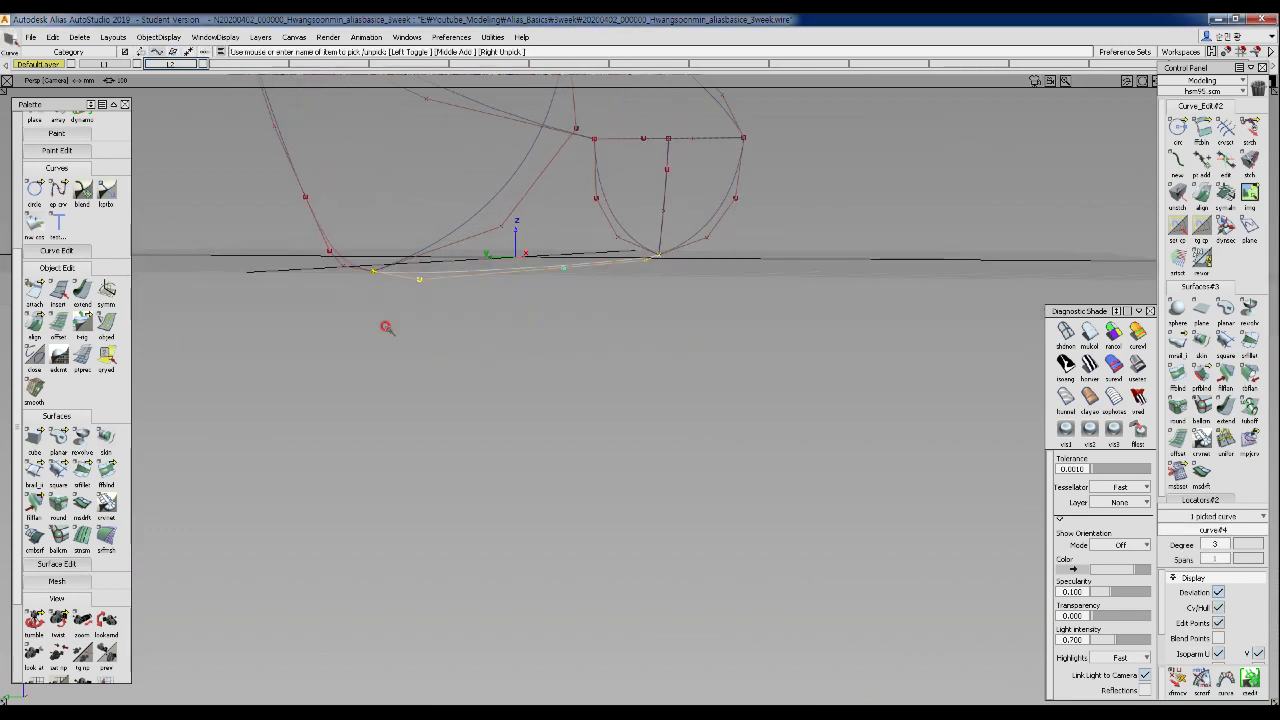
pyautogui.keyDown('alt'); pyautogui.keyDown('shift'); pyautogui.moveTo(389, 286); pyautogui.dragTo(450, 362); pyautogui.keyUp('shift'); pyautogui.keyUp('alt')
pyautogui.keyDown('ctrl'); pyautogui.keyDown('shift'); pyautogui.moveTo(469, 315); pyautogui.dragTo(563, 340); pyautogui.keyUp('shift'); pyautogui.keyUp('ctrl')
pyautogui.keyDown('ctrl'); pyautogui.keyDown('shift'); pyautogui.moveTo(561, 342); pyautogui.dragTo(561, 368, button='middle'); pyautogui.keyUp('shift'); pyautogui.keyUp('ctrl')
pyautogui.moveTo(580, 369); pyautogui.dragTo(788, 388, button='right')
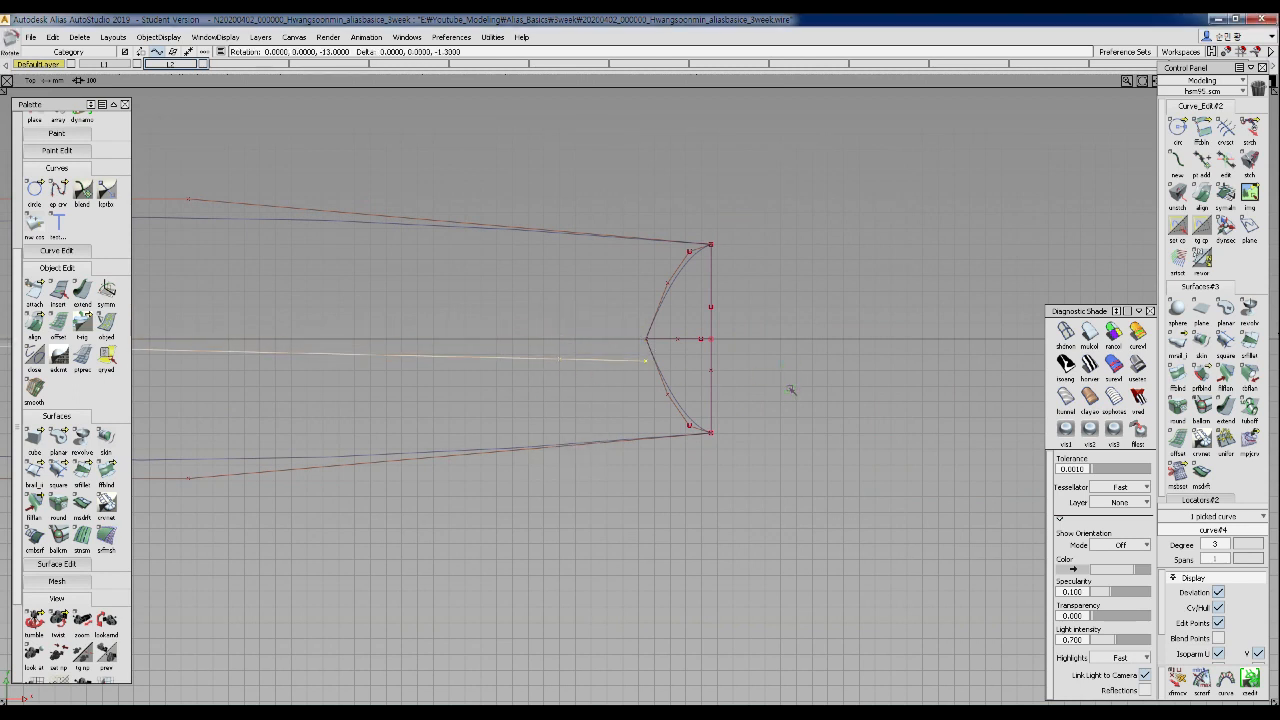
# - Move the keel curve's two middle control points about 43 mm sideways in negative Y
pyautogui.keyDown('alt'); pyautogui.keyDown('shift'); pyautogui.moveTo(788, 388); pyautogui.dragTo(400, 383); pyautogui.keyUp('shift'); pyautogui.keyUp('alt')
pyautogui.press('Escape')
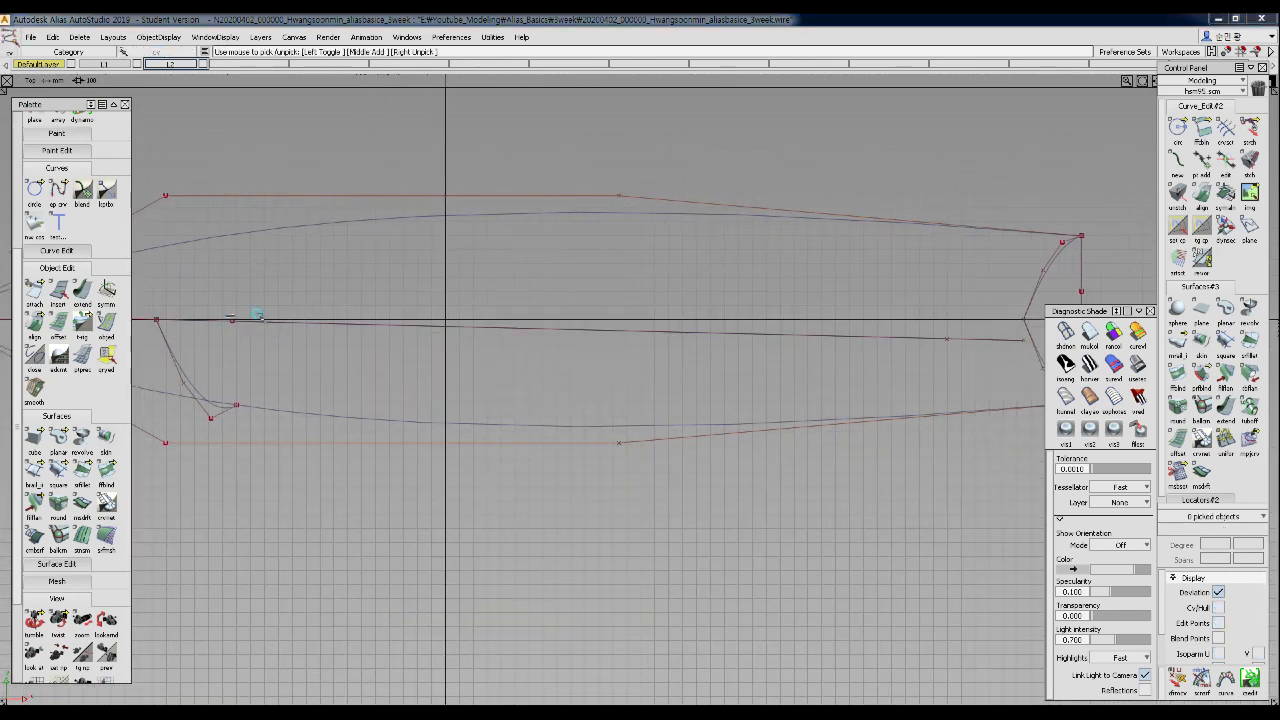
pyautogui.click(593, 327)
pyautogui.moveTo(943, 343); pyautogui.dragTo(943, 343)
pyautogui.press('m')
pyautogui.moveTo(680, 294); pyautogui.dragTo(678, 302, button='right')
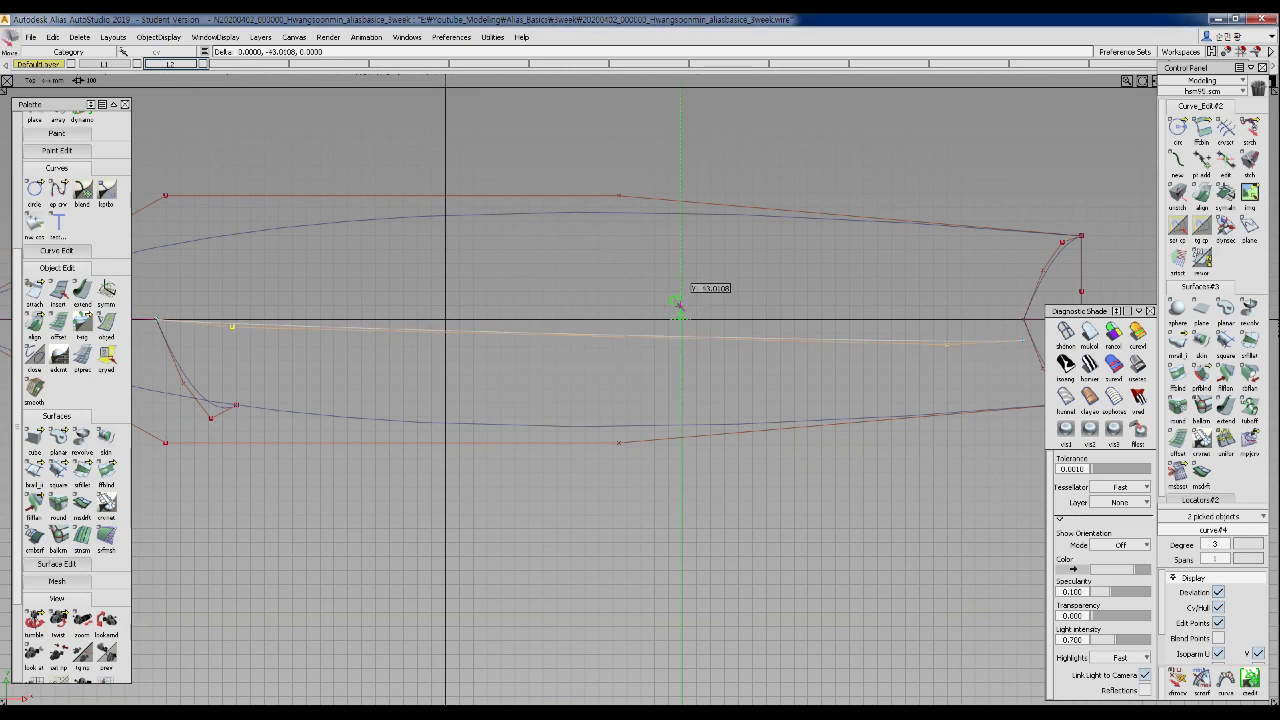
# - Snap the lower end point of stern section curve#9 to the stern end of the offset keel curve
pyautogui.keyDown('ctrl'); pyautogui.keyDown('shift'); pyautogui.click(194, 337); pyautogui.keyUp('shift'); pyautogui.keyUp('ctrl')
pyautogui.keyDown('ctrl'); pyautogui.keyDown('shift'); pyautogui.click(271, 343); pyautogui.keyUp('shift'); pyautogui.keyUp('ctrl')
pyautogui.moveTo(271, 343); pyautogui.dragTo(393, 301, button='right')
pyautogui.keyDown('ctrl'); pyautogui.keyDown('shift'); pyautogui.moveTo(393, 301); pyautogui.dragTo(422, 305); pyautogui.keyUp('shift'); pyautogui.keyUp('ctrl')
pyautogui.keyDown('ctrl'); pyautogui.keyDown('shift'); pyautogui.moveTo(542, 372); pyautogui.dragTo(602, 290, button='right'); pyautogui.keyUp('shift'); pyautogui.keyUp('ctrl')
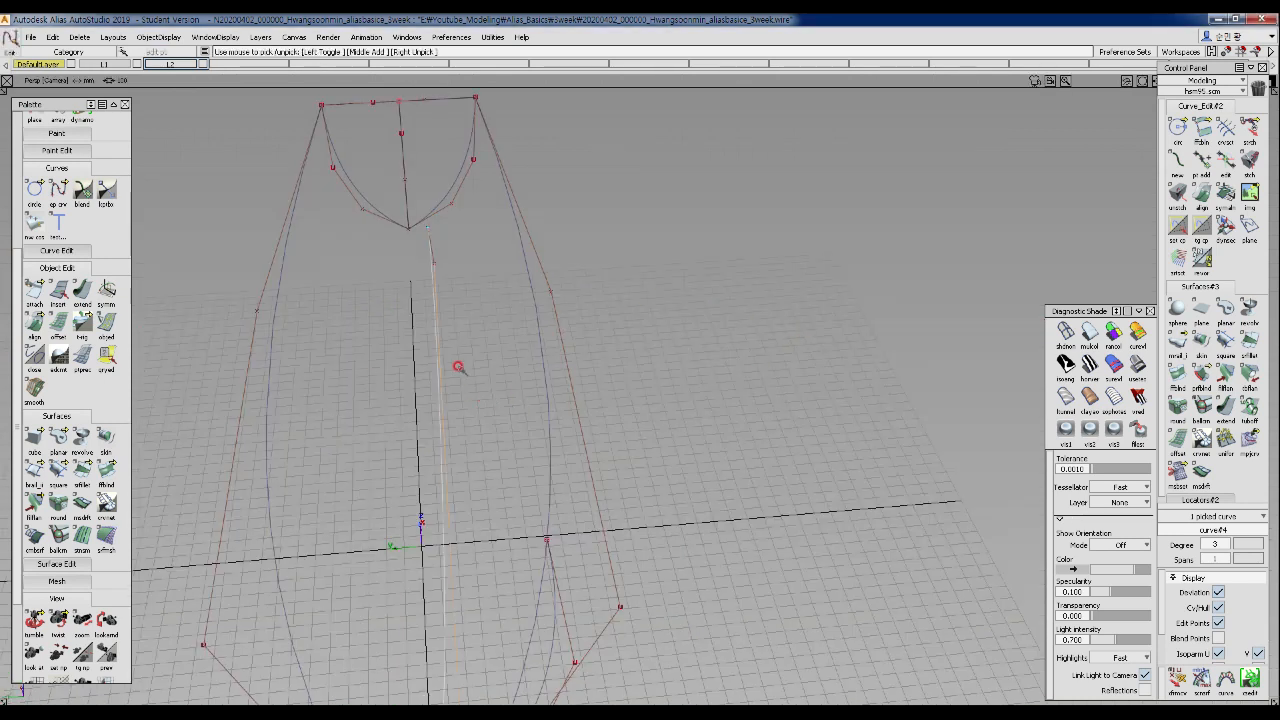
pyautogui.click(412, 227)
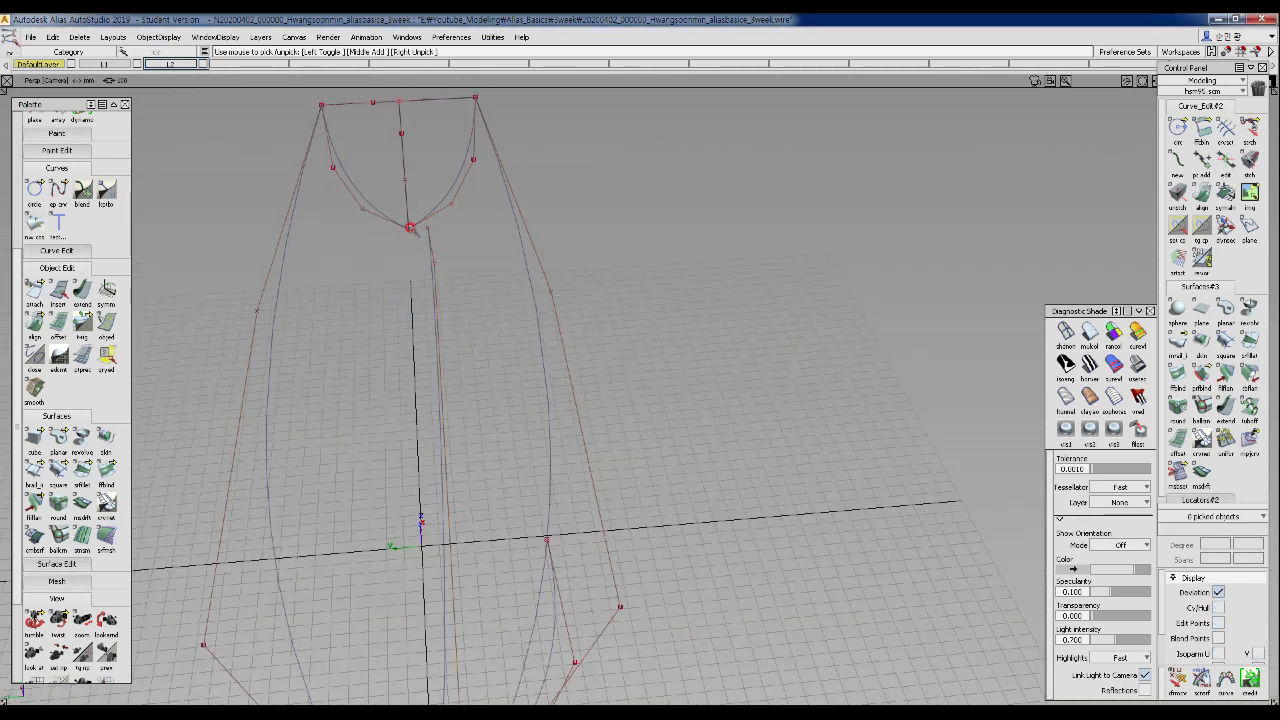
pyautogui.click(420, 232)
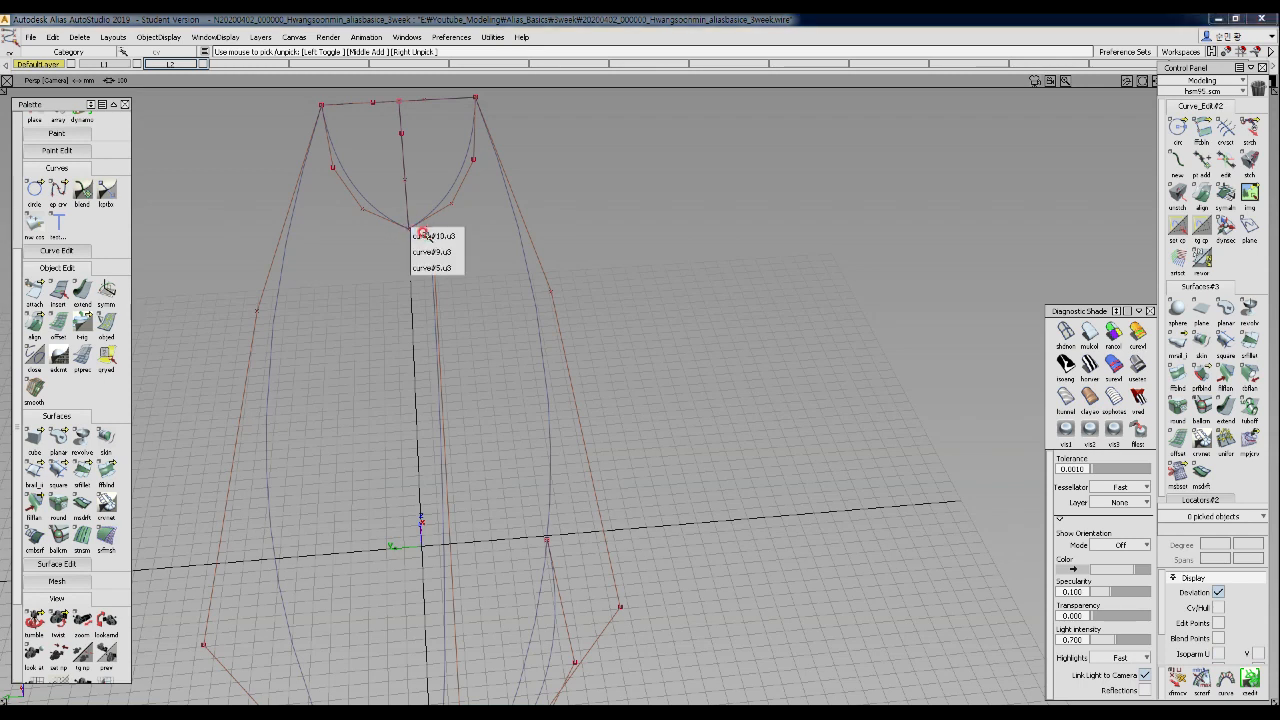
pyautogui.click(423, 251)
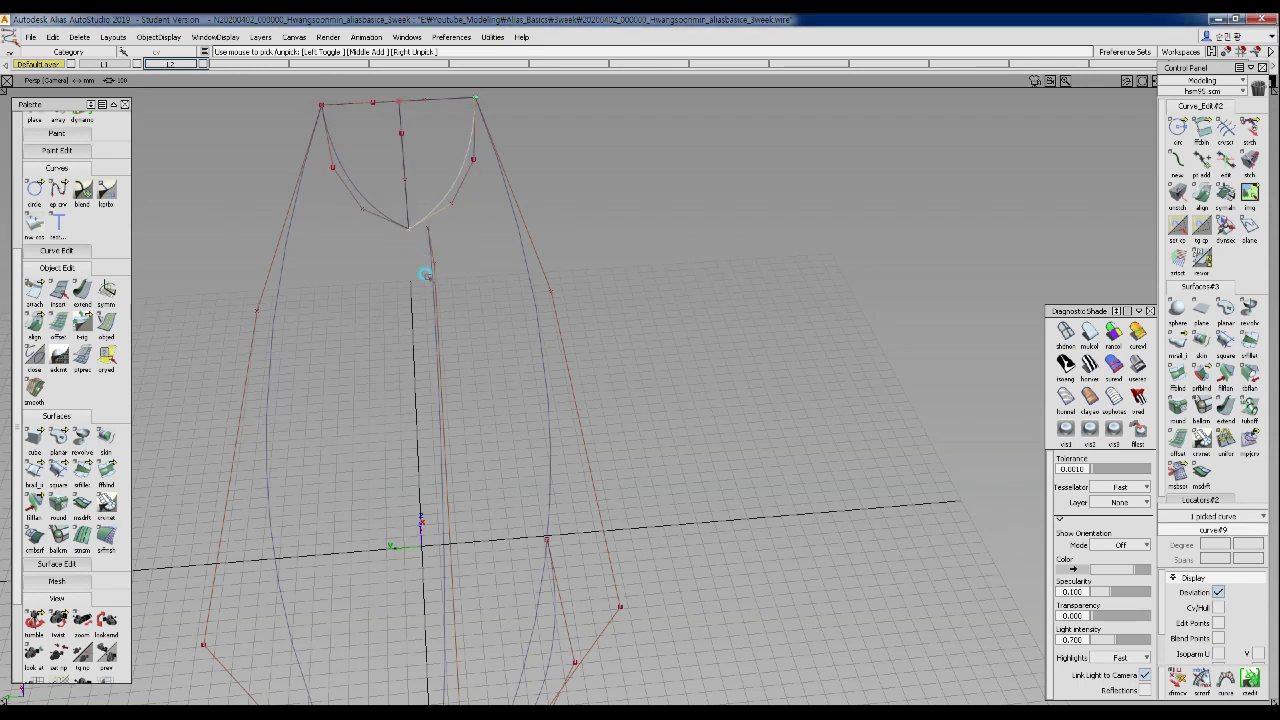
pyautogui.keyDown('ctrl'); pyautogui.moveTo(458, 232); pyautogui.dragTo(437, 230); pyautogui.keyUp('ctrl')
# - Delete the opposite stern section curve, curve#10
pyautogui.keyDown('ctrl'); pyautogui.keyDown('shift'); pyautogui.moveTo(420, 281); pyautogui.dragTo(444, 224); pyautogui.keyUp('shift'); pyautogui.keyUp('ctrl')
pyautogui.click(346, 200)
pyautogui.press('Delete')
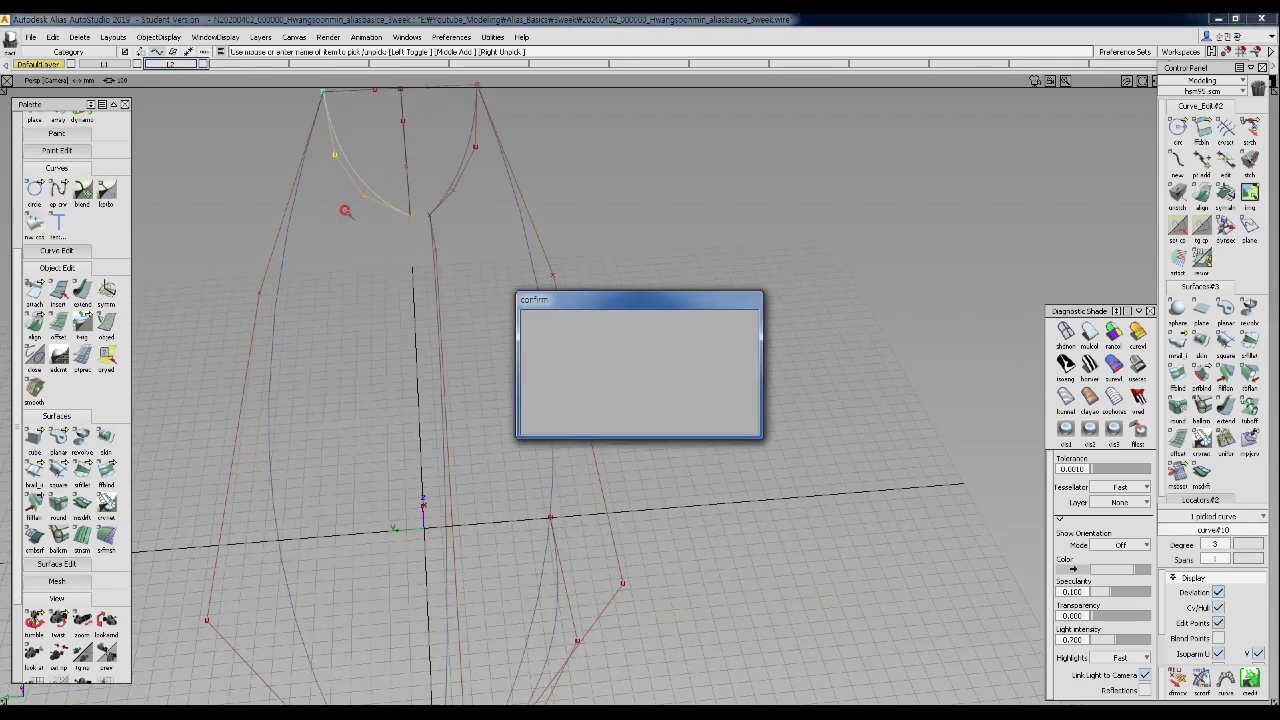
pyautogui.click(573, 408)
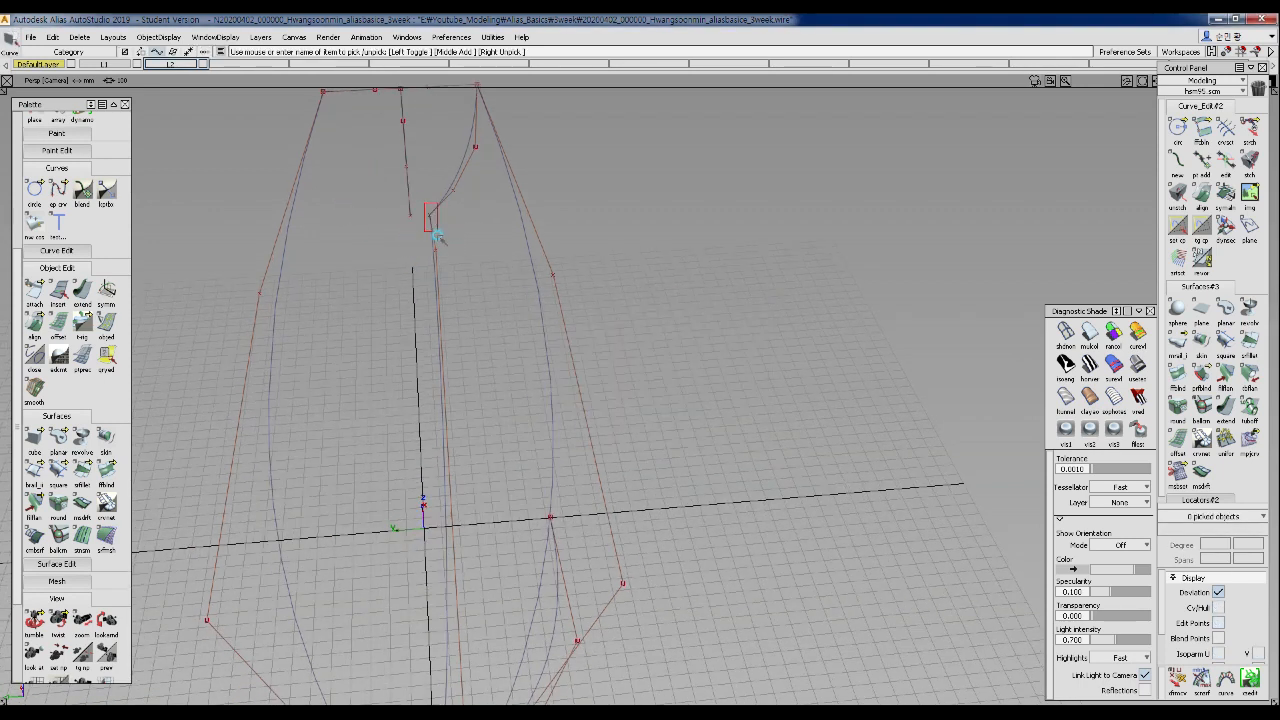
# - Mirror the offset keel curve and its stern section curve to the other side of the hull
pyautogui.click(432, 222)
pyautogui.click(52, 37)
pyautogui.moveTo(160, 198)
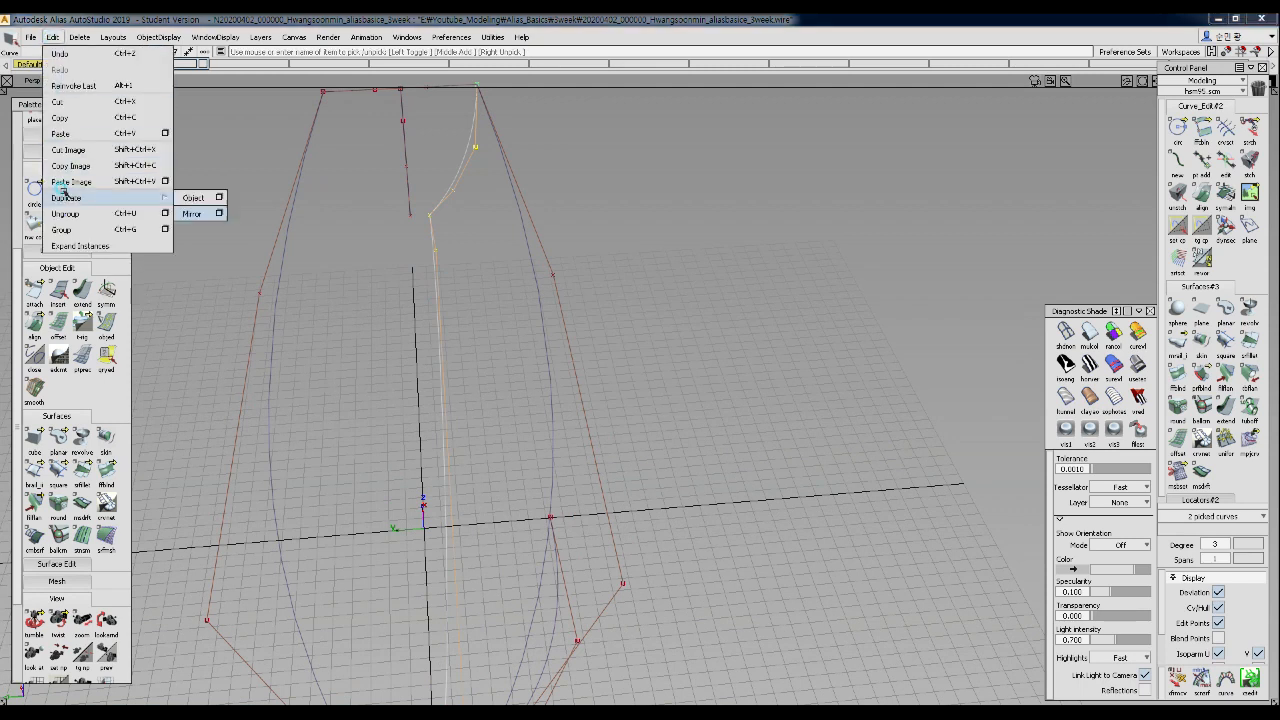
pyautogui.click(192, 213)
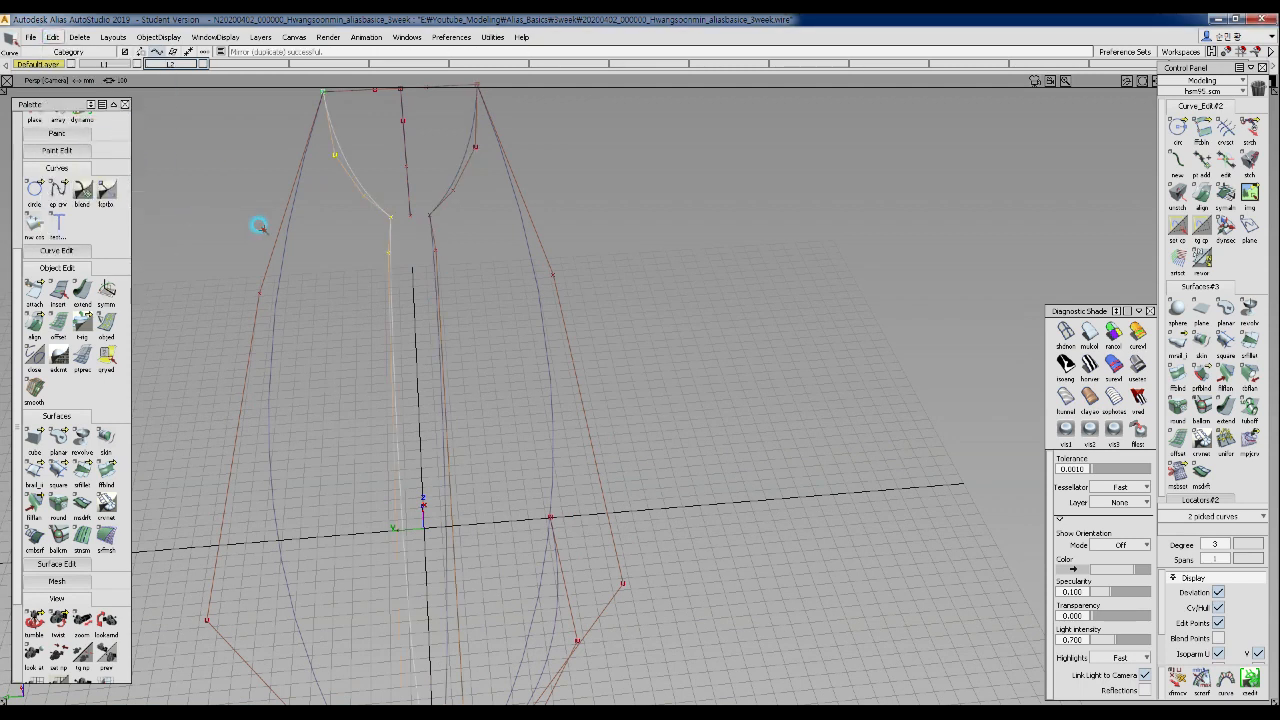
# - Draw a straight edit-point curve between the stern ends of the two mirrored keel curves
pyautogui.keyDown('ctrl'); pyautogui.keyDown('shift'); pyautogui.click(451, 209); pyautogui.keyUp('shift'); pyautogui.keyUp('ctrl')
pyautogui.keyDown('ctrl'); pyautogui.keyDown('shift'); pyautogui.moveTo(418, 209); pyautogui.dragTo(396, 211); pyautogui.keyUp('shift'); pyautogui.keyUp('ctrl')
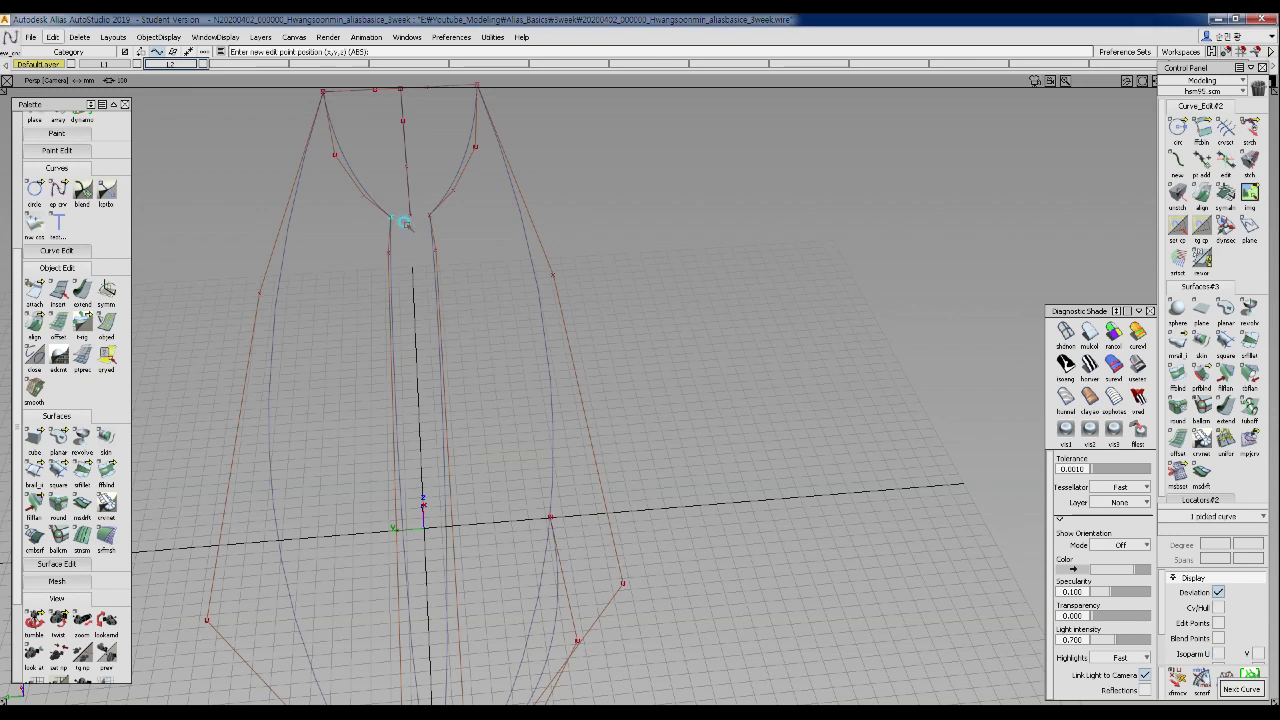
pyautogui.click(394, 214)
pyautogui.keyDown('alt'); pyautogui.keyDown('shift'); pyautogui.moveTo(587, 300); pyautogui.dragTo(466, 349); pyautogui.keyUp('shift'); pyautogui.keyUp('alt')
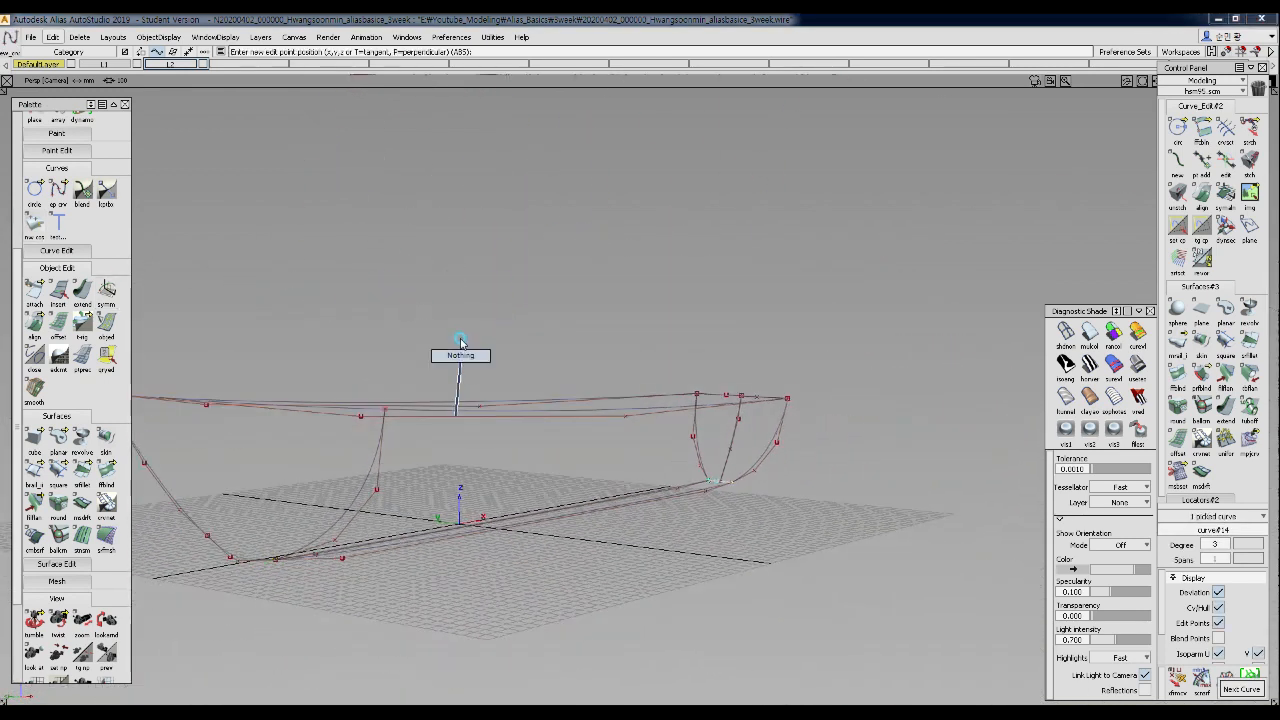
# - Build a birail surface from the bow and stern side sections along the upper edge and keel curves, and shade it multi-color
pyautogui.click(1180, 340)
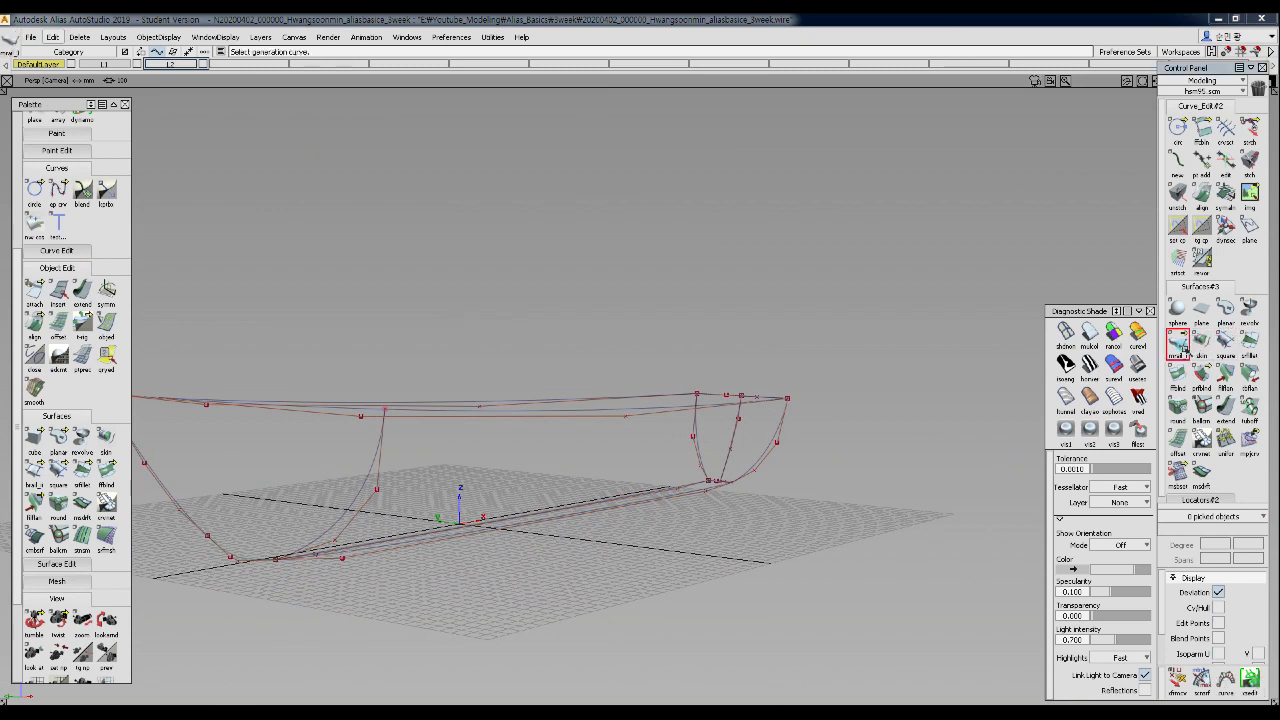
pyautogui.click(987, 160)
pyautogui.click(996, 190)
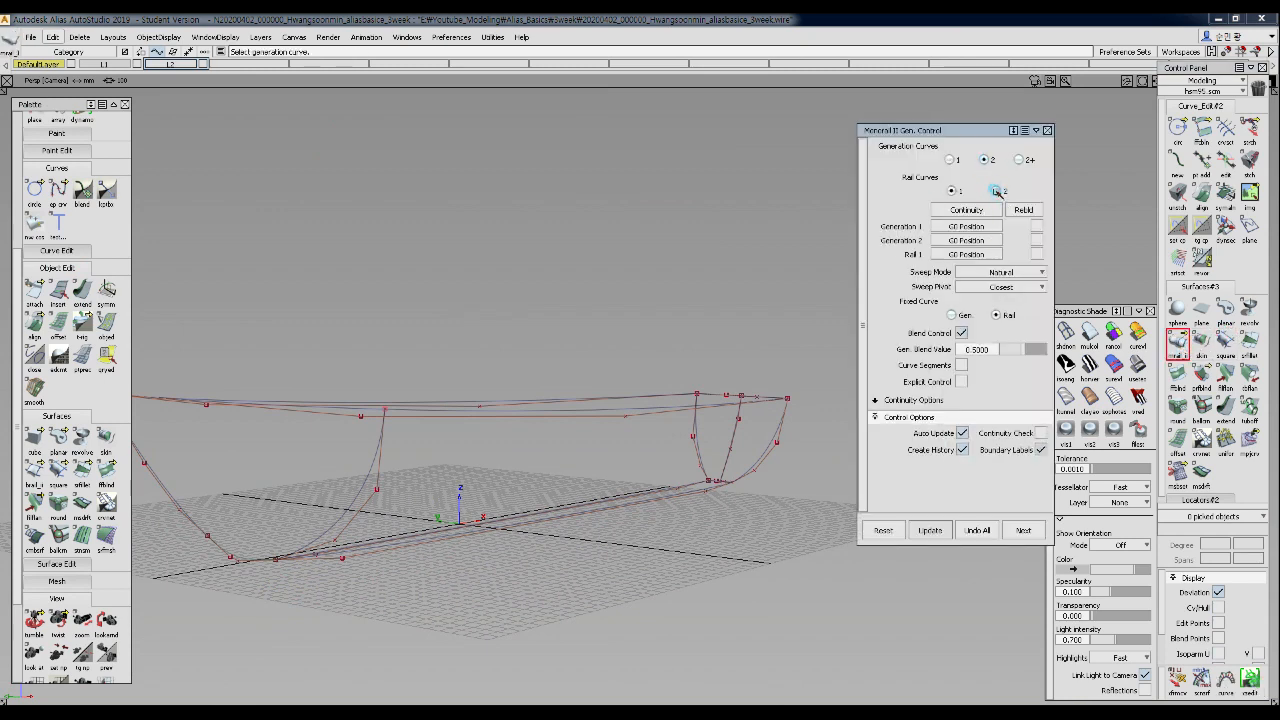
pyautogui.click(380, 448)
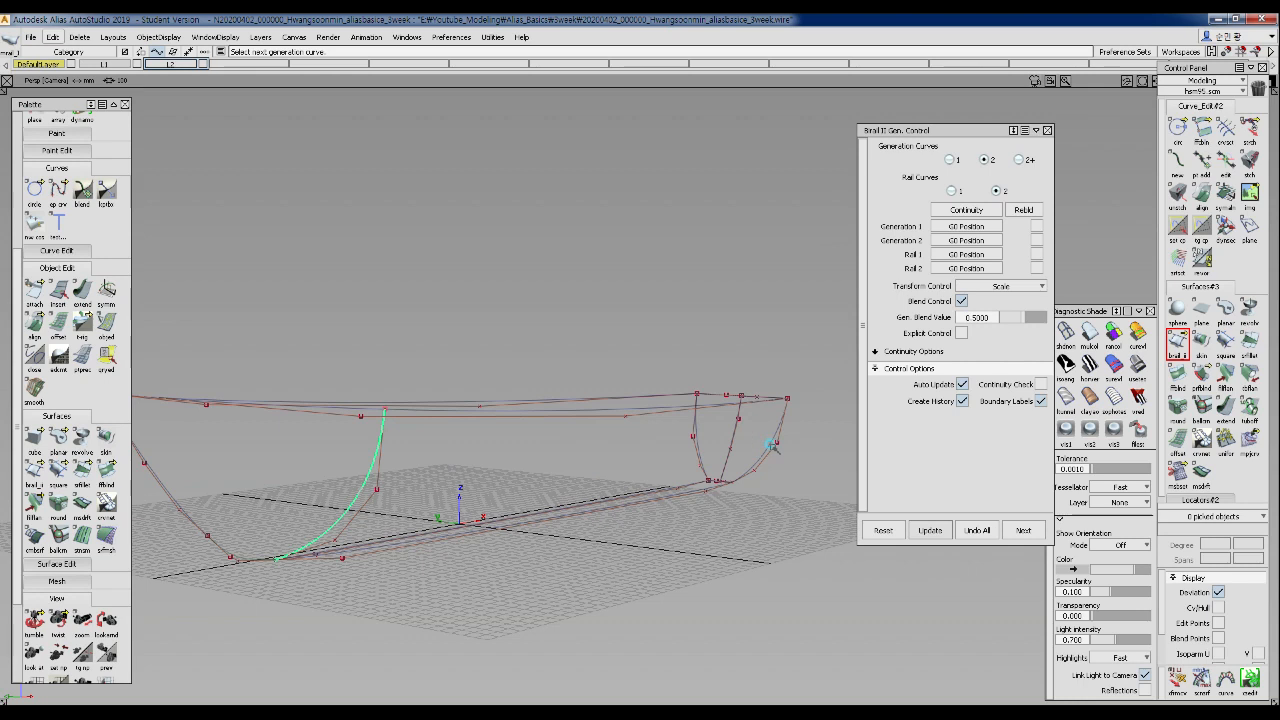
pyautogui.click(527, 412)
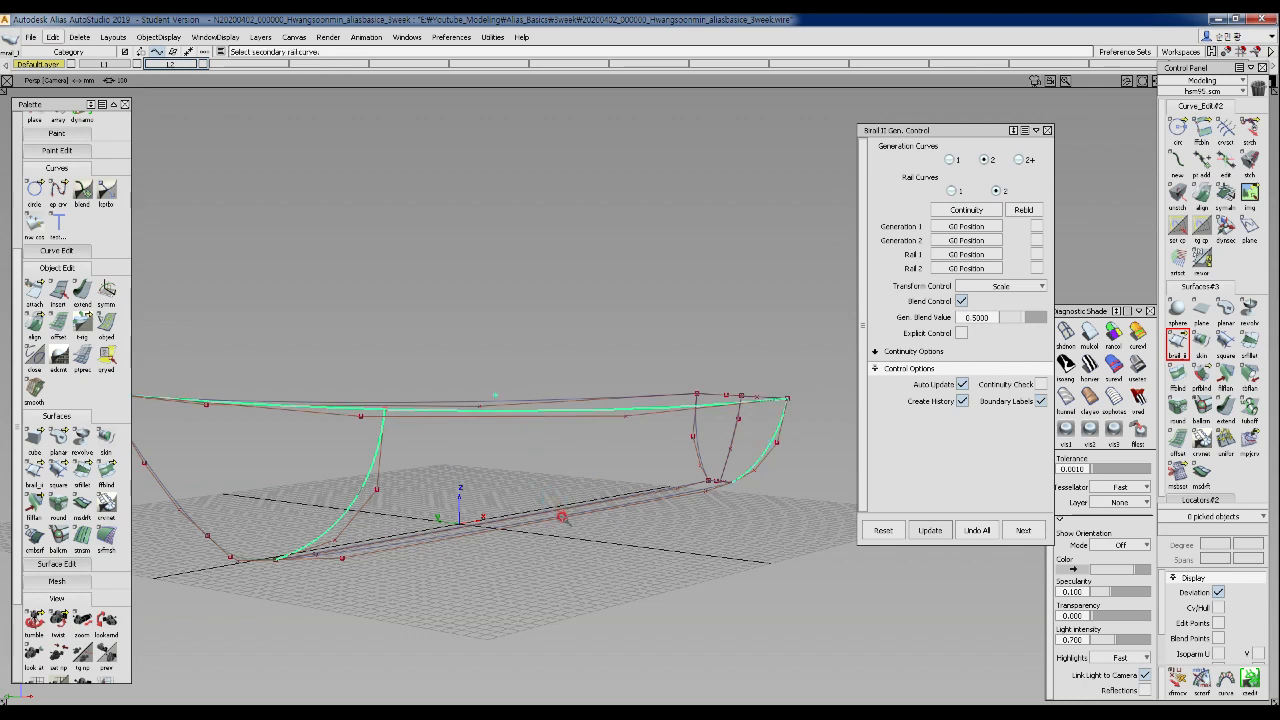
pyautogui.click(580, 511)
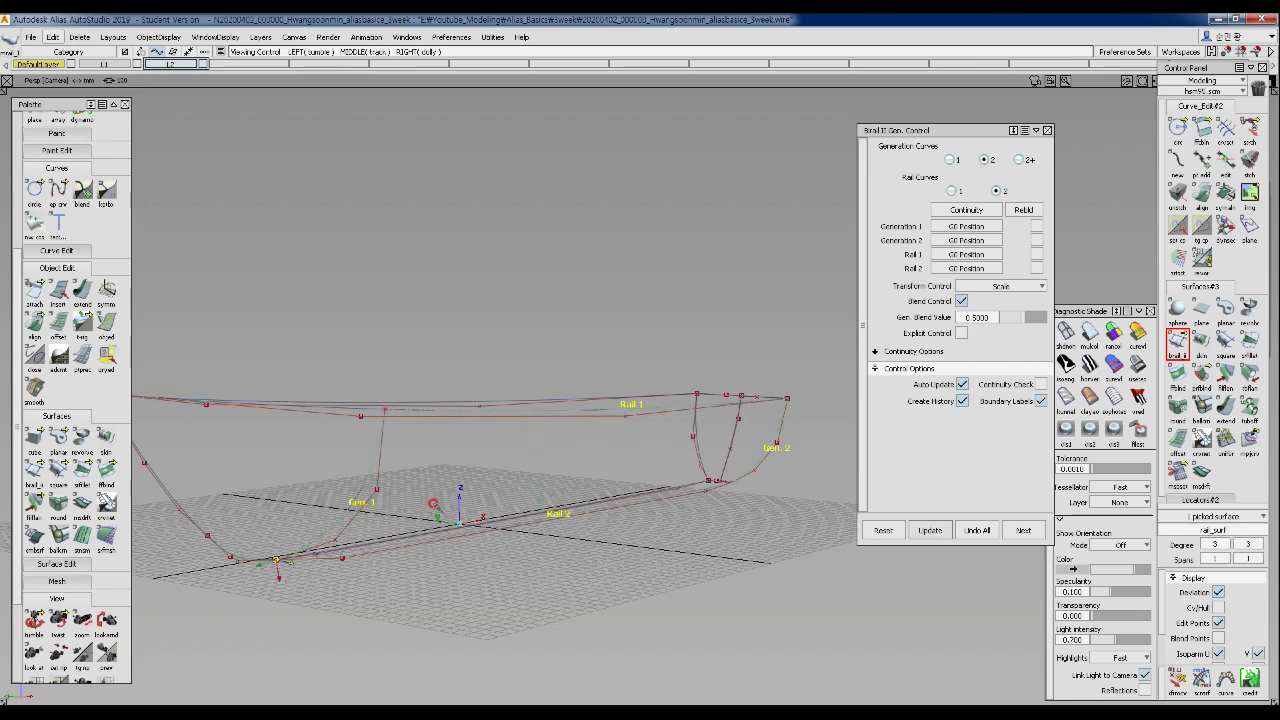
pyautogui.click(1089, 338)
pyautogui.keyDown('alt'); pyautogui.keyDown('shift'); pyautogui.moveTo(302, 495); pyautogui.dragTo(397, 472, button='middle'); pyautogui.keyUp('shift'); pyautogui.keyUp('alt')
pyautogui.keyDown('alt'); pyautogui.keyDown('shift'); pyautogui.moveTo(397, 472); pyautogui.dragTo(396, 436); pyautogui.keyUp('shift'); pyautogui.keyUp('alt')
# - Build a bow birail surface from the stem and bow section curves, using the bottom and upper edge curves as rails
pyautogui.click(285, 463)
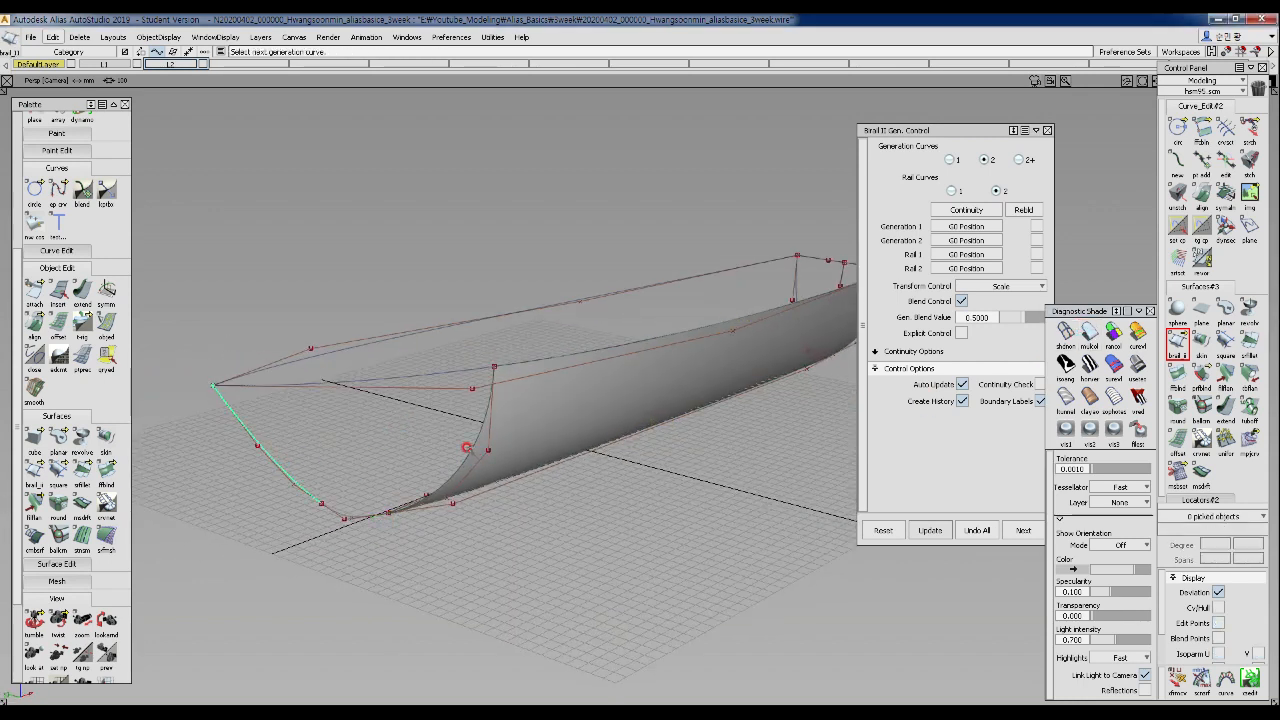
pyautogui.click(483, 464)
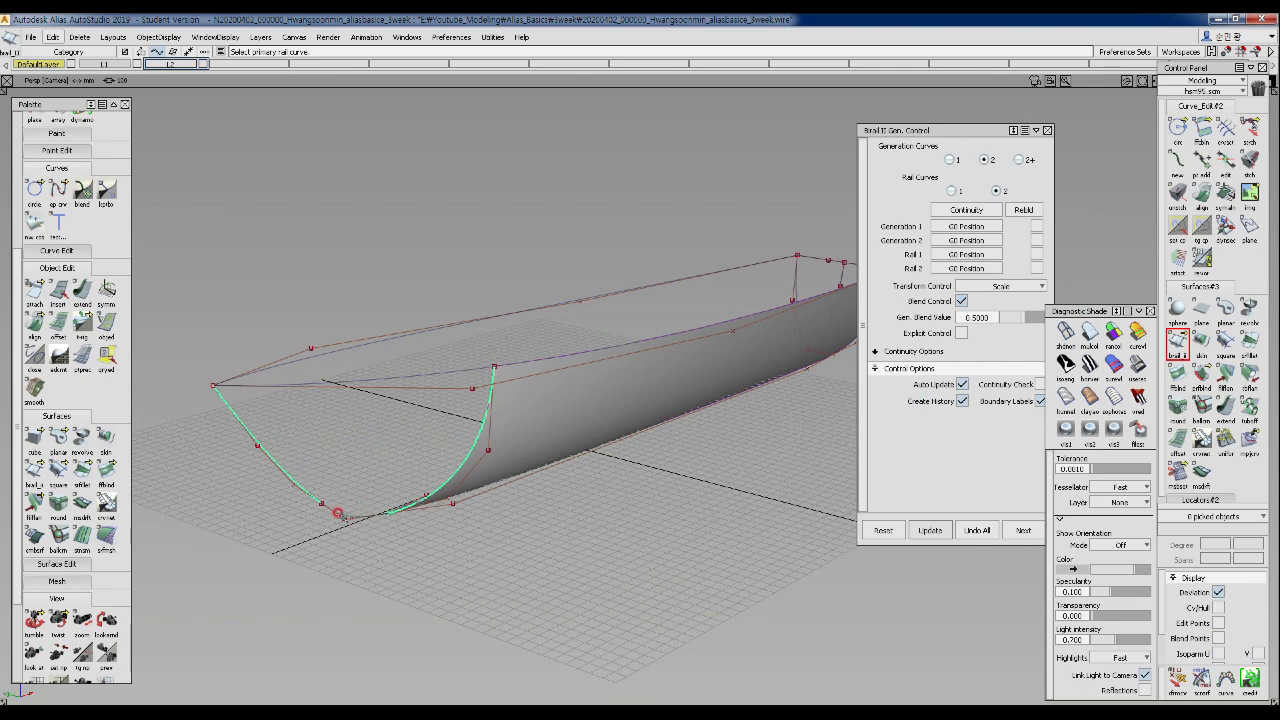
pyautogui.click(381, 382)
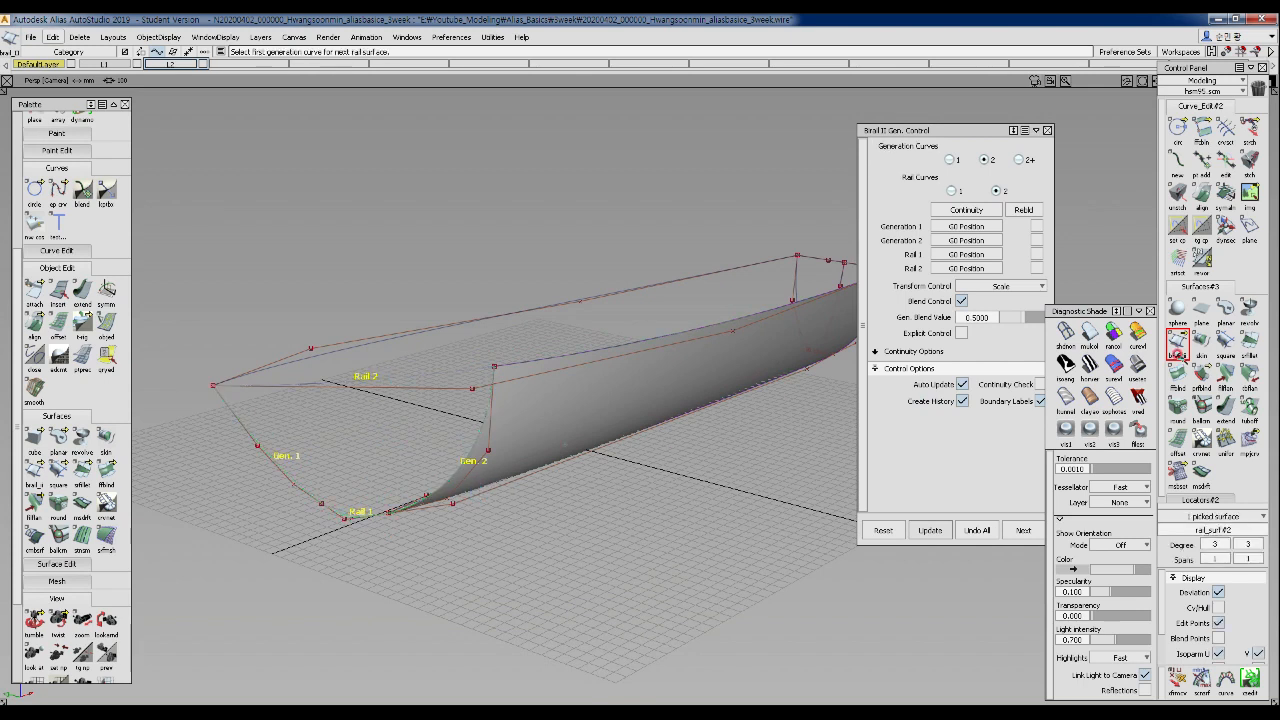
pyautogui.click(1066, 330)
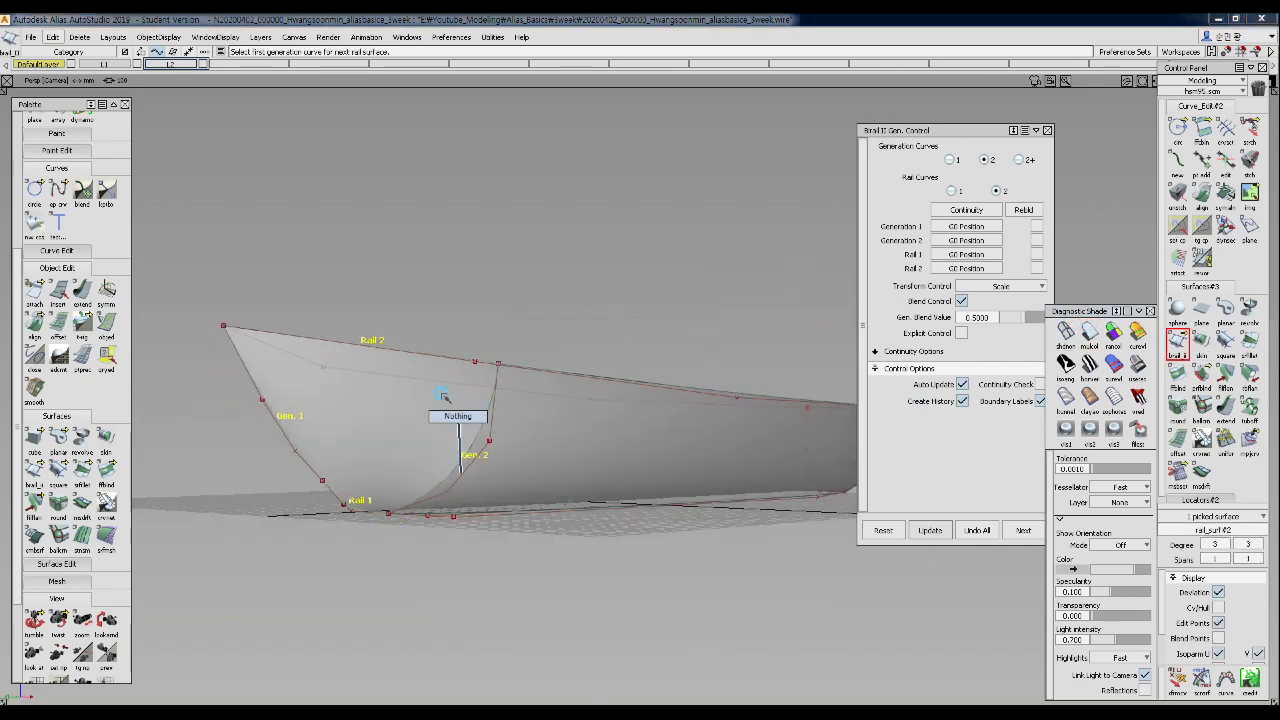
pyautogui.press('Escape')
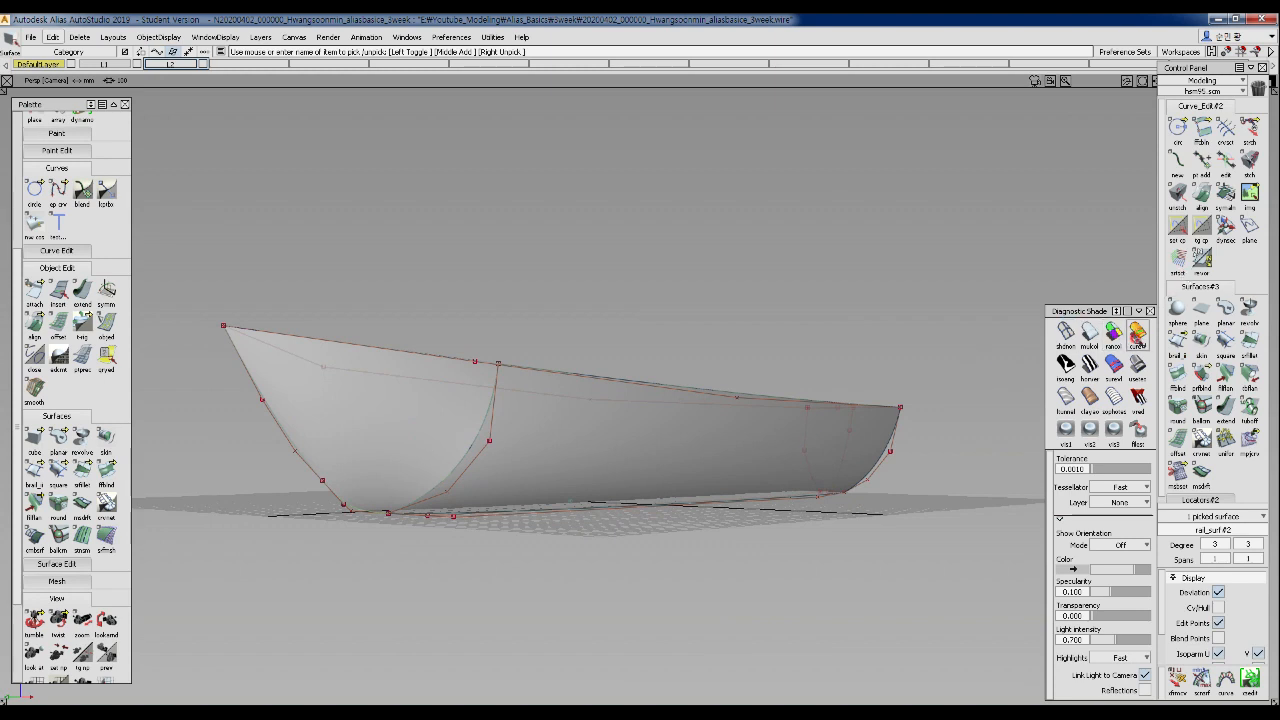
# - Try to change the bow surface's Generation 2 continuity, and delete the surface
pyautogui.click(1177, 343)
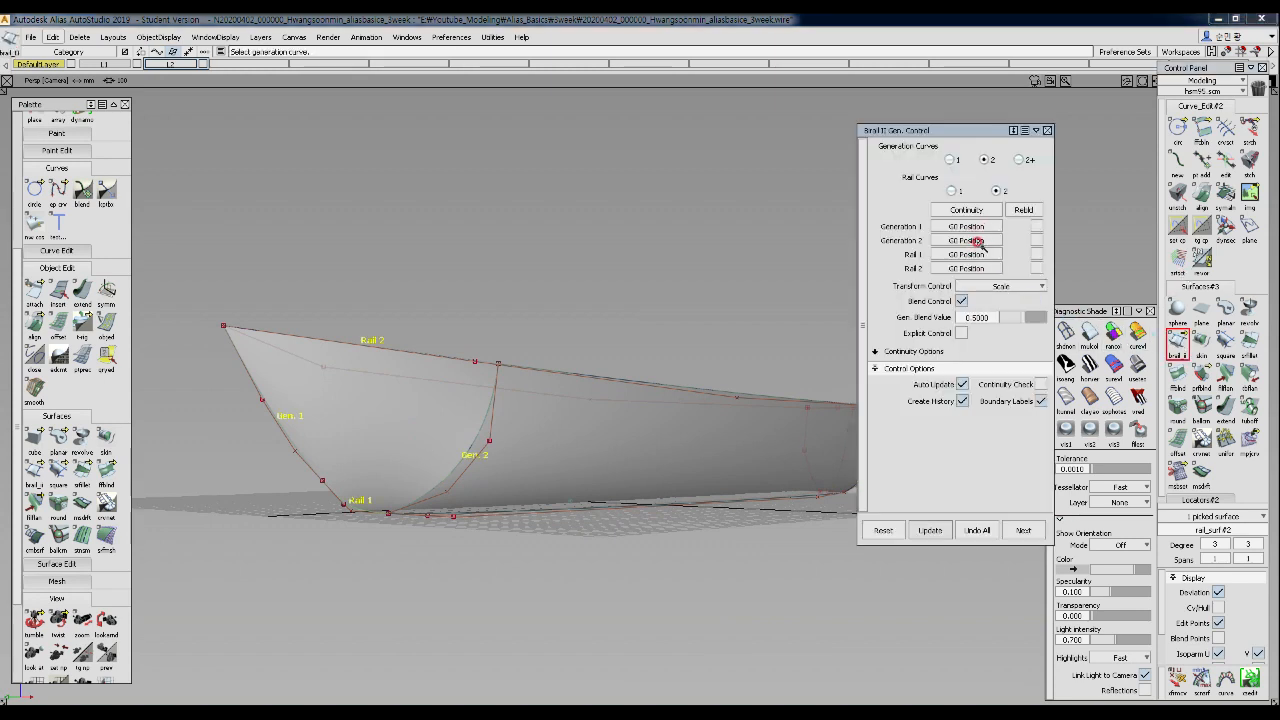
pyautogui.click(978, 241)
pyautogui.click(971, 256)
pyautogui.click(420, 350)
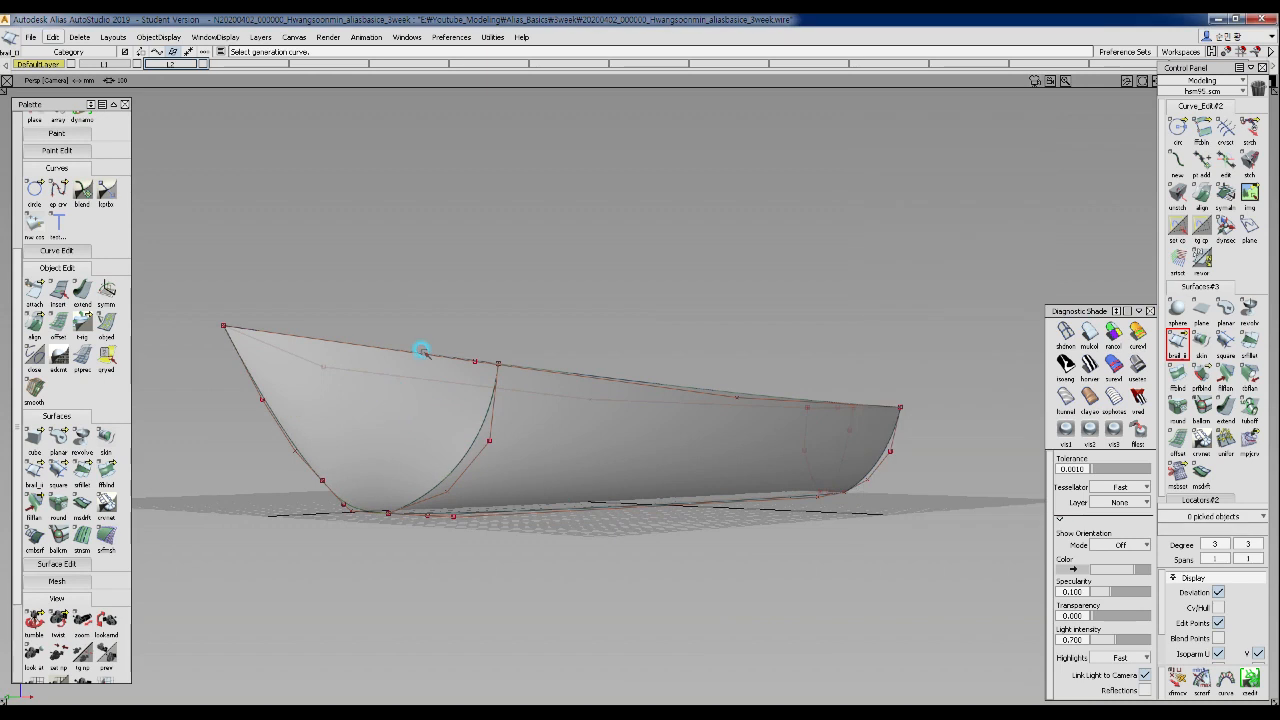
pyautogui.press('Delete')
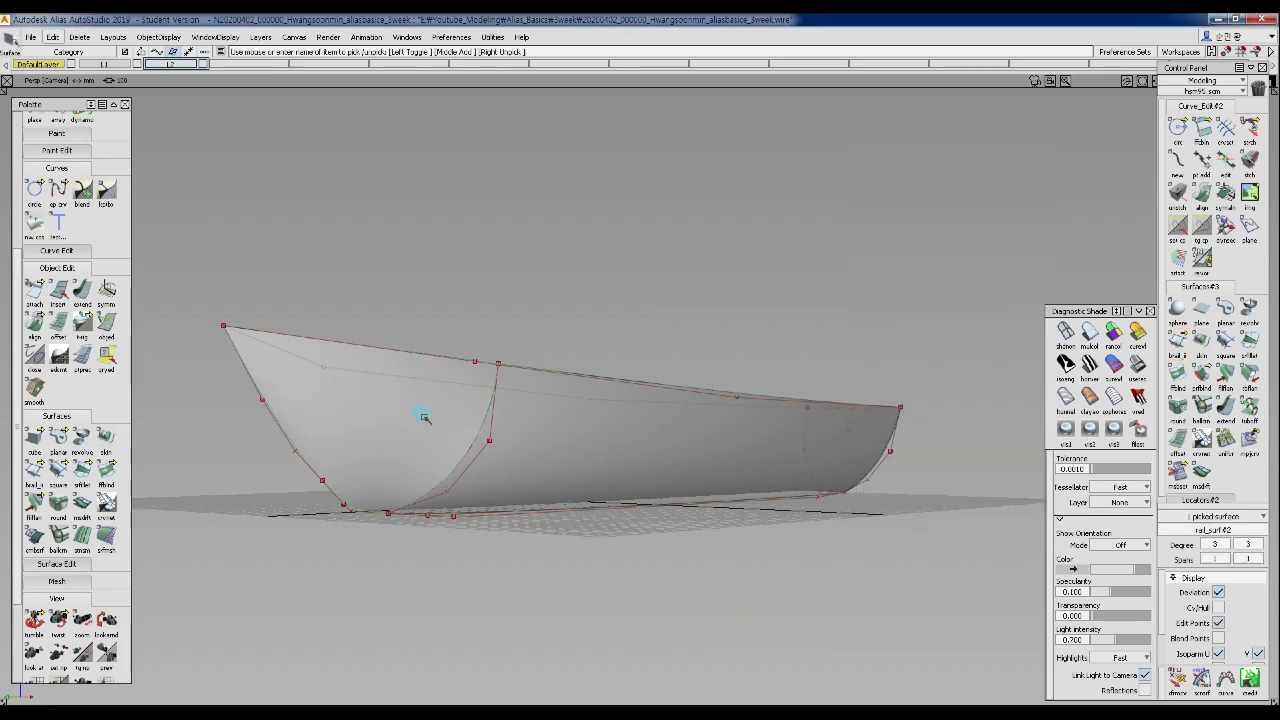
pyautogui.click(574, 409)
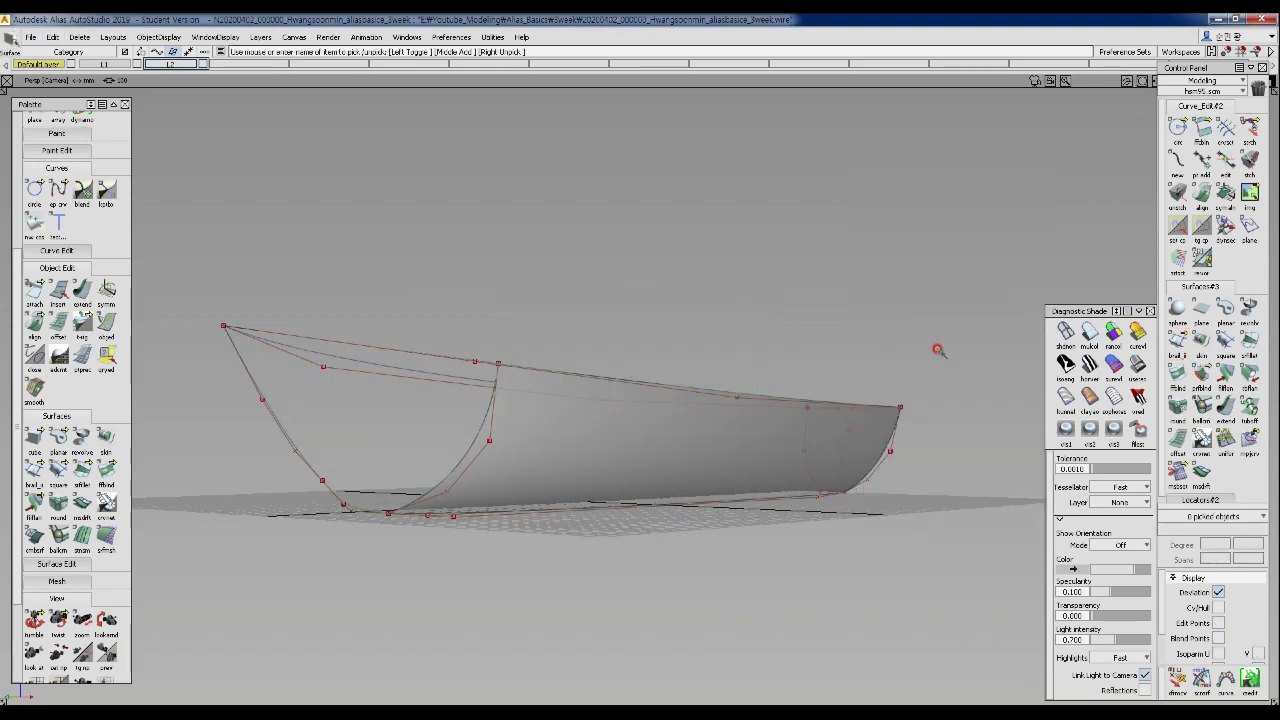
# - Rebuild the bow birail surface from the stem curve and the side surface's front edge, along the upper and bottom curves
pyautogui.click(286, 428)
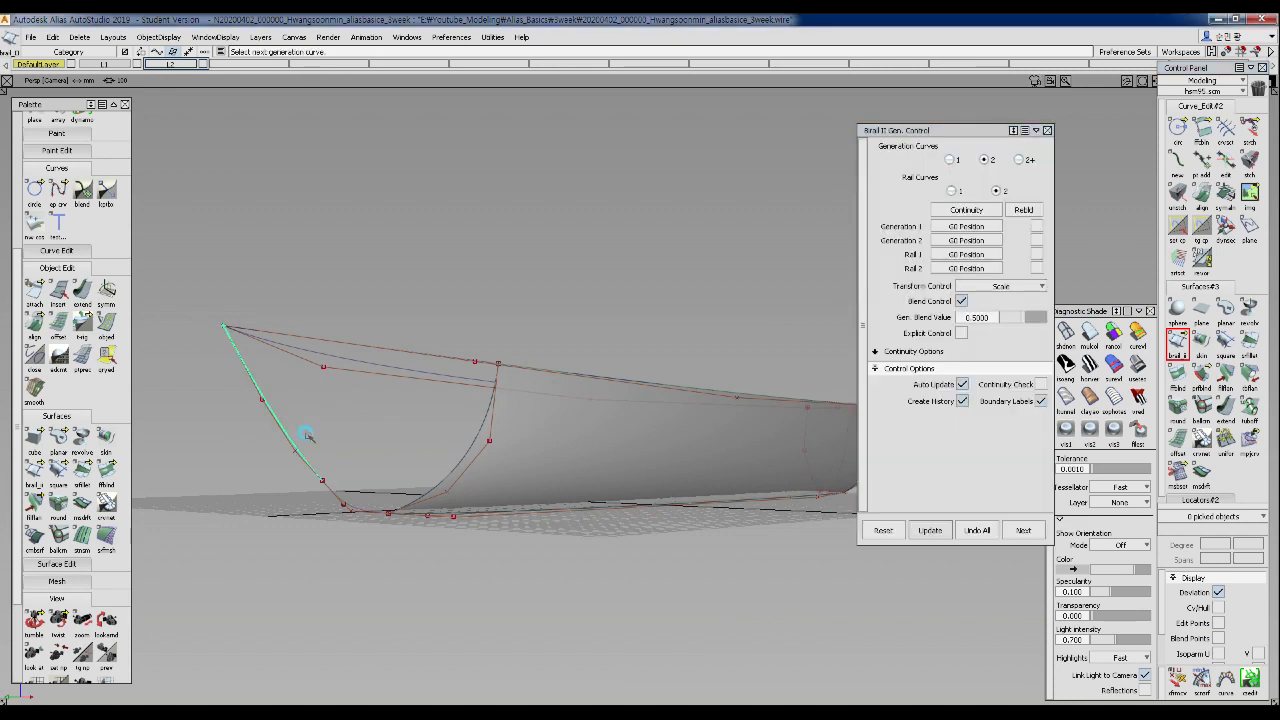
pyautogui.click(476, 441)
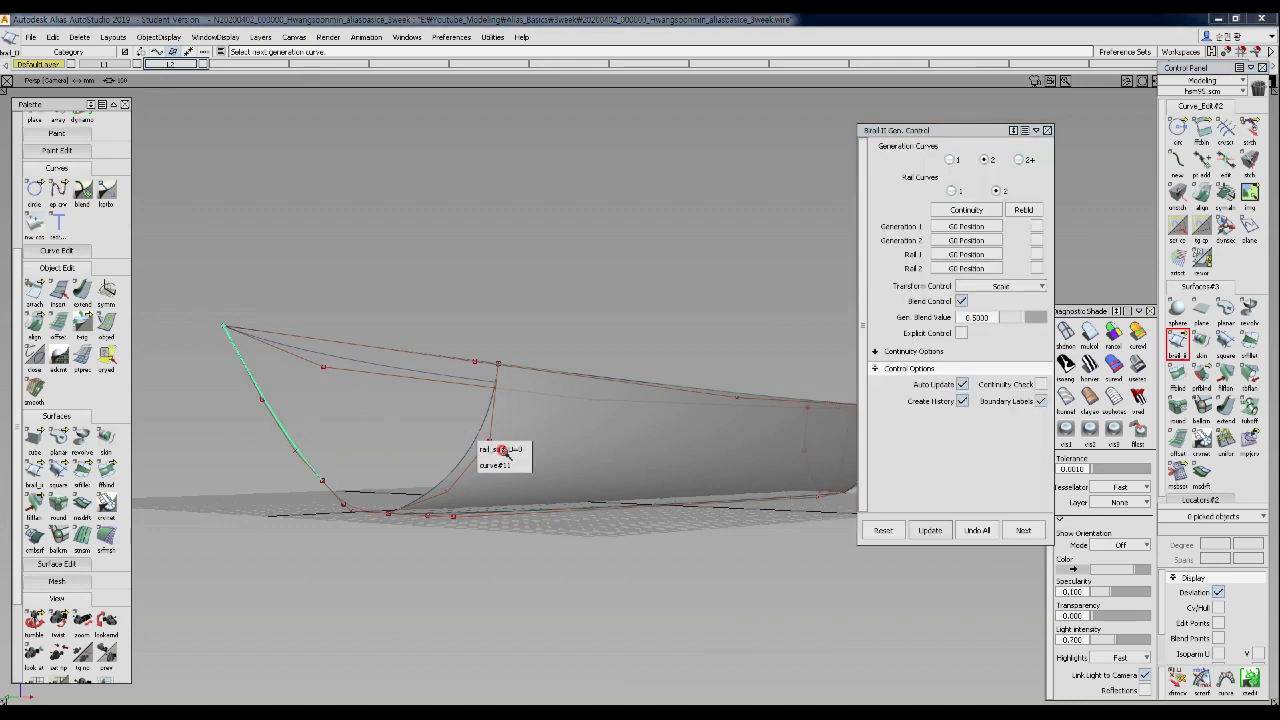
pyautogui.click(503, 450)
pyautogui.click(408, 349)
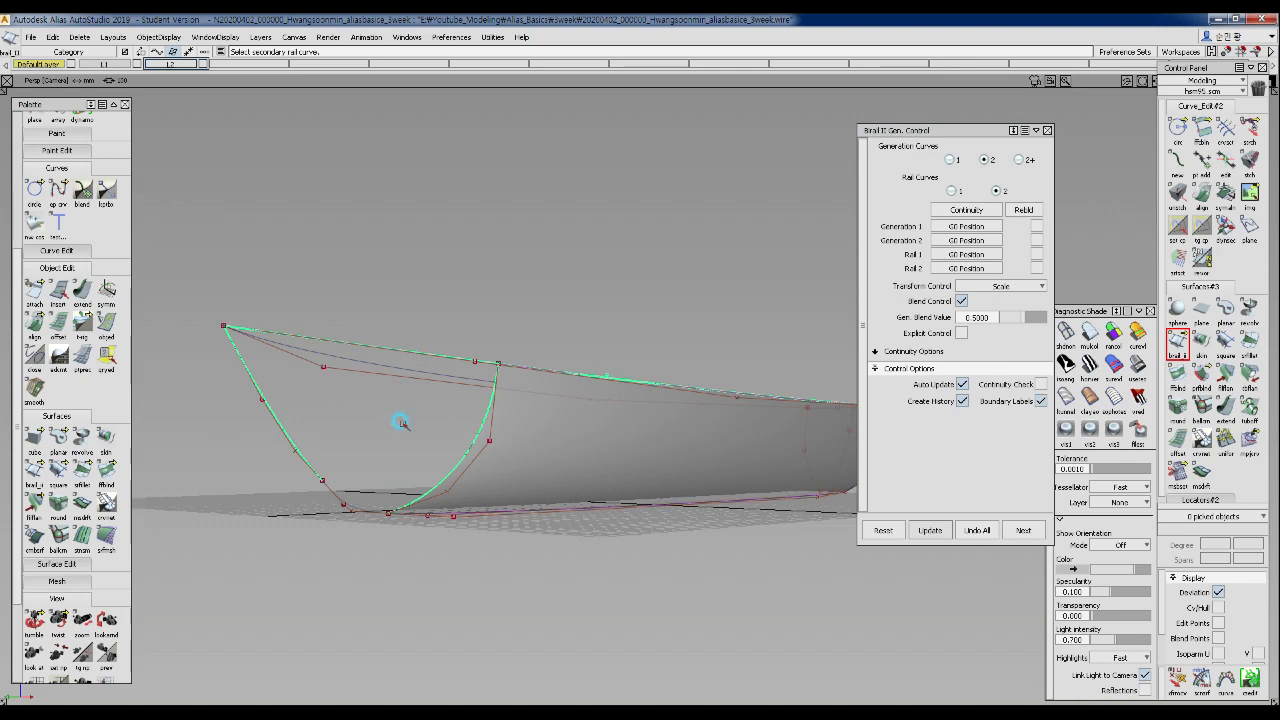
pyautogui.click(338, 494)
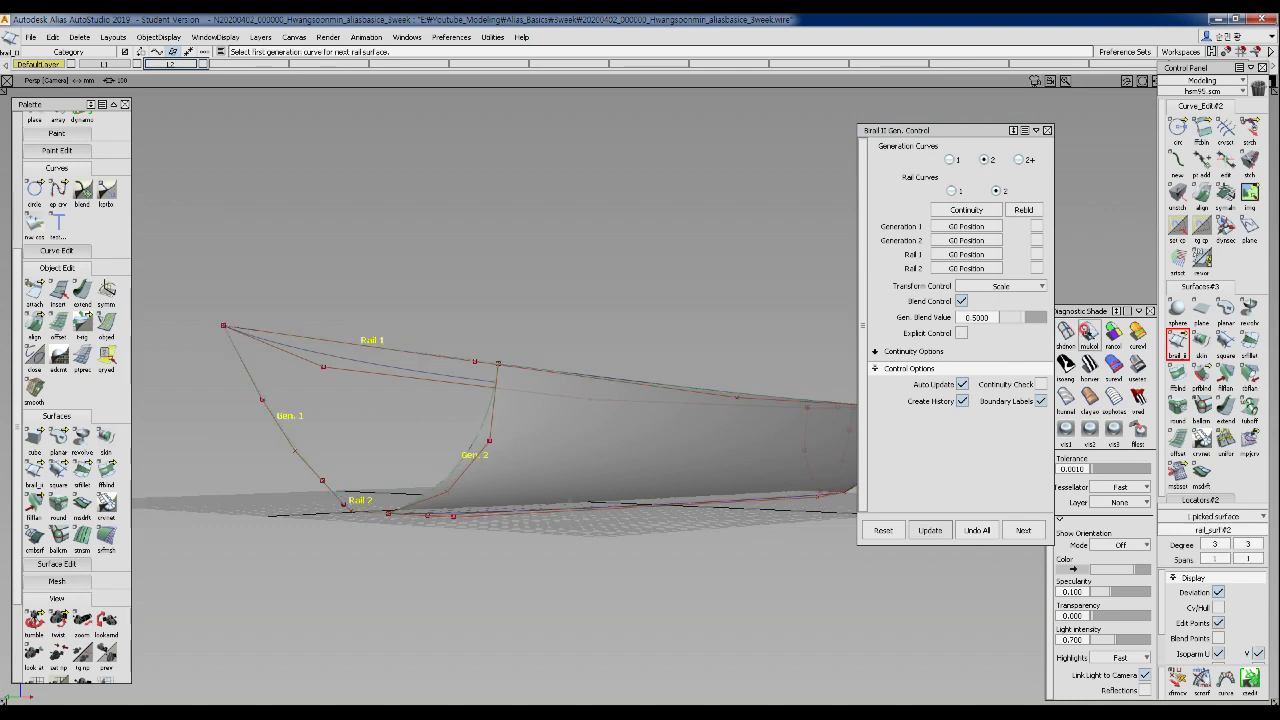
# - Shade the bow surface multi-color, set its Generation 2 continuity to G1 Tangent, and inspect the half hull
pyautogui.click(1086, 336)
pyautogui.click(968, 240)
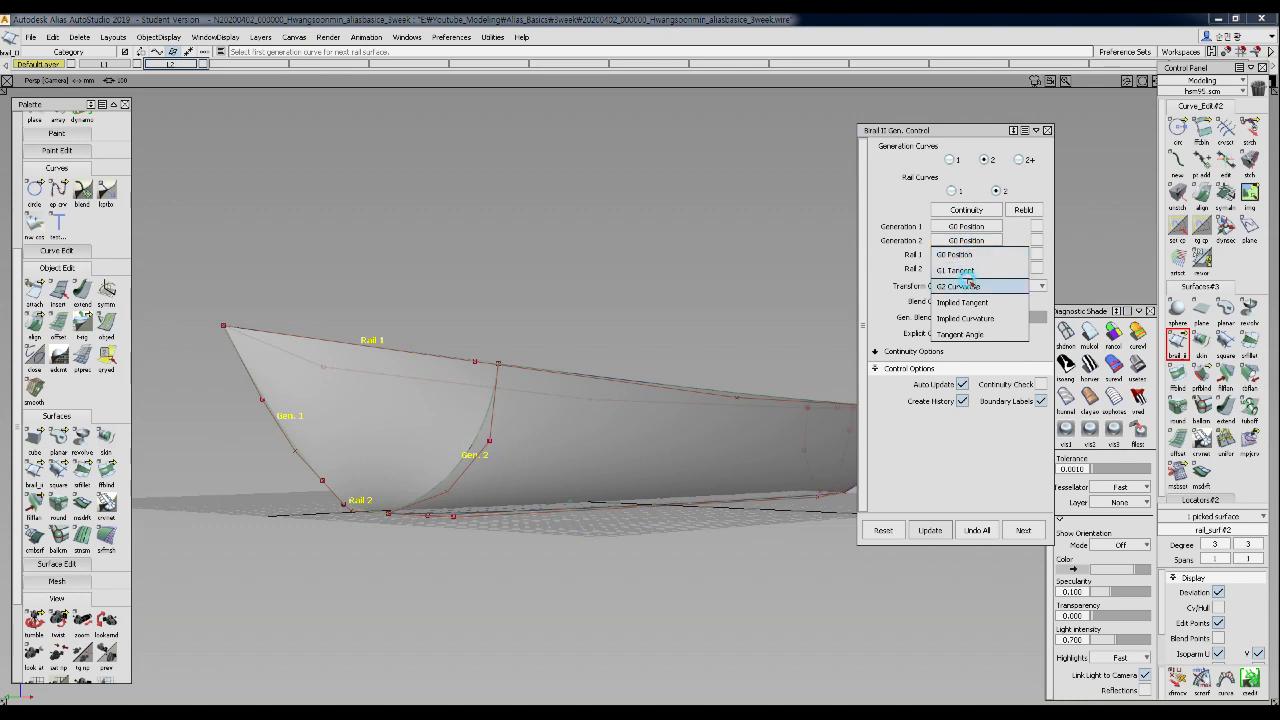
pyautogui.click(966, 271)
pyautogui.click(557, 424)
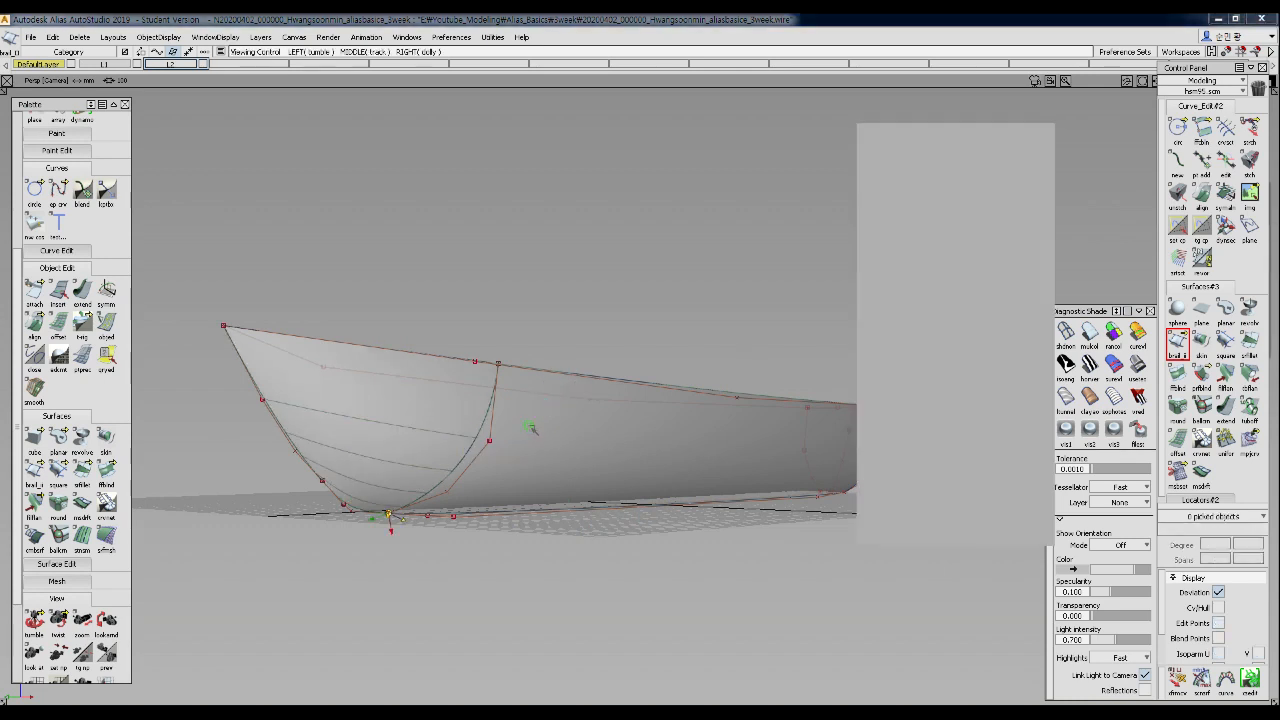
pyautogui.keyDown('alt'); pyautogui.keyDown('shift'); pyautogui.moveTo(537, 428); pyautogui.dragTo(899, 345); pyautogui.keyUp('shift'); pyautogui.keyUp('alt')
pyautogui.keyDown('alt'); pyautogui.keyDown('shift'); pyautogui.moveTo(811, 388); pyautogui.dragTo(720, 445); pyautogui.keyUp('shift'); pyautogui.keyUp('alt')
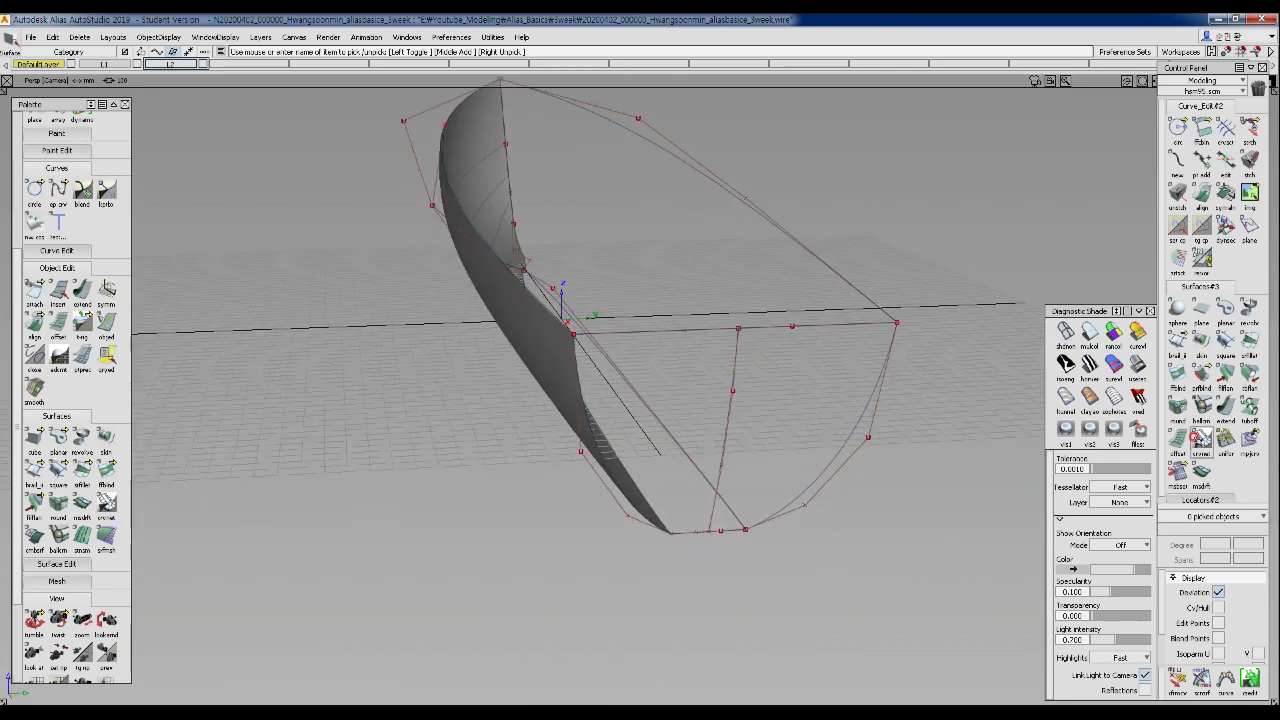
# - Build a stern birail surface between the upper and bottom stern curves, using the two curved side section curves as rails, and shade it multi-color
pyautogui.click(1178, 343)
pyautogui.keyDown('alt'); pyautogui.keyDown('shift'); pyautogui.moveTo(800, 420); pyautogui.dragTo(657, 334); pyautogui.keyUp('shift'); pyautogui.keyUp('alt')
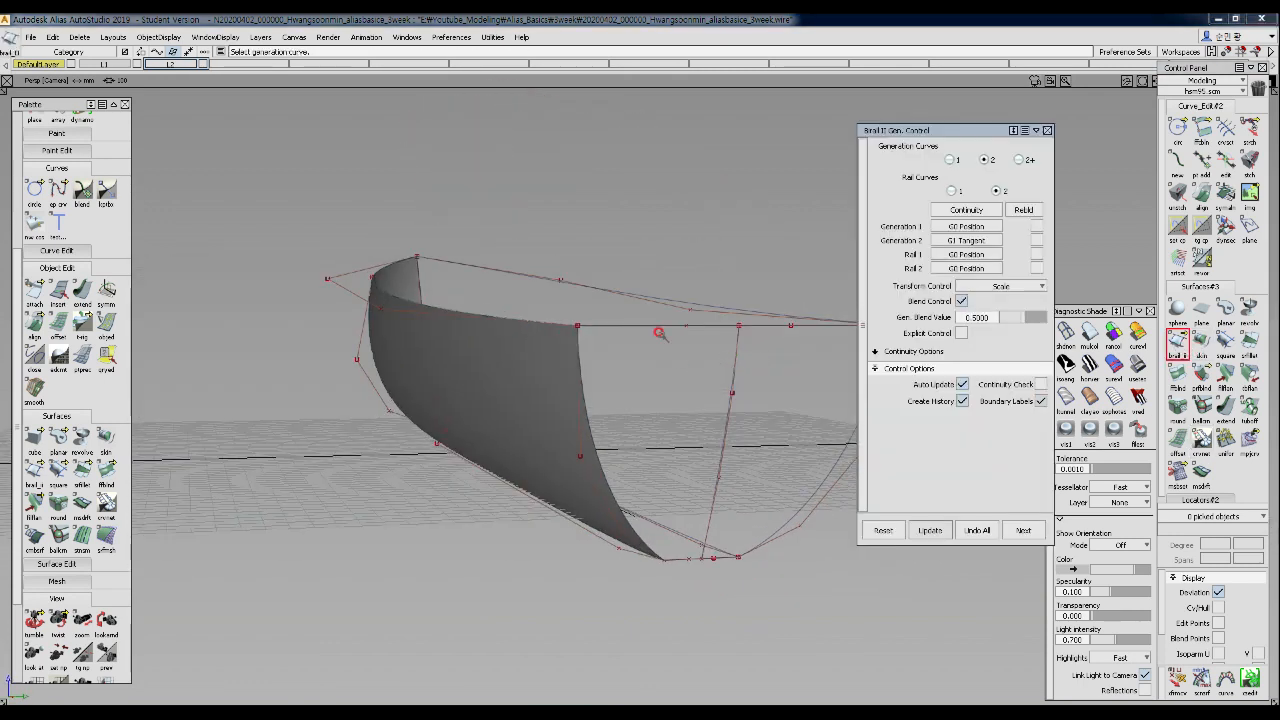
pyautogui.click(663, 324)
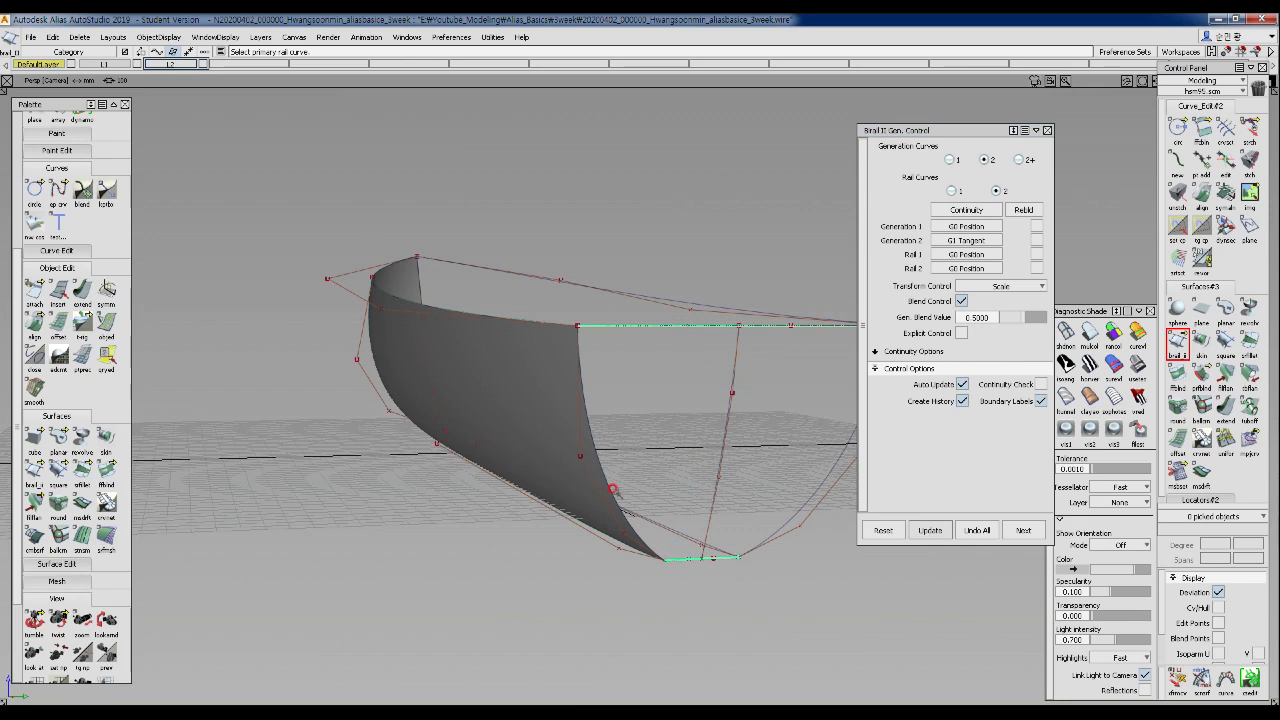
pyautogui.click(604, 450)
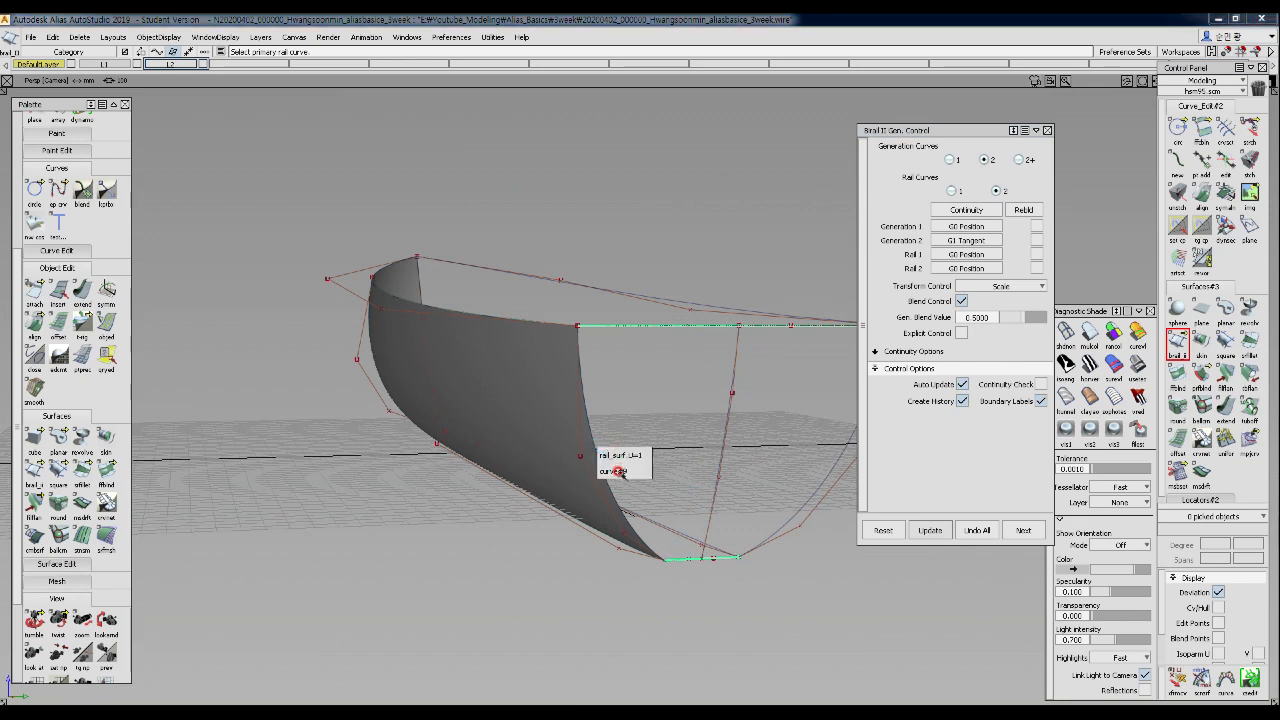
pyautogui.click(614, 471)
pyautogui.click(804, 493)
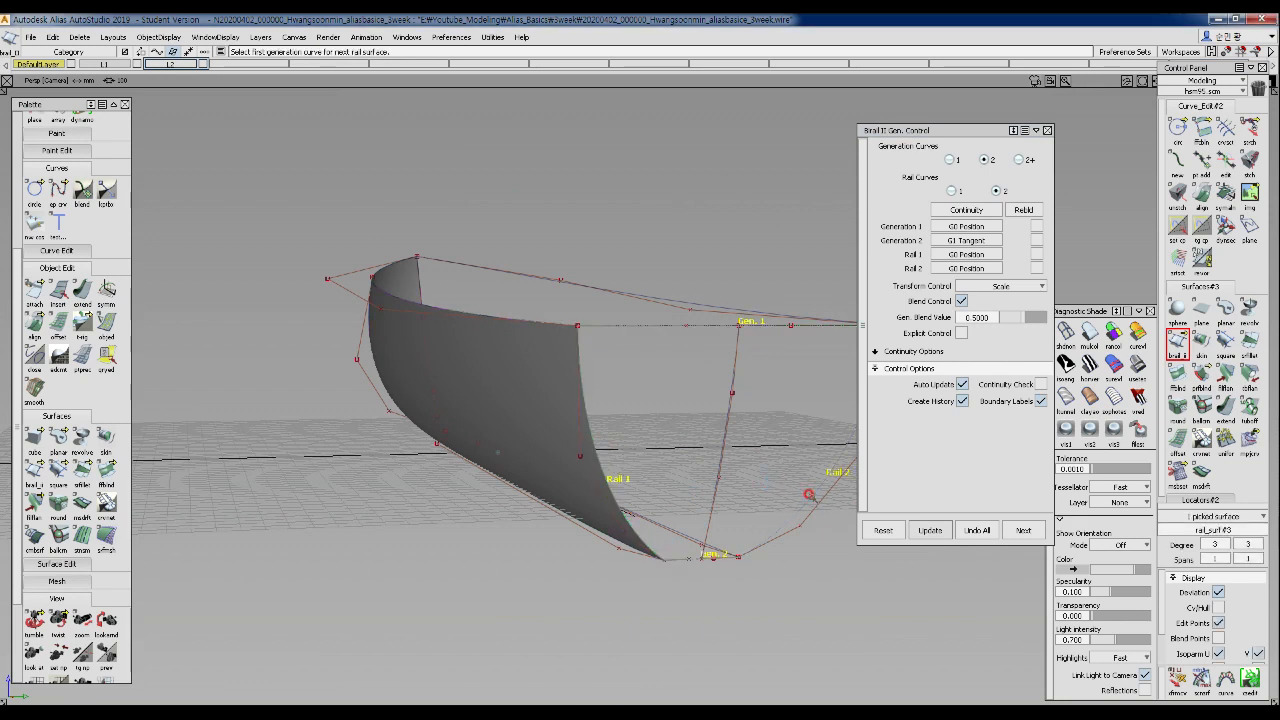
pyautogui.keyDown('ctrl'); pyautogui.keyDown('shift'); pyautogui.moveTo(732, 535); pyautogui.dragTo(730, 503); pyautogui.keyUp('shift'); pyautogui.keyUp('ctrl')
pyautogui.click(1089, 333)
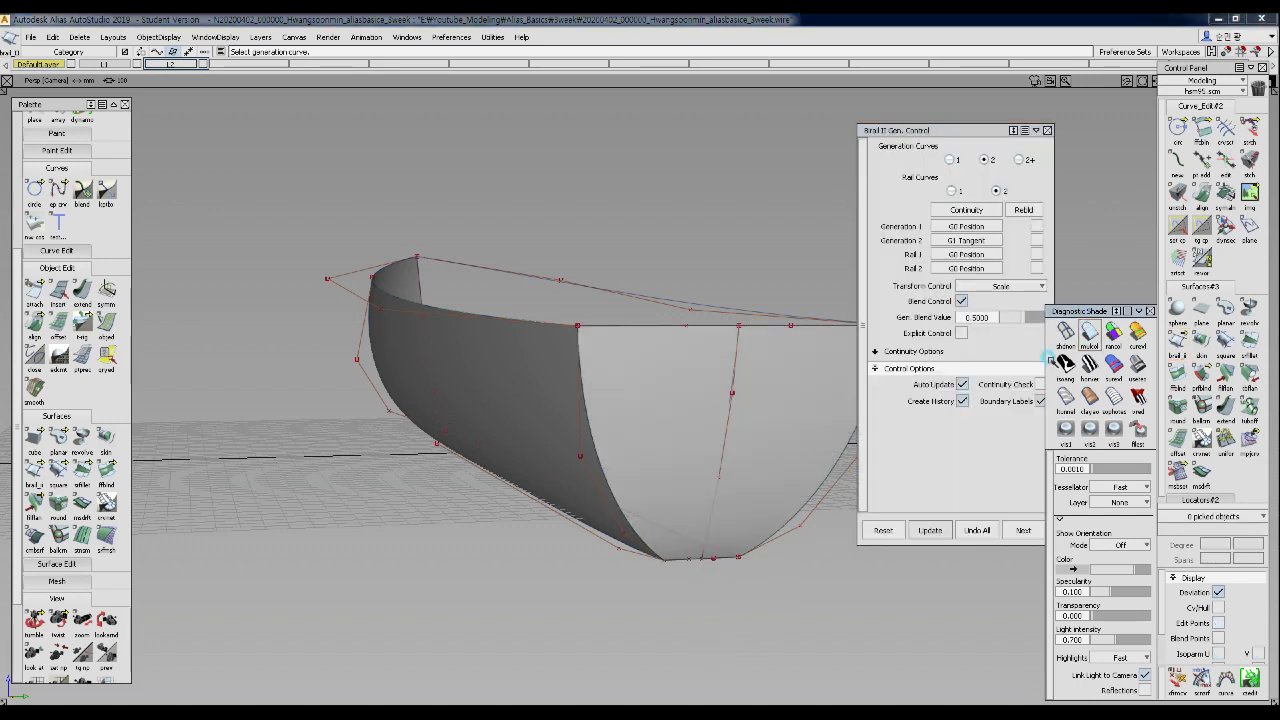
# - Skin the flat keel surface between the two long bottom curves of the hull and shade it multi-color
pyautogui.keyDown('alt'); pyautogui.keyDown('shift'); pyautogui.moveTo(500, 386); pyautogui.dragTo(531, 266); pyautogui.keyUp('shift'); pyautogui.keyUp('alt')
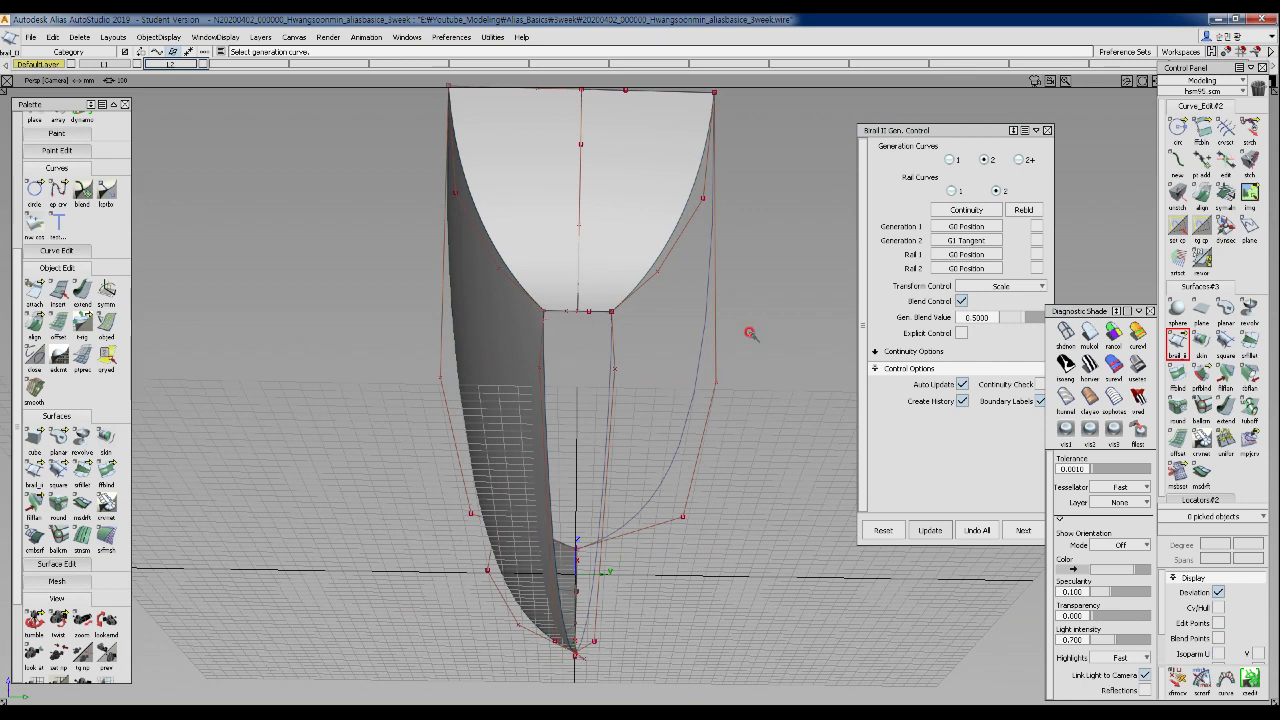
pyautogui.click(1206, 334)
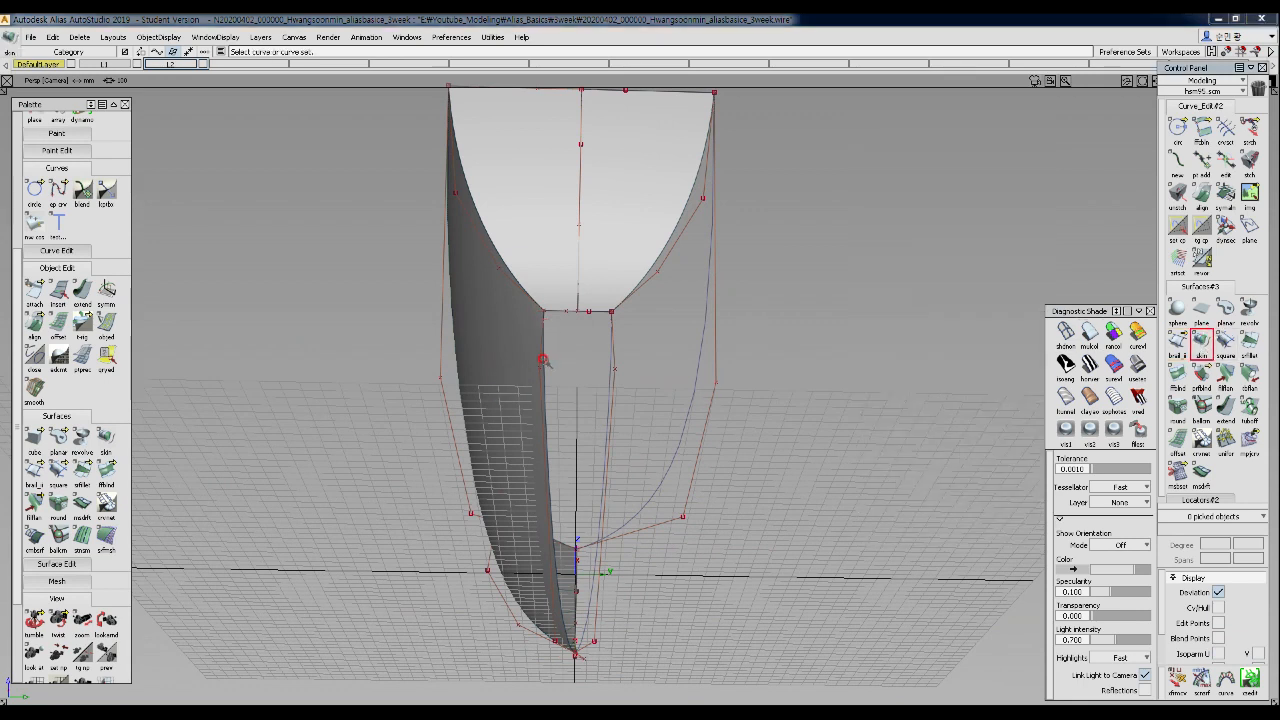
pyautogui.click(541, 360)
pyautogui.click(560, 386)
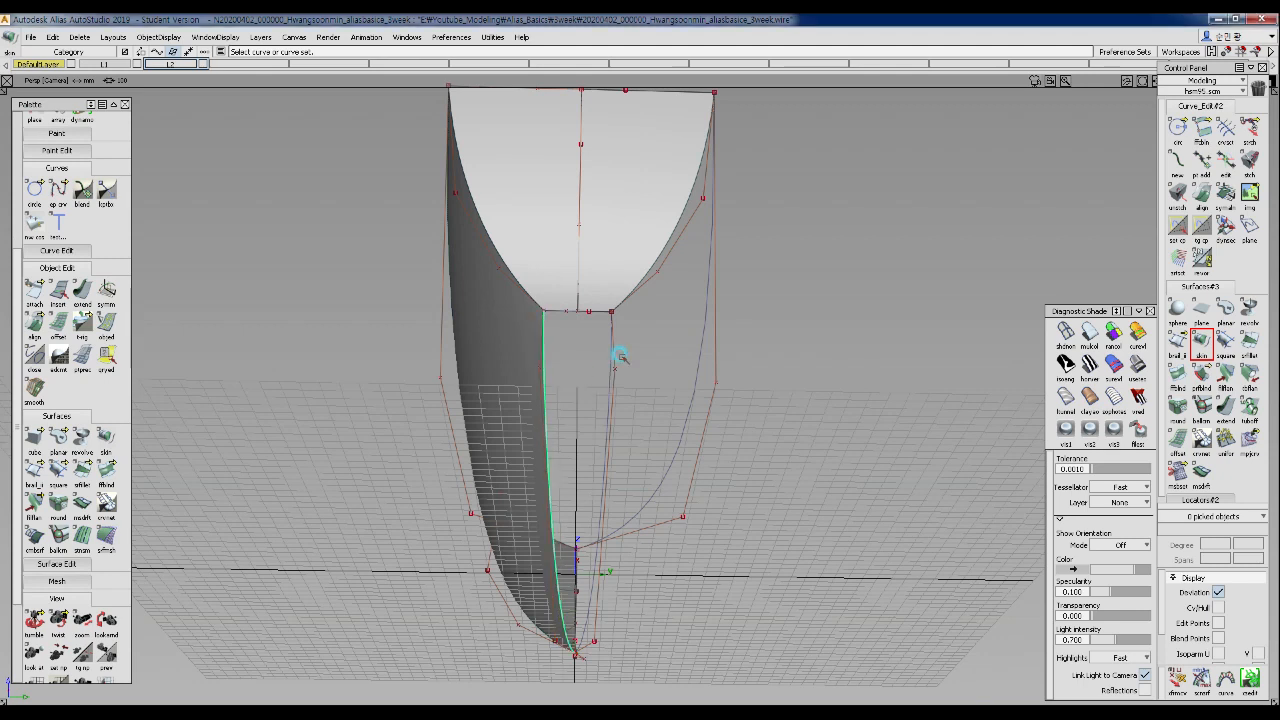
pyautogui.click(609, 355)
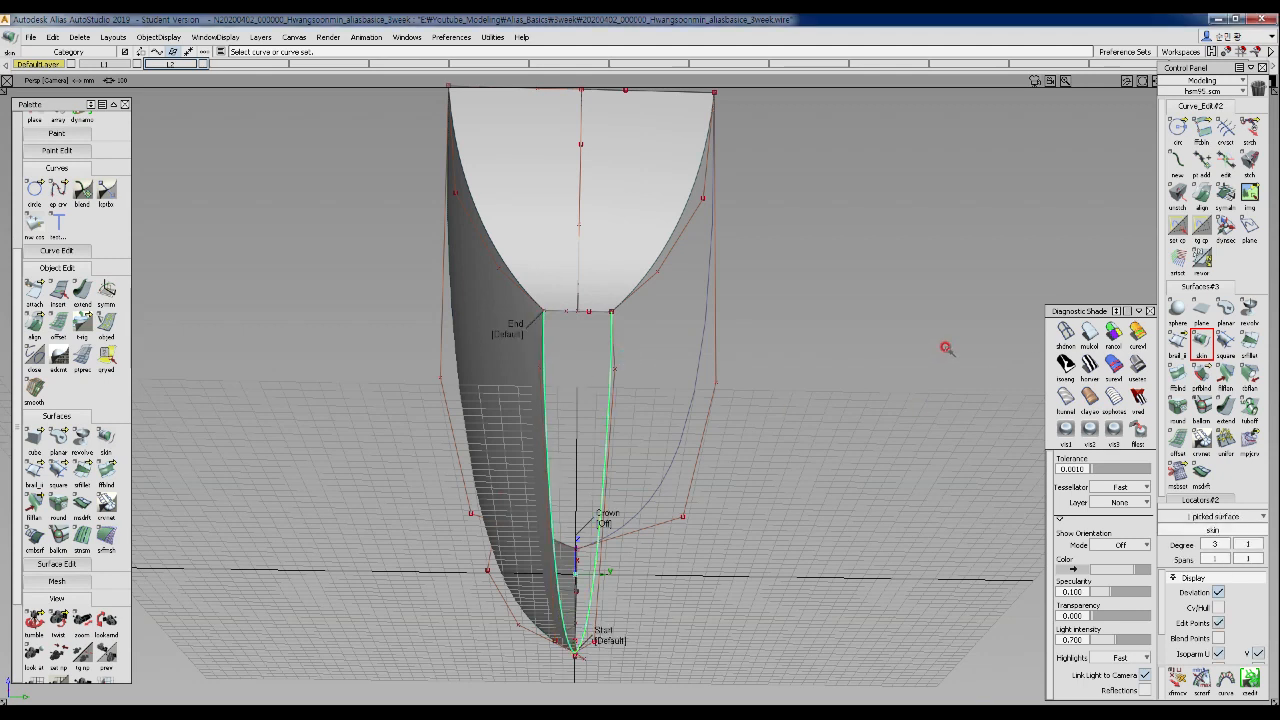
pyautogui.keyDown('ctrl'); pyautogui.keyDown('shift'); pyautogui.moveTo(772, 409); pyautogui.dragTo(800, 312); pyautogui.keyUp('shift'); pyautogui.keyUp('ctrl')
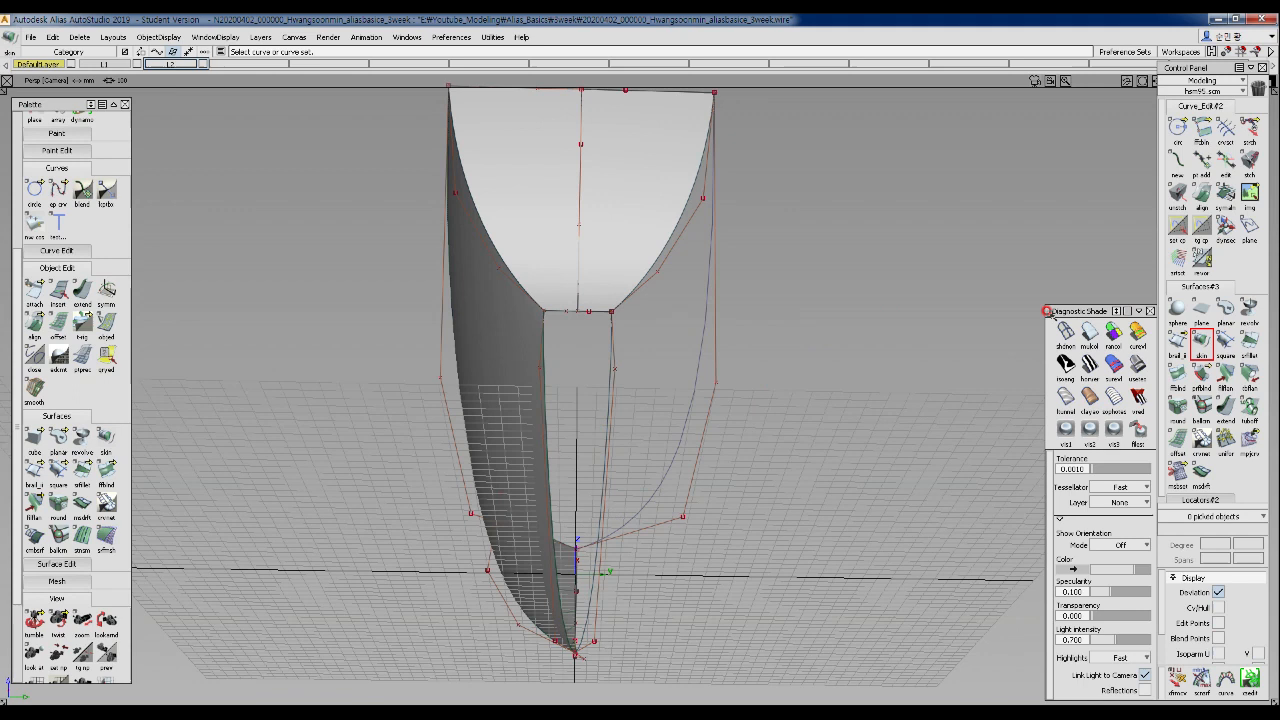
pyautogui.click(1090, 334)
# - Mirror-duplicate the side and bow surfaces to the open half of the hull
pyautogui.keyDown('alt'); pyautogui.keyDown('shift'); pyautogui.moveTo(621, 331); pyautogui.dragTo(606, 420); pyautogui.keyUp('shift'); pyautogui.keyUp('alt')
pyautogui.keyDown('alt'); pyautogui.keyDown('shift'); pyautogui.moveTo(446, 240); pyautogui.dragTo(612, 290); pyautogui.keyUp('shift'); pyautogui.keyUp('alt')
pyautogui.keyDown('ctrl'); pyautogui.keyDown('shift'); pyautogui.moveTo(311, 216); pyautogui.dragTo(313, 228); pyautogui.keyUp('shift'); pyautogui.keyUp('ctrl')
pyautogui.click(316, 230)
pyautogui.click(535, 267)
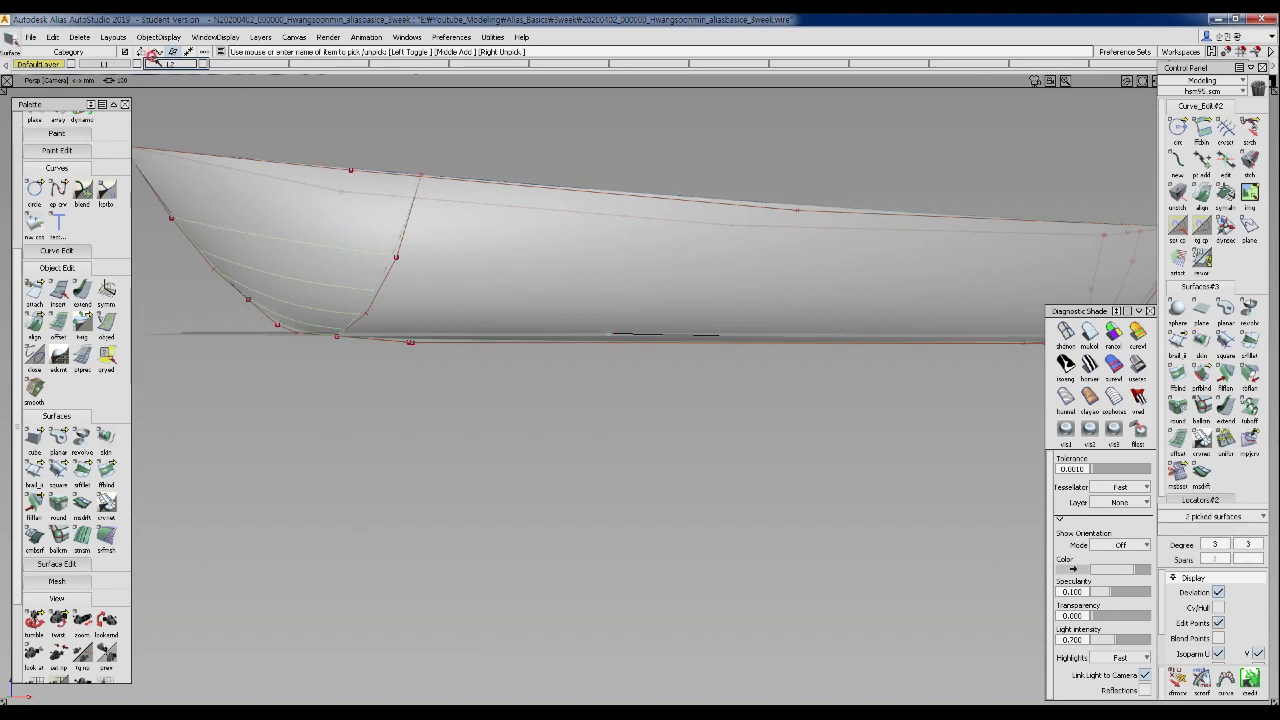
pyautogui.click(55, 36)
pyautogui.moveTo(82, 198)
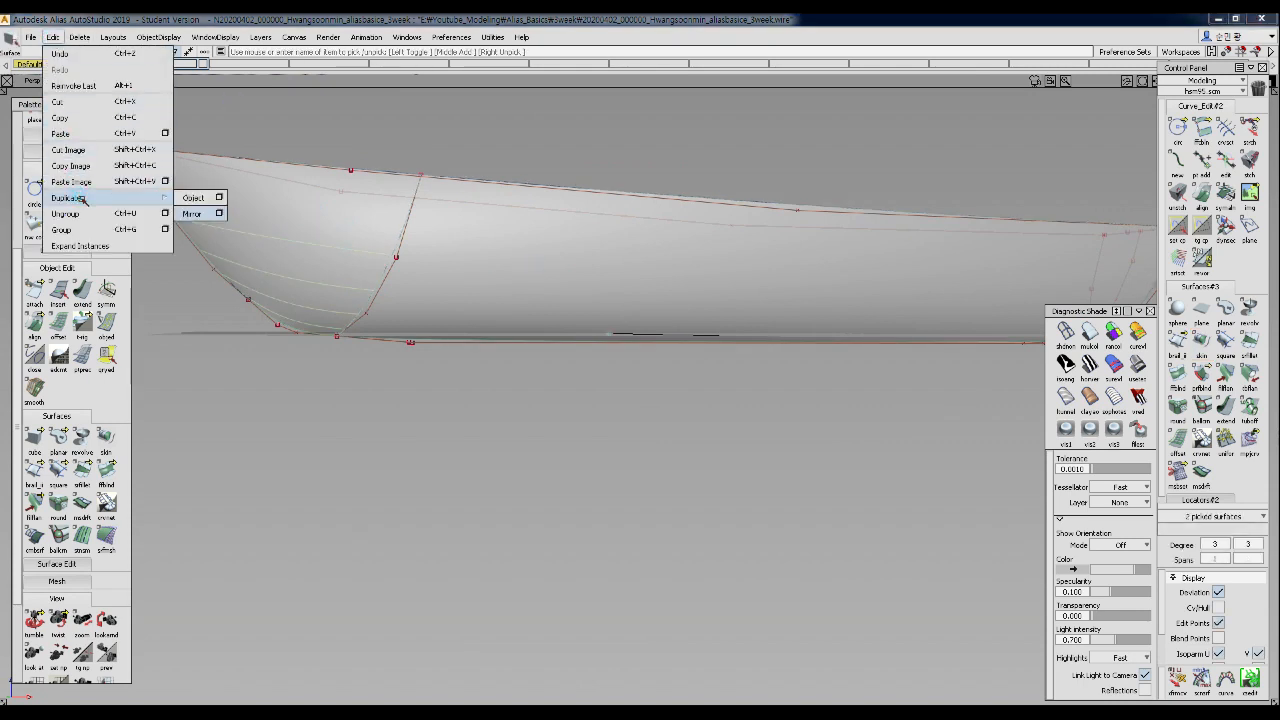
pyautogui.click(192, 213)
# - Skin a deck surface between the hull's two upper edge curves and shade it
pyautogui.keyDown('alt'); pyautogui.keyDown('shift'); pyautogui.moveTo(206, 211); pyautogui.dragTo(786, 300); pyautogui.keyUp('shift'); pyautogui.keyUp('alt')
pyautogui.keyDown('alt'); pyautogui.keyDown('shift'); pyautogui.moveTo(786, 300); pyautogui.dragTo(541, 302, button='right'); pyautogui.keyUp('shift'); pyautogui.keyUp('alt')
pyautogui.keyDown('alt'); pyautogui.keyDown('shift'); pyautogui.moveTo(541, 302); pyautogui.dragTo(600, 337); pyautogui.keyUp('shift'); pyautogui.keyUp('alt')
pyautogui.keyDown('alt'); pyautogui.keyDown('shift'); pyautogui.moveTo(600, 337); pyautogui.dragTo(300, 334, button='right'); pyautogui.keyUp('shift'); pyautogui.keyUp('alt')
pyautogui.keyDown('alt'); pyautogui.keyDown('shift'); pyautogui.moveTo(300, 334); pyautogui.dragTo(434, 309); pyautogui.keyUp('shift'); pyautogui.keyUp('alt')
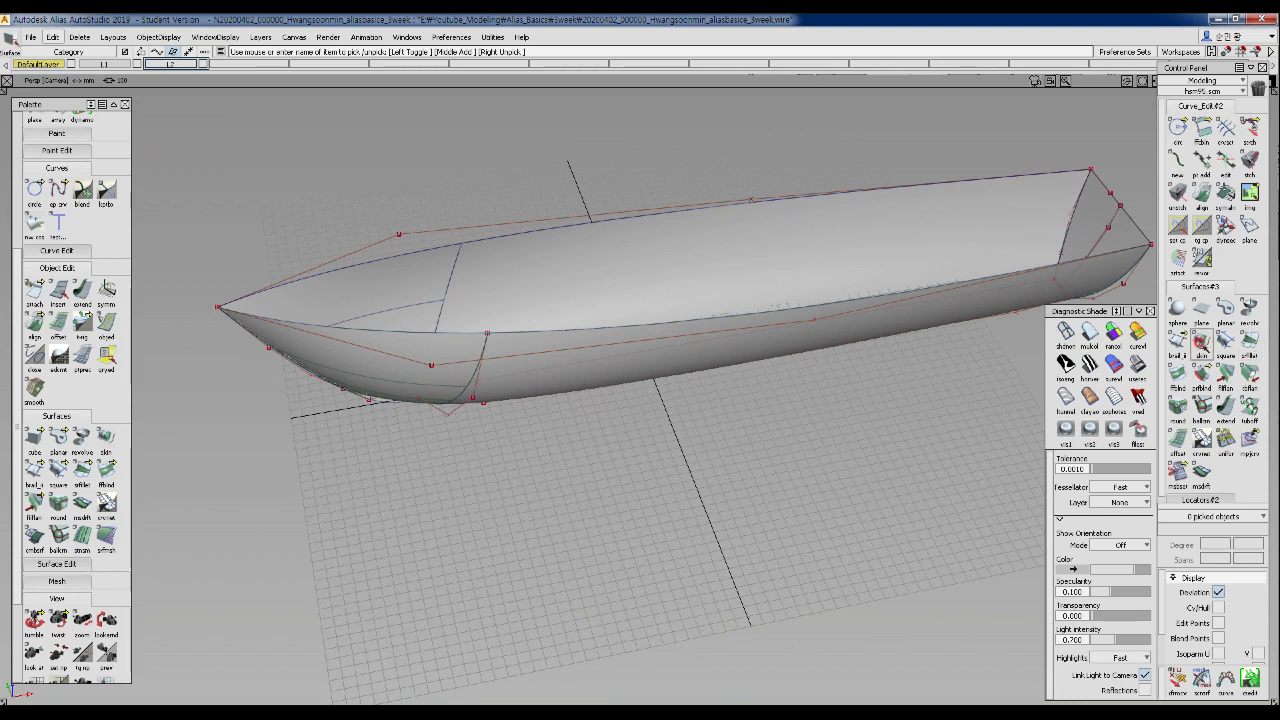
pyautogui.click(1201, 343)
pyautogui.click(496, 243)
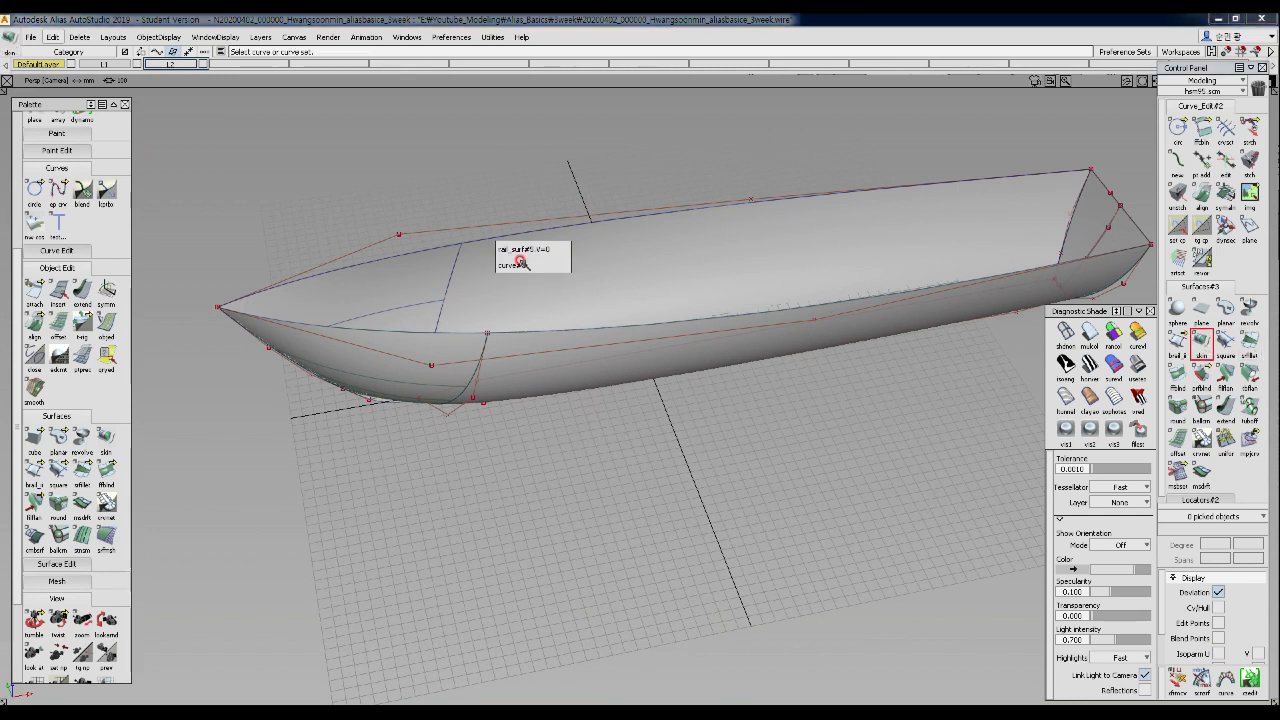
pyautogui.click(513, 265)
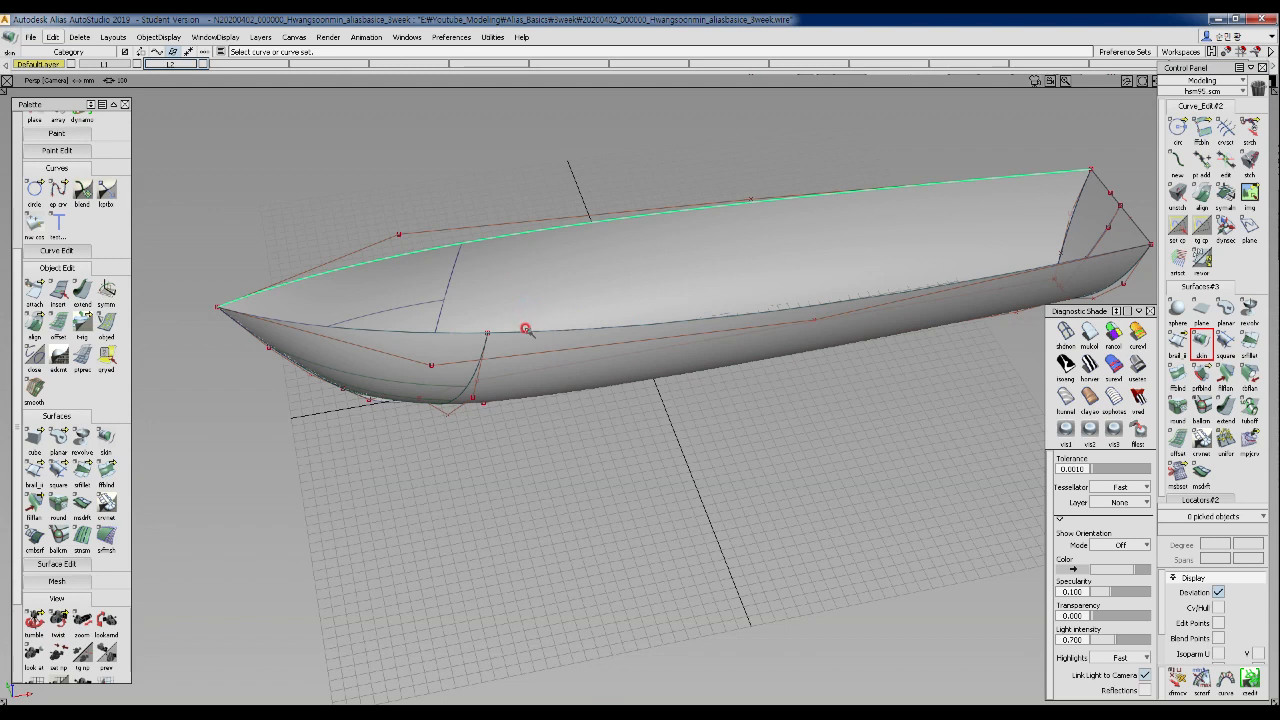
pyautogui.click(525, 329)
pyautogui.click(538, 355)
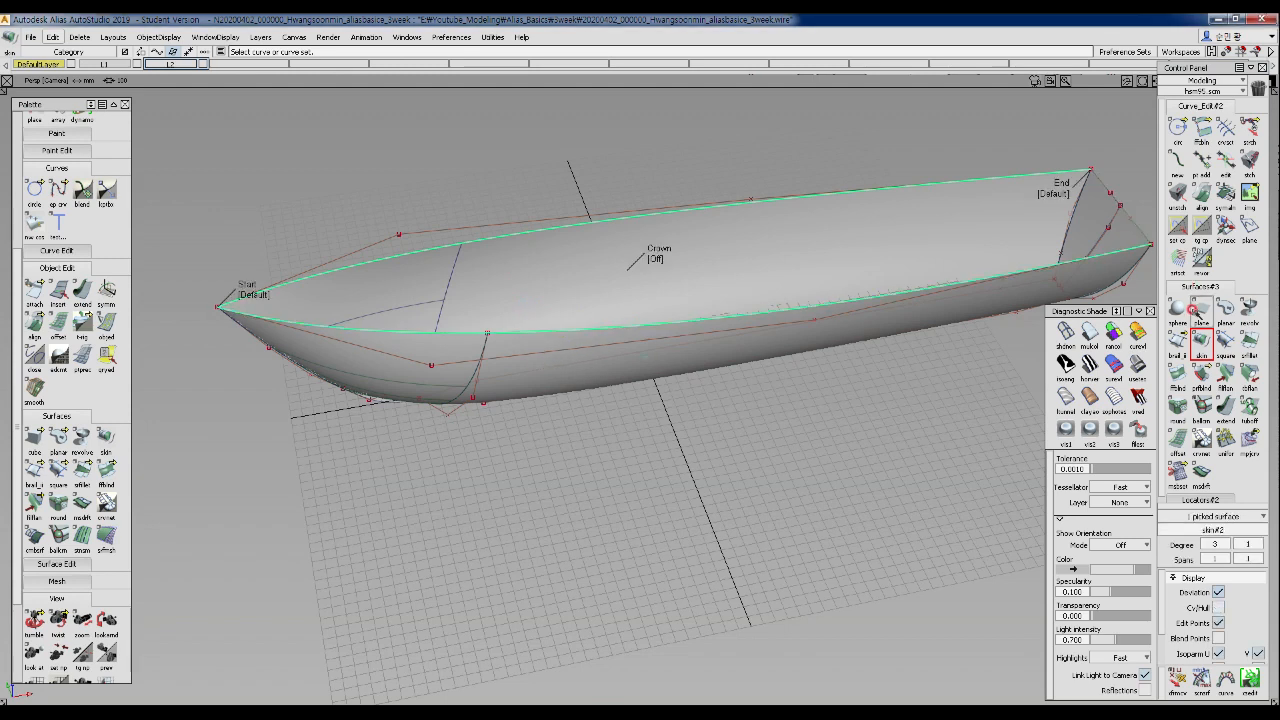
pyautogui.keyDown('alt'); pyautogui.keyDown('shift'); pyautogui.moveTo(820, 290); pyautogui.dragTo(705, 229); pyautogui.keyUp('shift'); pyautogui.keyUp('alt')
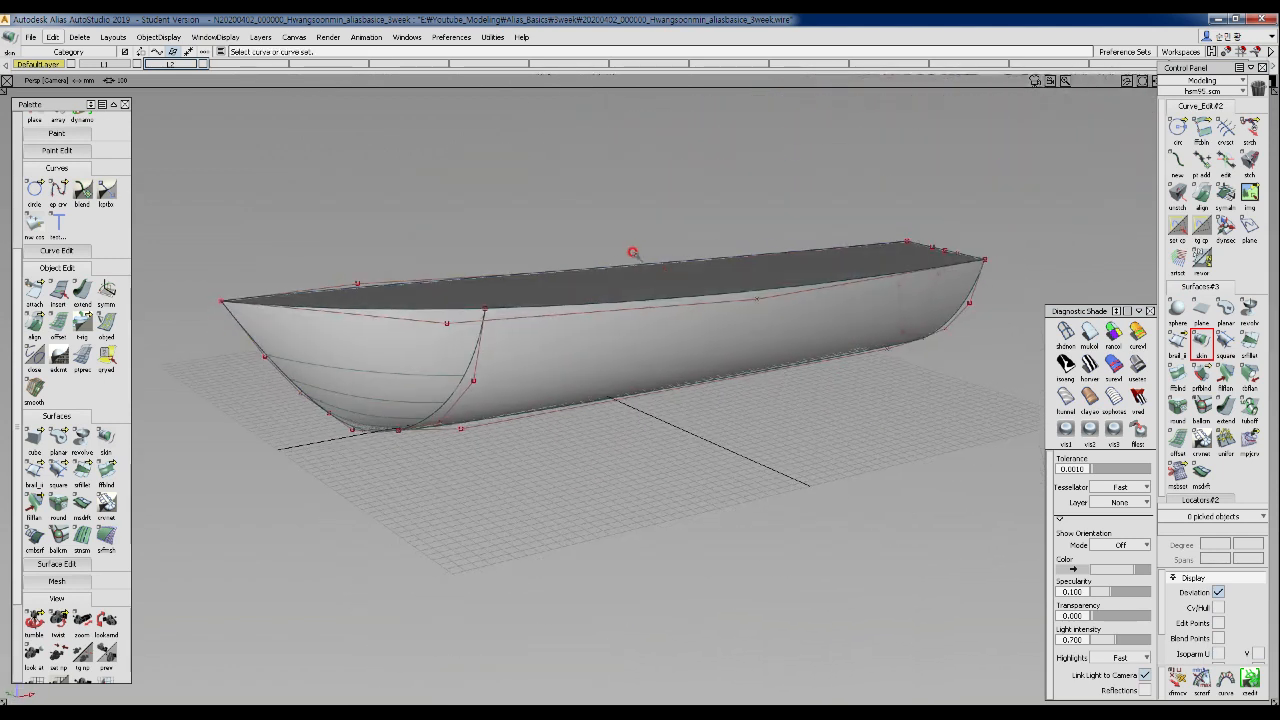
# - Turn off the surface shading and draw an arched edit-point curve over the rear half of the deck in the left view
pyautogui.keyDown('alt'); pyautogui.keyDown('shift'); pyautogui.moveTo(425, 266); pyautogui.dragTo(505, 320); pyautogui.keyUp('shift'); pyautogui.keyUp('alt')
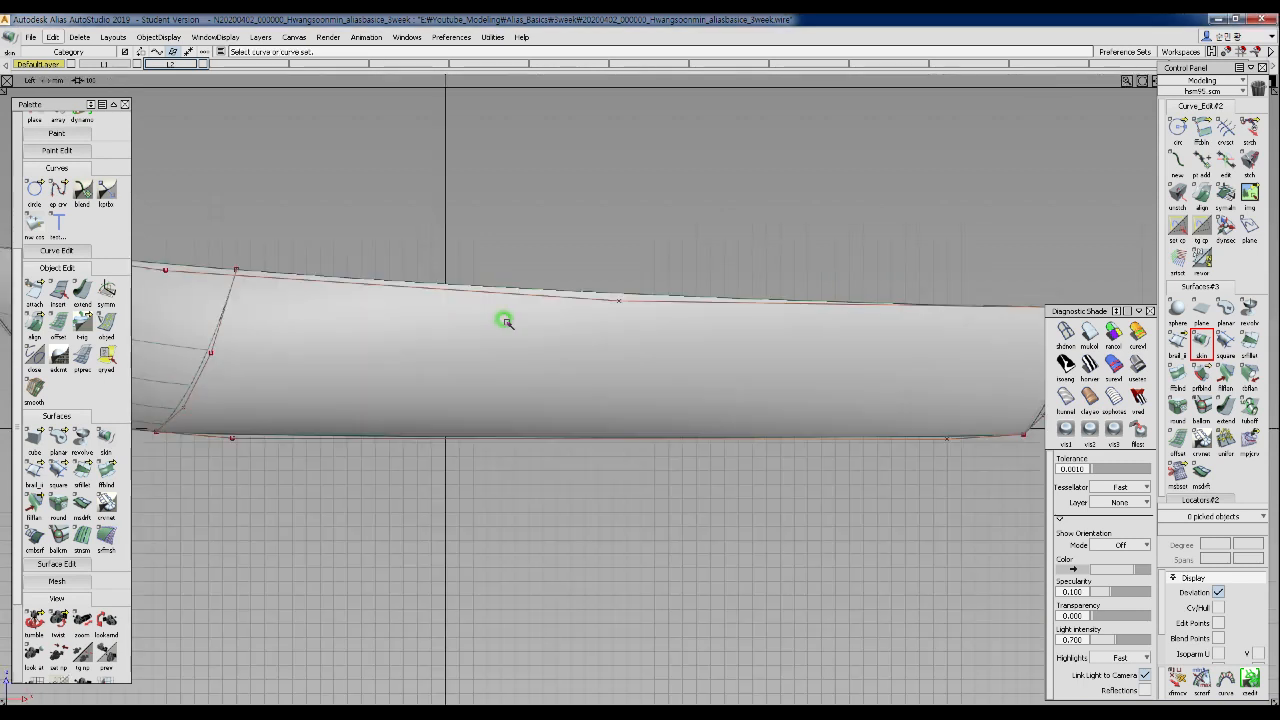
pyautogui.keyDown('alt'); pyautogui.keyDown('shift'); pyautogui.moveTo(578, 328); pyautogui.dragTo(648, 337, button='right'); pyautogui.keyUp('shift'); pyautogui.keyUp('alt')
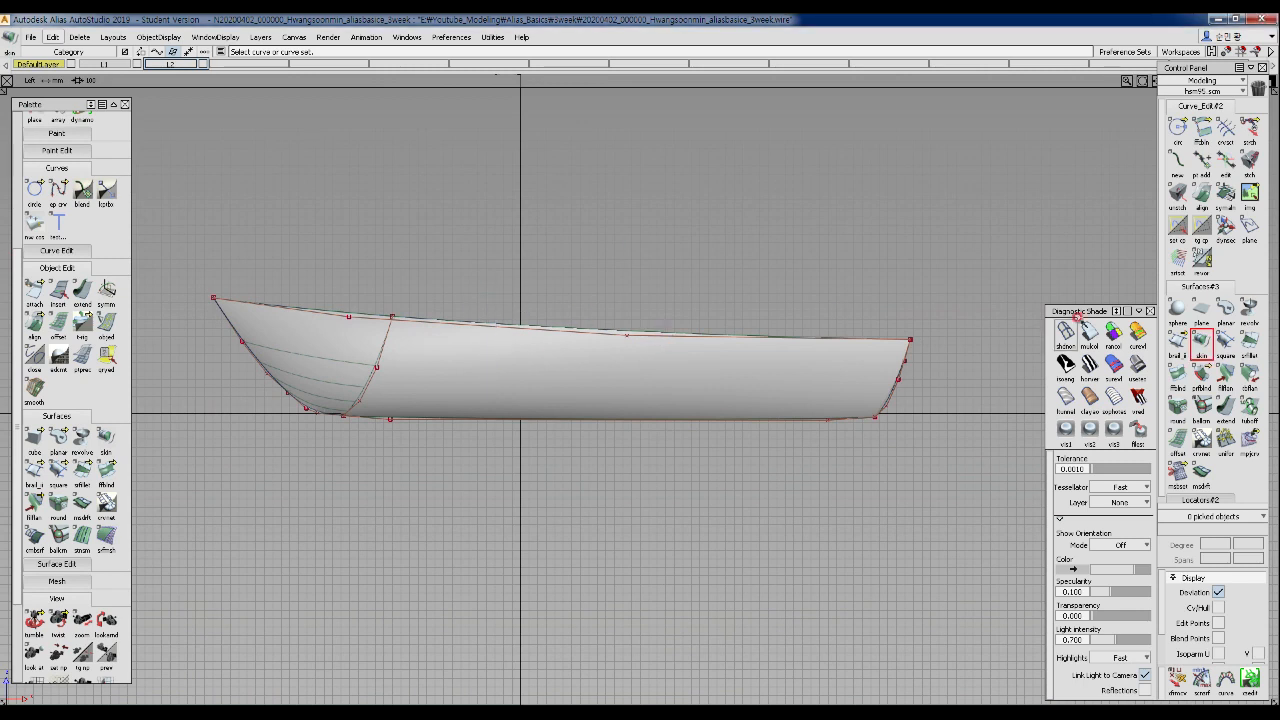
pyautogui.click(1065, 332)
pyautogui.keyDown('ctrl'); pyautogui.keyDown('shift'); pyautogui.moveTo(573, 309); pyautogui.dragTo(538, 312); pyautogui.keyUp('shift'); pyautogui.keyUp('ctrl')
pyautogui.click(507, 336)
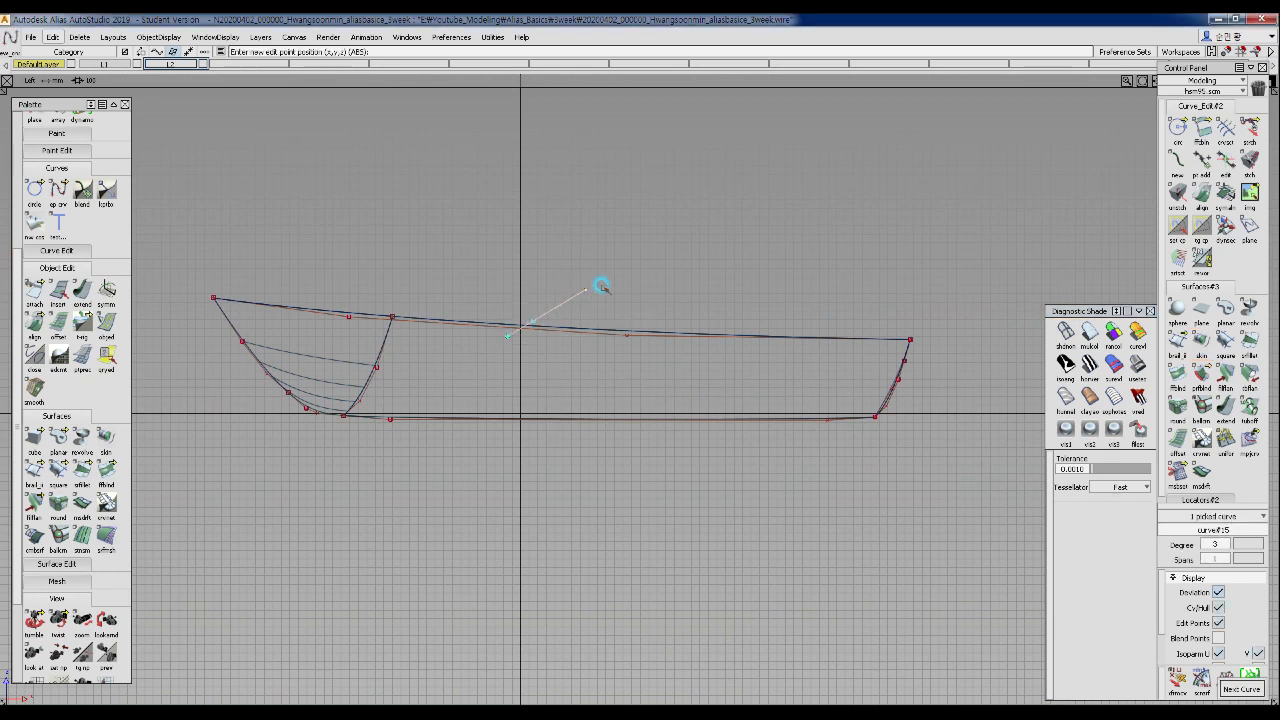
pyautogui.click(635, 275)
pyautogui.moveTo(858, 338); pyautogui.dragTo(874, 356)
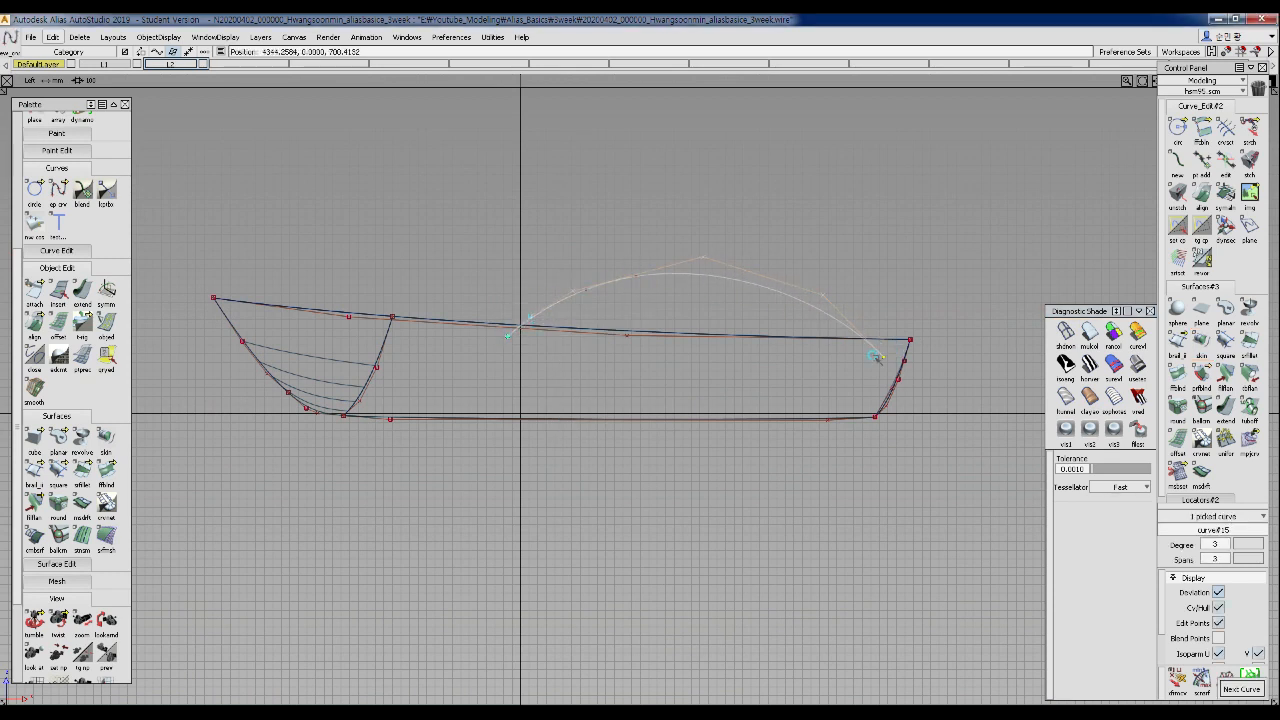
# - Lower the two CVs at the arch curve's crown and rear slope, and move its rear end up to the deck line
pyautogui.keyDown('ctrl'); pyautogui.keyDown('shift'); pyautogui.moveTo(721, 352); pyautogui.dragTo(720, 274); pyautogui.keyUp('shift'); pyautogui.keyUp('ctrl')
pyautogui.keyDown('ctrl'); pyautogui.keyDown('shift'); pyautogui.moveTo(634, 257); pyautogui.dragTo(698, 253); pyautogui.keyUp('shift'); pyautogui.keyUp('ctrl')
pyautogui.click(698, 258)
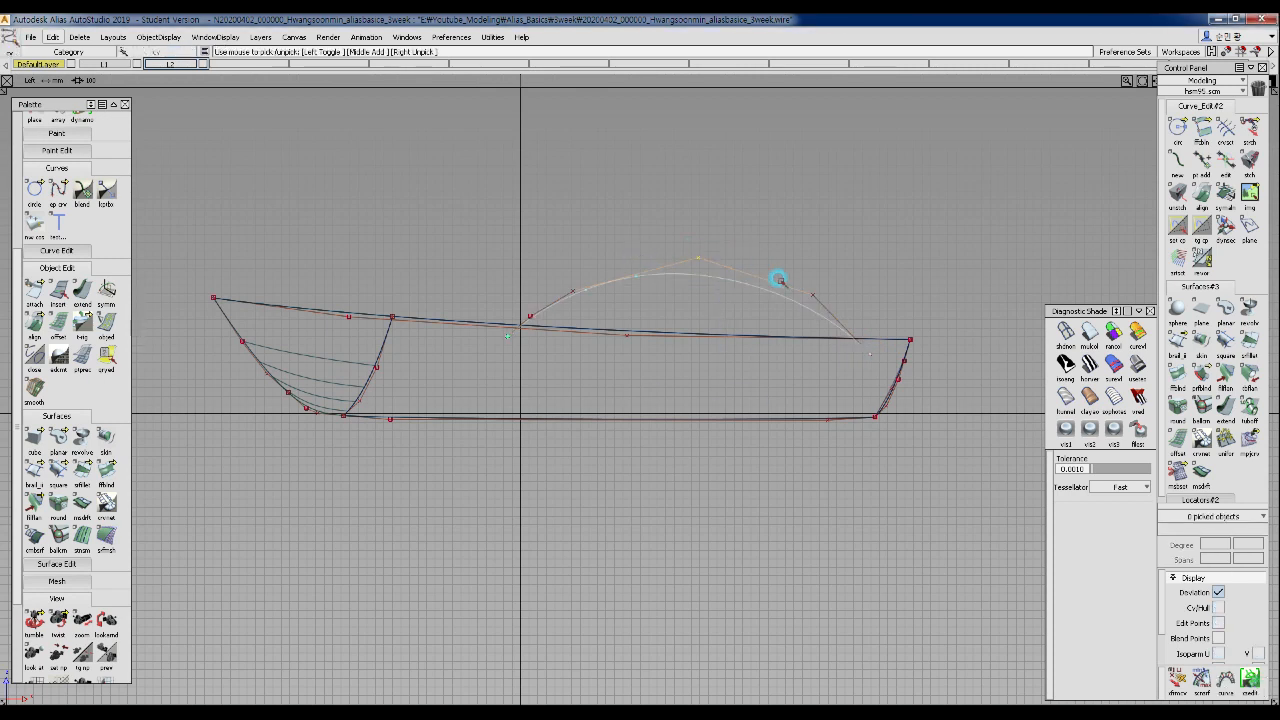
pyautogui.click(813, 295)
pyautogui.moveTo(829, 251); pyautogui.dragTo(817, 281)
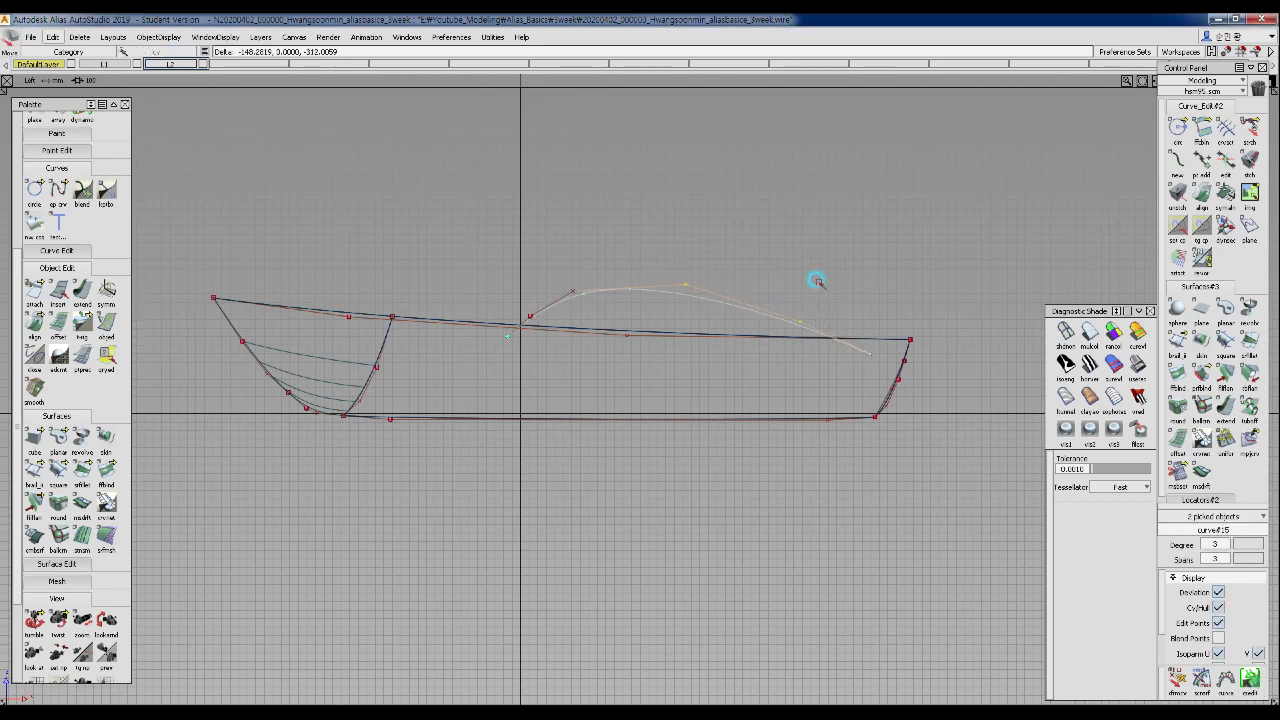
pyautogui.click(877, 357)
pyautogui.moveTo(867, 355); pyautogui.dragTo(864, 341, button='right')
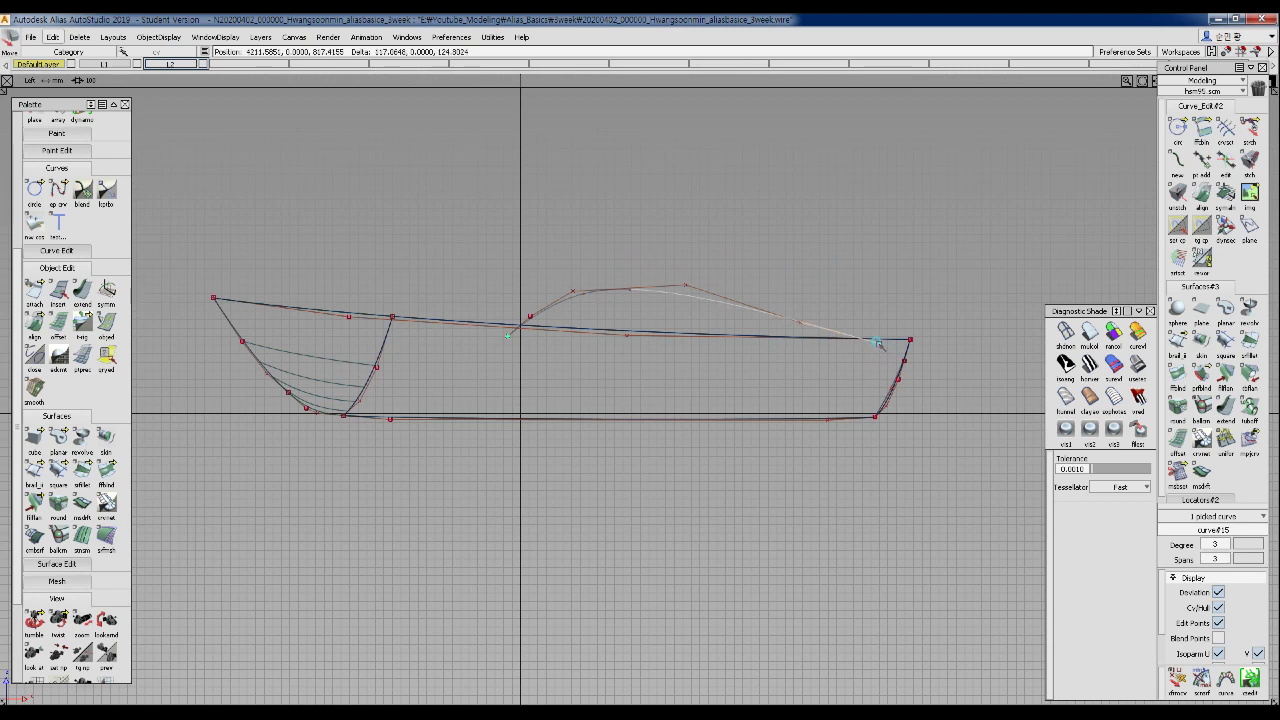
# - Reshape the arch curve into a smooth cabin profile by spreading its crown CVs, dropping the rear end and extending the front end forward
pyautogui.moveTo(795, 320); pyautogui.dragTo(843, 305)
pyautogui.moveTo(680, 282); pyautogui.dragTo(620, 273)
pyautogui.moveTo(729, 273); pyautogui.dragTo(699, 274)
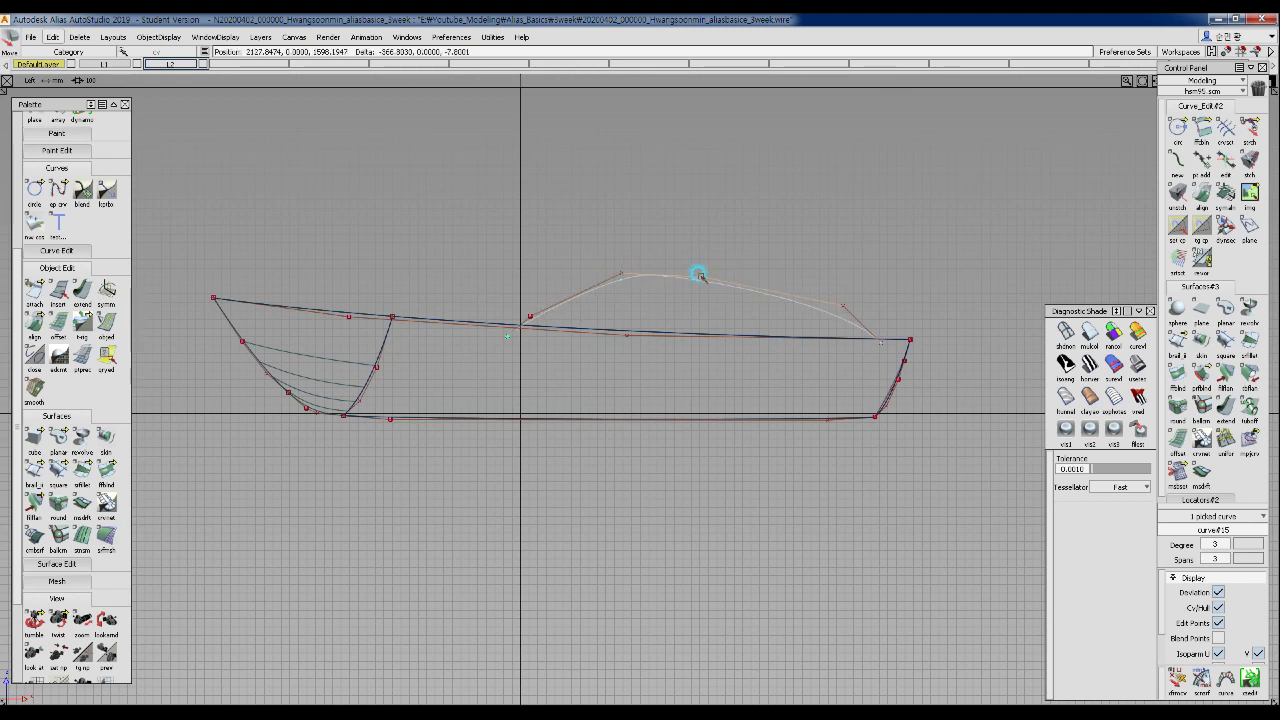
pyautogui.moveTo(843, 305); pyautogui.dragTo(888, 350)
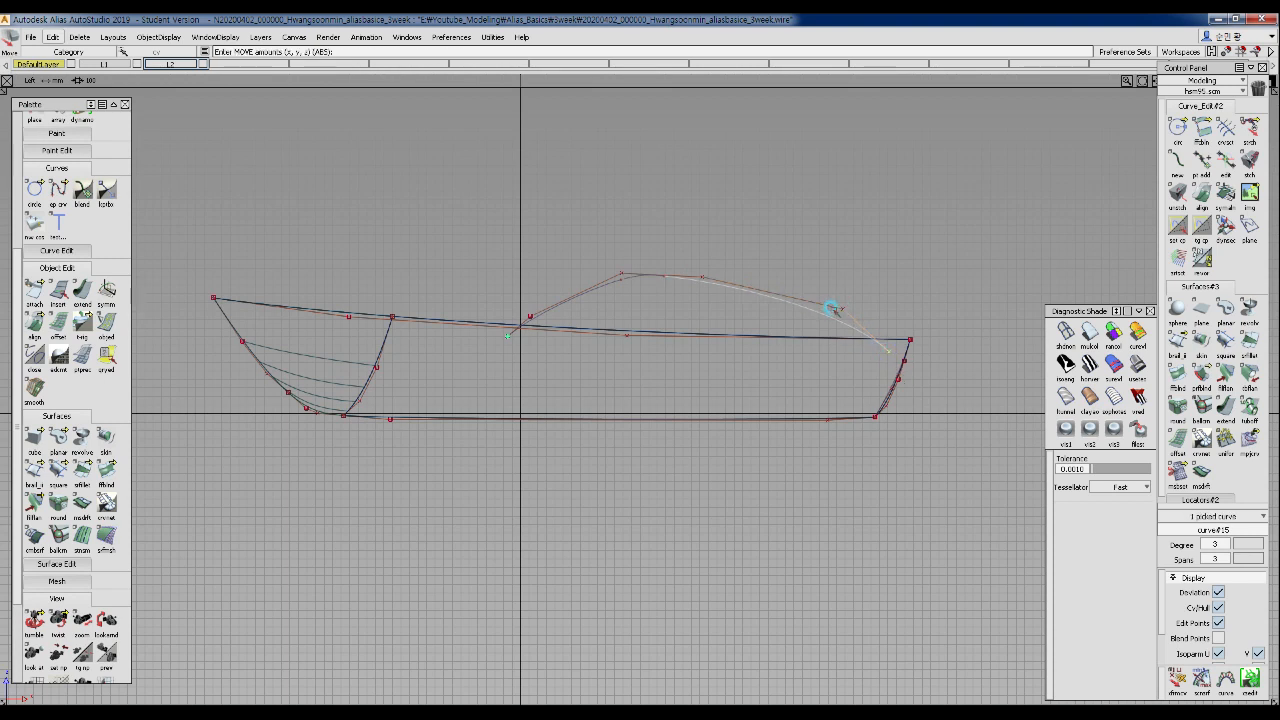
pyautogui.moveTo(839, 306); pyautogui.dragTo(833, 299)
pyautogui.moveTo(505, 334); pyautogui.dragTo(552, 304)
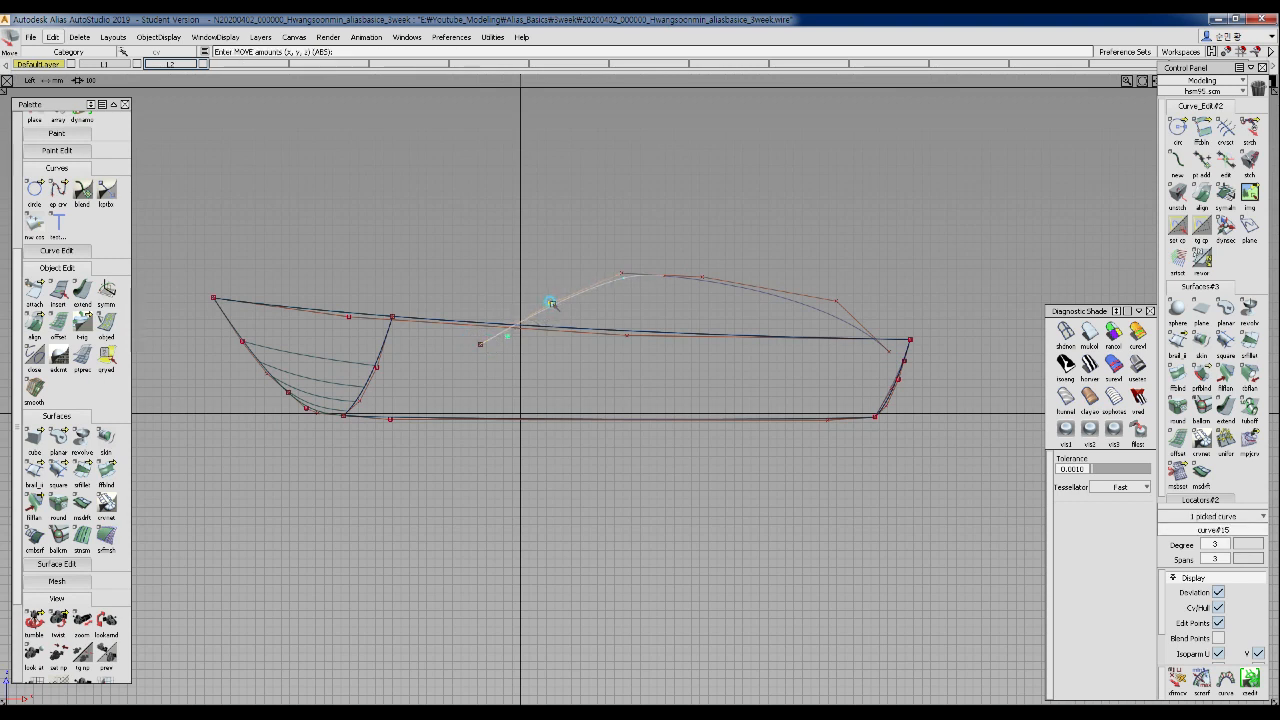
pyautogui.click(620, 271)
# - Copy and paste the cabin profile curve, and move the copy slightly below the original
pyautogui.keyDown('ctrl'); pyautogui.keyDown('shift'); pyautogui.moveTo(620, 271); pyautogui.dragTo(648, 301); pyautogui.keyUp('shift'); pyautogui.keyUp('ctrl')
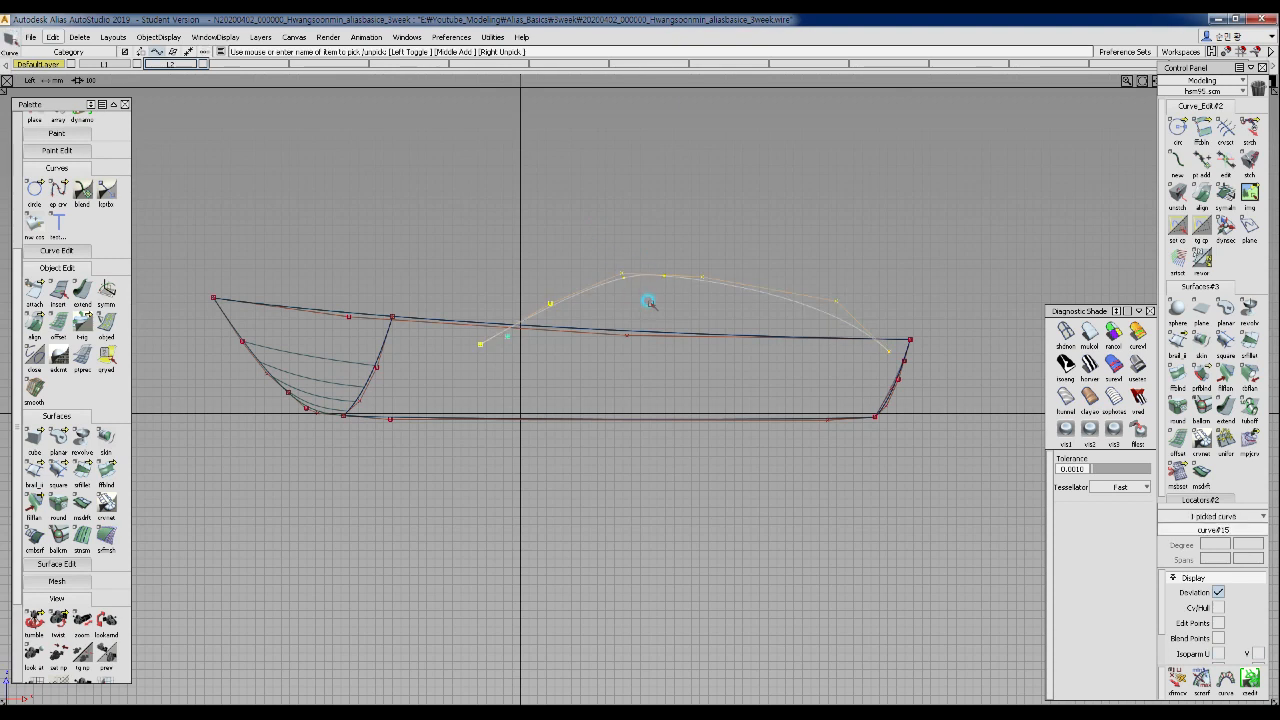
pyautogui.hotkey('ctrl', 'c')
pyautogui.hotkey('ctrl', 'v')
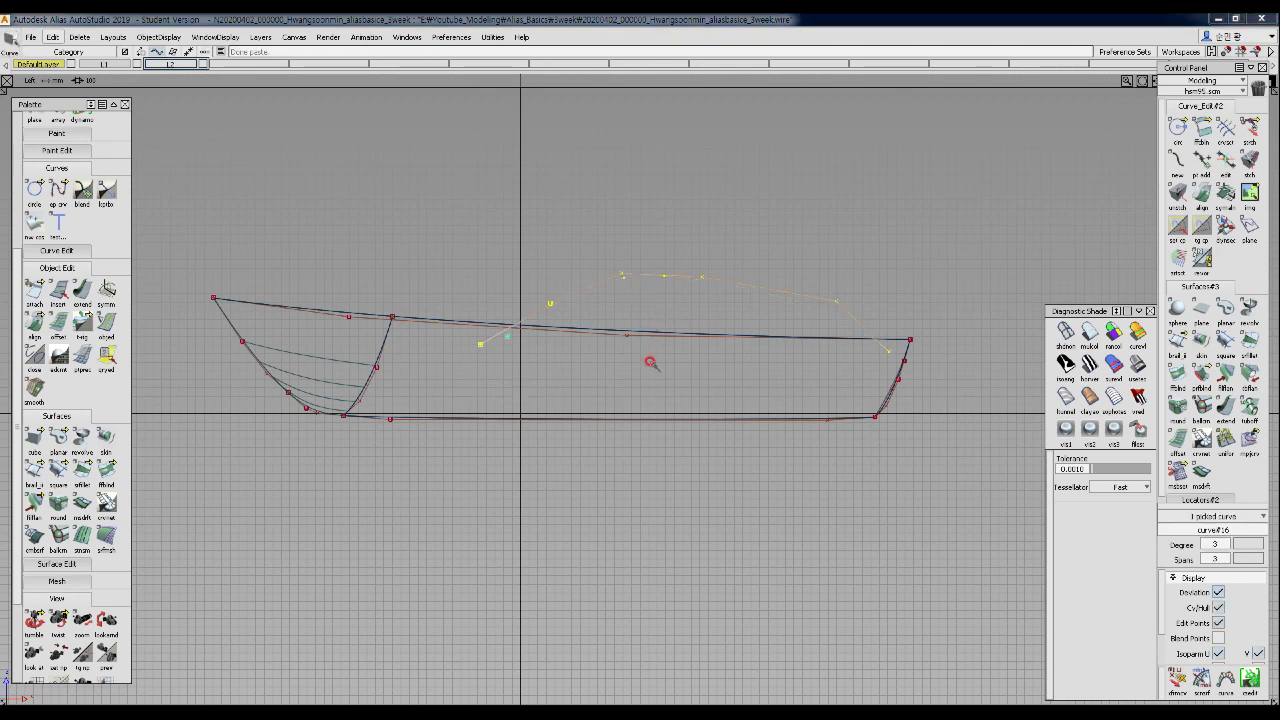
pyautogui.moveTo(652, 314); pyautogui.dragTo(656, 360)
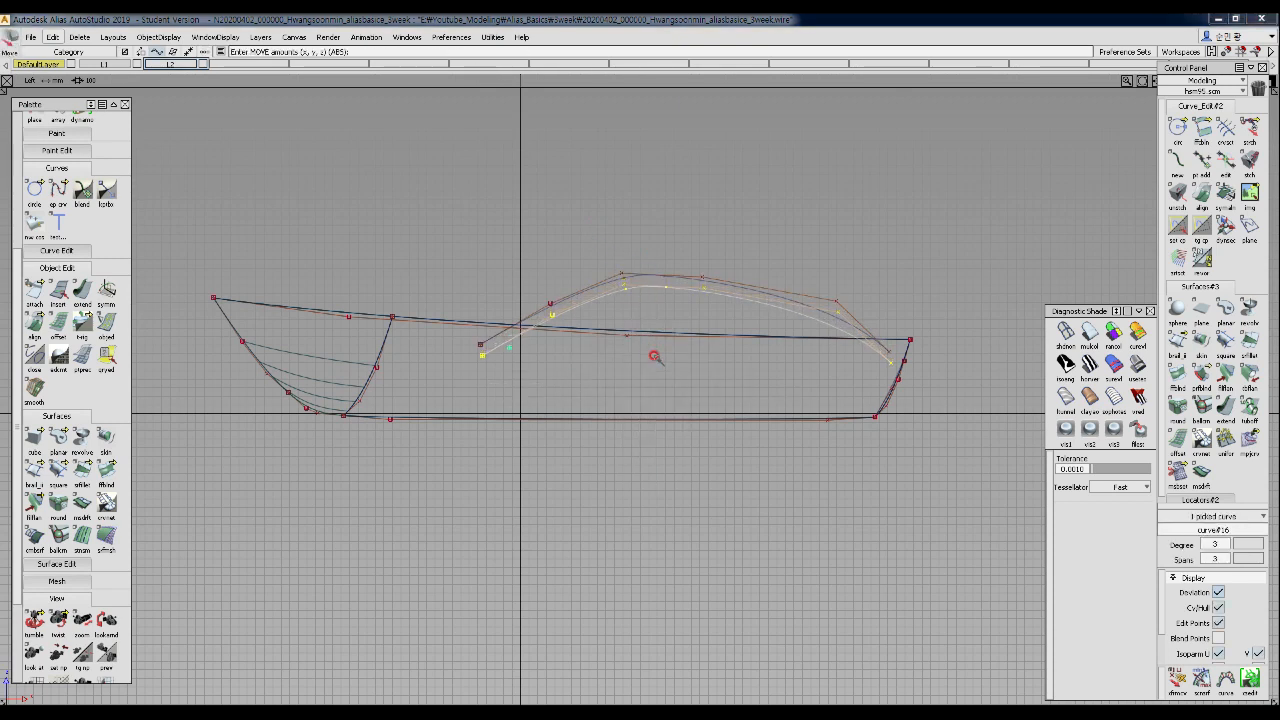
# - Make the lower copy slightly shorter at both ends, and stretch the upper profile curve's front end farther toward the bow
pyautogui.keyDown('ctrl'); pyautogui.keyDown('shift'); pyautogui.click(657, 357); pyautogui.keyUp('shift'); pyautogui.keyUp('ctrl')
pyautogui.moveTo(809, 371); pyautogui.dragTo(763, 346, button='middle')
pyautogui.moveTo(497, 309); pyautogui.dragTo(566, 317, button='middle')
pyautogui.moveTo(566, 317)
pyautogui.keyDown('ctrl'); pyautogui.keyDown('shift'); pyautogui.mouseDown()
pyautogui.moveTo(494, 286)
pyautogui.moveTo(555, 308)
pyautogui.mouseUp(); pyautogui.keyUp('shift'); pyautogui.keyUp('ctrl')
pyautogui.keyDown('ctrl'); pyautogui.keyDown('shift'); pyautogui.moveTo(540, 300); pyautogui.dragTo(537, 256, button='middle'); pyautogui.keyUp('shift'); pyautogui.keyUp('ctrl')
# - In the back view, shift the lower profile curve sideways toward the hull's edge and tilt its crown inward
pyautogui.moveTo(637, 364); pyautogui.dragTo(629, 291)
pyautogui.click(641, 298)
pyautogui.keyDown('ctrl'); pyautogui.keyDown('shift'); pyautogui.moveTo(697, 287); pyautogui.dragTo(697, 287, button='right'); pyautogui.keyUp('shift'); pyautogui.keyUp('ctrl')
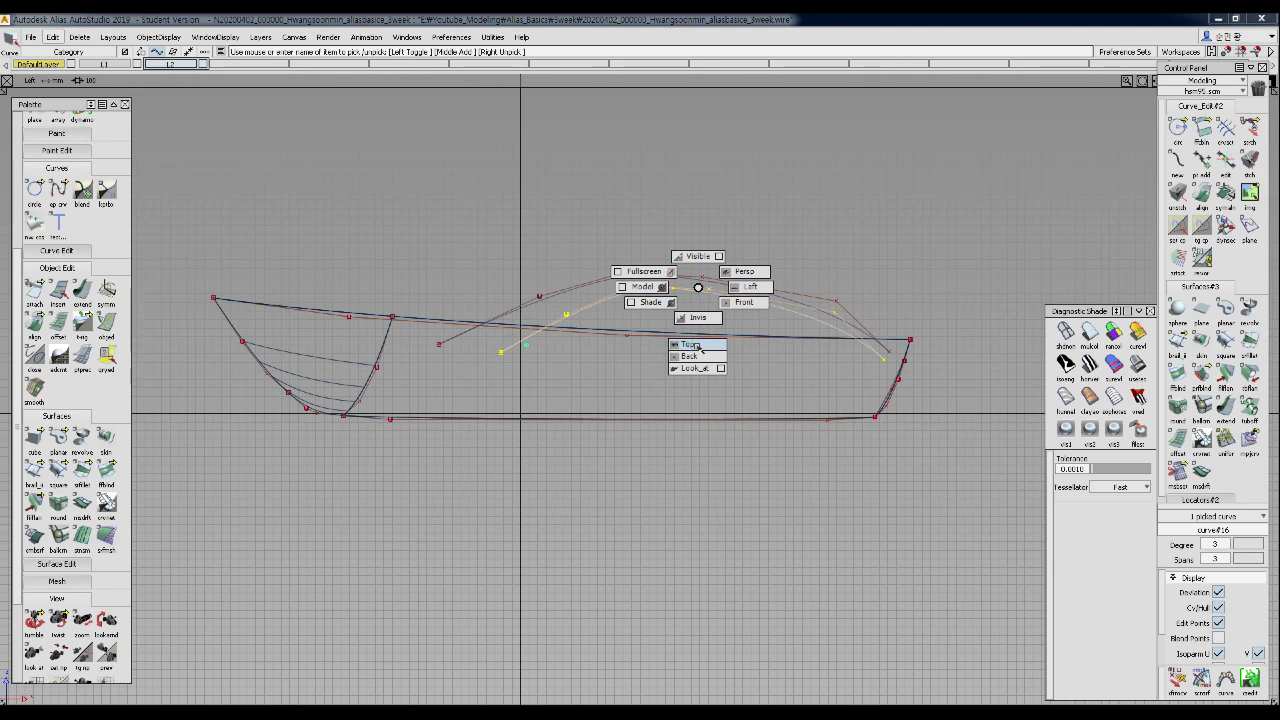
pyautogui.keyDown('ctrl'); pyautogui.keyDown('shift'); pyautogui.moveTo(697, 356); pyautogui.dragTo(697, 356, button='right'); pyautogui.keyUp('shift'); pyautogui.keyUp('ctrl')
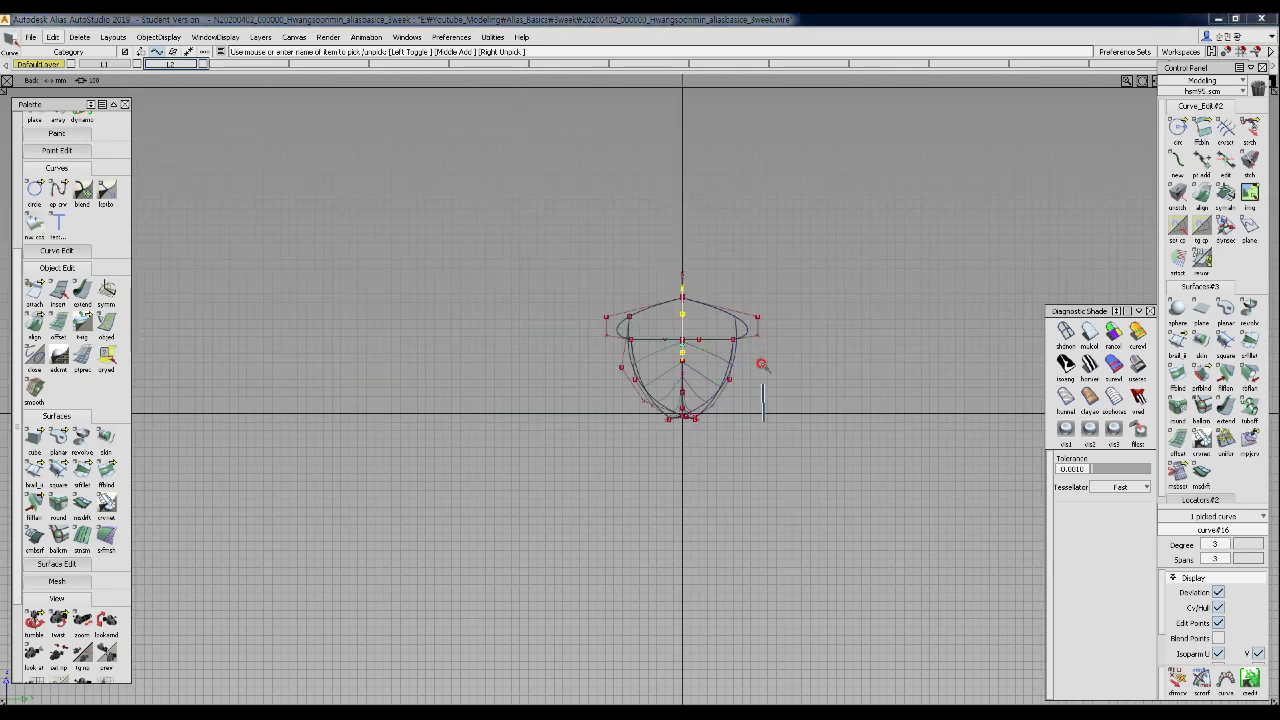
pyautogui.keyDown('ctrl'); pyautogui.keyDown('shift'); pyautogui.moveTo(817, 335); pyautogui.dragTo(817, 351, button='middle'); pyautogui.keyUp('shift'); pyautogui.keyUp('ctrl')
pyautogui.moveTo(817, 351)
pyautogui.mouseDown()
pyautogui.moveTo(818, 380)
pyautogui.moveTo(766, 271)
pyautogui.moveTo(814, 371)
pyautogui.mouseUp()
pyautogui.moveTo(814, 371); pyautogui.dragTo(788, 332, button='middle')
pyautogui.hotkey('ctrl', 'z')
pyautogui.moveTo(788, 332); pyautogui.dragTo(793, 325, button='middle')
# - In the top view, rotate the lower profile curve so its rear end angles toward the hull's centreline
pyautogui.keyDown('ctrl'); pyautogui.keyDown('shift'); pyautogui.moveTo(800, 276); pyautogui.dragTo(799, 333, button='right'); pyautogui.keyUp('shift'); pyautogui.keyUp('ctrl')
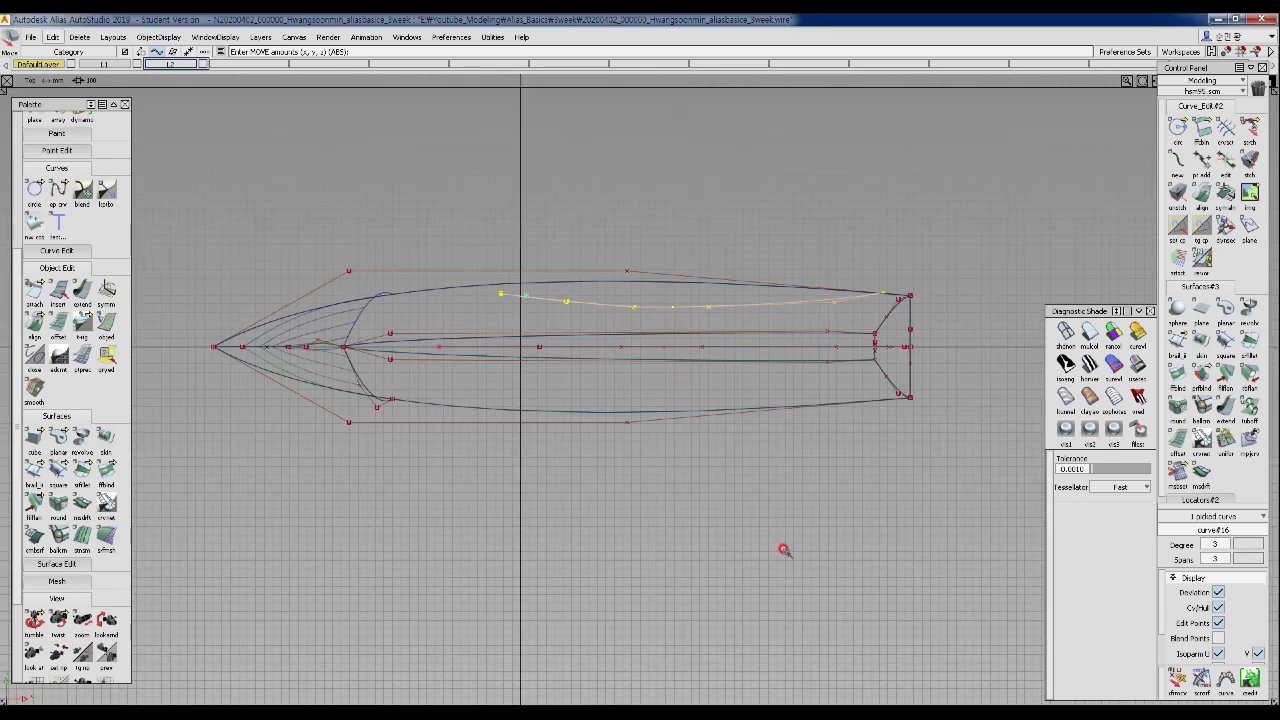
pyautogui.keyDown('ctrl'); pyautogui.keyDown('shift'); pyautogui.moveTo(773, 471); pyautogui.dragTo(772, 493, button='middle'); pyautogui.keyUp('shift'); pyautogui.keyUp('ctrl')
pyautogui.moveTo(831, 484); pyautogui.dragTo(818, 492, button='right')
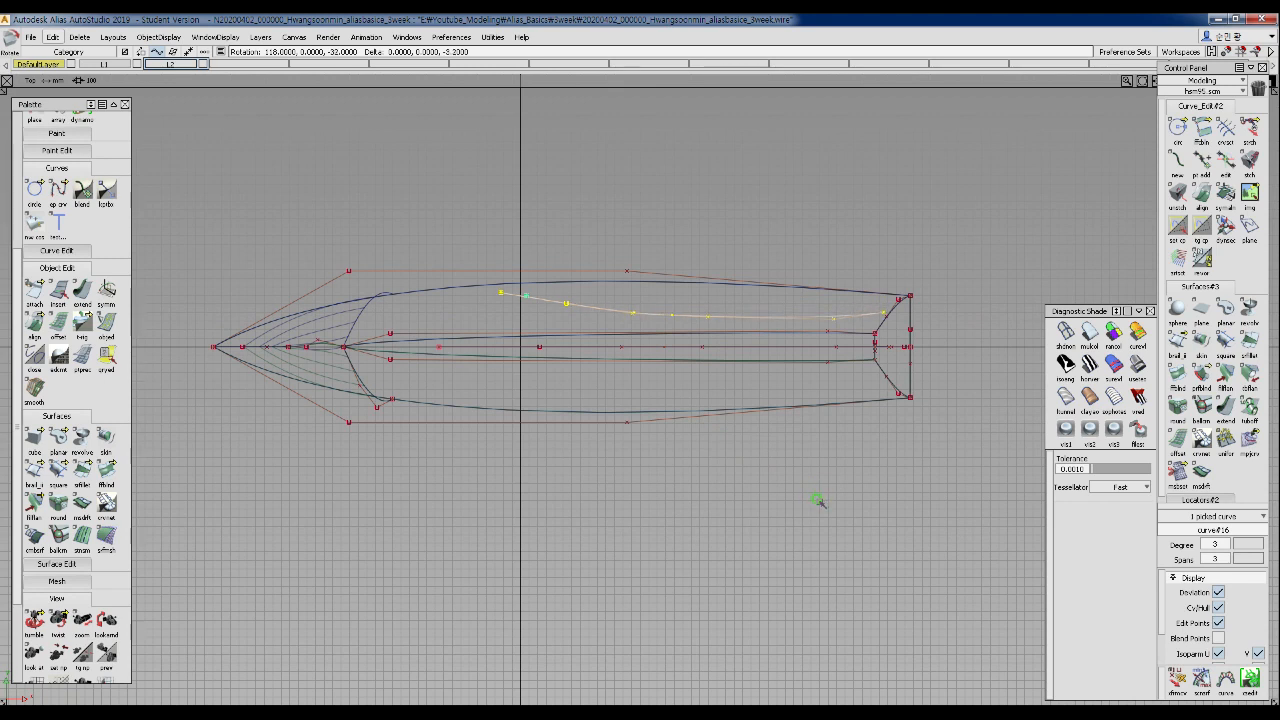
pyautogui.press('F7')
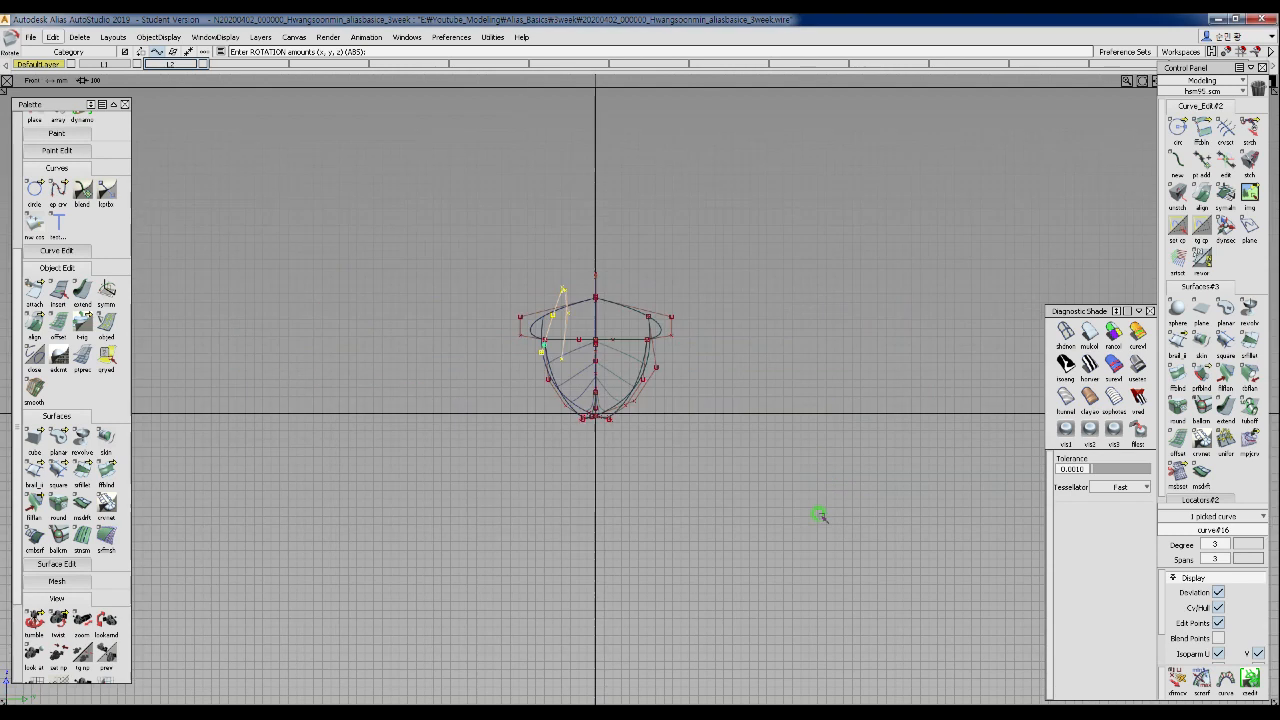
# - Tilt the lower profile curve by -1 degree in the back view, and raise it slightly in the perspective view
pyautogui.keyDown('ctrl'); pyautogui.keyDown('shift'); pyautogui.moveTo(749, 431); pyautogui.dragTo(749, 443, button='middle'); pyautogui.keyUp('shift'); pyautogui.keyUp('ctrl')
pyautogui.moveTo(749, 443); pyautogui.dragTo(745, 452)
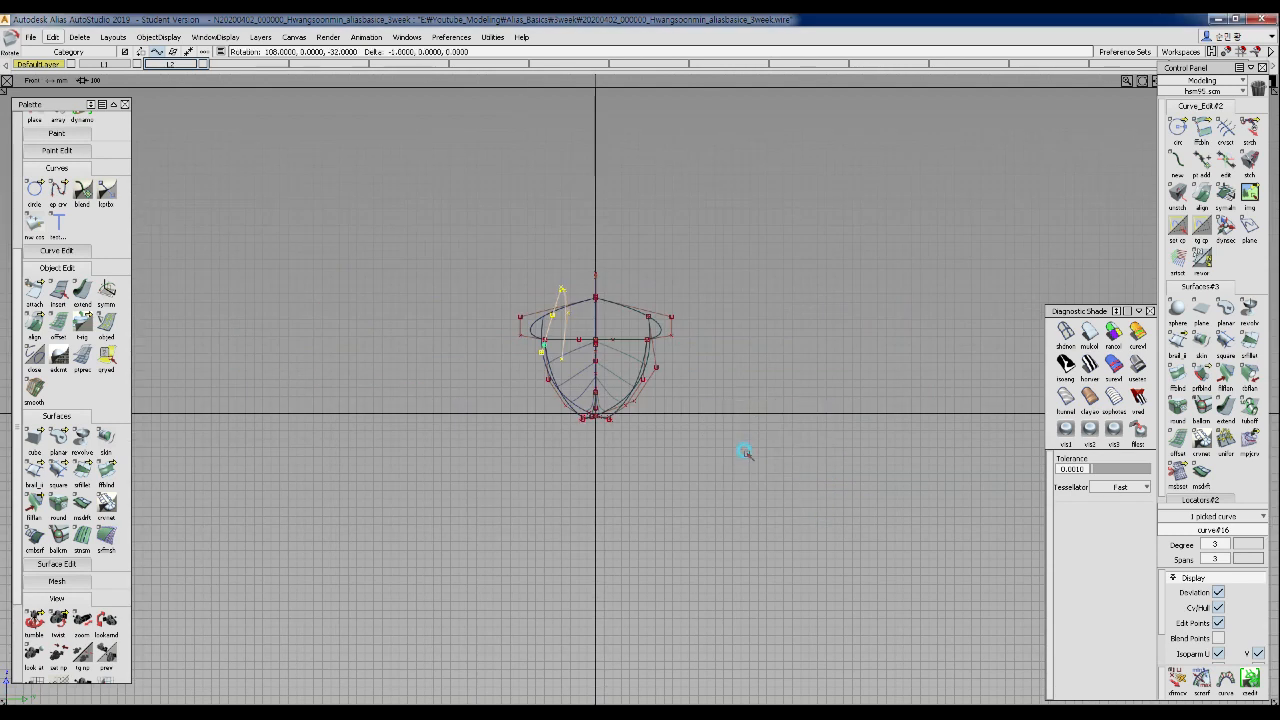
pyautogui.press('F8')
pyautogui.keyDown('alt'); pyautogui.keyDown('shift'); pyautogui.moveTo(800, 394); pyautogui.dragTo(600, 336); pyautogui.keyUp('shift'); pyautogui.keyUp('alt')
pyautogui.keyDown('alt'); pyautogui.keyDown('shift'); pyautogui.click(376, 266); pyautogui.keyUp('shift'); pyautogui.keyUp('alt')
pyautogui.keyDown('alt'); pyautogui.keyDown('shift'); pyautogui.click(389, 261); pyautogui.keyUp('shift'); pyautogui.keyUp('alt')
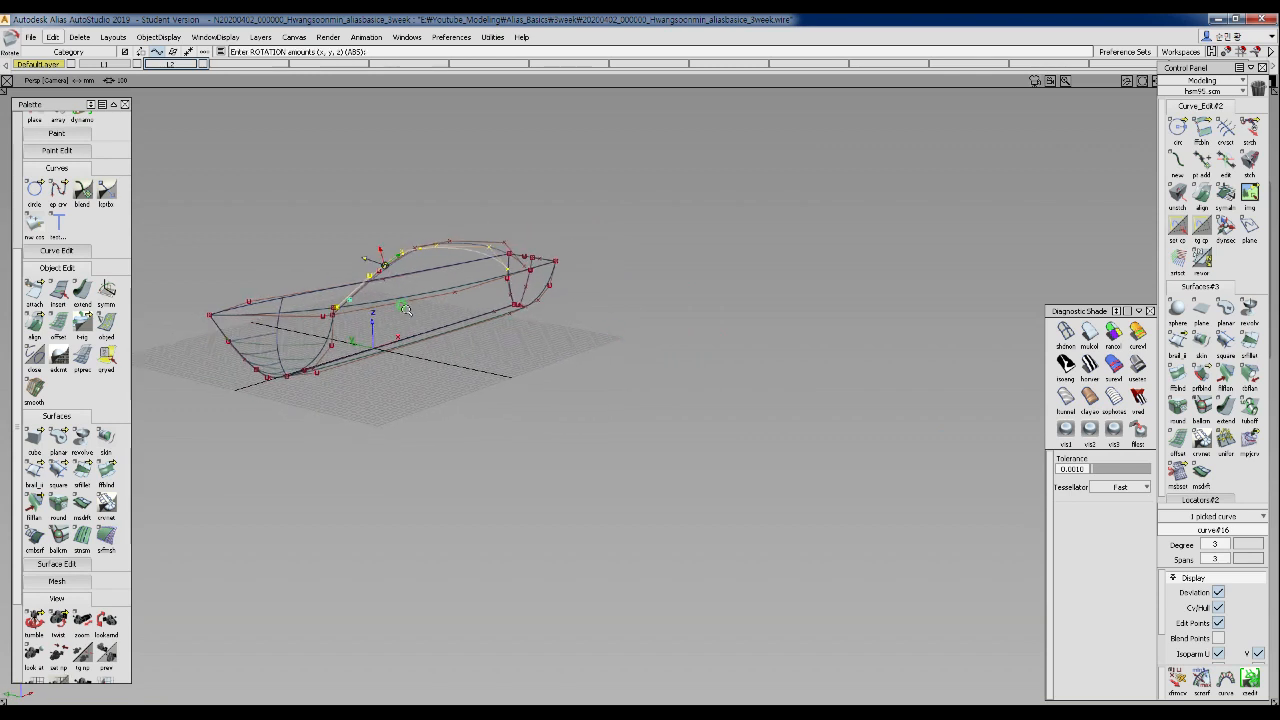
pyautogui.keyDown('alt'); pyautogui.keyDown('shift'); pyautogui.moveTo(740, 309); pyautogui.dragTo(540, 345); pyautogui.keyUp('shift'); pyautogui.keyUp('alt')
pyautogui.keyDown('ctrl'); pyautogui.keyDown('shift'); pyautogui.moveTo(530, 351); pyautogui.dragTo(631, 358, button='right'); pyautogui.keyUp('shift'); pyautogui.keyUp('ctrl')
pyautogui.keyDown('ctrl'); pyautogui.keyDown('shift'); pyautogui.moveTo(656, 503); pyautogui.dragTo(665, 480, button='middle'); pyautogui.keyUp('shift'); pyautogui.keyUp('ctrl')
pyautogui.moveTo(667, 480); pyautogui.dragTo(666, 469, button='right')
pyautogui.keyDown('ctrl'); pyautogui.keyDown('shift'); pyautogui.moveTo(617, 476); pyautogui.dragTo(700, 434, button='right'); pyautogui.keyUp('shift'); pyautogui.keyUp('ctrl')
# - Duplicate the lower profile curve as a mirror copy on the other side of the hull's centreline
pyautogui.keyDown('alt'); pyautogui.keyDown('shift'); pyautogui.moveTo(663, 393); pyautogui.dragTo(206, 180); pyautogui.keyUp('shift'); pyautogui.keyUp('alt')
pyautogui.click(50, 36)
pyautogui.moveTo(150, 197)
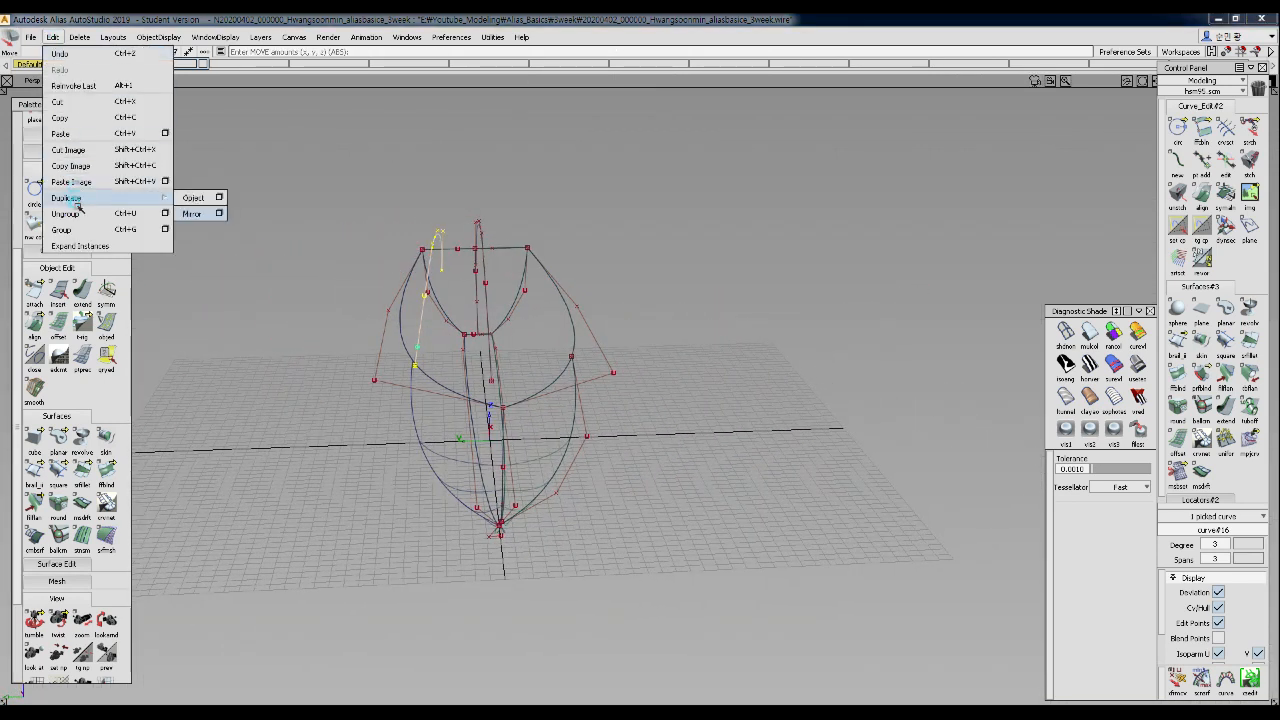
pyautogui.click(202, 213)
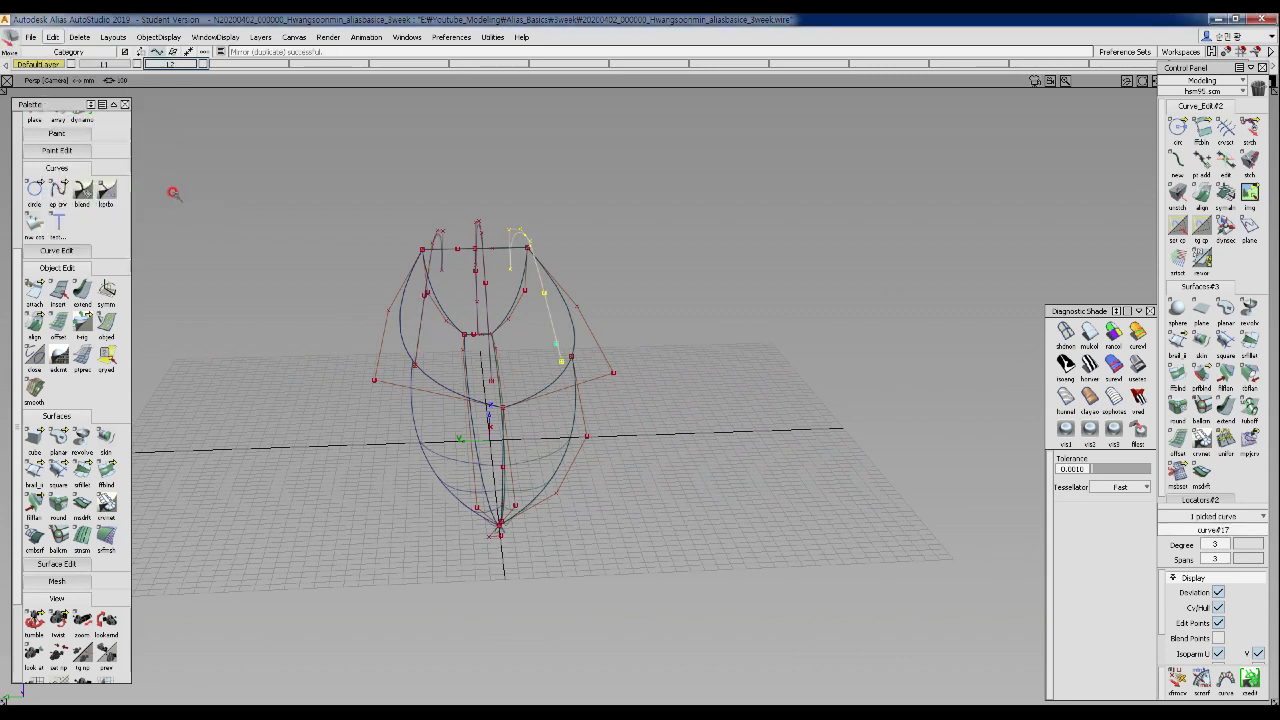
# - Skin a cabin roof surface across the mirrored side curve, the upper profile curve and the original side curve
pyautogui.click(1202, 340)
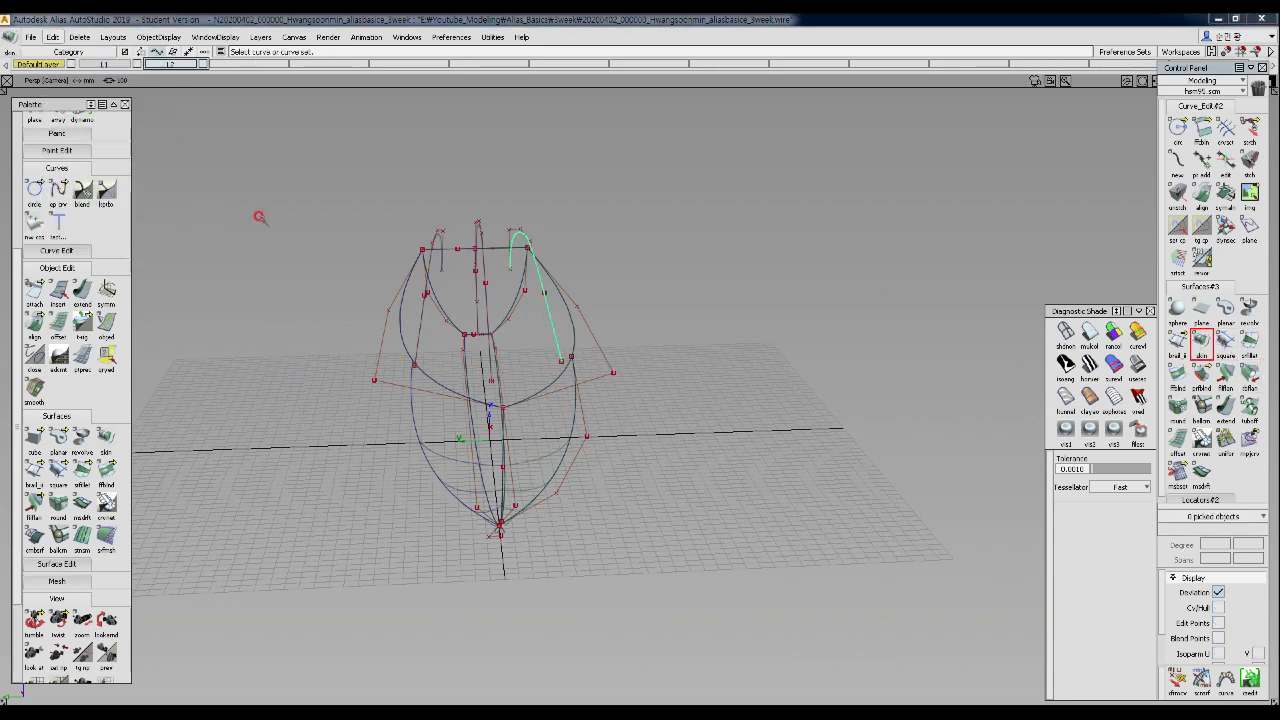
pyautogui.keyDown('alt'); pyautogui.keyDown('shift'); pyautogui.moveTo(374, 243); pyautogui.dragTo(500, 230); pyautogui.keyUp('shift'); pyautogui.keyUp('alt')
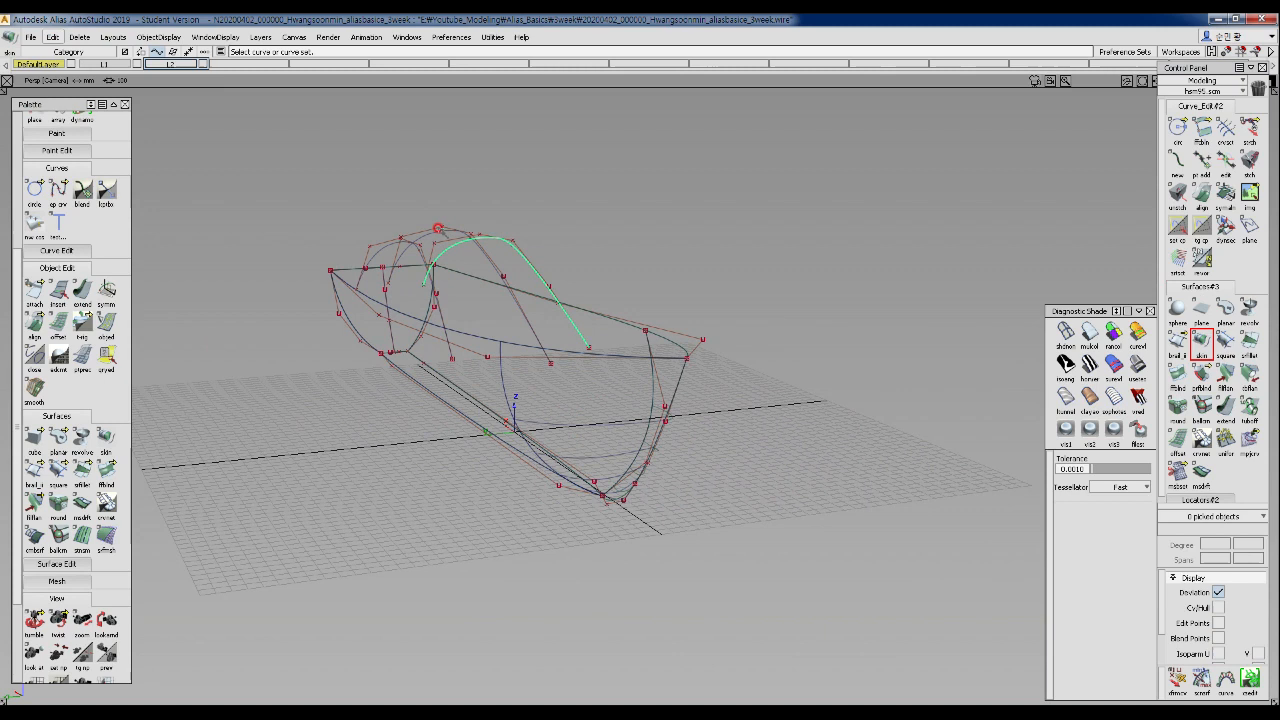
pyautogui.click(435, 229)
pyautogui.click(376, 246)
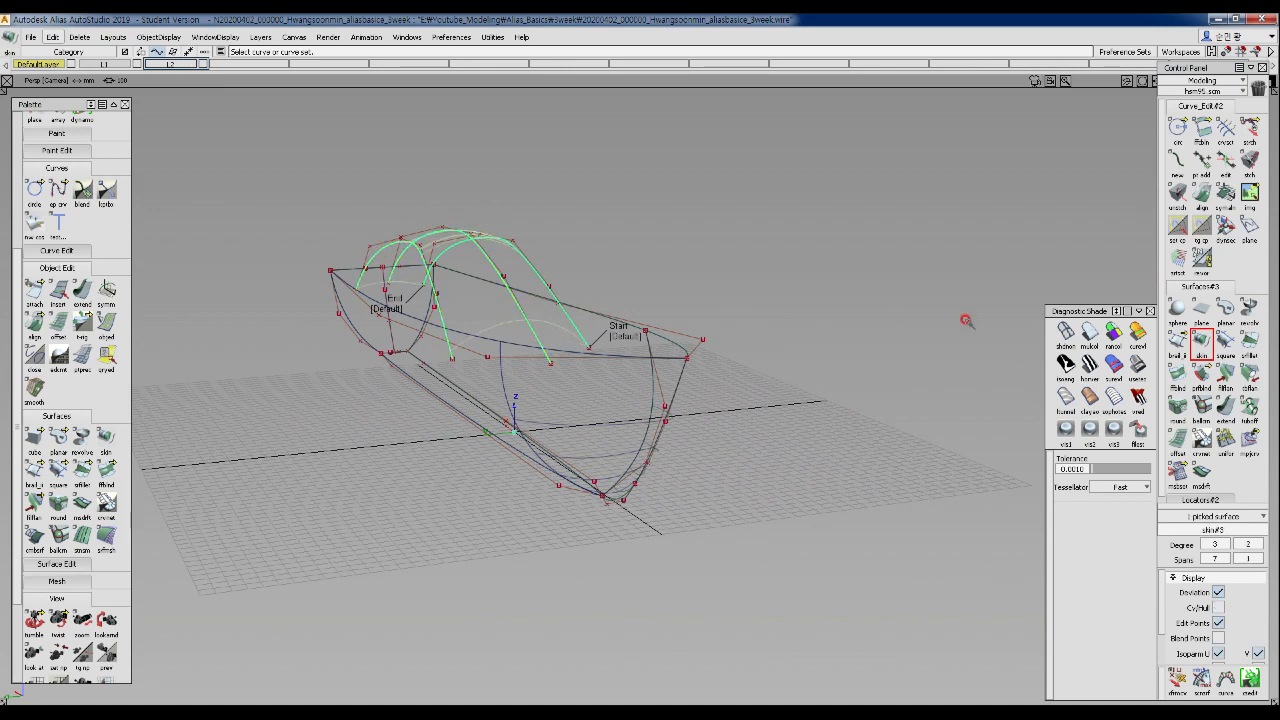
# - Shade the model and examine the cabin roof surface against the hull and deck
pyautogui.click(1091, 334)
pyautogui.keyDown('alt'); pyautogui.keyDown('shift'); pyautogui.moveTo(706, 284); pyautogui.dragTo(391, 306); pyautogui.keyUp('shift'); pyautogui.keyUp('alt')
pyautogui.click(983, 295)
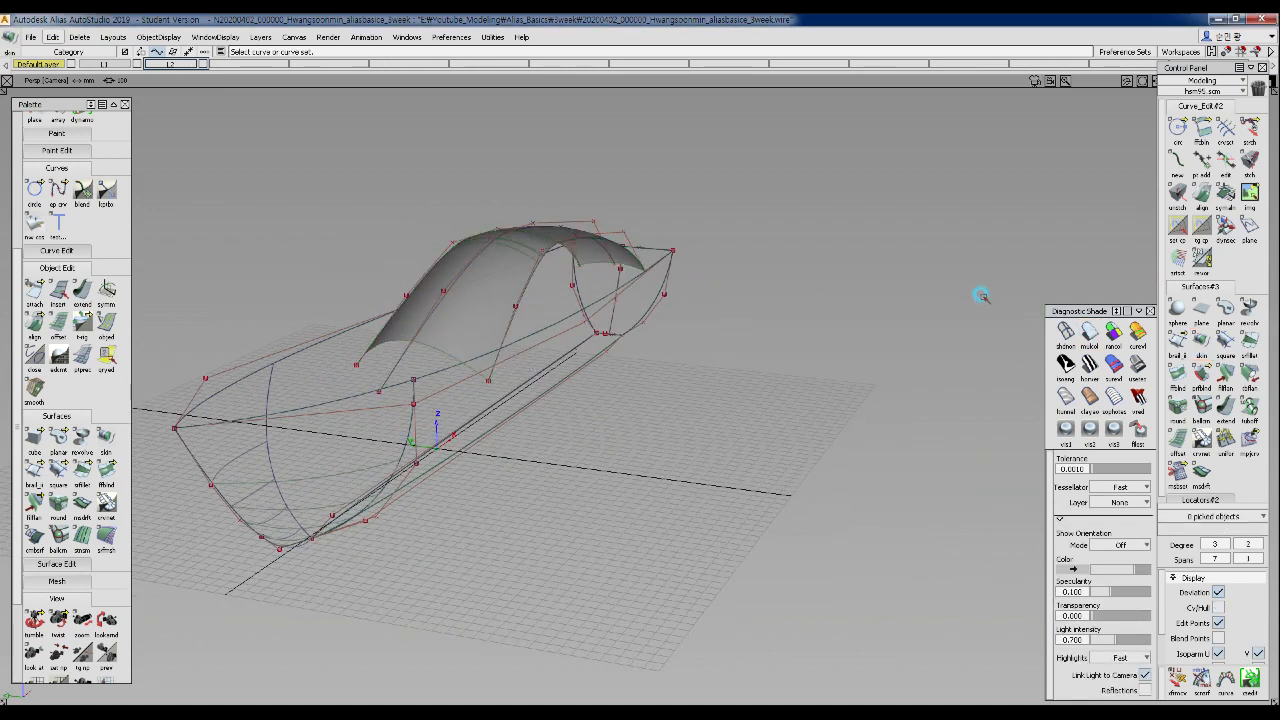
pyautogui.click(1068, 332)
pyautogui.moveTo(720, 320)
pyautogui.keyDown('alt'); pyautogui.keyDown('shift'); pyautogui.mouseDown()
pyautogui.moveTo(277, 400)
pyautogui.moveTo(440, 388)
pyautogui.moveTo(427, 435)
pyautogui.mouseUp(); pyautogui.keyUp('shift'); pyautogui.keyUp('alt')
pyautogui.keyDown('alt'); pyautogui.keyDown('shift'); pyautogui.moveTo(450, 368); pyautogui.dragTo(571, 320); pyautogui.keyUp('shift'); pyautogui.keyUp('alt')
# - Set the cabin roof skin's flow control to Connect ends at both the start and the end
pyautogui.click(462, 302)
pyautogui.keyDown('alt'); pyautogui.keyDown('shift'); pyautogui.moveTo(457, 306); pyautogui.dragTo(760, 280); pyautogui.keyUp('shift'); pyautogui.keyUp('alt')
pyautogui.click(1201, 340)
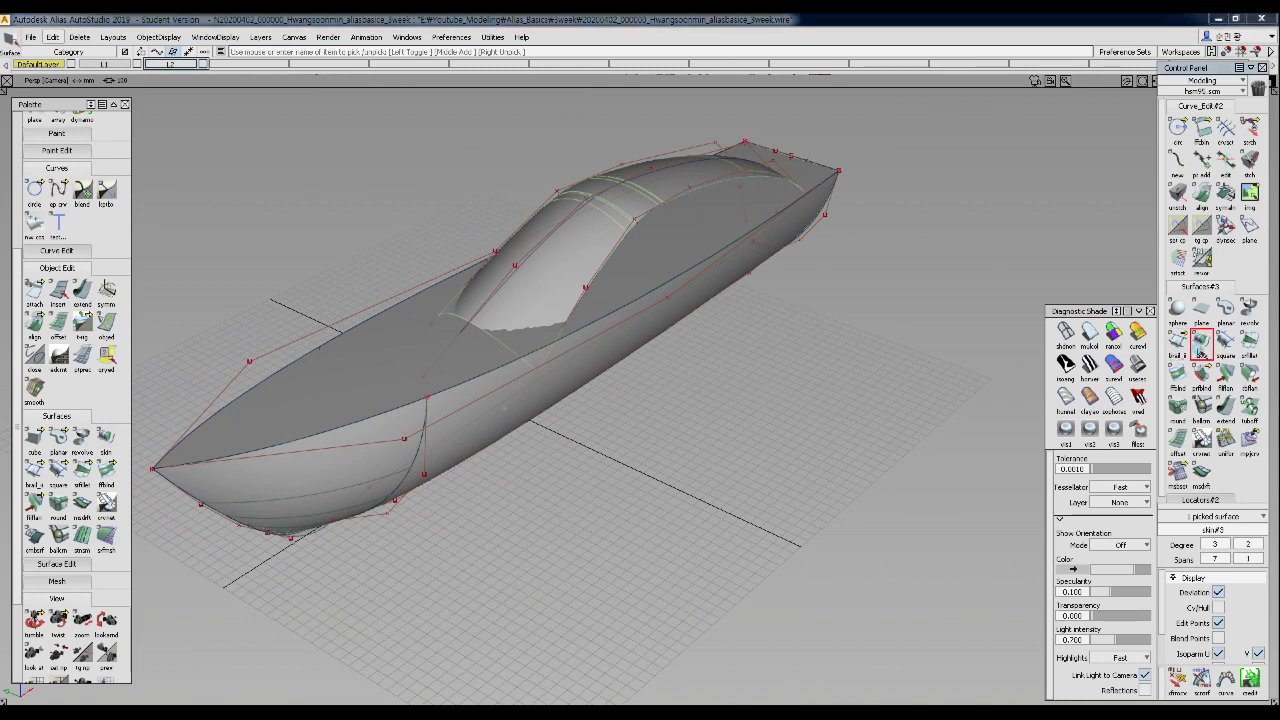
pyautogui.keyDown('alt'); pyautogui.keyDown('shift'); pyautogui.moveTo(594, 351); pyautogui.dragTo(620, 354); pyautogui.keyUp('shift'); pyautogui.keyUp('alt')
pyautogui.click(584, 328)
pyautogui.click(584, 329)
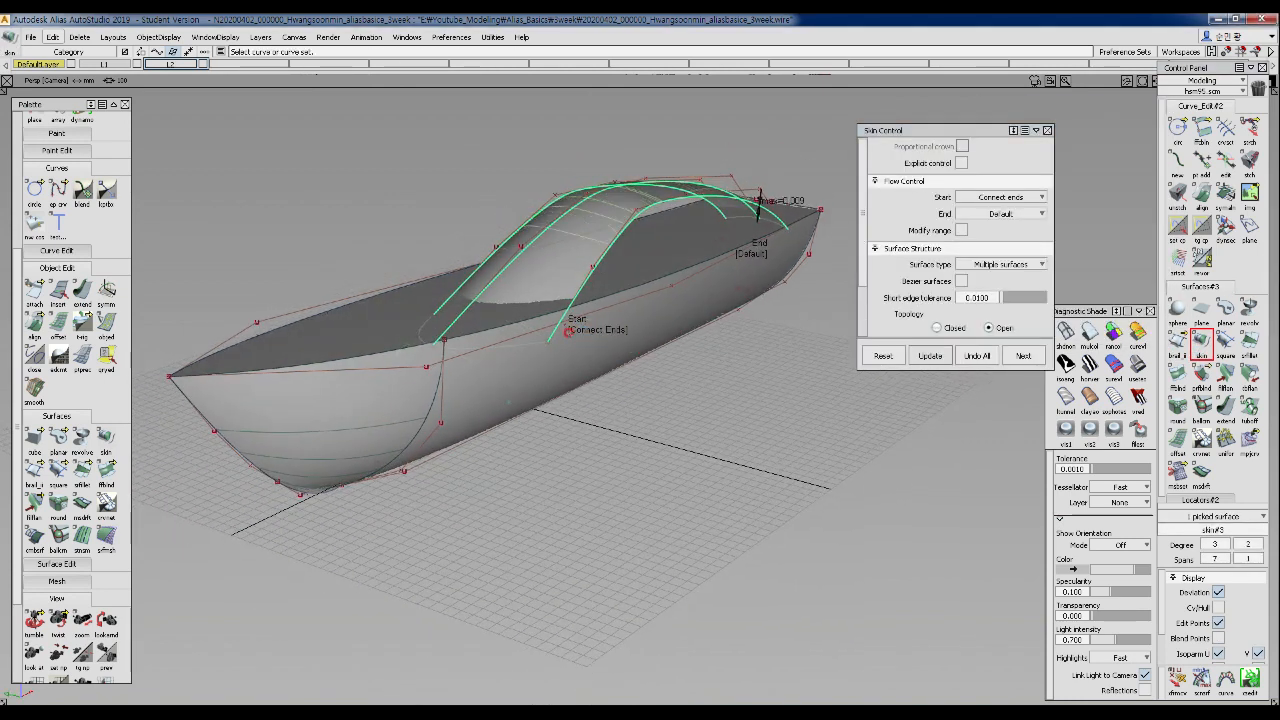
pyautogui.keyDown('alt'); pyautogui.keyDown('shift'); pyautogui.moveTo(763, 206); pyautogui.dragTo(723, 217); pyautogui.keyUp('shift'); pyautogui.keyUp('alt')
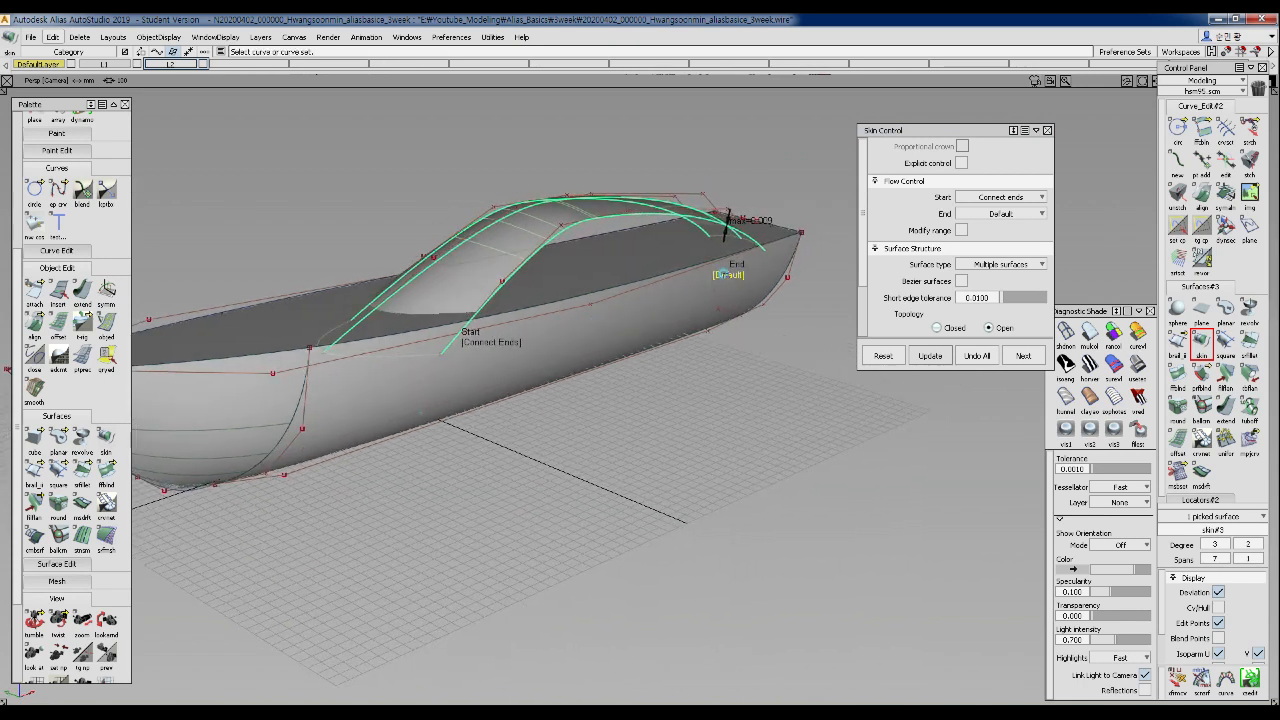
pyautogui.click(728, 274)
pyautogui.keyDown('alt'); pyautogui.keyDown('shift'); pyautogui.moveTo(737, 277); pyautogui.dragTo(486, 389); pyautogui.keyUp('shift'); pyautogui.keyUp('alt')
pyautogui.keyDown('alt'); pyautogui.keyDown('shift'); pyautogui.moveTo(486, 389); pyautogui.dragTo(614, 395, button='right'); pyautogui.keyUp('shift'); pyautogui.keyUp('alt')
pyautogui.keyDown('alt'); pyautogui.keyDown('shift'); pyautogui.moveTo(614, 395); pyautogui.dragTo(580, 224); pyautogui.keyUp('shift'); pyautogui.keyUp('alt')
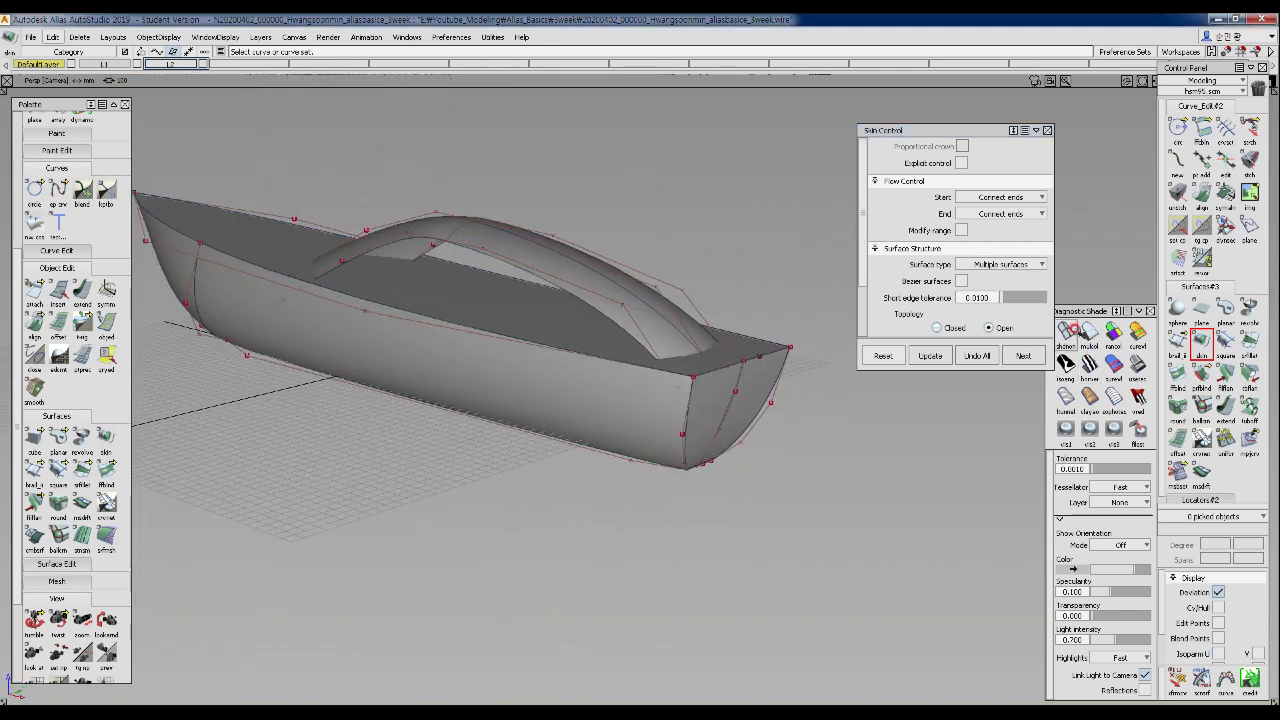
# - Return to wireframe and draw a base curve joining the front and rear ends of the mirrored side curve
pyautogui.click(1075, 328)
pyautogui.moveTo(457, 277)
pyautogui.keyDown('alt'); pyautogui.keyDown('shift'); pyautogui.mouseDown()
pyautogui.moveTo(357, 234)
pyautogui.moveTo(343, 270)
pyautogui.moveTo(510, 322)
pyautogui.moveTo(374, 298)
pyautogui.moveTo(363, 253)
pyautogui.mouseUp(); pyautogui.keyUp('shift'); pyautogui.keyUp('alt')
pyautogui.click(343, 270)
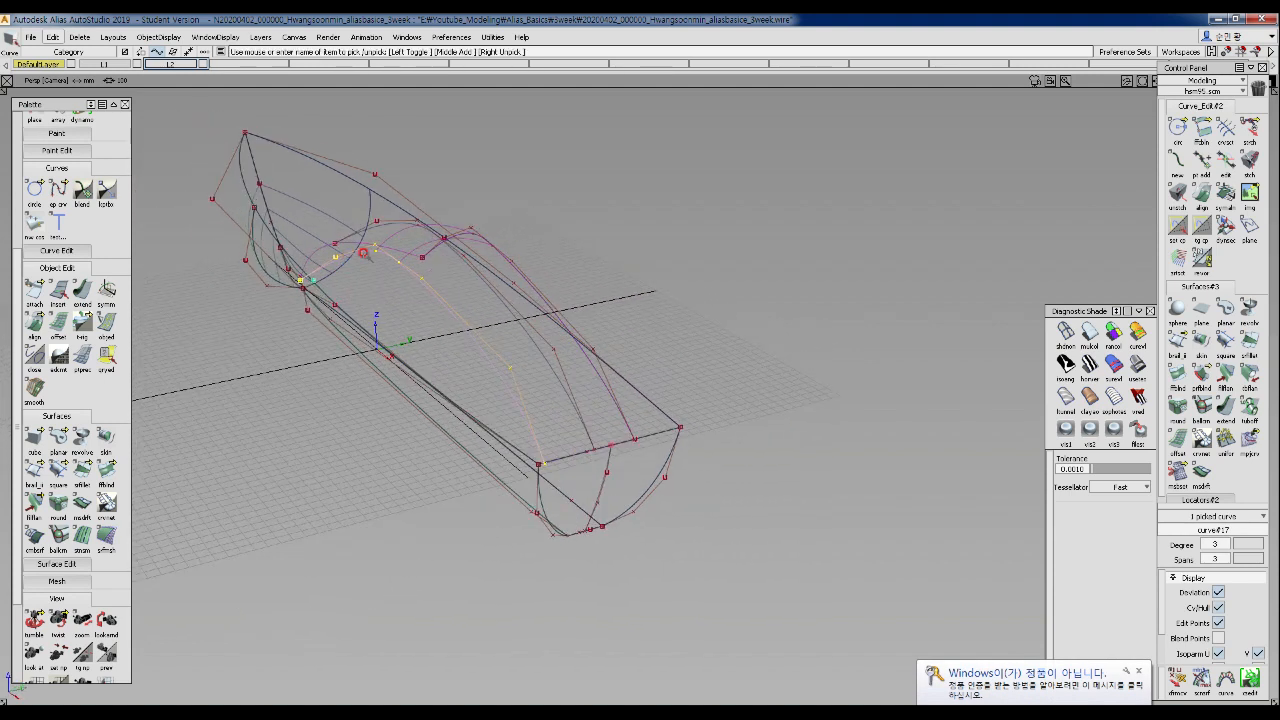
pyautogui.keyDown('alt'); pyautogui.keyDown('shift'); pyautogui.moveTo(530, 434); pyautogui.dragTo(348, 309); pyautogui.keyUp('shift'); pyautogui.keyUp('alt')
pyautogui.keyDown('ctrl'); pyautogui.keyDown('shift'); pyautogui.moveTo(351, 314); pyautogui.dragTo(306, 329, button='middle'); pyautogui.keyUp('shift'); pyautogui.keyUp('ctrl')
pyautogui.click(290, 323)
pyautogui.click(793, 378)
# - Move the base curve's middle CVs sideways so it bows outward toward the hull's edge
pyautogui.keyDown('ctrl'); pyautogui.keyDown('shift'); pyautogui.moveTo(418, 372); pyautogui.dragTo(421, 341); pyautogui.keyUp('shift'); pyautogui.keyUp('ctrl')
pyautogui.keyDown('ctrl'); pyautogui.keyDown('shift'); pyautogui.moveTo(420, 345); pyautogui.dragTo(466, 344); pyautogui.keyUp('shift'); pyautogui.keyUp('ctrl')
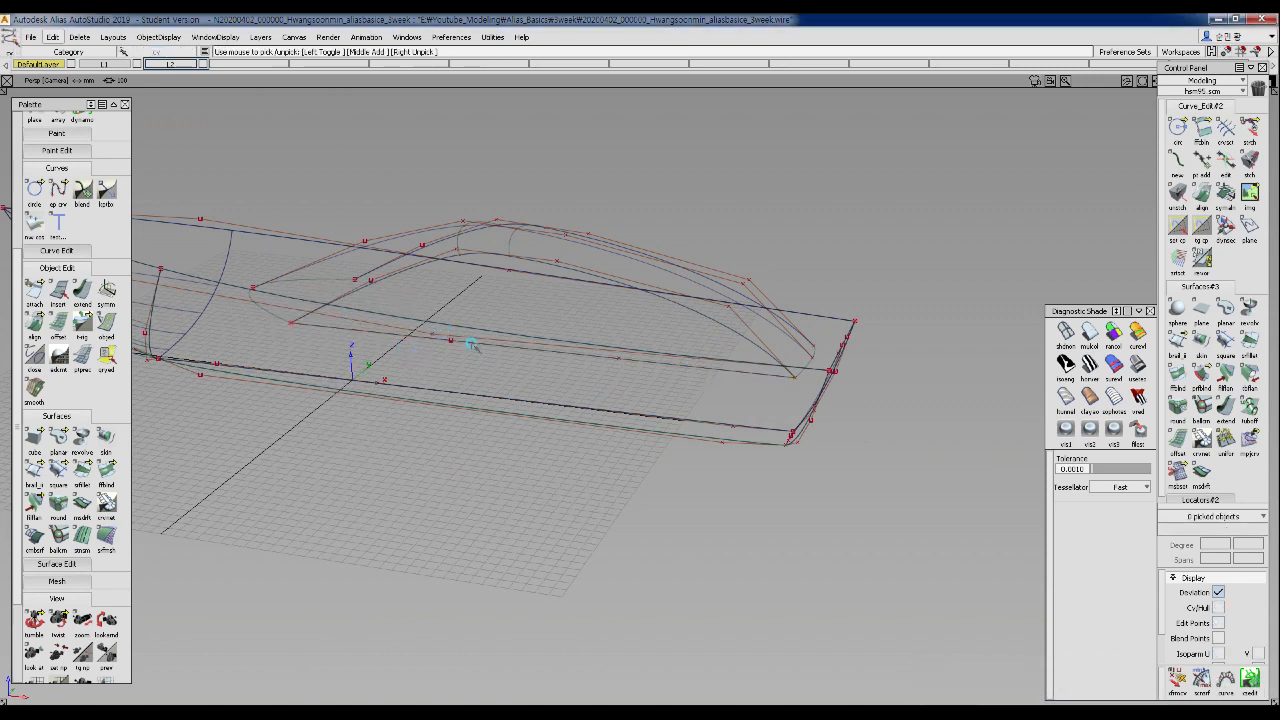
pyautogui.click(460, 343)
pyautogui.keyDown('ctrl'); pyautogui.keyDown('shift'); pyautogui.moveTo(651, 303); pyautogui.dragTo(645, 366, button='right'); pyautogui.keyUp('shift'); pyautogui.keyUp('ctrl')
pyautogui.press('m')
pyautogui.moveTo(686, 457); pyautogui.dragTo(768, 458, button='middle')
pyautogui.moveTo(707, 486)
pyautogui.keyDown('ctrl'); pyautogui.keyDown('shift'); pyautogui.mouseDown(button='right')
pyautogui.moveTo(794, 380)
pyautogui.moveTo(689, 405)
pyautogui.moveTo(760, 350)
pyautogui.mouseUp(button='right'); pyautogui.keyUp('shift'); pyautogui.keyUp('ctrl')
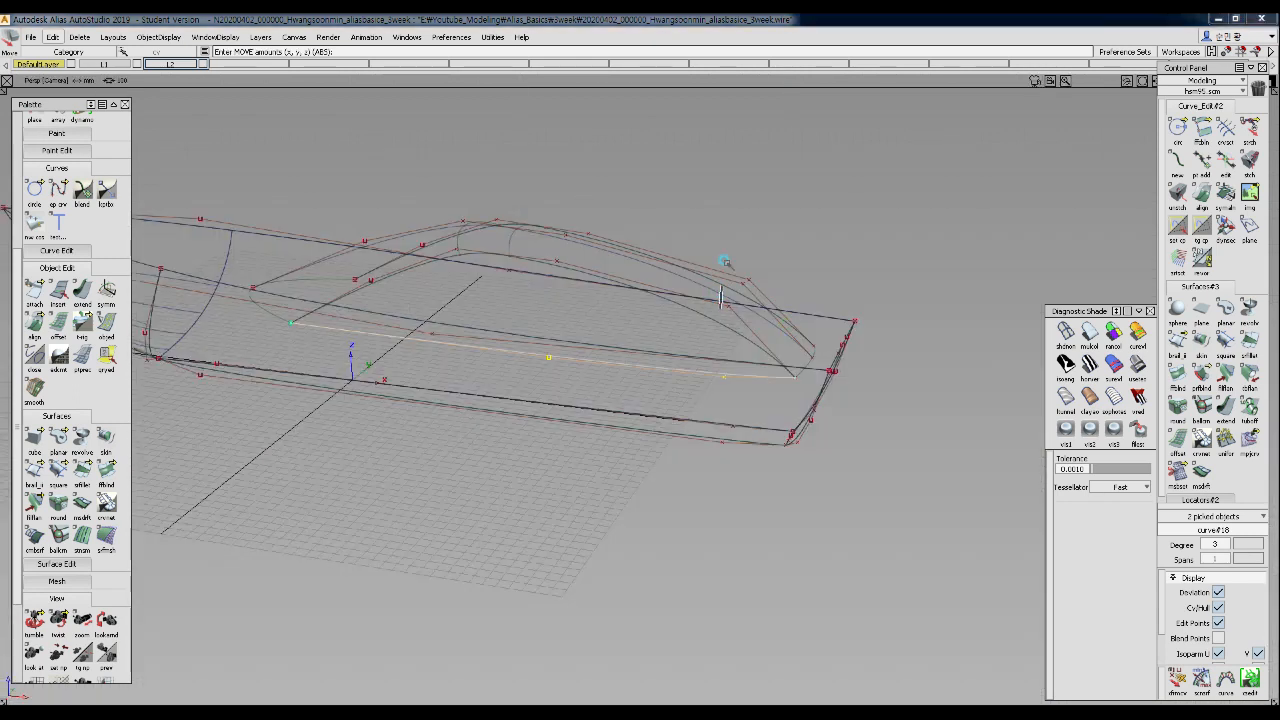
pyautogui.hotkey('ctrl', 'shift', 'n')
# - Skin a cabin side surface between the mirrored side curve and the bowed base curve, and shade the model
pyautogui.doubleClick(1203, 352)
pyautogui.keyDown('alt'); pyautogui.keyDown('shift'); pyautogui.moveTo(455, 312); pyautogui.dragTo(435, 300); pyautogui.keyUp('shift'); pyautogui.keyUp('alt')
pyautogui.click(435, 300)
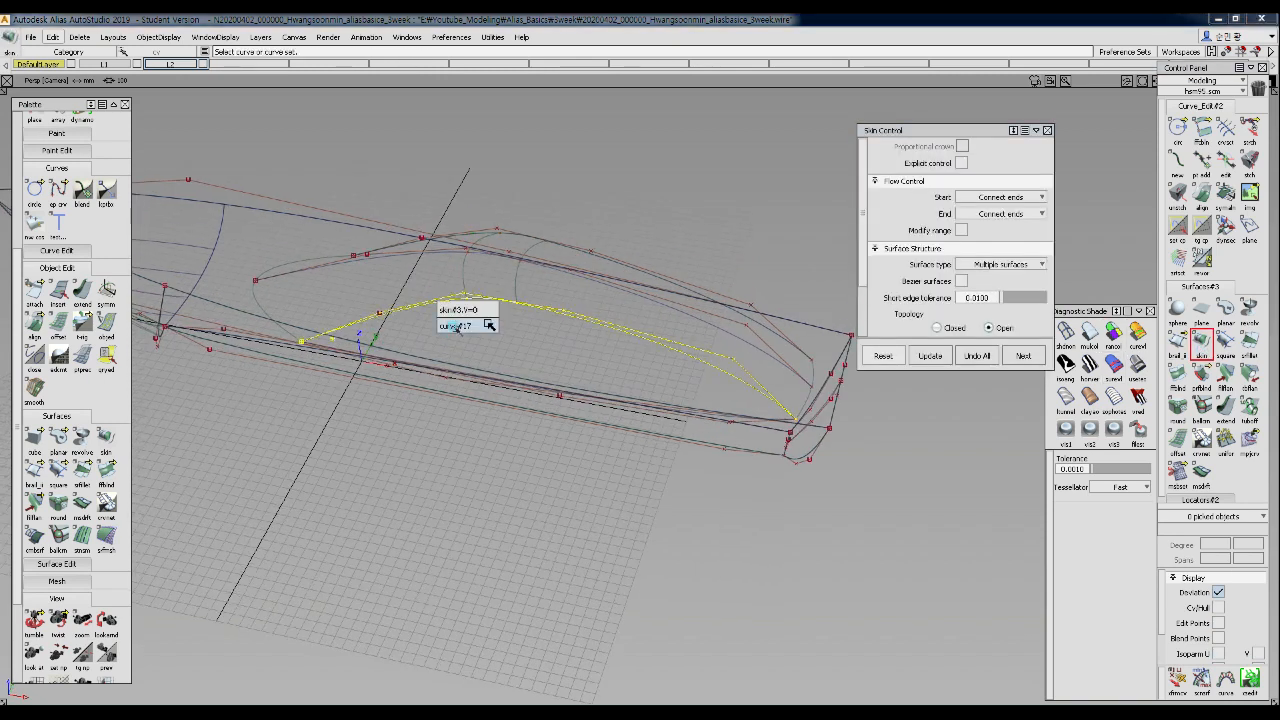
pyautogui.click(484, 322)
pyautogui.keyDown('alt'); pyautogui.keyDown('shift'); pyautogui.moveTo(505, 328); pyautogui.dragTo(452, 385); pyautogui.keyUp('shift'); pyautogui.keyUp('alt')
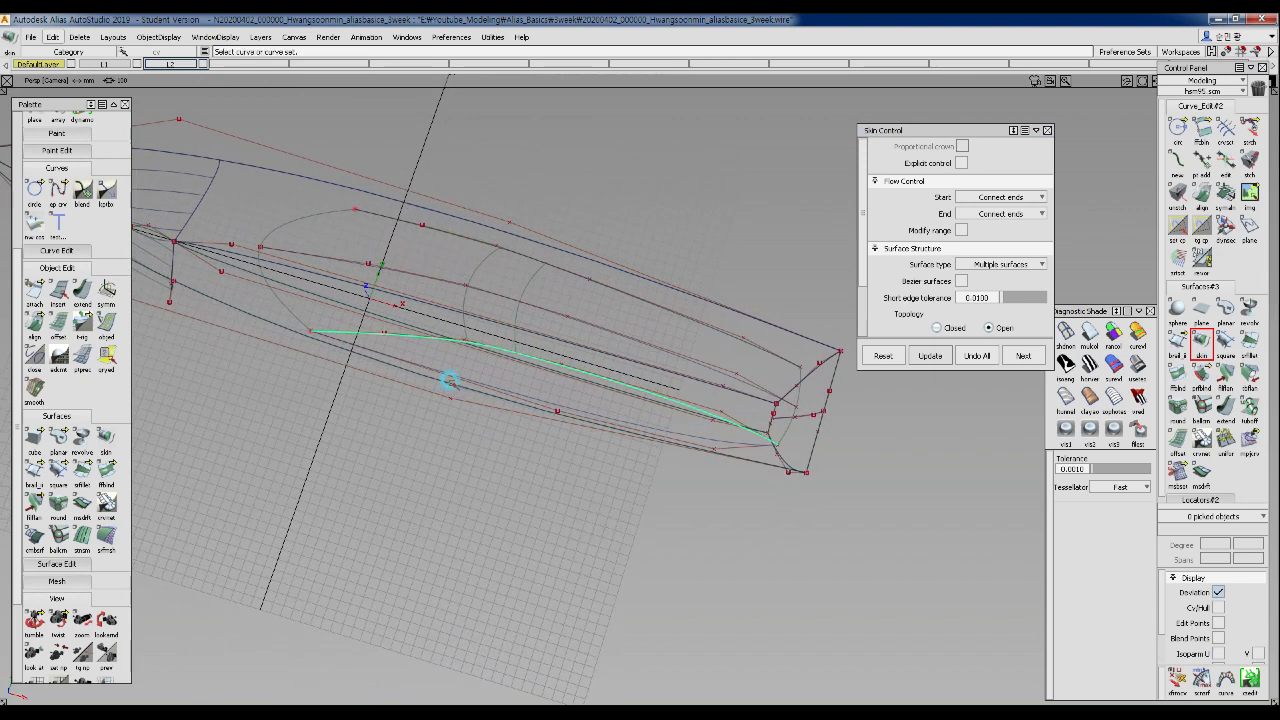
pyautogui.click(450, 376)
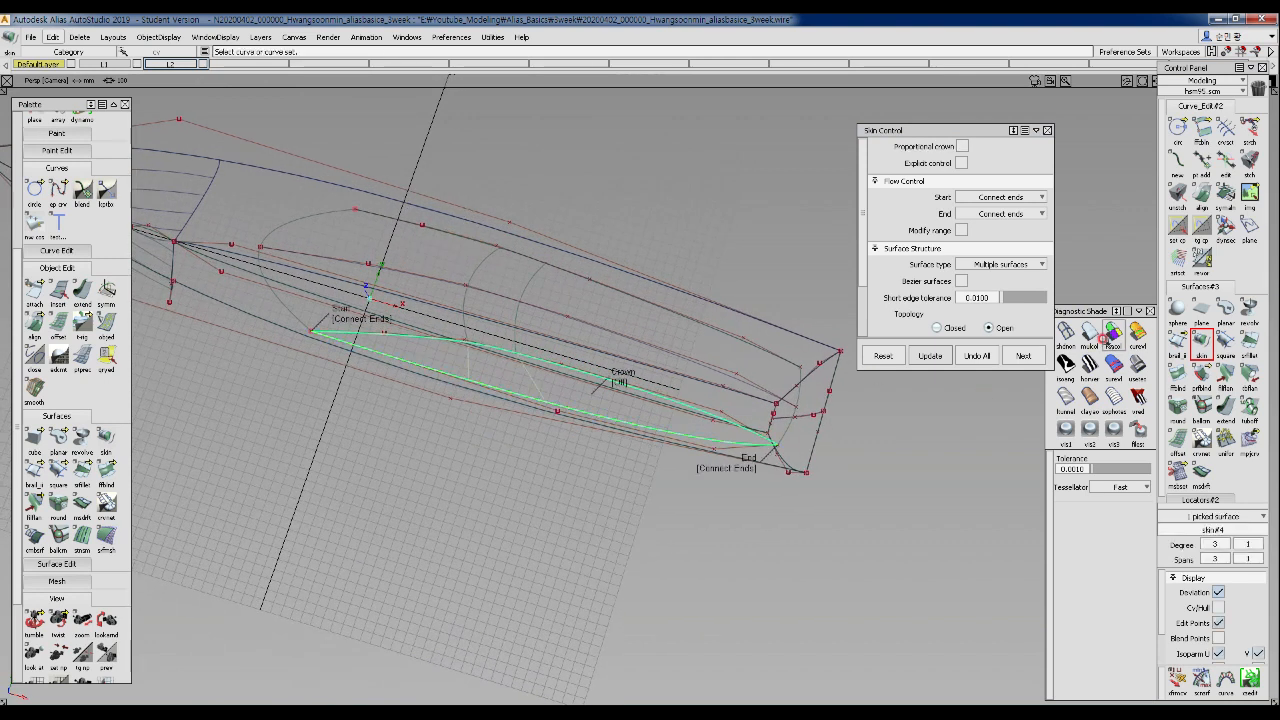
pyautogui.moveTo(557, 423)
pyautogui.keyDown('alt'); pyautogui.keyDown('shift'); pyautogui.mouseDown()
pyautogui.moveTo(451, 449)
pyautogui.moveTo(634, 305)
pyautogui.moveTo(685, 302)
pyautogui.mouseUp(); pyautogui.keyUp('shift'); pyautogui.keyUp('alt')
pyautogui.click(1089, 334)
pyautogui.moveTo(525, 402)
pyautogui.keyDown('alt'); pyautogui.keyDown('shift'); pyautogui.mouseDown()
pyautogui.moveTo(814, 337)
pyautogui.moveTo(486, 337)
pyautogui.moveTo(563, 251)
pyautogui.mouseUp(); pyautogui.keyUp('shift'); pyautogui.keyUp('alt')
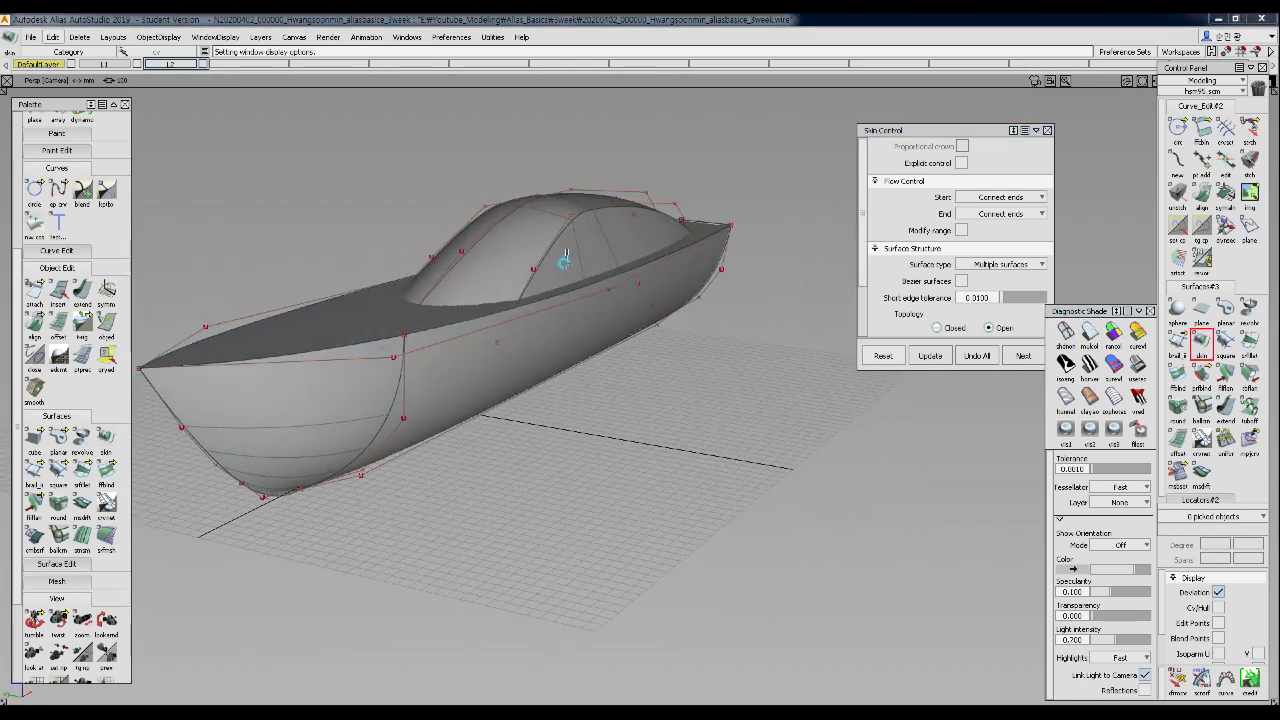
# - Duplicate the cabin side surface as a mirror copy on the opposite side of the cabin
pyautogui.click(572, 255)
pyautogui.click(53, 37)
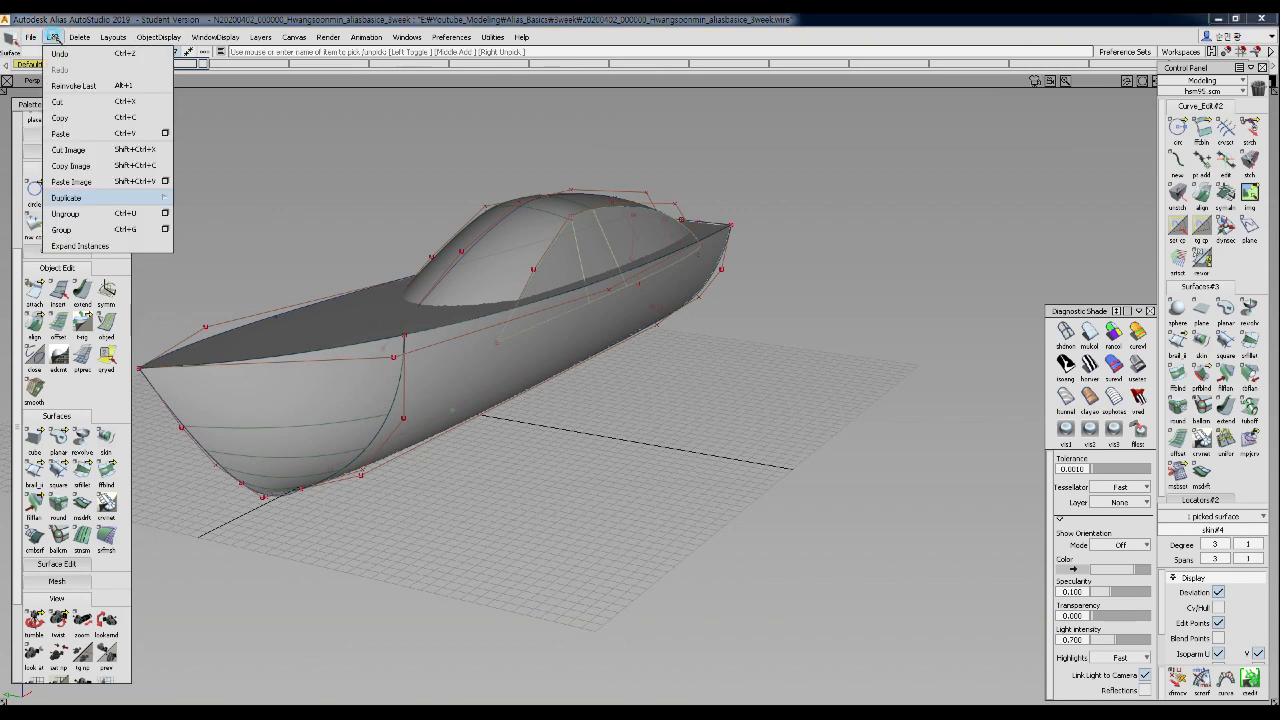
pyautogui.click(80, 197)
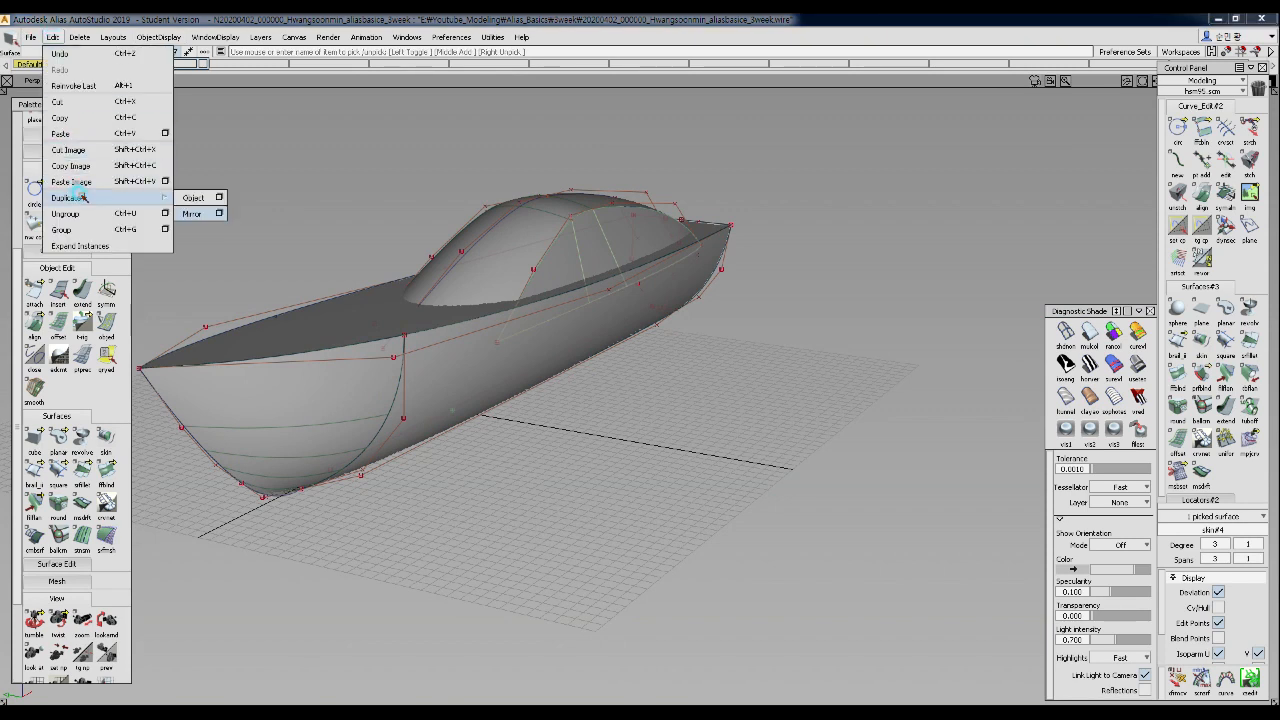
pyautogui.click(191, 212)
# - Examine the closed cabin and hull from several angles with plain and Showroom reflection shading
pyautogui.keyDown('alt'); pyautogui.keyDown('shift'); pyautogui.moveTo(194, 206); pyautogui.dragTo(490, 287); pyautogui.keyUp('shift'); pyautogui.keyUp('alt')
pyautogui.keyDown('alt'); pyautogui.keyDown('shift'); pyautogui.moveTo(757, 331); pyautogui.dragTo(561, 303); pyautogui.keyUp('shift'); pyautogui.keyUp('alt')
pyautogui.keyDown('alt'); pyautogui.keyDown('shift'); pyautogui.moveTo(449, 294); pyautogui.dragTo(595, 313); pyautogui.keyUp('shift'); pyautogui.keyUp('alt')
pyautogui.keyDown('alt'); pyautogui.keyDown('shift'); pyautogui.moveTo(519, 311); pyautogui.dragTo(570, 348, button='middle'); pyautogui.keyUp('shift'); pyautogui.keyUp('alt')
pyautogui.keyDown('alt'); pyautogui.keyDown('shift'); pyautogui.moveTo(549, 363); pyautogui.dragTo(617, 377, button='right'); pyautogui.keyUp('shift'); pyautogui.keyUp('alt')
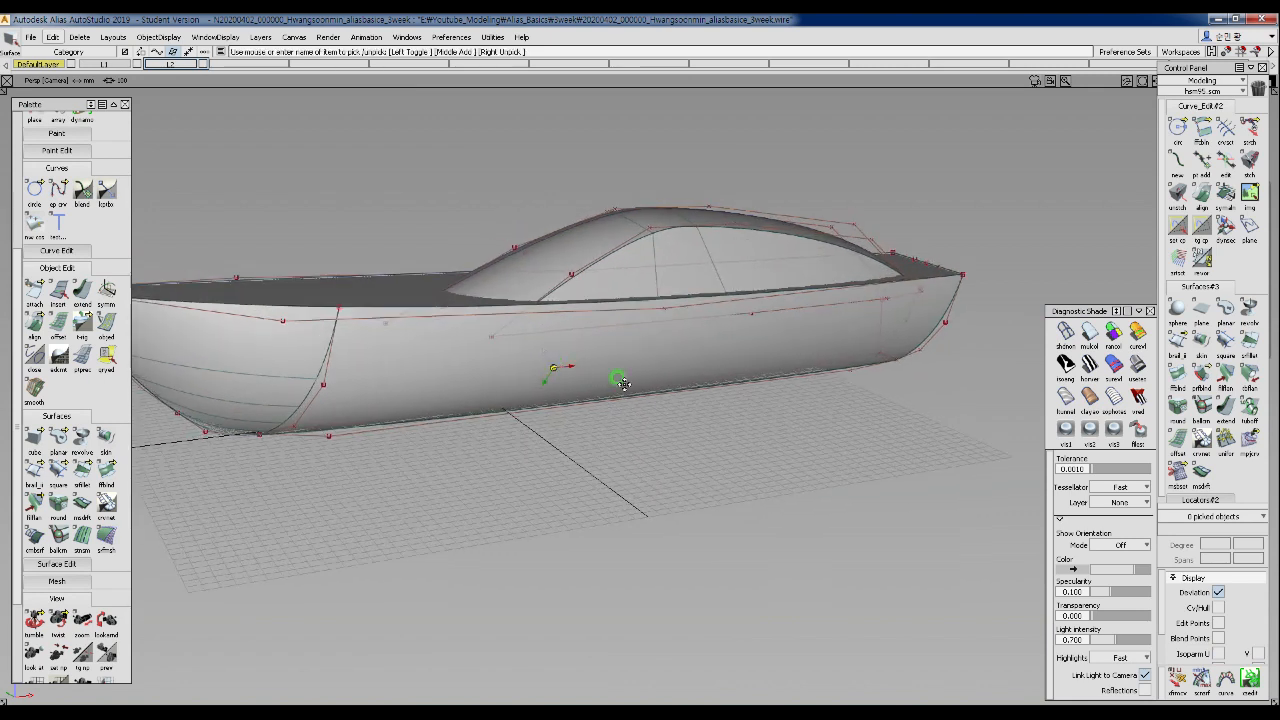
pyautogui.keyDown('alt'); pyautogui.keyDown('shift'); pyautogui.moveTo(617, 377); pyautogui.dragTo(618, 368); pyautogui.keyUp('shift'); pyautogui.keyUp('alt')
pyautogui.click(1089, 365)
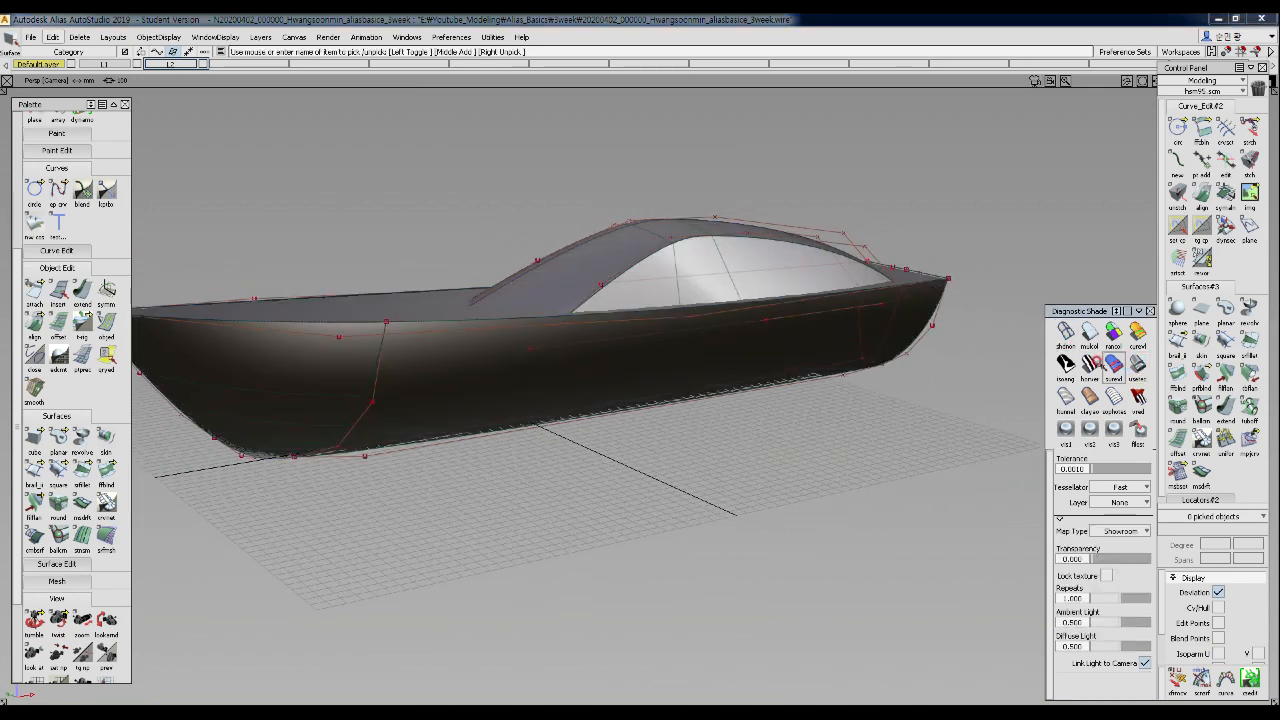
pyautogui.click(1072, 330)
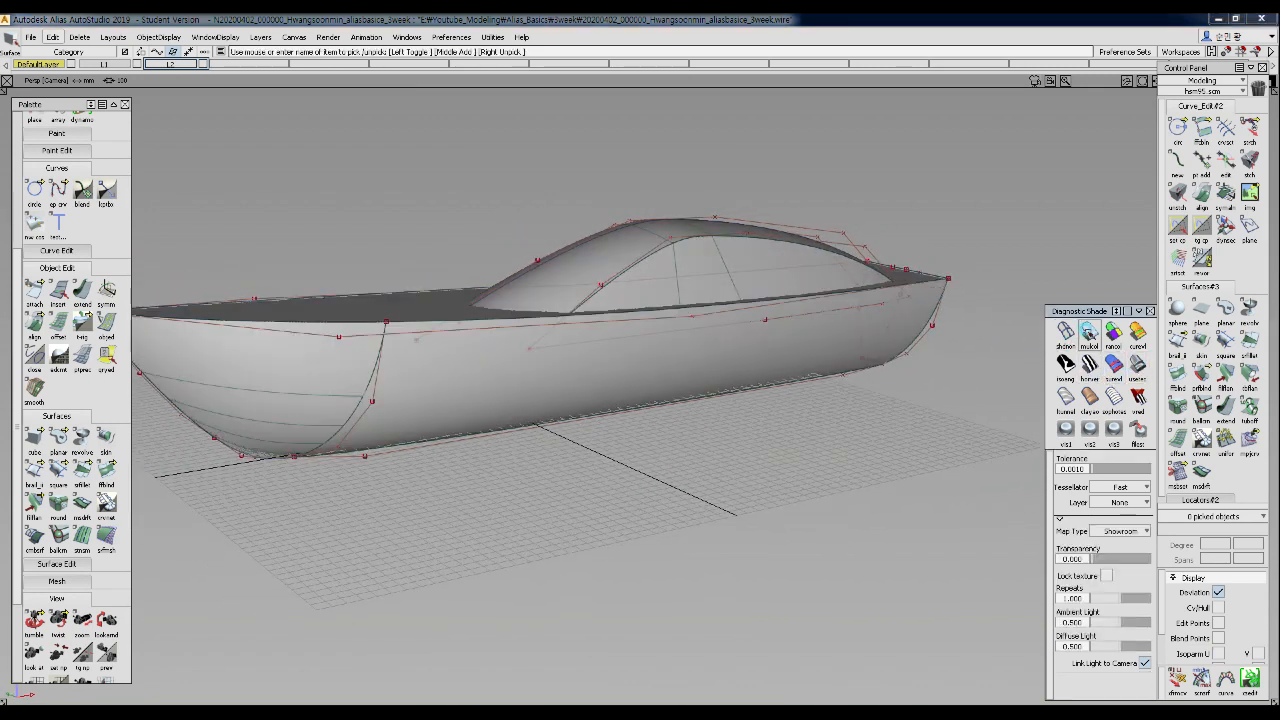
pyautogui.click(1139, 369)
pyautogui.keyDown('alt'); pyautogui.keyDown('shift'); pyautogui.moveTo(563, 349); pyautogui.dragTo(651, 346, button='middle'); pyautogui.keyUp('shift'); pyautogui.keyUp('alt')
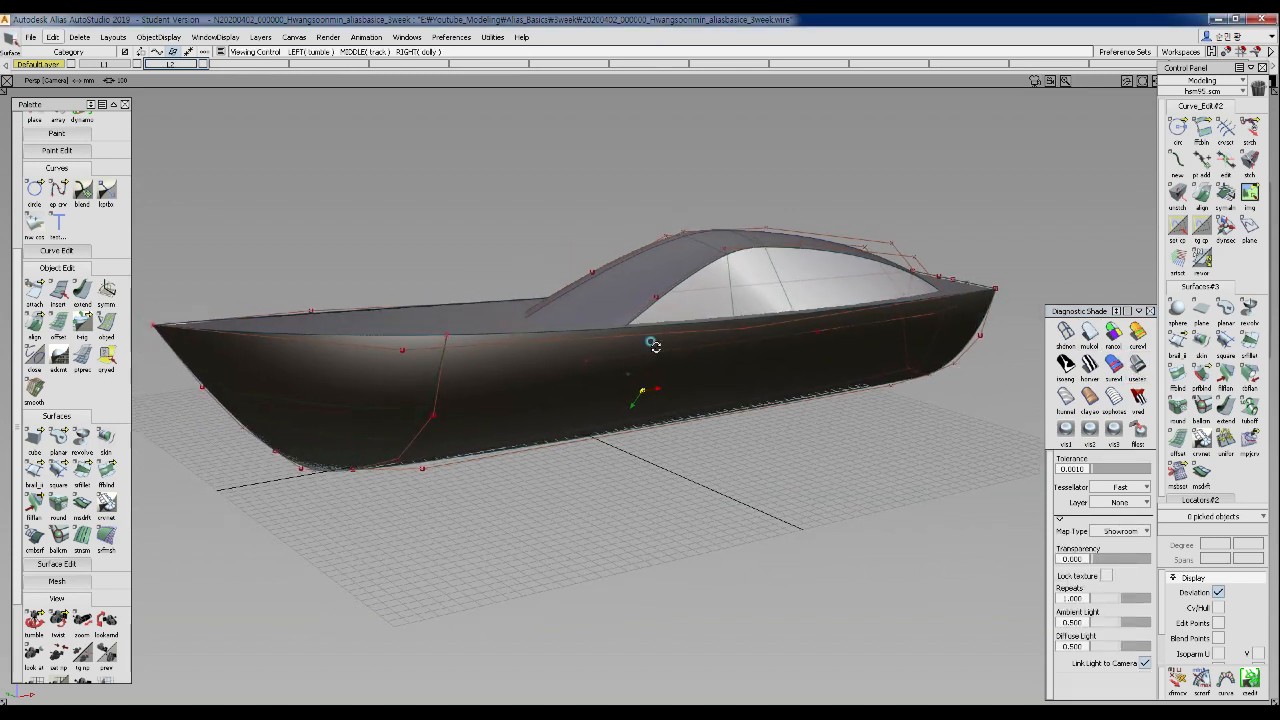
pyautogui.keyDown('alt'); pyautogui.keyDown('shift'); pyautogui.moveTo(651, 346); pyautogui.dragTo(656, 371, button='right'); pyautogui.keyUp('shift'); pyautogui.keyUp('alt')
pyautogui.keyDown('alt'); pyautogui.keyDown('shift'); pyautogui.moveTo(655, 372); pyautogui.dragTo(829, 380); pyautogui.keyUp('shift'); pyautogui.keyUp('alt')
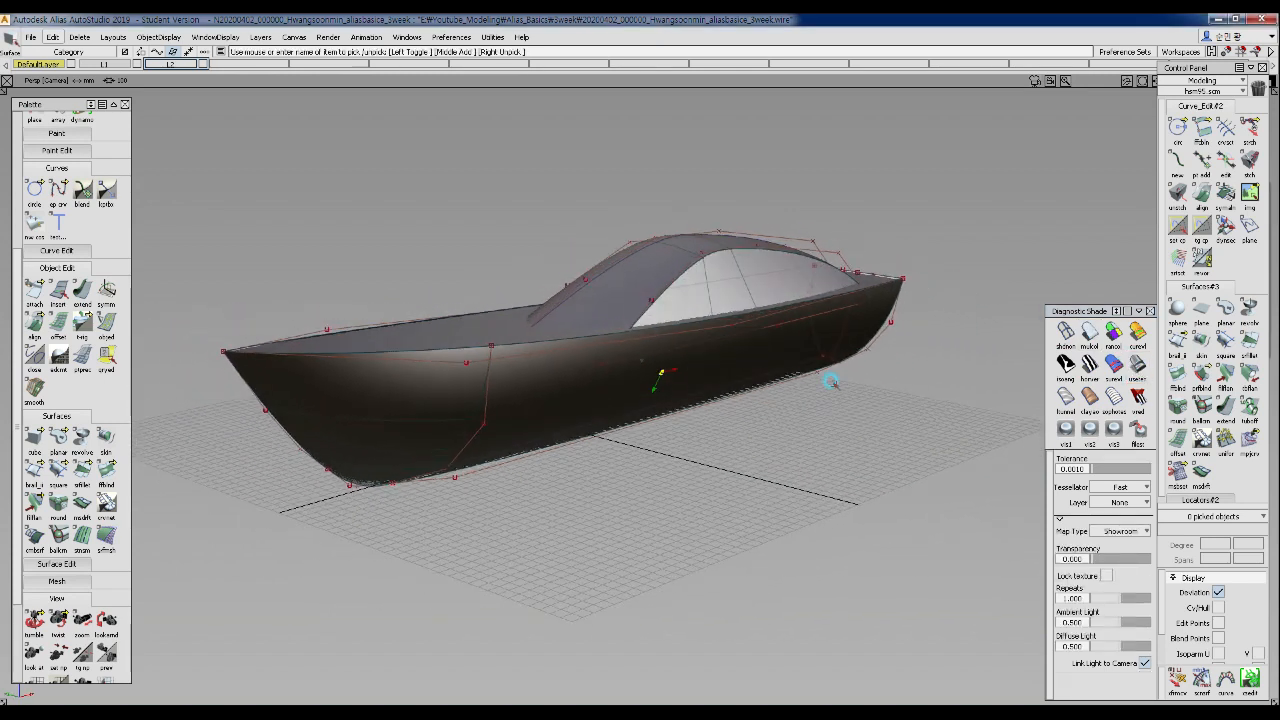
# - Compare the boat's surfaces in Visual State 1, light tunnel, isophote and Showroom shading from both ends
pyautogui.click(1070, 430)
pyautogui.moveTo(707, 345)
pyautogui.keyDown('alt'); pyautogui.keyDown('shift'); pyautogui.mouseDown()
pyautogui.moveTo(700, 449)
pyautogui.moveTo(706, 283)
pyautogui.moveTo(660, 370)
pyautogui.moveTo(586, 391)
pyautogui.moveTo(610, 424)
pyautogui.moveTo(623, 372)
pyautogui.moveTo(908, 372)
pyautogui.moveTo(760, 410)
pyautogui.moveTo(626, 508)
pyautogui.moveTo(184, 466)
pyautogui.moveTo(223, 400)
pyautogui.moveTo(393, 446)
pyautogui.mouseUp(); pyautogui.keyUp('shift'); pyautogui.keyUp('alt')
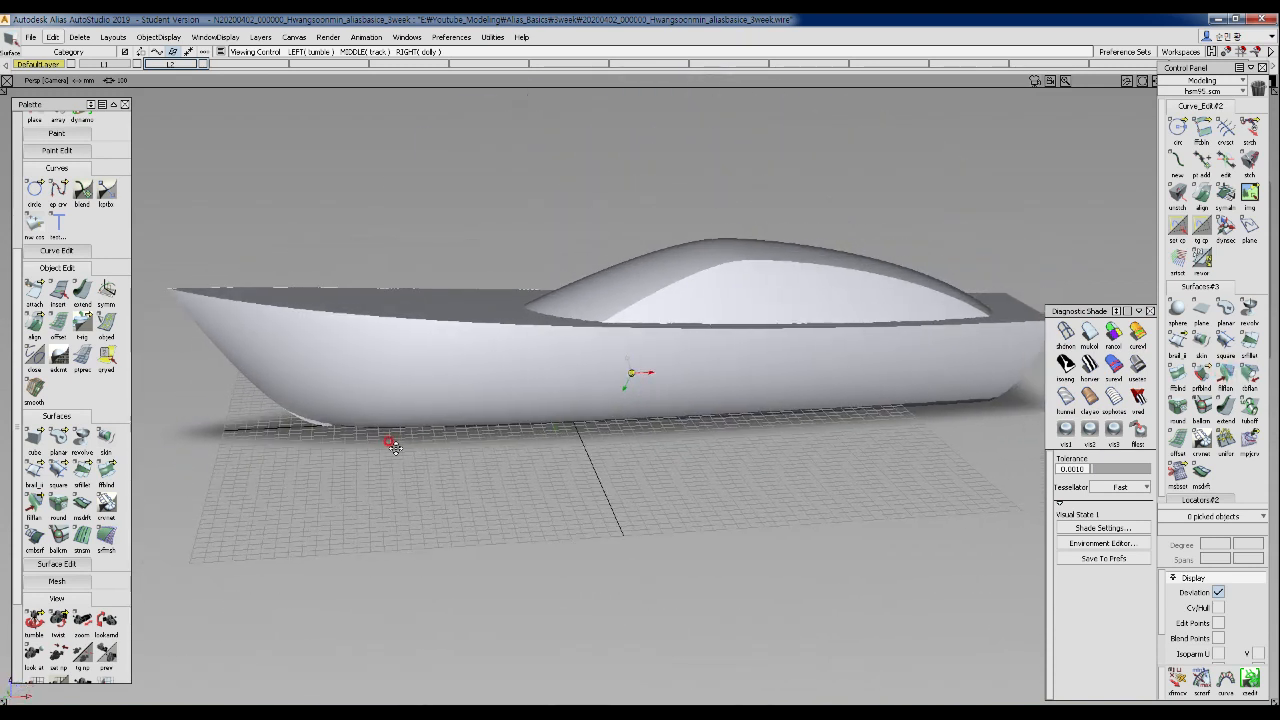
pyautogui.click(1065, 396)
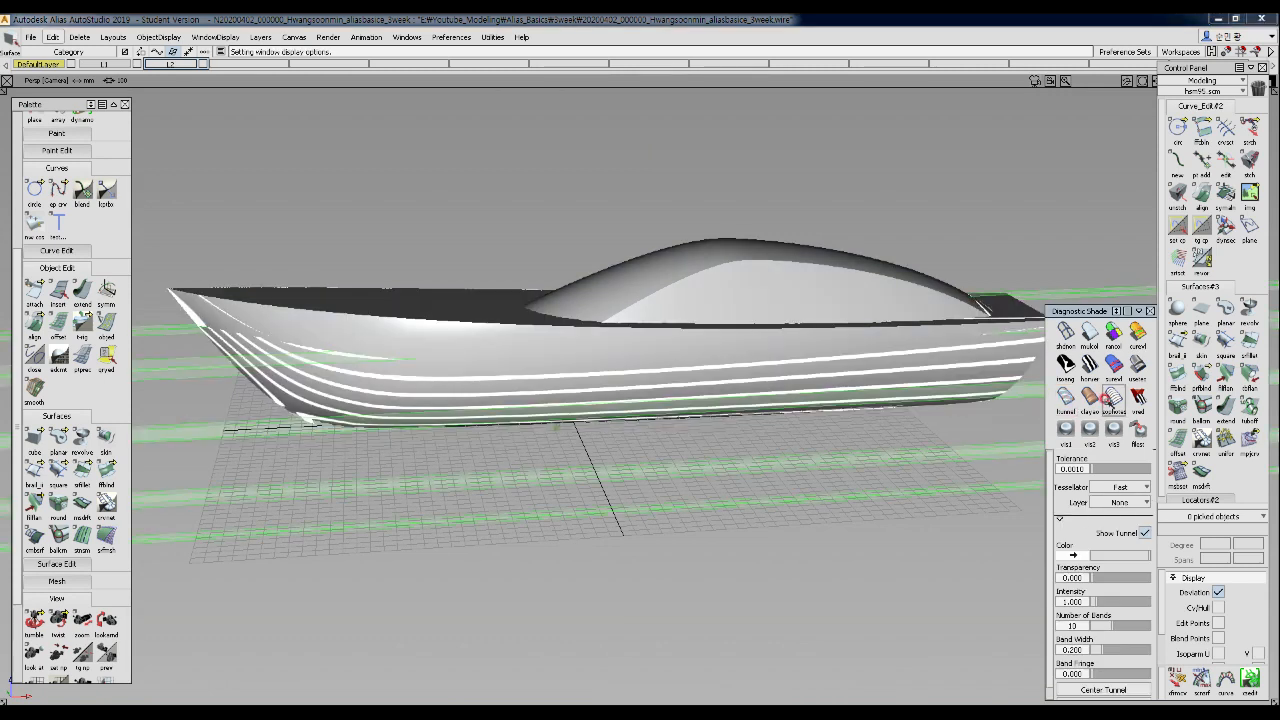
pyautogui.click(1089, 396)
pyautogui.keyDown('alt'); pyautogui.keyDown('shift'); pyautogui.moveTo(700, 360); pyautogui.dragTo(220, 449); pyautogui.keyUp('shift'); pyautogui.keyUp('alt')
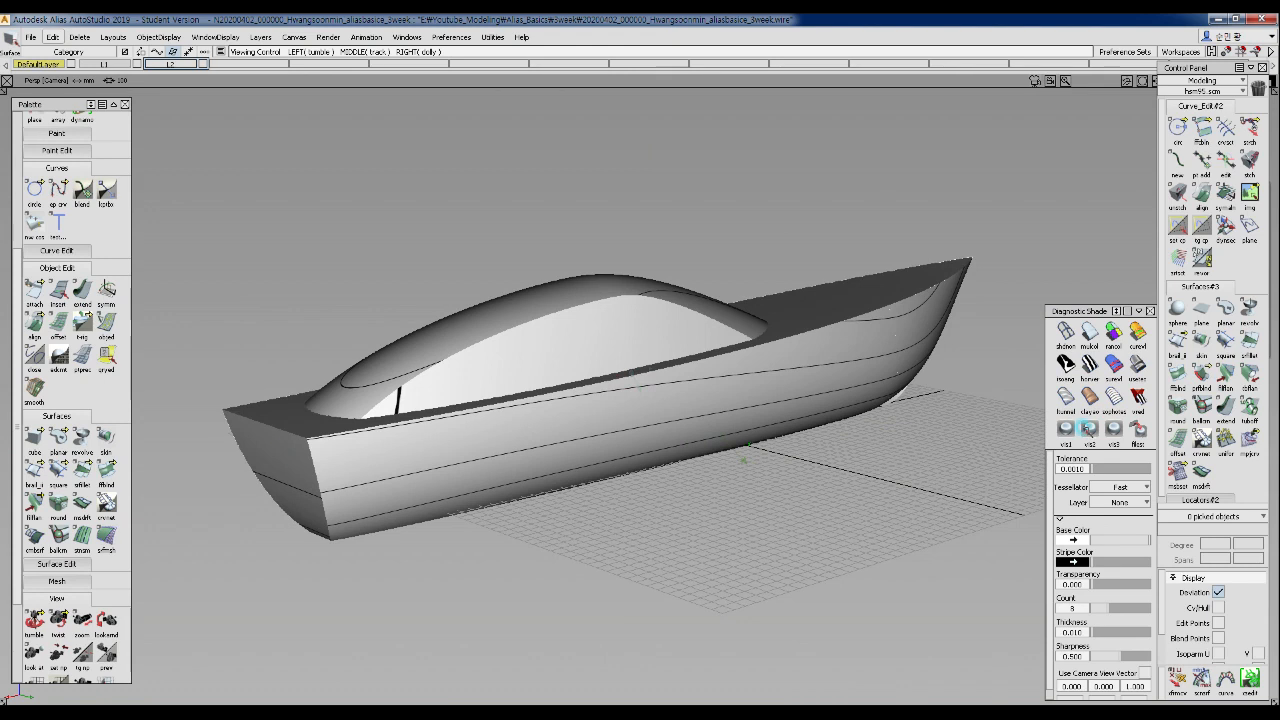
pyautogui.click(1113, 365)
pyautogui.keyDown('alt'); pyautogui.keyDown('shift'); pyautogui.moveTo(700, 430); pyautogui.dragTo(600, 451); pyautogui.keyUp('shift'); pyautogui.keyUp('alt')
pyautogui.keyDown('alt'); pyautogui.keyDown('shift'); pyautogui.moveTo(531, 421); pyautogui.dragTo(626, 446); pyautogui.keyUp('shift'); pyautogui.keyUp('alt')
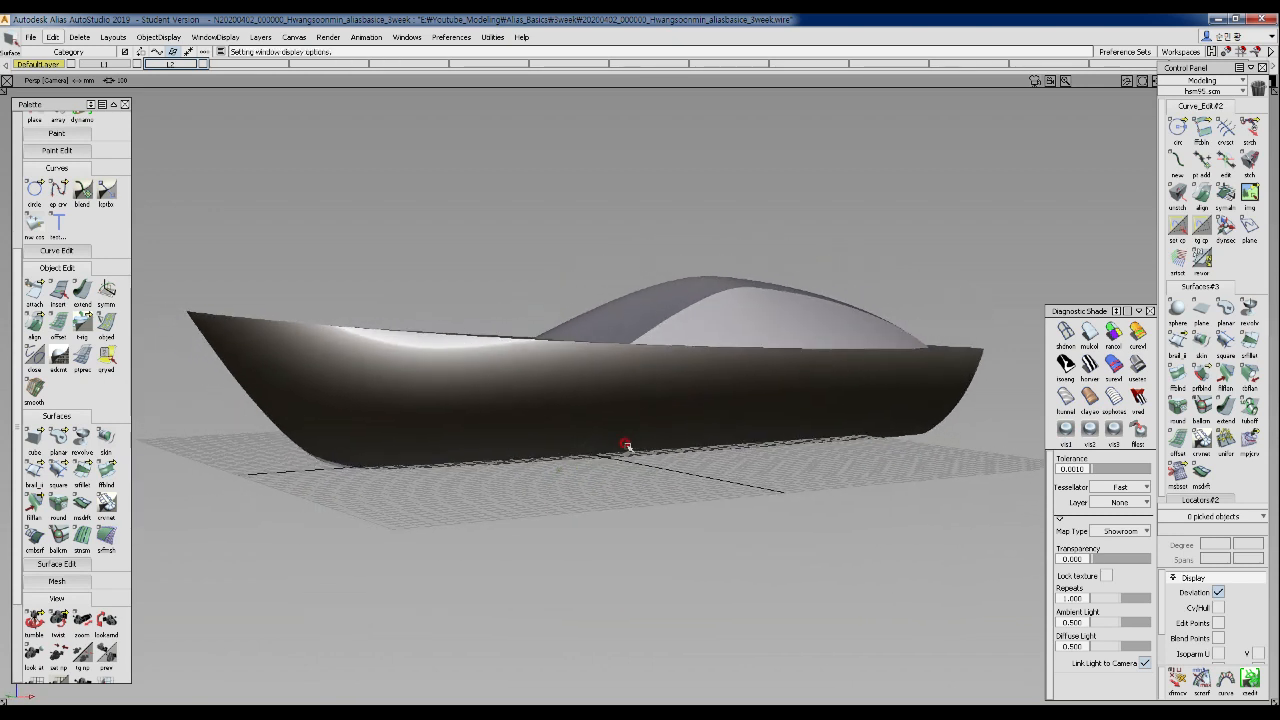
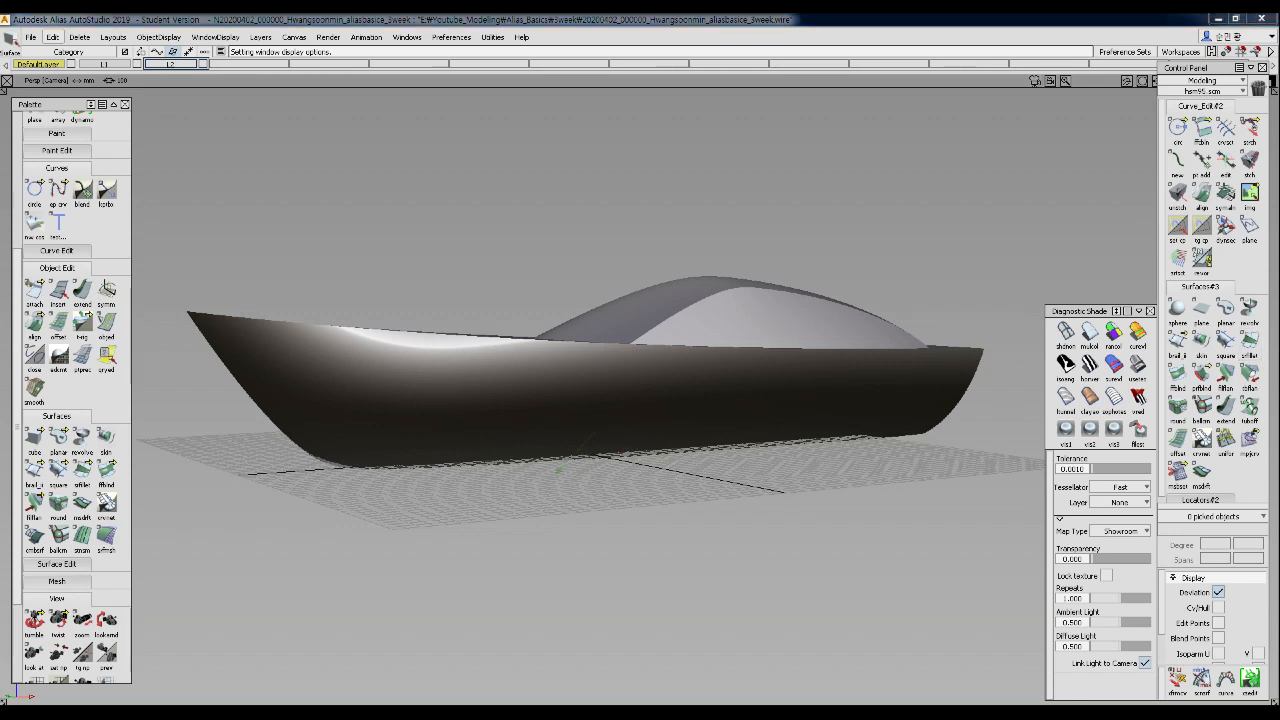
pyautogui.click(461, 174)
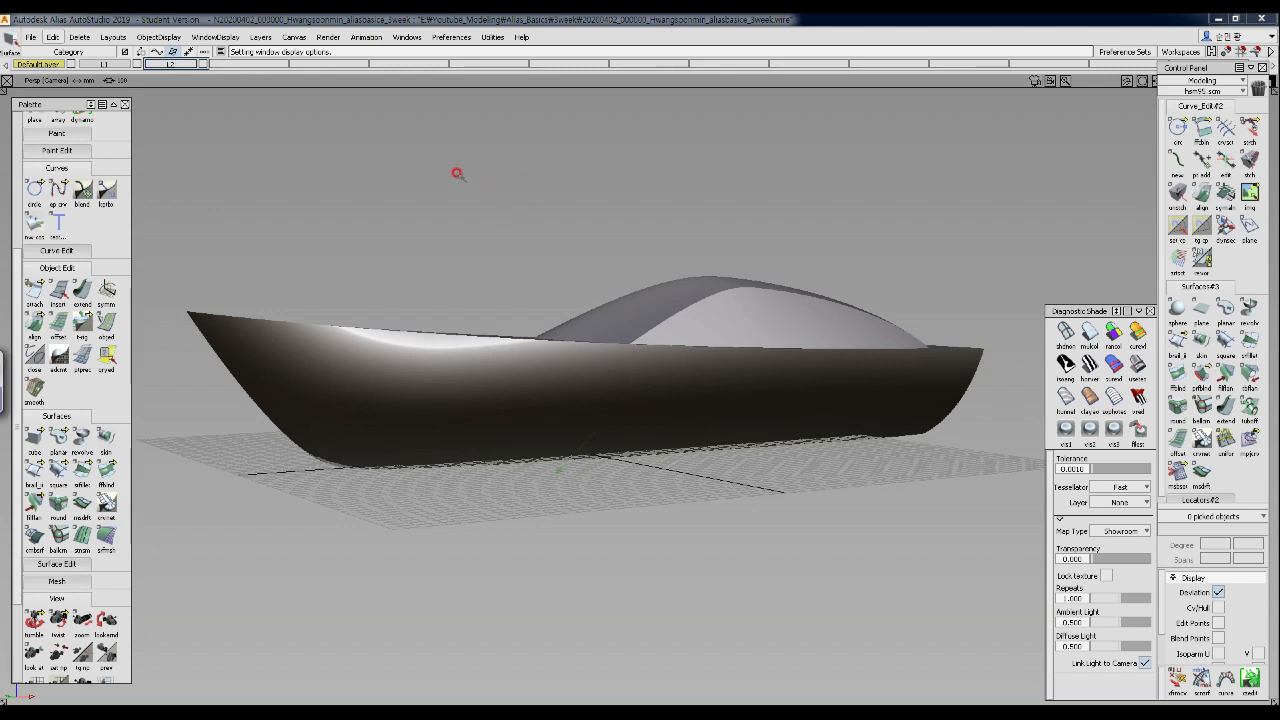
pyautogui.click(577, 161)
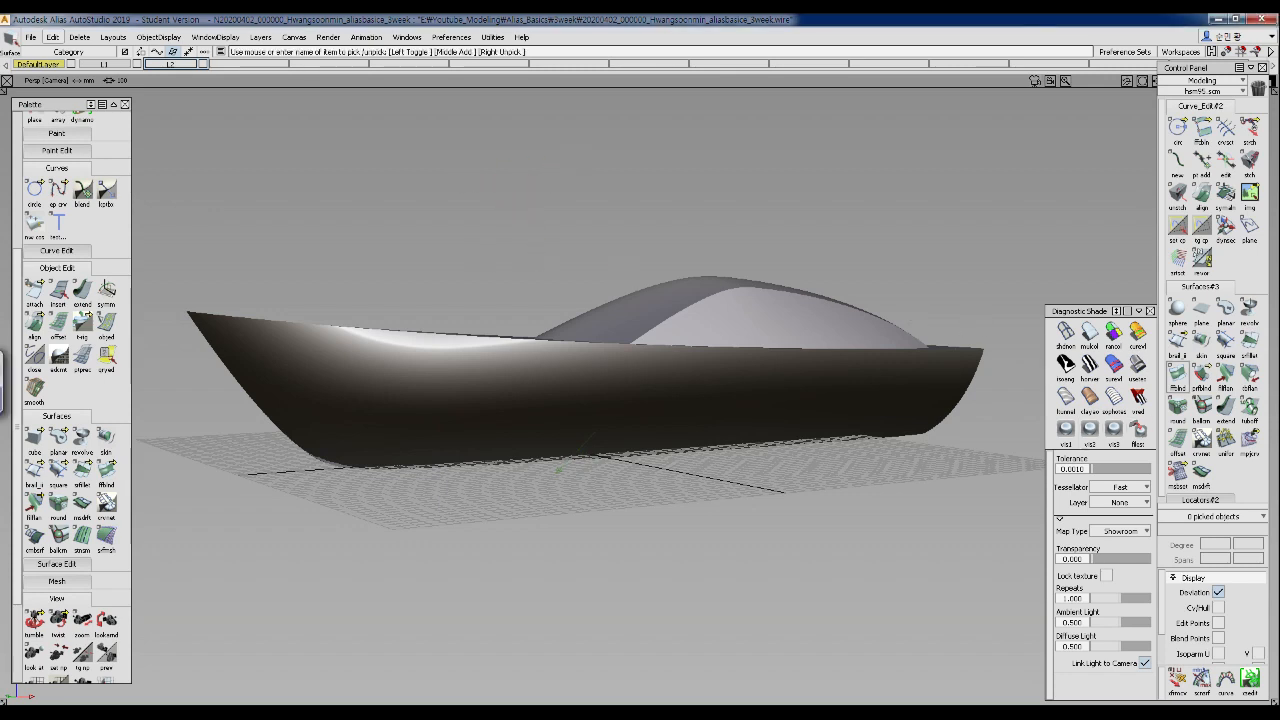
pyautogui.click(390, 182)
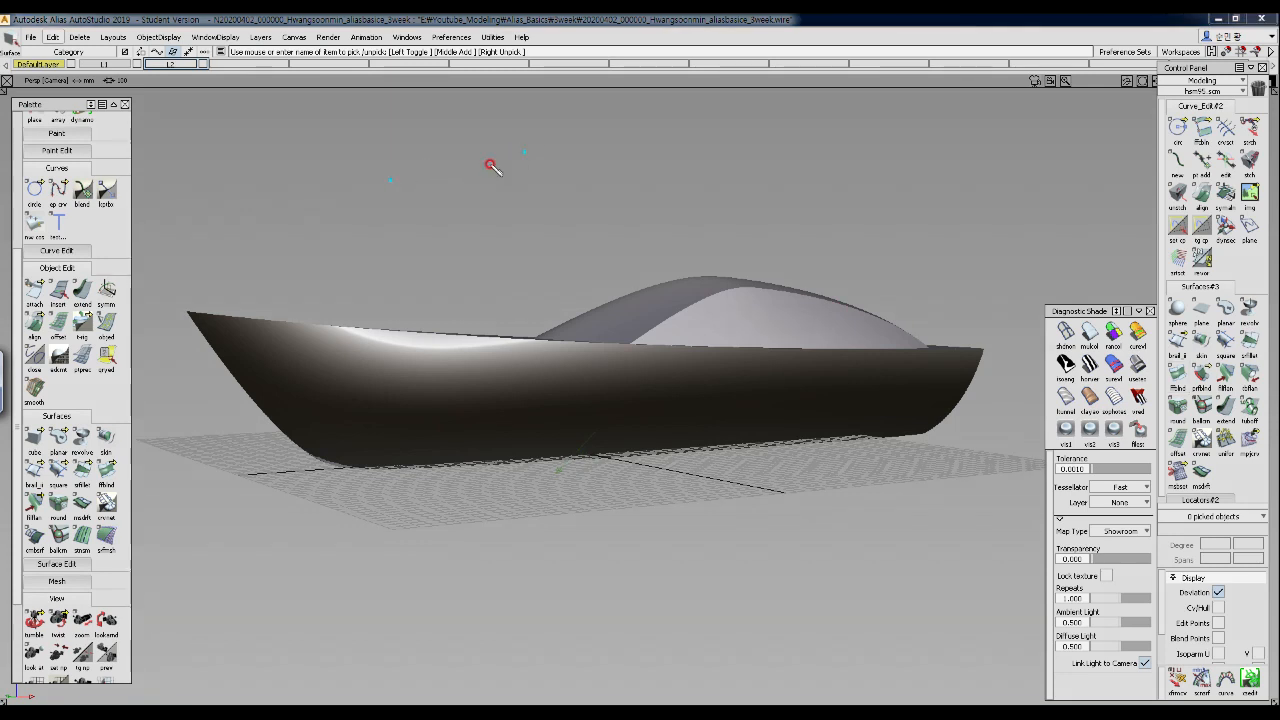
pyautogui.moveTo(445, 296); pyautogui.dragTo(570, 259)
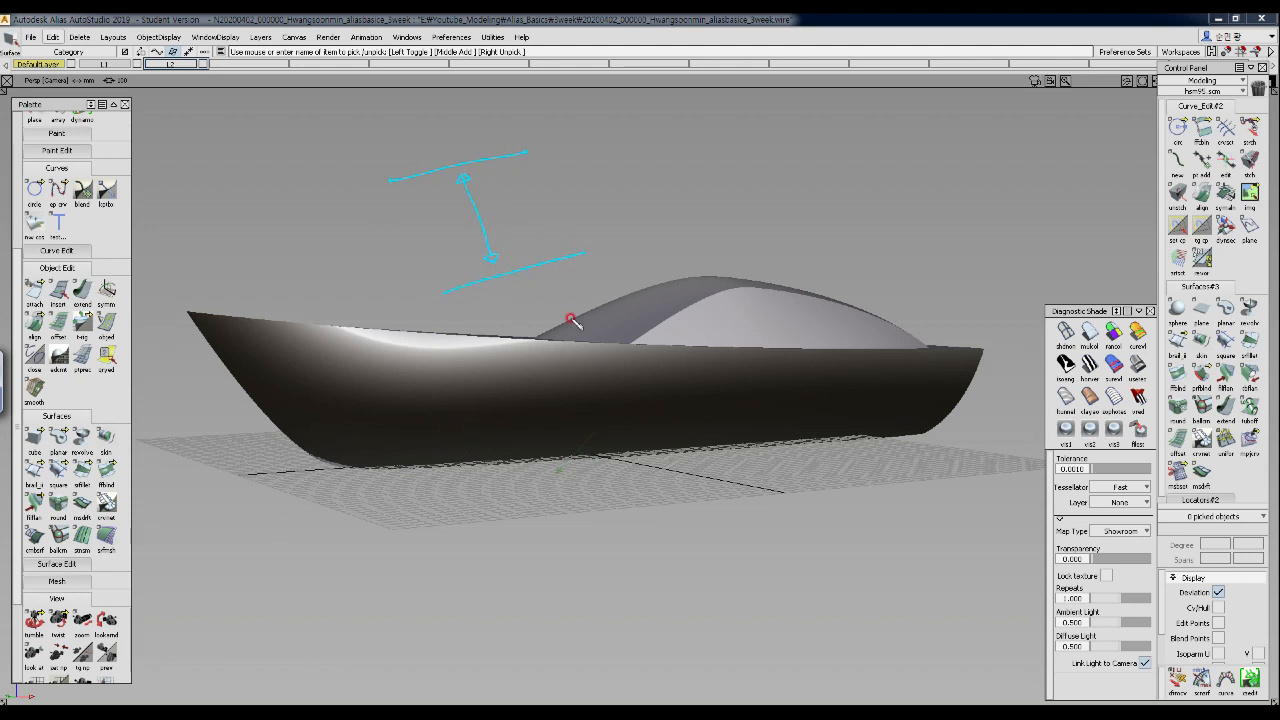
pyautogui.moveTo(659, 130); pyautogui.dragTo(766, 109)
pyautogui.moveTo(694, 243); pyautogui.dragTo(803, 216)
pyautogui.moveTo(675, 187); pyautogui.dragTo(700, 244)
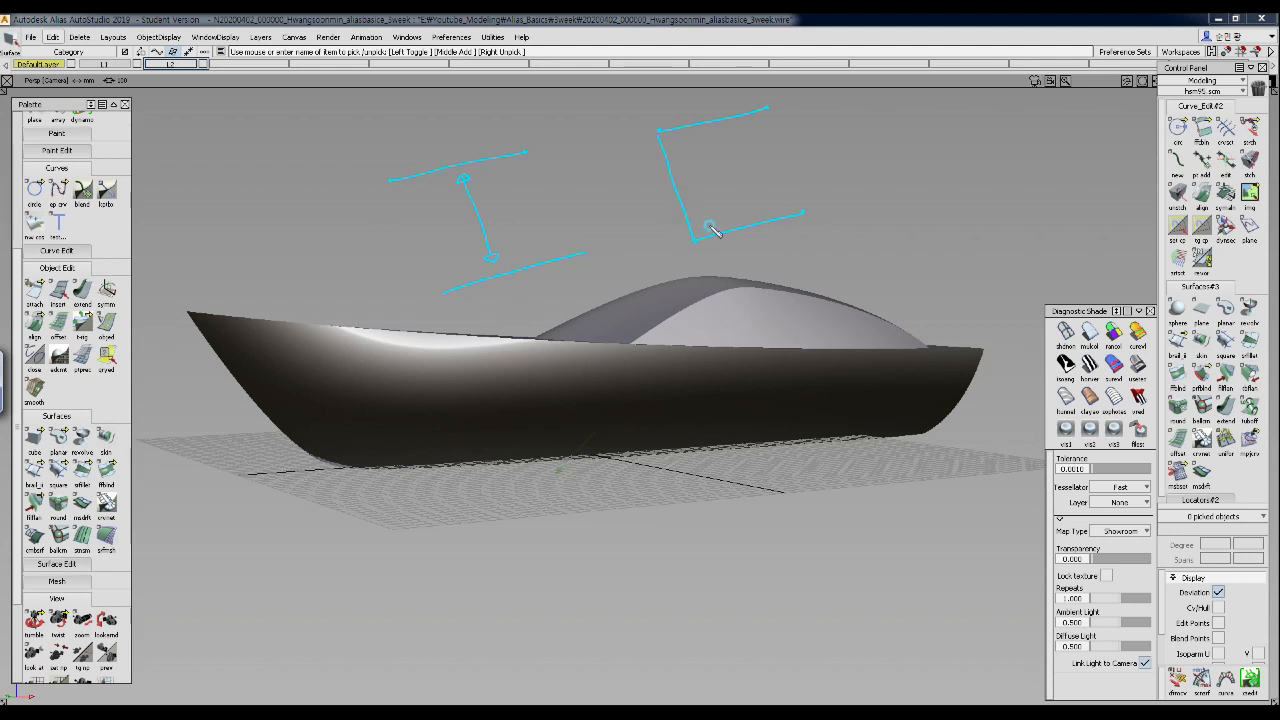
pyautogui.moveTo(767, 108); pyautogui.dragTo(805, 215)
pyautogui.moveTo(722, 192); pyautogui.dragTo(703, 228)
pyautogui.moveTo(677, 177); pyautogui.dragTo(775, 160)
pyautogui.moveTo(737, 214); pyautogui.dragTo(730, 135)
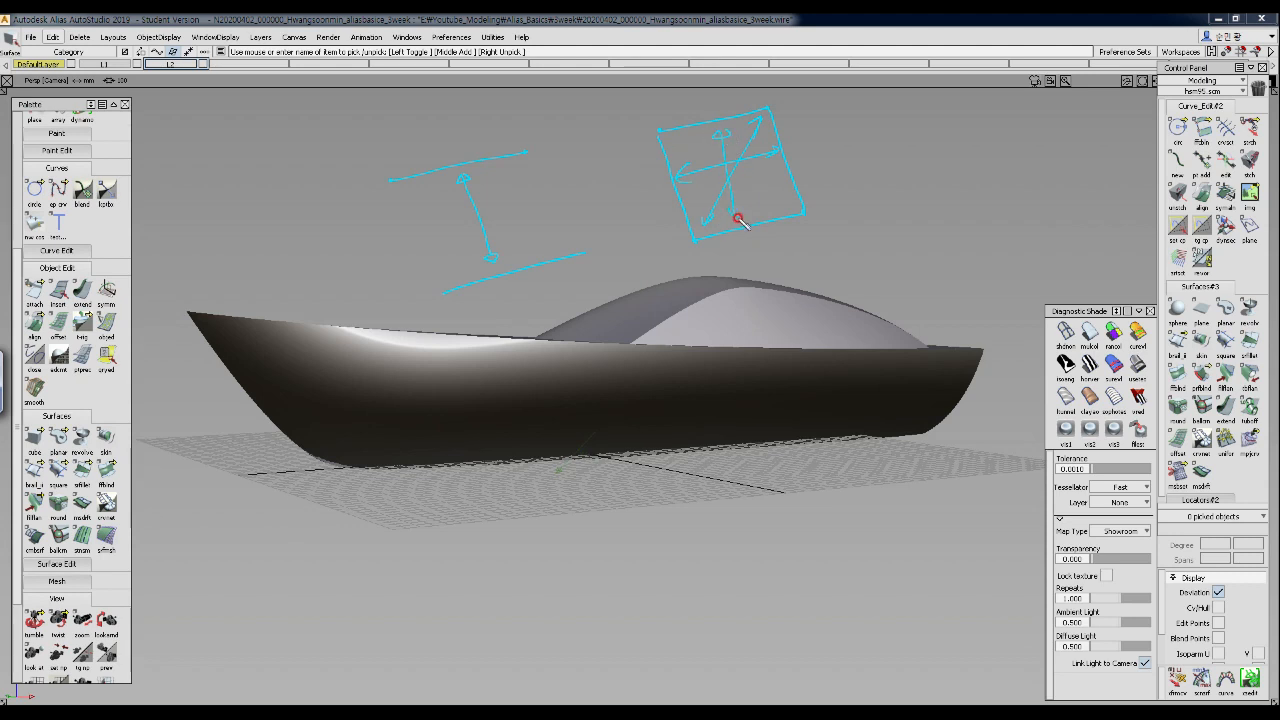